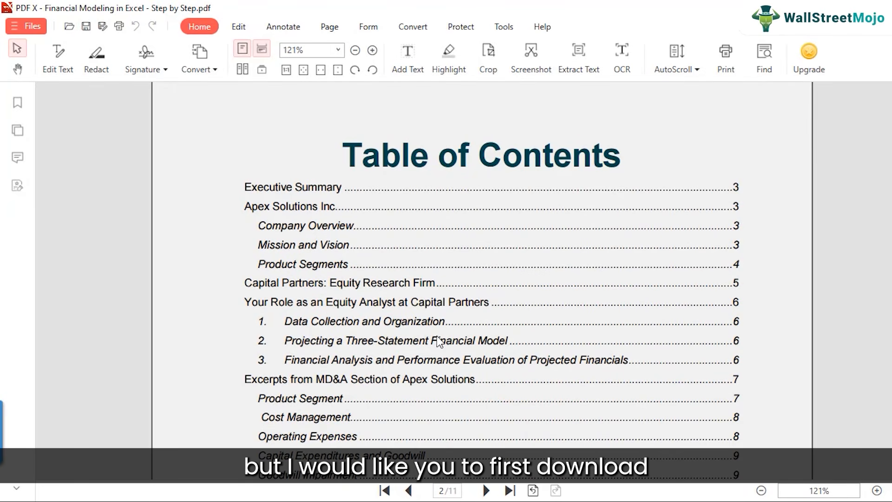
Look through the table of contents of the Apex Solutions case study PDF.
scroll(439, 342, up, 3)
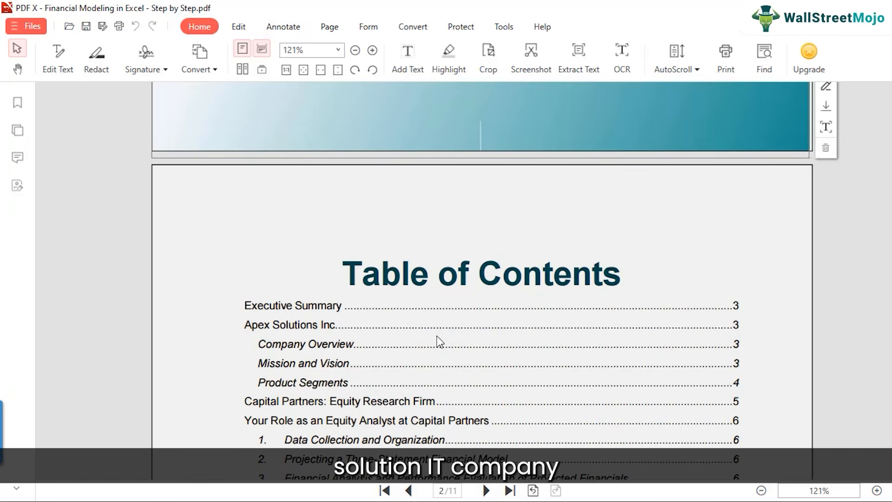
scroll(436, 336, down, 2)
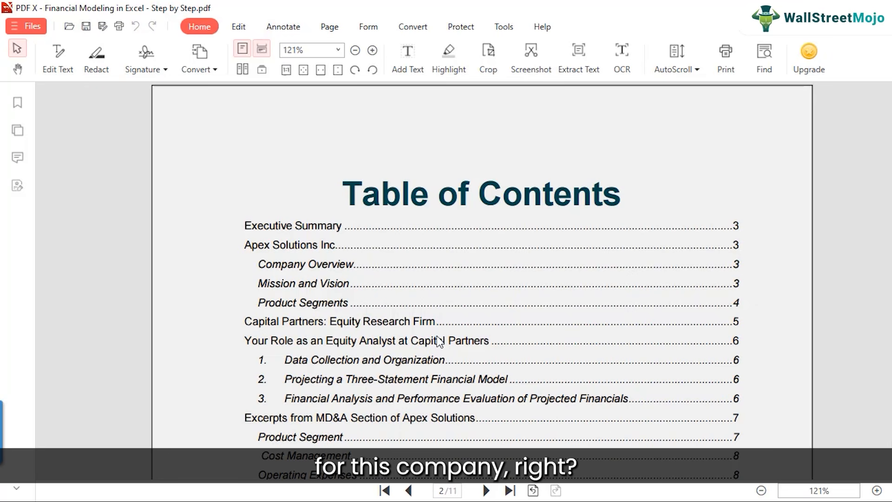
scroll(418, 360, down, 15)
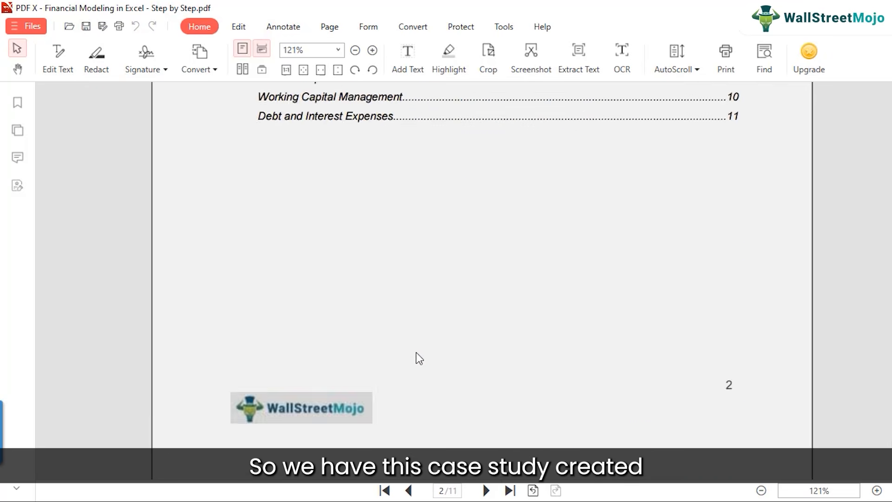
scroll(415, 359, down, 6)
scroll(414, 358, up, 14)
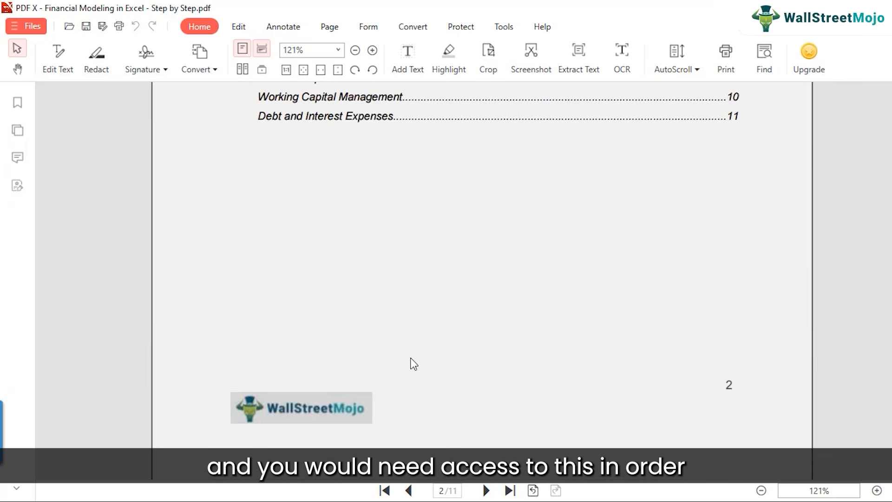
scroll(408, 367, up, 3)
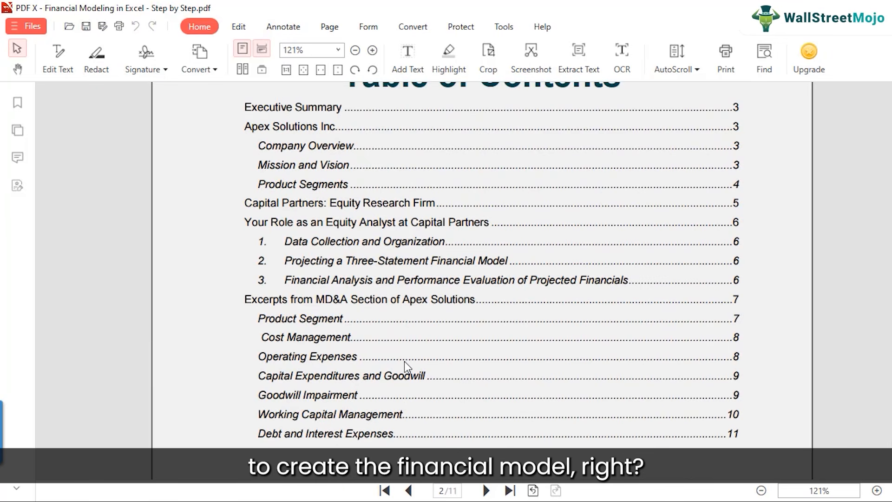
scroll(404, 361, down, 4)
Switch to the Excel template without solutions and select the historical columns C to E on the Apex Solutions income statement.
mouse_move(451, 499)
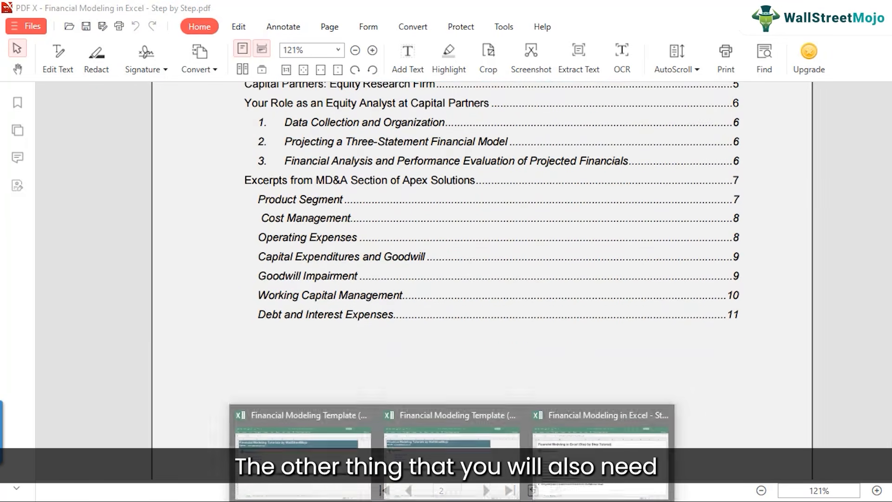
click(300, 484)
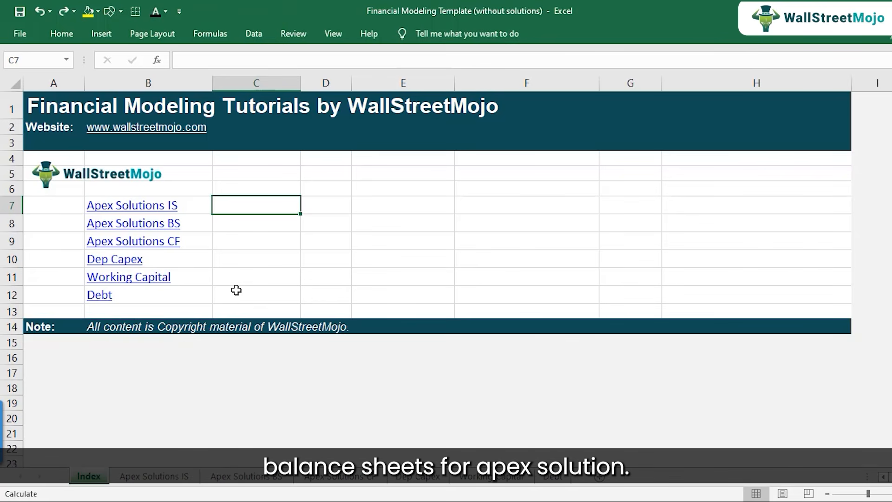
click(155, 476)
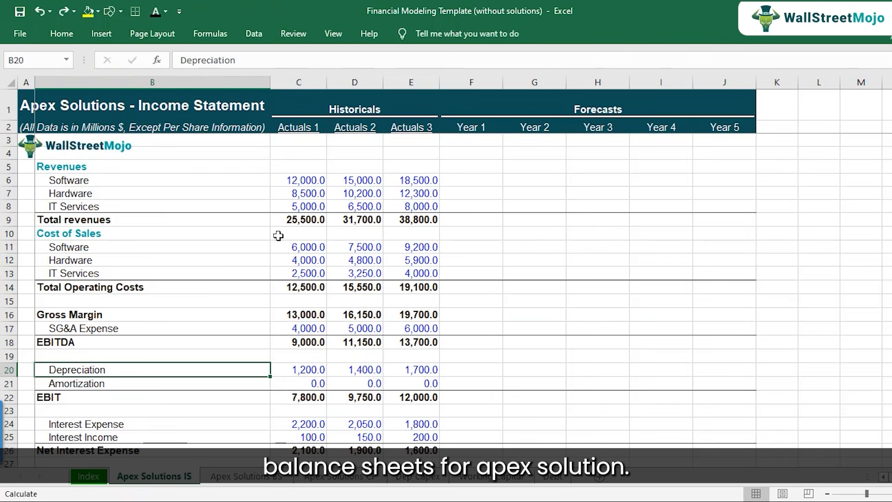
drag(299, 83, 420, 88)
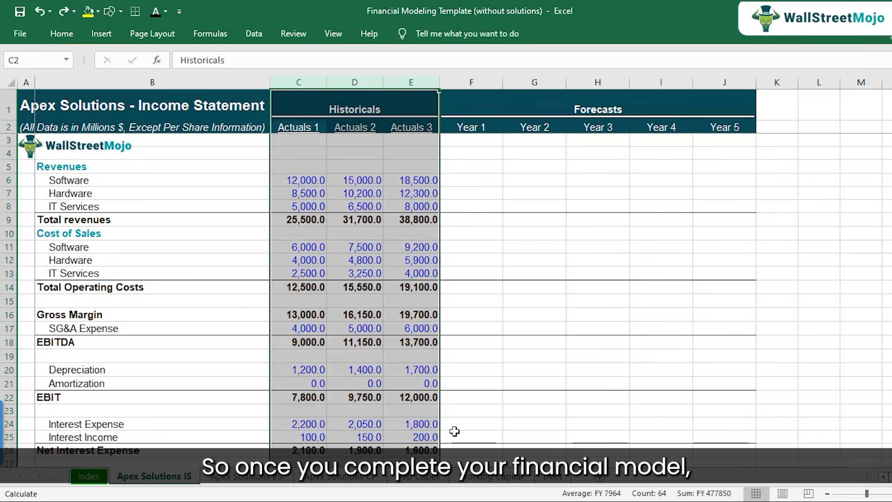
Switch to the template with solutions and select the forecast columns F to J on the Apex Solutions income statement.
click(452, 501)
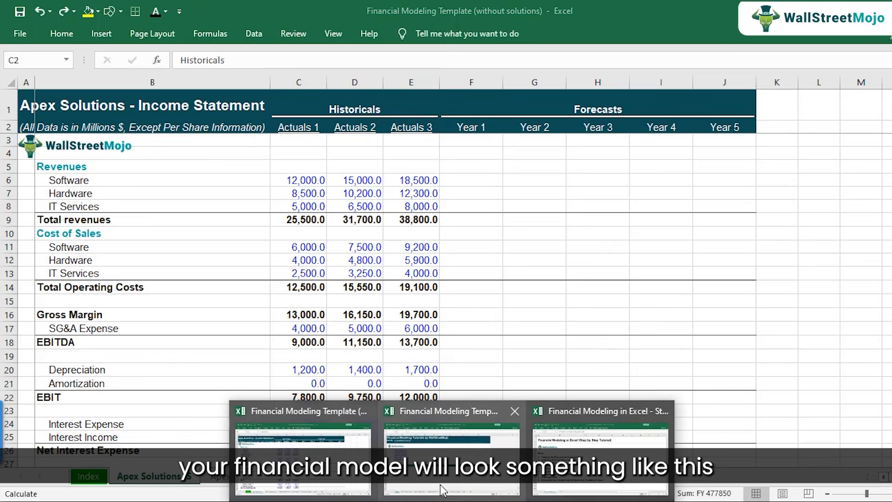
click(451, 457)
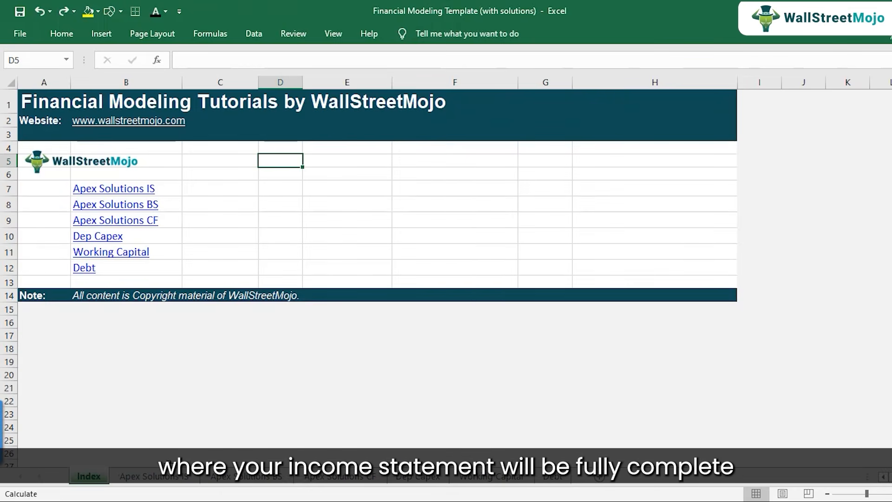
click(172, 477)
drag(473, 85, 728, 91)
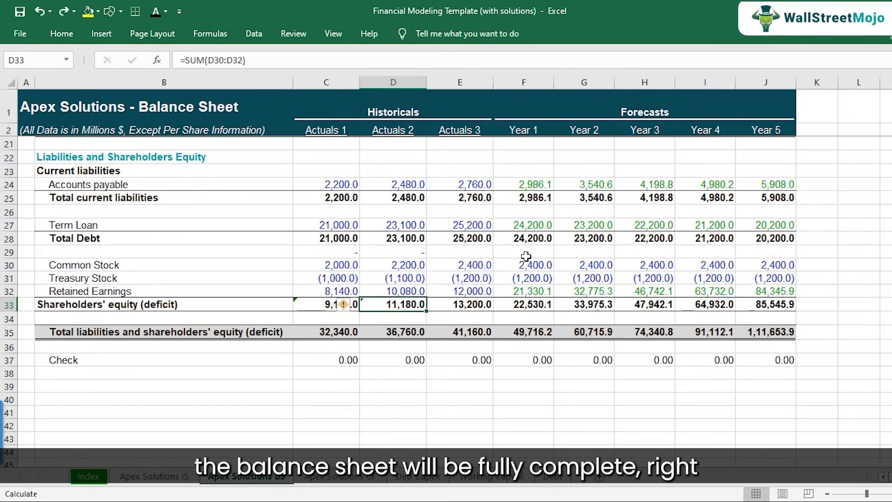
Review the completed balance sheet, cash flow, Dep Capex, working capital and debt sheets, ending back at the income statement.
scroll(526, 256, up, 6)
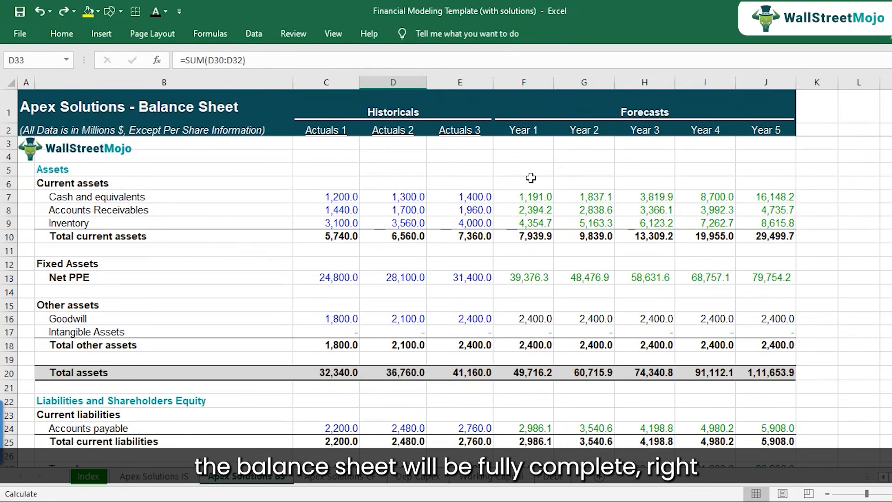
click(345, 481)
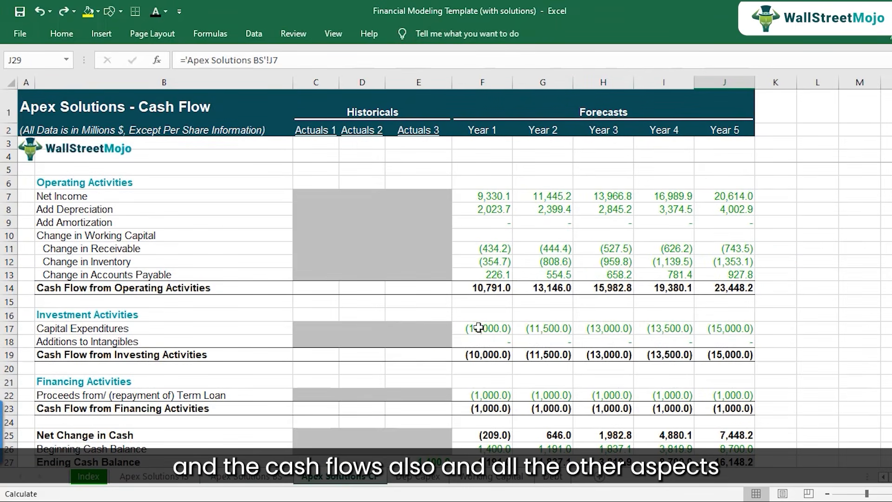
click(407, 479)
click(483, 478)
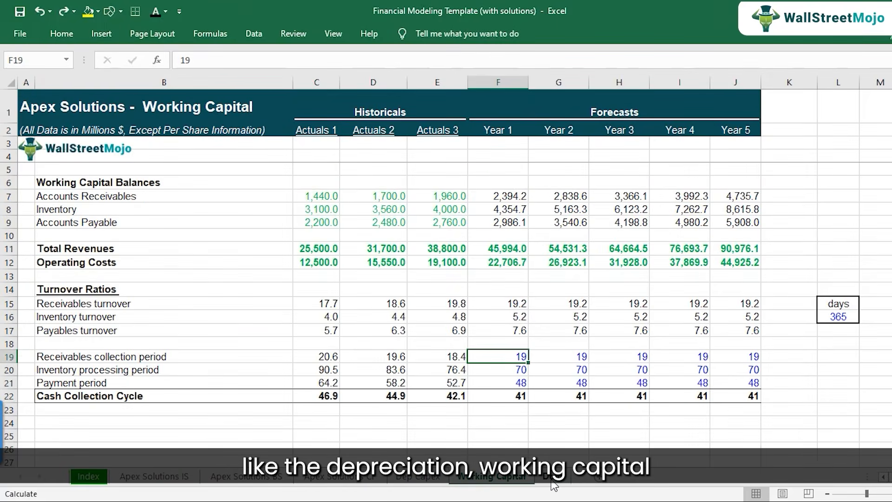
click(551, 478)
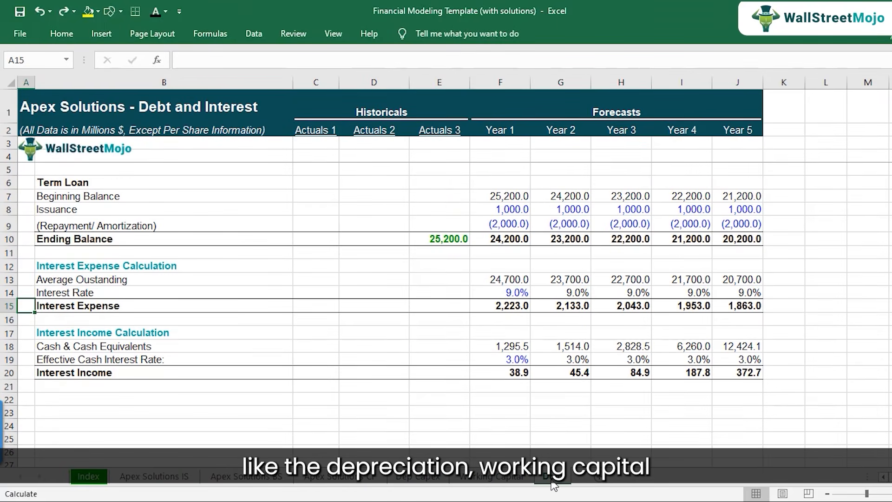
click(165, 478)
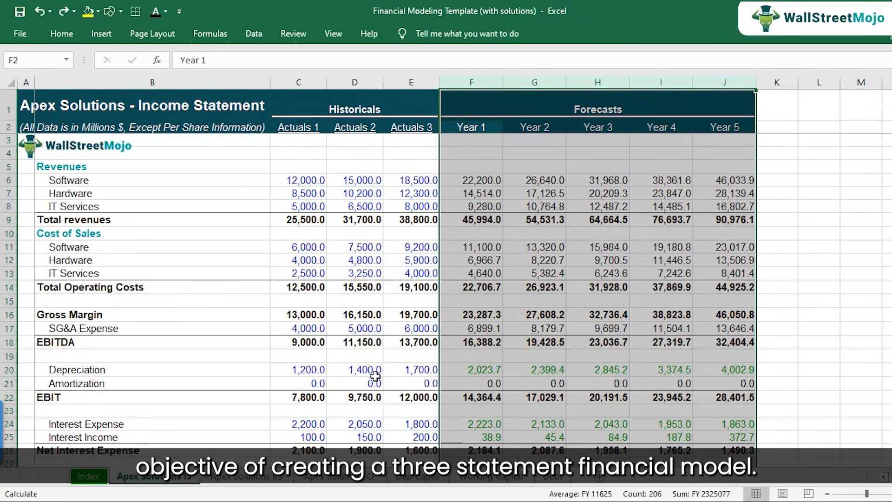
Return to the template without solutions and select the Year 1 software revenue cell F6 on the income statement.
click(451, 500)
click(314, 493)
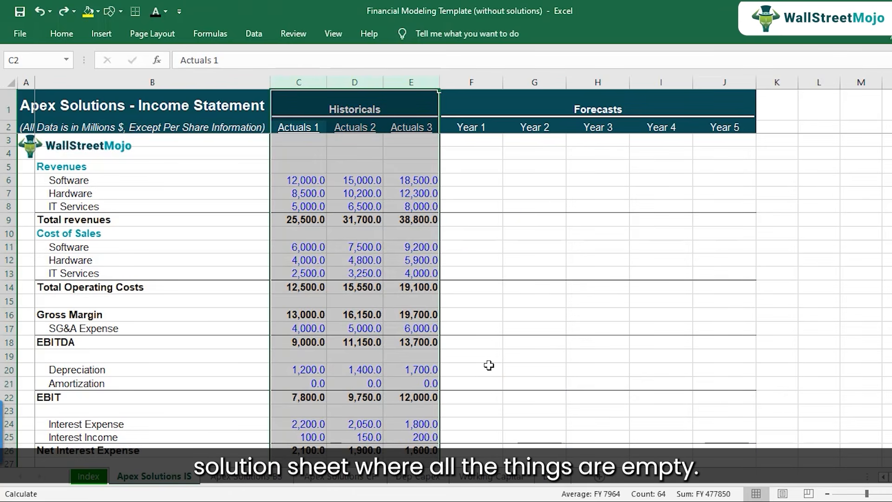
click(480, 182)
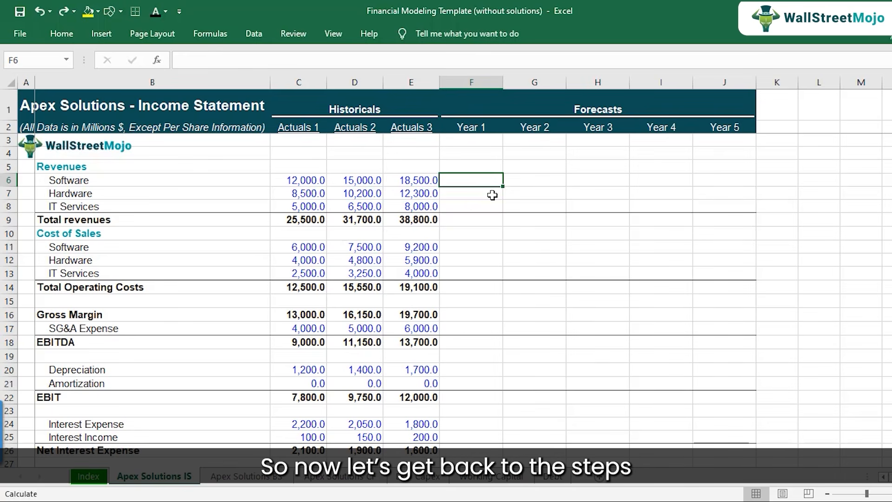
Switch to the Financial Modeling in Excel - Step by Step workbook and go through the nine listed modeling steps to the last one.
click(477, 495)
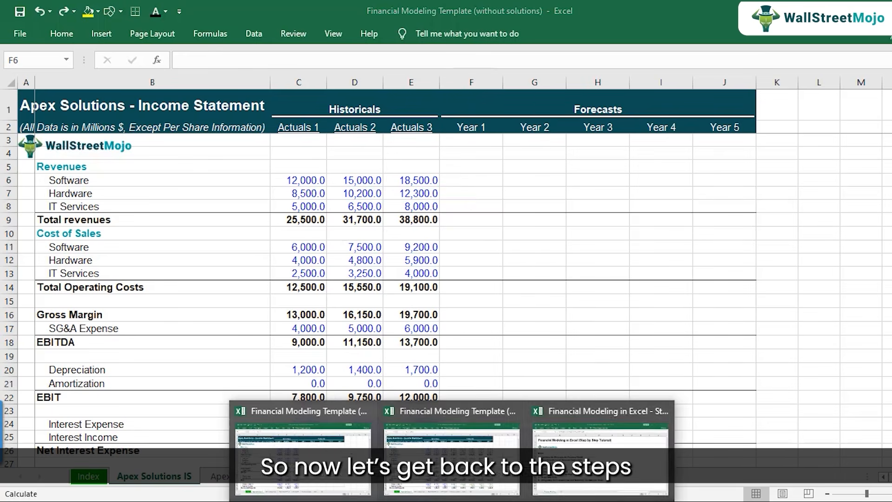
click(564, 485)
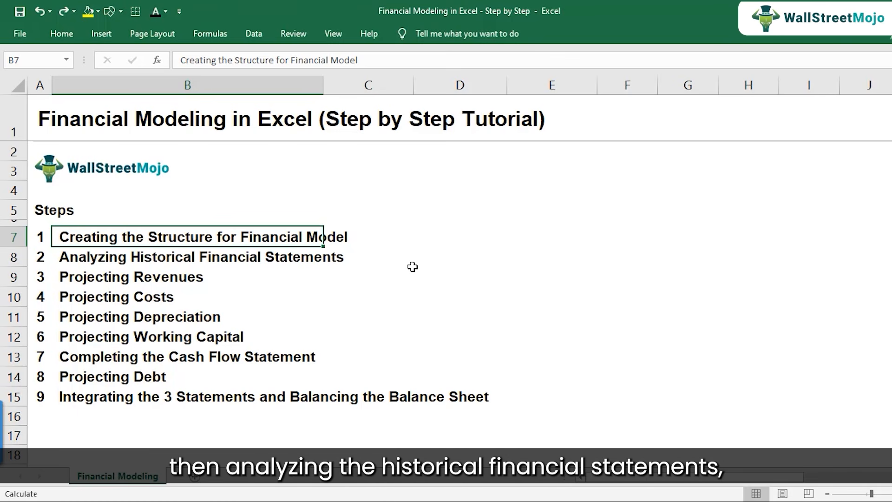
key(Down)
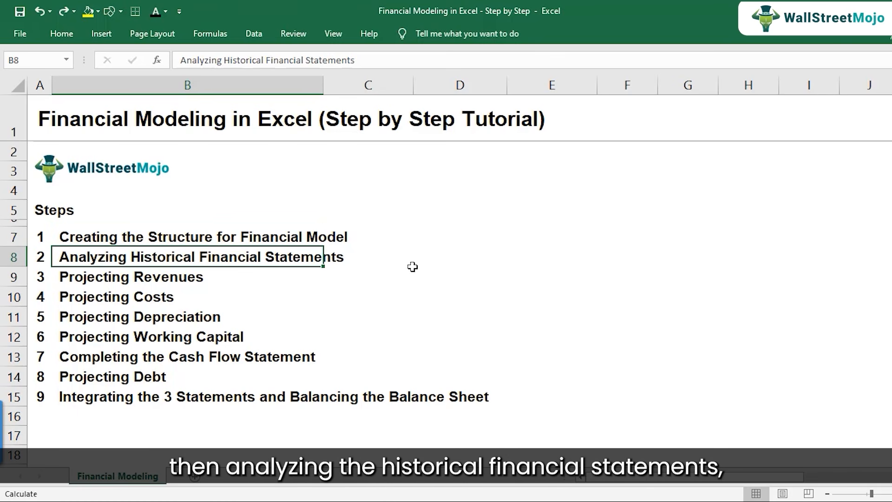
key(Down)
key(Down)
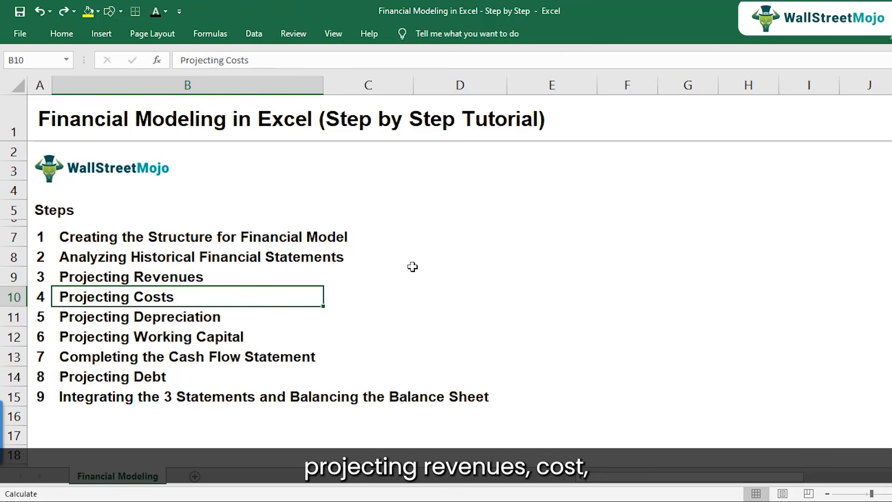
key(Down)
key(Down)
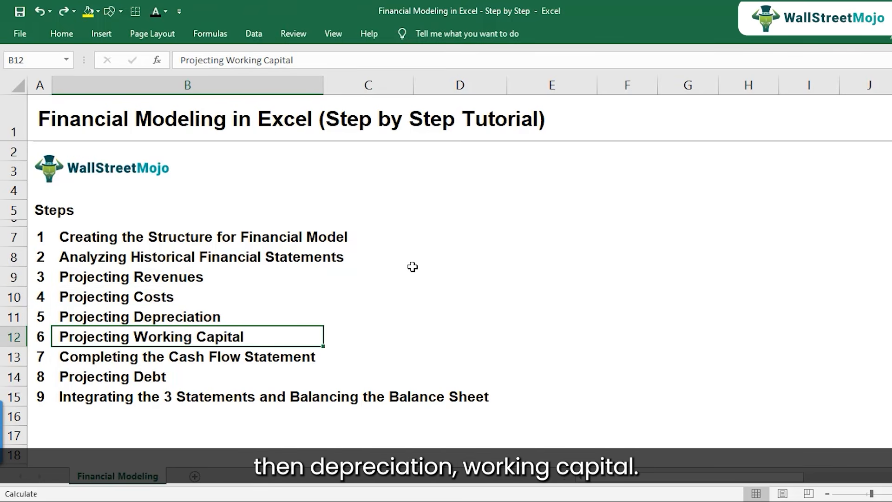
key(Down)
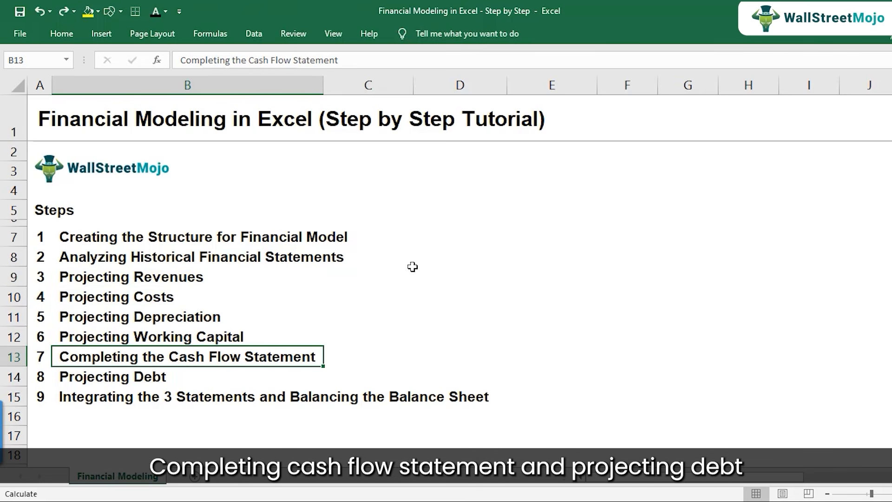
key(Down)
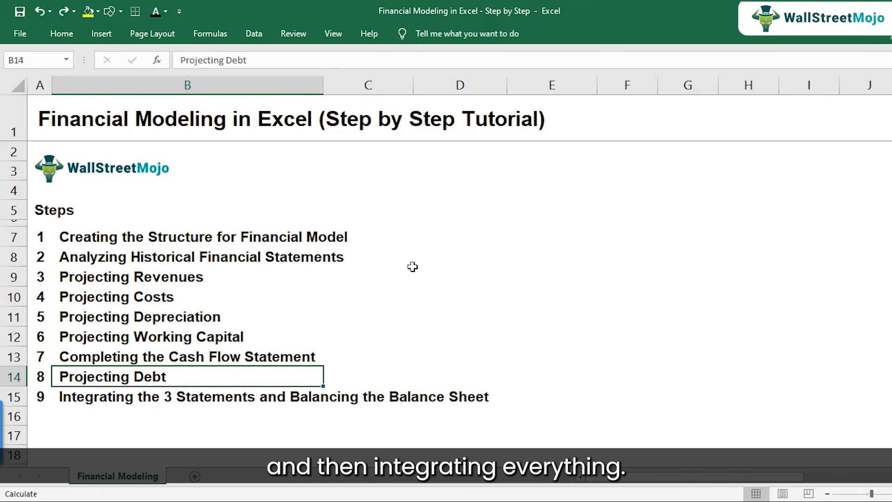
key(Down)
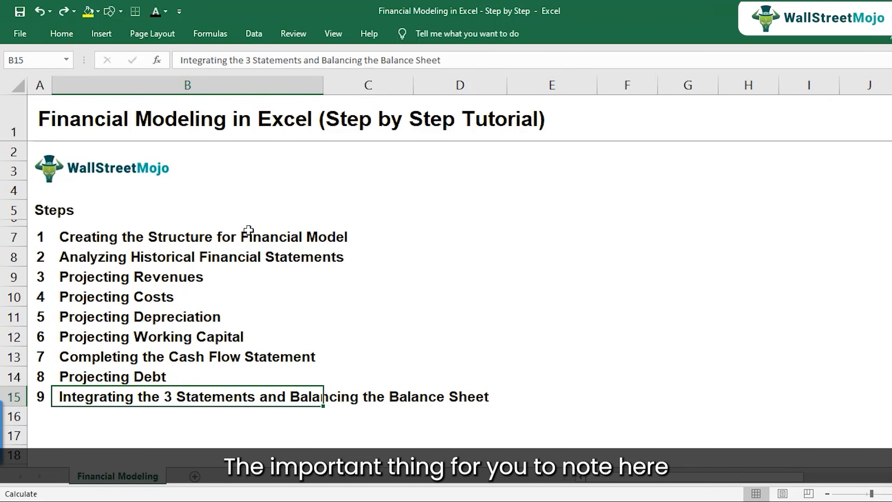
Enter the note "Income Statement -> Balance Sheet -> Cash Flows" in cell D7, beside the first modeling step.
click(209, 238)
click(458, 230)
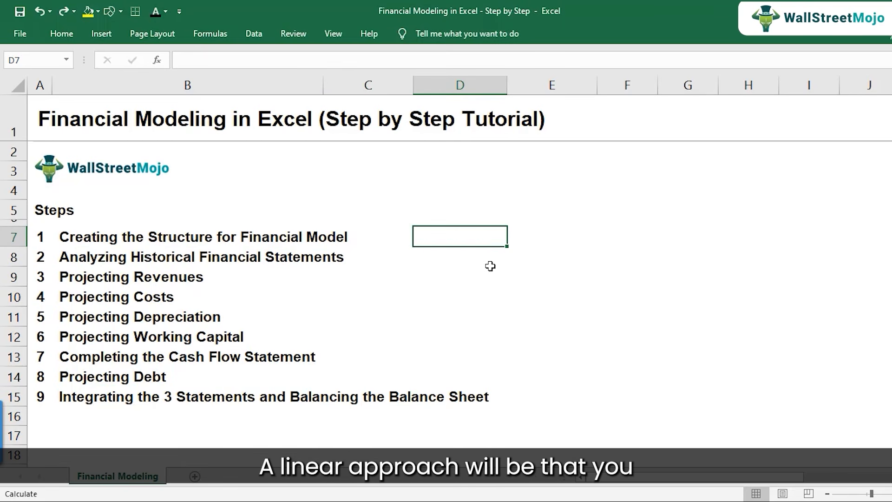
text(Income )
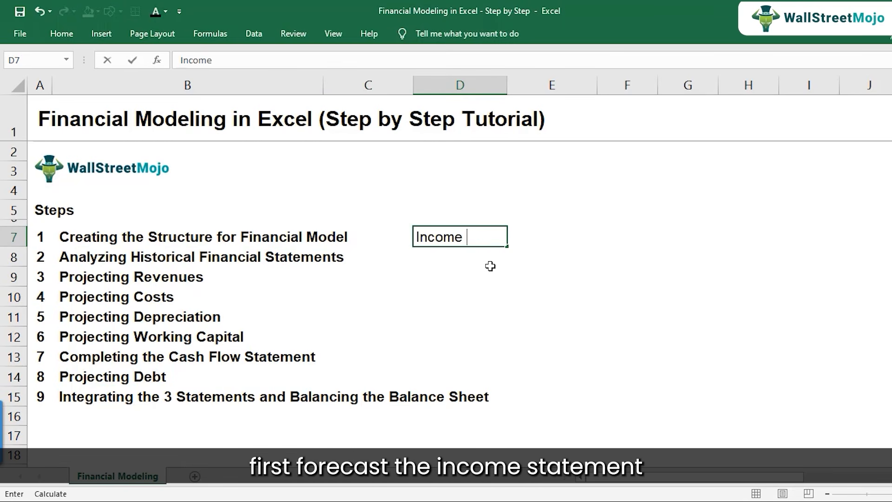
text(Statement -> Bal)
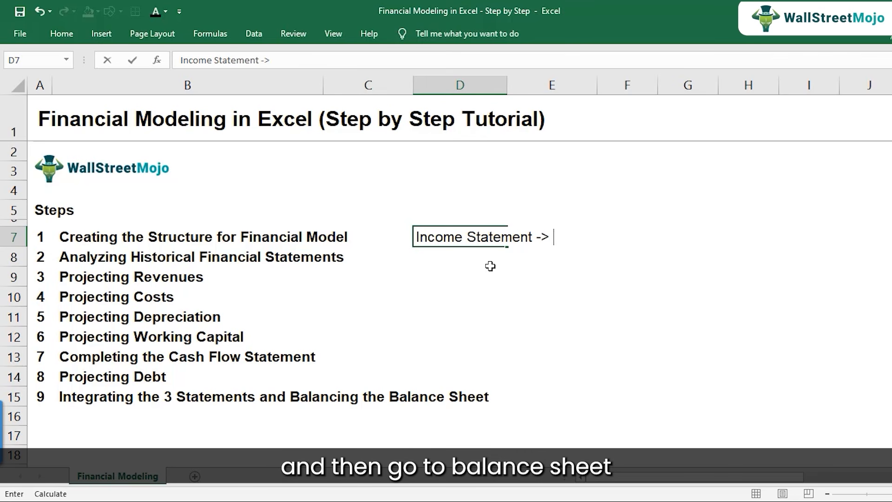
text(ance Sh)
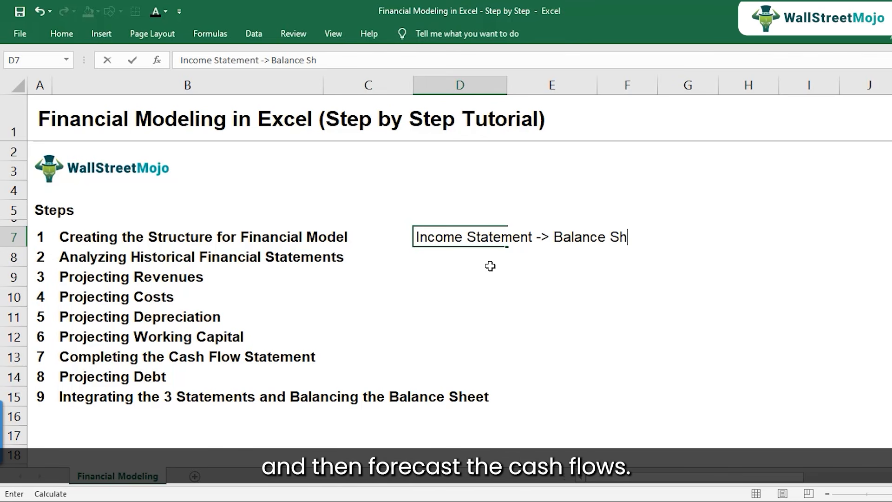
text(eet -> Cash Flows)
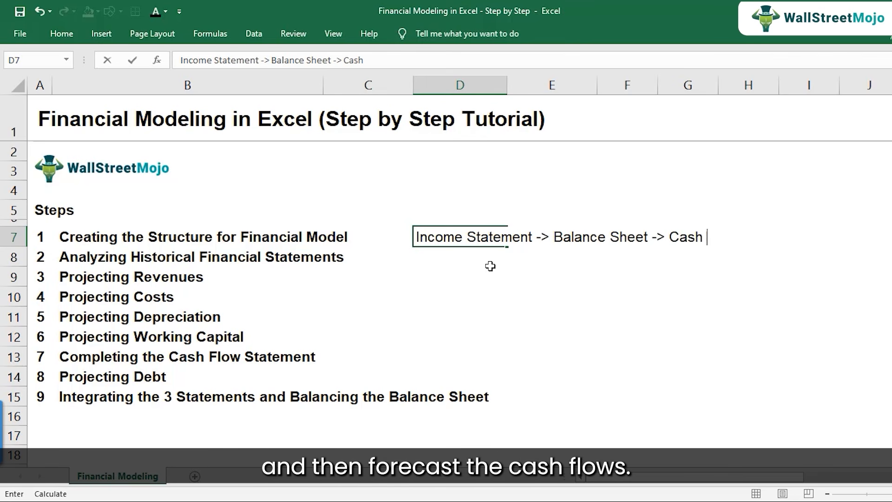
key(Return)
key(Up)
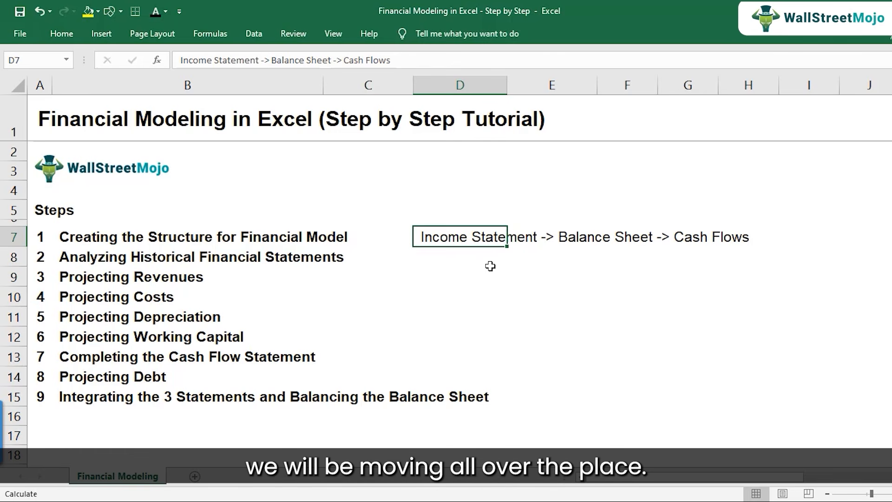
Select the Projecting Revenues and Projecting Costs entries, cells B9 to B10, in the steps list.
key(Left)
key(Left)
key(Left)
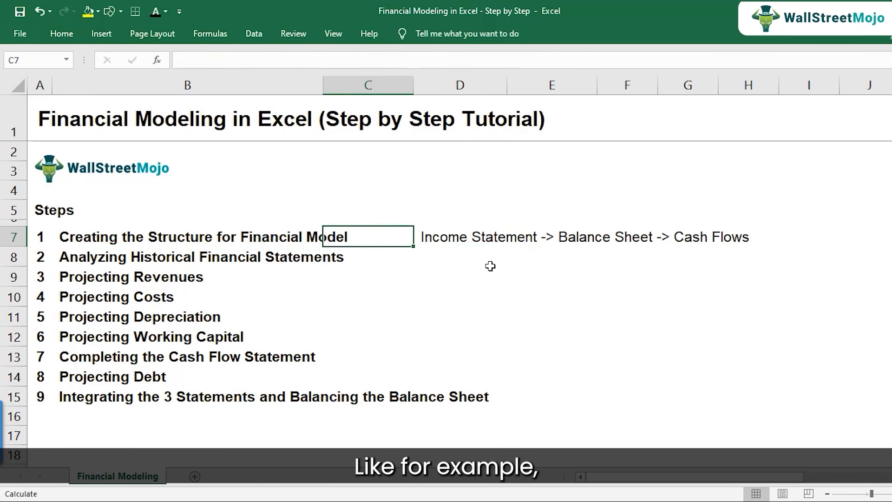
key(Right)
key(Down)
key(Down)
key(shift+Down)
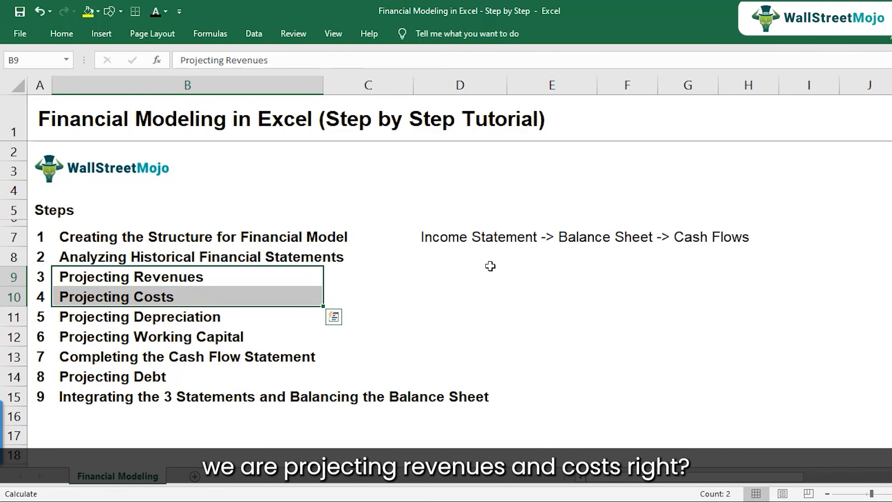
Select the Projecting Revenues, Projecting Costs and Projecting Depreciation entries together, cells B9 to B11 in the steps list.
key(Down)
key(Down)
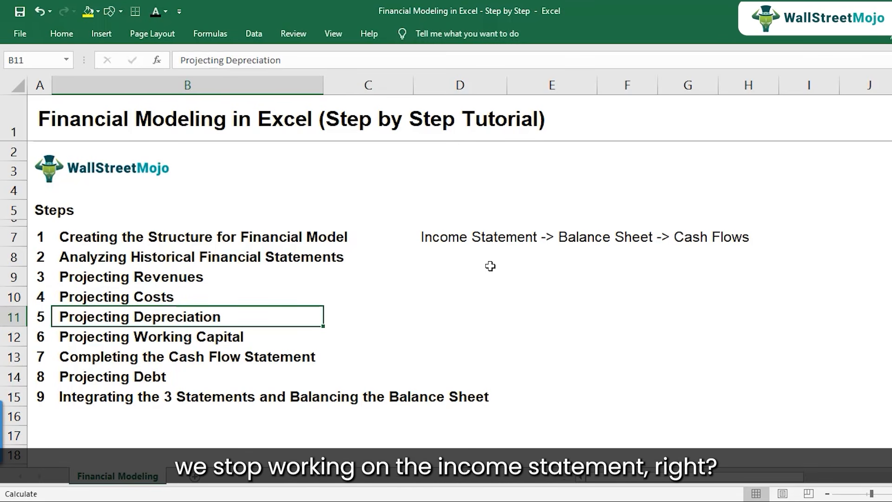
key(Up)
key(Up)
key(shift+Down)
key(shift+Down)
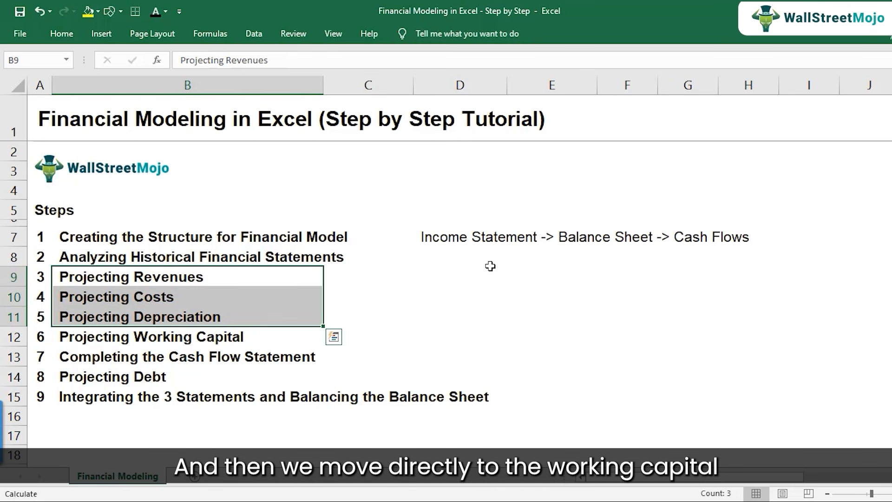
key(Right)
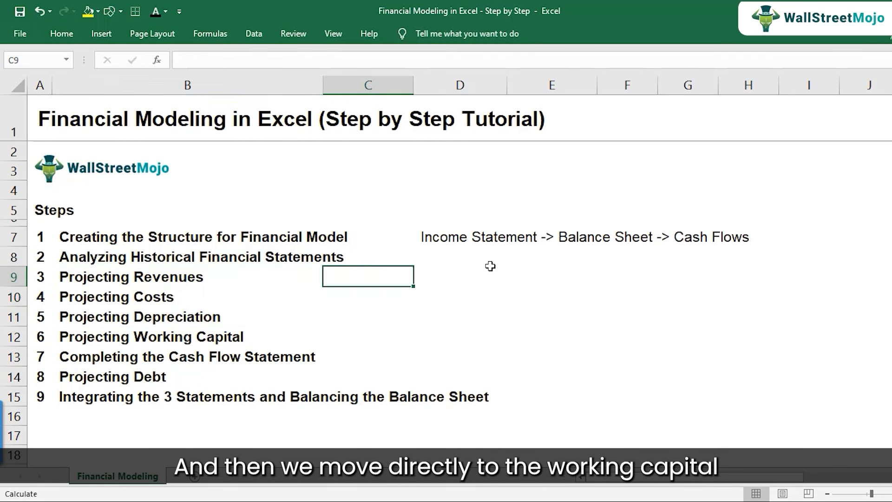
Toggle the bold formatting of the Completing the Cash Flow Statement entry in cell B13 off and back on.
key(Left)
key(Down)
key(Down)
key(Down)
key(Down)
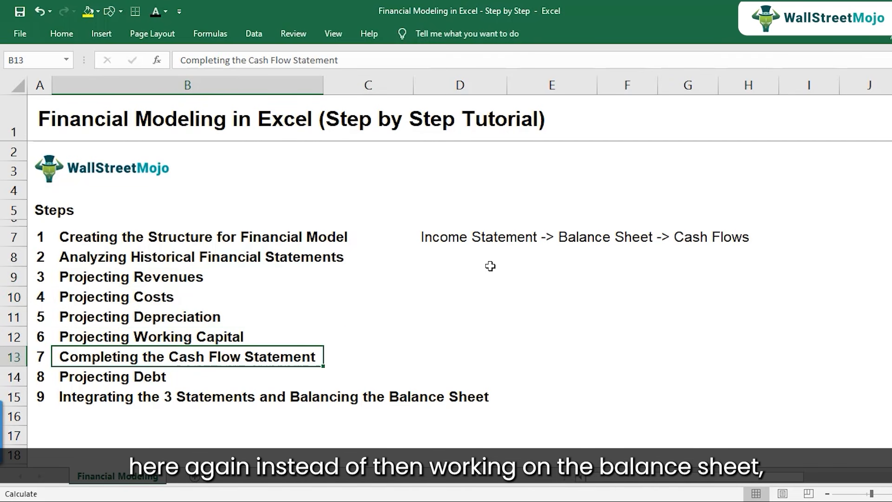
key(ctrl+b)
key(ctrl+b)
key(ctrl+b)
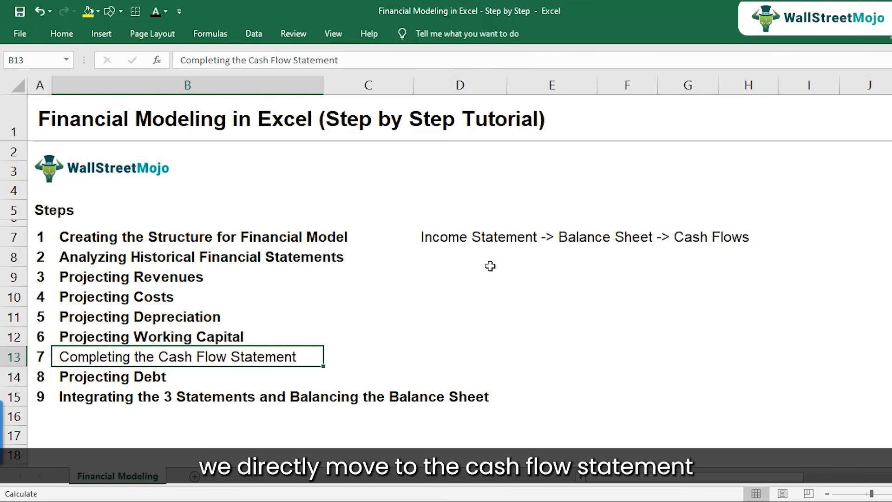
key(ctrl+b)
key(ctrl+b)
key(ctrl+b)
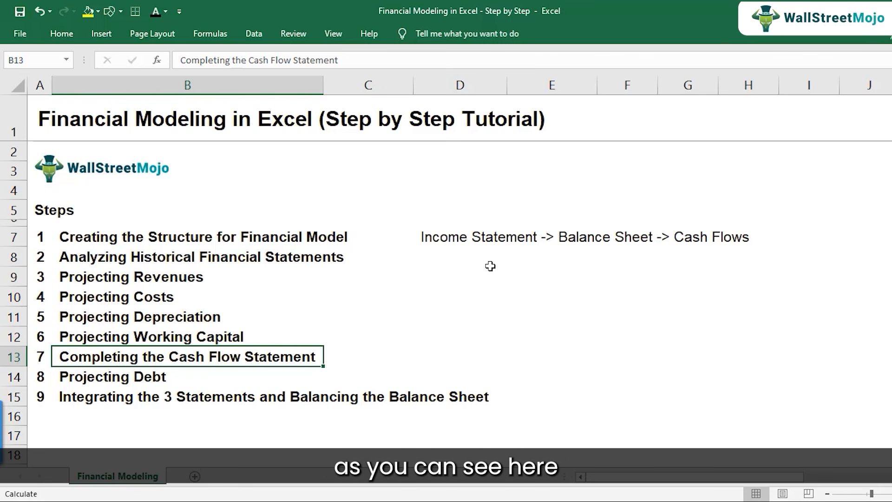
key(ctrl+b)
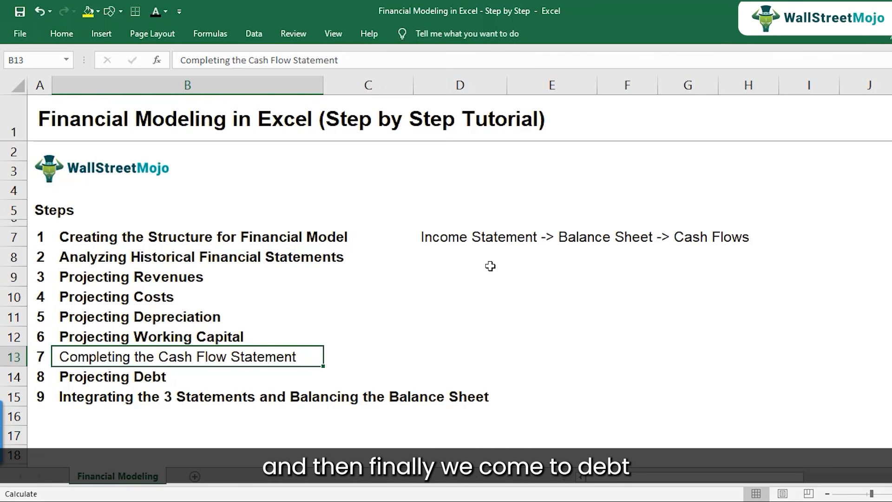
key(Down)
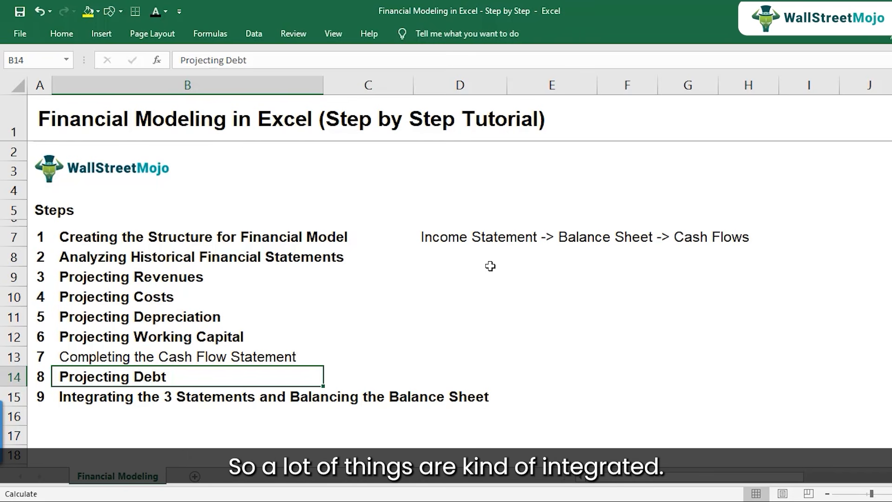
key(Up)
key(ctrl+b)
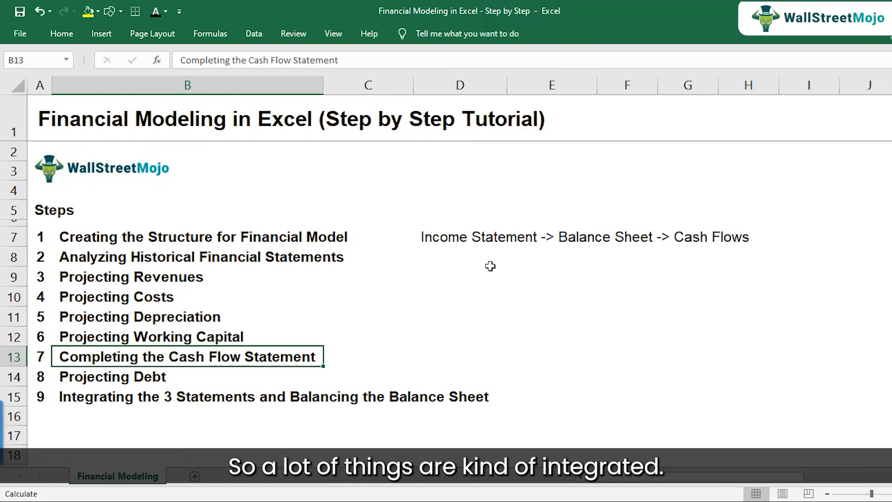
Delete the statement-order note from cell D7, beside the first modeling step.
click(432, 241)
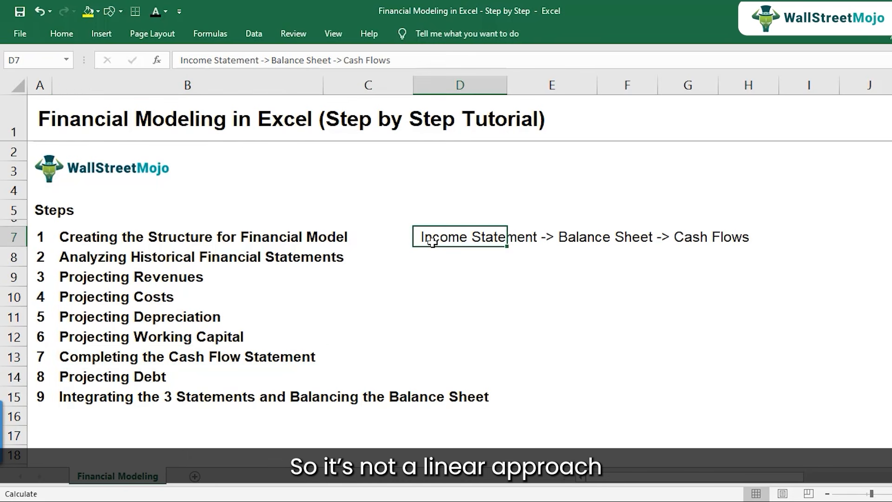
key(ctrl+b)
key(ctrl+b)
key(ctrl+b)
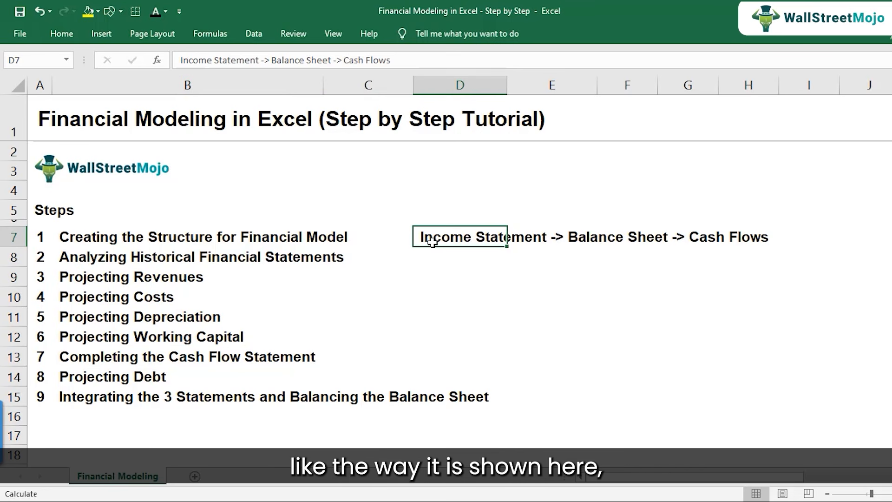
key(Delete)
Go through the modeling steps list from Creating the Structure in cell B7 down to Integrating the 3 Statements in B15.
click(82, 232)
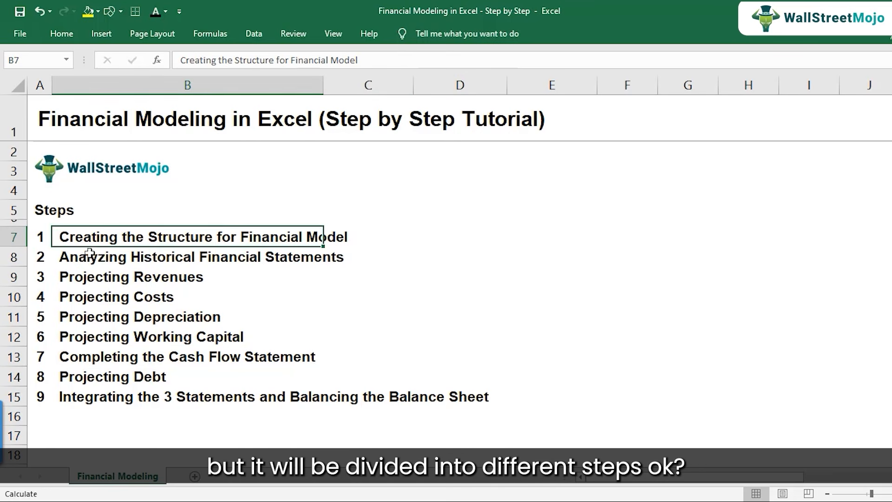
click(89, 260)
click(86, 282)
click(86, 300)
click(88, 332)
click(89, 374)
click(88, 390)
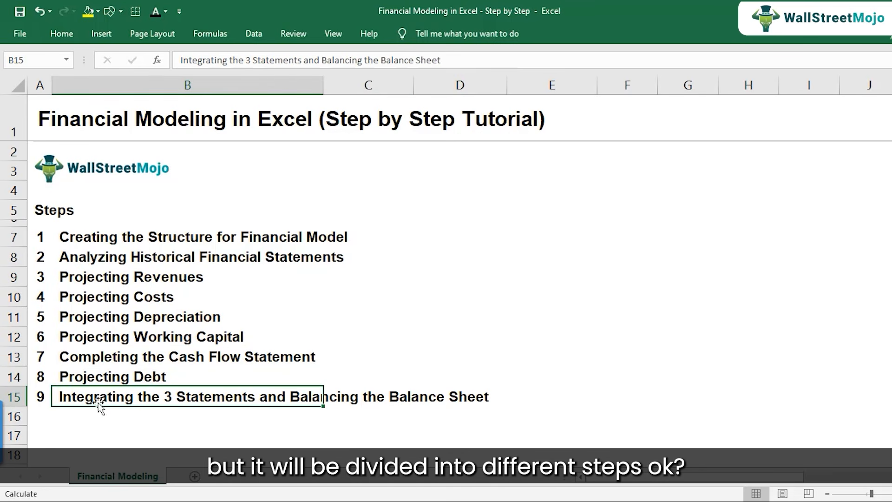
Highlight the first modeling step, Creating the Structure for Financial Model, with a yellow fill across cells A7 to C7.
drag(41, 237, 356, 236)
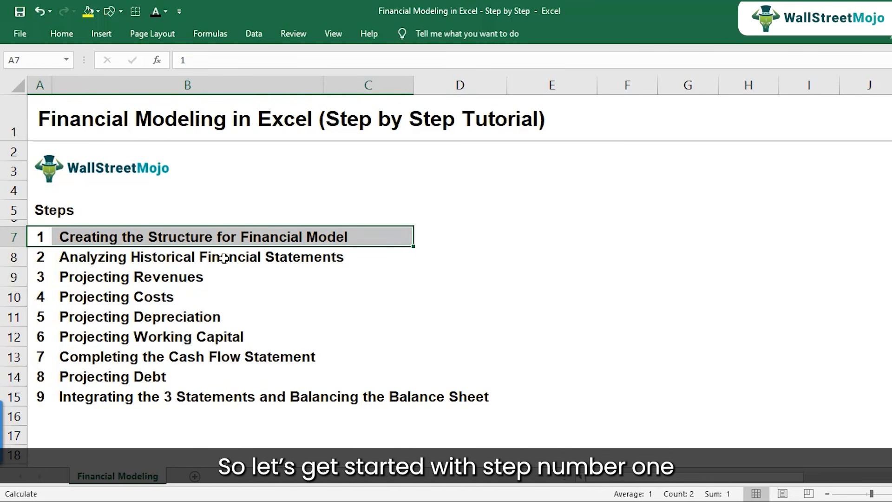
click(88, 13)
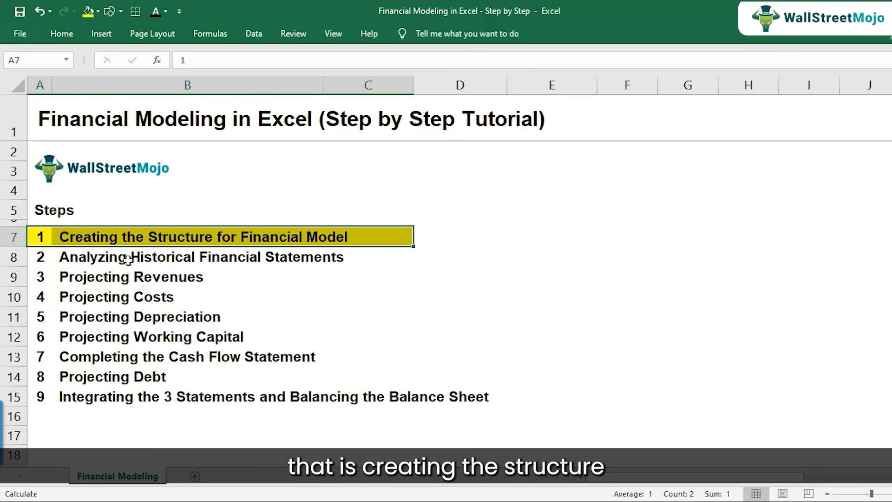
click(123, 275)
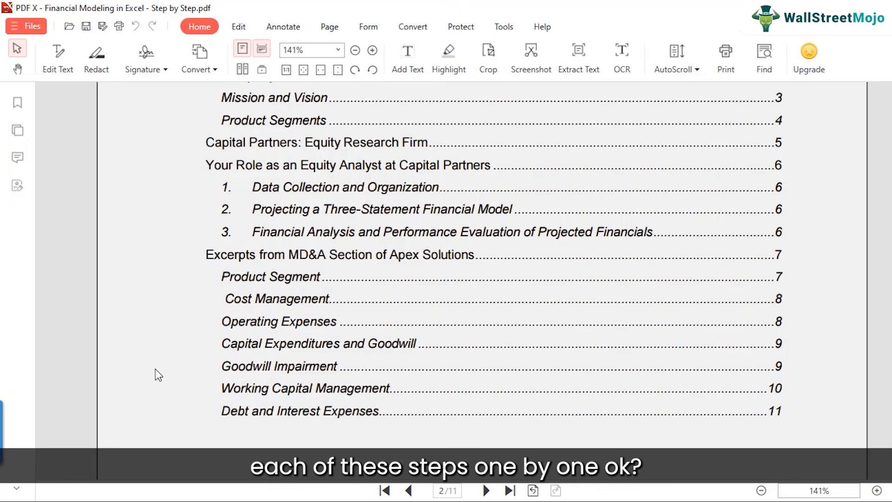
Switch to the case study PDF and read the Executive Summary and Company Overview of Apex Solutions on page 3.
scroll(155, 369, down, 15)
scroll(222, 321, down, 5)
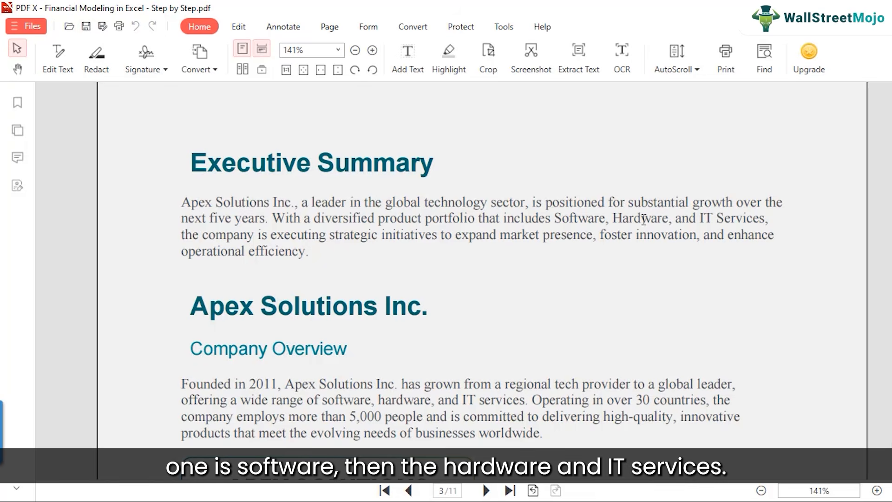
scroll(425, 257, down, 3)
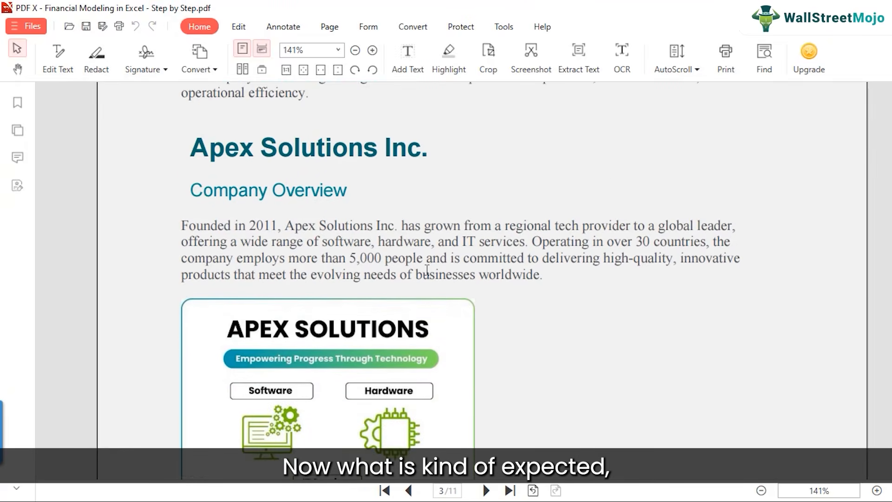
scroll(426, 269, down, 1)
scroll(483, 277, down, 1)
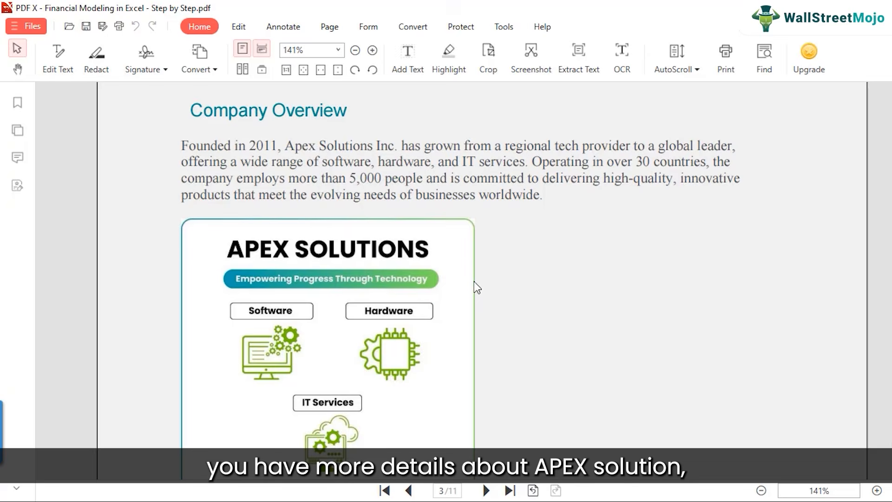
scroll(474, 280, down, 3)
scroll(460, 297, down, 1)
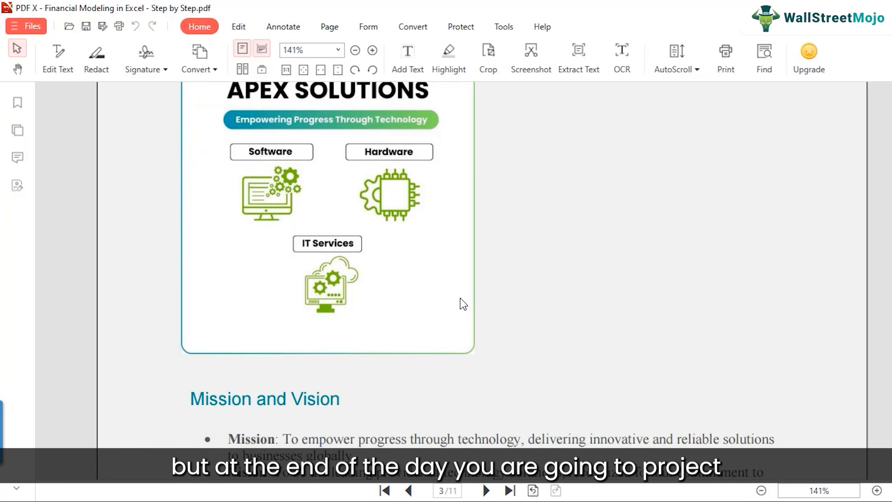
scroll(460, 298, up, 1)
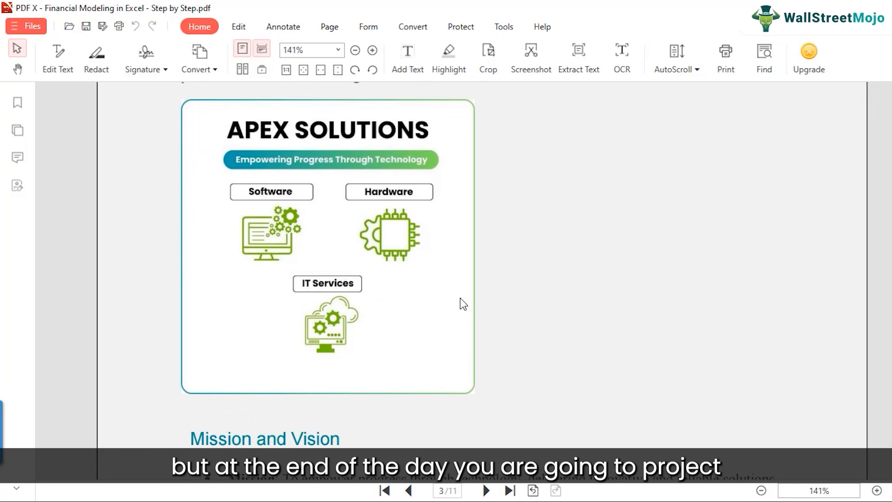
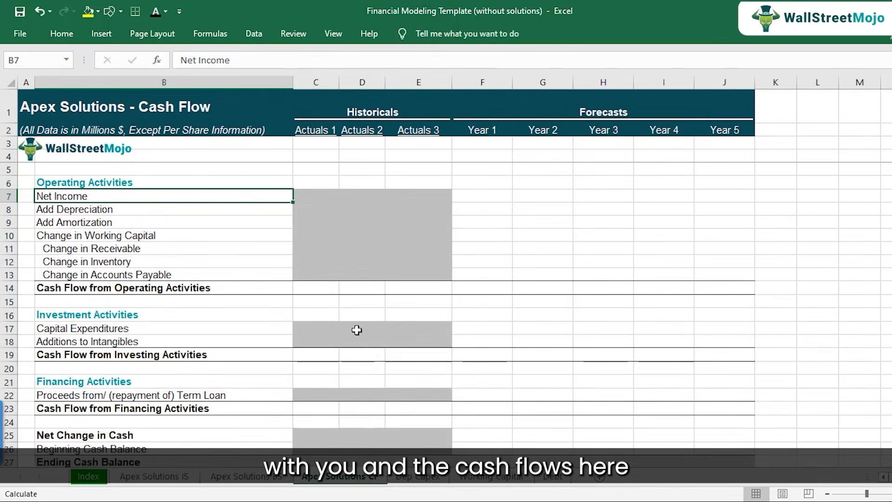
Select the historical columns C to E on the cash flow sheet and return to the income statement.
drag(315, 82, 417, 83)
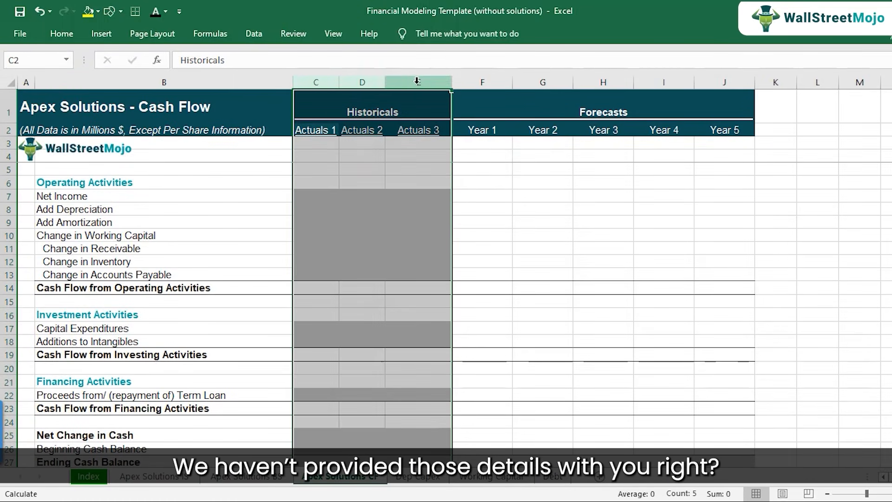
click(180, 483)
click(313, 167)
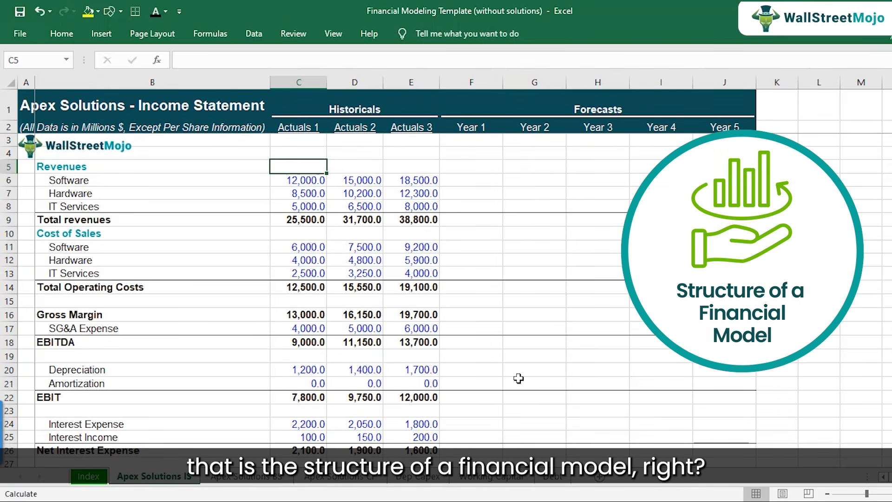
Check the modeling steps list in the step-by-step workbook and return to the financial modeling template.
mouse_move(448, 500)
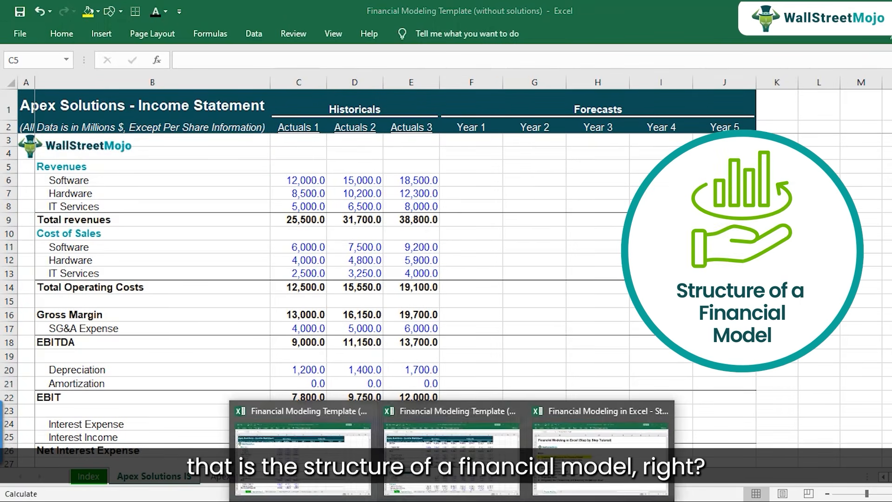
click(564, 469)
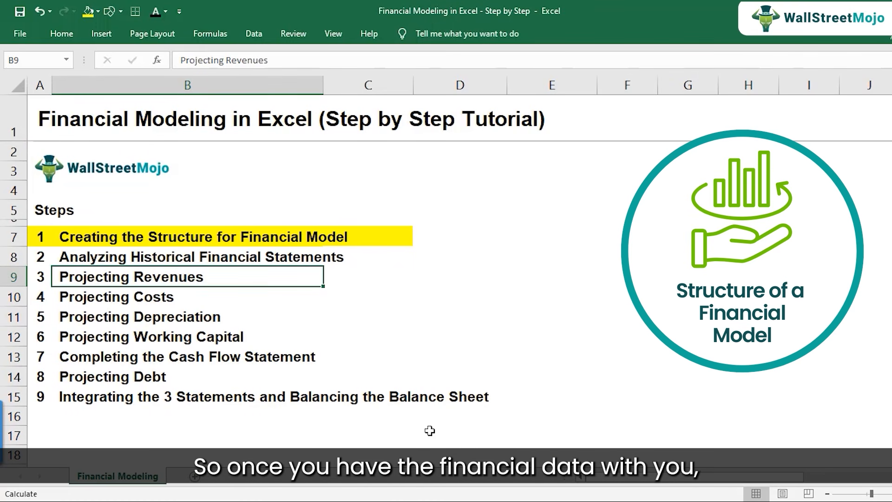
click(448, 500)
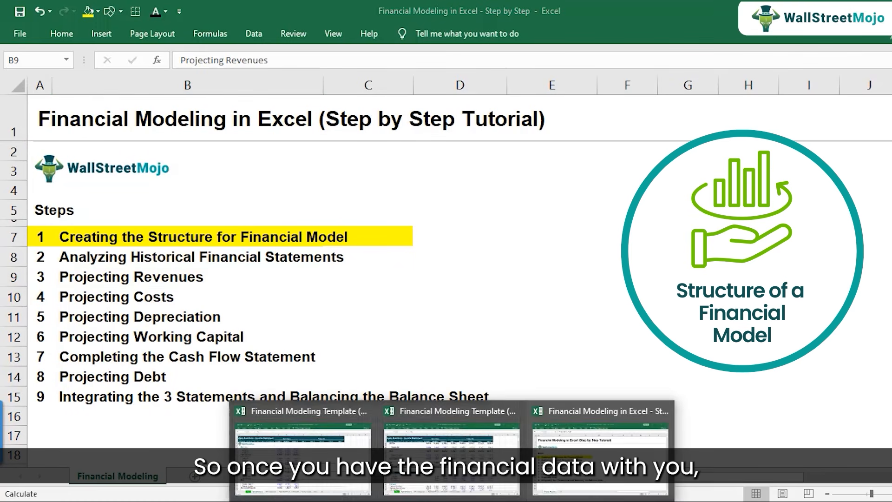
click(290, 451)
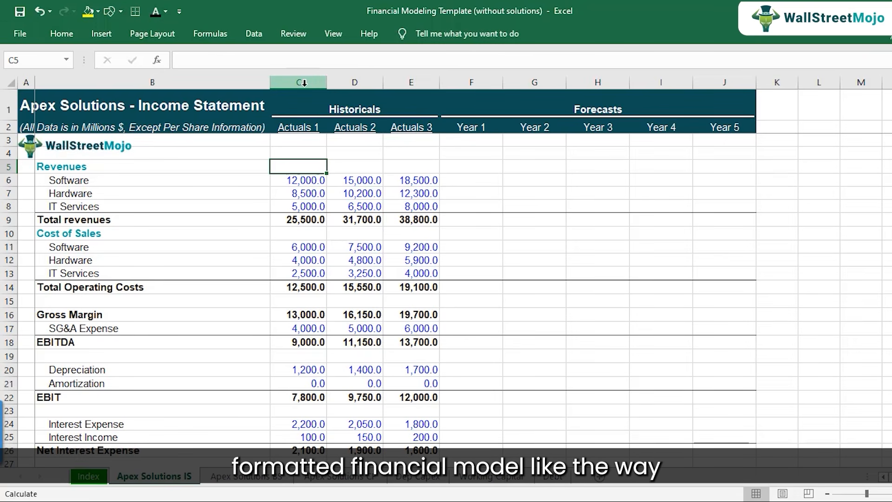
Select the income statement's historical columns C to E and look through the balance sheet and cash flow sheets.
drag(304, 82, 412, 81)
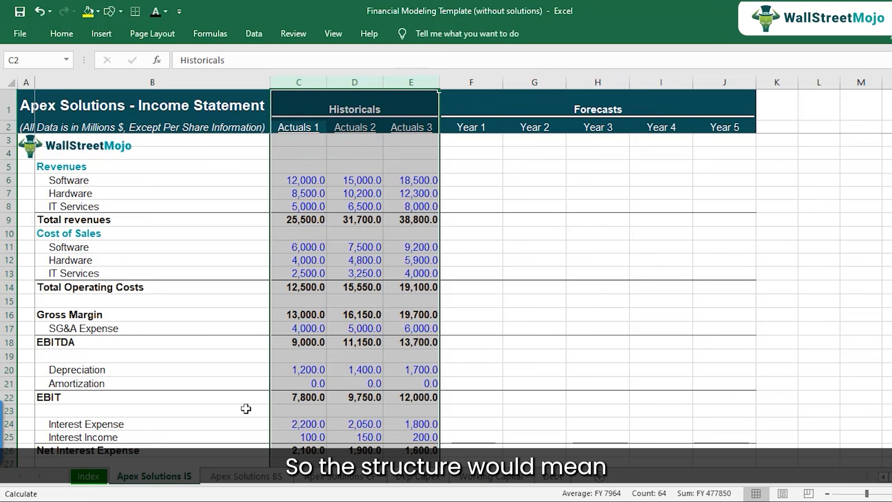
click(234, 482)
click(326, 482)
click(153, 475)
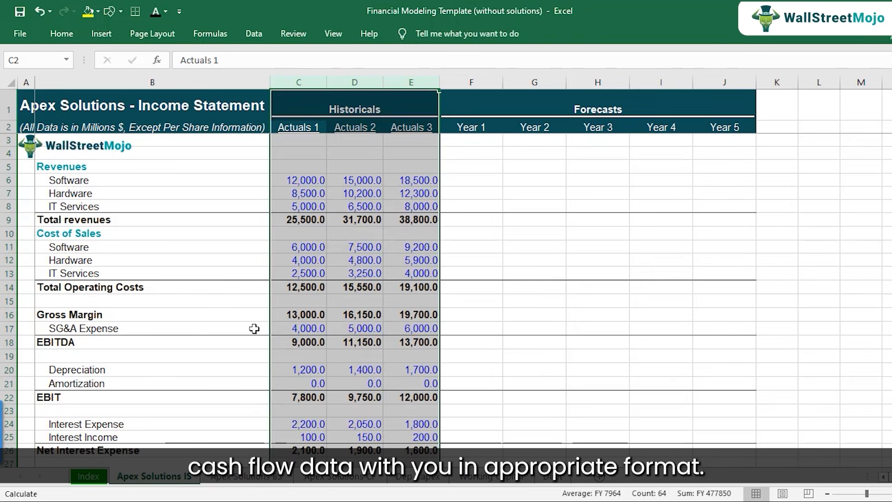
Walk through the income statement lines from Gross Margin in B16 to Net Interest Expense in B26 and down to Net income.
click(244, 316)
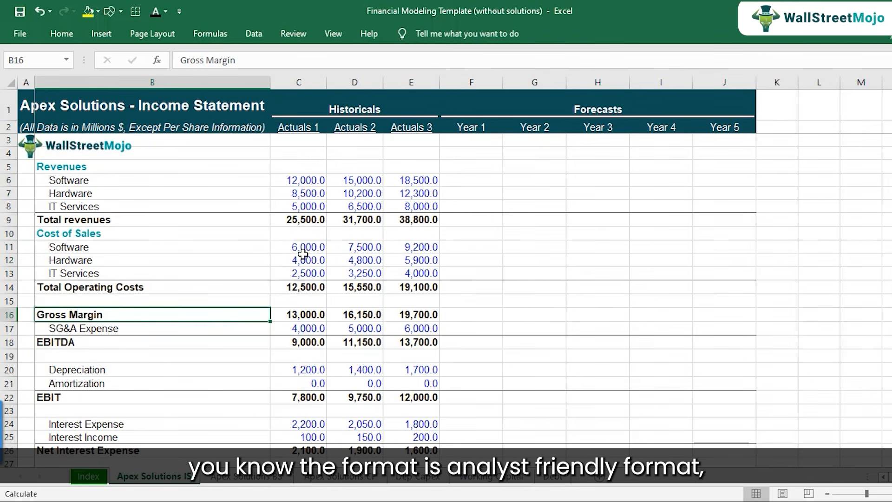
click(153, 343)
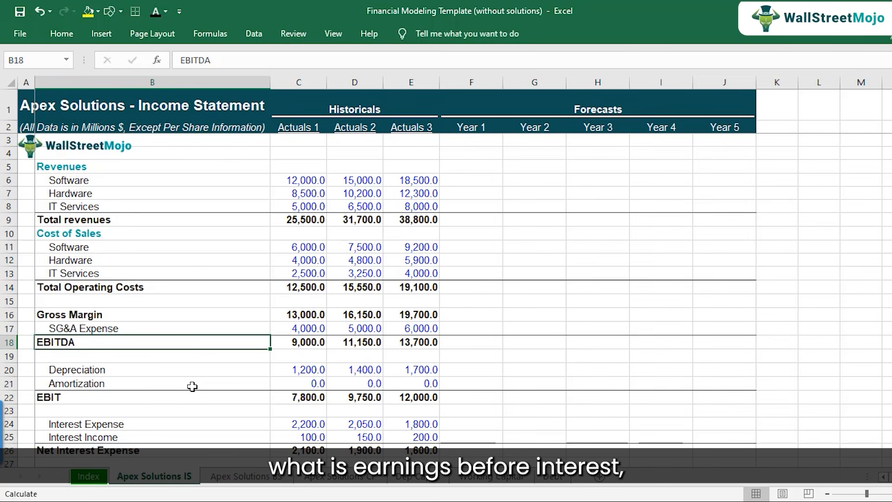
key(Down)
key(Down)
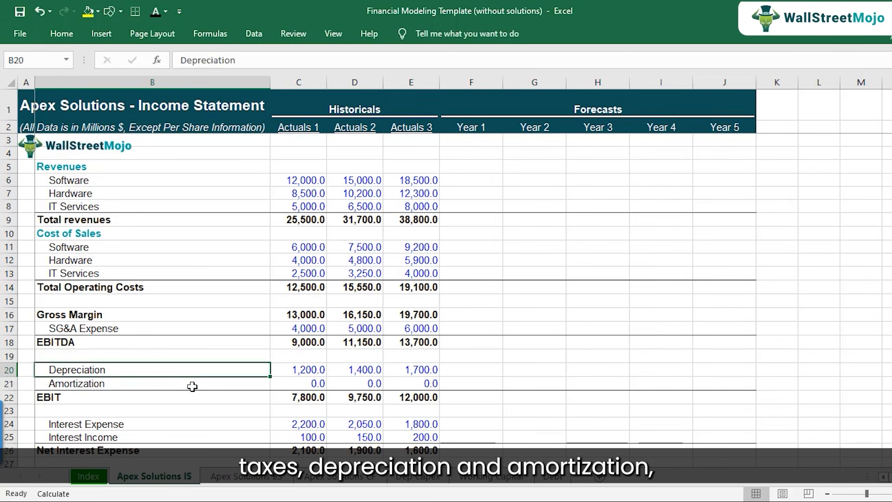
key(Down)
key(Down)
key(Down)
key(Down)
key(Down)
key(Down)
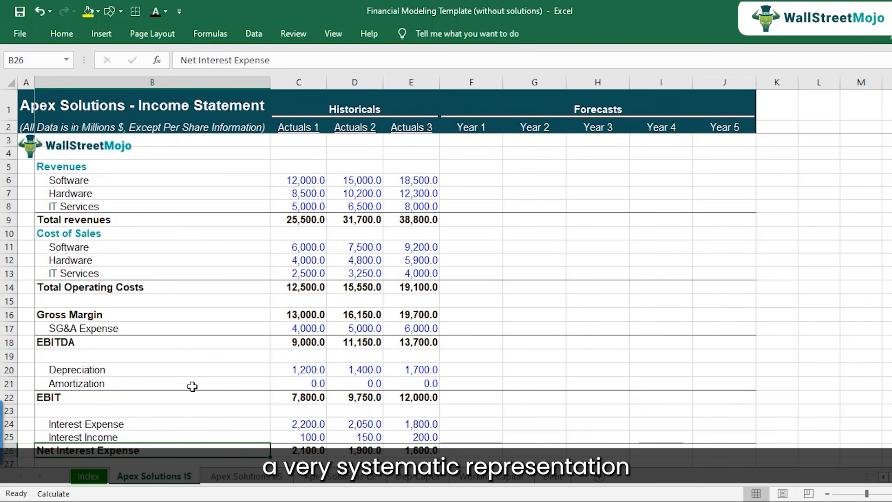
scroll(191, 386, down, 1)
scroll(191, 357, up, 1)
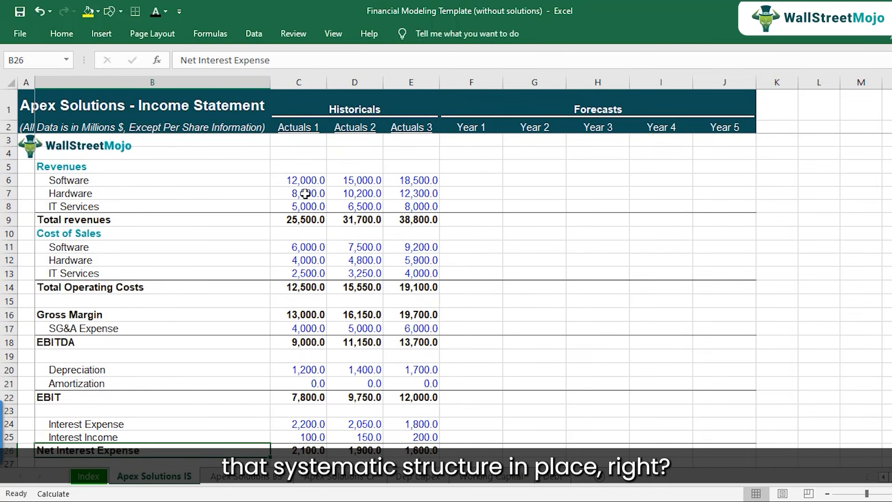
scroll(298, 247, down, 2)
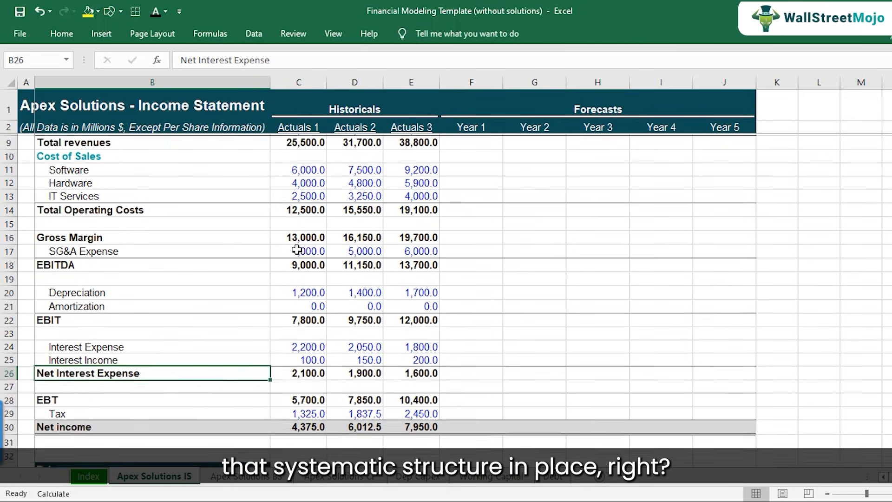
scroll(300, 256, up, 2)
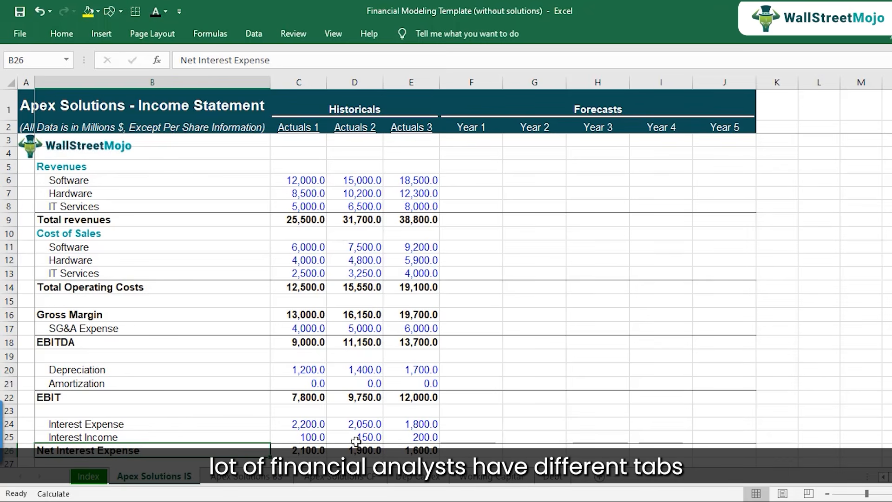
Compare the separate income statement, balance sheet and cash flow sheets, ending on the cash flow sheet.
click(259, 478)
click(326, 482)
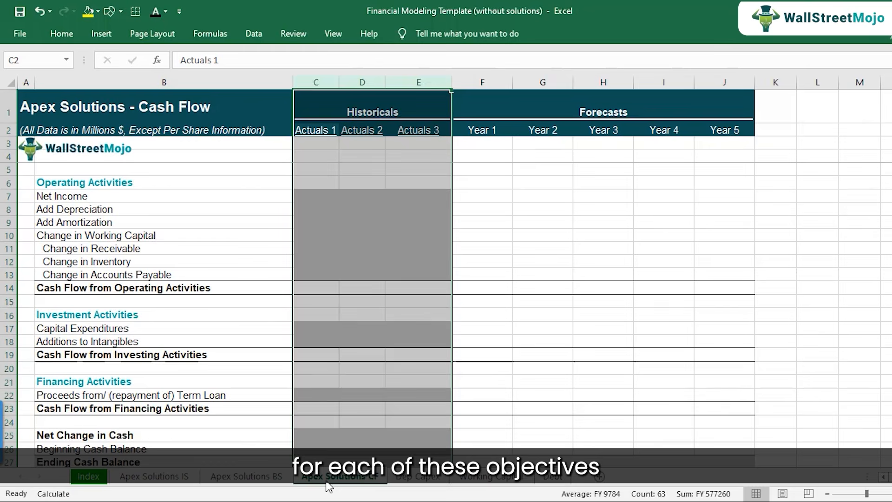
click(148, 478)
click(249, 478)
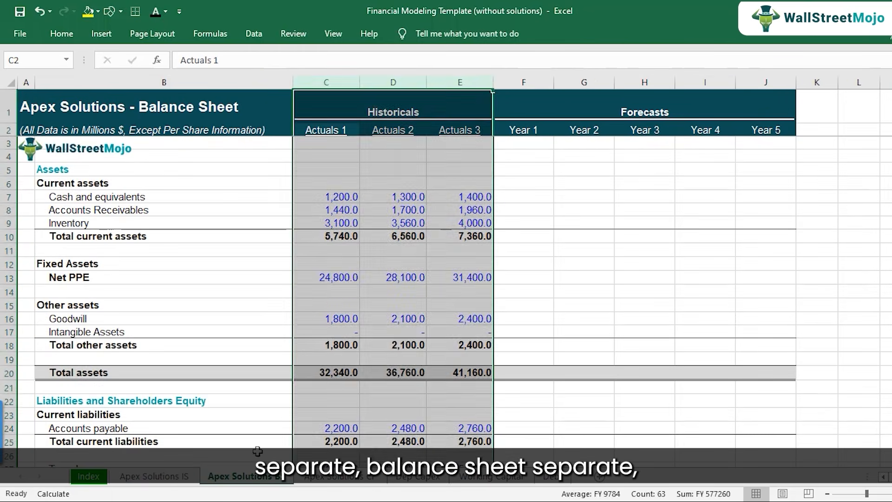
click(327, 479)
click(347, 353)
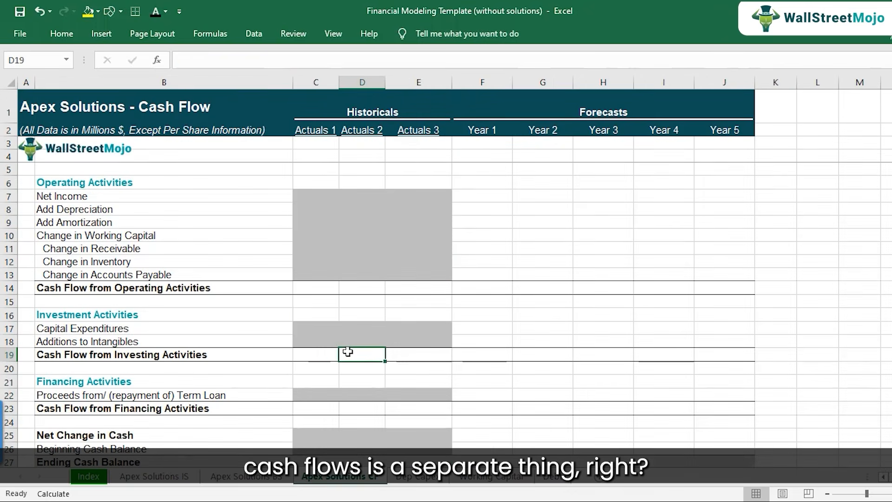
Review the supporting Dep Capex, Working Capital and Debt schedules and return to the income statement.
click(409, 478)
click(480, 478)
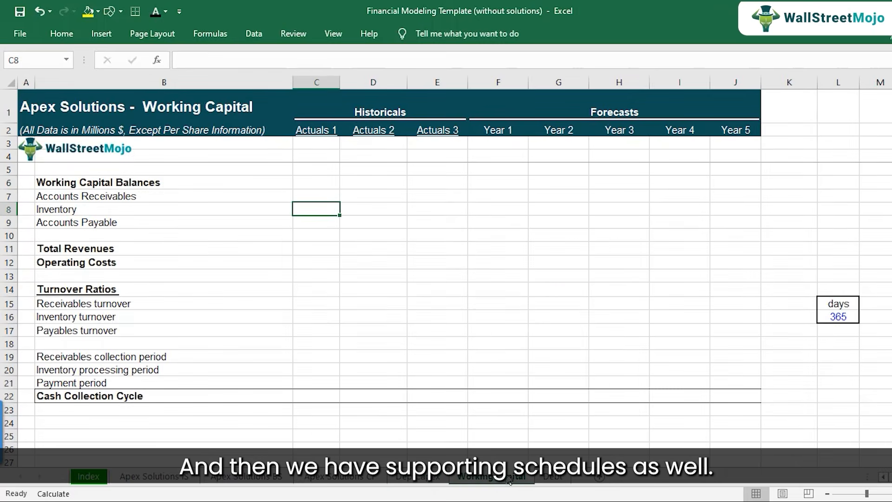
click(548, 478)
click(442, 478)
click(486, 478)
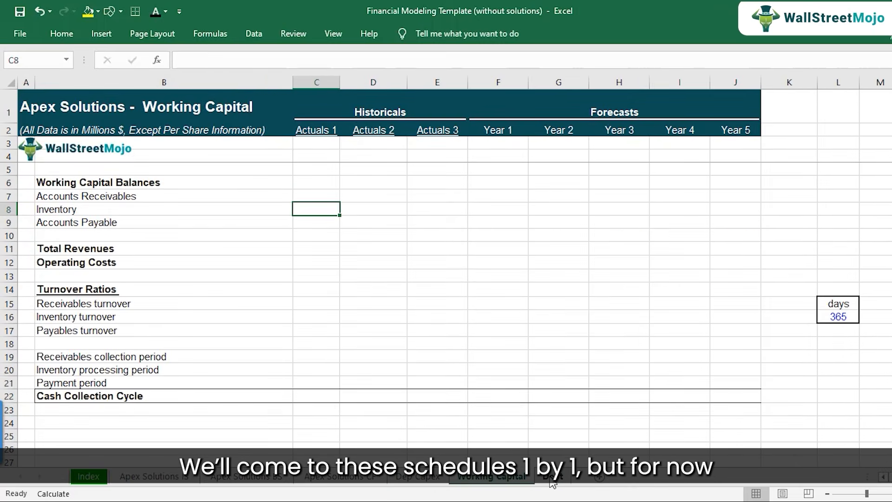
click(551, 479)
click(418, 478)
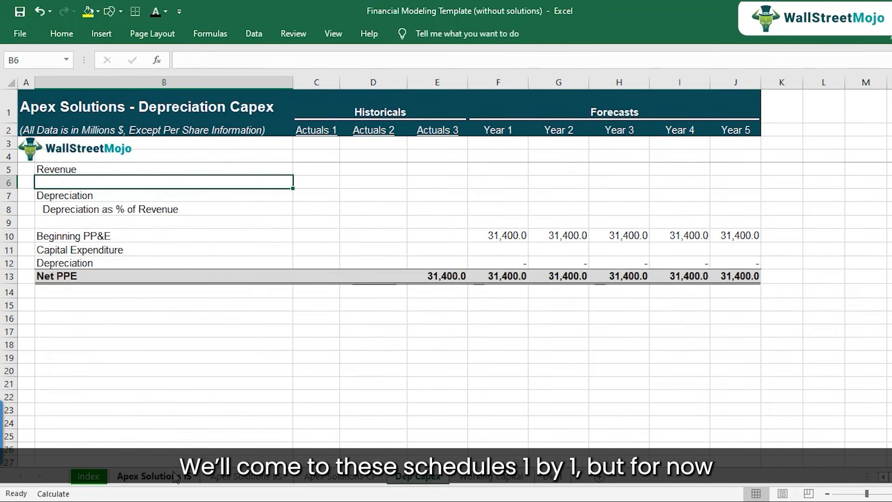
click(153, 476)
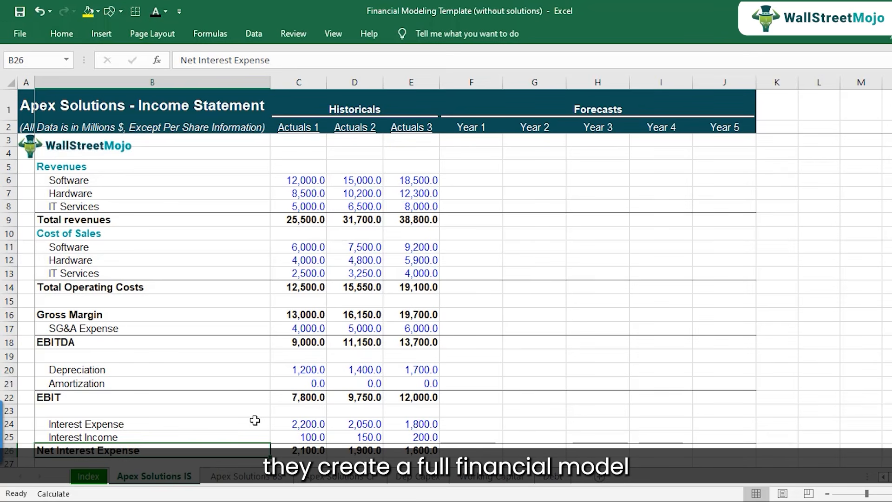
Examine the length of the income statement sheet, from the Drivers section down through the empty rows below it.
scroll(225, 346, down, 4)
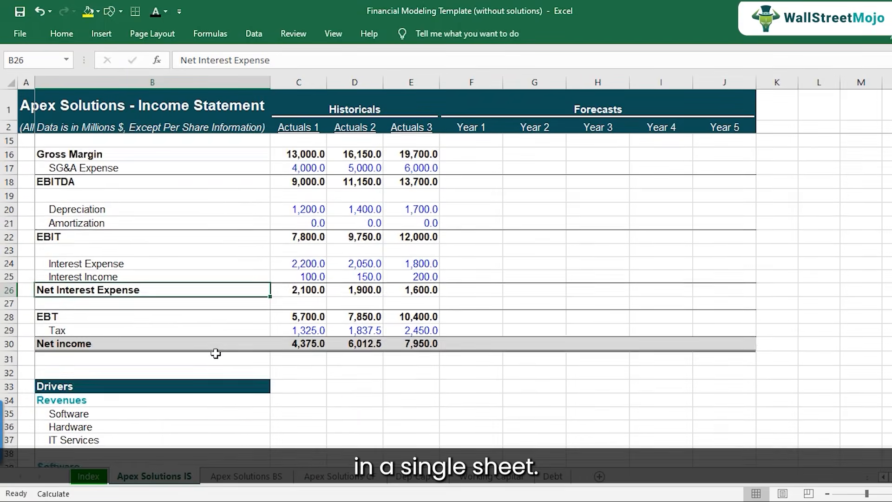
scroll(211, 325, down, 19)
scroll(211, 325, up, 6)
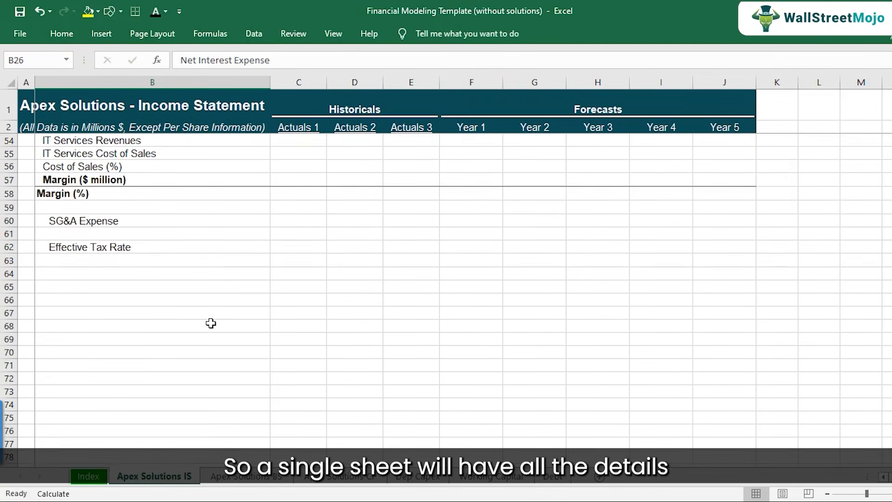
scroll(211, 323, up, 17)
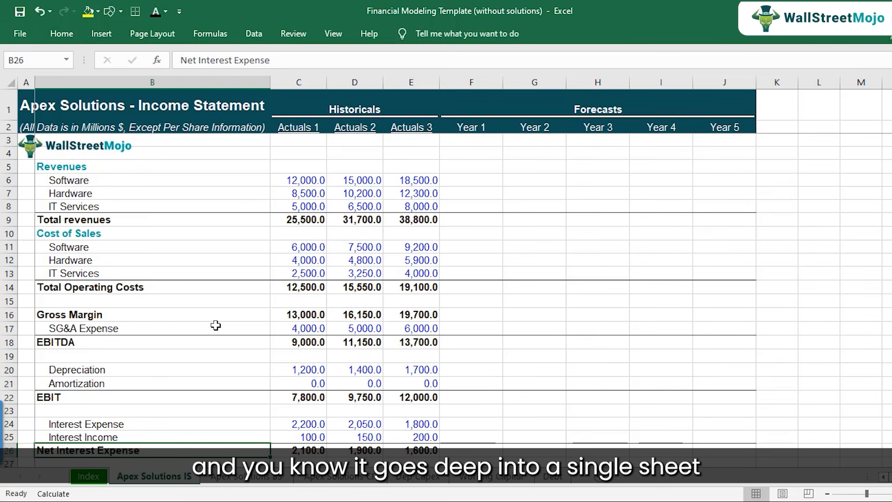
scroll(181, 334, down, 19)
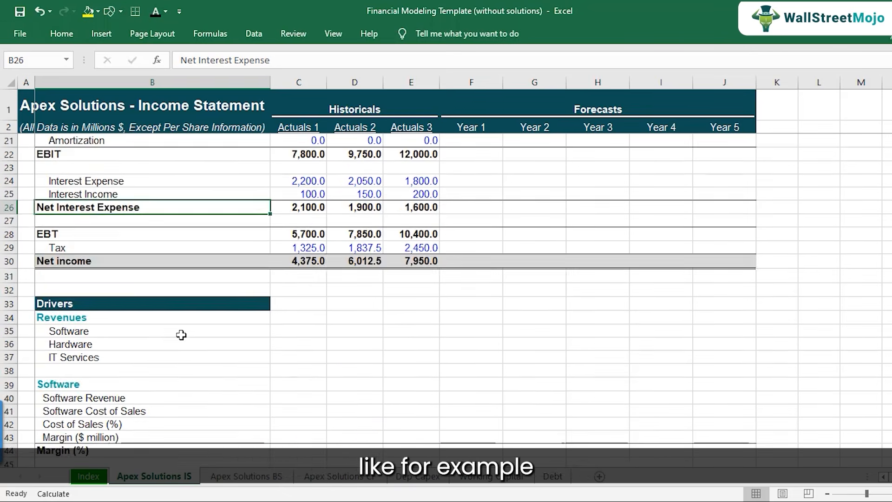
scroll(180, 341, down, 7)
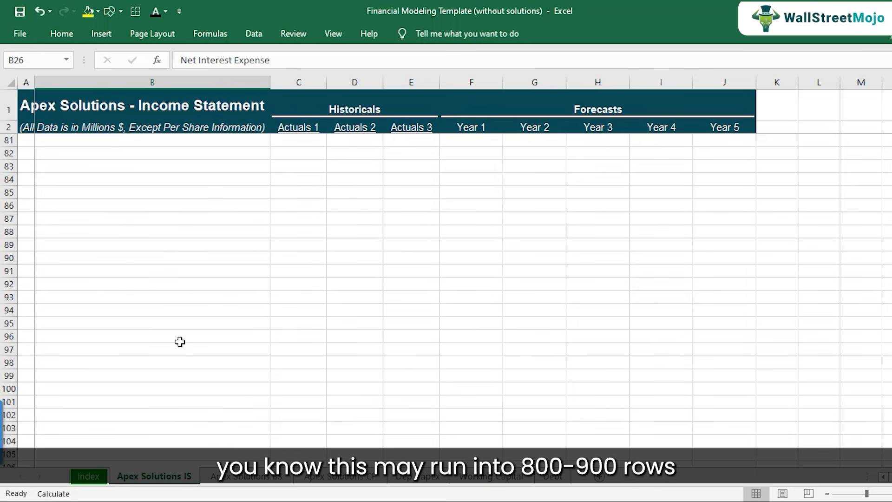
scroll(180, 341, down, 5)
scroll(180, 342, up, 20)
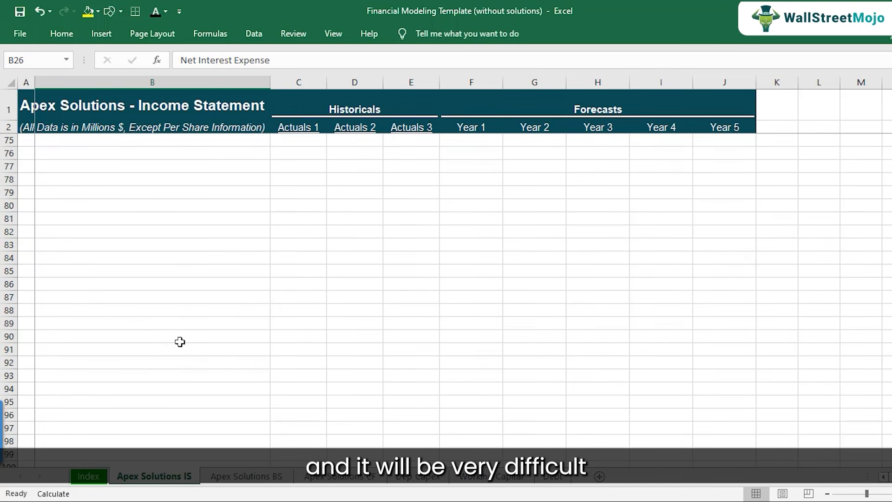
scroll(179, 342, up, 6)
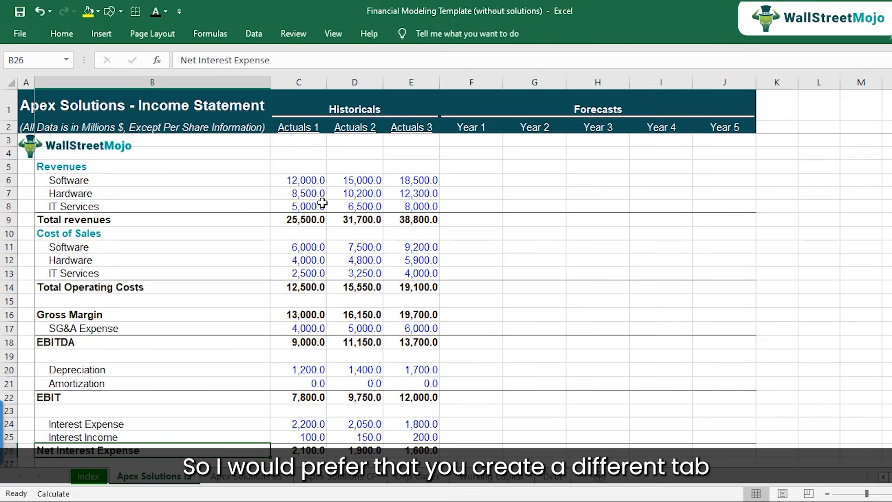
Revisit the separate balance sheet and cash flow sheets and go back to the income statement.
click(244, 477)
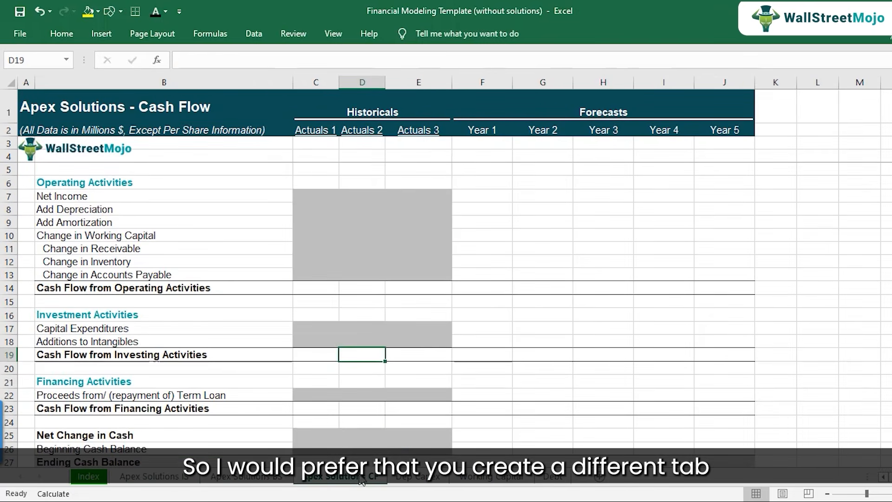
click(360, 478)
click(273, 478)
click(154, 476)
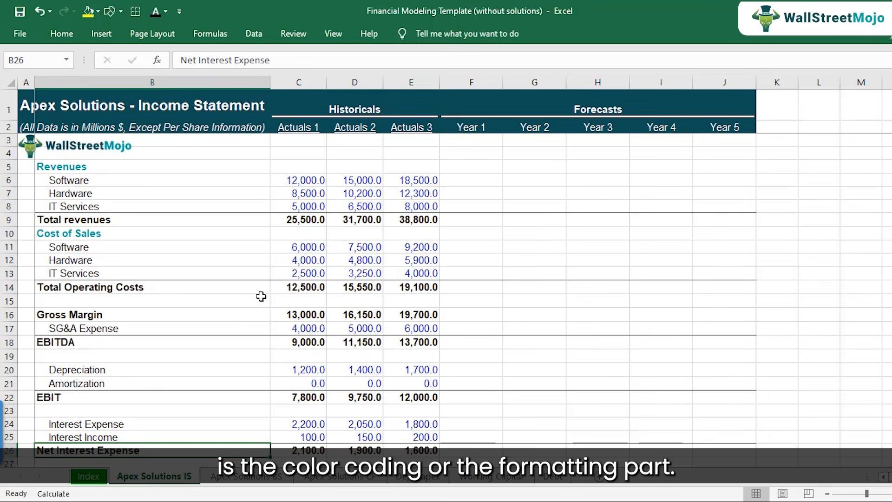
Select the hard-coded historical revenue figures in C6:E8 to examine their colour coding.
click(416, 210)
click(325, 183)
drag(325, 183, 425, 207)
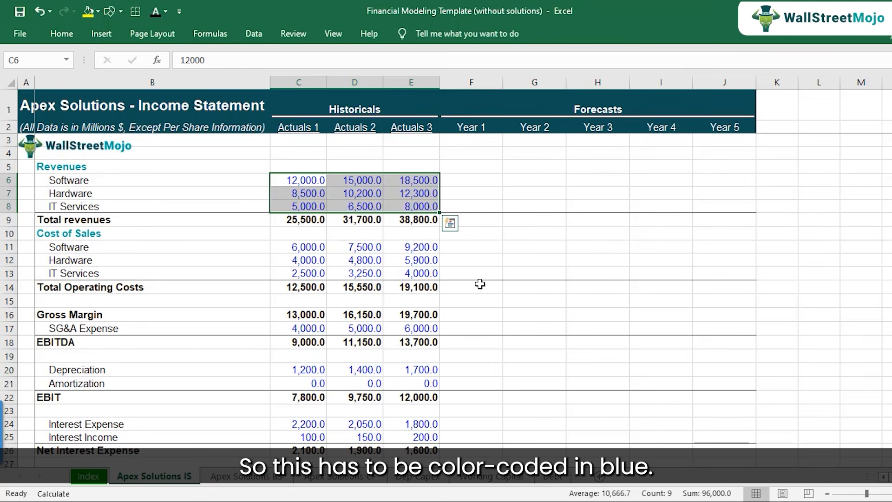
Start a colour-coding legend beside the forecasts with BLUE in K5 and constants in L5.
click(762, 170)
click(699, 168)
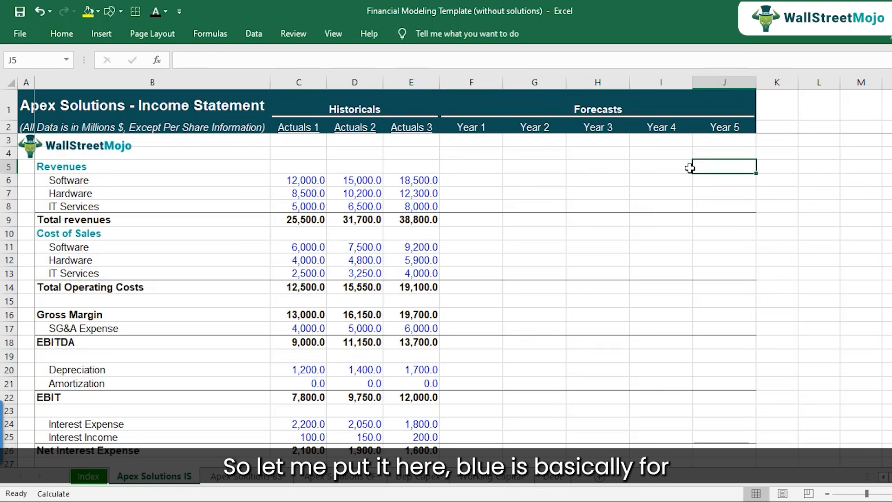
click(790, 166)
text(BLUE)
key(Return)
click(793, 172)
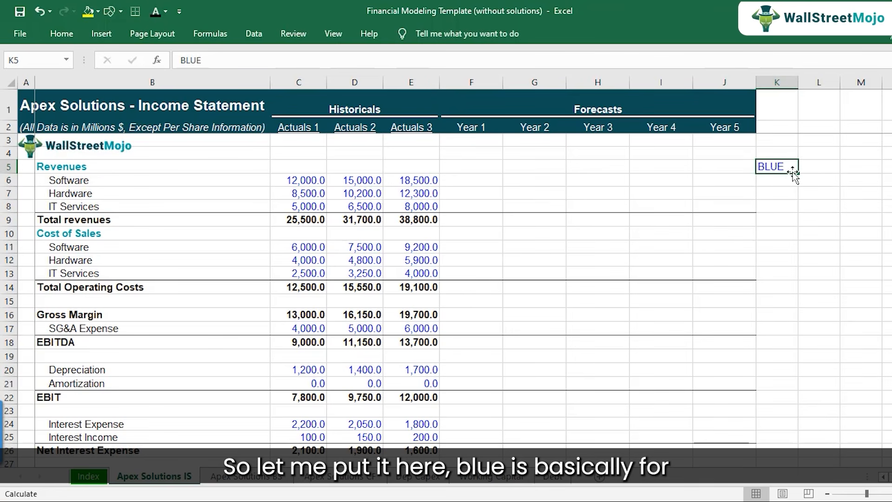
key(Right)
text(c)
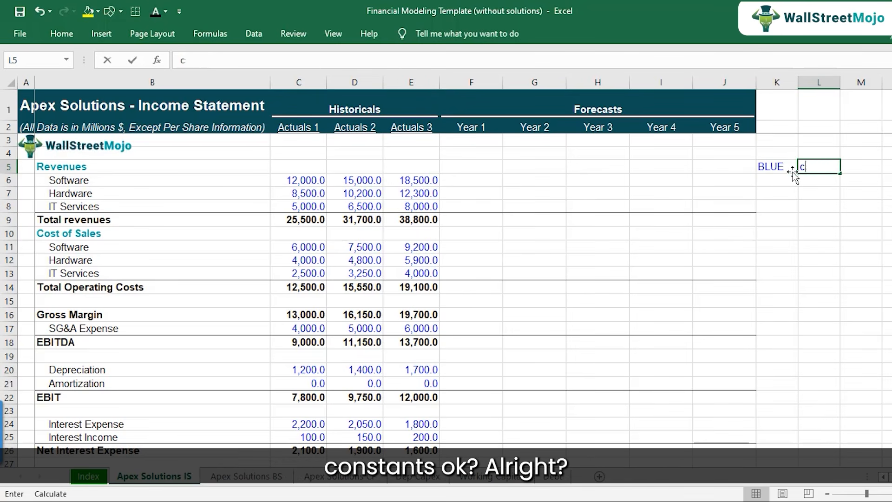
text(onstants)
key(Return)
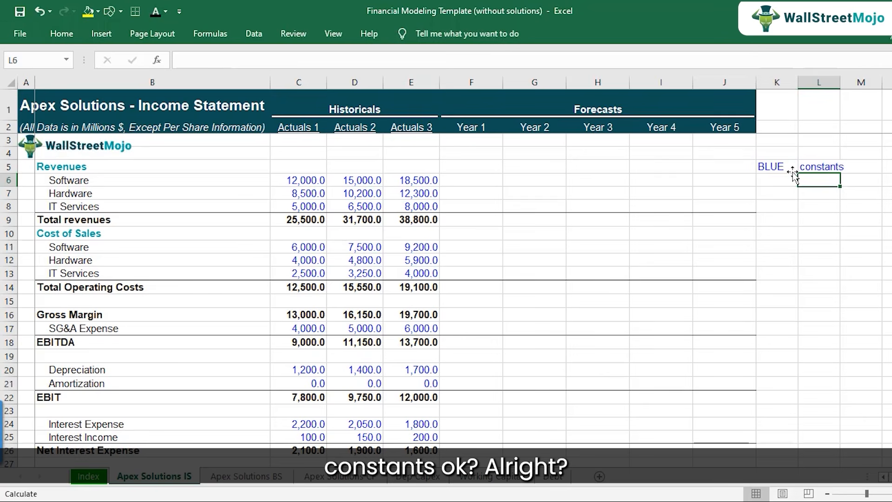
key(Left)
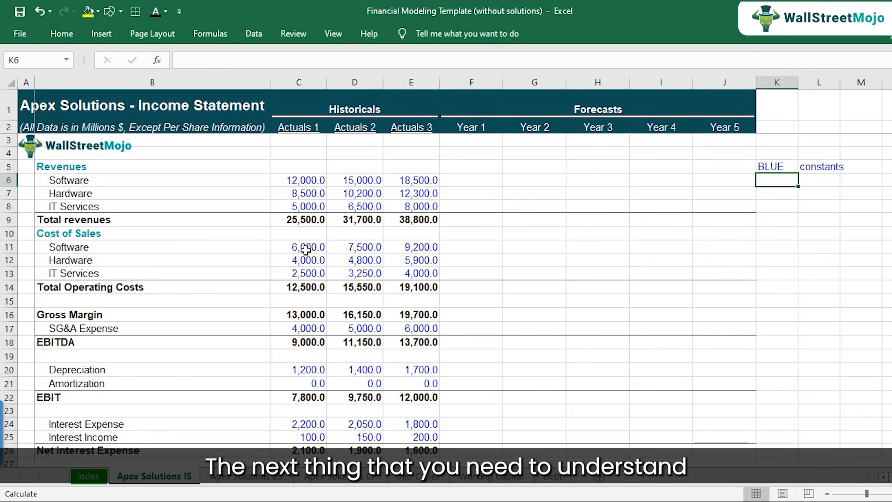
Examine the total revenues formulas in row 9 and the revenue cells C6:C8 that they sum.
click(276, 218)
key(F2)
key(Escape)
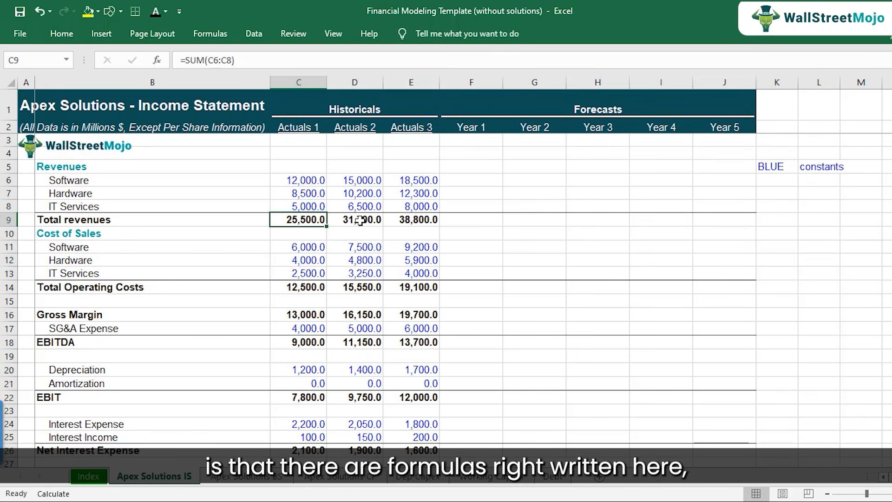
double_click(361, 219)
key(Escape)
double_click(292, 218)
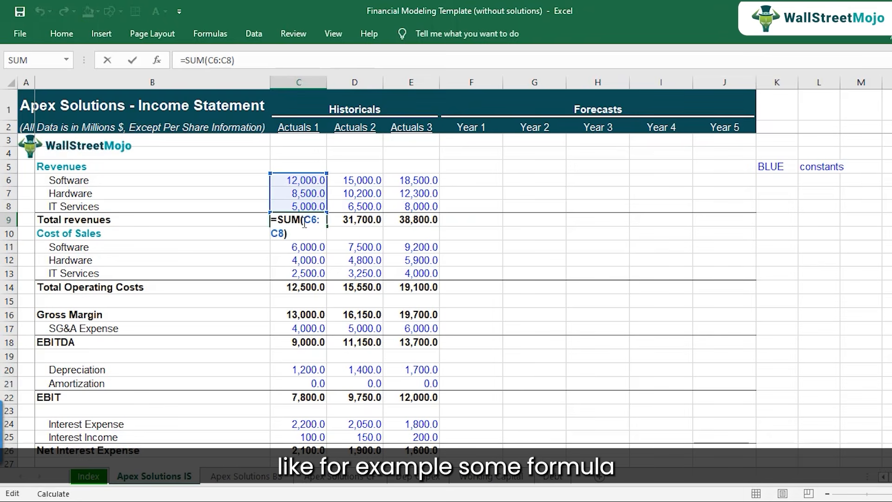
drag(308, 179, 302, 208)
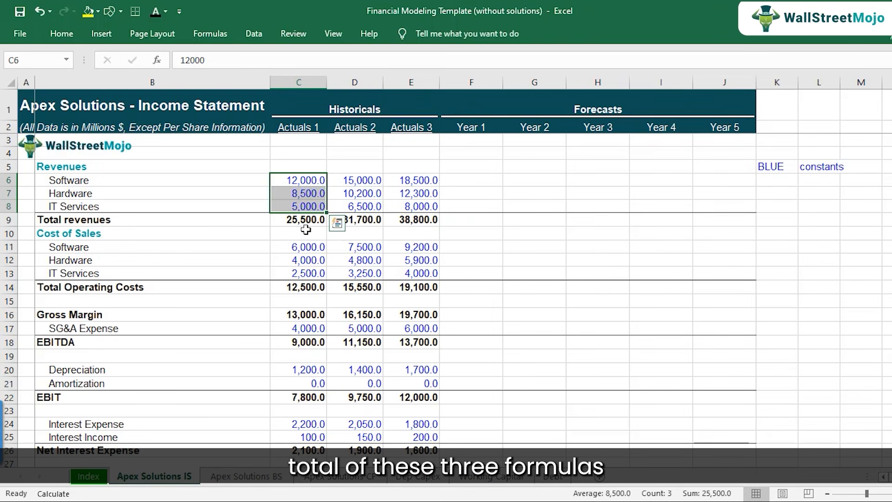
click(303, 221)
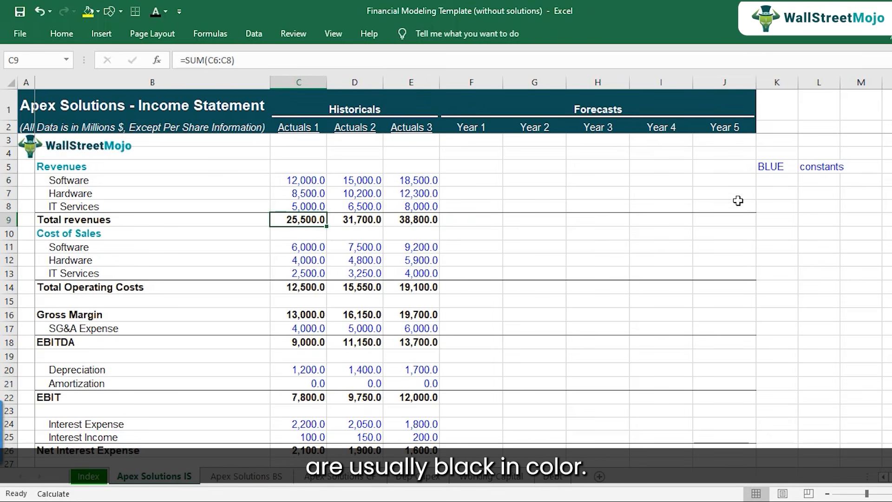
Add the legend entry Black in K6 with Formula in L6, and turn off text wrapping for L6.
click(769, 191)
click(774, 180)
text(BLUE)
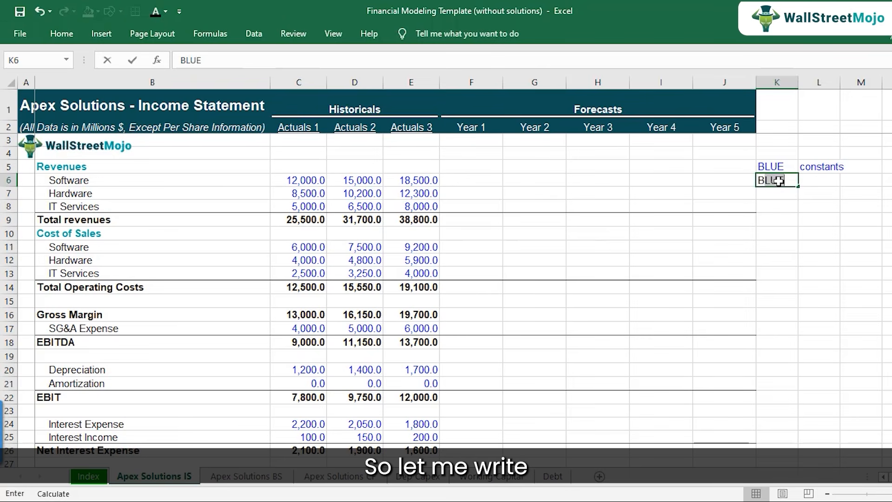
text(lack)
key(Return)
key(Up)
key(Right)
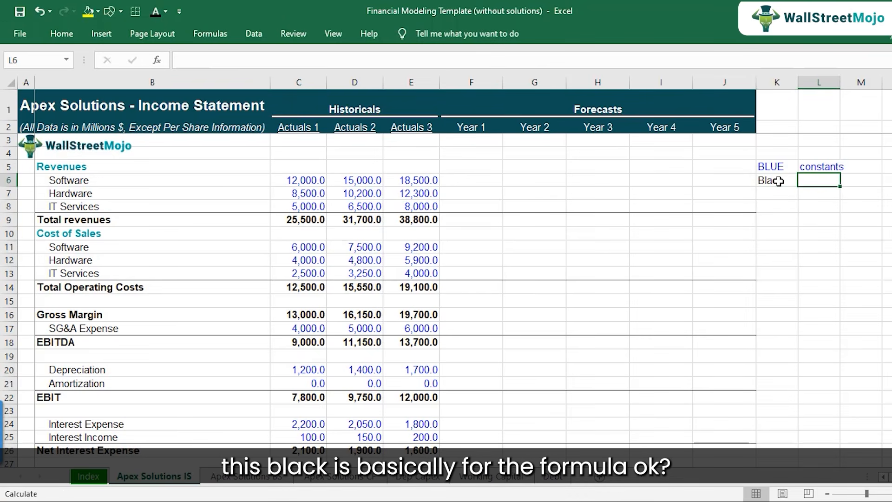
text(Formula)
key(Return)
key(Up)
click(63, 35)
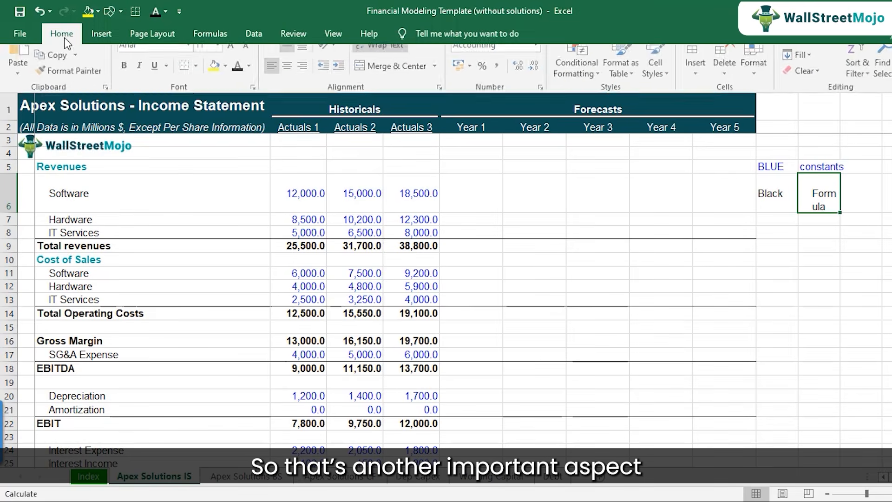
click(380, 61)
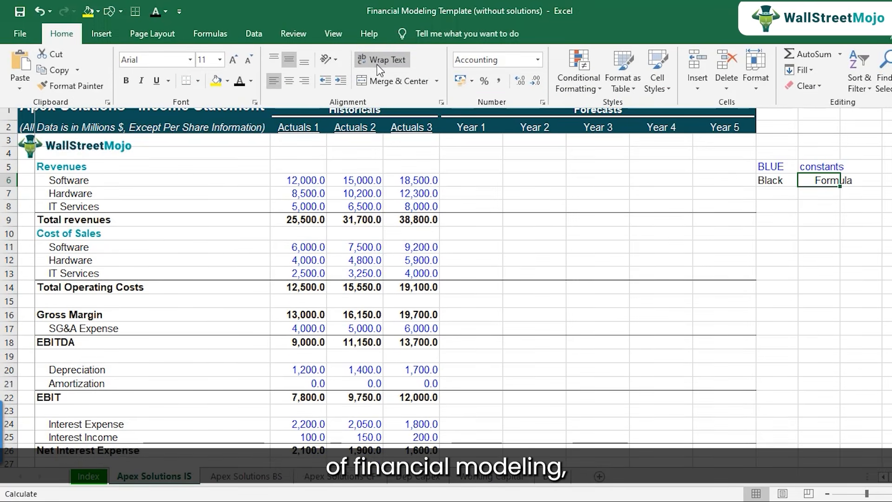
Enter Green in K7 as the third legend colour and set its font colour to green.
click(784, 194)
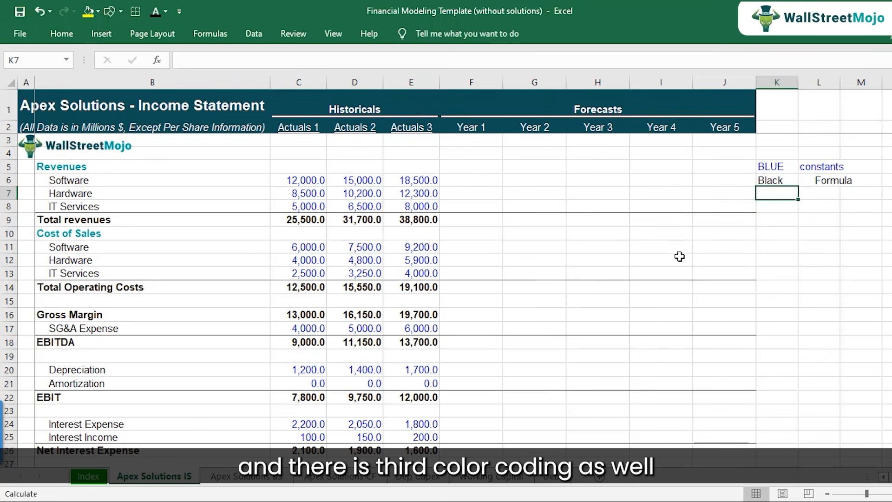
text(G)
text(n)
key(Return)
key(Up)
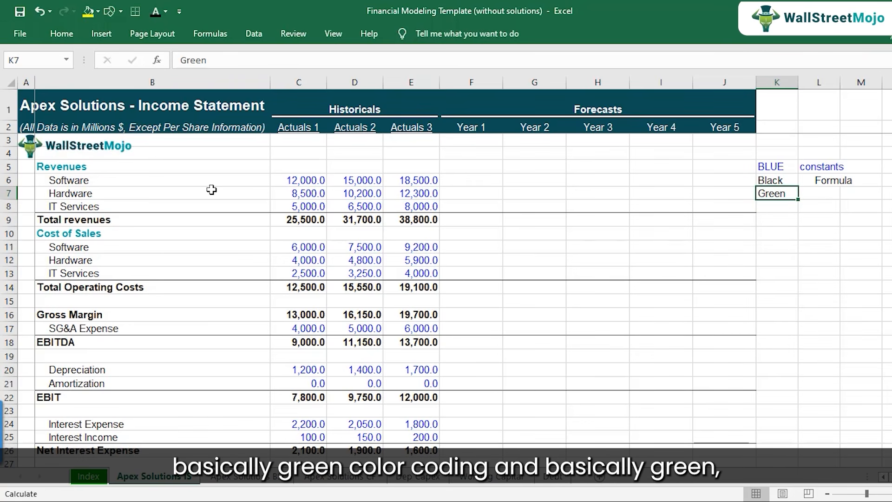
click(166, 13)
click(153, 166)
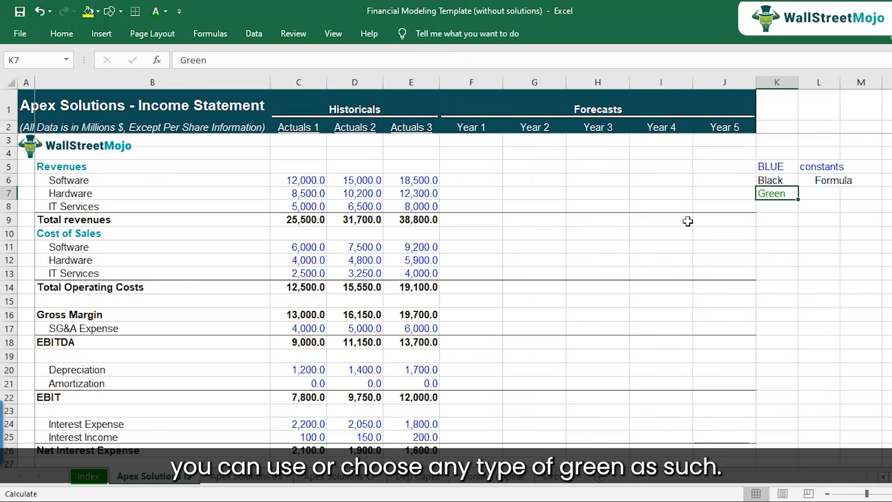
Describe the green legend entry in L7 as "links to other shets" and turn off its text wrapping.
click(820, 195)
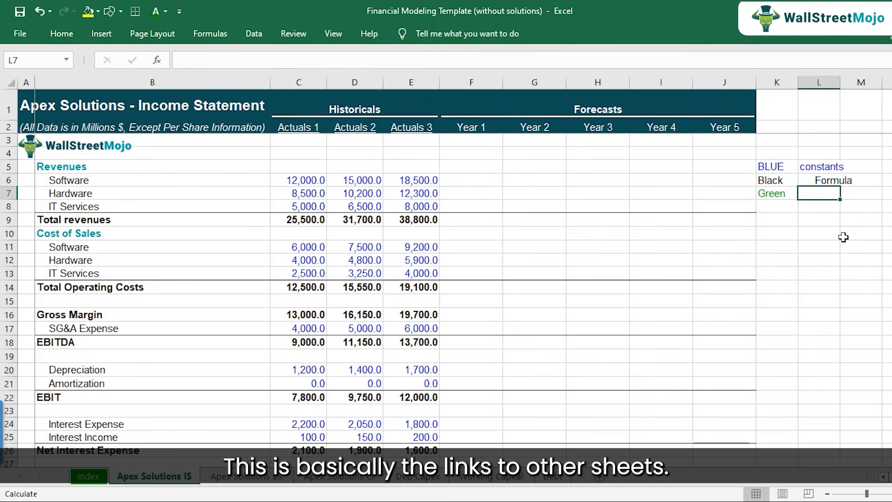
text(links to oth)
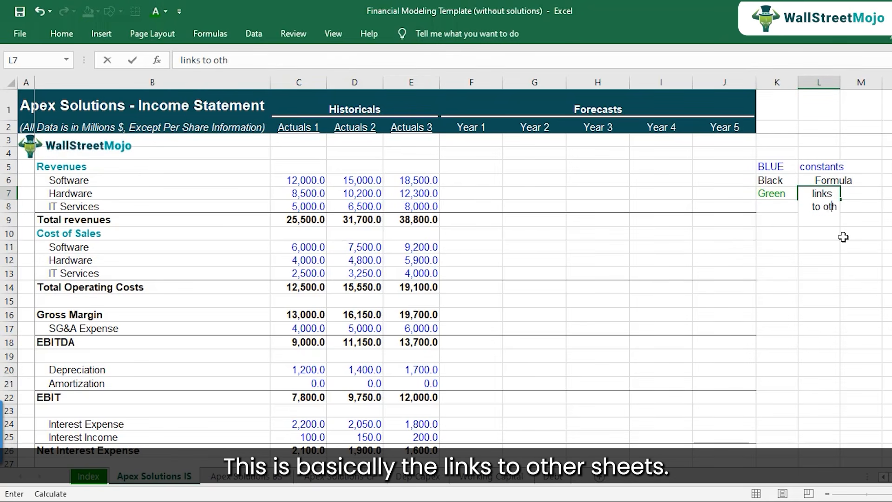
text(er shets)
key(ctrl+Return)
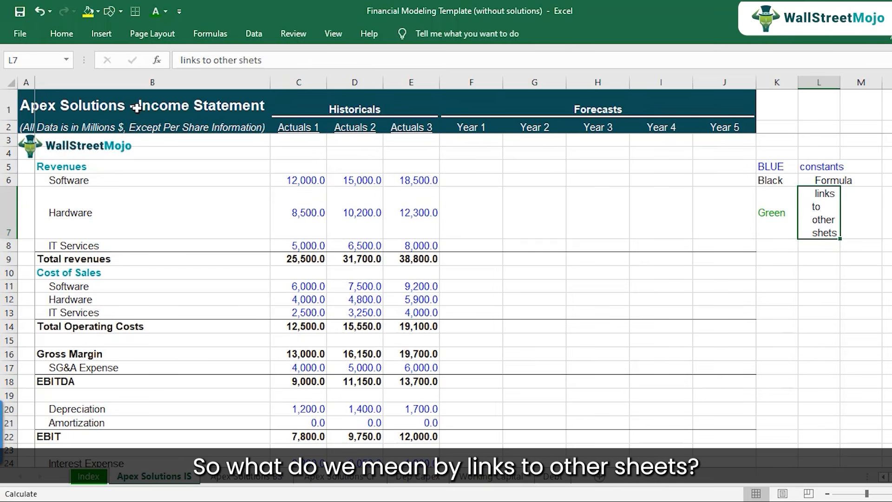
click(62, 33)
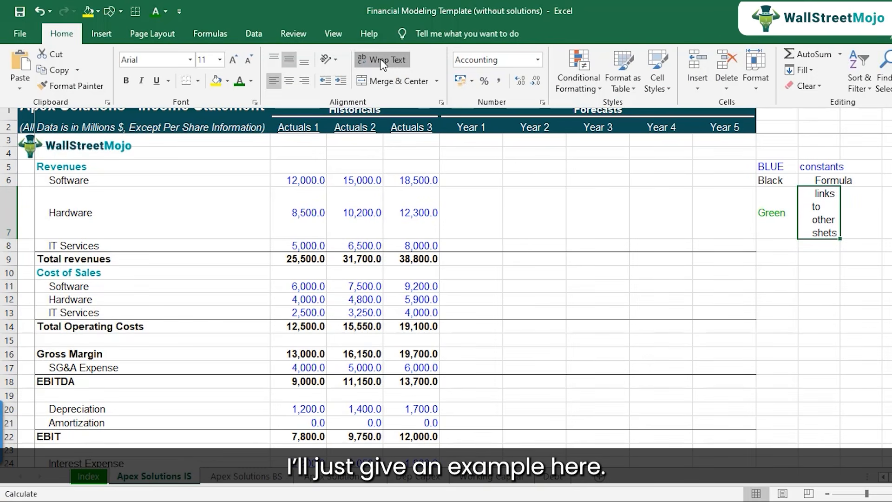
click(380, 59)
Link the Year 1 depreciation cell F20 to the Year 1 depreciation in cell F7 of the Dep Capex sheet.
click(463, 220)
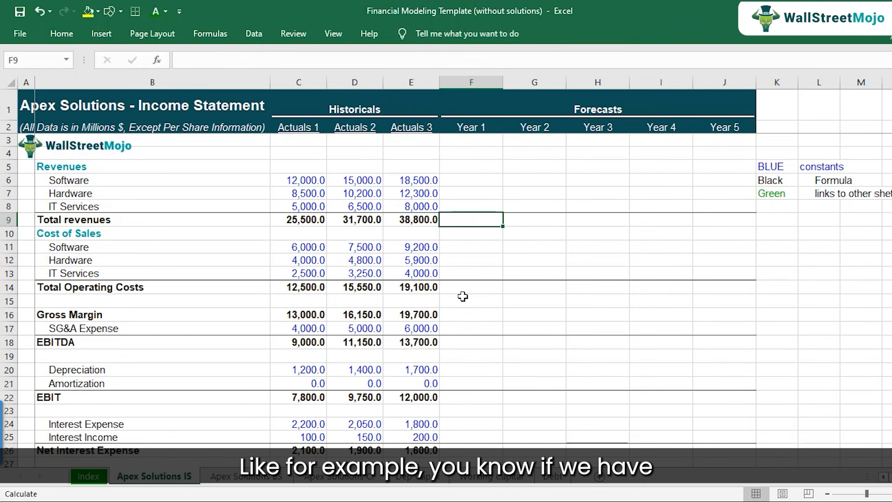
scroll(462, 296, down, 3)
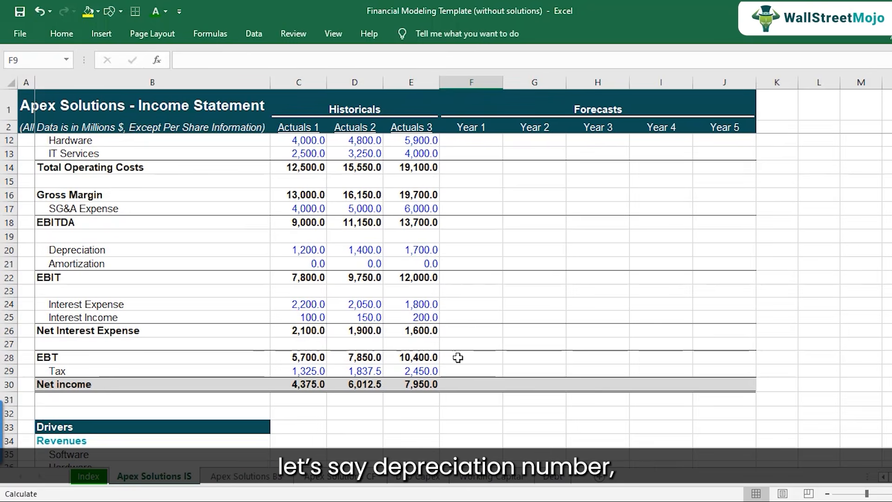
scroll(467, 338, up, 1)
click(466, 292)
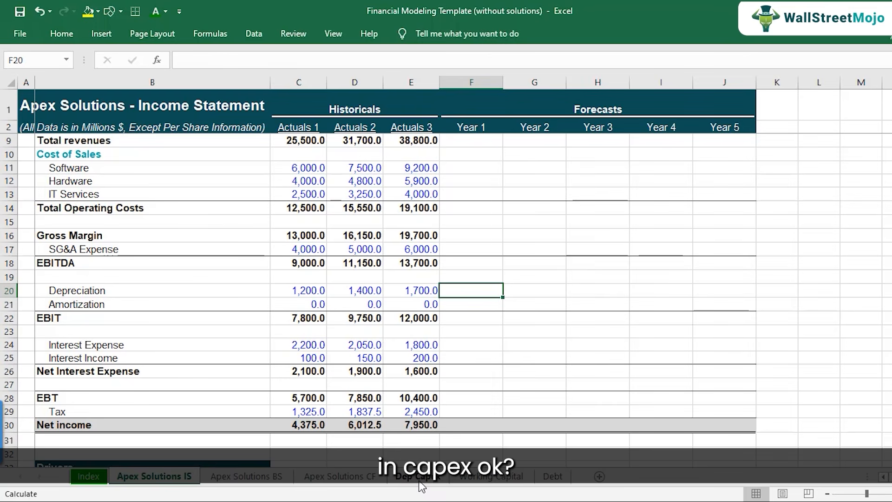
text(=)
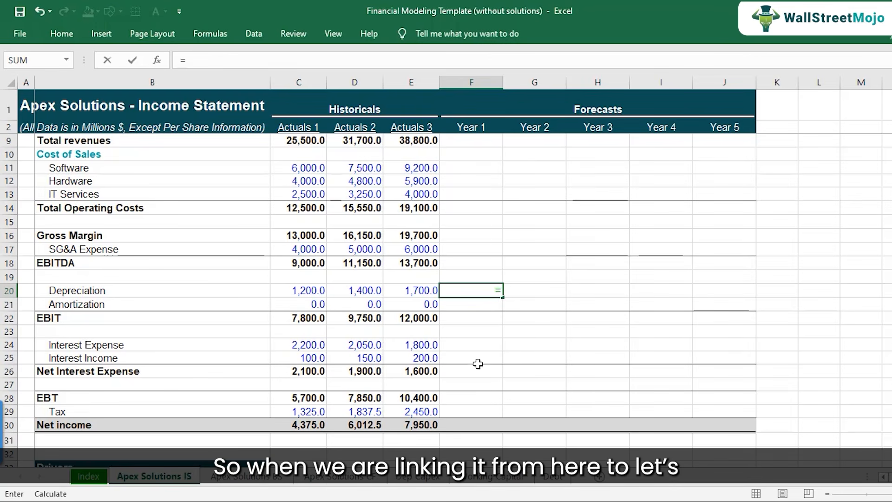
click(418, 476)
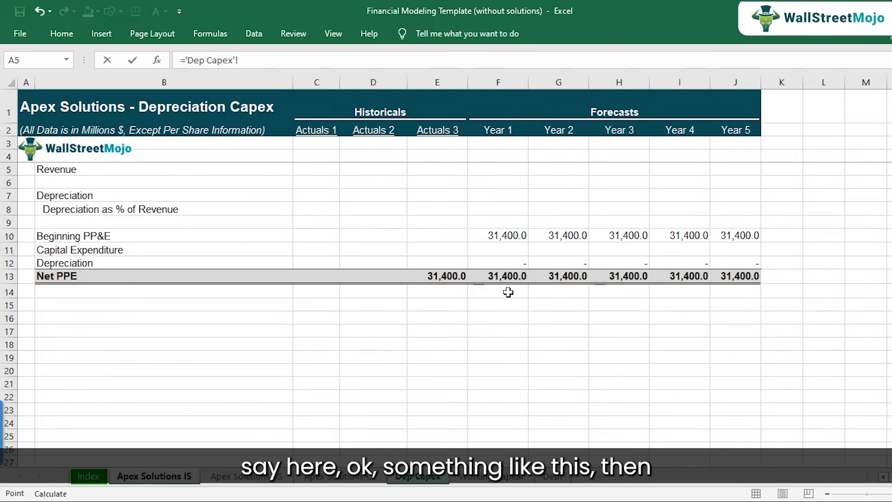
click(510, 199)
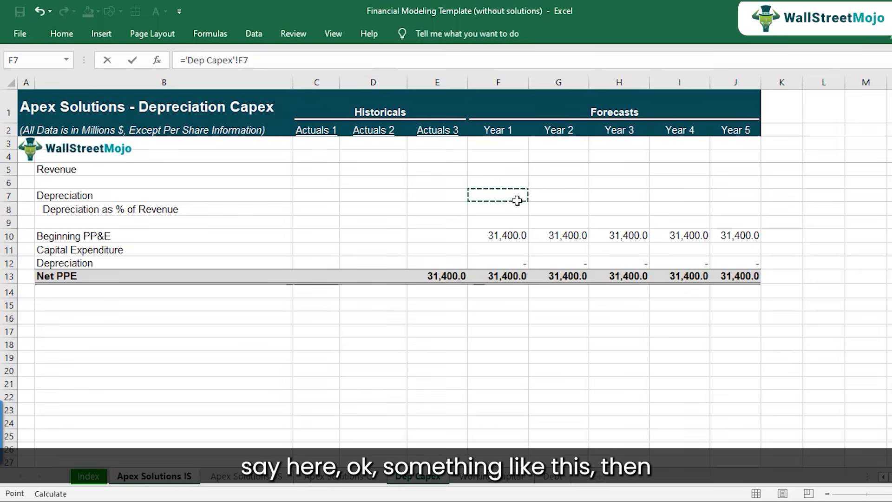
key(Return)
key(Up)
key(ctrl+c)
key(shift+Right)
key(shift+Right)
key(shift+Right)
key(shift+Right)
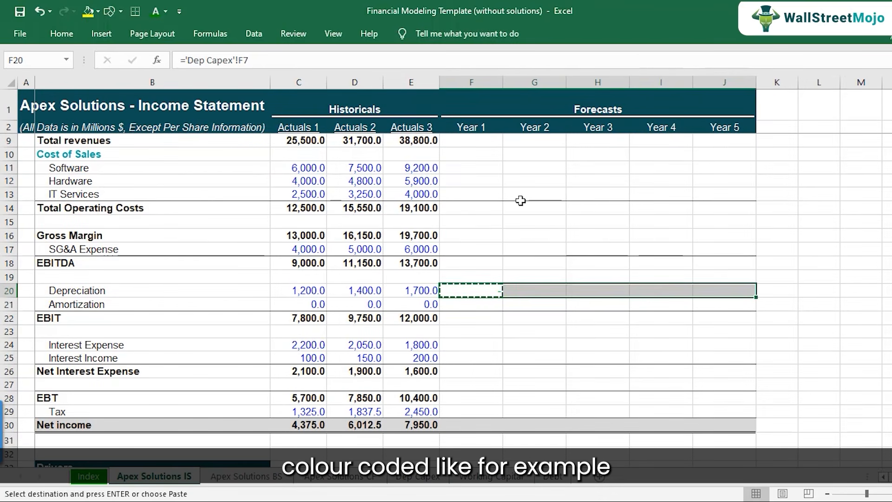
key(shift+Left)
key(shift+Left)
key(shift+Left)
key(shift+Left)
Enter 1500 as a placeholder for Year 1 depreciation in F20.
text(150)
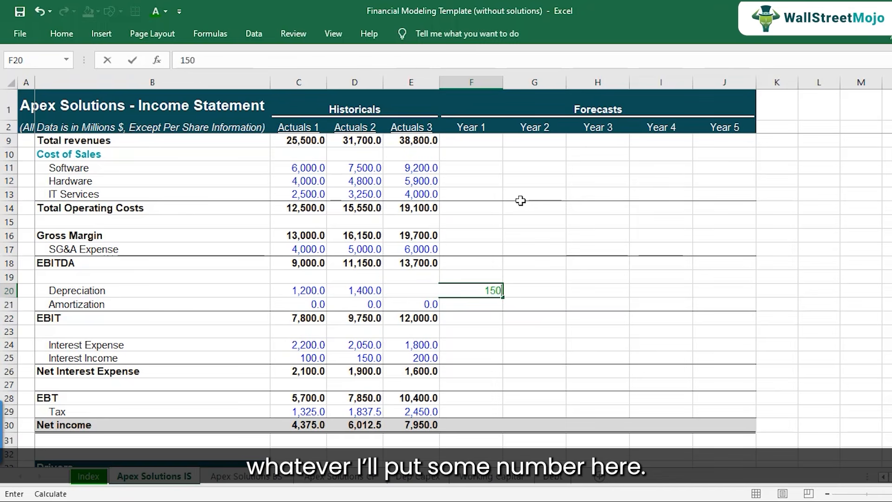
text(0)
key(Return)
key(Up)
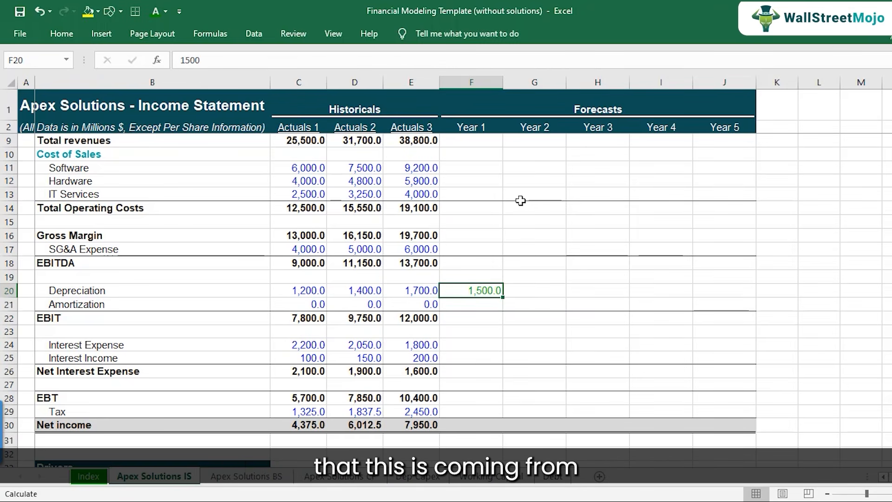
Replace the placeholder in F20 with a link to cell F7 of the Dep Capex sheet.
text(=)
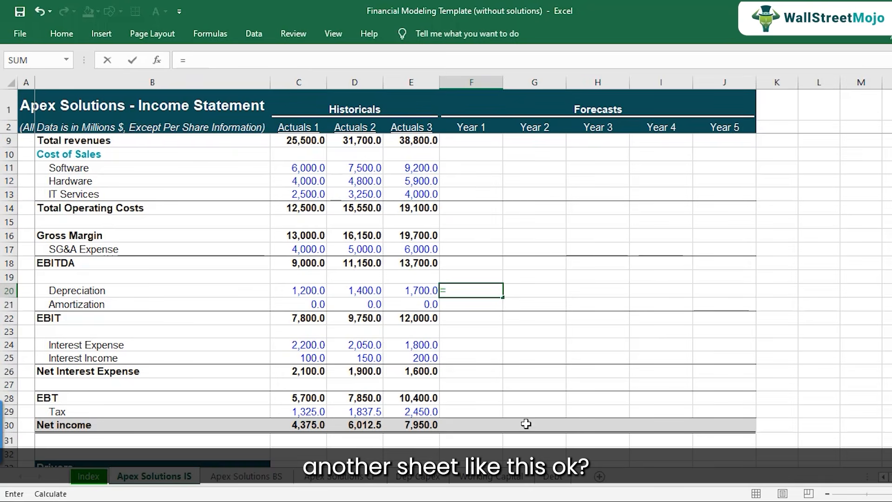
click(444, 482)
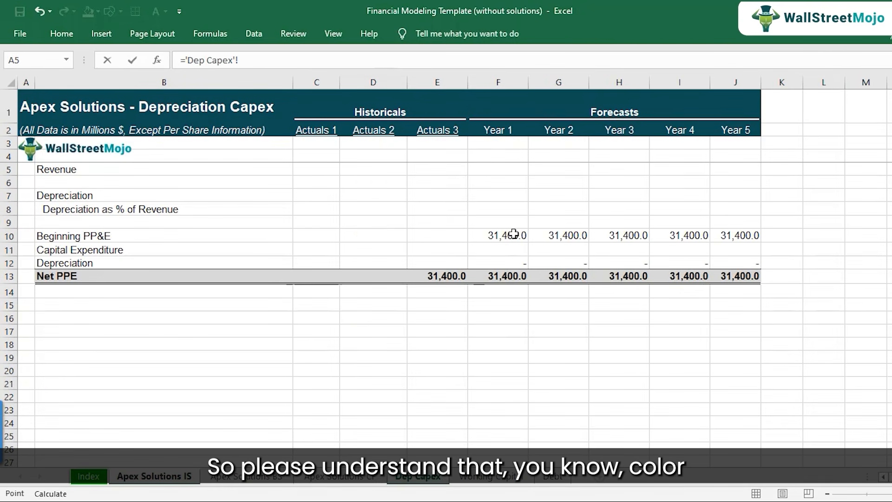
click(509, 194)
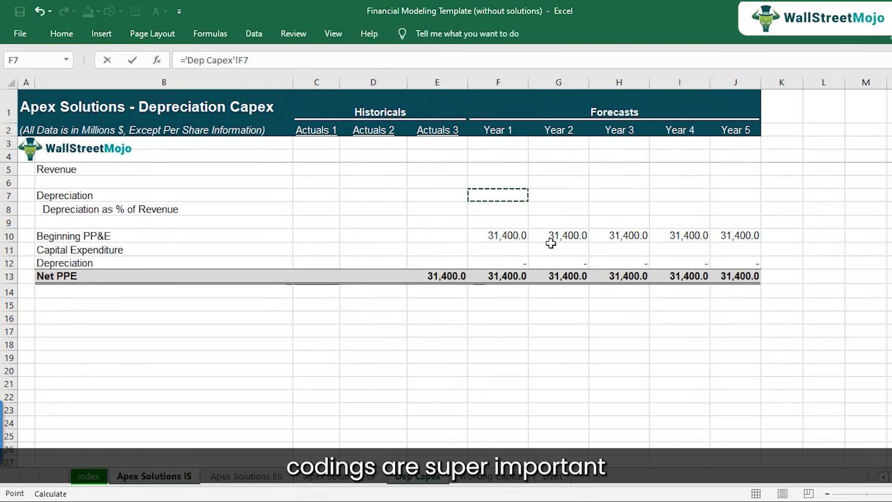
key(Return)
Clear the example link from the Year 1 depreciation cell F20.
key(ctrl+c)
key(shift+Right)
key(Left)
key(Right)
key(Delete)
scroll(621, 254, up, 2)
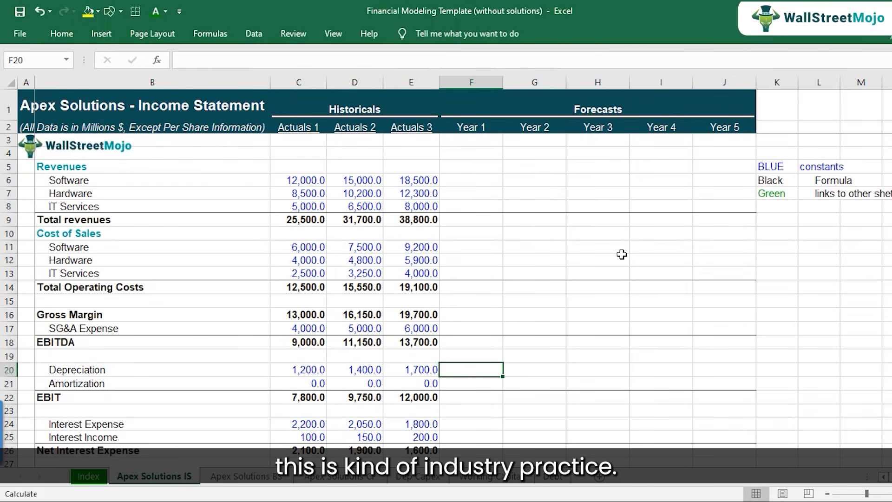
Review the colour legend's blue constants and black formula entries beside the income statement.
click(769, 196)
click(774, 168)
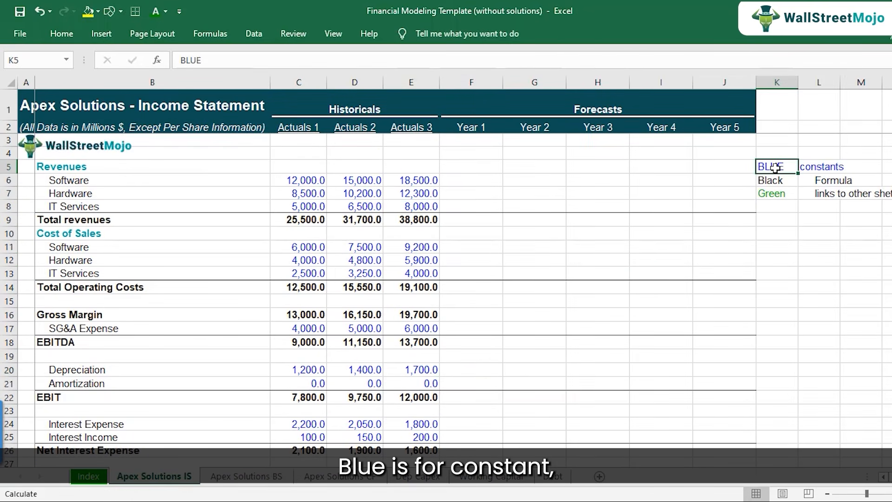
click(808, 166)
click(786, 179)
click(852, 180)
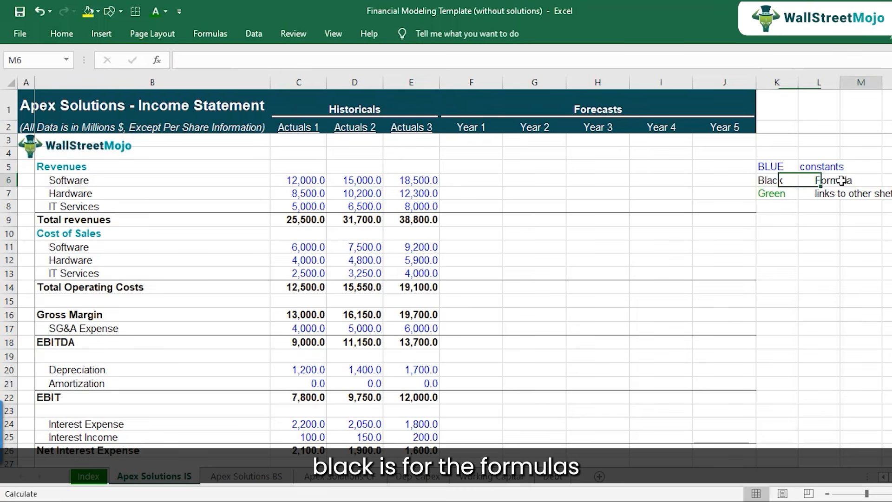
Correct the description of the green legend entry in L7 to read "links to other sheets".
click(767, 195)
click(822, 194)
key(F2)
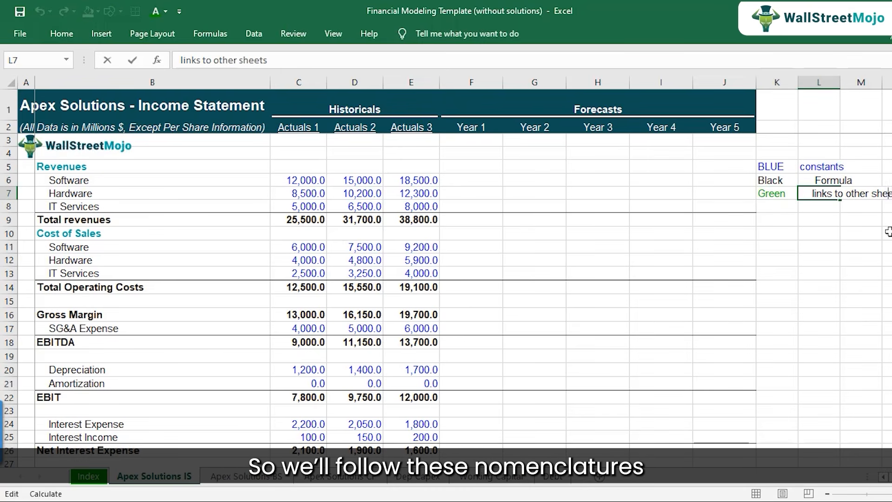
key(Escape)
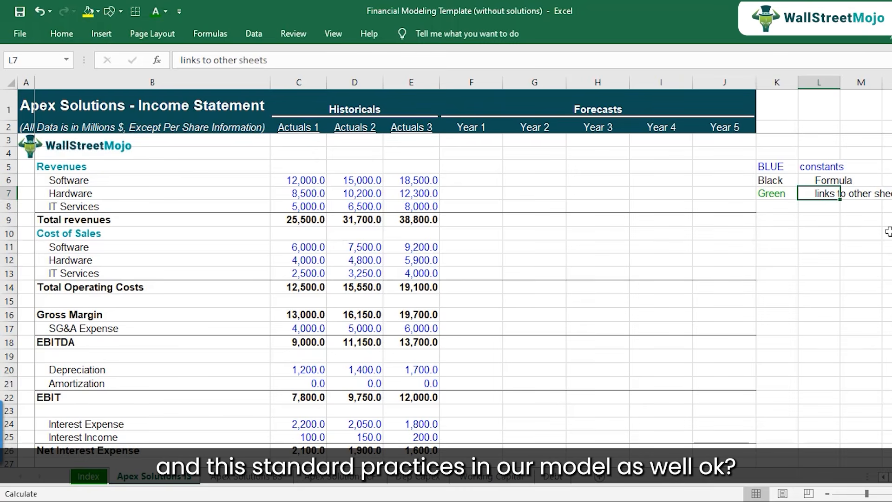
key(Left)
key(Left)
key(Left)
key(Left)
key(Left)
key(Left)
key(Left)
key(Left)
key(Left)
key(Left)
key(Left)
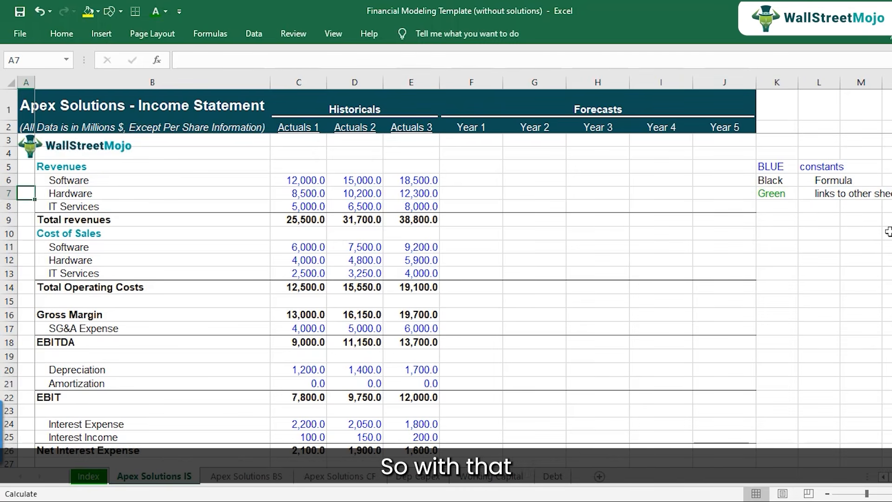
Switch to the "Financial Modeling in Excel - Step by Step" workbook and select step 1, Creating the Structure for Financial Model, in B7.
click(454, 500)
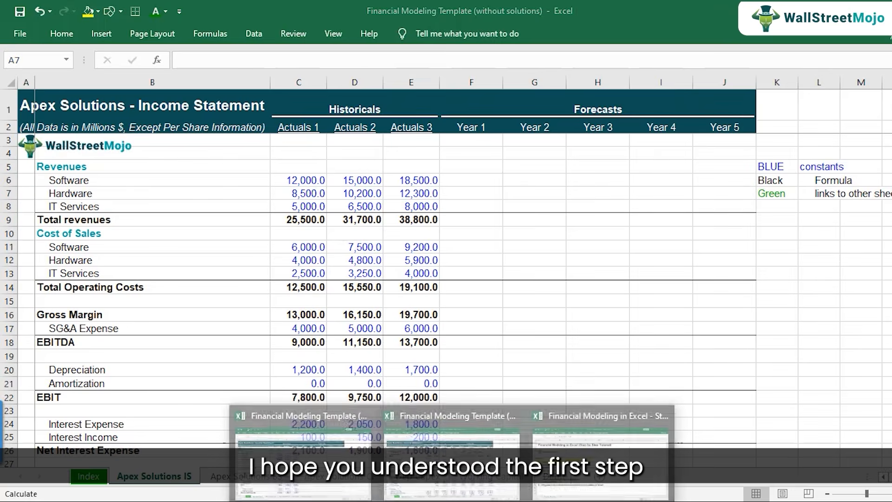
click(600, 444)
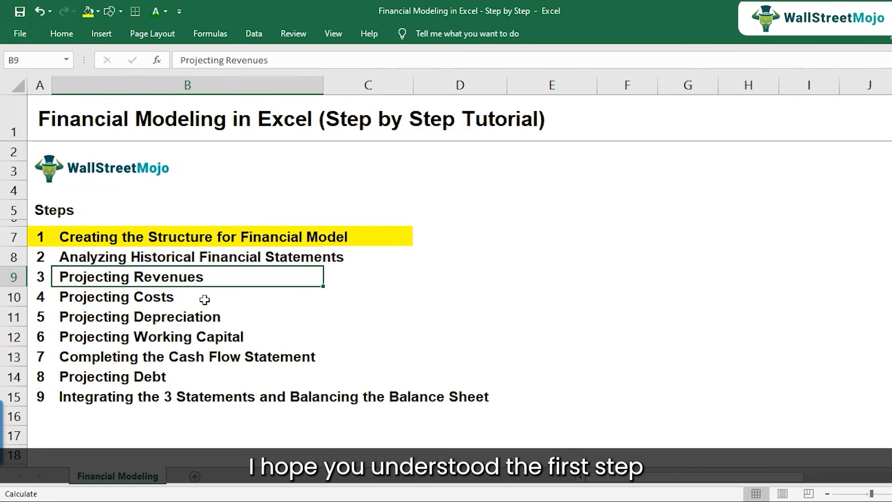
click(75, 239)
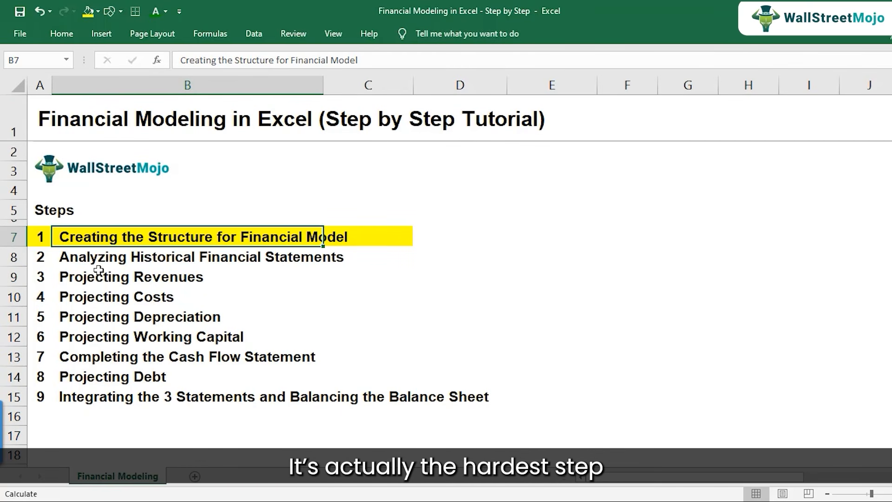
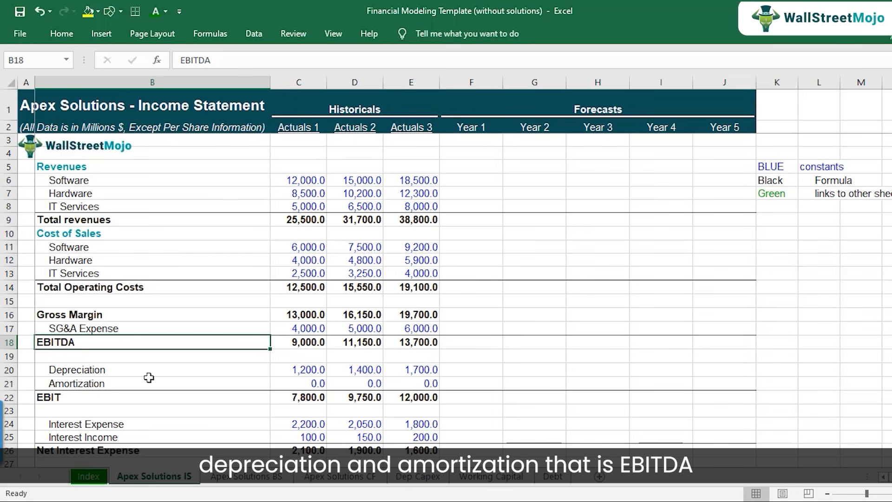
Review the income statement's Gross Margin, EBITDA, EBIT, EBT and Net income lines as the basis for margin analysis.
scroll(150, 379, down, 1)
click(87, 358)
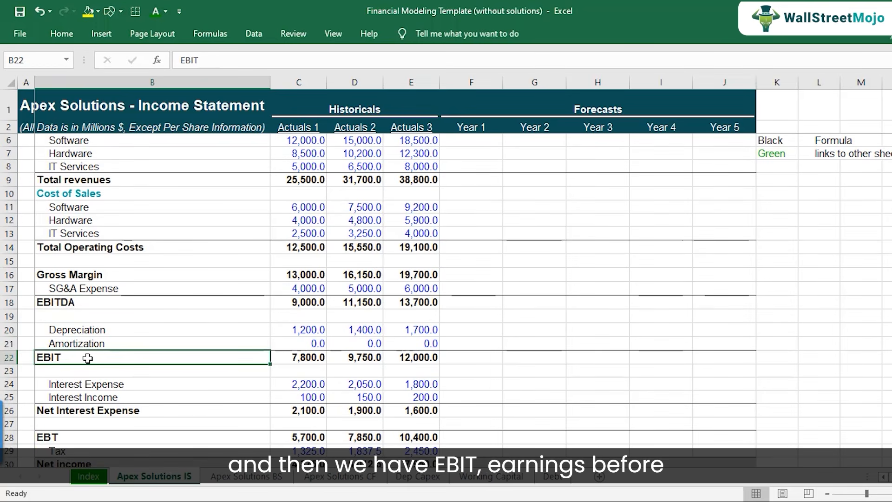
scroll(87, 357, down, 2)
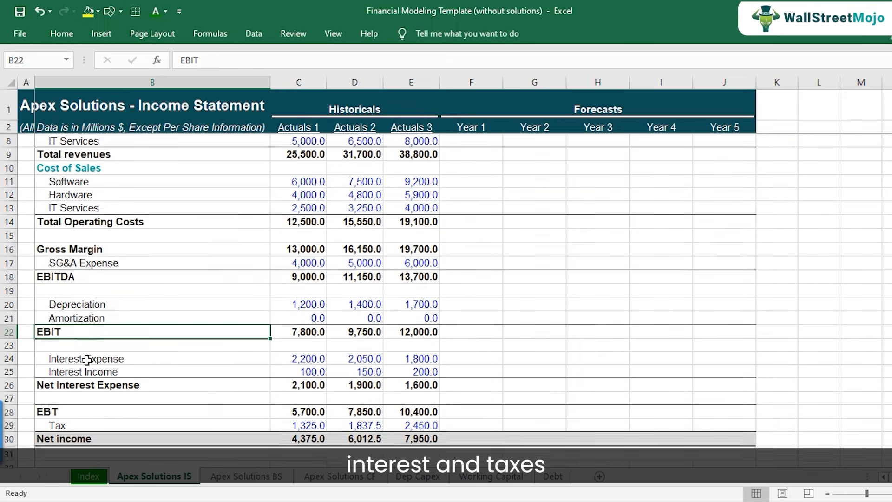
click(83, 357)
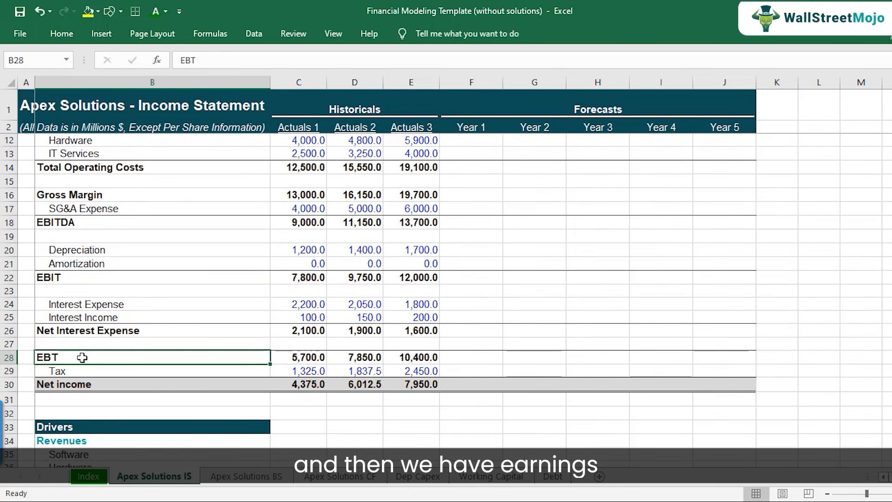
click(82, 383)
scroll(185, 327, up, 3)
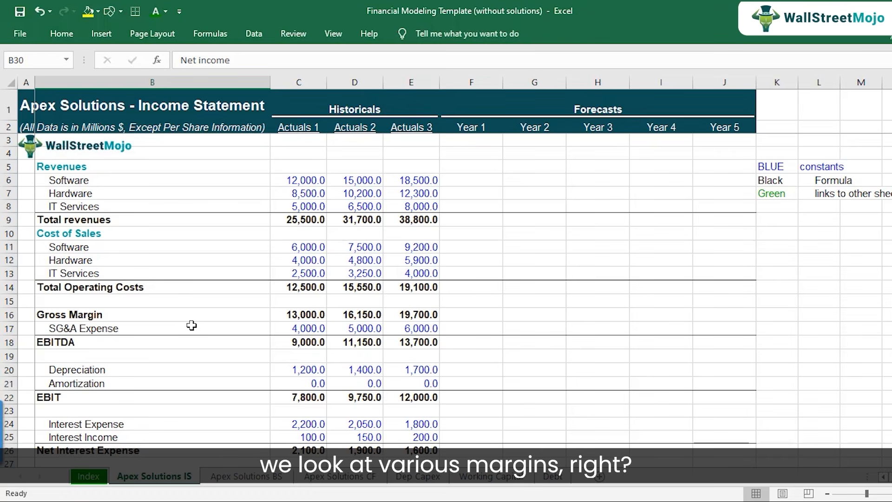
click(146, 314)
click(120, 343)
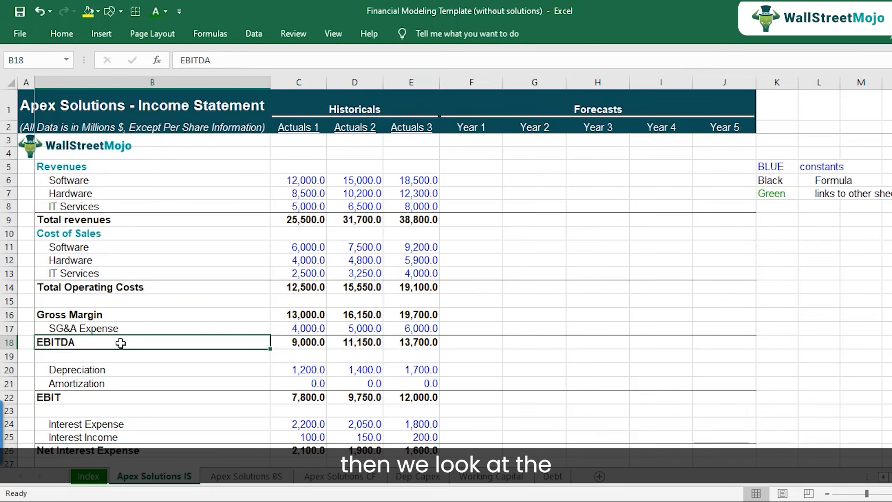
click(105, 396)
scroll(108, 394, down, 2)
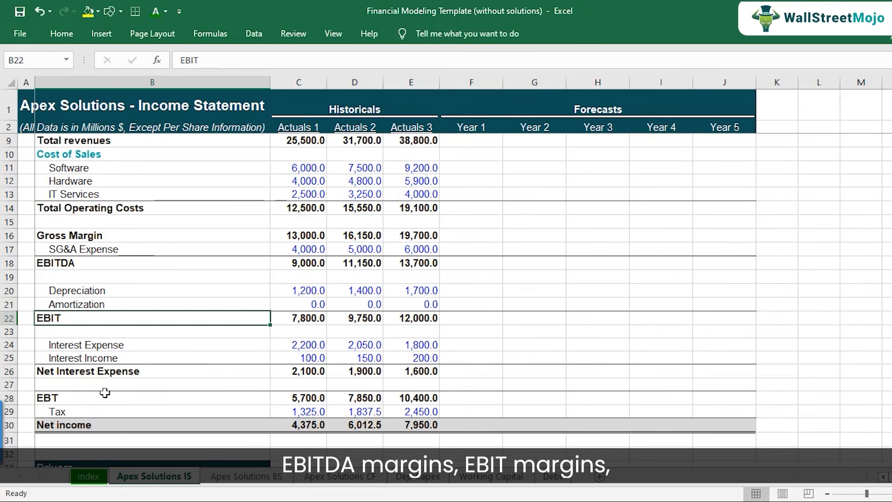
click(105, 393)
click(102, 423)
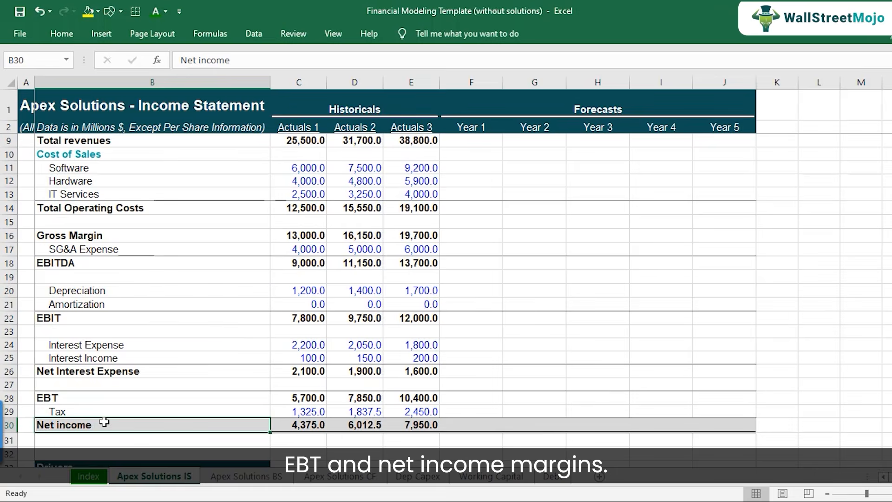
Enter the label "Gross Margin" in B65, below the Effective Tax Rate driver on the income statement sheet.
scroll(154, 399, down, 10)
scroll(151, 373, down, 6)
click(106, 248)
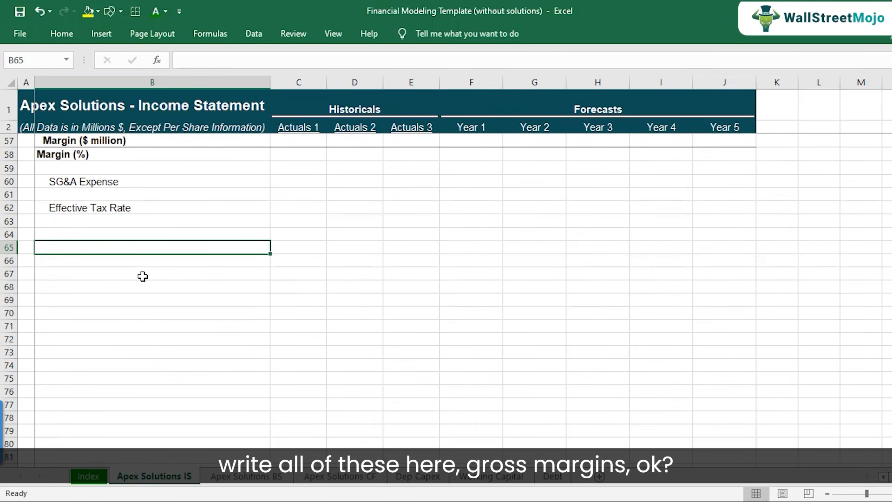
text(GRoss)
key(BackSpace)
key(BackSpace)
key(BackSpace)
key(BackSpace)
text(ross Marg)
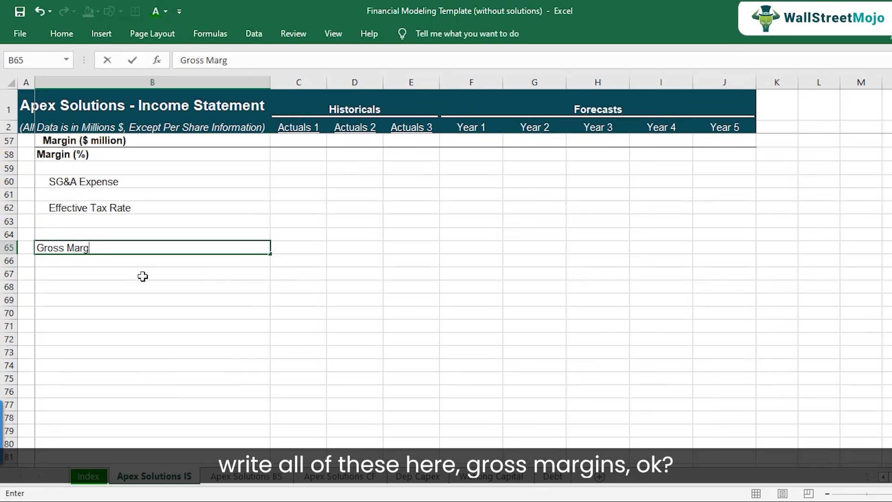
text(in)
key(Return)
Add the labels "EBITDA Margin" in B66 and "EBIT Margin" in B67.
text(EBIT)
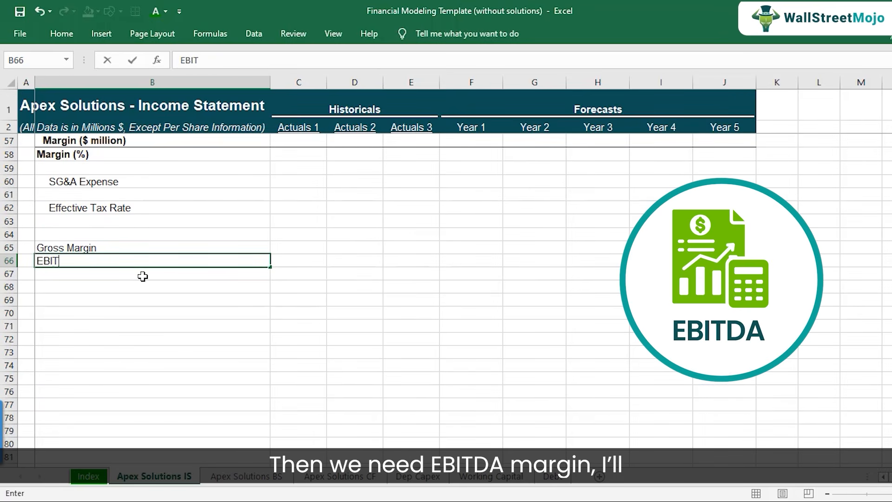
text(DA Margin)
key(Return)
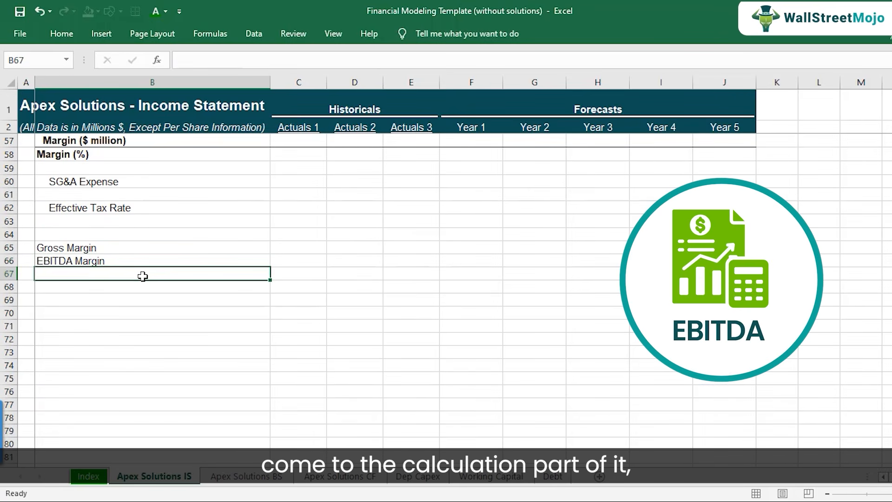
text(EBIT )
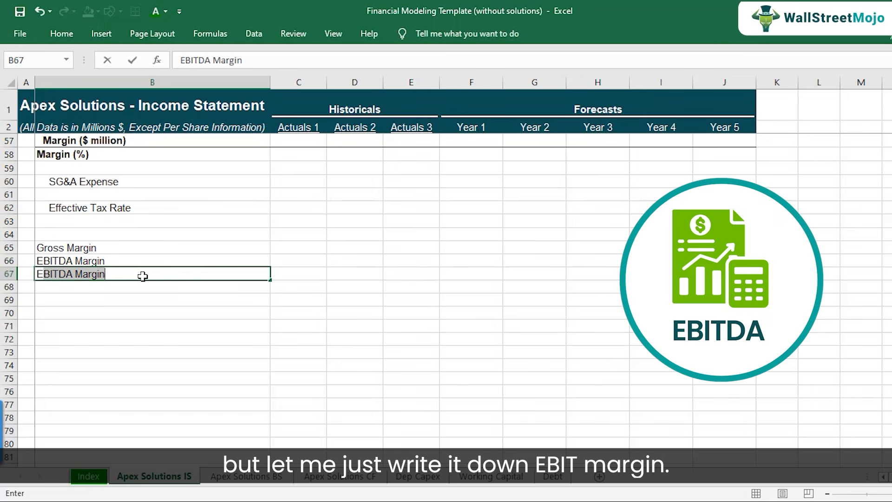
text(Margin)
key(Return)
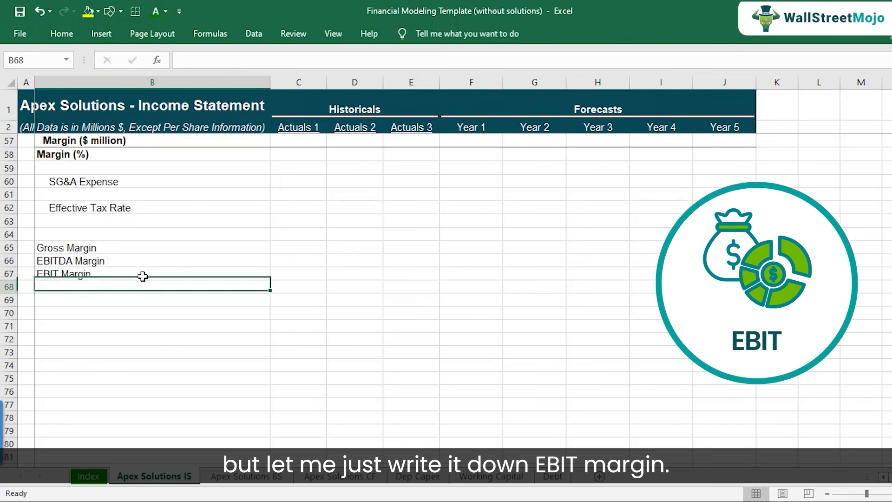
Add the labels "EBT Margin" in B68 and "Net Income Margin" in B69.
text(EBT Margin)
key(Return)
text(Ne)
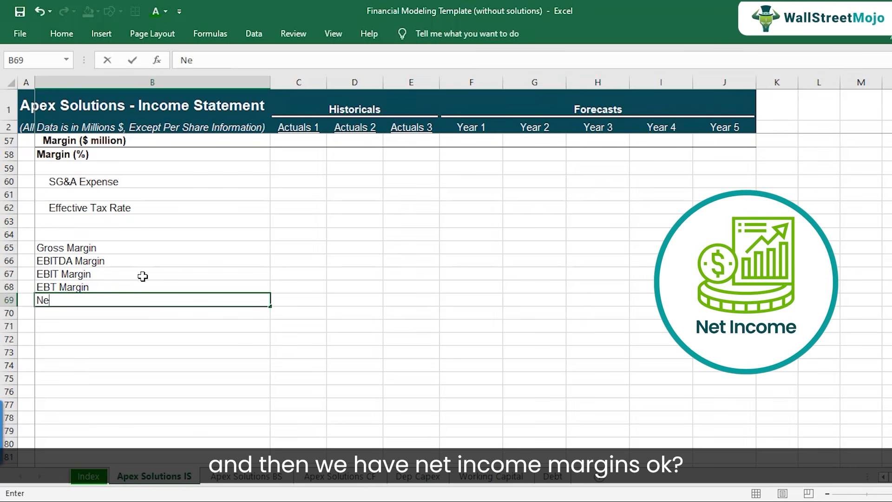
text(t INcome Margi)
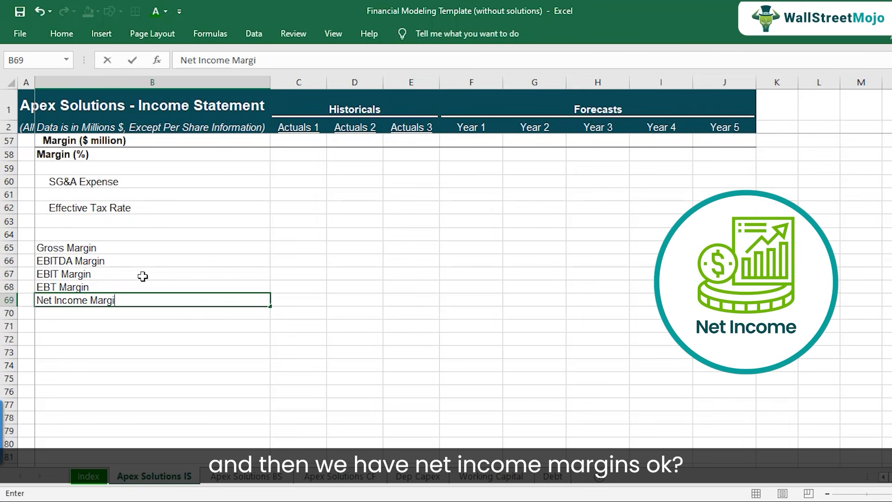
text(n)
key(Return)
Review the list of margin labels in B65:B69, starting from Gross Margin.
key(Up)
key(Up)
key(Up)
key(Up)
key(Up)
key(shift+Down)
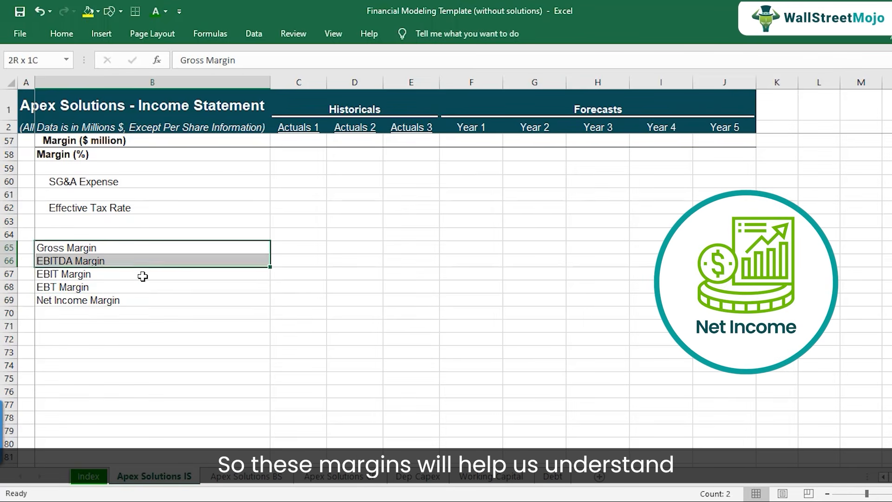
key(shift+Down)
key(shift+Down)
key(shift+Down)
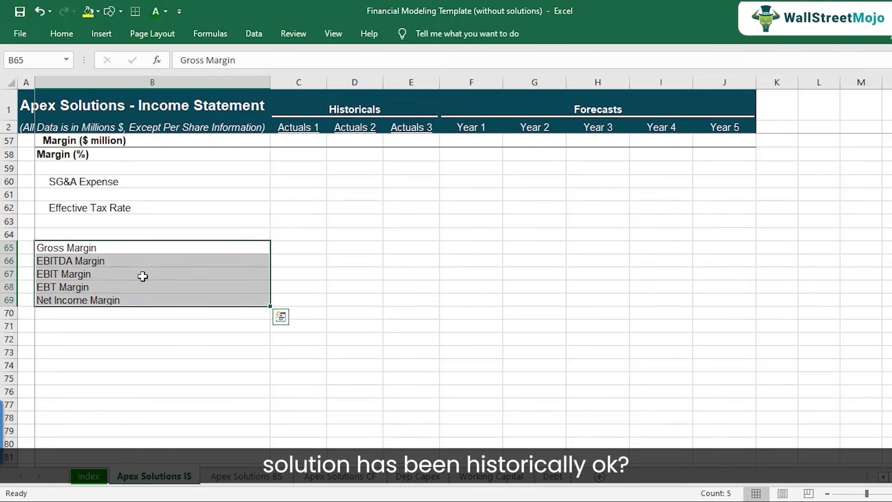
key(Up)
key(Down)
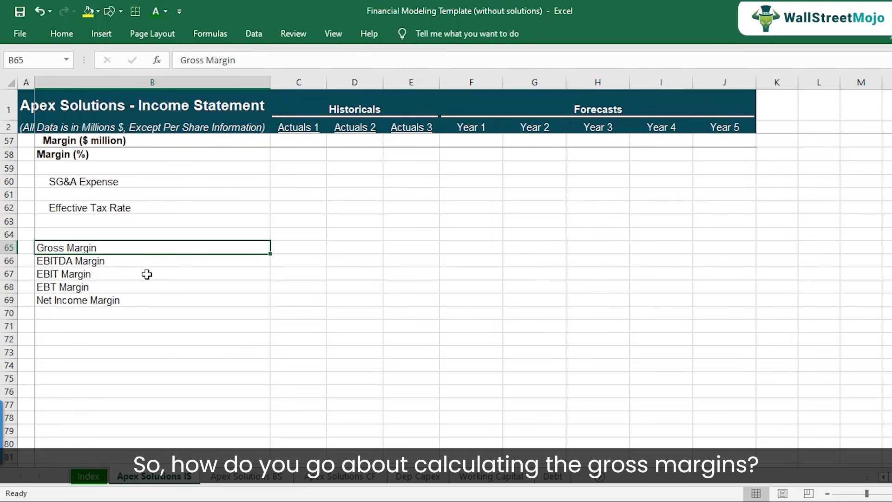
Examine how the Actuals 1 gross margin in C16 derives from total revenues in C9 and total operating costs.
scroll(147, 274, up, 18)
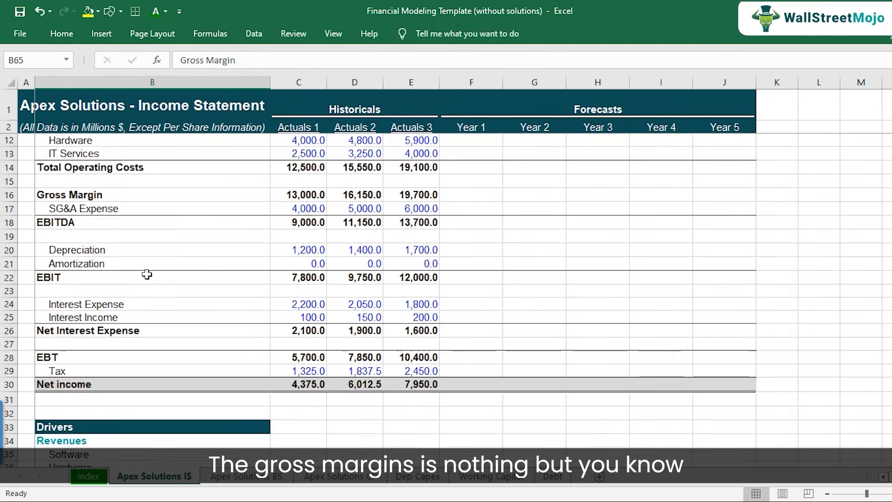
click(104, 224)
click(100, 287)
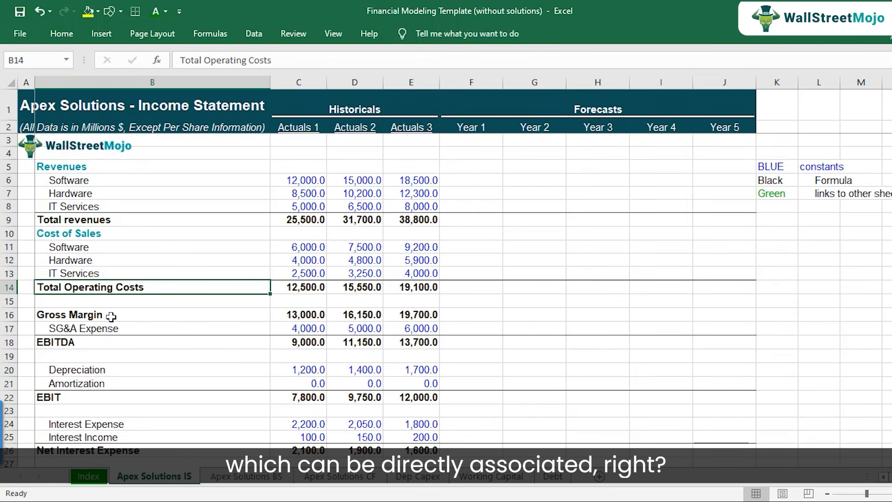
click(111, 317)
click(308, 314)
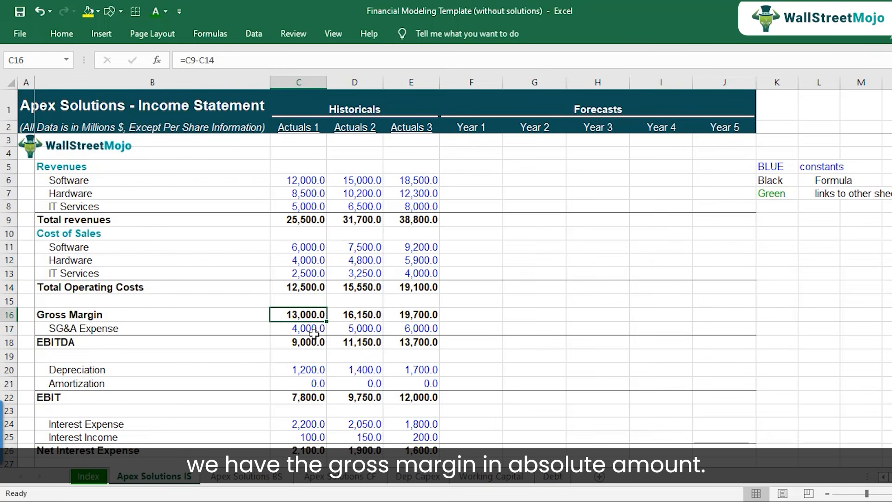
click(135, 314)
click(309, 311)
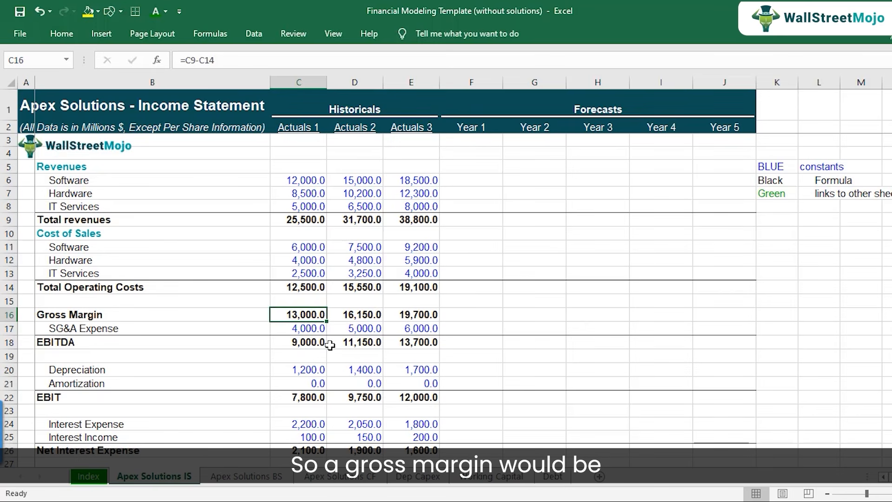
click(147, 318)
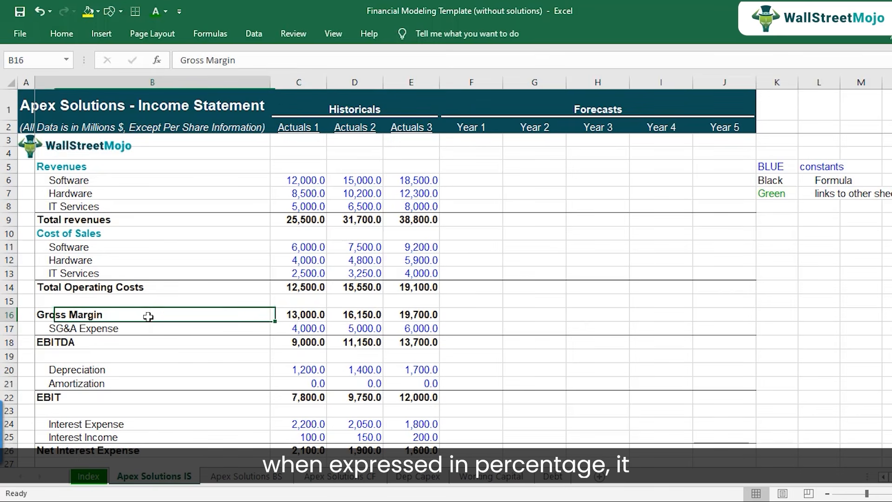
click(302, 322)
click(302, 317)
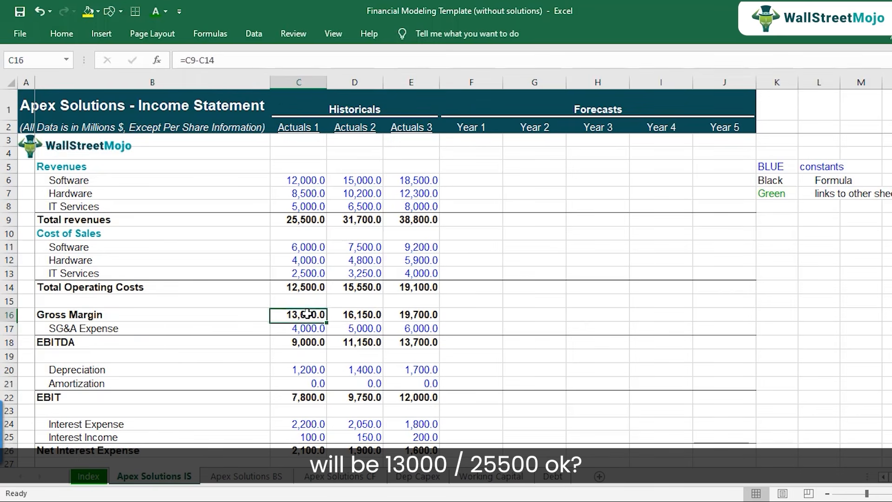
click(299, 220)
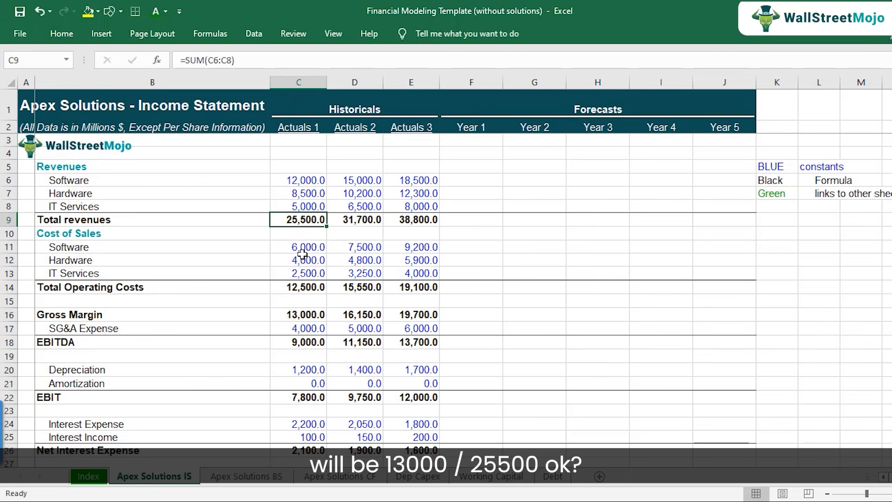
Calculate the Actuals 1 gross margin percentage in C65 with the formula =C16/C9.
scroll(302, 253, down, 15)
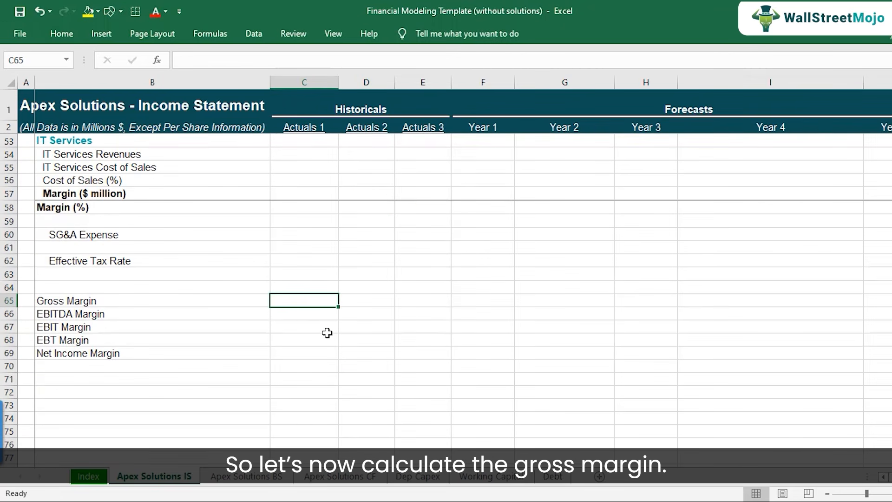
text(=)
scroll(315, 274, up, 14)
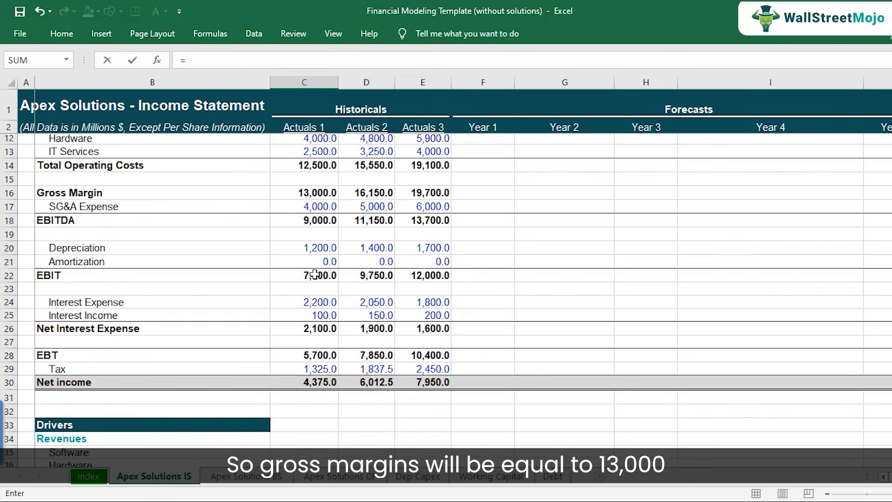
scroll(314, 274, up, 2)
click(316, 285)
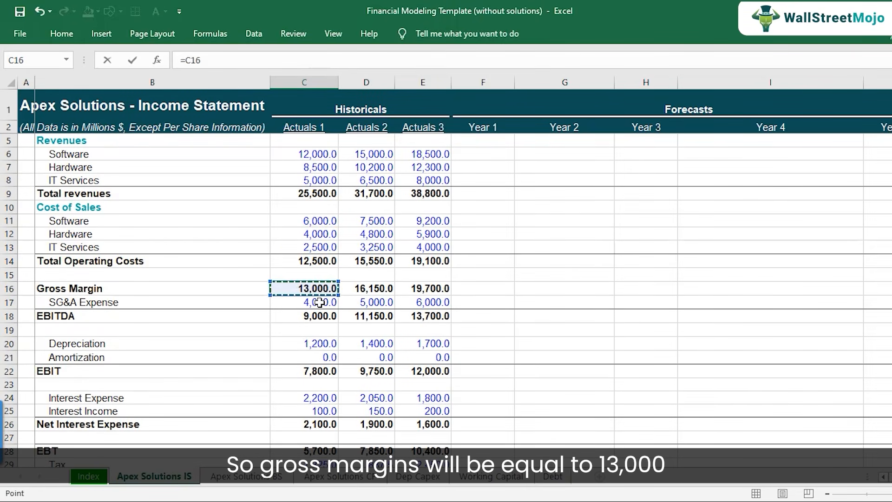
text(/)
click(321, 194)
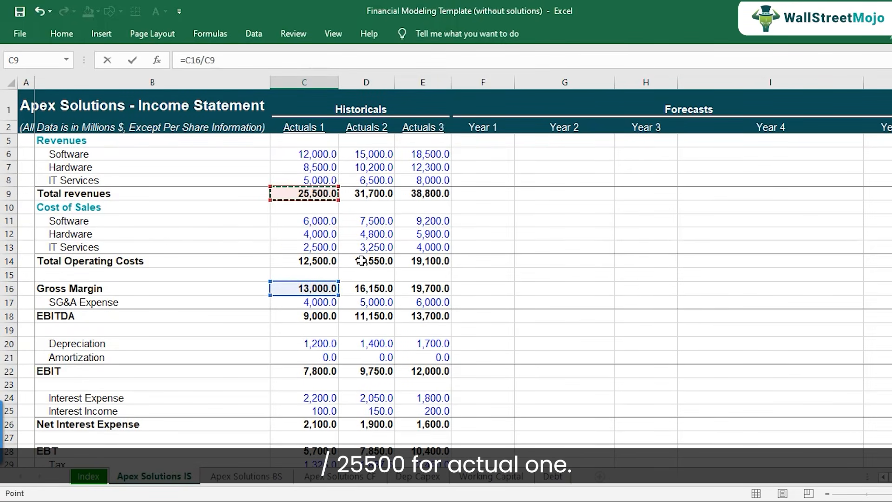
key(Return)
key(Return)
key(Return)
key(Return)
key(Return)
key(Return)
key(Return)
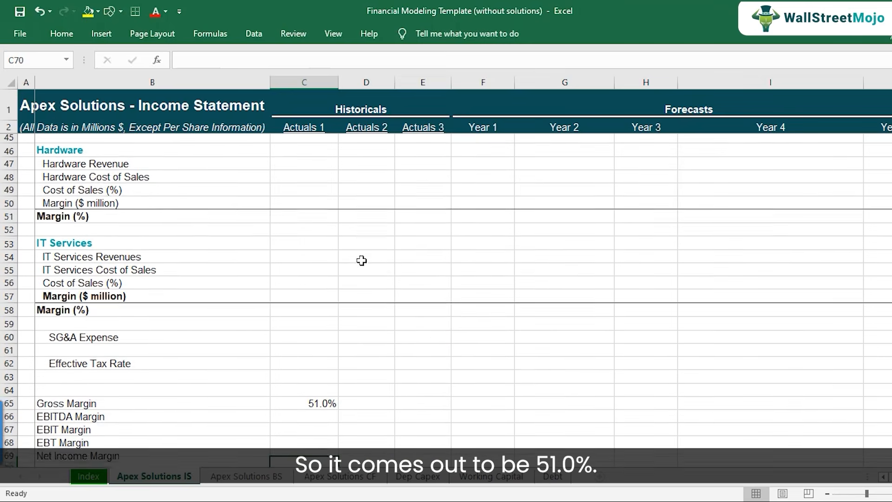
Copy the gross margin formula from C65 to Actuals 2 and Actuals 3 in D65:E65 and check the copied formula.
key(Up)
key(Up)
key(Up)
key(Up)
key(Up)
key(Up)
key(Up)
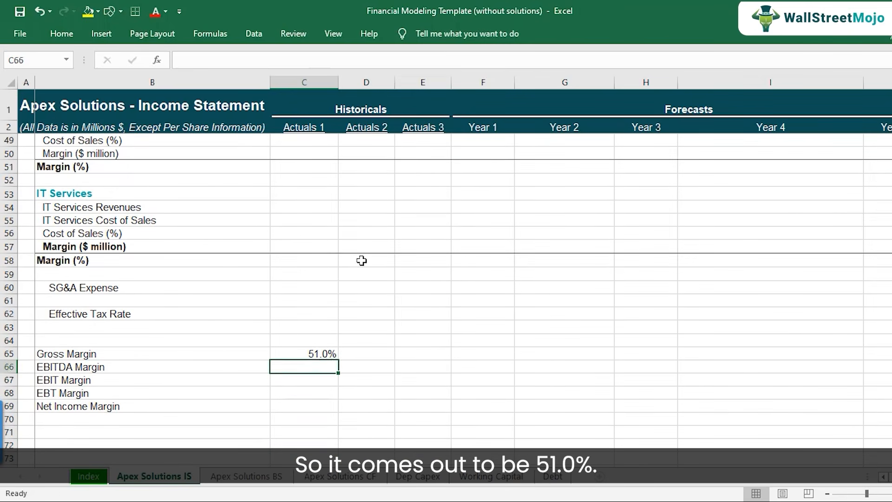
key(ctrl+c)
key(Right)
key(shift+Right)
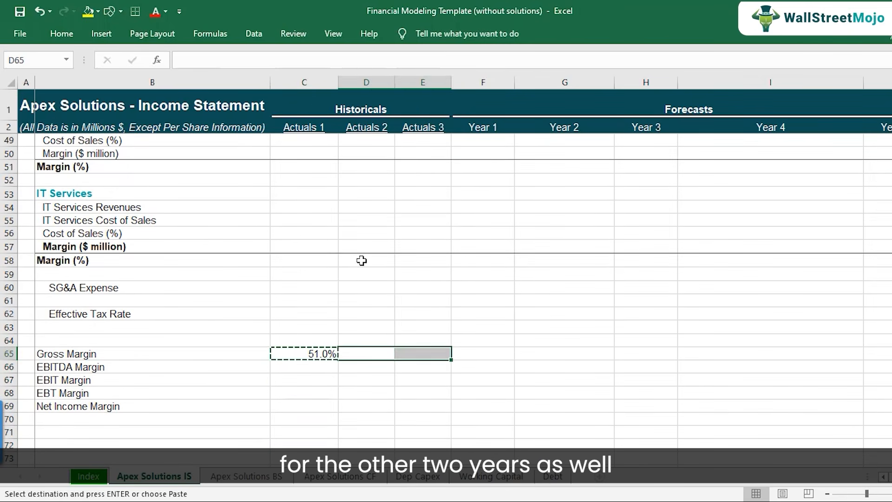
key(ctrl+v)
key(F2)
key(Escape)
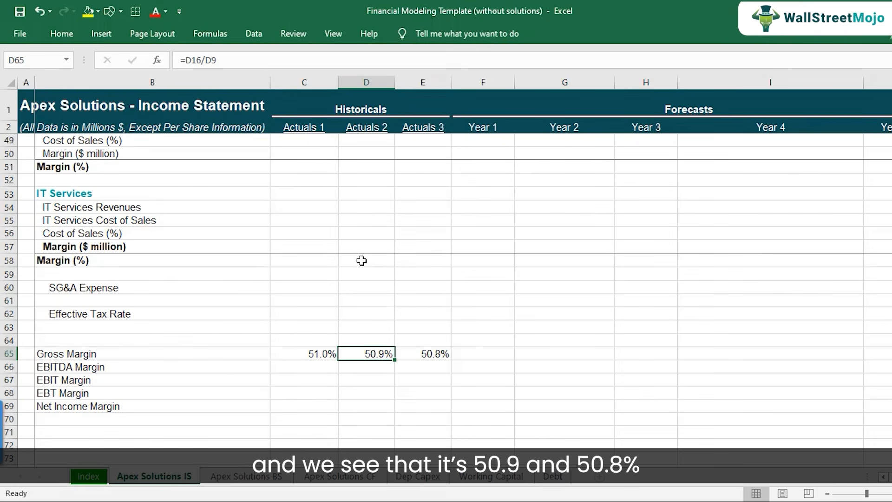
key(Right)
key(Left)
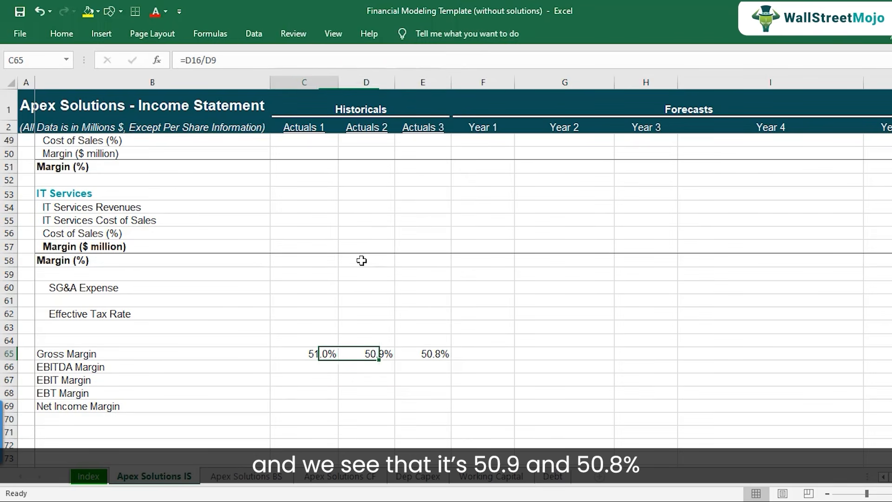
key(Left)
key(Right)
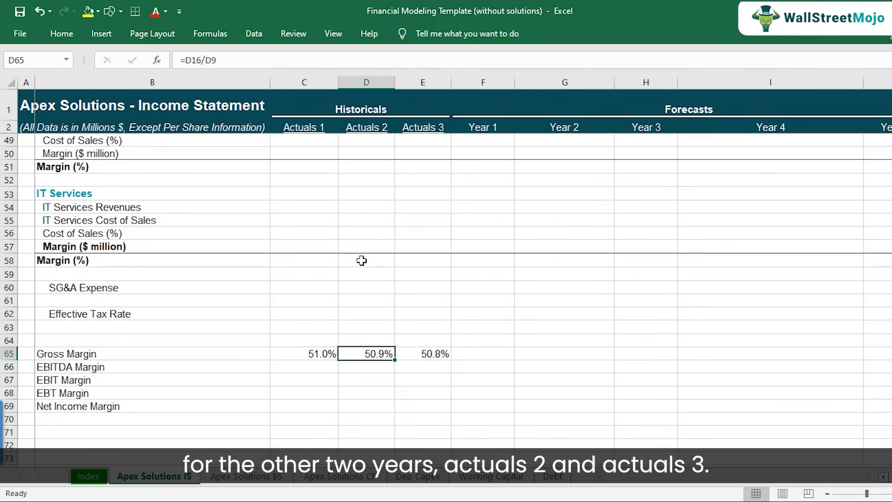
key(Left)
key(Down)
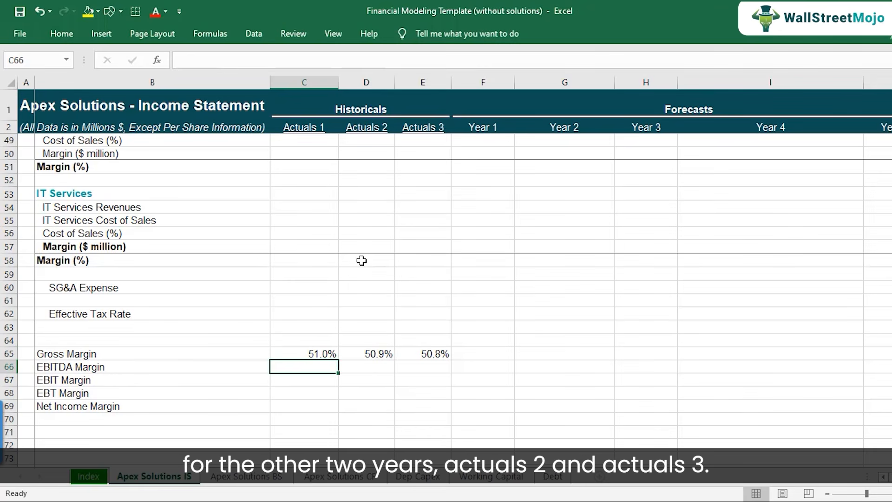
text(=)
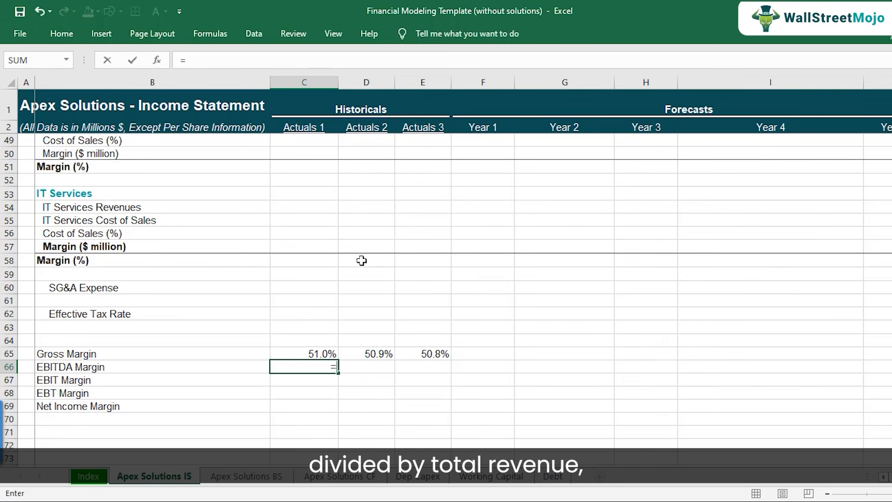
key(Escape)
drag(117, 342, 129, 406)
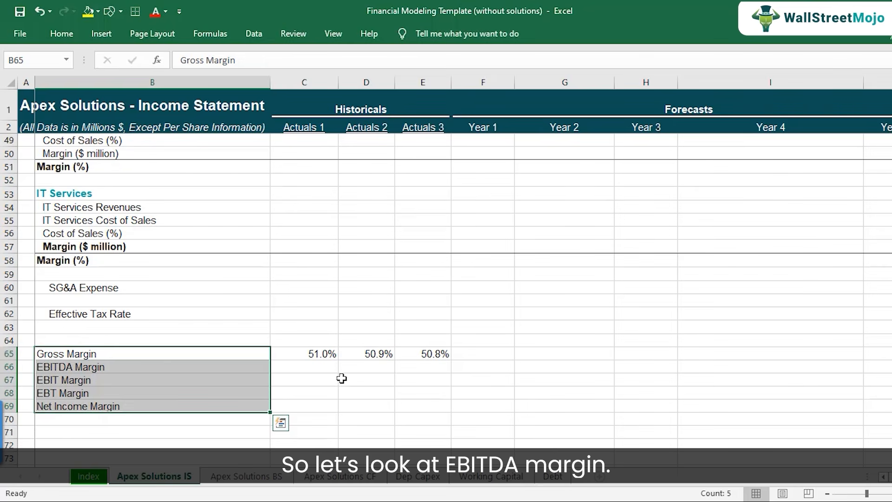
Calculate the Actuals 1 EBITDA margin in C66 by dividing EBITDA by total revenues with the formula =C18/C9.
click(325, 367)
text(=)
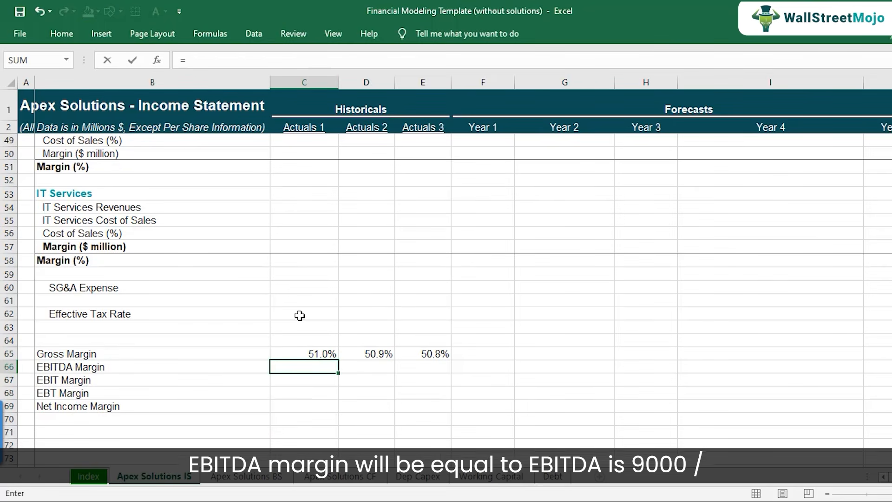
scroll(300, 316, up, 14)
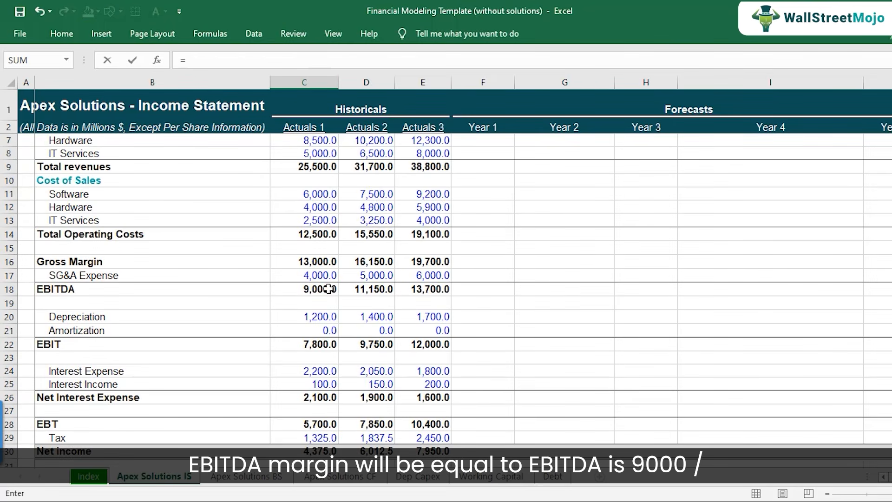
click(328, 288)
text(/)
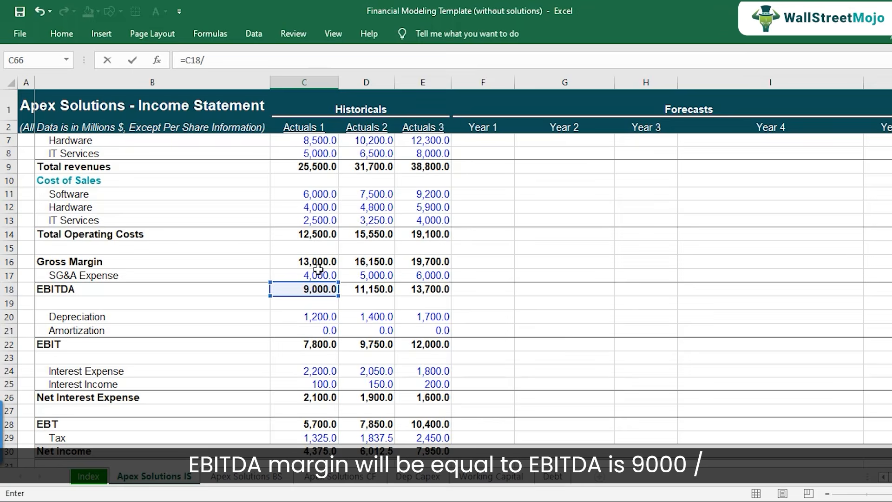
click(311, 167)
key(Return)
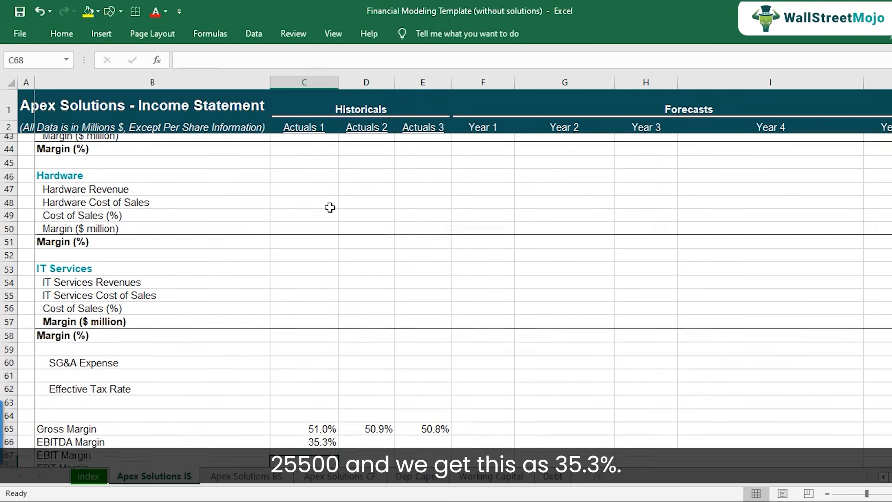
Copy the EBITDA margin formula from C66 to Actuals 2 and Actuals 3 in D66:E66 and check the row's formulas.
key(Up)
key(ctrl+c)
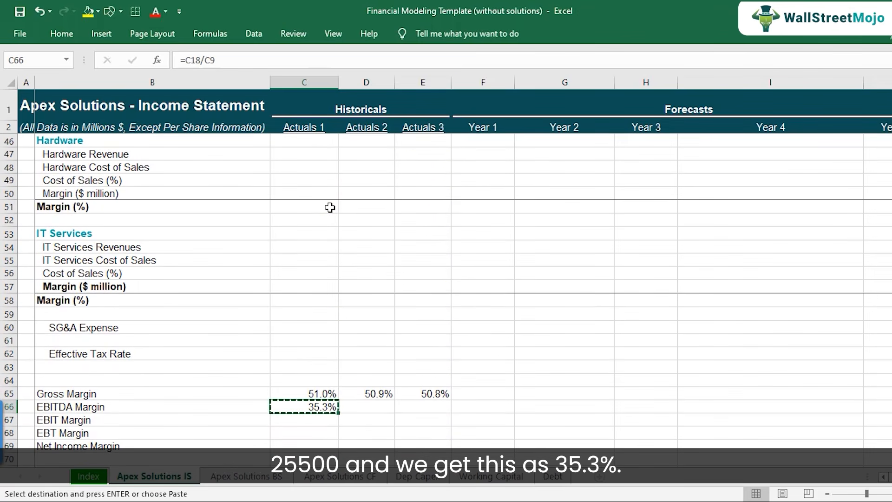
key(shift+Right)
key(shift+Right)
key(ctrl+v)
key(Down)
key(Up)
key(shift+Right)
key(shift+Right)
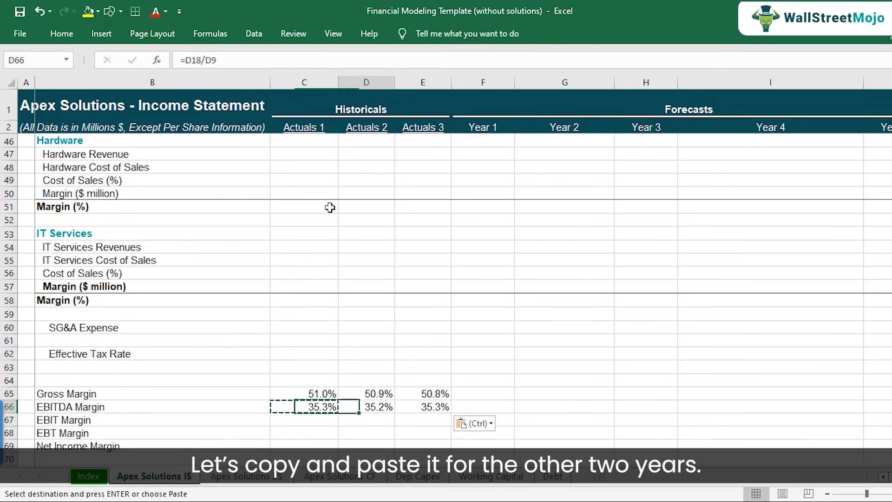
key(shift+Left)
key(shift+Left)
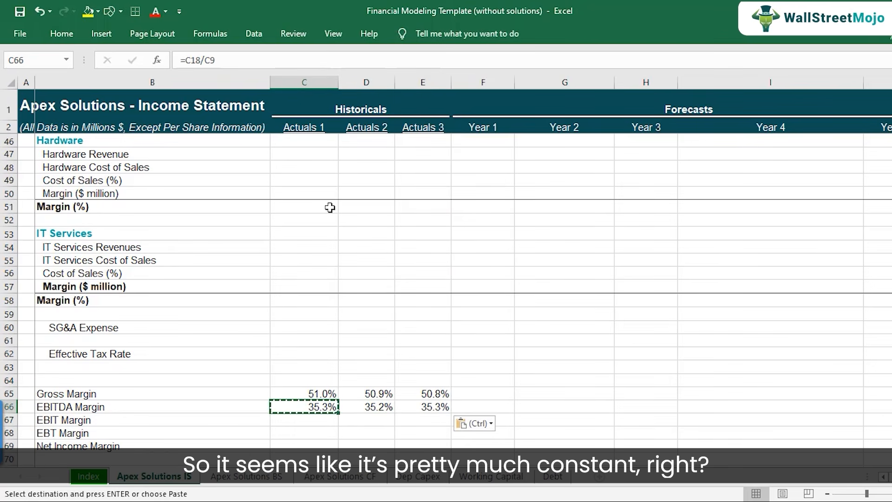
Calculate the Actuals 1 EBIT margin in C67 by dividing EBIT by total revenues with the formula =C22/C9.
scroll(321, 222, down, 2)
click(323, 339)
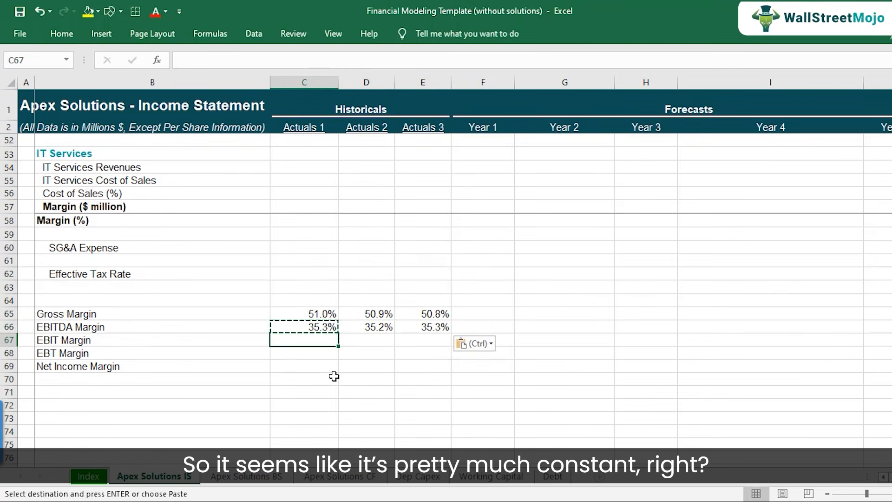
text(=)
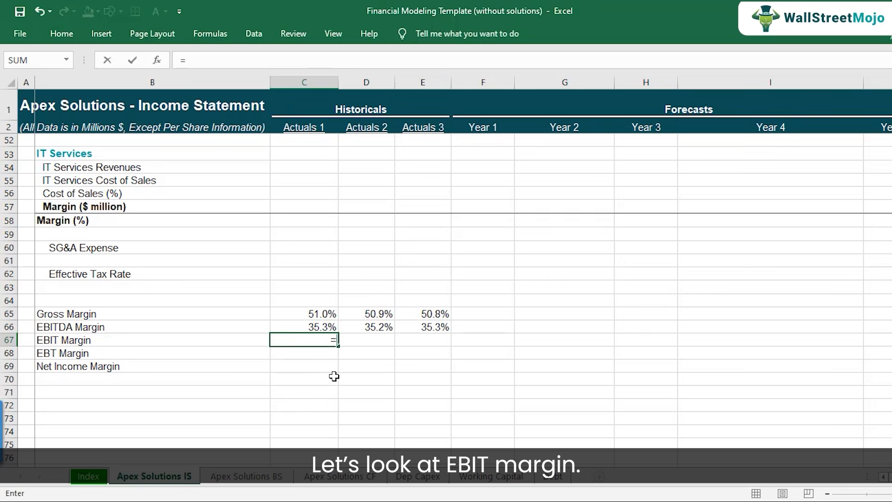
scroll(318, 290, up, 11)
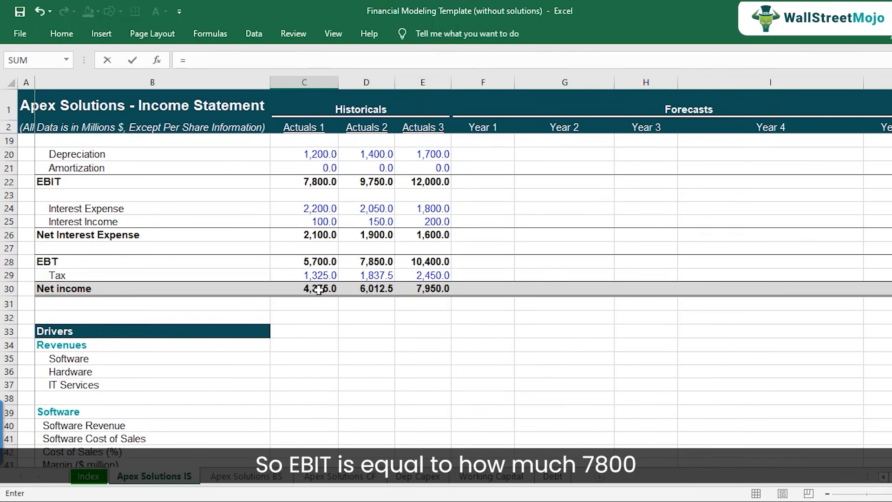
scroll(318, 290, up, 1)
click(327, 223)
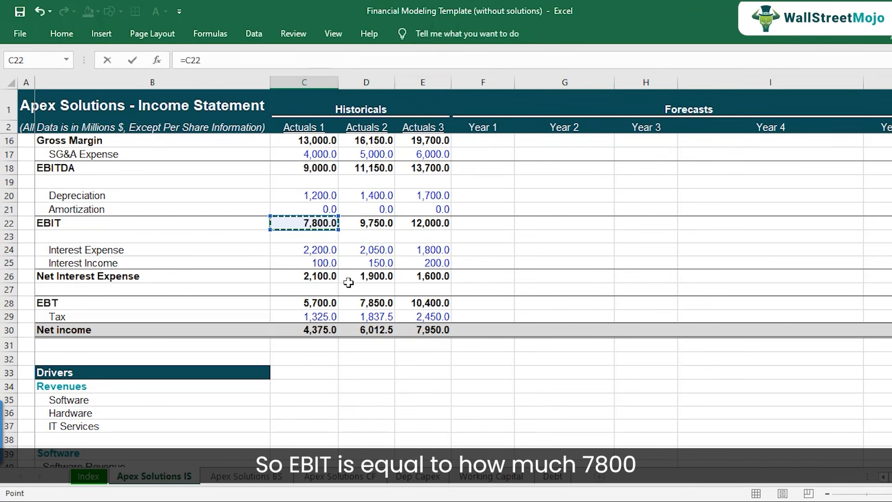
text(/)
scroll(329, 243, up, 4)
click(322, 224)
key(Return)
Copy the EBIT margin formula from C67 to Actuals 2 and Actuals 3 in D67:E67.
key(Down)
key(Down)
key(Down)
key(Up)
key(Up)
key(Up)
key(Up)
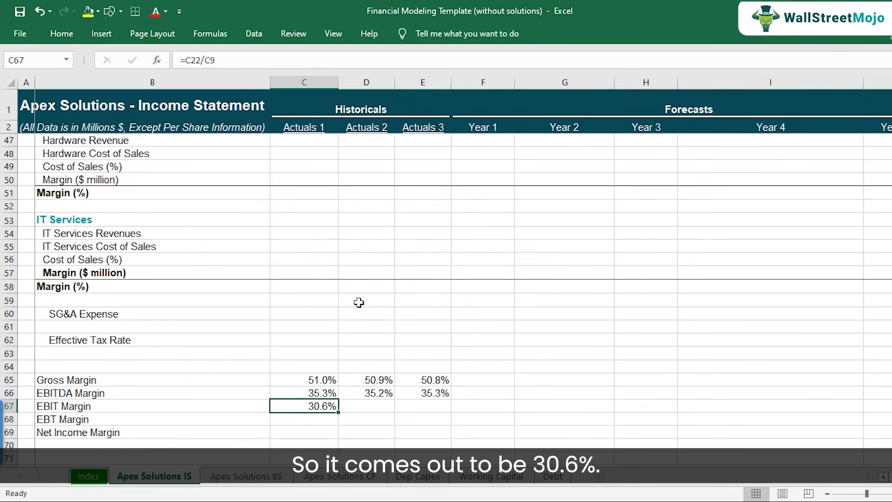
key(ctrl+c)
key(Right)
key(shift+Right)
key(ctrl+v)
key(Down)
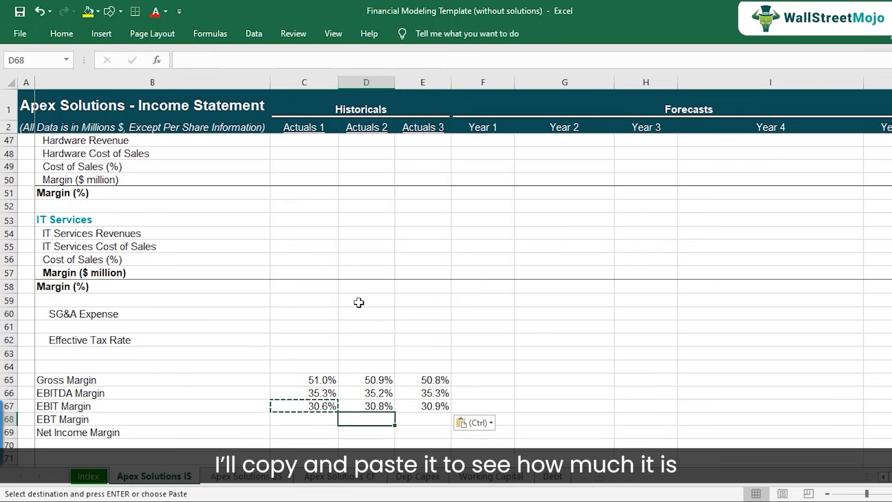
Check the EBIT margin formulas and compare the percentages across the three historical years in C67:E67.
key(Up)
key(F2)
key(Escape)
key(Left)
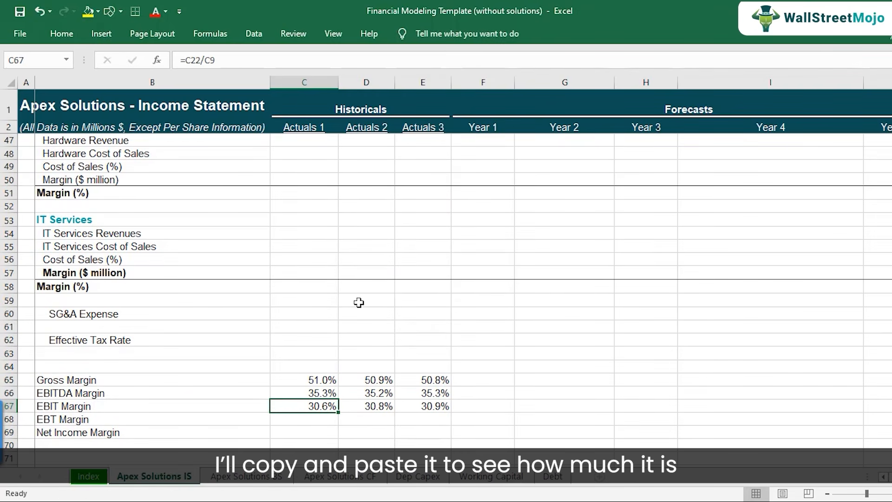
key(Right)
key(Right)
key(Left)
key(Left)
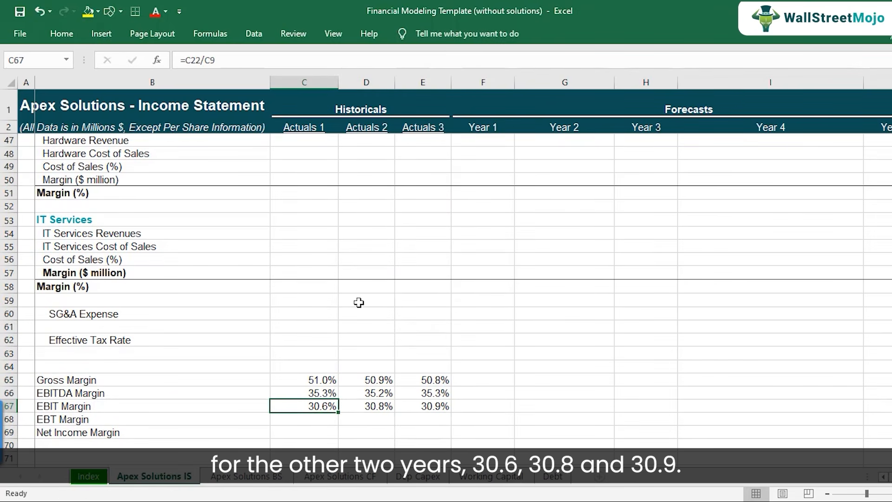
key(Right)
key(Right)
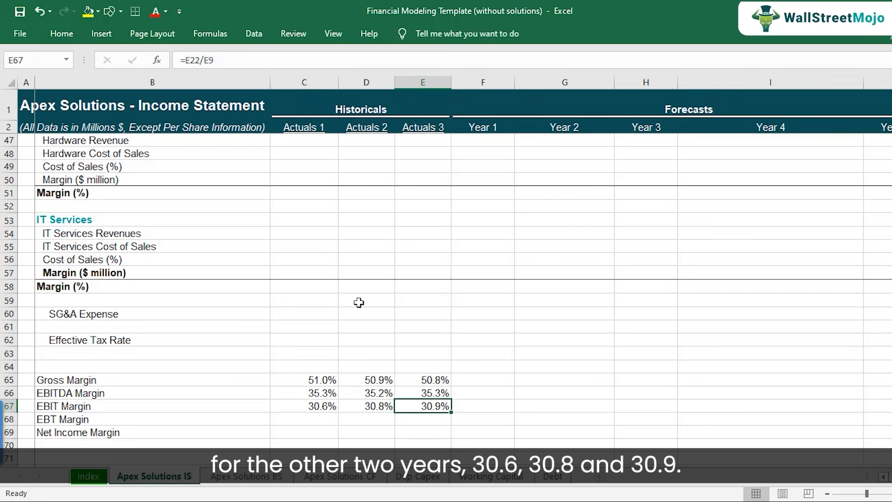
Calculate the Actuals 1 EBT margin in C68 by dividing EBT by total revenues with the formula =C28/C9.
scroll(356, 306, down, 1)
click(308, 379)
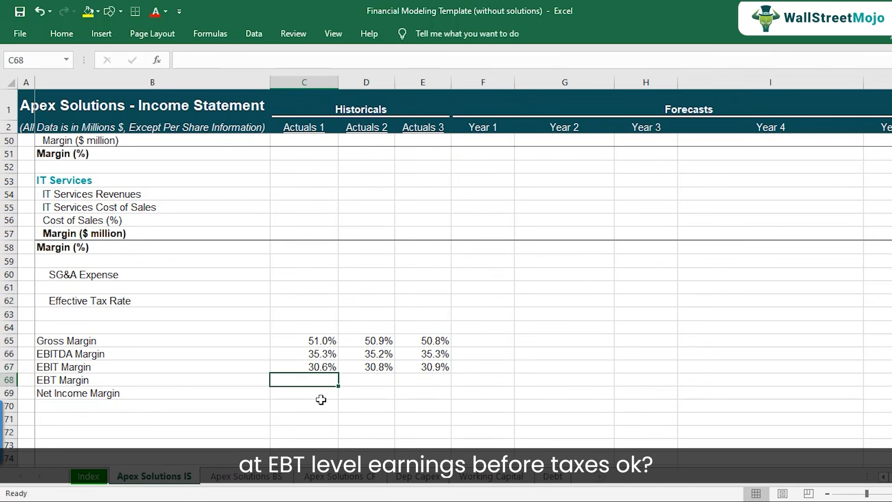
text(=)
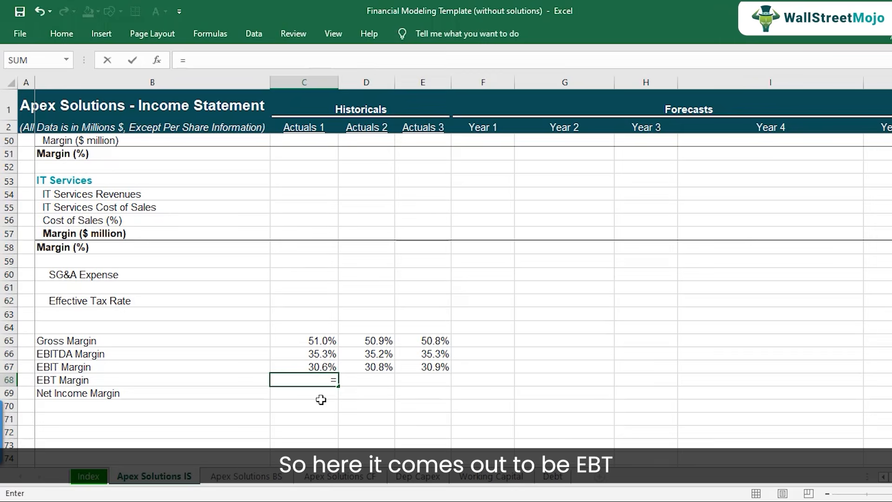
scroll(288, 285, up, 7)
scroll(305, 287, up, 2)
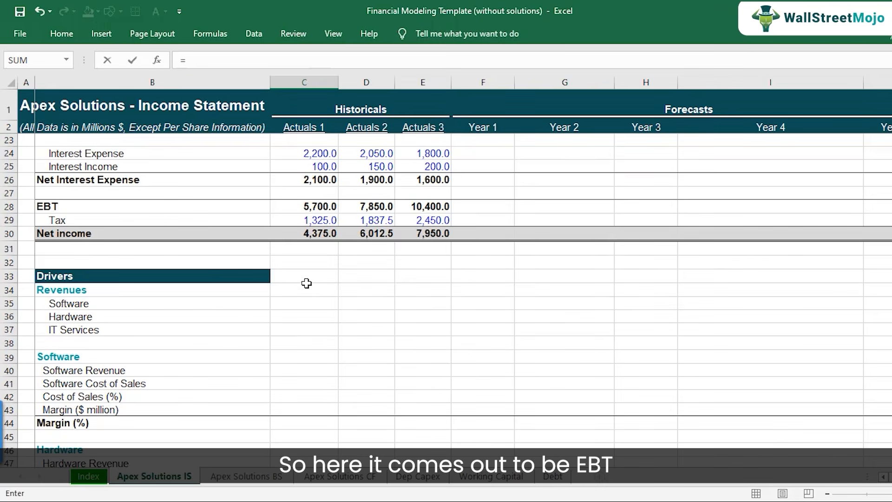
click(328, 209)
text(/)
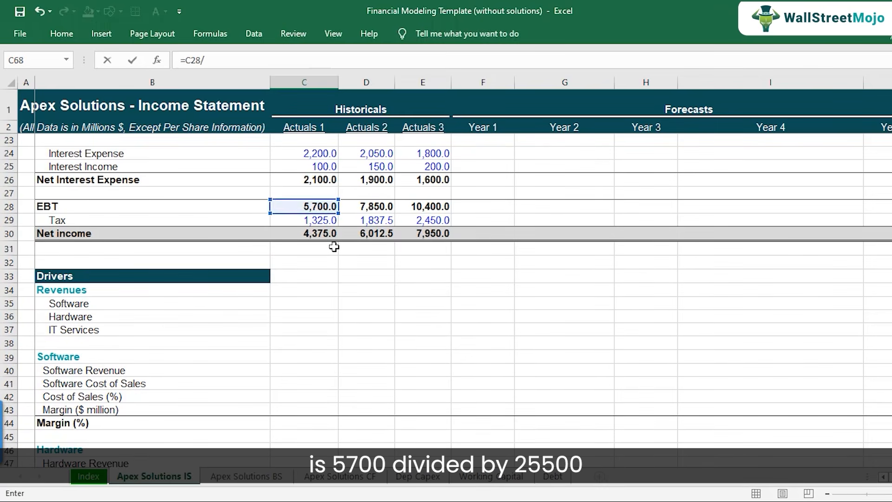
scroll(316, 211, up, 7)
click(319, 220)
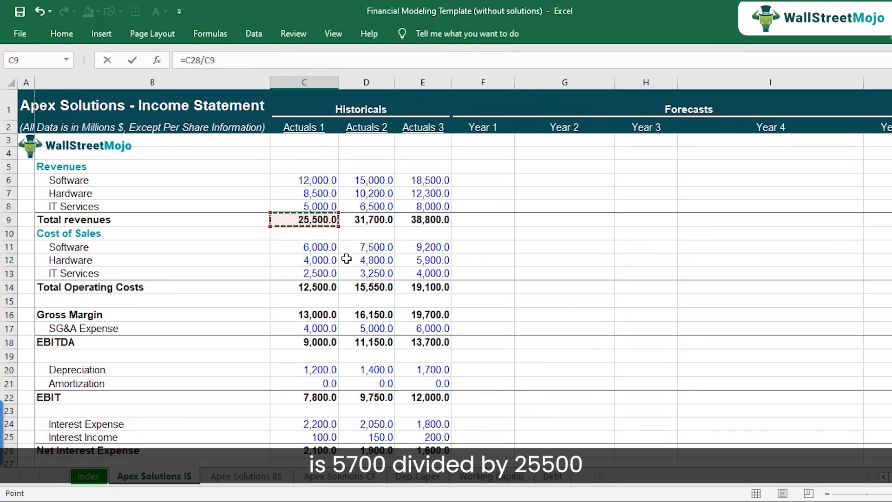
key(Return)
scroll(346, 259, down, 2)
Copy the EBT margin formula from C68 to Actuals 2 and Actuals 3 in D68:E68 and check the formulas across the row.
key(Up)
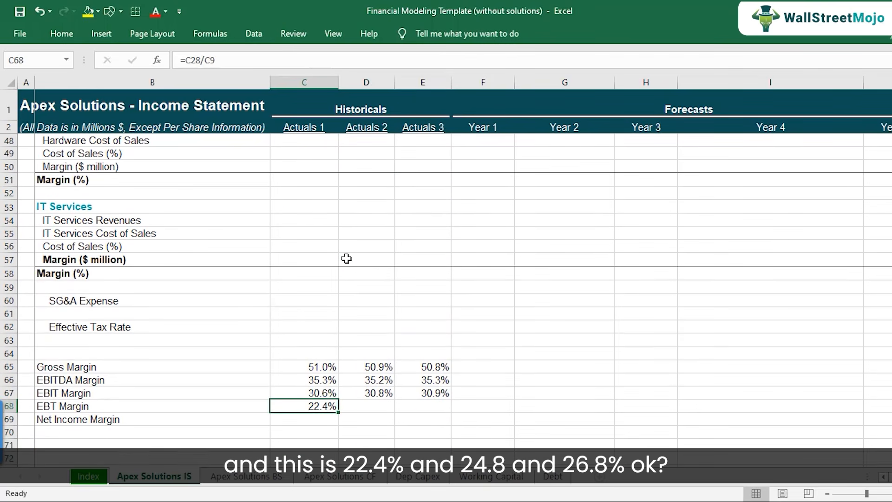
key(ctrl+c)
key(shift+Right)
key(shift+Right)
key(ctrl+v)
key(F2)
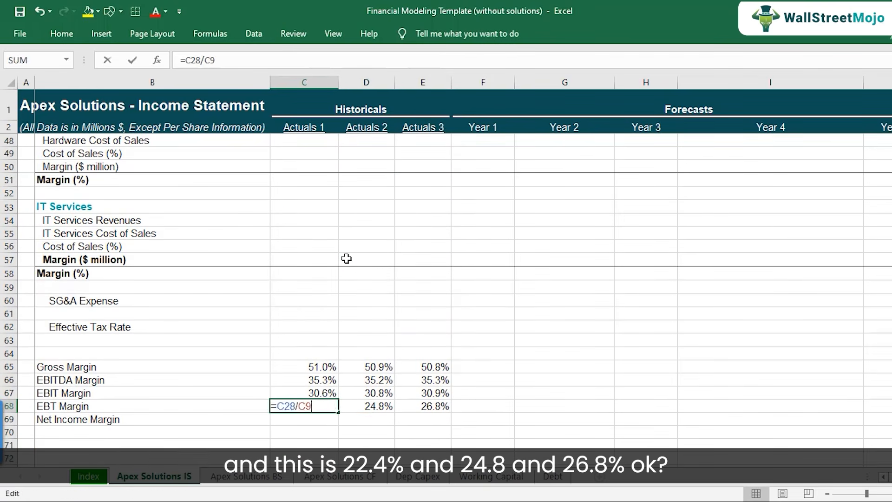
key(Escape)
key(Right)
key(F2)
key(Escape)
key(Right)
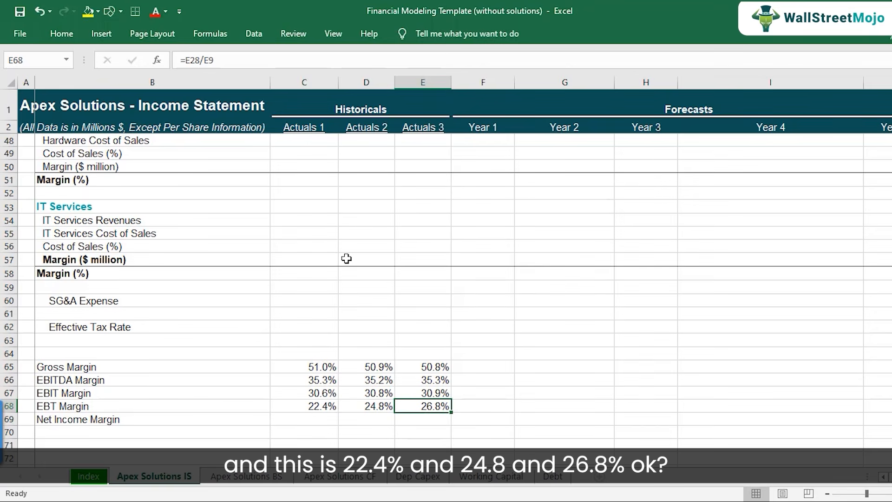
Calculate the Actuals 1 net income margin in C69 by dividing net income by total revenues with the formula =C30/C9.
key(Left)
key(Left)
key(Down)
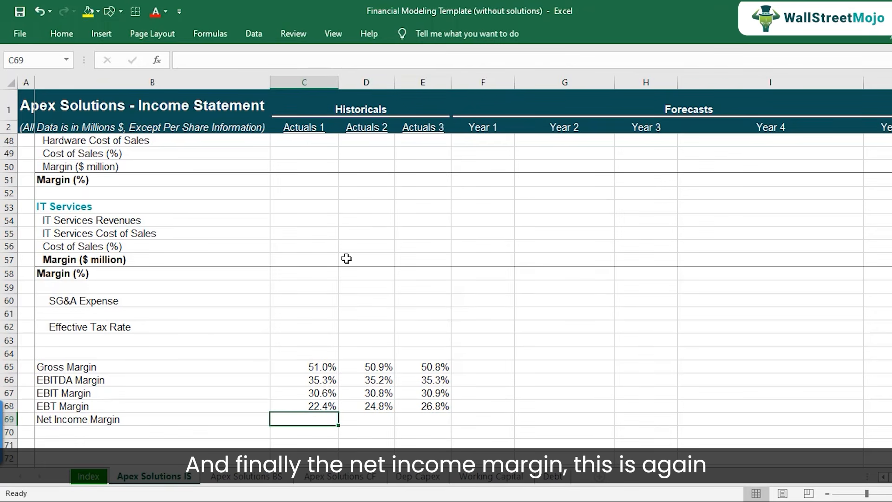
text(=)
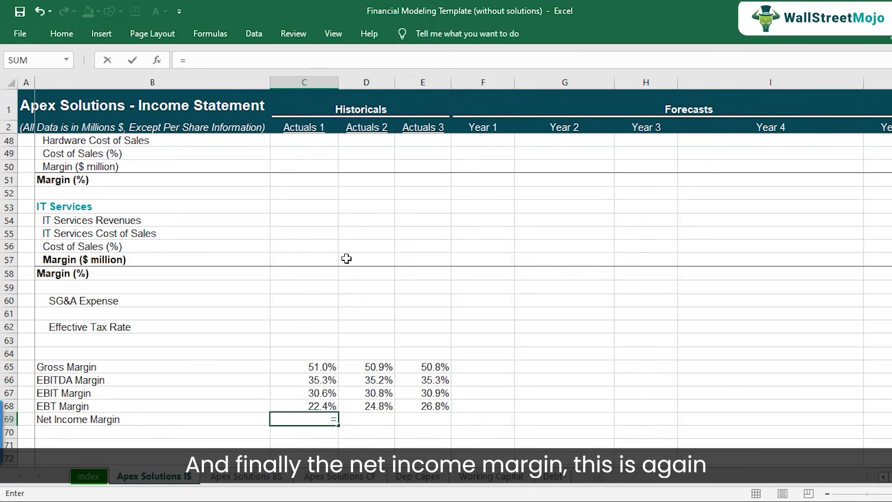
scroll(347, 259, up, 10)
click(320, 303)
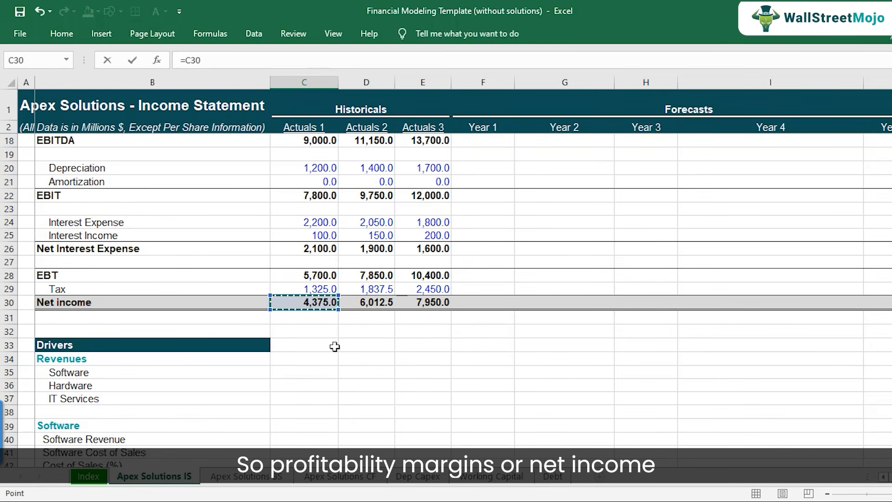
text(/)
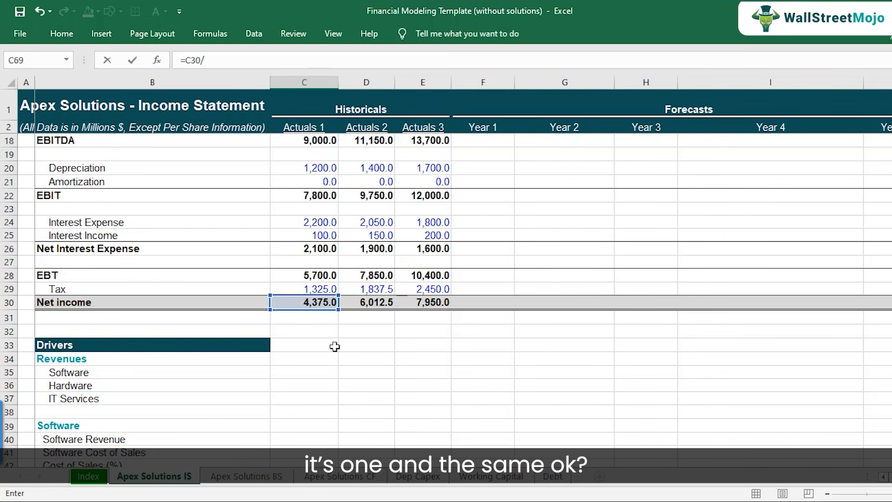
scroll(334, 347, up, 1)
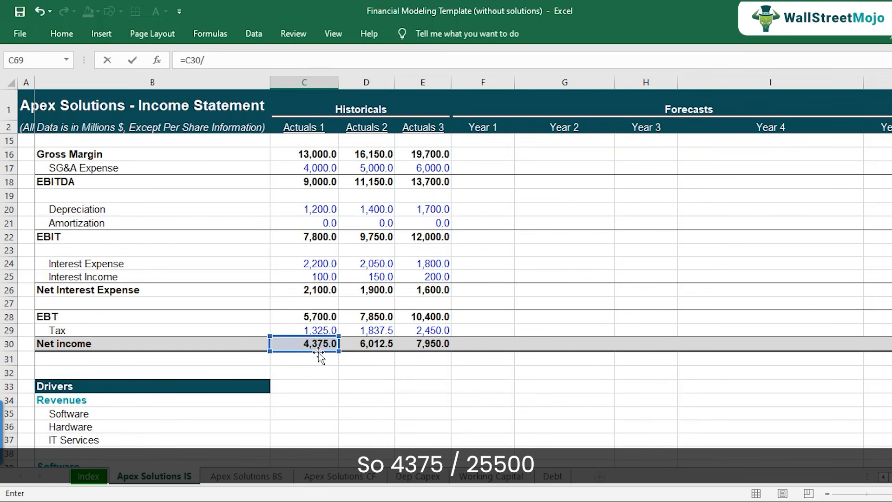
scroll(330, 318, up, 4)
click(321, 223)
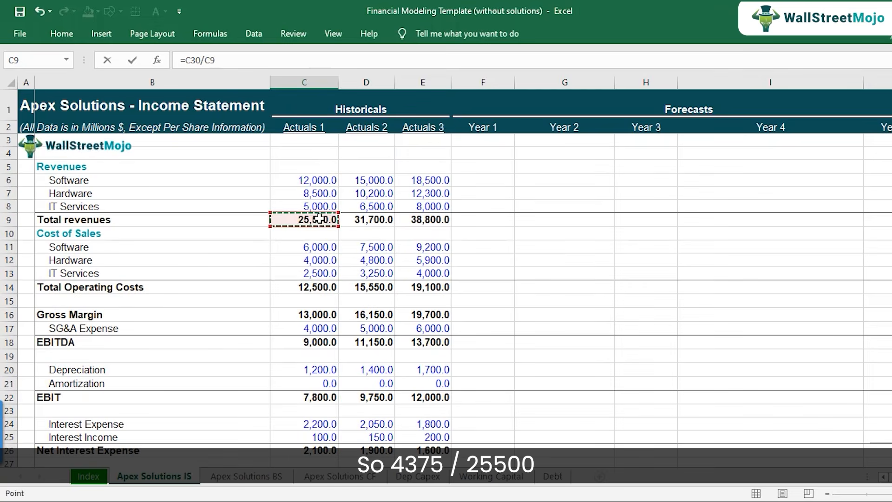
key(Return)
key(Return)
scroll(350, 277, down, 1)
Copy the net income margin formula from C69 to Actuals 2 and Actuals 3 in D69:E69.
key(Up)
key(Up)
key(ctrl+c)
key(Right)
key(ctrl+v)
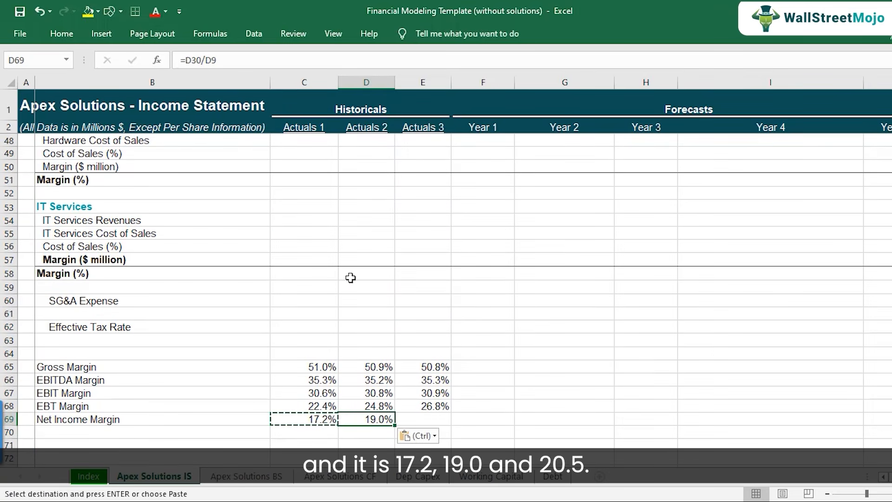
key(Right)
key(ctrl+v)
key(Escape)
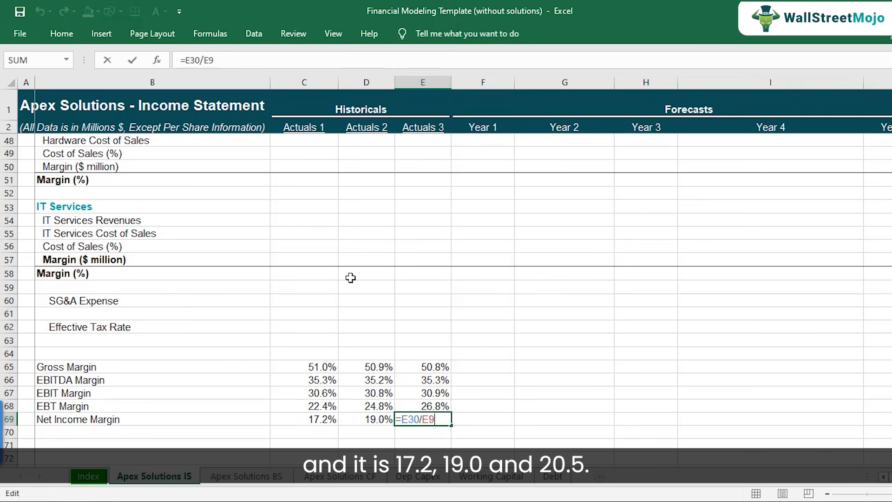
Review the net income margins across the historical years and look over the historical balance sheet on the Apex Solutions BS sheet.
key(Left)
key(Left)
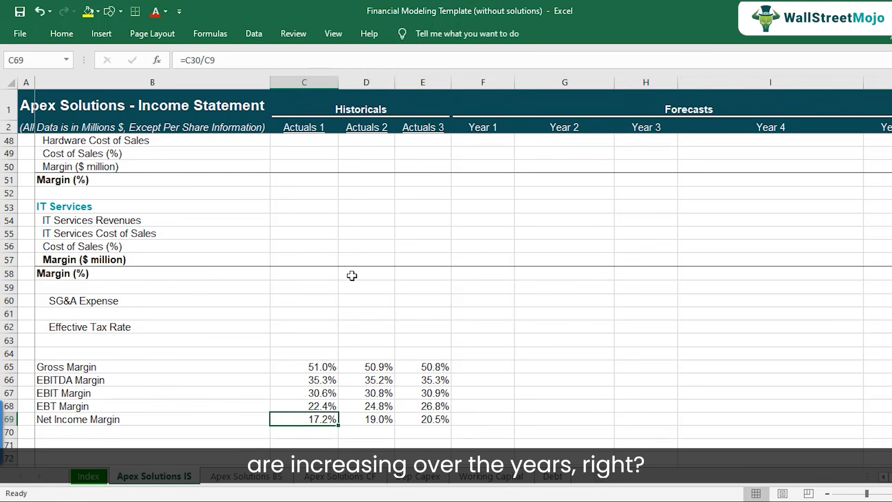
scroll(341, 334, down, 1)
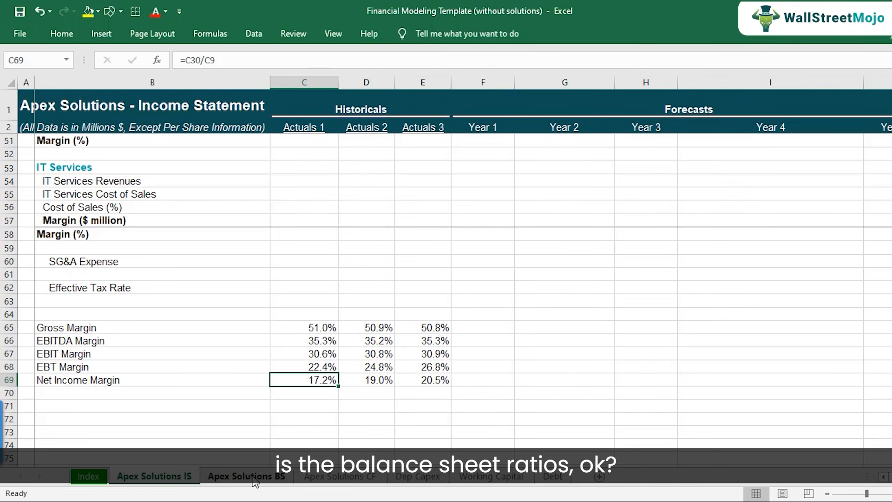
click(255, 478)
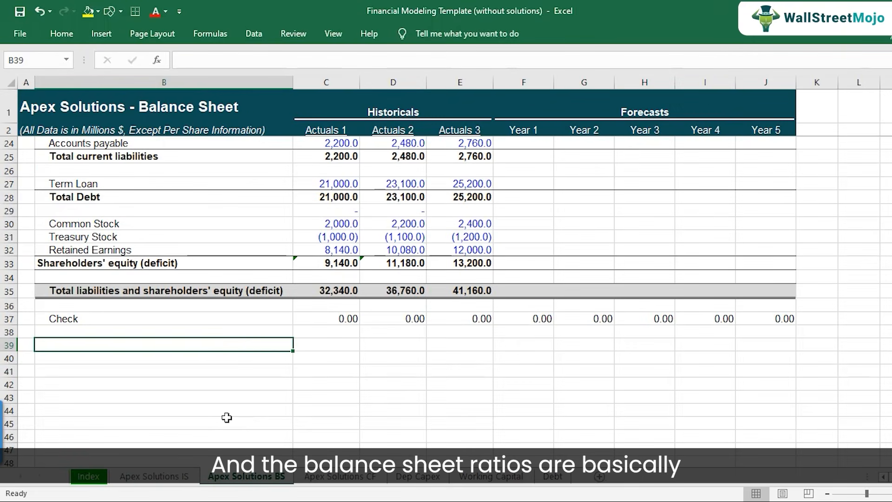
scroll(256, 339, up, 7)
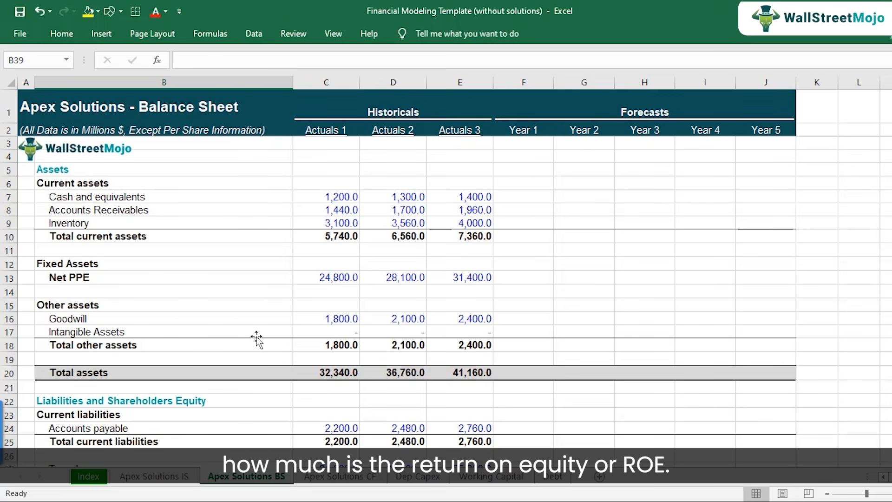
scroll(114, 343, down, 8)
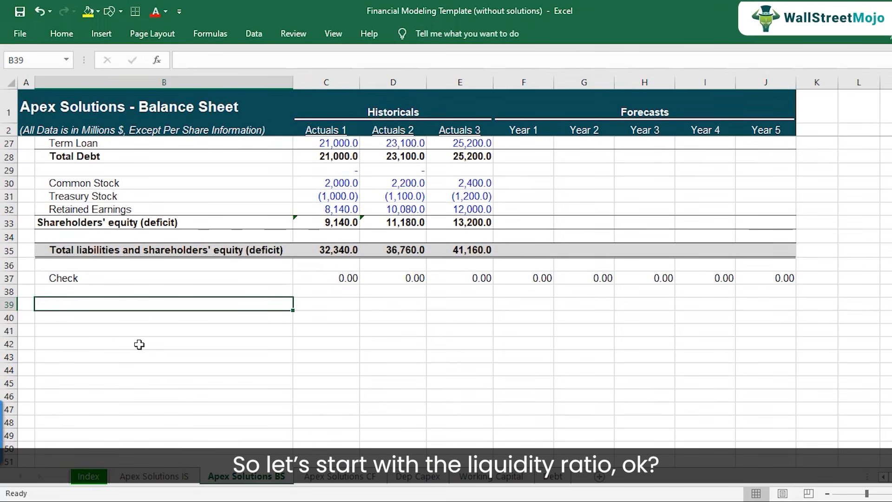
Enter the heading "Liquidity Ratio" in B39 below the balance sheet check row.
text(Liqudity)
key(BackSpace)
key(BackSpace)
key(BackSpace)
key(BackSpace)
text(itidy)
key(BackSpace)
key(BackSpace)
key(BackSpace)
key(BackSpace)
text(dity Ratio)
key(Return)
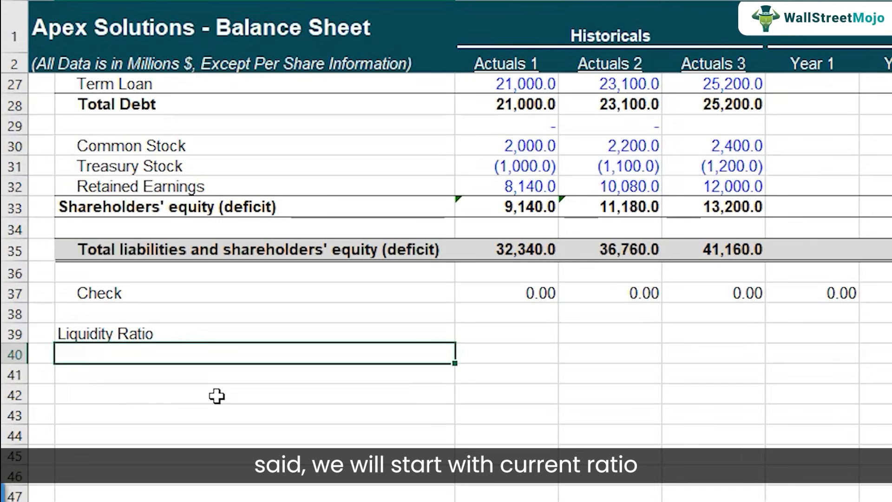
Add the labels "Current Ratio", "Quick Ratio" and "Cash Ratio" in B40:B42 under the liquidity heading.
text(Current Ratio)
key(Return)
text(Quick Ratio)
key(Return)
text(Cash Ratio)
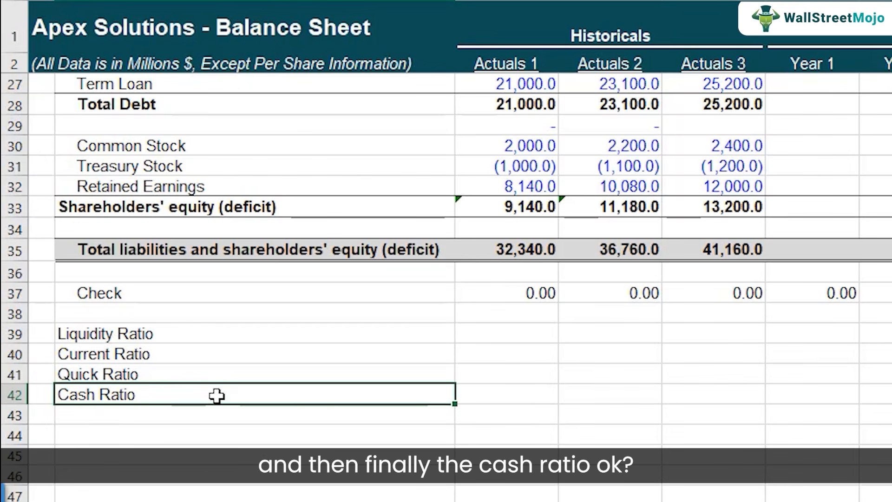
Make the "Liquidity Ratio" heading in B39 bold.
key(Up)
key(Up)
key(Up)
key(ctrl+b)
Extend the B40 label to read "Current Ratio (Current Assets / Current Liablities)".
key(Down)
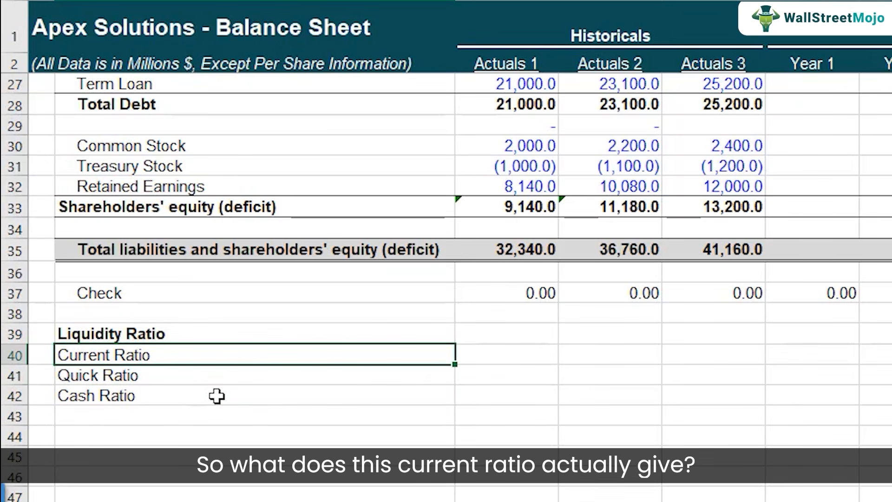
key(F2)
text((Curre)
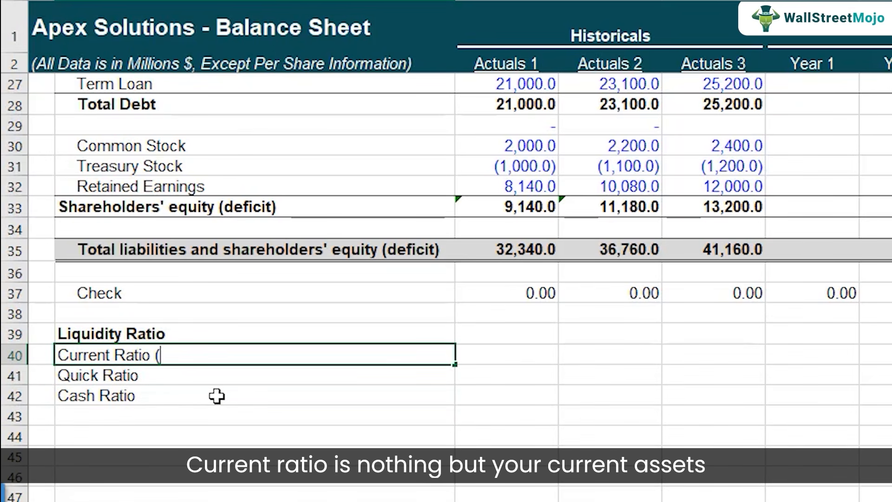
text(nt Asset)
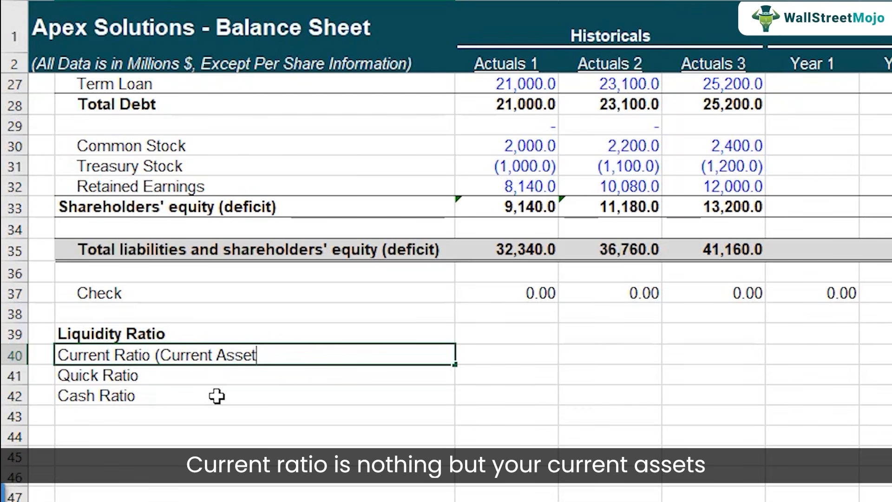
text(s / Current Liablities)
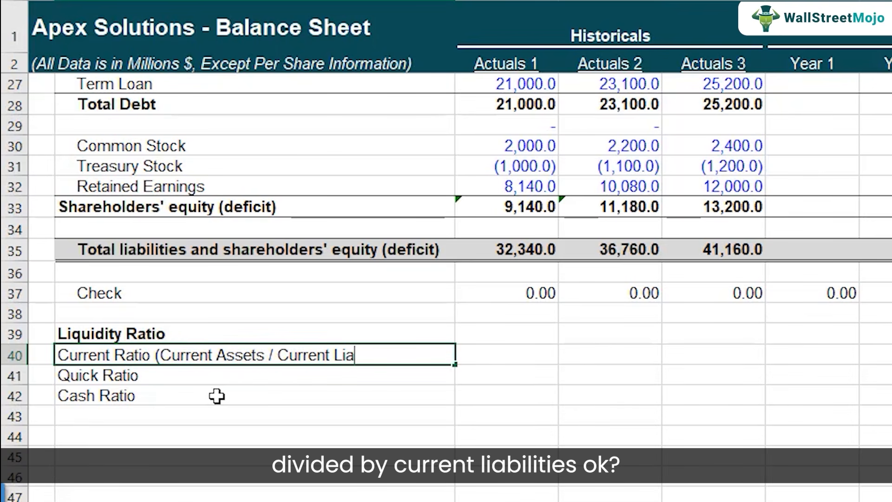
text())
Calculate the Actuals 1 current ratio in C40 by dividing total current assets by total current liabilities with the formula =C10/C25.
key(Tab)
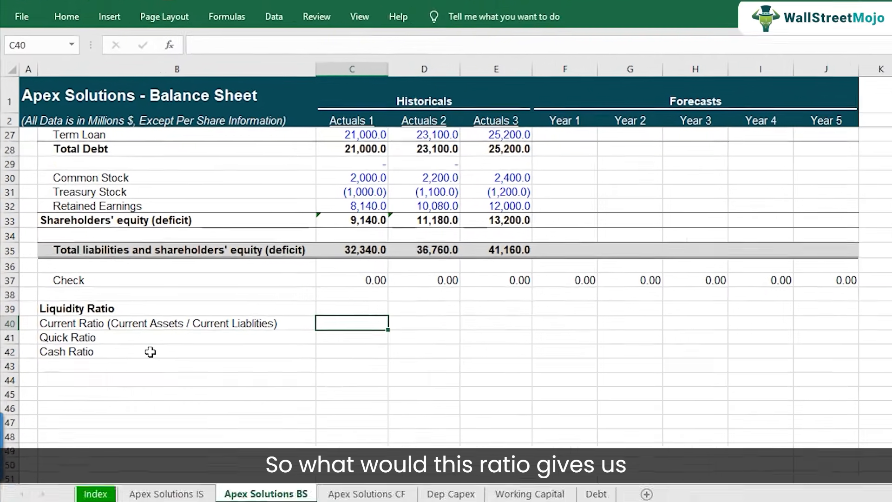
text(=)
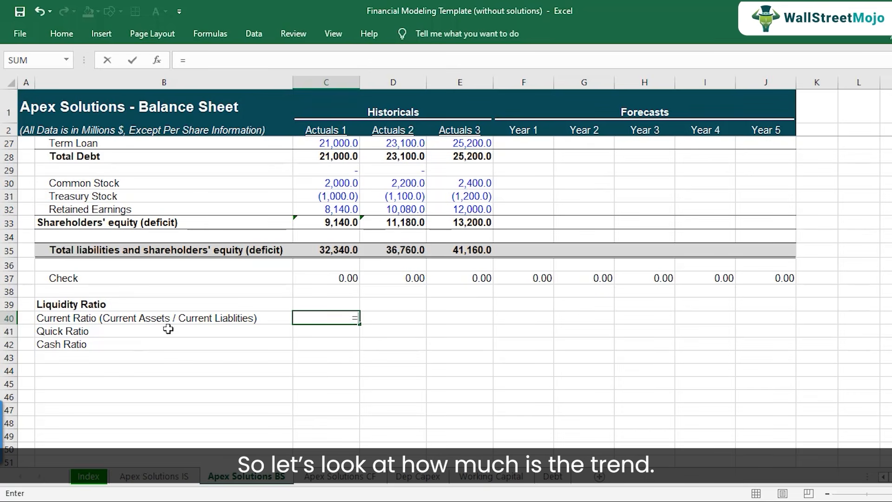
scroll(225, 275, up, 8)
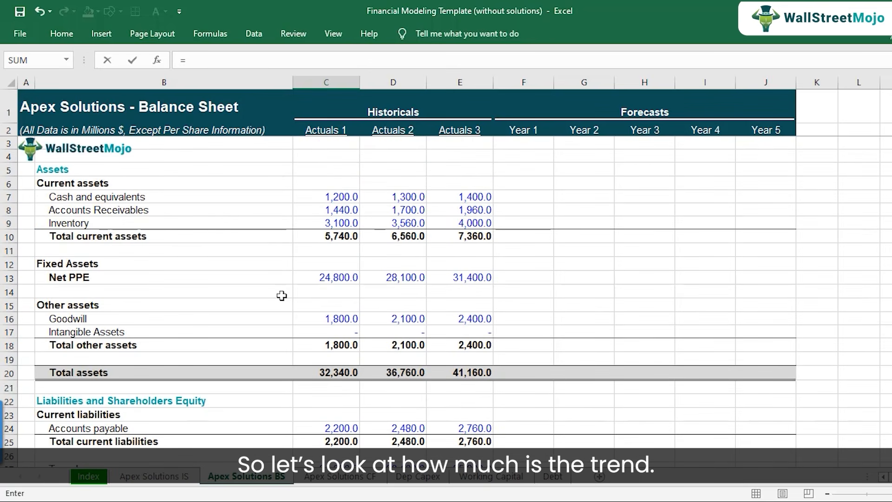
click(342, 236)
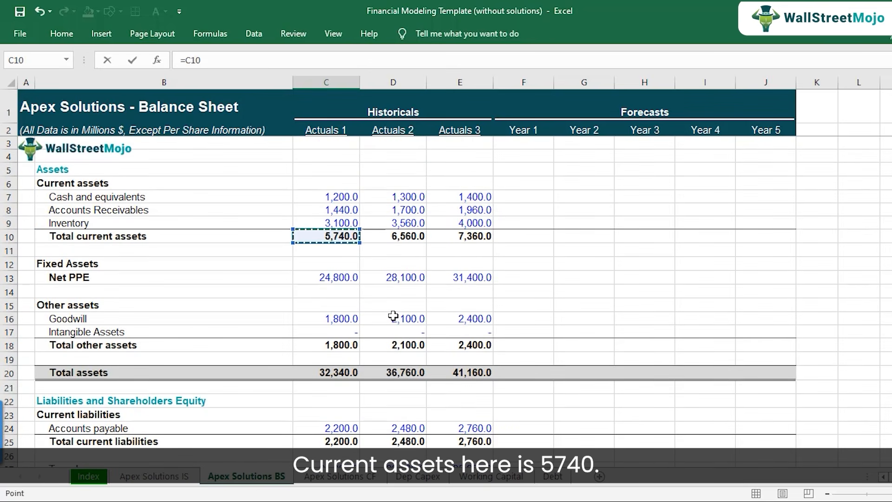
text(/)
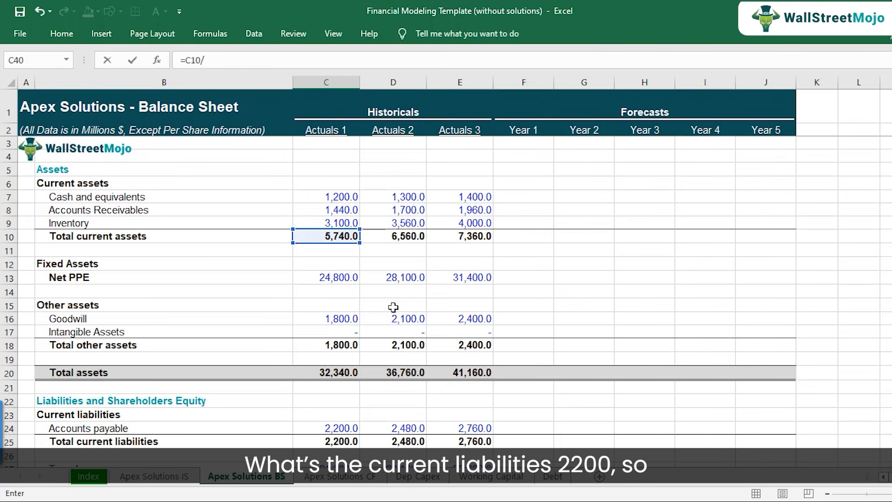
scroll(378, 262, down, 3)
click(334, 322)
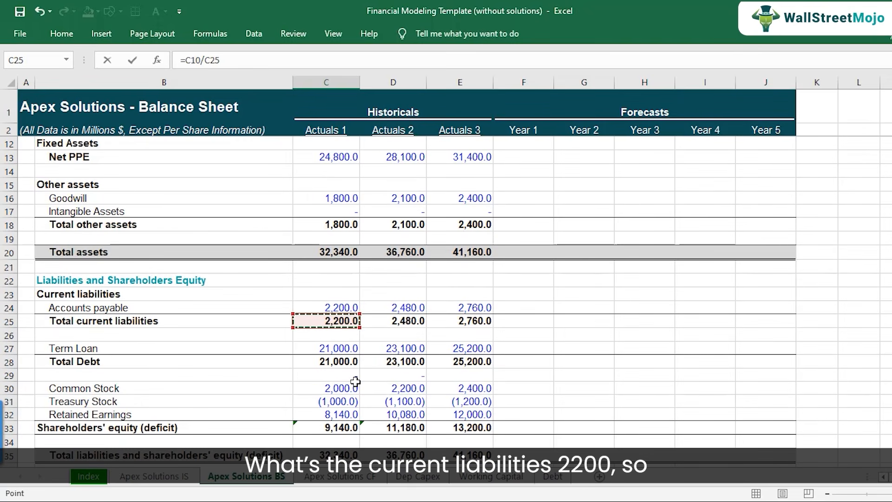
key(Return)
key(Up)
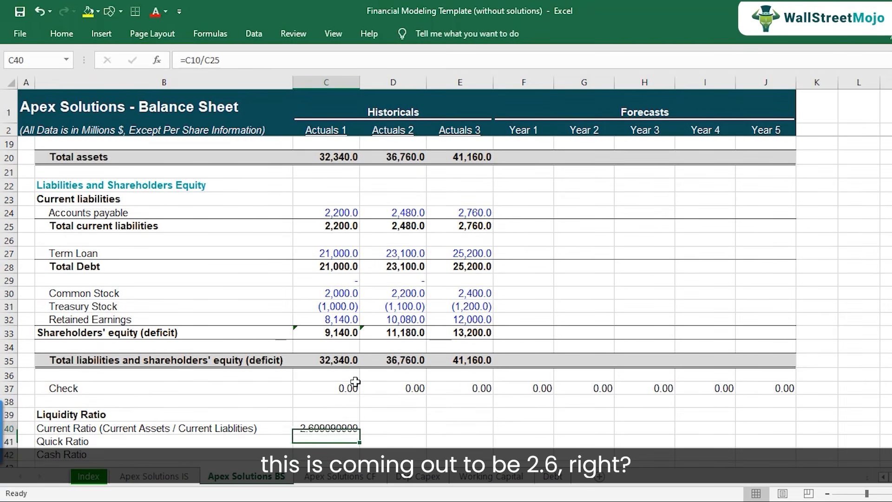
Format the Actuals 1 current ratio in C40 to show two decimal places and check its formula.
click(62, 33)
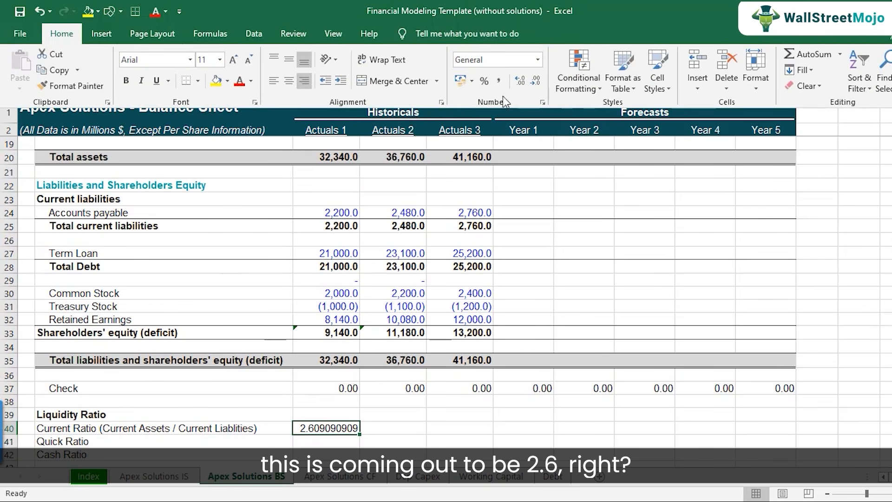
click(514, 83)
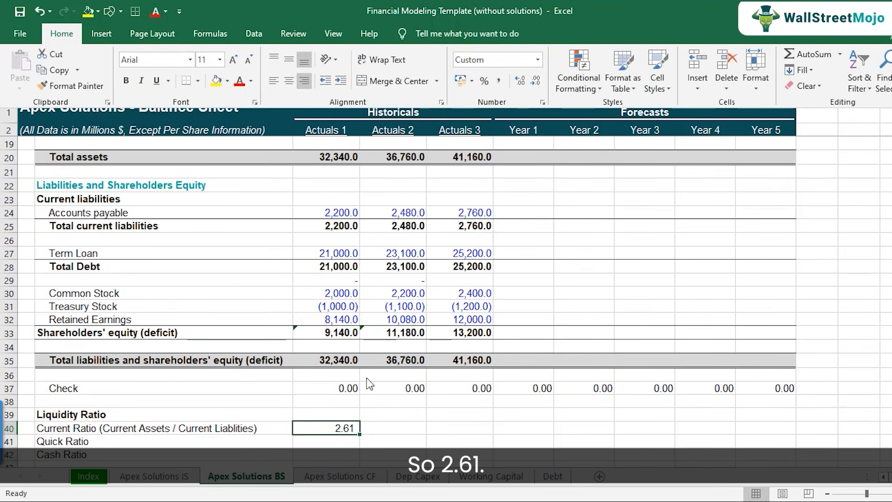
click(344, 426)
scroll(342, 408, down, 2)
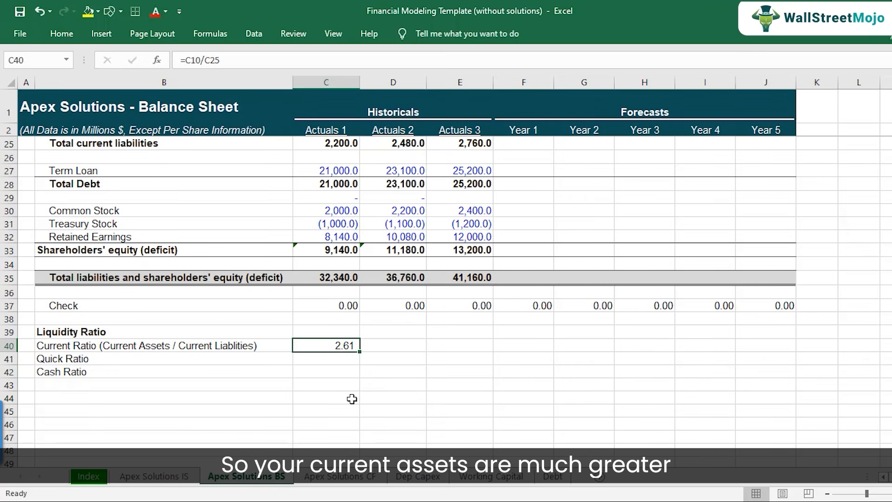
key(F2)
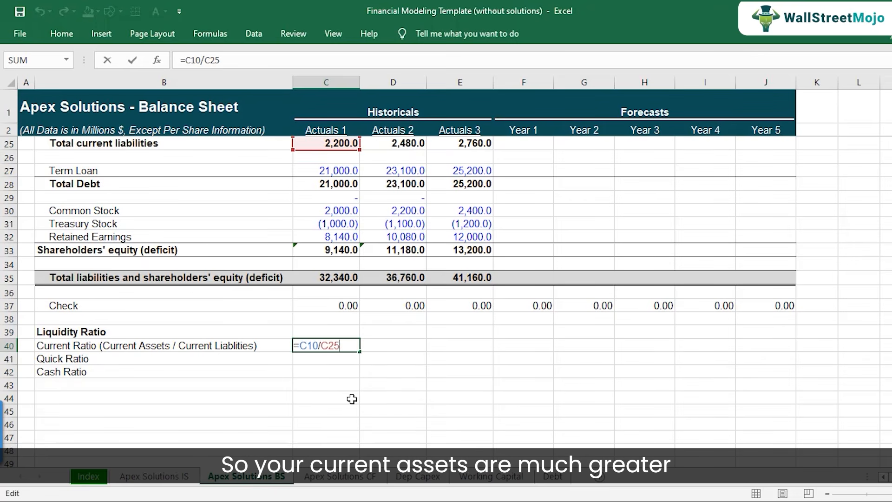
key(Escape)
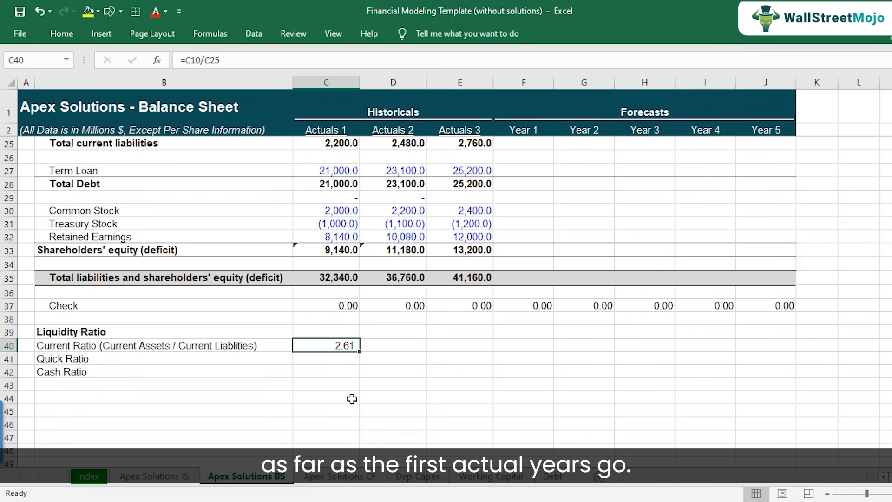
Copy the current ratio formula from C40 to Actuals 2 and Actuals 3 in D40:E40 and check the formulas across the row.
key(ctrl+c)
key(shift+Right)
key(shift+Right)
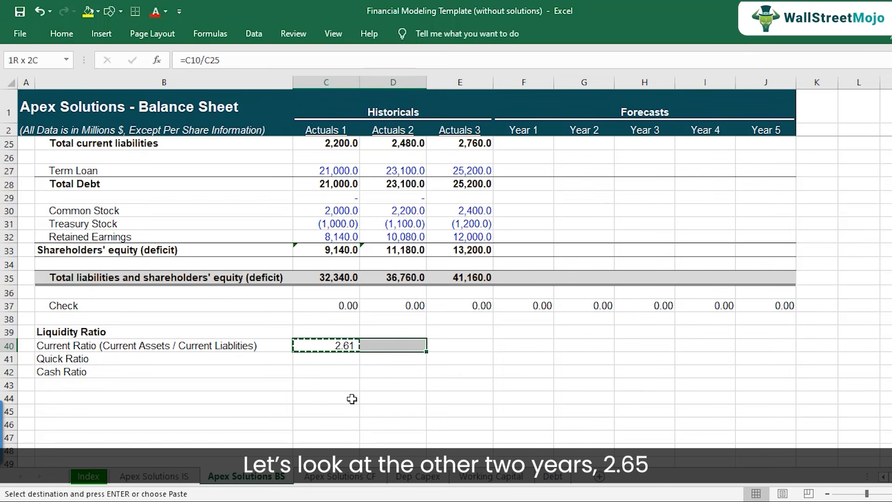
key(ctrl+v)
key(Down)
key(Up)
key(Right)
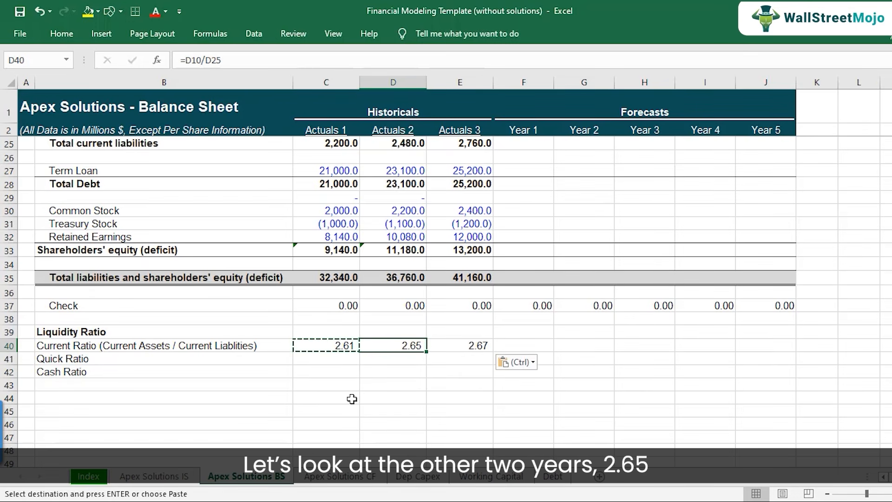
key(F2)
key(Escape)
key(Right)
key(F2)
key(Escape)
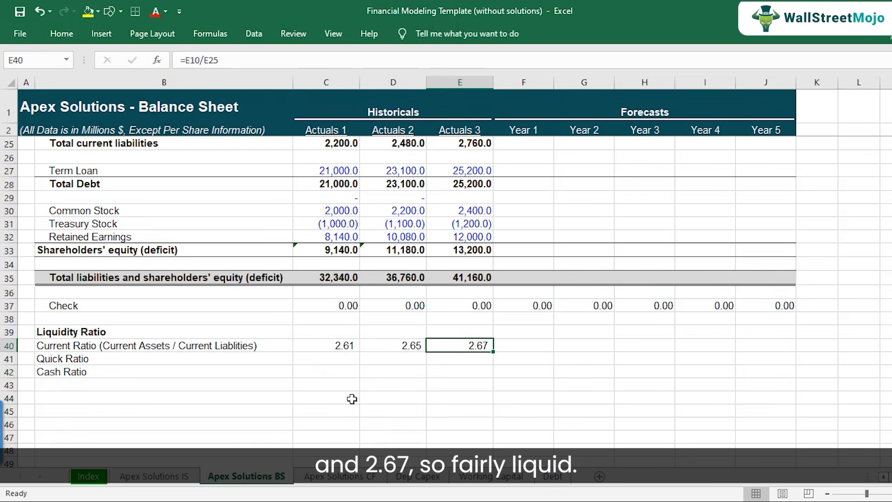
key(Left)
key(Left)
key(Left)
key(Right)
key(Down)
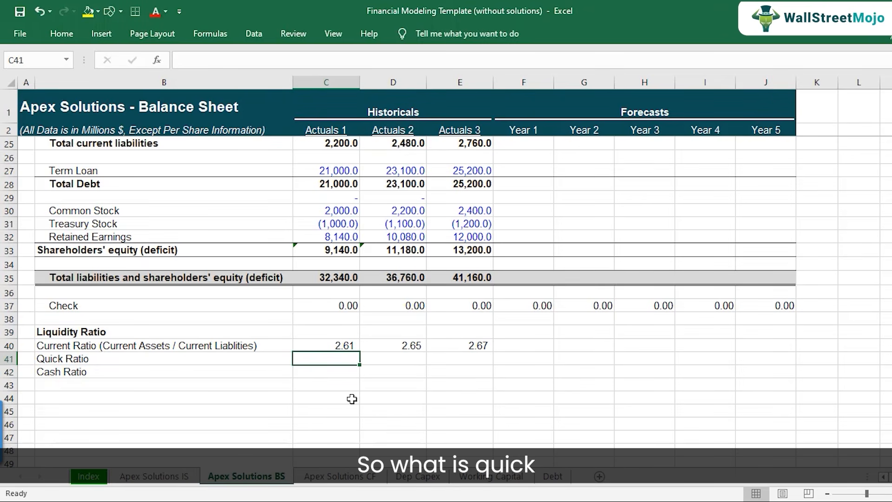
Examine the current asset items relevant to the quick ratio: cash and equivalents, accounts receivables and inventory.
click(146, 359)
scroll(213, 298, up, 7)
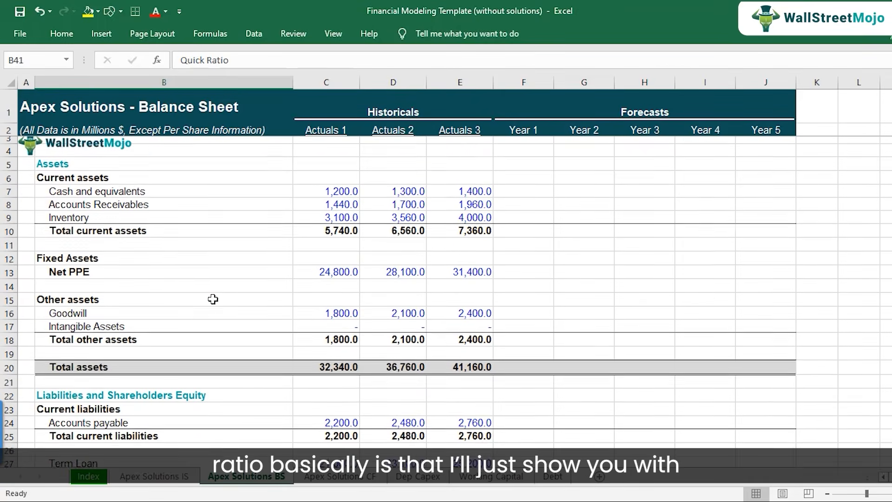
click(134, 196)
click(130, 210)
click(130, 234)
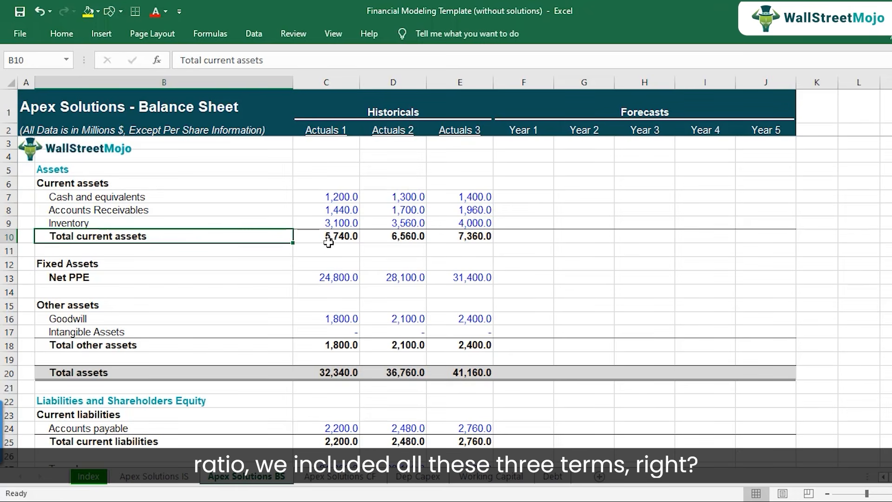
click(341, 198)
drag(342, 199, 341, 225)
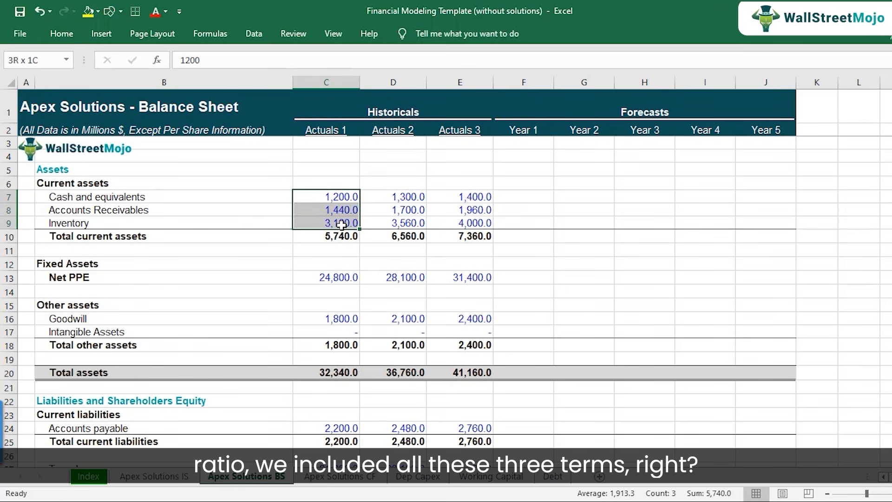
click(172, 222)
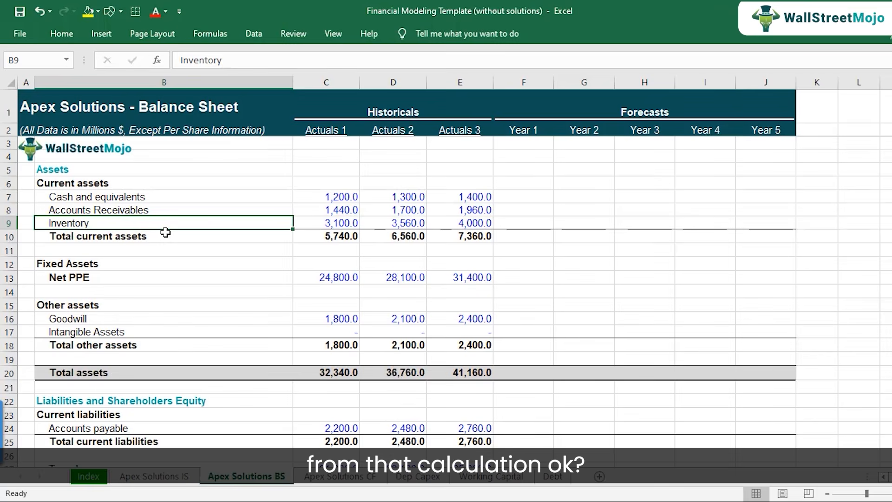
Calculate the Actuals 1 quick ratio in C41 from cash, receivables and total current liabilities with =(C7+C8)/C25, and check the formula.
scroll(249, 284, down, 8)
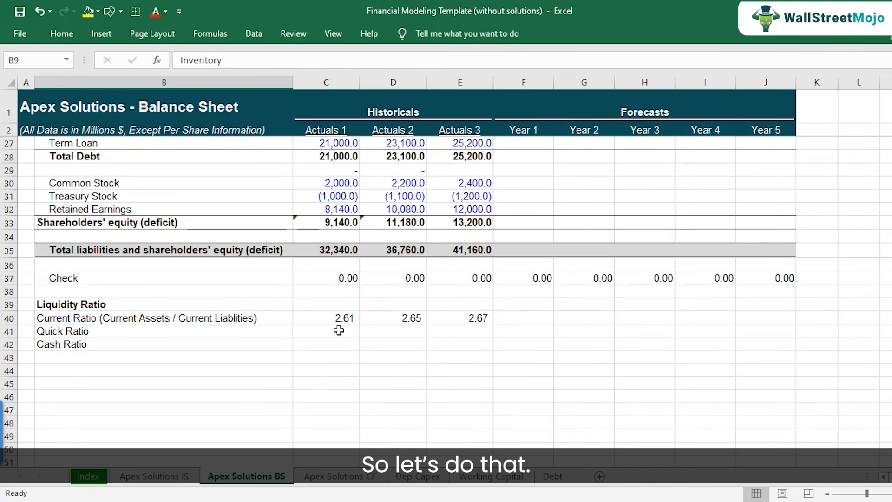
click(338, 330)
text(=()
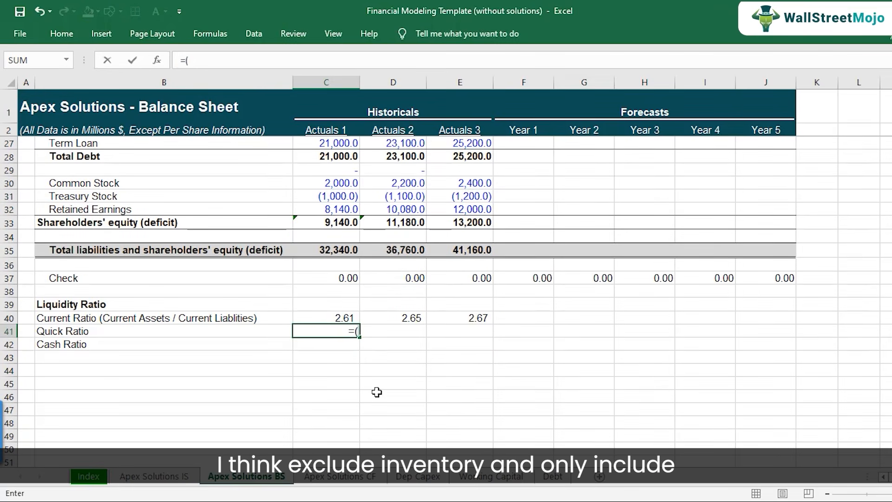
scroll(376, 392, up, 8)
click(341, 198)
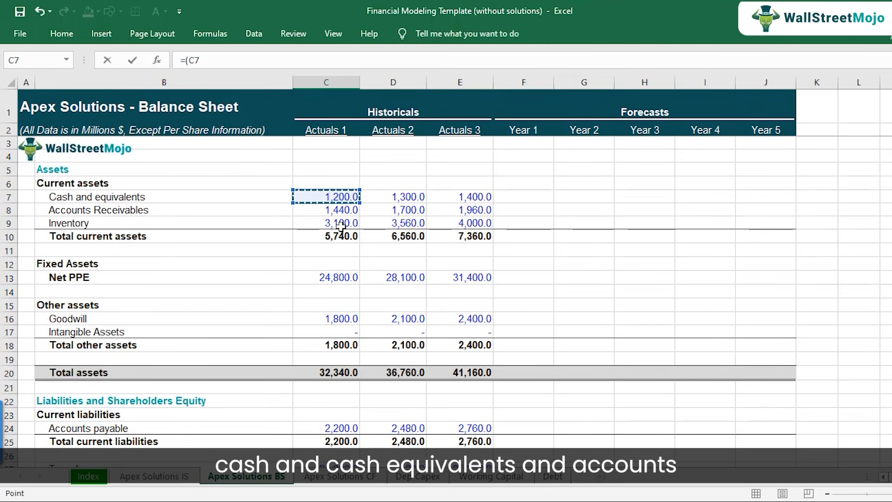
text(+)
click(339, 209)
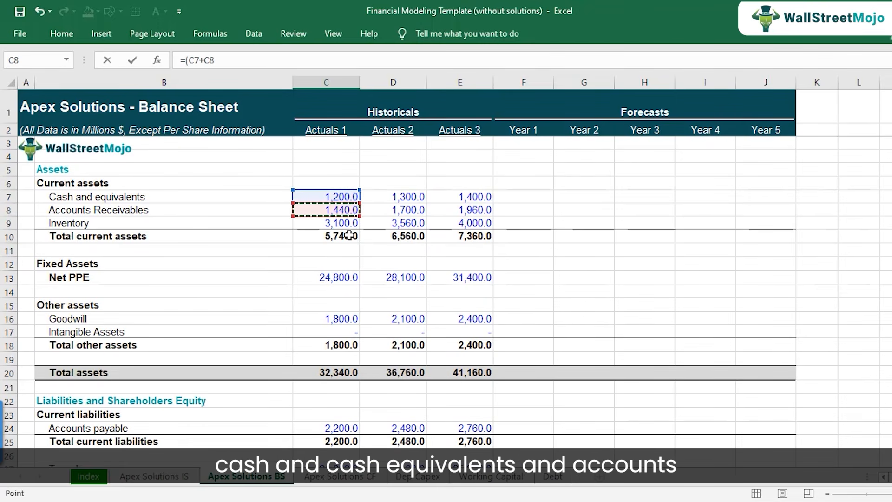
text()/)
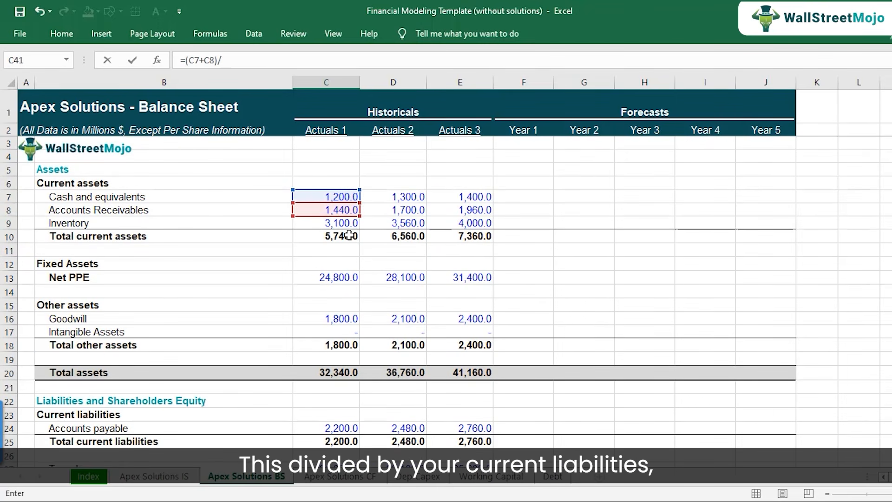
scroll(349, 236, down, 3)
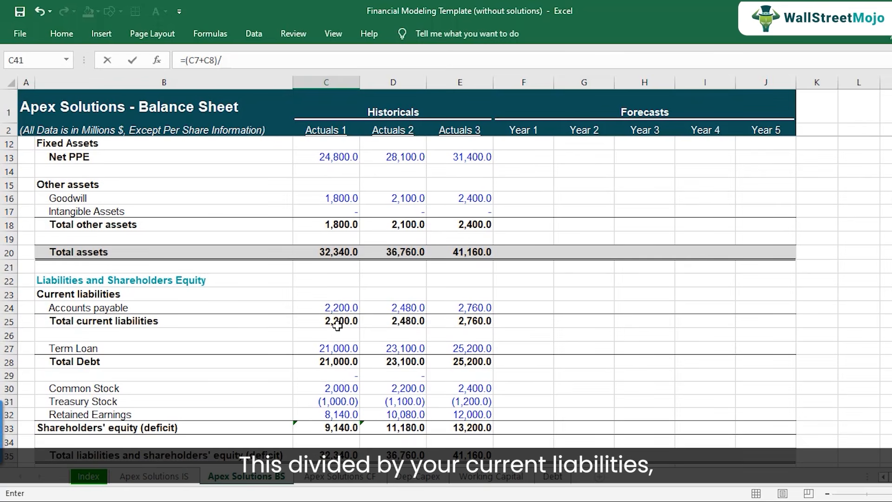
click(346, 323)
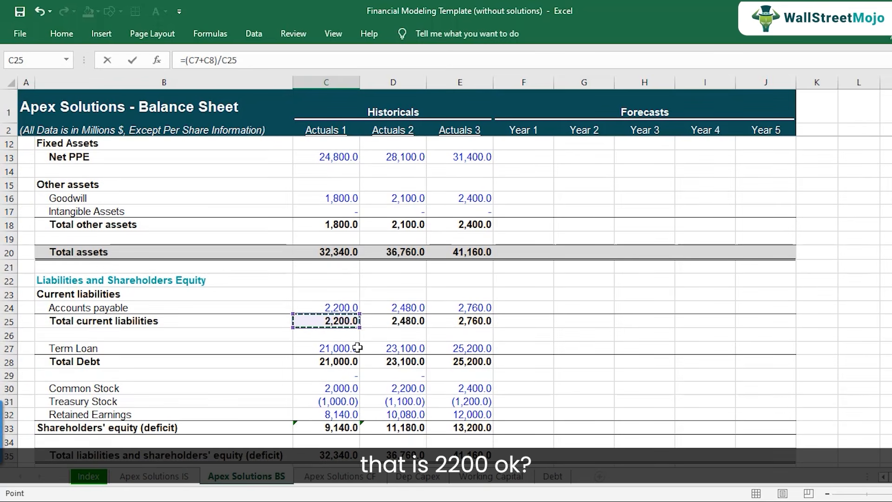
key(Return)
key(Up)
key(F2)
key(Escape)
Copy only the formatting of the current ratio in C40 onto the quick ratio in C41.
key(Up)
key(ctrl+c)
key(Down)
key(alt+e)
key(s)
key(t)
key(Return)
key(Escape)
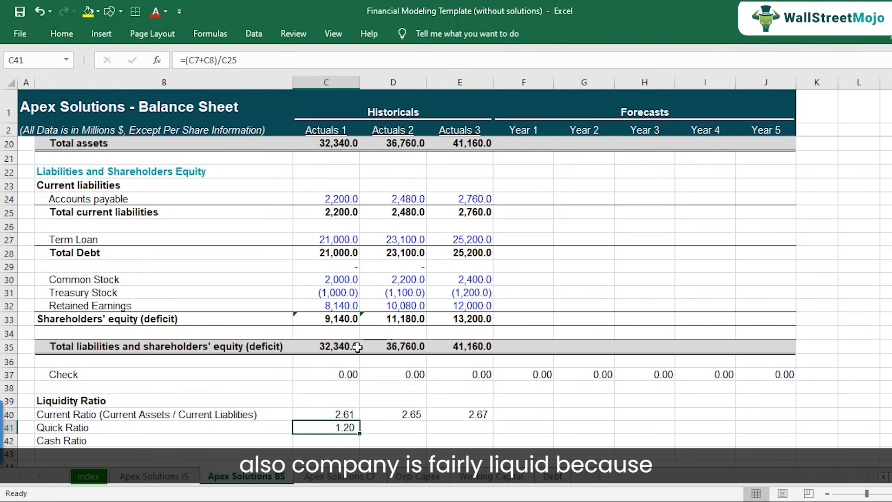
Copy the quick ratio formula from C41 to Actuals 2 and Actuals 3 in D41:E41.
key(ctrl+c)
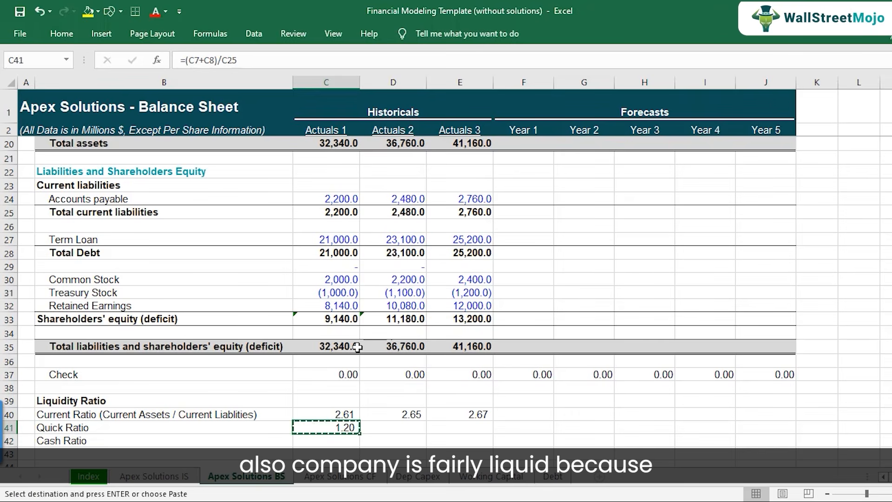
key(Right)
key(shift+Right)
key(ctrl+v)
key(Down)
key(Up)
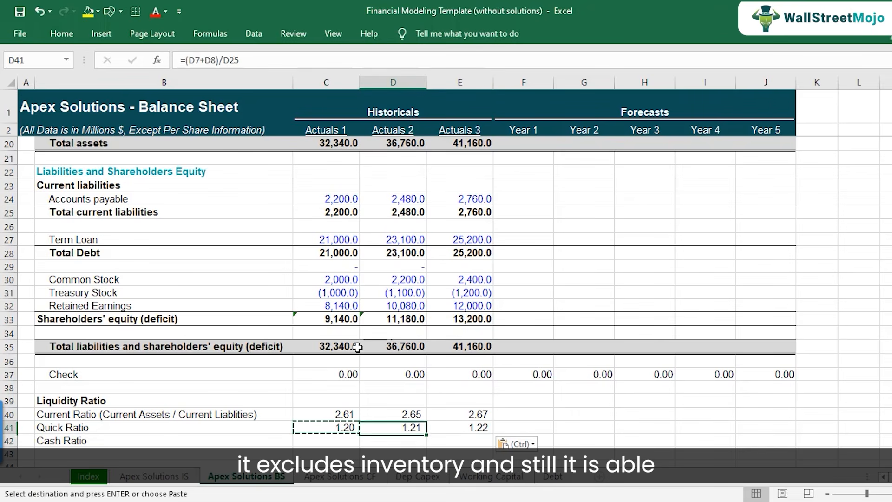
key(Left)
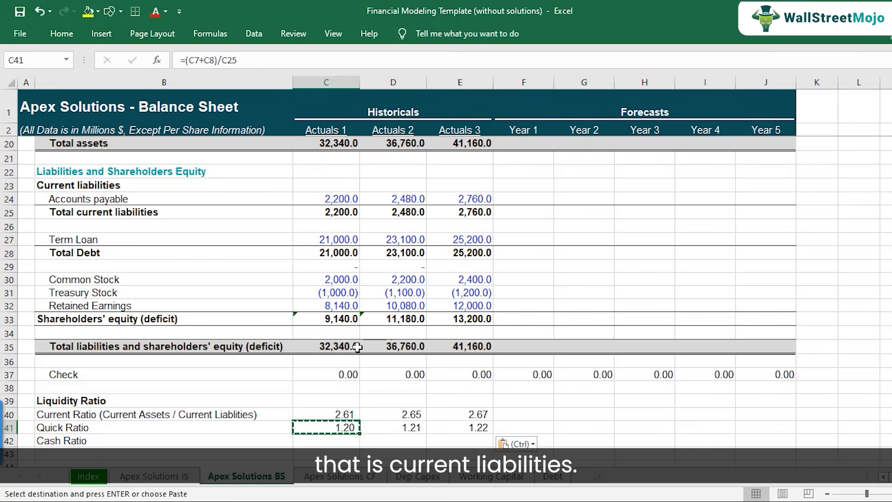
Calculate the Actuals 1 cash ratio in C42 by dividing cash and equivalents by total current liabilities with the formula =C7/C25.
scroll(343, 367, down, 1)
click(311, 397)
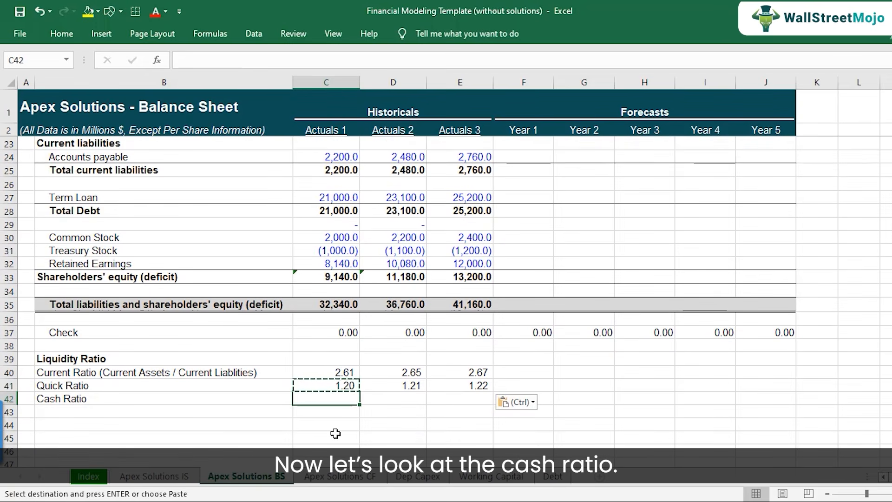
text(=)
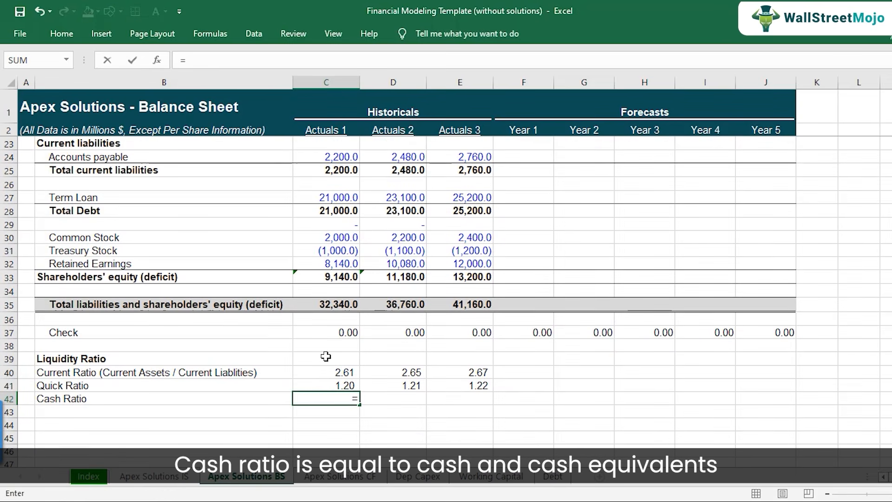
scroll(325, 356, up, 7)
click(325, 198)
text(/)
scroll(342, 308, down, 2)
click(335, 361)
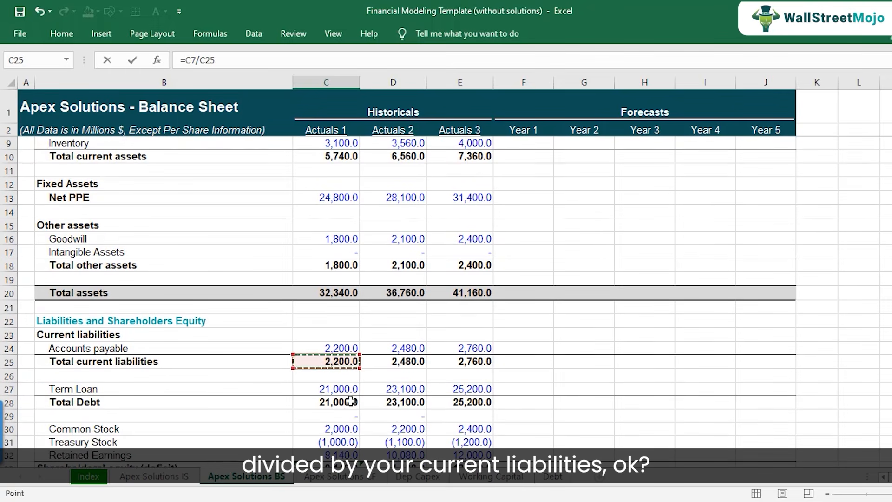
key(Return)
Copy only the formatting of the quick ratio in C41 onto the cash ratio in C42.
key(Down)
key(Down)
key(Up)
key(Up)
key(Up)
key(Up)
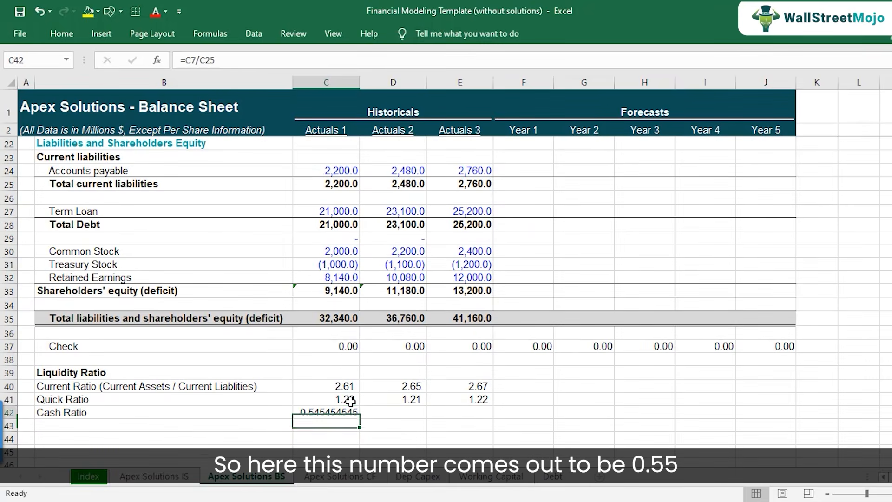
key(ctrl+c)
key(Down)
key(alt+e)
key(s)
key(t)
key(Return)
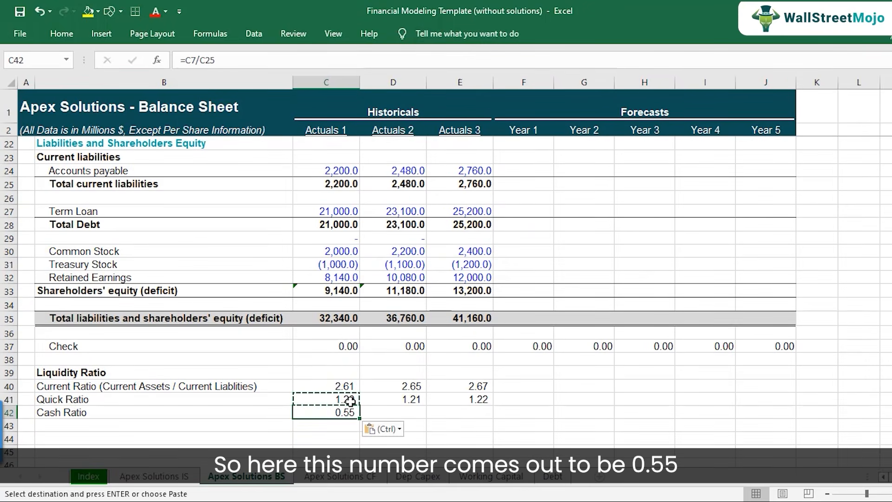
key(Escape)
Copy the cash ratio formula from C42 to Actuals 2 and Actuals 3 in D42:E42 and check the copied formula.
scroll(364, 410, down, 1)
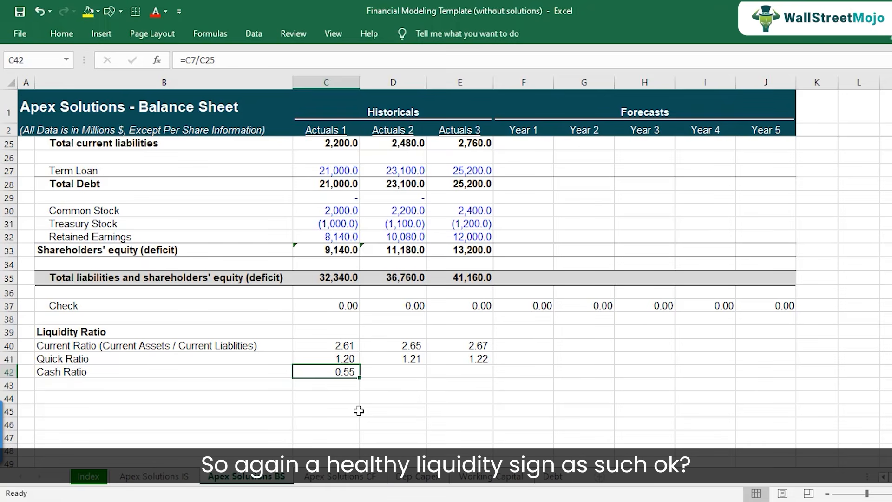
key(ctrl+c)
key(Right)
key(shift+Right)
key(ctrl+v)
key(Down)
key(Up)
key(F2)
key(Escape)
key(Right)
key(Left)
key(Left)
key(Left)
key(Left)
key(Right)
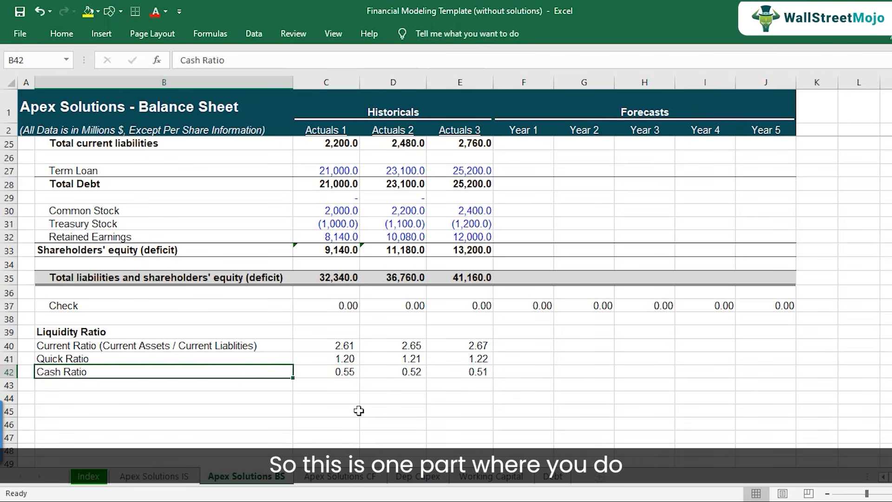
Add the bold section heading "Leverage Ratio" in B44 below the liquidity ratios.
key(Down)
key(Down)
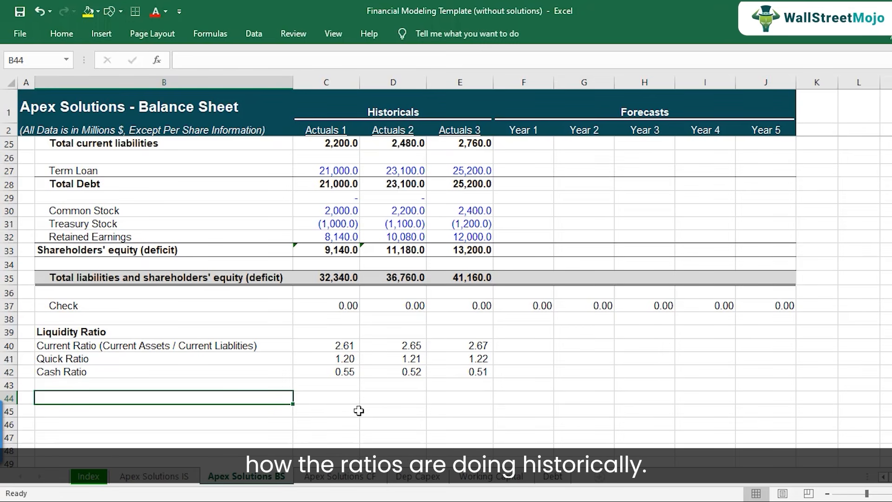
text(Leverage Ratio)
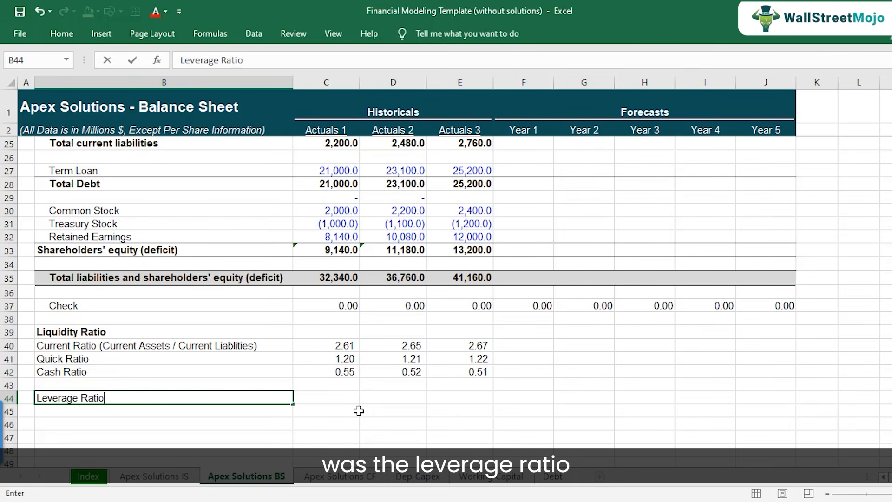
key(Return)
key(Up)
key(ctrl+b)
Enter the row label "Debt to Equity Ratio" in B45 under the Leverage Ratio heading.
key(Down)
text(Debt to Equity Ratio)
key(Return)
Calculate the Actuals 1 debt to equity ratio in C45 by dividing total debt by shareholders' equity with the formula =C28/C33.
key(Up)
key(Right)
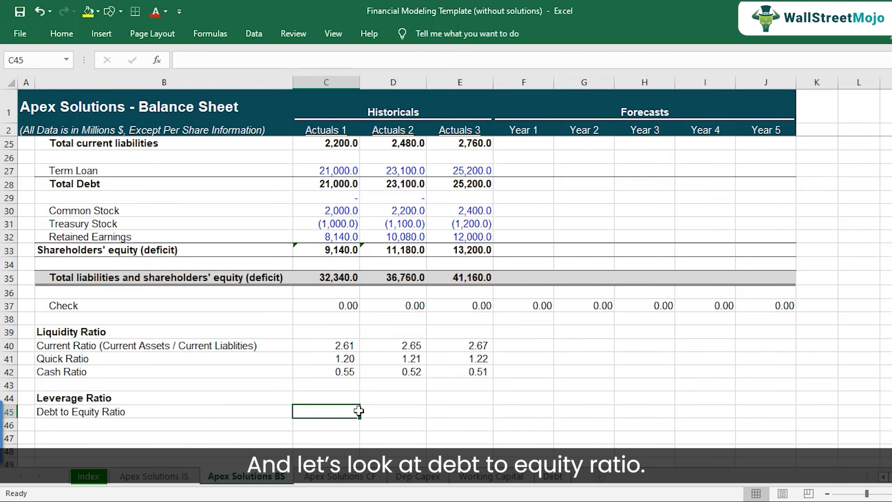
text(=)
key(BackSpace)
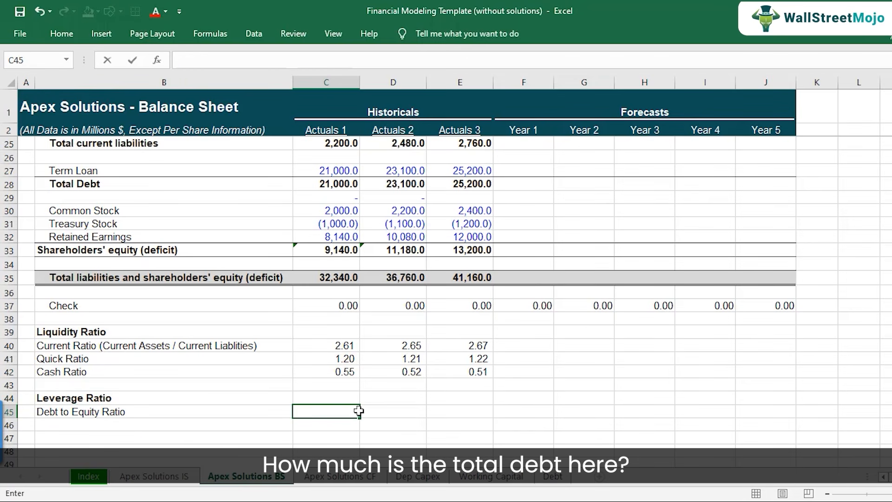
text(=)
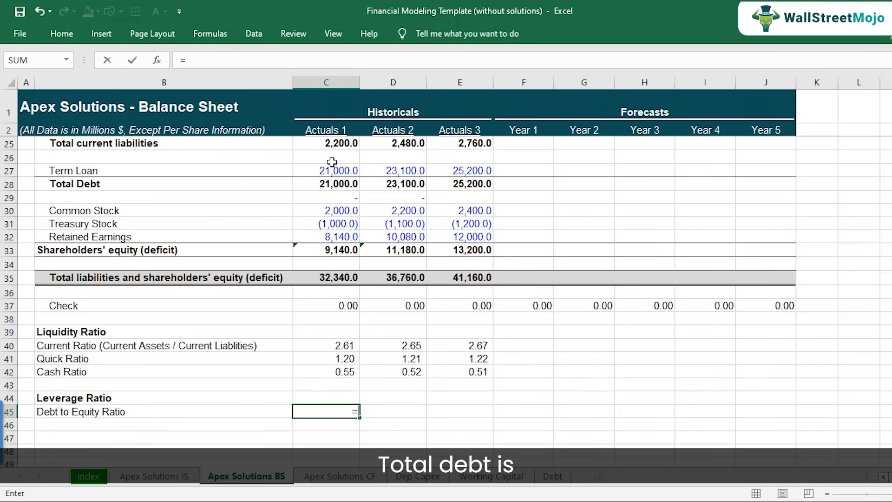
scroll(252, 261, up, 1)
scroll(252, 261, up, 2)
click(325, 267)
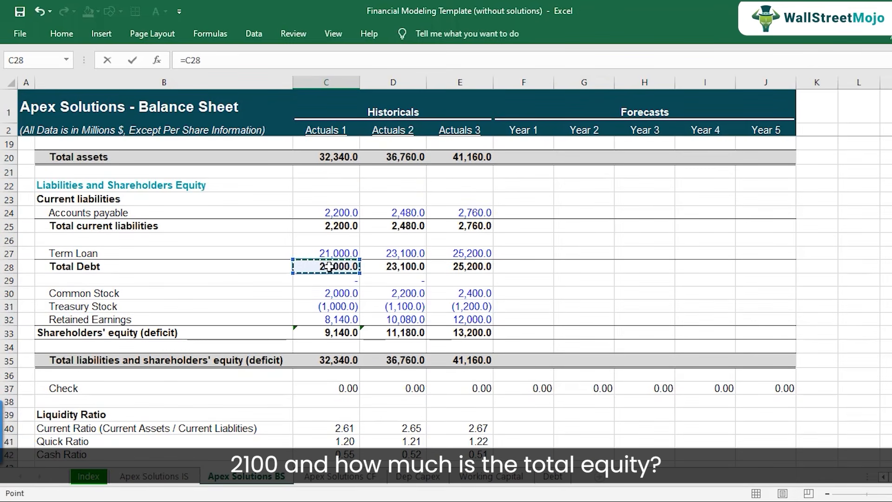
text(/)
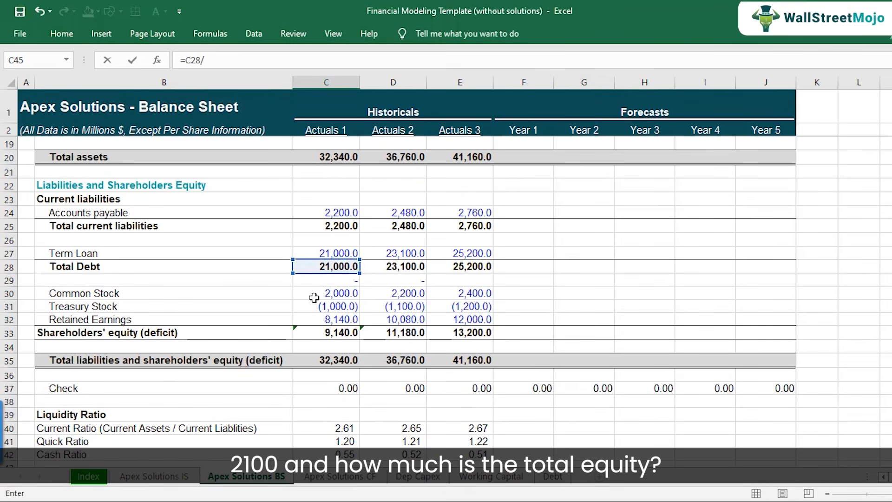
click(328, 334)
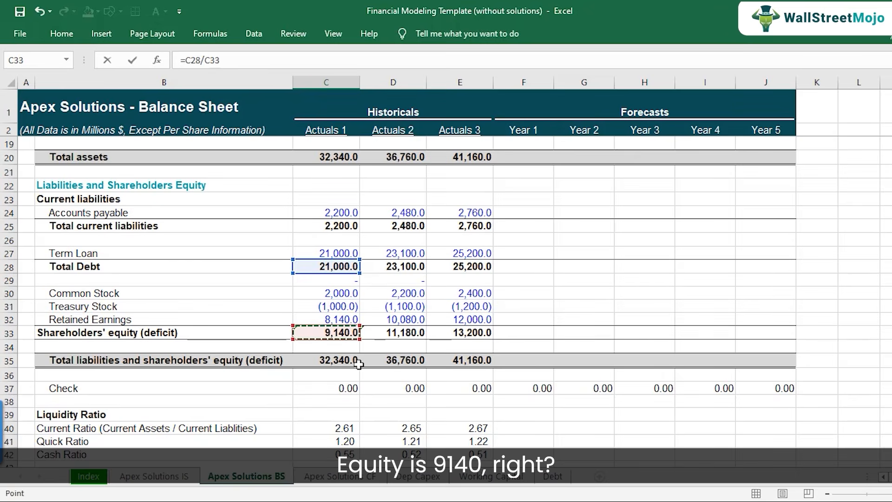
scroll(332, 345, down, 2)
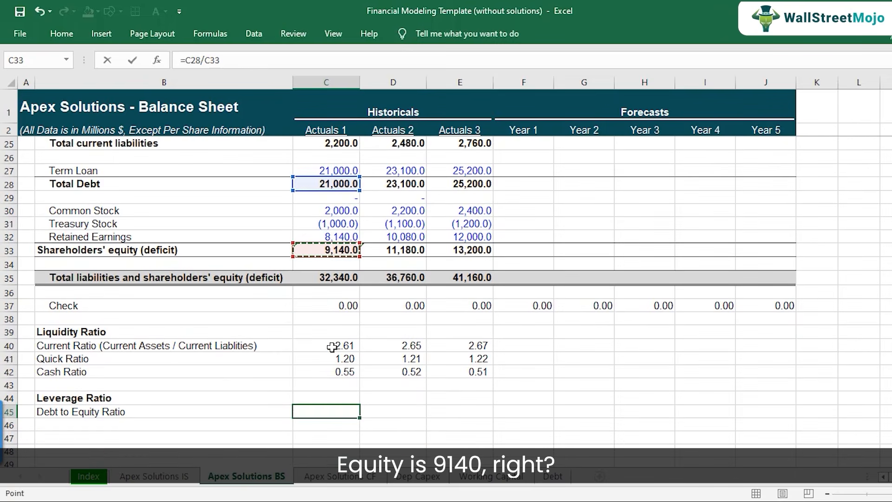
key(ctrl+Return)
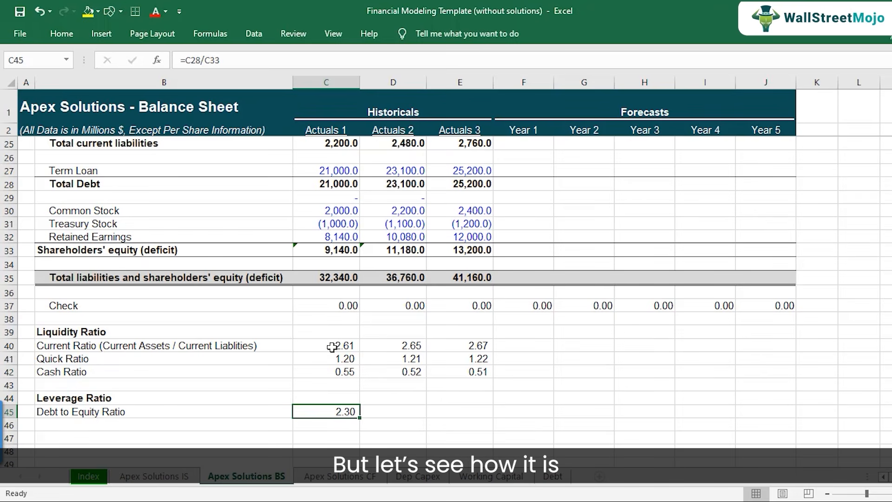
Copy the debt to equity formula from C45 to Actuals 2 in D45 and Actuals 3 in E45.
key(ctrl+c)
key(Right)
key(ctrl+v)
key(Right)
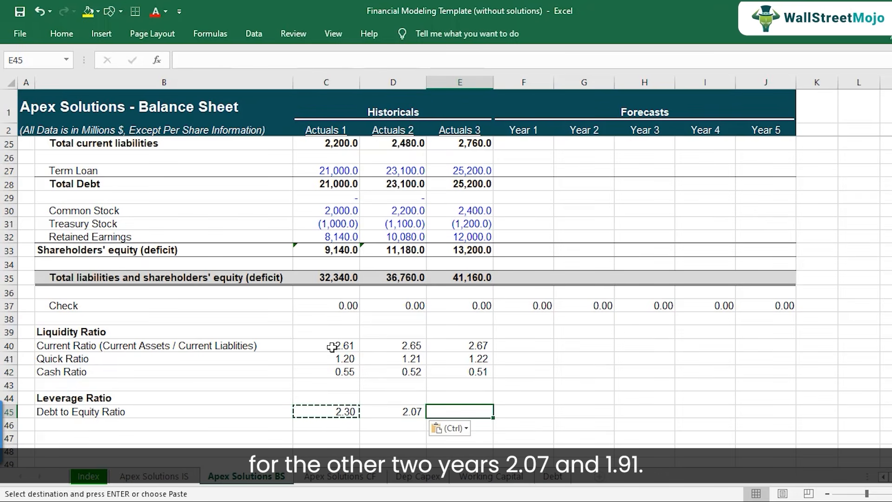
key(ctrl+v)
Check the cell references of the copied debt to equity formulas in D45 and E45 and review the ratio across the three historical years.
key(Left)
key(F2)
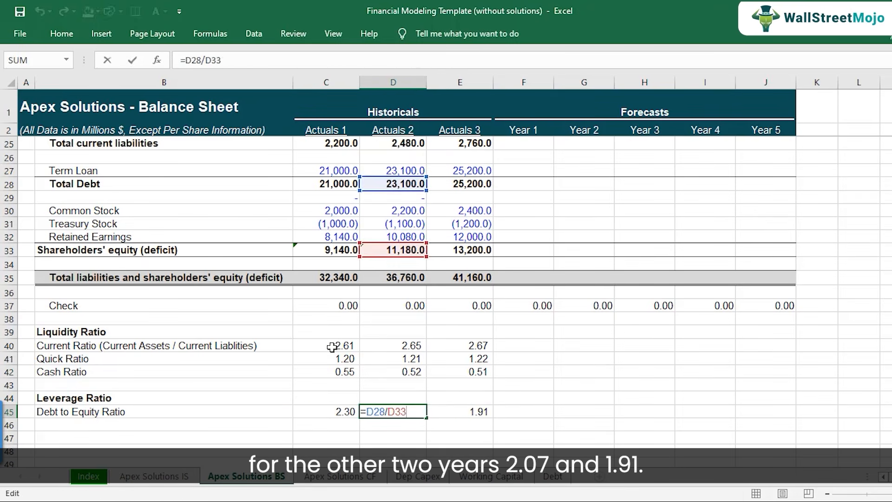
key(Escape)
key(Right)
key(F2)
key(Escape)
key(Left)
key(Left)
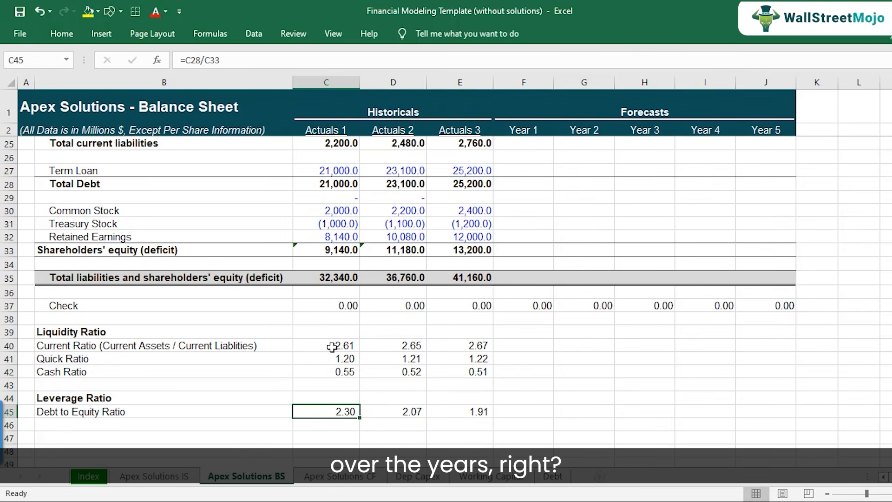
key(Right)
key(Right)
key(Left)
key(Left)
key(Left)
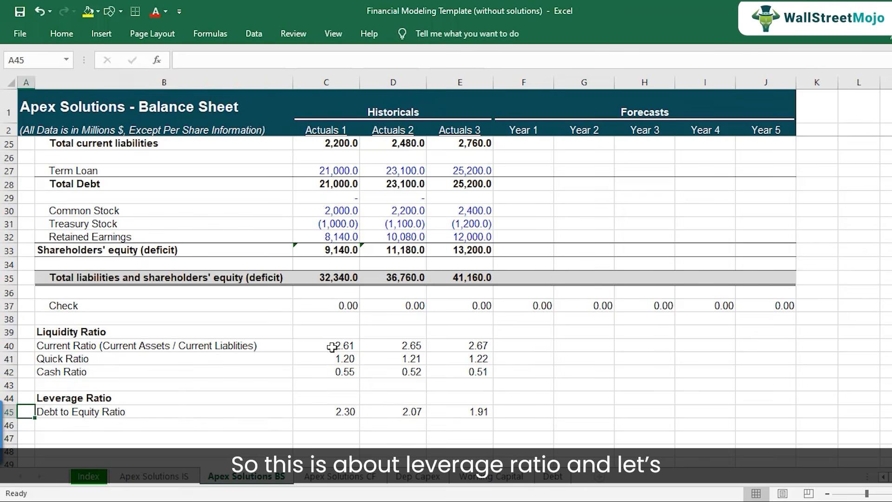
Add the bold heading "ROE" in B47 below the leverage ratio section.
key(Down)
key(Down)
scroll(331, 347, down, 1)
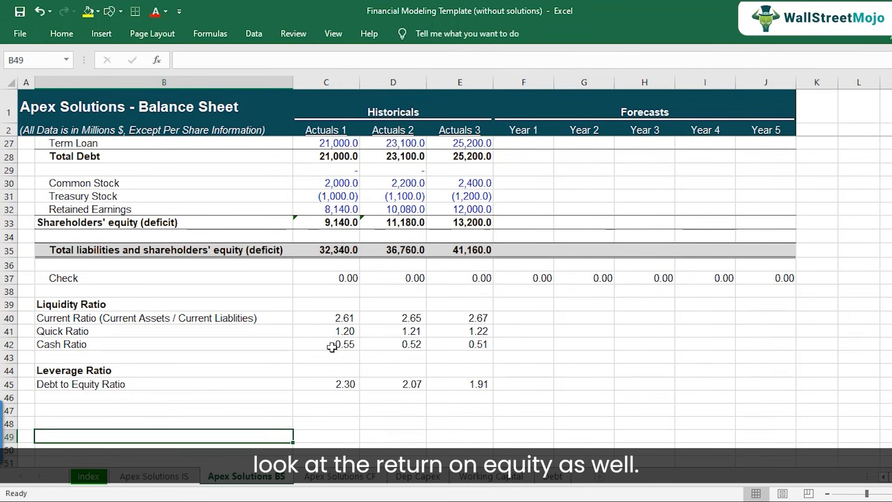
text(R)
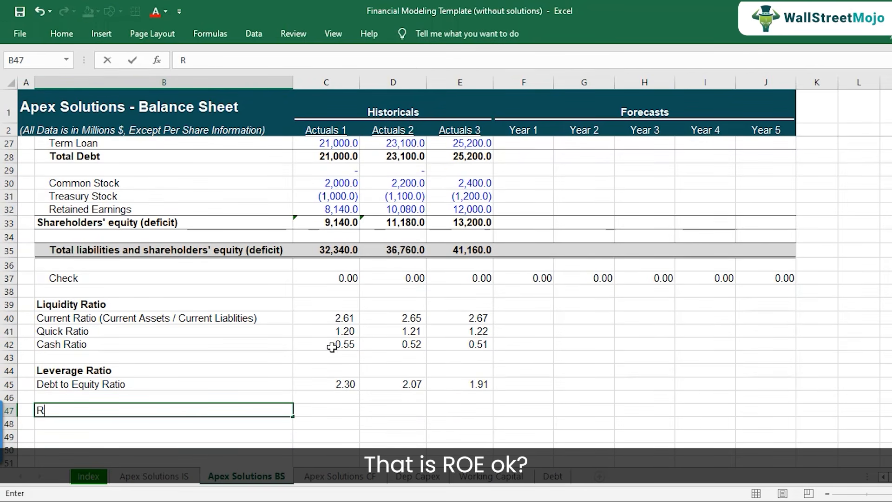
text(OE)
key(ctrl+Return)
key(ctrl+b)
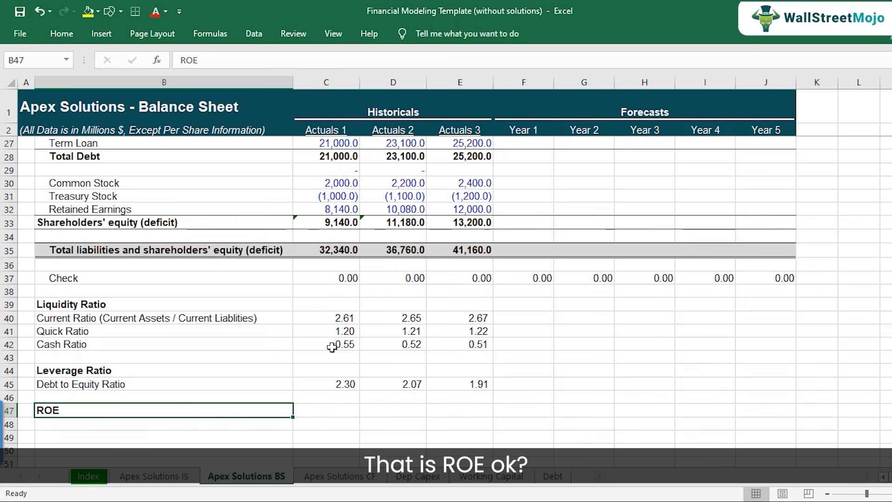
Look up the Actuals 1 net income in C30 of the Apex Solutions IS sheet as the numerator for ROE.
key(Right)
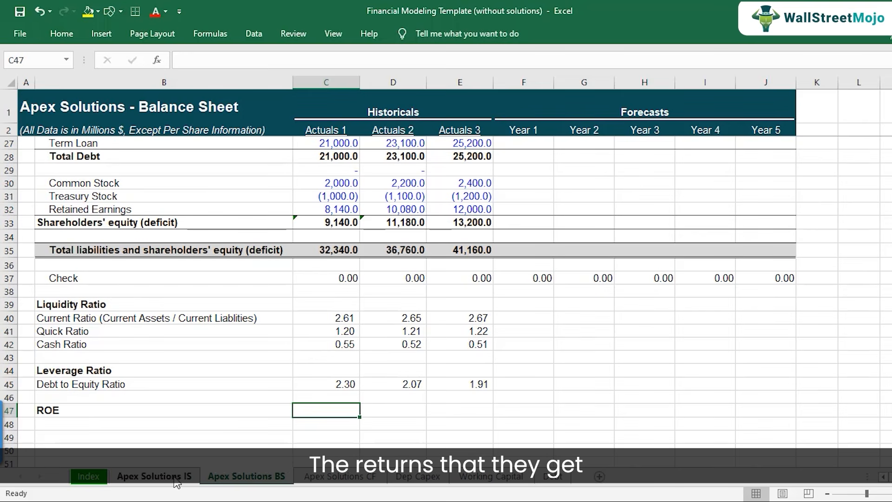
click(154, 476)
scroll(293, 272, up, 4)
scroll(293, 272, up, 9)
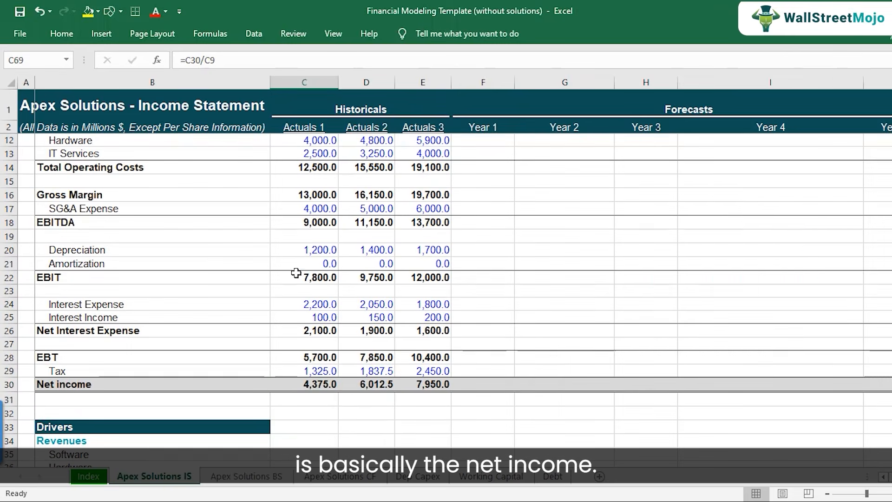
click(324, 384)
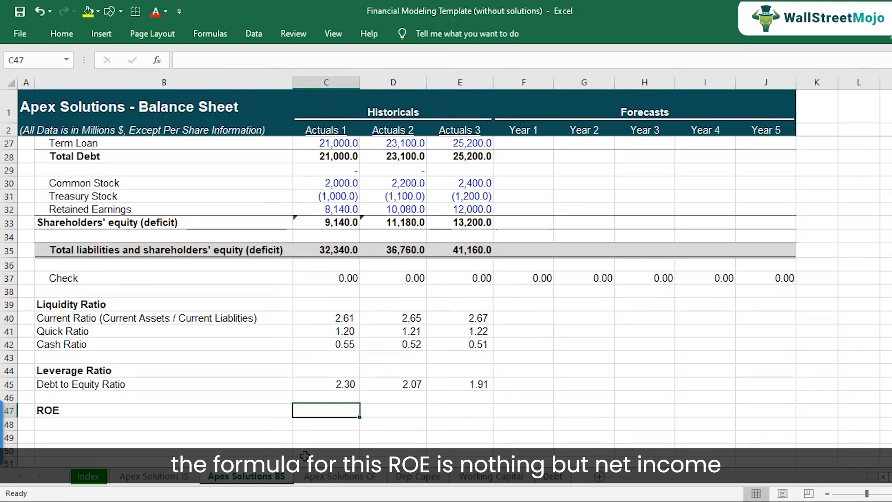
scroll(112, 374, down, 1)
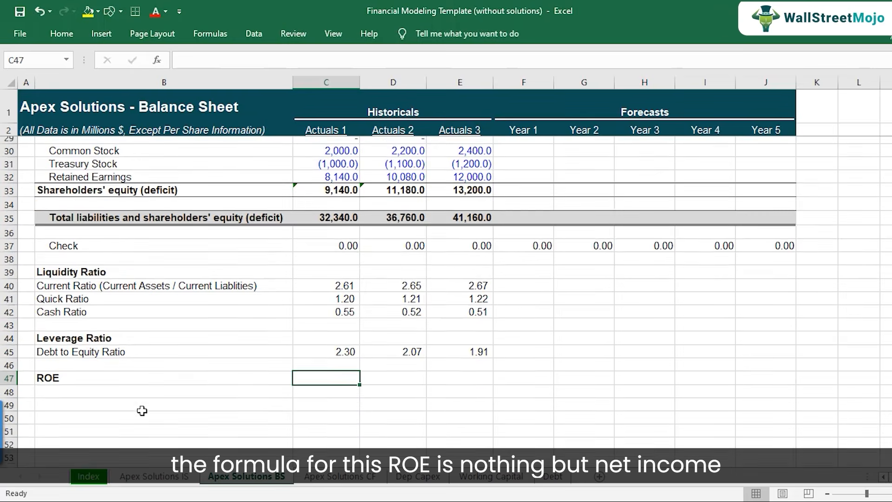
Extend the ROE heading in B47 of the balance sheet to read "ROE (Net Income / Shareholders Equity)".
double_click(111, 374)
text((N)
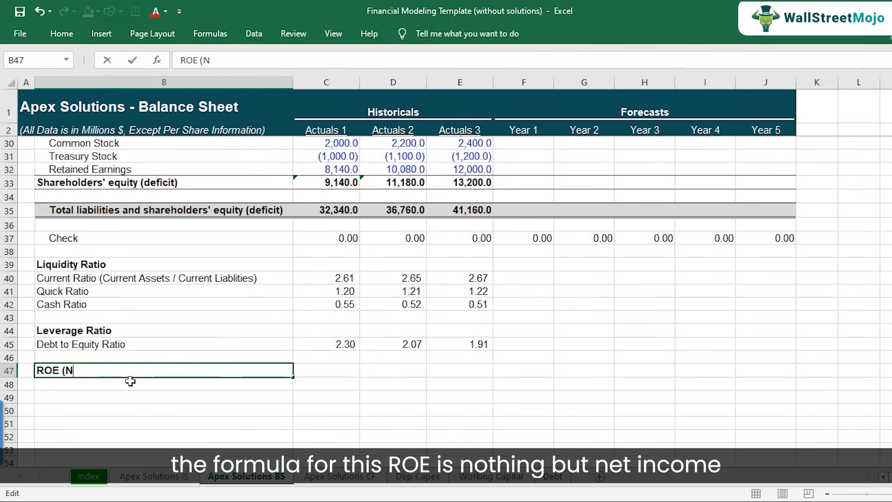
text(et Income / S)
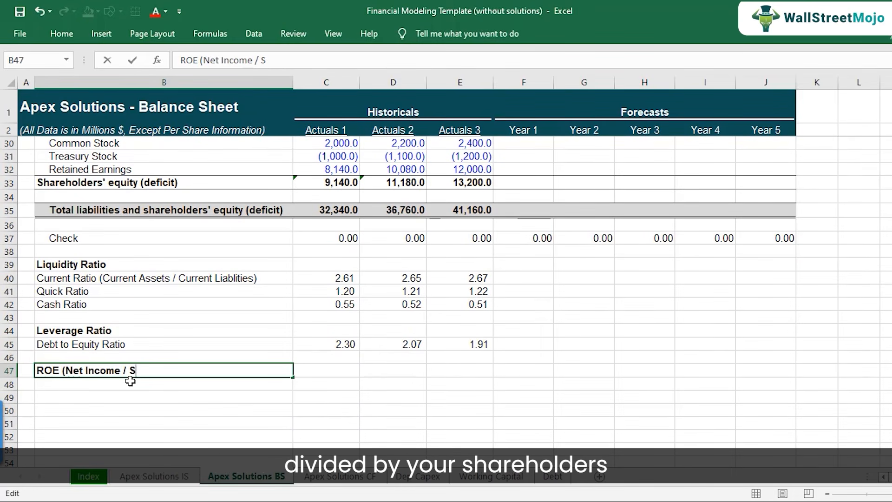
text(hareholdrers)
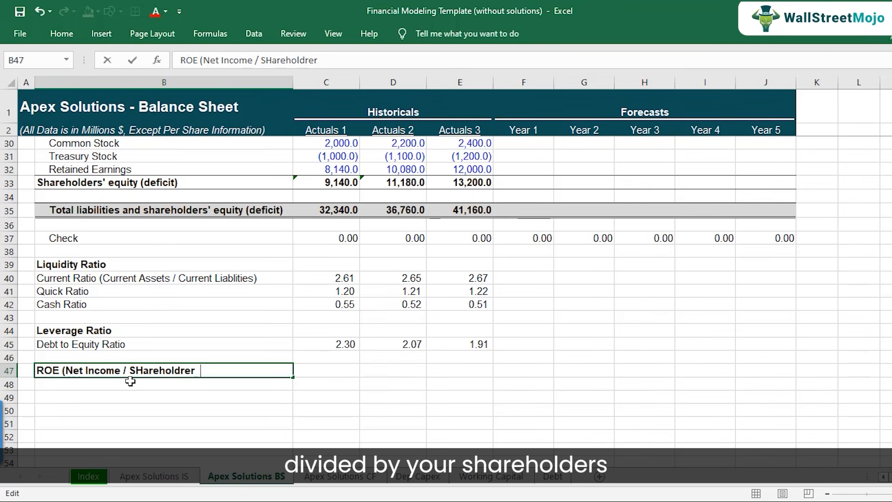
key(BackSpace)
key(BackSpace)
text(rs Equ)
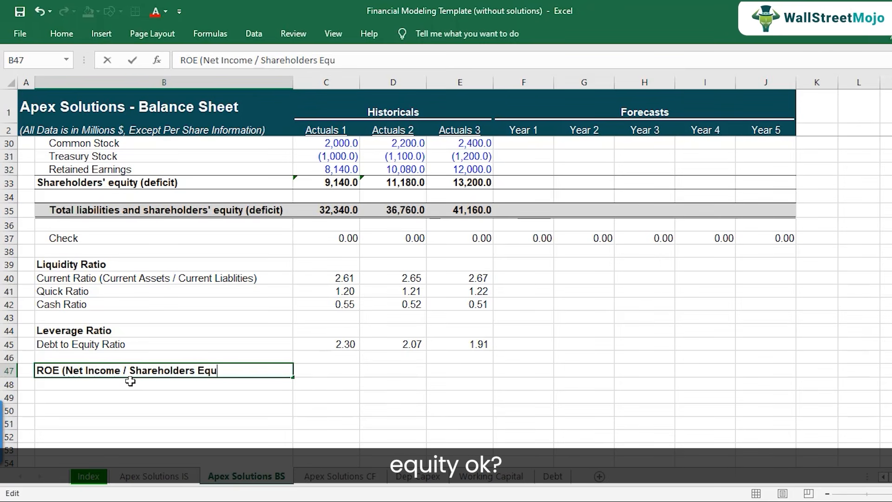
text(ity))
key(Tab)
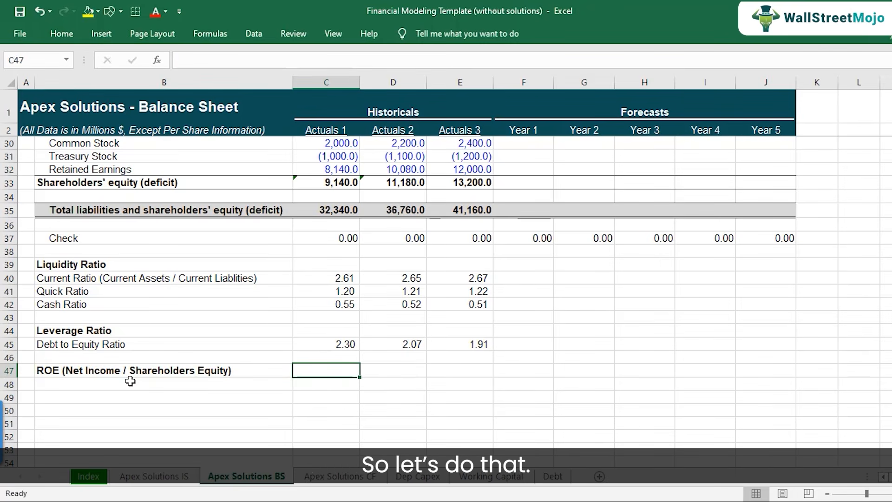
Calculate Actuals 1 ROE in C47 with the formula ='Apex Solutions IS'!C30/'Apex Solutions BS'!C33.
text(='Apex Solutions IS'!)
click(155, 475)
click(315, 381)
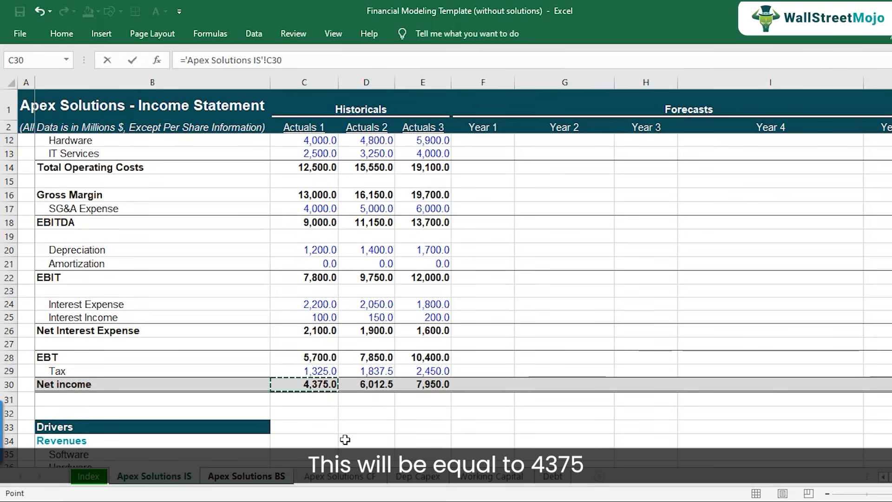
text(/)
click(263, 479)
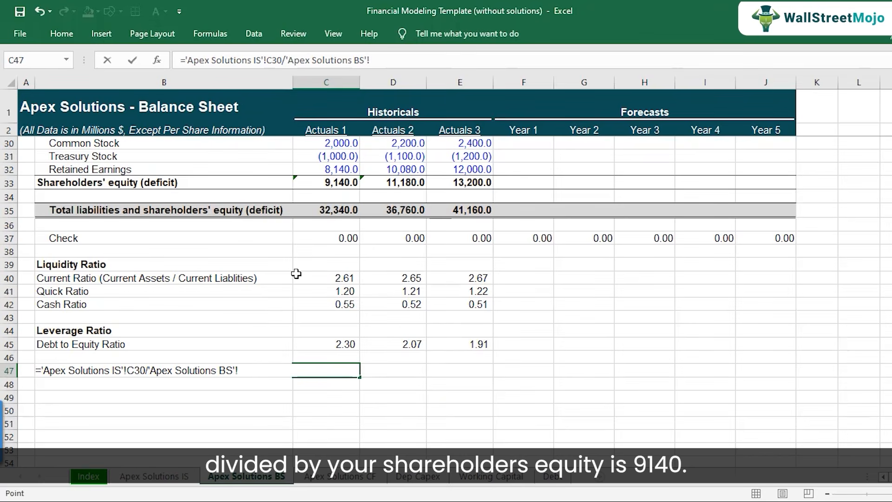
click(329, 186)
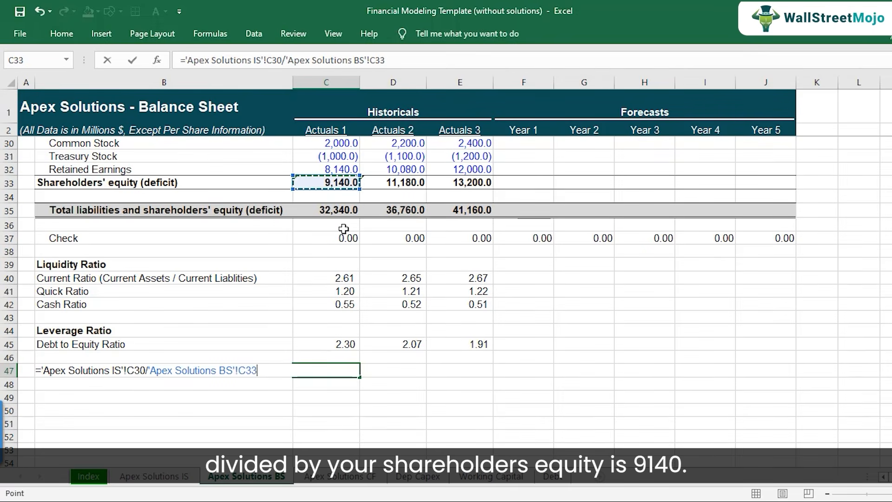
key(Return)
Format the Actuals 1 ROE in C47 as a percentage with one decimal place.
key(Up)
key(Up)
key(Up)
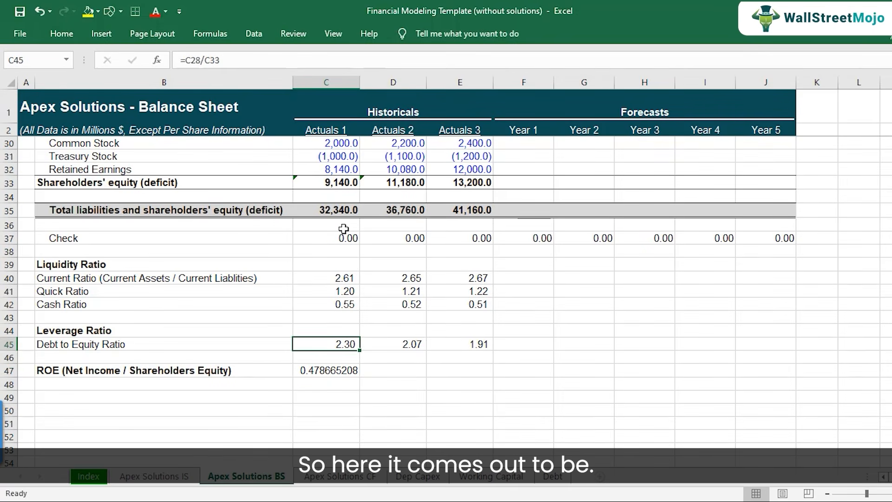
click(317, 370)
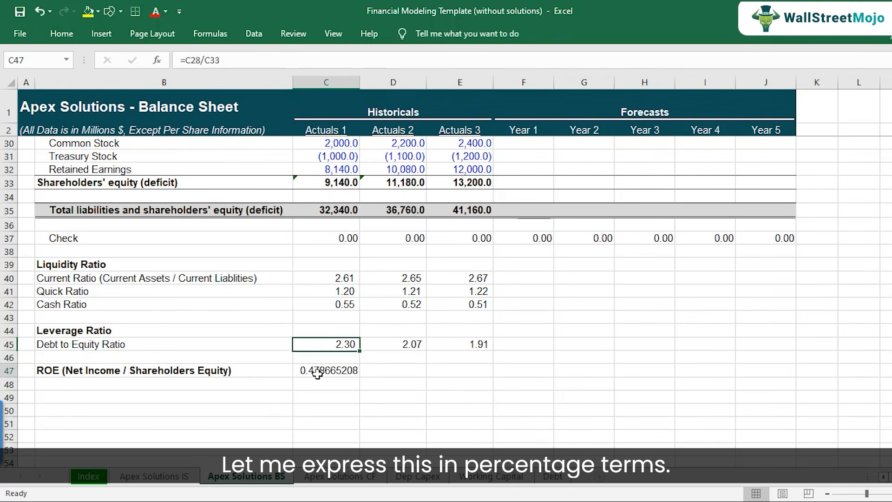
click(51, 37)
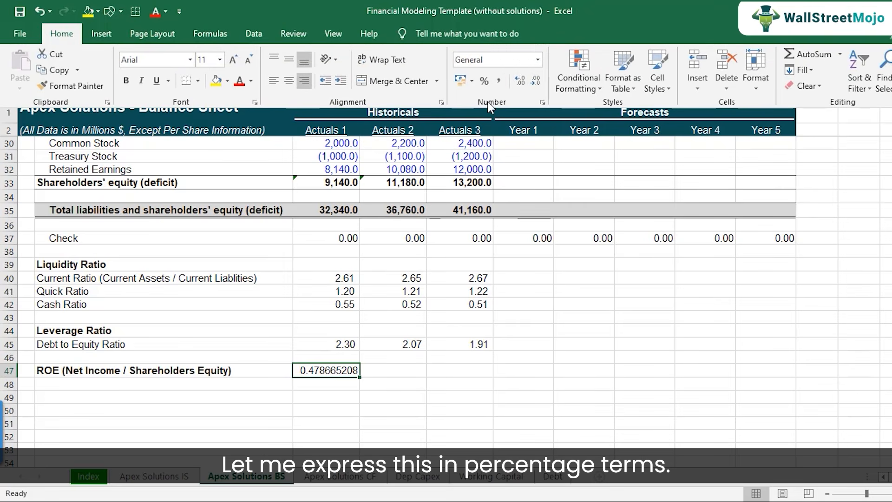
click(484, 81)
click(519, 81)
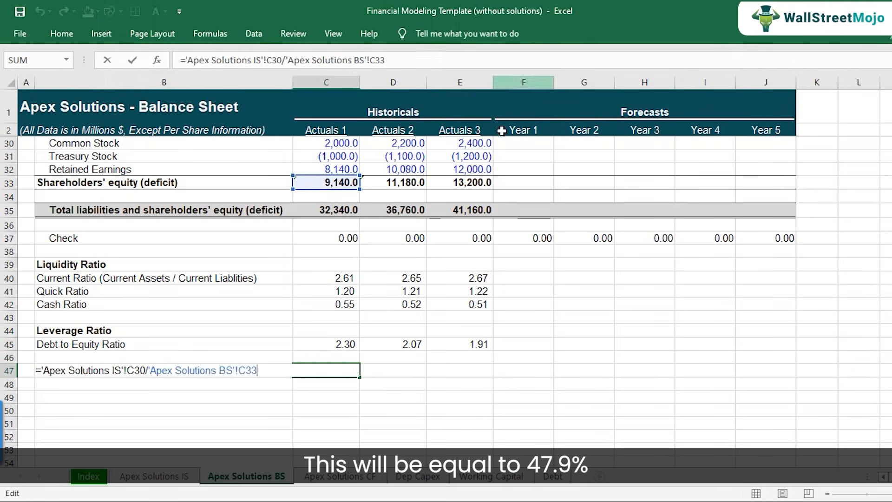
Copy the ROE formula from C47 to Actuals 2 in D47 and Actuals 3 in E47.
key(ctrl+c)
key(Right)
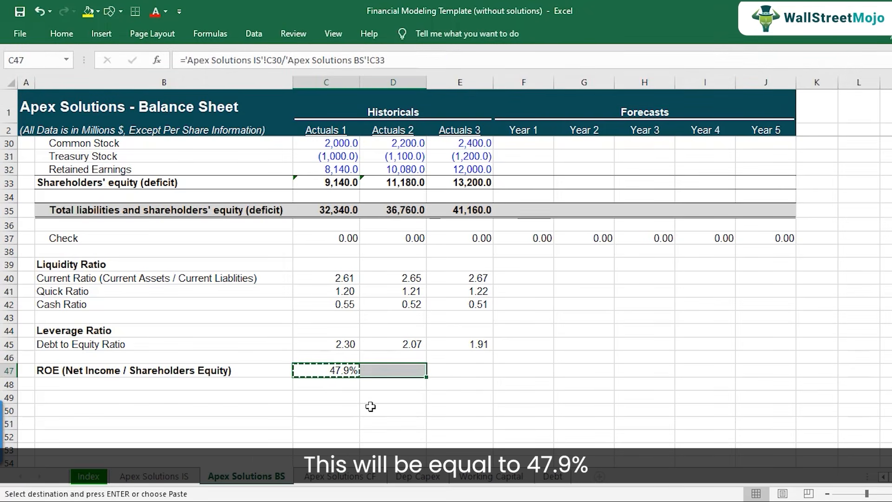
key(ctrl+v)
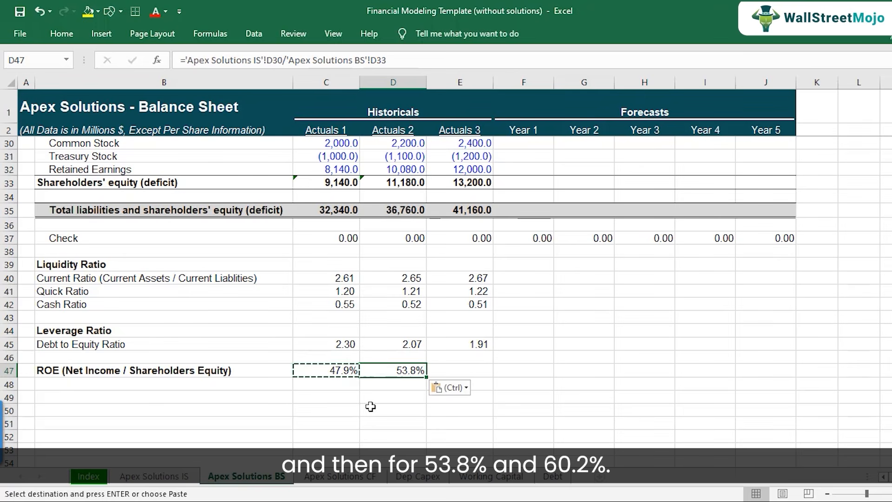
key(Right)
key(ctrl+v)
Check the cell references of the copied ROE formula in E47 and review ROE across the three historical years.
key(Down)
key(Up)
key(F2)
key(Escape)
key(Left)
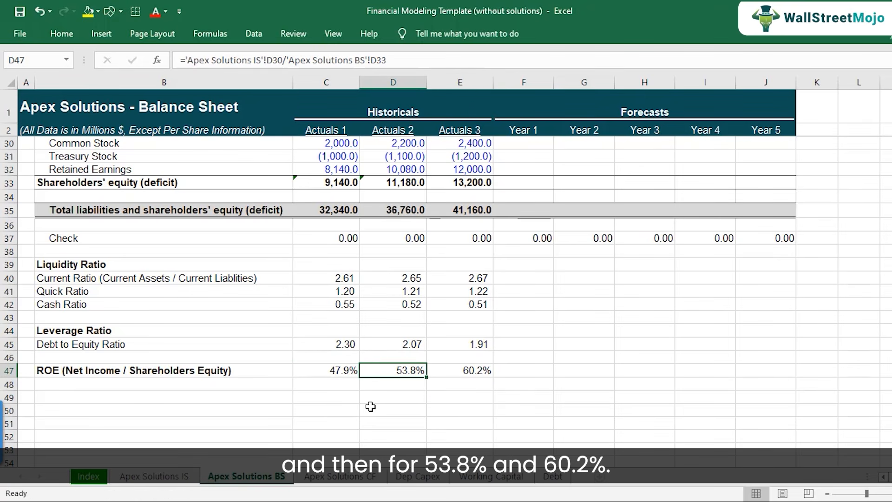
key(Left)
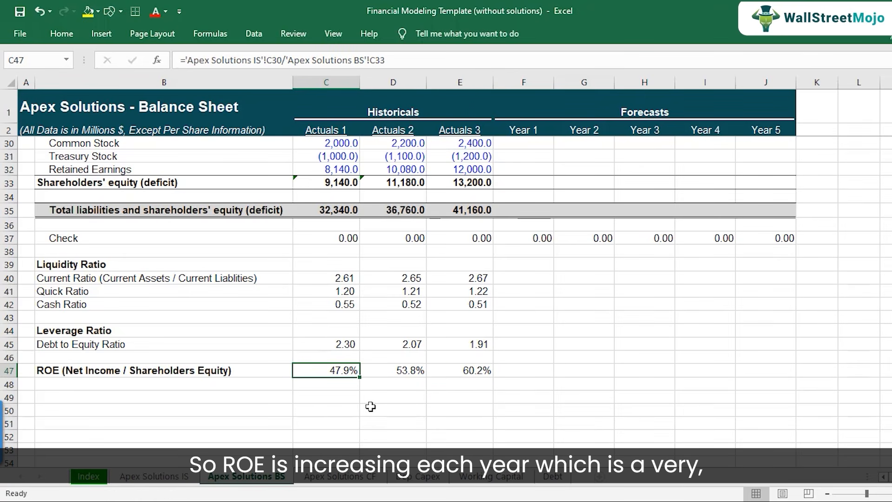
key(Right)
key(Right)
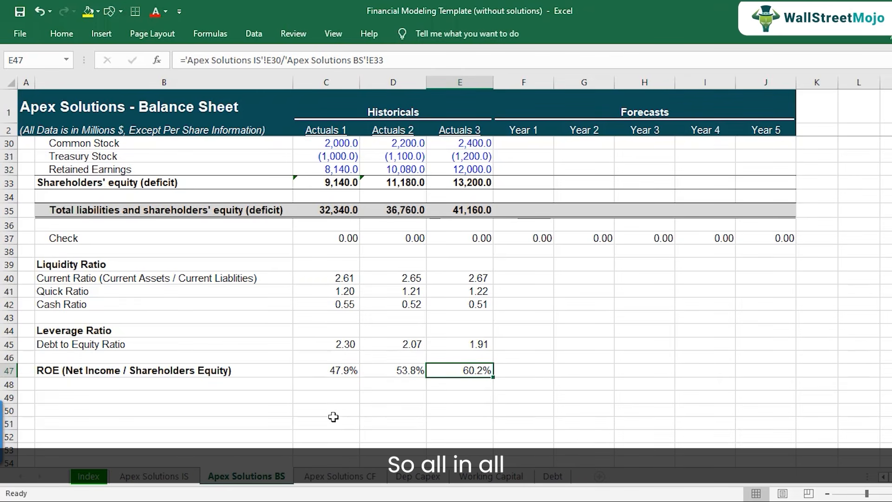
scroll(371, 407, up, 1)
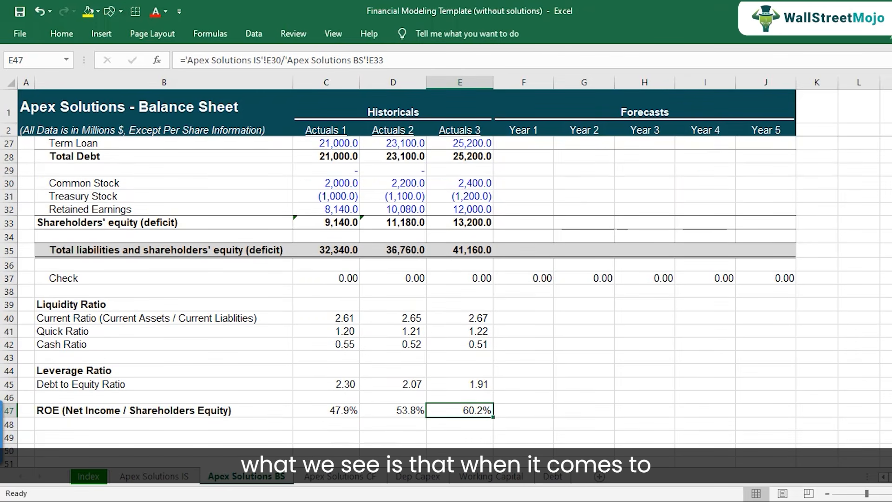
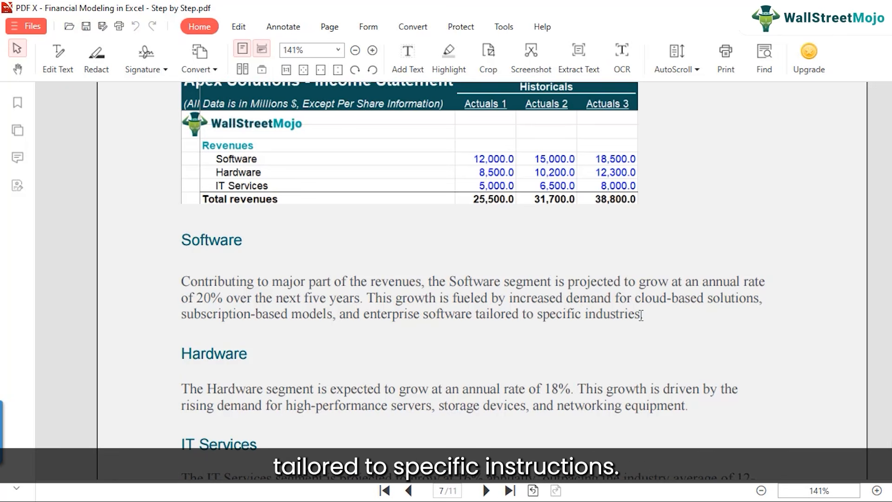
Highlight the Software segment's 20% annual growth rate in yellow in the case study text.
drag(197, 299, 222, 300)
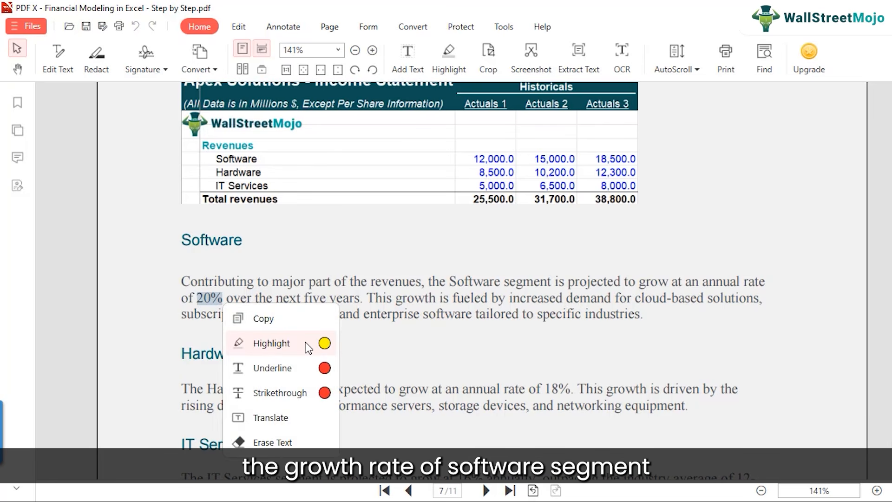
click(324, 342)
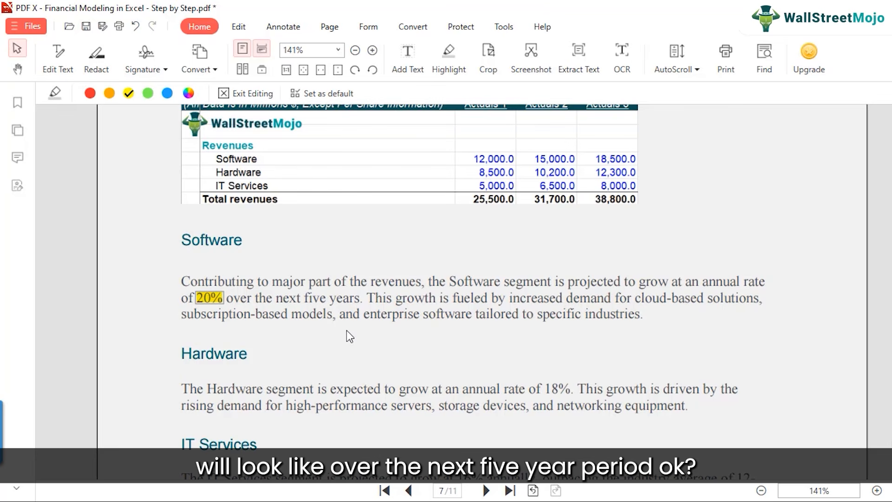
click(225, 327)
Highlight the Hardware segment's 18% annual growth rate in yellow.
scroll(225, 328, down, 2)
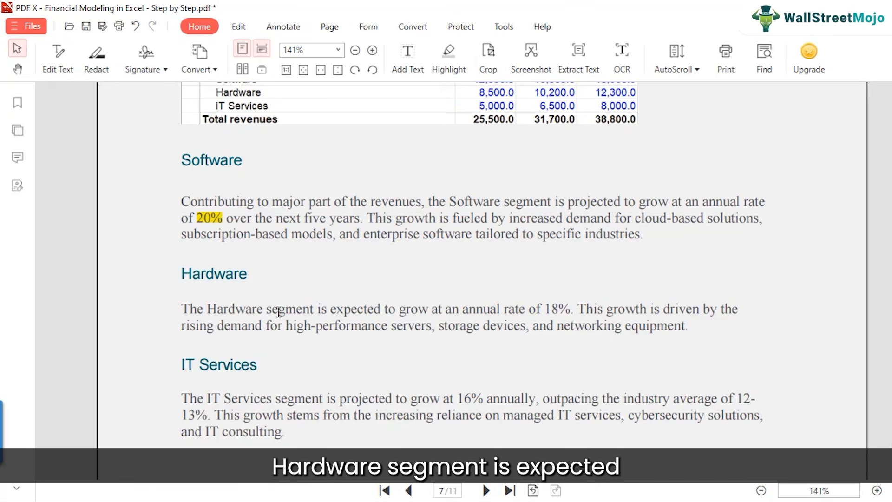
drag(545, 309, 571, 311)
click(632, 356)
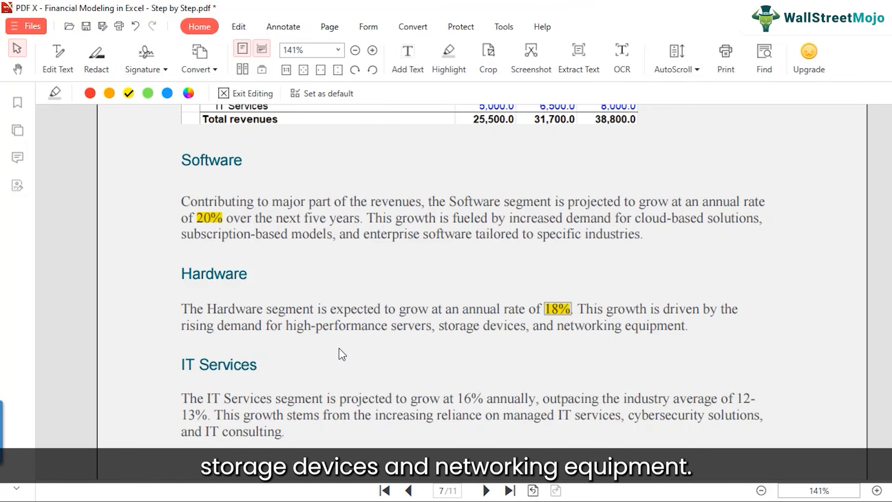
Highlight "16% annually" in yellow in the IT Services paragraph.
scroll(215, 374, down, 1)
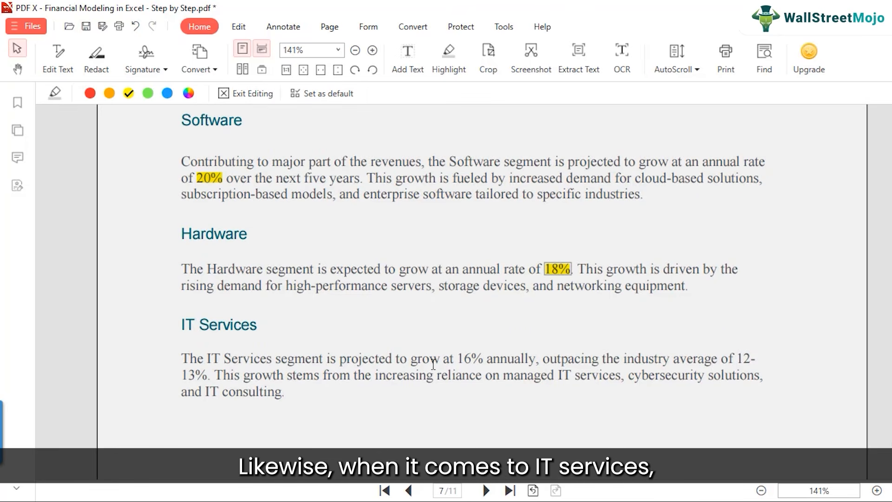
drag(458, 358, 537, 361)
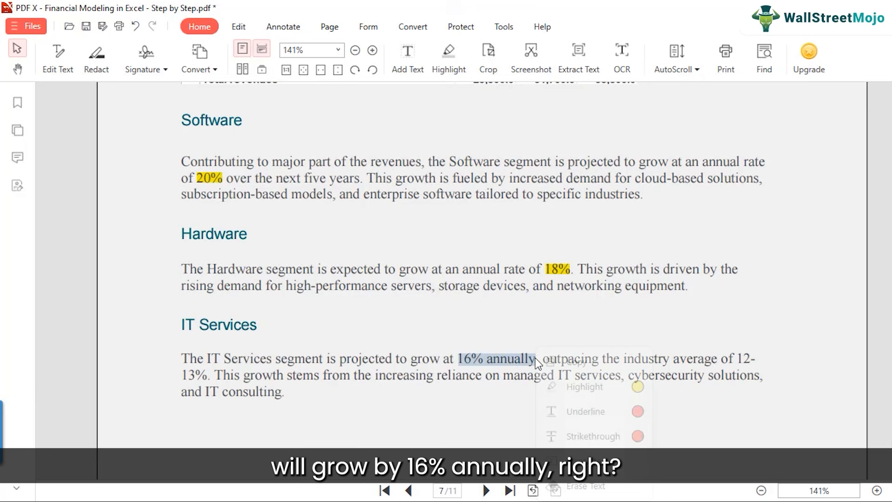
click(580, 386)
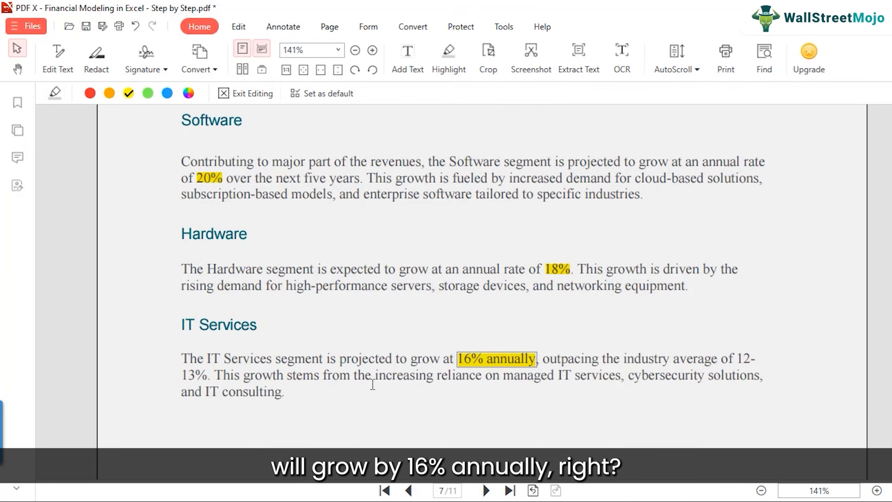
Review the Product Segment section and its growth rates for Software, Hardware and IT Services.
scroll(370, 390, down, 1)
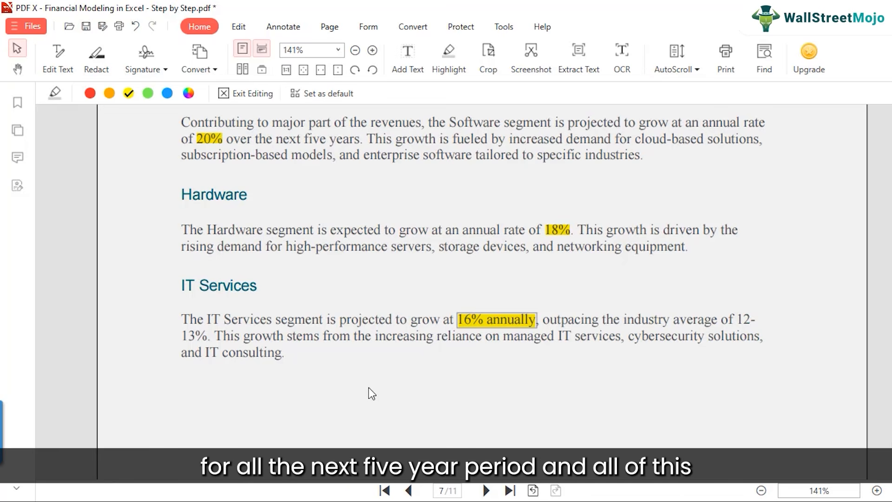
scroll(369, 388, up, 8)
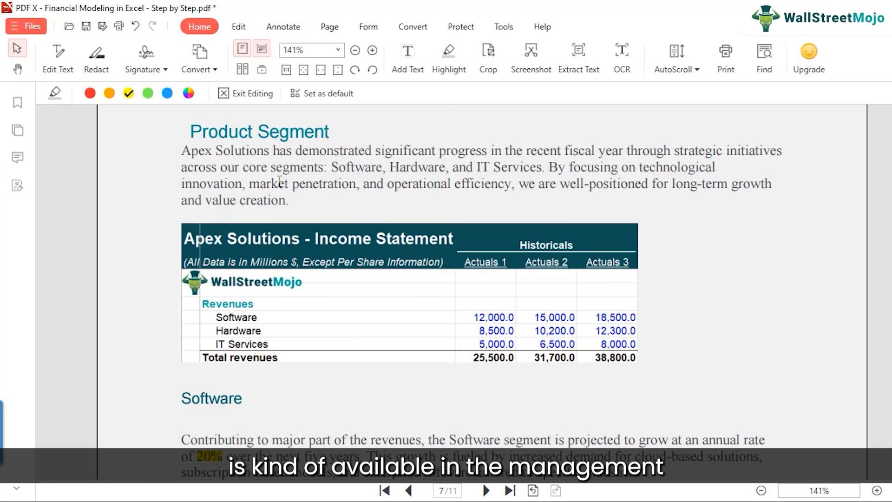
scroll(408, 283, down, 5)
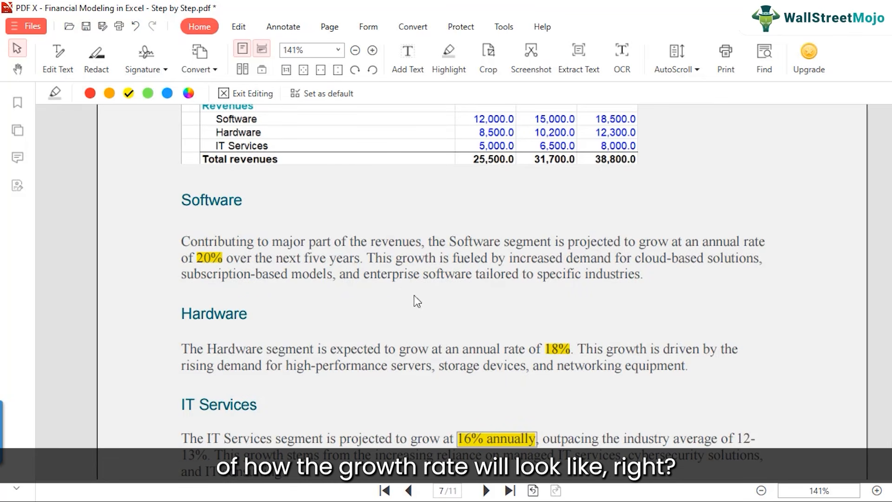
Switch to the Financial Modeling Template workbook in Excel and examine the historical segment revenues in C6:E8.
click(451, 501)
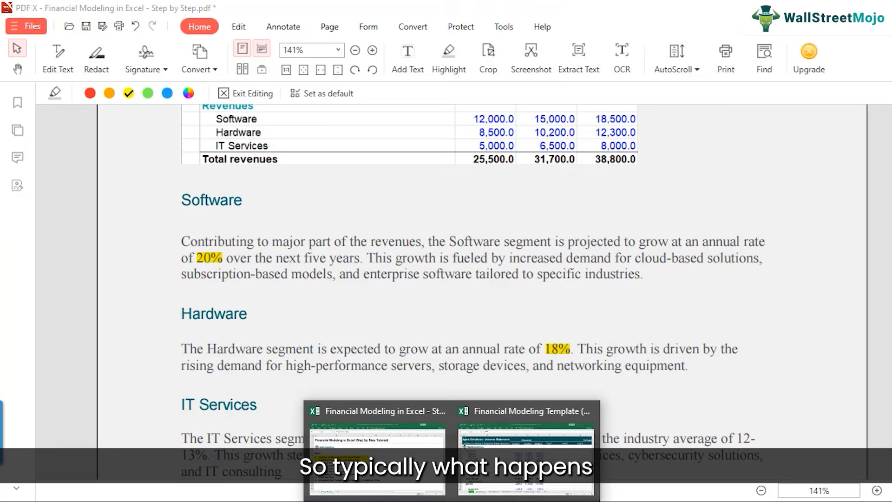
click(496, 483)
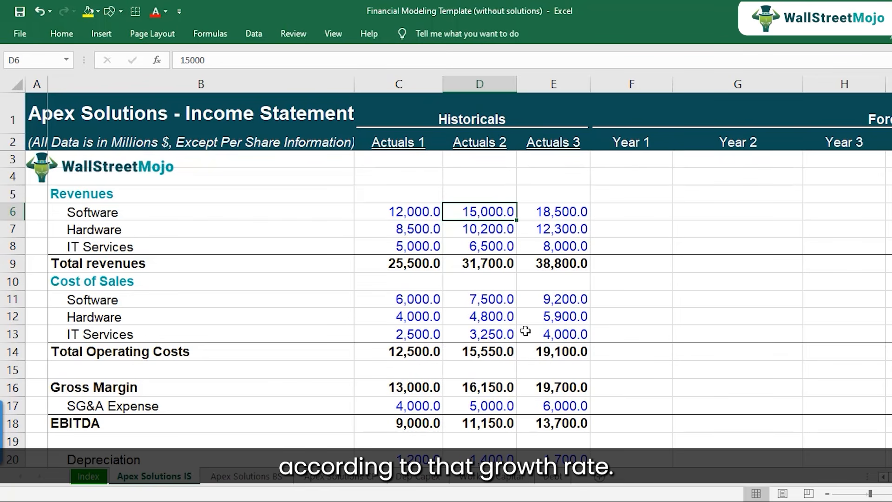
click(113, 214)
drag(373, 206, 576, 248)
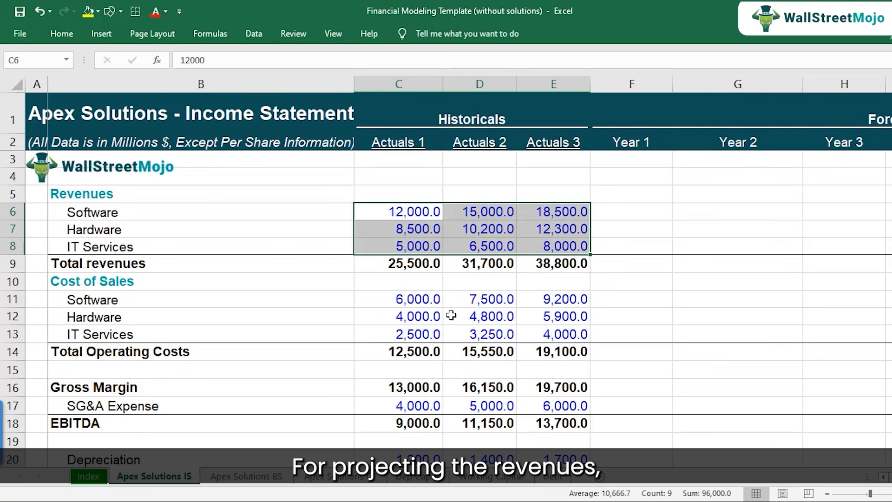
Calculate the Actuals 2 Software revenue growth in D35 of the Drivers section with the formula =D6/C6-1.
scroll(423, 357, down, 8)
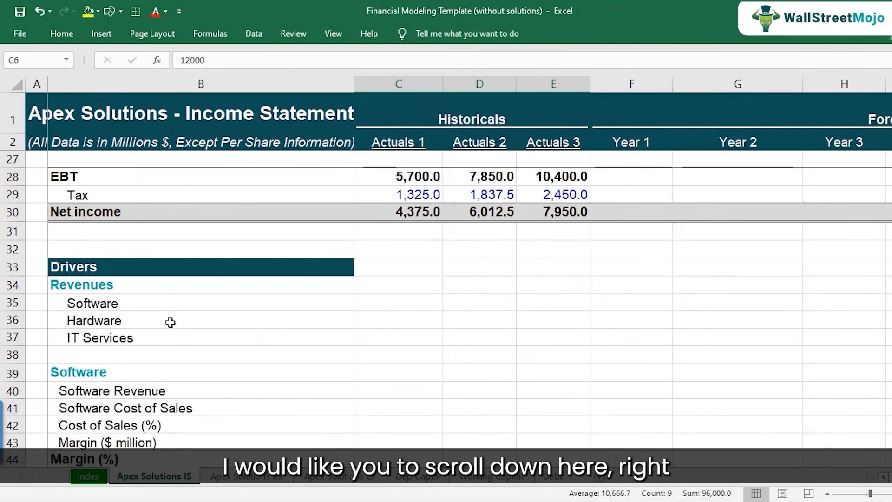
click(144, 305)
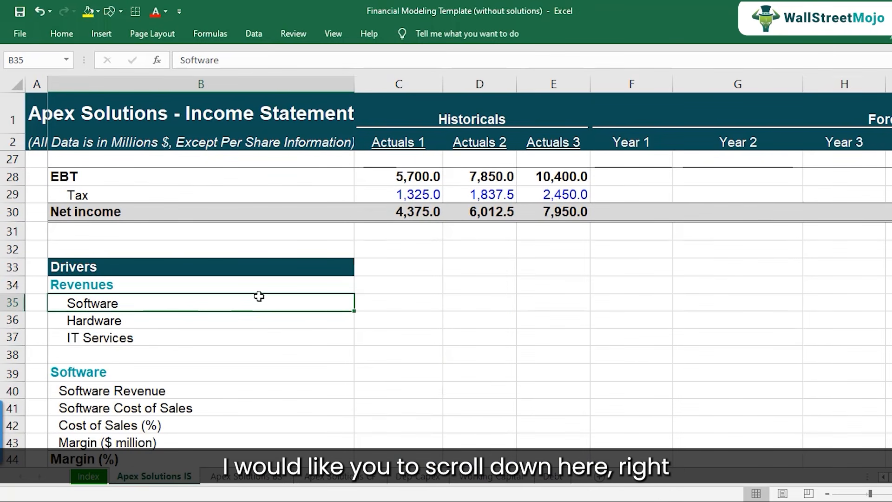
click(421, 304)
click(474, 299)
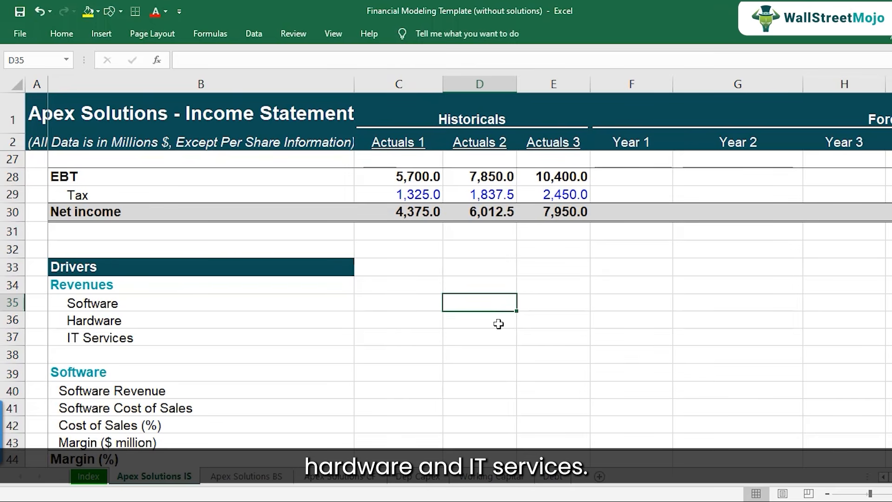
text(=)
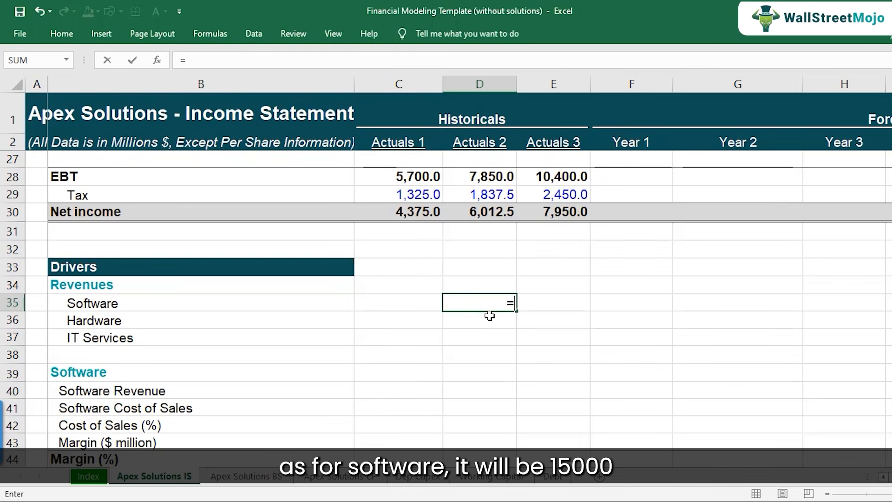
scroll(510, 302, up, 8)
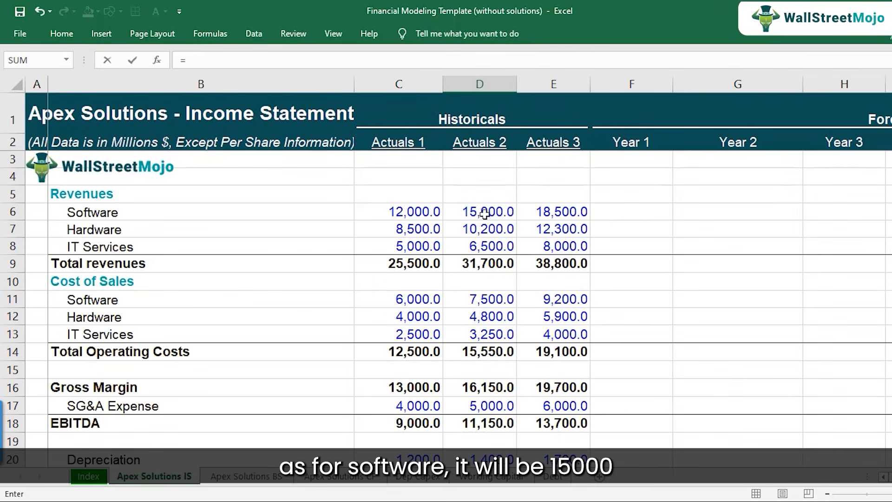
click(484, 213)
text(/)
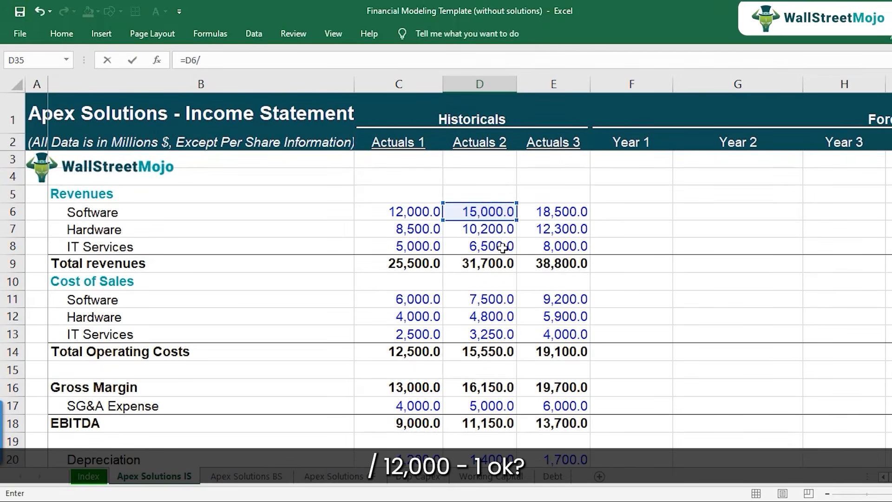
click(400, 212)
text(-1)
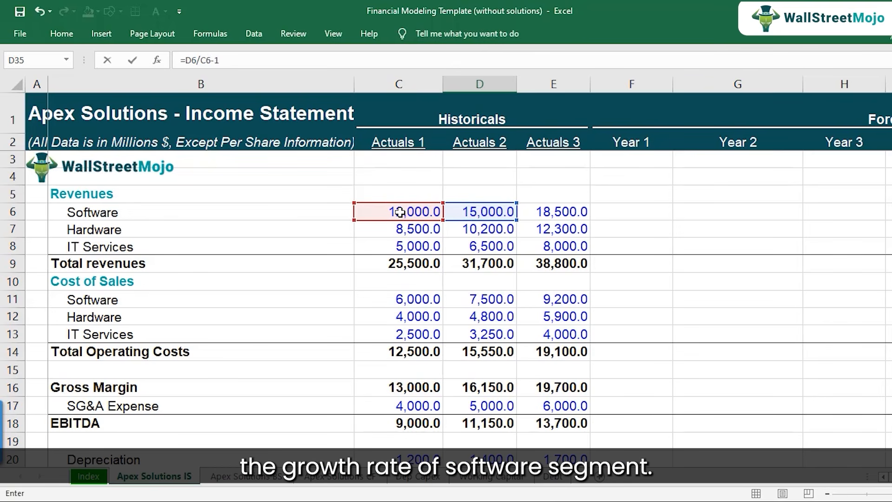
key(ctrl+Return)
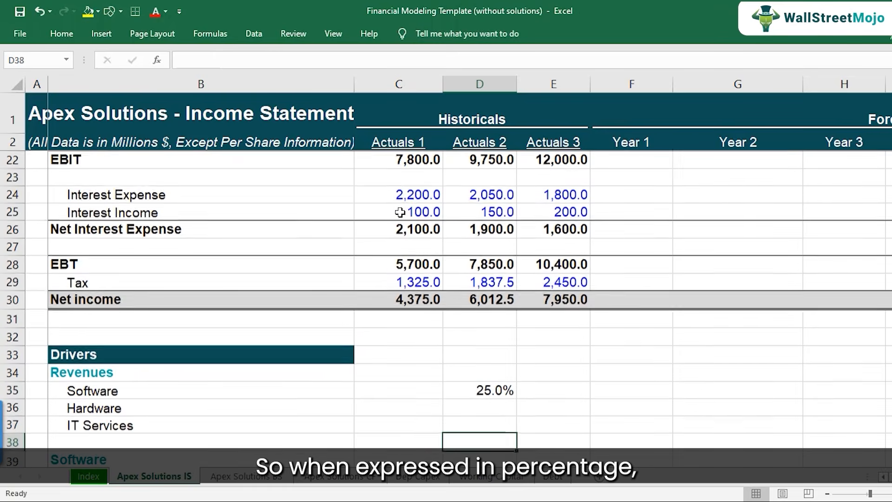
Check the Software growth formula in D35 and copy it to Actuals 3 in E35.
key(F2)
key(Escape)
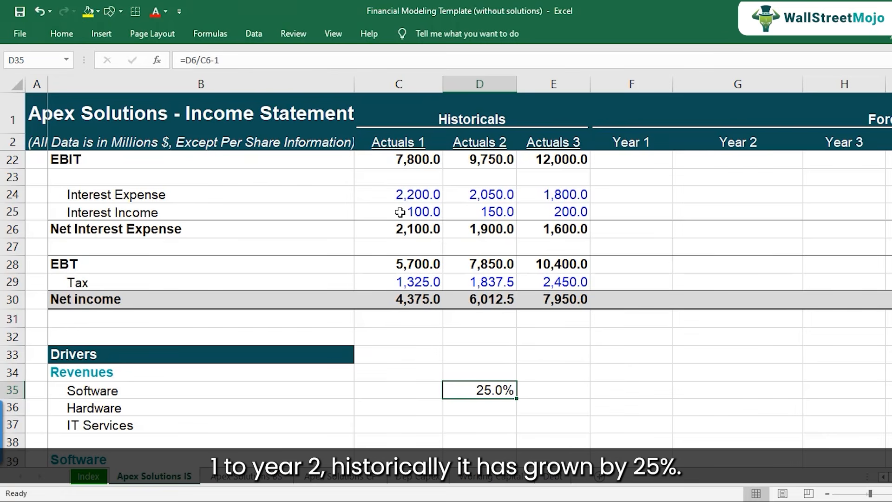
double_click(487, 389)
key(Escape)
key(ctrl+c)
key(Right)
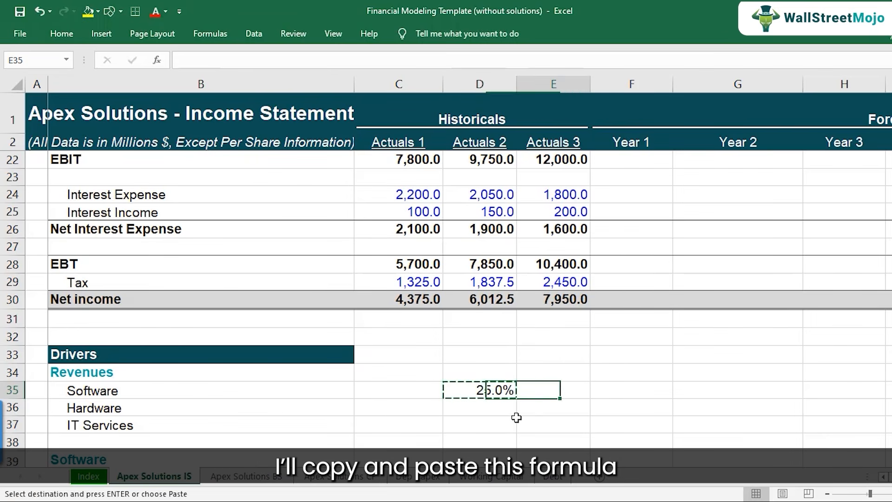
key(ctrl+v)
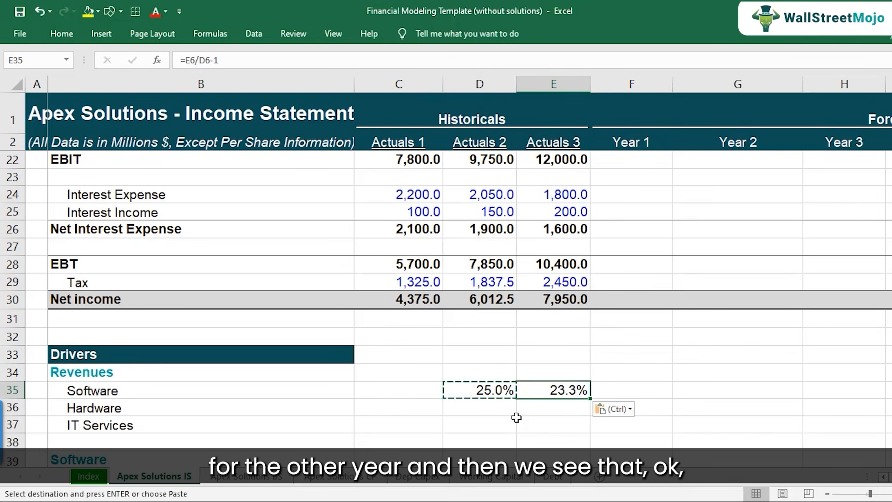
key(Escape)
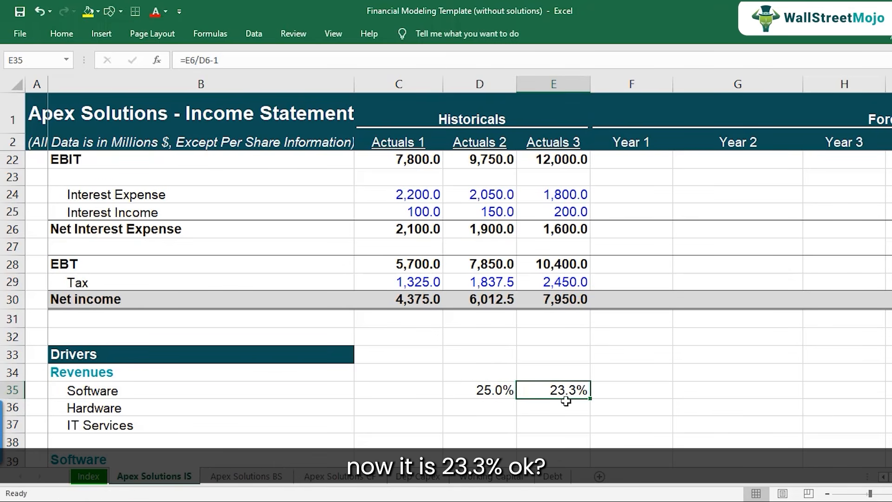
Switch to the case study PDF and back to Excel to compare the projected Software growth with the historical rates in D35:E35.
scroll(497, 449, down, 1)
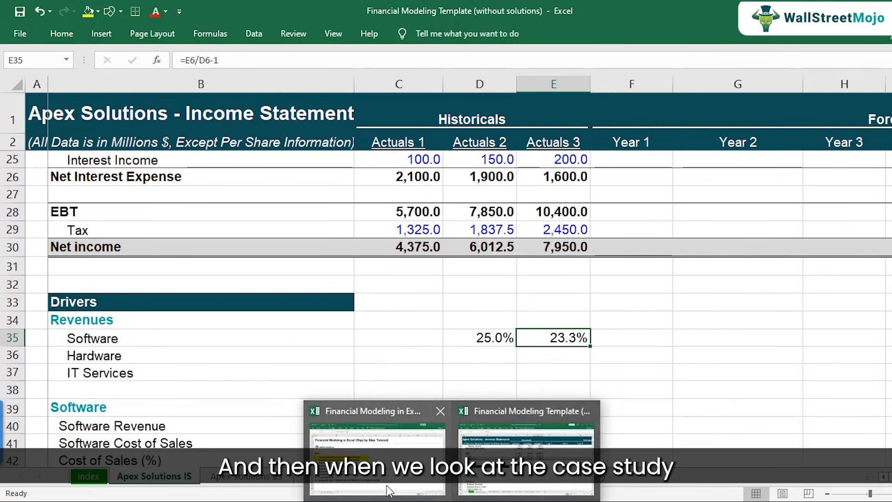
click(353, 488)
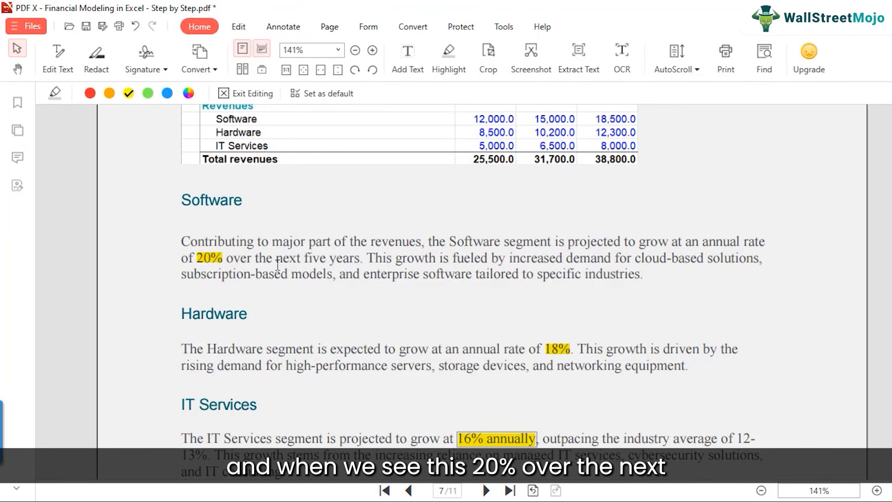
mouse_move(510, 490)
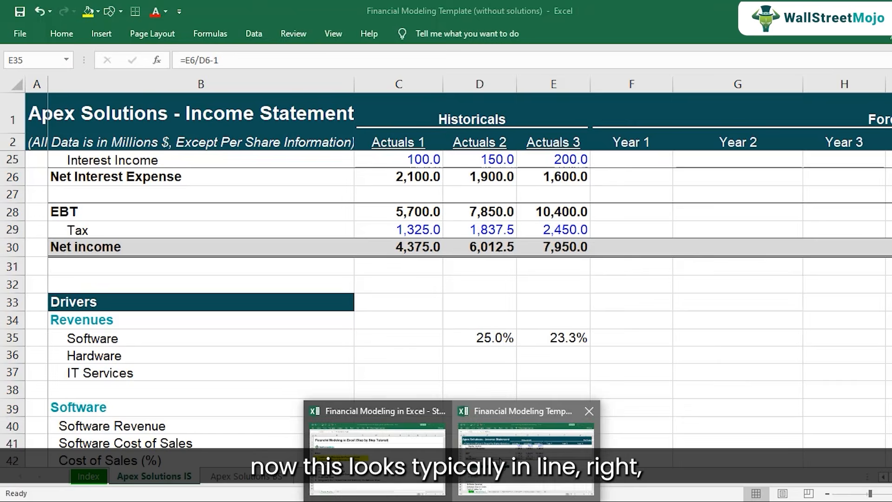
click(525, 459)
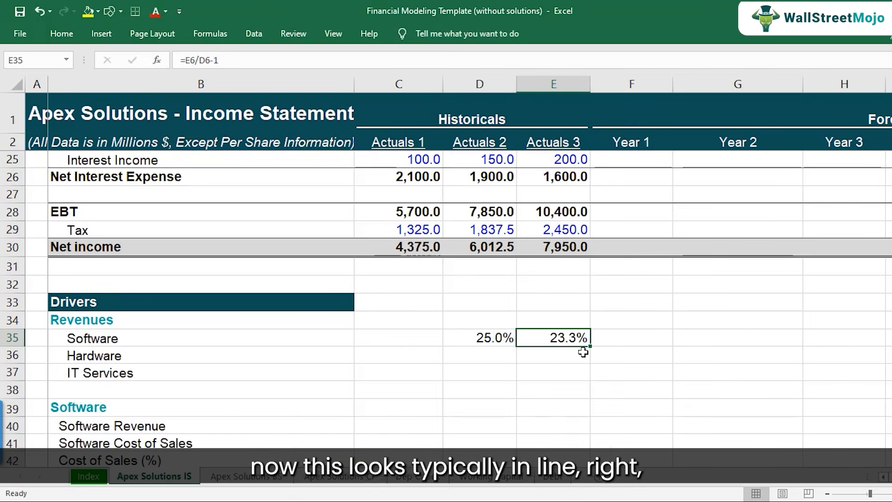
click(488, 337)
click(541, 337)
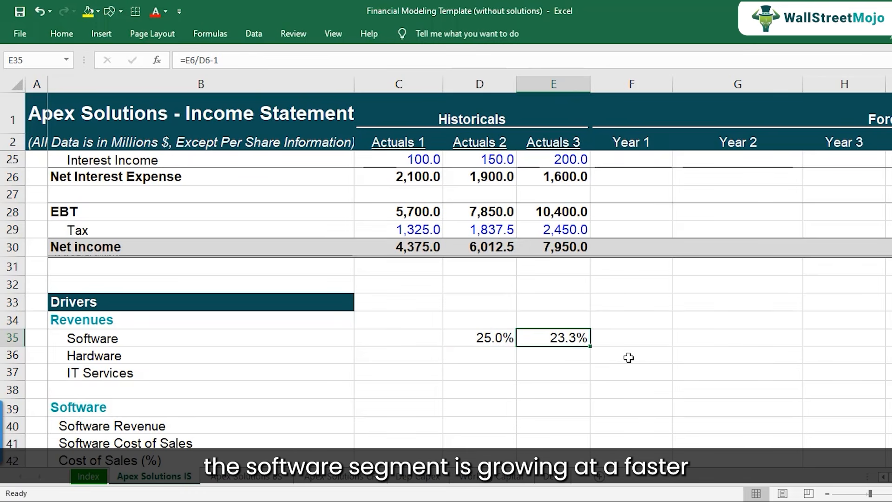
Enter 20% Software growth for Year 1 through Year 5 in F35:J35 and narrow column I.
key(Right)
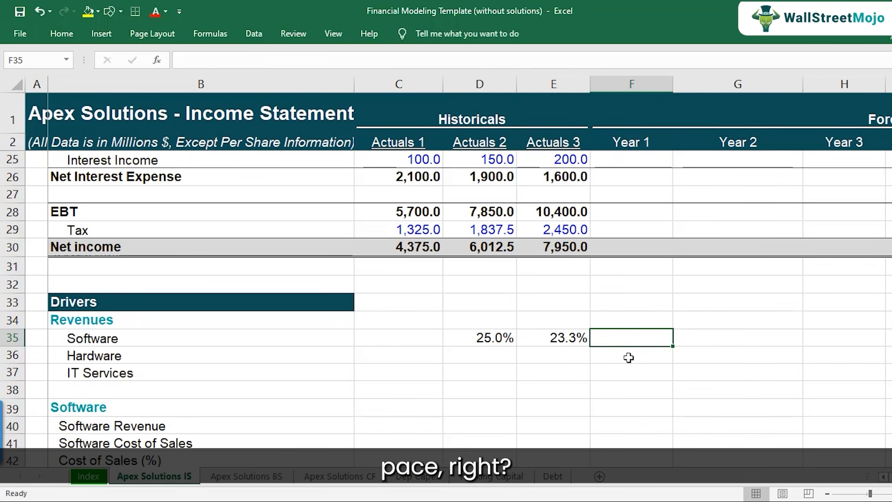
text(20)
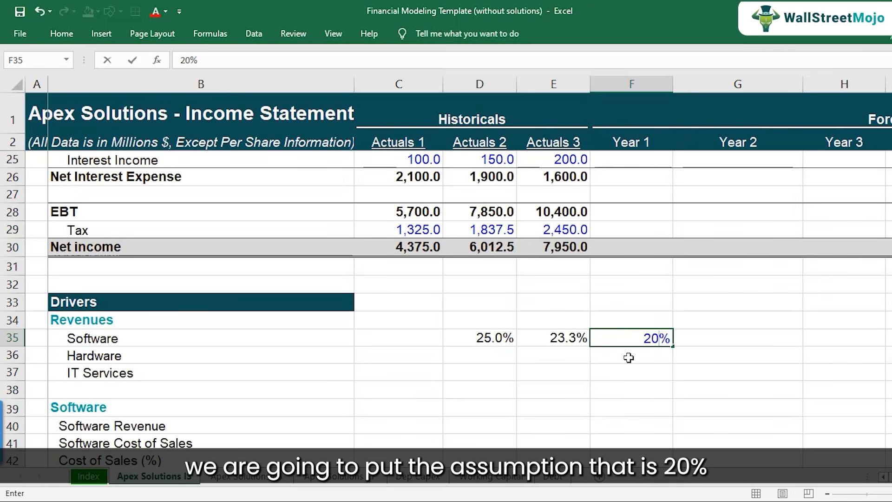
key(ctrl+Return)
key(ctrl+c)
key(shift+Right)
key(shift+Right)
key(shift+Right)
key(shift+Right)
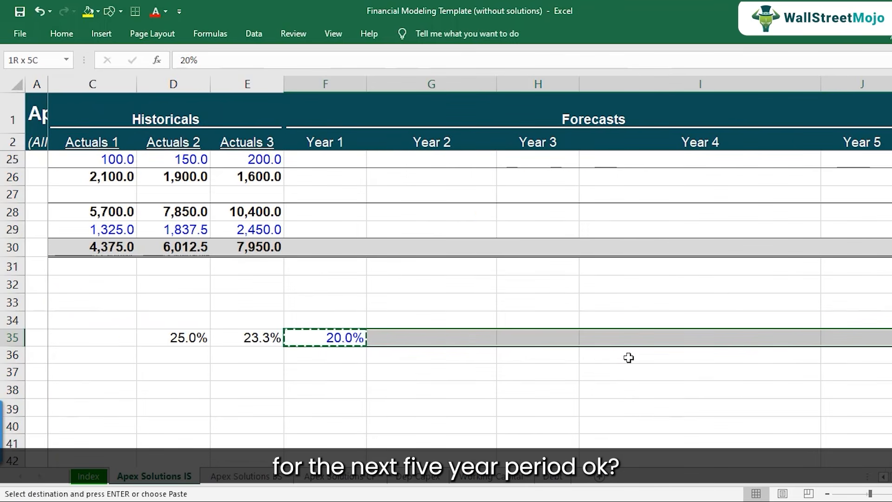
key(ctrl+v)
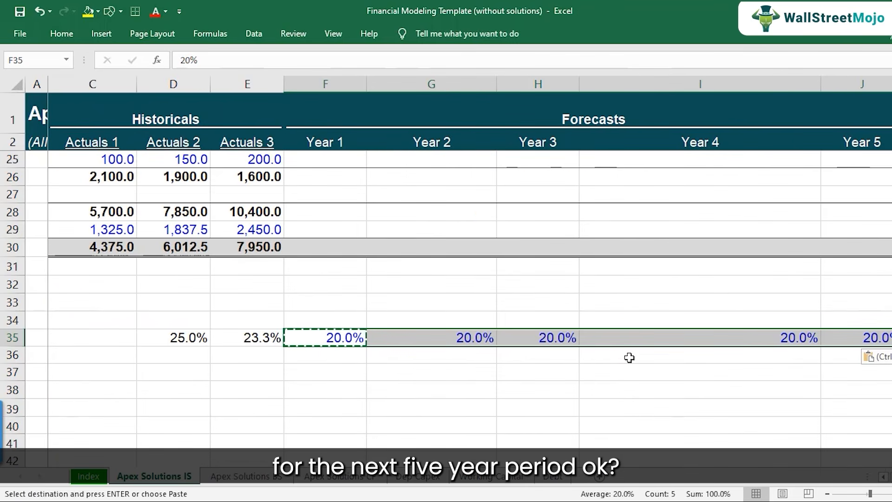
drag(820, 85, 670, 86)
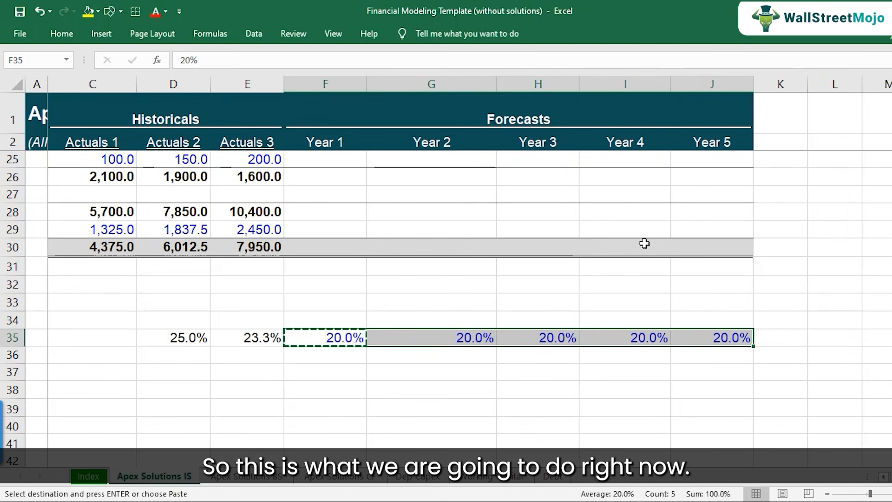
Paste only the column width of F35 onto G35 so the Year 2 column matches Year 1.
click(338, 337)
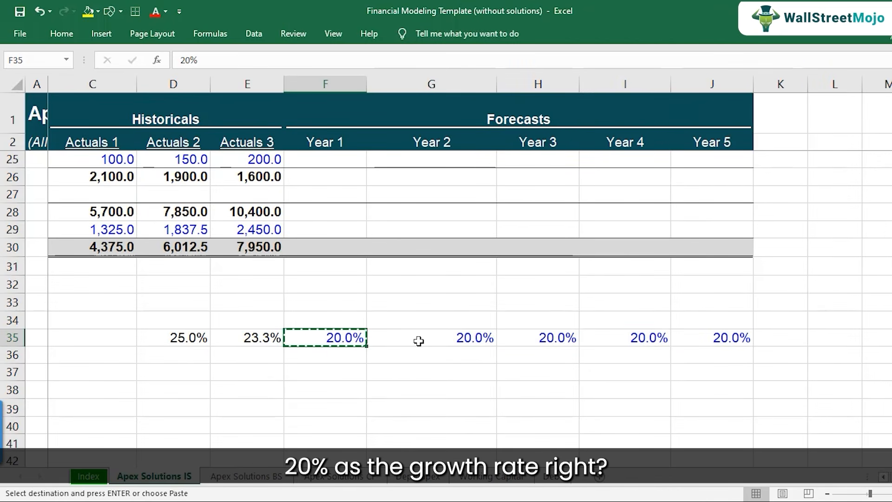
click(419, 341)
key(ctrl+alt+v)
key(w)
key(Return)
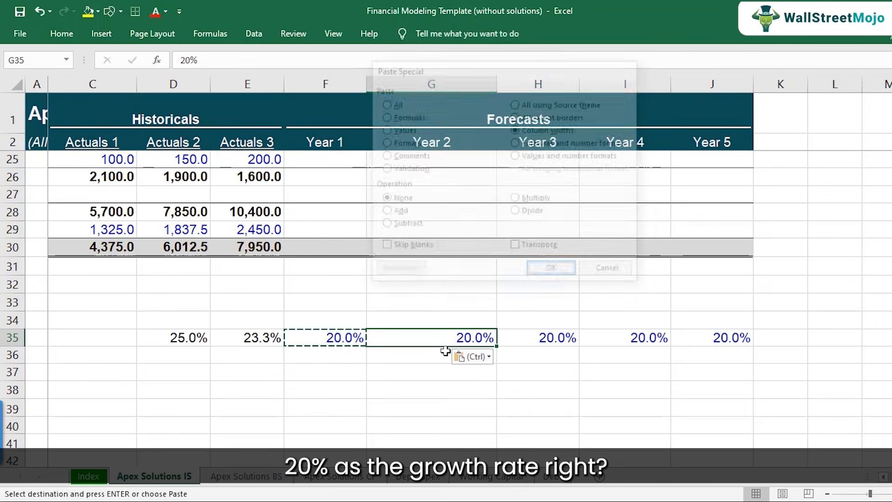
Review the Actuals 2 Software growth formula in D35.
key(Left)
key(Left)
key(Left)
key(Left)
key(Left)
key(Left)
key(Right)
key(Right)
key(Right)
key(F2)
key(Escape)
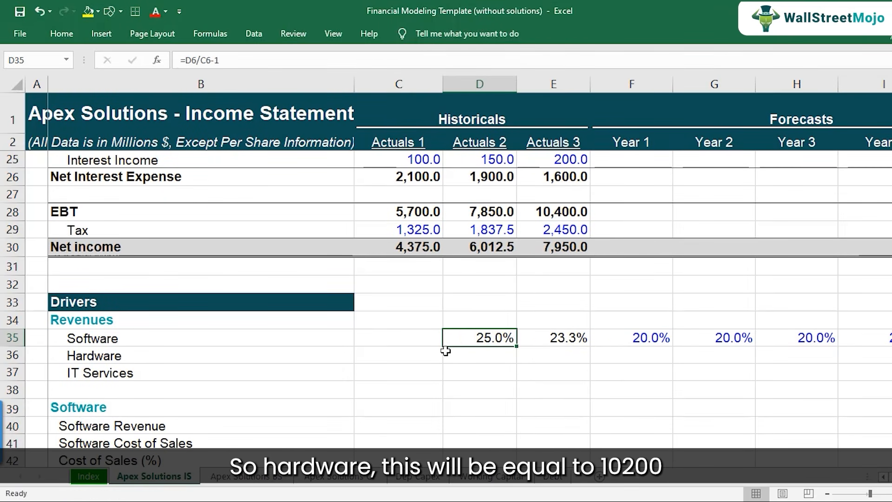
Calculate the Actuals 2 Hardware revenue growth in D36 of the Drivers section with the formula =D7/C7-1.
click(477, 363)
text(=)
scroll(477, 363, up, 7)
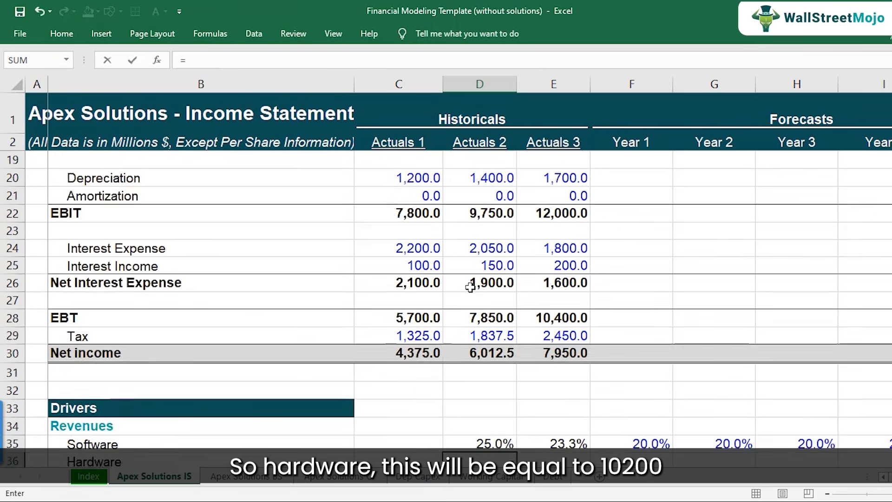
click(486, 230)
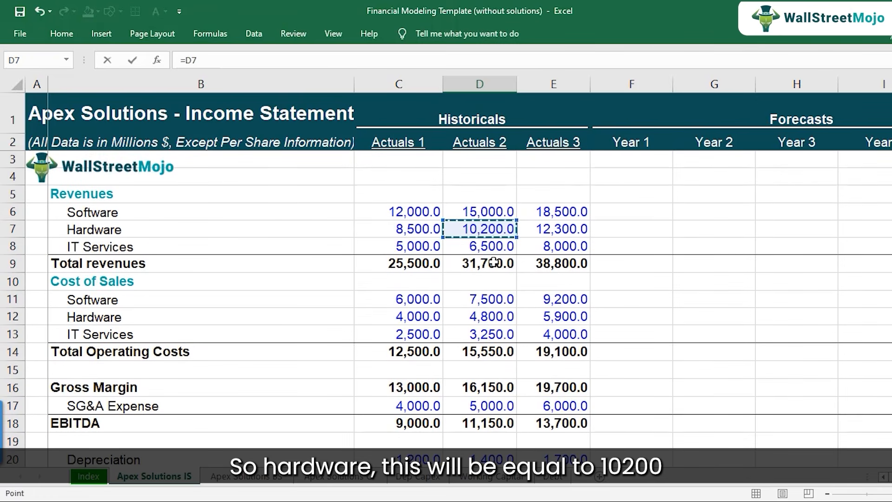
text(/)
click(413, 230)
text(-)
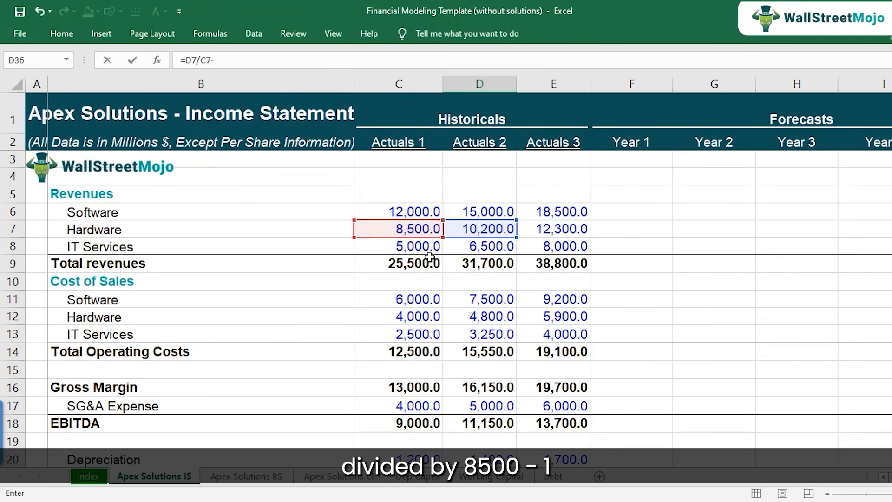
text(1)
key(ctrl+Return)
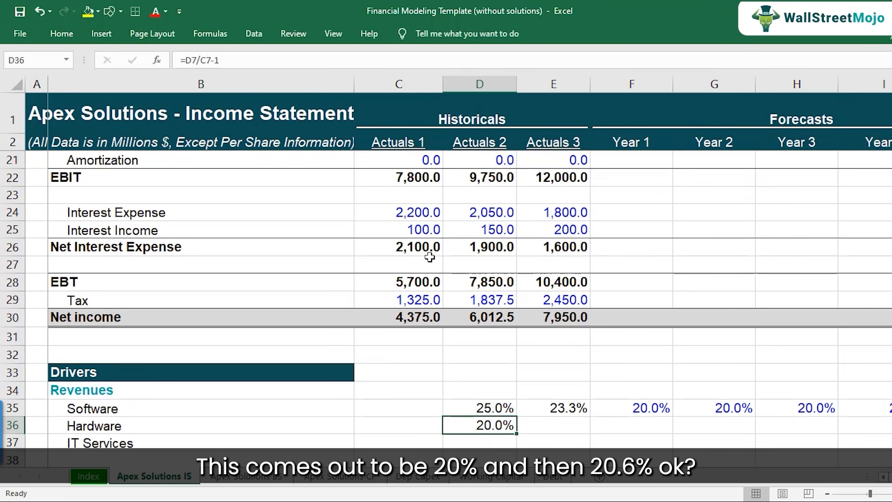
Copy the Hardware growth formula from D36 to Actuals 3 in E36.
key(ctrl+c)
key(Right)
key(ctrl+v)
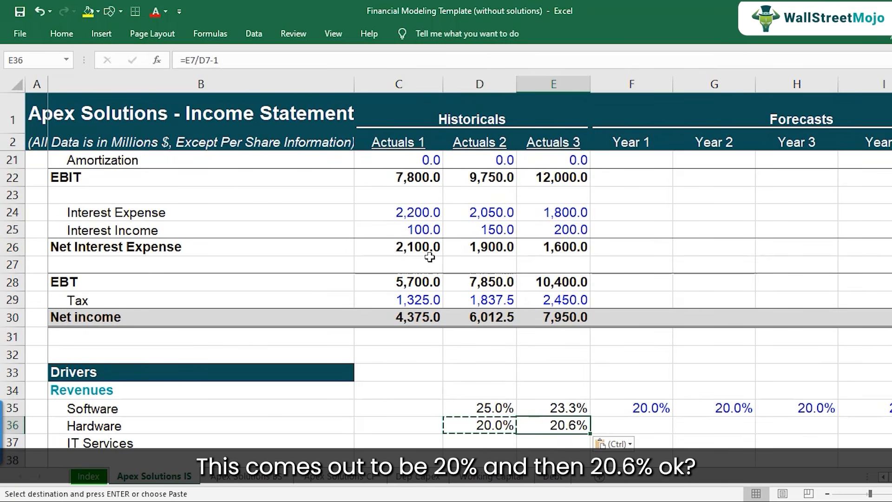
key(Escape)
key(Left)
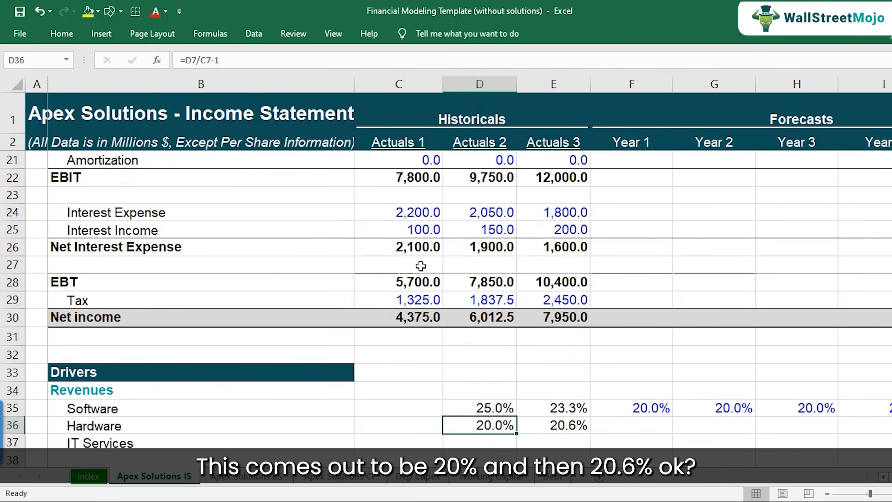
Switch to the case study PDF to look up the projected Hardware growth rate, and return to the Excel template's Drivers section.
key(alt+Tab)
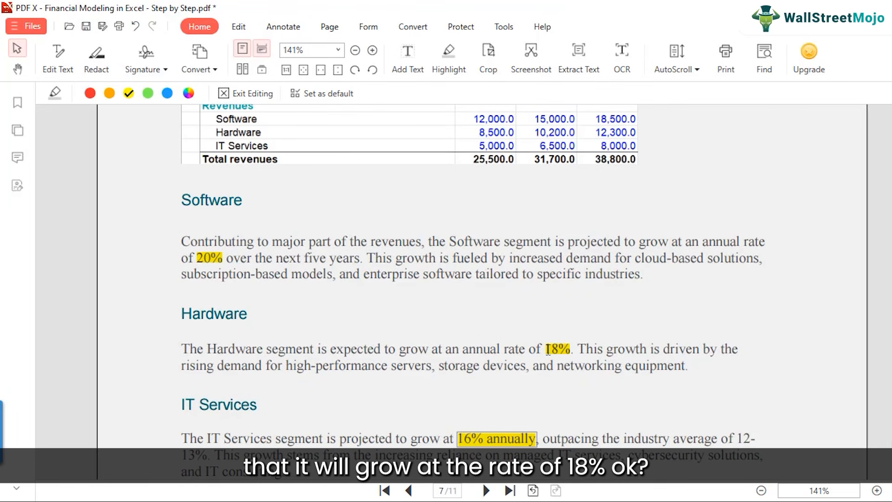
mouse_move(475, 493)
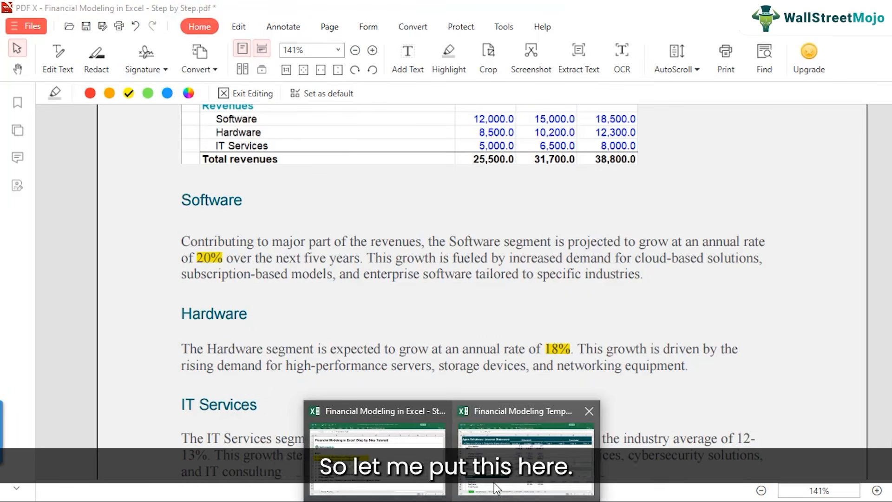
click(587, 431)
scroll(657, 442, down, 2)
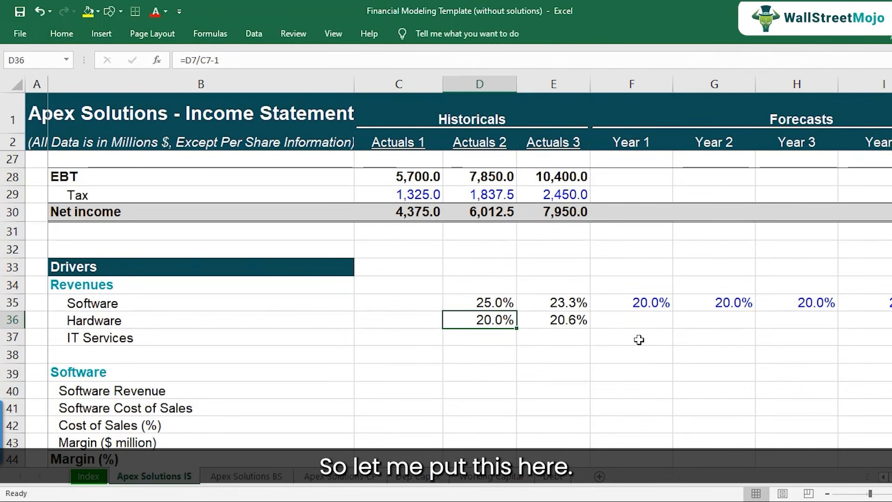
Enter 18% as the Year 1 Hardware growth rate in F36.
click(637, 337)
click(637, 318)
text(18)
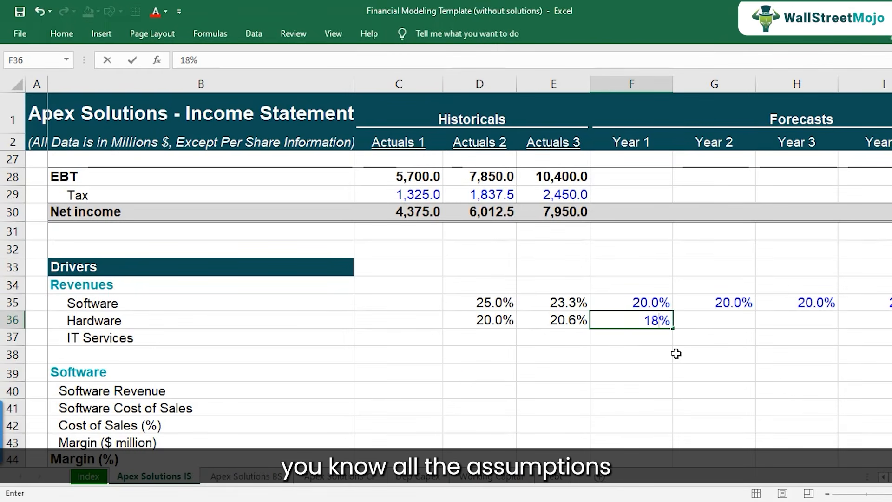
key(Return)
key(Up)
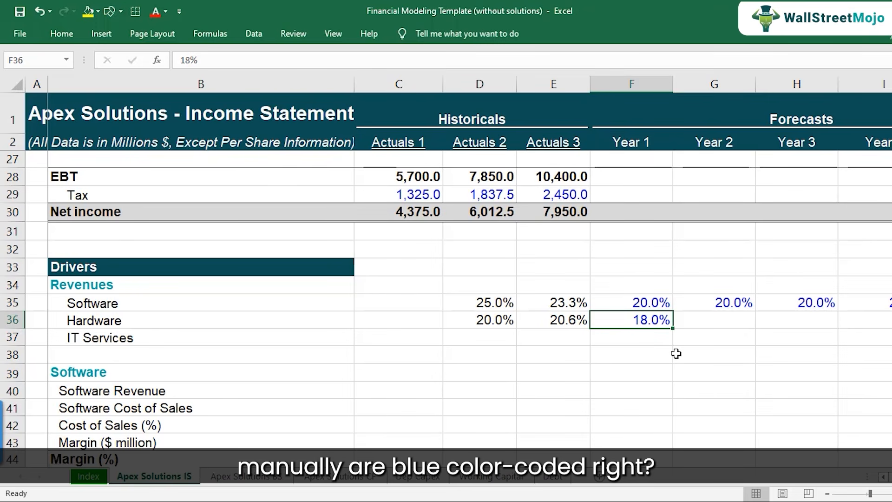
Copy the Year 1 Hardware growth rate across Year 2 through Year 5 in G36:J36.
key(ctrl+c)
key(Right)
key(shift+Right)
key(shift+Right)
key(shift+Right)
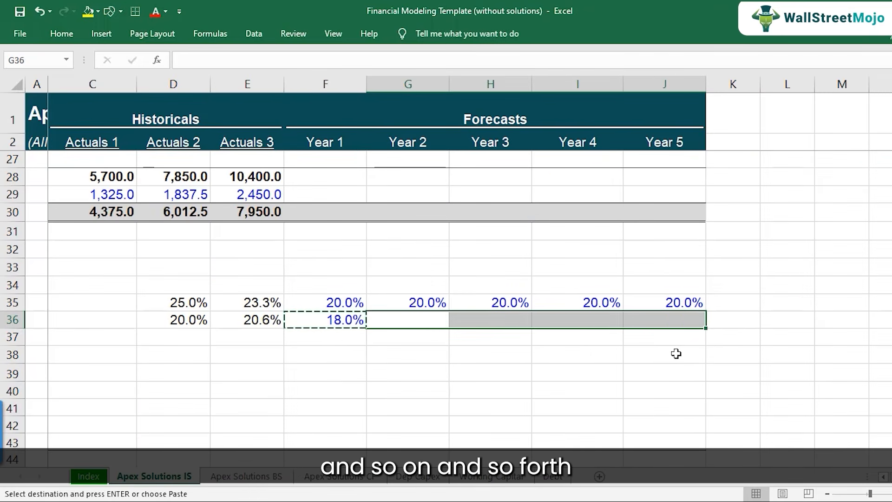
key(ctrl+v)
Calculate the Actuals 2 IT Services revenue growth in D37 with the formula =D8/C8-1.
key(Left)
key(Left)
key(Left)
key(Left)
key(Left)
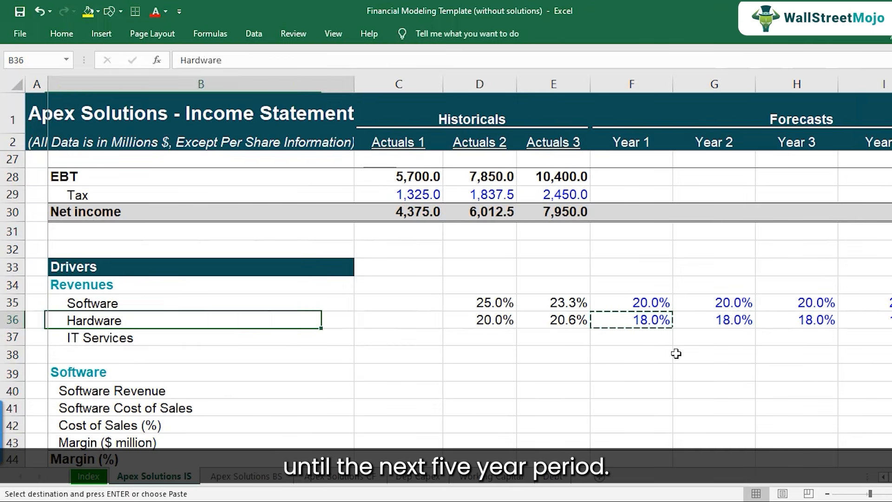
key(Right)
key(Right)
key(Down)
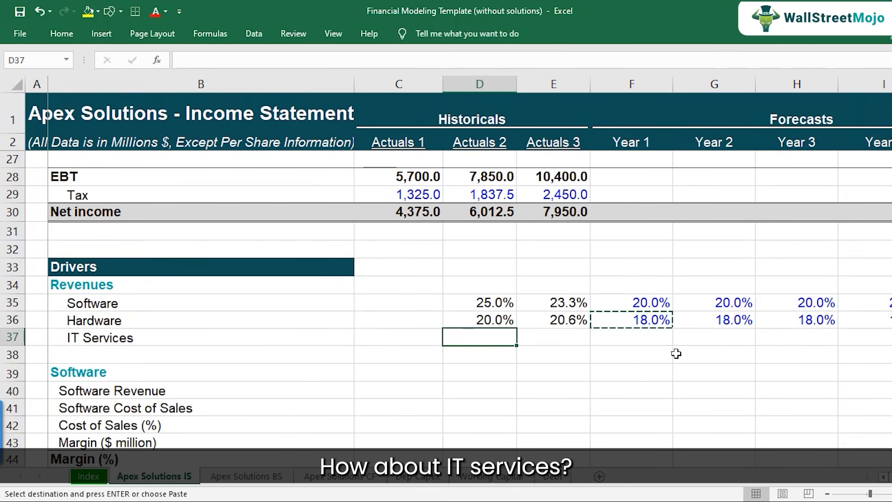
text(=)
scroll(640, 354, up, 8)
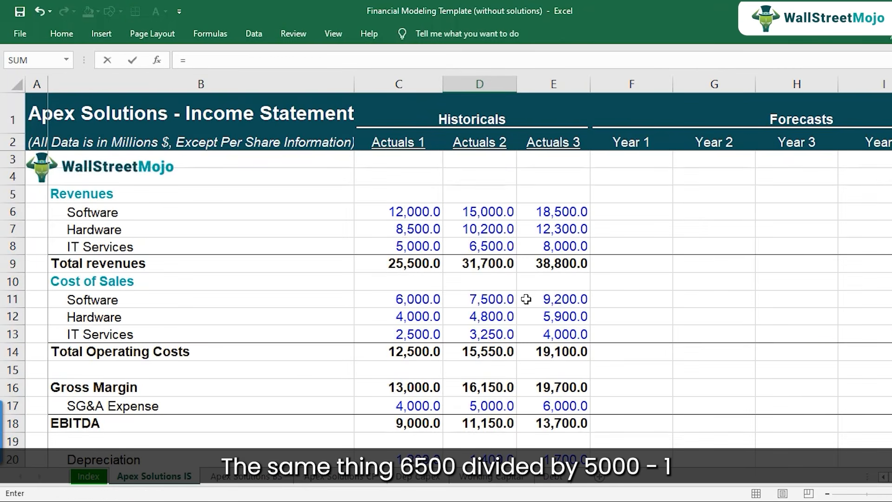
click(487, 247)
text(/)
click(422, 250)
text(-1)
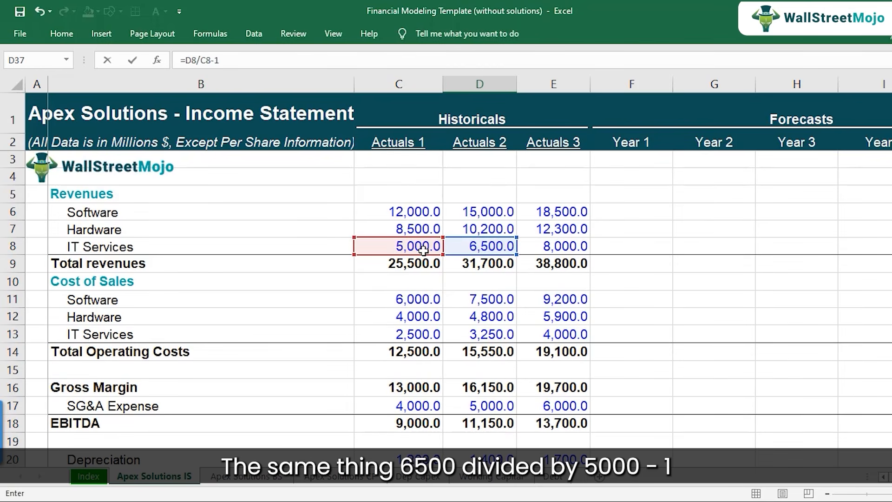
key(Return)
Copy the IT Services growth formula from D37 to Actuals 3 in E37 and check its references.
key(Up)
key(ctrl+c)
key(Right)
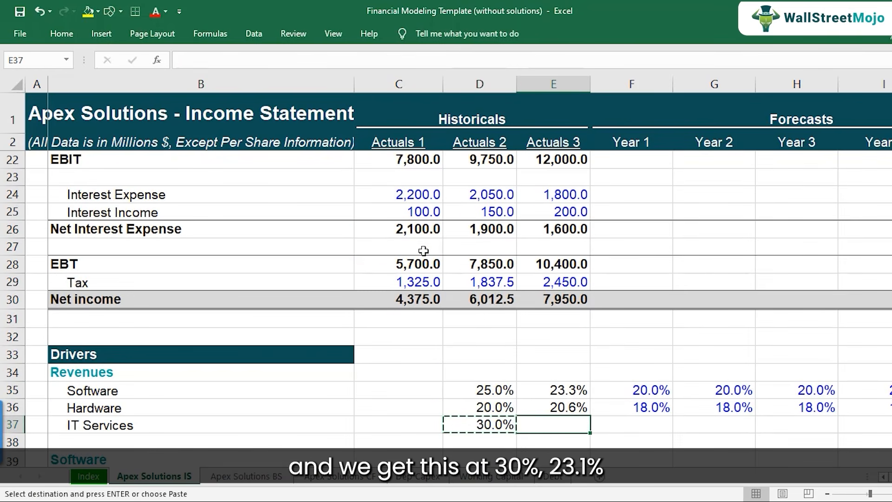
key(ctrl+v)
key(F2)
key(Escape)
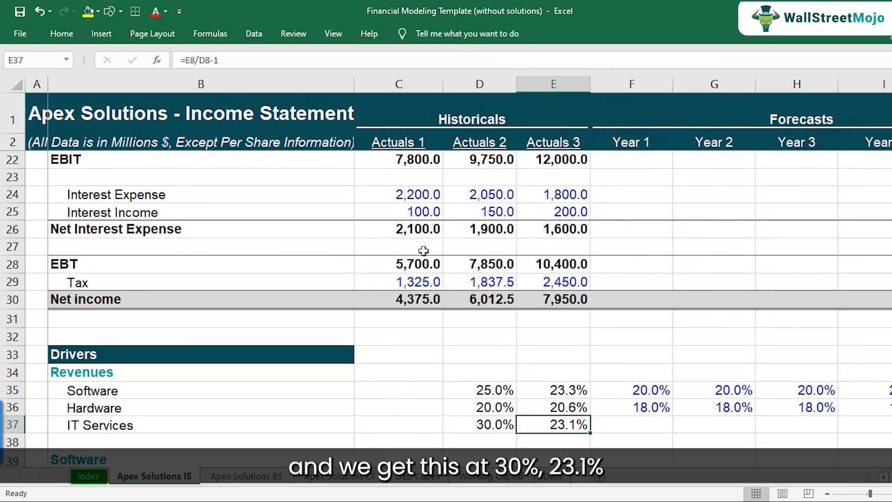
Switch to the case study PDF to look up the projected IT Services growth rate, and return to the Excel template.
scroll(518, 306, down, 2)
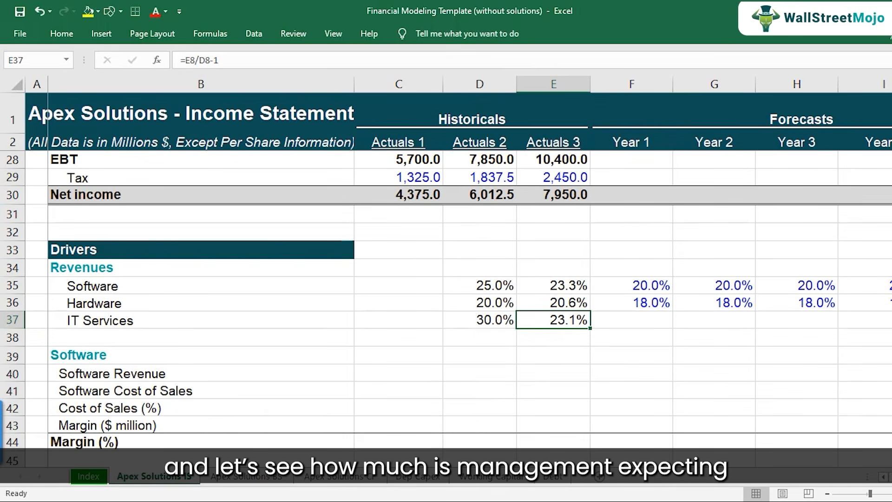
mouse_move(351, 501)
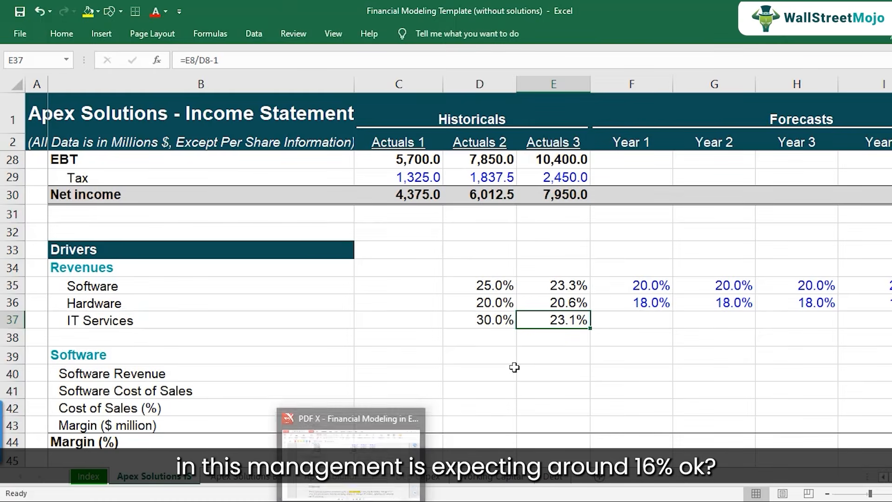
click(354, 501)
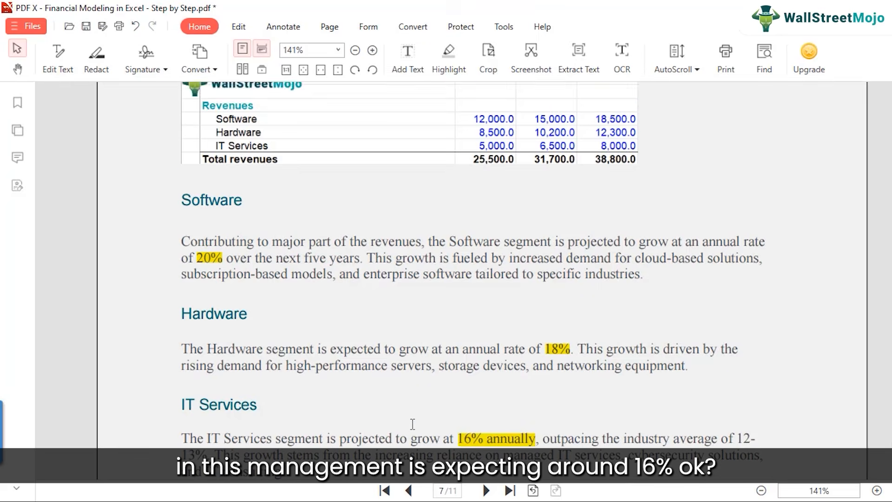
scroll(412, 424, down, 2)
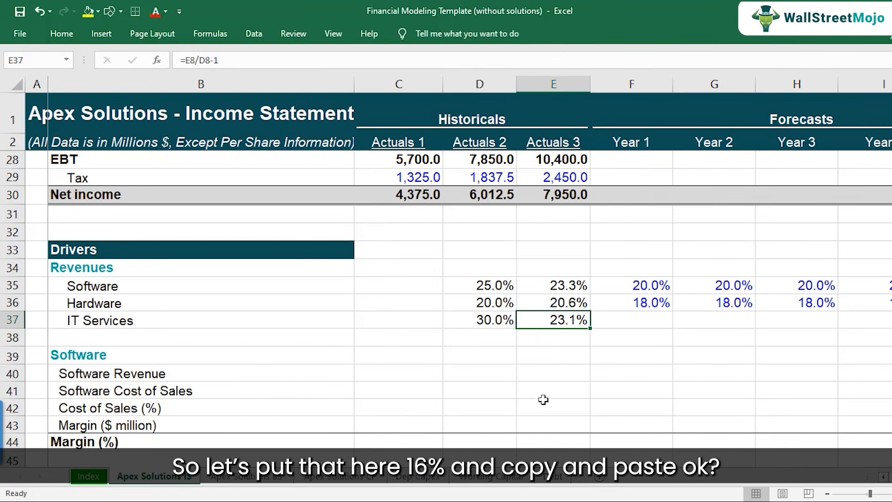
Enter 16% IT Services growth for Year 1 in F37 and copy it across Year 2 through Year 5 in G37:J37.
click(651, 328)
text(16)
key(Return)
key(Up)
key(ctrl+c)
key(Right)
key(shift+Right)
key(shift+Right)
key(shift+Right)
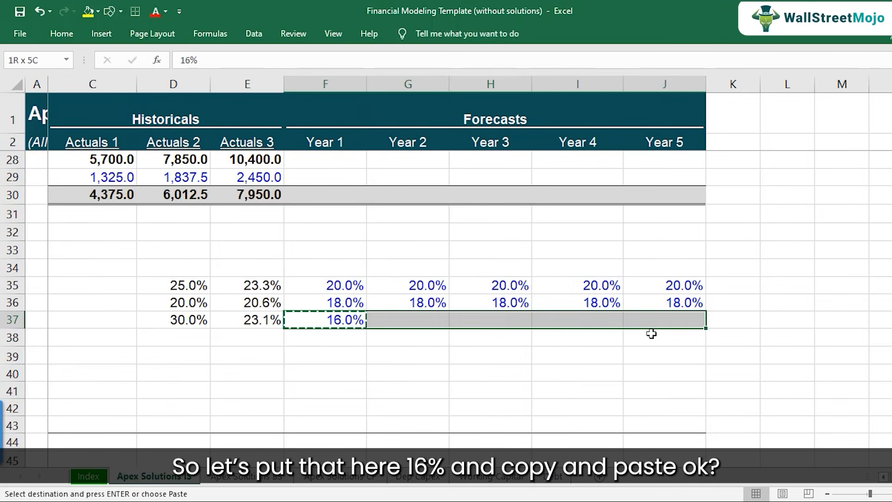
key(ctrl+v)
Review the Year 1 to Year 5 growth rates of all three segments by selecting F35:J37.
key(Left)
key(Left)
key(Left)
key(Left)
key(Left)
key(Left)
key(Right)
key(Right)
key(Right)
key(Right)
key(Right)
key(shift+Up)
key(shift+Up)
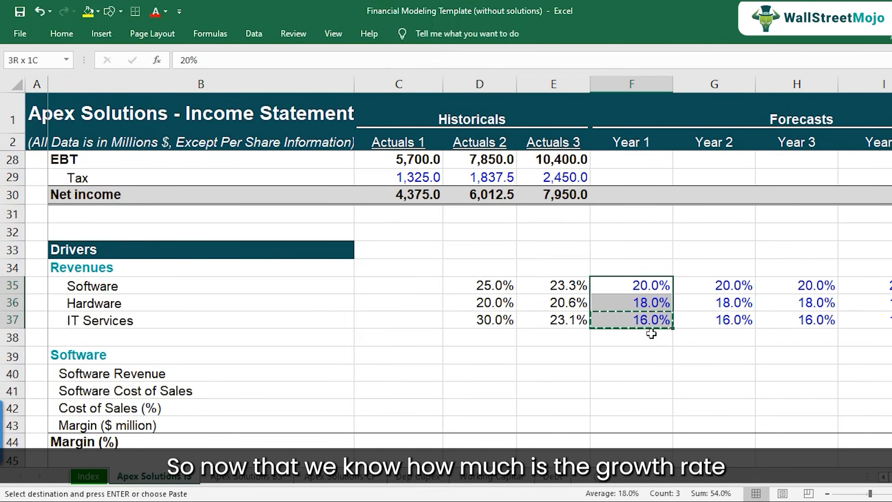
key(shift+Right)
key(shift+Right)
key(shift+Right)
key(shift+Right)
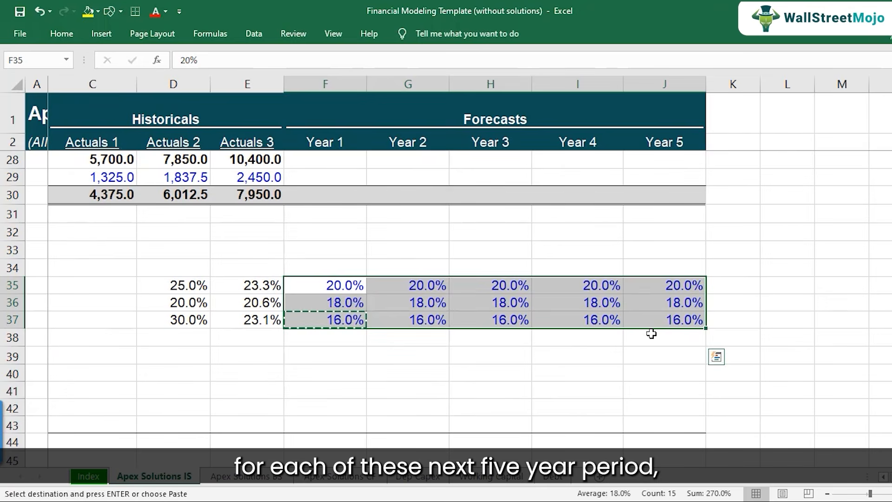
key(Left)
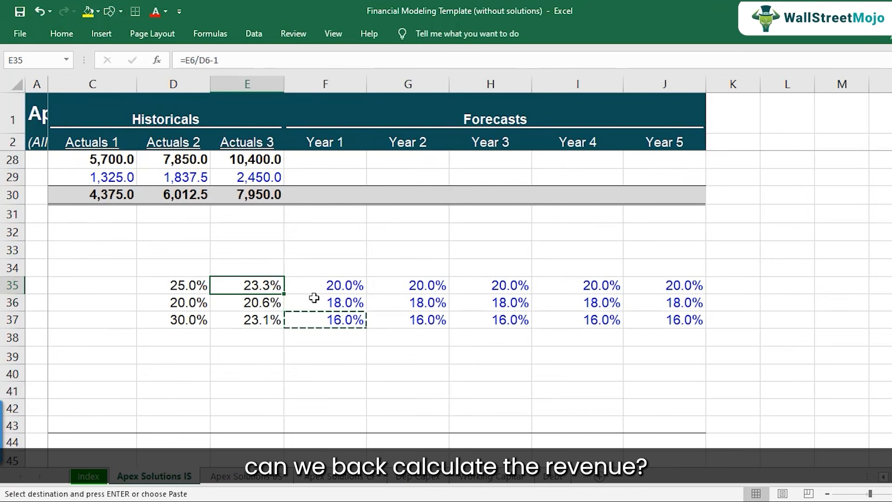
Examine the Actuals 3 Software revenue in E6 and the growth drivers as the basis for forecasting Year 1 Software revenue in F6.
scroll(314, 291, up, 8)
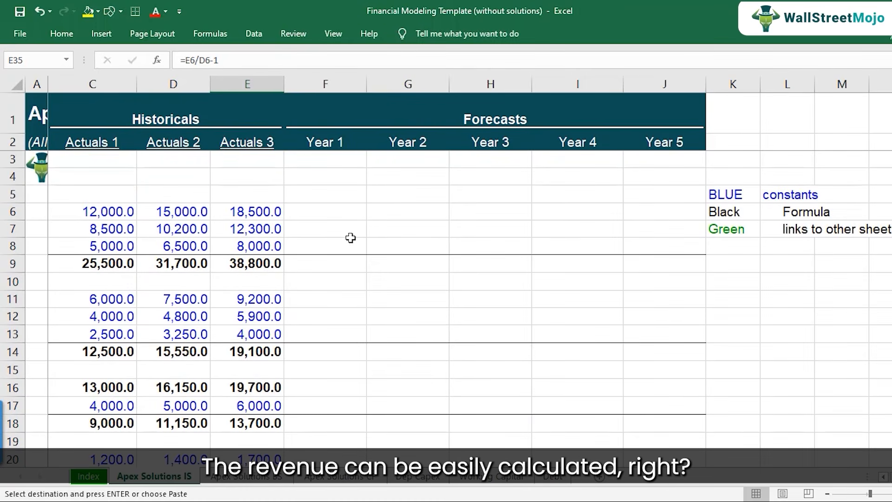
click(344, 216)
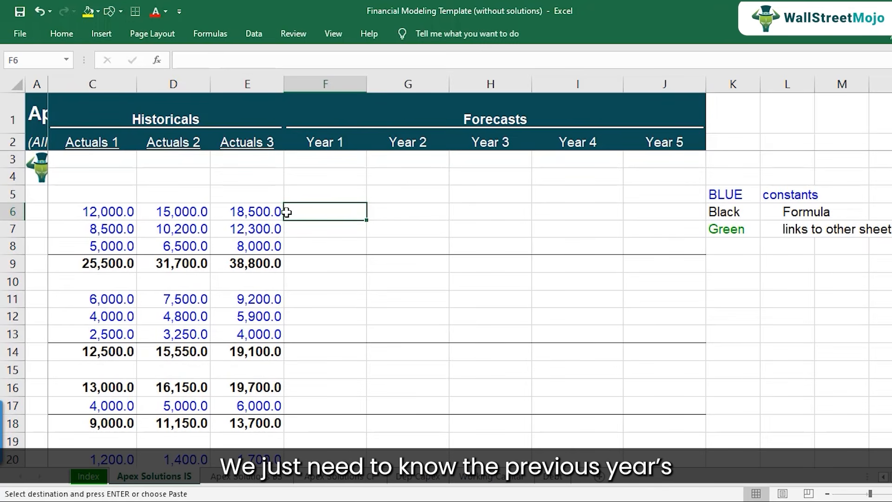
click(269, 212)
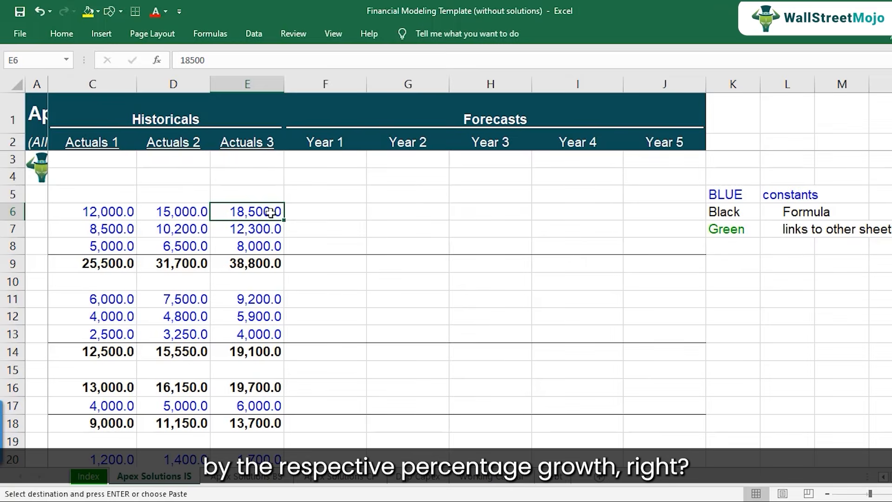
scroll(342, 348, down, 8)
key(F2)
key(Escape)
scroll(331, 229, up, 1)
click(324, 209)
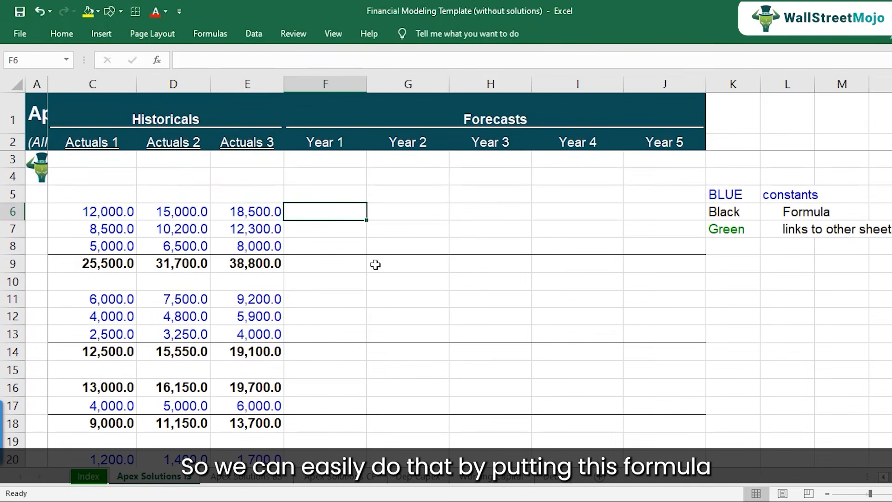
Forecast Year 1 Software revenue in F6 by growing Actuals 3 with its growth rate, using =E6*(1+F35).
key(Left)
key(Home)
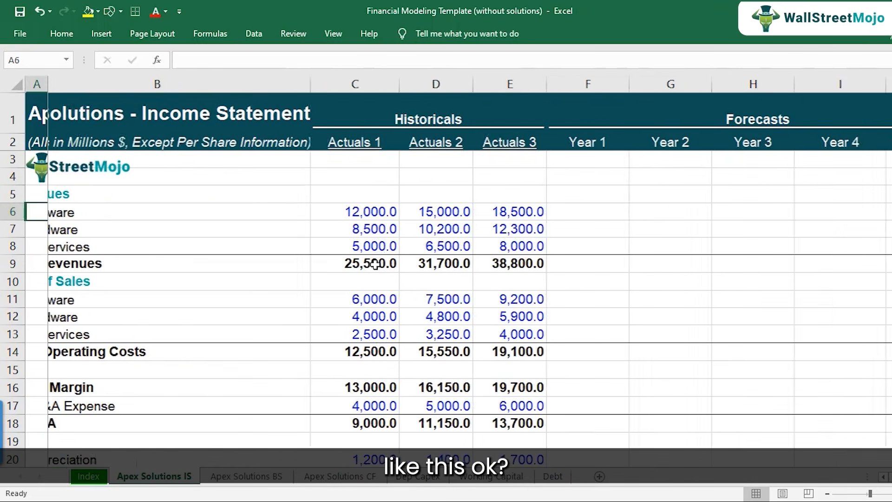
key(Right)
key(Right)
key(Right)
key(Right)
key(Right)
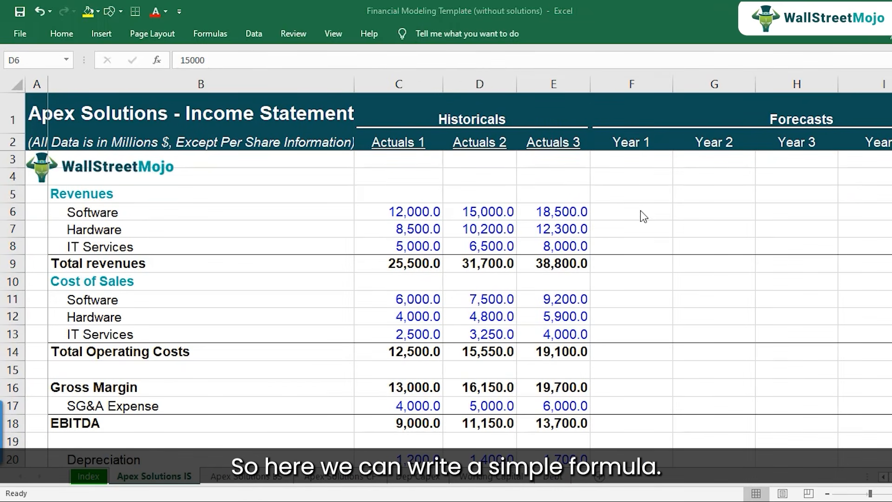
click(647, 215)
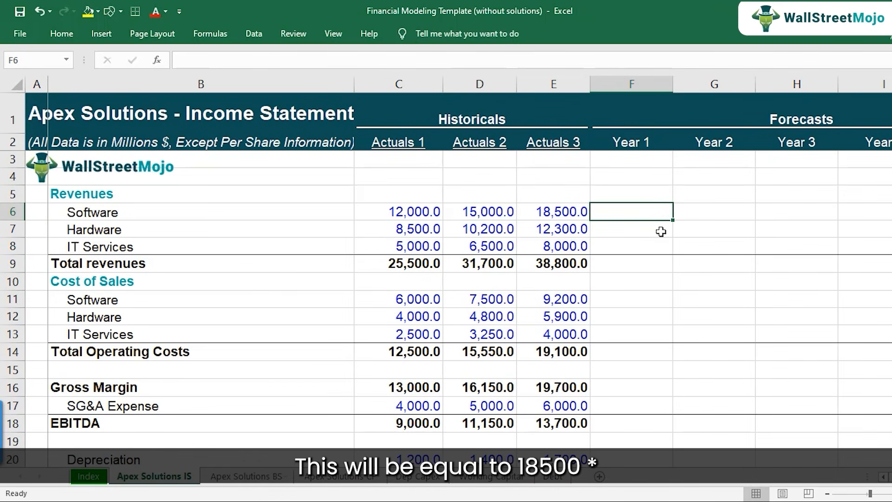
text(=)
key(Left)
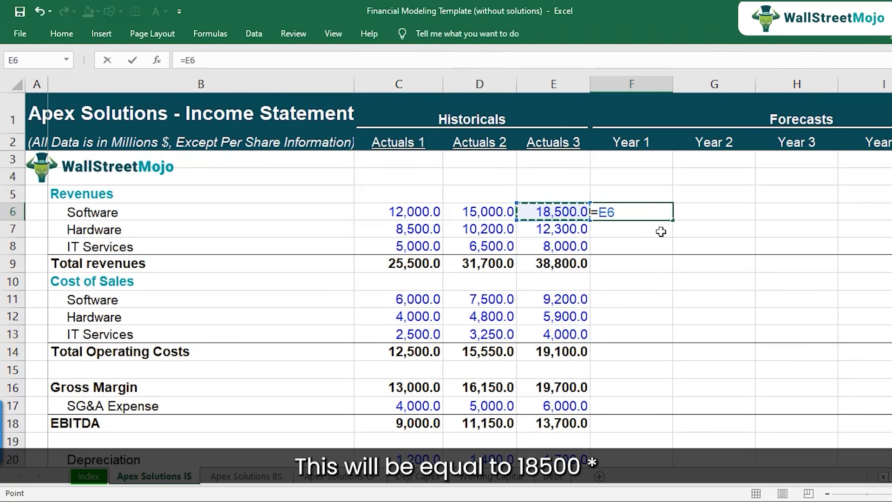
text(*)
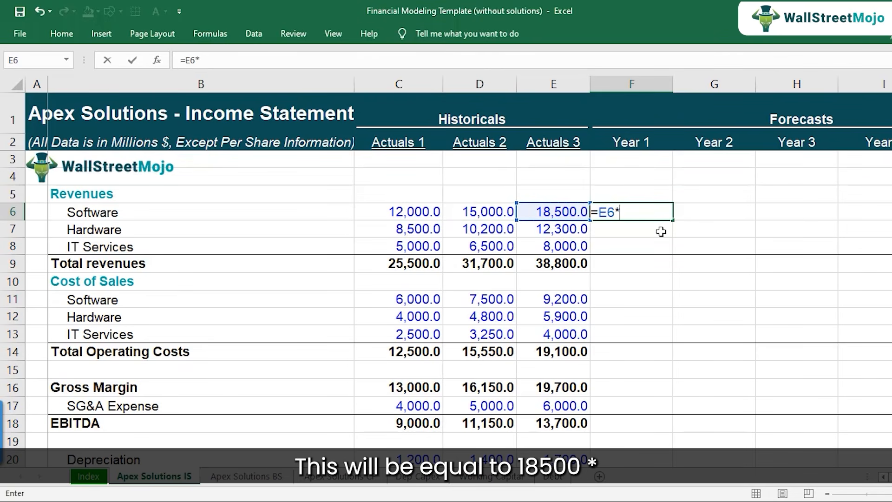
text((1+)
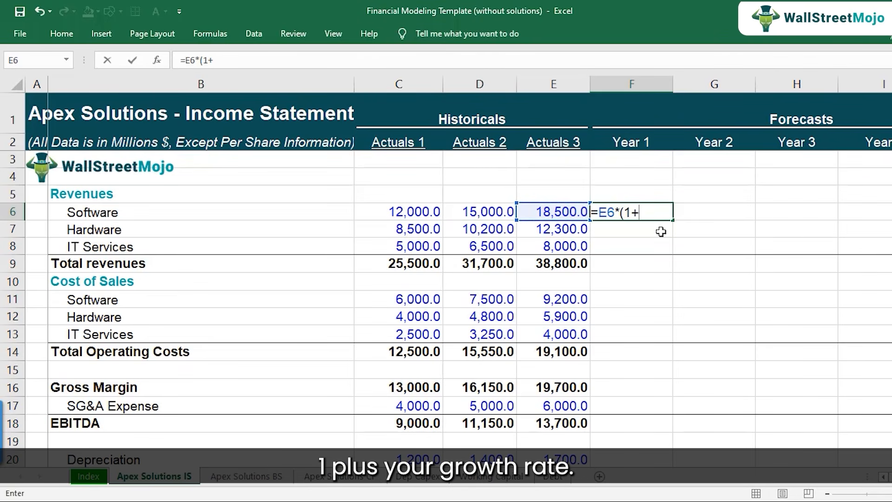
scroll(641, 261, down, 8)
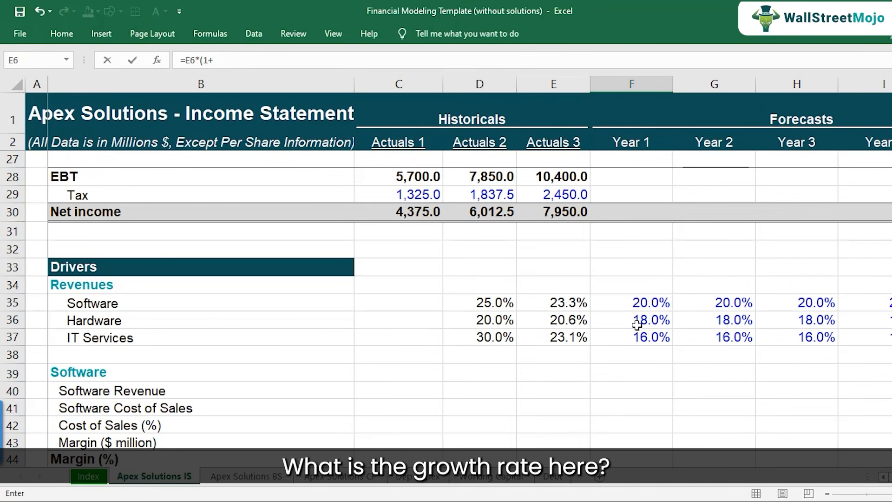
click(637, 303)
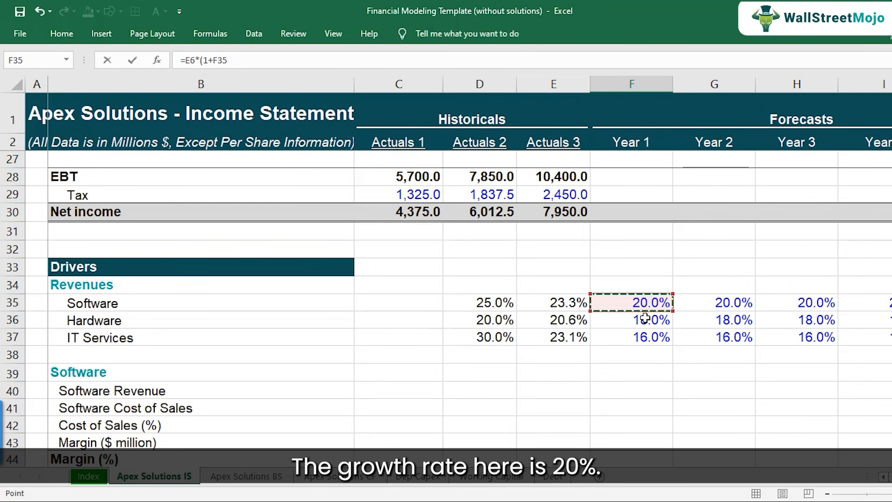
text())
scroll(650, 311, up, 1)
scroll(652, 309, up, 7)
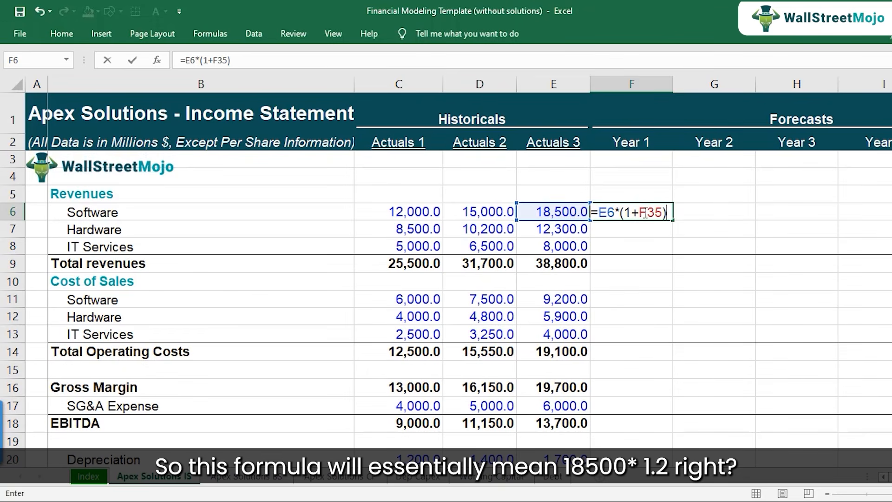
key(Return)
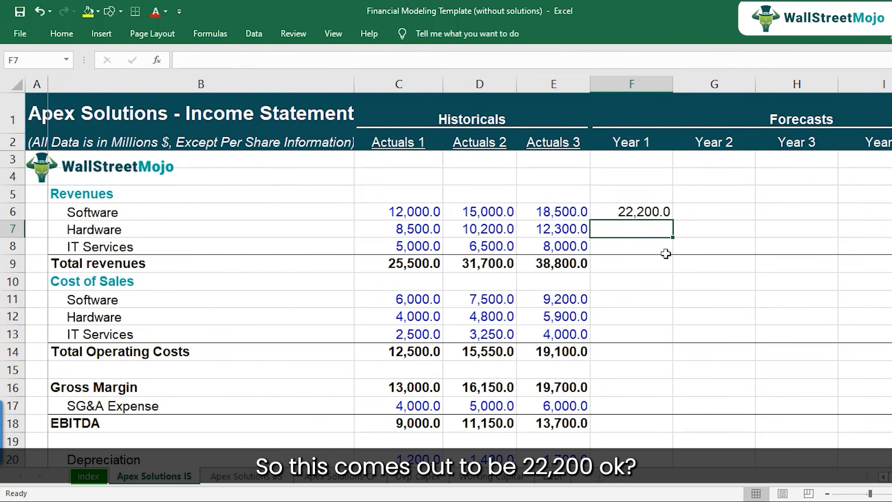
Copy the Year 1 Software revenue formula down to Hardware in F7 and check the cells it references.
key(Up)
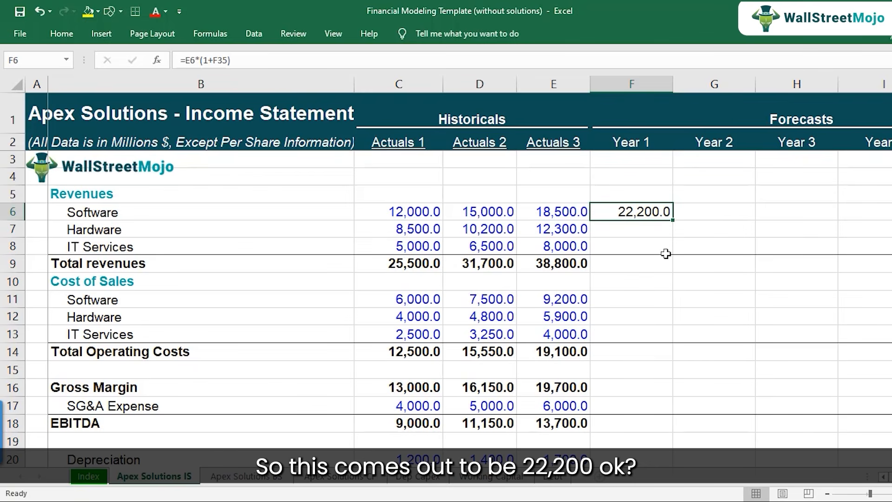
key(F2)
key(Escape)
key(ctrl+c)
key(Down)
key(Up)
key(Down)
key(ctrl+v)
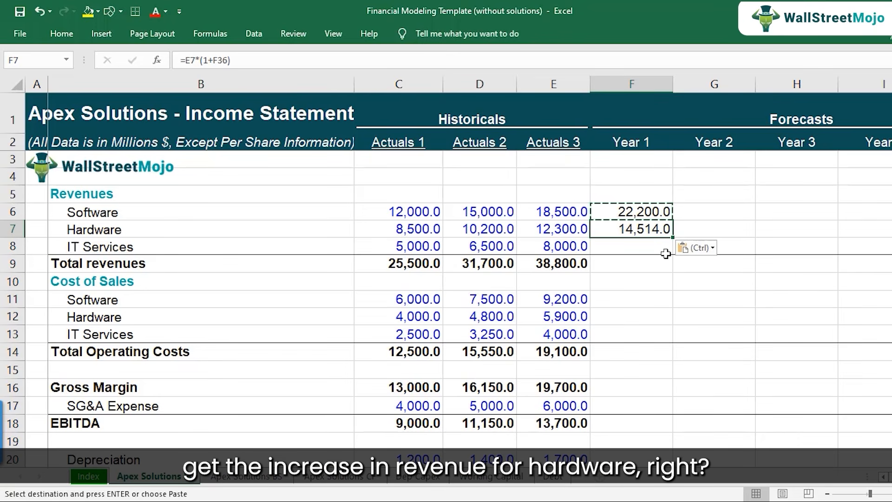
key(F2)
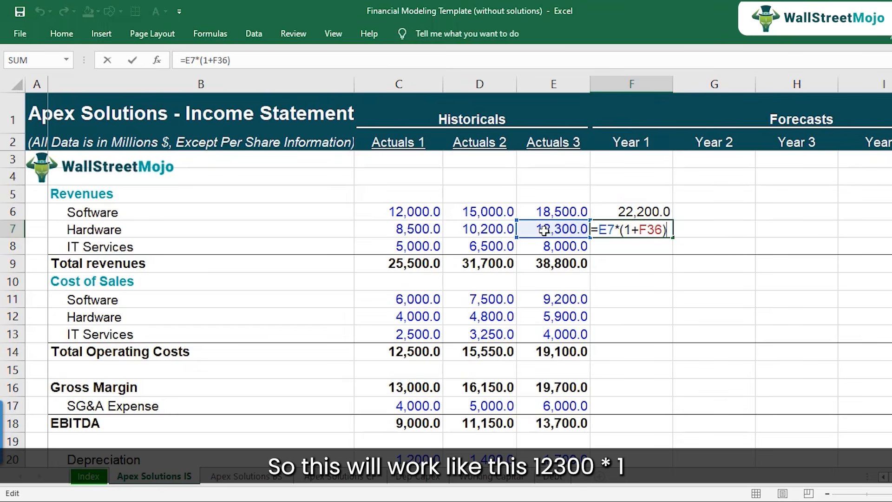
scroll(623, 319, down, 8)
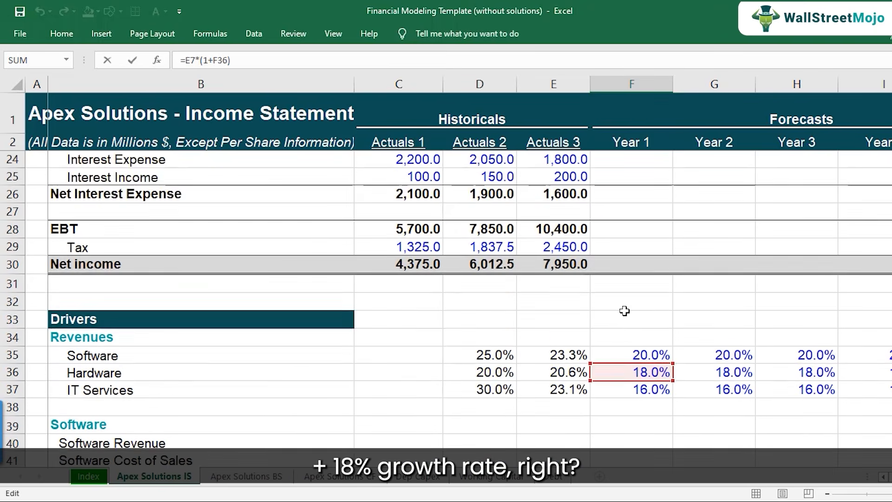
scroll(655, 316, up, 8)
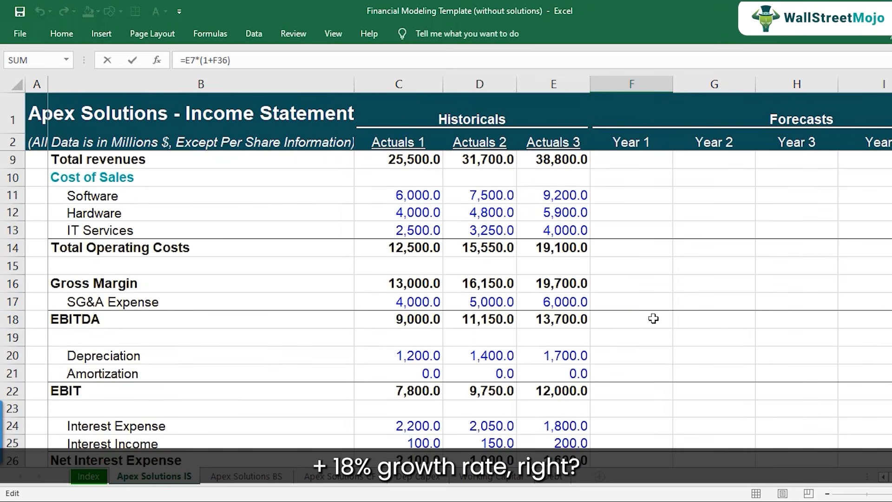
key(ctrl+Return)
Copy the Year 1 Hardware revenue formula to IT Services in F8 and check the growth rate it references.
key(ctrl+c)
key(Down)
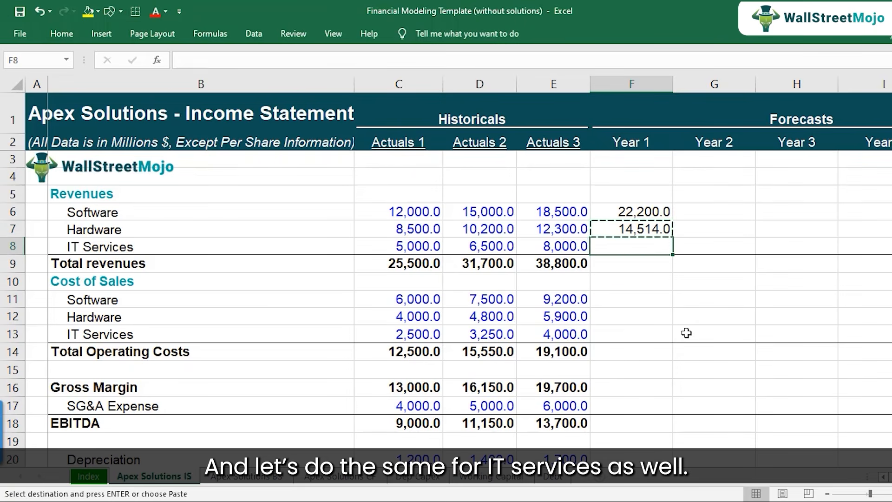
key(ctrl+v)
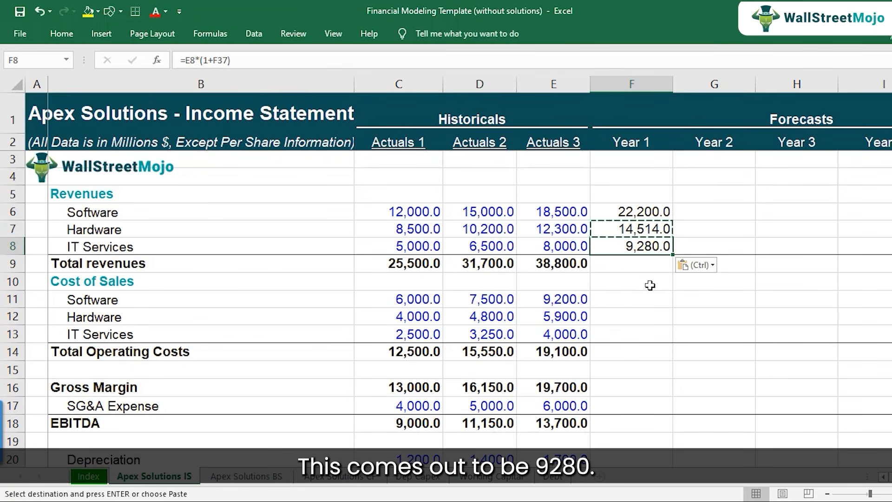
double_click(649, 248)
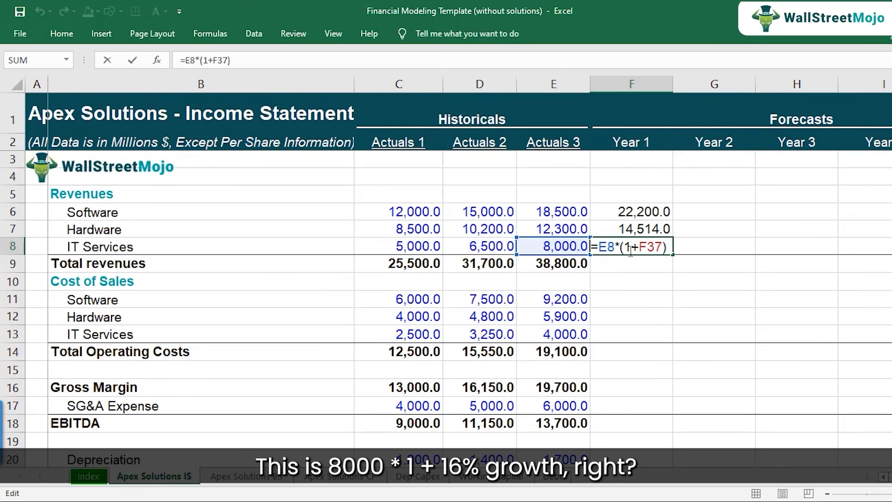
scroll(634, 301, down, 7)
scroll(631, 299, down, 3)
scroll(611, 288, up, 2)
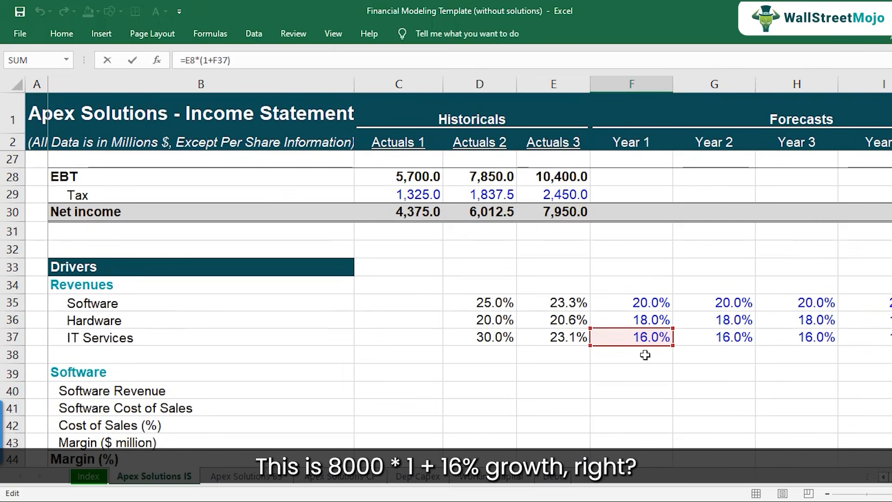
scroll(656, 348, up, 8)
key(Return)
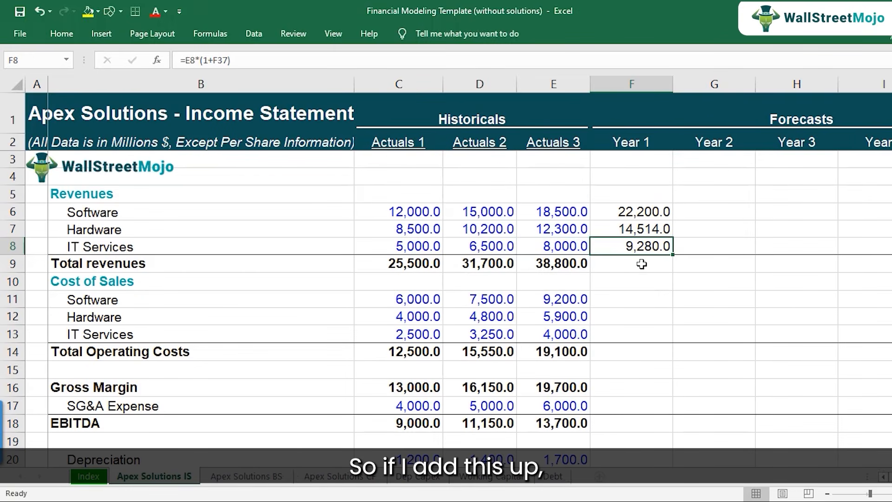
Sum the three Year 1 segment revenues in Total revenues, cell F9, with =SUM(F6:F8).
key(alt+equal)
key(Return)
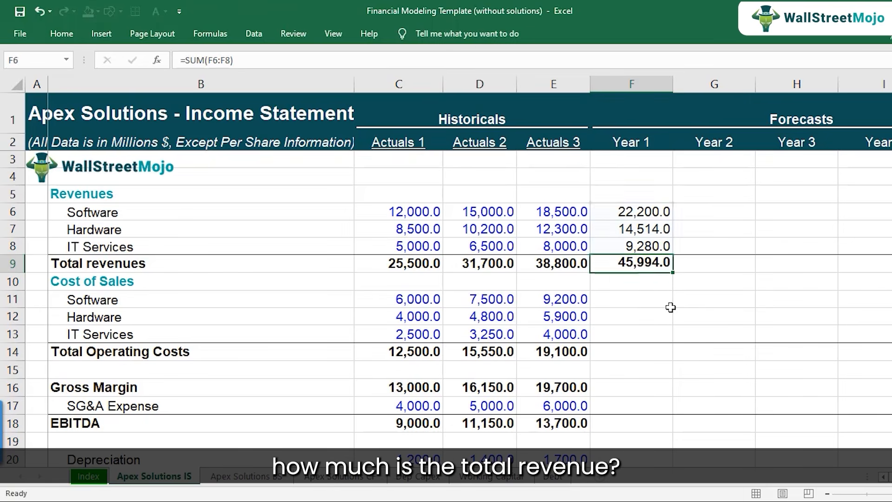
key(Up)
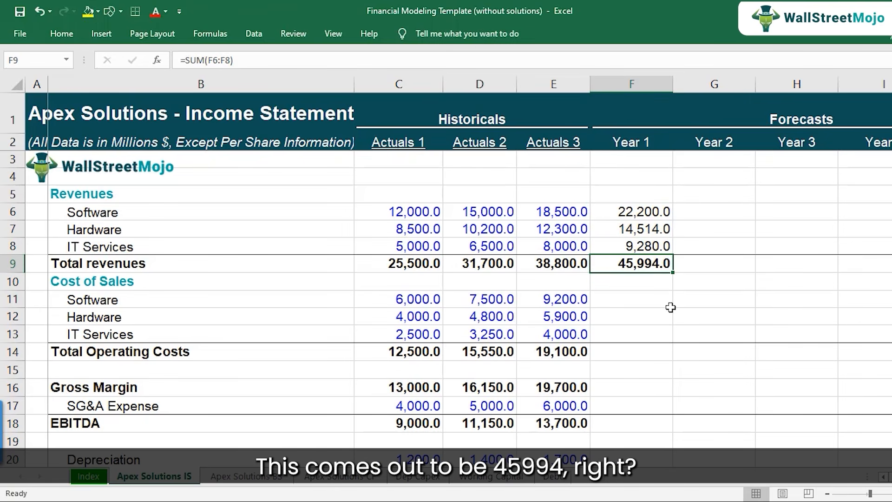
Copy the Year 1 revenue block F6:F9 across Year 2 through Year 5, filling G6:J9.
key(Up)
key(Up)
key(Up)
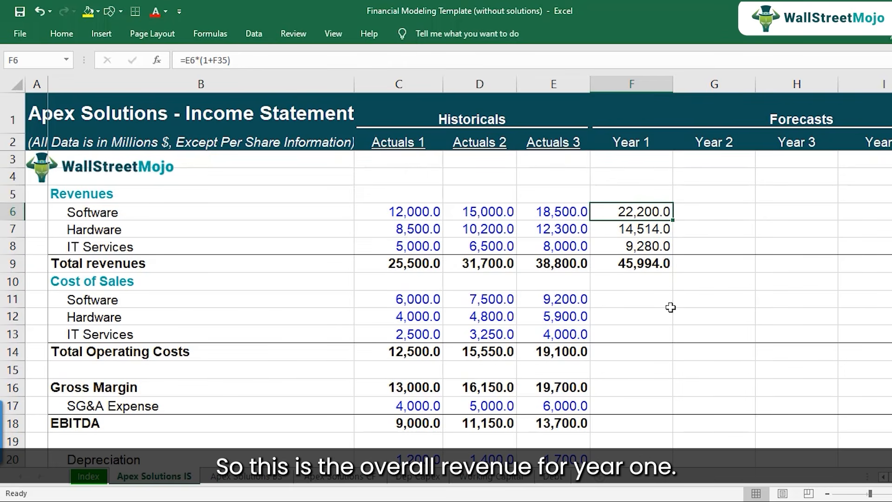
key(shift+Down)
key(shift+Down)
key(shift+Down)
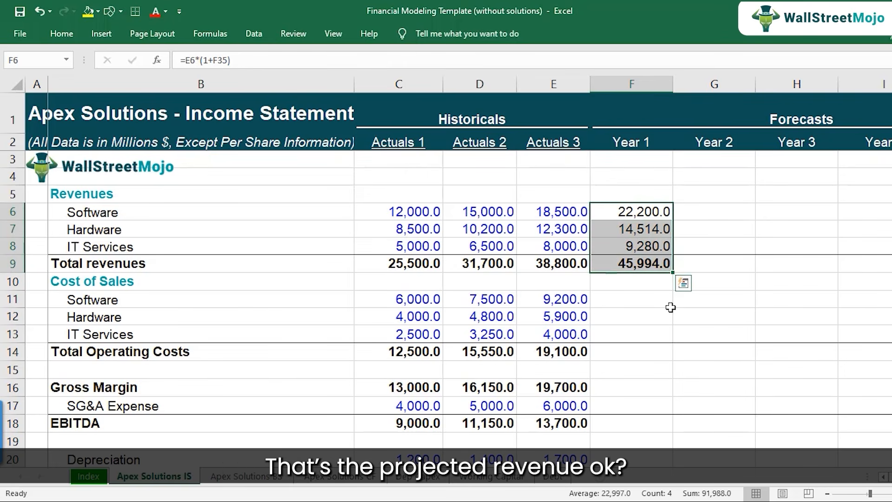
key(ctrl+c)
key(shift+Right)
key(shift+Right)
key(shift+Right)
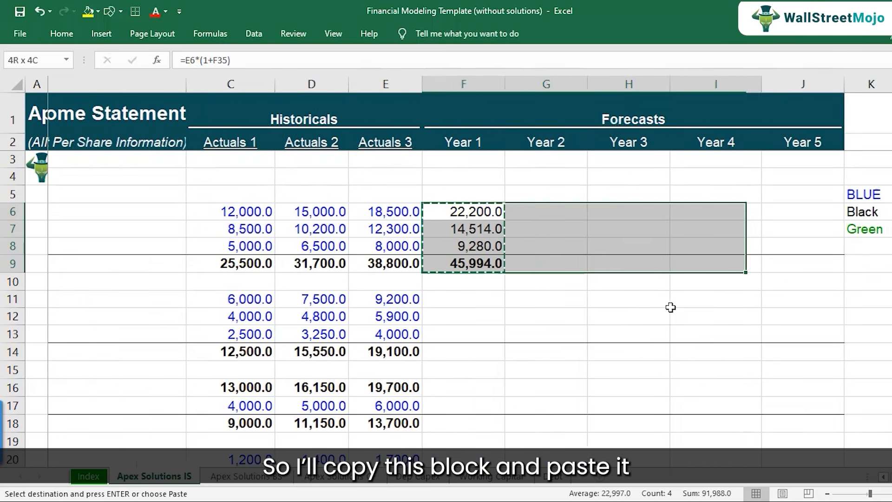
key(shift+Right)
key(ctrl+v)
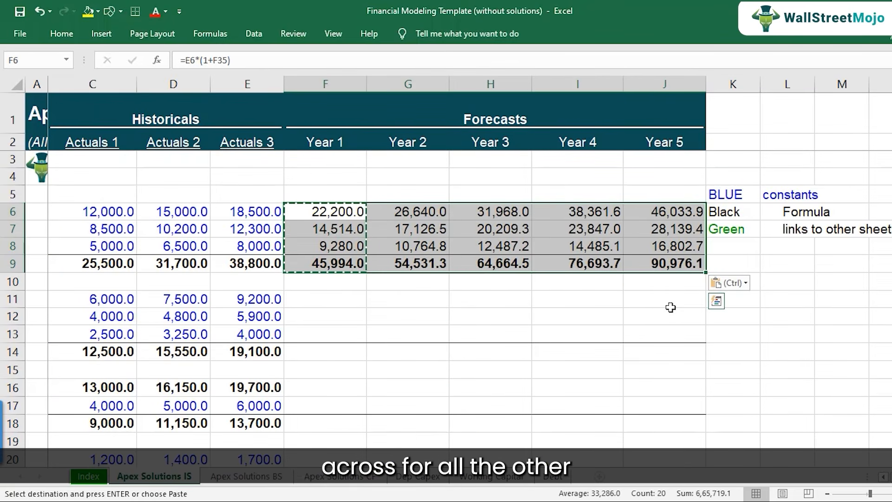
key(Down)
key(Down)
key(Down)
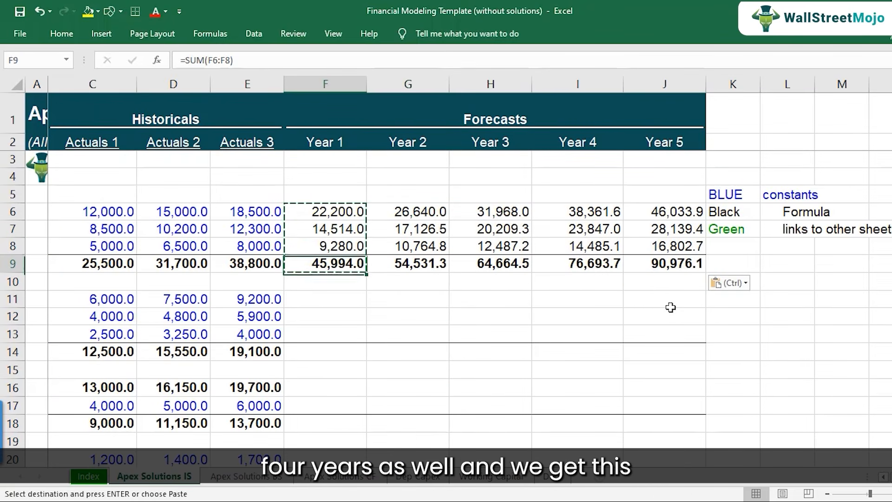
key(Escape)
Review the total revenues in row 9 across the forecast and historical years.
key(Right)
key(Right)
key(Right)
key(Right)
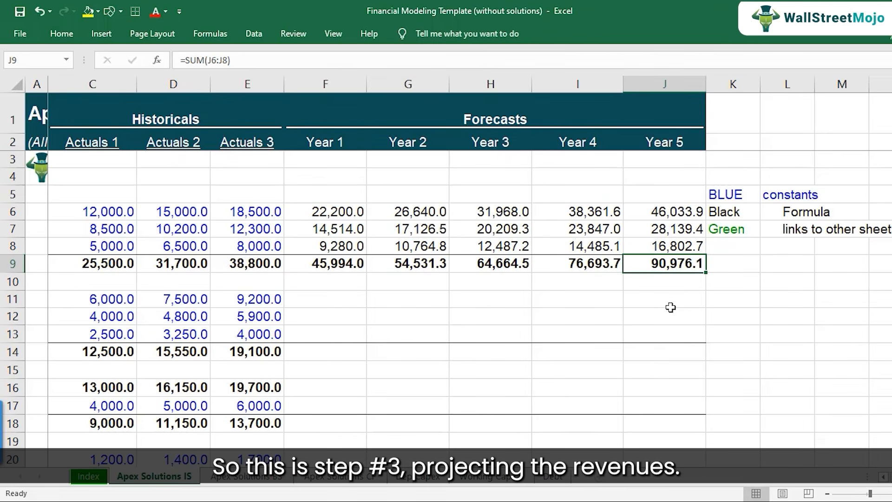
key(Left)
key(Left)
key(Left)
key(Left)
key(Left)
key(Left)
key(Left)
key(Left)
key(Left)
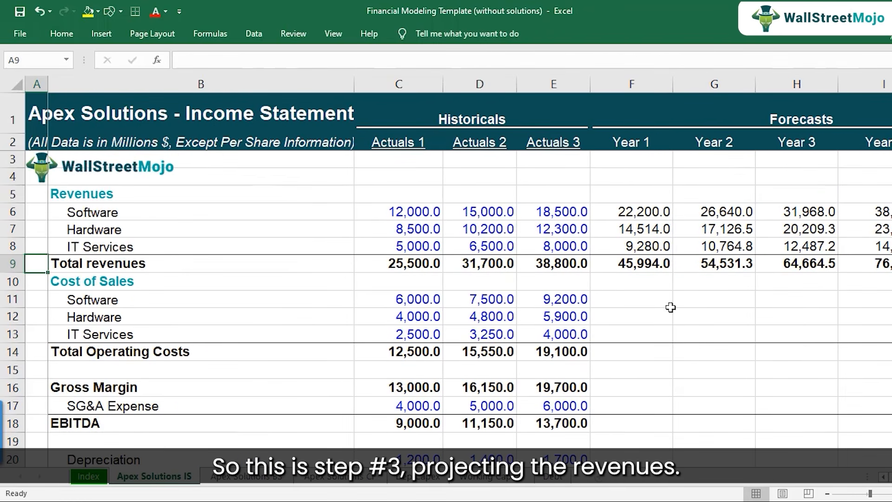
key(Right)
key(Right)
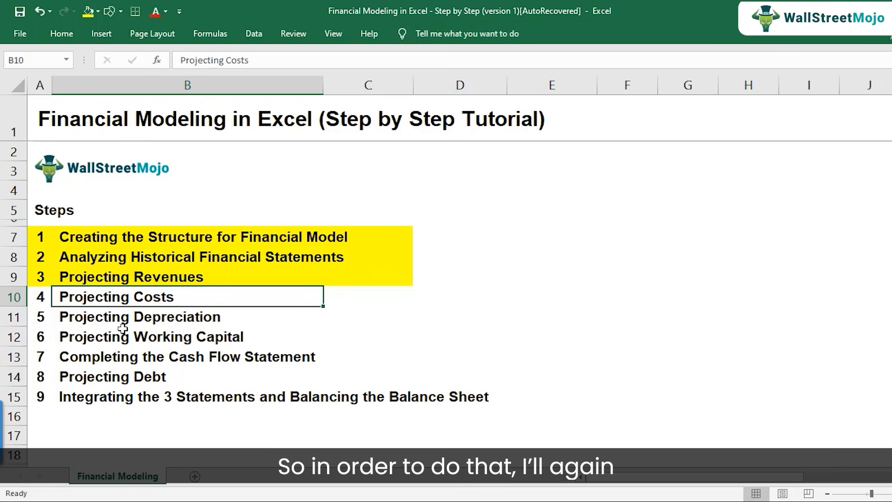
Switch to the case study PDF to look up each segment's cost assumptions under Cost Management, and return to the Excel template.
click(365, 501)
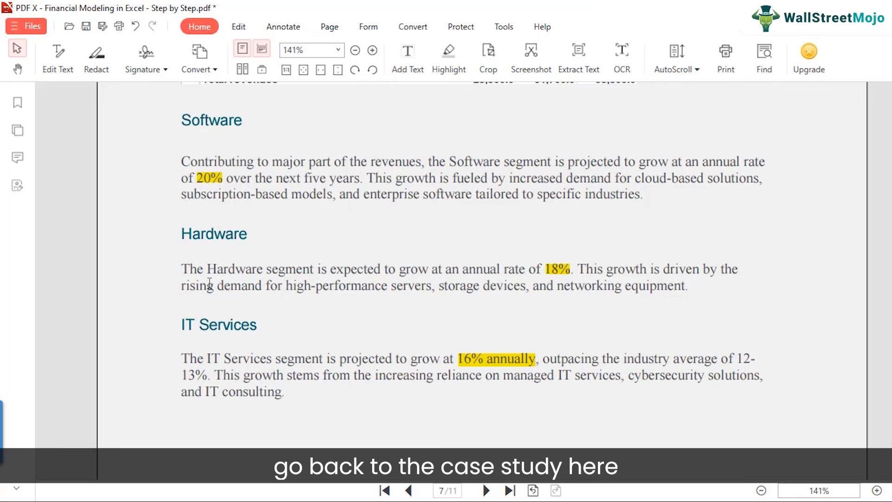
scroll(215, 279, down, 10)
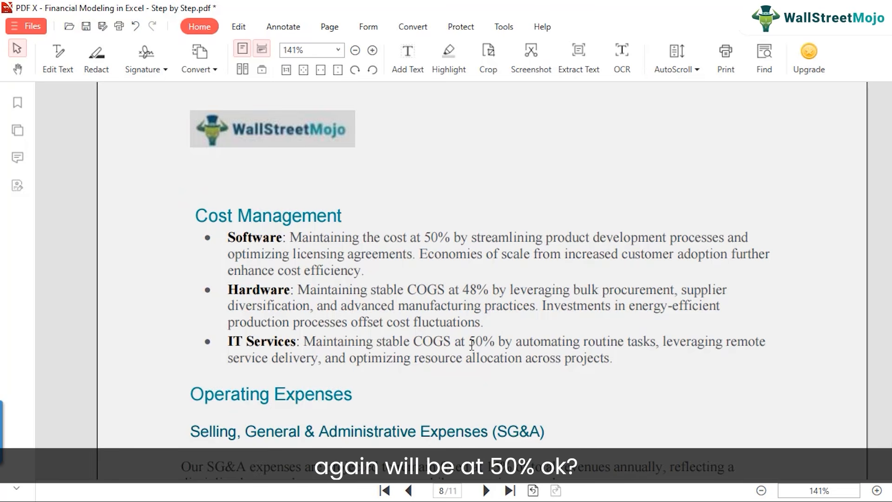
click(452, 501)
click(518, 485)
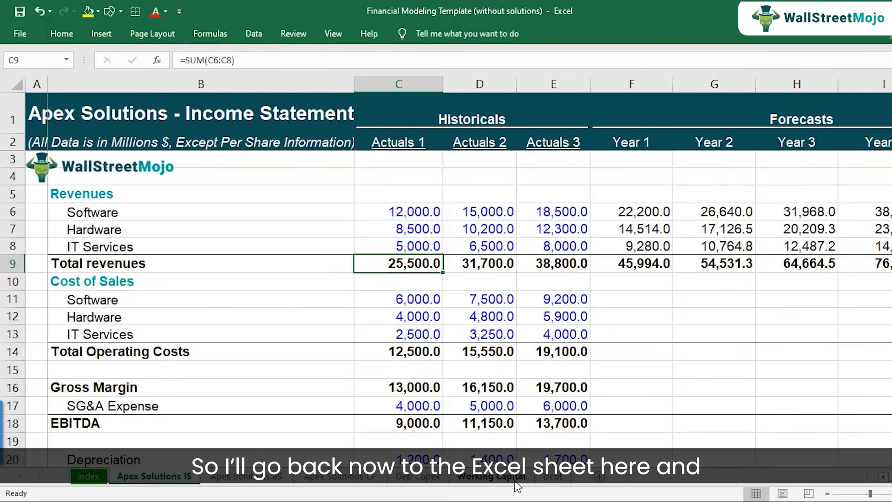
Select rows 11 to 13 to examine the Software, Hardware and IT Services cost of sales lines.
scroll(110, 299, down, 2)
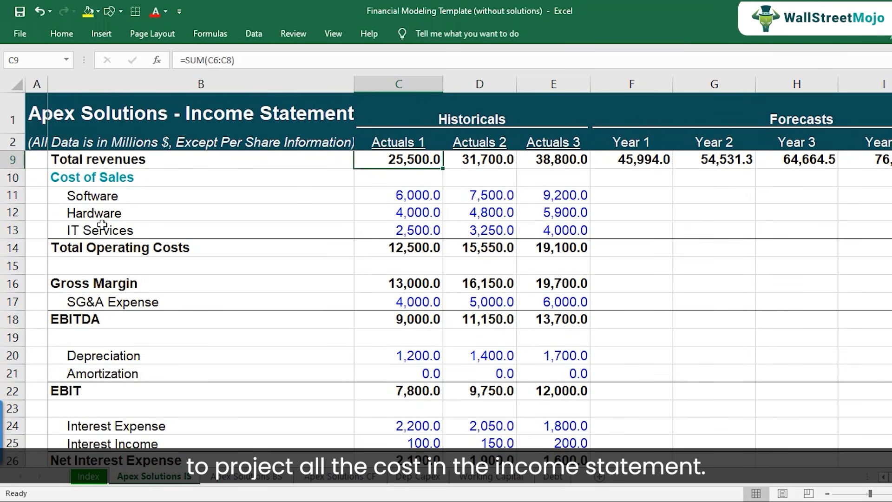
click(12, 195)
drag(12, 195, 11, 224)
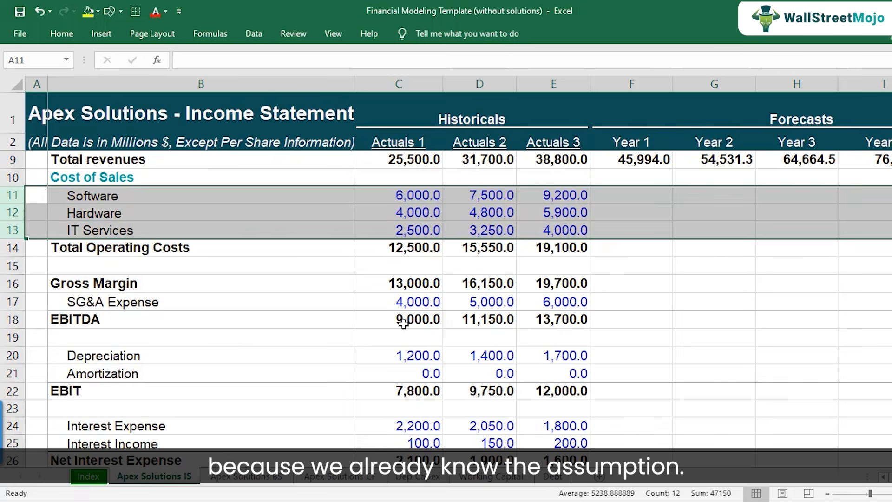
Examine the Drivers section's Software, Hardware and IT Services blocks, including the Software revenue, cost of sales and margin rows.
scroll(404, 323, down, 5)
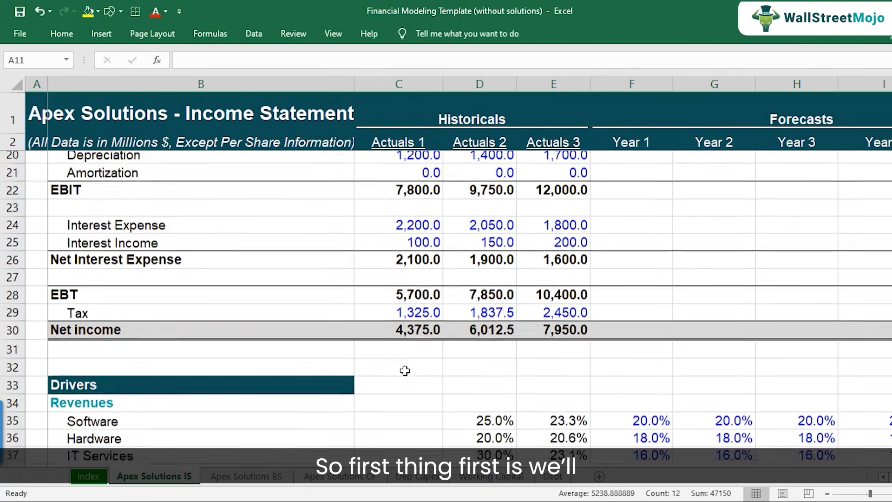
scroll(405, 375, down, 3)
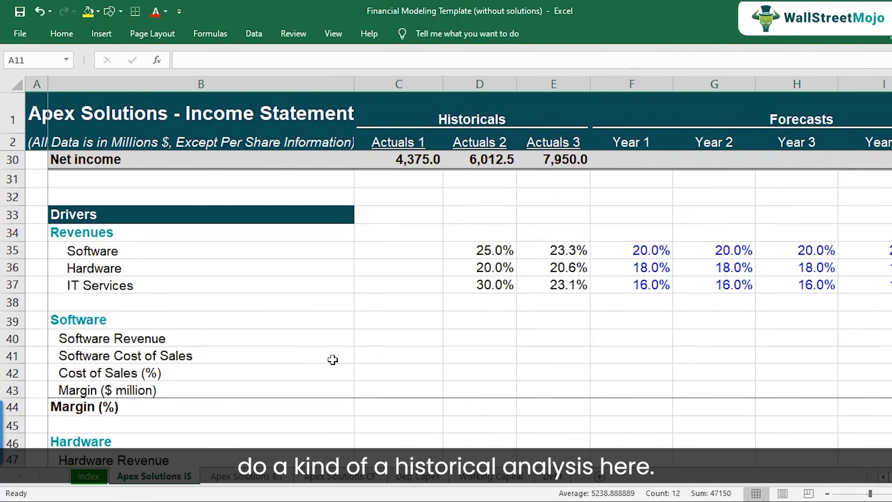
click(232, 337)
click(213, 357)
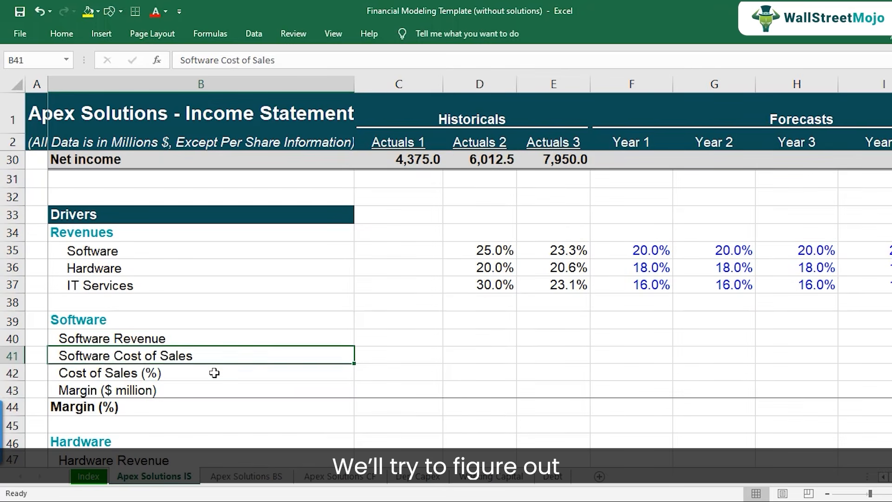
click(214, 373)
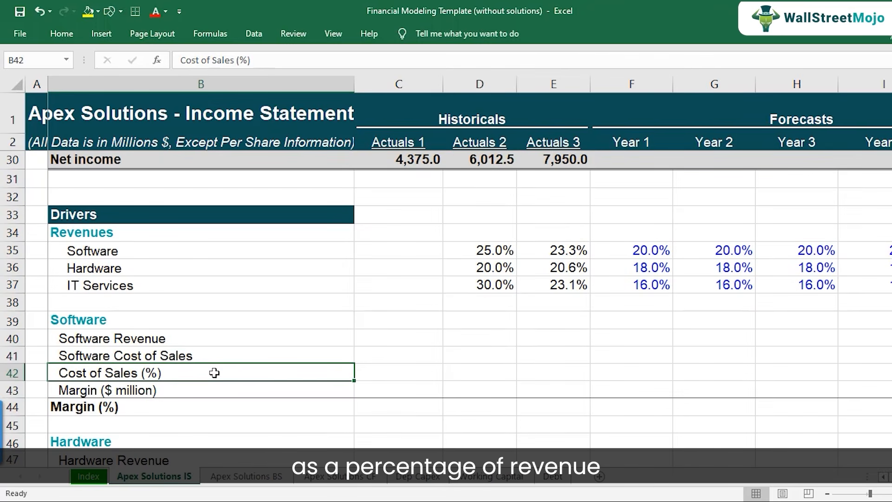
key(Up)
key(Up)
key(Up)
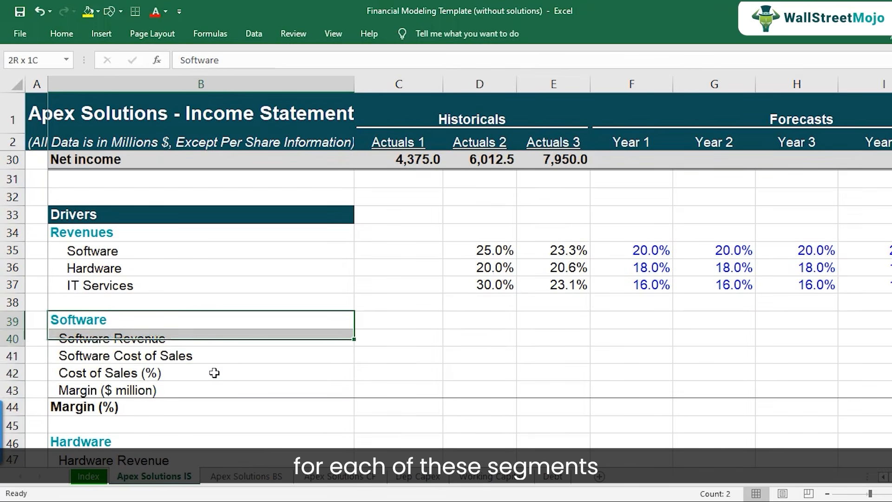
key(shift+Down)
key(shift+Down)
key(shift+Down)
key(shift+Down)
key(shift+Down)
scroll(212, 371, down, 3)
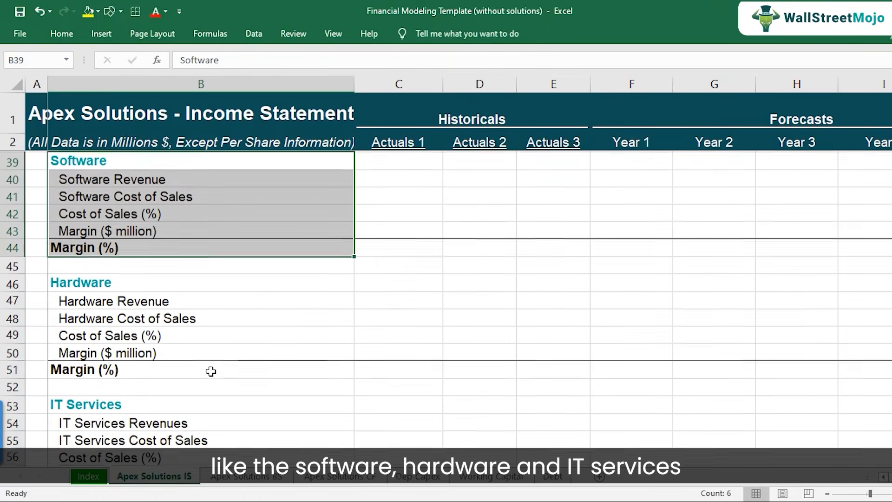
scroll(212, 372, down, 1)
scroll(212, 372, up, 2)
scroll(211, 370, up, 2)
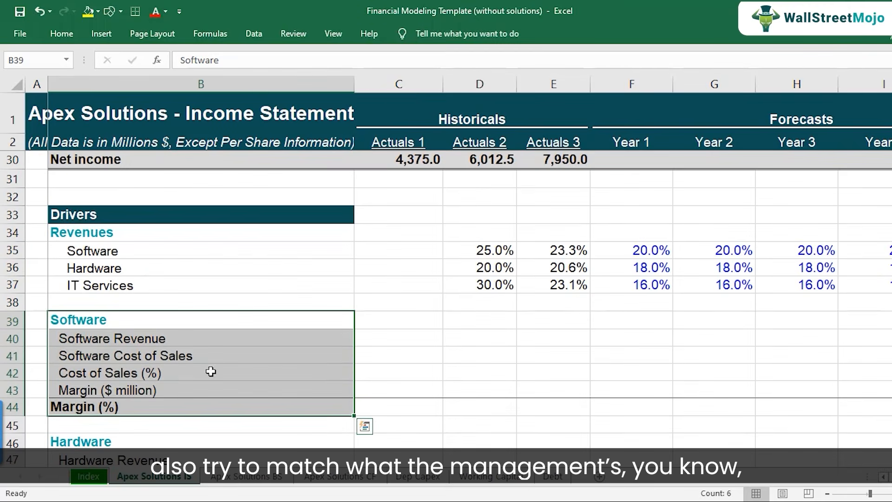
Switch to the case study PDF to check the Software cost assumption under Cost Management, and return to the Excel template.
key(alt+Tab)
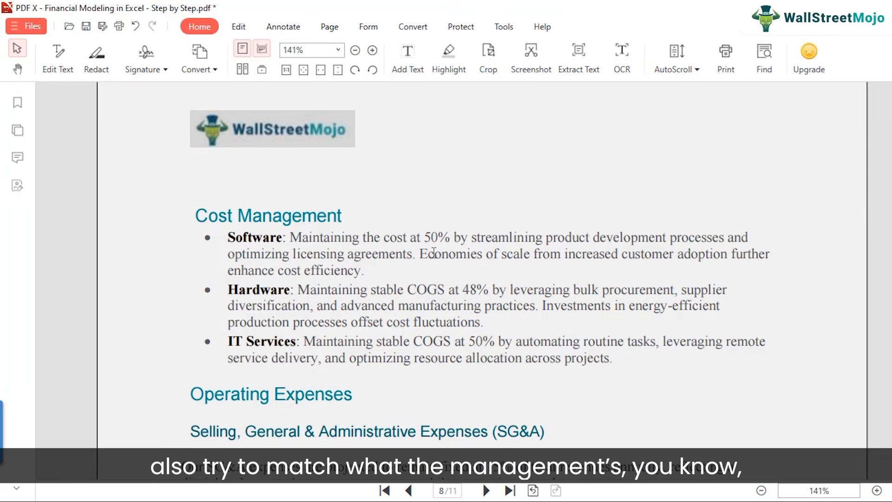
drag(425, 240, 447, 239)
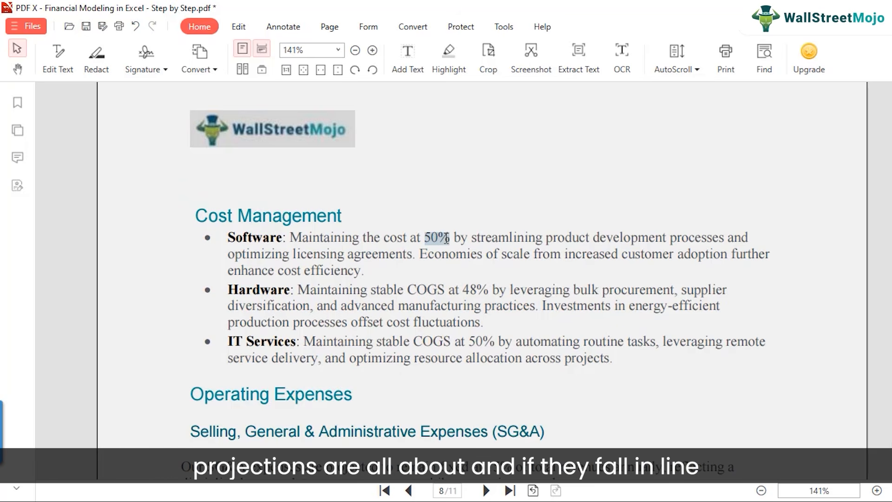
click(410, 257)
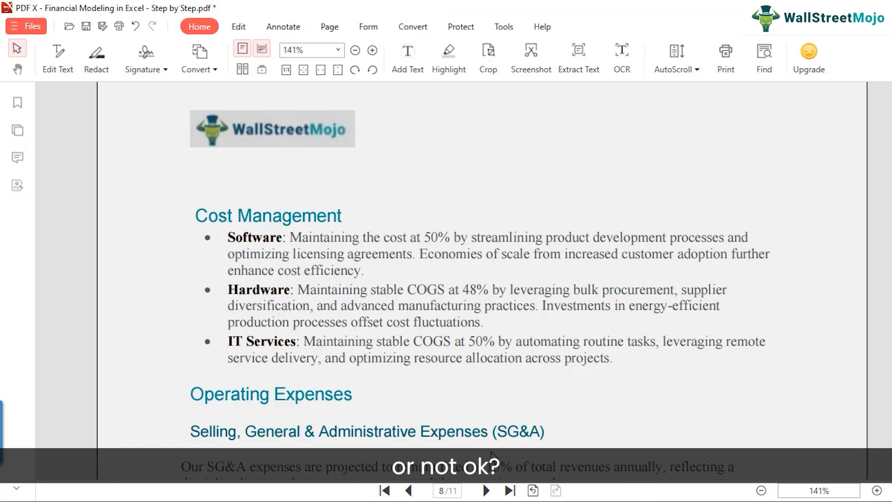
click(451, 501)
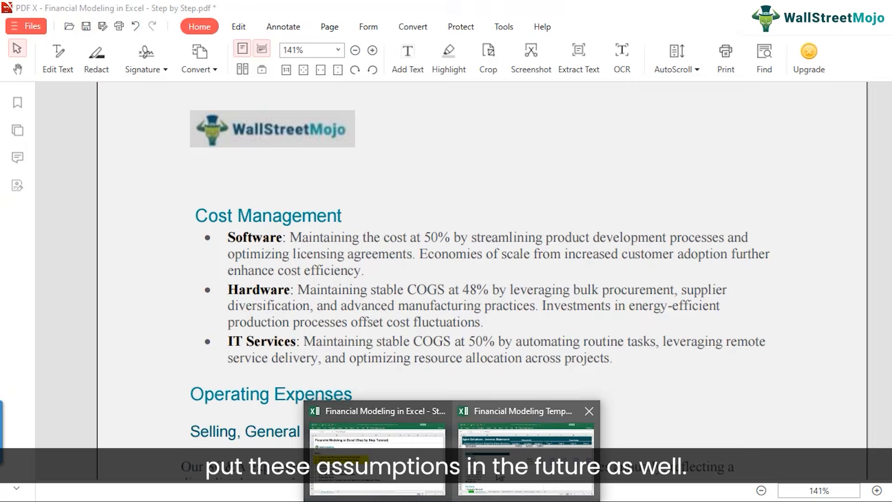
click(525, 446)
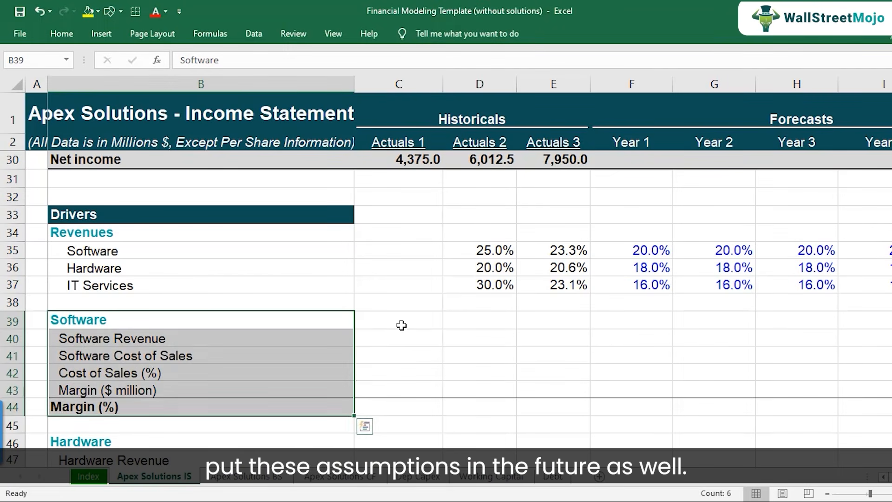
Link the Actuals 1 Software Revenue driver in C40 to the income statement's Software revenue with =C6.
click(397, 326)
click(201, 338)
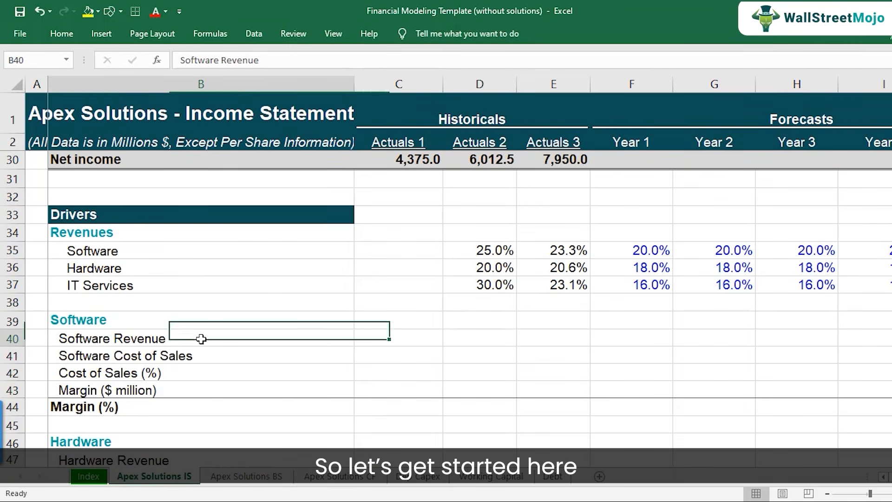
click(403, 336)
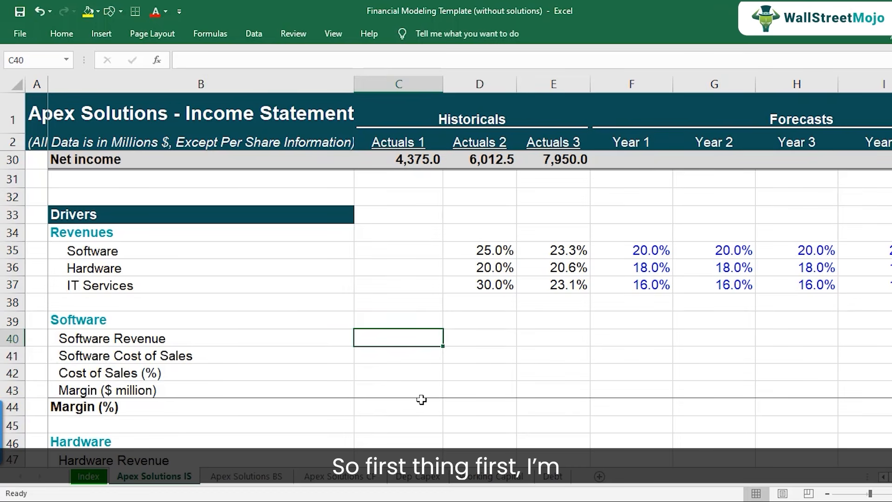
text(=)
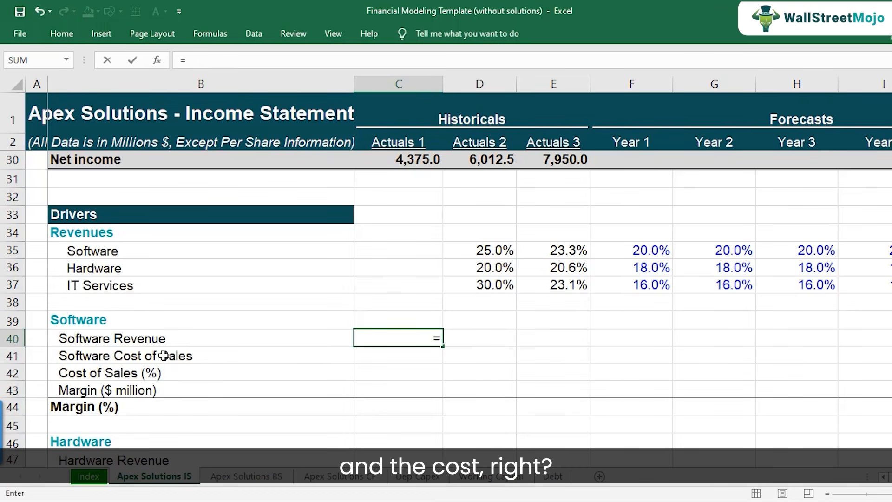
scroll(418, 363, up, 9)
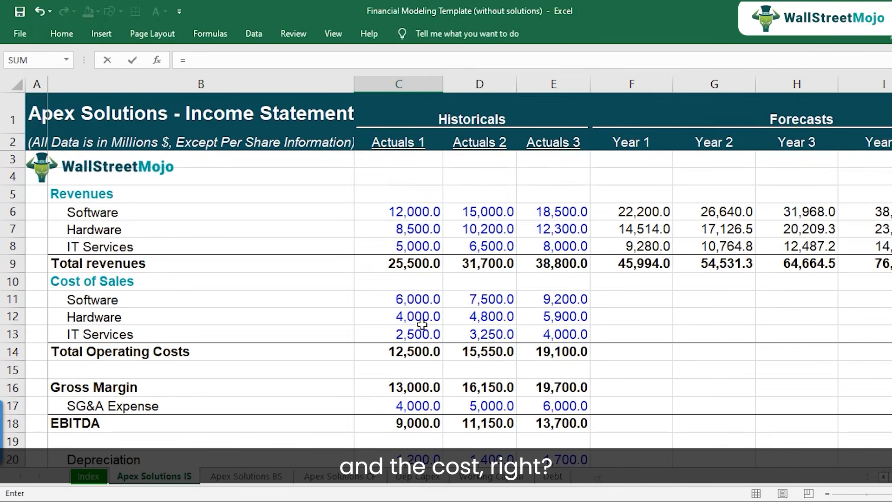
click(415, 212)
key(Return)
Link the Actuals 1 Software Cost of Sales driver in C41 to the income statement with =C11.
scroll(454, 284, down, 8)
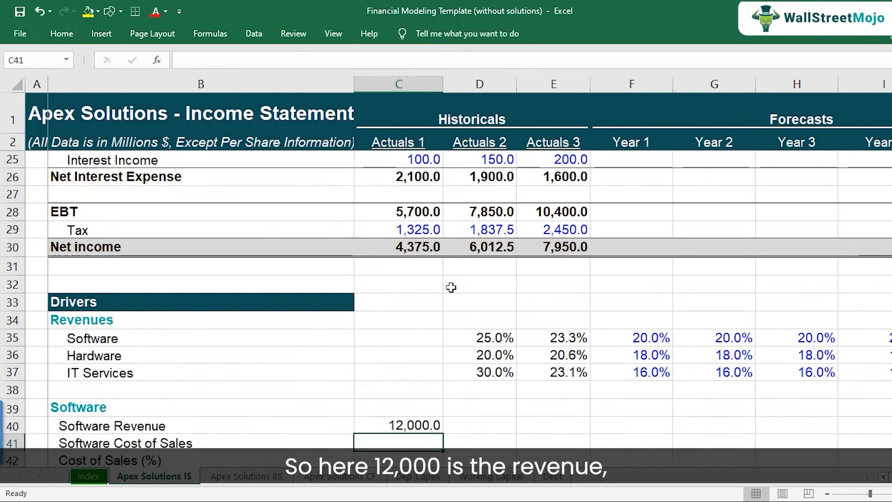
text(=)
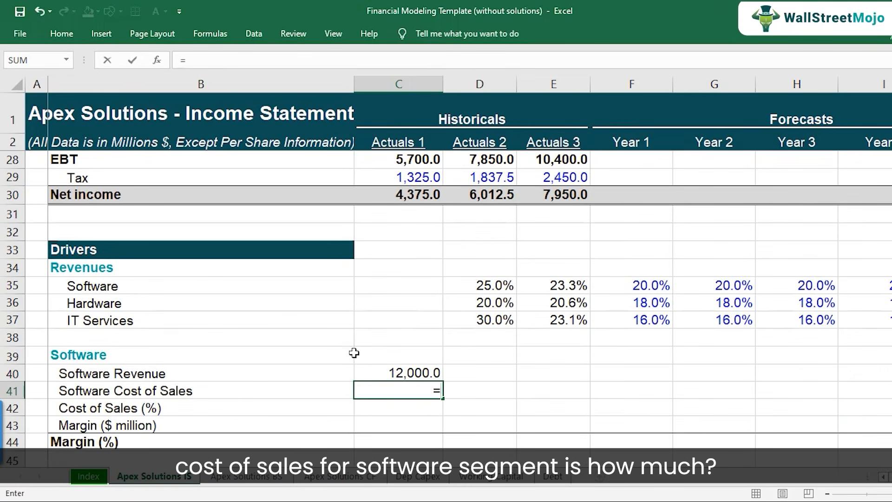
scroll(438, 310, up, 8)
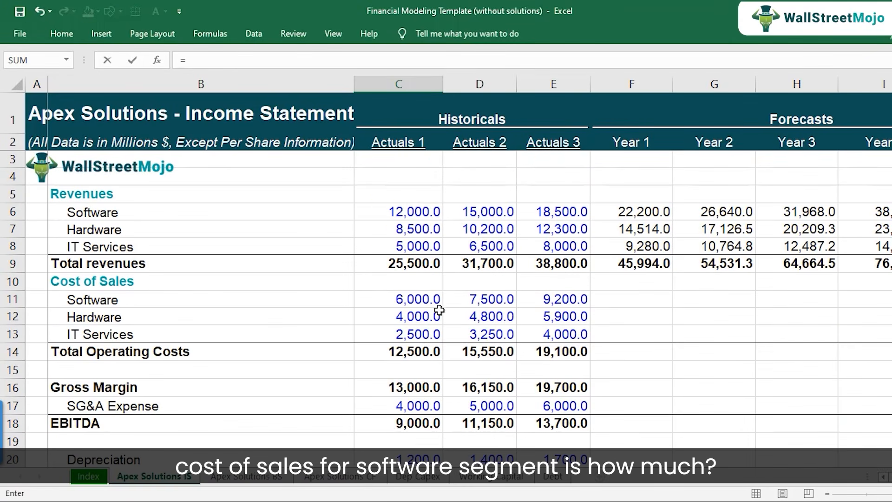
click(402, 299)
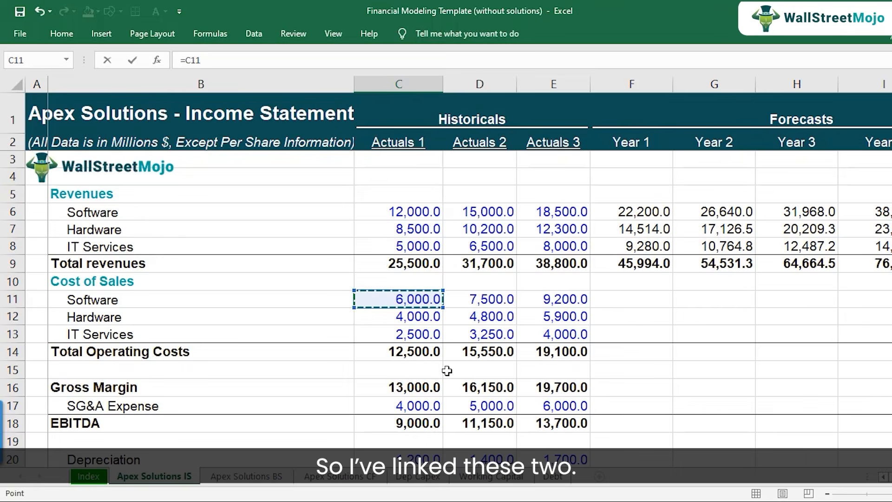
key(Return)
Calculate the Actuals 1 Software Cost of Sales (%) in C42 with =C41/C40.
scroll(447, 371, down, 1)
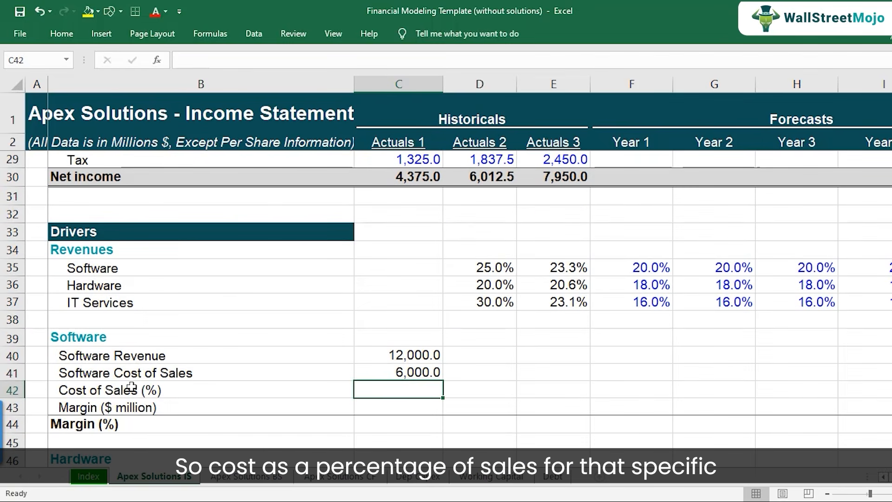
click(133, 389)
click(389, 376)
click(423, 355)
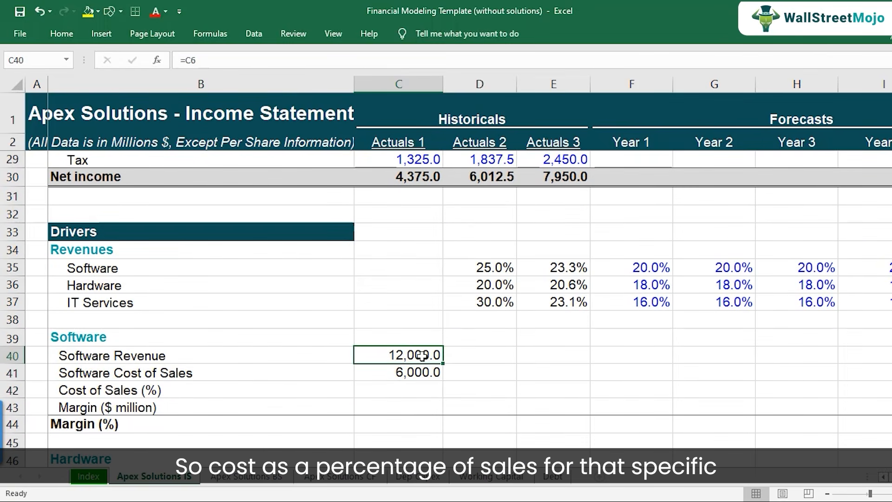
click(419, 372)
click(413, 393)
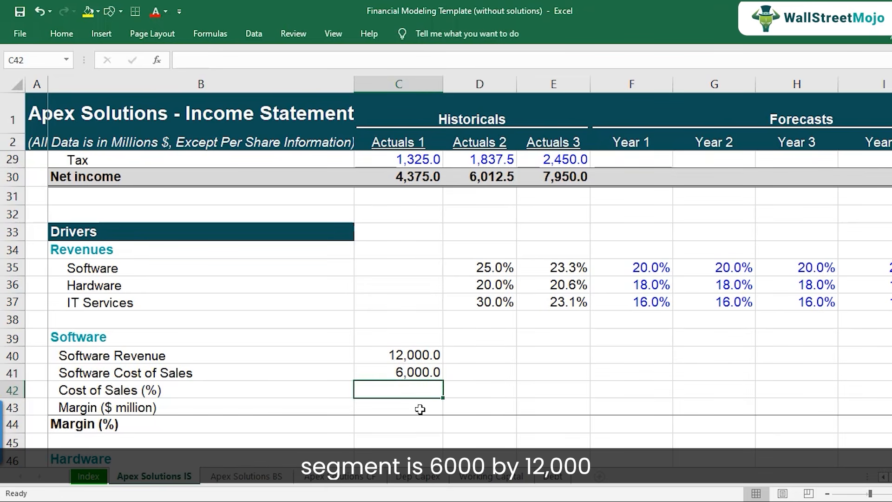
text(=)
key(Up)
text(/)
key(Up)
key(Up)
key(Return)
key(Up)
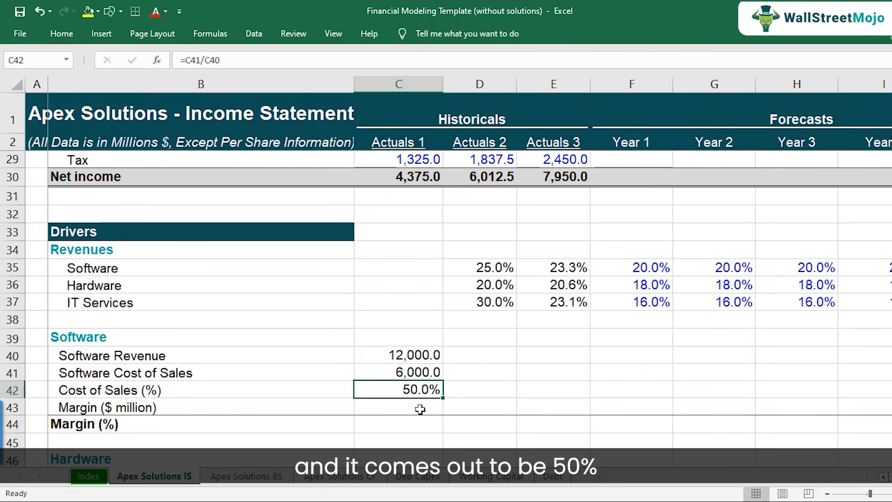
Calculate the Actuals 1 Software Margin ($ million) in C43 as Software Revenue C40 minus Software Cost of Sales C41.
click(420, 409)
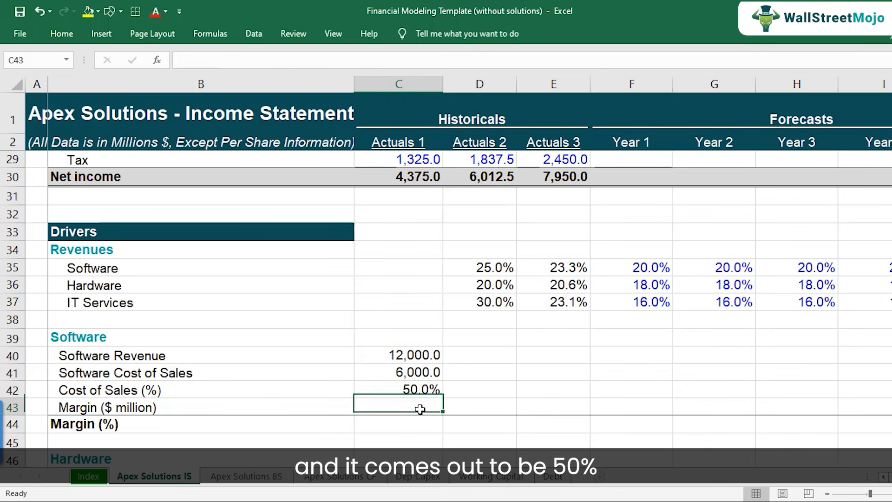
text(=)
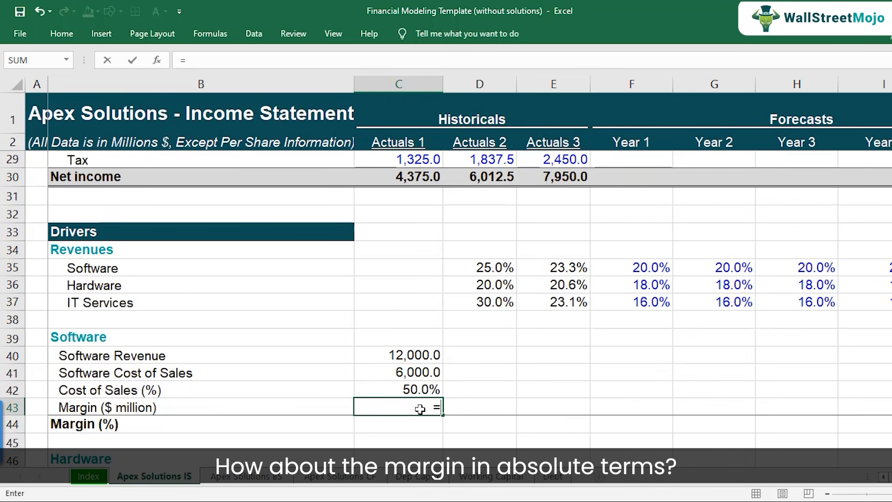
key(Up)
key(Up)
key(Up)
text(-)
key(Up)
key(Up)
key(Return)
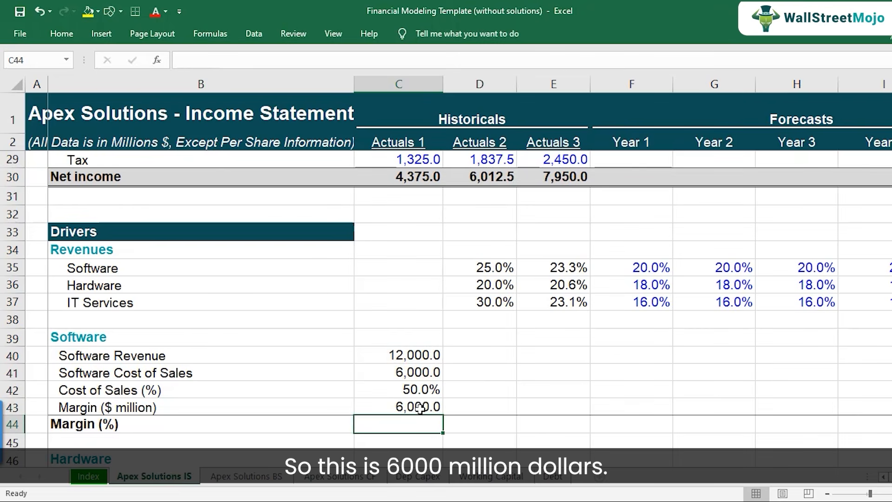
Calculate the Actuals 1 Software Margin (%) in C44 with =C43/C40.
scroll(441, 409, down, 1)
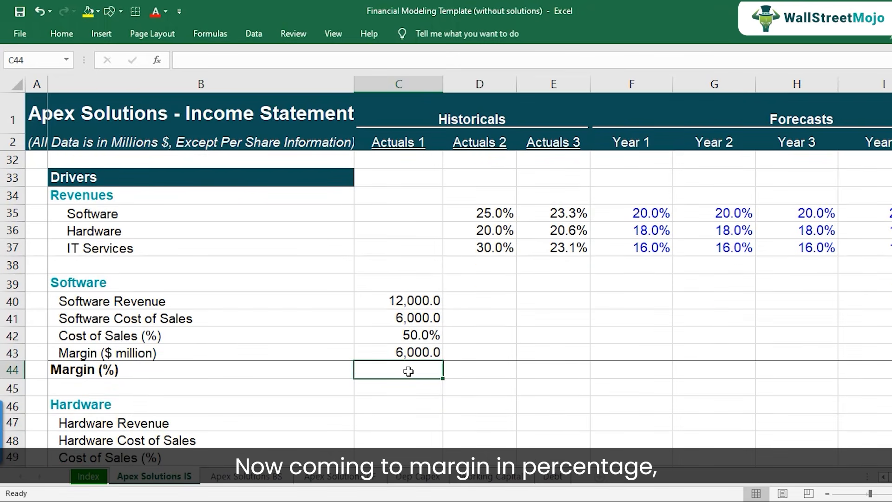
text(=)
key(Up)
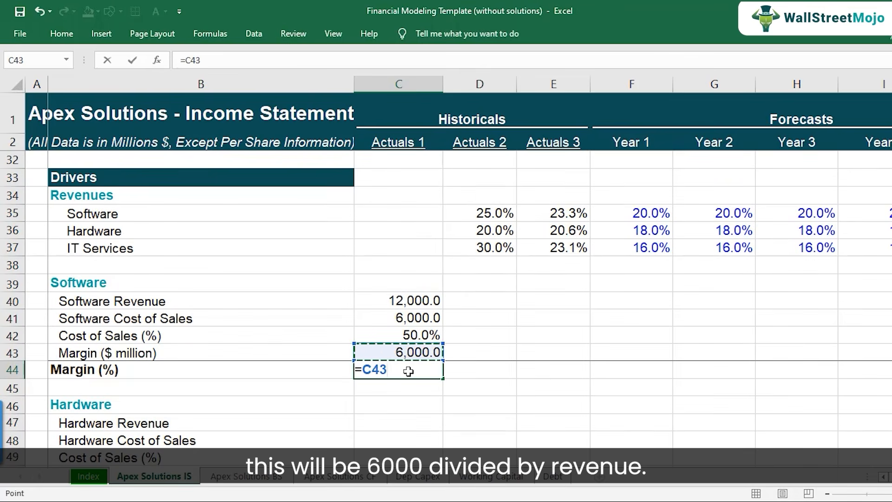
text(/)
key(Up)
key(Up)
key(Up)
key(Up)
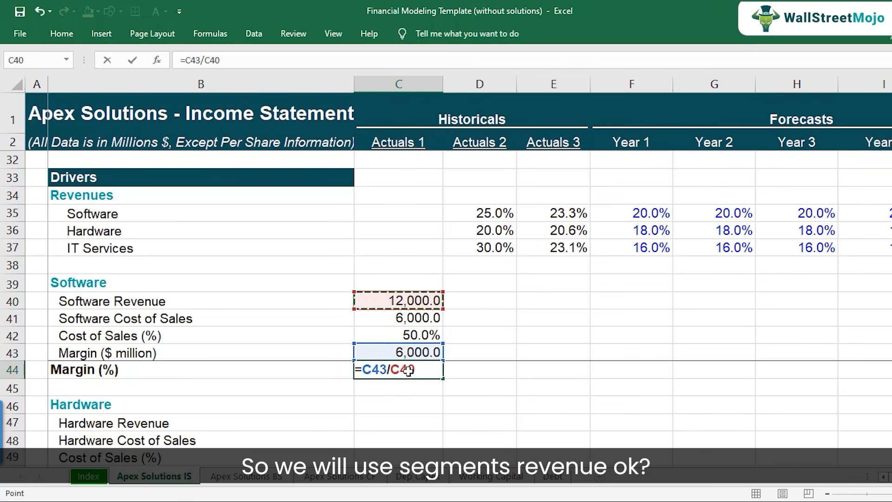
key(Return)
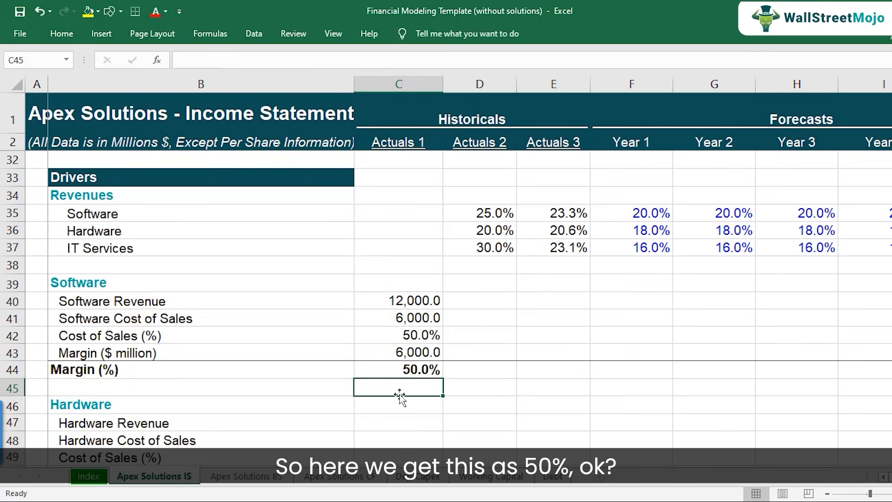
Copy the Actuals 1 Software driver block C40:C44 to Actuals 2 and Actuals 3, filling D40:E44.
click(413, 368)
drag(396, 299, 399, 370)
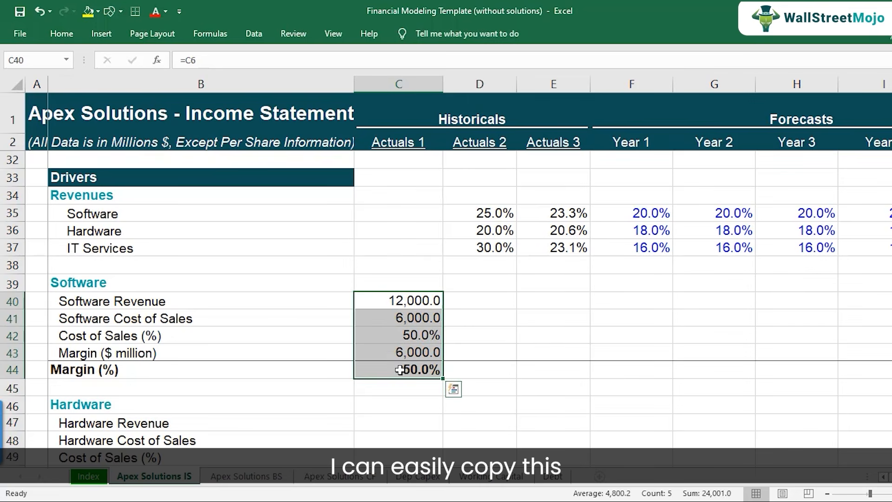
key(ctrl+c)
drag(468, 302, 469, 318)
click(469, 301)
key(ctrl+v)
click(534, 302)
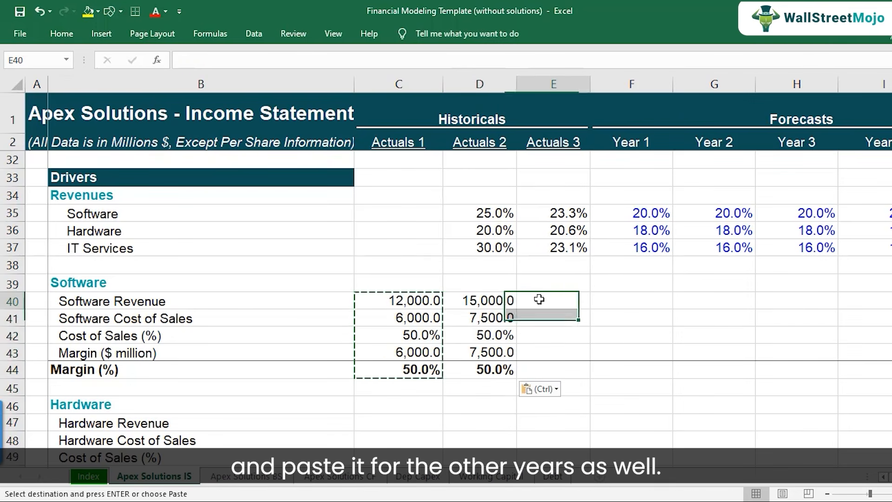
key(ctrl+v)
Compare the historical Software Cost of Sales (%) in C42:E42 with the Software guidance under Cost Management in the financial modeling PDF.
click(547, 334)
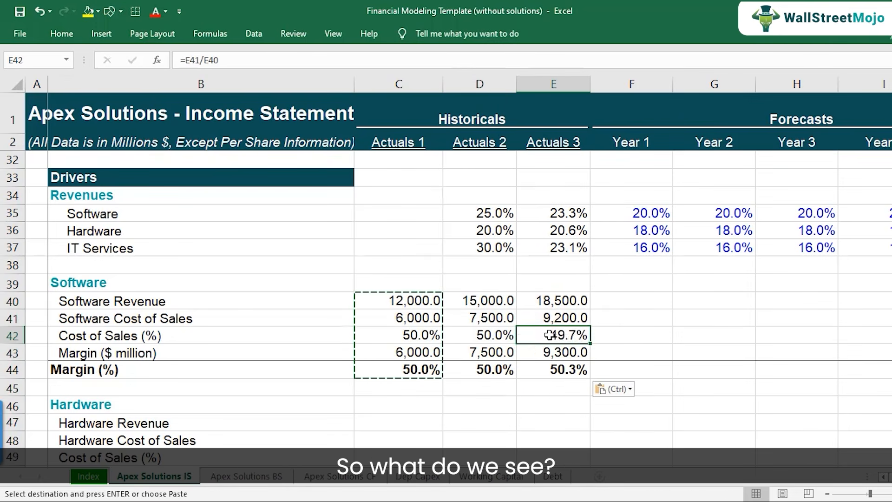
double_click(548, 333)
key(Escape)
click(406, 336)
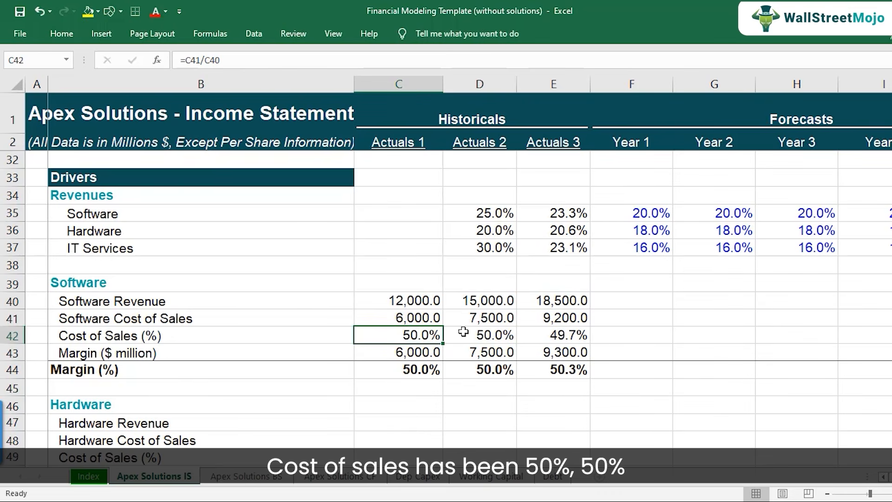
click(482, 333)
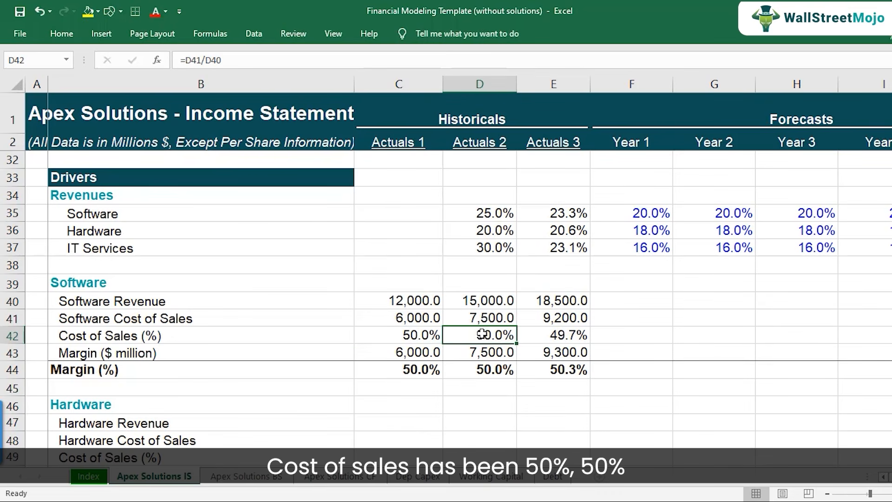
click(548, 334)
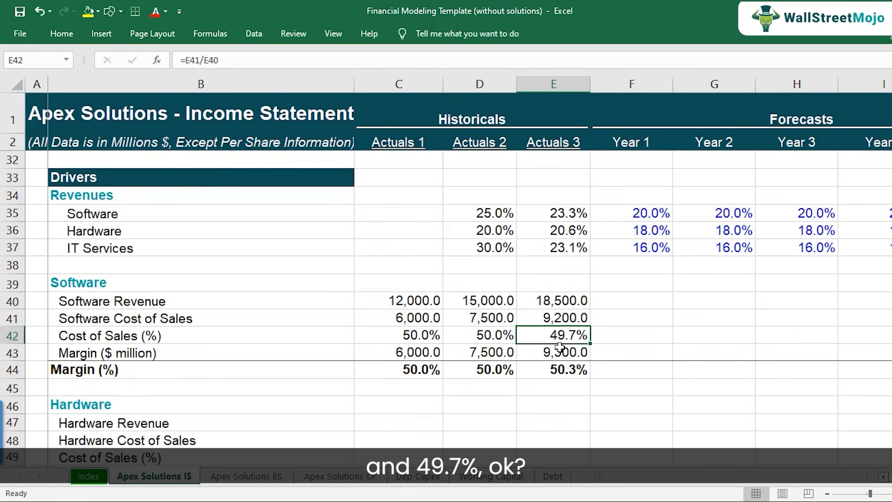
click(375, 500)
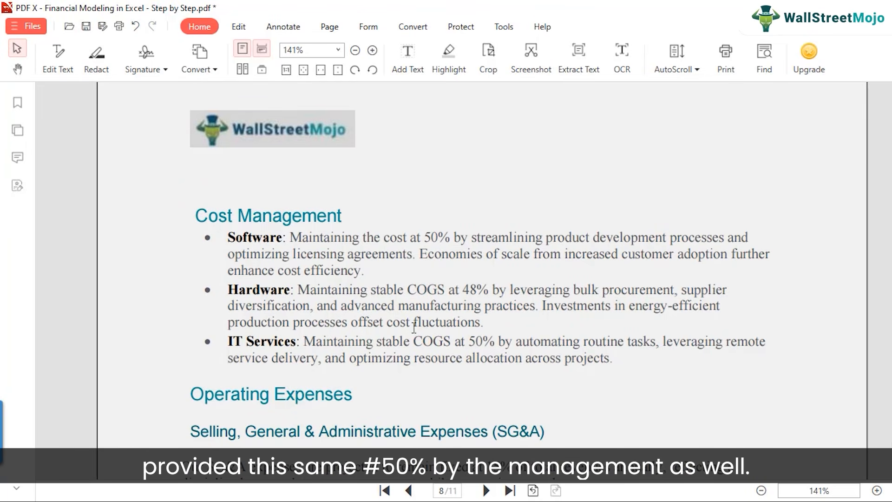
mouse_move(516, 496)
click(525, 464)
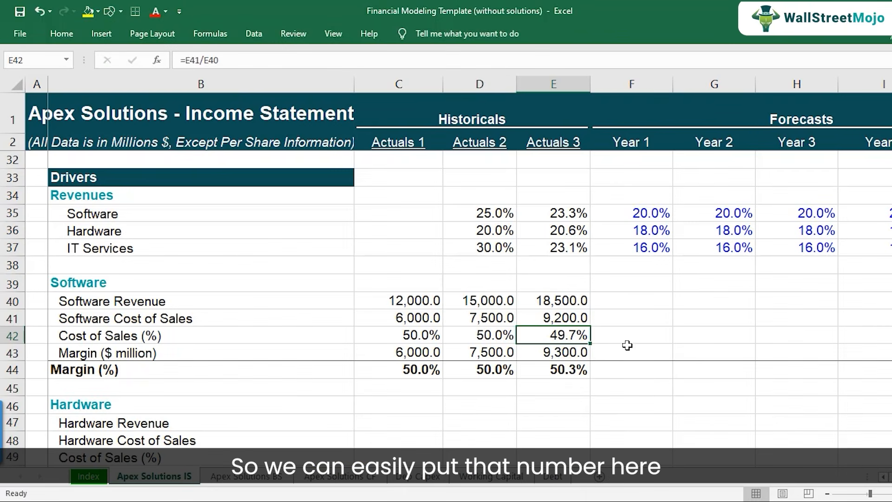
Set the Year 1 Software Cost of Sales (%) in F42 to 50% and copy it through Year 5 in G42:J42.
text(50)
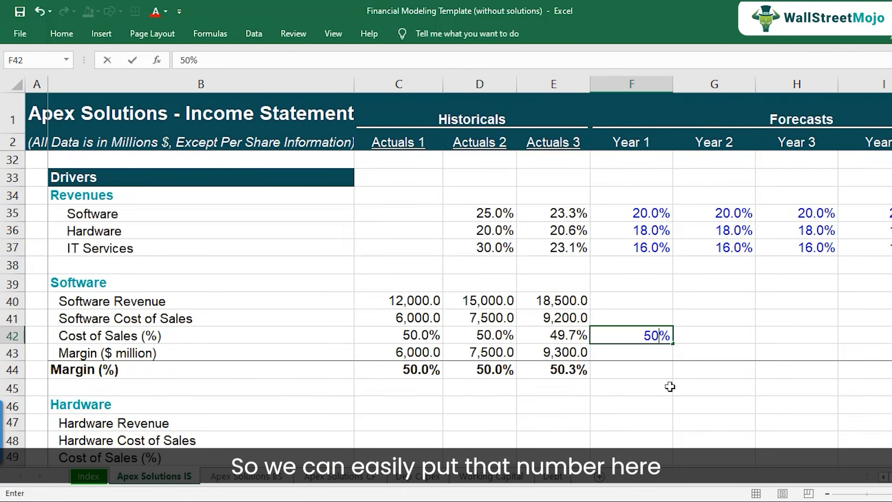
key(ctrl+Return)
key(ctrl+c)
key(shift+Right)
key(shift+Right)
key(shift+Right)
key(shift+Right)
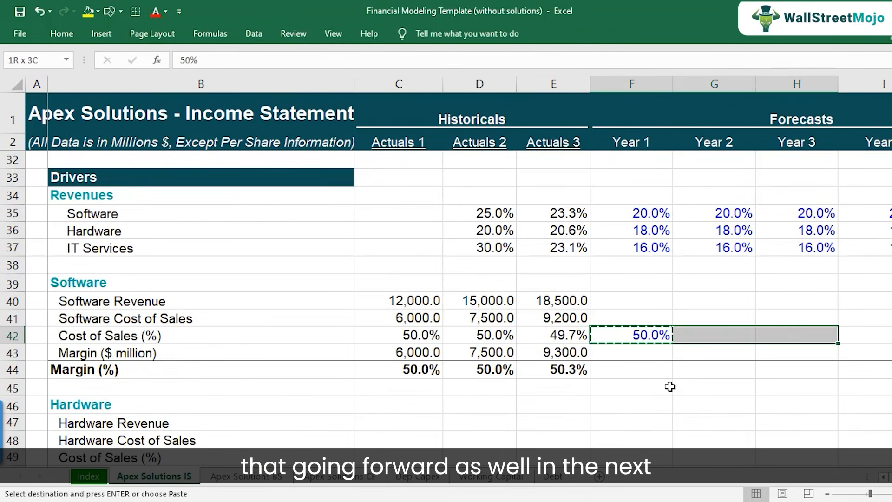
key(ctrl+v)
key(Left)
key(Left)
key(Left)
key(Left)
key(Left)
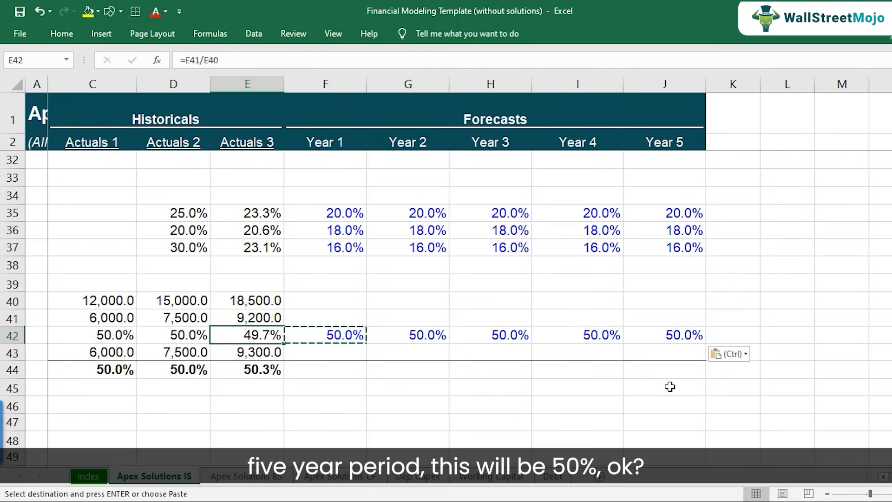
key(Right)
key(Right)
key(Right)
key(Right)
key(Right)
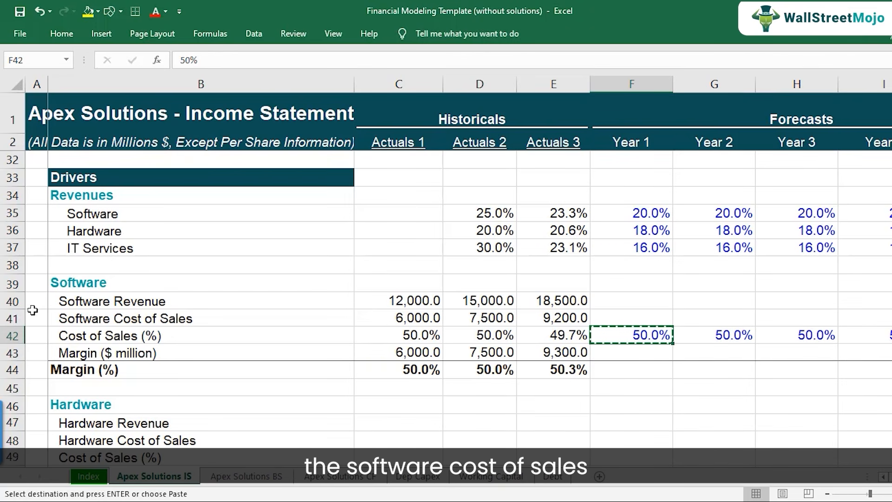
Link the Year 1 Software Revenue in driver cell F40 to the income statement's Software revenue with =F6.
click(11, 317)
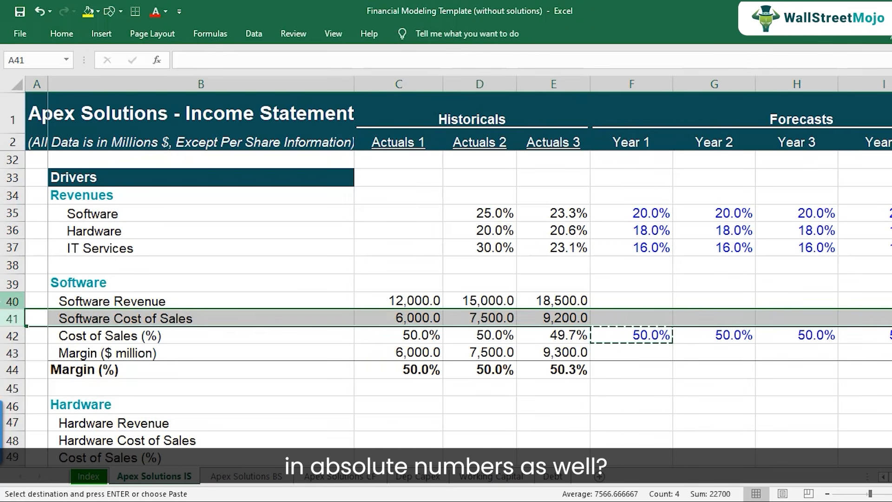
click(548, 300)
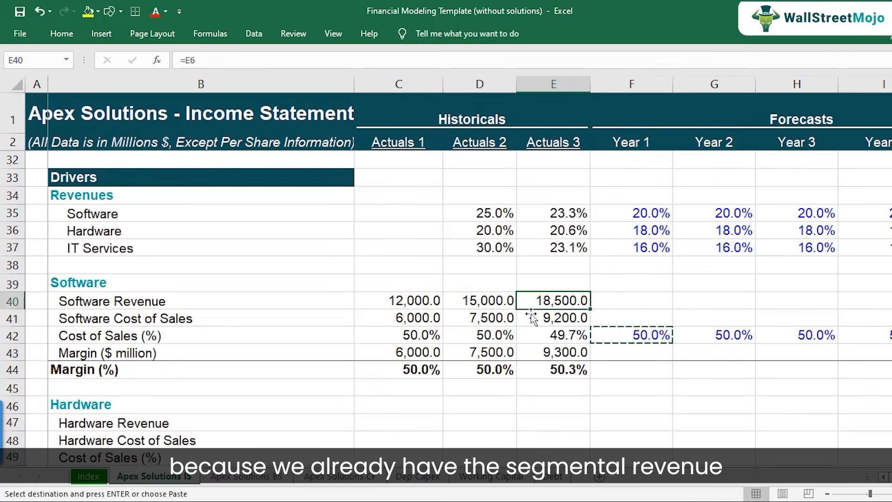
click(3, 302)
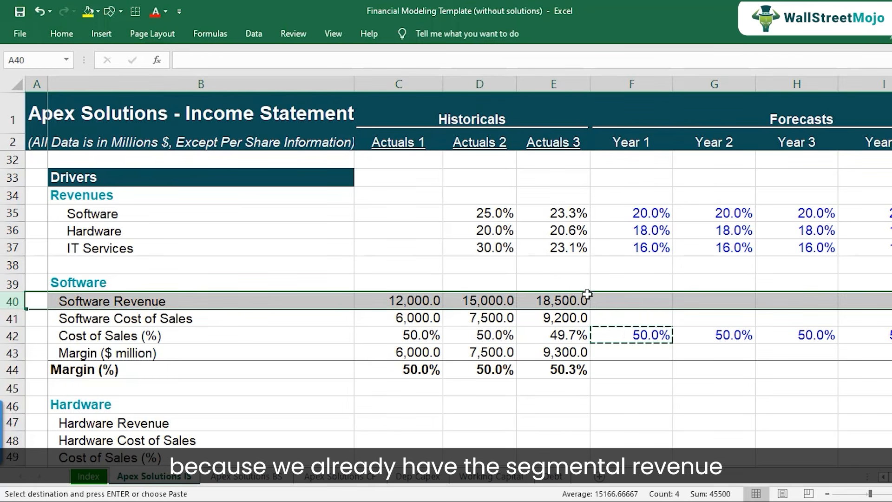
click(629, 299)
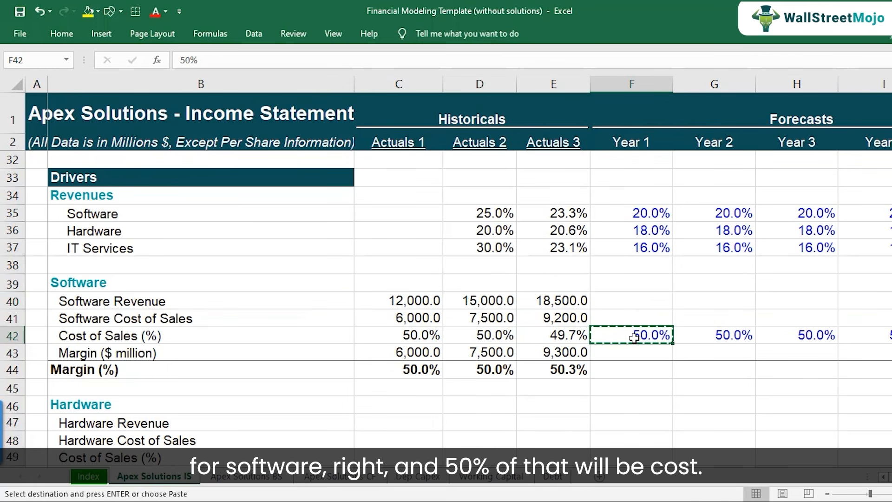
click(631, 317)
click(634, 300)
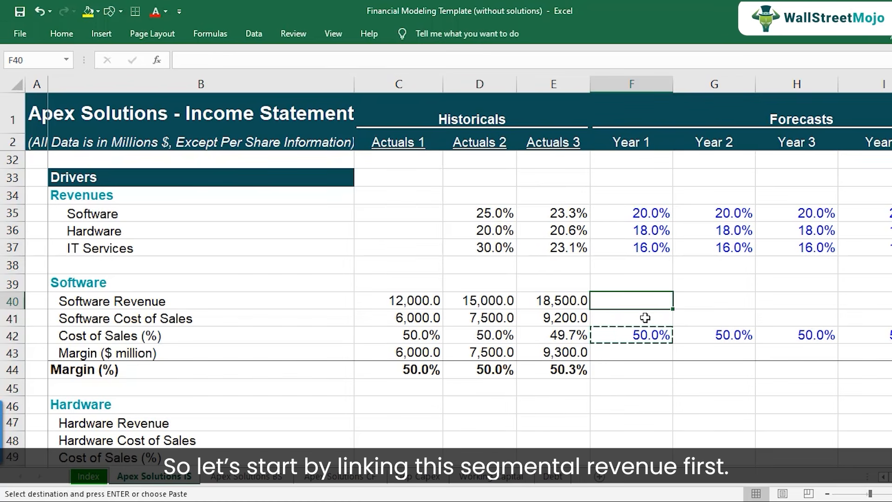
text(=)
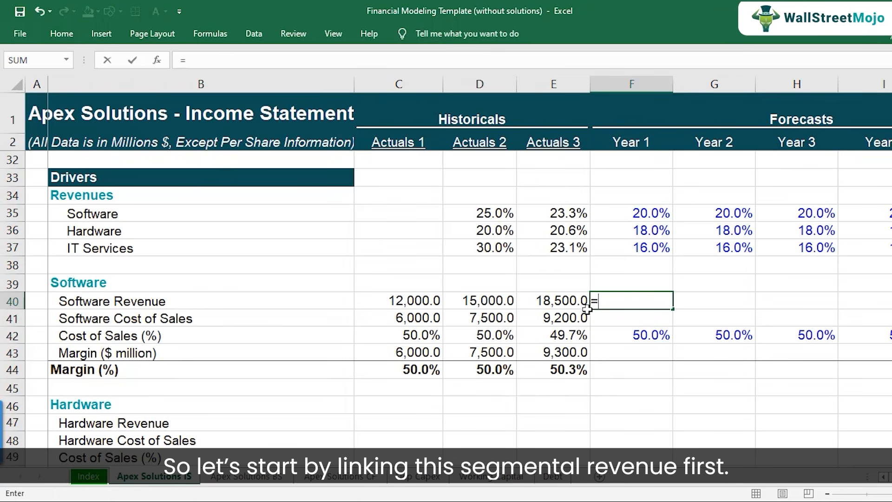
scroll(648, 295, up, 10)
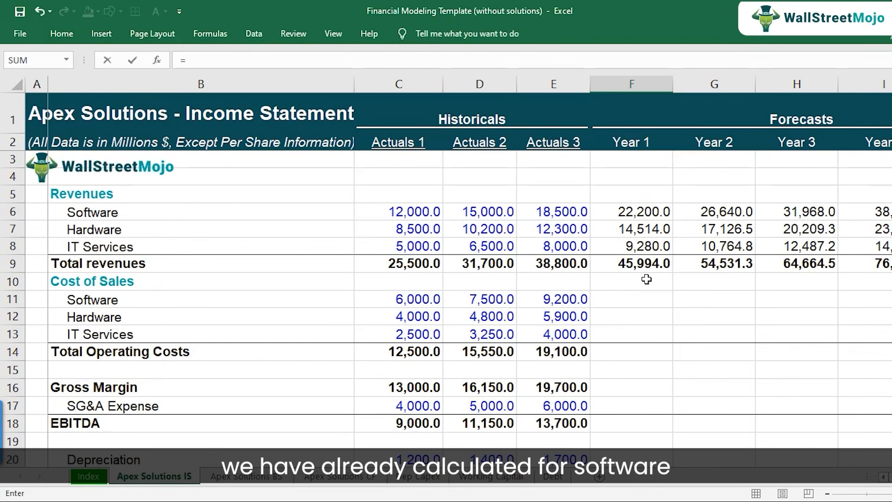
click(643, 213)
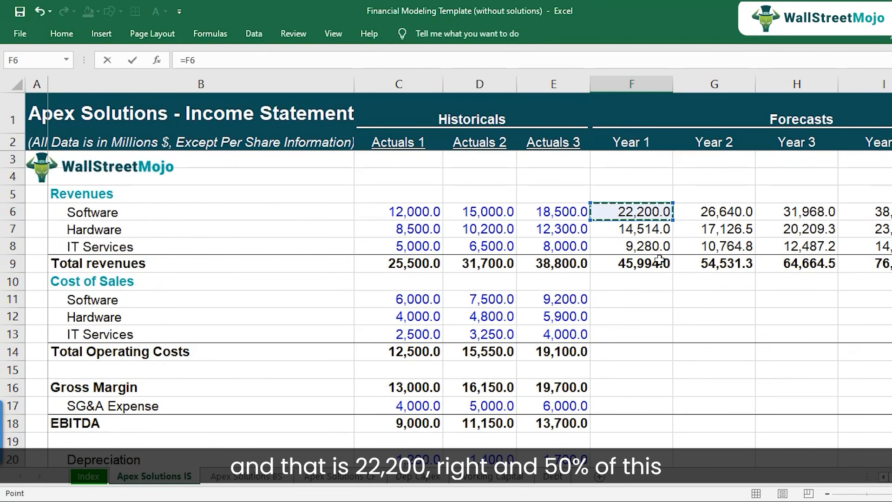
key(Return)
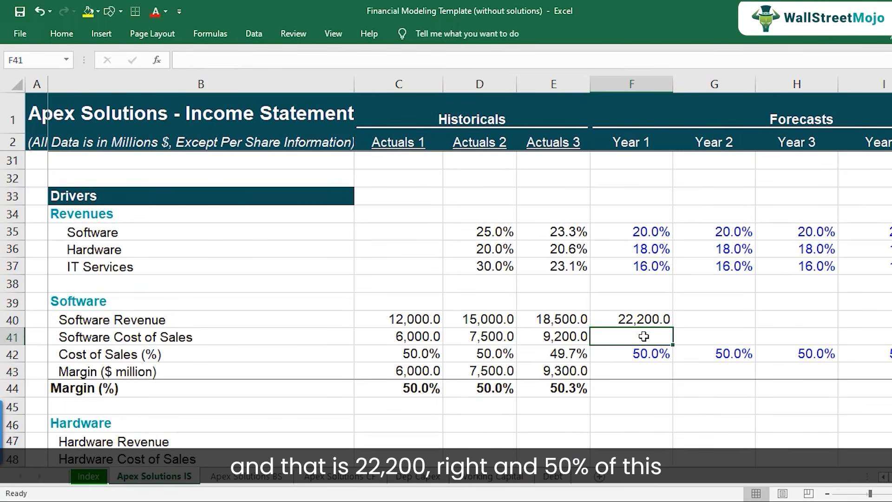
Calculate the Year 1 Software Cost of Sales in F41 with =F42*F40.
text(=)
key(Down)
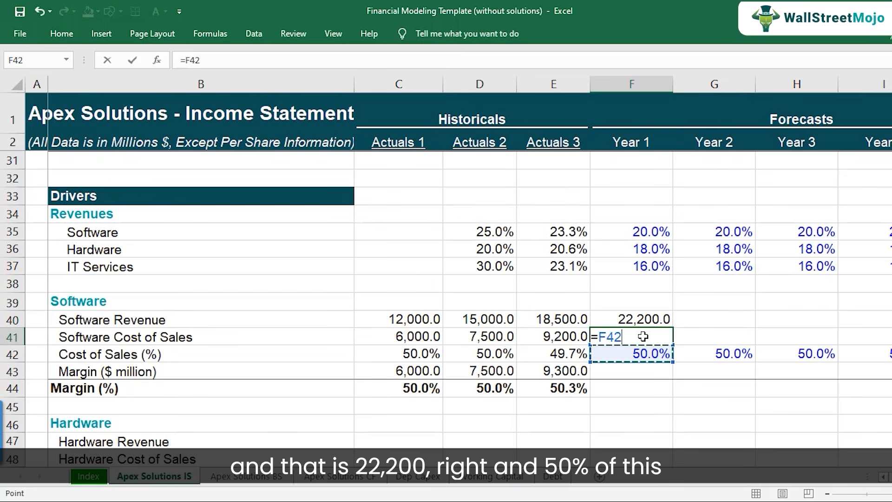
text(*)
click(643, 319)
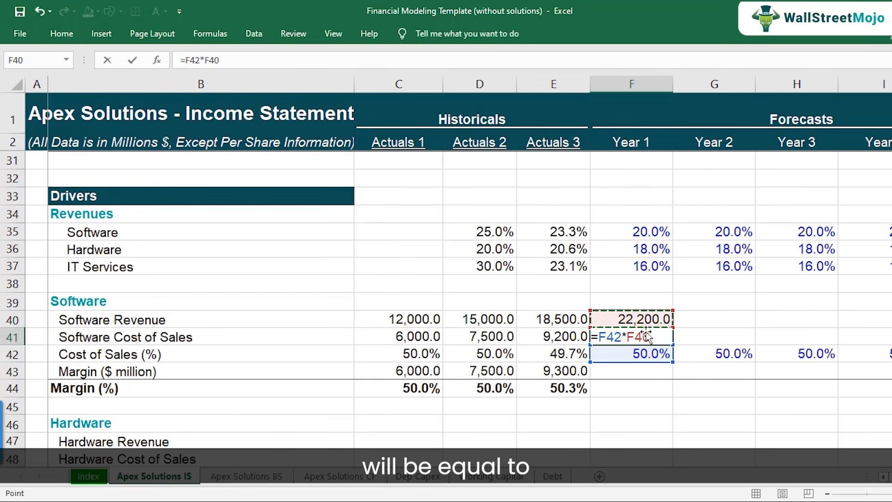
key(ctrl+Return)
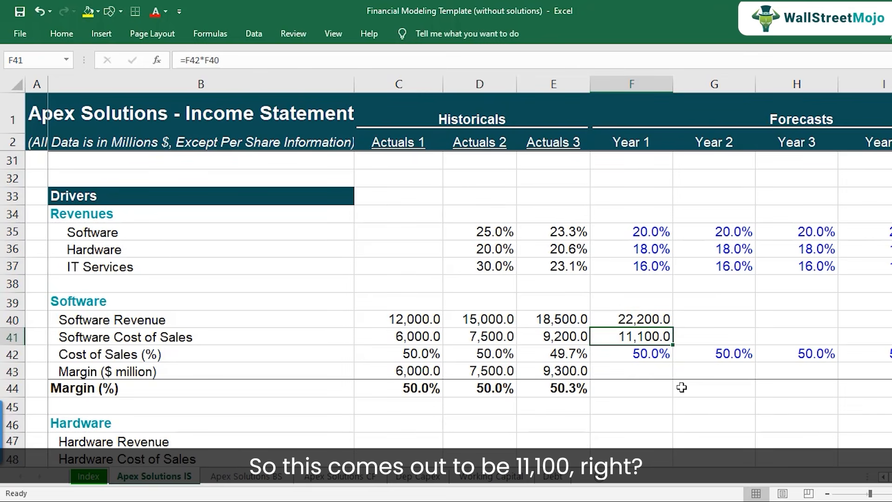
Calculate the Year 1 Software Margin ($ million) in F43 as Software Revenue F40 minus Software Cost of Sales F41.
key(Down)
key(Down)
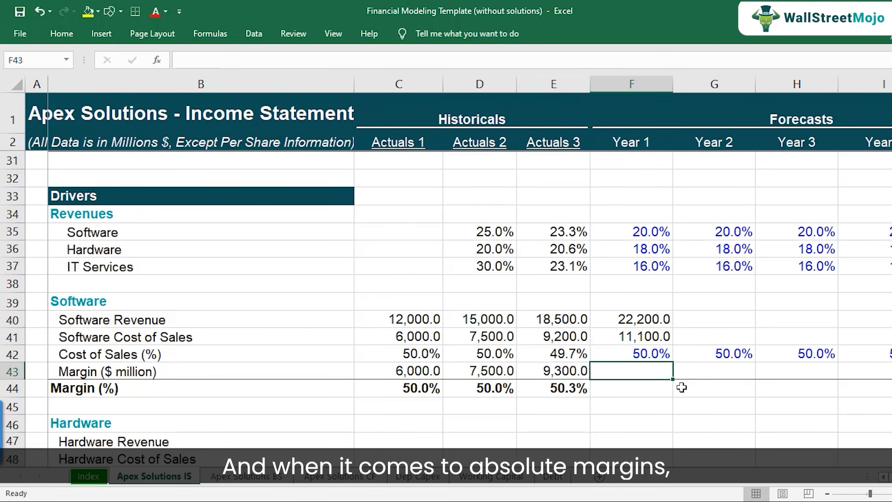
text(=)
key(Up)
key(Up)
key(Up)
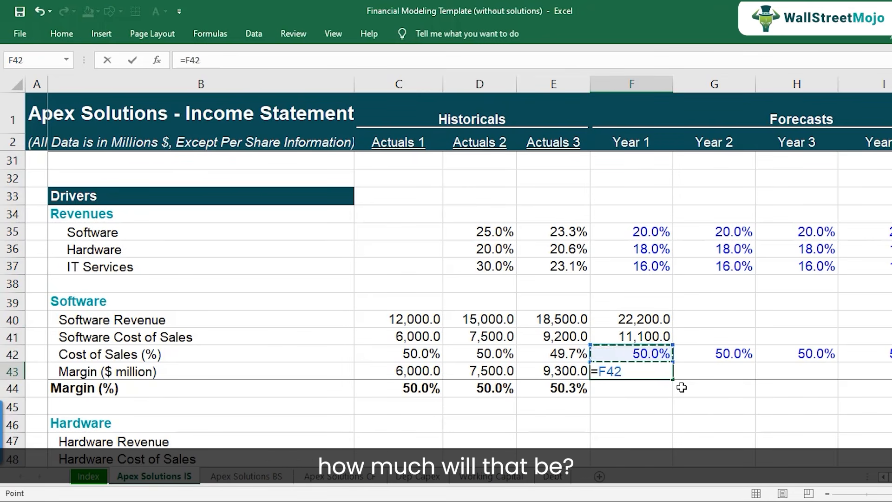
text(-)
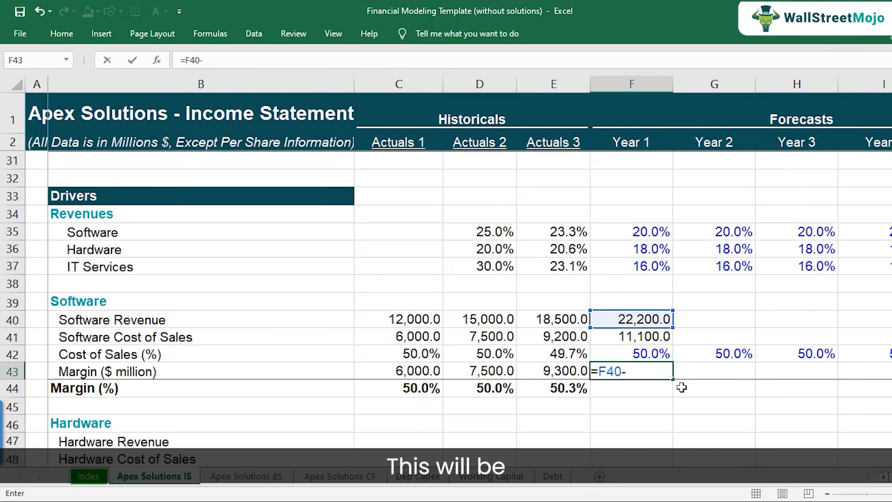
key(Up)
key(Up)
key(Return)
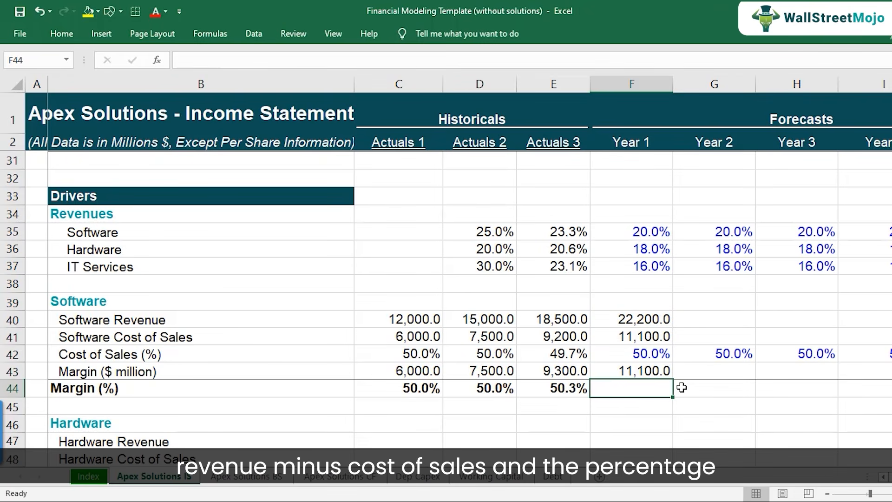
Calculate the Year 1 Software Margin (%) in F44 as Margin F43 divided by Software Revenue F40.
text(=)
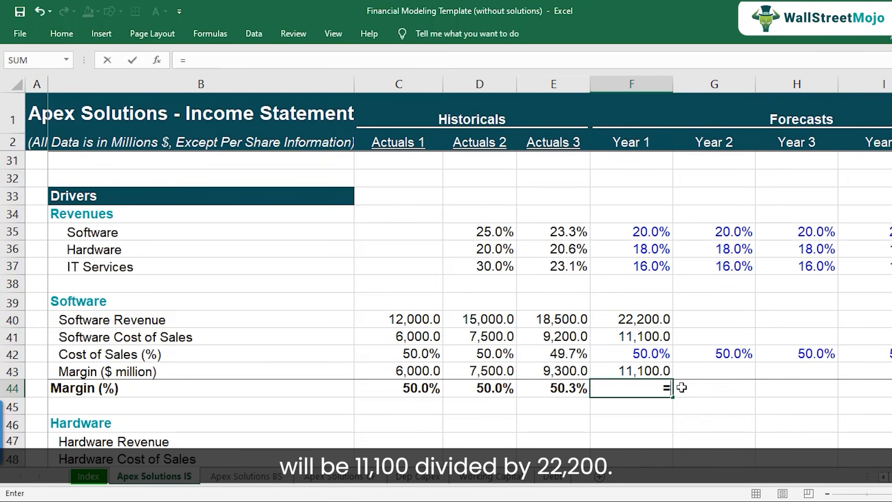
key(Up)
text(/)
key(Up)
key(Up)
key(Up)
key(Up)
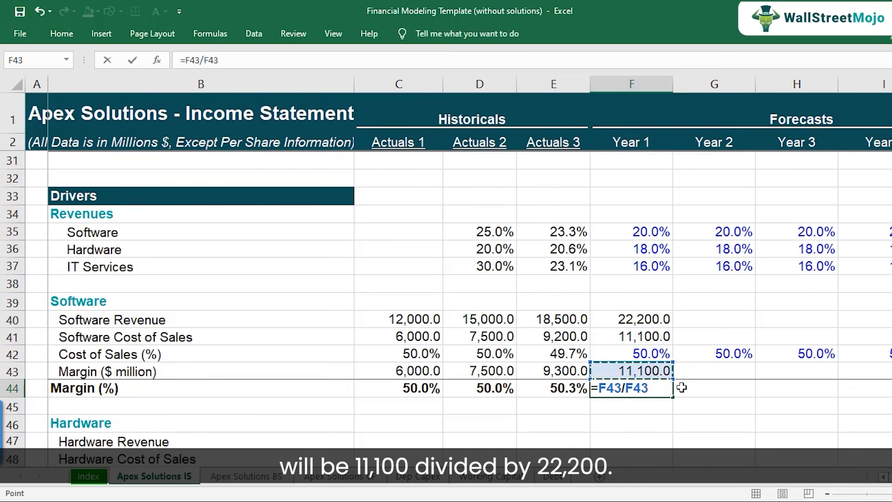
key(Return)
Copy the Year 1 Software driver block F40:F44 to Years 2 through 5, filling G40:J44.
key(Up)
key(Up)
key(Up)
key(Up)
key(Up)
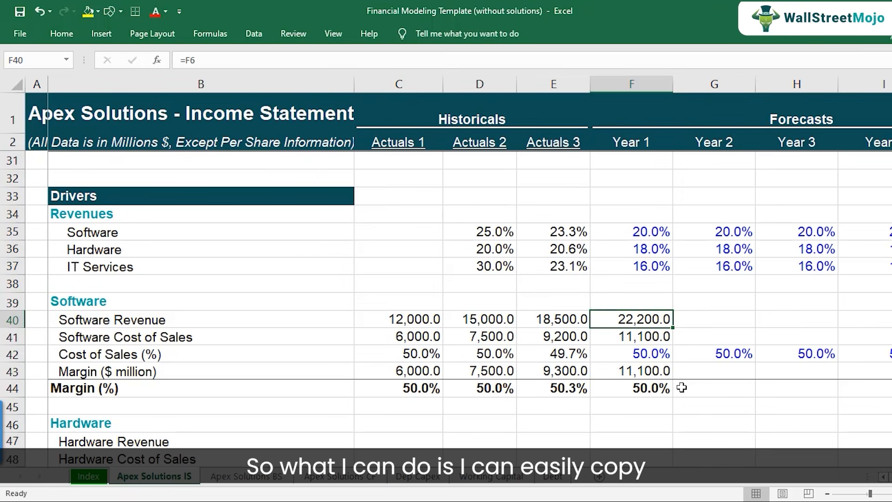
key(shift+Down)
key(shift+Down)
key(shift+Down)
key(shift+Down)
key(ctrl+c)
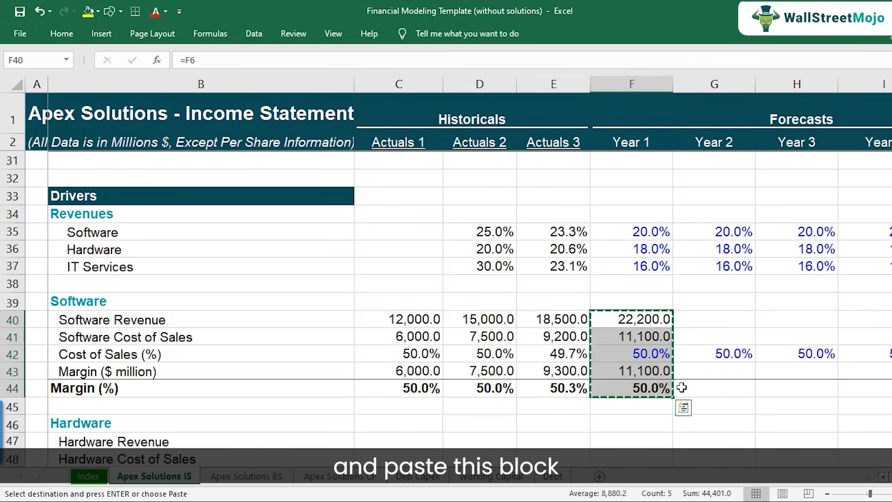
key(shift+Right)
key(shift+Right)
key(shift+Right)
key(shift+Right)
key(ctrl+v)
key(Left)
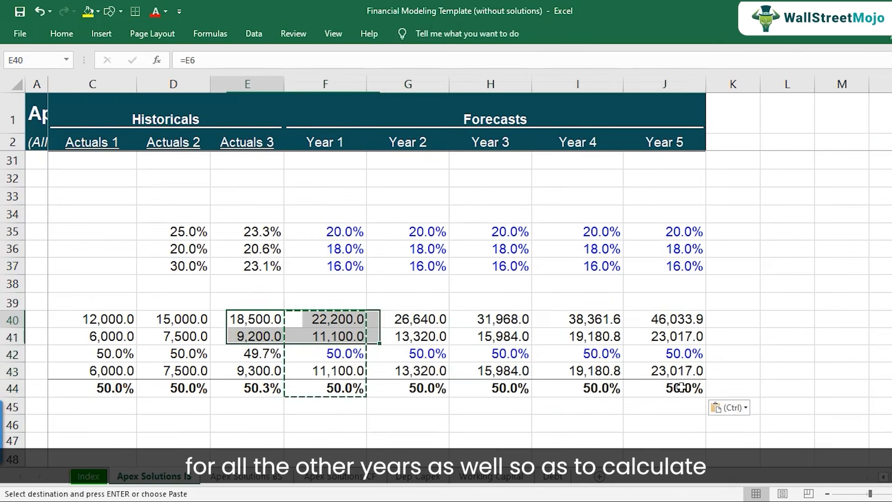
key(Left)
key(Left)
key(Left)
key(Left)
key(Down)
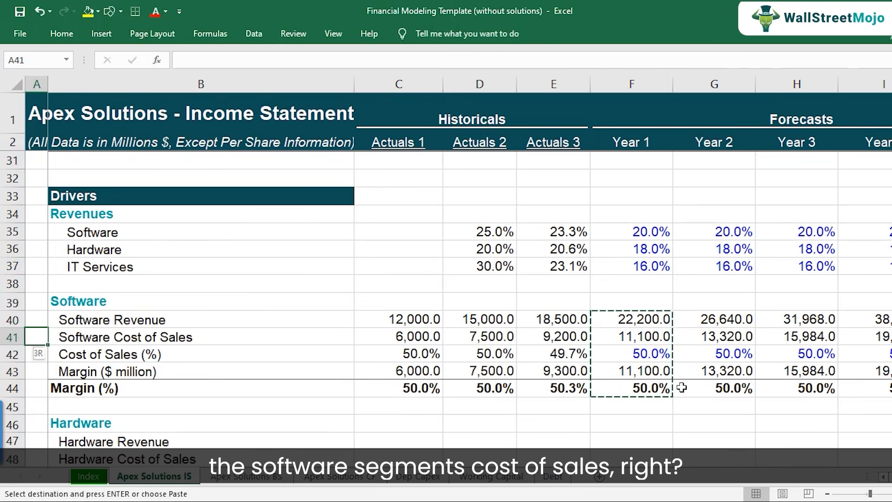
key(shift+space)
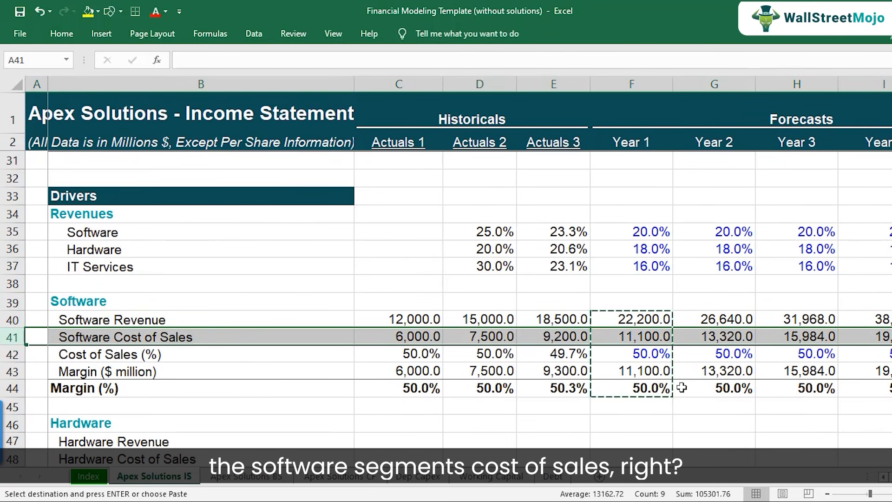
key(Escape)
key(Down)
key(Right)
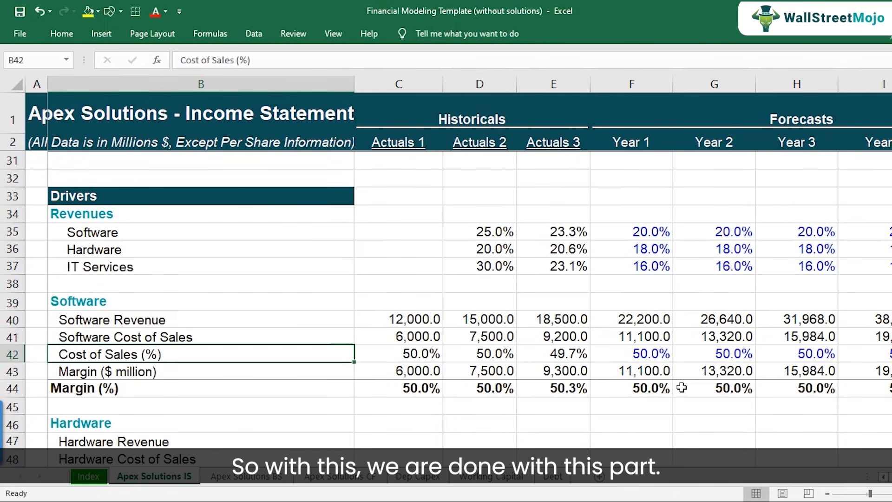
key(Up)
scroll(352, 341, down, 2)
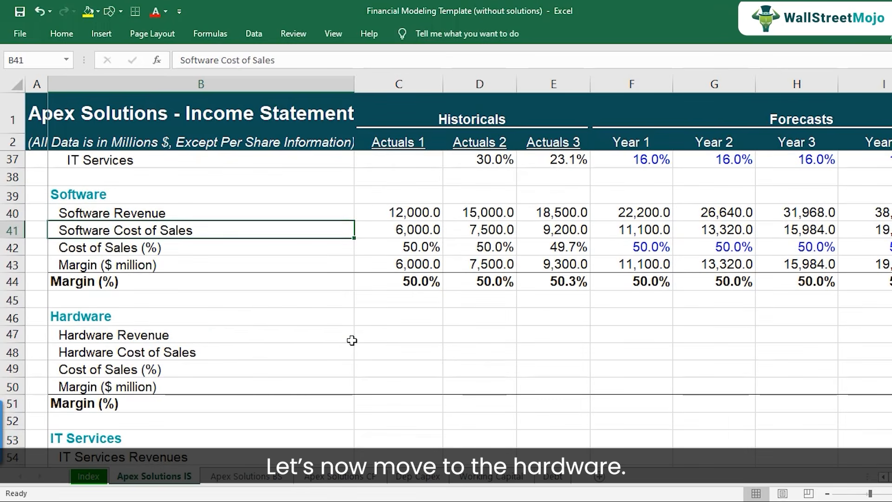
Link the Actuals 1 Hardware Revenue driver in C47 to the Hardware revenue in C7.
click(224, 336)
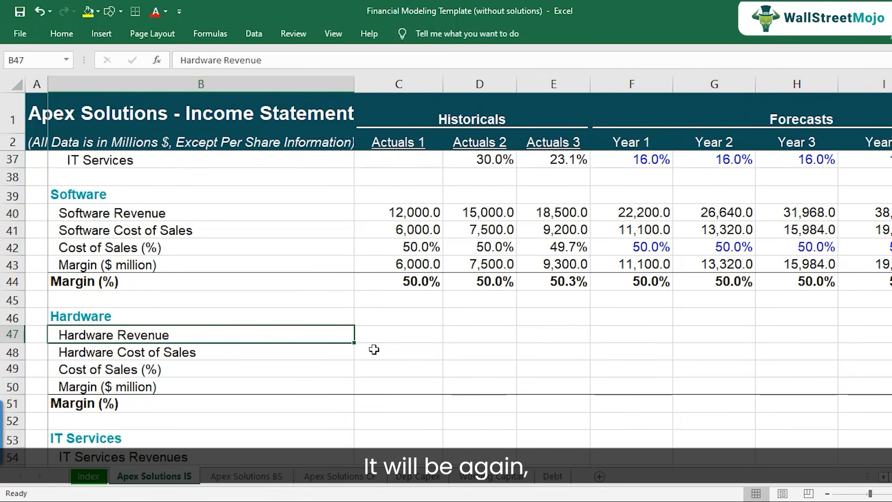
key(Right)
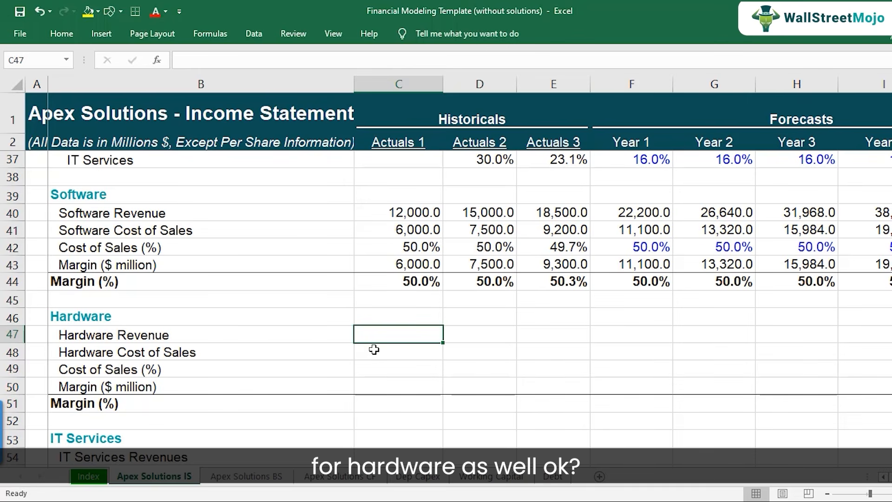
text(=)
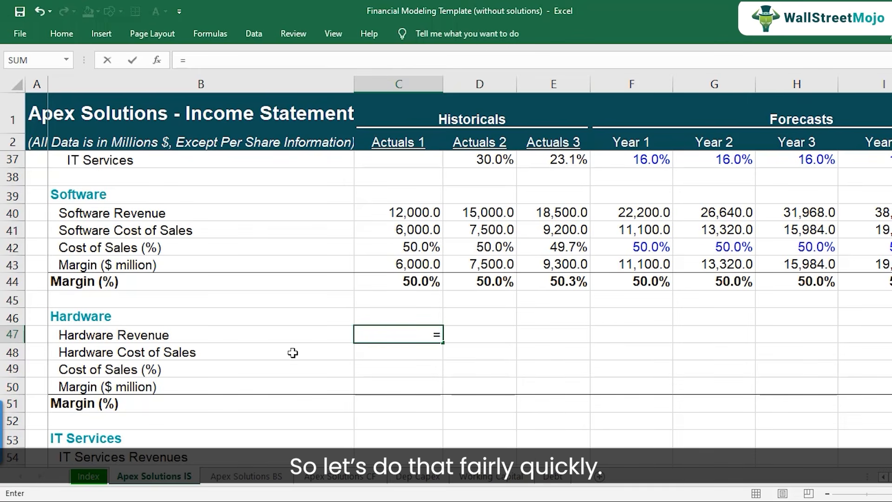
scroll(399, 354, up, 11)
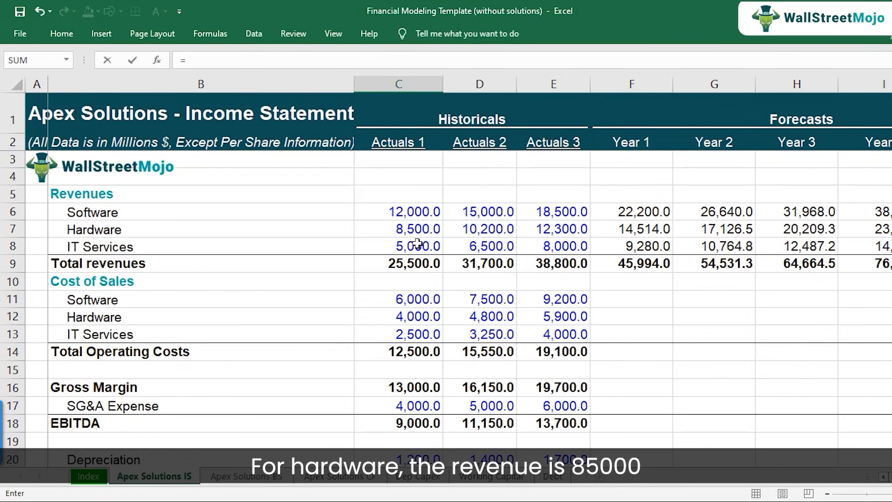
click(416, 228)
key(Return)
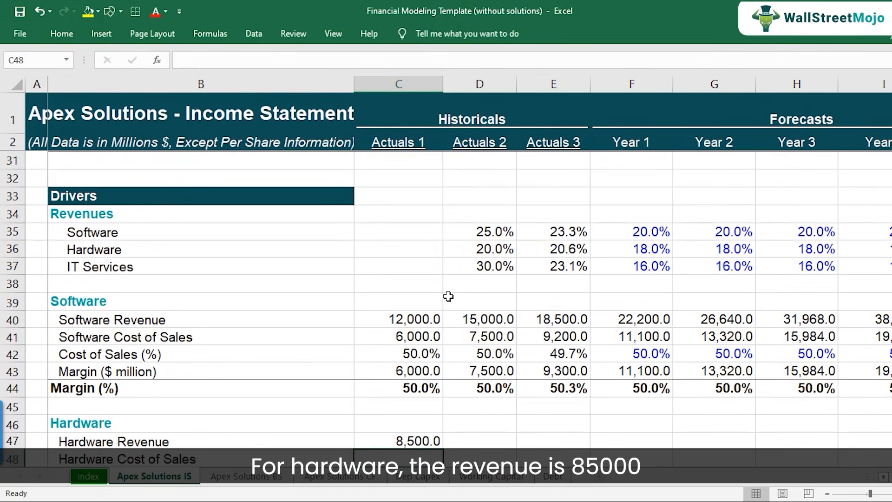
Link the Actuals 1 Hardware Cost of Sales driver in C48 to the Hardware cost of sales in C12.
scroll(448, 296, down, 1)
text(=)
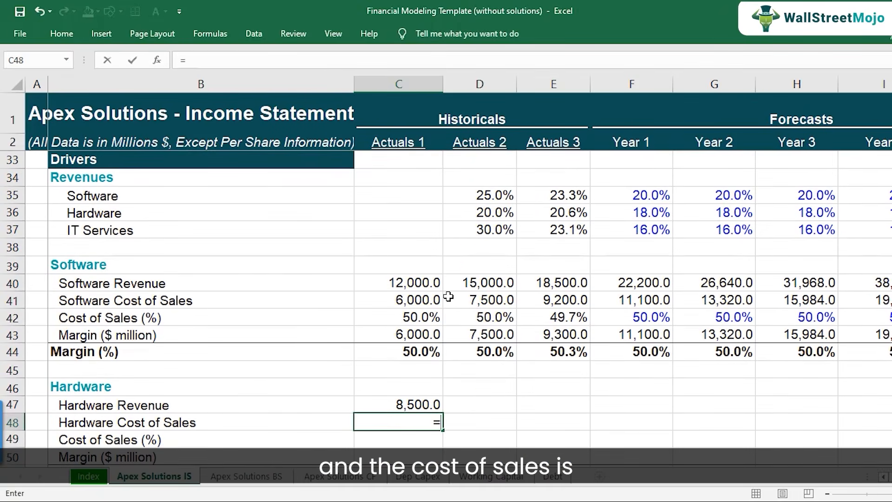
scroll(445, 286, up, 10)
click(412, 316)
scroll(464, 358, down, 10)
key(Return)
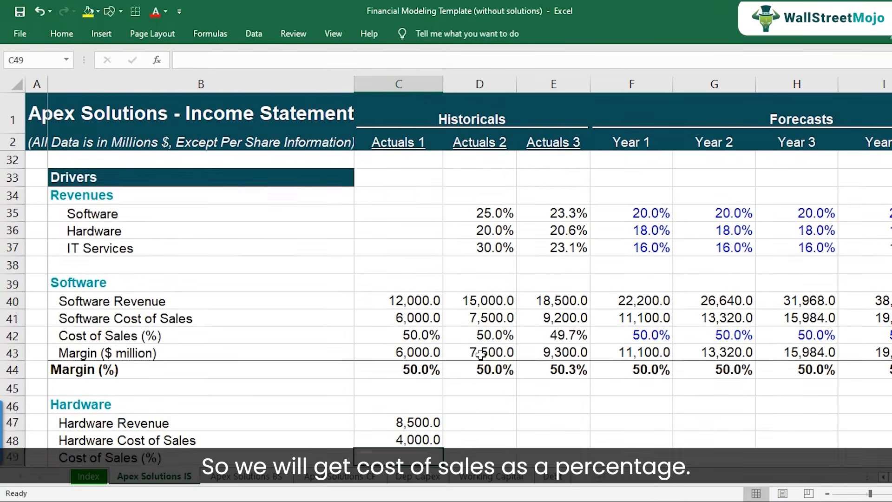
Calculate the Actuals 1 Hardware Cost of Sales (%) in C49 with =C48/C47.
key(Up)
key(Up)
text(=)
key(Up)
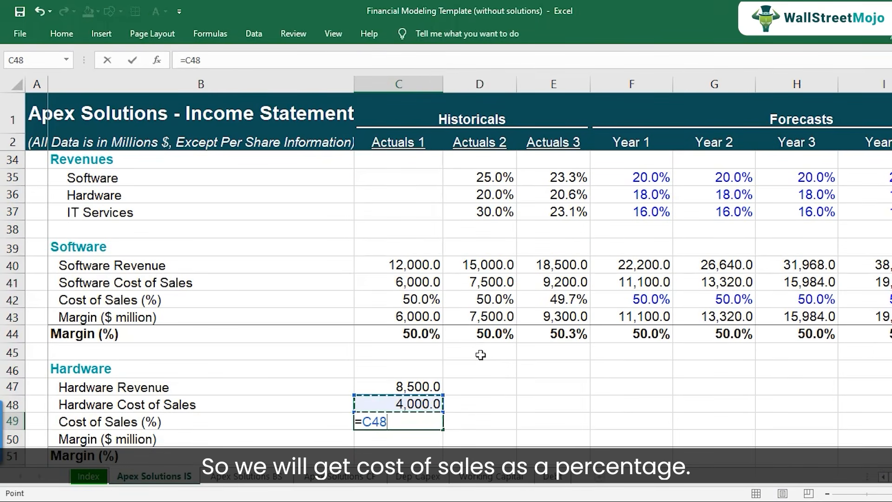
text(/)
key(Up)
key(Up)
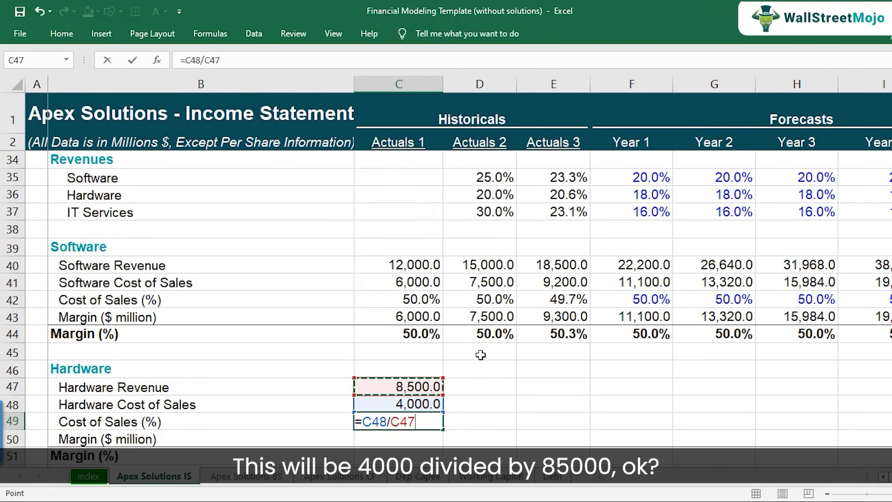
key(Return)
Calculate the Actuals 1 Hardware Margin ($ million) in C50 as Hardware Revenue C47 minus Hardware Cost of Sales C48.
scroll(449, 354, down, 2)
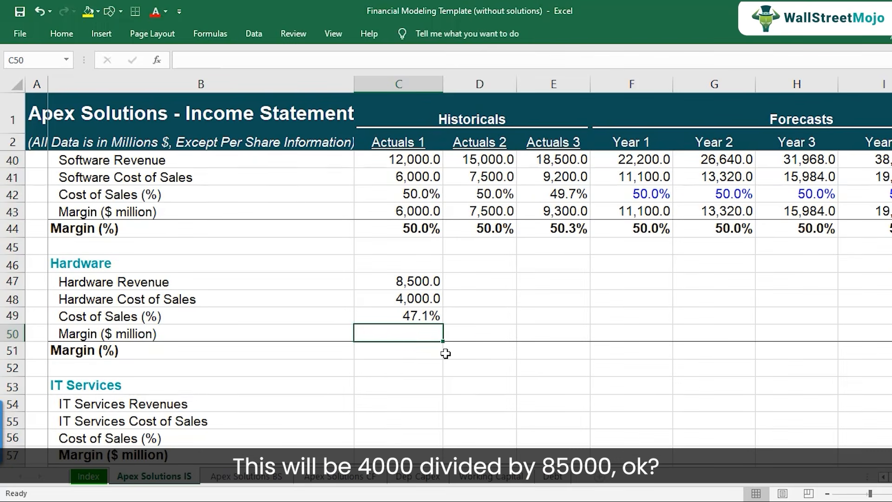
text(=)
key(Up)
key(Up)
key(Up)
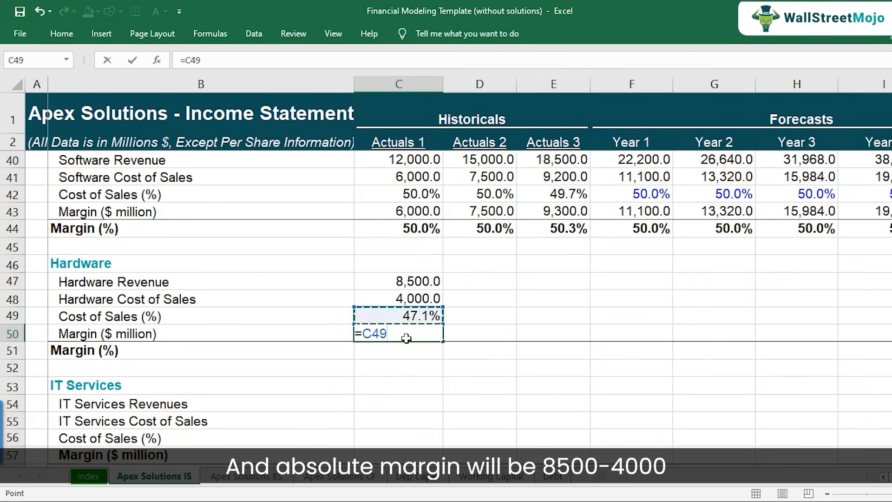
text(-)
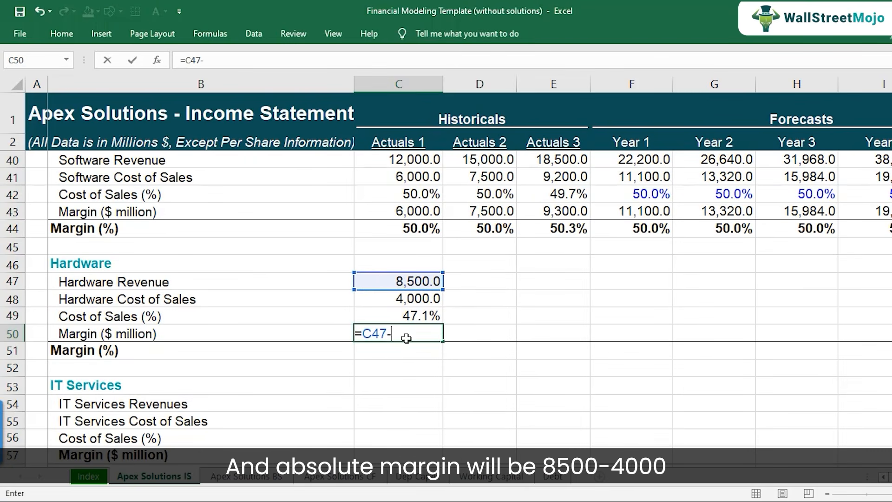
key(Up)
key(Up)
key(Return)
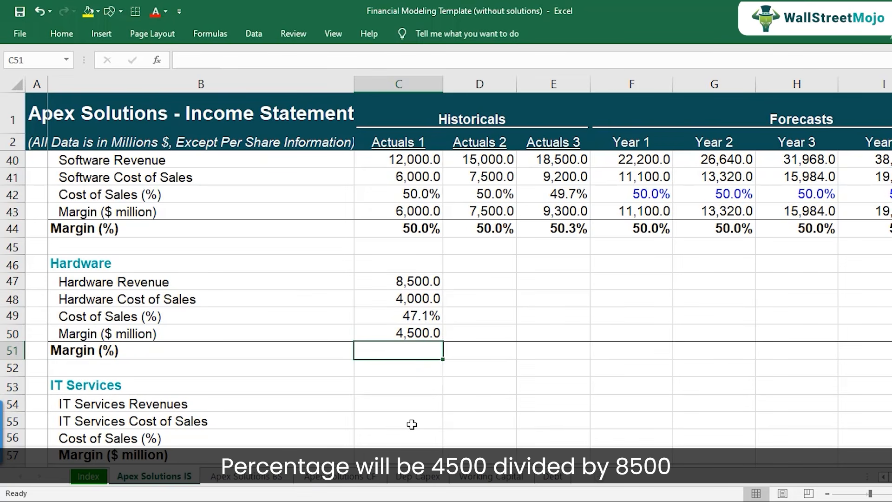
Calculate the Actuals 1 Hardware Margin (%) in C51 with =C50/C47.
text(=)
key(Up)
text(/)
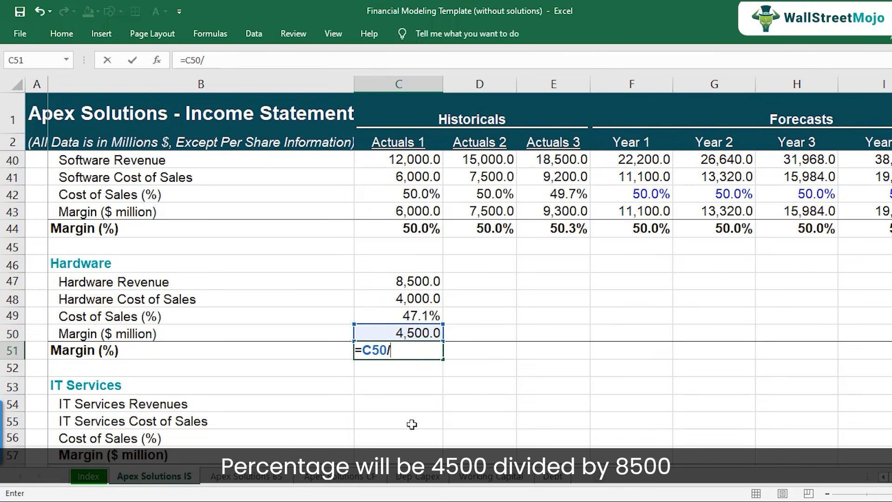
key(Up)
key(Up)
key(Up)
key(Up)
key(Return)
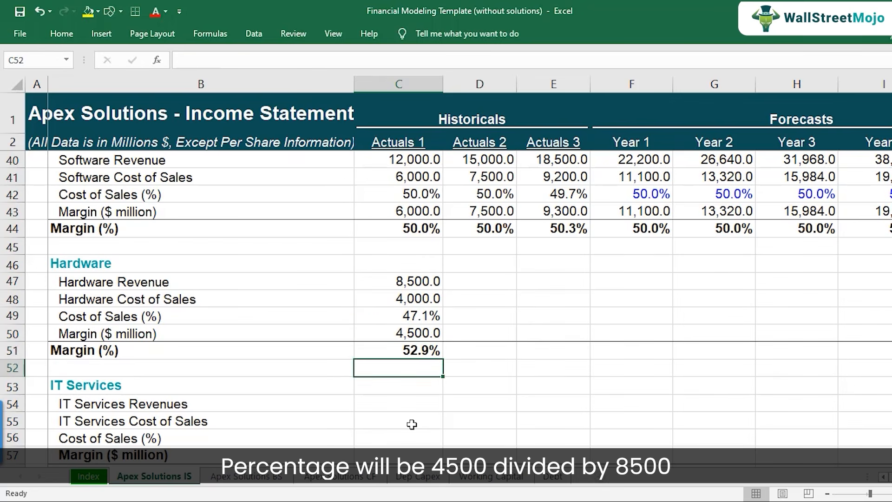
Copy the Actuals 1 Hardware driver block C47:C51 to Actuals 2 and Actuals 3, filling D47:E51.
key(Up)
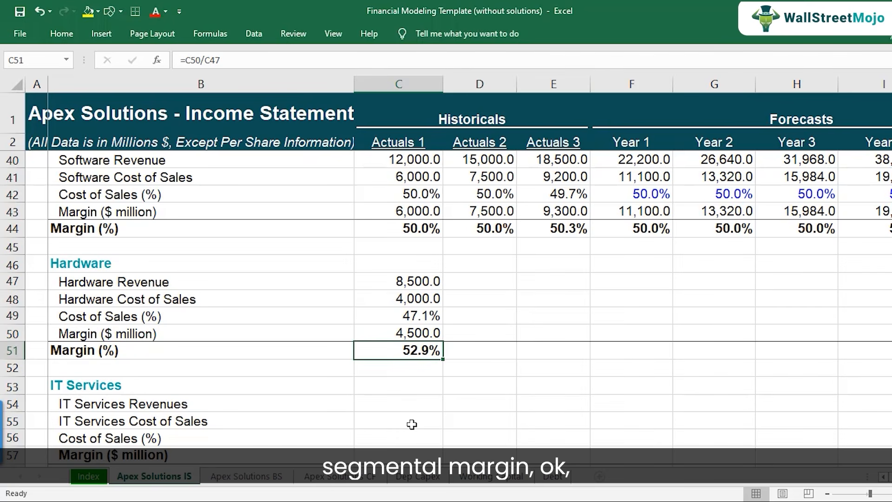
key(Up)
key(Up)
key(Up)
key(Up)
key(shift+Down)
key(shift+Down)
key(shift+Down)
key(shift+Down)
key(ctrl+c)
key(Right)
key(ctrl+v)
key(Right)
key(ctrl+v)
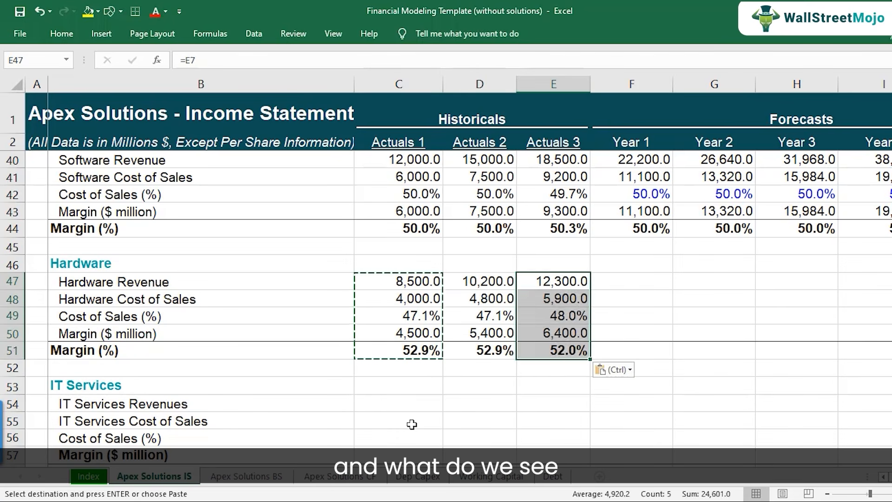
Temporarily emphasize the historical Hardware Cost of Sales (%) values in C49:E49 with bold, and remove the bold again.
key(Down)
key(Down)
key(F2)
key(Escape)
key(Left)
key(Left)
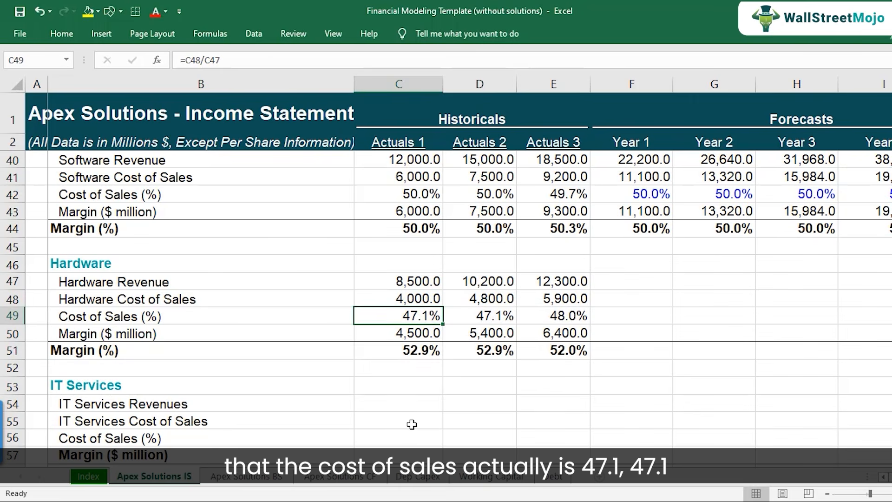
key(shift+Right)
key(shift+Right)
key(ctrl+b)
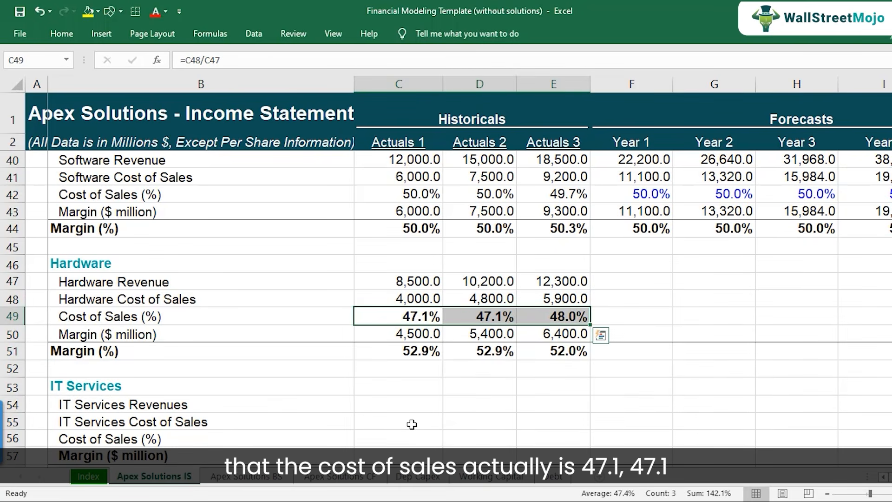
key(ctrl+b)
key(ctrl+b)
key(ctrl+b)
key(ctrl+b)
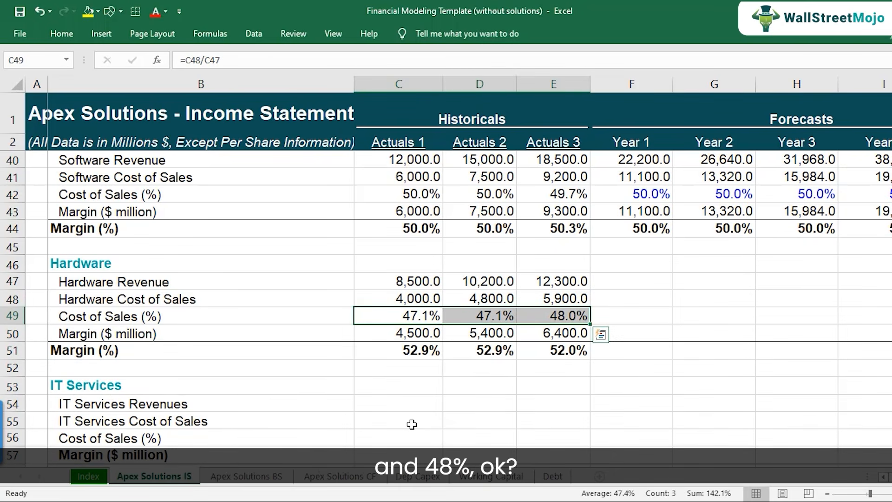
key(ctrl+b)
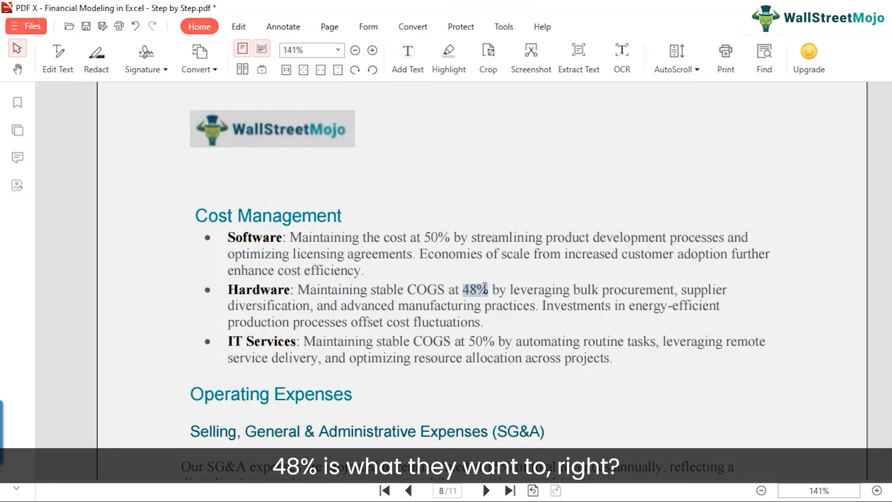
Highlight the selected 48% Hardware COGS figure in yellow in the PDF's Cost Management section, and switch back to the Excel workbook.
right_click(484, 288)
click(567, 331)
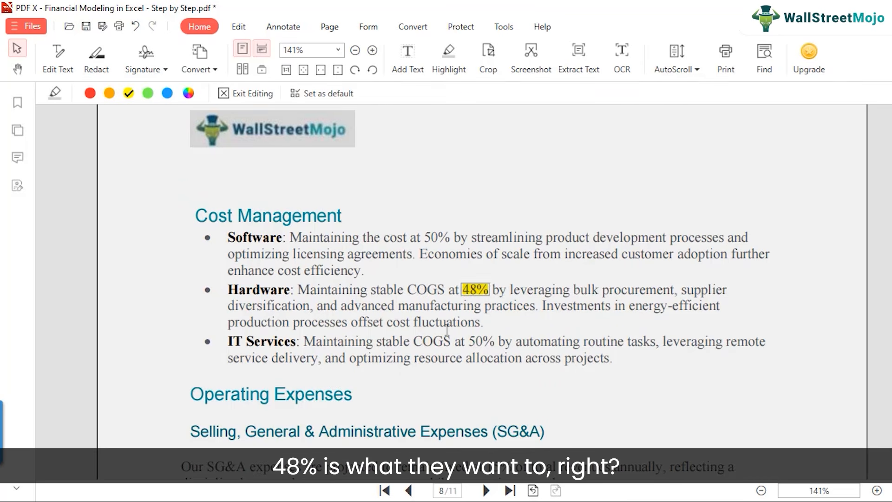
mouse_move(462, 495)
click(517, 453)
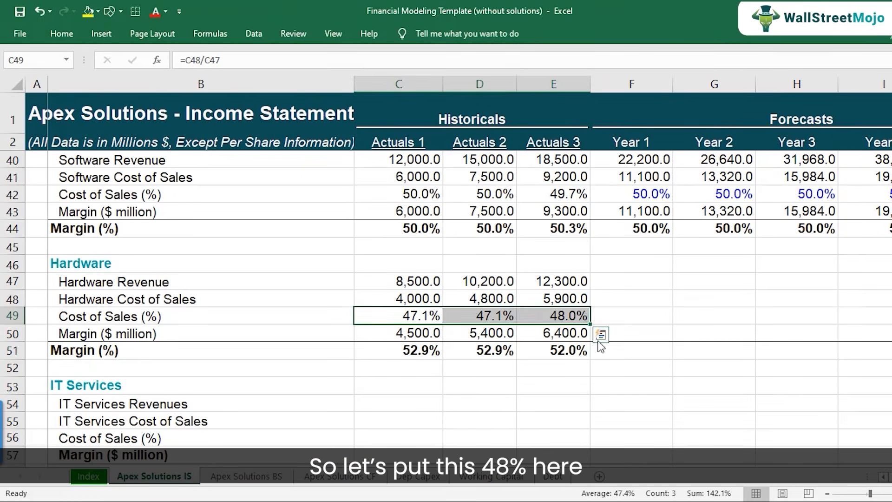
Enter 48% as the Year 1 Hardware Cost of Sales (%) in F49 and copy it across Years 2 to 5 in G49:J49.
click(640, 320)
text(48%)
key(Return)
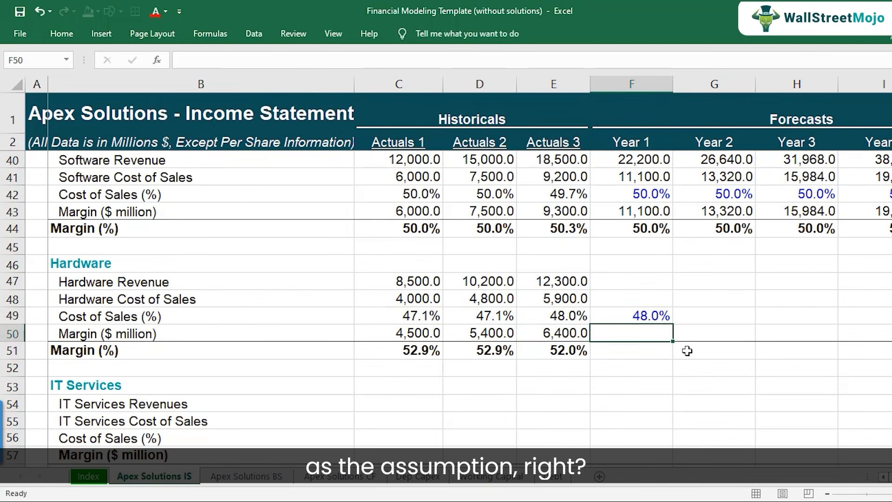
key(Up)
key(ctrl+c)
key(shift+Right)
key(shift+Right)
key(shift+Right)
key(shift+Right)
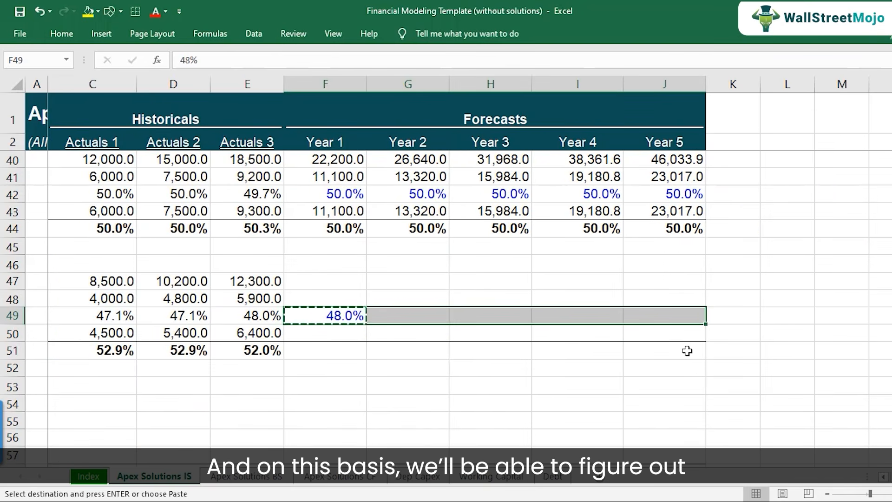
key(ctrl+v)
Link the Year 1 Hardware Revenue driver in F47 to the projected Hardware revenue in F7.
key(Left)
key(Left)
key(Left)
key(Left)
key(Up)
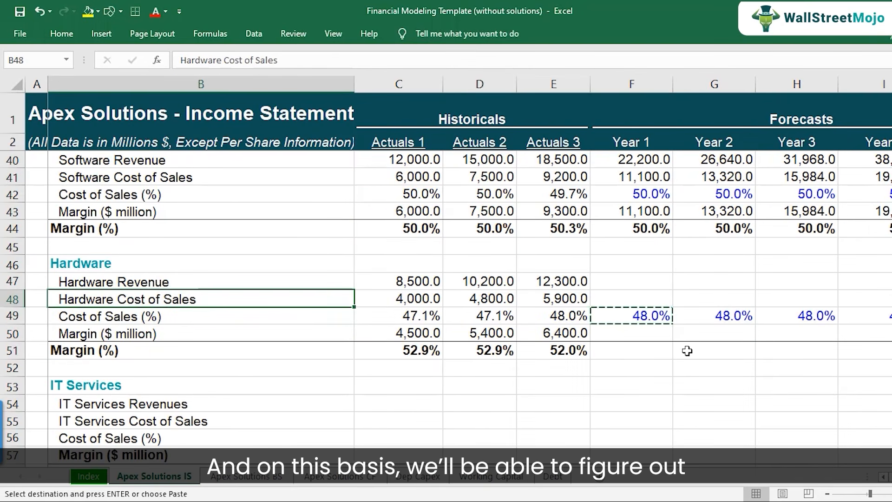
key(shift+space)
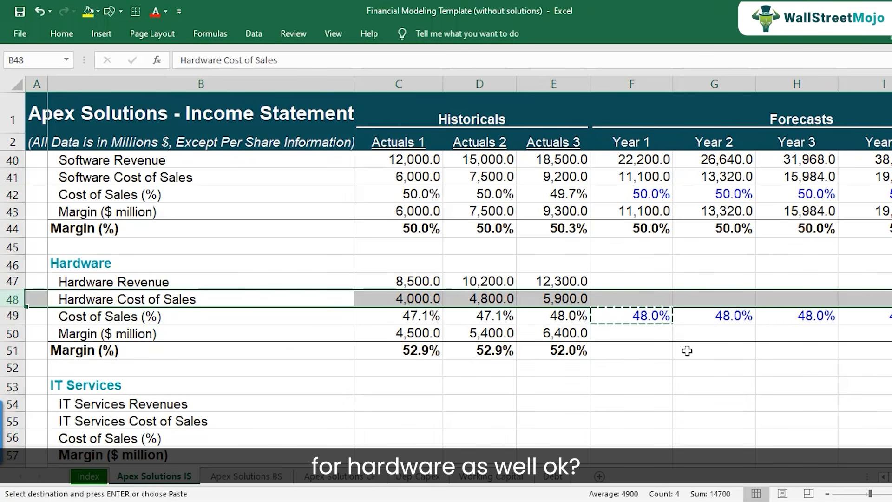
key(Up)
key(Right)
key(Right)
key(Right)
key(Right)
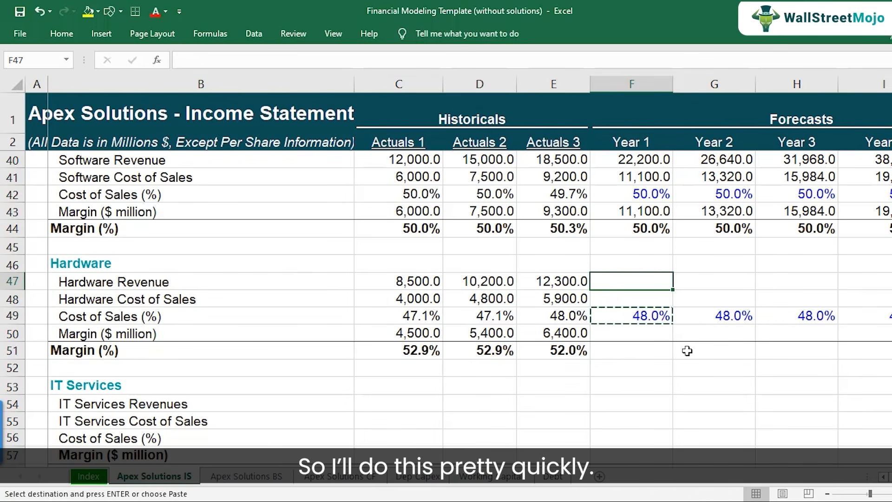
text(=)
scroll(640, 280, up, 12)
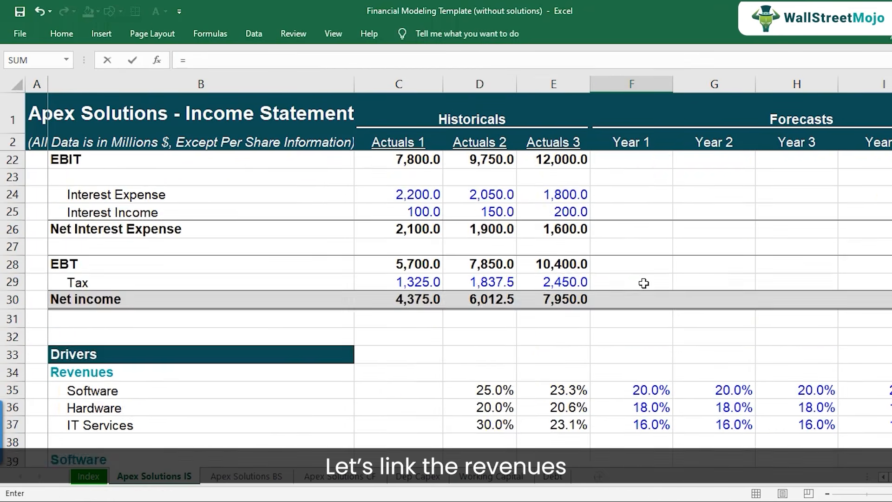
click(647, 229)
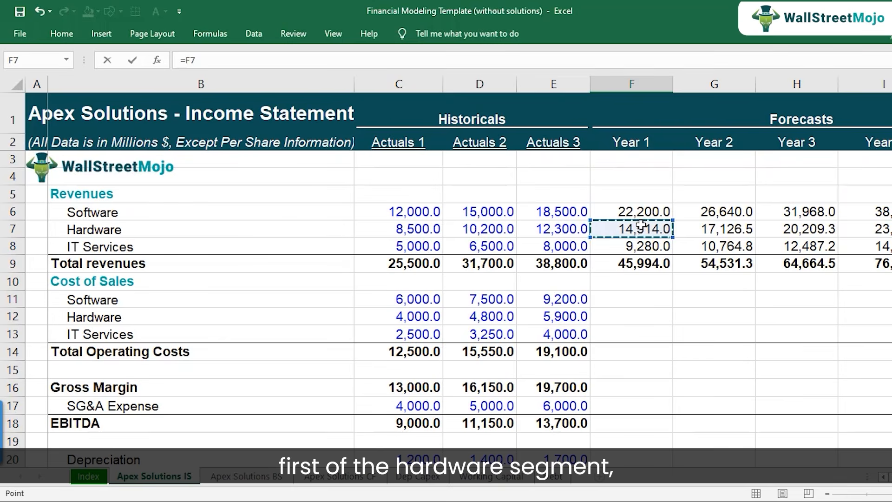
key(Return)
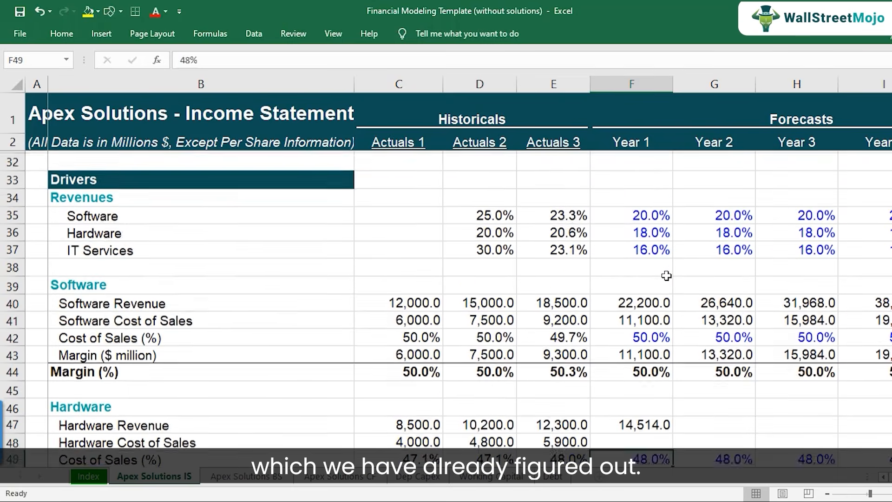
Copy the Hardware Revenue link from F47 across Years 2 to 5 in G47:J47.
key(Up)
key(ctrl+c)
key(shift+Right)
key(shift+Right)
key(shift+Right)
key(shift+Right)
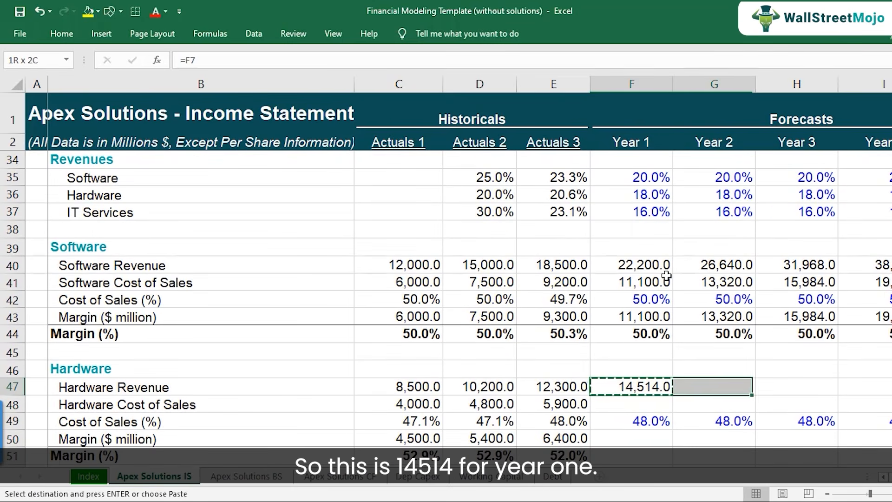
key(ctrl+v)
Calculate Year 1 Hardware Cost of Sales in F48 as Cost of Sales (%) times Hardware Revenue, using =F49*F47.
key(Down)
key(Left)
key(Left)
key(Left)
key(Left)
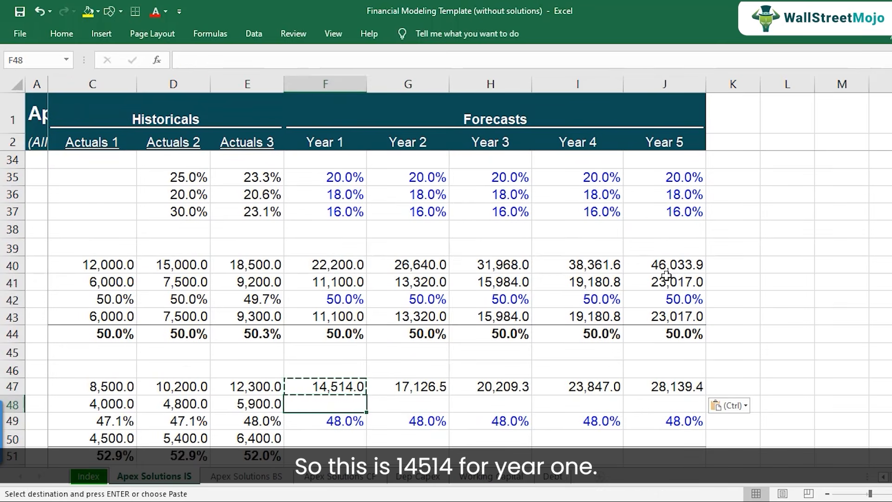
key(Left)
key(Left)
key(Right)
key(Right)
key(Right)
key(Right)
key(Right)
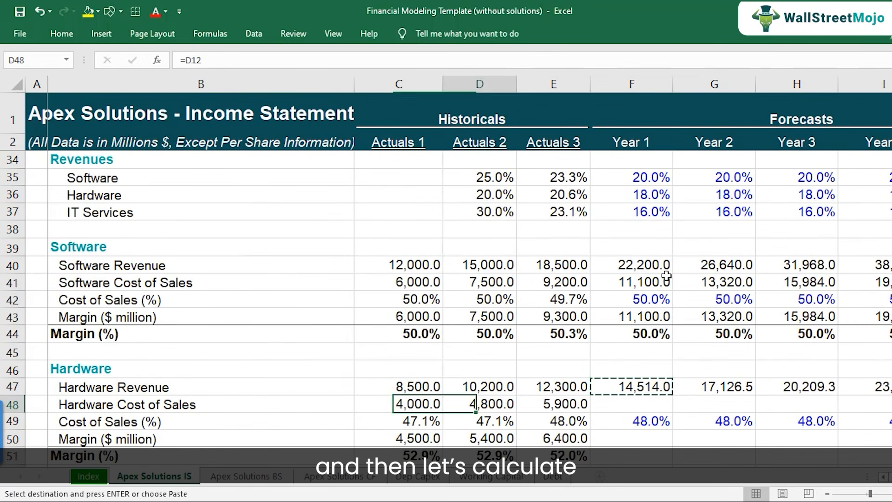
text(=)
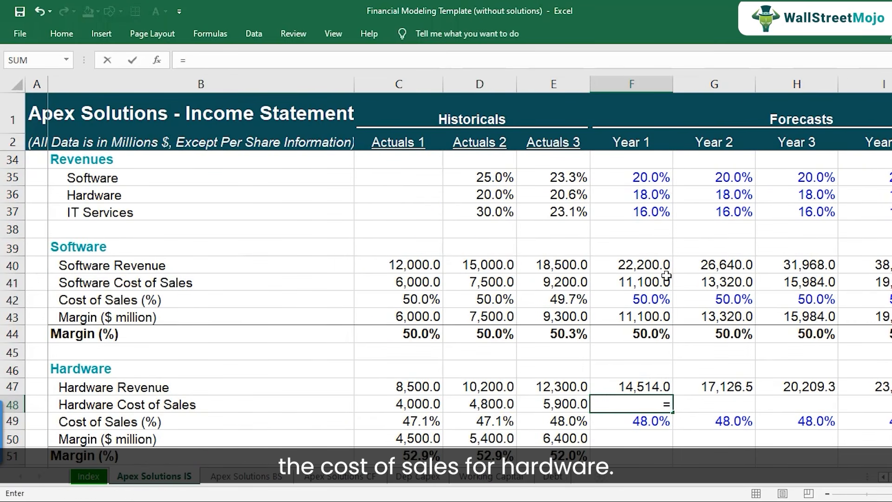
key(Down)
text(*)
key(Up)
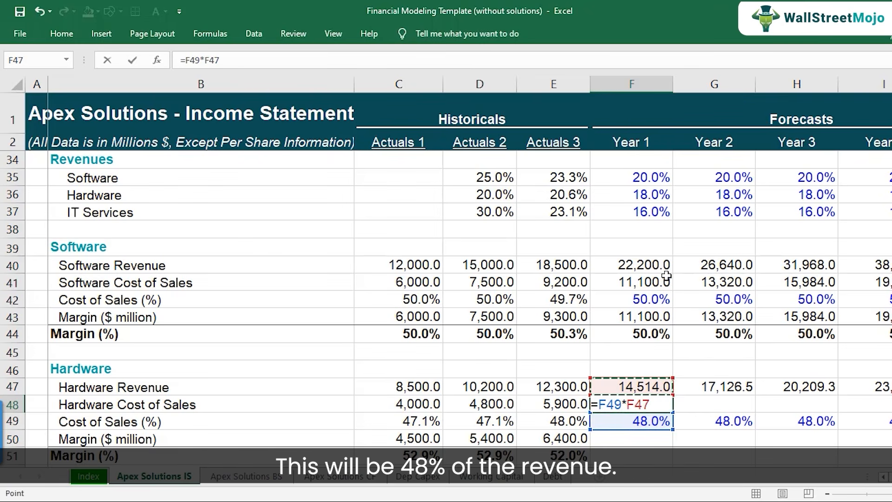
key(Return)
key(Up)
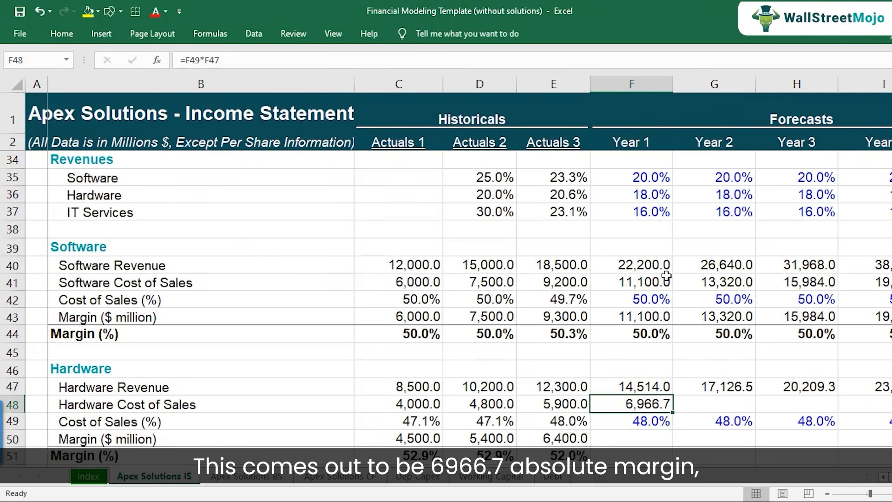
Calculate the Year 1 Hardware Margin ($ million) in F50 as revenue minus cost of sales, using =F47-F48.
key(Down)
key(Down)
text(=)
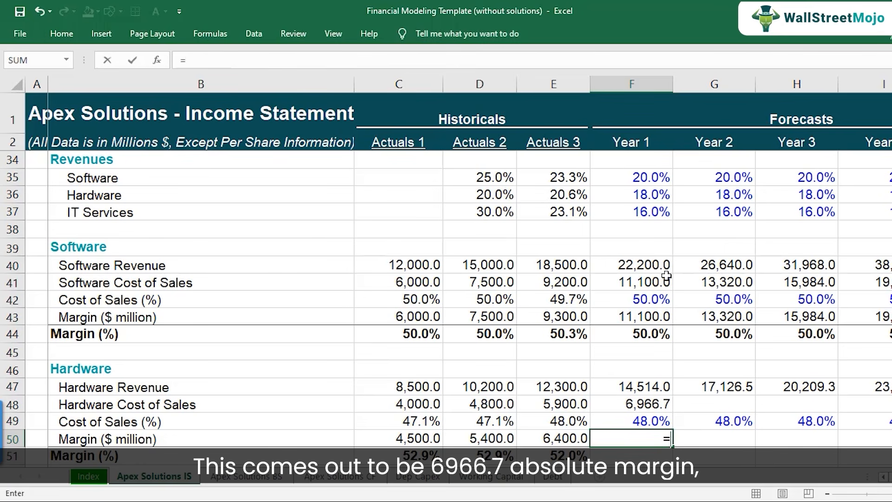
key(Up)
key(Up)
key(Up)
text(-)
key(Up)
key(Up)
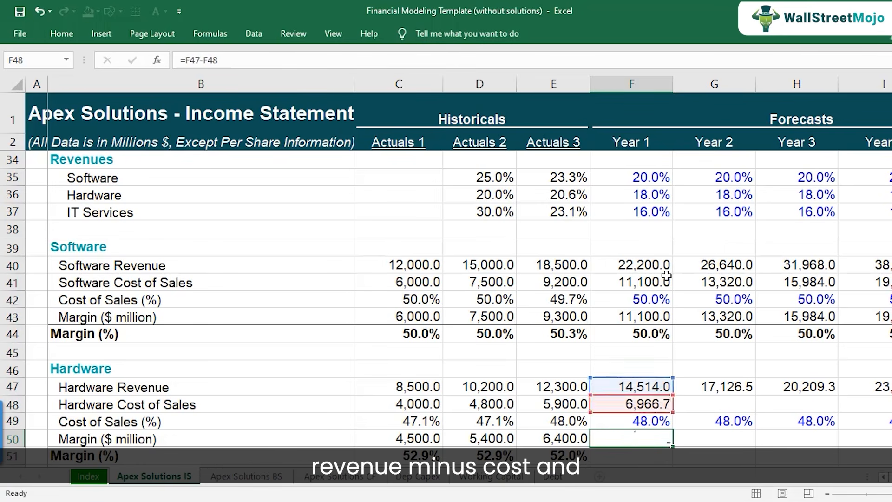
key(Return)
Calculate the Year 1 Hardware Margin (%) in F51 as margin divided by revenue, using =F50/F47.
text(=)
key(Up)
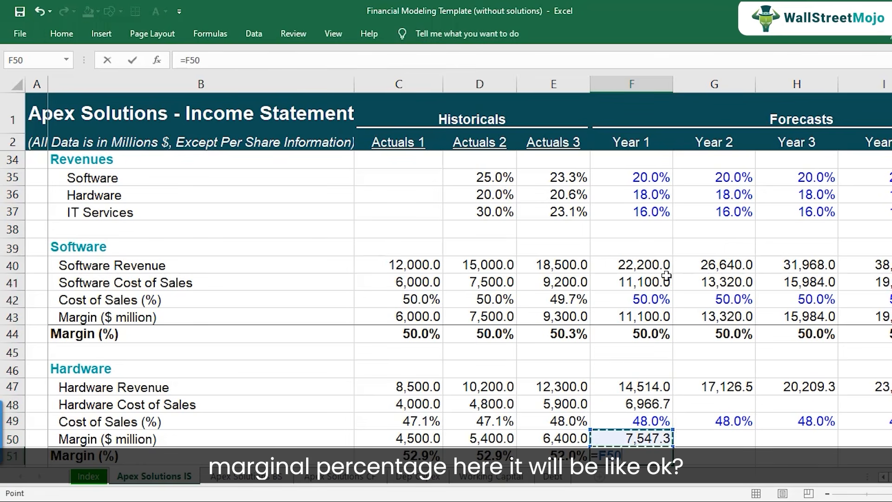
text(/)
key(Up)
key(Up)
key(Up)
key(Up)
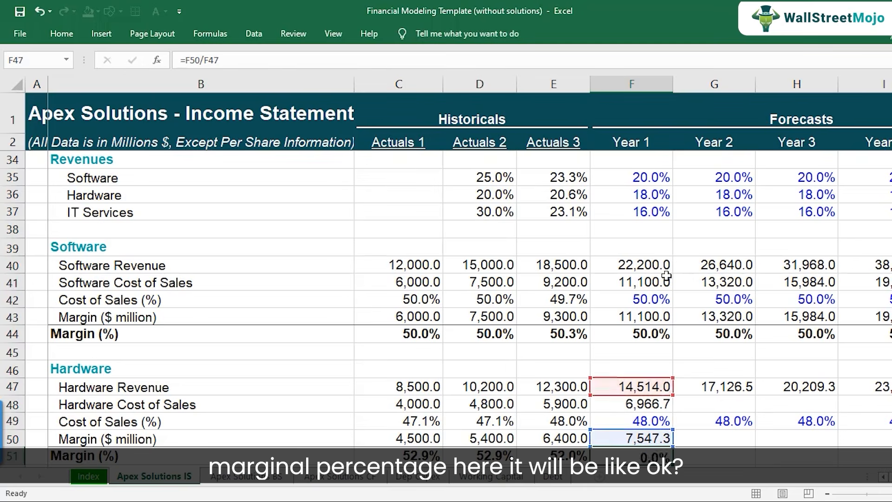
key(Return)
click(641, 332)
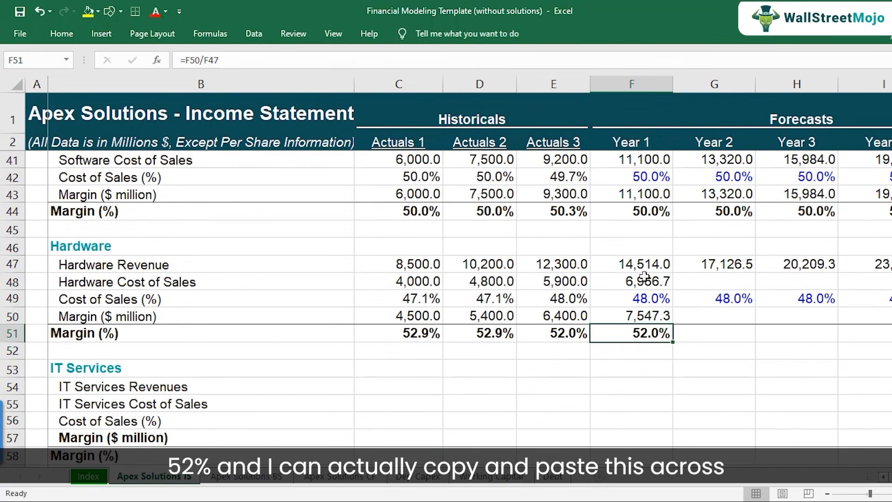
Copy the Year 1 Hardware block F47:F51 across Years 2 to 5 in G47:J51, and inspect the margin formula in F50.
drag(639, 259, 632, 332)
key(ctrl+c)
key(ctrl+v)
key(Down)
key(Down)
key(Down)
key(F2)
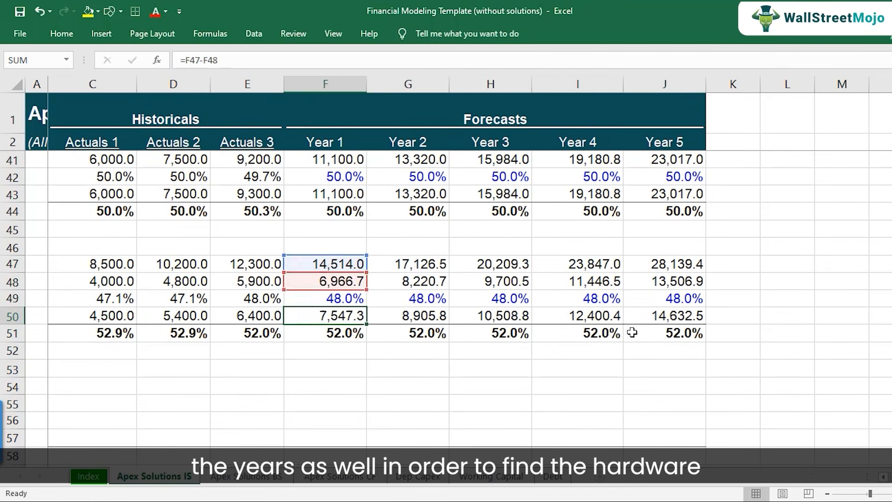
key(Escape)
key(Left)
key(Left)
key(Left)
key(Left)
key(Left)
key(Up)
key(Up)
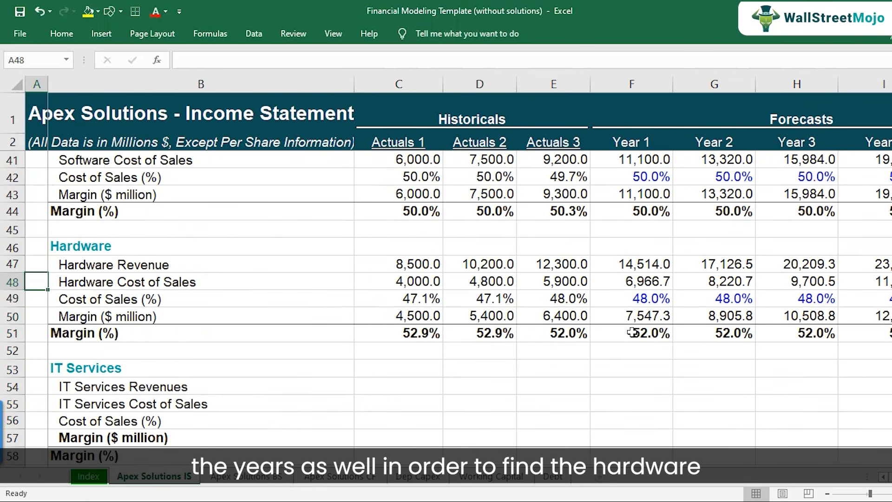
key(shift+space)
key(Down)
key(Down)
key(Down)
key(Down)
key(Down)
key(Down)
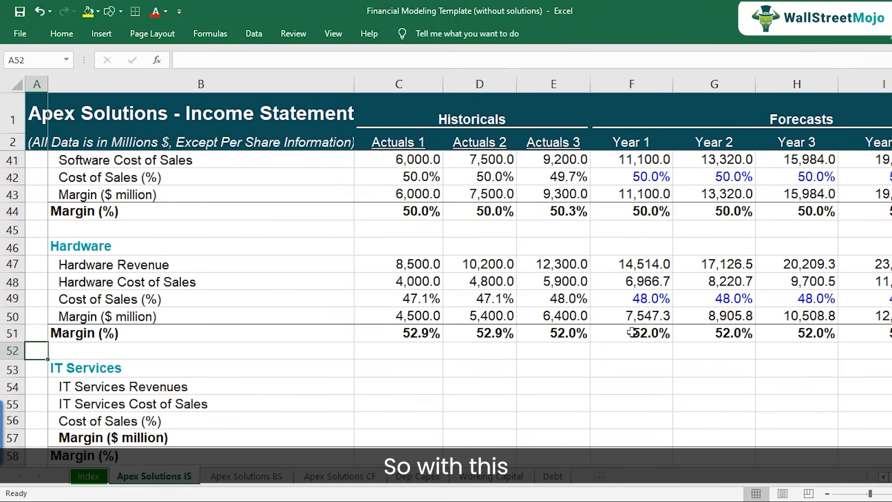
key(Down)
key(Down)
key(Down)
key(Down)
key(Down)
key(Down)
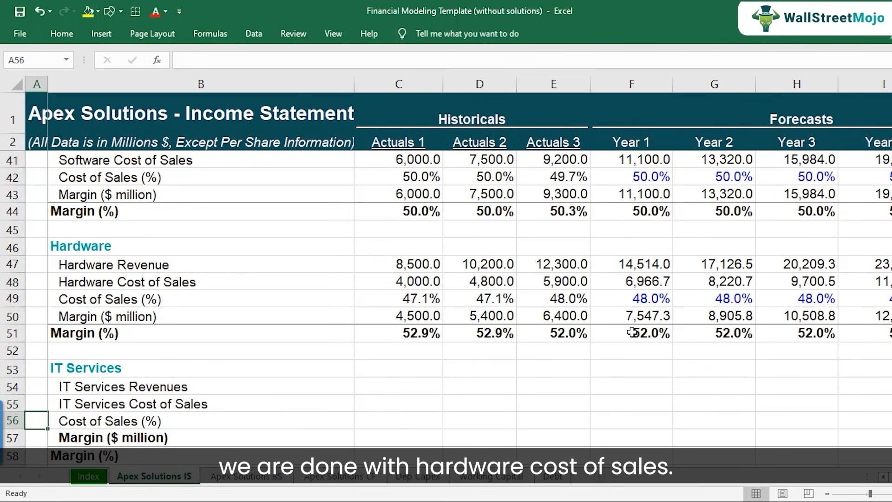
Link the Actuals 1 IT Services Revenues driver in C54 to the IT Services revenue in C8.
key(Up)
key(Up)
key(Up)
key(Up)
key(Up)
key(Up)
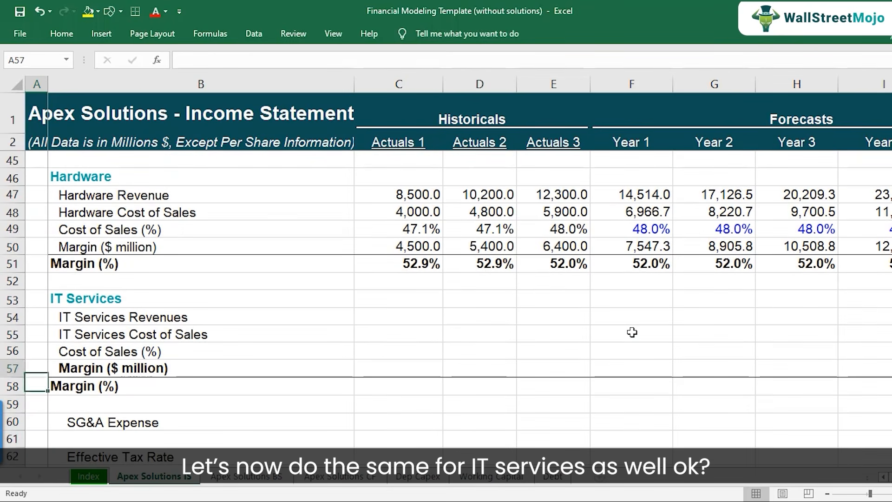
key(Right)
key(Right)
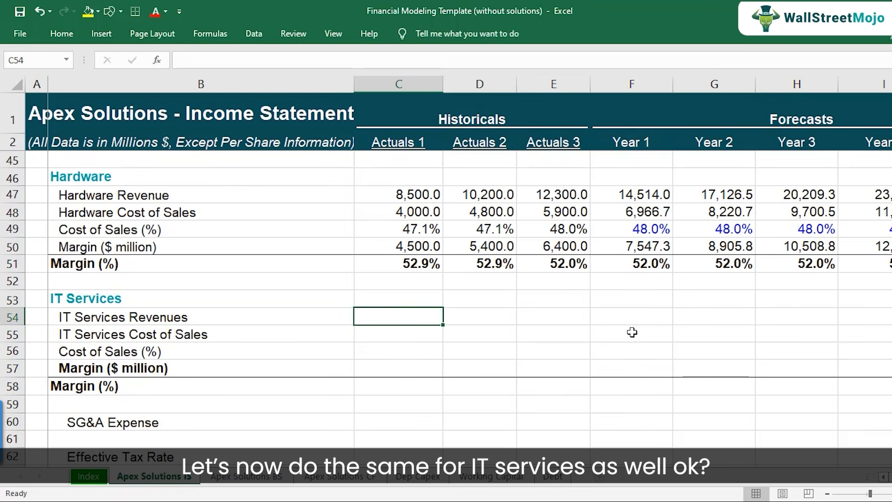
text(=)
scroll(632, 332, up, 7)
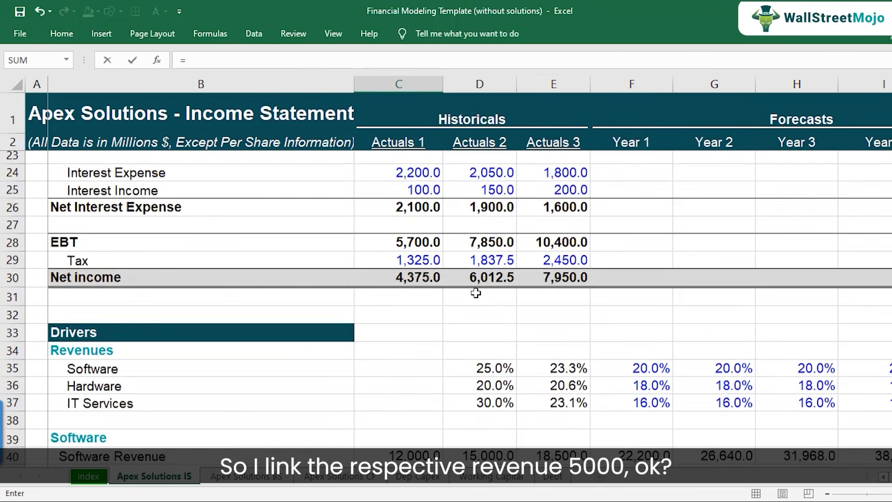
scroll(476, 293, up, 7)
click(412, 246)
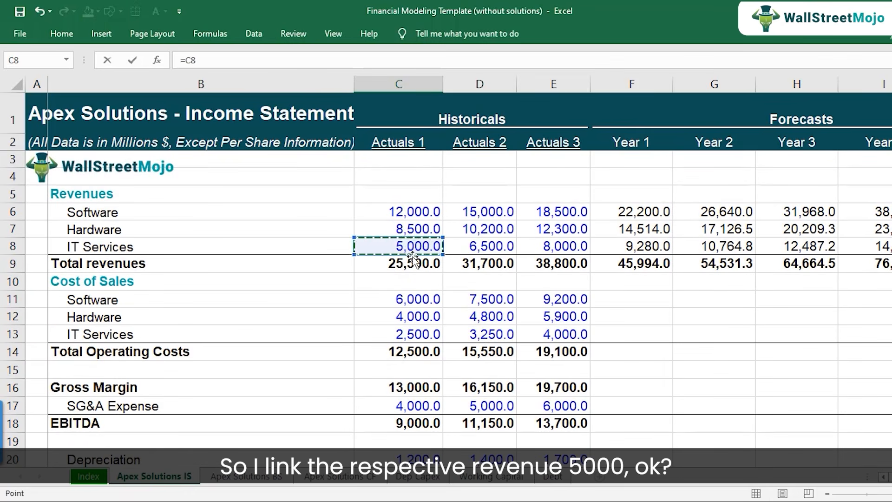
key(Return)
Link the Actuals 1 IT Services Cost of Sales driver in C55 to the IT Services cost in C13.
text(=)
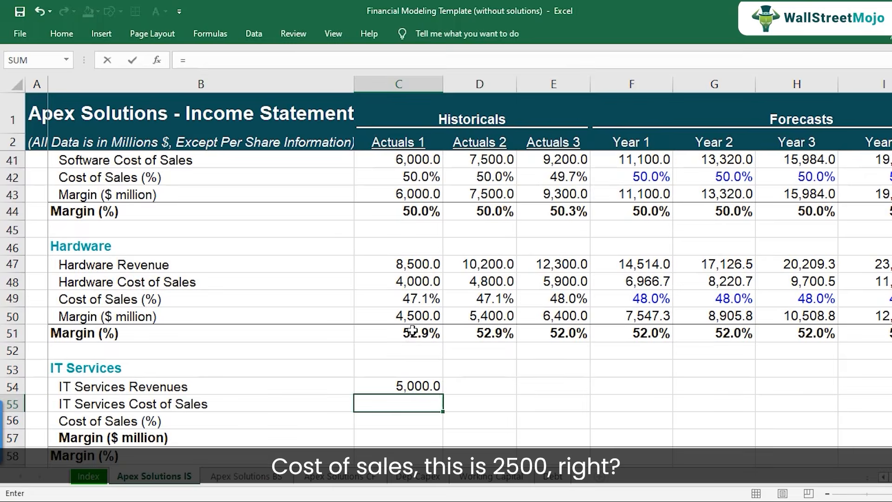
scroll(412, 330, up, 13)
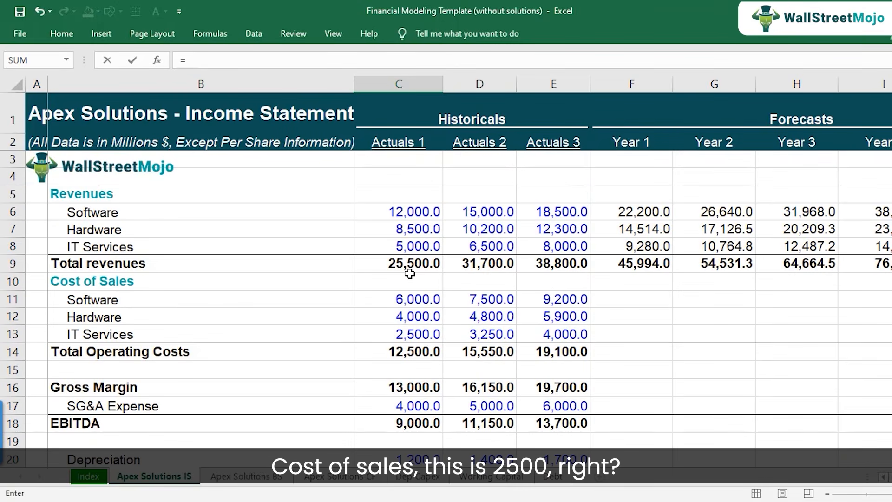
click(414, 335)
key(Return)
key(Return)
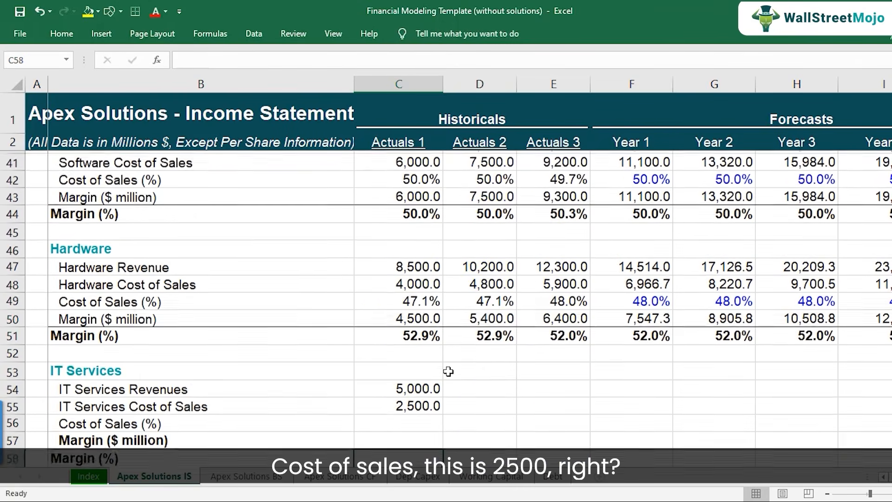
Calculate the Actuals 1 IT Services Cost of Sales (%) in C56 as cost of sales divided by revenue, using =C55/C54.
key(Up)
text(=)
key(Up)
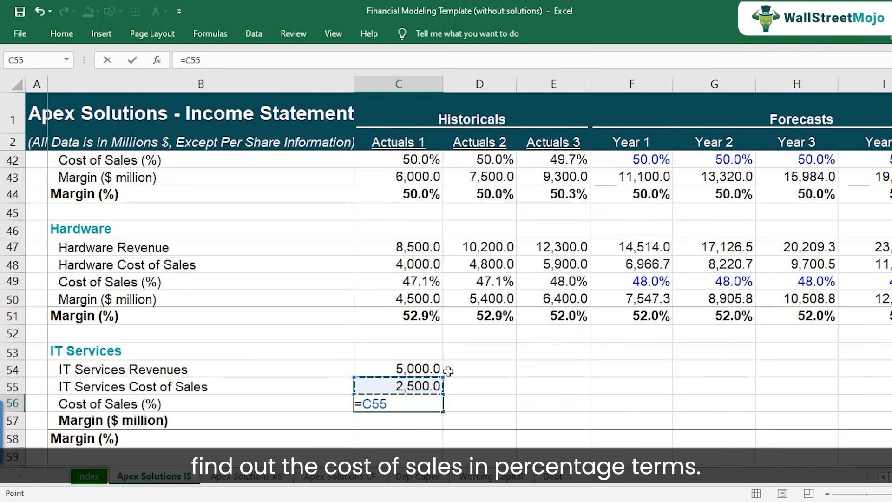
text(/)
key(Up)
key(Return)
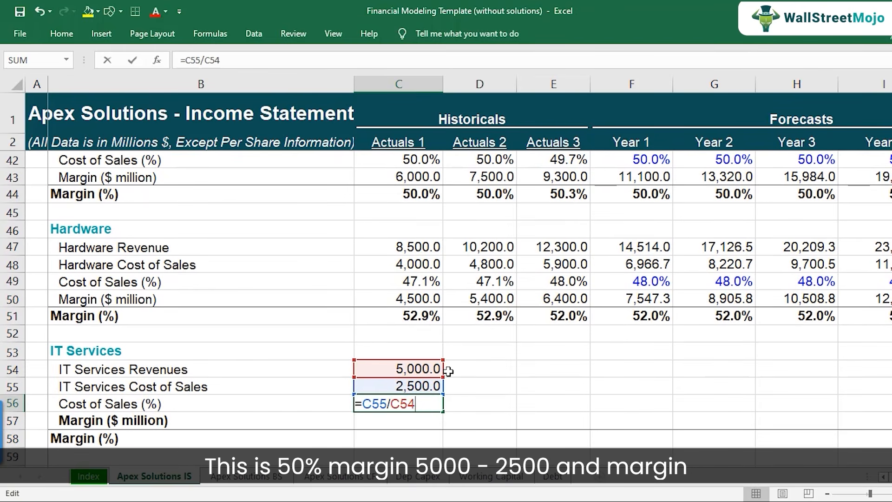
key(Return)
Calculate the Actuals 1 IT Services Margin ($ million) in C57 as revenue in C54 minus cost of sales in C55.
text(=)
key(Up)
key(Up)
key(Up)
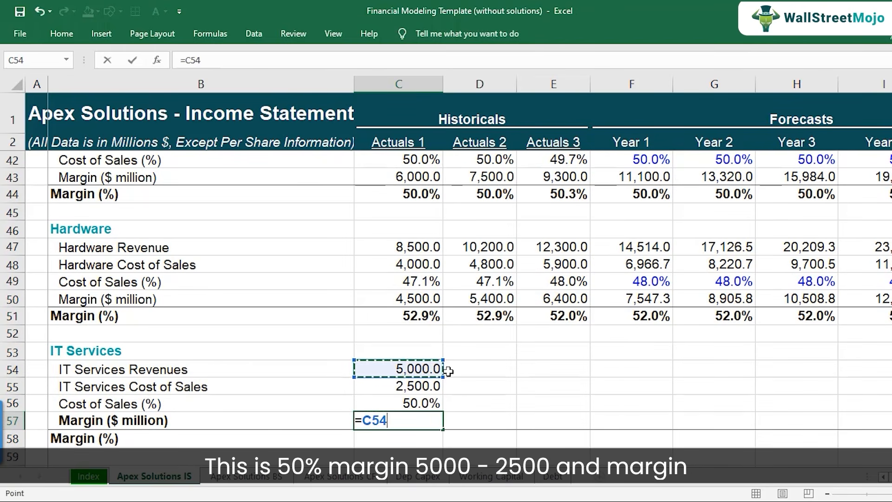
key(Return)
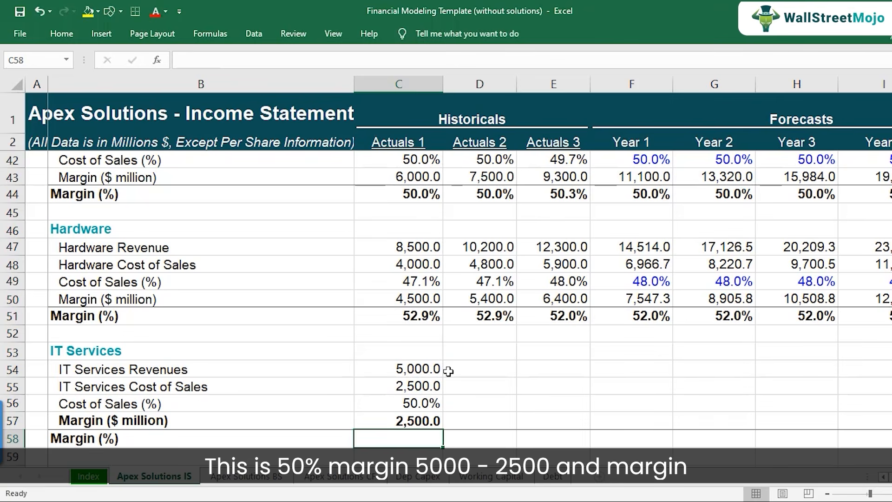
Calculate the Actuals 1 IT Services Margin (%) in C58 as margin divided by revenue, using =C57/C54.
text(=)
key(Up)
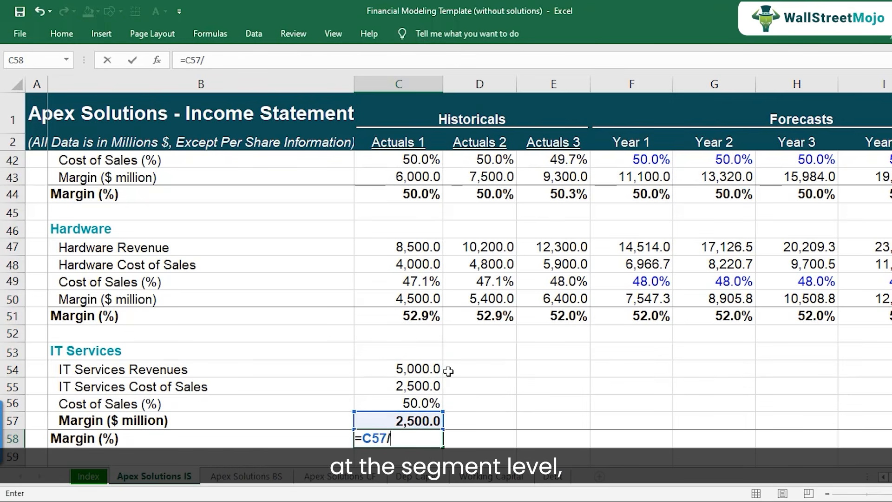
text(/)
key(Up)
Copy the IT Services formulas in C54:C58 to Actuals 2 and 3 in D54:E58, and select the historical Cost of Sales (%) cells C56:E56.
key(Up)
key(Up)
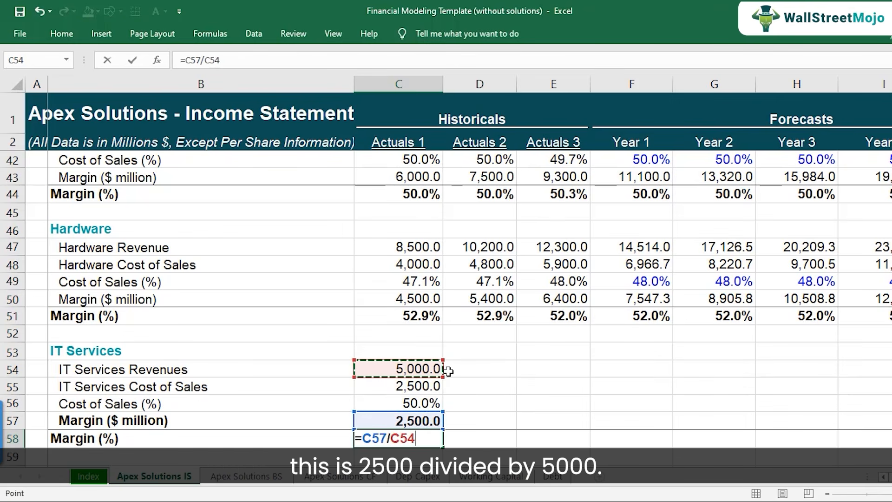
key(Return)
key(Up)
key(Up)
key(Up)
key(Up)
key(Up)
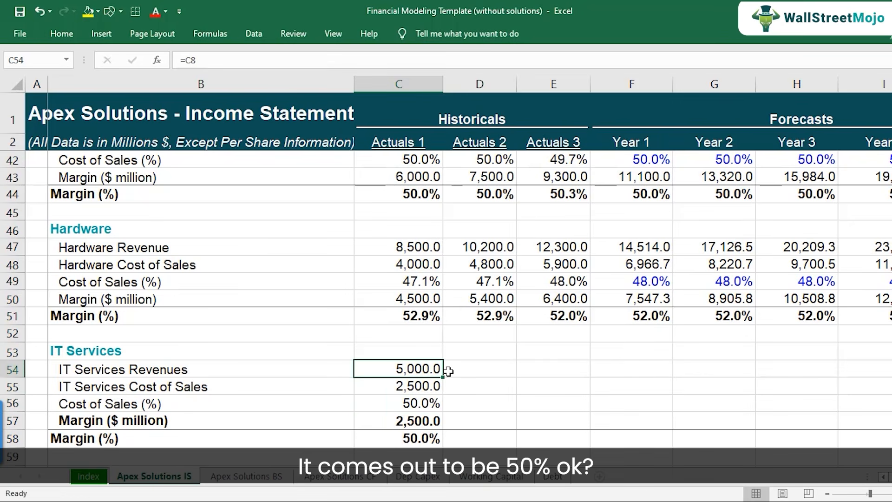
key(shift+Down)
key(shift+Down)
key(shift+Down)
key(shift+Down)
key(ctrl+c)
key(shift+Right)
key(shift+Right)
key(ctrl+v)
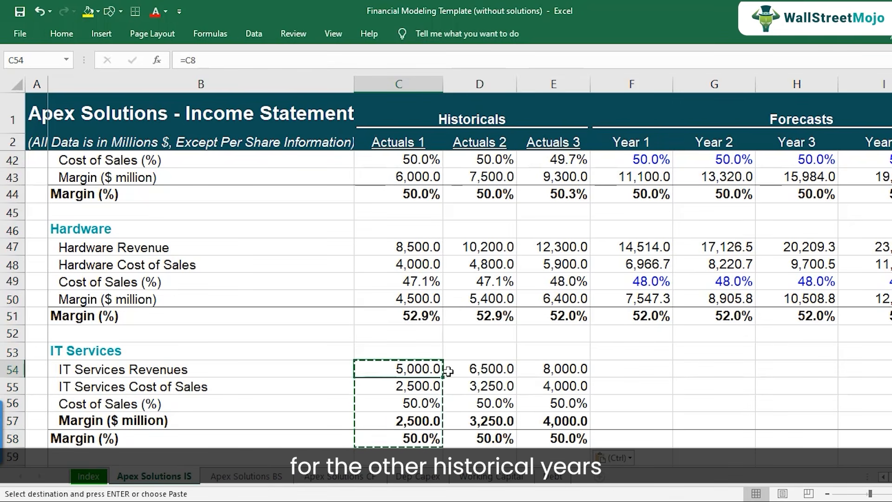
key(Right)
key(Right)
scroll(418, 353, down, 1)
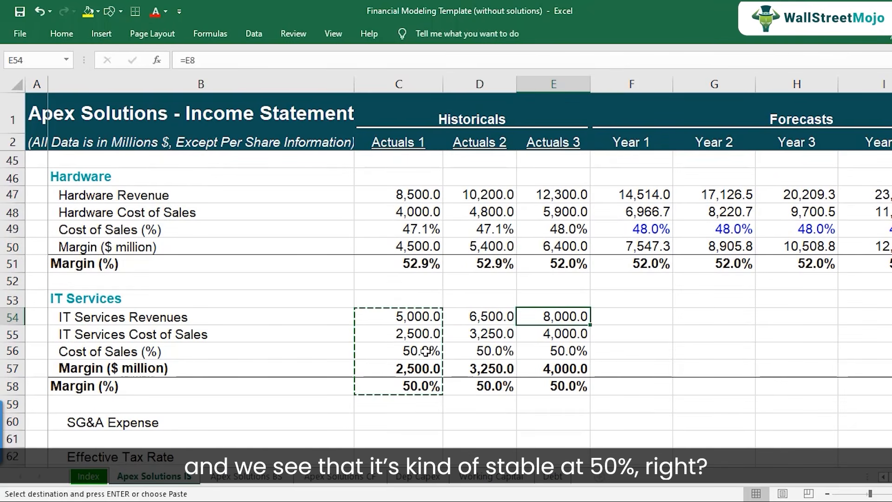
drag(425, 352, 549, 353)
key(Escape)
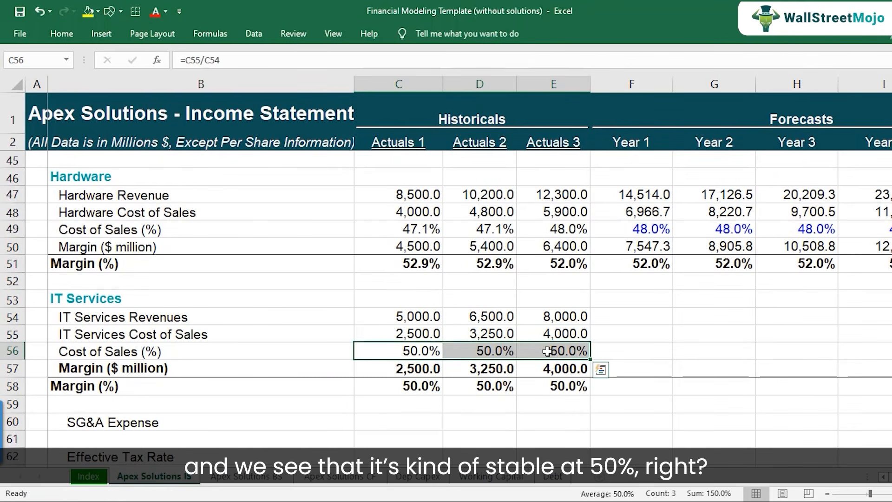
Switch to the PDF, highlight the 50% IT Services COGS figure under Cost Management in yellow, and return to the Excel workbook.
key(alt+Tab)
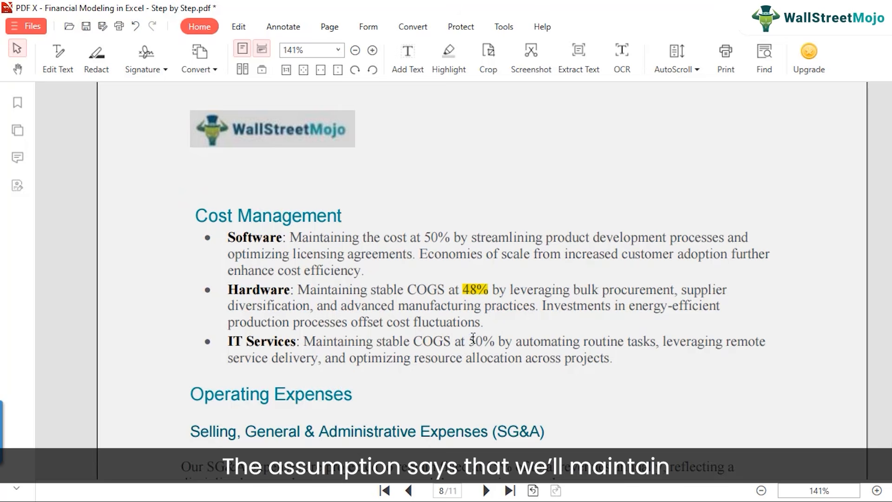
drag(473, 338, 488, 337)
right_click(488, 338)
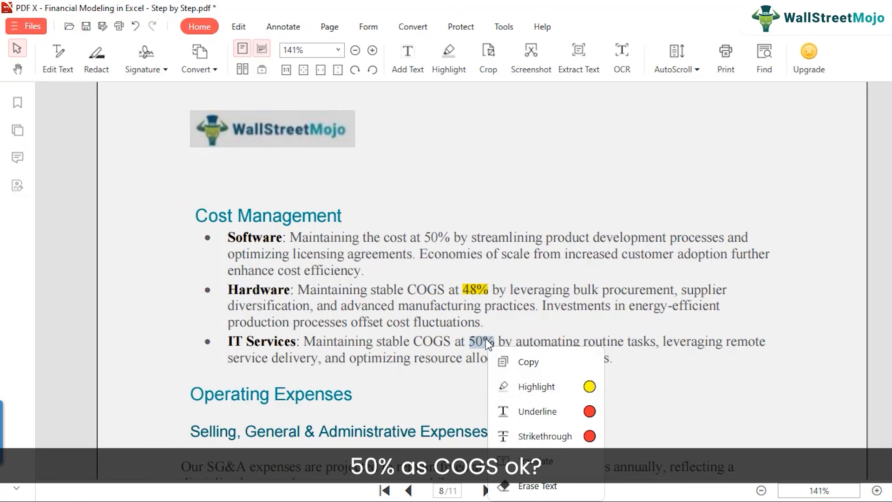
click(506, 386)
click(444, 366)
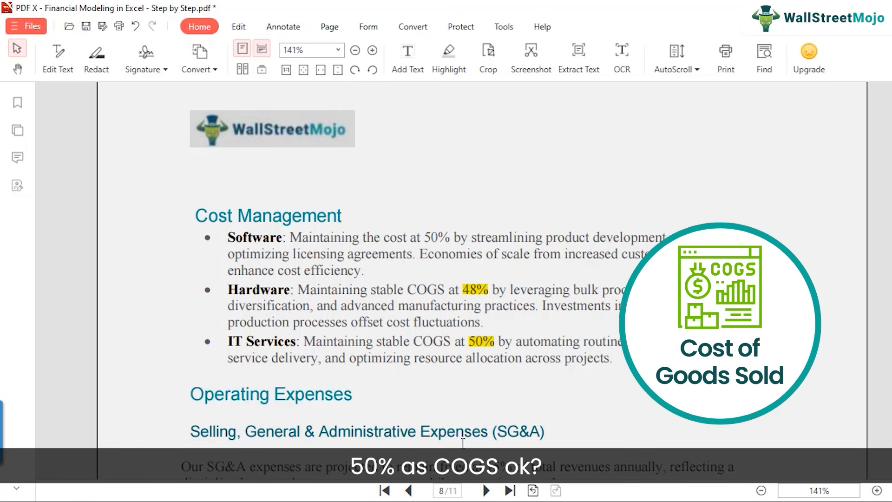
key(alt+Tab)
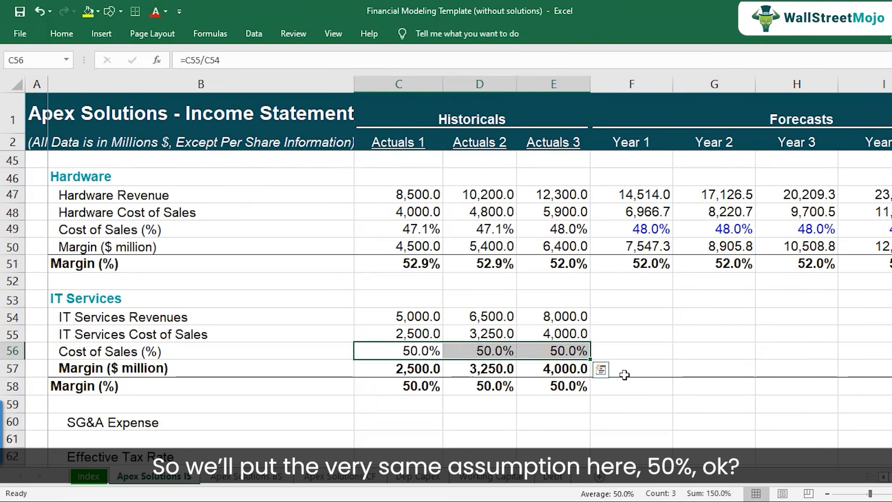
Enter 50% as the Year 1 IT Services Cost of Sales (%) in F56.
click(628, 354)
text(50%)
key(Return)
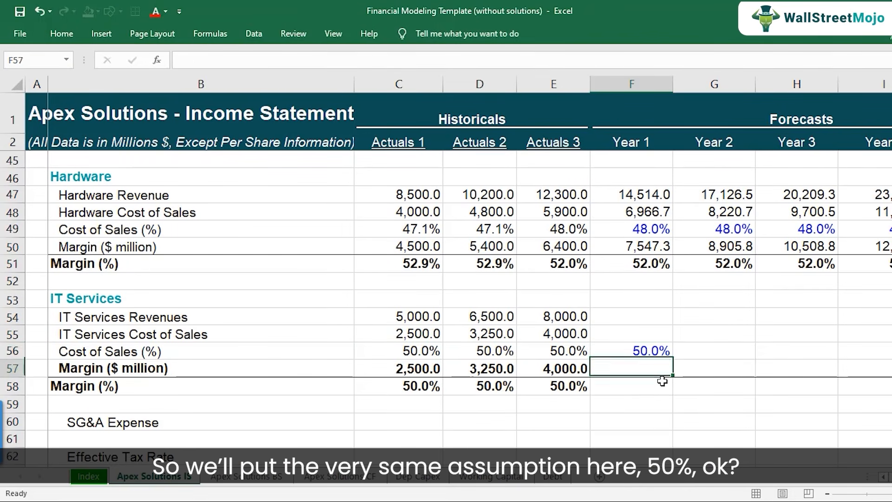
Copy the Year 1 IT Services Cost of Sales (%) assumption in F56 across to Years 2–5 in G56:J56.
key(Up)
key(ctrl+c)
key(shift+Right)
key(shift+Right)
key(shift+Right)
key(shift+Right)
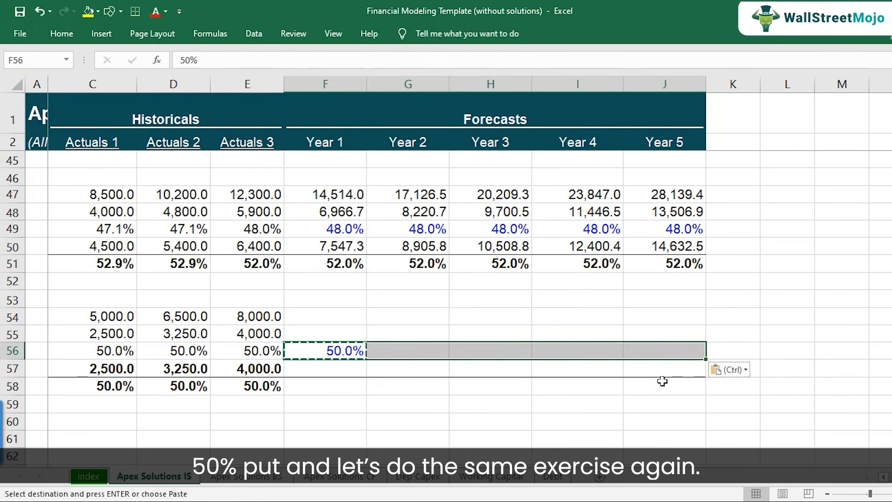
key(ctrl+v)
Link the Year 1 IT Services Revenues in F54 to the income statement's IT Services revenue, using =F8.
key(Home)
key(Right)
key(Right)
key(Right)
key(Right)
key(Right)
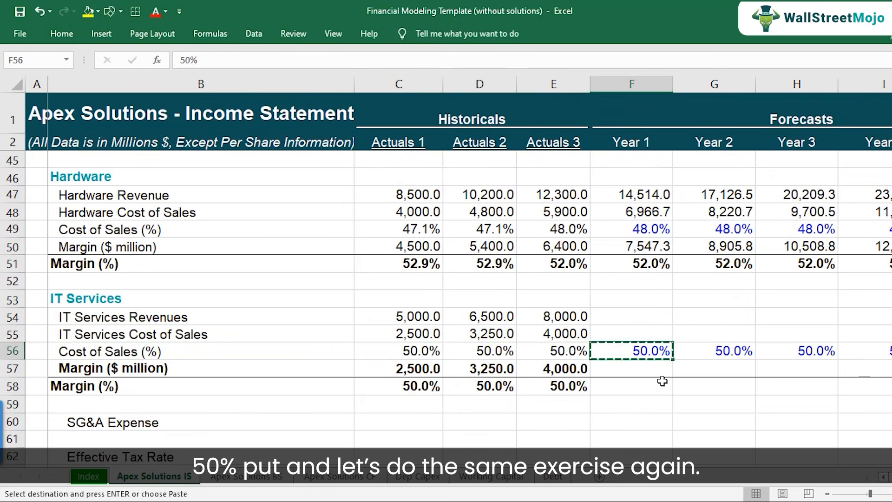
key(Up)
key(Up)
text(=)
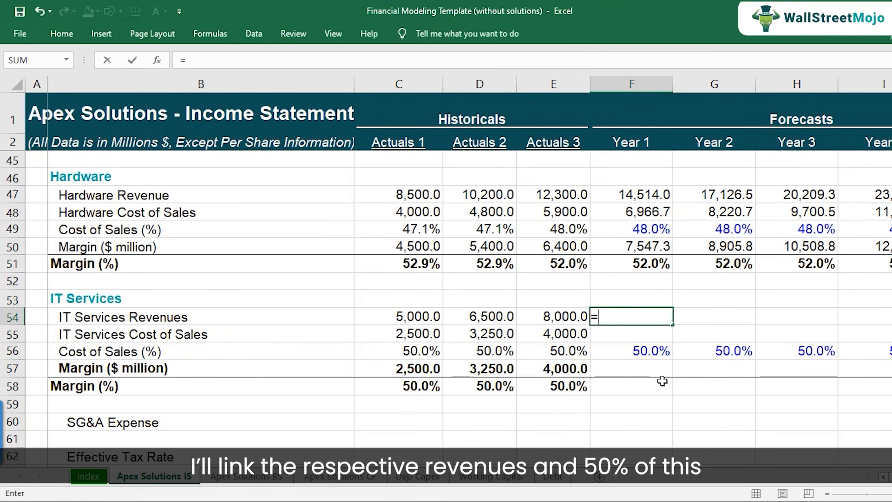
scroll(662, 380, up, 14)
click(636, 251)
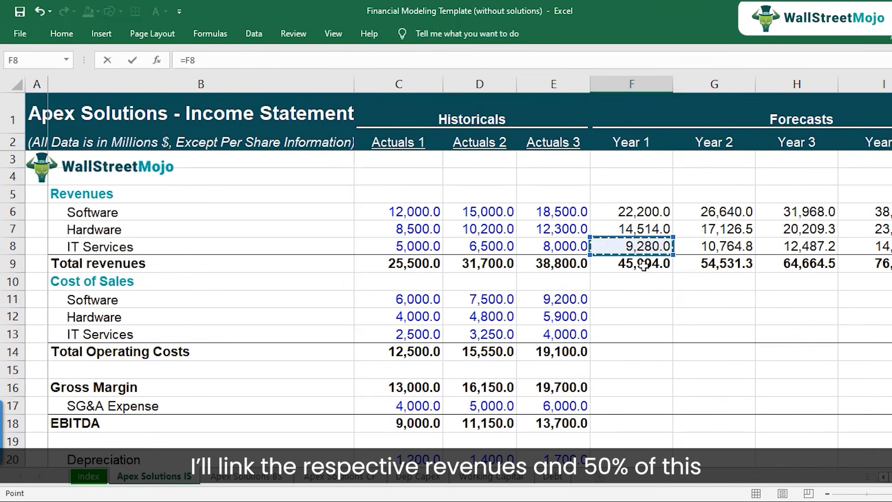
key(ctrl+Return)
Copy the IT Services Revenues link in F54 across to Years 2–5 in G54:J54.
key(ctrl+c)
key(shift+Right)
key(shift+Right)
key(shift+Right)
key(shift+Right)
key(shift+Left)
key(shift+Right)
key(ctrl+v)
Calculate the Year 1 IT Services Cost of Sales in F55 as percentage times revenue, using =F56*F54, and check the formula.
key(Down)
key(Down)
key(Down)
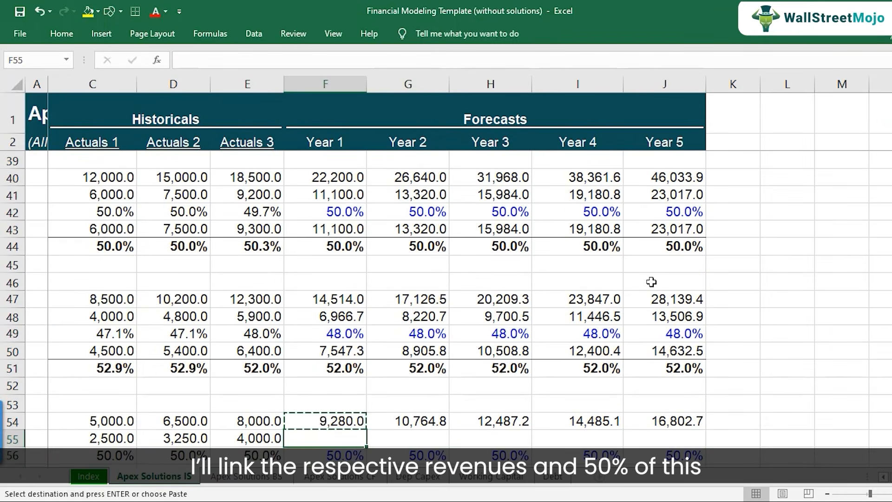
key(Up)
key(Up)
text(=)
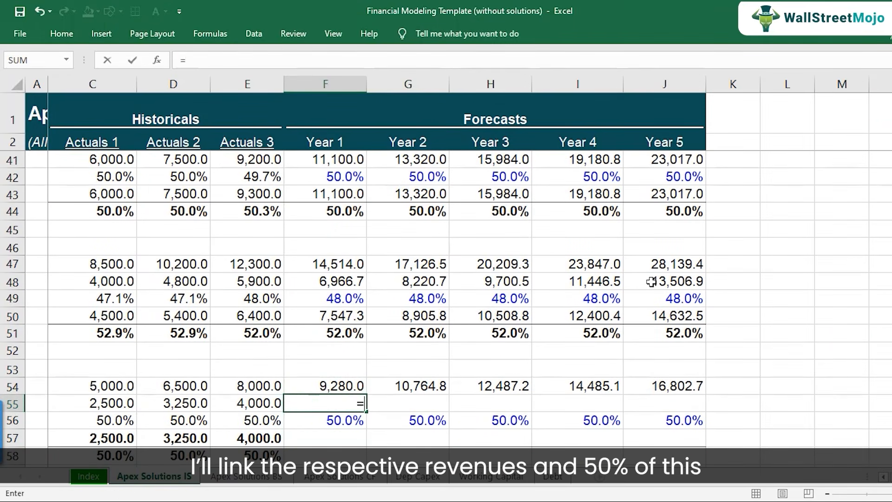
key(Down)
text(*)
key(Up)
key(Return)
key(Up)
key(F2)
key(Escape)
Calculate the Year 1 IT Services Margin ($ million) in F57 as revenue minus cost of sales, using =F54-F55.
key(Left)
key(Left)
key(Left)
key(Left)
key(Left)
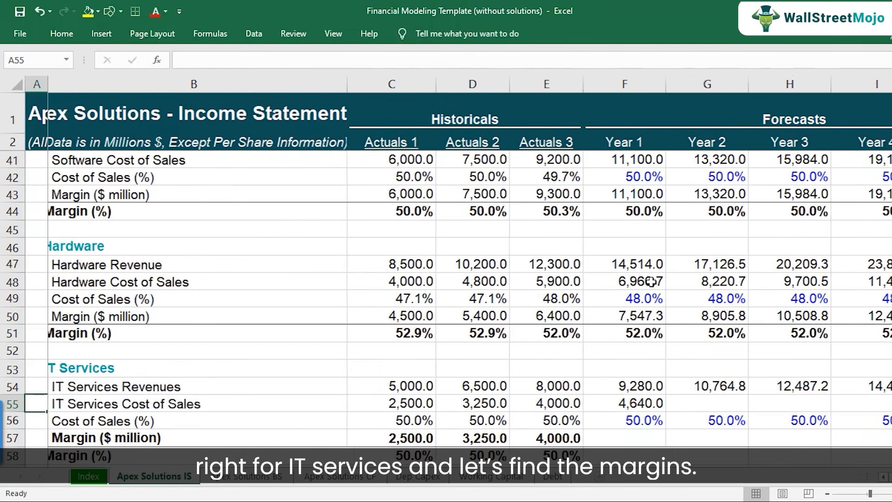
key(Right)
key(Right)
key(Right)
key(Right)
key(Right)
key(Down)
key(Down)
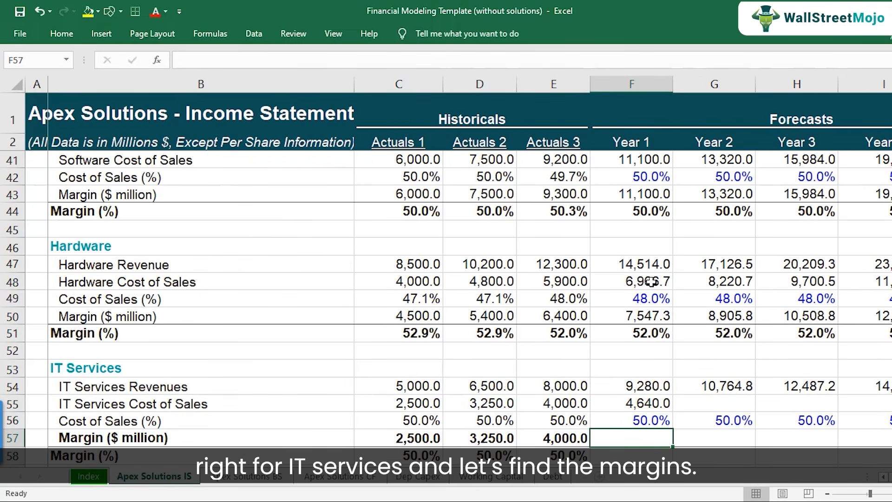
text(=)
key(Up)
key(Up)
key(Up)
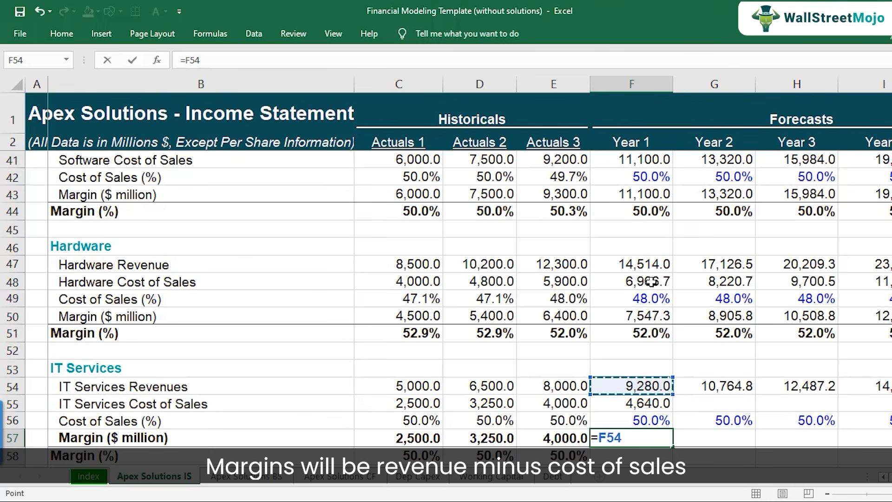
text(-)
key(Up)
key(Up)
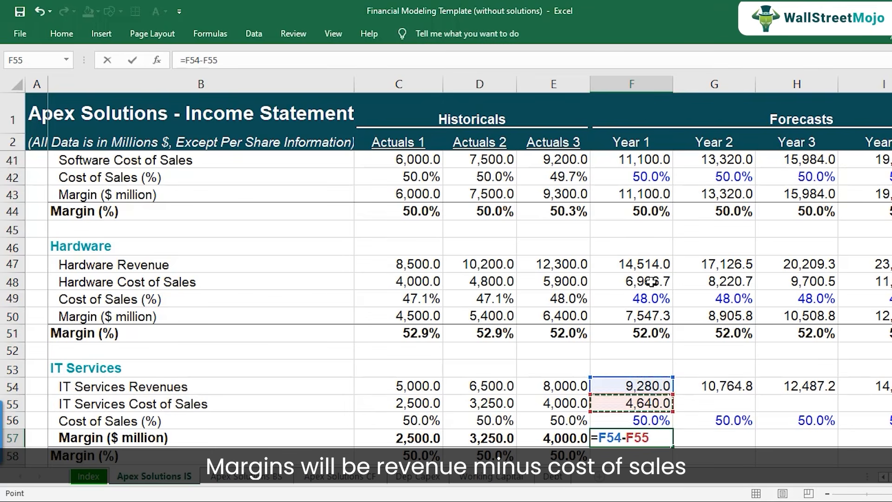
key(Return)
Copy the Actuals 3 IT Services Margin (%) formula from E58 into F58 and check that it reads =F57/F54.
scroll(660, 288, down, 2)
key(Left)
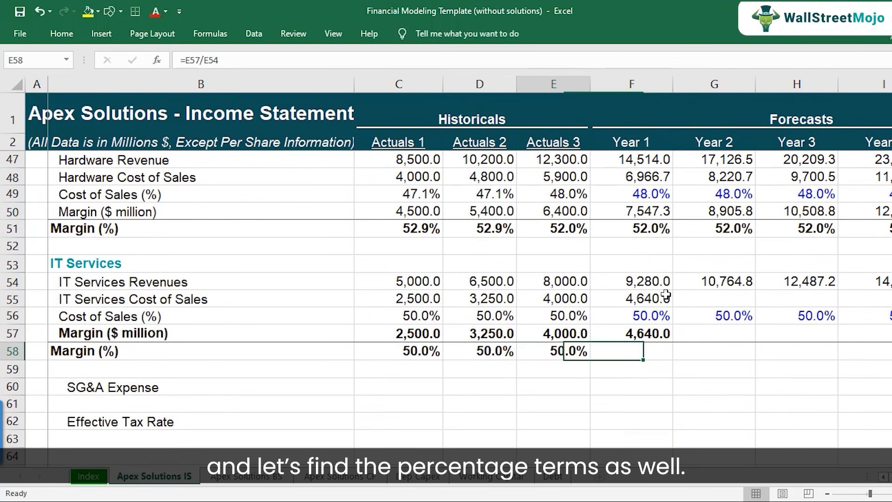
key(ctrl+c)
key(Right)
key(ctrl+v)
key(F2)
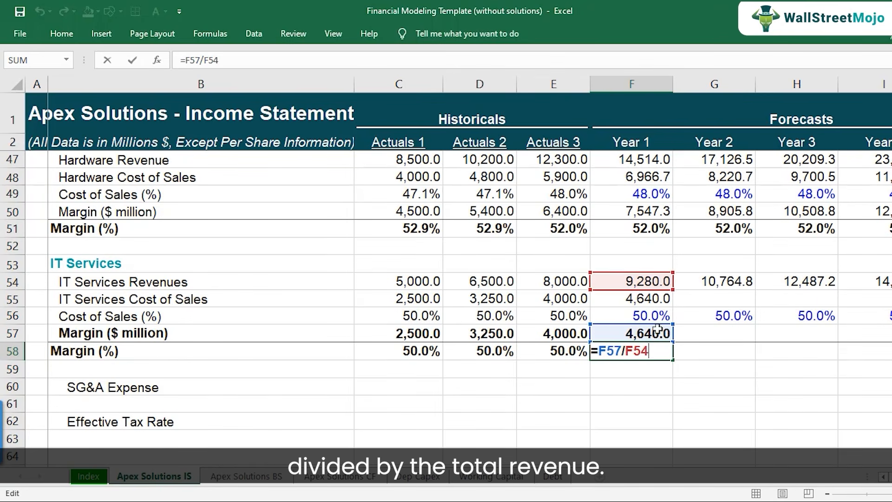
key(ctrl+Return)
Copy the Year 1 IT Services block F54:F58 across to Years 2–5 in columns G to J.
drag(649, 281, 641, 351)
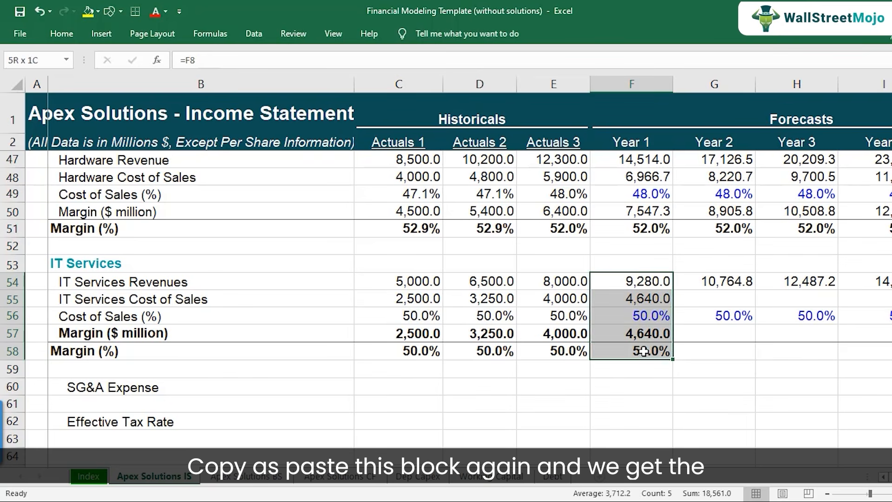
key(ctrl+c)
drag(715, 281, 644, 352)
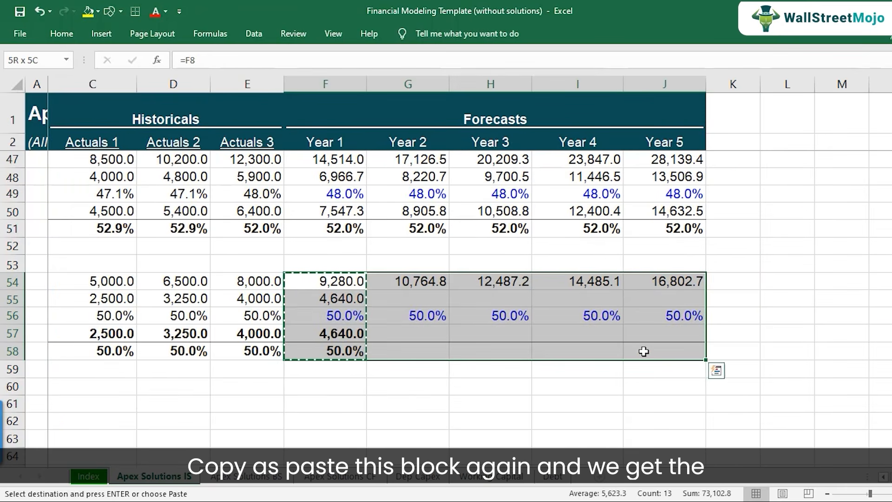
key(ctrl+v)
Review the projected IT Services Cost of Sales in row 55 and the Year 1 formula in F55.
key(Left)
key(Left)
key(Left)
key(Left)
key(Left)
key(Left)
key(Down)
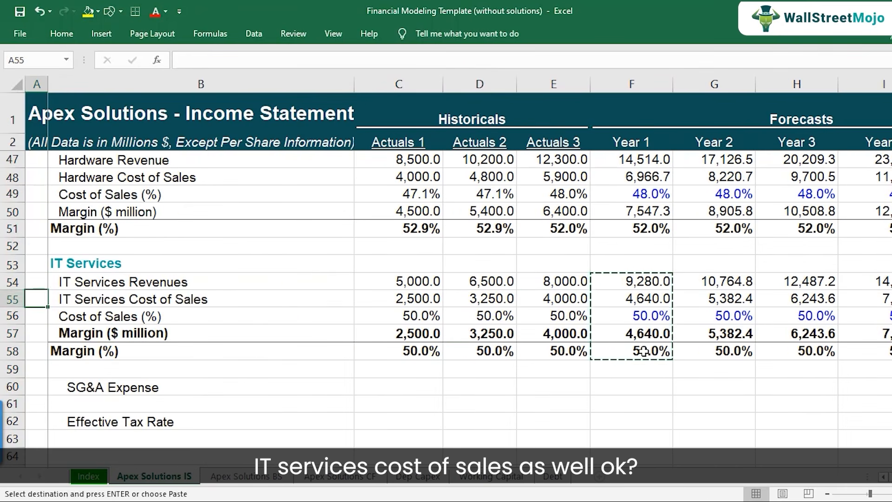
key(Escape)
key(shift+space)
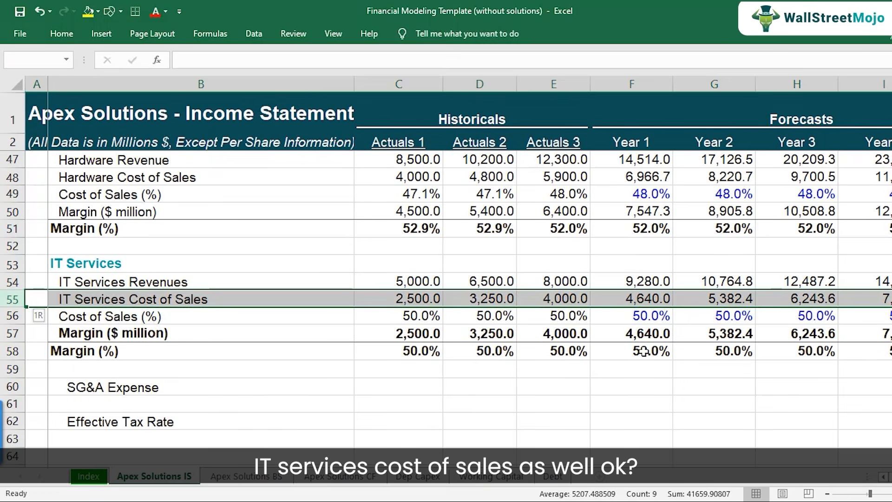
key(Down)
key(Up)
key(Right)
key(Right)
key(Right)
key(Right)
key(Right)
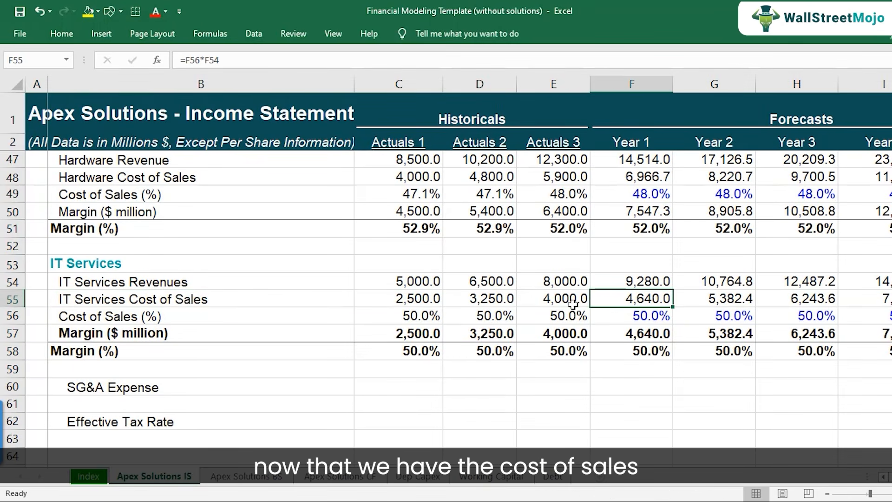
Link the income statement's Year 1 Software cost of sales in F11 to the Software driver calculation, using =F41.
scroll(511, 201, up, 9)
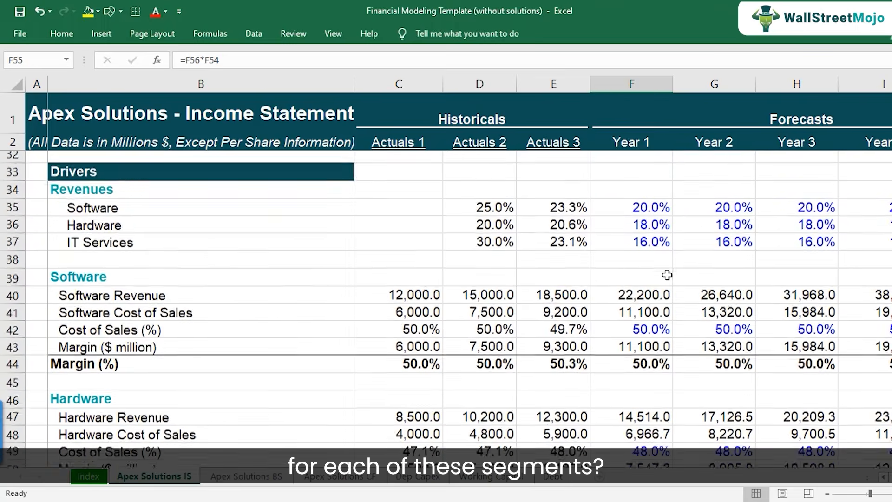
scroll(651, 276, up, 6)
click(564, 310)
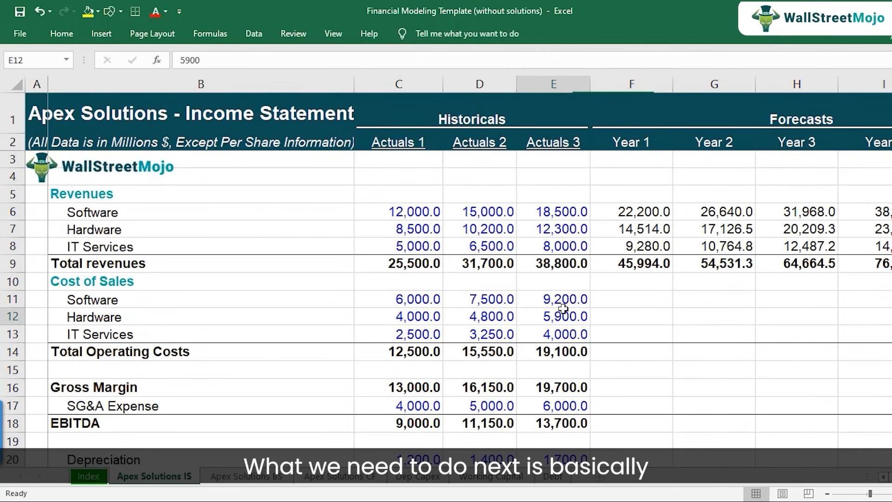
click(618, 295)
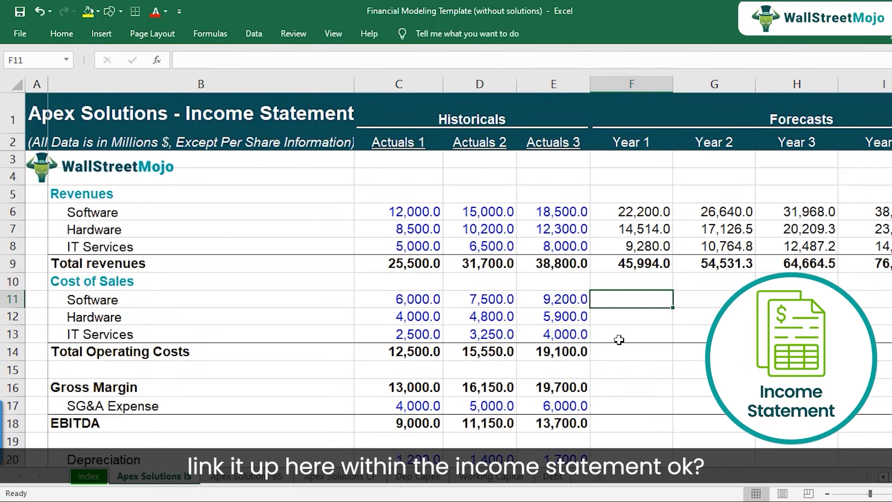
text(=)
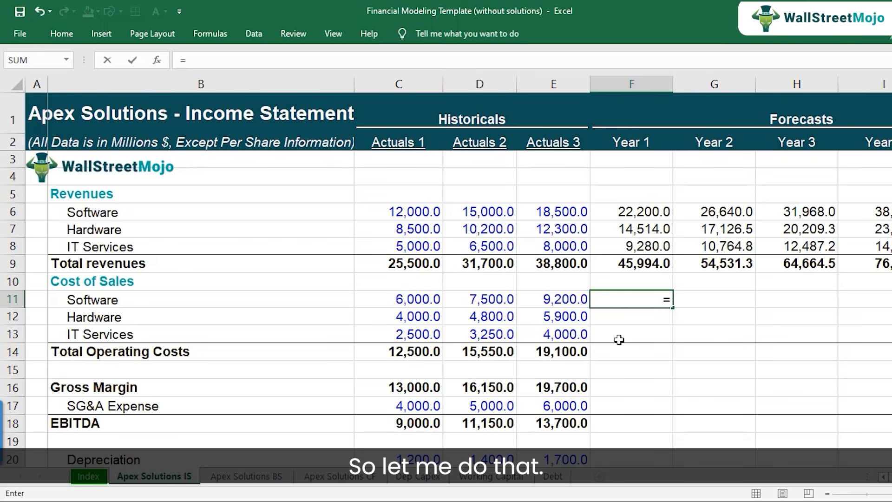
scroll(623, 324, down, 11)
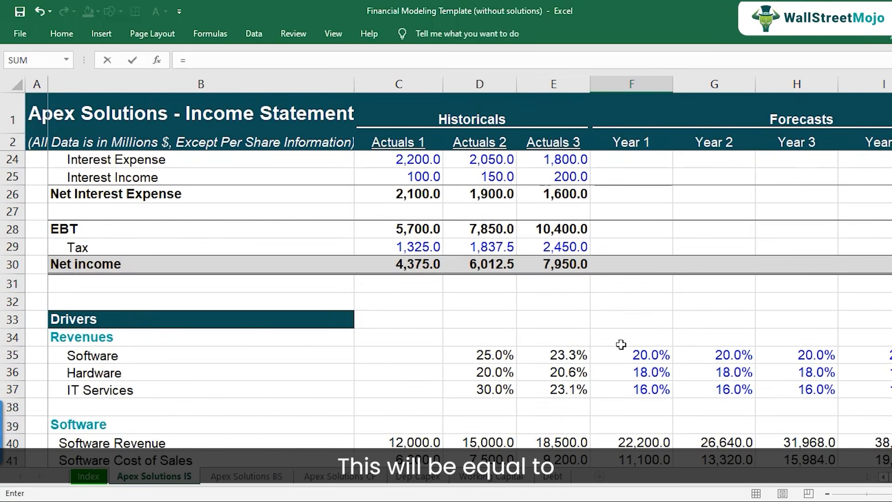
scroll(621, 351, down, 1)
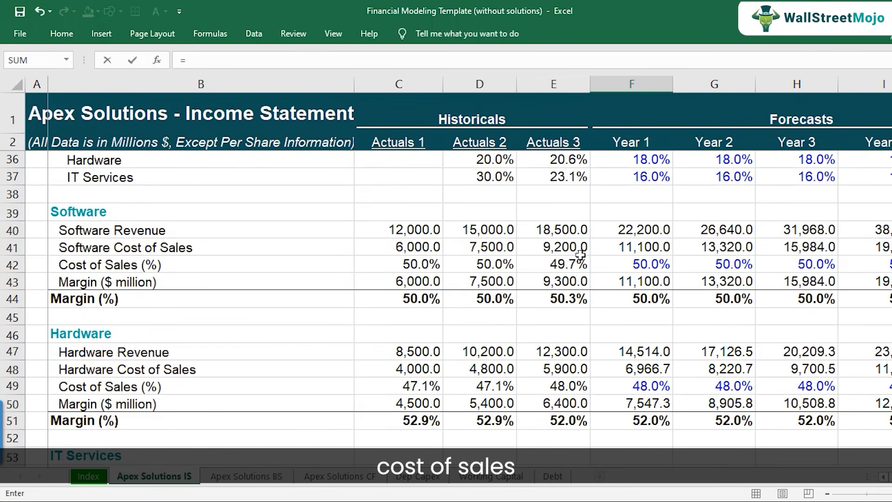
click(623, 249)
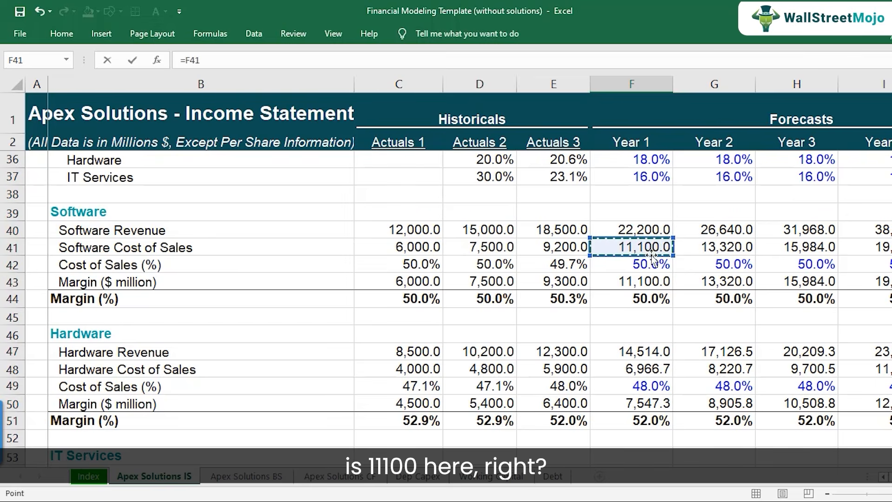
key(Return)
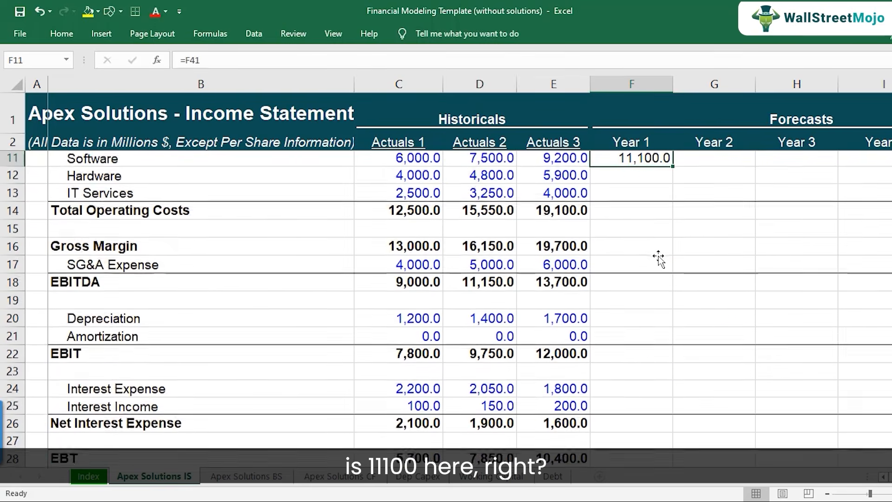
Link the Year 1 Hardware cost of sales in F12 to the Hardware driver calculation, using =F48.
text(=)
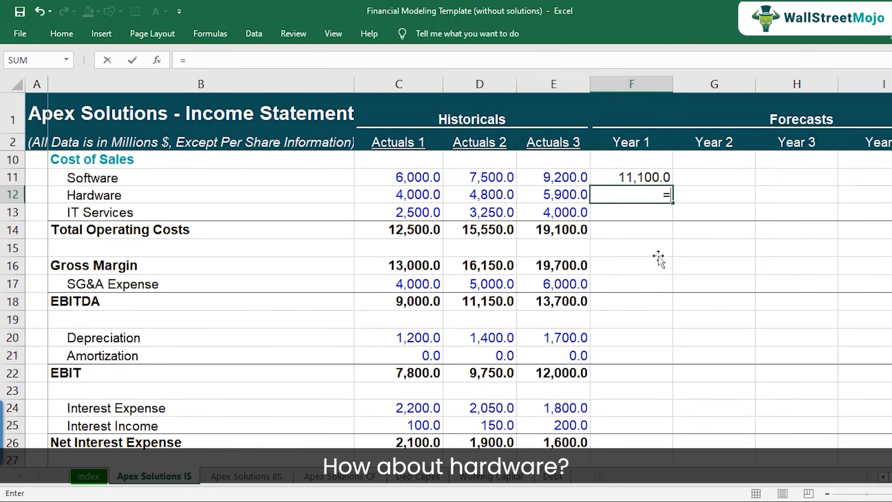
scroll(646, 306, down, 10)
click(640, 299)
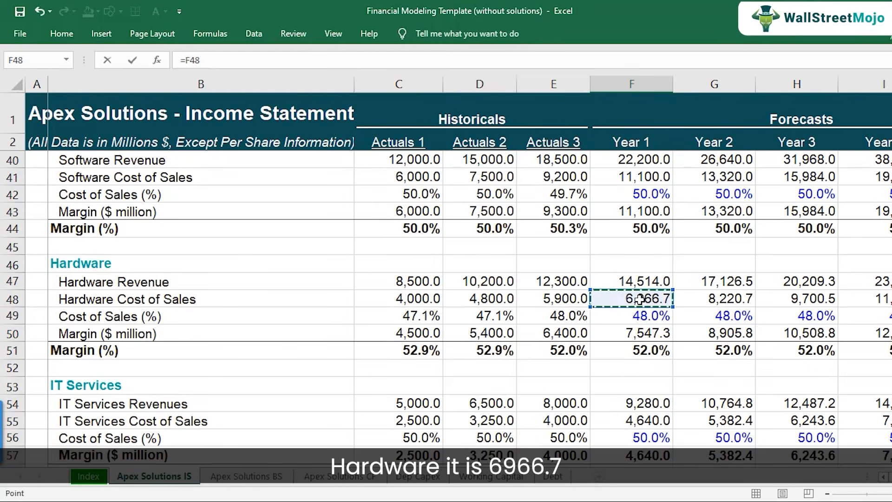
key(Return)
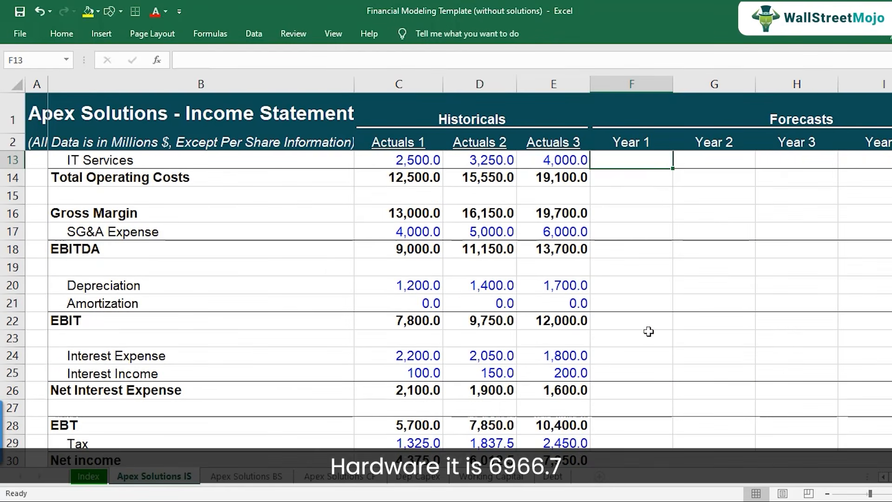
Link the Year 1 IT Services cost of sales in F13 to the IT Services driver calculation, using =F55.
text(=)
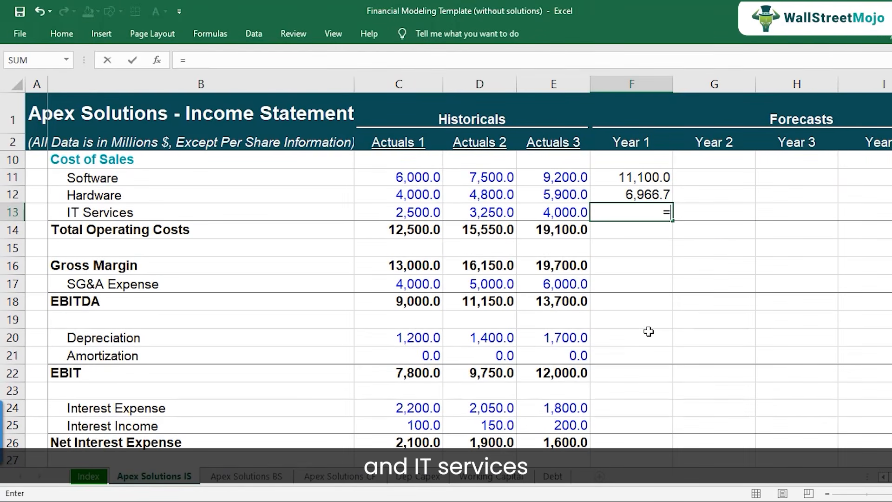
scroll(641, 334, down, 11)
scroll(628, 365, down, 1)
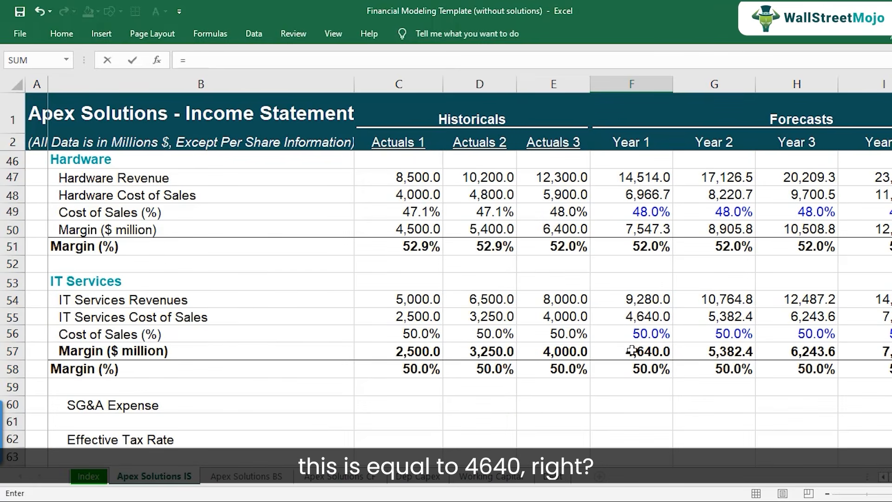
click(638, 319)
key(Return)
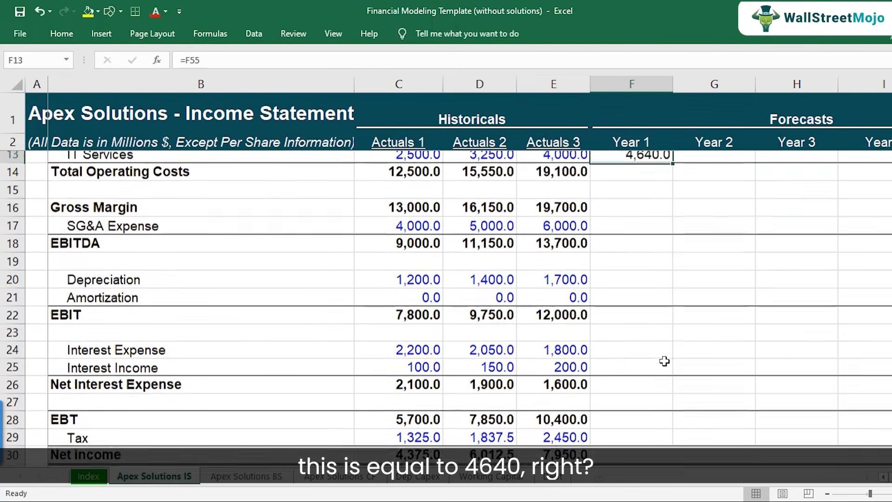
Total the Year 1 operating costs in F14 using =SUM(F11:F13).
scroll(664, 361, up, 2)
key(Down)
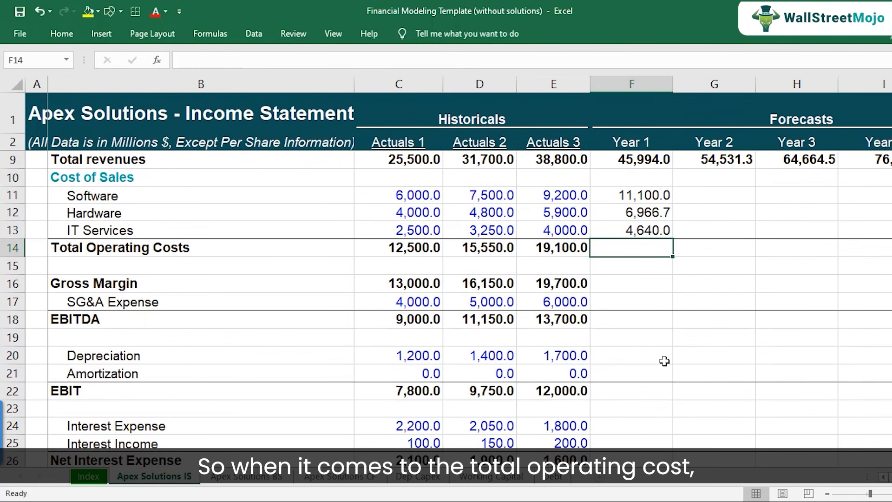
key(alt+equal)
key(ctrl+Return)
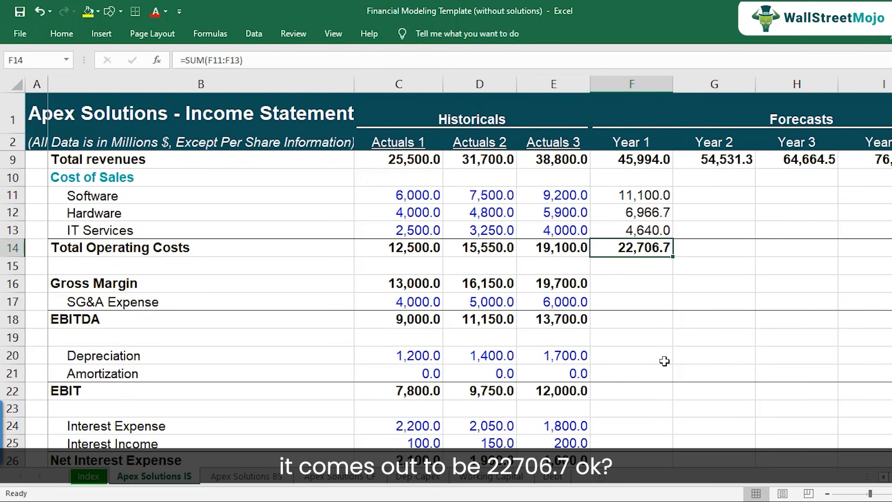
Copy the Year 1 cost of sales lines and total in F11:F14 across to Years 2–5 in G11:J14.
key(Up)
key(Up)
key(Up)
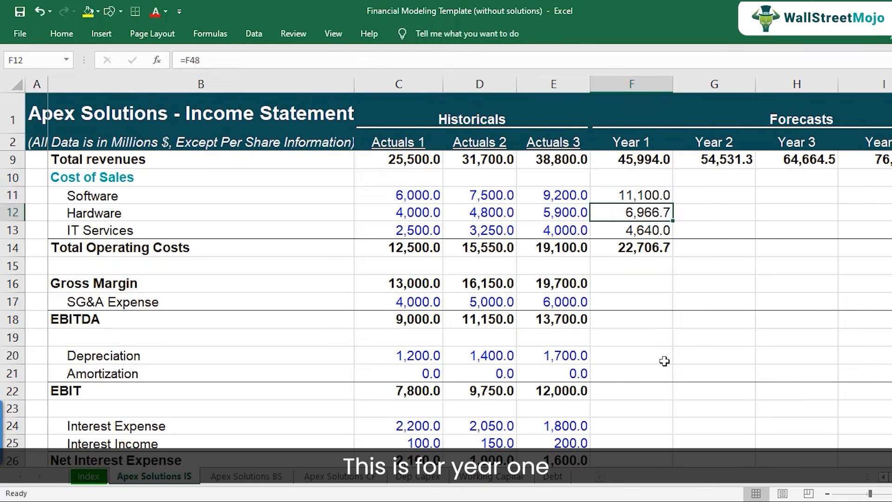
key(shift+Down)
key(shift+Down)
key(shift+Down)
key(ctrl+c)
key(shift+Right)
key(shift+Right)
key(shift+Right)
key(shift+Right)
key(ctrl+v)
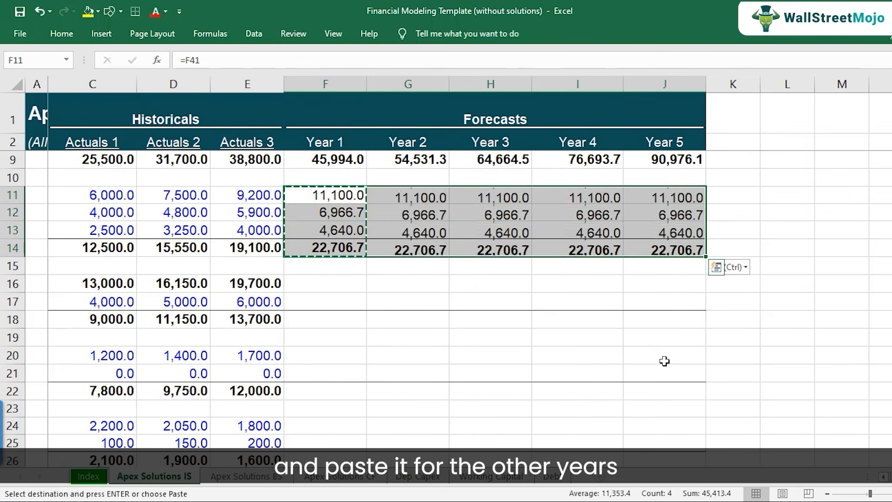
Review the projected Total Operating Costs in row 14 and inspect the Year 1 sum formula in F14.
key(Down)
key(Down)
key(Down)
key(Left)
key(Home)
key(Right)
key(Right)
key(Right)
key(Right)
key(Right)
key(F2)
key(Escape)
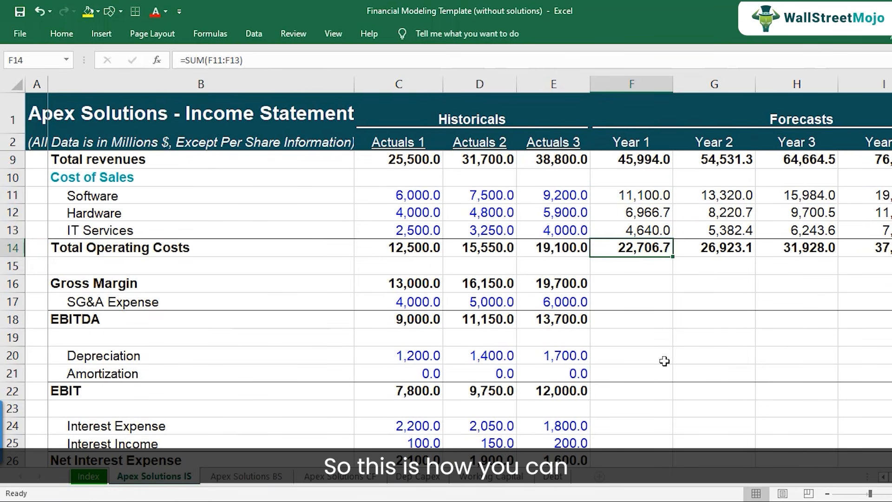
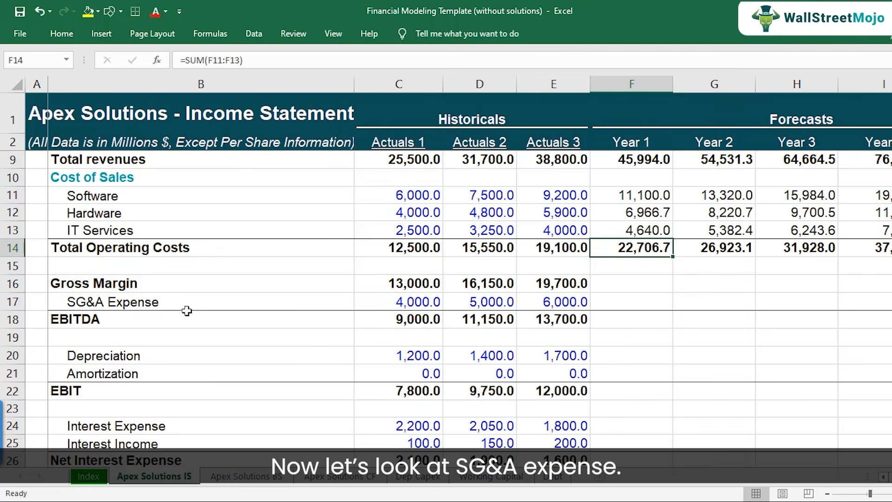
Switch to the case study PDF and highlight "15% of total revenues annually," in yellow in the SG&A paragraph.
scroll(175, 305, down, 1)
click(157, 252)
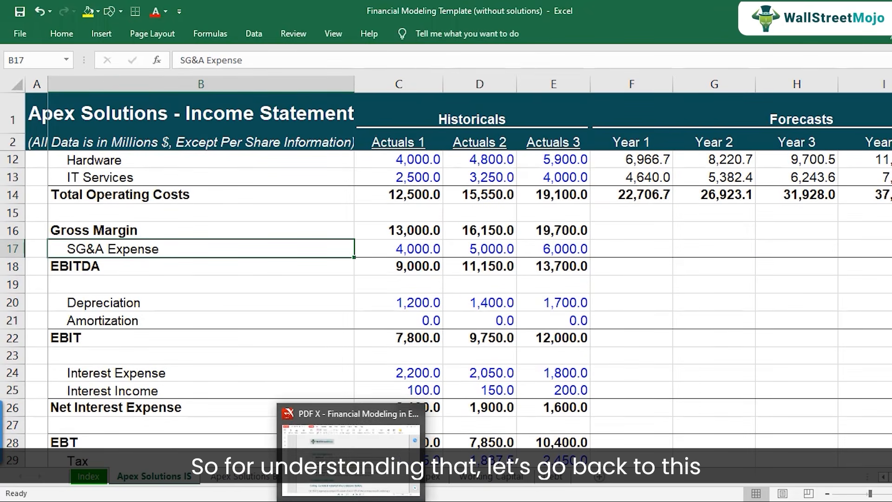
click(352, 483)
scroll(280, 394, down, 2)
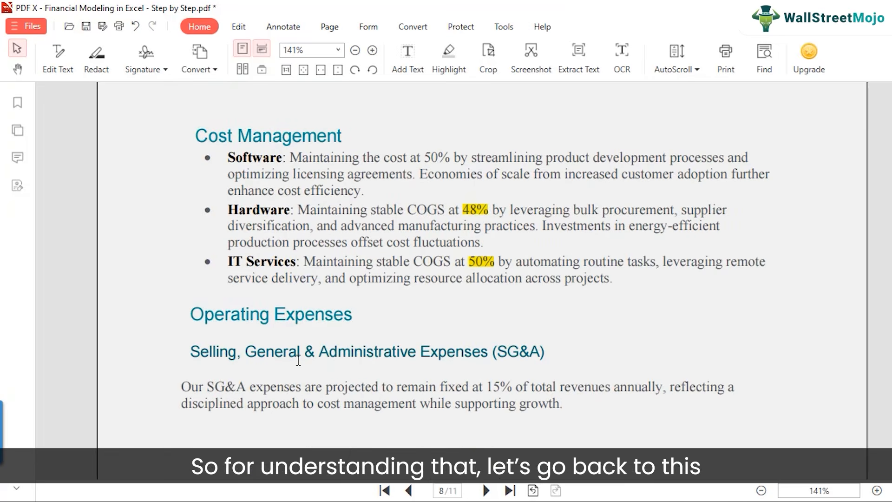
scroll(298, 360, down, 2)
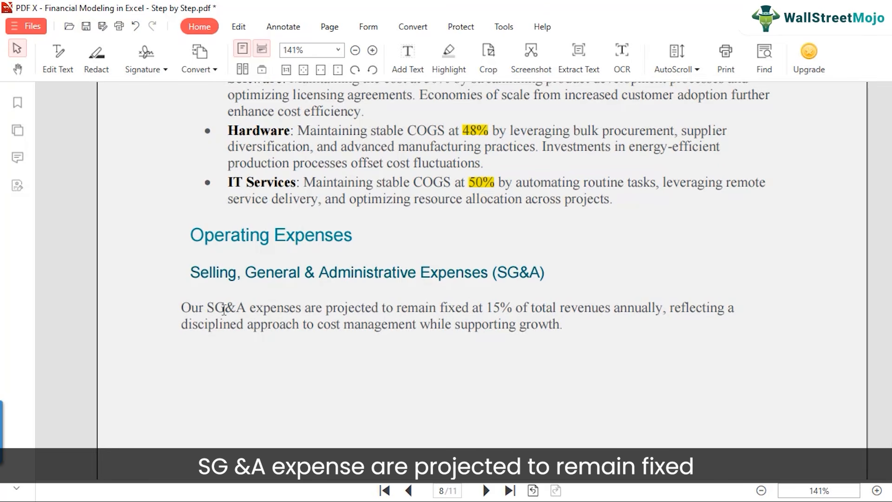
drag(489, 307, 667, 309)
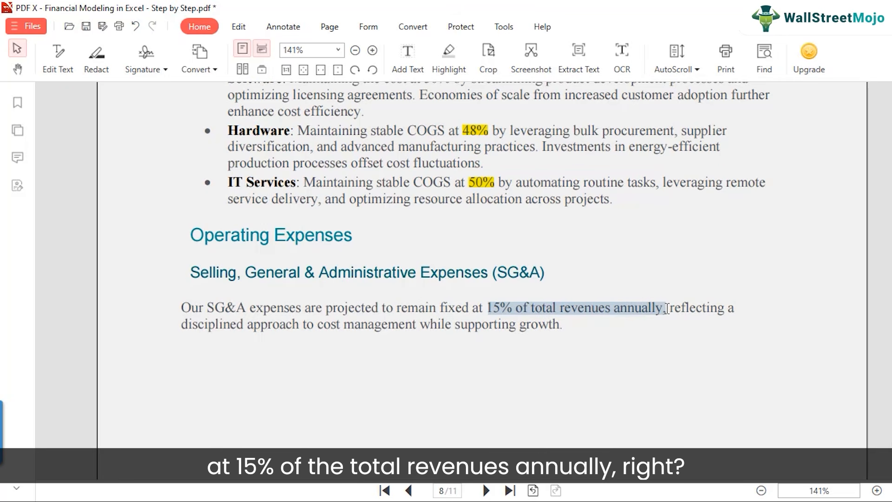
right_click(667, 309)
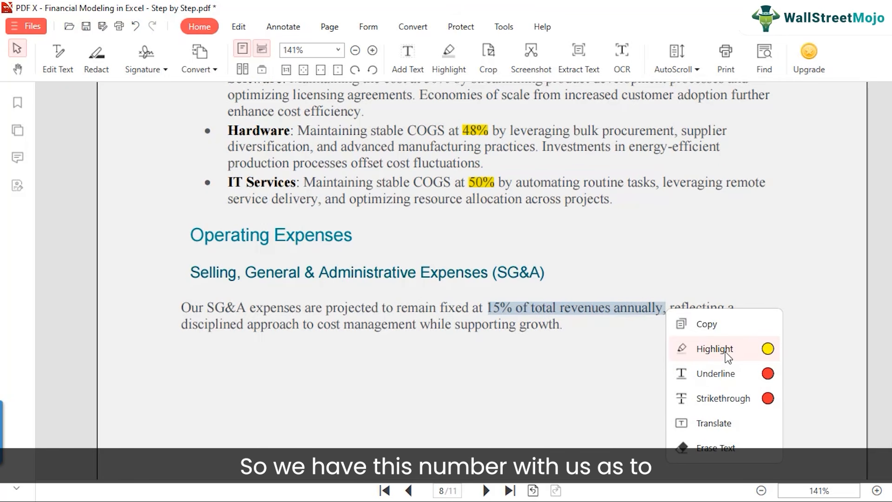
mouse_move(675, 357)
click(767, 352)
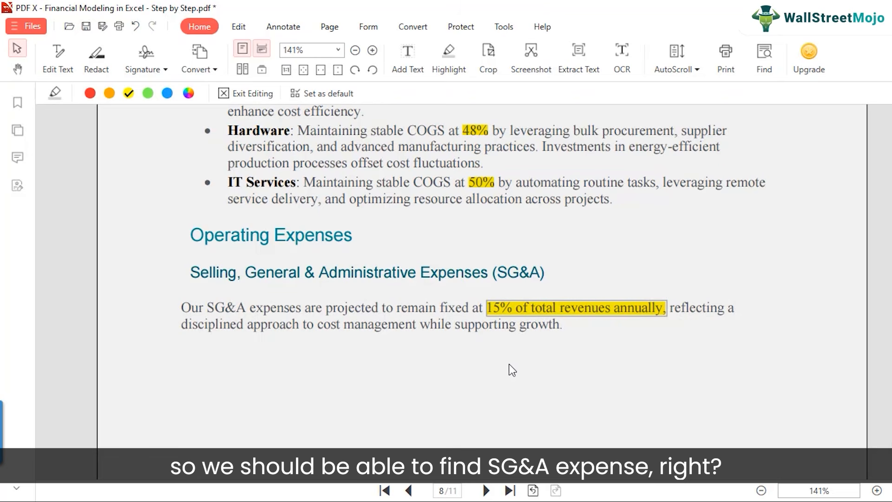
scroll(511, 361, down, 3)
scroll(377, 367, down, 3)
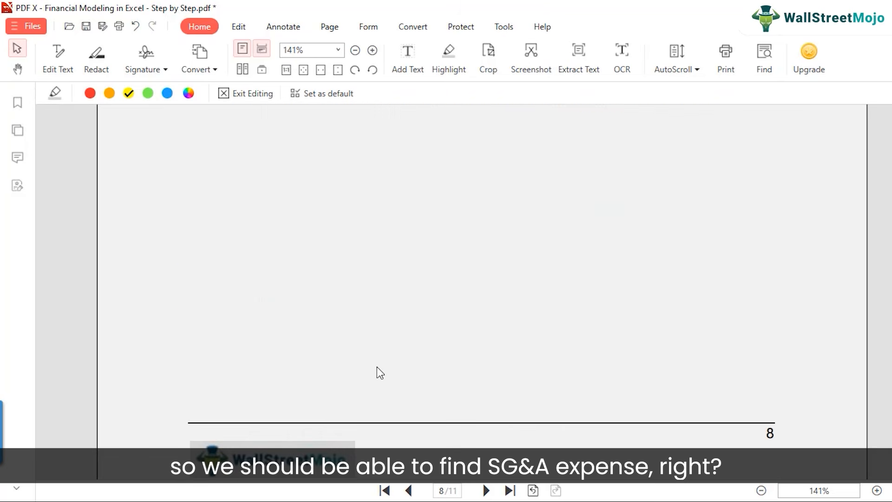
scroll(377, 366, down, 7)
scroll(377, 366, up, 8)
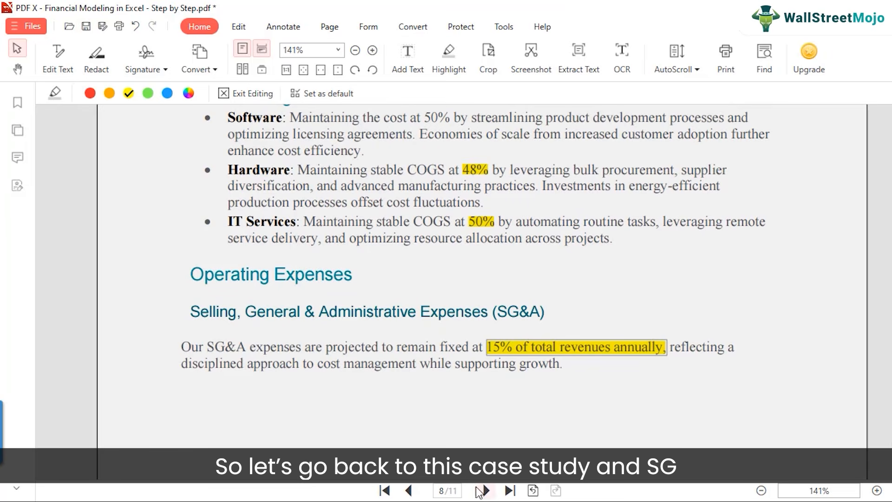
Return to the Excel workbook and calculate Actuals 1 SG&A as a percentage of total revenues in driver cell C60 using =C17/C9.
mouse_move(470, 491)
click(524, 446)
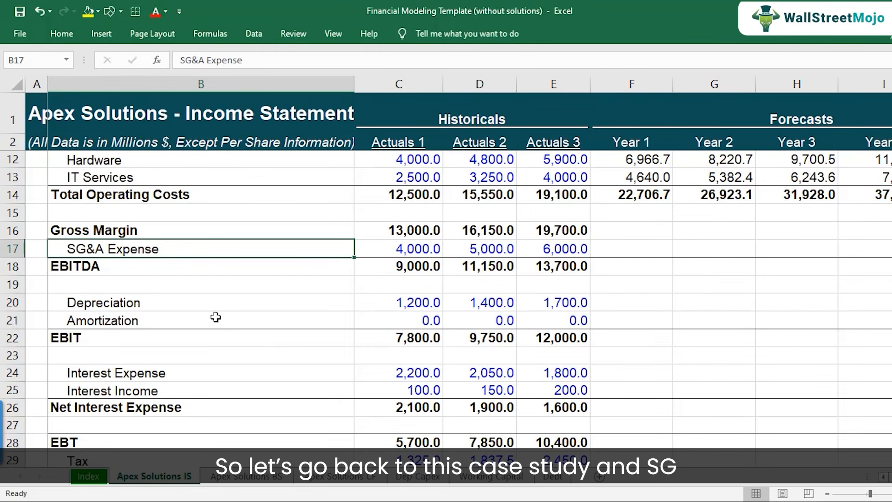
click(416, 255)
scroll(424, 338, down, 8)
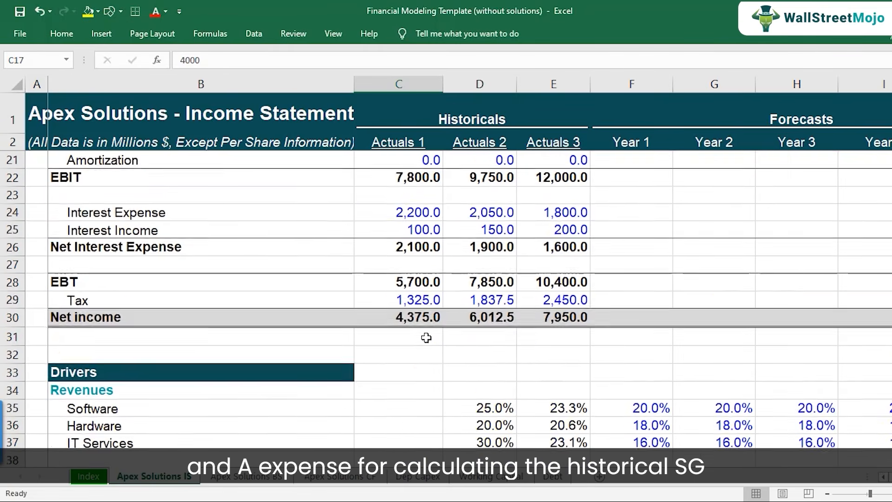
scroll(426, 338, down, 5)
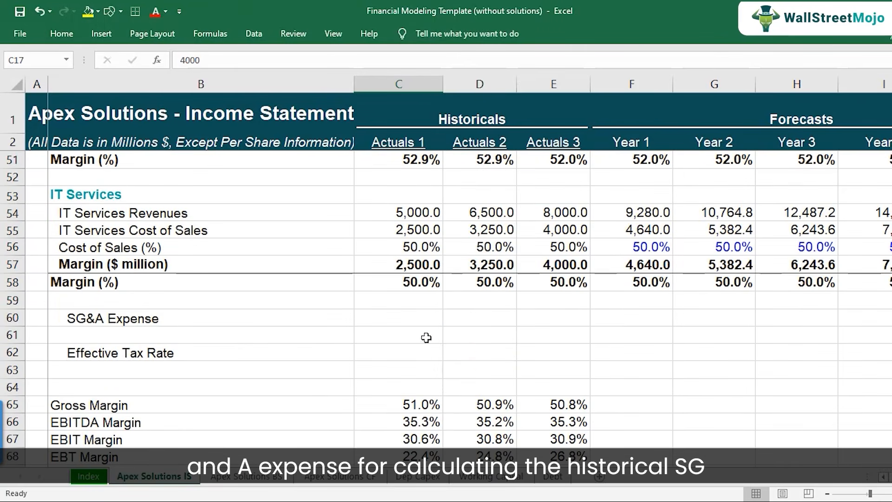
click(159, 319)
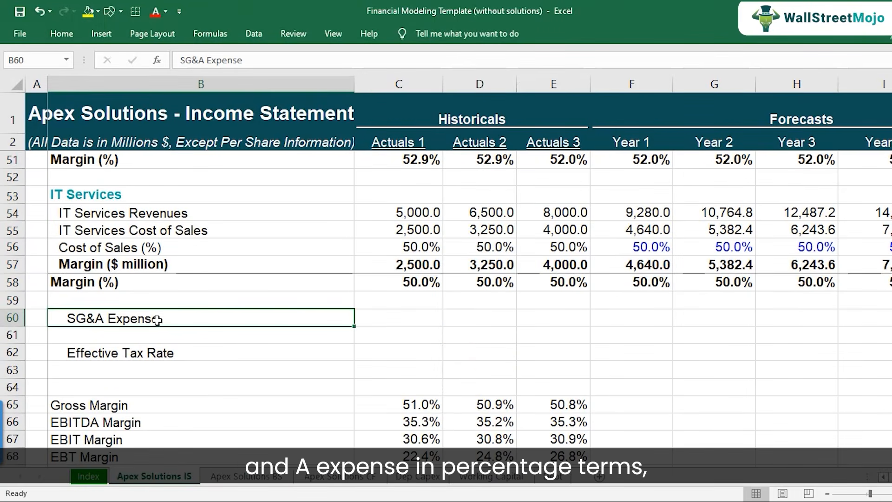
click(392, 322)
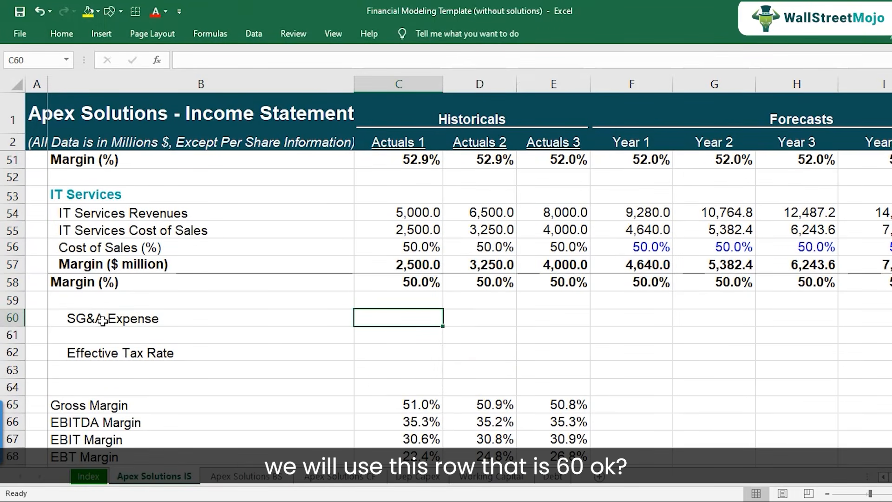
click(13, 318)
click(131, 320)
click(398, 322)
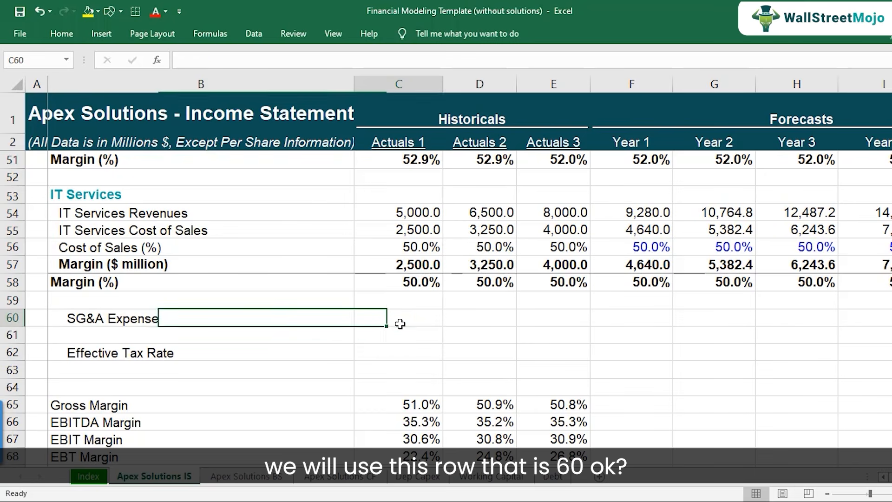
text(=)
scroll(397, 304, up, 12)
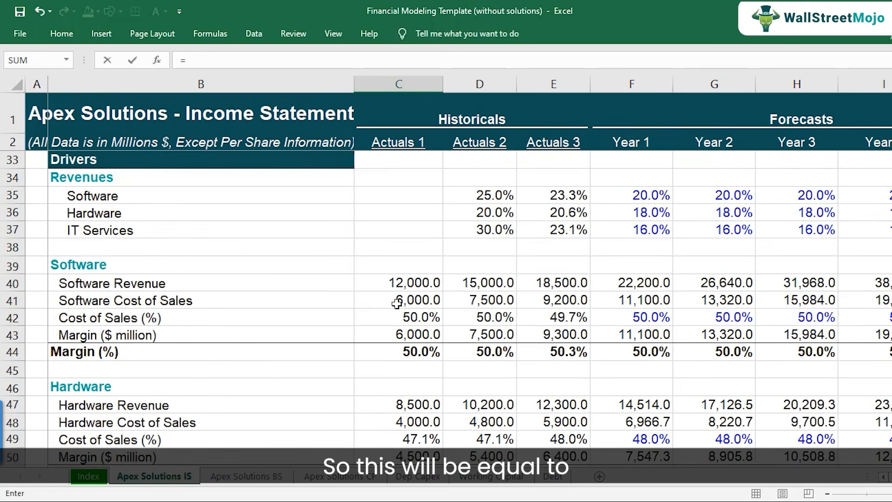
scroll(409, 311, up, 2)
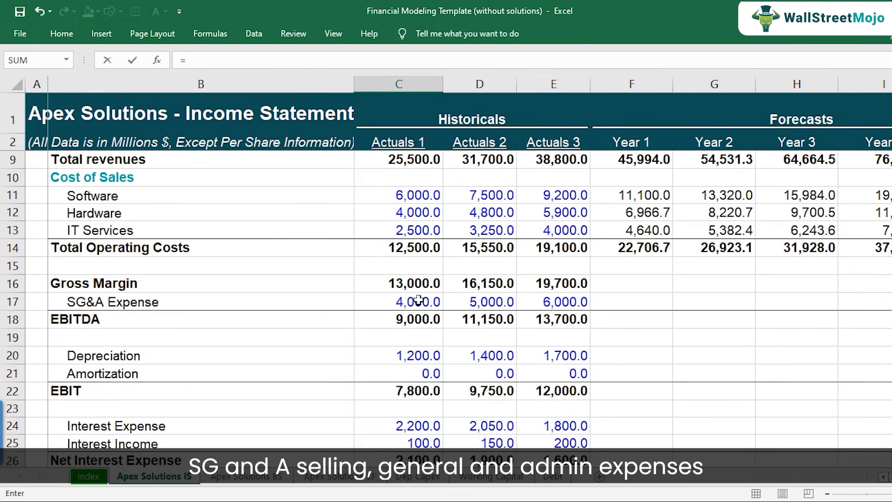
click(418, 302)
text(/)
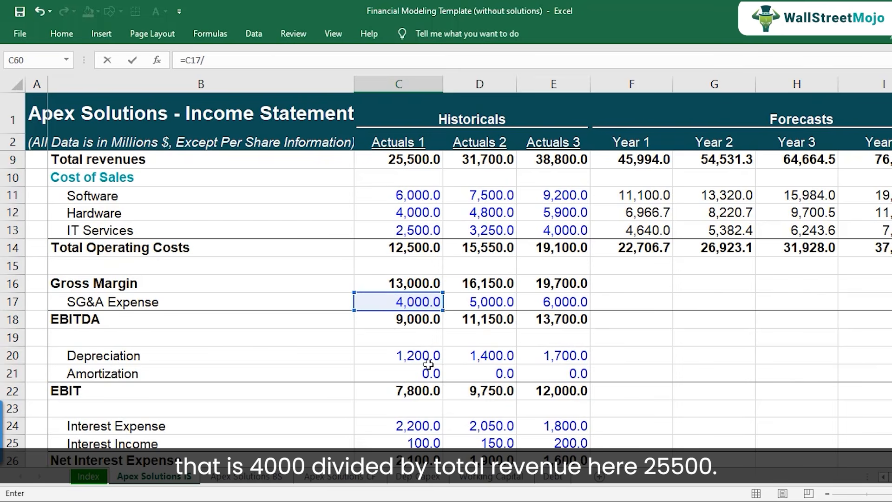
scroll(415, 302, up, 2)
click(421, 269)
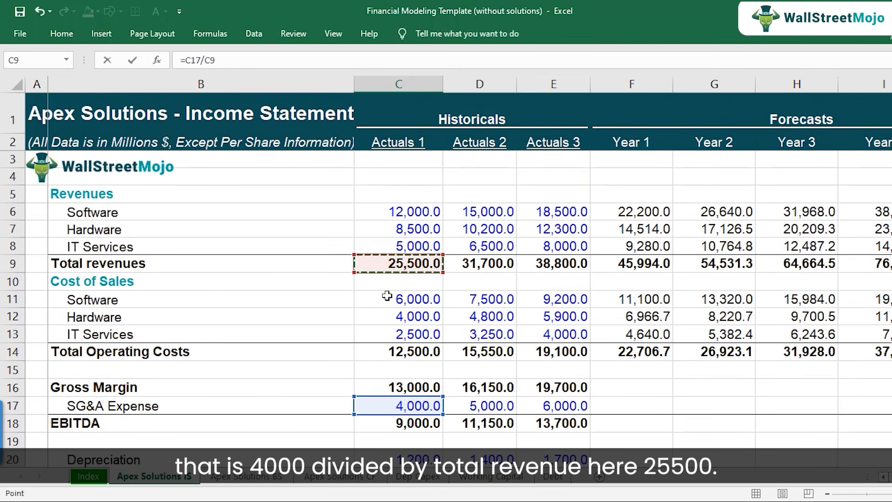
key(Return)
key(Return)
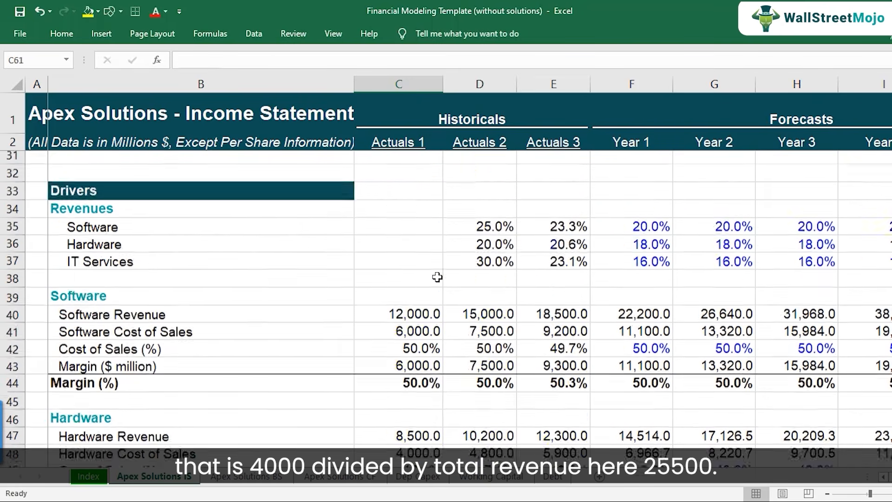
Copy the Actuals 1 SG&A percentage formula from C60 to Actuals 2 and Actuals 3 in D60:E60.
key(Up)
key(Up)
key(ctrl+c)
key(Right)
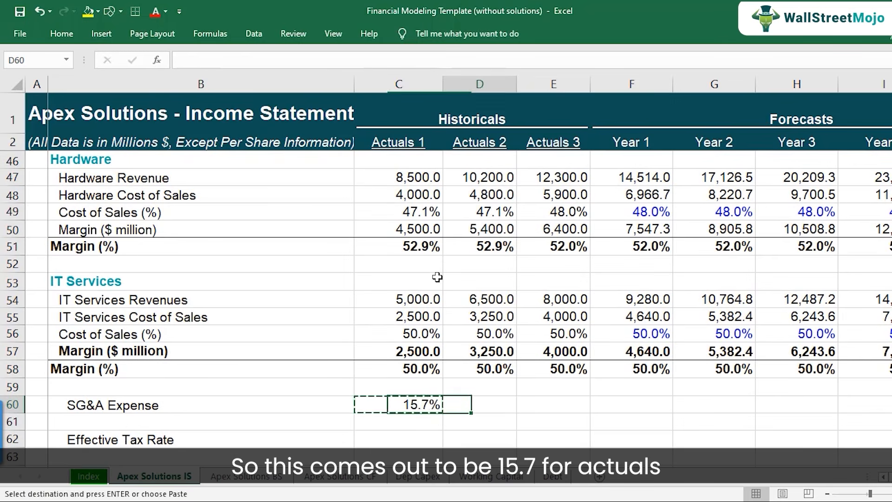
key(ctrl+v)
key(Right)
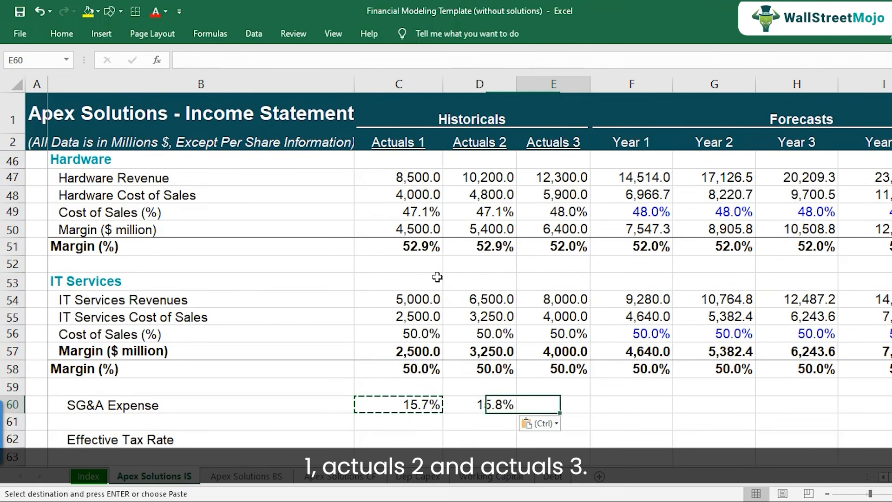
key(ctrl+v)
key(Escape)
key(Left)
key(Left)
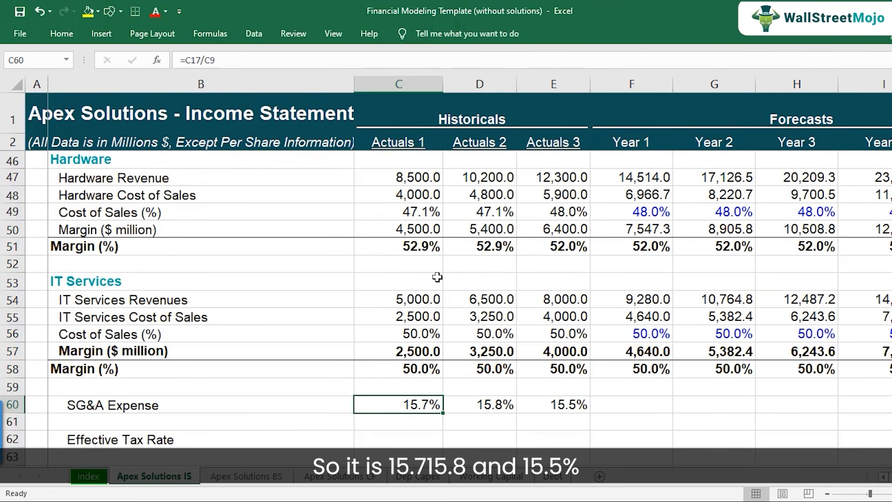
Review the historical SG&A percentages in C60:E60, and compare them with management's SG&A projection in the case study PDF.
key(shift+Right)
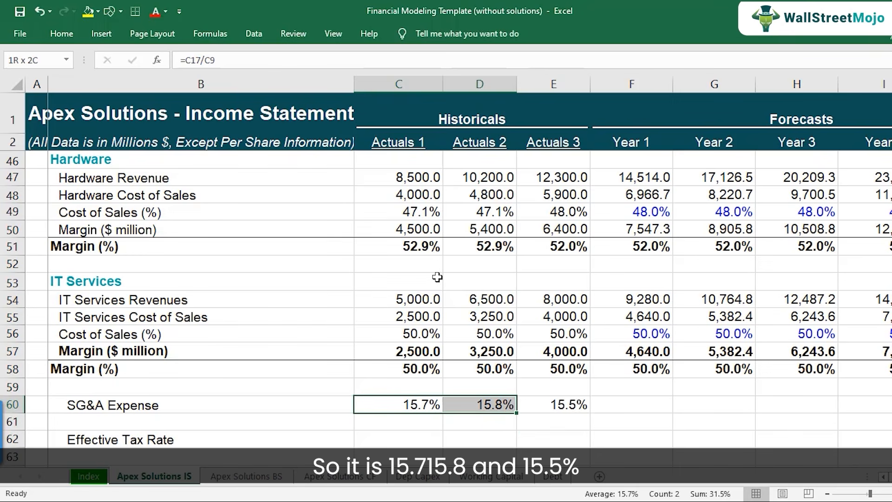
key(shift+Right)
scroll(440, 281, down, 1)
double_click(534, 352)
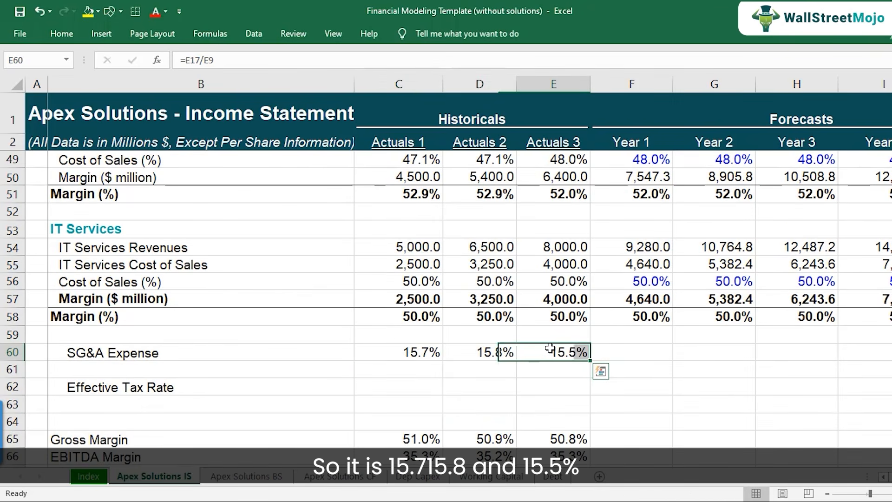
key(Escape)
click(422, 500)
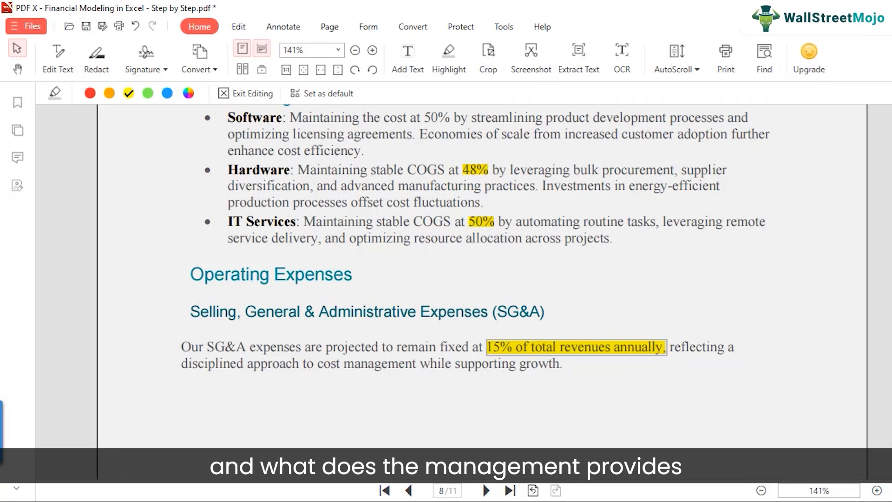
click(467, 384)
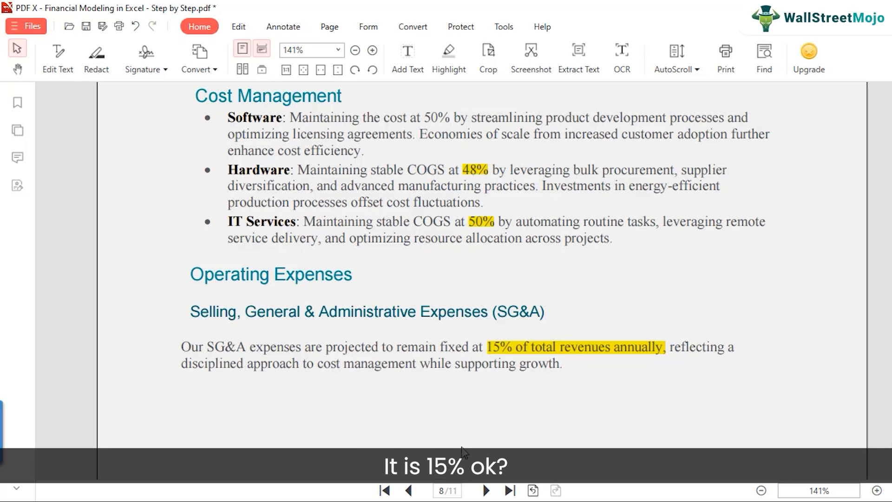
Return to the Excel workbook and set the Year 1 SG&A expense driver in F60 to 15%.
mouse_move(430, 497)
click(495, 418)
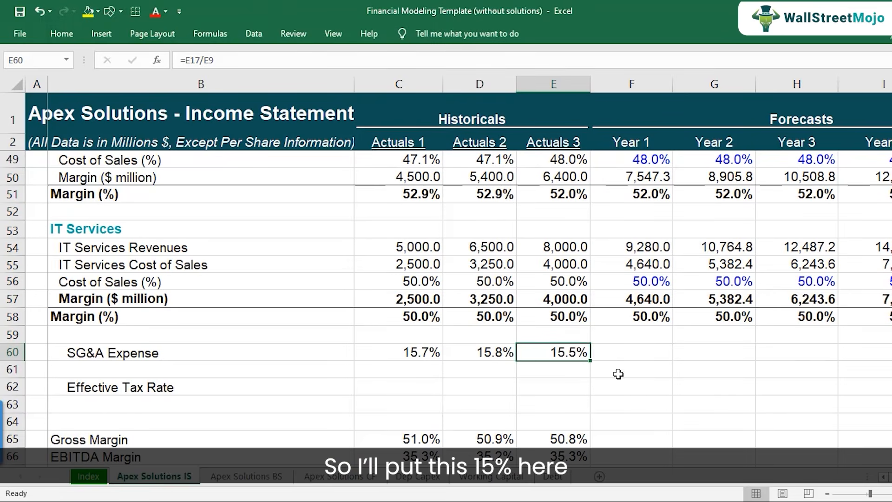
click(626, 348)
text(15%)
key(ctrl+Return)
Copy the Year 1 SG&A percentage from F60 across to Years 2–5 in G60:J60.
key(ctrl+c)
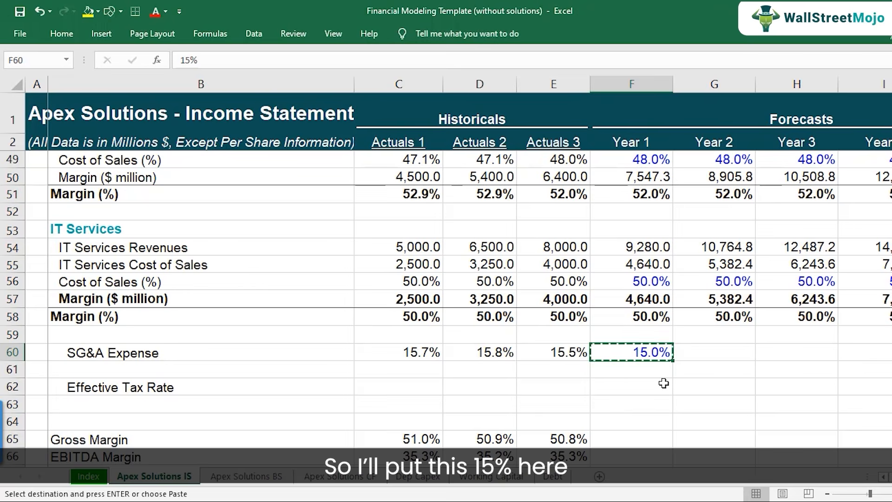
key(shift+Right)
key(shift+Right)
key(shift+Right)
key(shift+Right)
key(ctrl+v)
key(F2)
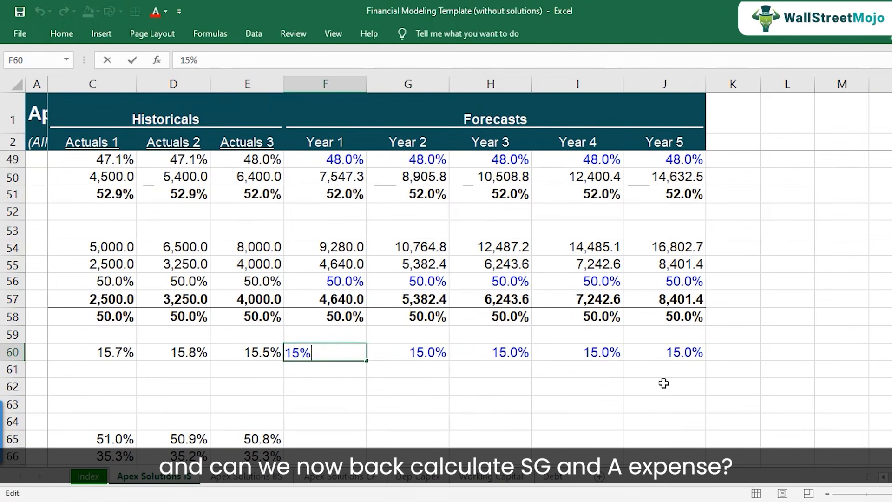
key(Escape)
key(Left)
key(Left)
key(Left)
key(Left)
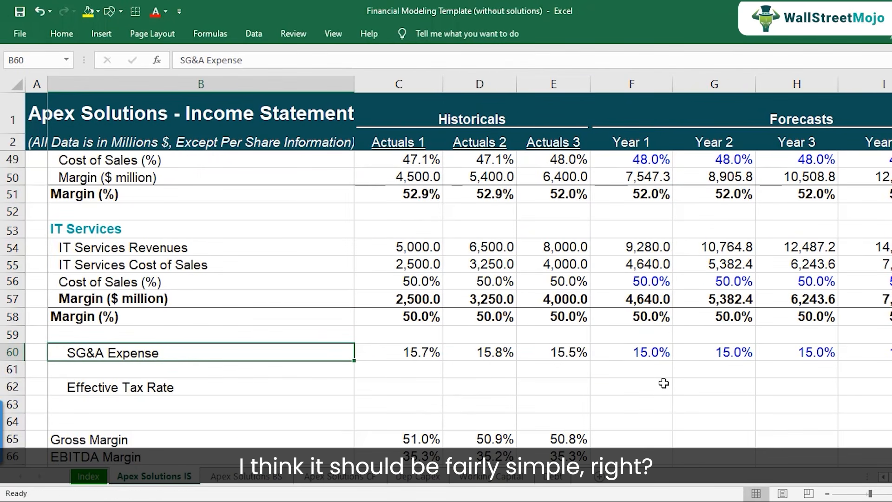
Calculate the Year 1 SG&A expense in F17 as total revenues times the SG&A percentage, =F9*F60.
scroll(650, 327, up, 12)
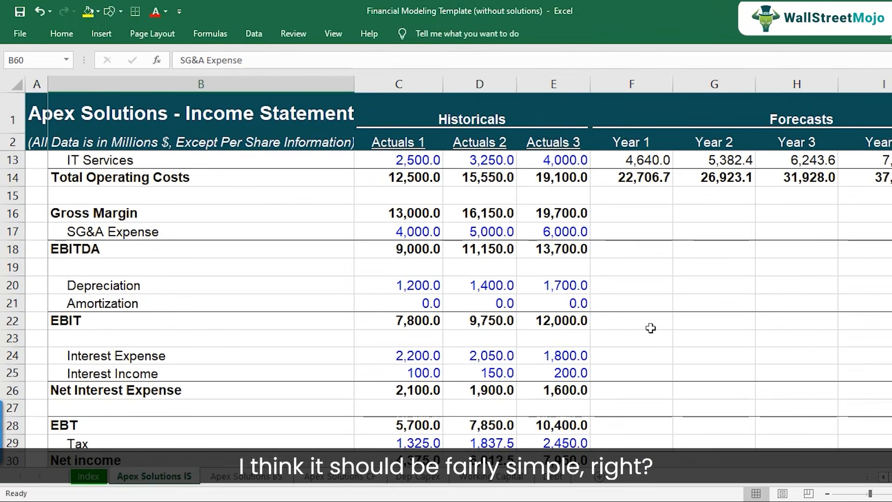
scroll(650, 327, up, 2)
click(644, 338)
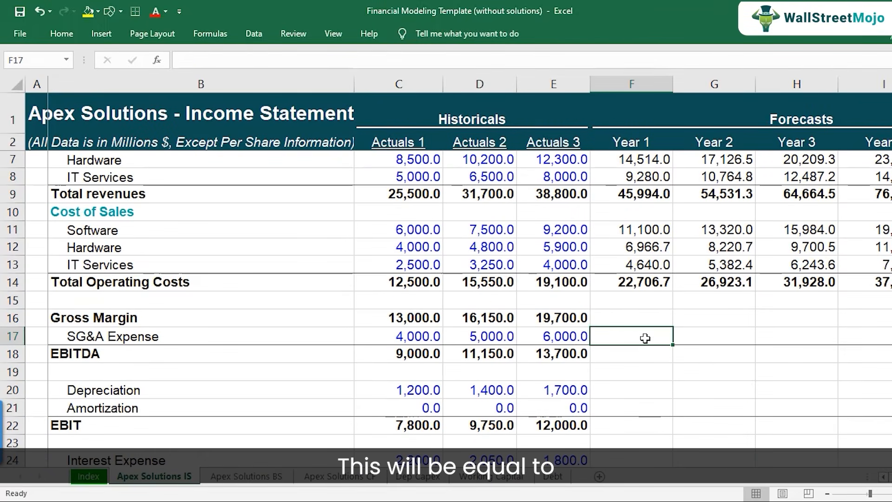
text(=)
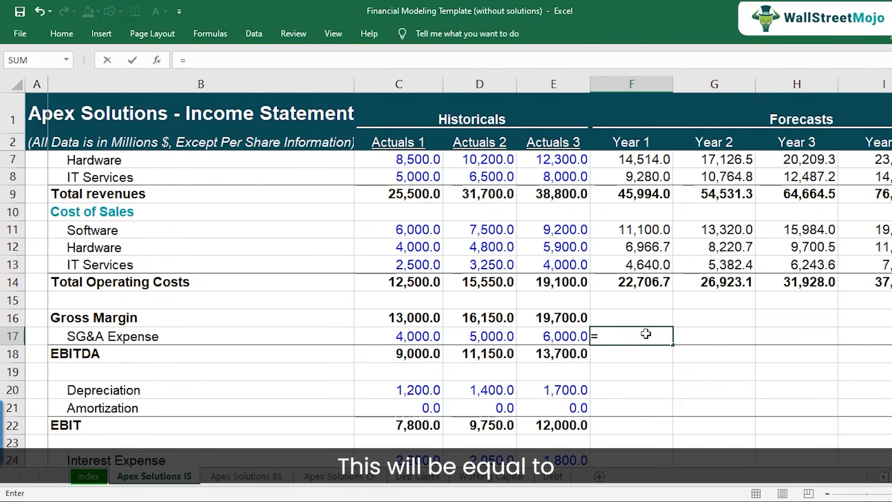
click(646, 194)
text(*)
scroll(655, 278, down, 12)
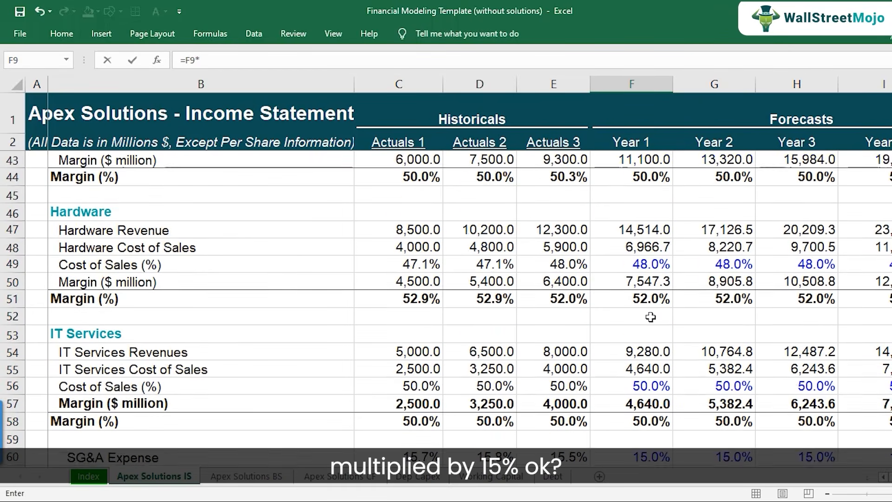
scroll(650, 317, down, 2)
click(645, 352)
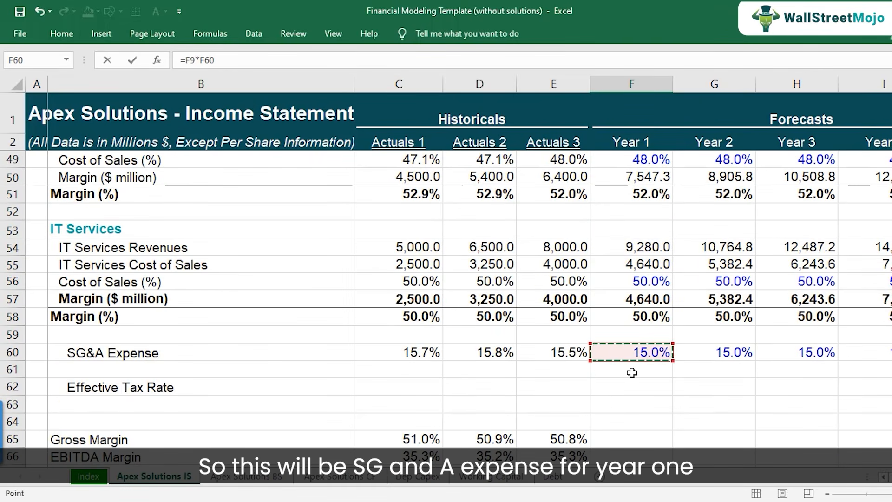
key(ctrl+Return)
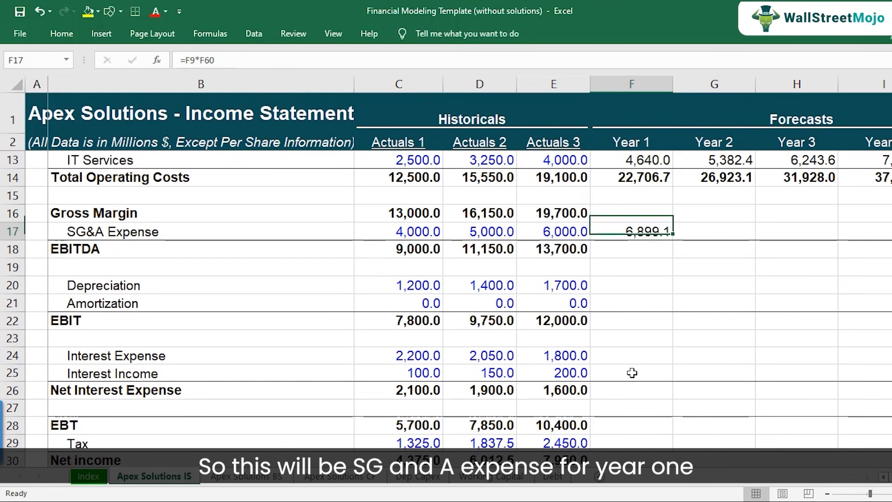
Copy the Year 1 SG&A expense formula from F17 across to Years 2–5 in G17:J17.
key(ctrl+c)
key(shift+Right)
key(shift+Right)
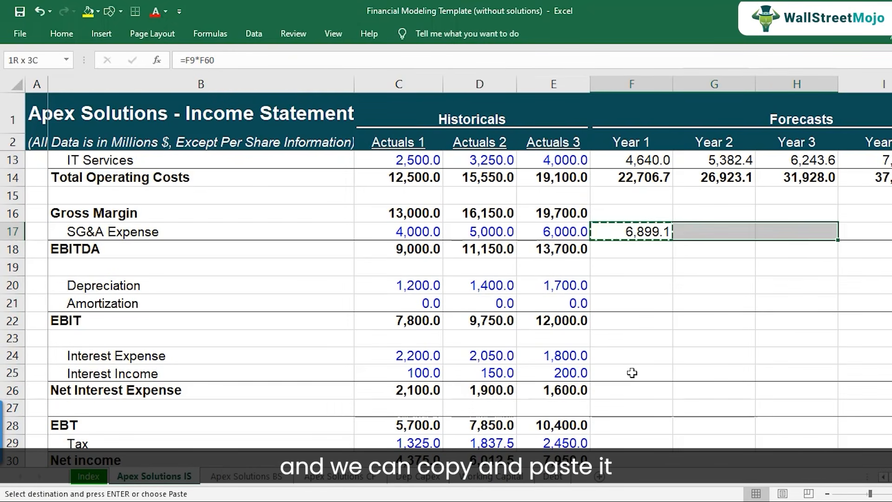
key(shift+Right)
key(shift+Right)
key(ctrl+v)
Check the cell references of the projected SG&A expense formulas in F17 and G17.
key(Left)
key(Left)
key(Left)
key(Left)
key(Left)
key(Right)
key(Right)
key(Right)
key(Right)
key(Right)
scroll(631, 353, up, 2)
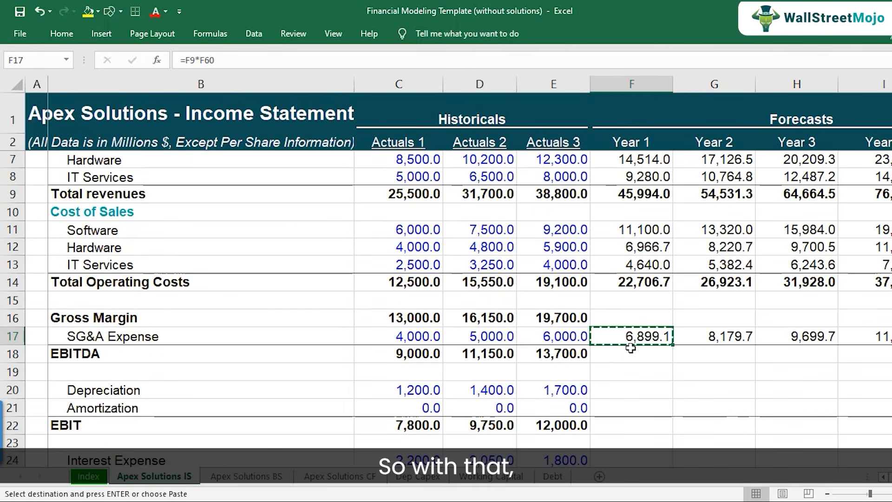
double_click(636, 336)
key(Escape)
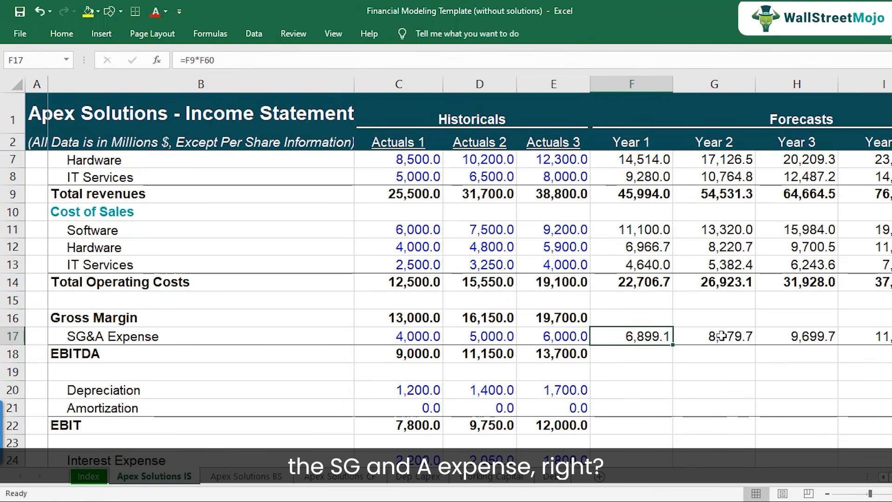
click(713, 337)
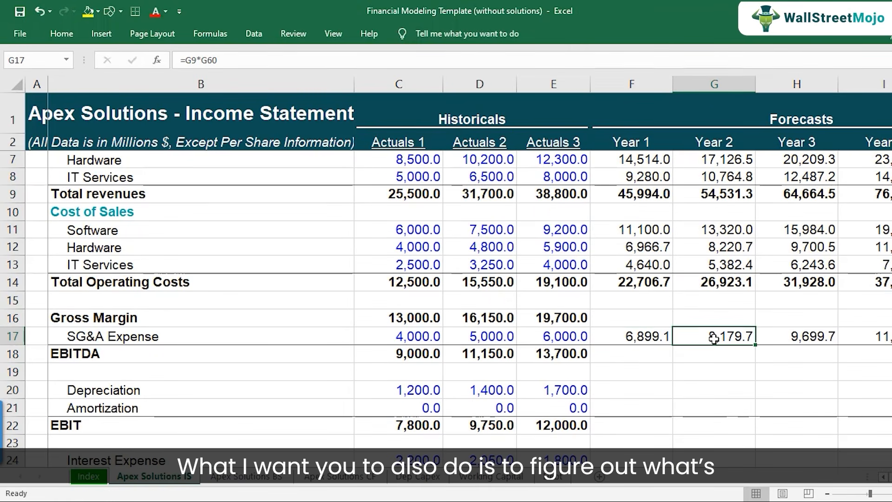
Copy the Actuals 3 Gross Margin formula from E16 to the forecast years in F16:J16.
click(580, 321)
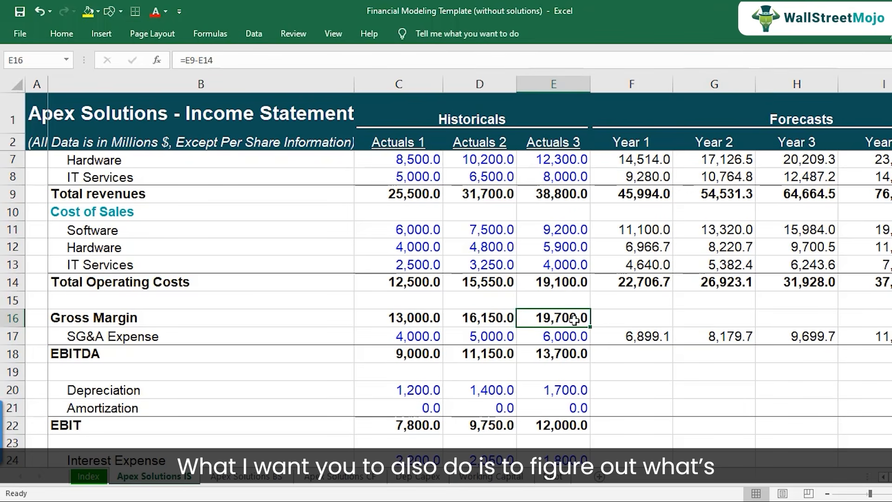
key(F2)
key(Escape)
key(ctrl+c)
key(Right)
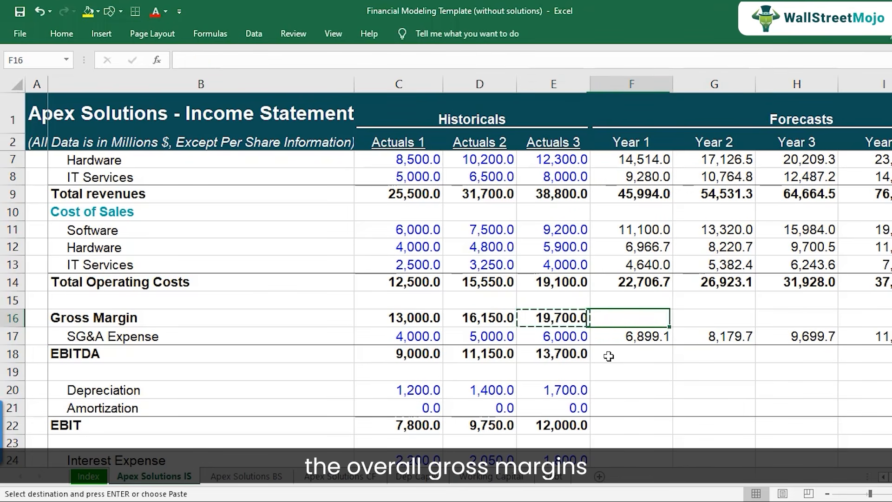
scroll(608, 356, up, 2)
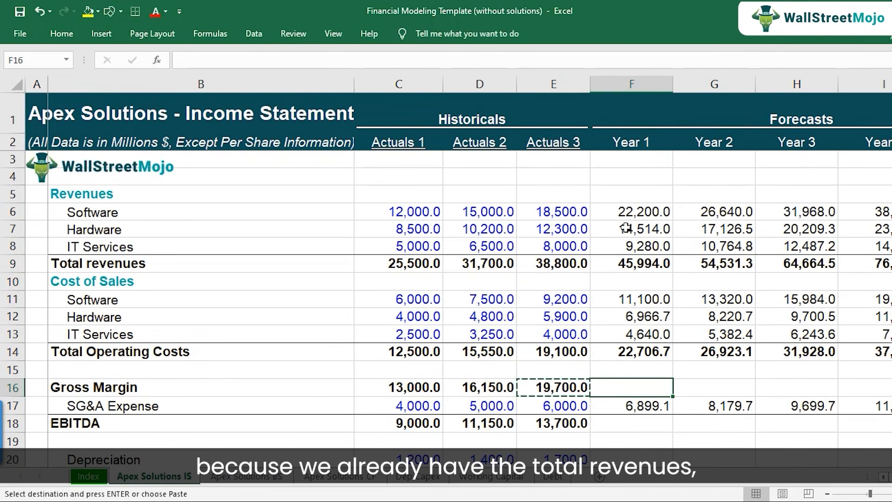
drag(639, 390, 640, 390)
key(ctrl+v)
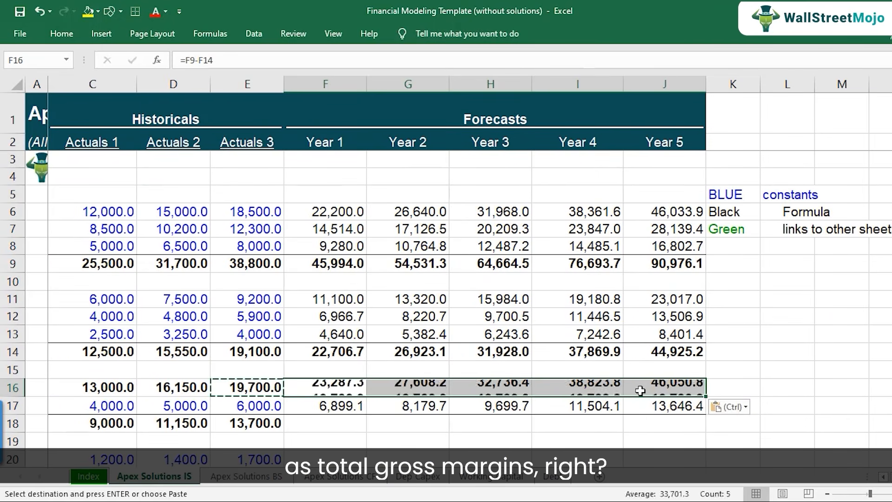
Review the forecast Gross Margin row and inspect which cells the Year 1 formula in F16 references.
key(F2)
key(Escape)
key(Down)
key(Left)
key(Left)
key(Left)
key(Left)
key(Left)
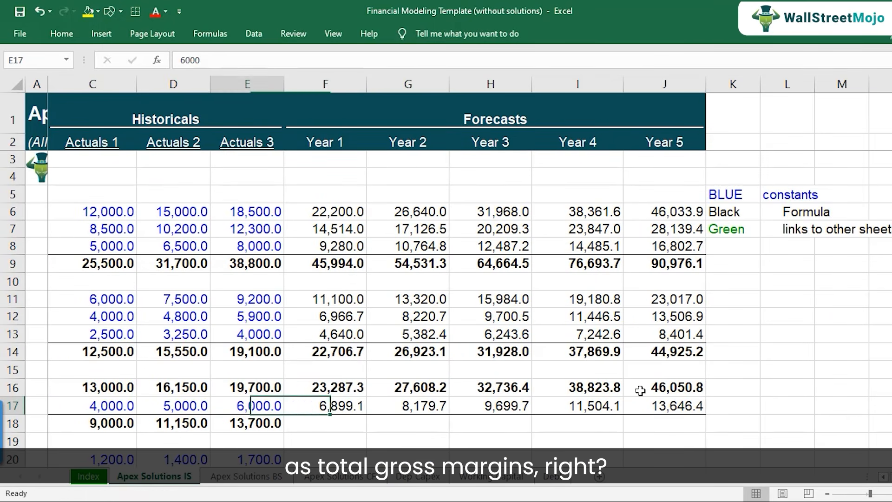
key(Right)
key(Right)
key(Right)
key(Right)
key(Right)
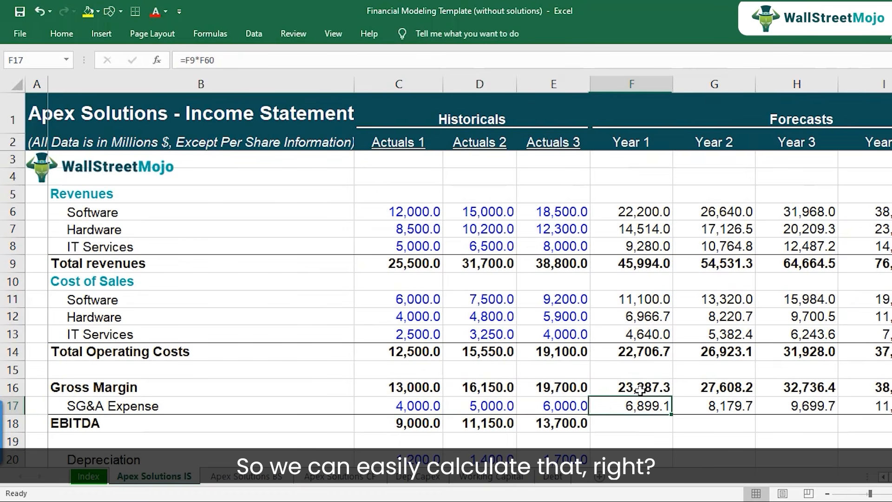
key(Up)
key(F2)
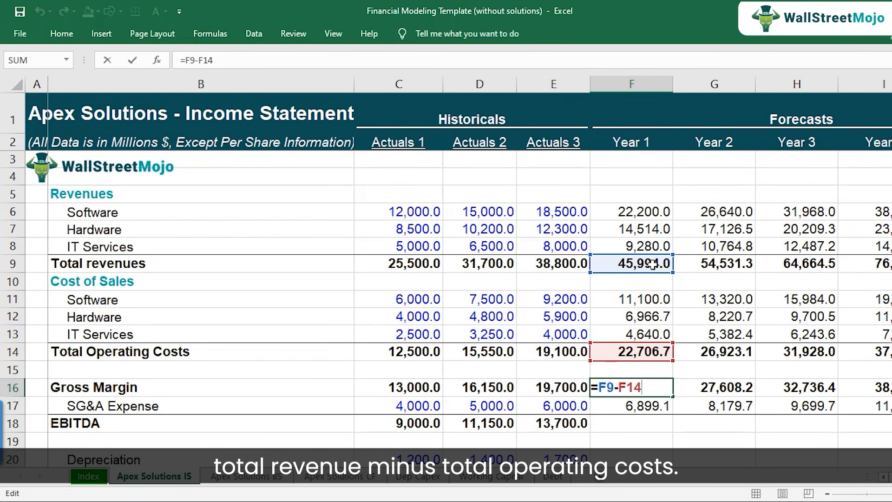
key(ctrl+Return)
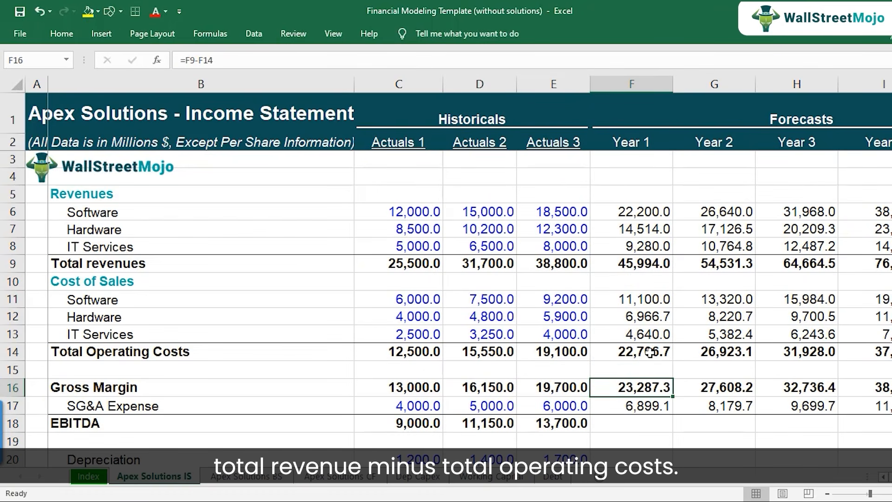
Copy the Actuals 3 EBITDA formula from E18 to Year 1 in F18, and check its references to Gross Margin and SG&A.
scroll(649, 352, down, 1)
click(644, 356)
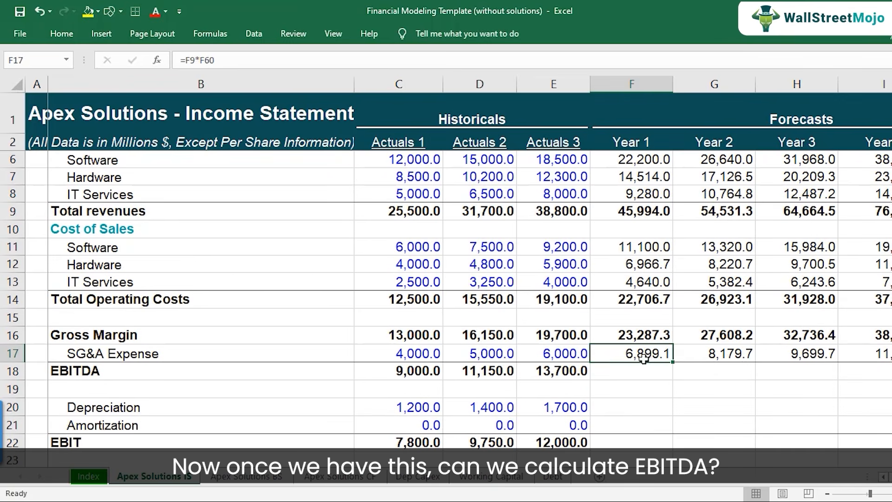
click(573, 371)
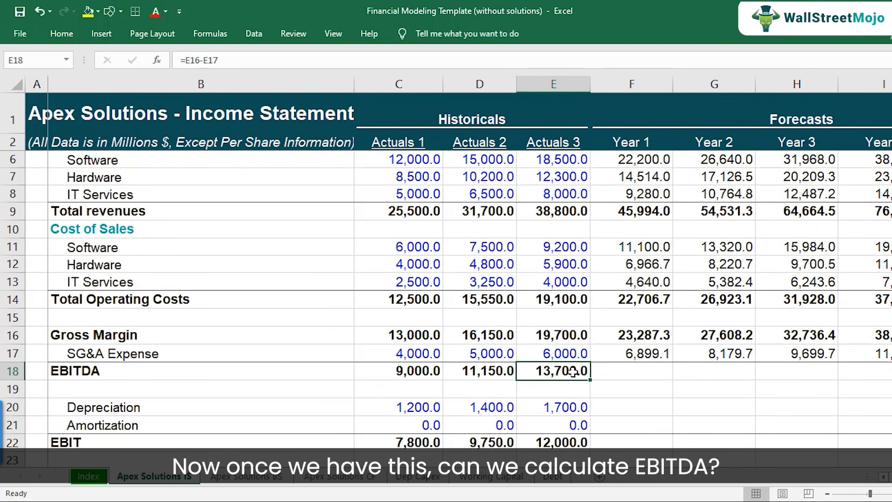
key(ctrl+c)
click(631, 375)
key(ctrl+v)
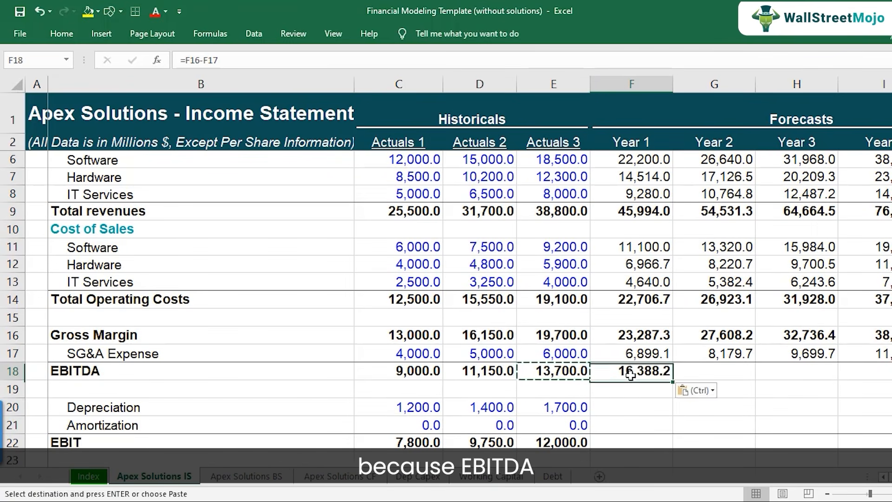
double_click(632, 371)
key(Escape)
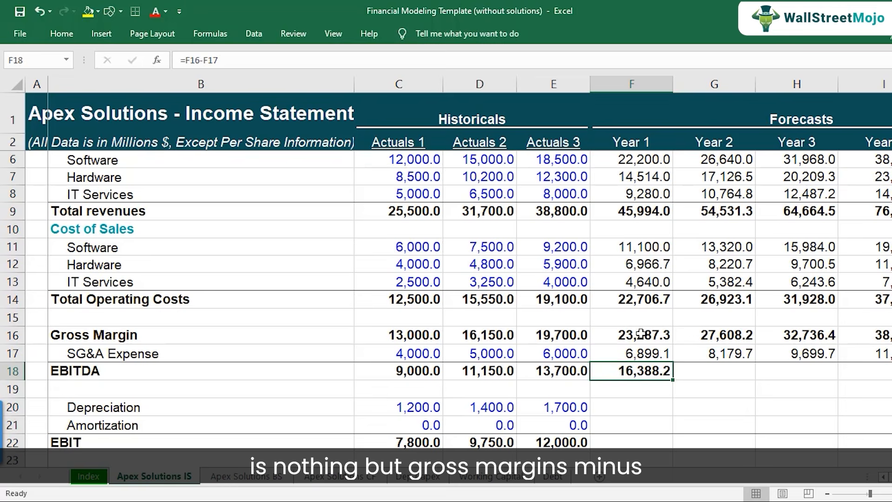
click(654, 356)
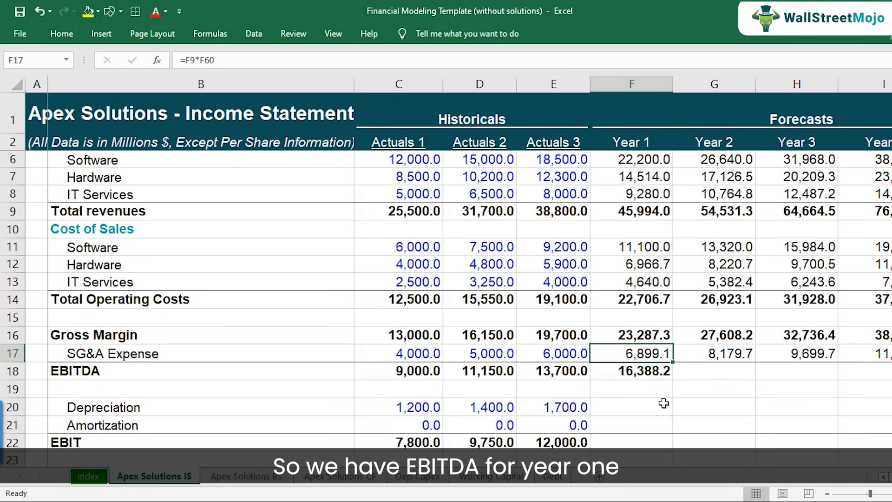
Copy the Year 1 EBITDA formula from F18 across to Years 2–5 in G18:J18.
key(Down)
key(ctrl+c)
key(shift+Right)
key(shift+Right)
key(shift+Right)
key(shift+Right)
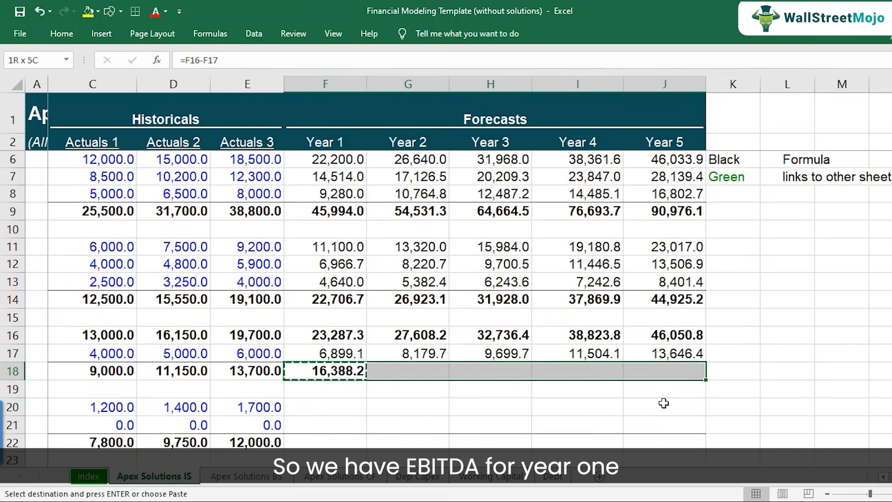
key(ctrl+v)
key(F2)
key(Tab)
key(Tab)
key(Left)
key(Left)
key(Left)
key(Left)
key(Left)
key(Left)
key(Left)
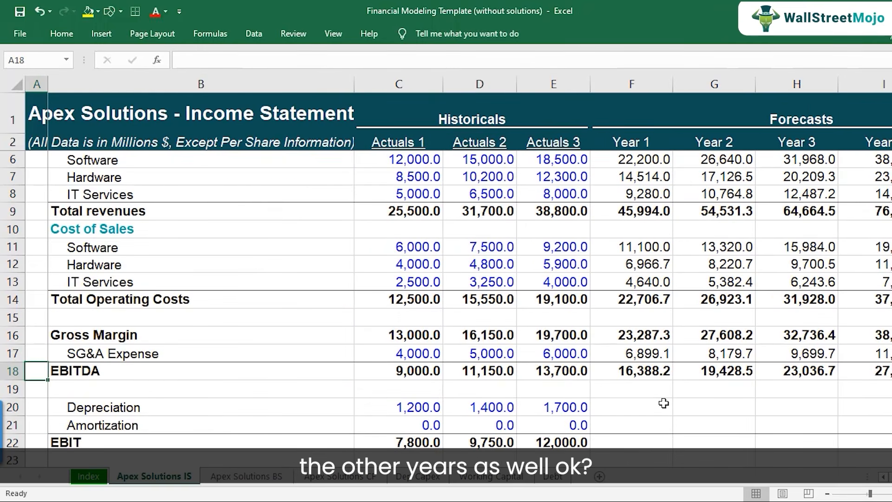
Fill the empty forecast cells for Depreciation and Amortization, F20:J21, with yellow.
scroll(656, 403, down, 2)
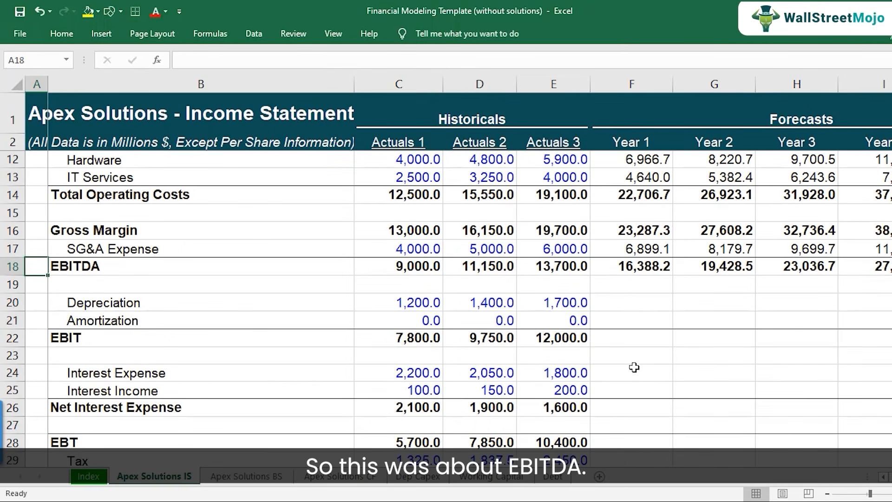
scroll(648, 297, down, 1)
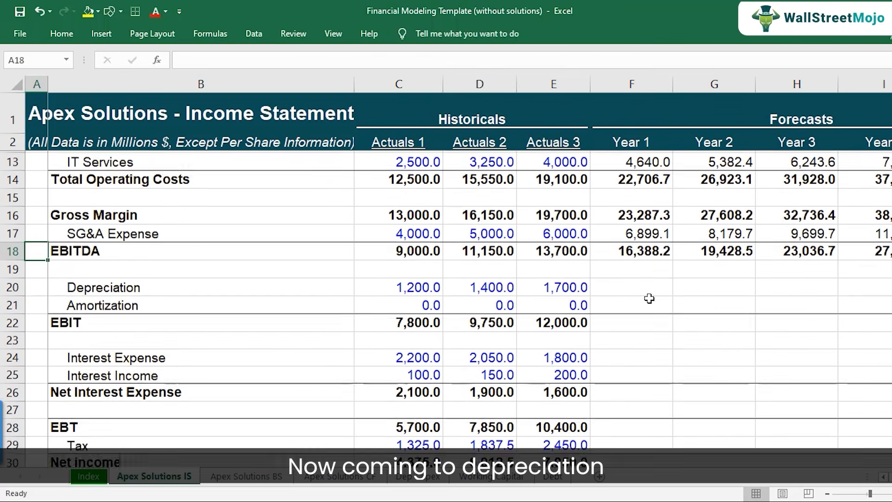
drag(629, 257, 639, 280)
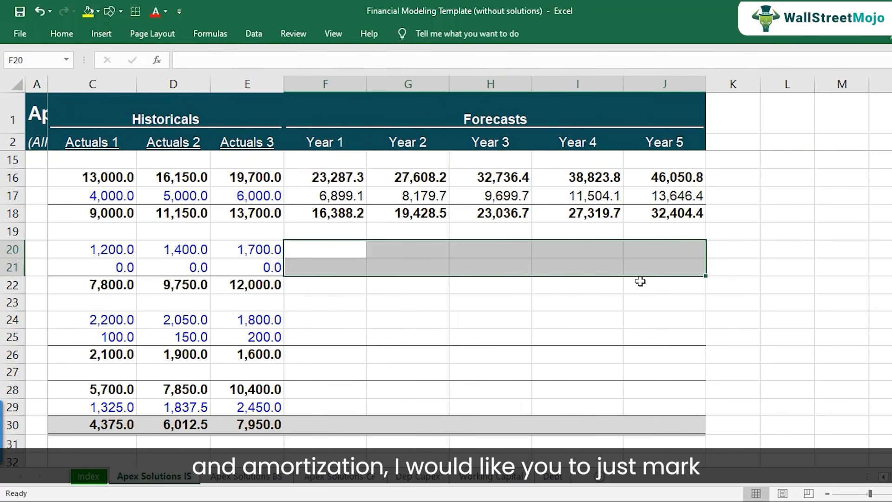
click(90, 12)
click(330, 250)
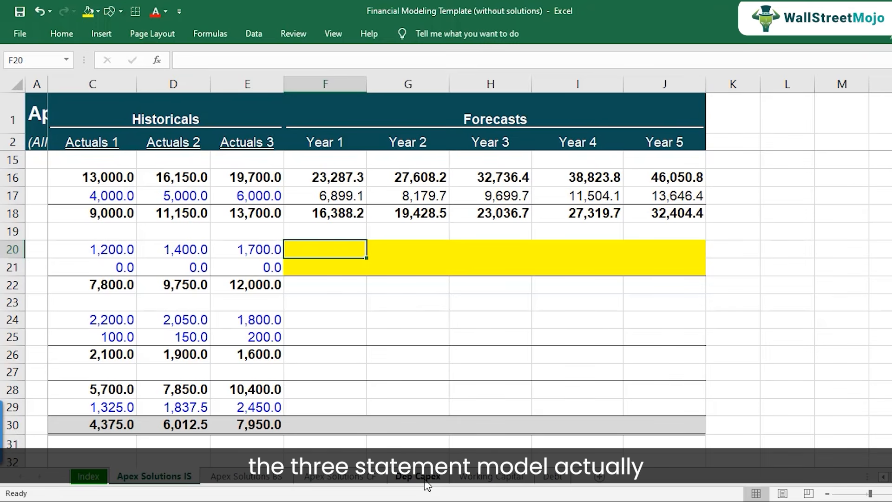
key(Left)
key(Left)
key(Left)
key(Left)
key(Left)
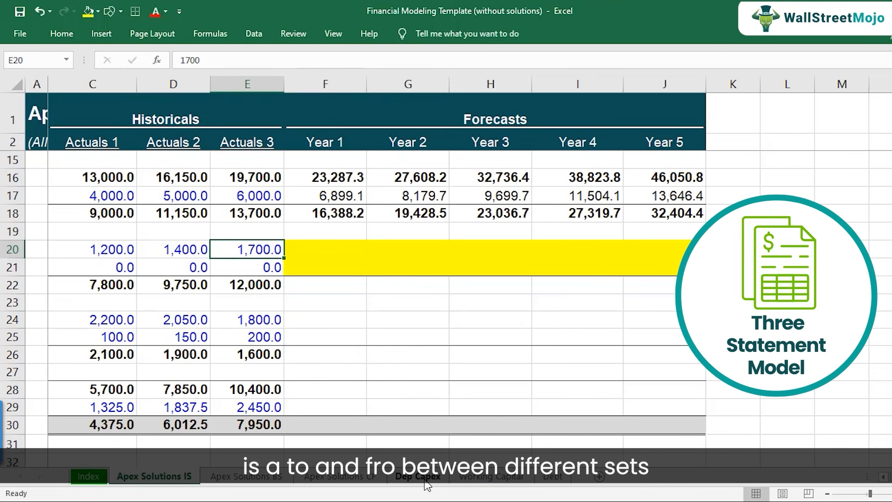
key(Right)
key(Right)
key(Right)
key(Right)
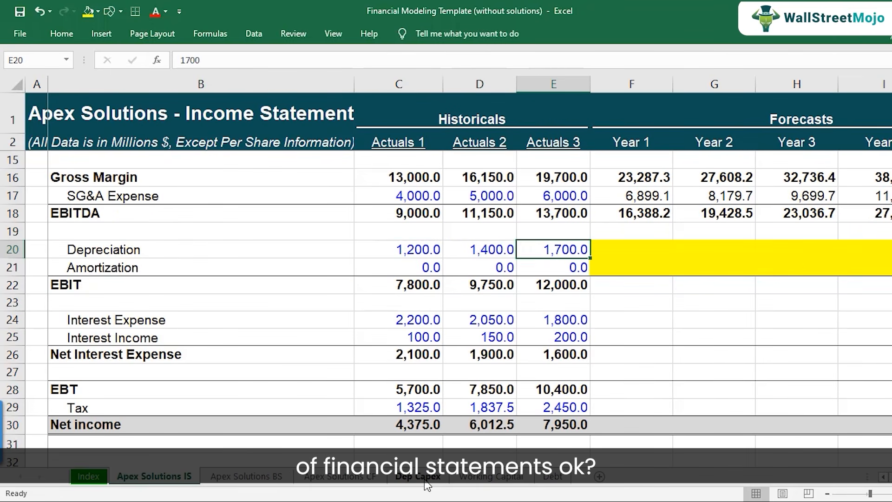
Copy the Actuals 3 EBIT formula from E22 to the forecast years in F22:J22.
key(Down)
key(Down)
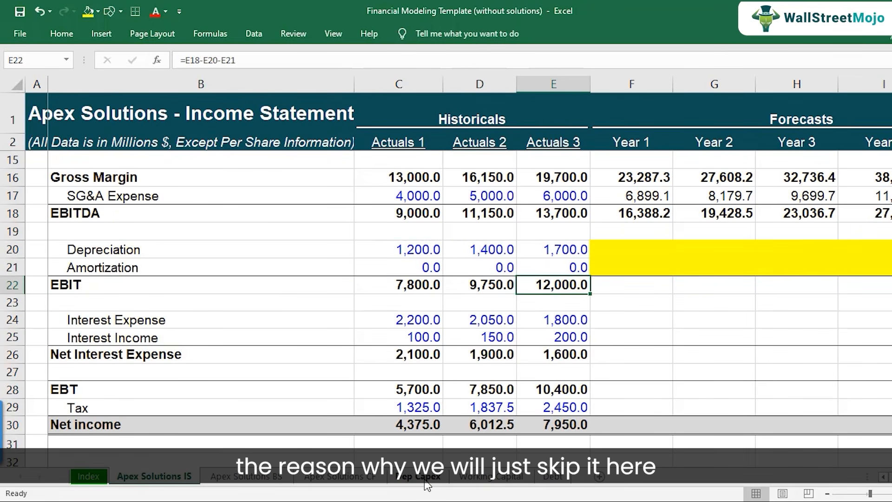
key(ctrl+c)
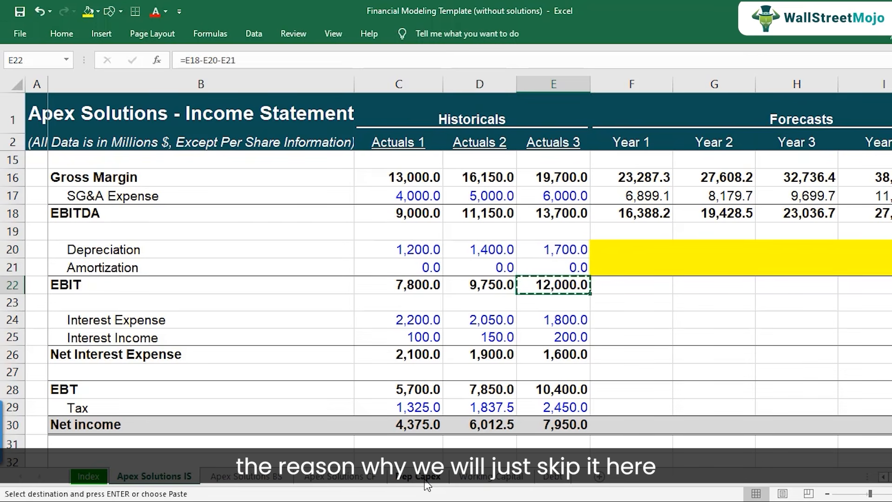
key(Right)
key(shift+Right)
key(shift+Right)
key(shift+Right)
key(shift+Right)
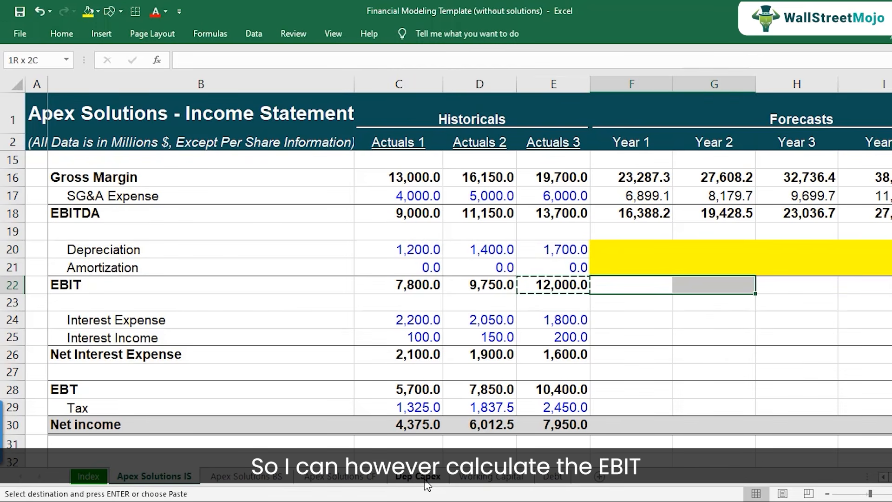
key(ctrl+v)
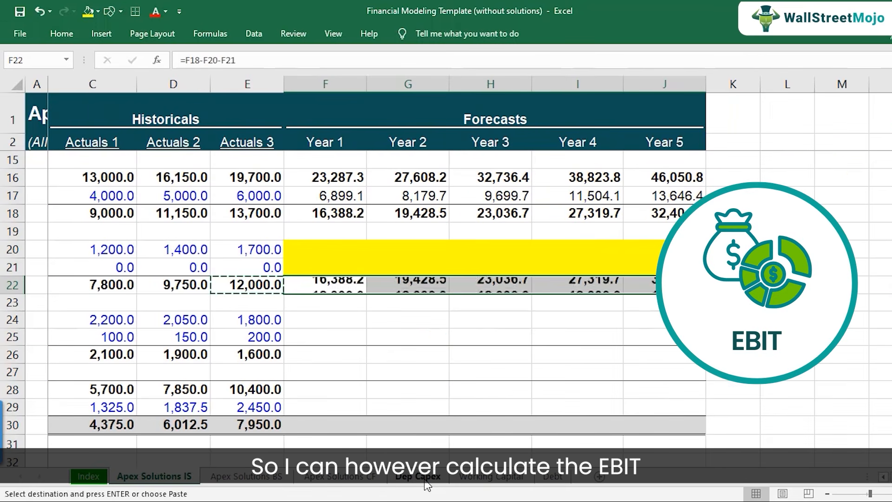
Check the Year 1 EBIT formula in F22 against the Actuals formulas and the pending depreciation and amortization cells.
key(Escape)
key(F2)
key(Escape)
key(Left)
key(Left)
key(Left)
key(Left)
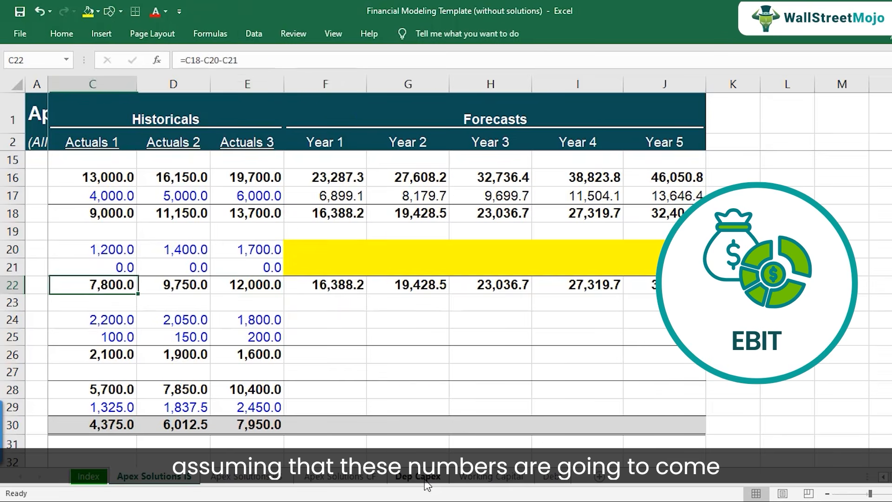
drag(641, 255, 641, 267)
scroll(646, 299, down, 1)
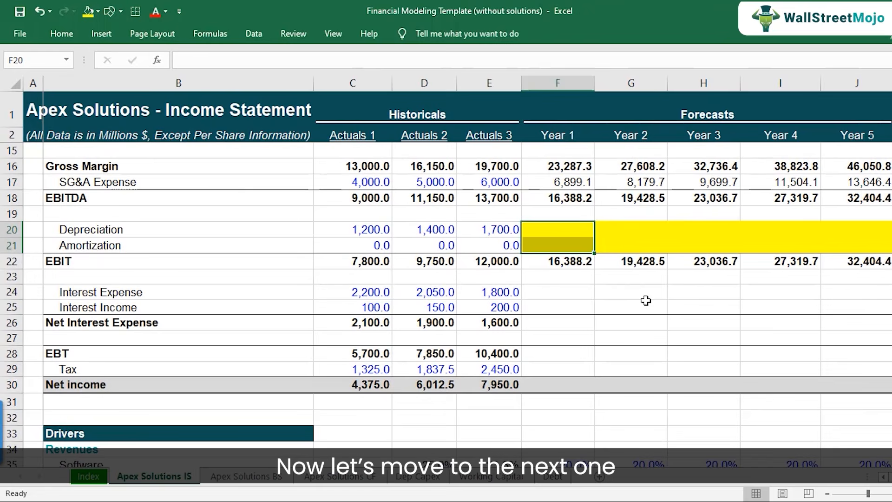
Fill the empty forecast cells for Interest Expense and Interest Income, F24:J25, with yellow.
click(565, 296)
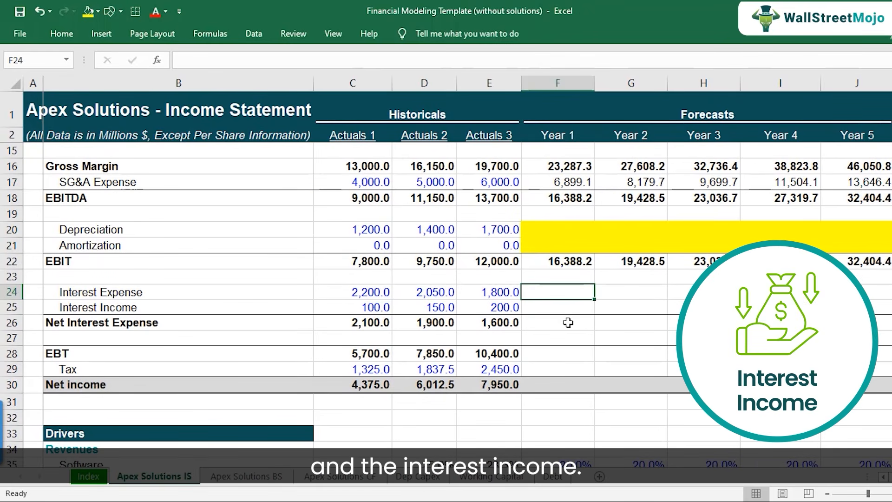
key(shift+Down)
key(shift+Right)
key(shift+Right)
key(shift+Right)
key(shift+Right)
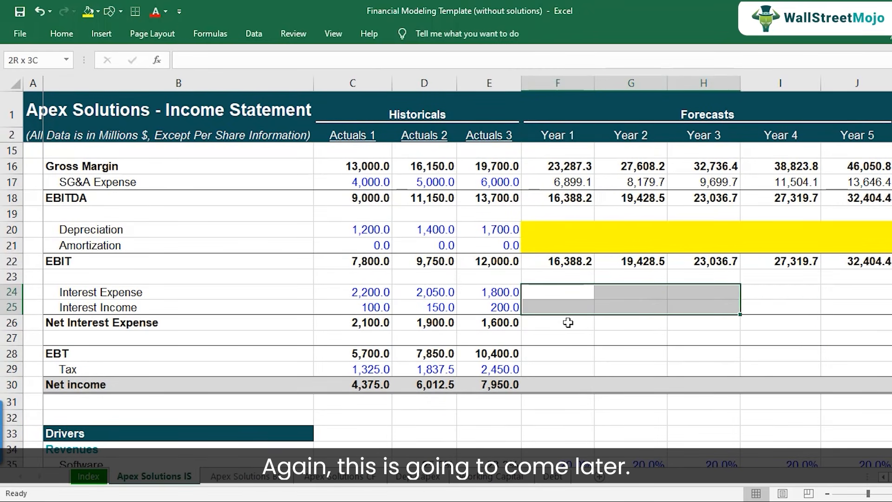
click(91, 11)
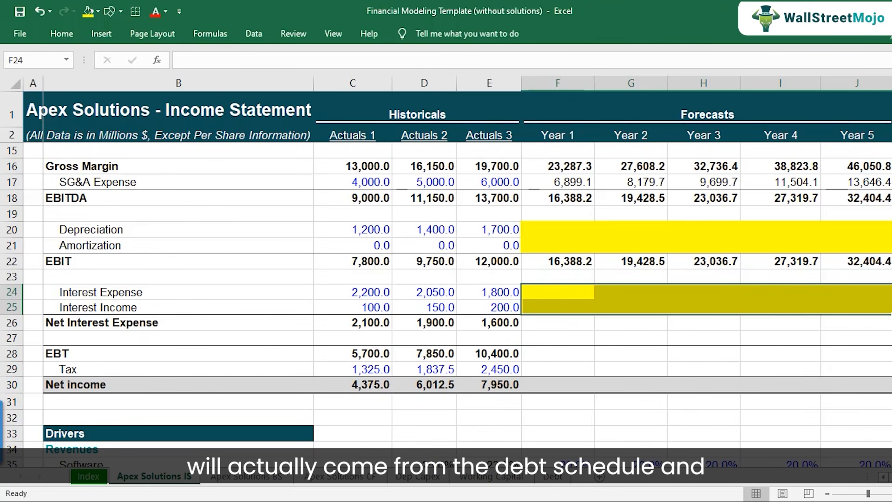
Look up the Projecting Debt step in the step-by-step tutorial workbook, and return to the Income Statement.
click(451, 501)
click(320, 457)
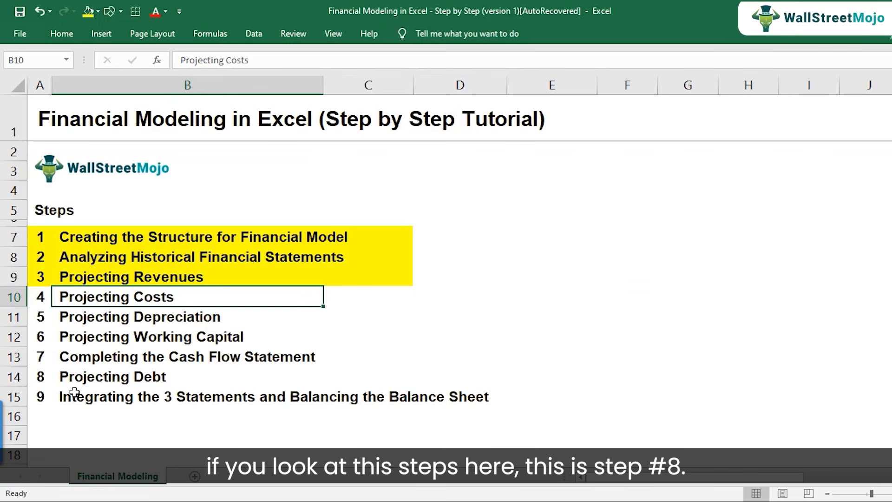
click(77, 375)
click(7, 378)
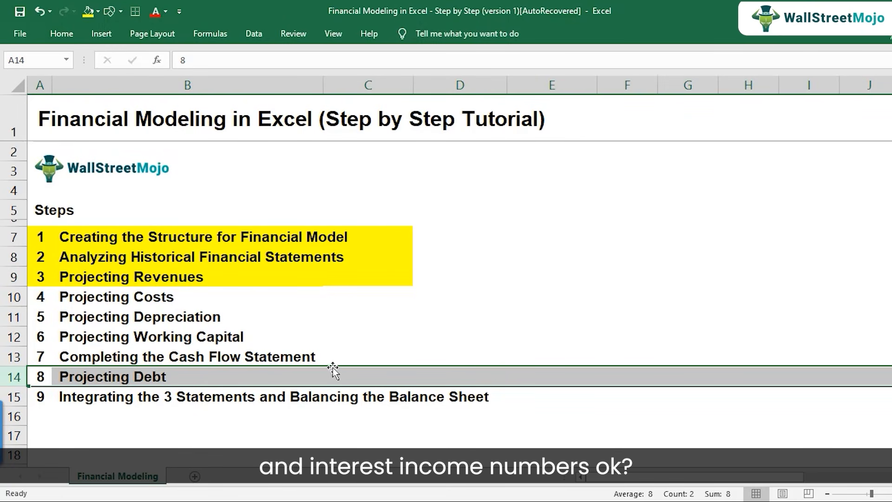
click(451, 501)
click(519, 478)
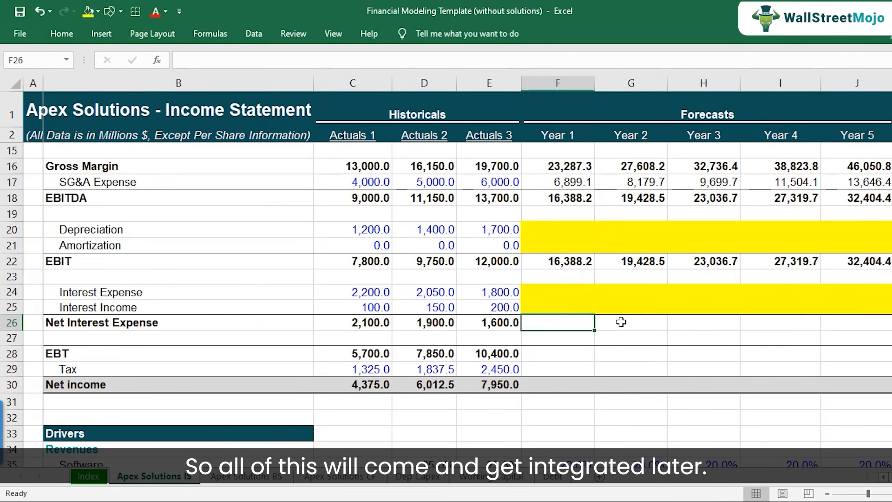
Copy the Actuals 3 Net Interest Expense formula from E26 to the forecast years in F26:J26, and check the Year 1 formula.
key(Left)
key(F2)
key(Escape)
key(ctrl+c)
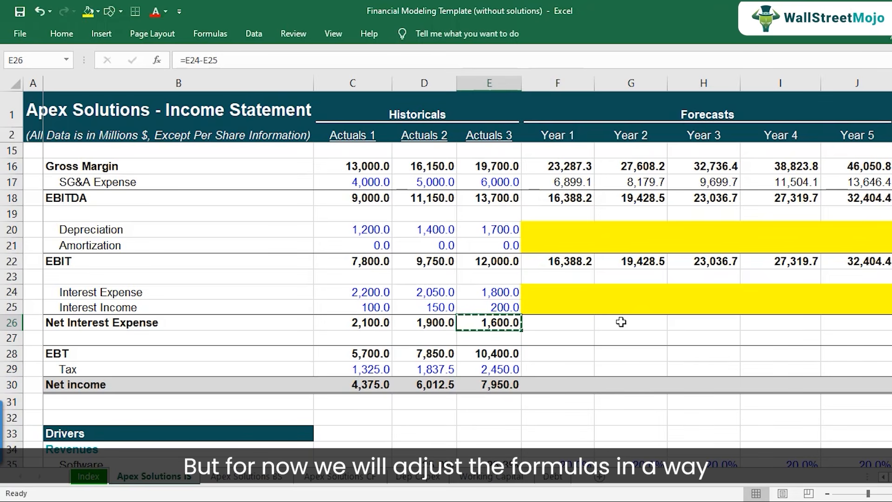
key(Right)
key(shift+Right)
key(shift+Right)
key(shift+Right)
key(shift+Right)
key(ctrl+v)
key(Down)
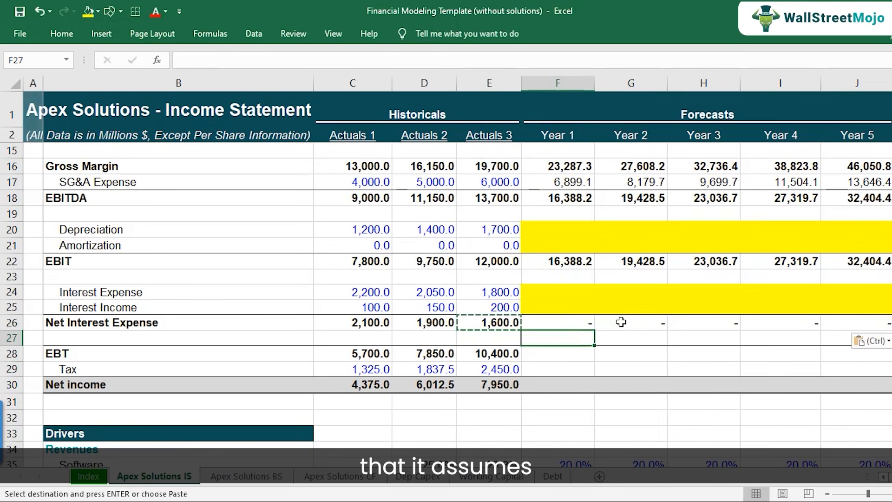
key(Up)
key(F2)
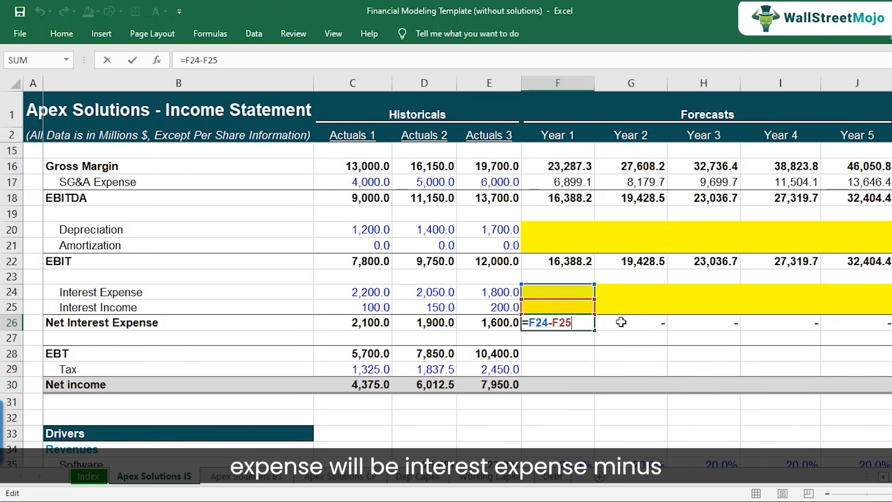
key(ctrl+Return)
Copy the Actuals 3 EBT formula from E28 to Year 1 in F28, and check its references to EBIT and Net Interest Expense.
key(Down)
key(Down)
key(Left)
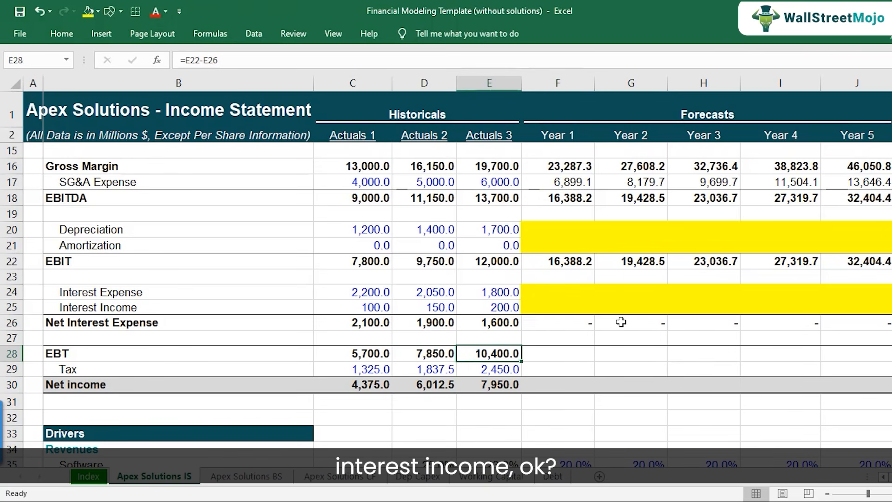
key(F2)
key(Escape)
key(ctrl+c)
key(Right)
key(ctrl+v)
key(F2)
key(Escape)
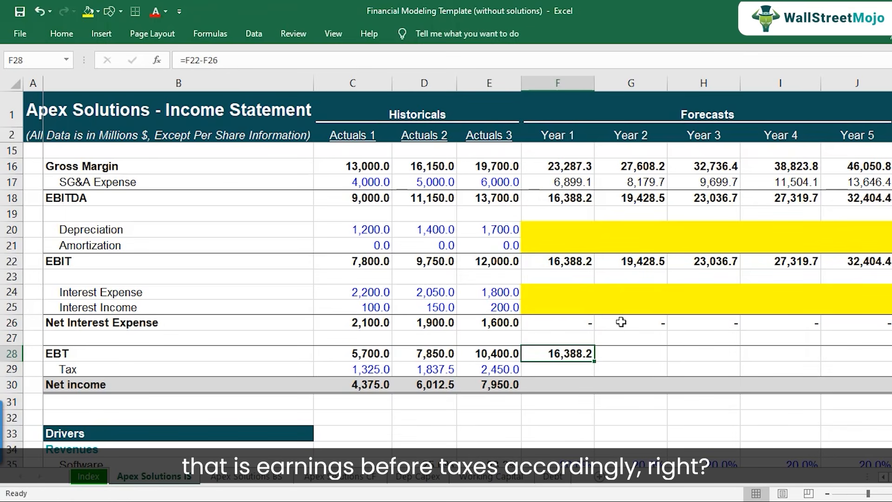
Copy the Year 1 EBT formula from F28 across to Years 2–5 in G28:J28.
key(ctrl+c)
key(shift+Right)
key(shift+Right)
key(shift+Right)
key(shift+Right)
key(ctrl+v)
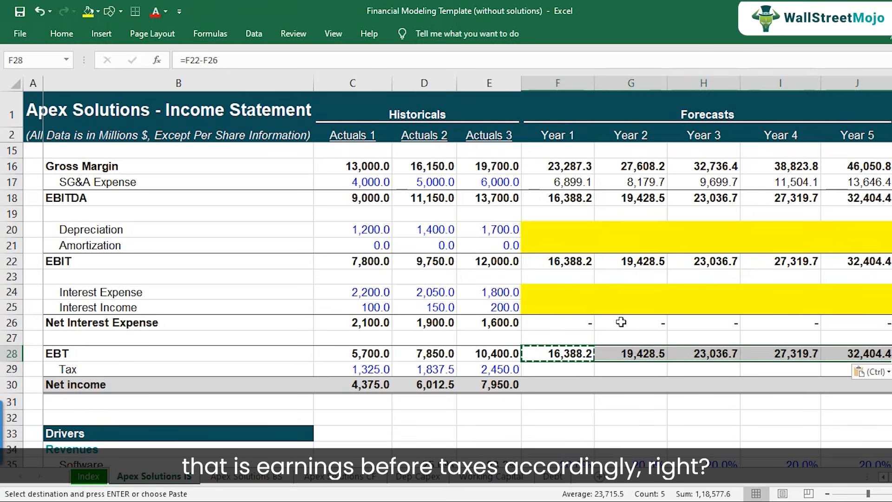
key(Escape)
Check the EBT formula in F28 and look over the copied EBT cells in the following forecast years.
key(shift+BackSpace)
key(F2)
key(Escape)
key(Right)
key(Right)
key(Right)
key(Left)
key(Left)
key(Left)
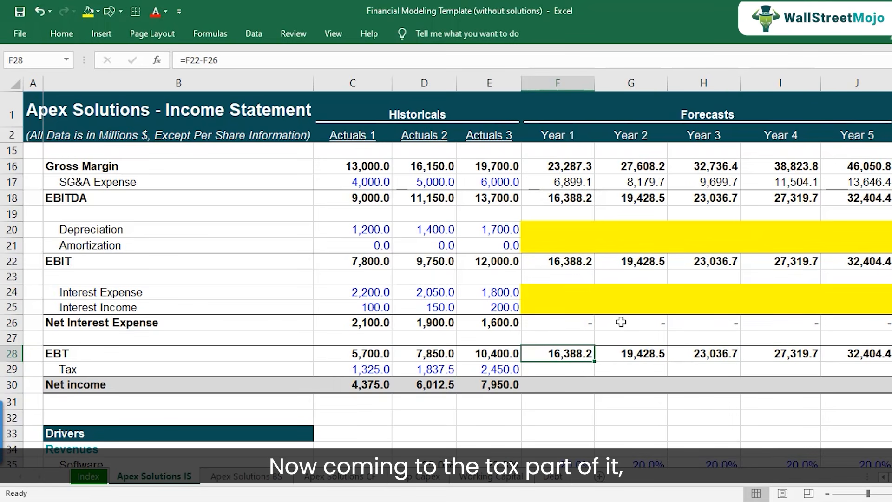
Examine the historical Tax figures in C29:E29, and compare Actuals 1 Tax with its EBT in C28.
scroll(603, 331, down, 1)
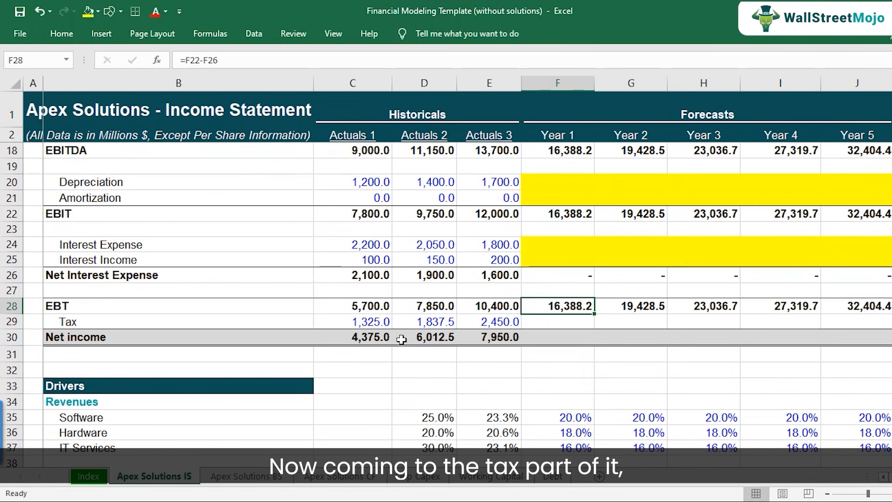
click(364, 323)
click(409, 321)
click(469, 322)
click(445, 321)
click(364, 321)
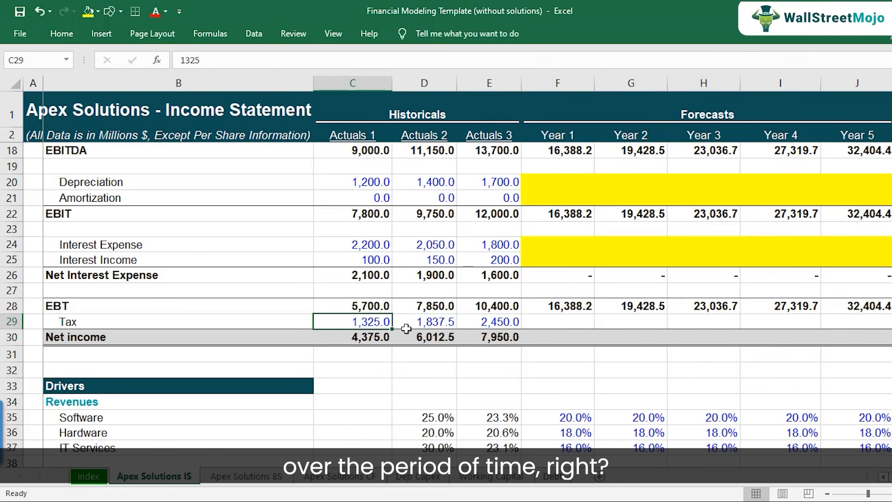
scroll(406, 329, down, 2)
scroll(366, 313, up, 2)
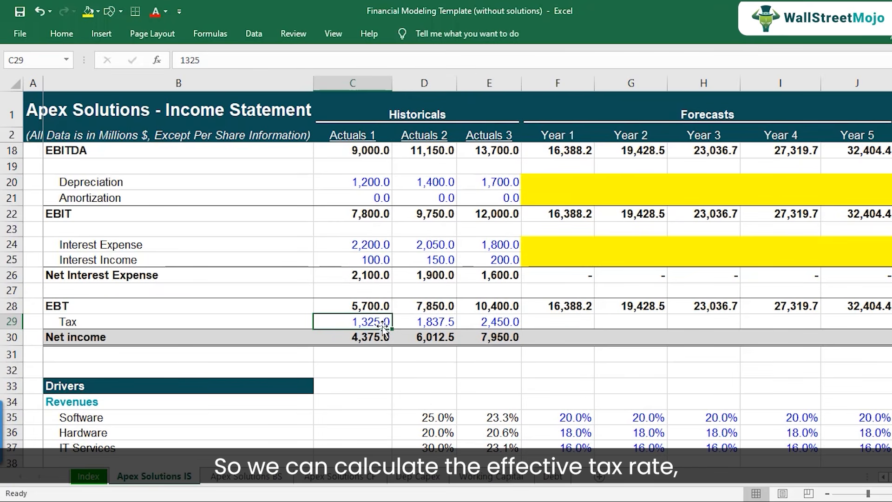
click(381, 303)
click(377, 322)
click(379, 304)
click(374, 319)
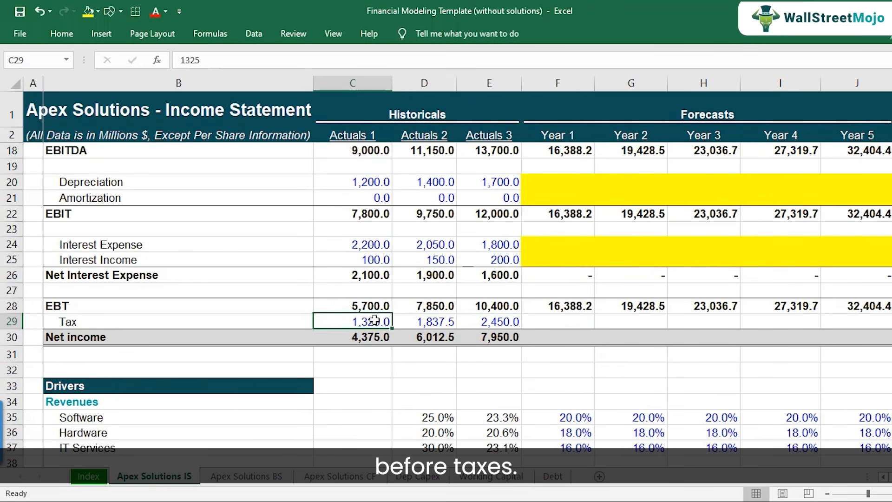
Calculate the Actuals 1 Effective Tax Rate in C62 as Tax divided by EBT, using =C29/C28.
scroll(375, 320, down, 11)
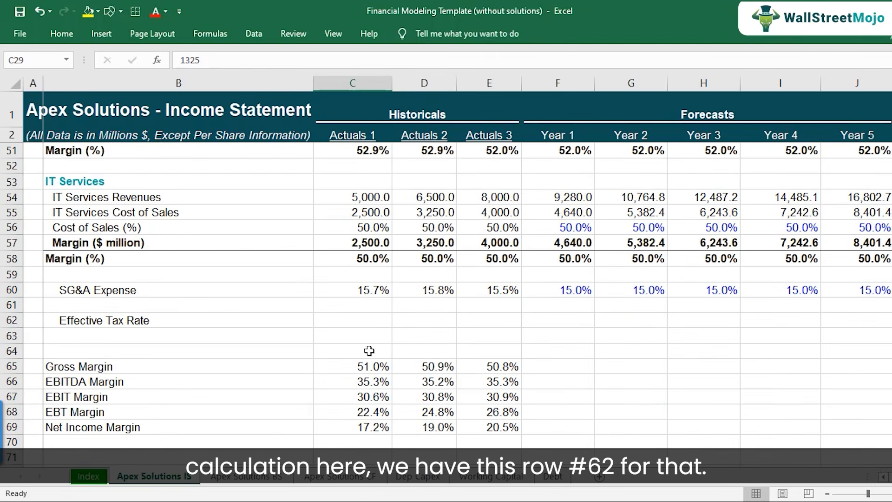
click(149, 322)
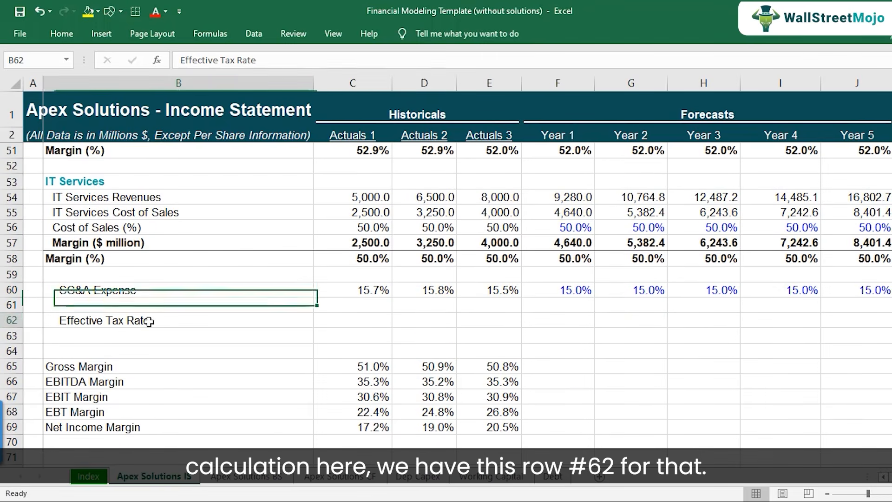
click(6, 320)
click(360, 319)
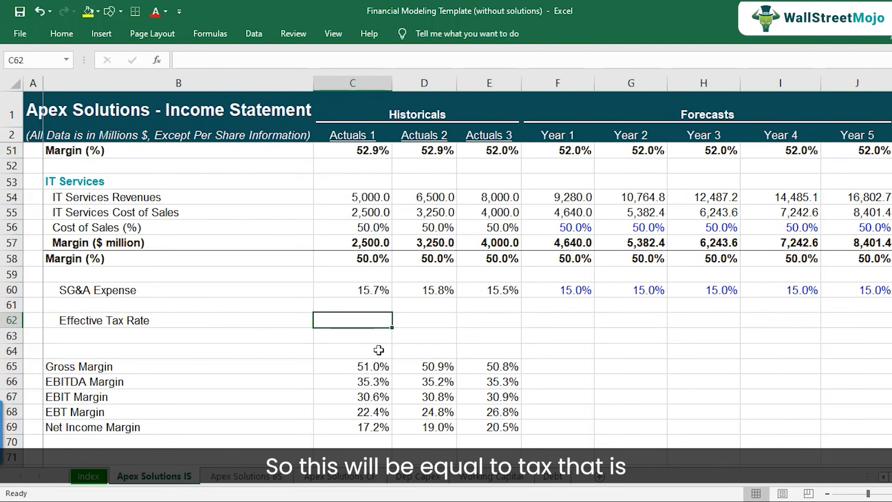
text(=)
scroll(404, 334, up, 11)
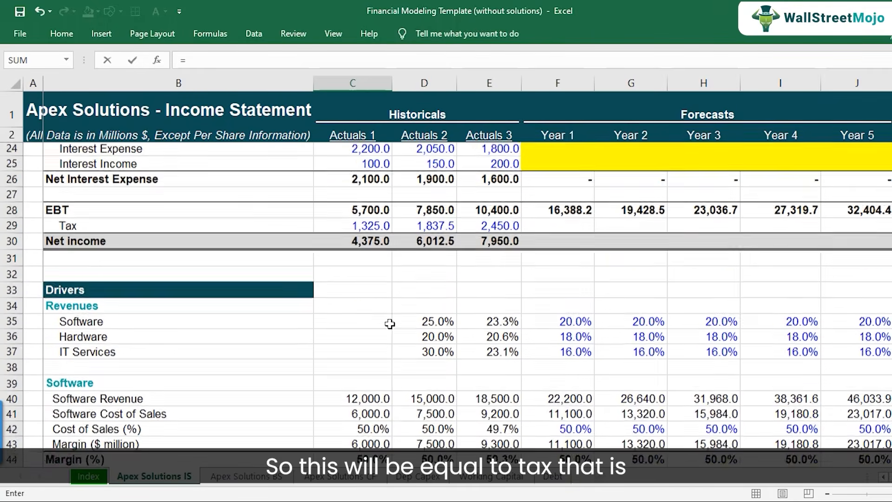
click(375, 321)
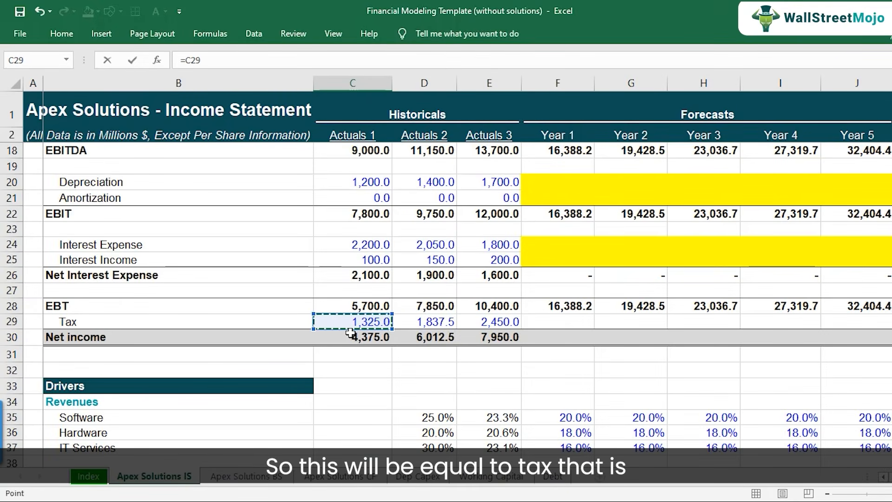
text(/)
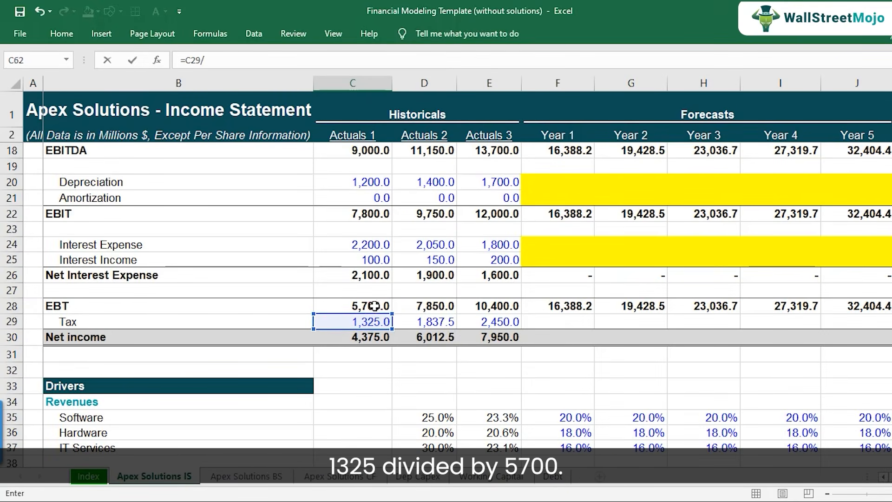
click(375, 306)
key(Return)
key(Return)
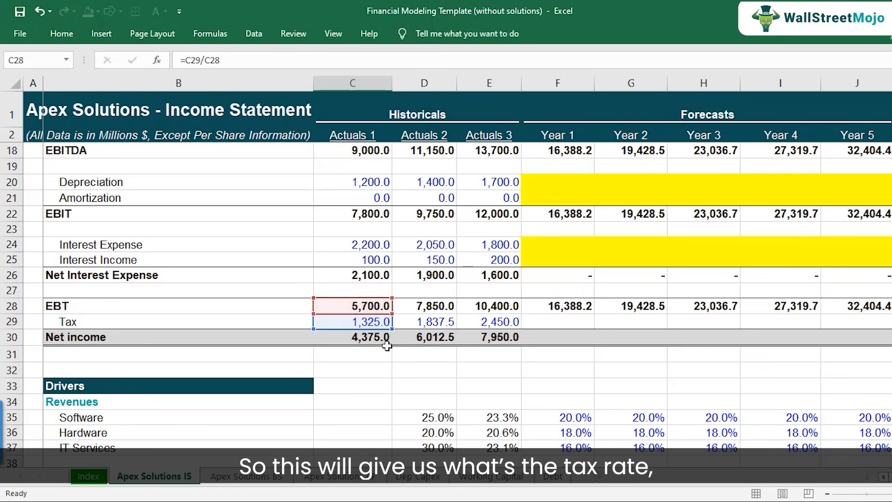
Copy the Effective Tax Rate formula from C62 to Actuals 2 and 3 in D62:E62.
key(Up)
key(Up)
key(F2)
key(Escape)
key(ctrl+c)
key(shift+Right)
key(shift+Right)
key(ctrl+v)
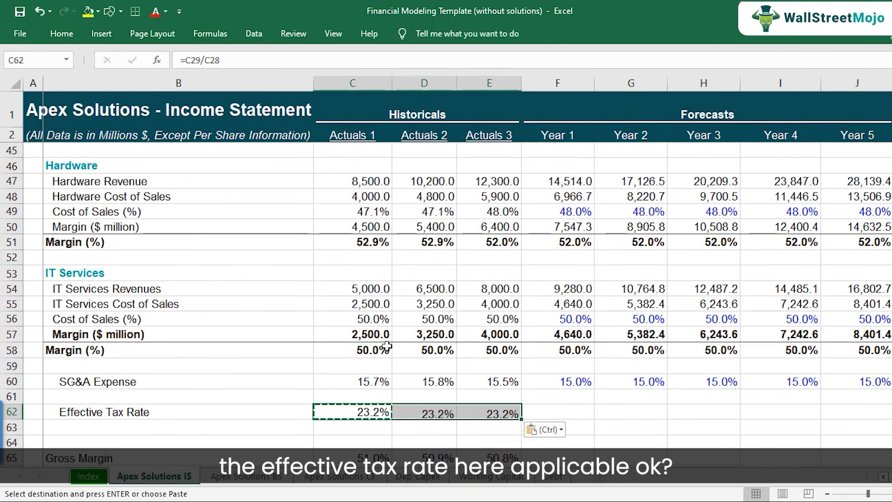
Check the three historical Effective Tax Rate formulas in C62:E62, and view their average.
key(shift+Left)
key(shift+Left)
key(F2)
key(Escape)
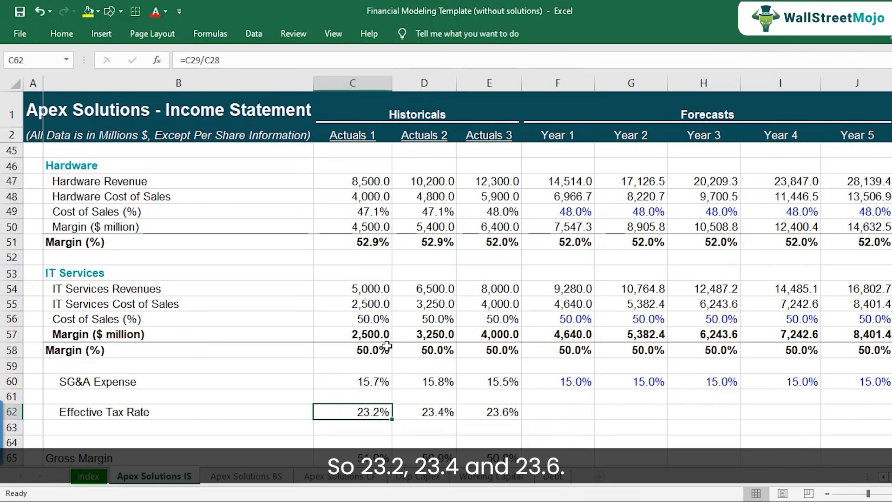
key(Right)
key(F2)
key(Escape)
key(Right)
key(F2)
key(Escape)
key(shift+Left)
key(shift+Left)
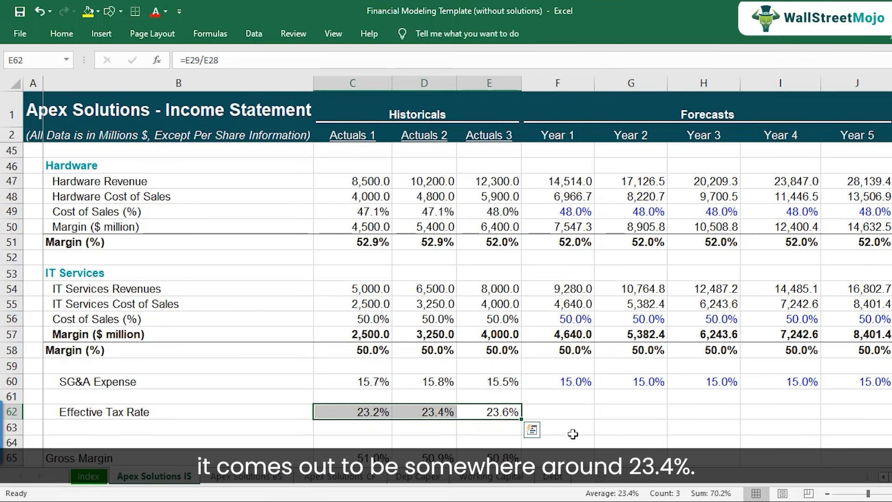
Set the Year 1 Effective Tax Rate in F62 to 23.4%.
click(562, 413)
text(23.4)
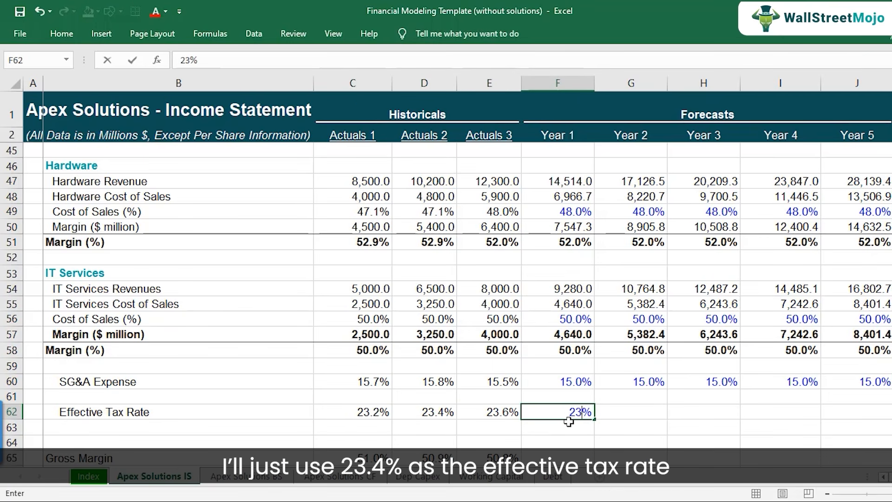
key(ctrl+Return)
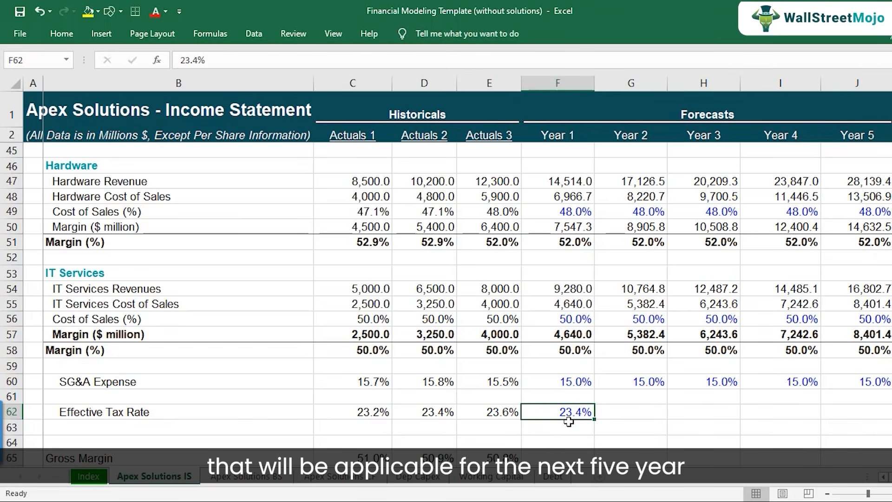
Copy the 23.4% Effective Tax Rate from F62 across to Years 2–5 in G62:J62.
key(ctrl+c)
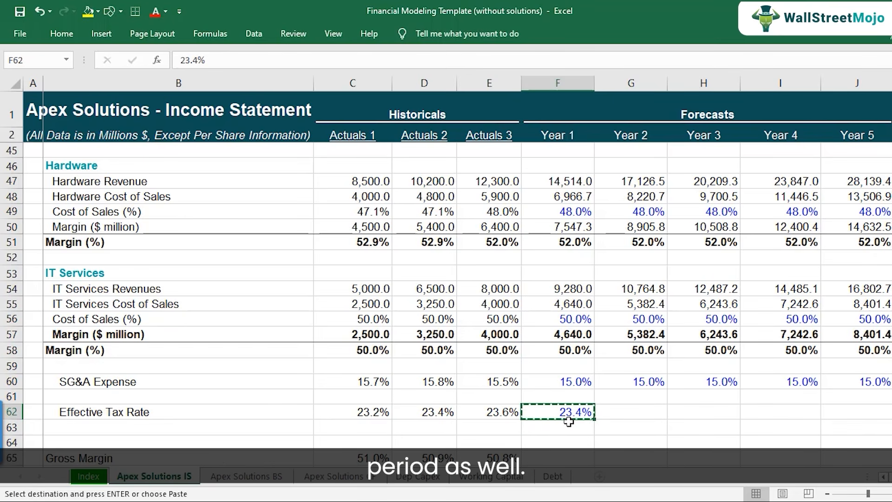
key(shift+Right)
key(shift+Right)
key(shift+Right)
key(shift+Right)
key(ctrl+v)
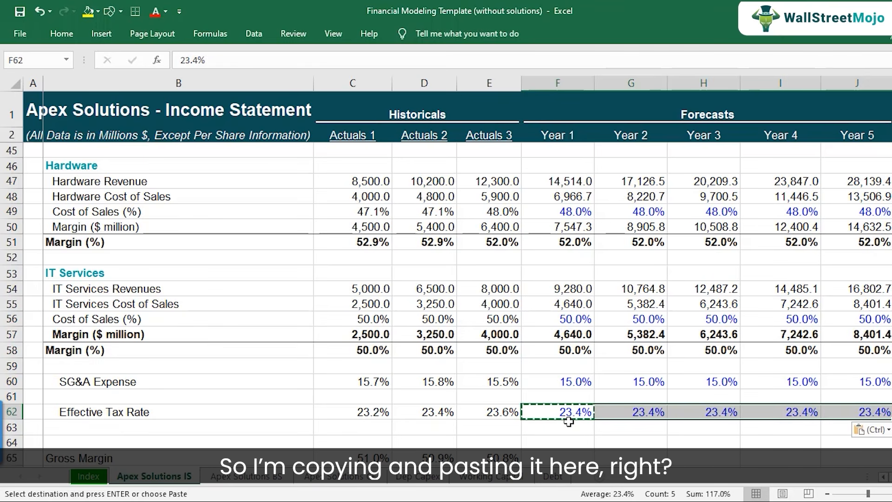
click(573, 407)
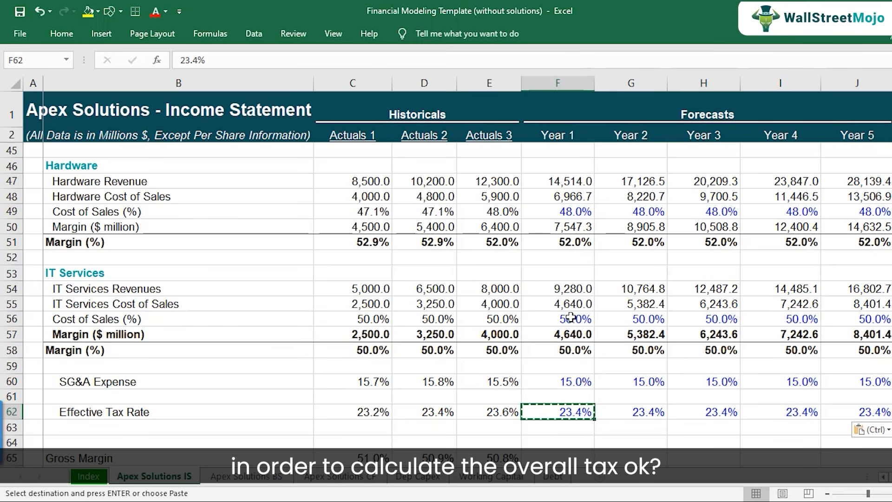
scroll(570, 318, up, 9)
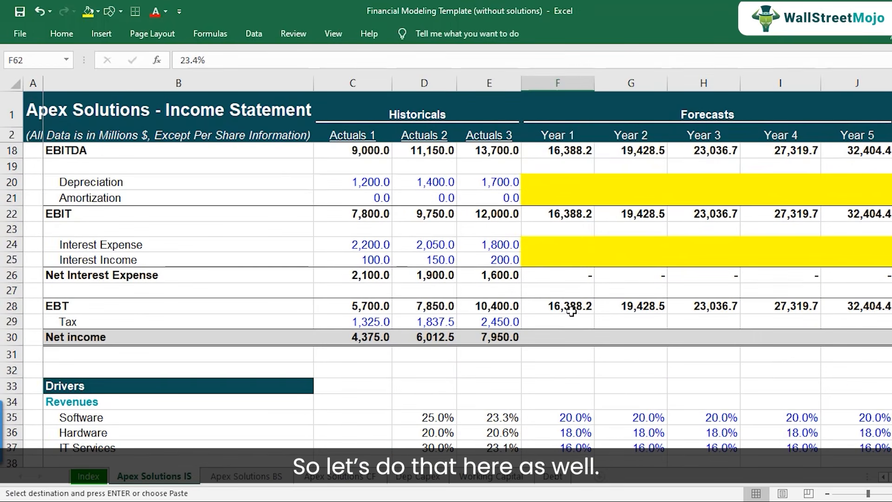
Calculate Year 1 Tax in F29 as EBT times the Effective Tax Rate, =F28*F62.
click(571, 320)
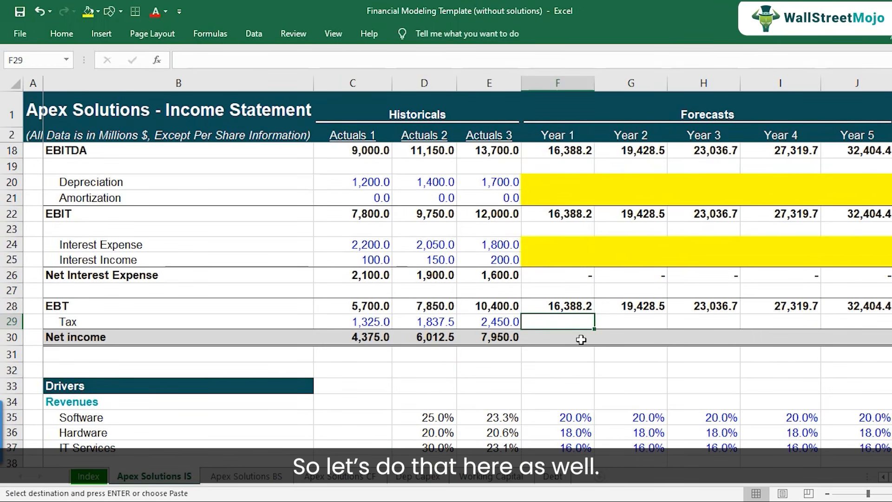
text(=)
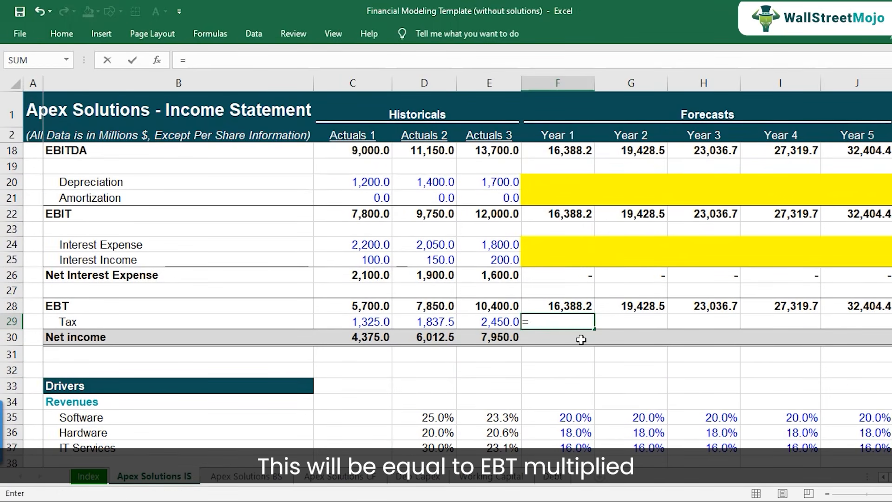
key(Up)
text(*)
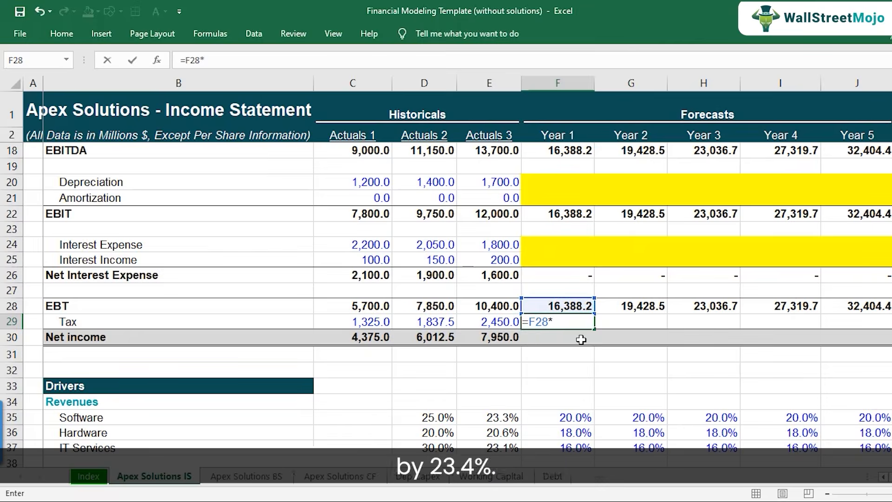
scroll(580, 343, down, 10)
click(570, 369)
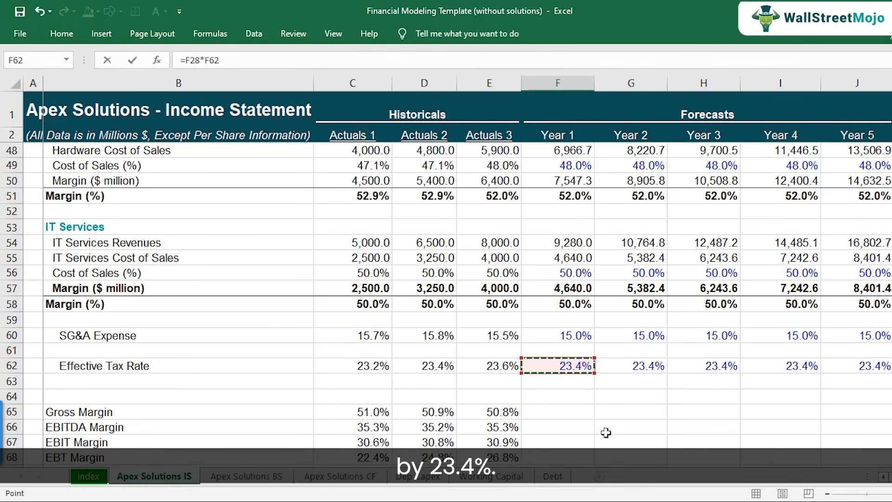
scroll(595, 438, up, 5)
scroll(595, 438, up, 4)
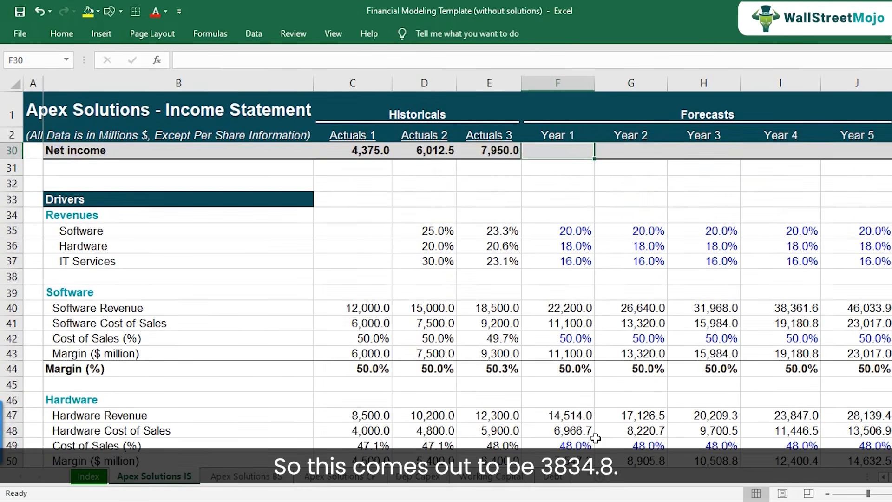
key(ctrl+Return)
key(F2)
key(Escape)
Copy the Year 1 Tax formula from F29 across to Years 2–5 in G29:J29.
key(ctrl+c)
key(shift+Right)
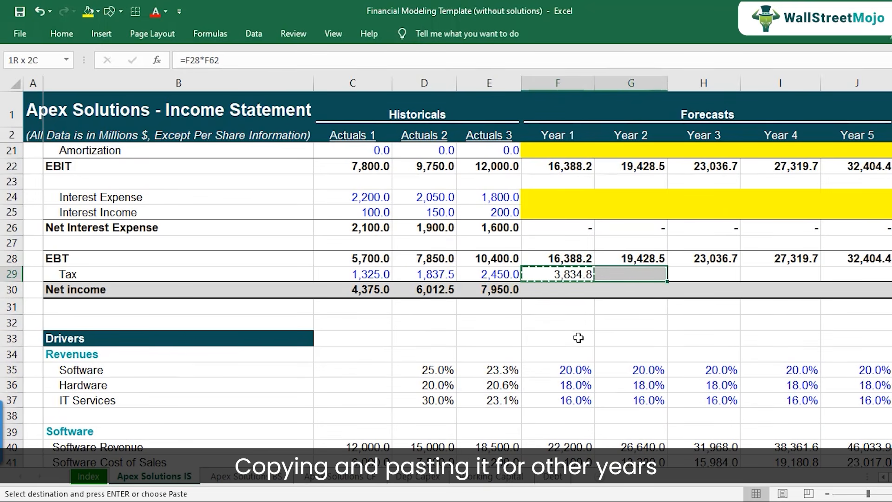
key(shift+Right)
key(shift+Right)
key(shift+Right)
key(ctrl+v)
Copy the Net income formula from E30 to Years 1–5 in F30:J30 and check the Year 1 formula.
key(Down)
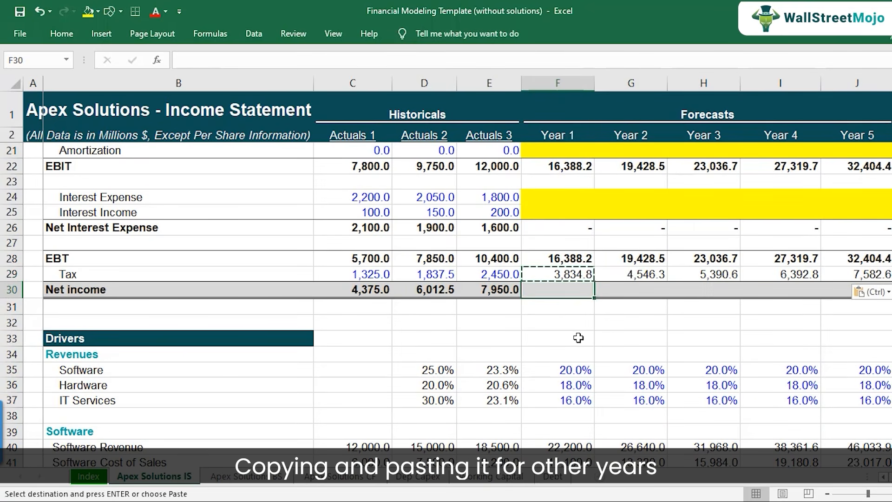
key(Left)
key(F2)
key(Escape)
key(ctrl+c)
key(Right)
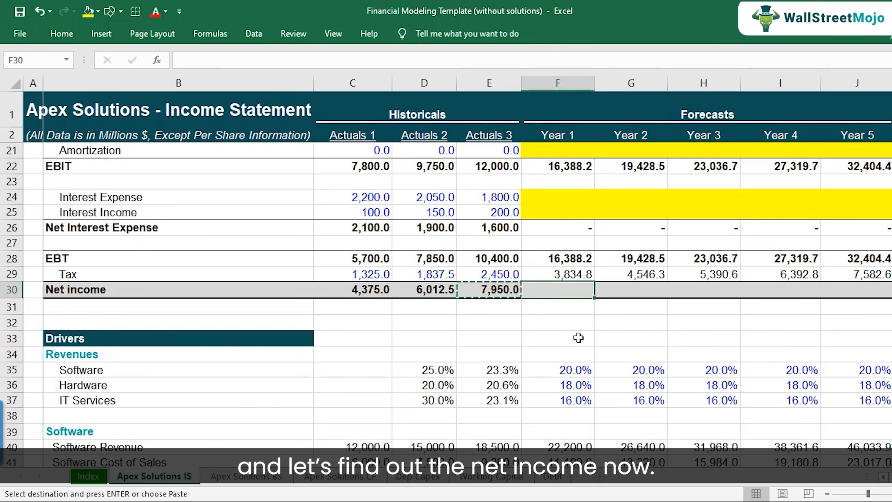
key(shift+Right)
key(shift+Right)
key(shift+Right)
key(shift+Right)
key(ctrl+v)
key(Down)
key(Up)
key(F2)
key(Escape)
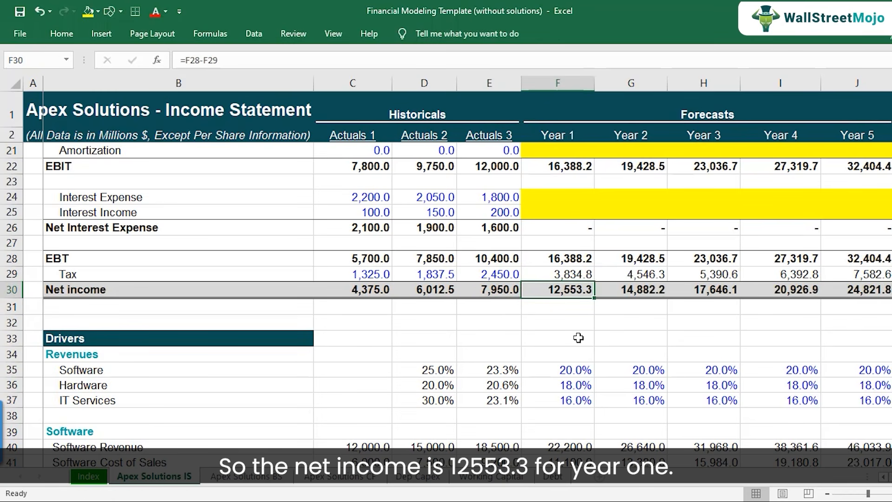
Review the yellow forecast cells for Depreciation and Amortization in F20:J21 and for Interest Expense and Income in F24:J25.
scroll(578, 278, up, 2)
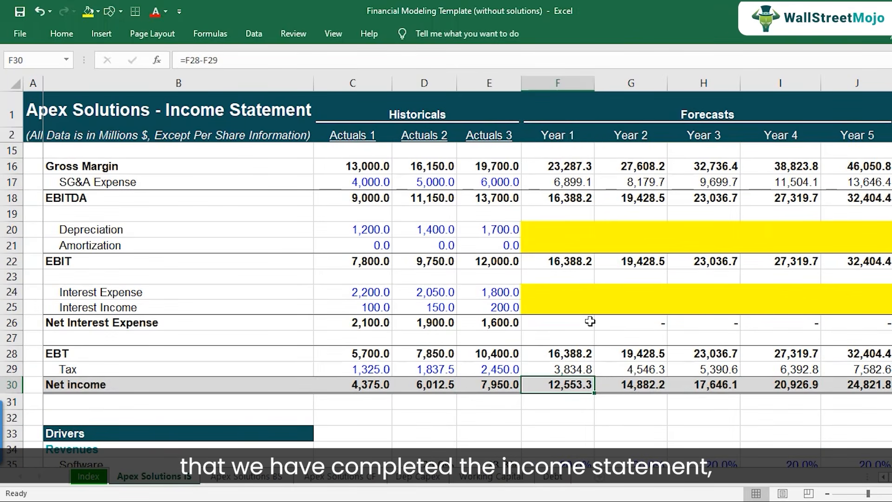
scroll(590, 325, up, 1)
drag(564, 278, 865, 296)
drag(555, 340, 866, 355)
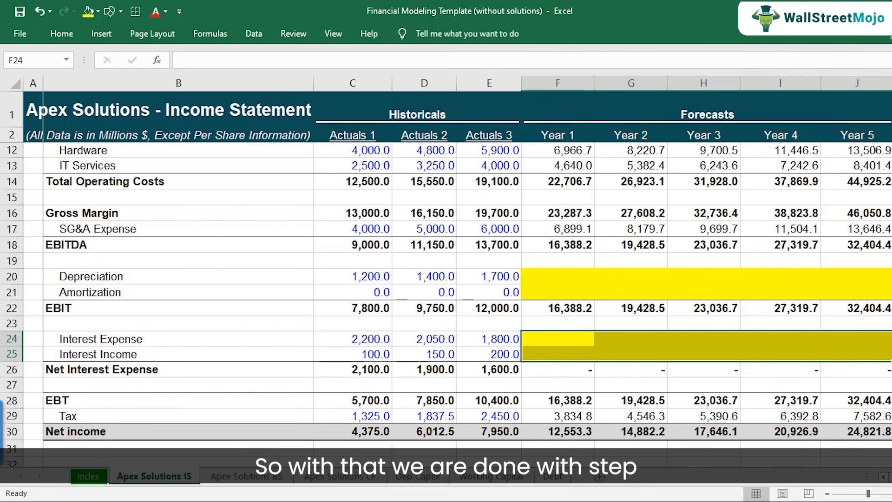
Switch to the step-by-step tutorial workbook and highlight step 4, Projecting Costs, in yellow.
click(452, 501)
click(386, 481)
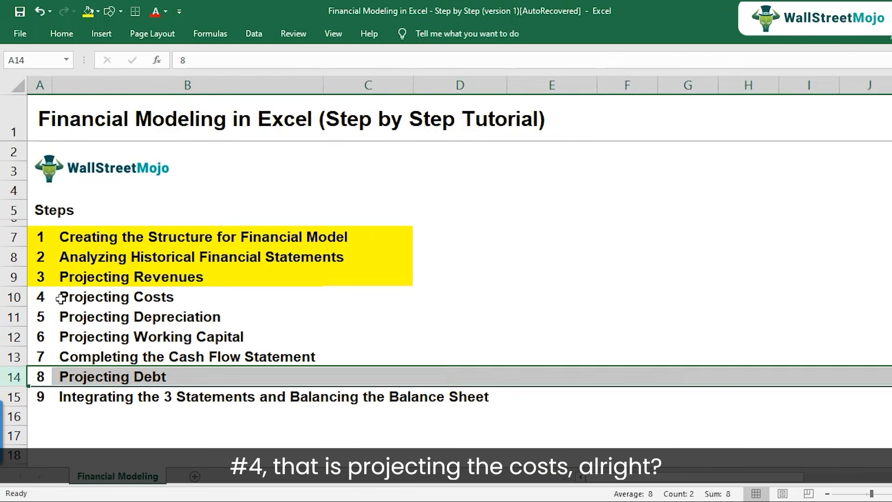
click(60, 298)
click(15, 297)
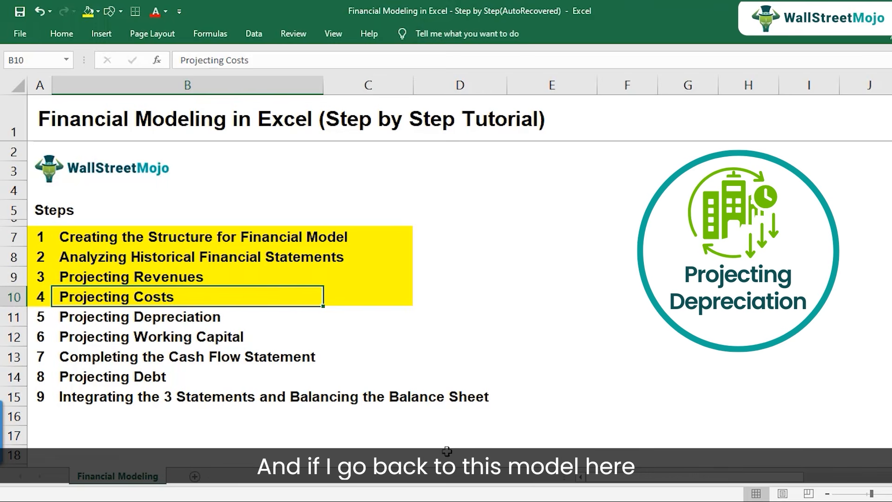
Return to the Financial Modeling Template and examine the blank Depreciation forecast in F20:J20 of the Income Statement.
click(452, 501)
click(495, 475)
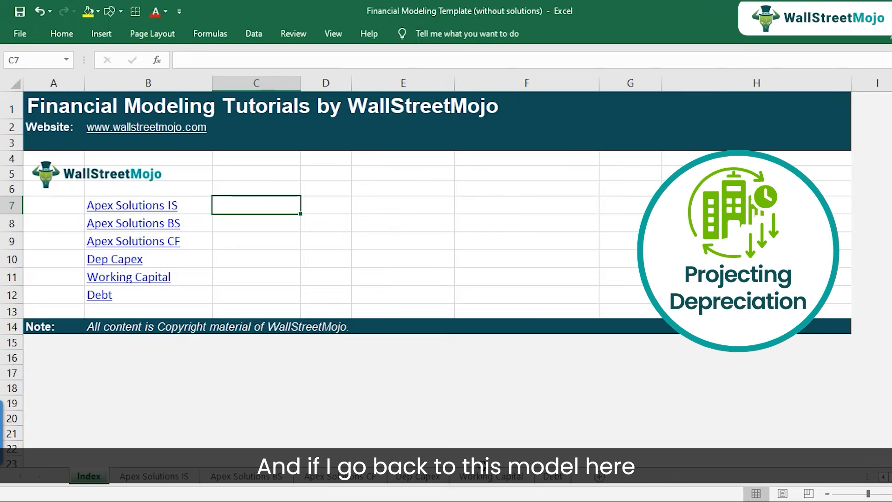
click(178, 481)
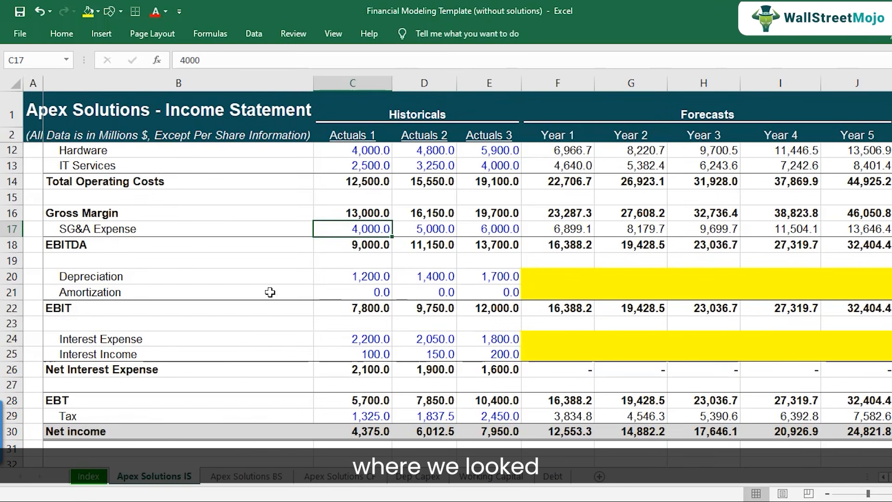
click(558, 276)
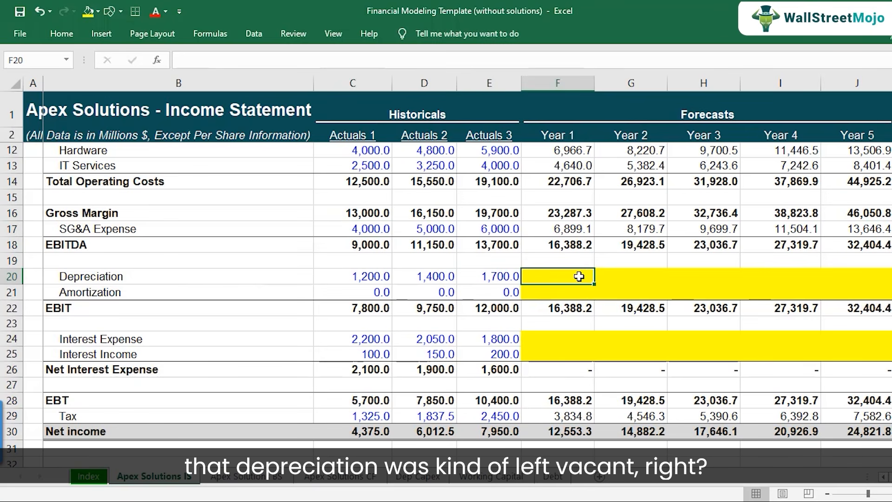
key(shift+Right)
key(shift+Right)
key(shift+Right)
key(shift+Right)
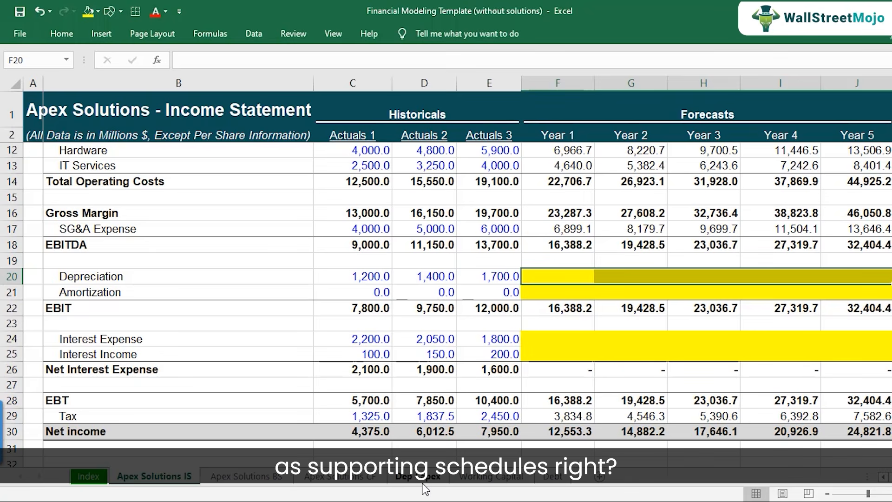
Review the three statements and the Dep Capex, Working Capital and Debt schedules listed on the Index sheet.
click(89, 483)
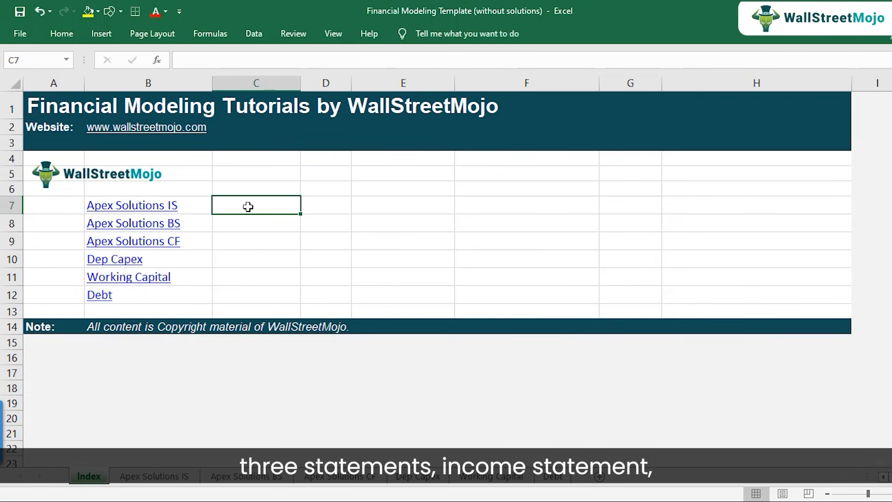
key(Left)
key(shift+Down)
key(shift+Down)
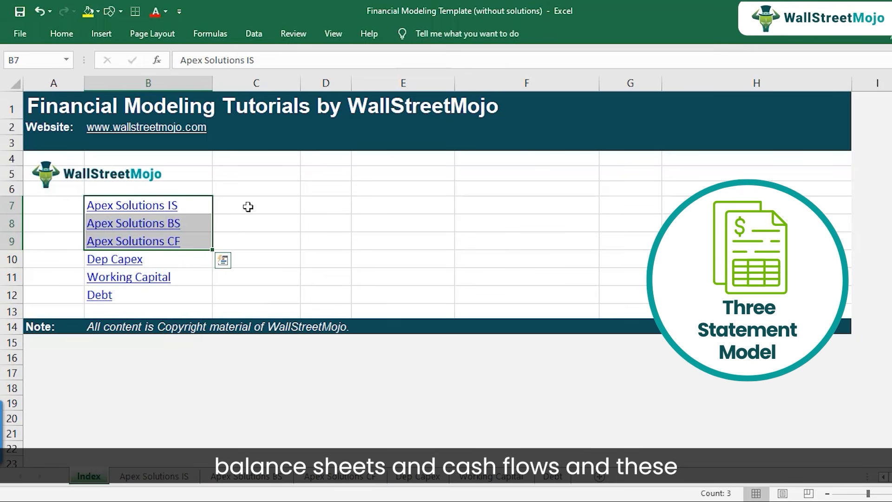
key(Down)
key(Down)
key(Down)
key(shift+Down)
key(shift+Down)
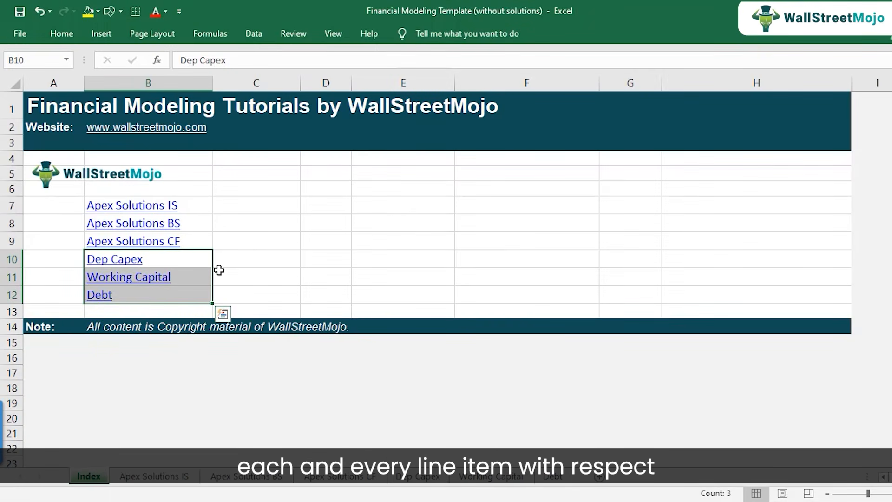
click(6, 259)
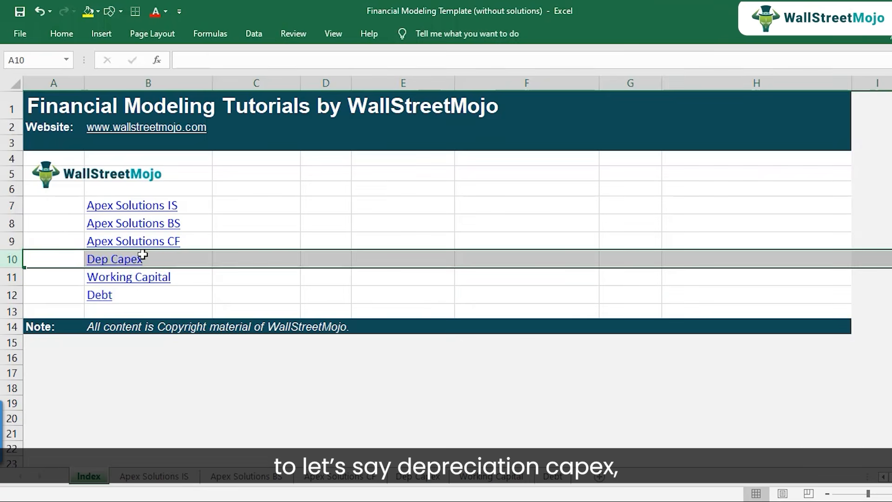
Open the Dep Capex sheet, and read the Capital Expenditures section on page 9 of the Financial Modeling PDF.
click(423, 481)
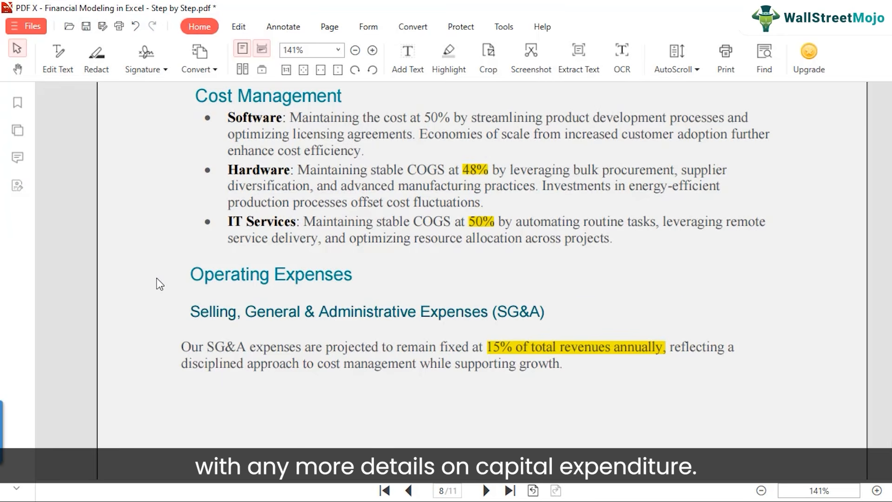
scroll(157, 277, down, 5)
scroll(146, 272, down, 1)
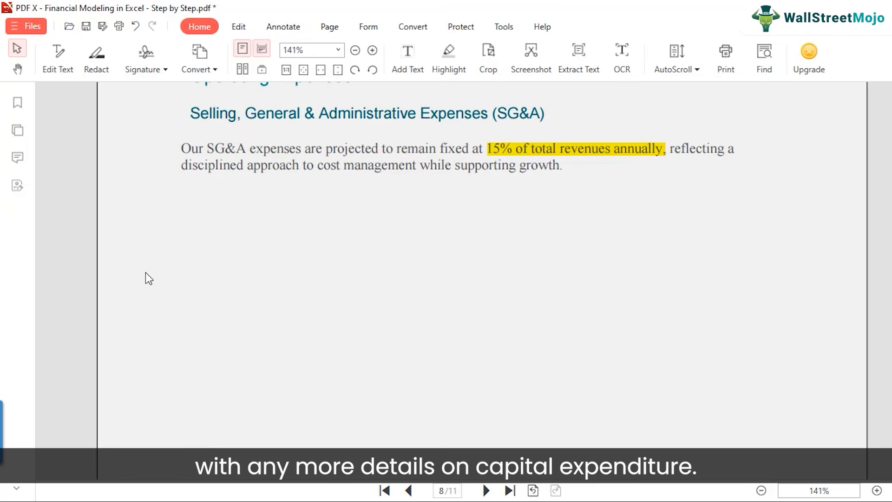
scroll(152, 267, down, 5)
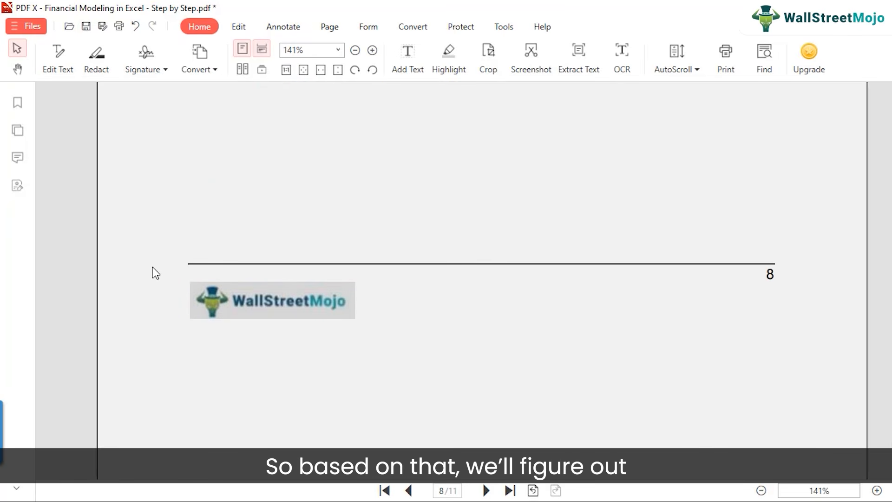
scroll(153, 267, down, 1)
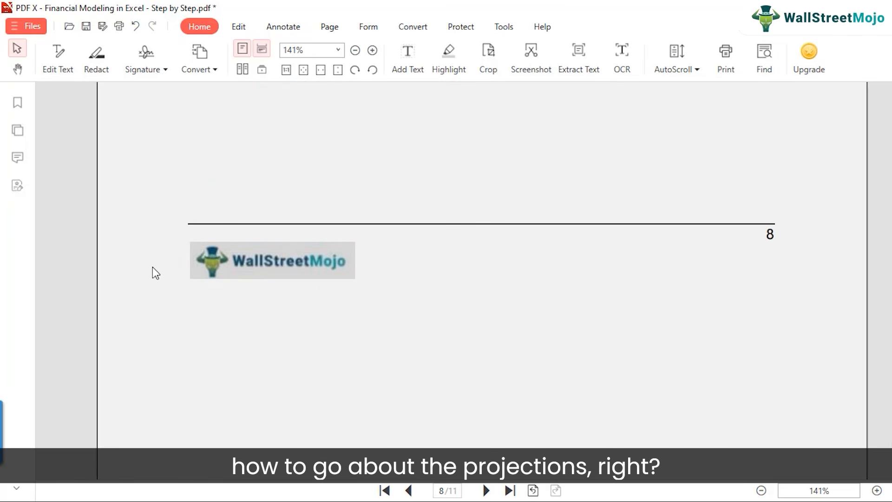
scroll(152, 266, down, 9)
scroll(153, 266, down, 2)
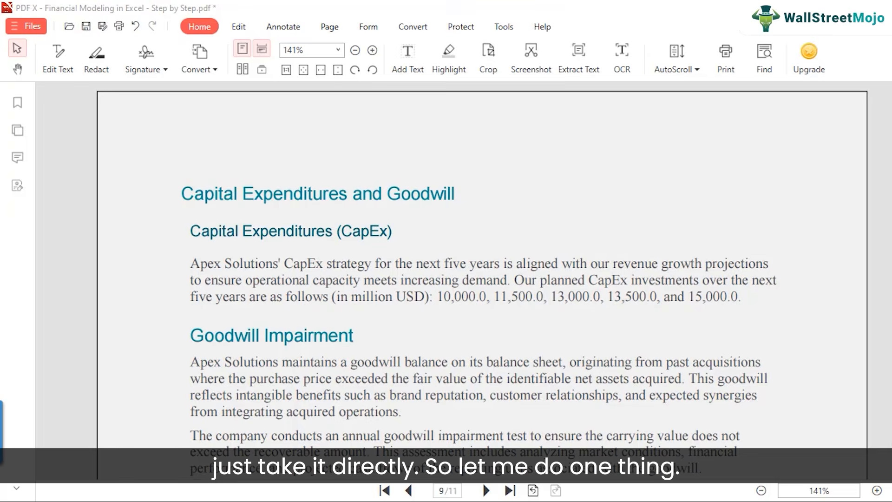
Return to the Dep Capex sheet and examine the Beginning PP&E, Capital Expenditure, Depreciation and Net PPE rows.
click(622, 423)
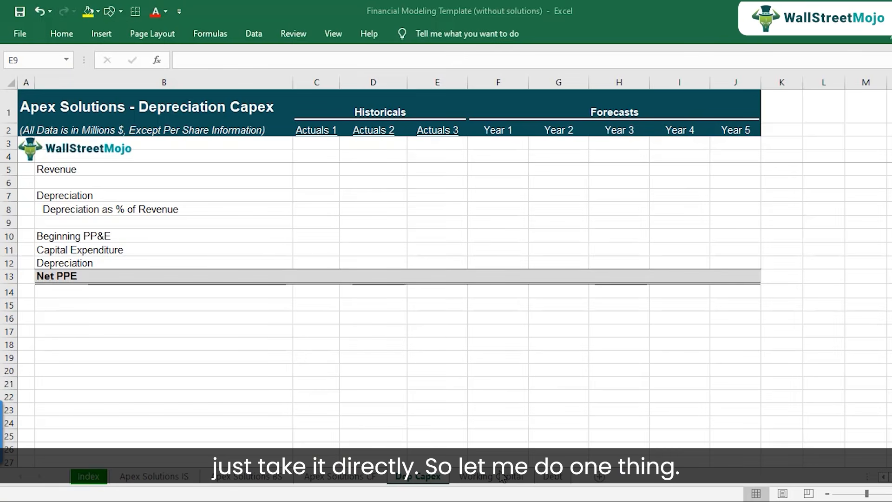
click(124, 248)
click(8, 250)
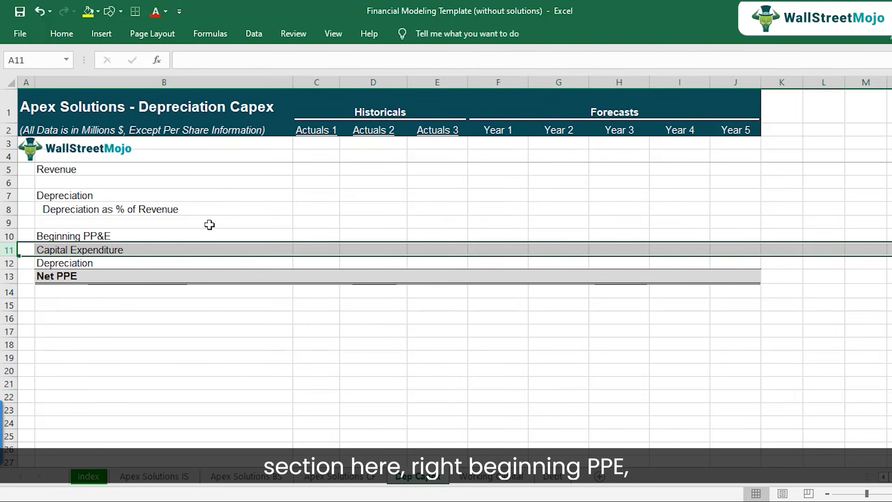
click(114, 235)
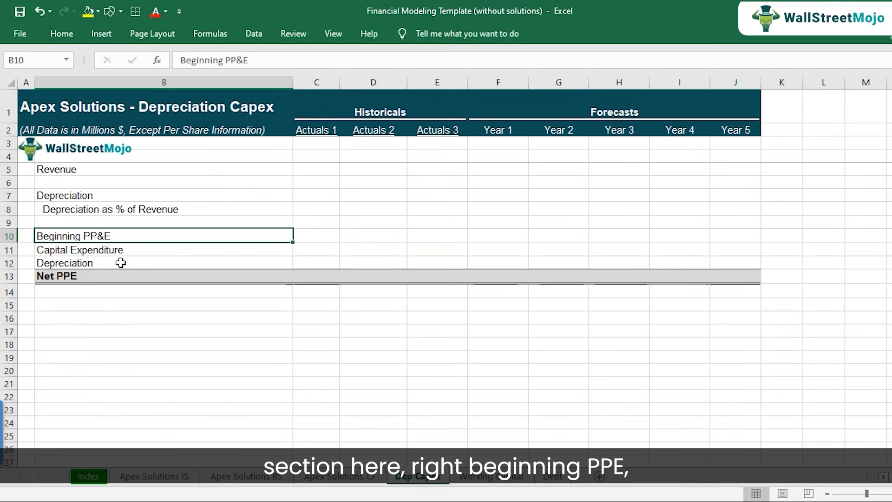
click(119, 251)
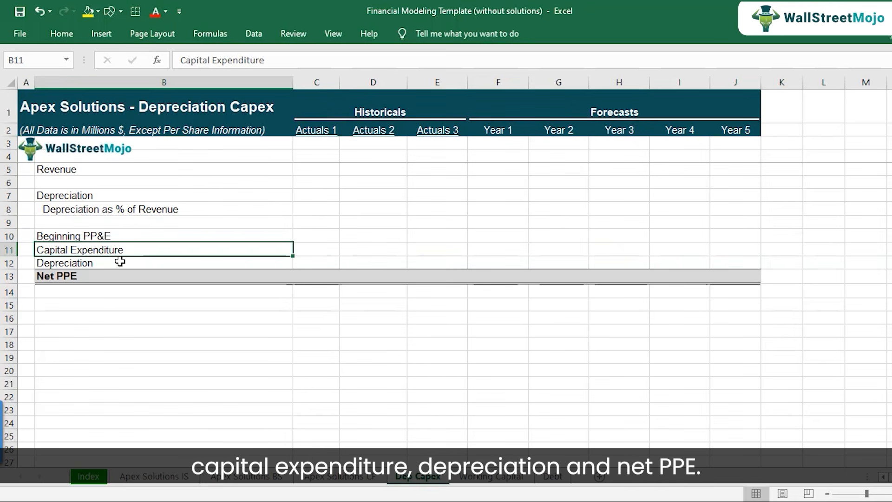
click(120, 263)
click(120, 276)
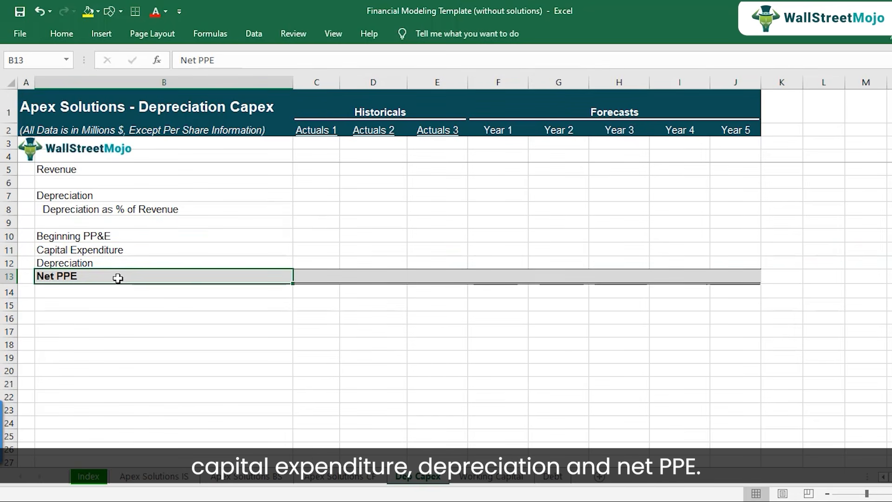
click(115, 250)
click(18, 249)
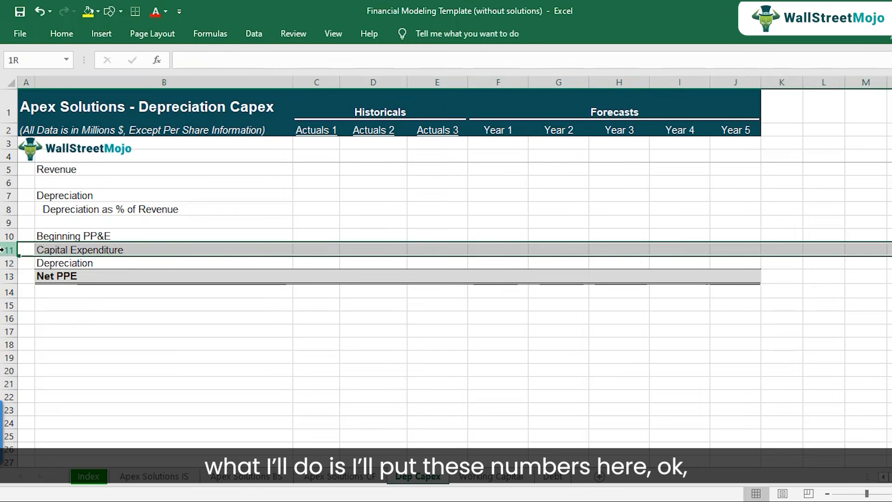
click(80, 249)
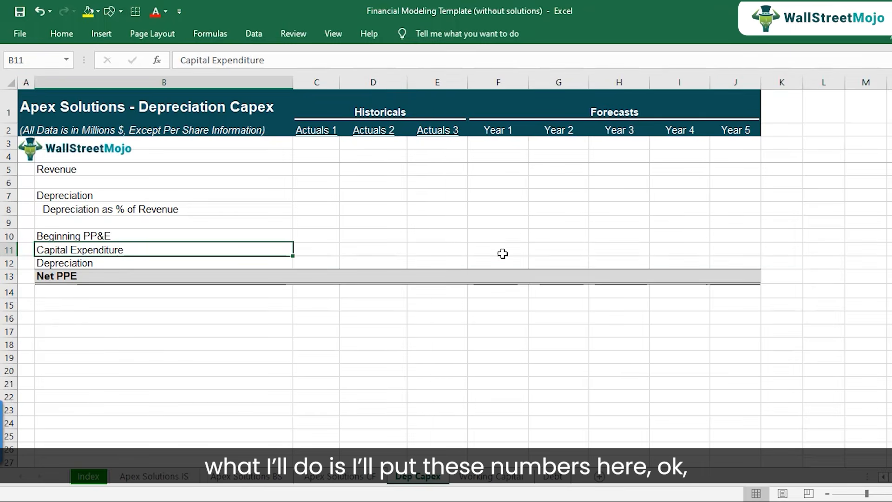
Enter Capital Expenditure of 10,000 for Year 1 and 11,500 for Year 2 in F11:G11.
drag(496, 250, 724, 250)
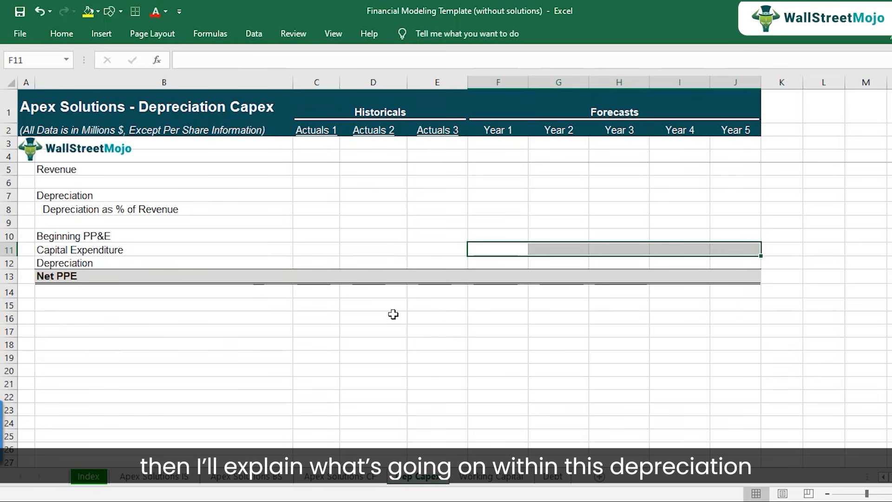
click(154, 249)
click(505, 247)
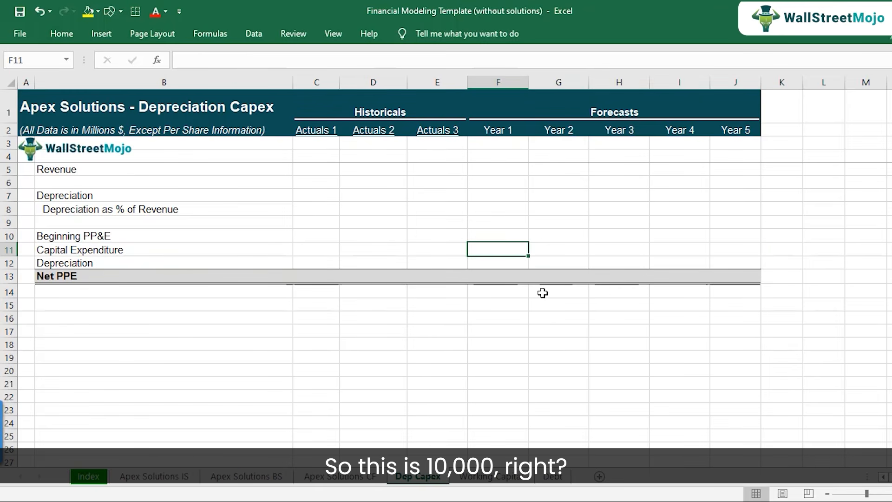
text(10,000)
key(Tab)
text(11,500)
key(Tab)
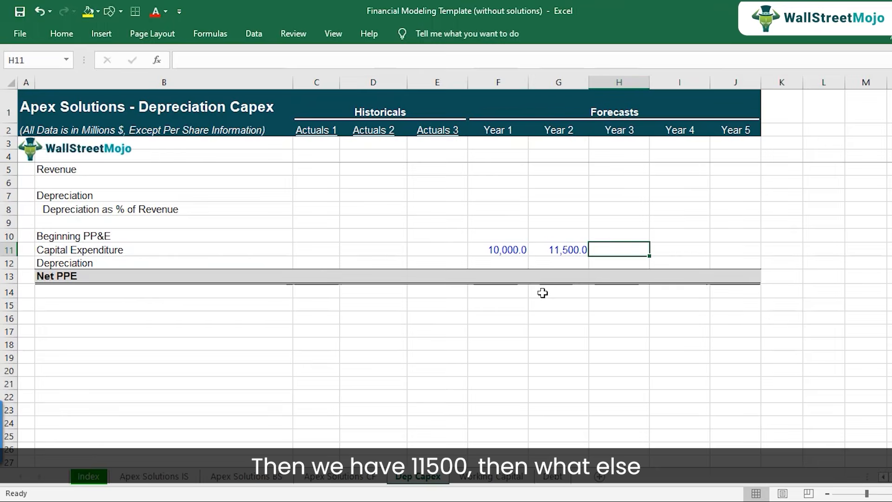
Check the planned CapEx figures in the PDF and enter 13,000, 13,500 and 15,000 for Years 3 to 5 in H11:J11.
key(alt+Tab)
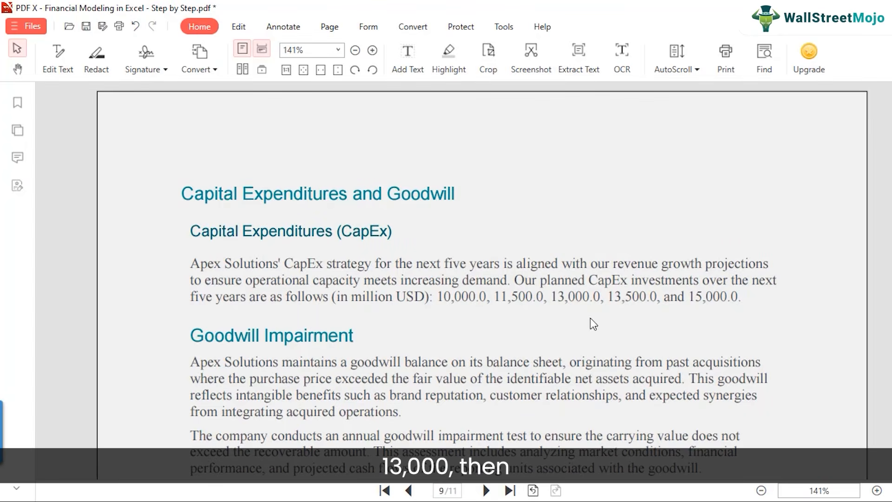
key(alt+Tab)
text(13,000)
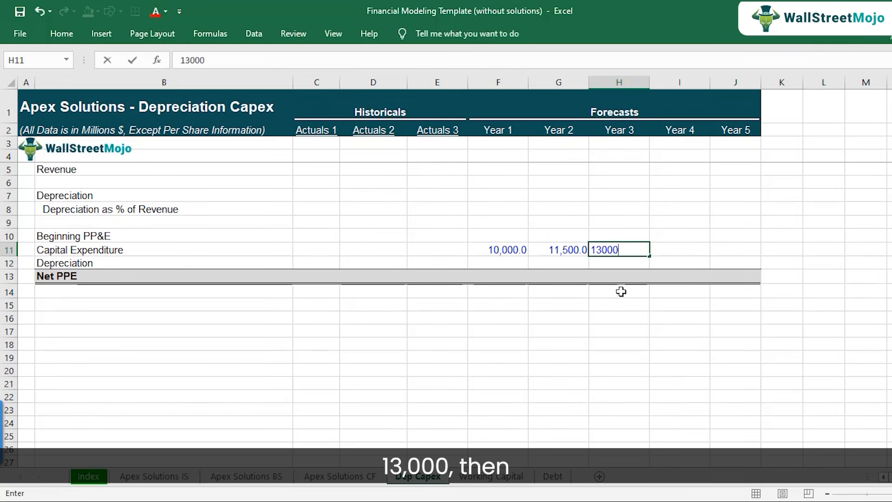
key(Tab)
key(alt+Tab)
key(alt+Tab)
text(13500)
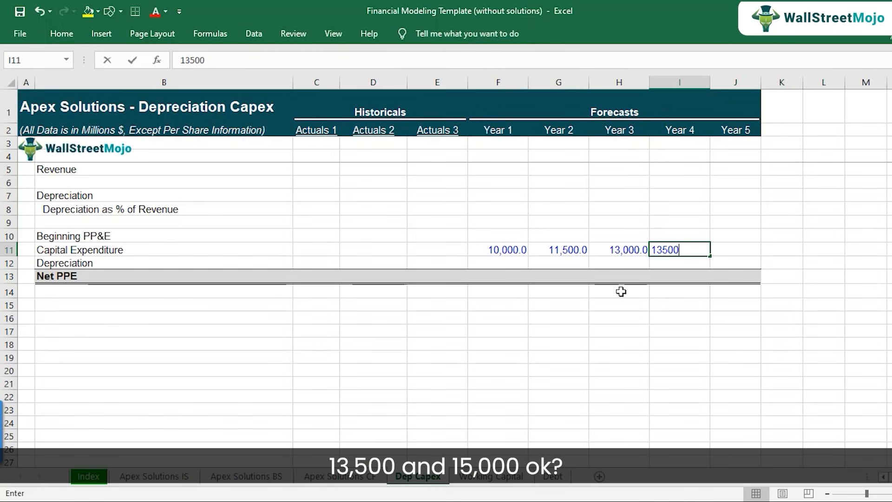
key(Tab)
text(15000)
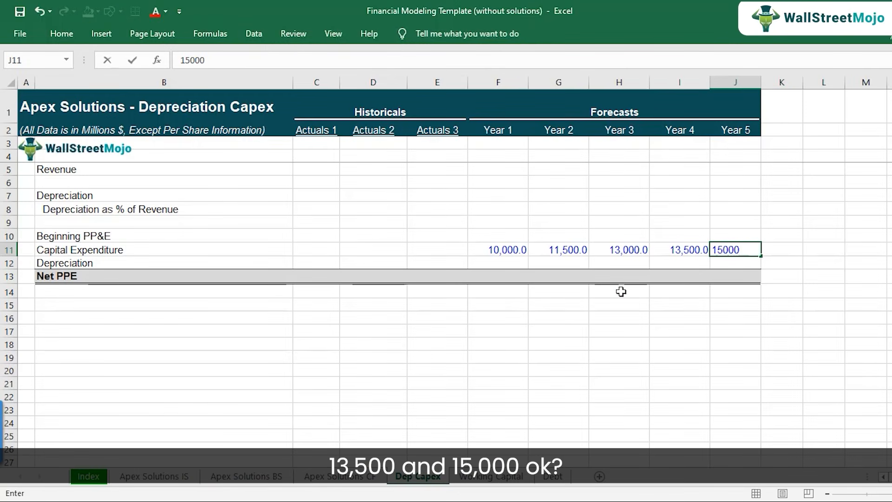
key(ctrl+Return)
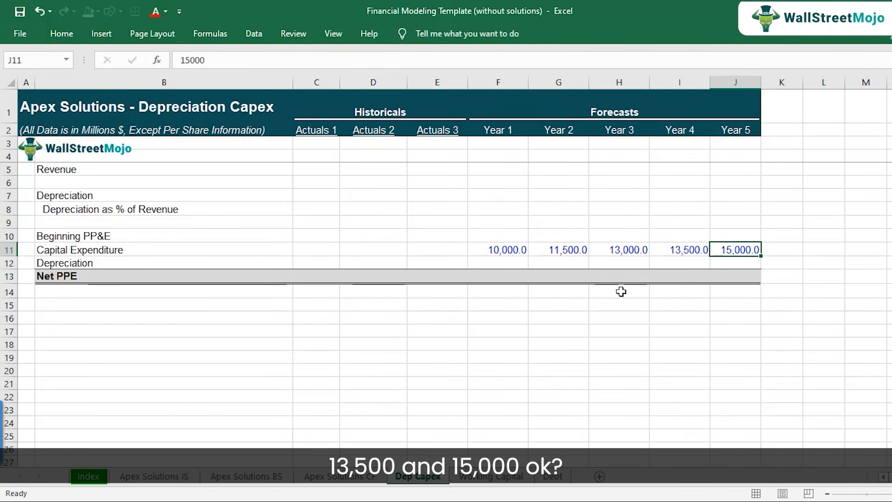
Review the Capital Expenditure, Depreciation and Net PPE forecast ranges, and the row labels from Beginning PP&E to Net PPE in B10:B13.
key(shift+Left)
key(shift+Left)
key(shift+Left)
key(shift+Left)
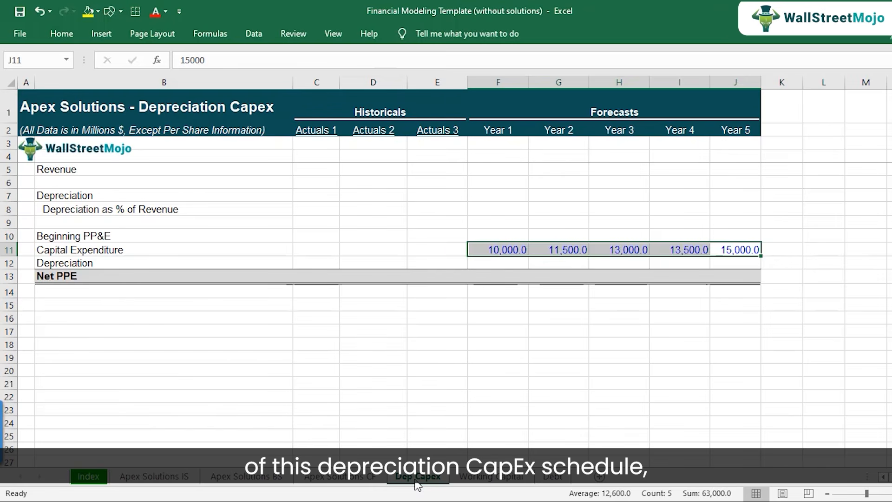
drag(489, 193, 754, 195)
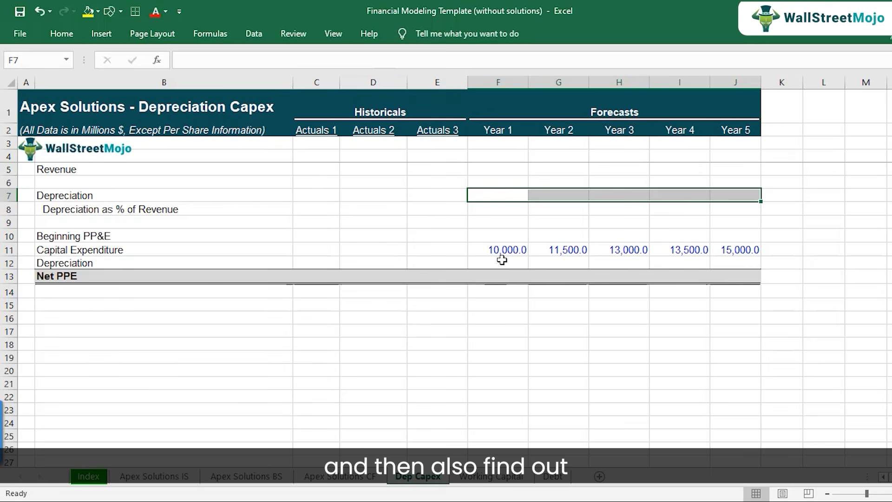
drag(500, 277, 733, 273)
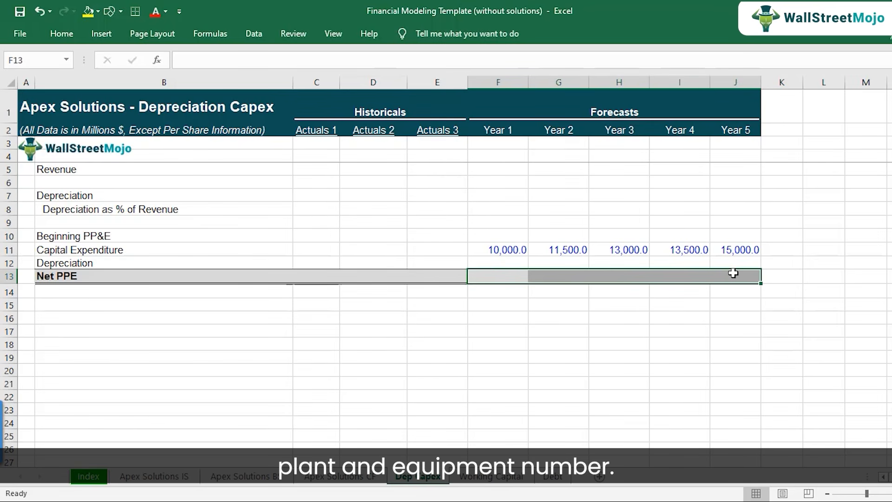
key(Left)
key(Left)
key(Left)
key(Left)
key(Up)
key(Up)
key(Up)
key(shift+Down)
key(shift+Down)
key(shift+Down)
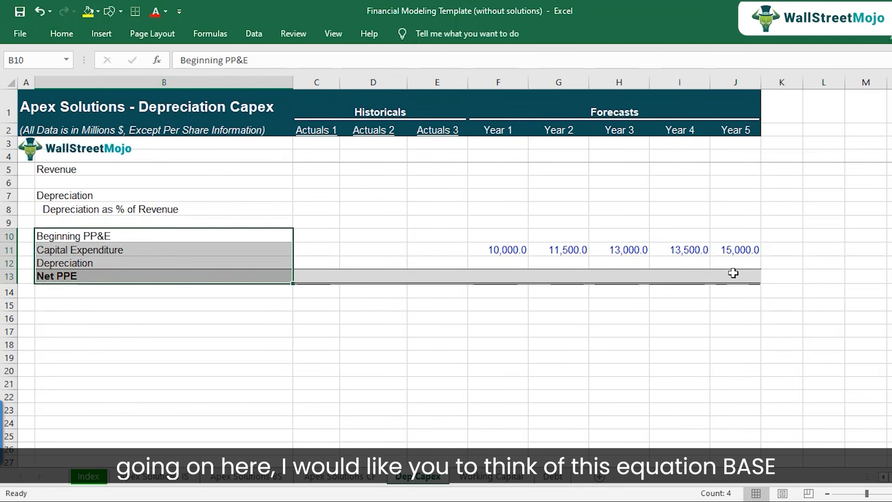
Enter the letters B, A, S and E down cells B16:B19 below the schedule.
key(Down)
key(Down)
key(Down)
key(Down)
key(Down)
key(Down)
text(B)
key(Return)
text(A)
key(Return)
text(S)
key(Return)
text(E)
key(Return)
key(Up)
key(Up)
key(Up)
key(Up)
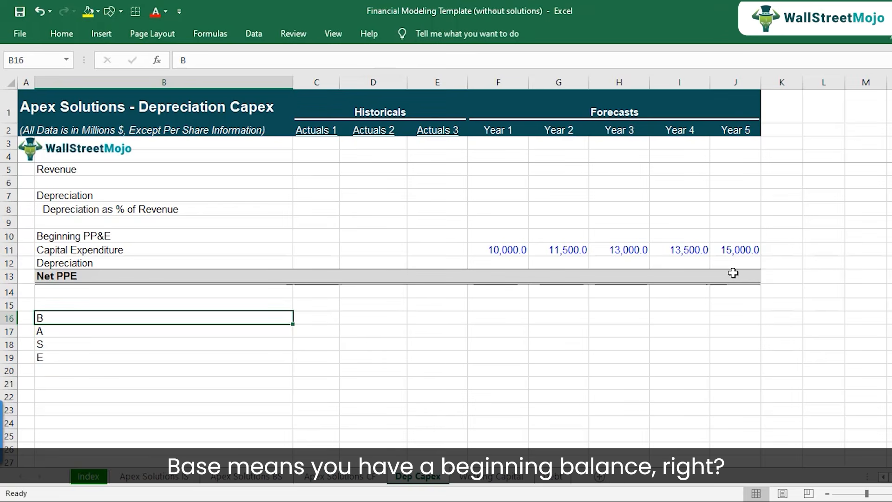
Expand the B note in B16 to read "B - Beginning Balance (PPE)".
key(F2)
text(- BE)
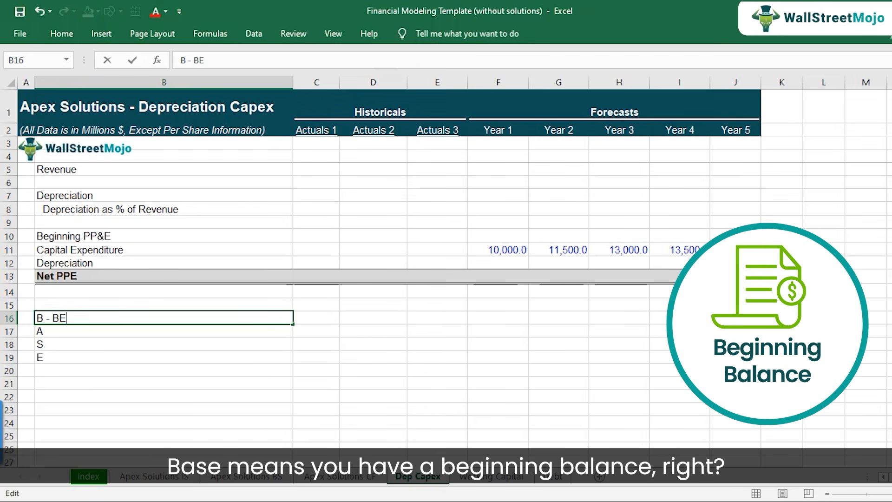
text(ginning BAlance )
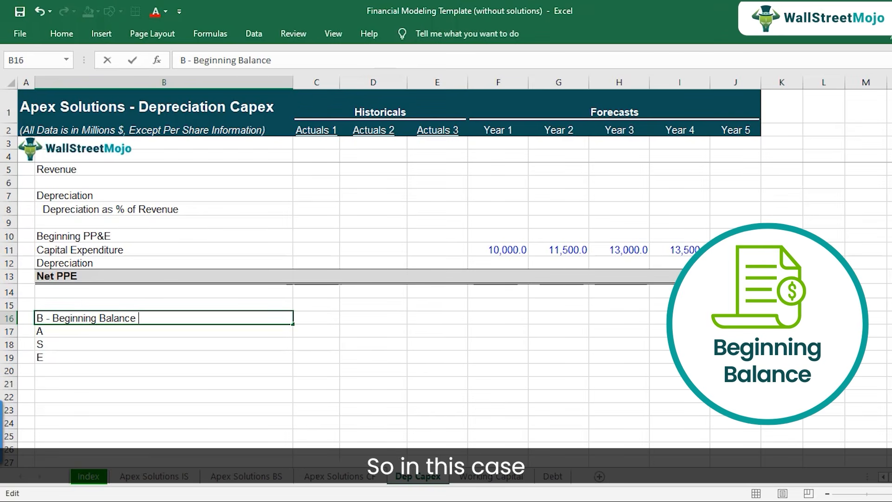
text((PPE))
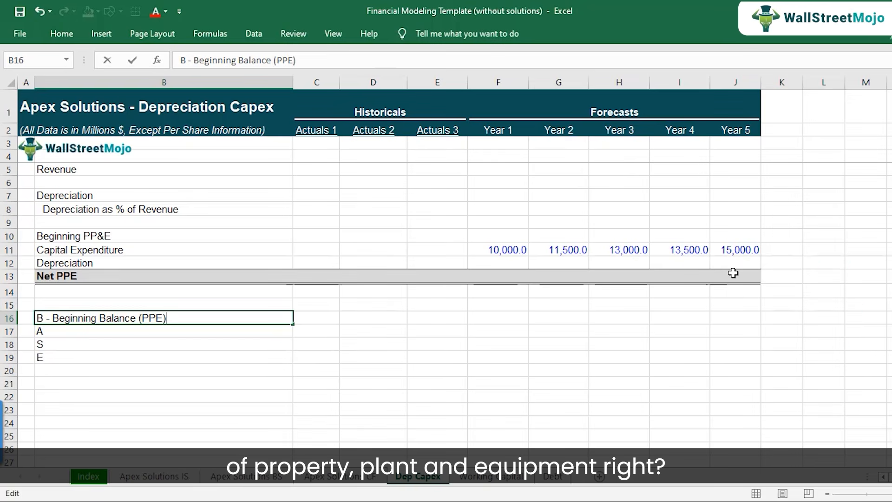
key(Return)
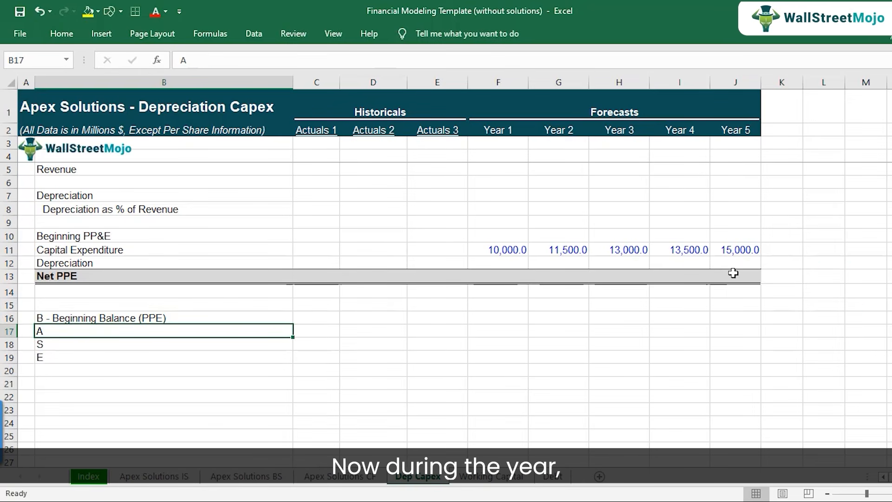
Expand the A note in B17 to read "A - Addition".
key(F2)
text(-)
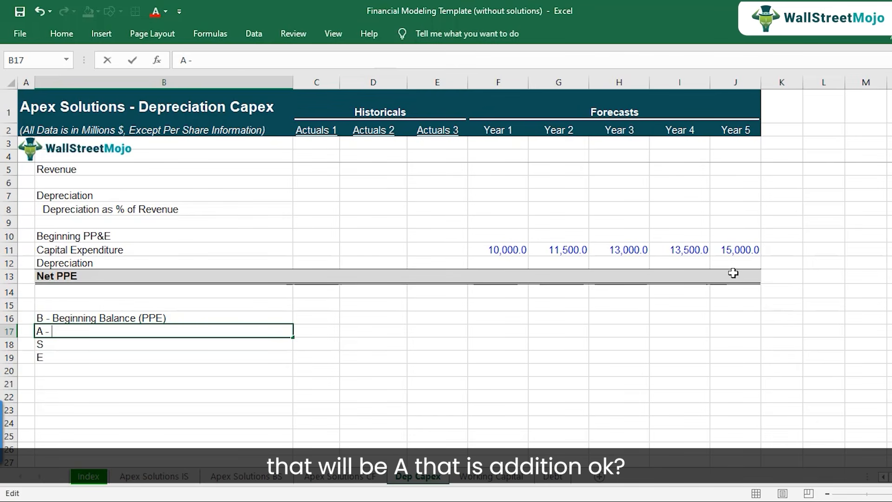
text(Addition)
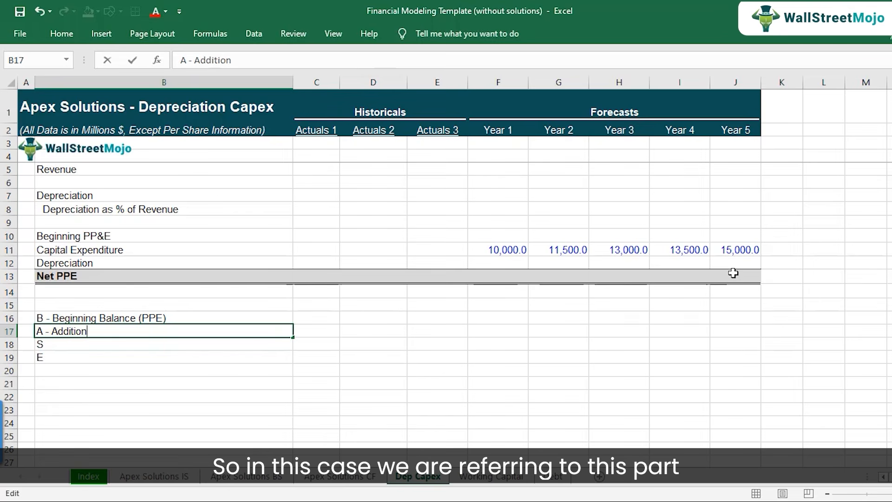
key(ctrl+Return)
Check the Capital Expenditure label in B11, and append "(Capex)" to the Addition note in B17.
key(Up)
key(Up)
key(Up)
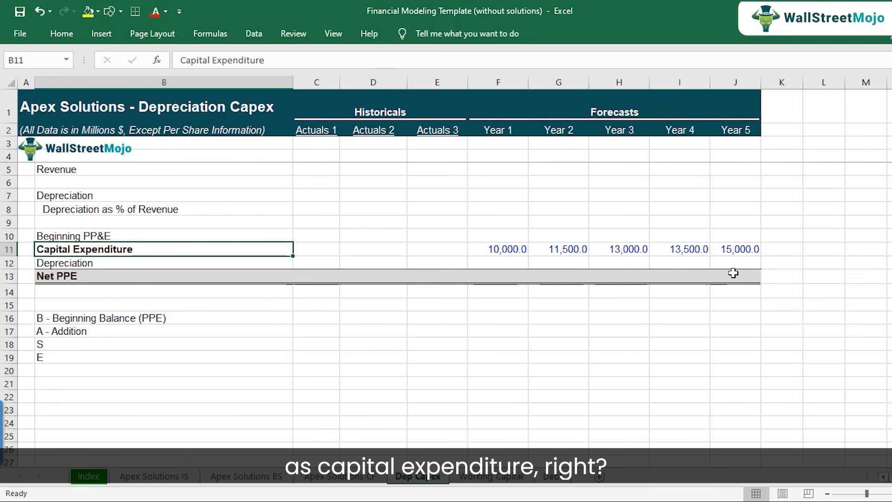
key(Down)
key(Down)
key(Down)
key(Down)
key(Down)
key(Down)
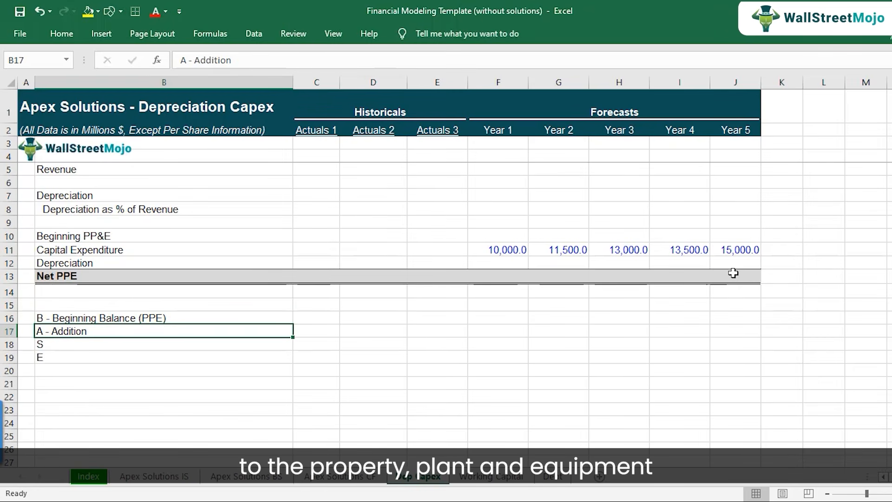
key(F2)
text(()
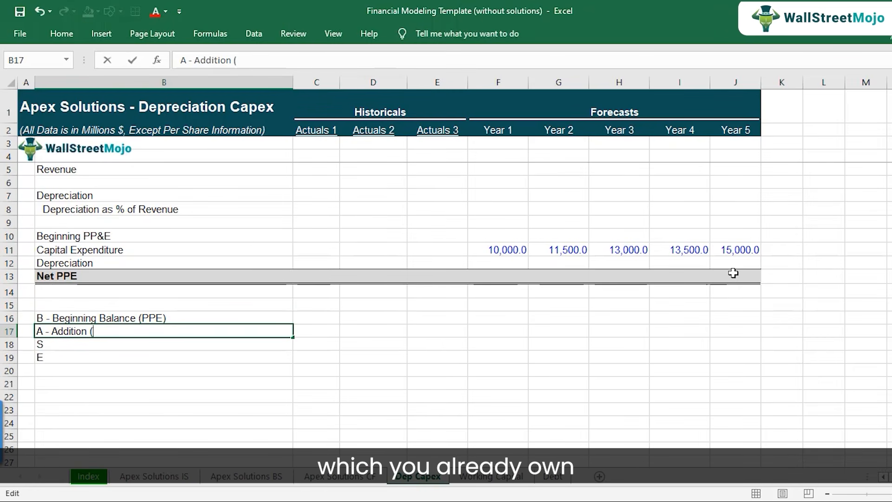
text(Capex))
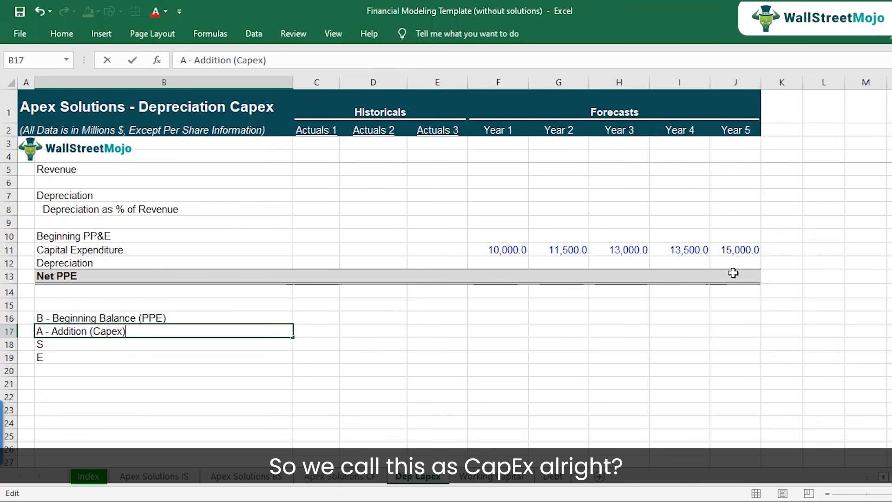
key(Return)
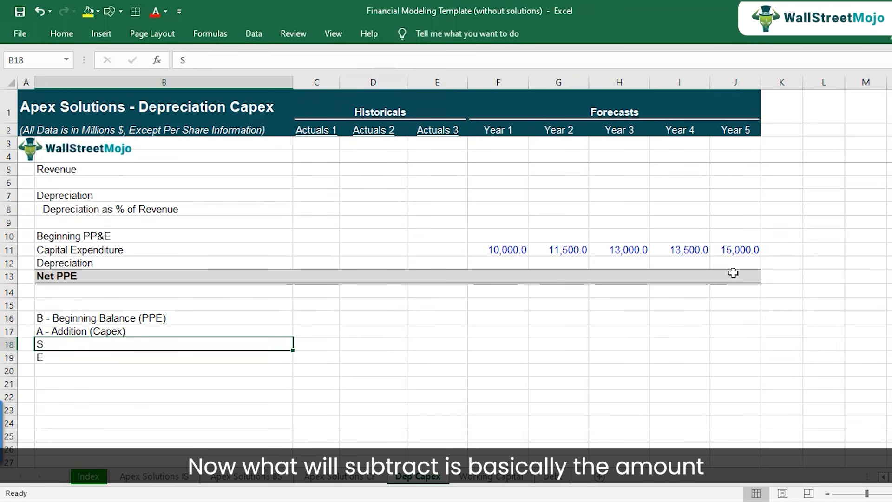
Expand the S note in B18 to read "S - Subtract (Dep)".
key(F2)
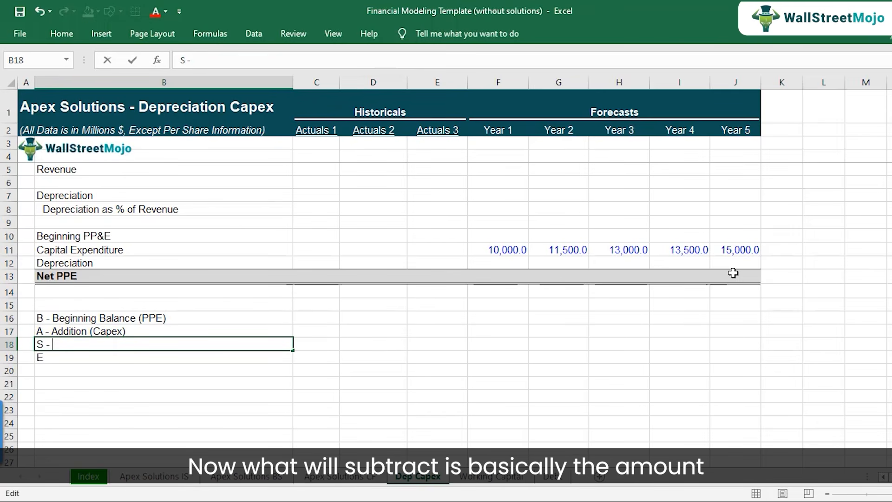
key(Return)
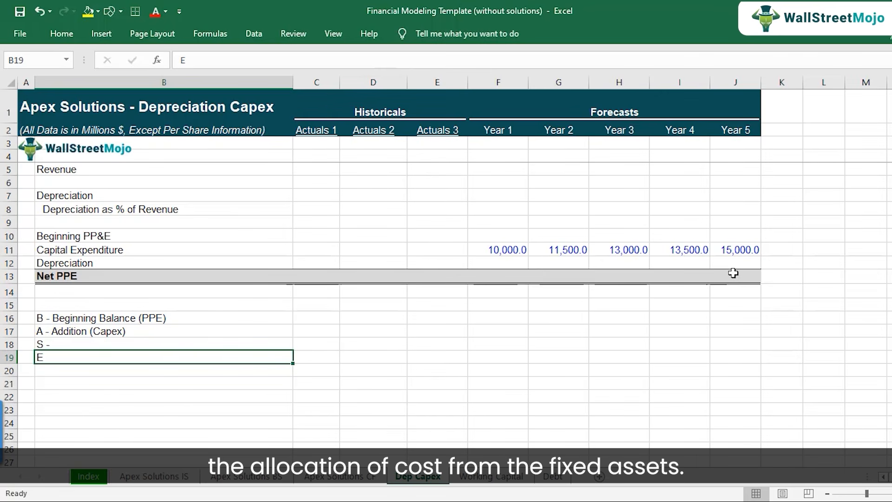
key(Up)
key(F2)
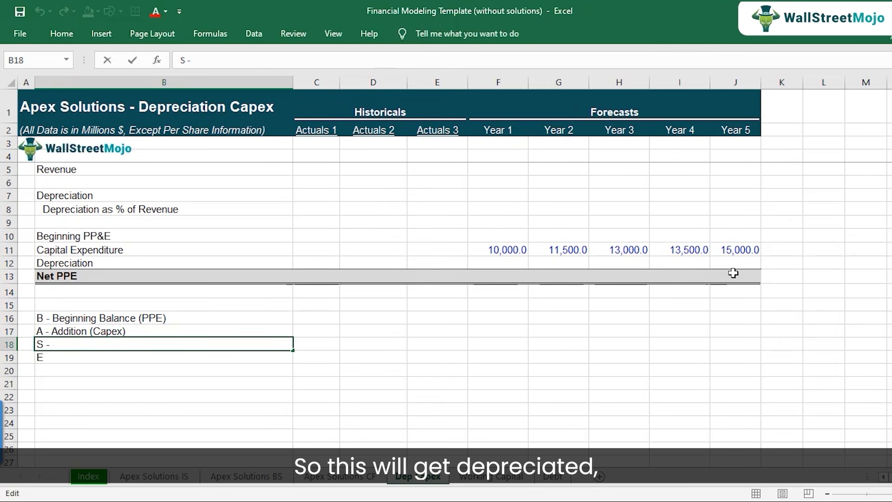
text(DE)
key(BackSpace)
key(BackSpace)
text(Sub)
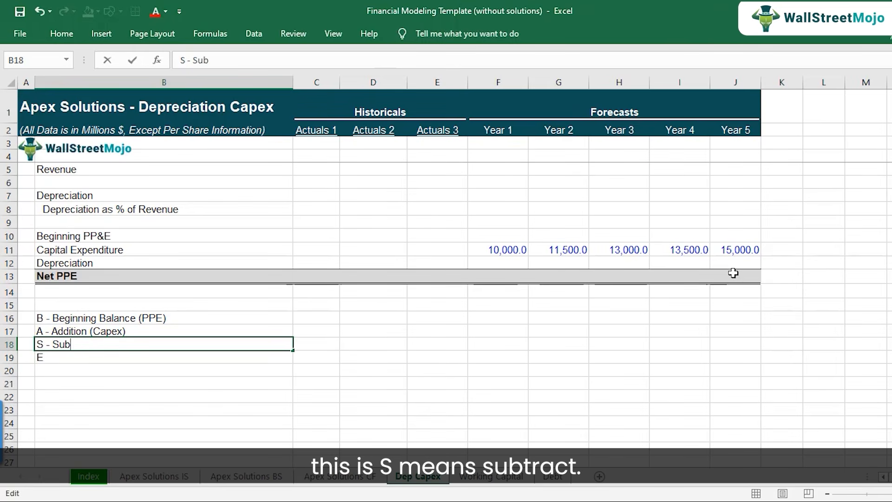
text(tract ()
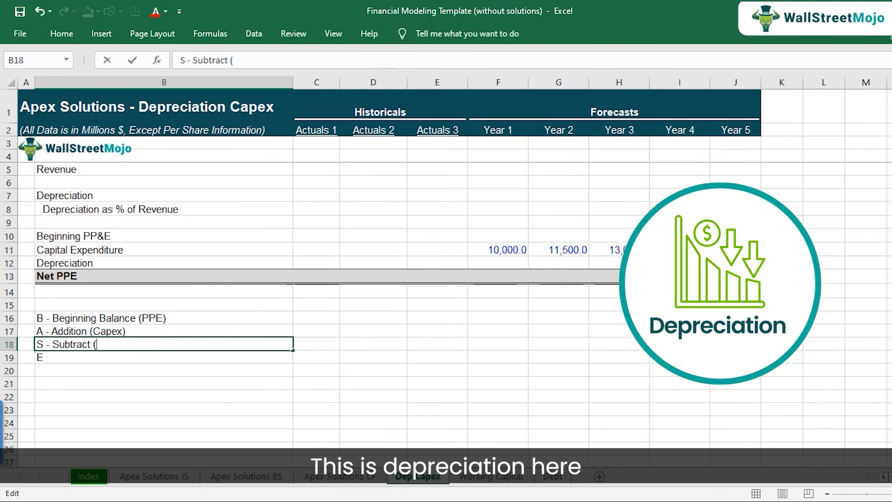
text(Dep))
key(Return)
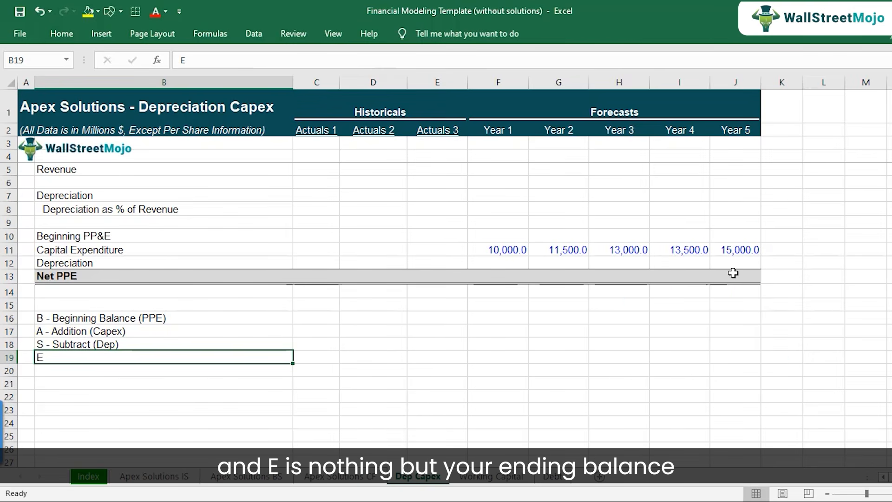
Complete the E note in B19 so it reads "E - Ending (Net PPE)".
text(E - Ending)
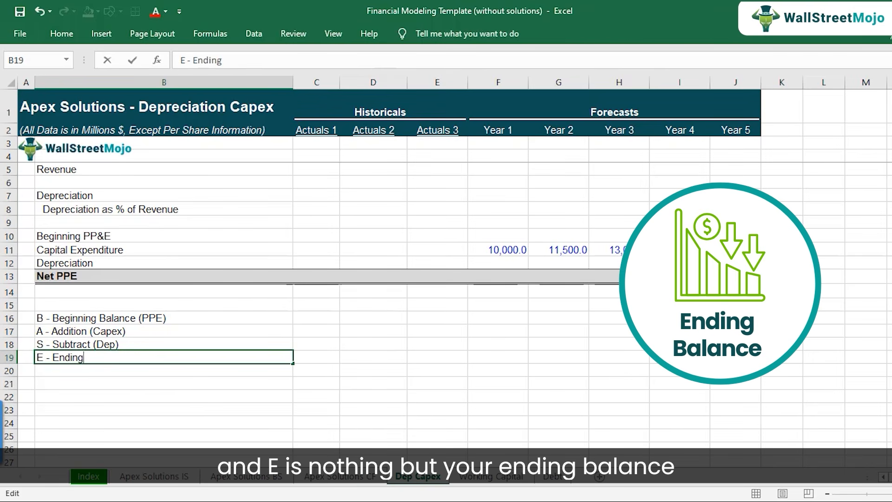
text( (Net PPE))
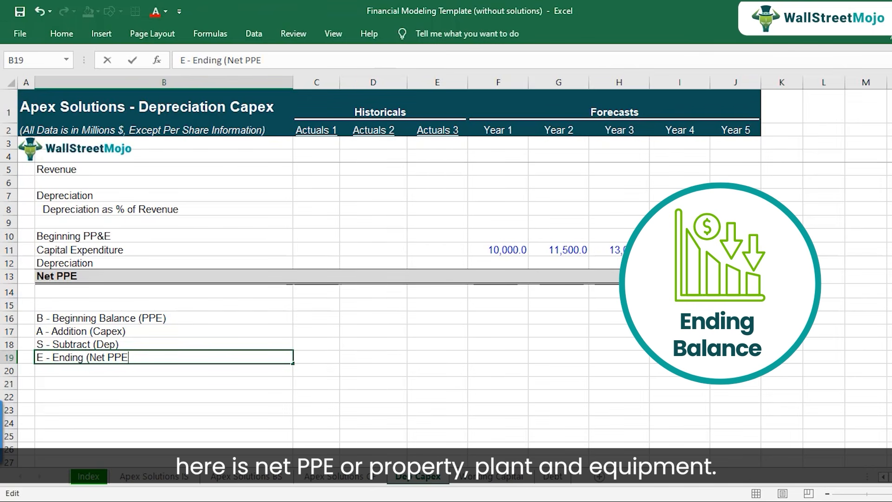
key(Return)
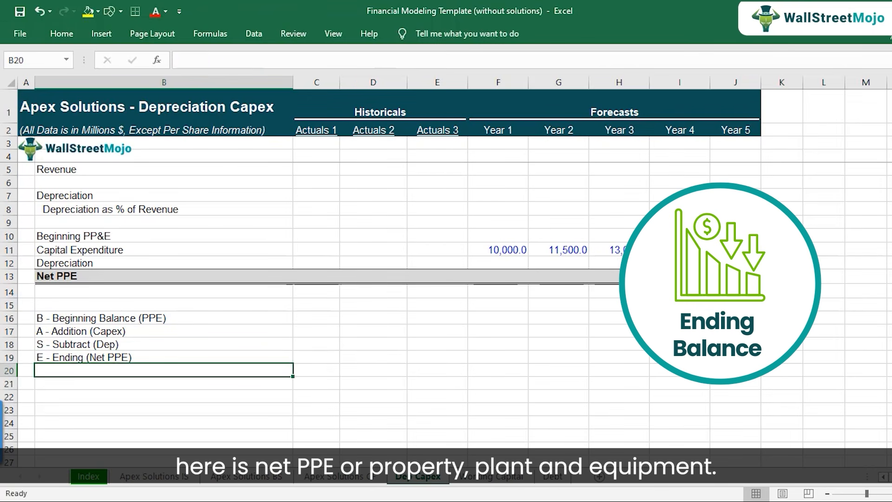
Review the BASE notes in B16:B19 against the Year 1 Capital Expenditure in F11.
key(Up)
key(Up)
key(Up)
key(Up)
key(shift+Down)
key(shift+Down)
key(shift+Down)
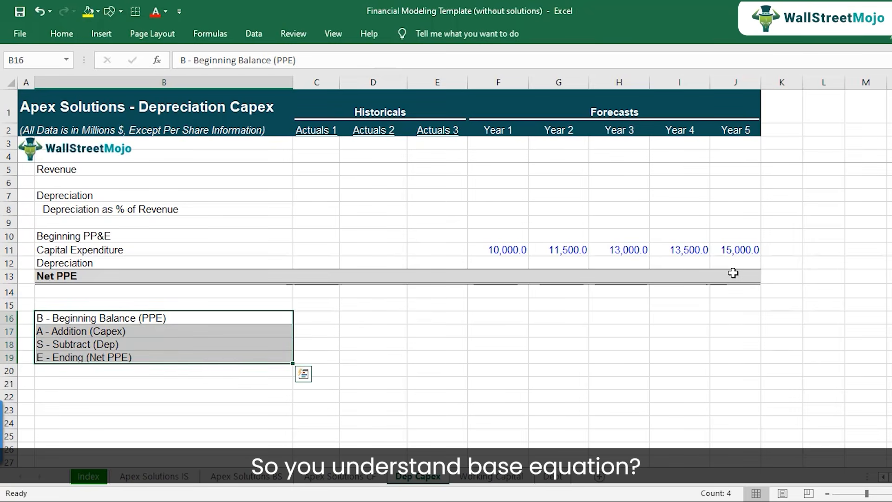
key(Up)
key(Up)
key(Up)
key(Up)
key(Up)
key(Right)
key(Right)
key(Right)
key(Right)
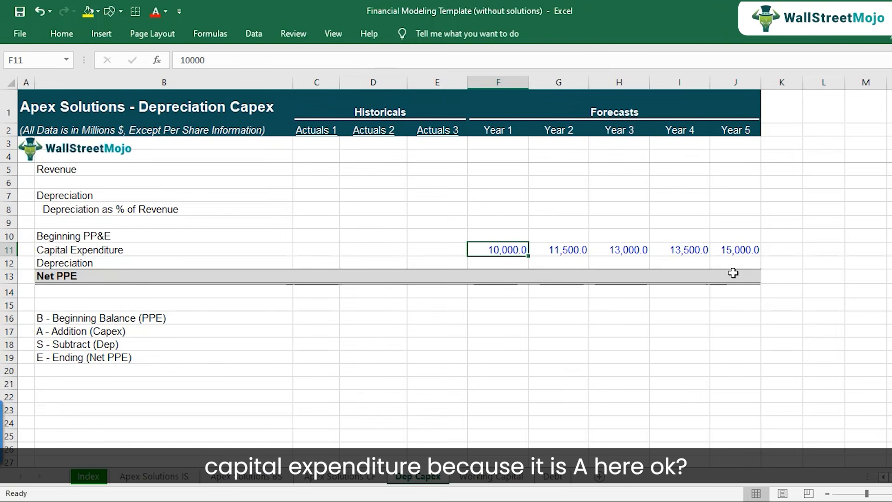
Link the Actuals 3 Net PPE in E13 to the balance sheet's Actuals 3 Net PPE with ='Apex Solutions BS'!E13.
click(135, 330)
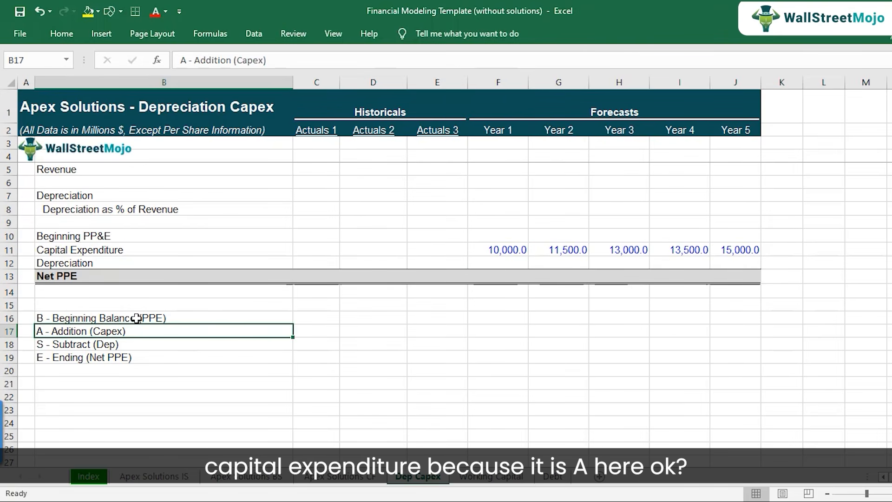
click(137, 318)
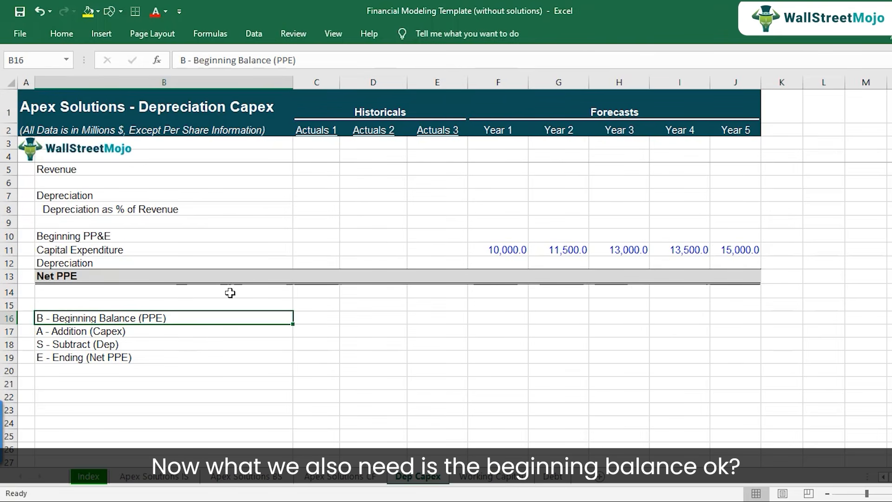
click(436, 272)
click(507, 231)
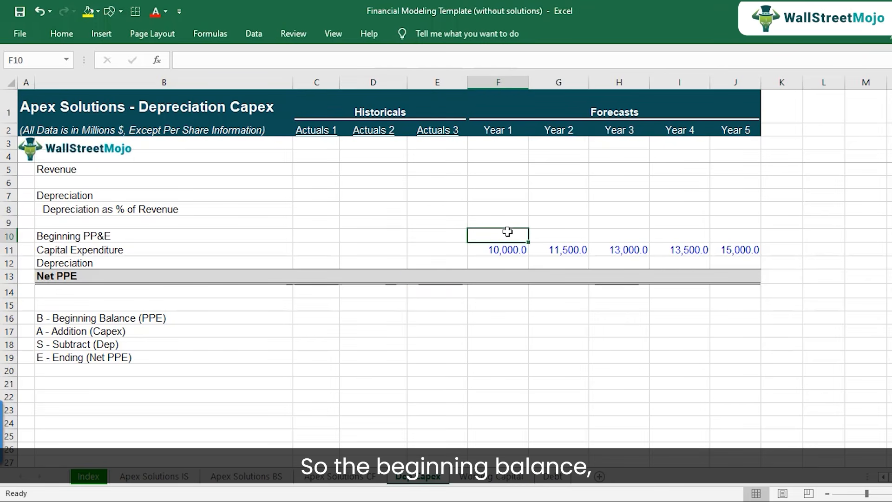
click(440, 276)
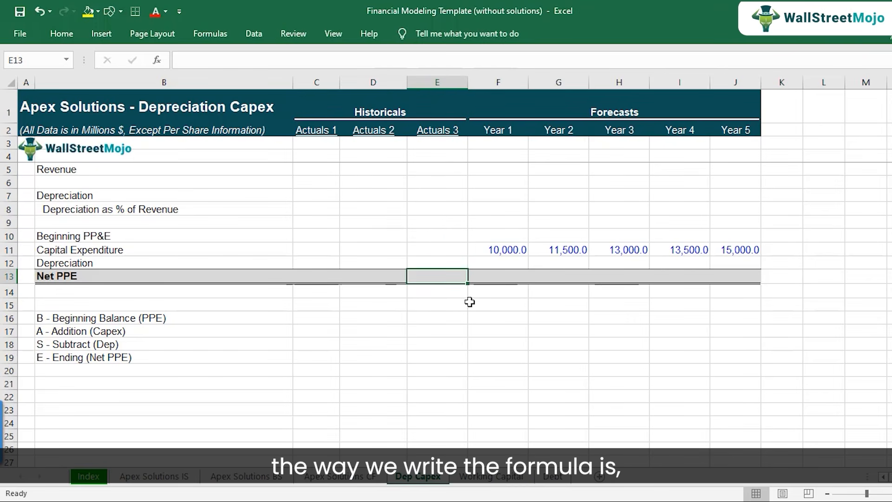
text(=)
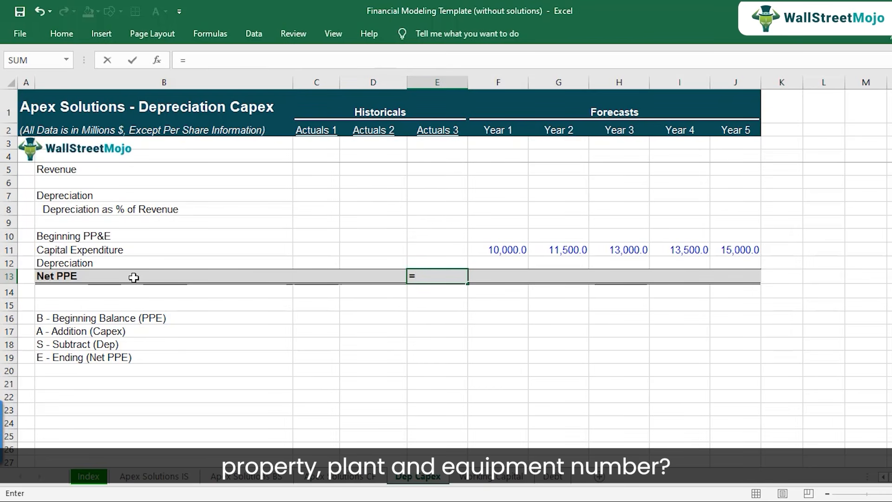
click(269, 484)
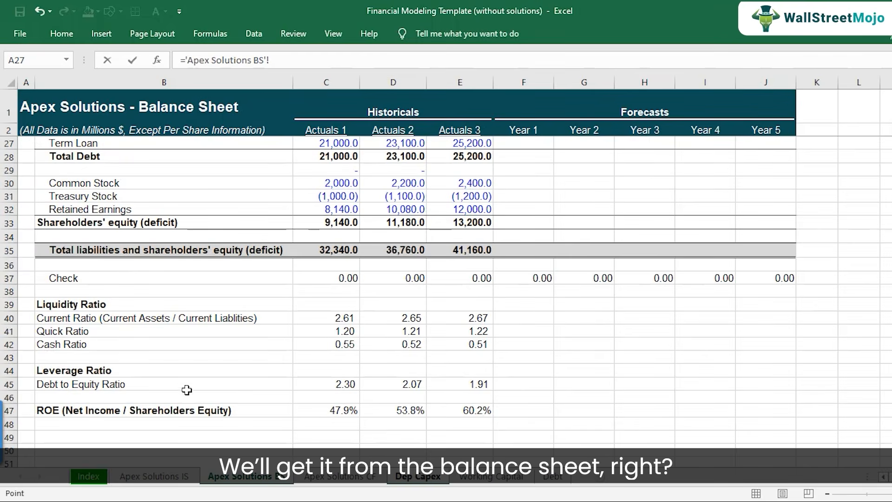
scroll(328, 363, up, 6)
scroll(328, 363, up, 2)
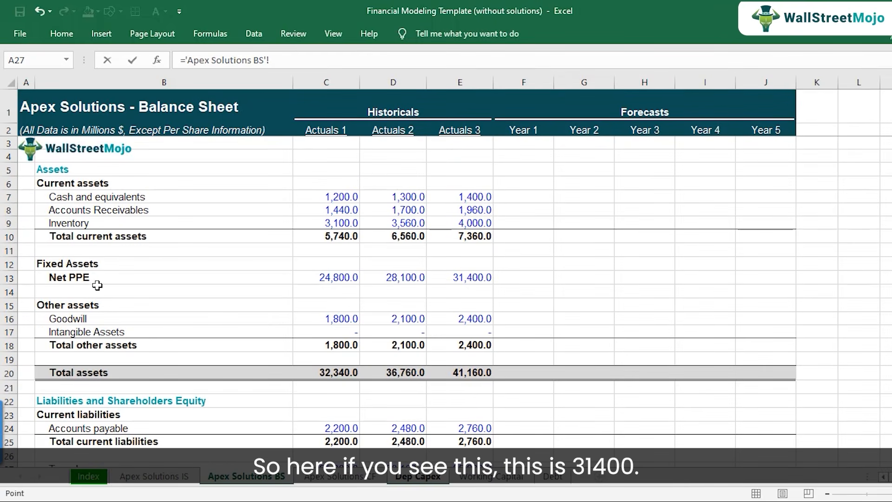
click(437, 281)
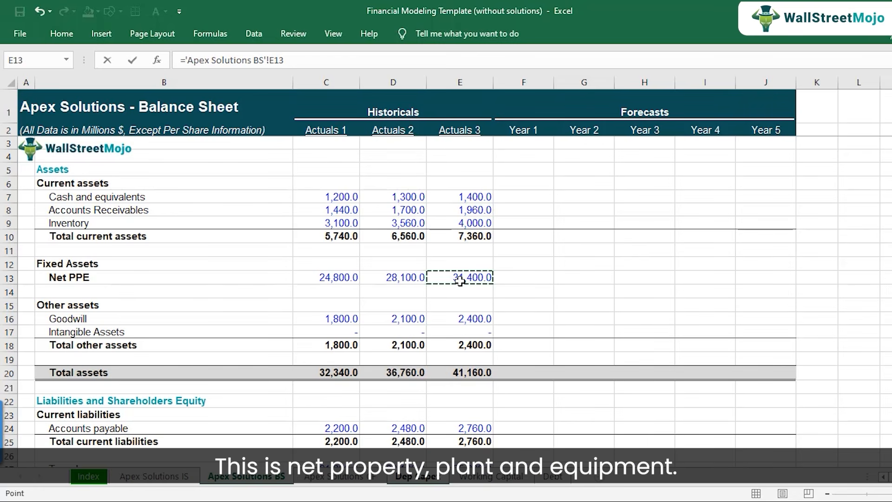
key(Return)
key(Up)
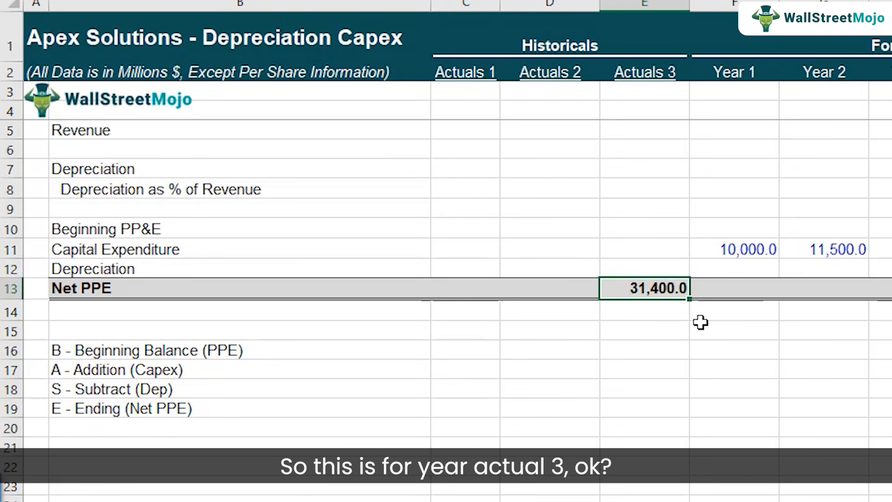
Set the Year 1 Beginning PP&E in F10 to the Actuals 3 Net PPE with =E13.
click(727, 234)
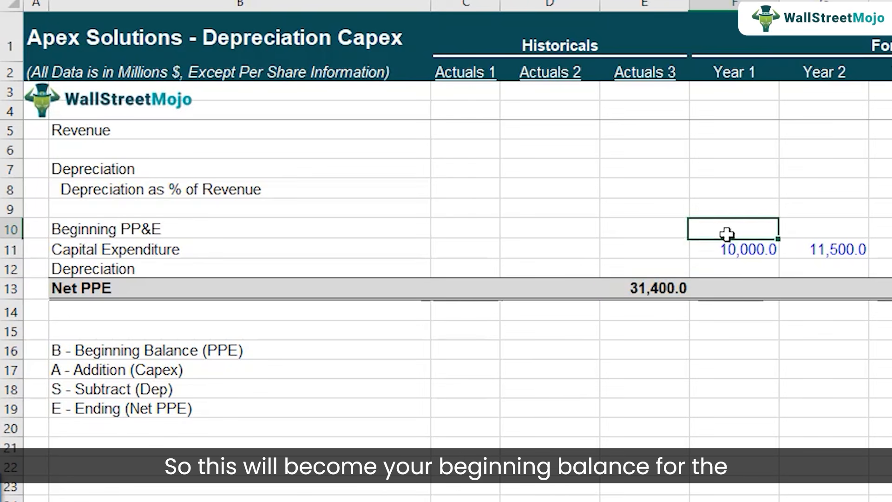
text(=)
key(Left)
key(Down)
key(Down)
key(Down)
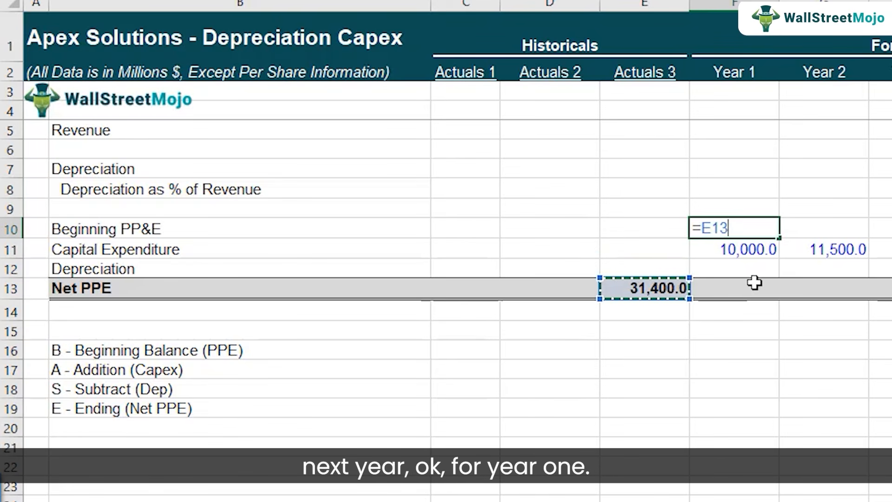
key(Return)
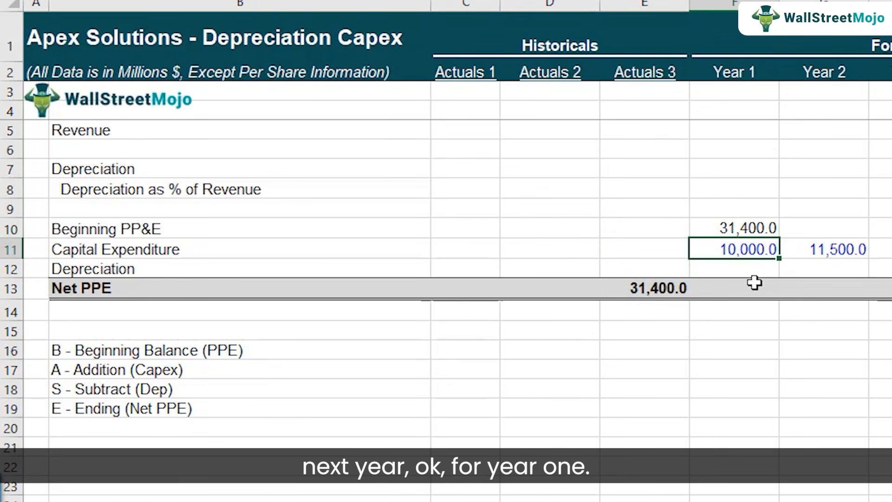
key(Up)
key(Down)
key(Down)
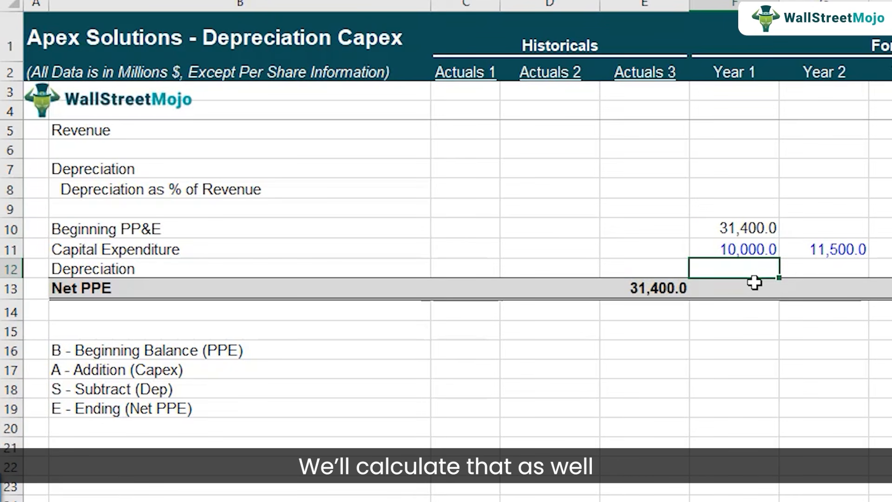
Calculate the Year 1 Net PPE in F13 with =F10+F11-F12 and check the formula's references.
click(740, 296)
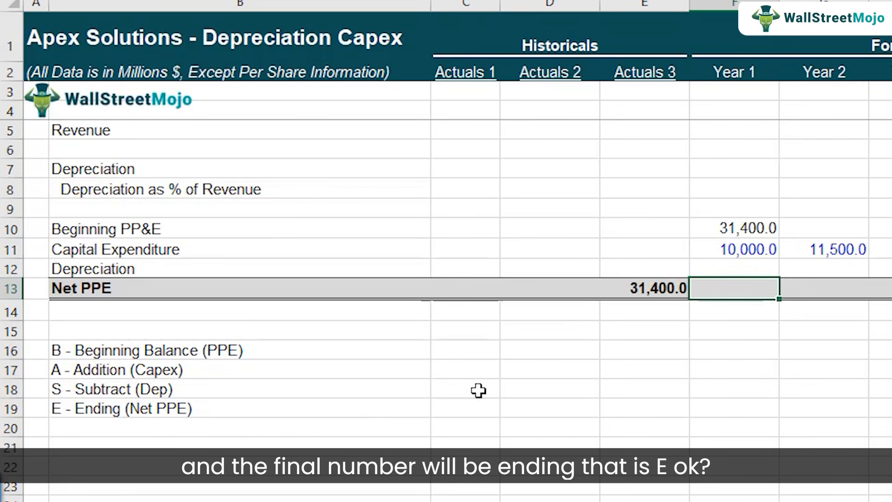
click(151, 410)
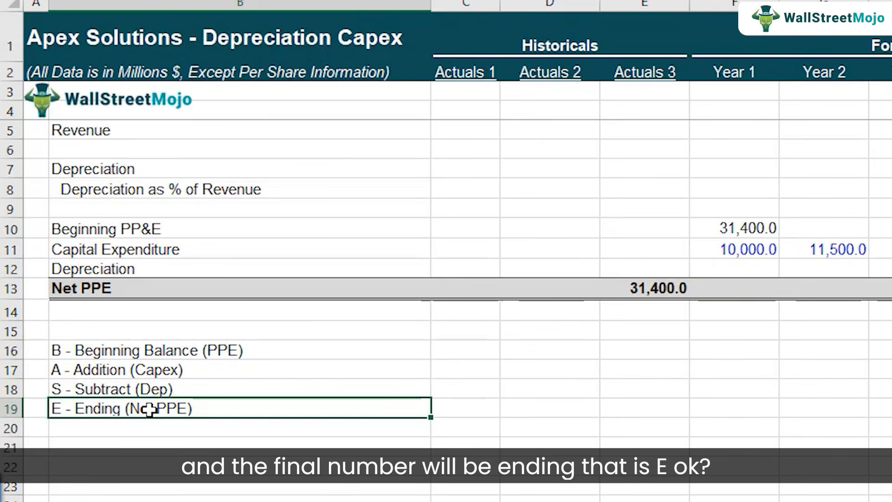
click(752, 291)
text(=)
key(Up)
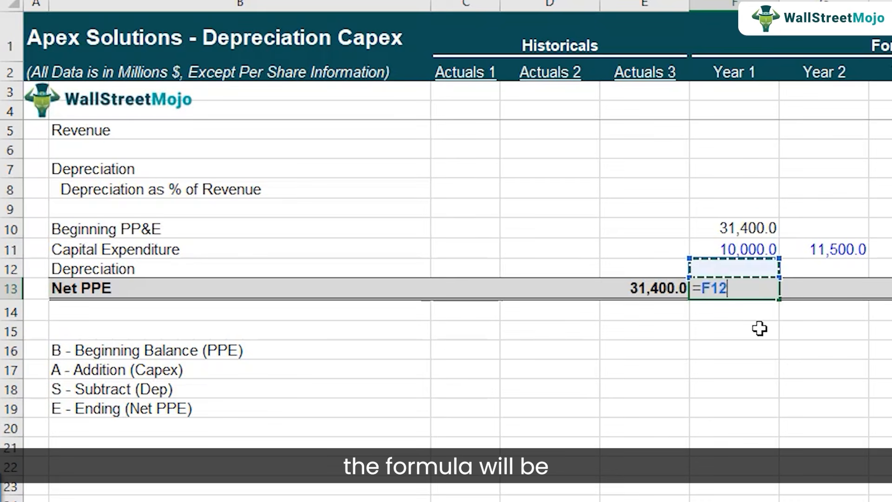
key(Up)
key(Up)
text(+)
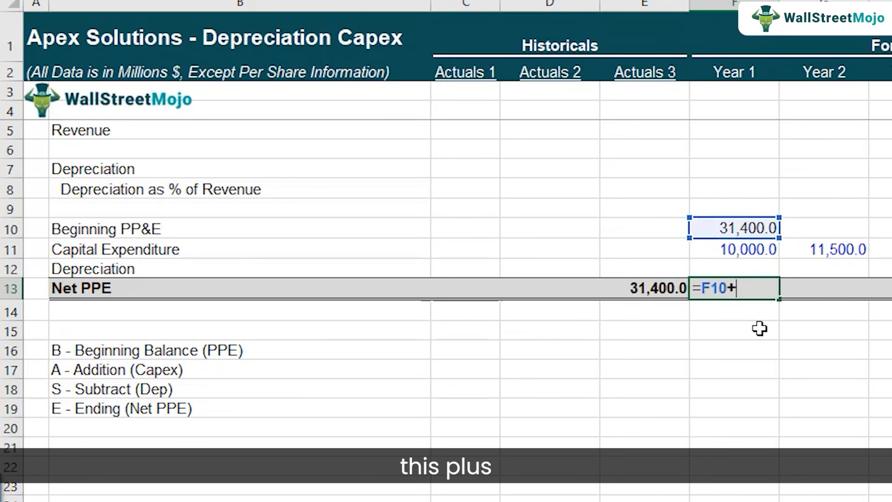
key(Up)
key(Up)
text(-)
key(Up)
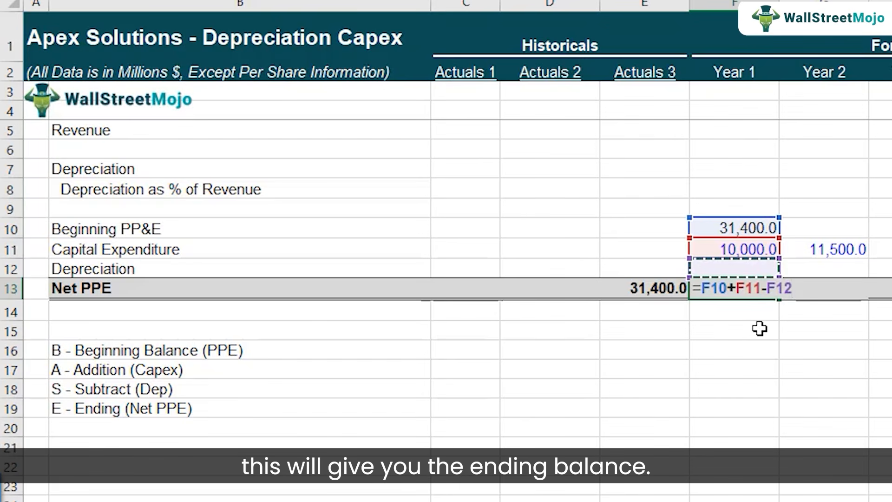
key(Return)
key(Up)
key(F2)
key(Escape)
Copy the Year 1 Beginning PP&E formula from F10 across Years 2 to 5 in G10:J10.
key(Up)
key(Up)
key(Up)
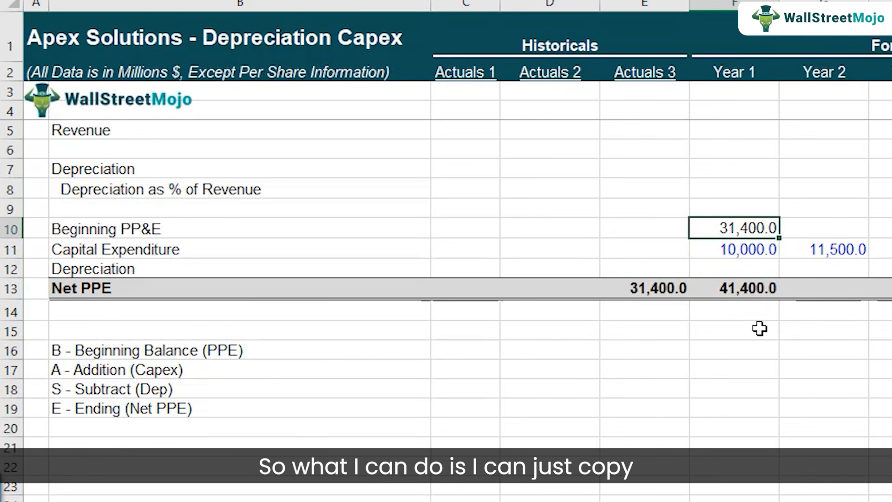
key(ctrl+c)
key(Right)
key(shift+Right)
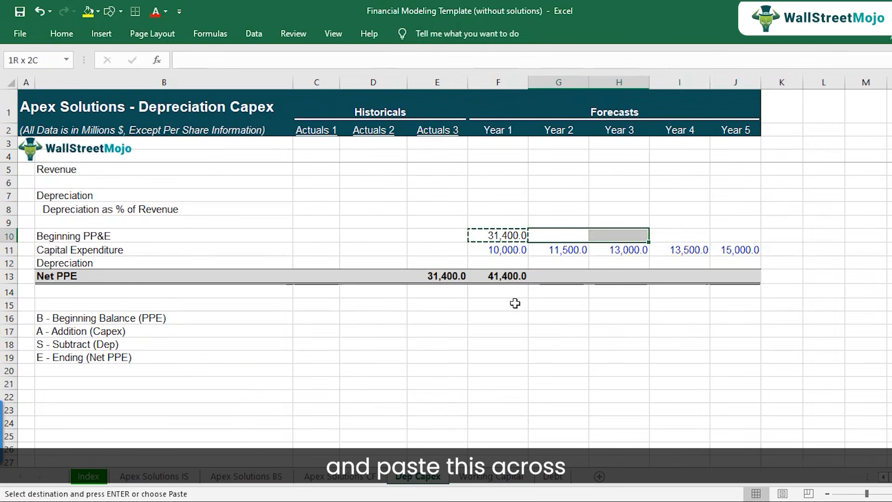
key(shift+Right)
key(shift+Right)
key(ctrl+v)
key(Down)
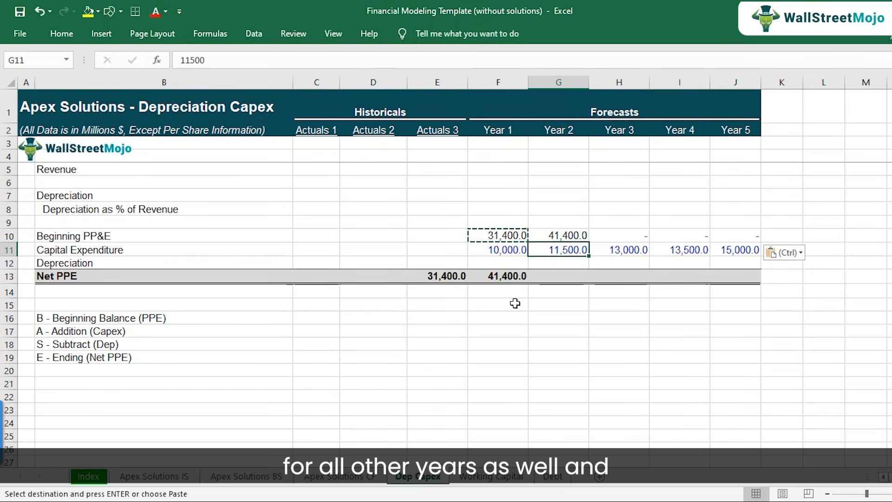
Check the cell references of the Beginning PP&E formulas in G10:J10.
key(Up)
key(F2)
key(Escape)
key(Right)
key(F2)
key(Escape)
key(Right)
key(F2)
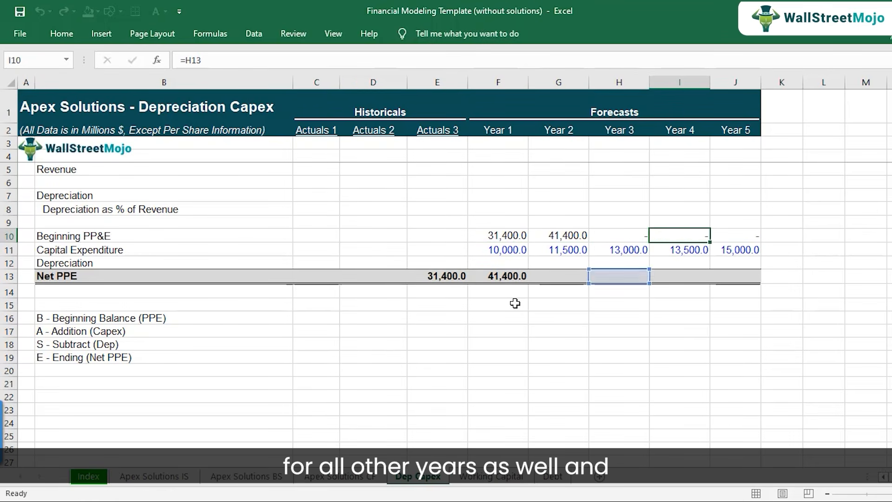
key(Escape)
key(Right)
key(F2)
key(Escape)
Copy the Year 1 Net PPE formula from F13 across Years 2 to 5 in G13:J13.
key(Left)
key(Left)
key(Left)
key(Left)
key(Down)
key(Down)
key(Down)
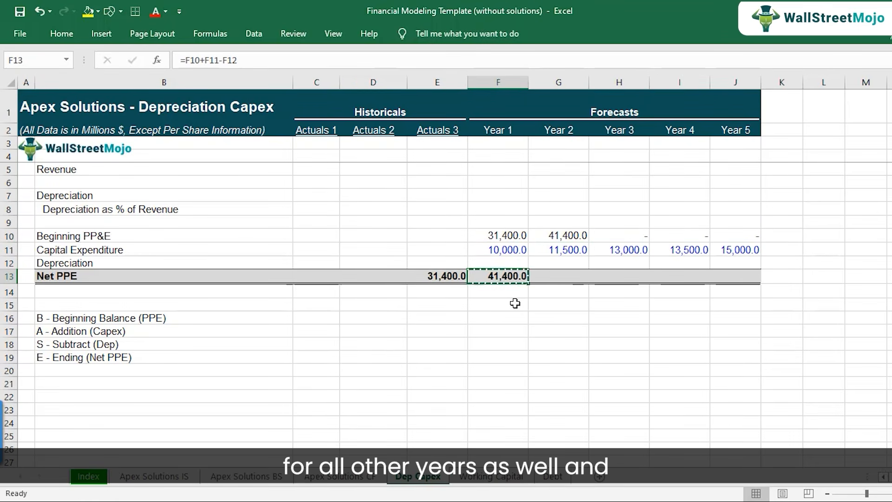
key(ctrl+c)
key(Right)
key(shift+Right)
Highlight the empty forecast Depreciation cells F12:J12 with a yellow fill.
key(shift+Right)
key(shift+Right)
key(ctrl+v)
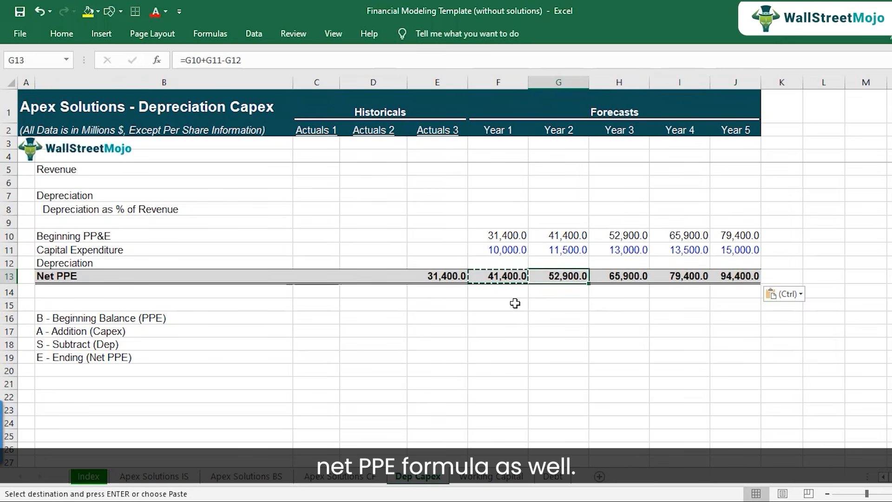
key(Escape)
key(Up)
key(Up)
key(Down)
key(Left)
key(shift+Right)
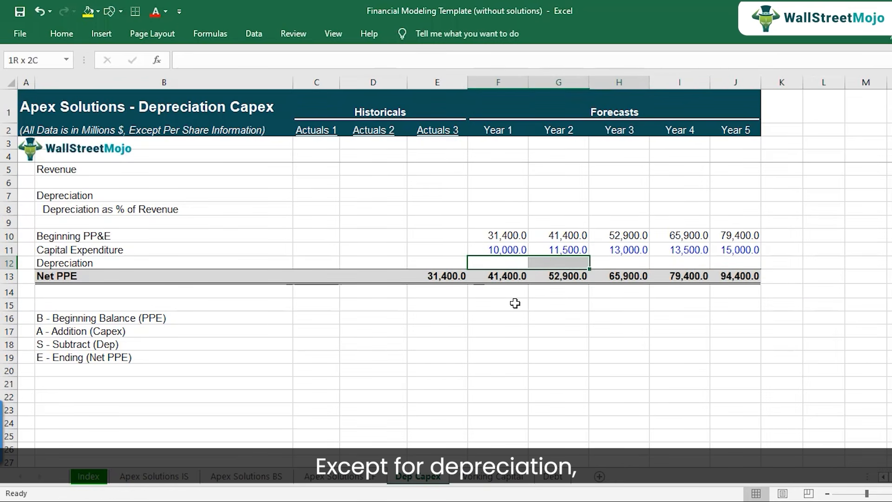
key(shift+Right)
key(shift+Right)
key(shift+Right)
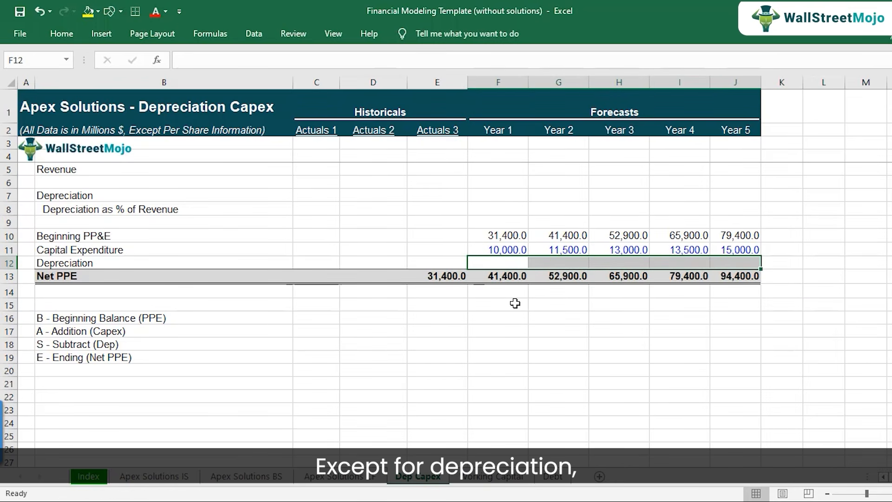
click(88, 11)
Review the forecast Net PPE cells in row 13 against the highlighted Depreciation cells in row 12.
click(575, 260)
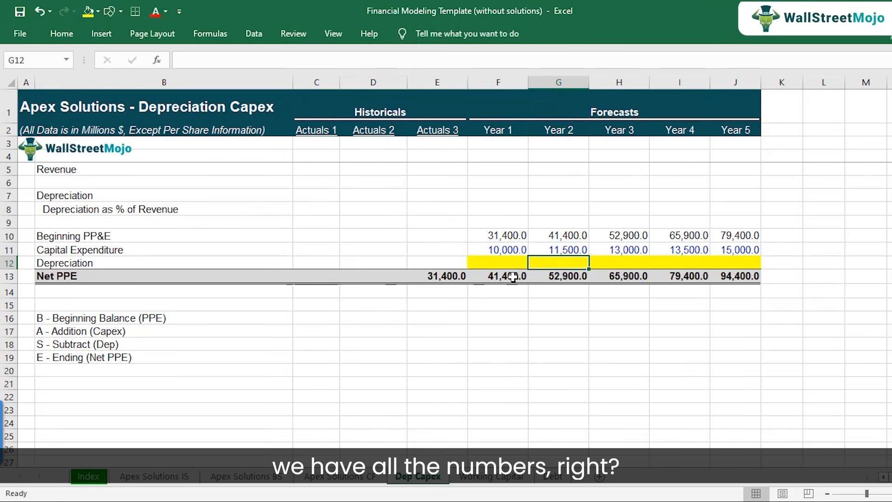
click(569, 278)
click(615, 276)
click(683, 276)
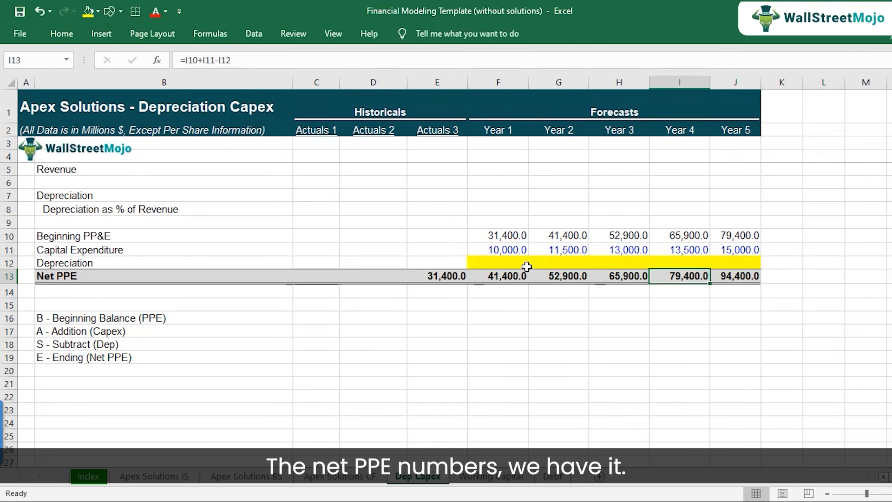
click(508, 264)
click(557, 263)
click(624, 265)
click(685, 263)
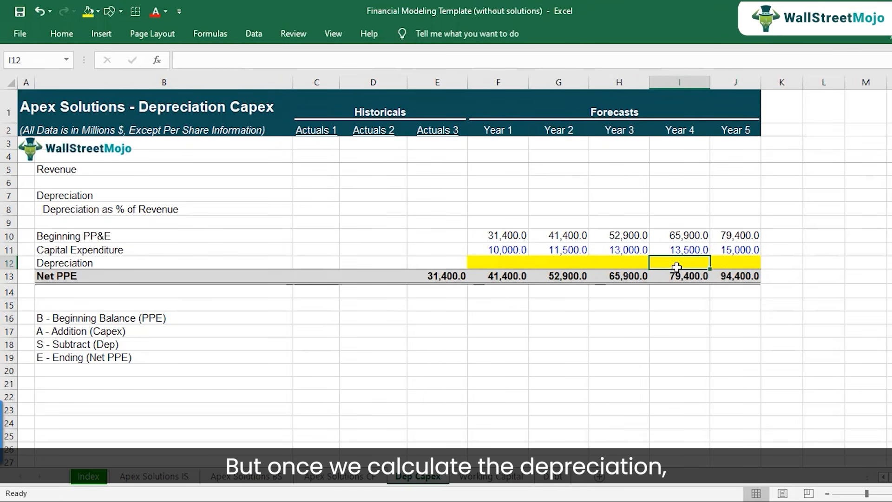
click(504, 275)
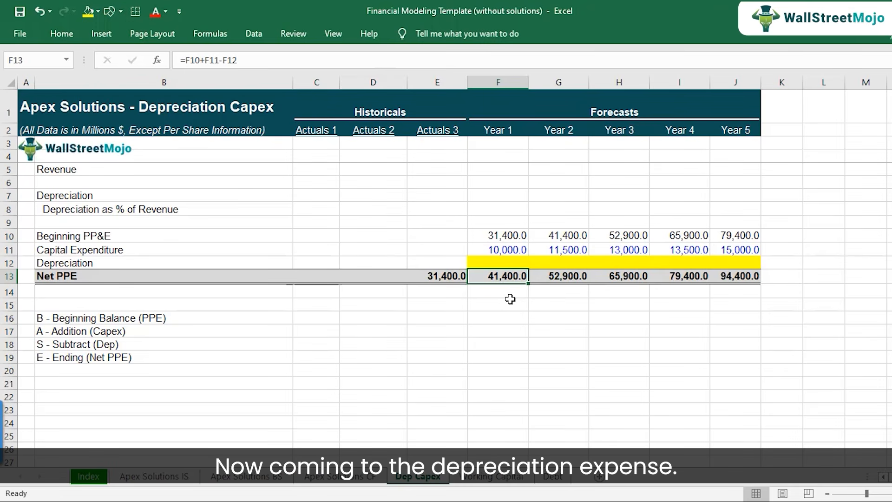
Examine the historical Revenue and Depreciation cells and the Depreciation as % of Revenue ranges C8:E8 and F8:J8.
key(Up)
key(Up)
key(Up)
key(Up)
key(Up)
key(Up)
key(Up)
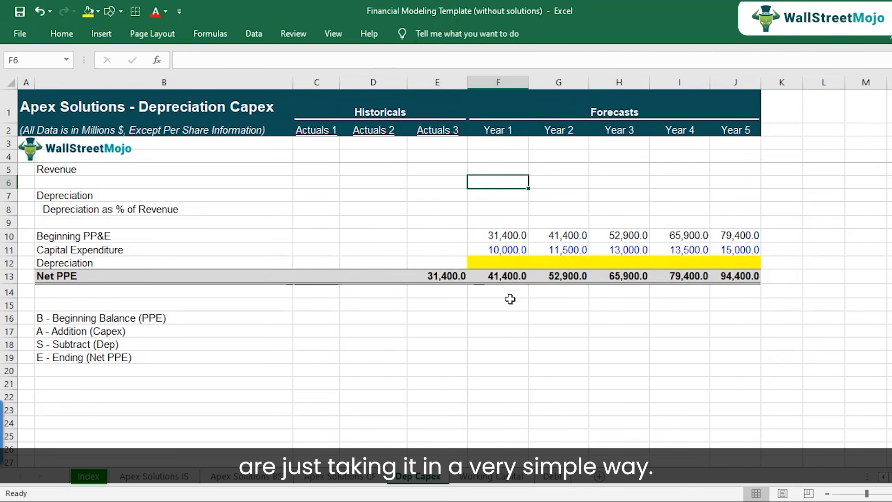
key(Left)
key(Left)
key(Left)
key(Up)
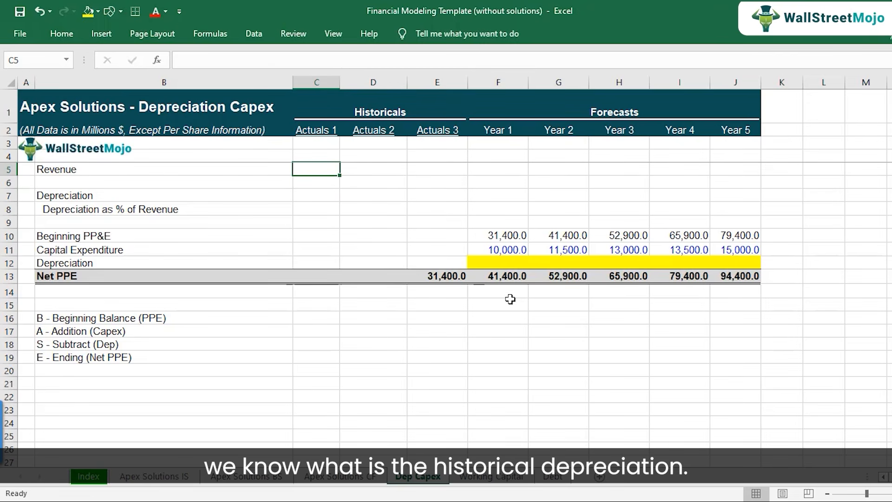
key(Down)
key(Down)
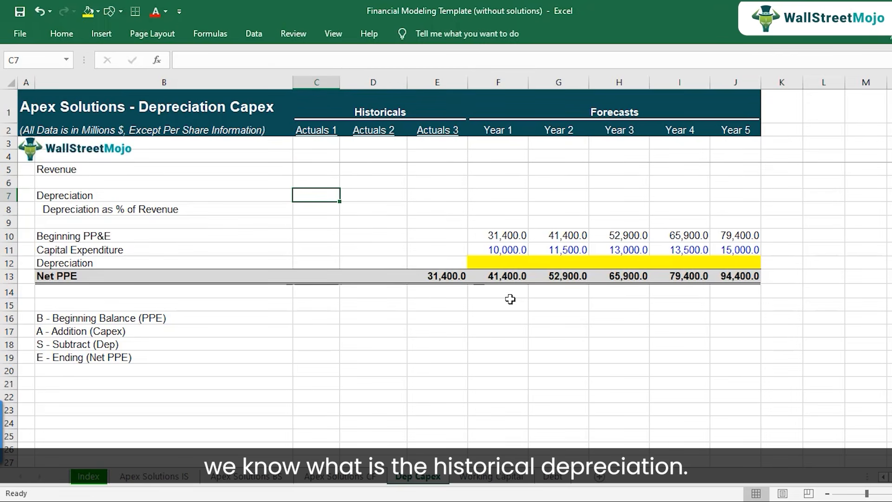
key(Down)
key(shift+Right)
key(shift+Right)
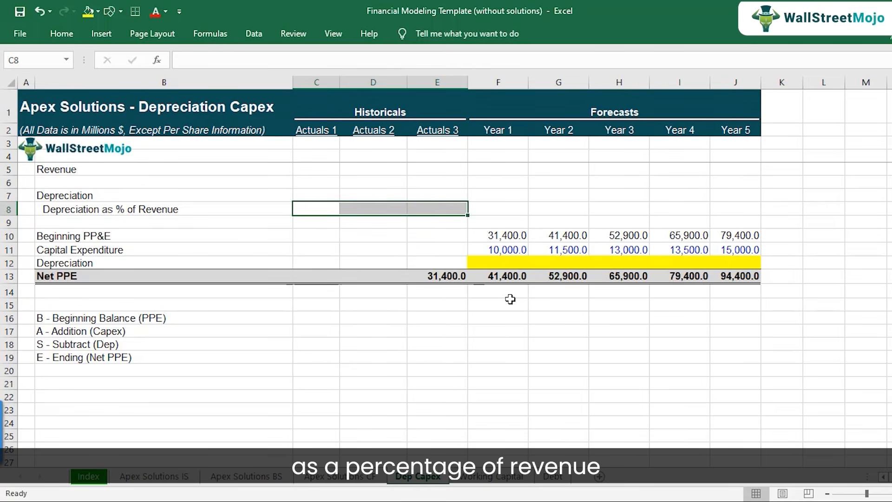
key(Right)
key(shift+Right)
key(shift+Right)
key(shift+Right)
key(shift+Right)
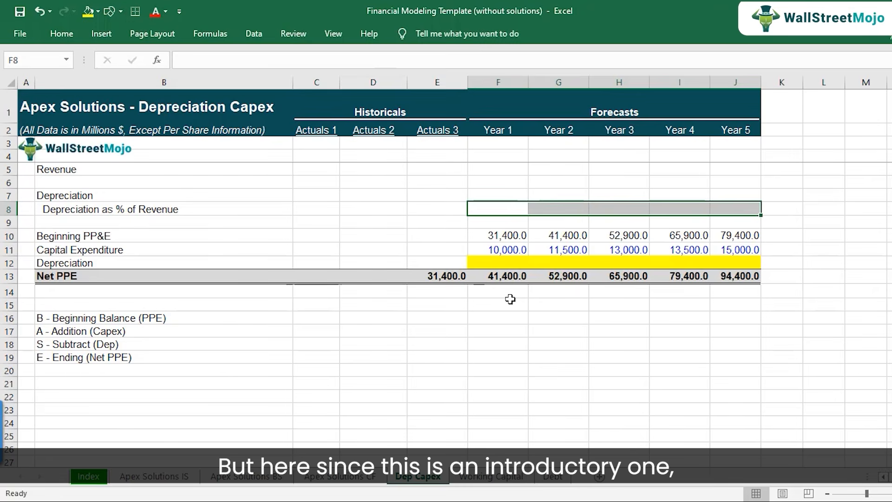
key(Left)
key(Left)
key(Left)
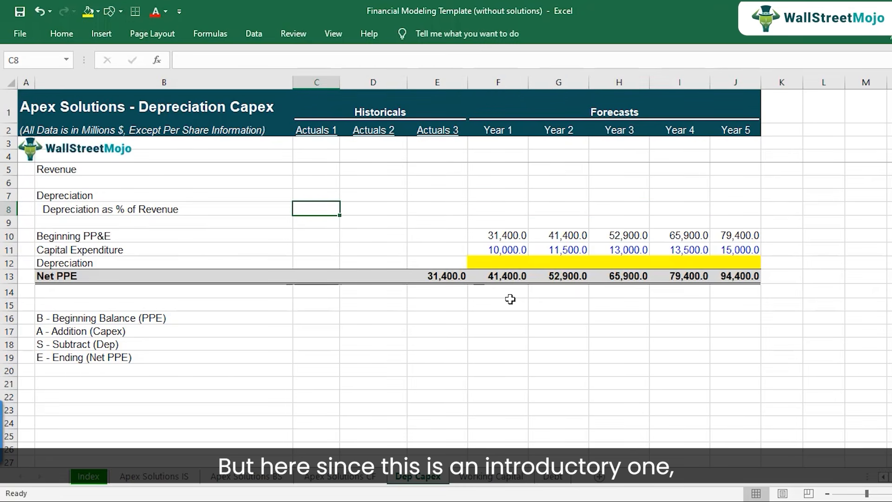
Link the Actuals 1 Revenue cell C5 to Total revenues in C9 of the Apex Solutions IS sheet.
key(Up)
key(Up)
key(Up)
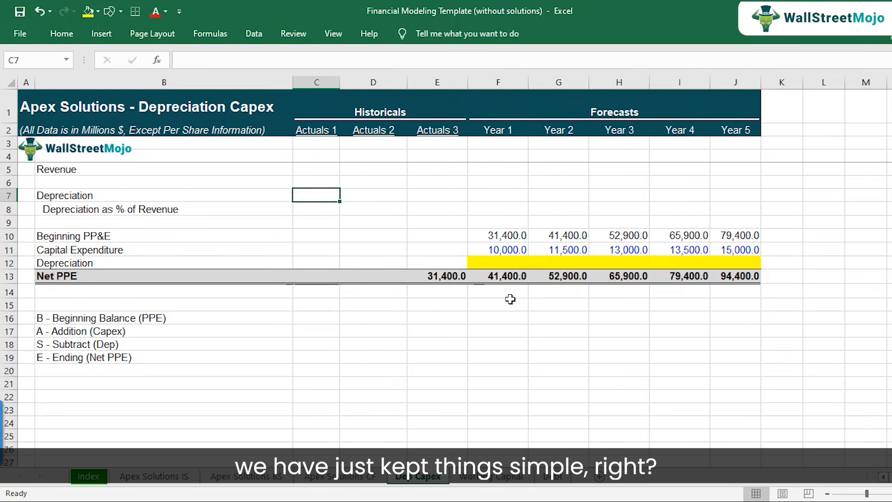
text(=)
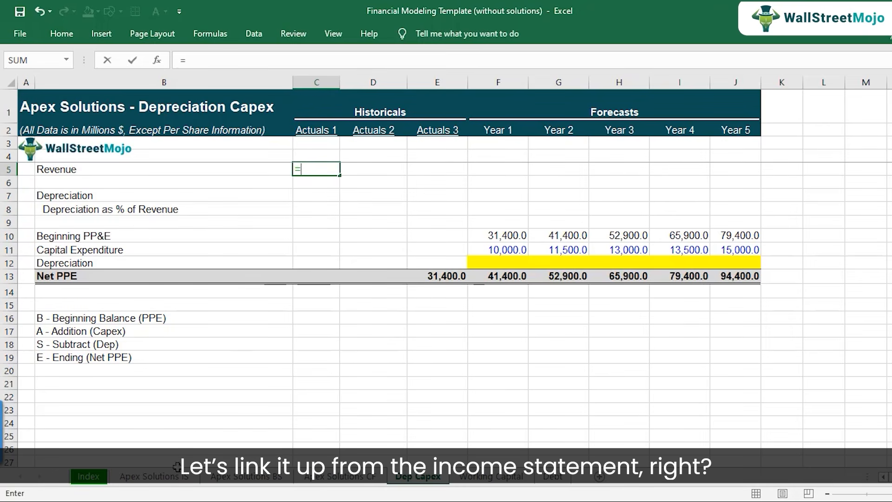
click(173, 481)
scroll(343, 279, up, 4)
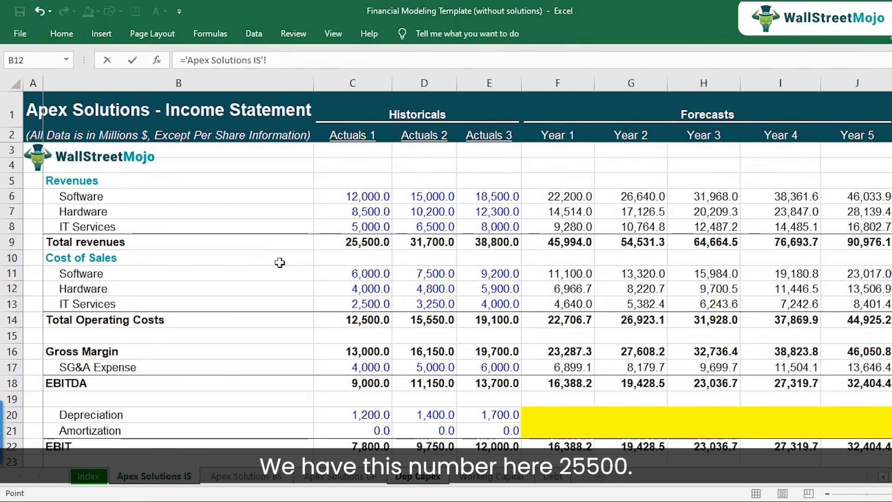
click(350, 246)
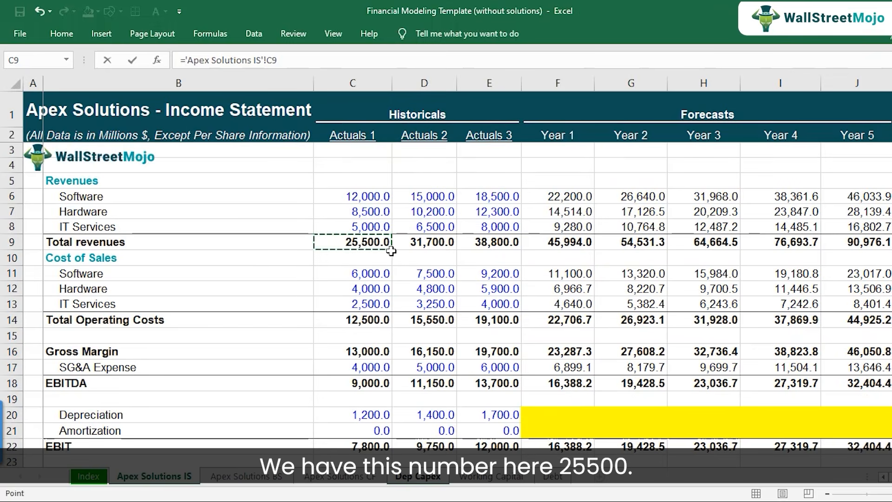
key(ctrl+Return)
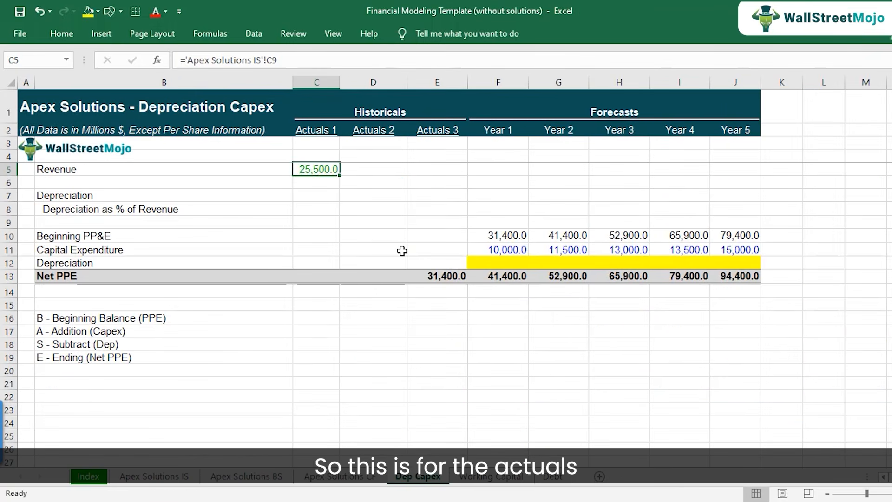
Copy the Revenue link from C5 across all remaining historical and forecast years through J5.
key(ctrl+c)
key(shift+Right)
key(shift+Right)
key(shift+Right)
key(shift+Right)
key(shift+Right)
key(shift+Right)
key(shift+Right)
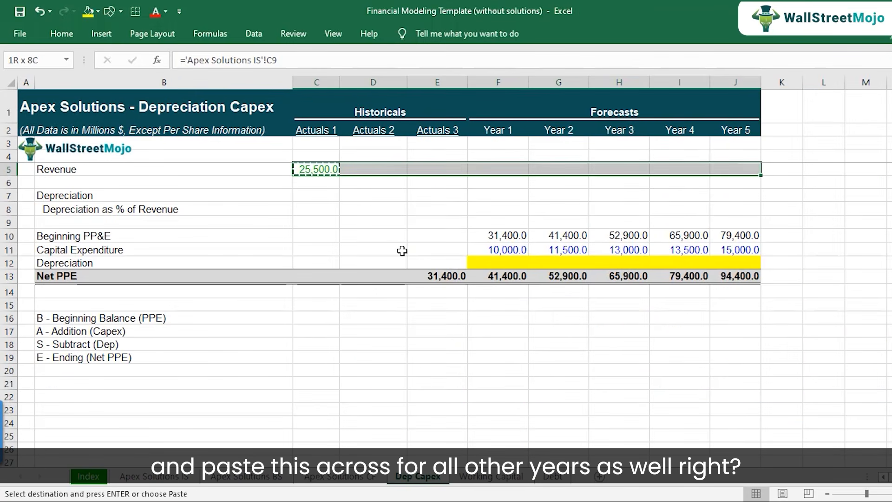
key(ctrl+v)
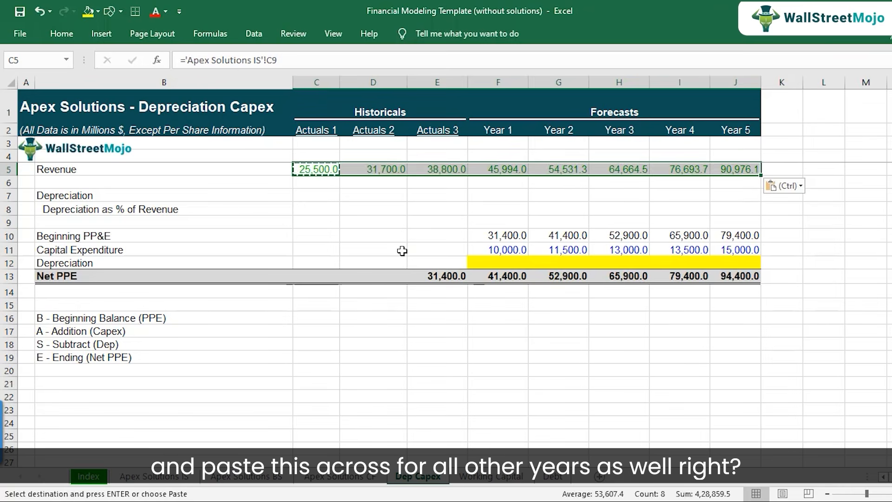
Link the Actuals 1 Depreciation cell C7 to Depreciation in C20 of the Apex Solutions IS sheet.
key(Down)
key(Down)
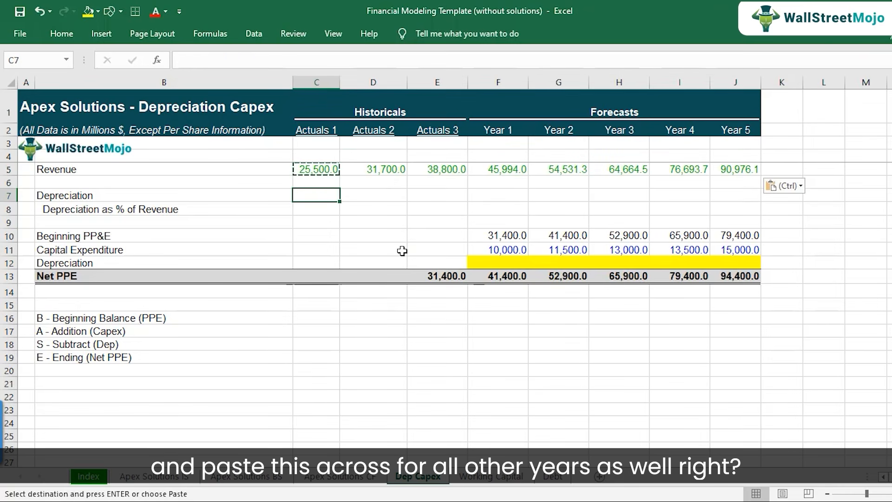
text(=)
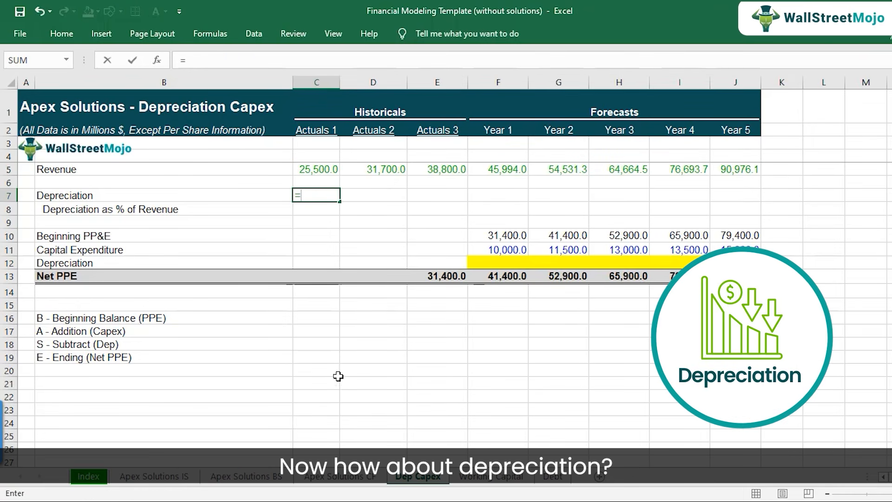
click(168, 477)
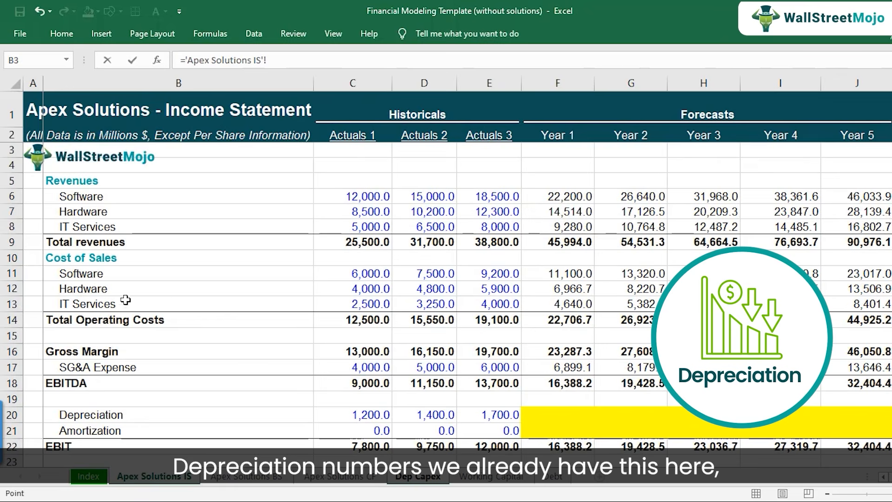
scroll(188, 340, down, 1)
click(344, 370)
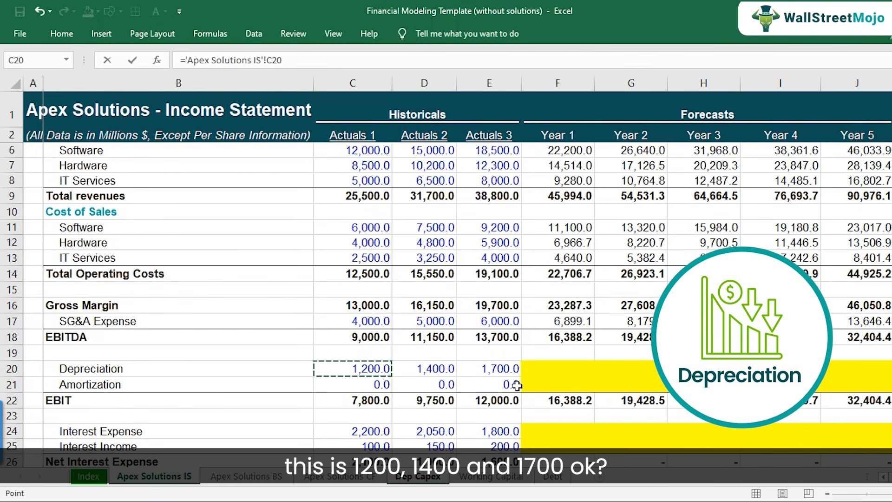
key(Return)
Copy the Depreciation link from C7 to Actuals 2 and Actuals 3 in D7:E7.
key(ctrl+c)
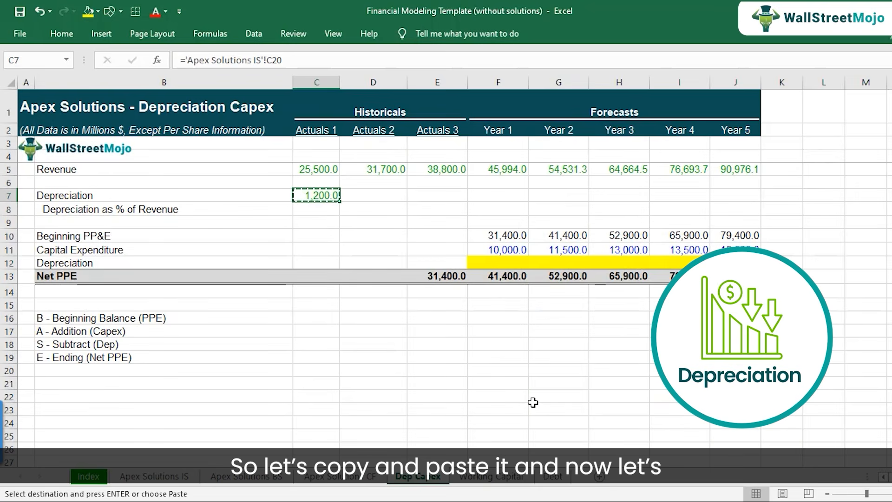
key(shift+Right)
key(shift+Right)
key(ctrl+v)
Calculate Actuals 1 Depreciation as % of Revenue in C8 with the formula =C7/C5 and check its references.
key(Down)
key(Down)
key(Up)
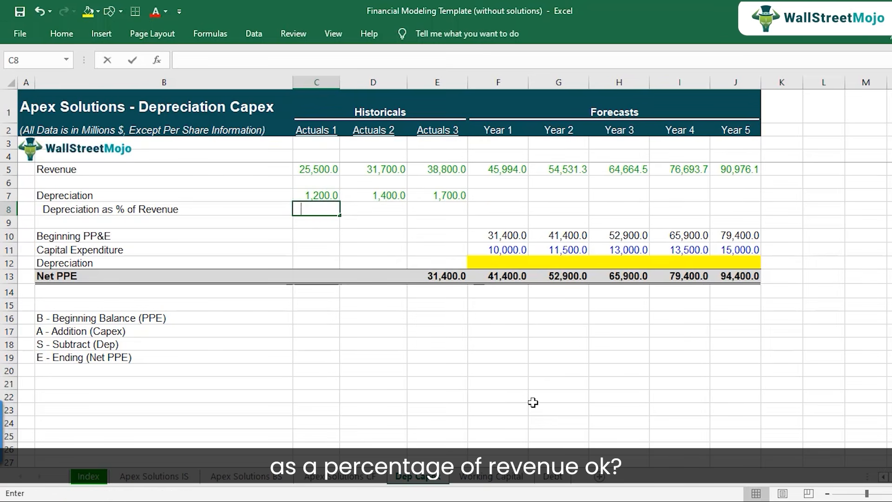
text(=)
key(Up)
text(/)
key(Up)
key(Up)
key(Up)
key(Return)
key(Up)
key(F2)
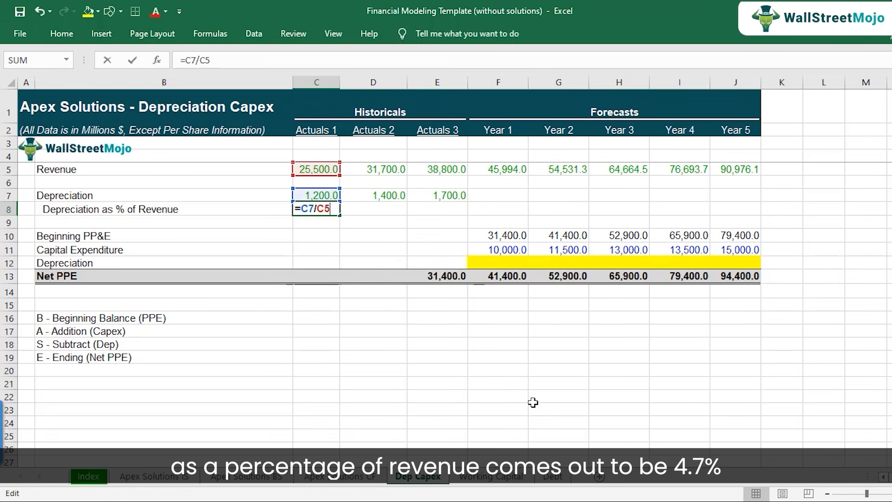
key(Escape)
Copy the Depreciation as % of Revenue formula from C8 into D8 and E8 and check the copied references.
key(ctrl+c)
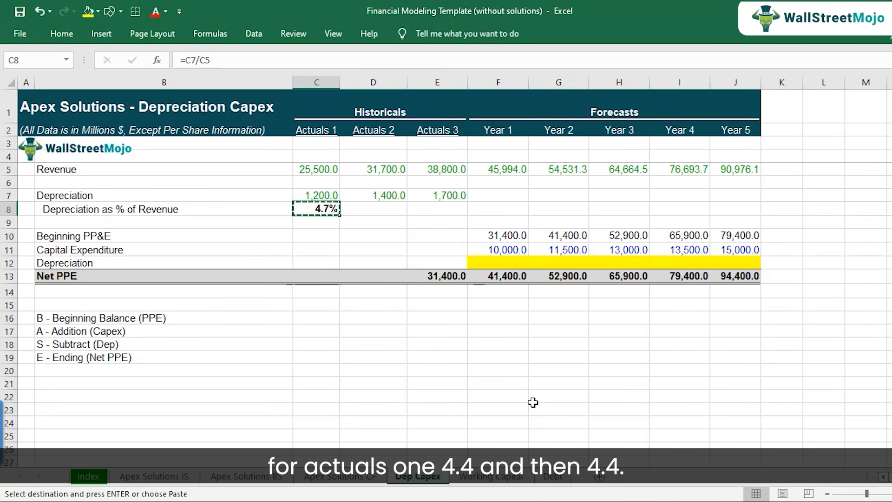
key(Right)
key(ctrl+v)
key(Right)
key(ctrl+v)
key(F2)
key(Escape)
key(Left)
key(F2)
key(Escape)
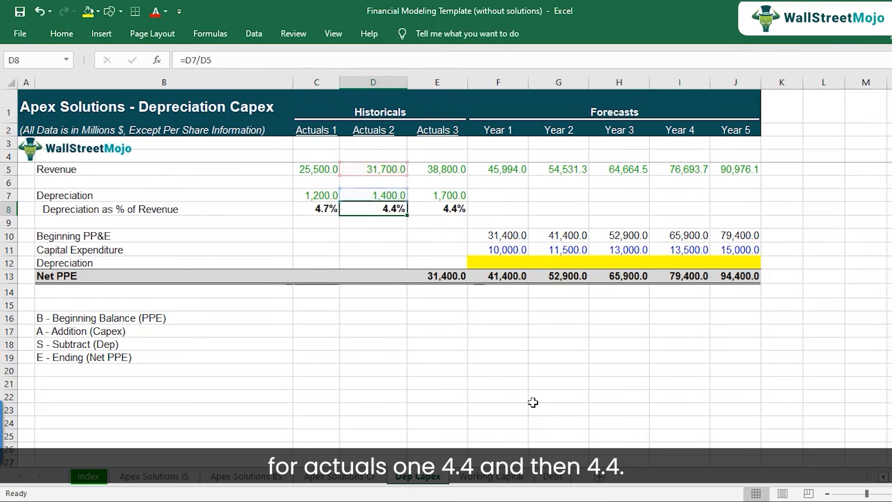
key(Left)
key(Right)
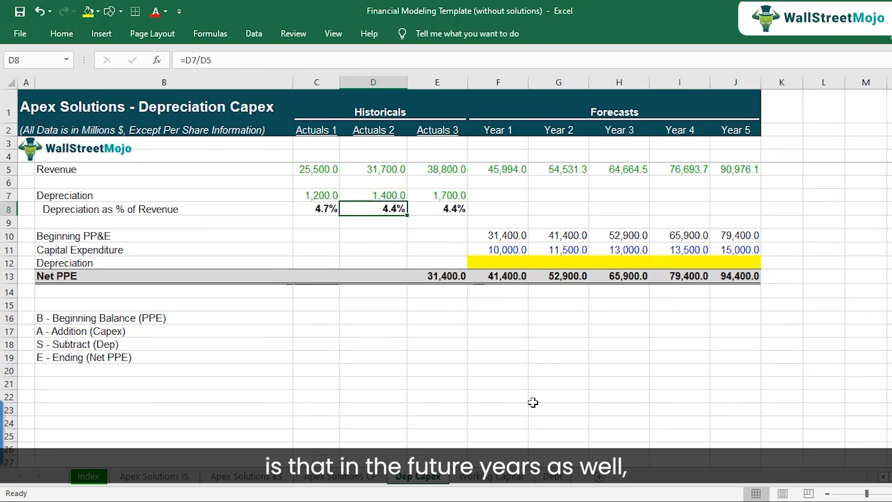
Set the Year 1 Depreciation as % of Revenue assumption in F8 to 4.4%.
key(Right)
key(Right)
key(shift+Right)
key(shift+Right)
key(shift+Right)
key(shift+Right)
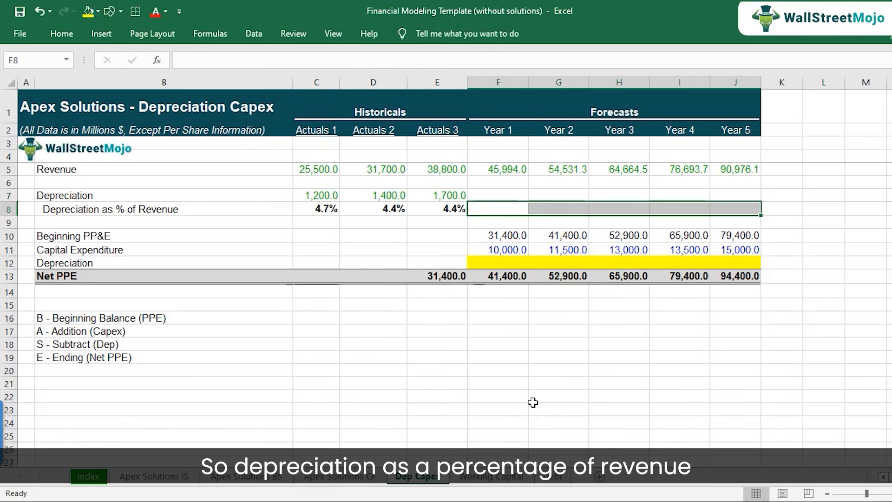
key(shift+Left)
key(shift+Left)
key(shift+Left)
key(shift+Left)
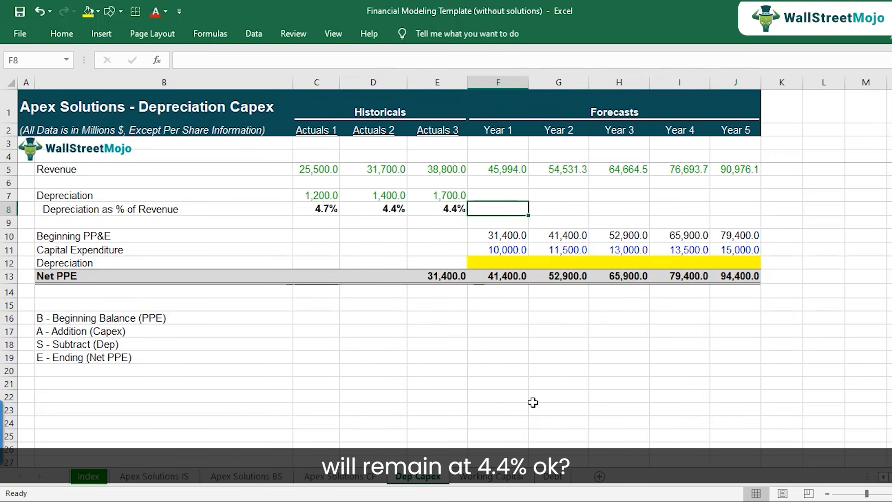
text(4.4)
key(Return)
Copy the 4.4% depreciation assumption from F8 across Years 2 to 5 in G8:J8.
key(Up)
key(ctrl+c)
key(shift+Right)
key(shift+Right)
key(shift+Right)
key(shift+Right)
key(ctrl+v)
key(shift+Left)
key(shift+Left)
key(shift+Left)
key(shift+Left)
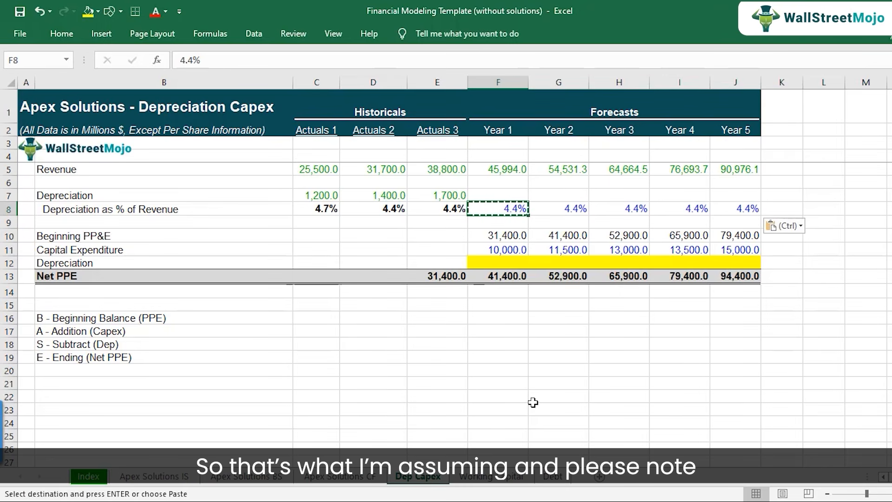
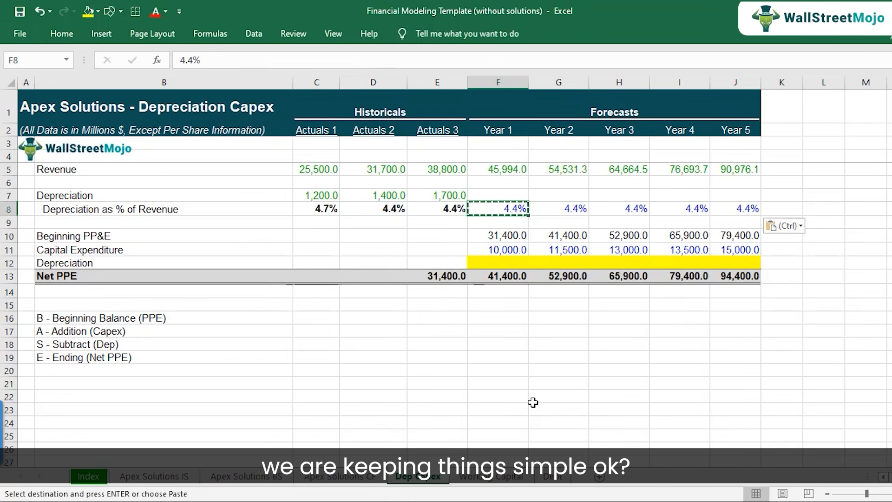
Calculate Year 1 Depreciation in F7 with the formula =F8*F5.
key(Up)
text(=)
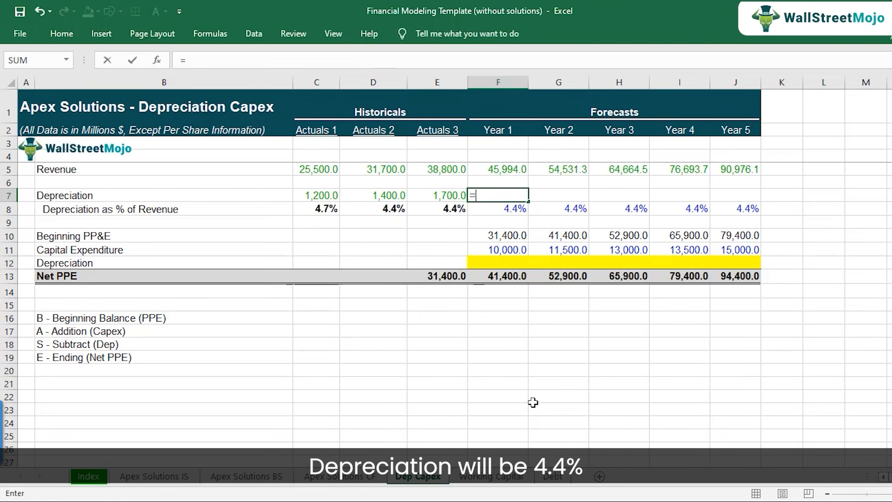
key(Down)
text(*)
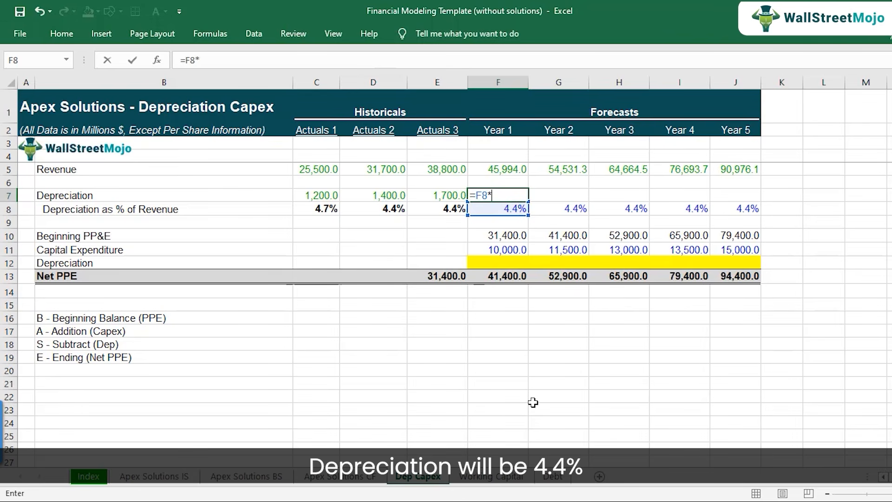
key(Up)
key(Up)
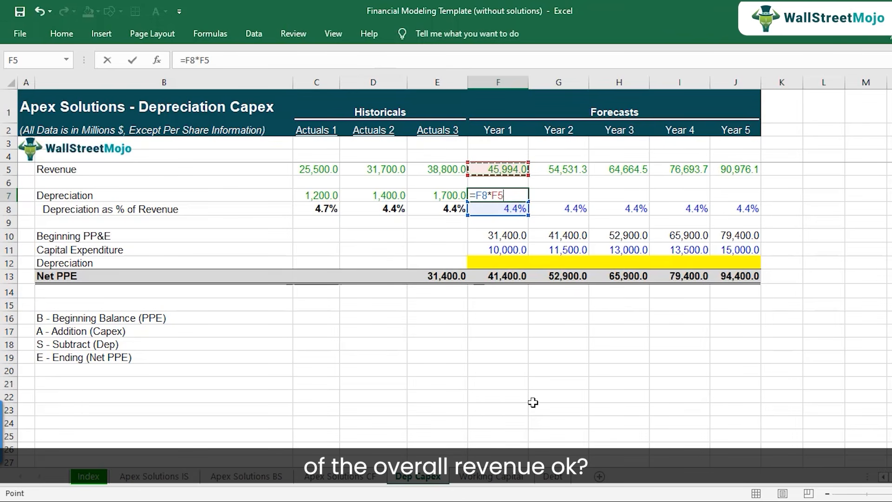
key(Return)
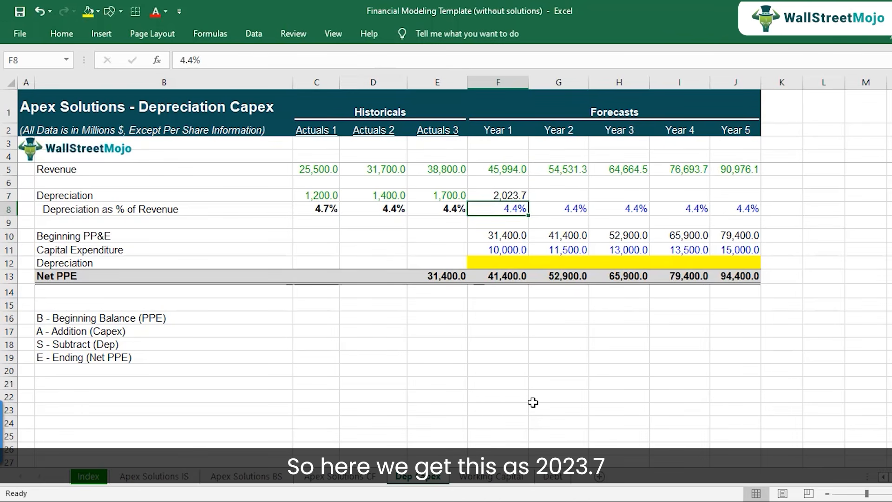
Copy the Year 1 Depreciation formula from F7 across G7:J7 and check the Year 5 cell's references.
key(Up)
key(ctrl+c)
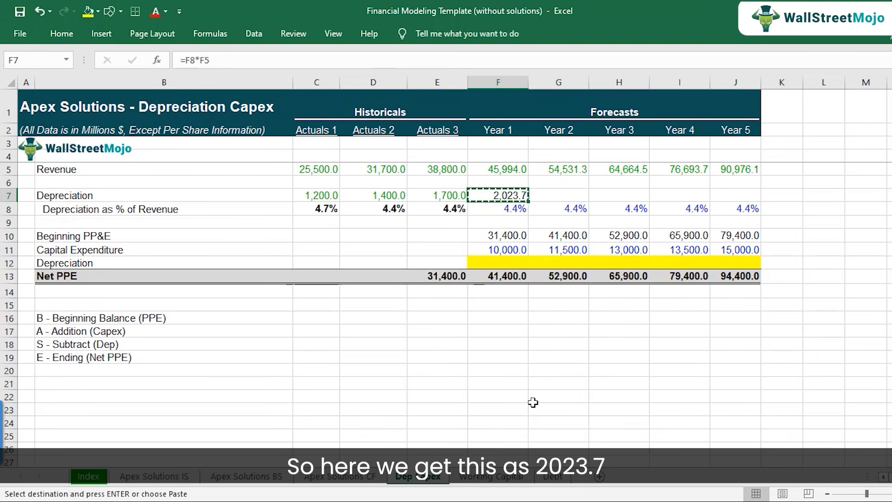
key(shift+Right)
key(shift+Right)
key(shift+Right)
key(shift+Right)
key(ctrl+v)
key(Down)
key(Up)
key(Right)
key(Right)
key(Right)
key(Right)
key(F2)
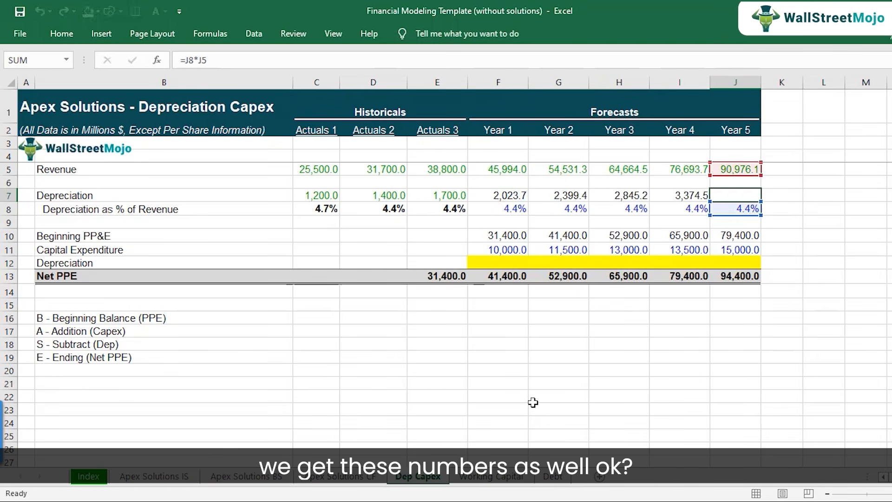
key(Escape)
Make the forecast Depreciation figures in F7:J7 bold.
key(Left)
key(Left)
key(Left)
key(Left)
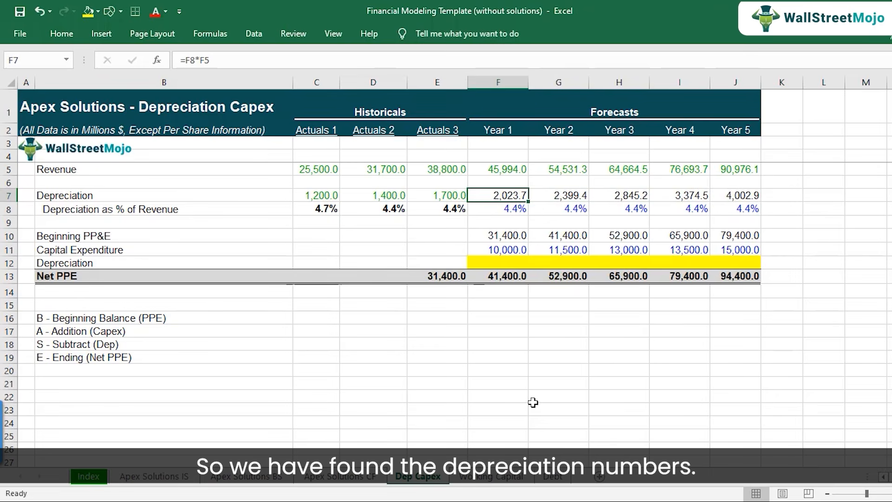
key(ctrl+shift+Right)
key(ctrl+b)
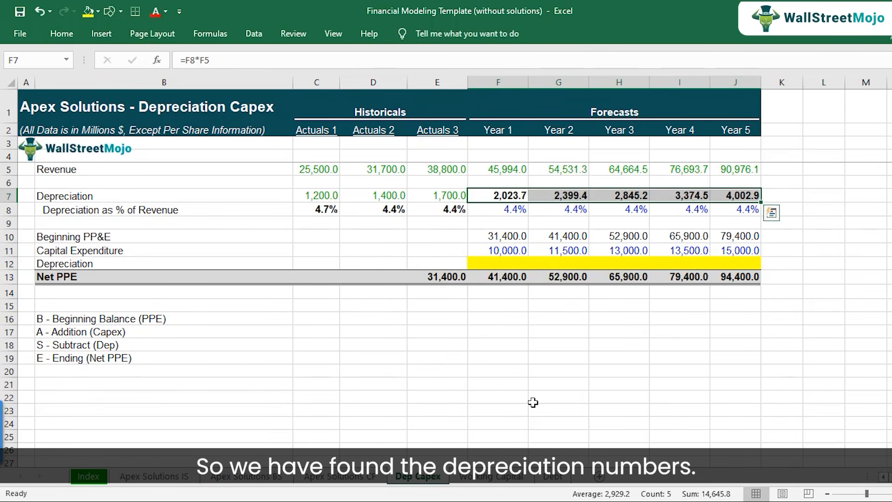
Link Year 1 Depreciation in the PP&E roll-forward, cell F12, to the depreciation forecast with =F7.
key(Down)
key(Down)
key(Down)
key(Down)
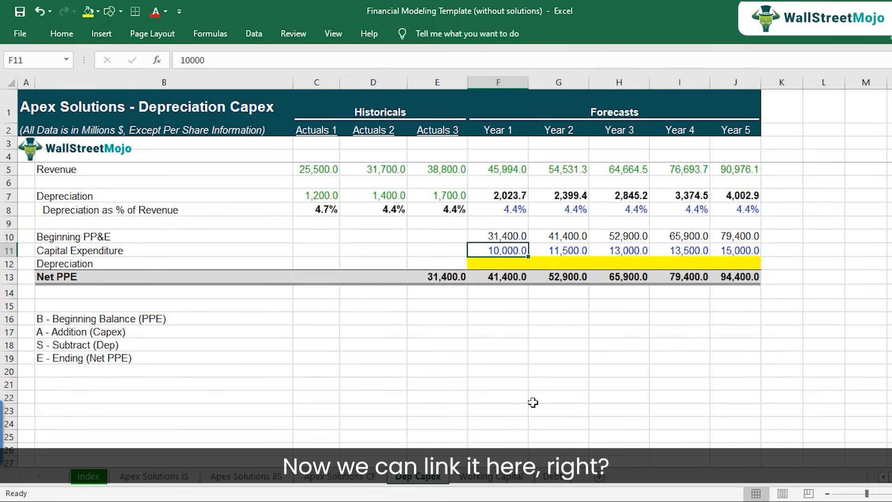
key(Down)
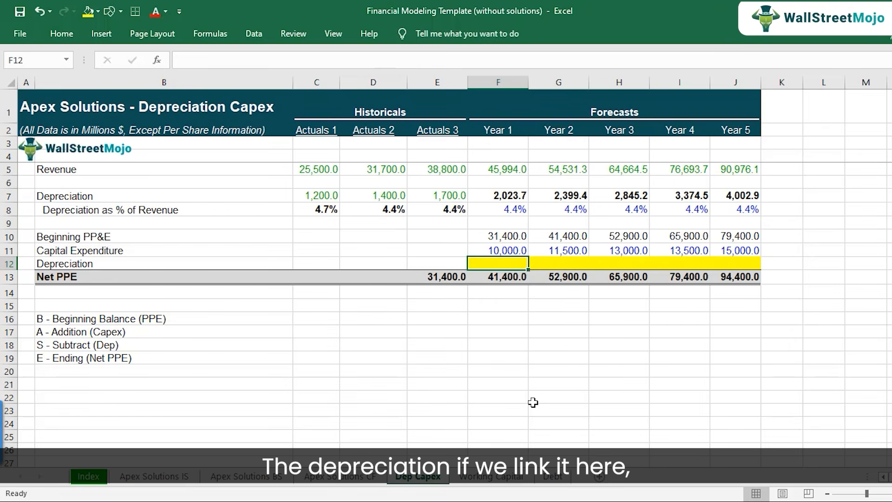
text(=)
key(Up)
key(Up)
key(Up)
key(Up)
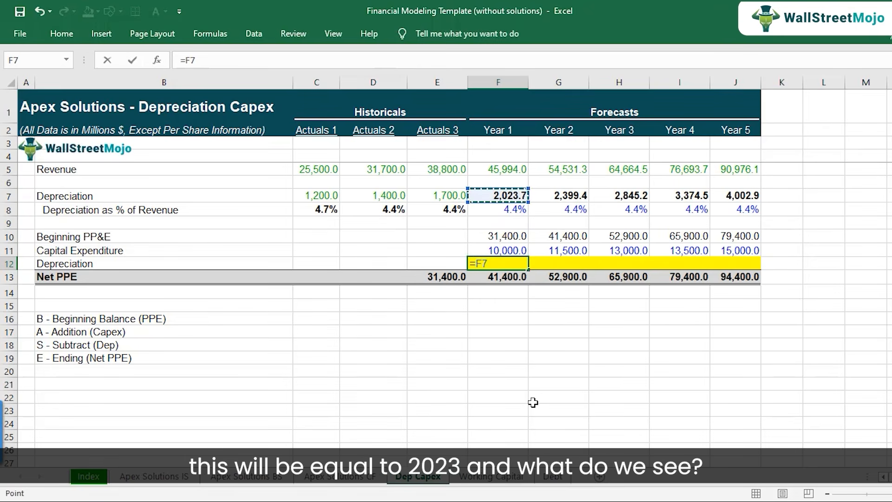
key(Return)
Copy the roll-forward Depreciation link from F12 across Years 2 to 5 in G12:J12.
key(Up)
key(ctrl+c)
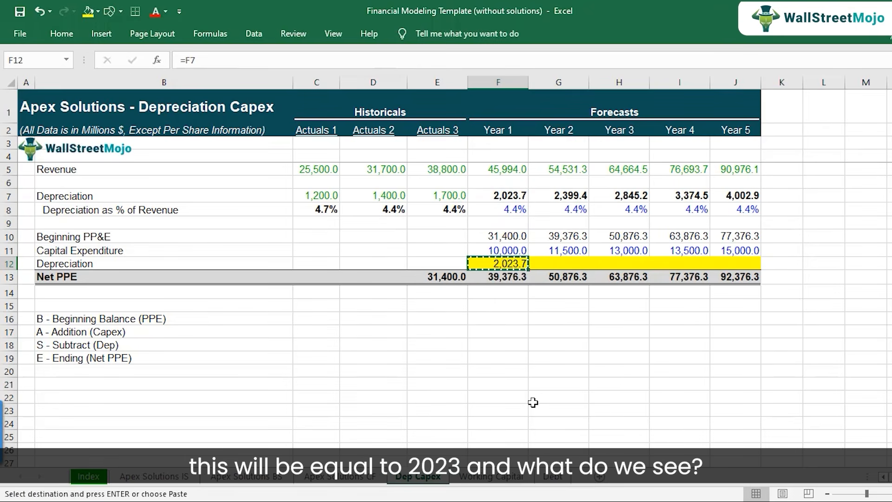
key(shift+Right)
key(shift+Right)
key(shift+Right)
key(shift+Right)
key(ctrl+v)
key(Down)
key(Up)
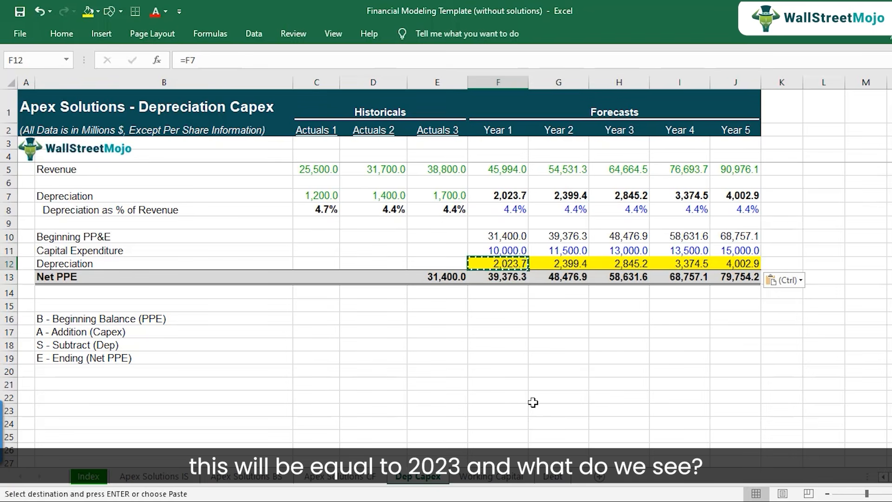
key(Escape)
Check the references of the Net PPE formulas for Years 1 to 5 in F13:J13.
key(Down)
key(F2)
key(Escape)
key(Right)
key(F2)
key(Escape)
key(Right)
key(F2)
key(Escape)
key(Right)
key(F2)
key(Escape)
key(Right)
key(F2)
key(Escape)
key(Left)
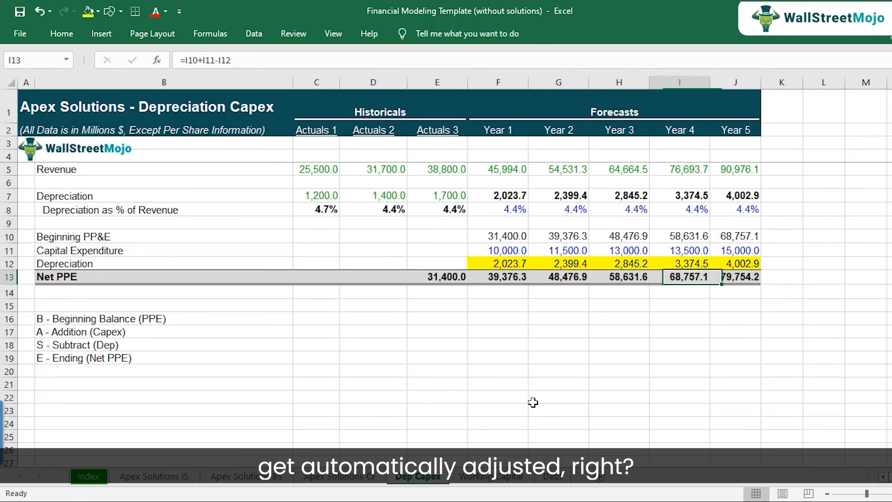
key(Left)
key(Left)
key(Left)
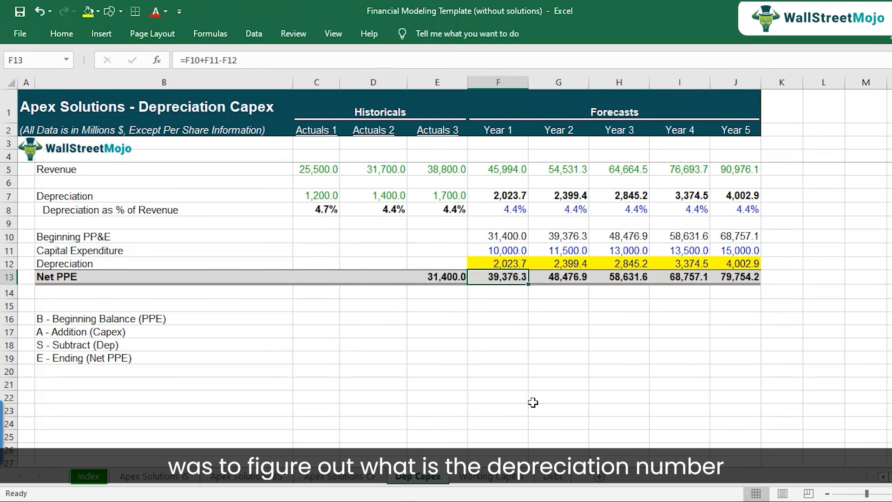
Review the forecast Depreciation and Net PPE rows and make the Capital Expenditure figures in F11:J11 bold.
drag(512, 195, 746, 197)
drag(510, 276, 744, 276)
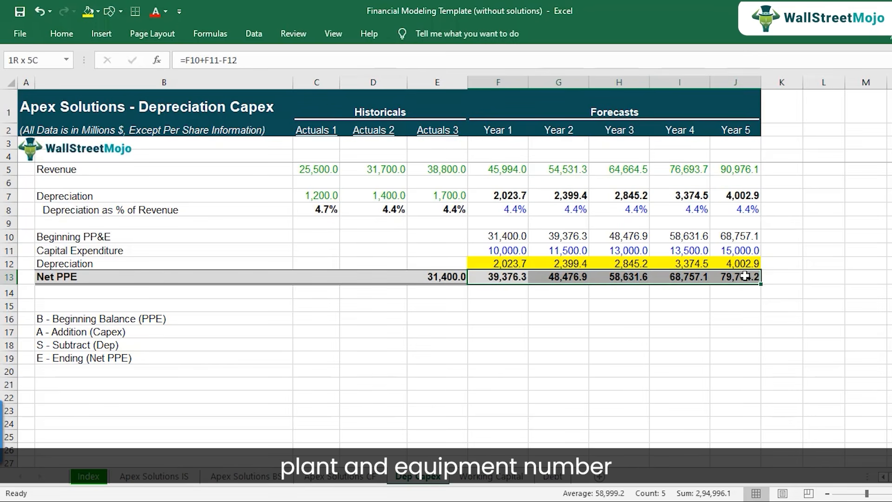
click(505, 252)
drag(505, 251, 732, 254)
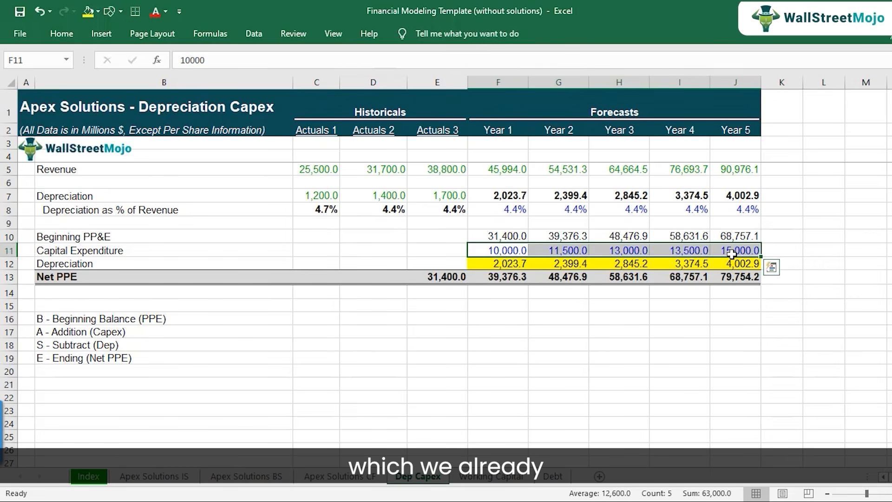
key(ctrl+b)
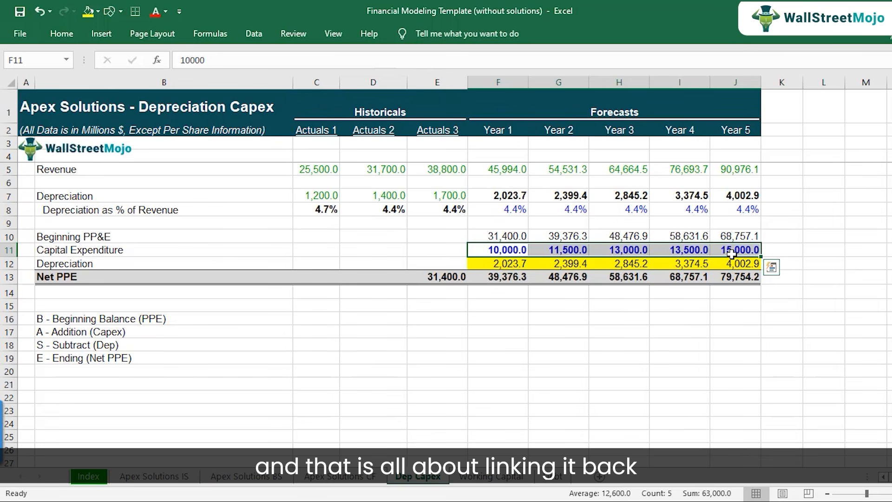
View the Cash Flow sheet and the Completing the Cash Flow Statement entry in the tutorial steps workbook, and return to the Dep Capex sheet.
click(362, 479)
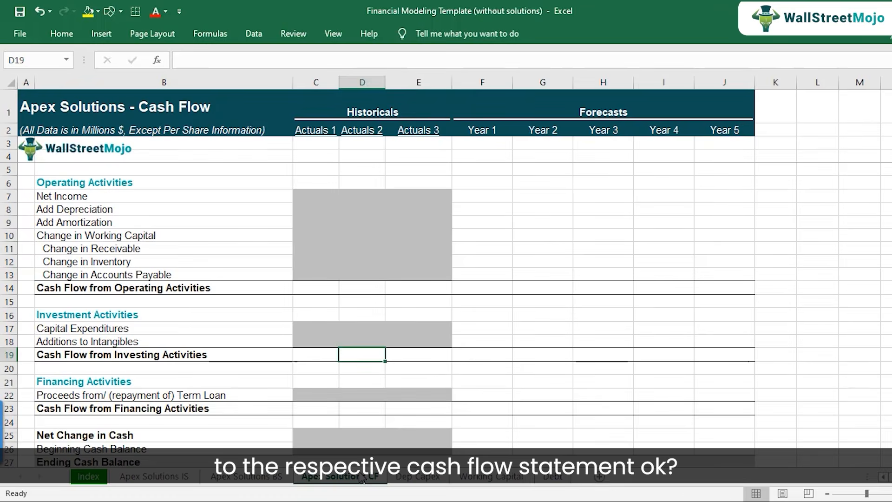
click(420, 478)
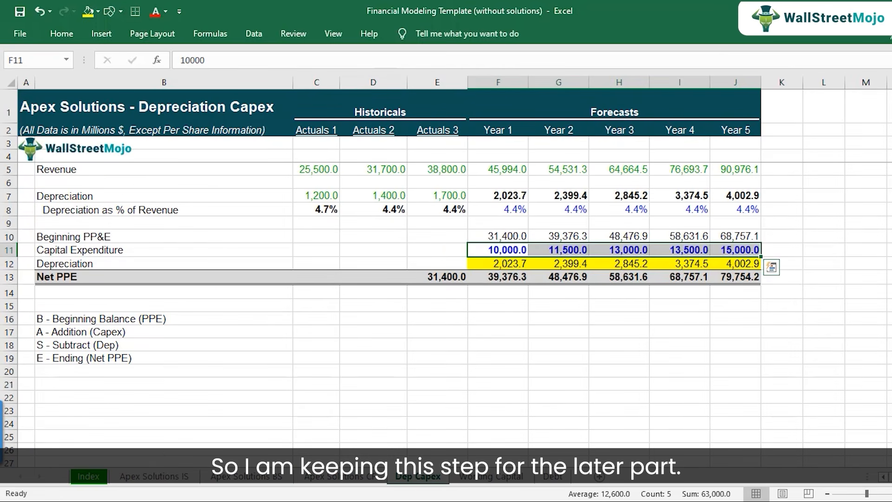
click(376, 425)
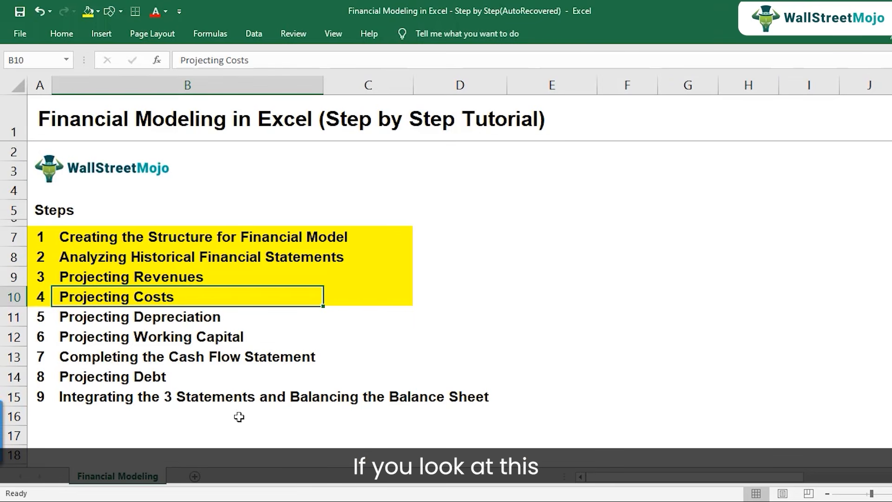
click(99, 356)
click(14, 357)
click(94, 356)
click(94, 357)
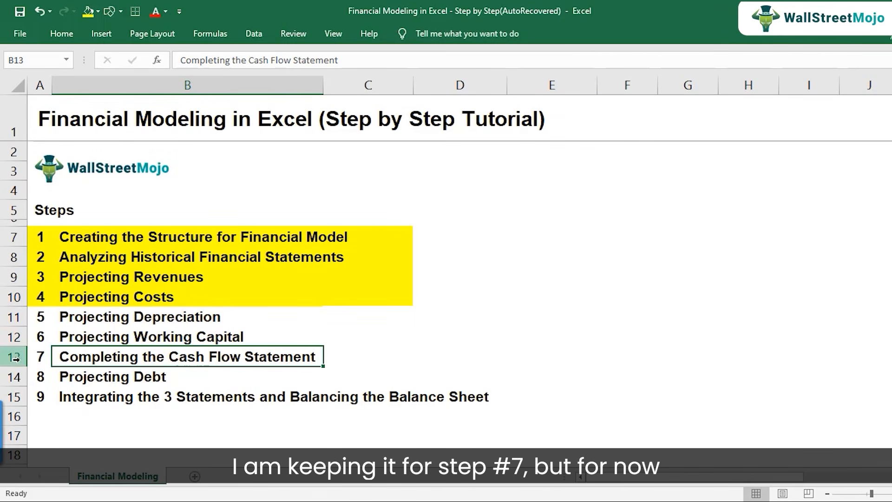
click(444, 484)
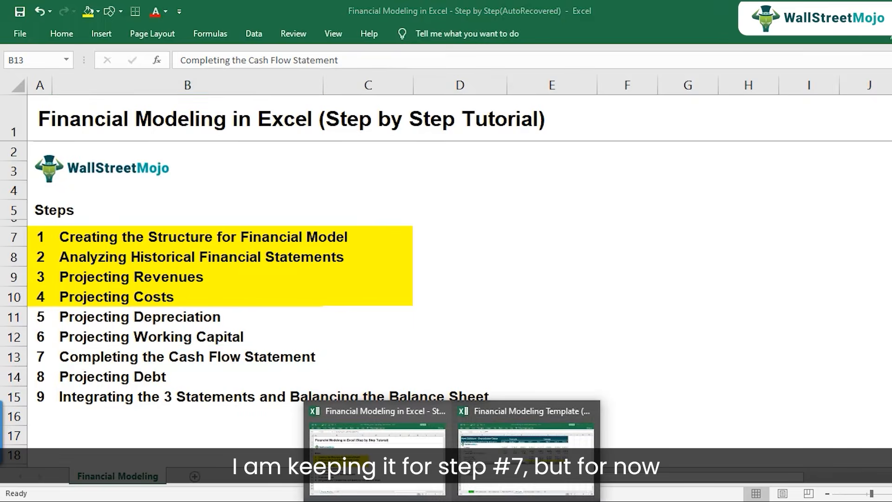
click(520, 455)
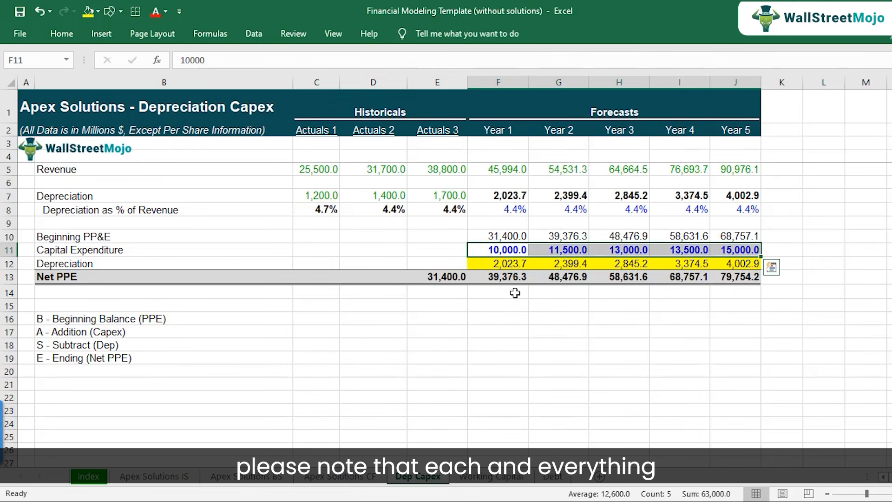
Review the forecast Capital Expenditure, Net PPE and Depreciation figures in rows 11, 13 and 7 of the Dep Capex sheet.
click(513, 250)
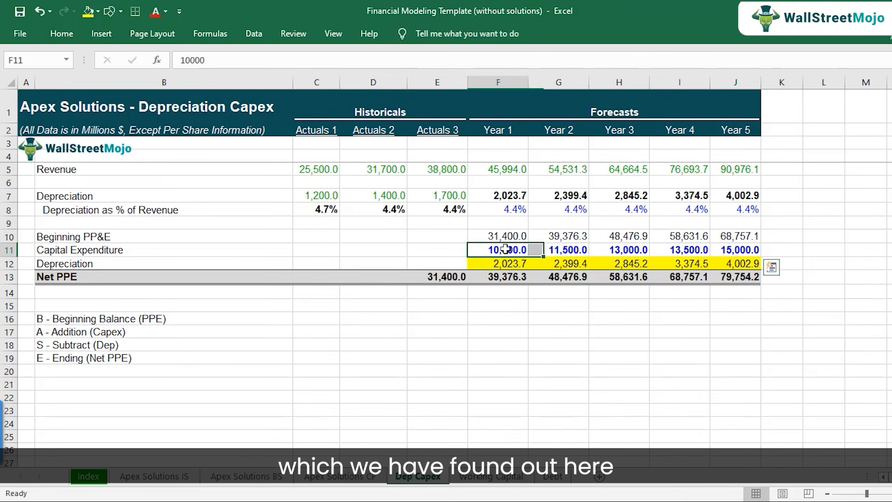
click(559, 251)
click(626, 253)
click(687, 250)
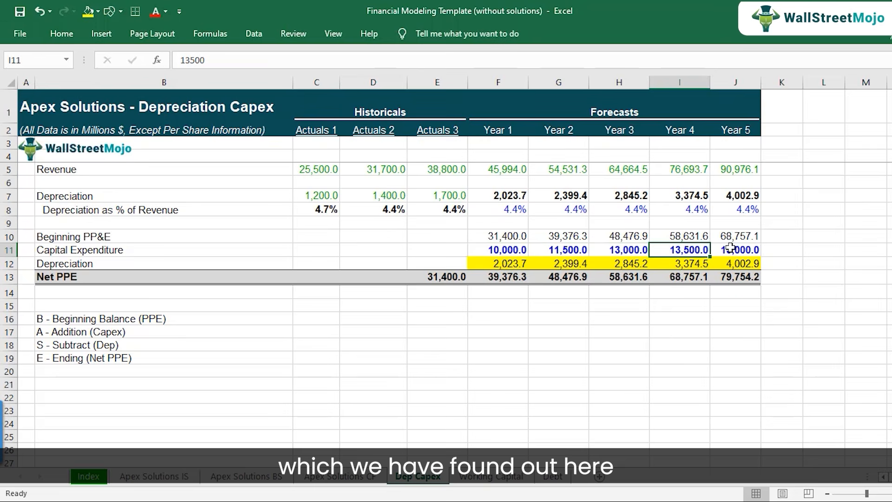
click(506, 278)
click(553, 277)
click(644, 278)
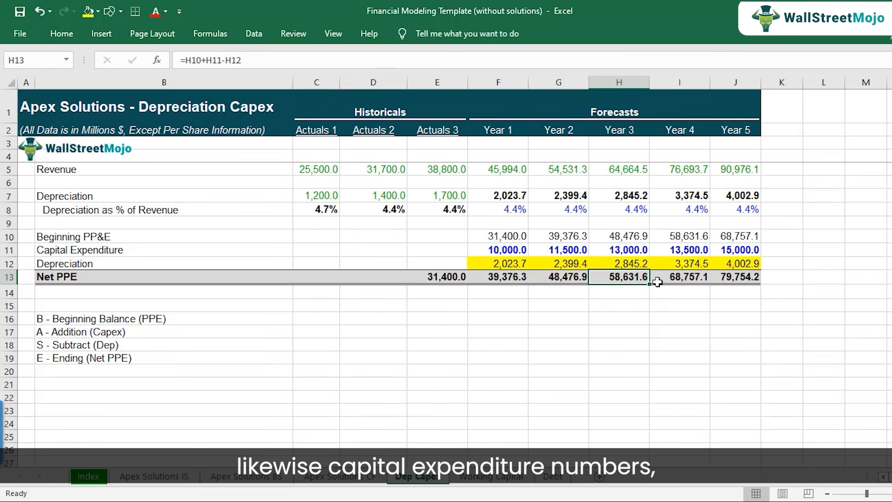
click(505, 250)
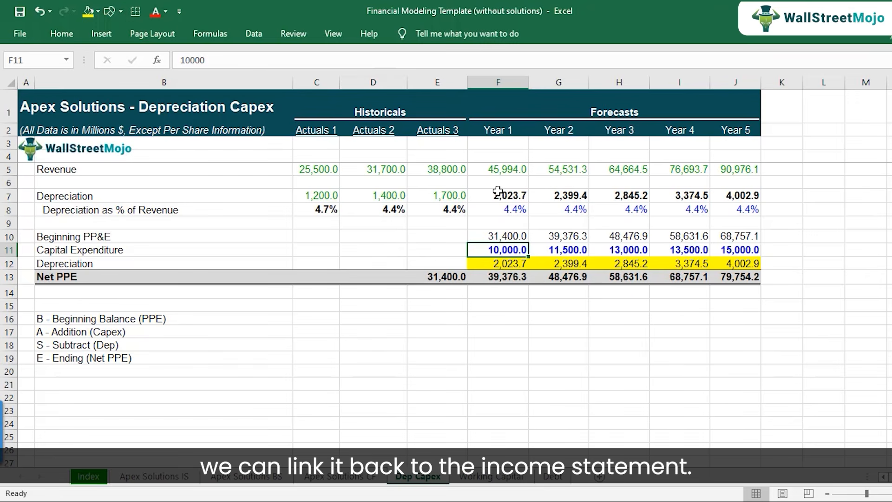
click(479, 195)
click(578, 195)
click(646, 195)
click(676, 195)
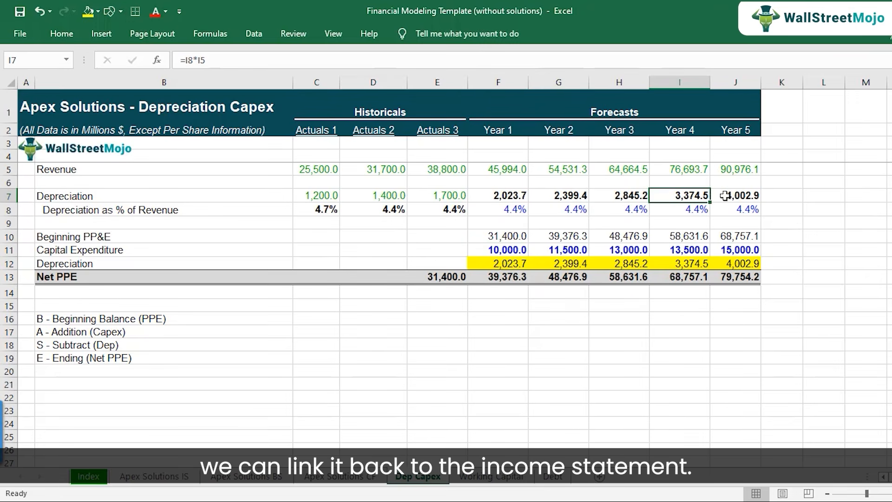
click(748, 195)
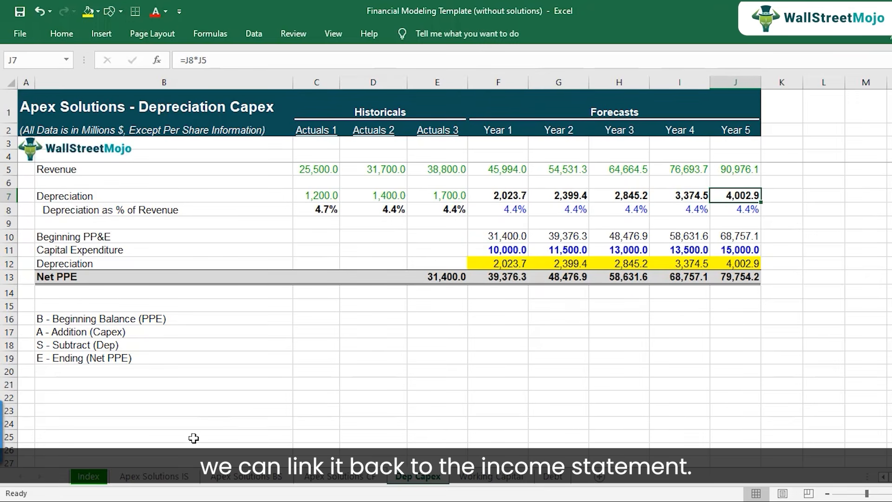
Link Year 1 Depreciation in F20 of the Income Statement to the Dep Capex sheet with ='Dep Capex'!F7.
click(165, 485)
click(543, 367)
scroll(570, 378, down, 2)
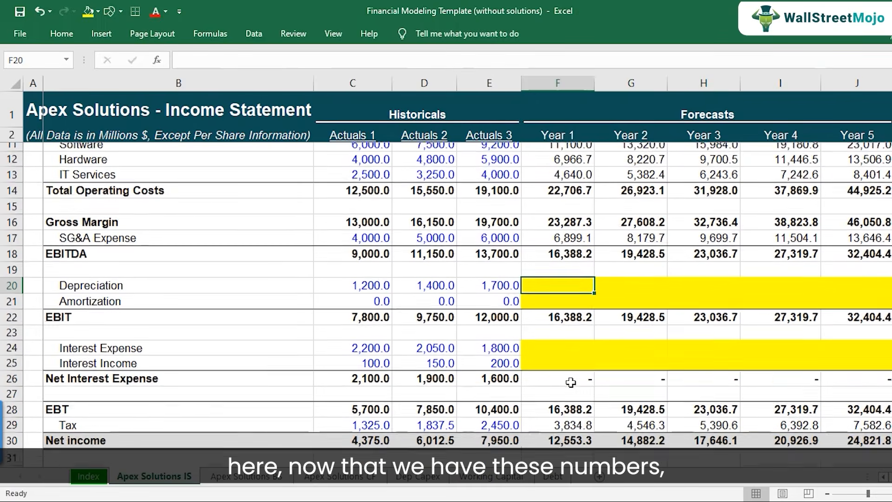
text(=)
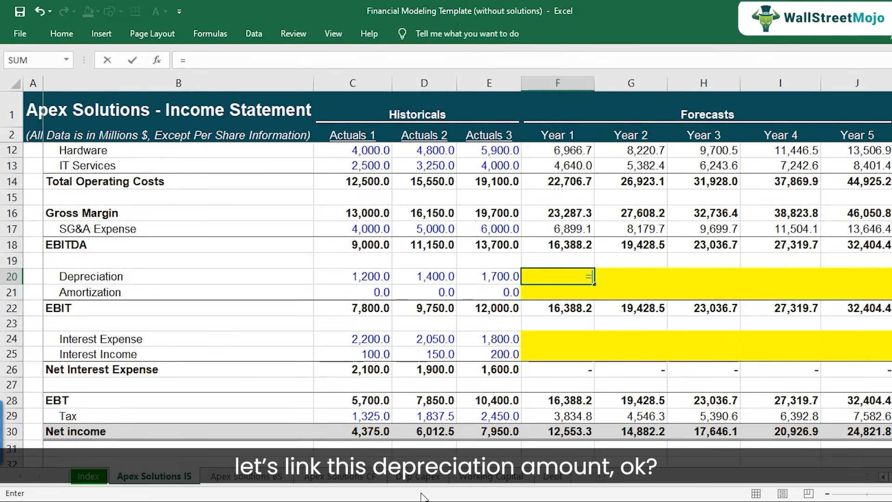
click(423, 477)
click(501, 196)
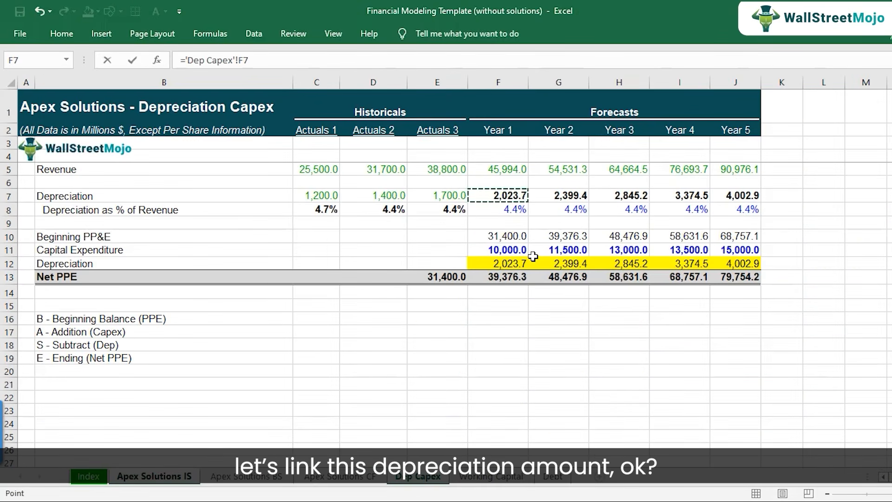
key(Return)
Copy the Income Statement Depreciation link from F20 across Years 2 to 5 in G20:J20.
key(ctrl+c)
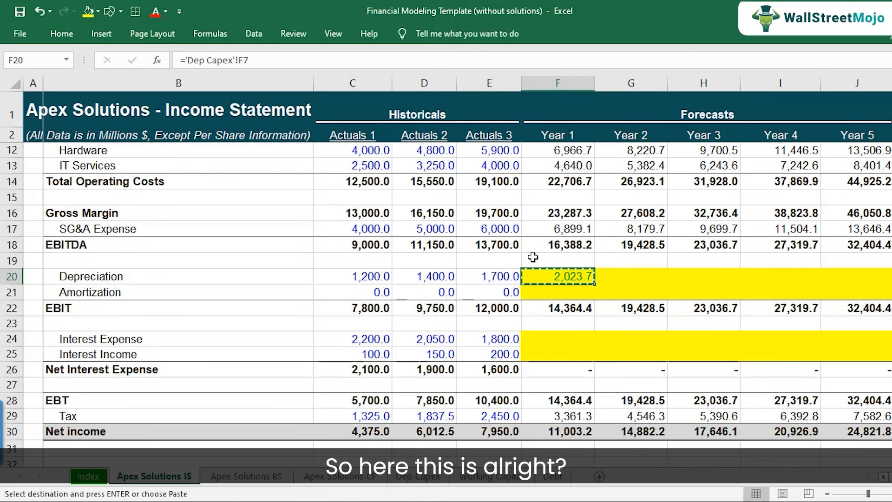
key(shift+Right)
key(shift+Right)
key(shift+Right)
key(shift+Right)
key(ctrl+v)
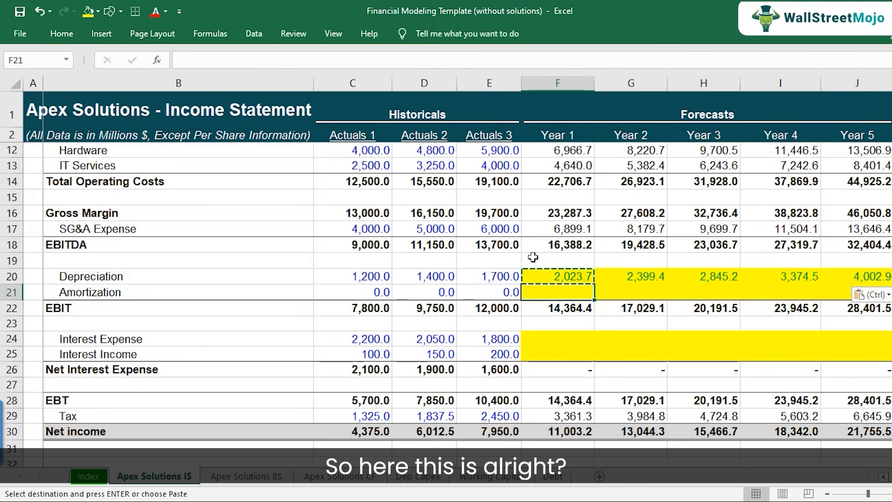
Review the forecast Depreciation figures in row 20 and the historical Amortization figures in C21:E21 of the Income Statement.
key(Escape)
key(Right)
key(Right)
key(Right)
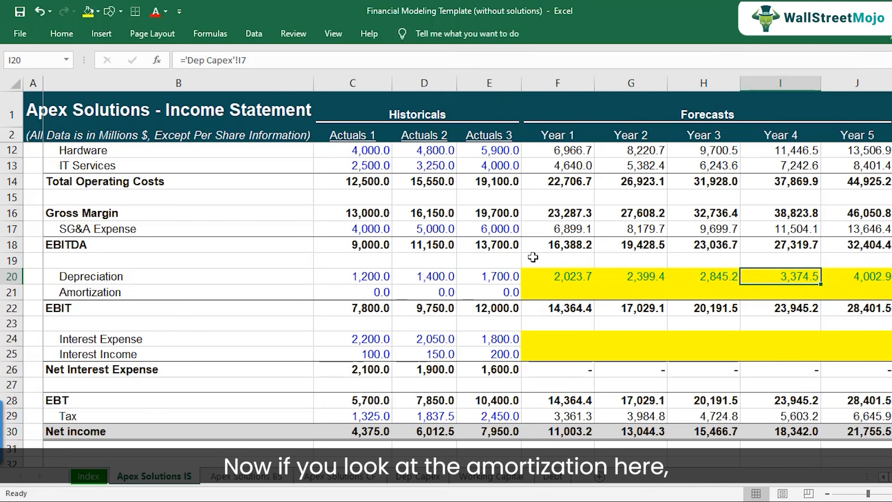
key(Left)
key(Left)
key(Left)
key(Down)
key(Left)
key(shift+Left)
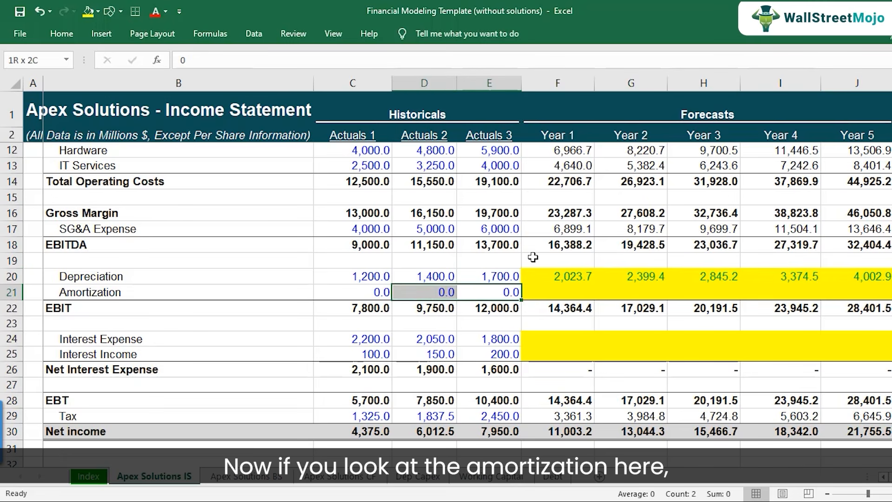
key(shift+Left)
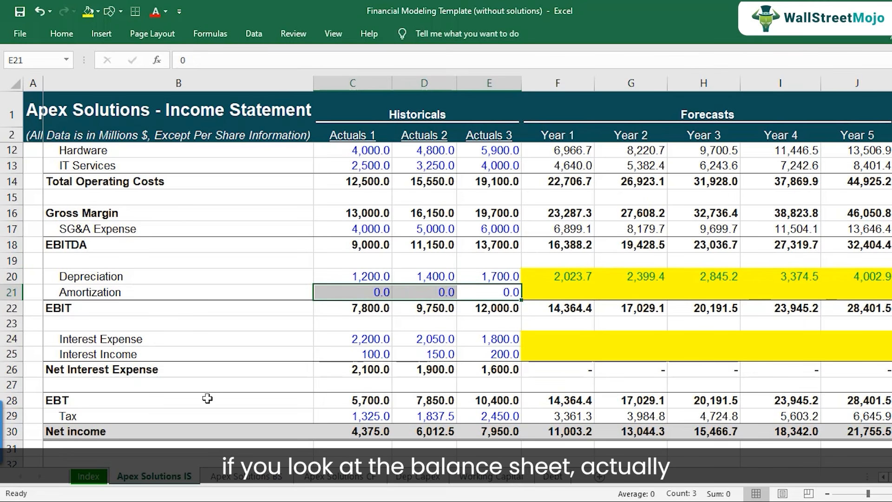
Check the Net PPE and Intangible Assets rows on the Balance Sheet for Actuals 1 to 3, and return to the Income Statement.
click(239, 482)
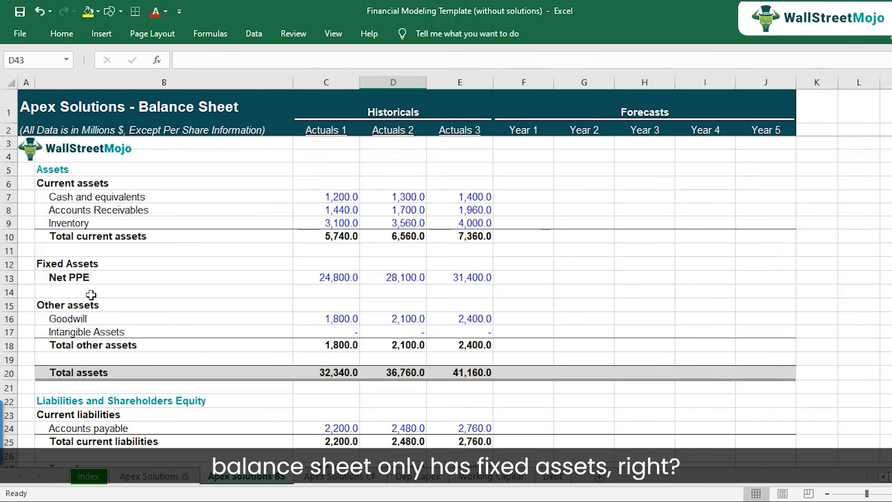
click(108, 276)
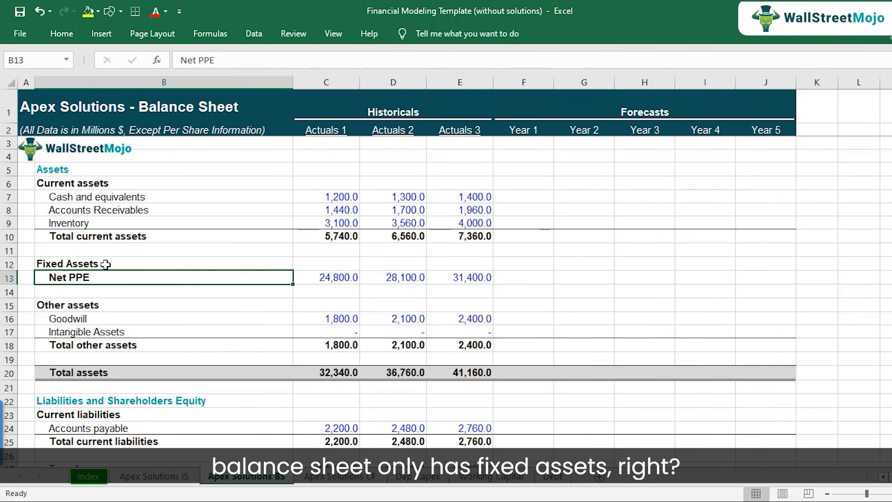
click(95, 333)
click(10, 331)
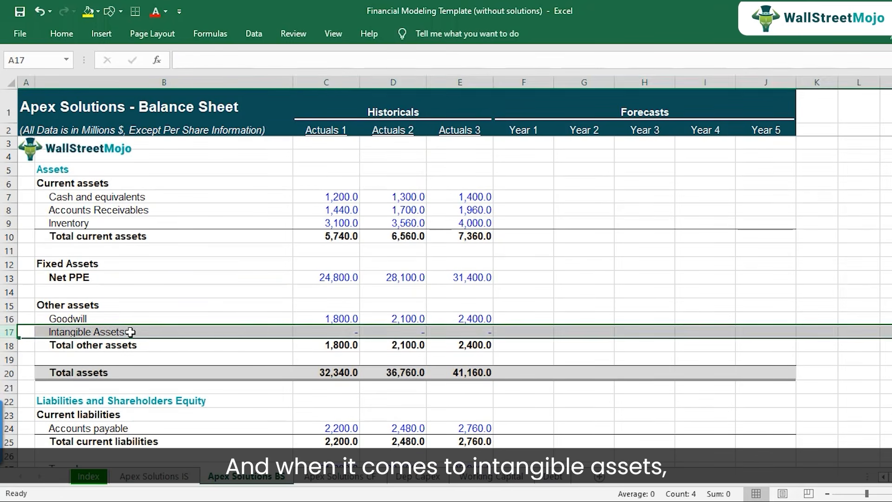
click(130, 332)
click(335, 333)
key(Right)
key(Right)
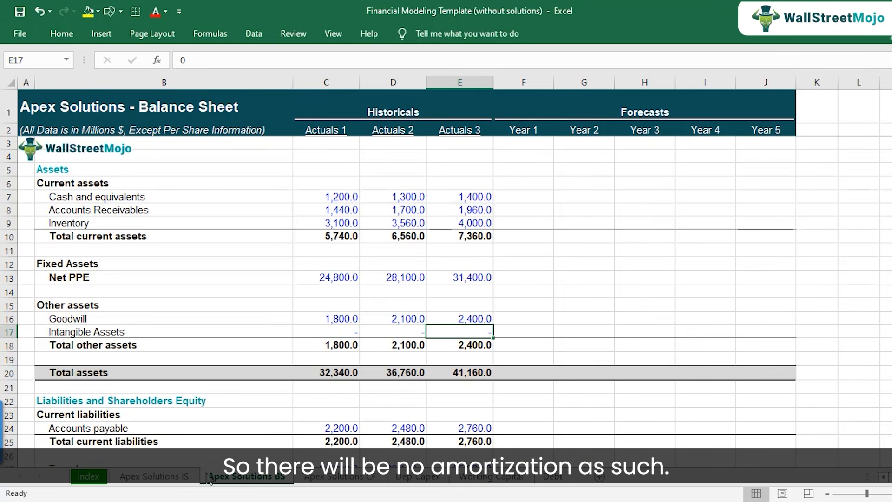
click(185, 481)
Enter 0 as Amortization for Years 1 to 3 in F21:H21 of the Income Statement.
click(559, 296)
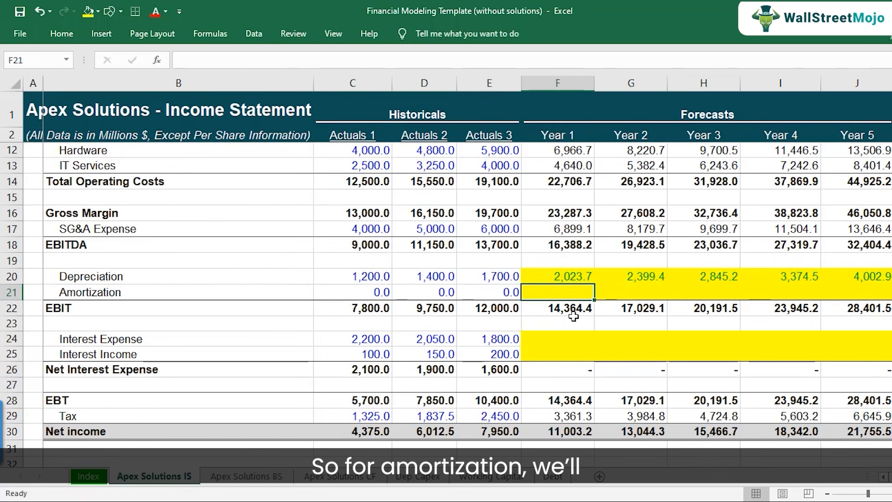
text(0)
key(Right)
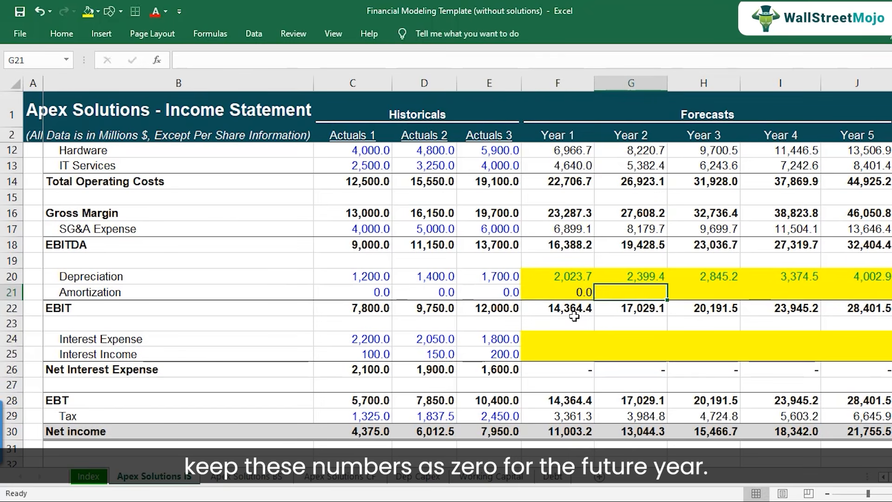
text(0)
key(Right)
text(0)
Copy the Actuals 3 Amortization value from E21 across Years 1 to 5 in F21:J21.
key(Left)
key(Left)
key(Left)
key(ctrl+c)
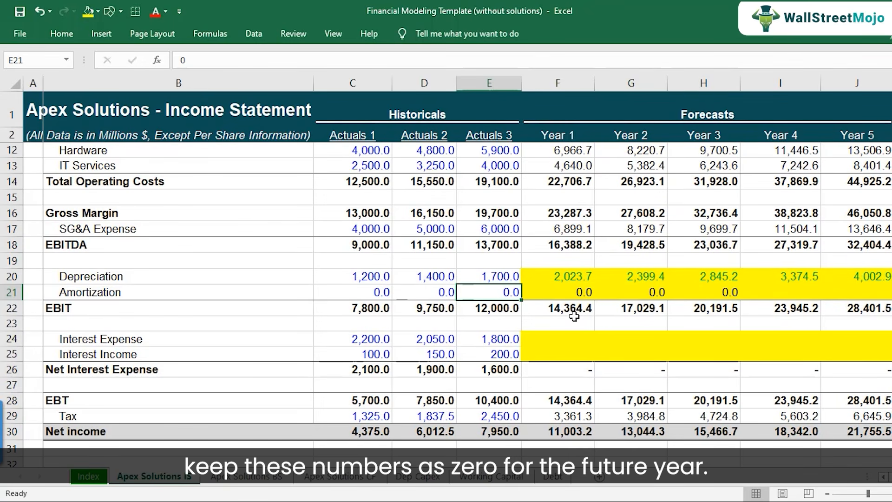
key(Right)
key(shift+Right)
key(shift+Right)
Remove the yellow fill from the forecast Depreciation cells F20:J20 on the Income Statement.
key(shift+Right)
key(shift+Right)
key(ctrl+v)
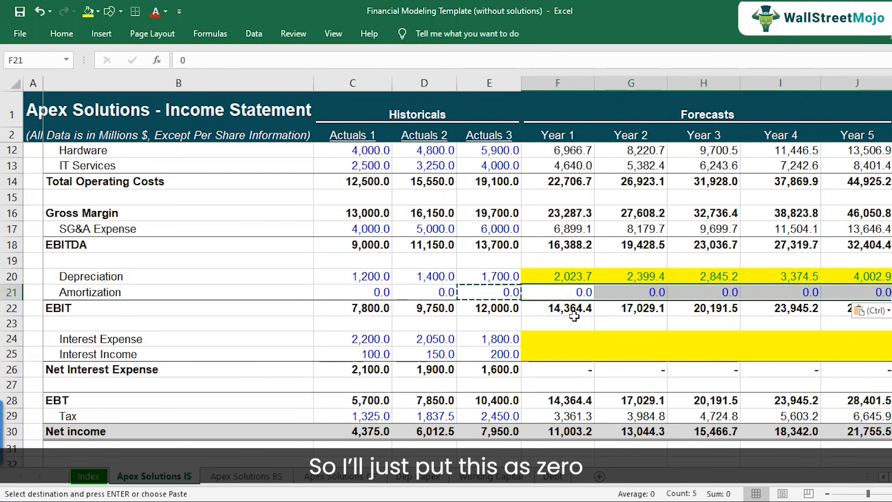
key(Down)
key(Up)
key(Up)
key(shift+Right)
key(shift+Right)
key(shift+Right)
key(shift+Right)
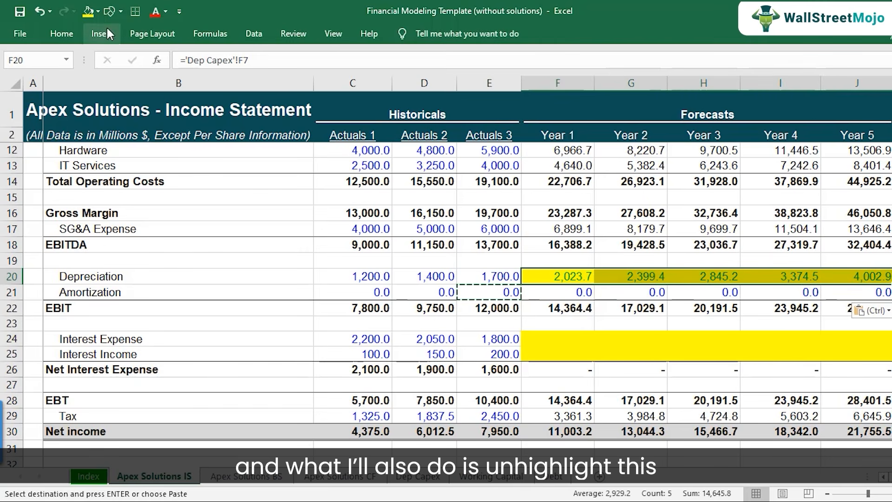
click(98, 12)
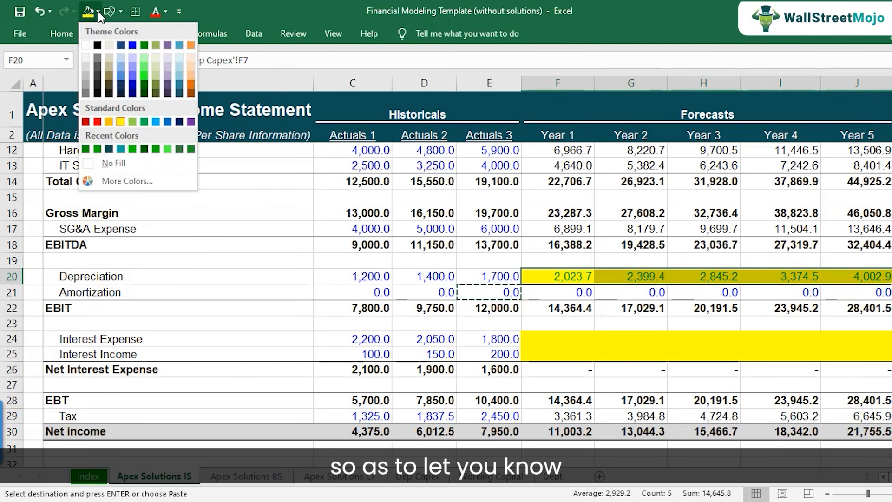
click(114, 162)
Inspect the Year 1 Depreciation link in F20 and its source on the Dep Capex sheet, and return to the Income Statement.
click(576, 278)
drag(597, 277, 852, 277)
scroll(581, 316, up, 1)
click(582, 325)
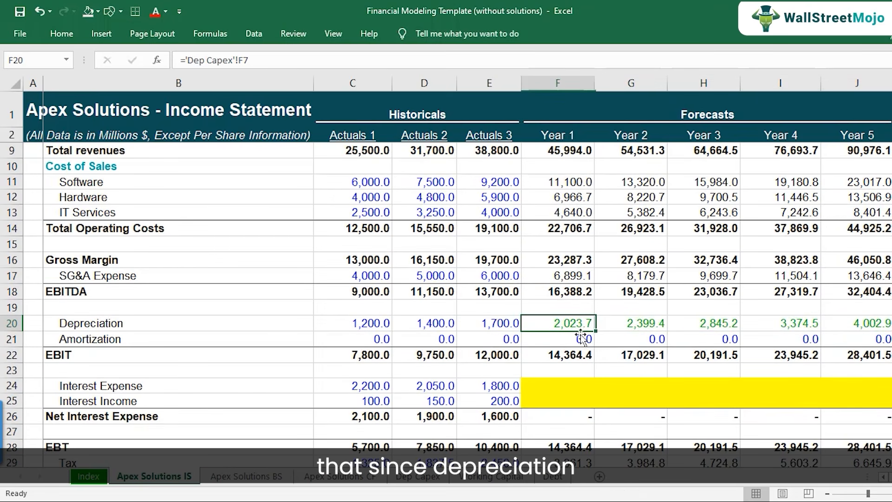
key(F2)
key(Escape)
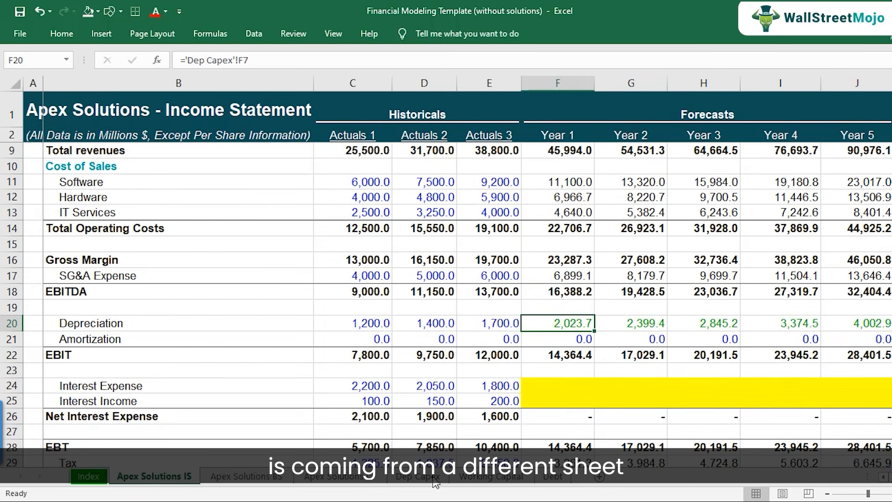
click(418, 476)
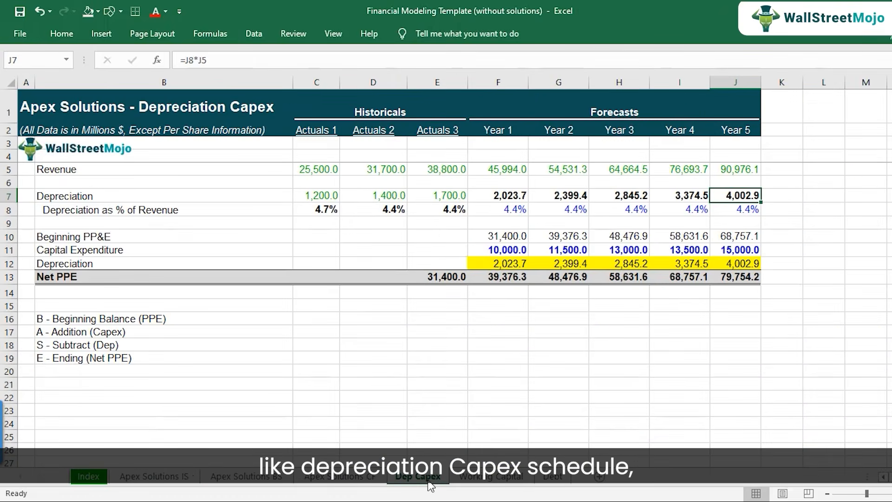
click(188, 483)
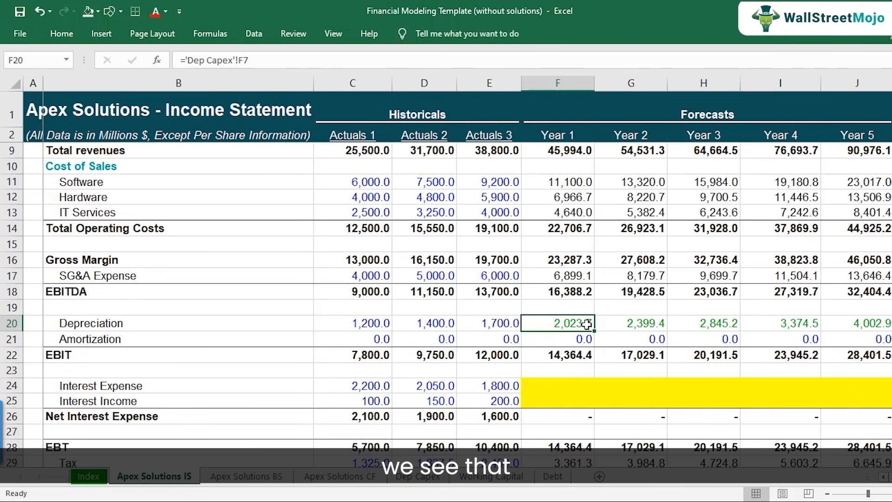
Examine the color coding of the linked forecast Depreciation figures in row 20 of the Income Statement.
drag(710, 322, 492, 323)
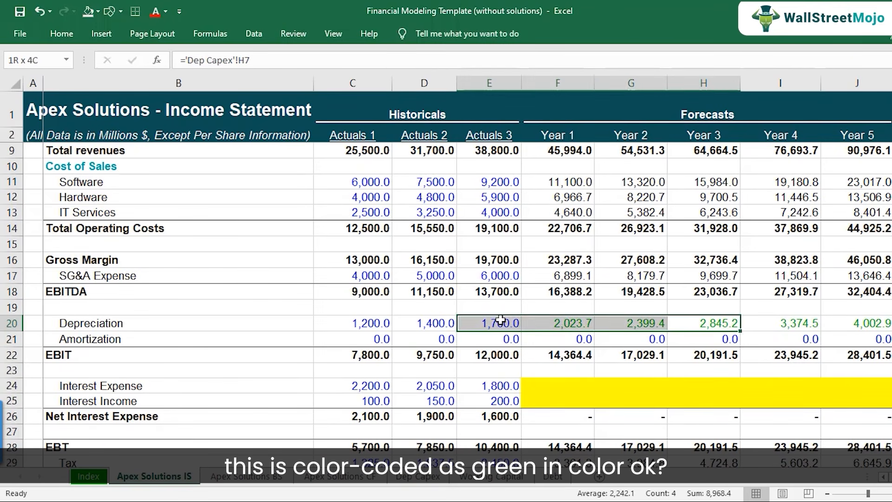
click(572, 321)
key(shift+Right)
key(shift+Right)
key(shift+Right)
key(shift+Right)
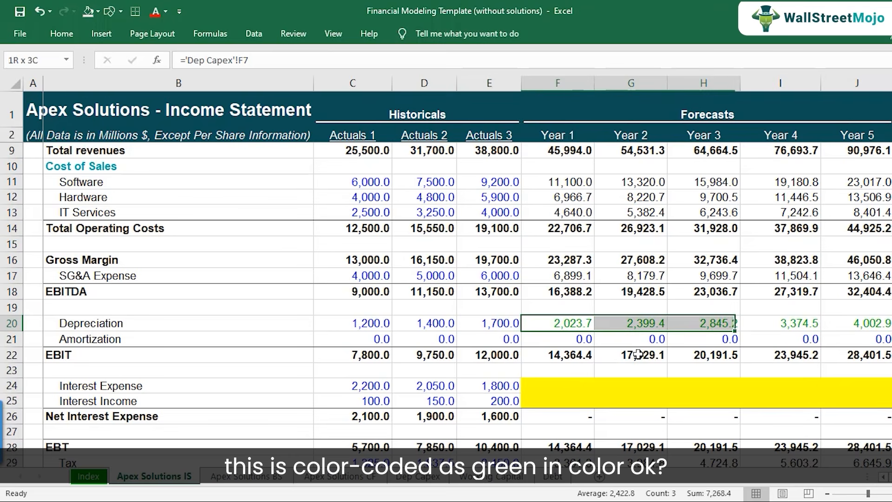
key(ctrl+b)
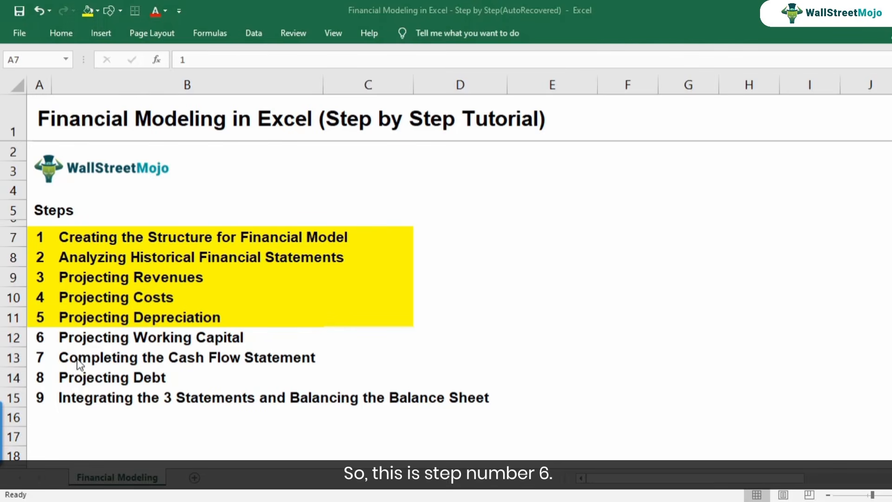
Review the tutorial steps list from Creating the Structure for Financial Model through Projecting Working Capital.
click(81, 341)
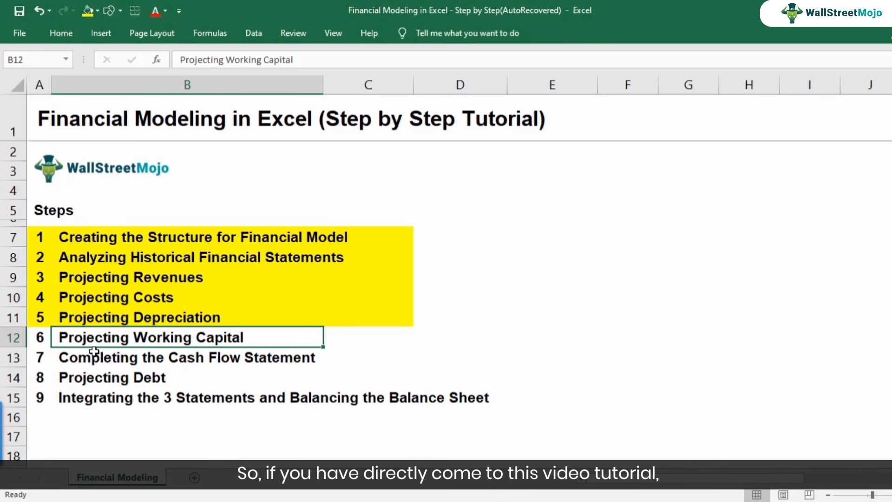
key(Up)
key(Left)
key(Up)
key(Up)
key(Up)
key(Up)
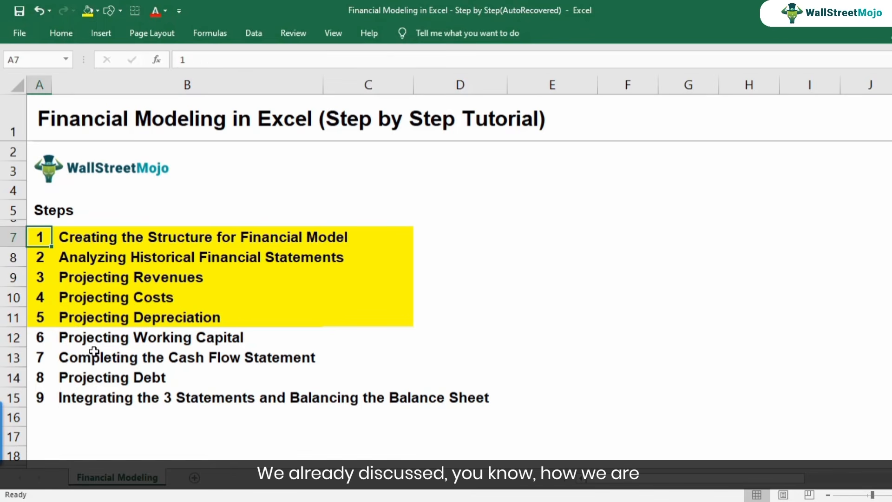
key(Right)
key(Left)
key(Right)
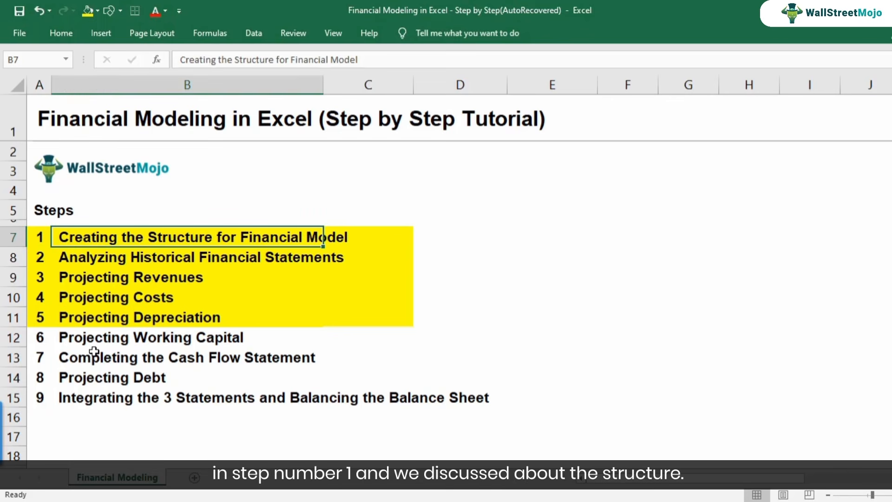
key(Down)
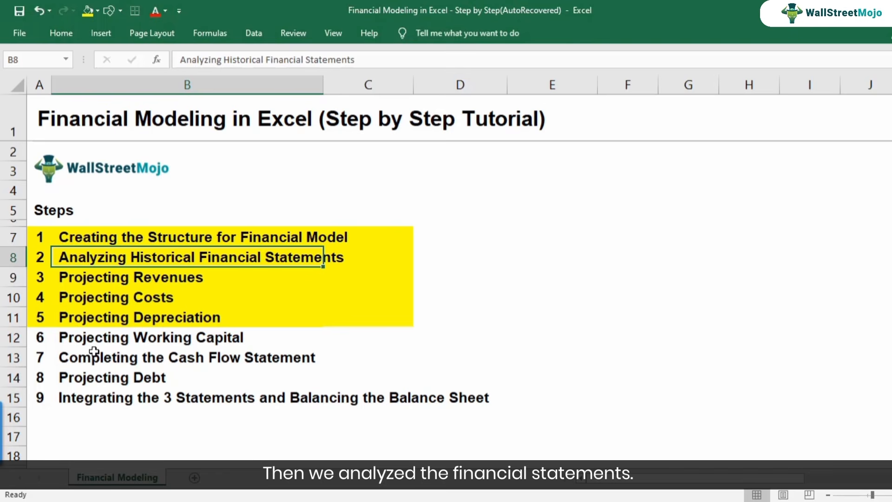
key(Down)
key(Down)
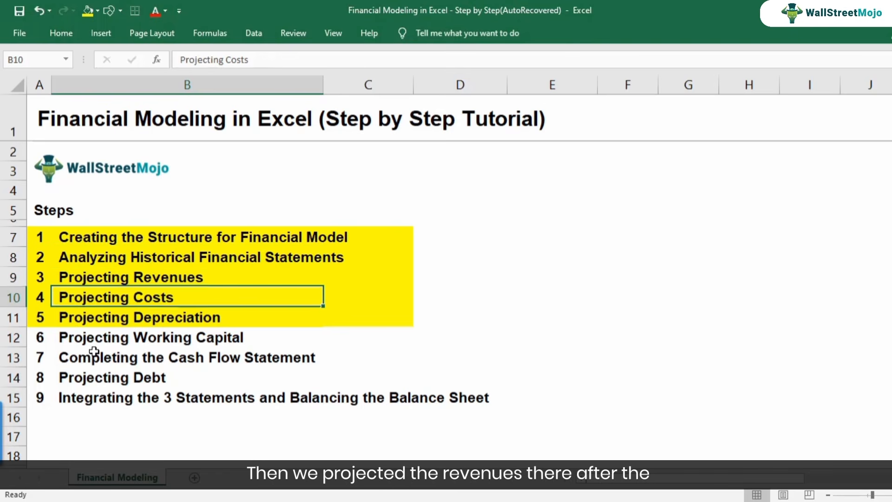
key(Down)
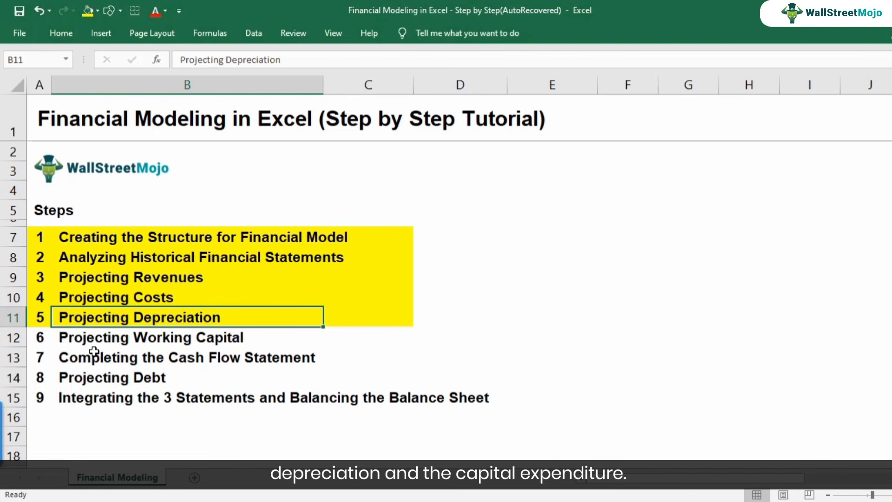
key(Down)
key(Left)
key(shift+space)
key(Left)
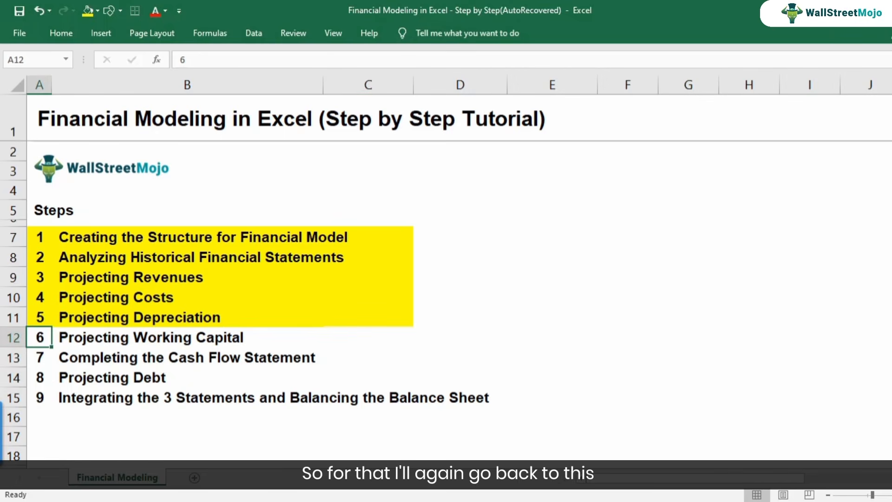
Switch back to the Financial Modeling Template workbook and open the Working Capital sheet from its Index.
click(452, 501)
click(526, 452)
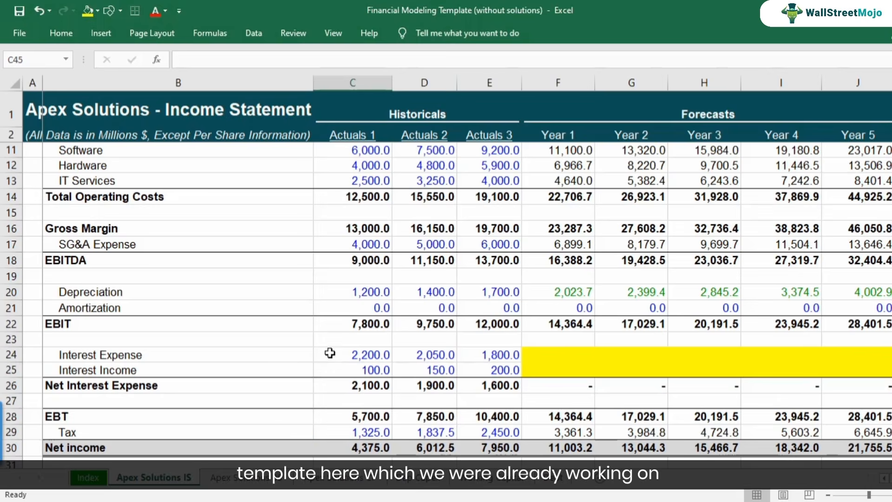
scroll(186, 340, up, 1)
scroll(185, 339, up, 2)
scroll(185, 343, down, 3)
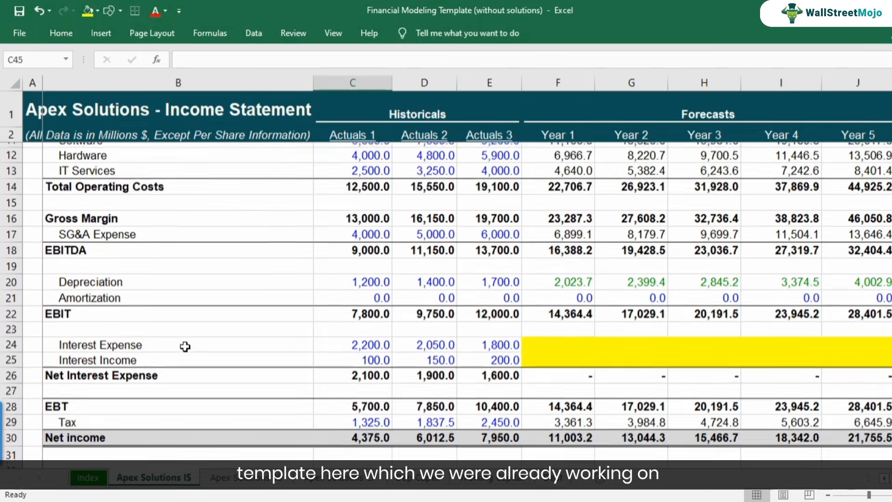
click(92, 480)
click(43, 257)
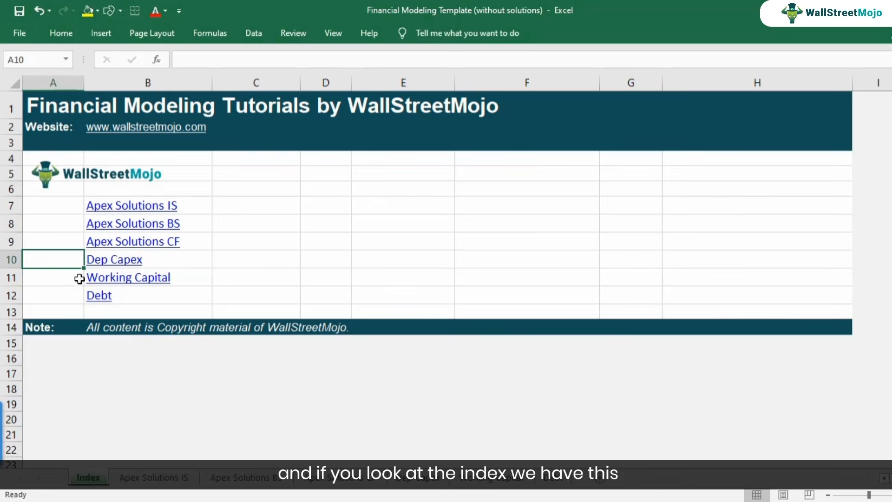
click(109, 279)
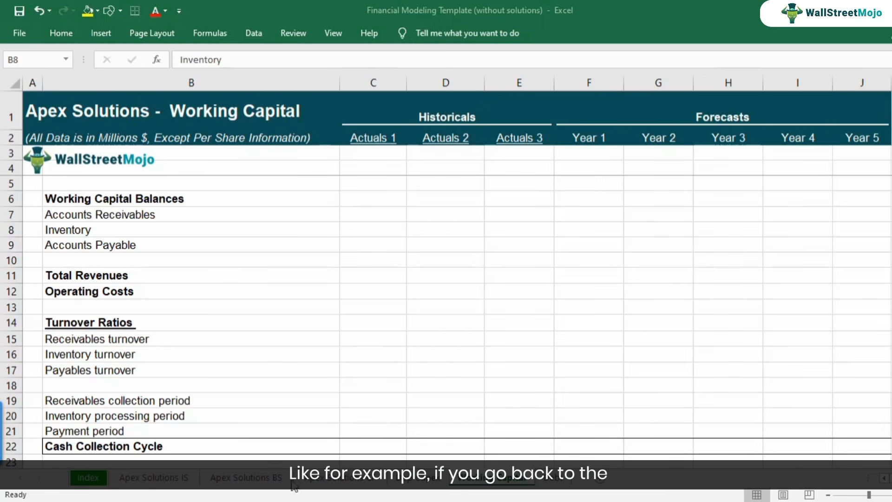
Examine Total current assets and Total current liabilities in rows 10 and 25 of the Balance Sheet, and return to the Working Capital sheet.
click(274, 481)
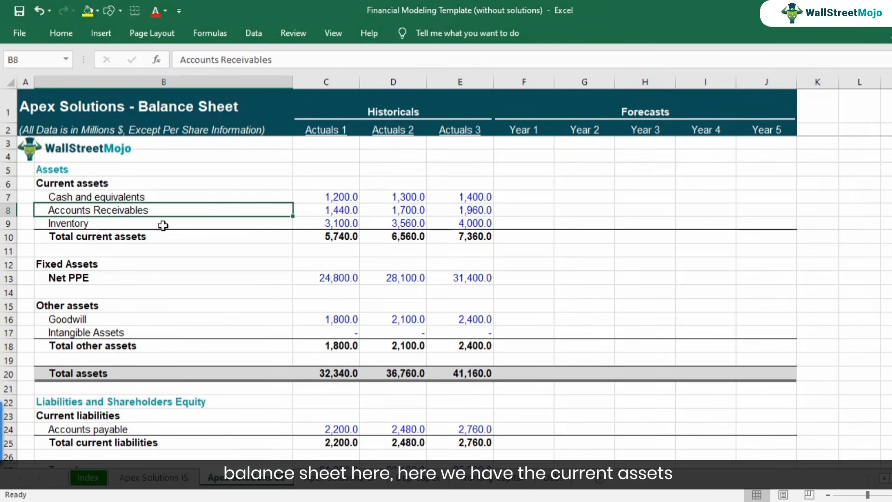
click(135, 237)
click(5, 237)
scroll(47, 297, down, 1)
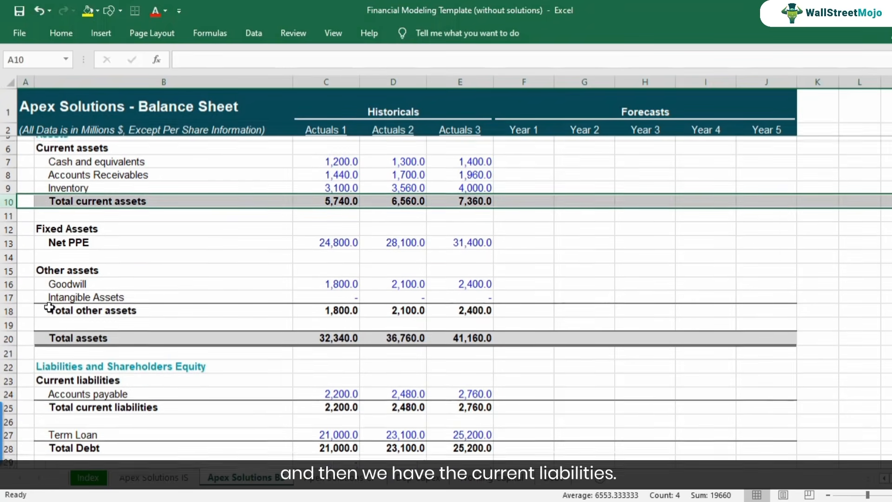
click(9, 403)
scroll(89, 386, up, 1)
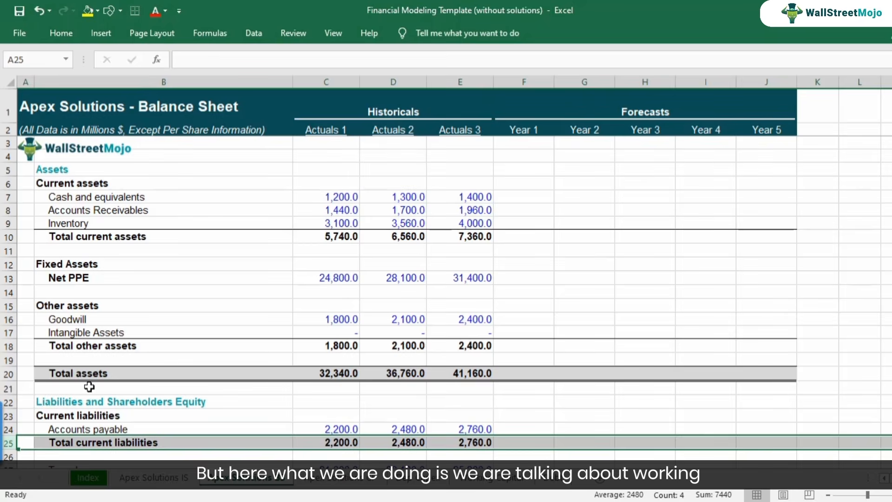
click(488, 483)
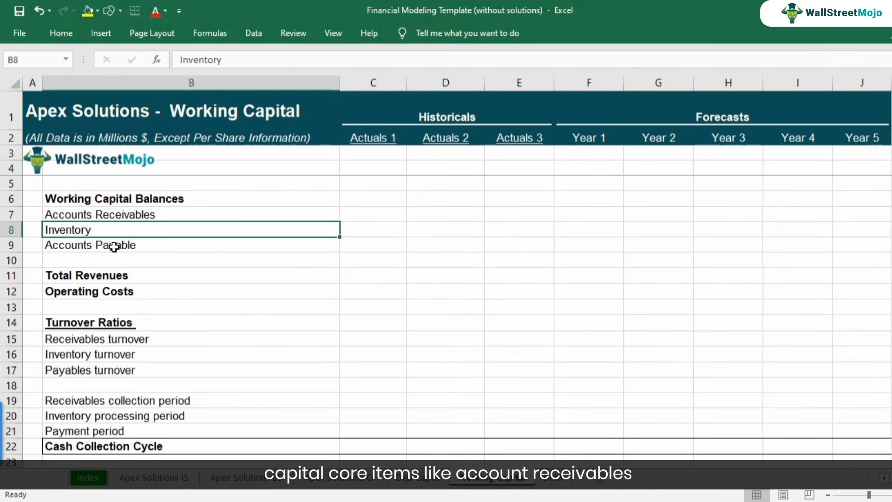
Examine Accounts Receivables, Inventory and Accounts Payable on the Working Capital sheet and the Balance Sheet, plus its Cash and equivalents row, and return to Working Capital.
click(104, 213)
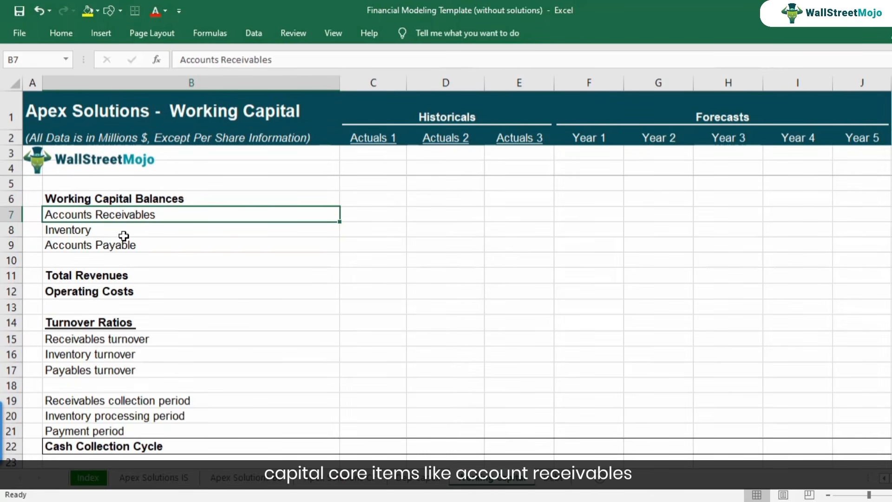
click(123, 235)
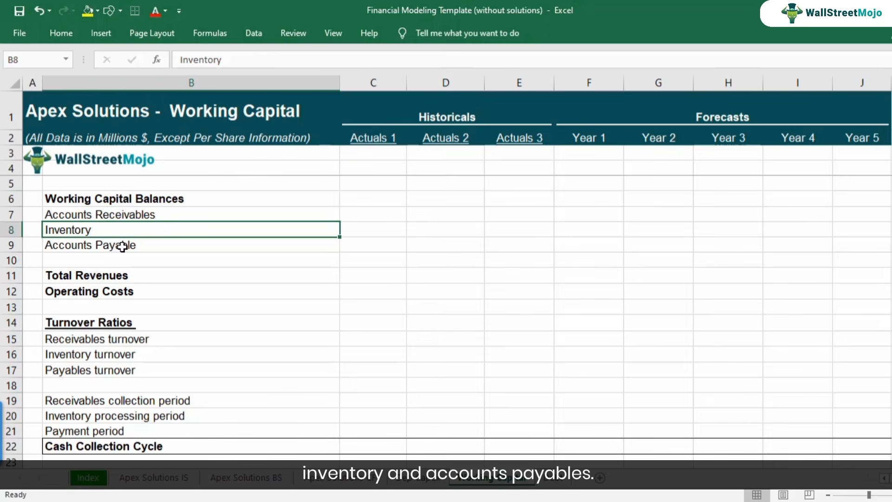
click(122, 246)
click(246, 477)
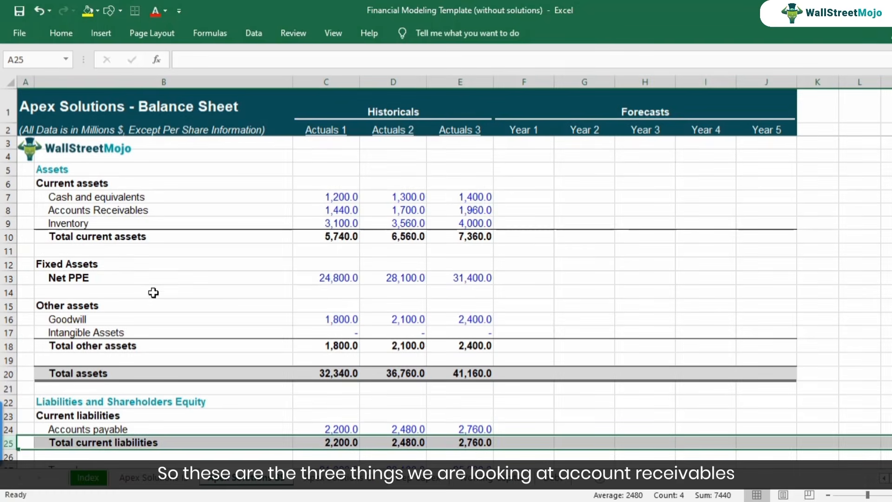
click(106, 214)
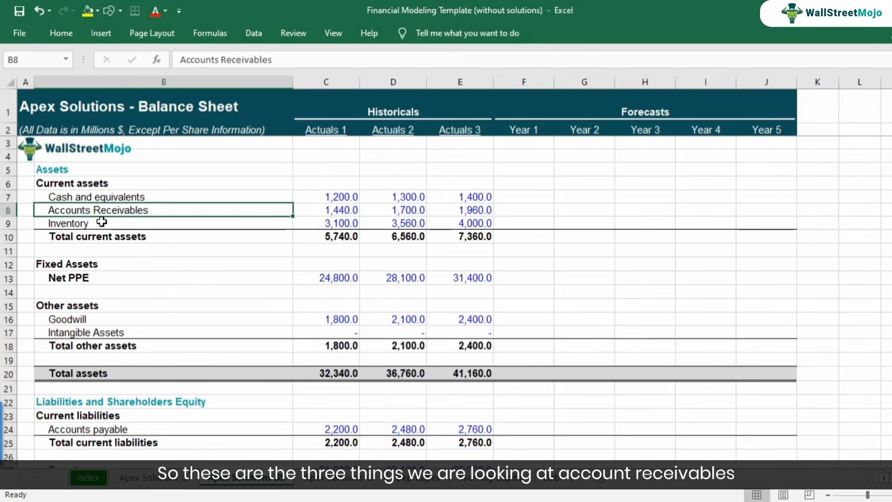
click(102, 223)
click(122, 427)
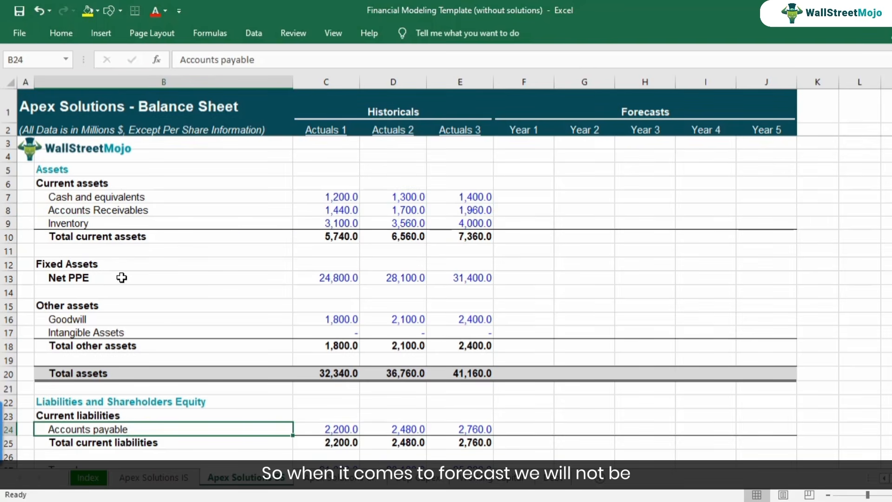
click(4, 195)
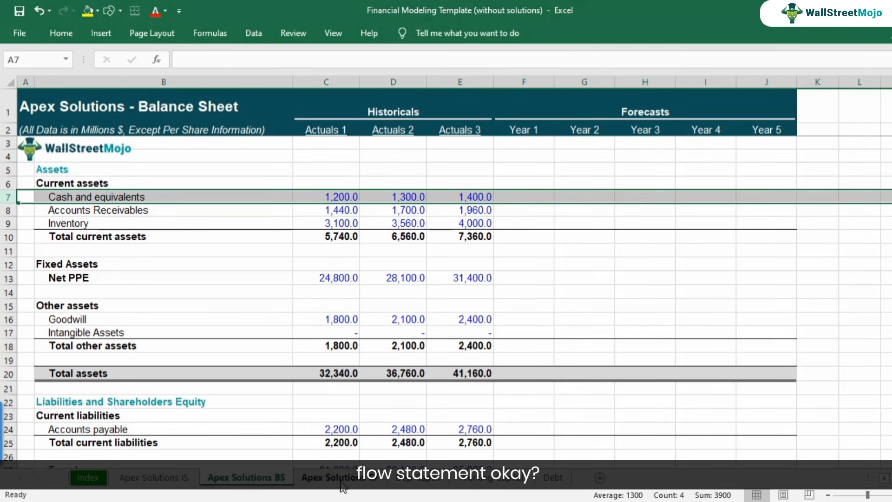
click(481, 483)
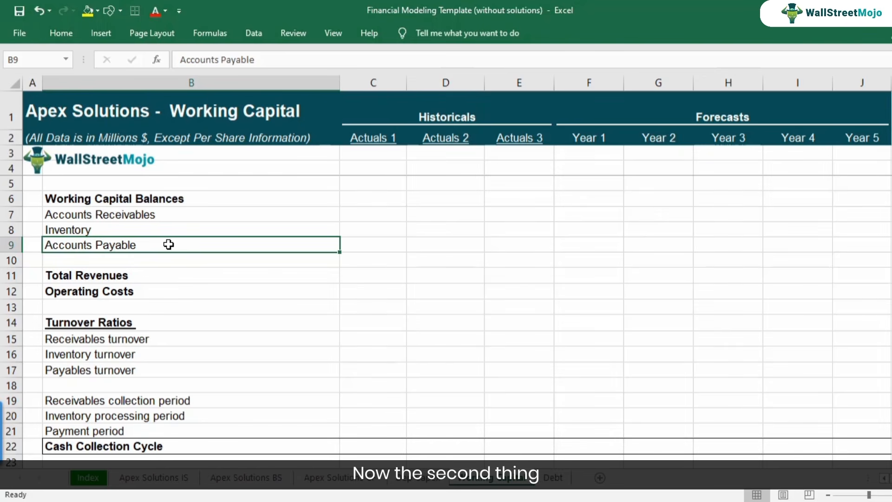
Review the three Working Capital Balances lines, Accounts Receivables, Inventory and Accounts Payable, in B7:B9.
key(Up)
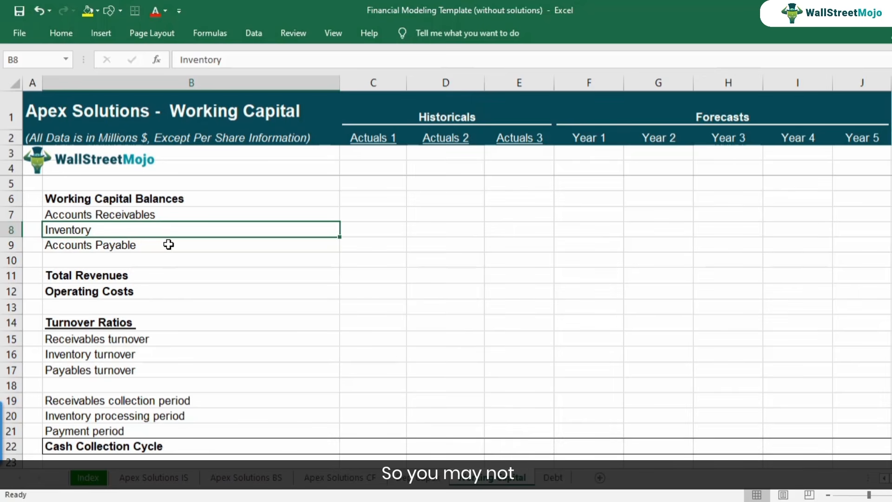
click(168, 245)
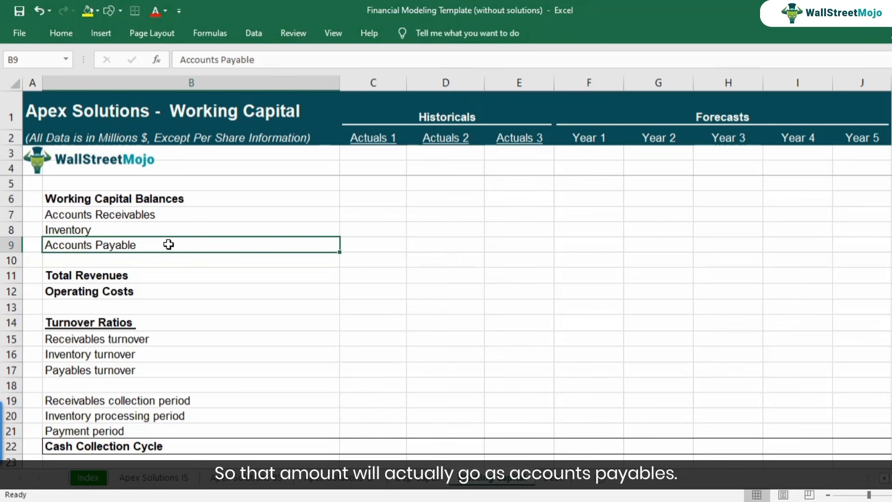
drag(160, 214, 162, 244)
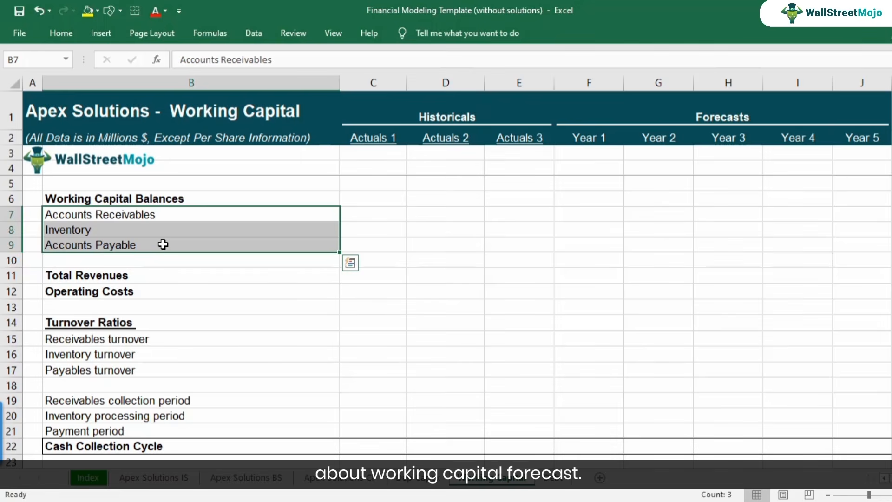
click(162, 252)
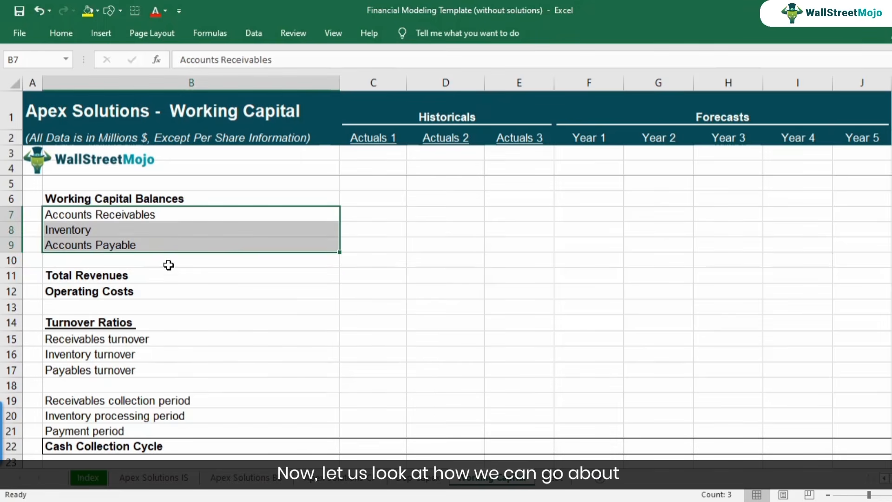
scroll(169, 297, down, 2)
scroll(170, 300, up, 2)
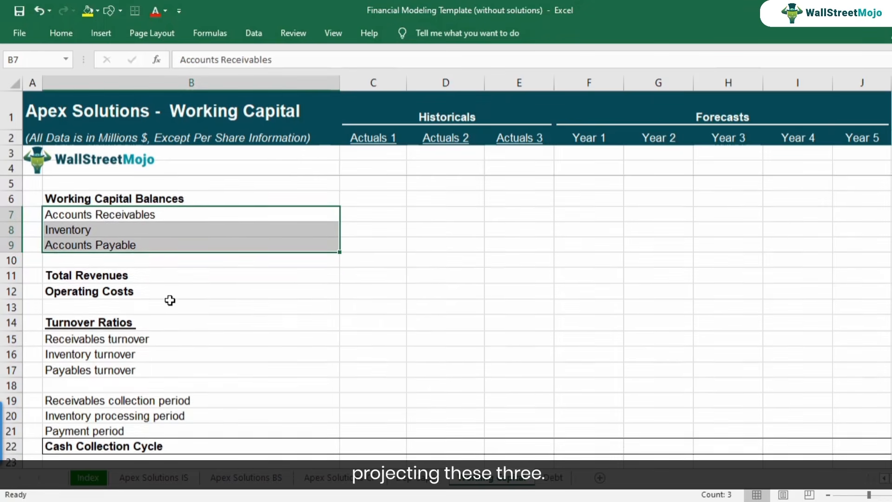
Examine the Cash Collection Cycle row and the Inventory processing period line on the Working Capital sheet.
scroll(170, 300, down, 2)
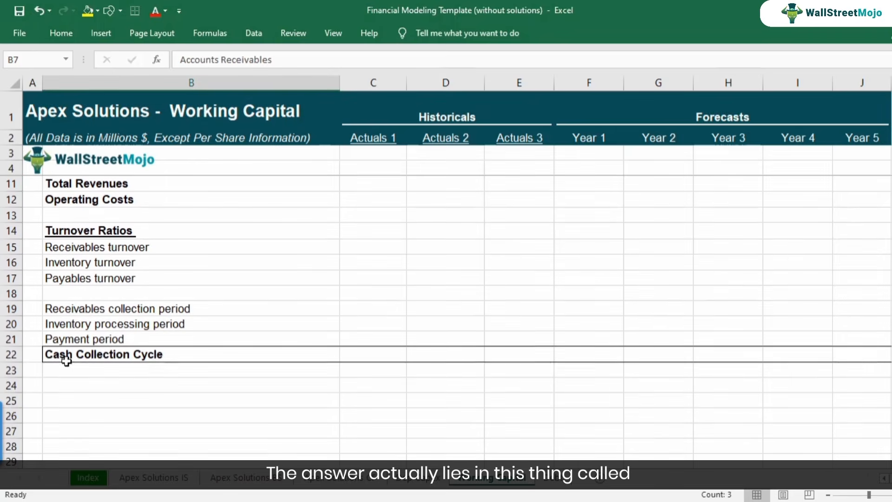
click(11, 354)
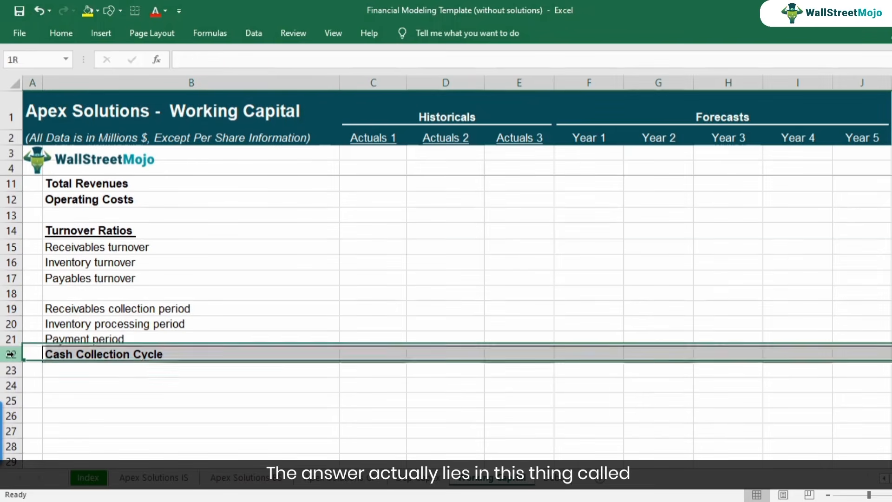
click(183, 355)
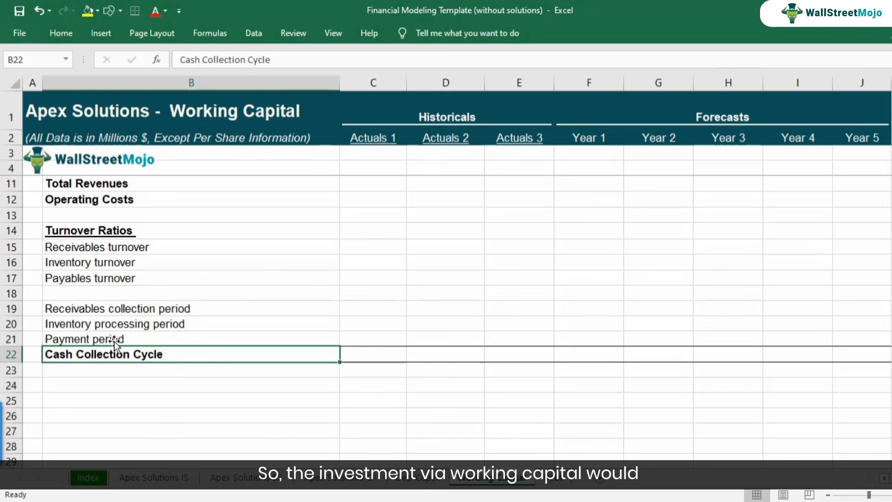
click(78, 328)
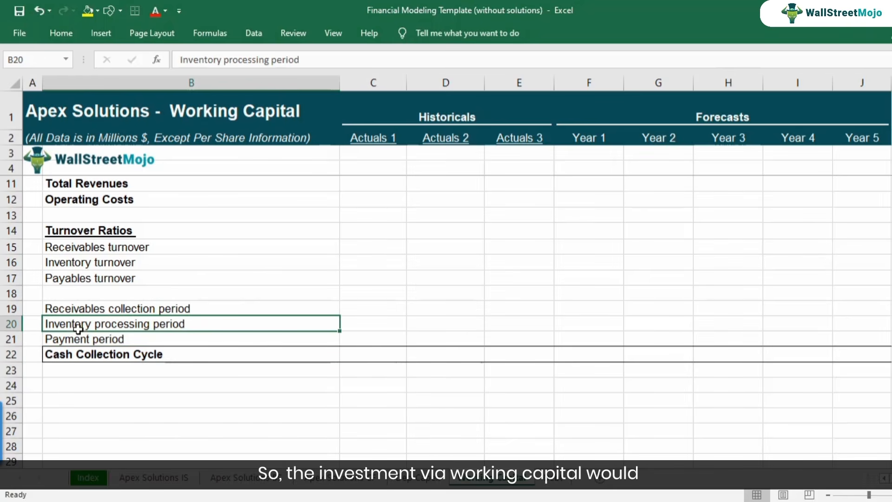
For Actuals 1, enter an Inventory processing period of 30 in C20 and a Receivables collection period of 15 in C19.
click(17, 323)
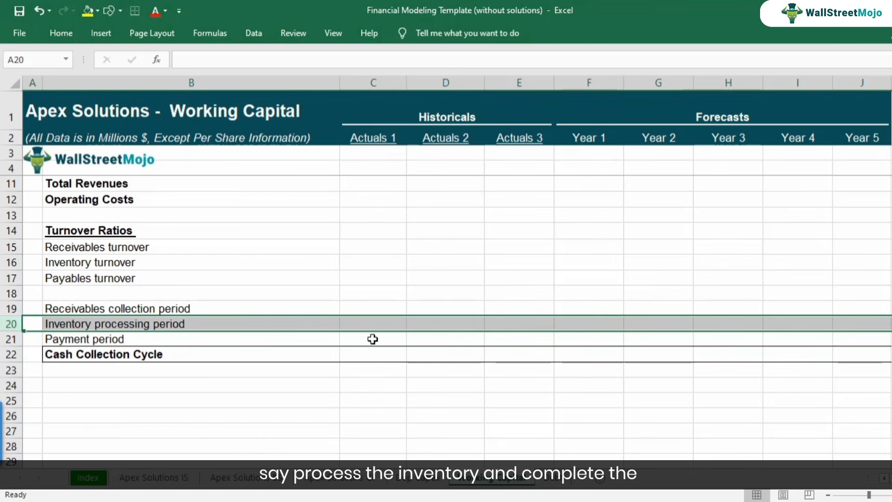
click(378, 320)
text(30)
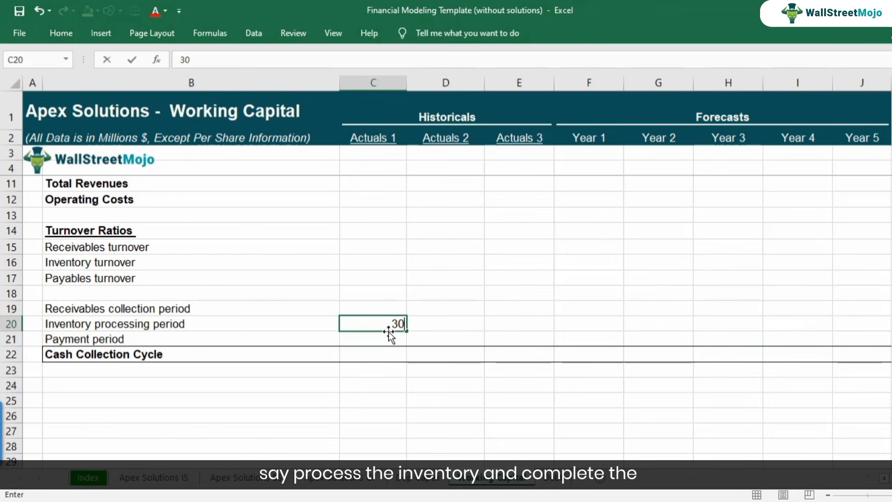
key(Return)
key(Up)
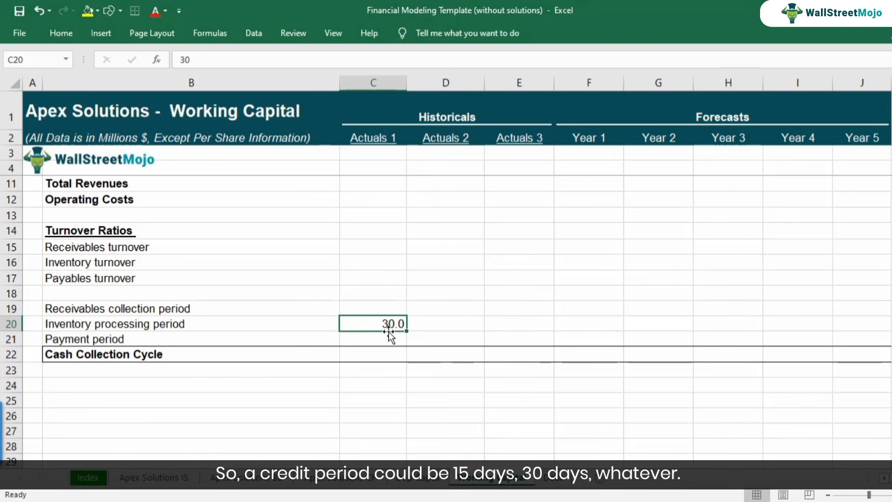
key(Up)
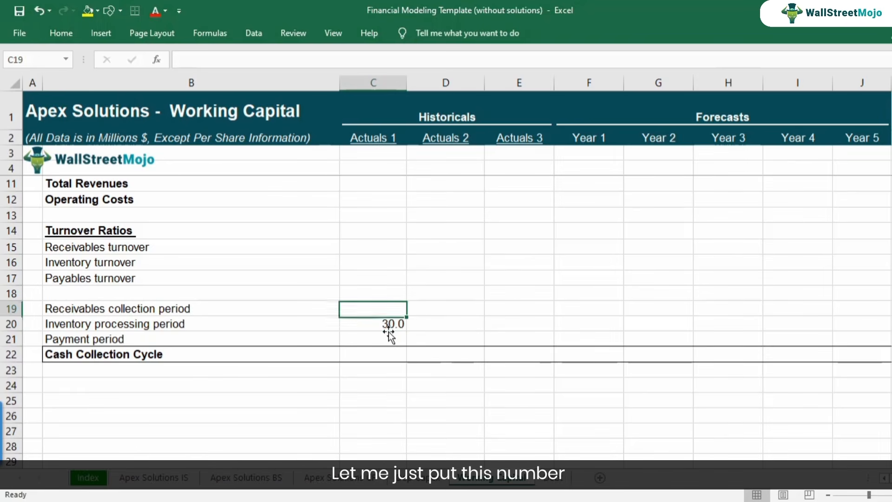
text(15)
key(Return)
key(Up)
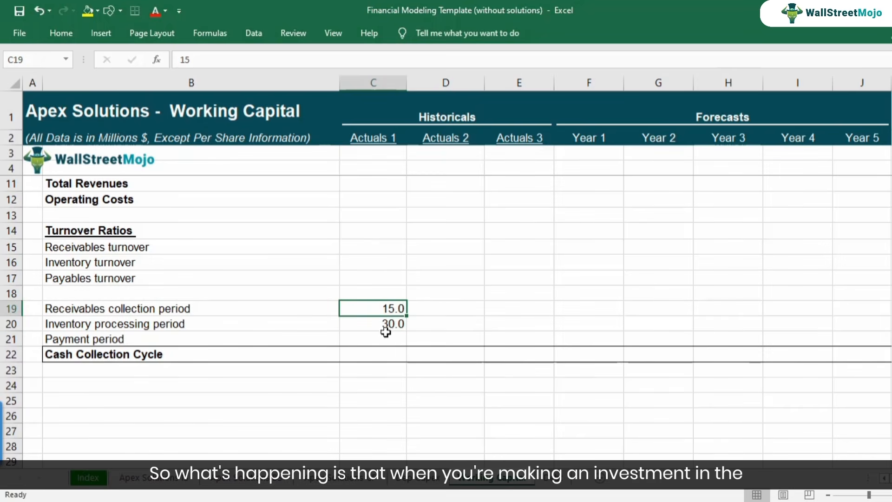
Examine the combined Receivables collection and Inventory processing periods in C19:C20.
click(192, 328)
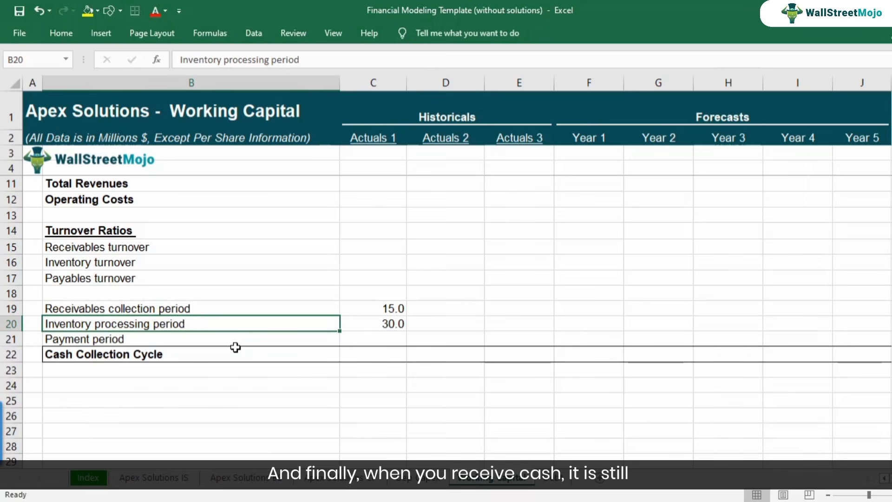
click(385, 325)
drag(383, 315, 383, 311)
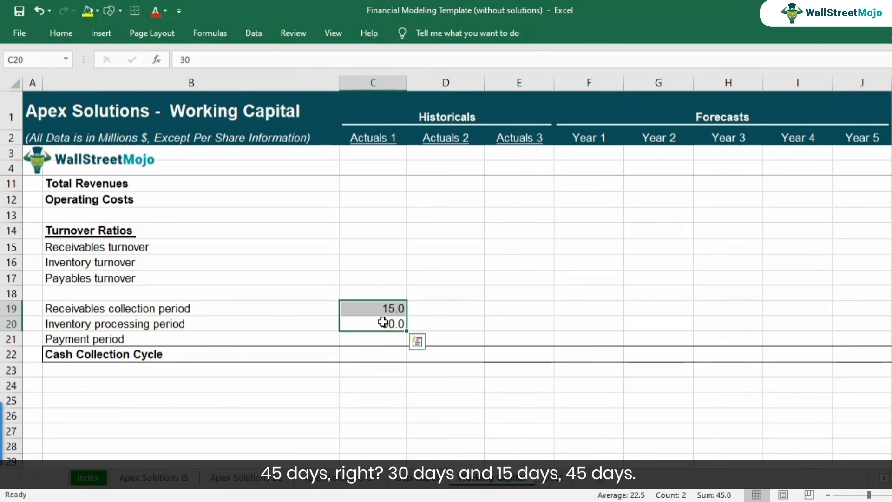
click(384, 323)
click(384, 308)
click(385, 323)
drag(386, 324, 384, 311)
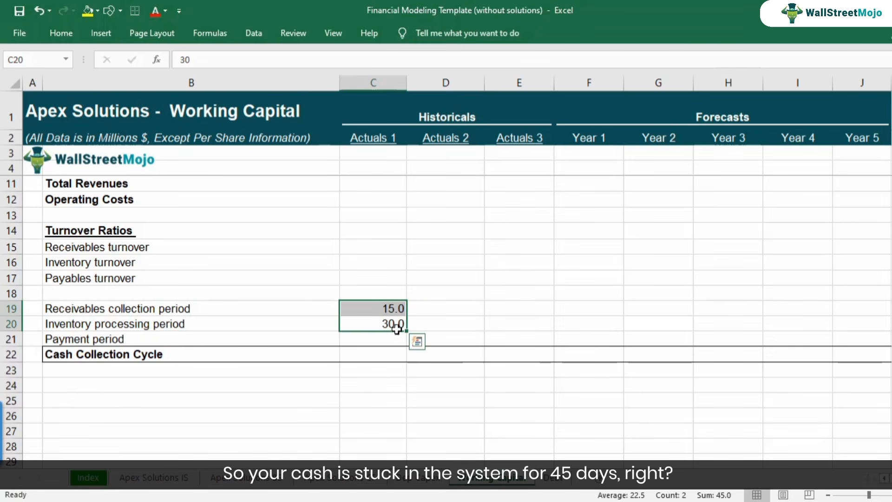
Enter a Payment period of 20 for Actuals 1 in C21.
click(196, 338)
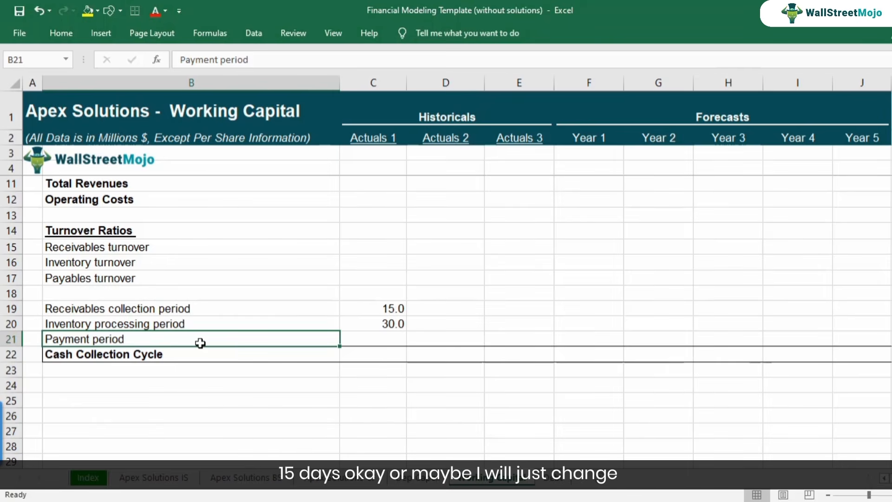
key(Right)
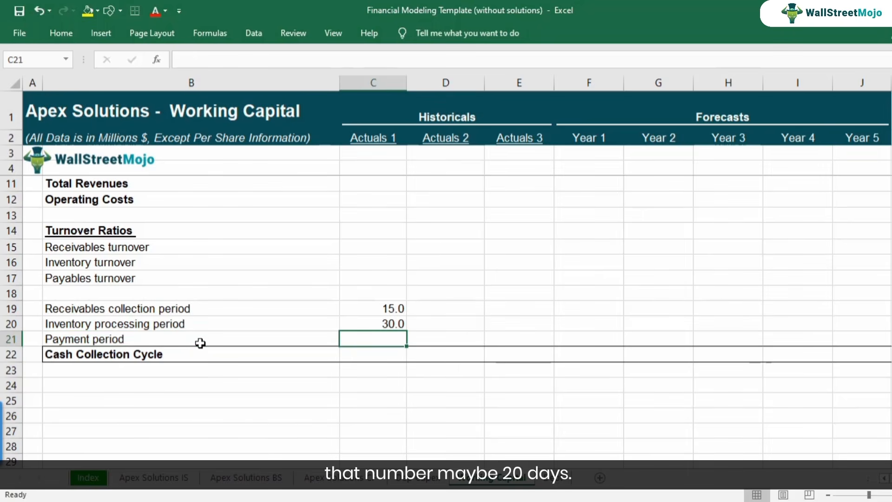
text(20)
key(Return)
Make the Actuals 1 Receivables collection period and Inventory processing period values in C19:C20 bold.
key(Up)
key(Up)
key(shift+Up)
key(ctrl+b)
key(ctrl+b)
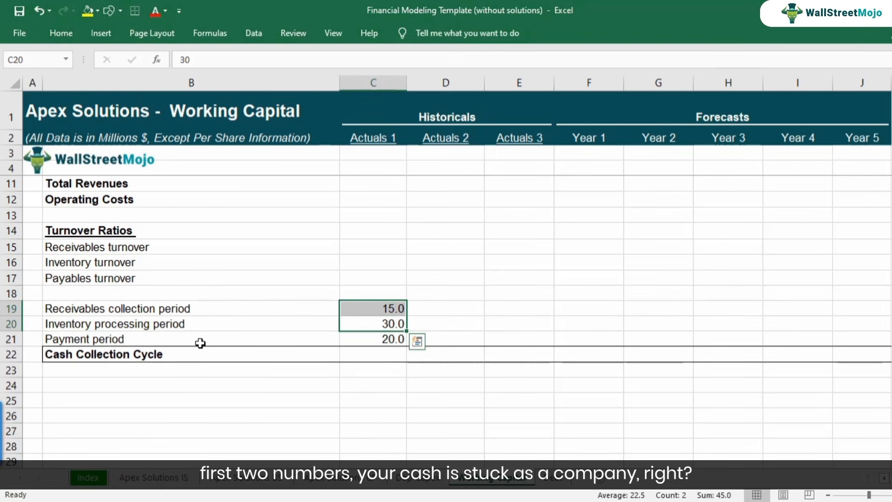
key(ctrl+b)
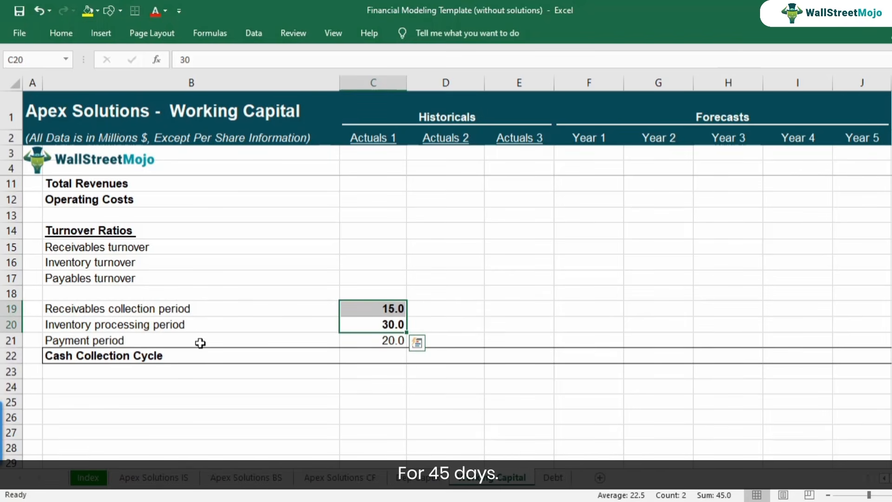
Calculate the Actuals 1 Cash Collection Cycle in C22 with the formula =C19+C20-C21.
click(399, 357)
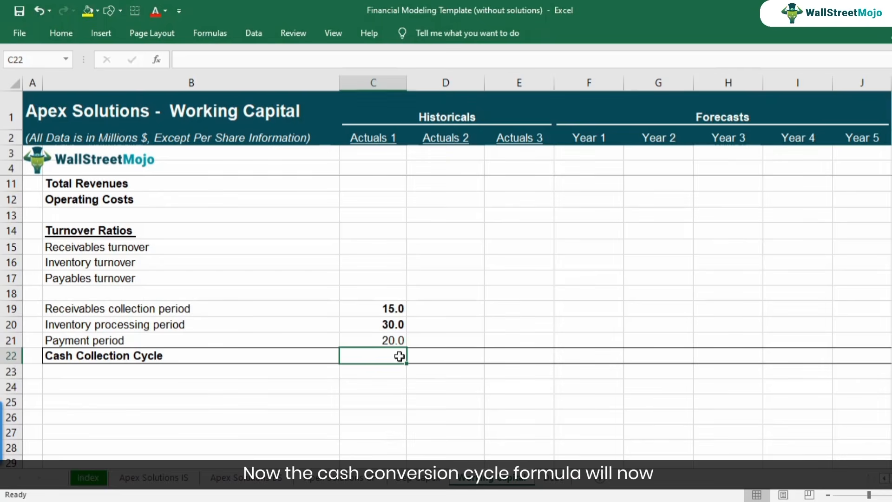
text(=)
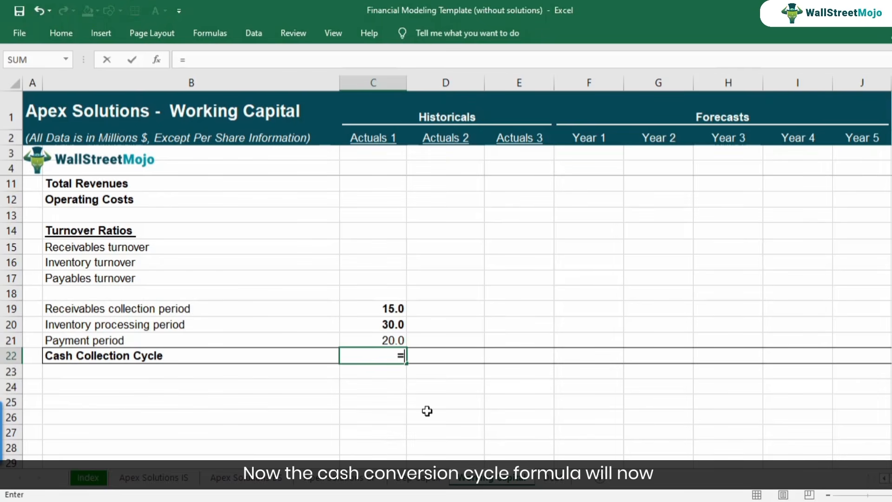
key(Up)
key(Up)
key(Up)
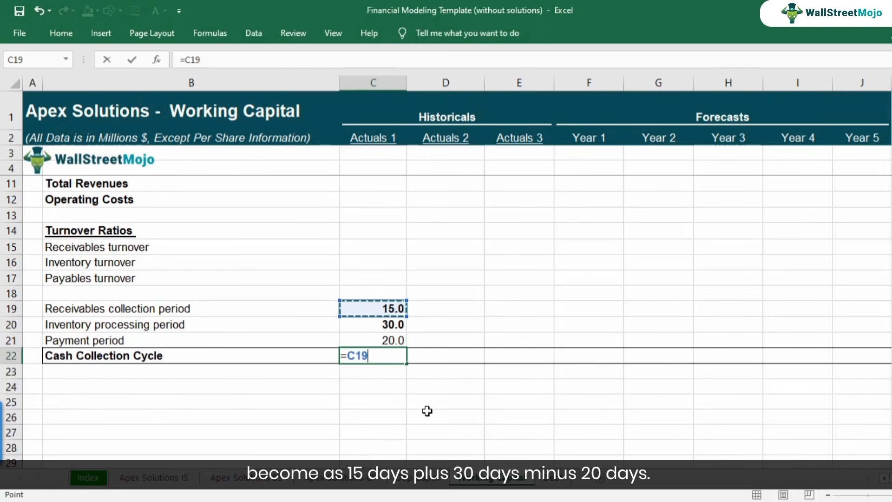
text(+)
key(Up)
key(Up)
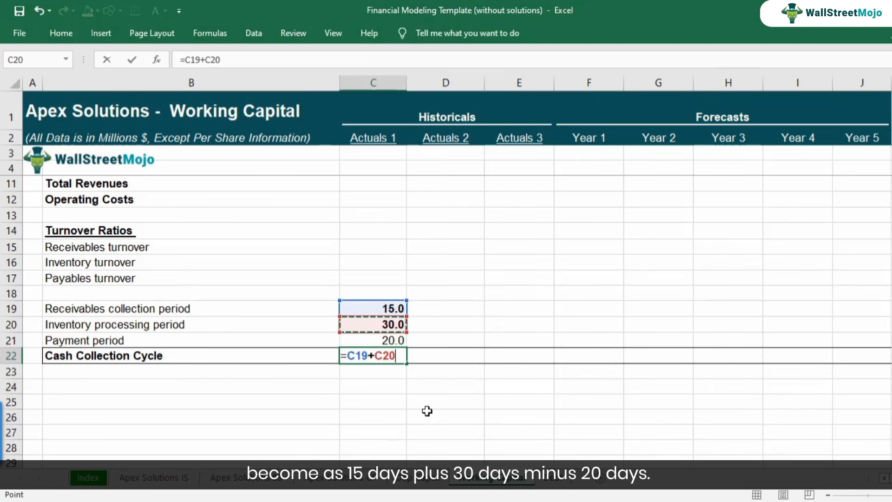
text(-)
key(Up)
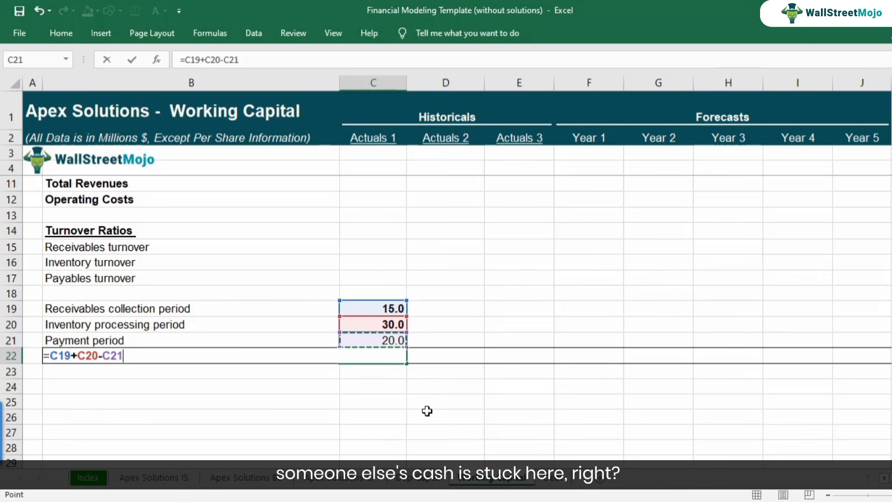
key(Return)
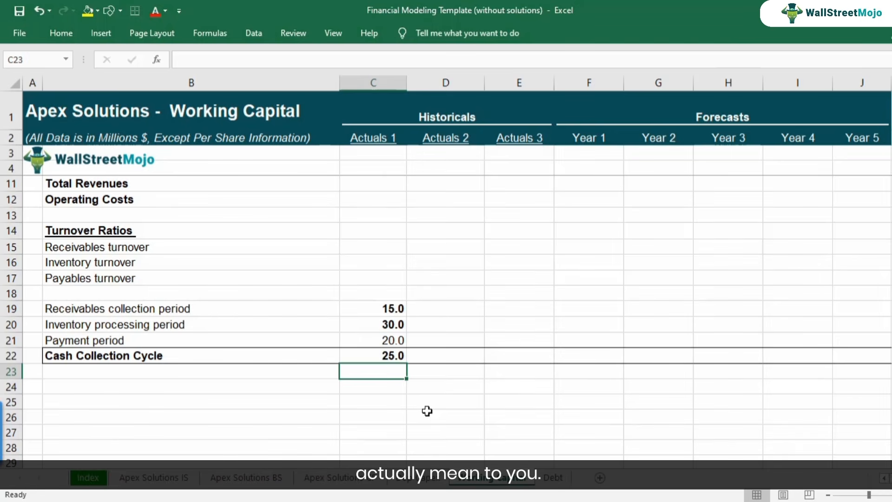
Remove the bold formatting from the Actuals 1 Receivables collection period value in C19.
key(Up)
key(Up)
key(Up)
key(Up)
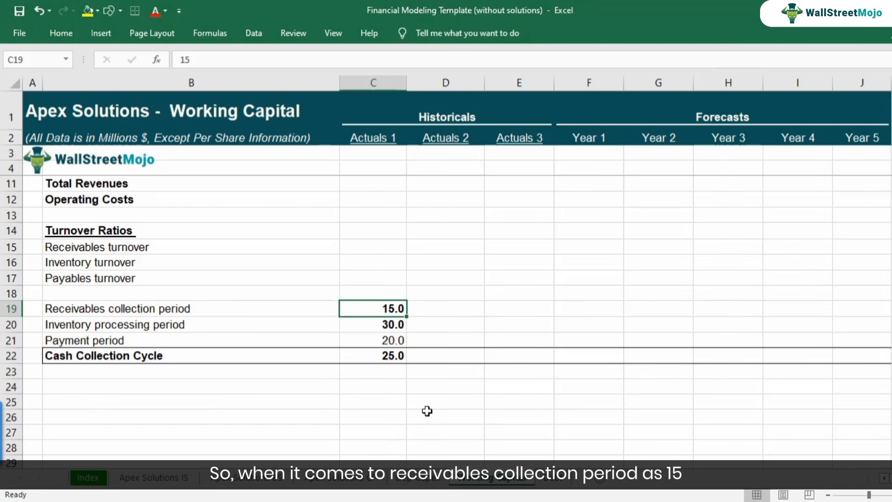
key(Left)
key(shift+Right)
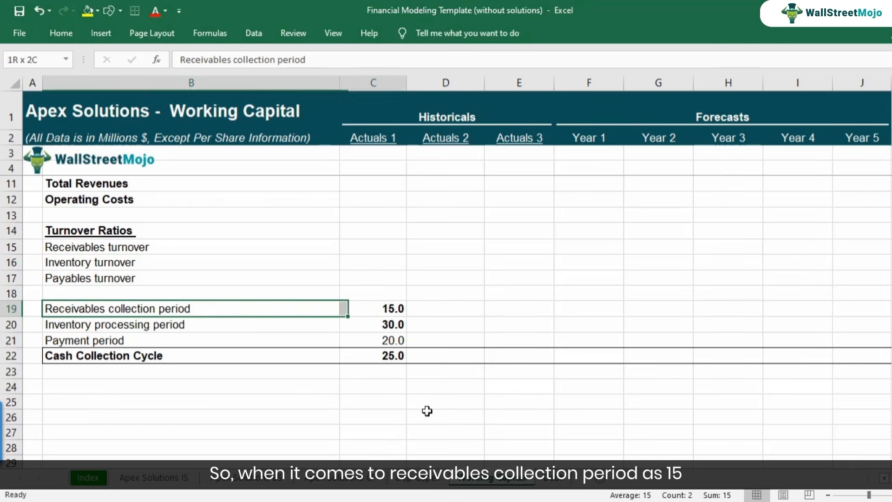
key(Right)
key(ctrl+b)
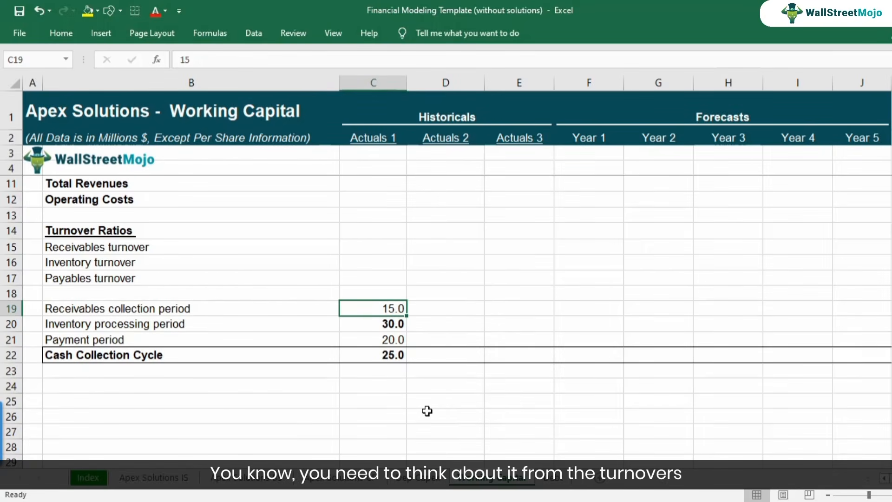
Extend the label in B15 to read "Receivables turnover (Sales / Accounts Receivables)".
key(Up)
key(Up)
key(Up)
key(Up)
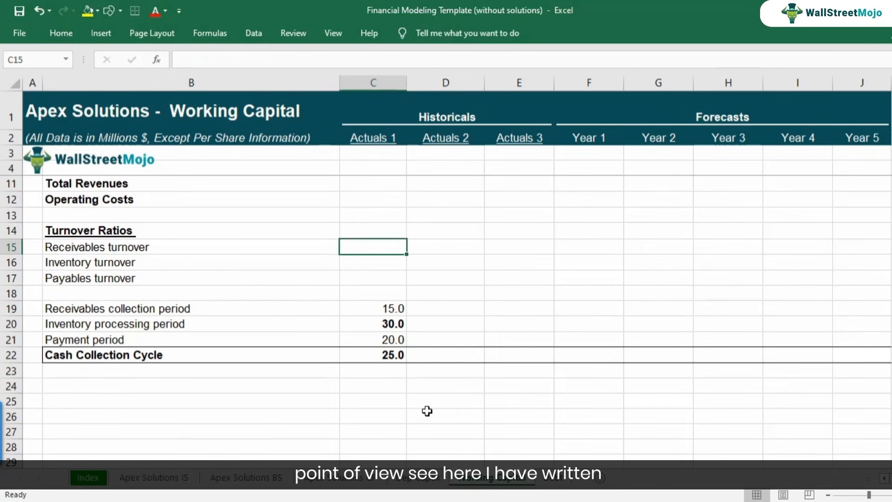
key(Left)
key(ctrl+b)
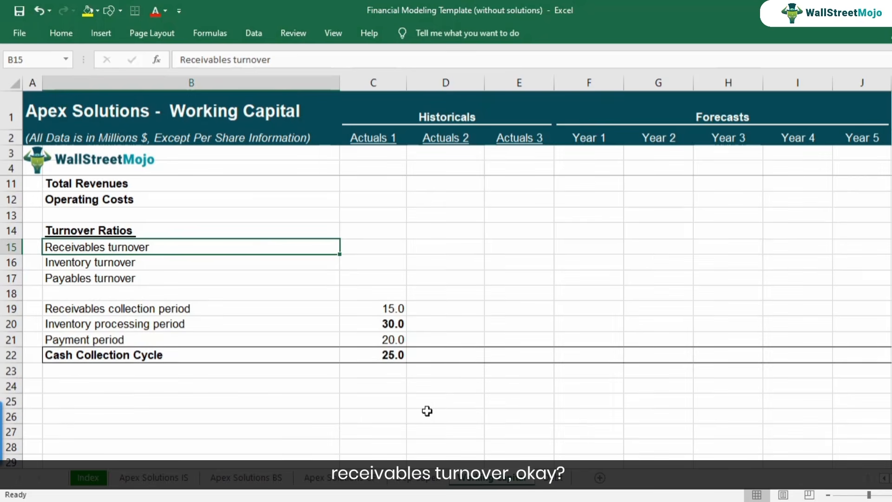
key(ctrl+b)
key(F2)
text((Sales )
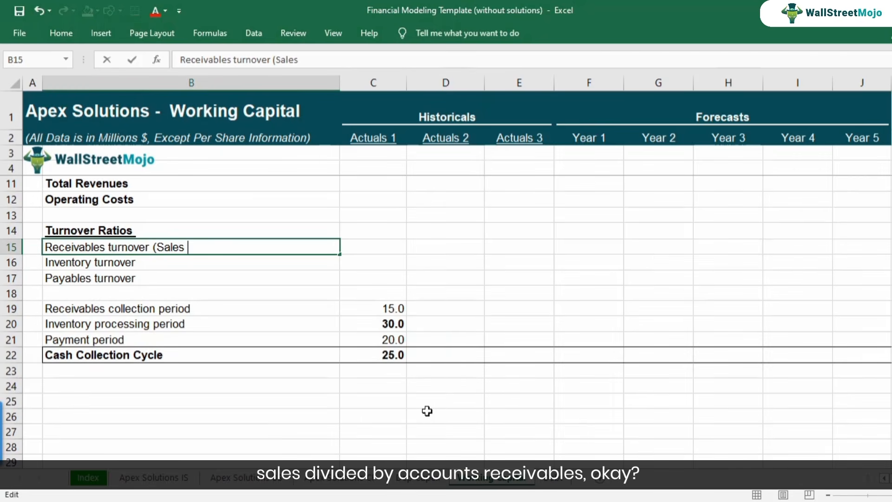
text(/ Accounts Receivabe)
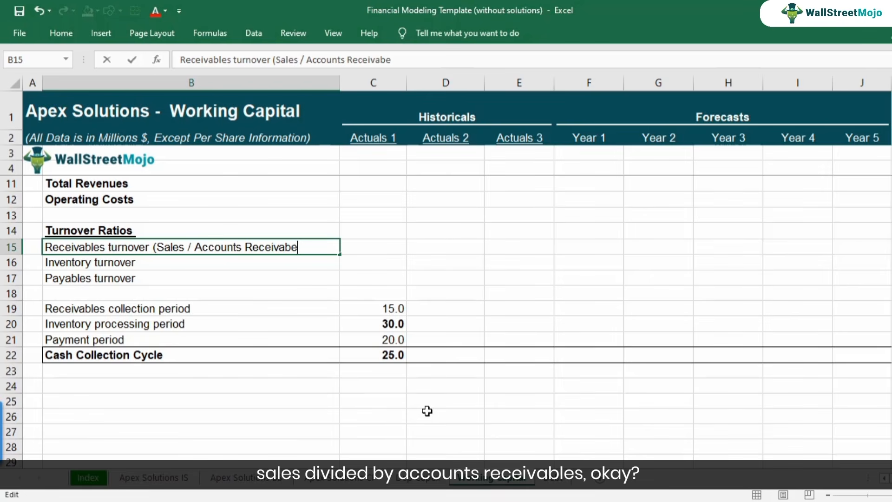
key(BackSpace)
text(les))
key(Return)
key(Up)
key(Right)
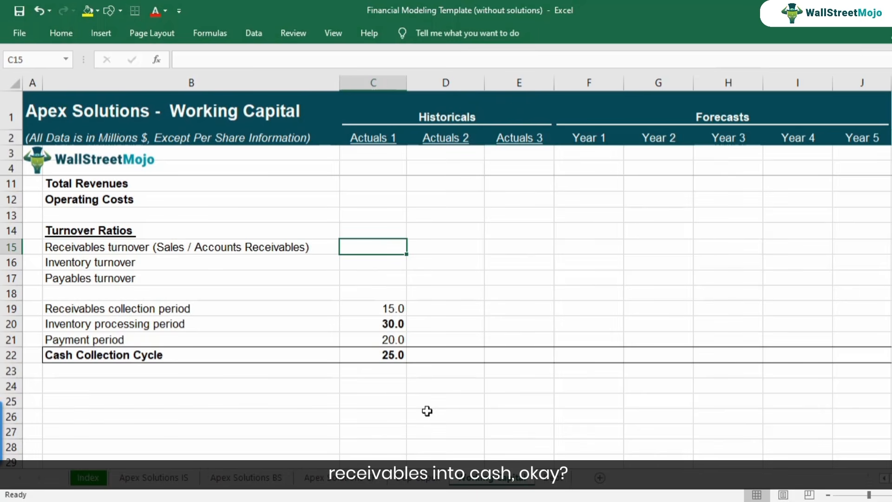
key(Down)
key(Down)
key(Down)
key(Down)
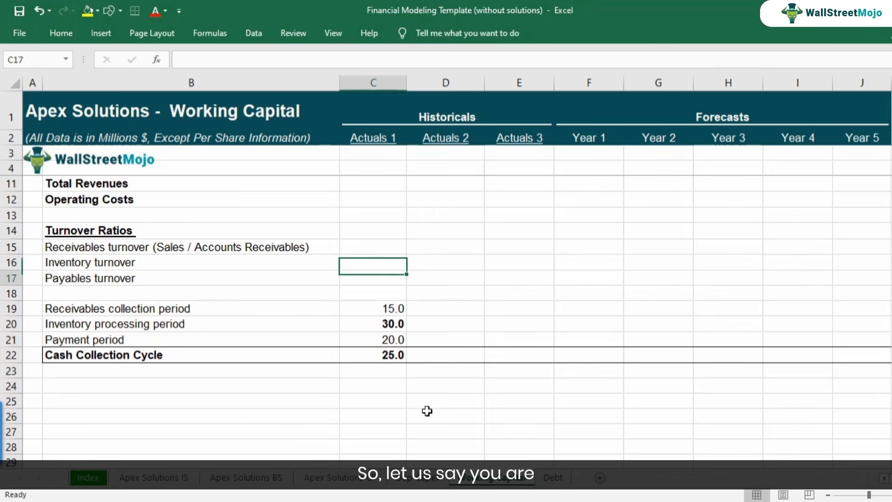
key(ctrl+b)
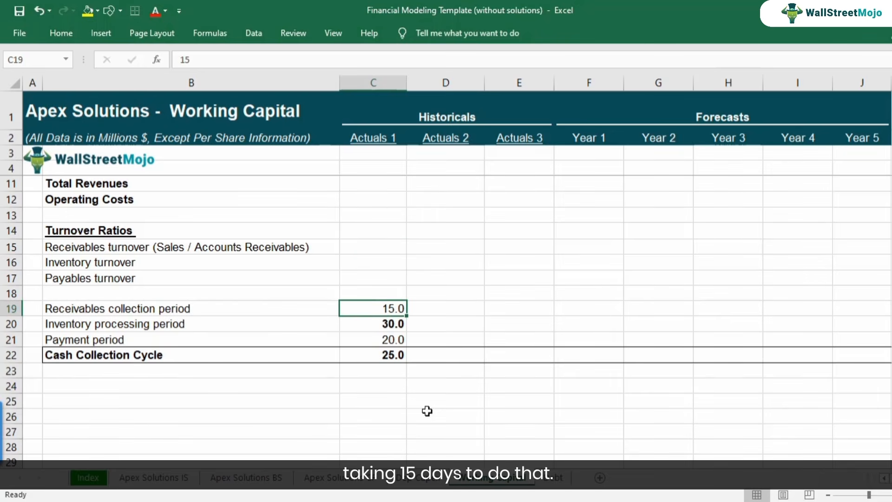
key(ctrl+b)
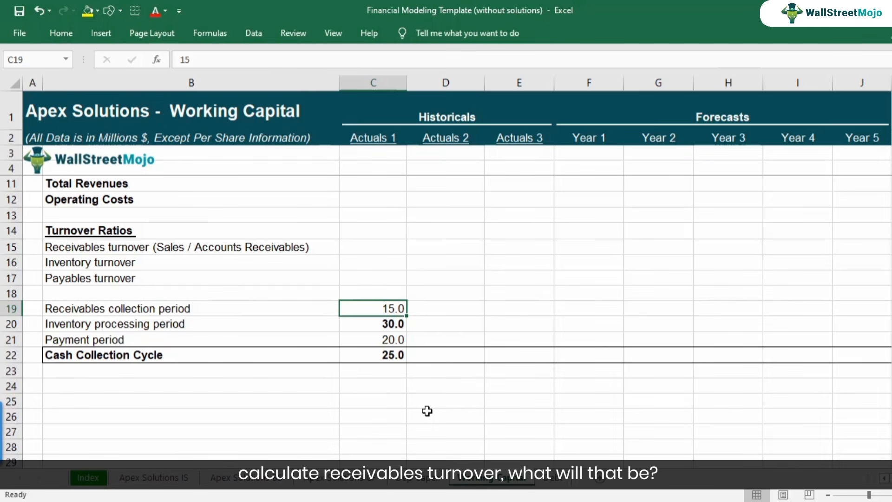
Calculate the Actuals 1 Receivables turnover in C15 by dividing the days in L16 by the collection period, with =L16/C19.
key(Up)
key(Up)
key(Up)
key(Up)
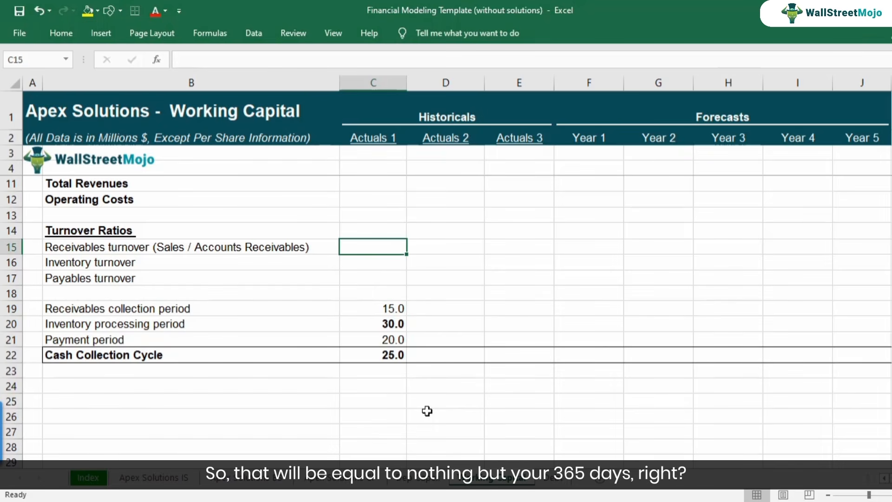
text(=)
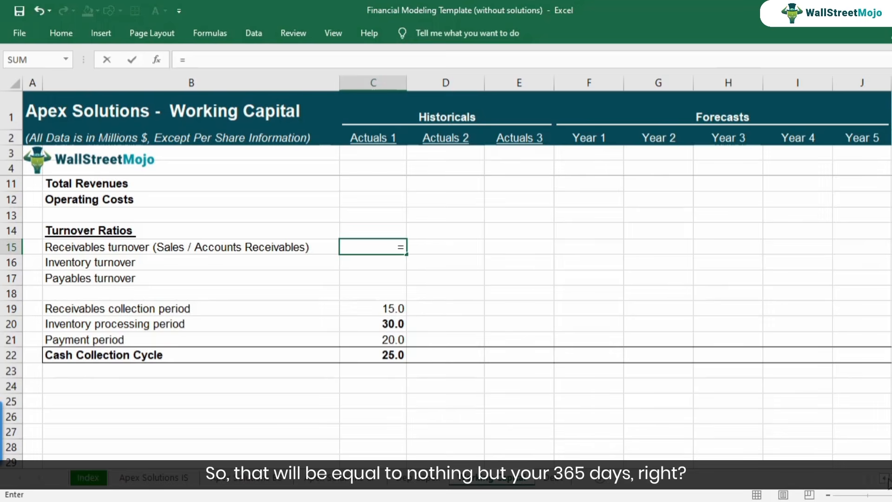
scroll(457, 267, right, 5)
scroll(686, 330, right, 1)
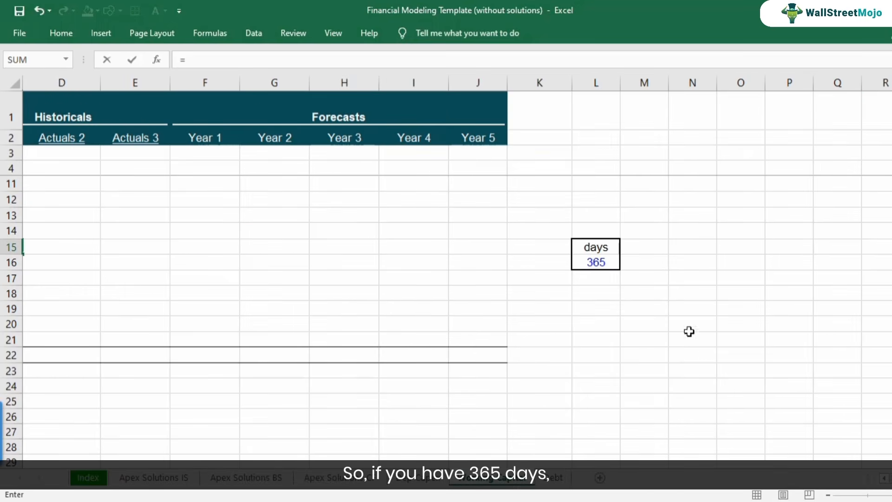
click(597, 261)
text(/)
key(Left)
key(Left)
key(Right)
key(Right)
key(Down)
key(Down)
key(Down)
key(Down)
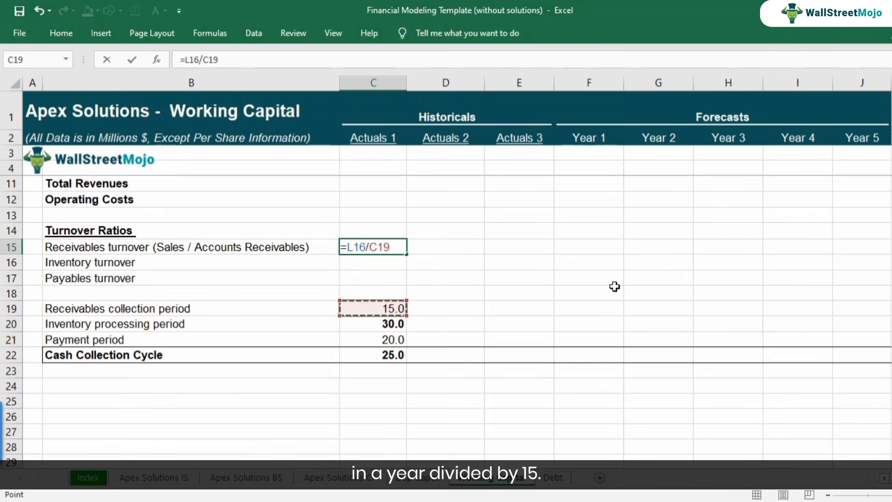
key(Return)
key(Up)
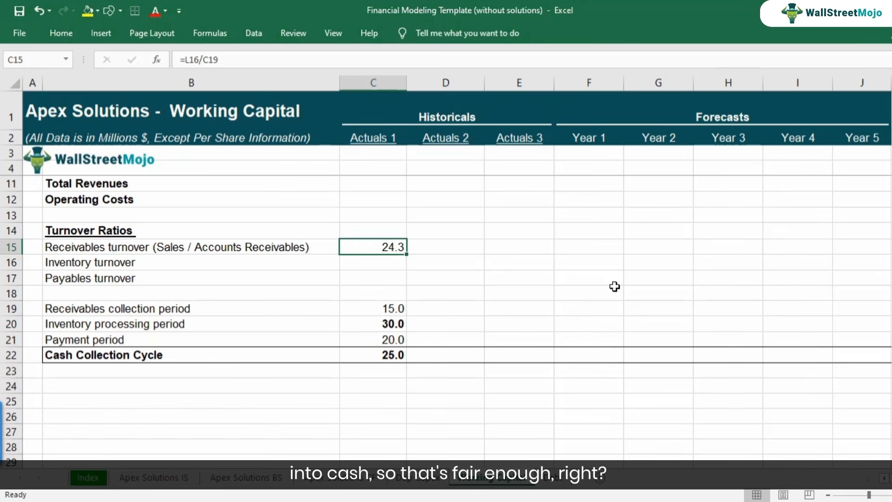
click(375, 311)
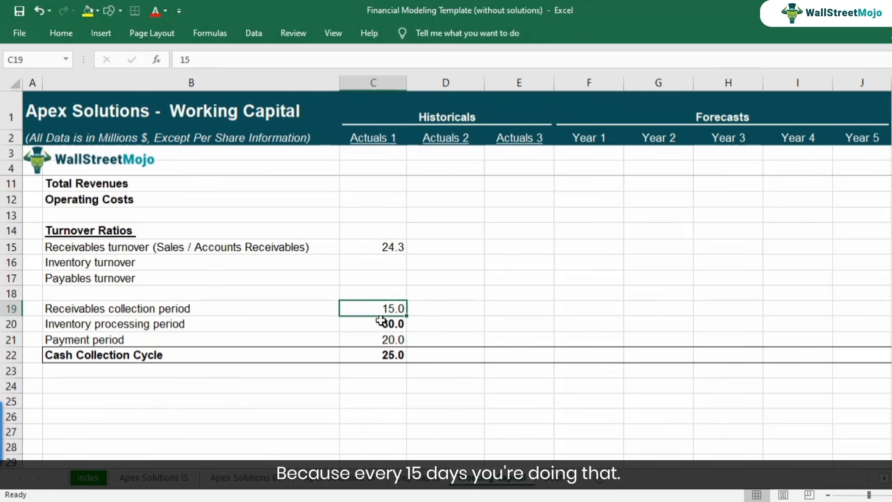
key(Up)
key(Up)
key(Up)
key(Up)
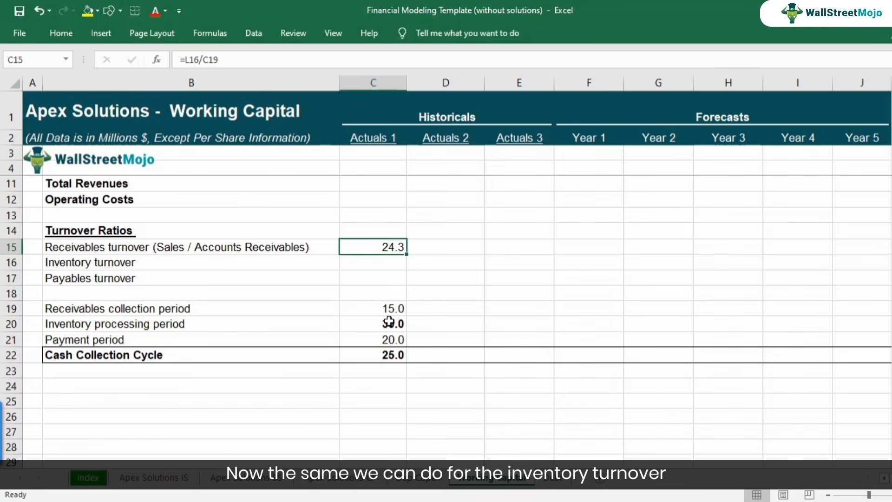
Extend the label in B16 to read "Inventory turnover (COGS / Inventory)".
key(Left)
key(Down)
key(F2)
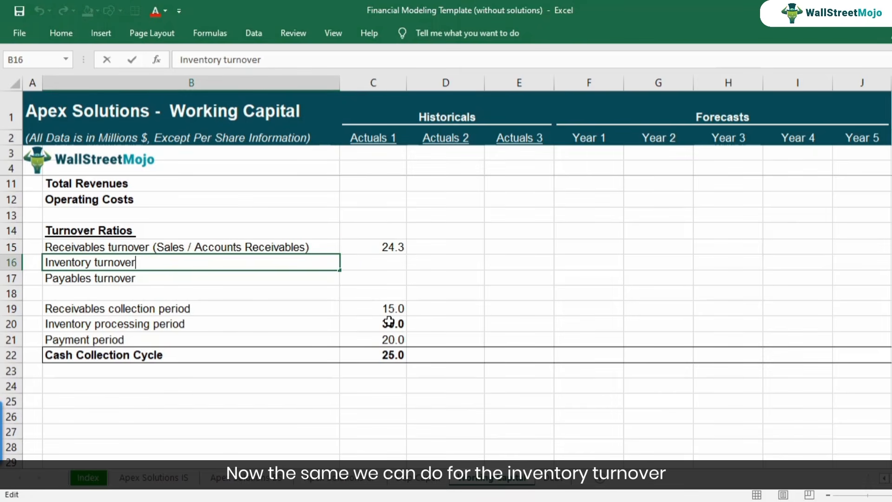
key(Escape)
key(Down)
key(Up)
key(F2)
text((COGS / Inventory))
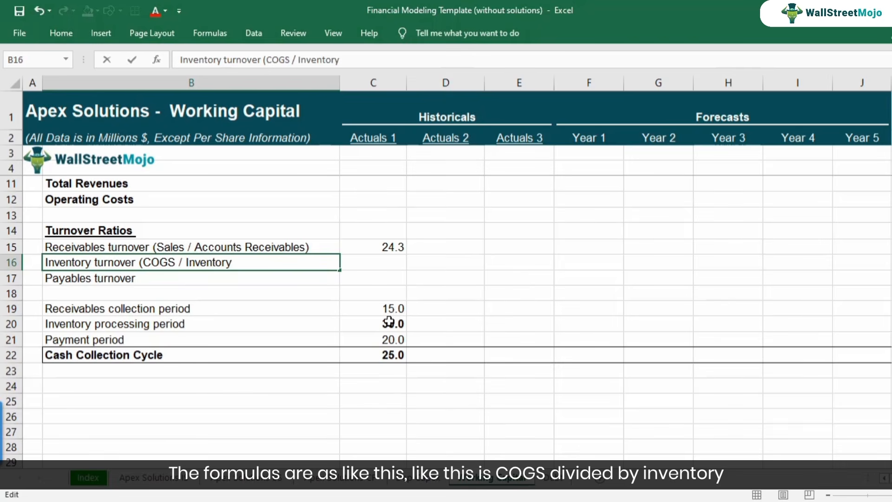
key(Return)
Extend the label in B17 to read "Payables turnover (COGS / Payables)".
key(F2)
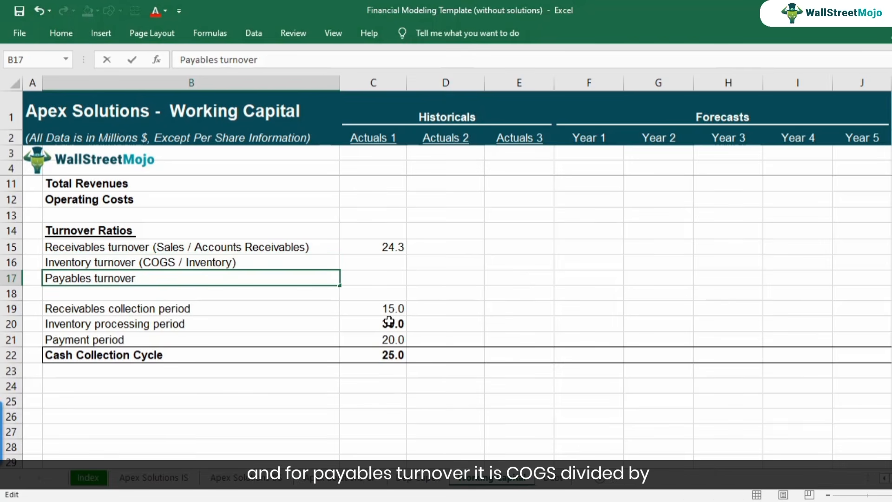
text((COGS / Payab)
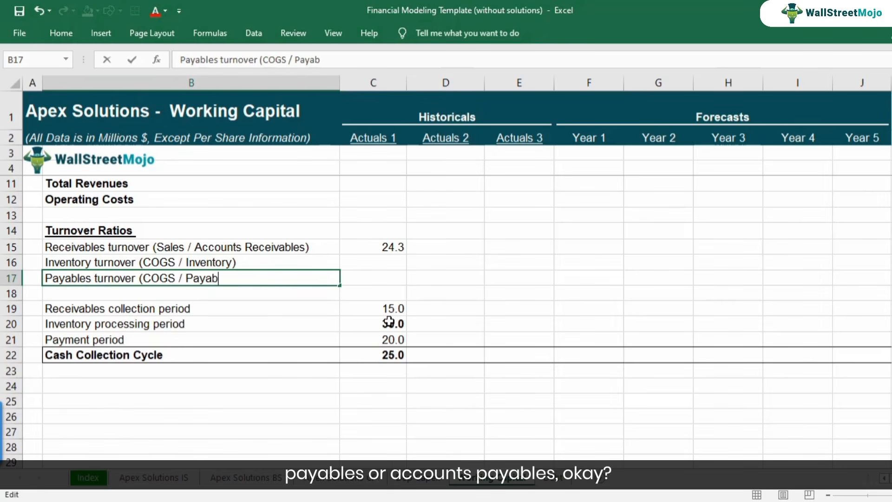
text(les))
key(Return)
Calculate the Actuals 1 Inventory turnover in C16 with the formula =L16/C20 and check its cell references.
key(Up)
key(Up)
key(Right)
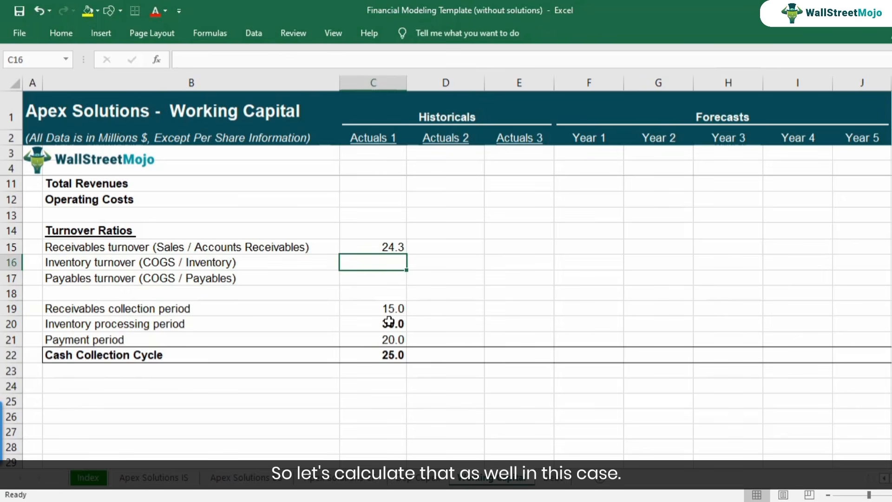
text(=)
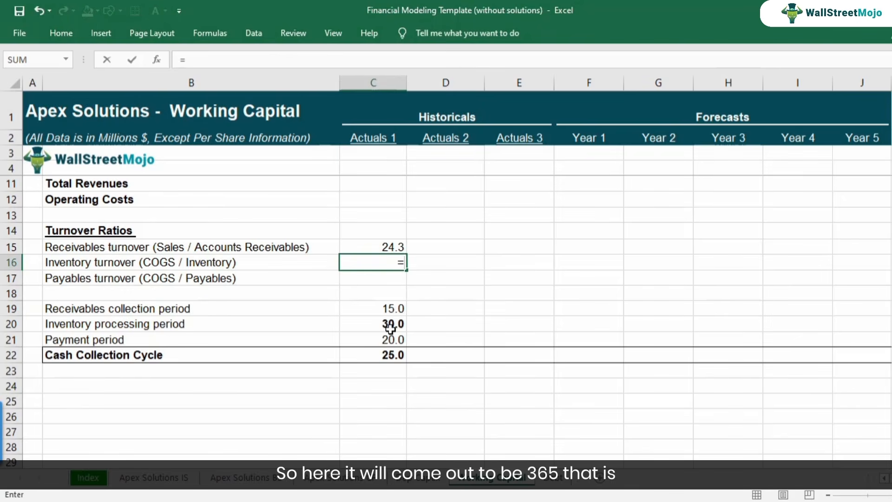
key(Right)
key(Right)
key(Right)
key(Right)
key(Right)
key(Right)
key(Right)
key(Right)
key(Right)
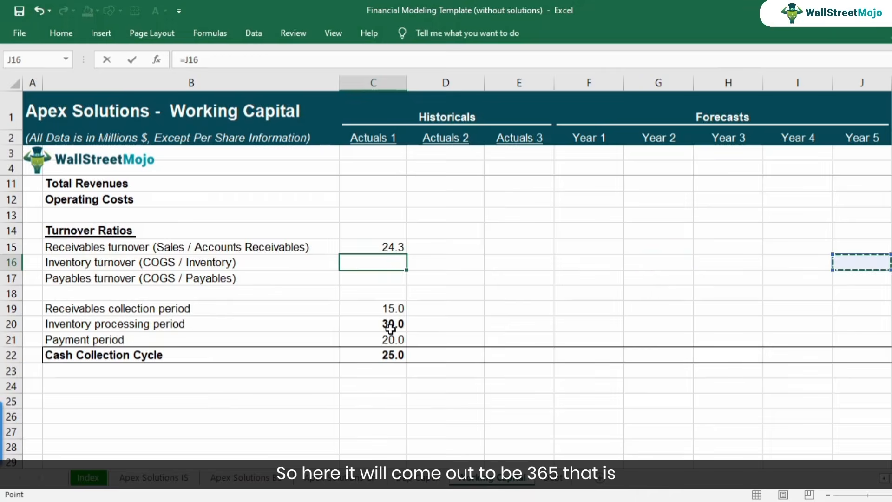
text(/)
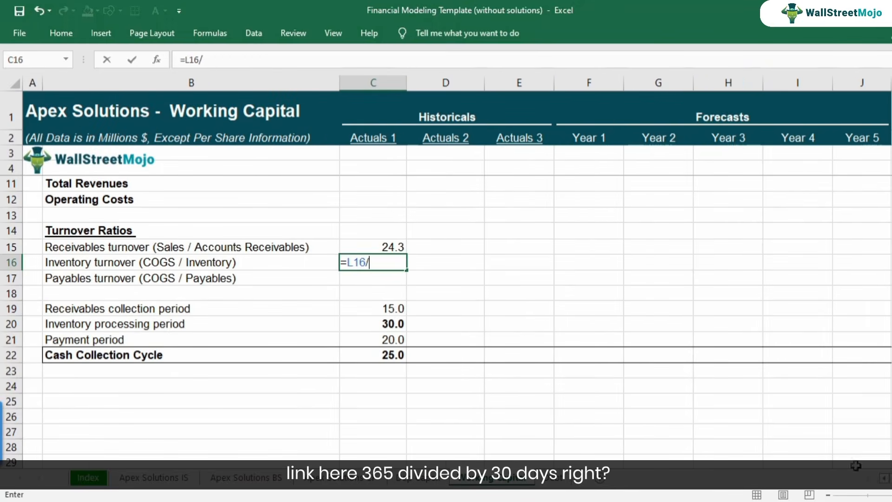
click(359, 329)
key(Return)
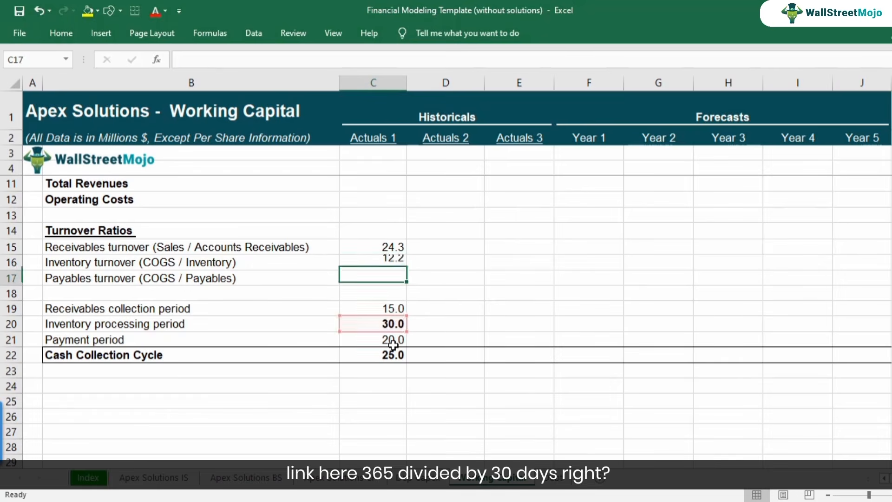
key(Up)
key(F2)
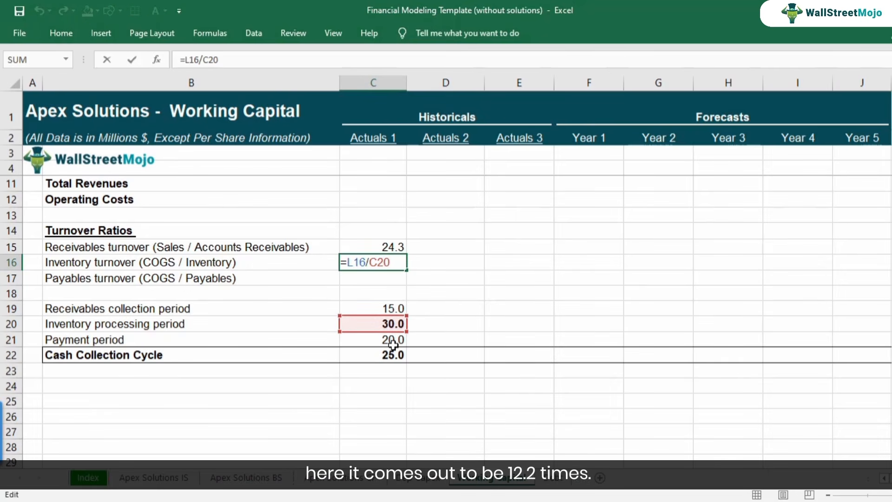
key(Return)
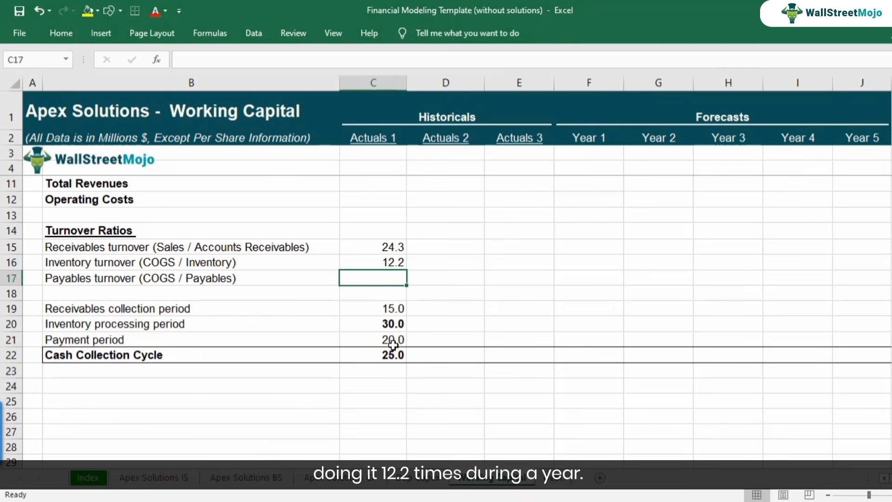
Calculate the Actuals 1 Payables turnover in C17 with the formula =L16/C21.
text(=)
key(Right)
key(Right)
key(Right)
key(Right)
key(Right)
key(Right)
key(Right)
key(Right)
key(Right)
key(Right)
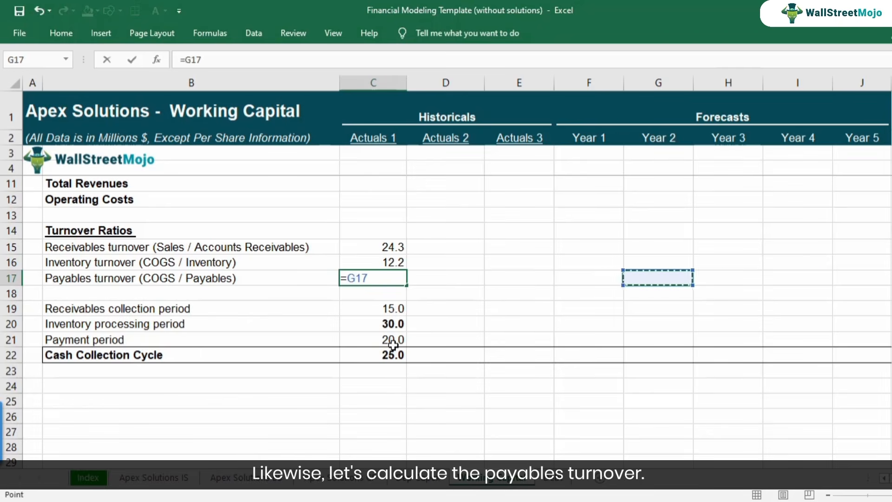
key(Left)
key(Up)
text(/)
key(Left)
key(Right)
key(Down)
key(Down)
key(Down)
key(Down)
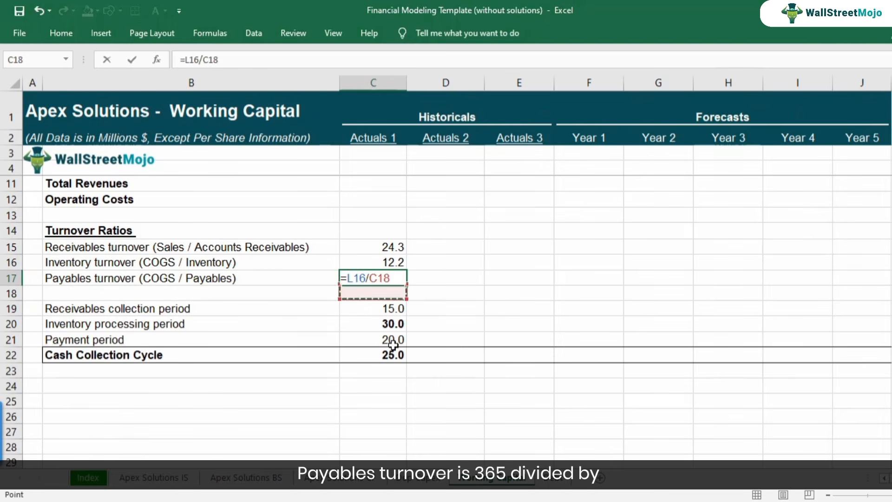
key(Return)
key(Up)
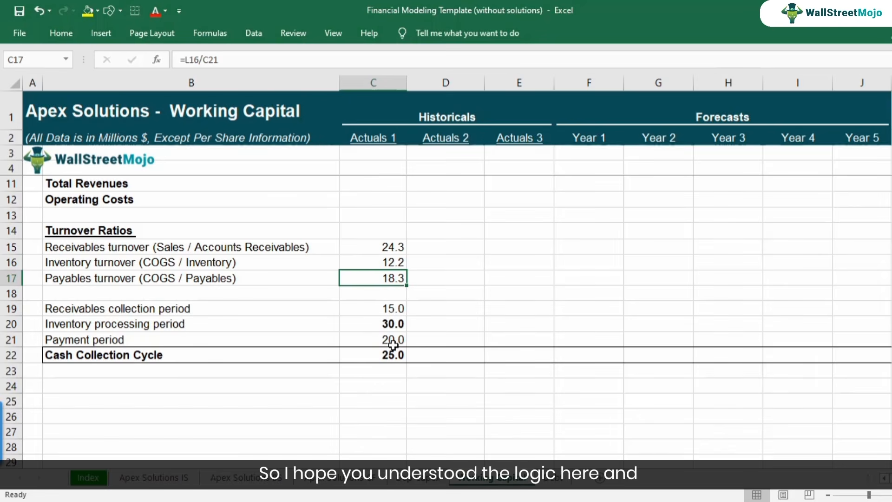
Clear the sample turnover ratios and collection periods from C15:C22 in the Actuals 1 column.
key(Up)
key(Up)
key(Down)
key(Down)
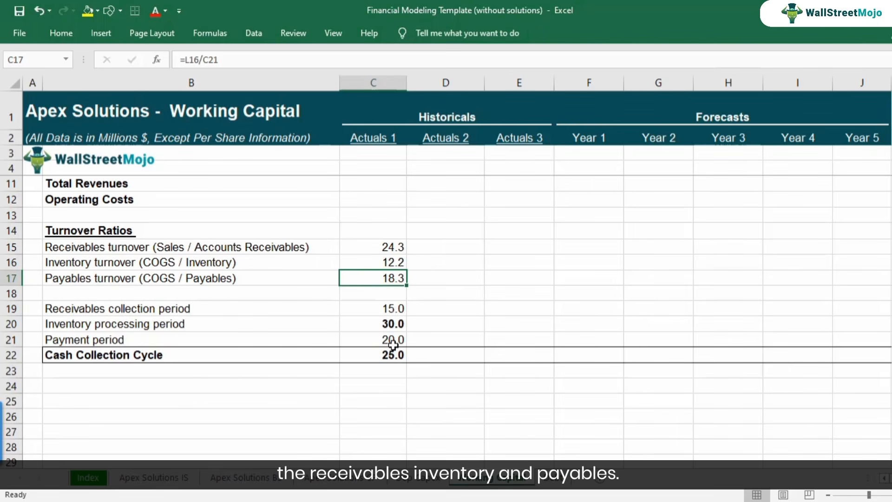
key(Up)
key(Up)
key(shift+Down)
key(shift+Down)
key(shift+Down)
key(shift+Down)
key(shift+Down)
key(shift+Down)
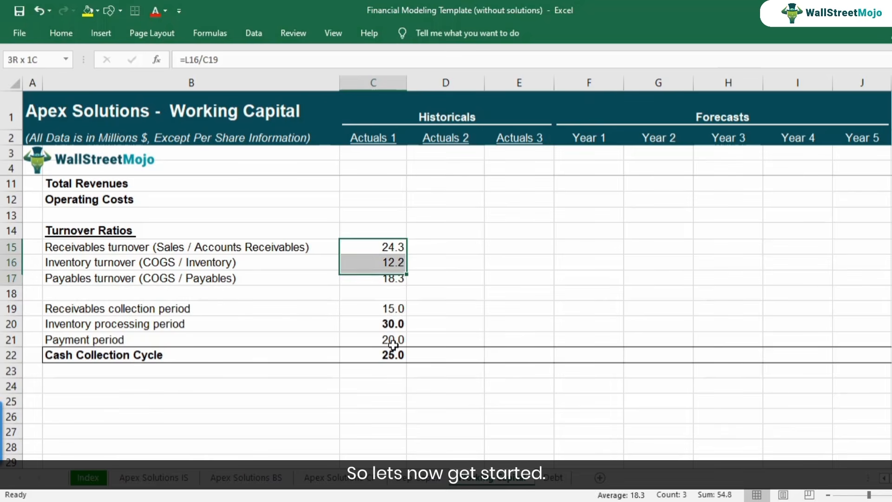
key(shift+Down)
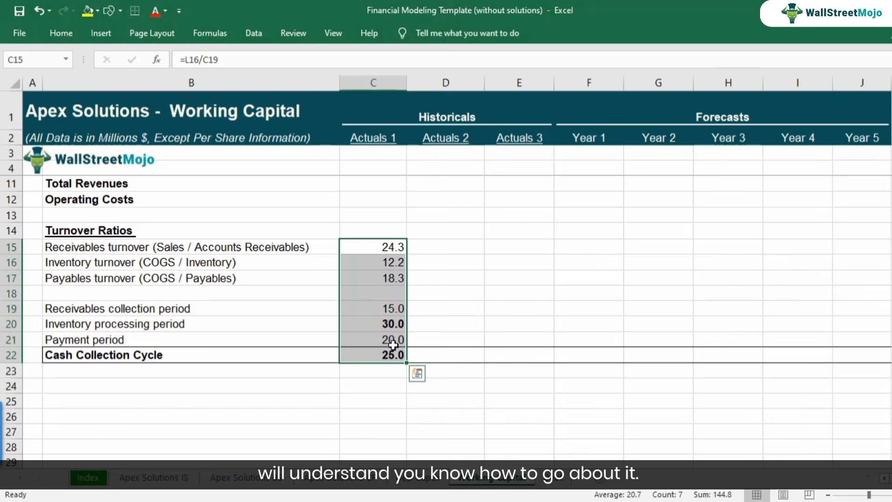
key(Delete)
key(Up)
key(Down)
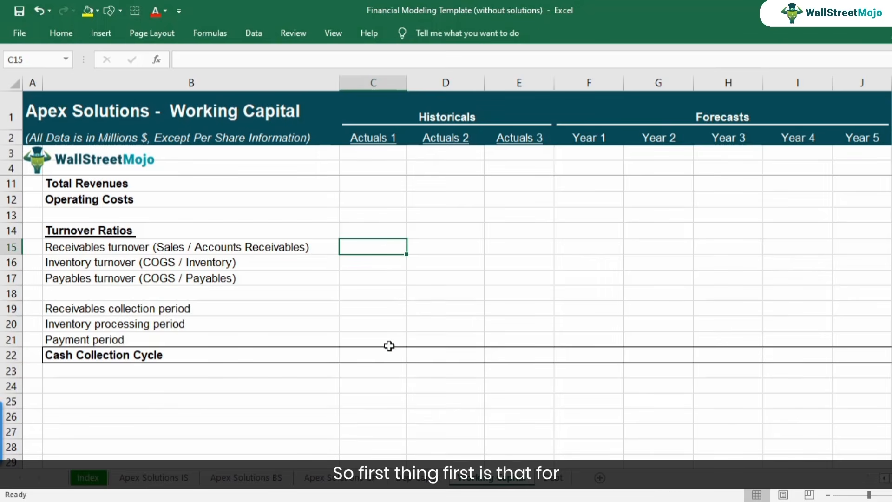
scroll(389, 345, up, 1)
click(167, 296)
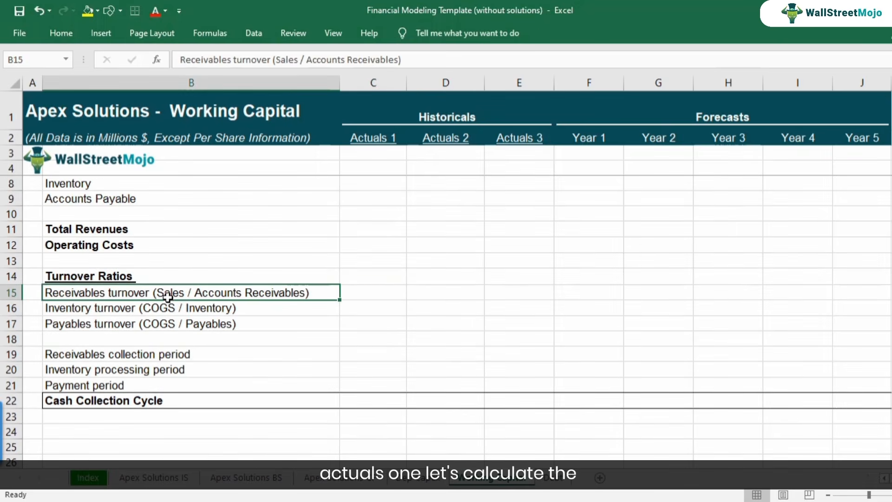
click(372, 293)
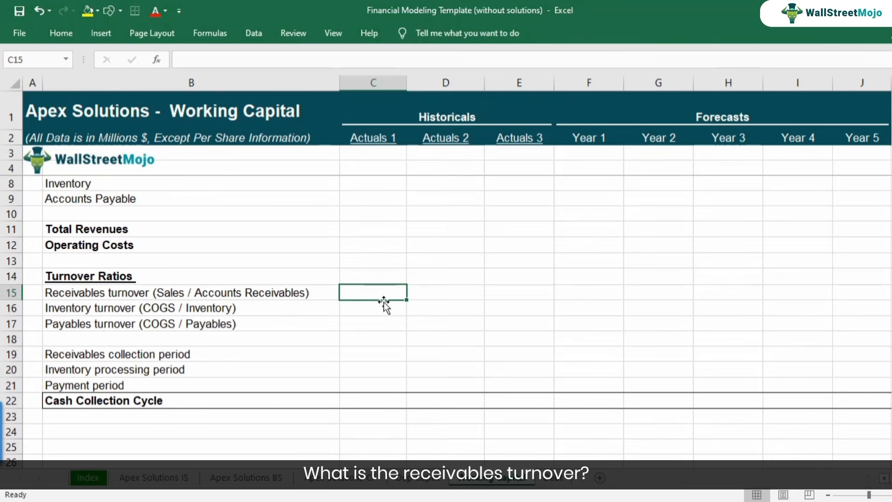
text(=)
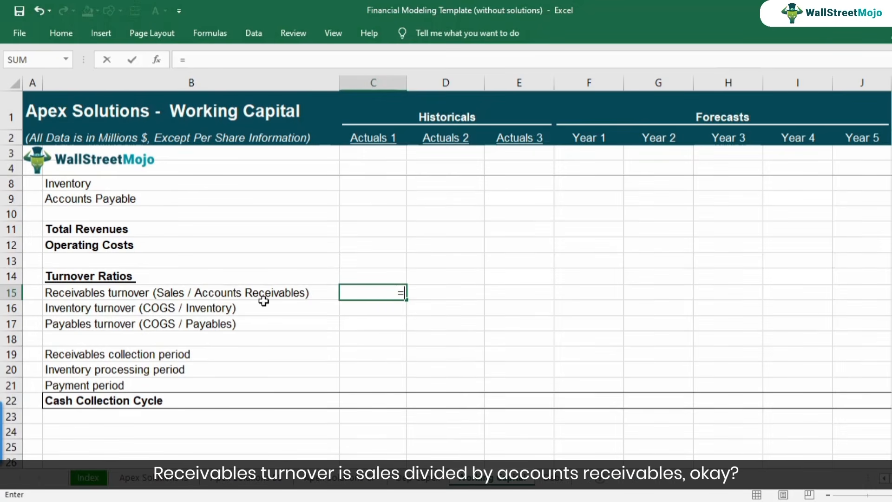
key(Escape)
scroll(316, 311, up, 1)
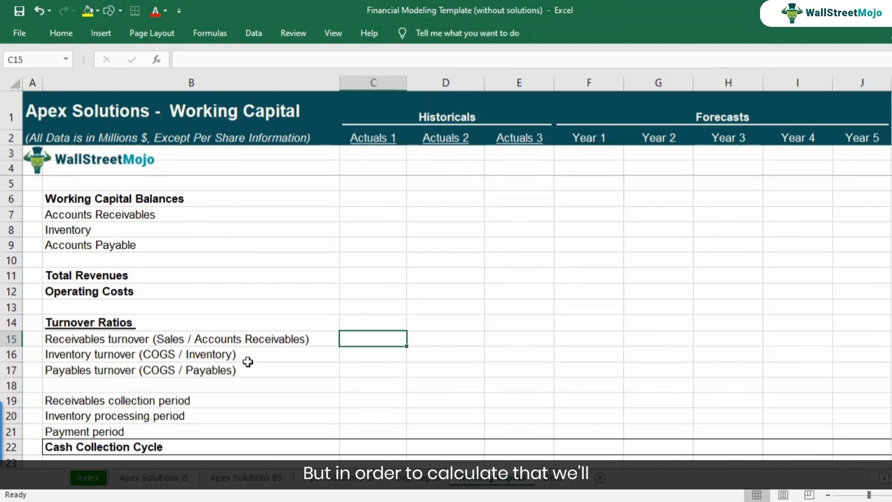
drag(371, 219, 836, 307)
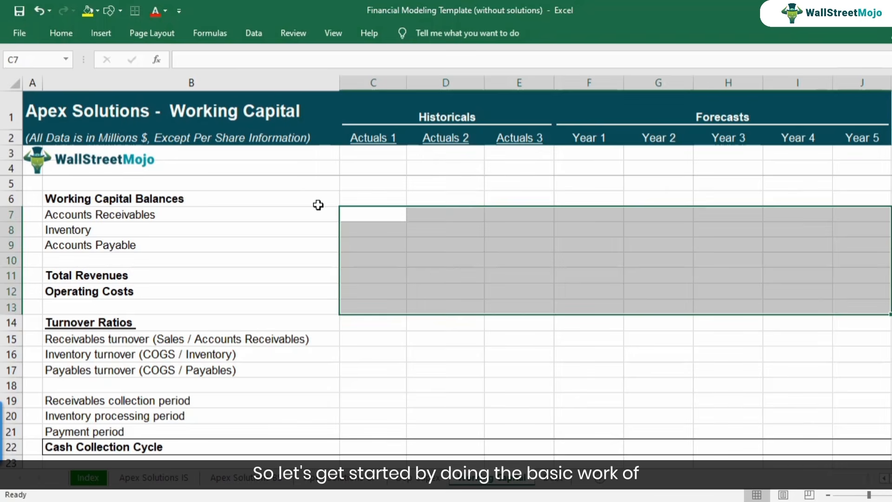
click(370, 216)
click(161, 221)
click(153, 237)
click(172, 246)
Link Actuals 1 Accounts Receivables in C7 to ='Apex Solutions BS'!C8 and copy the link across to Actuals 3.
click(368, 218)
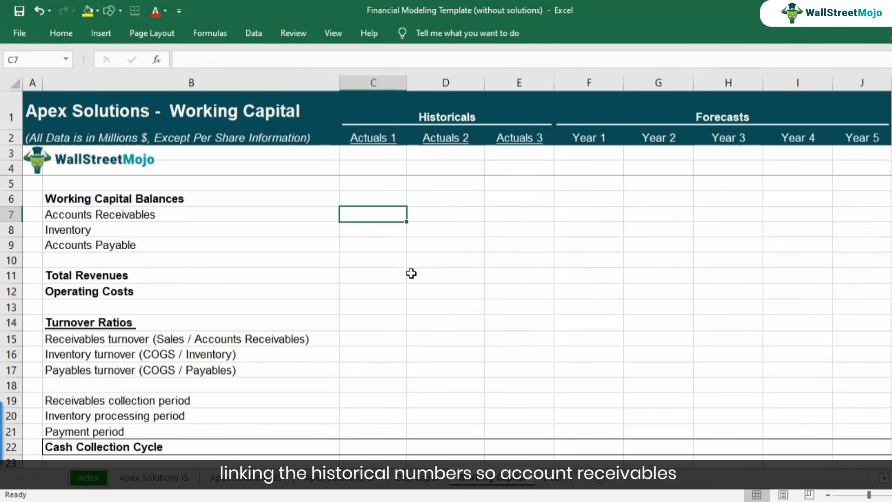
text(=)
click(260, 477)
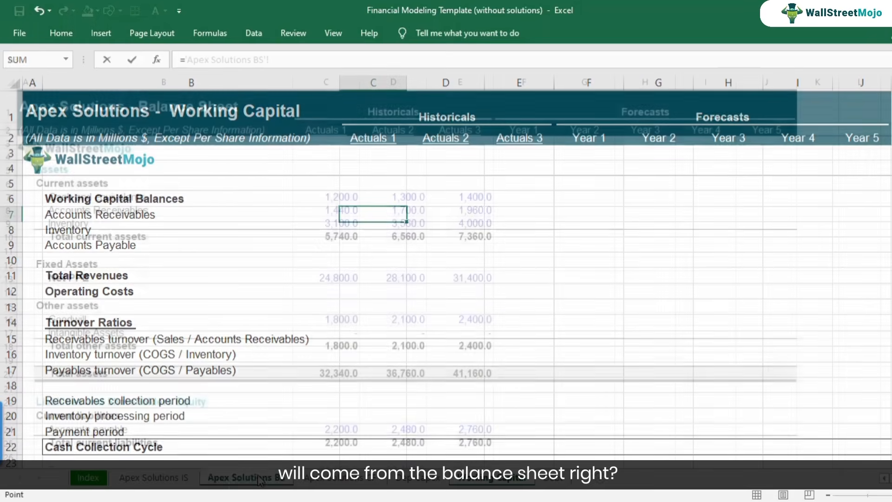
click(337, 209)
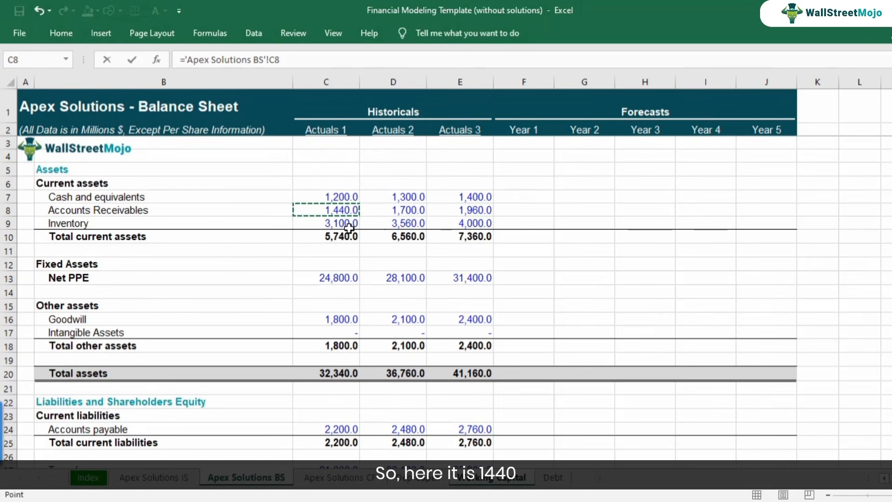
key(Return)
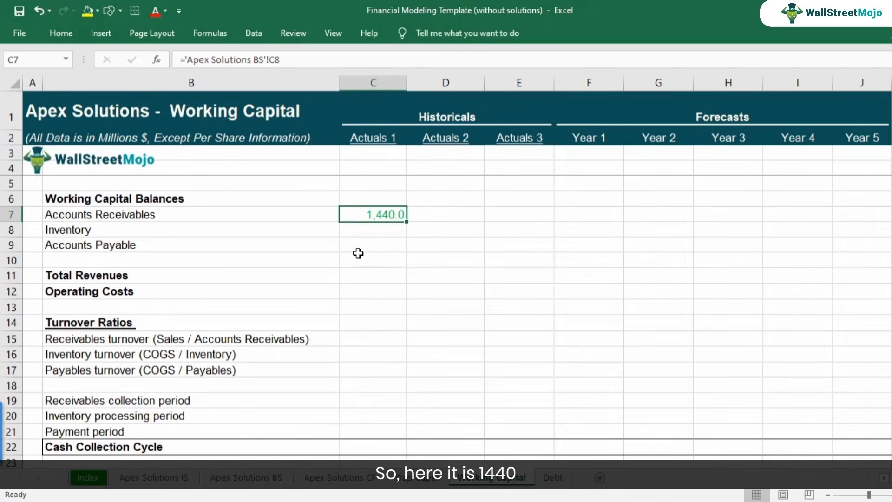
key(ctrl+c)
key(shift+Right)
key(shift+Right)
key(ctrl+v)
key(Down)
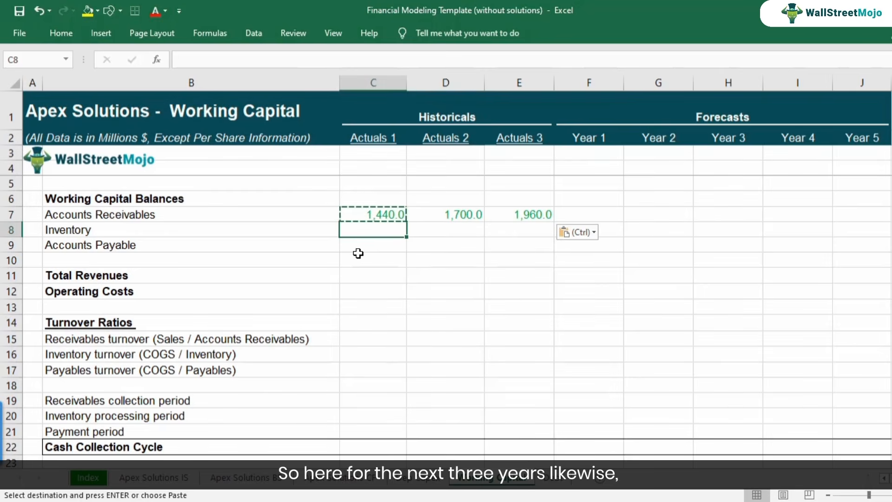
Link Actuals 1 Inventory in C8 to ='Apex Solutions BS'!C9 and copy the link across to Actuals 3.
text(=)
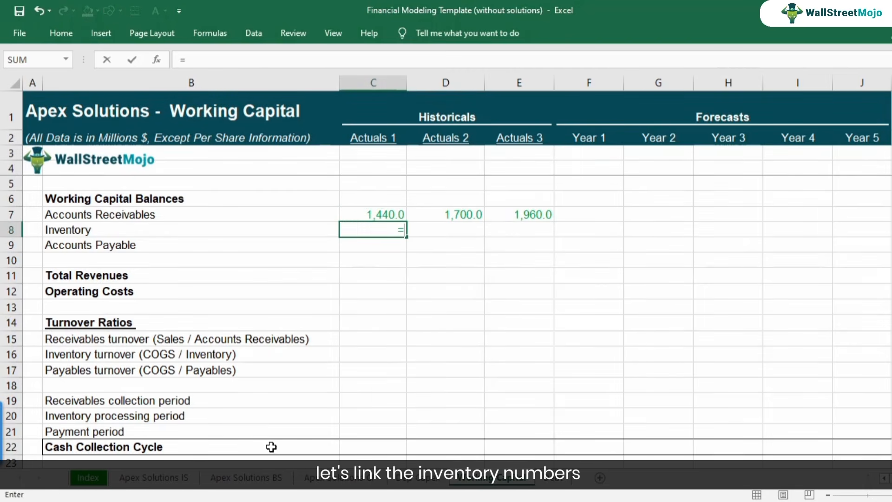
click(260, 479)
click(337, 226)
key(Return)
key(Up)
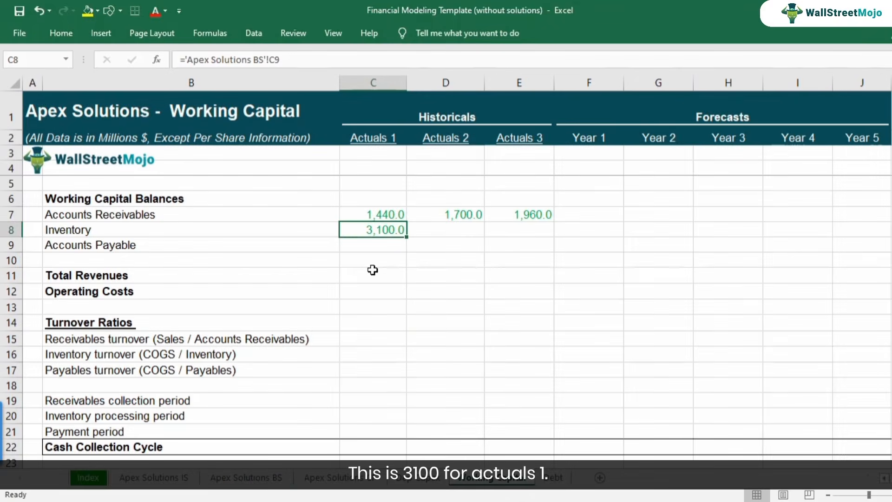
key(ctrl+c)
key(shift+Right)
key(shift+Right)
key(ctrl+v)
key(Down)
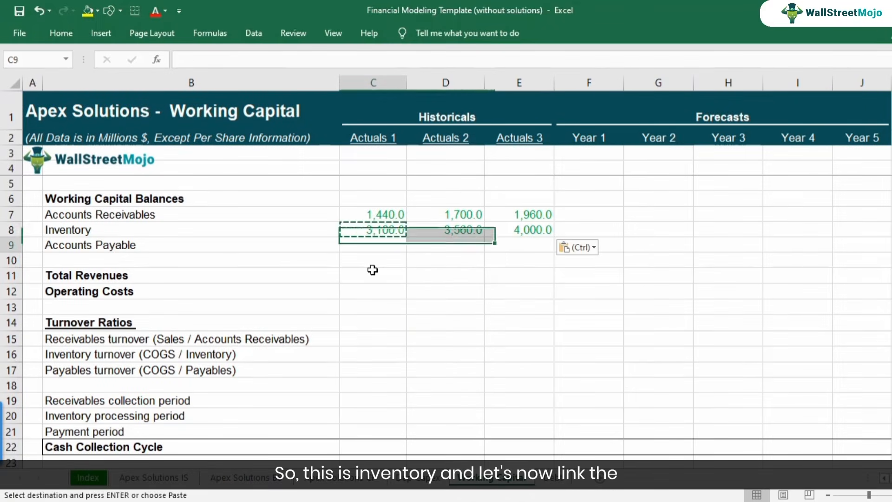
Link Actuals 1 Accounts Payable in C9 to ='Apex Solutions BS'!C24 and copy the link across to Actuals 3.
text(=)
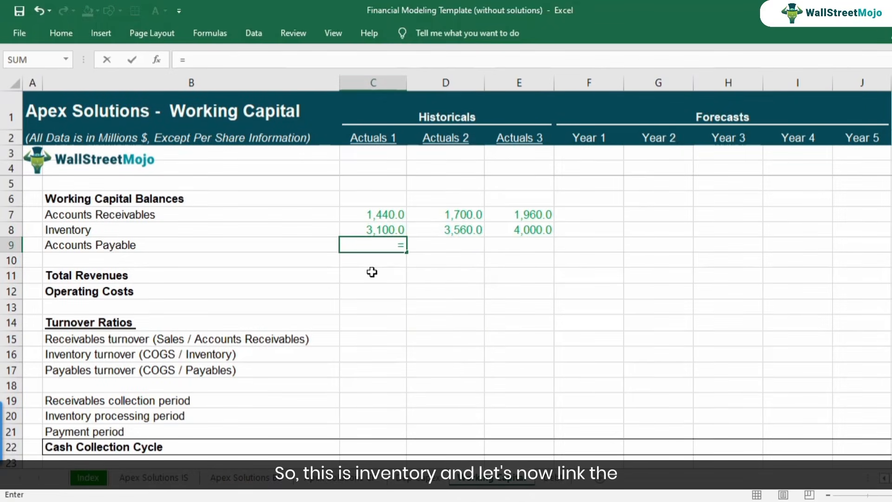
click(267, 477)
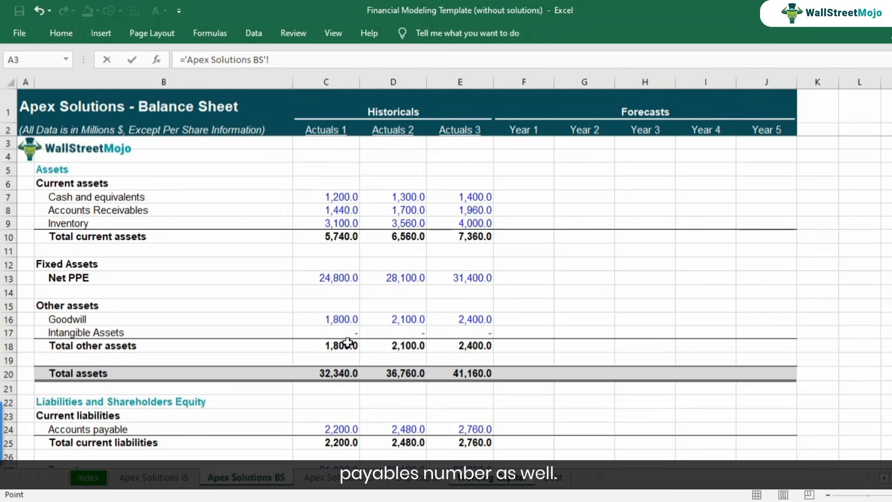
scroll(376, 346, down, 2)
click(301, 352)
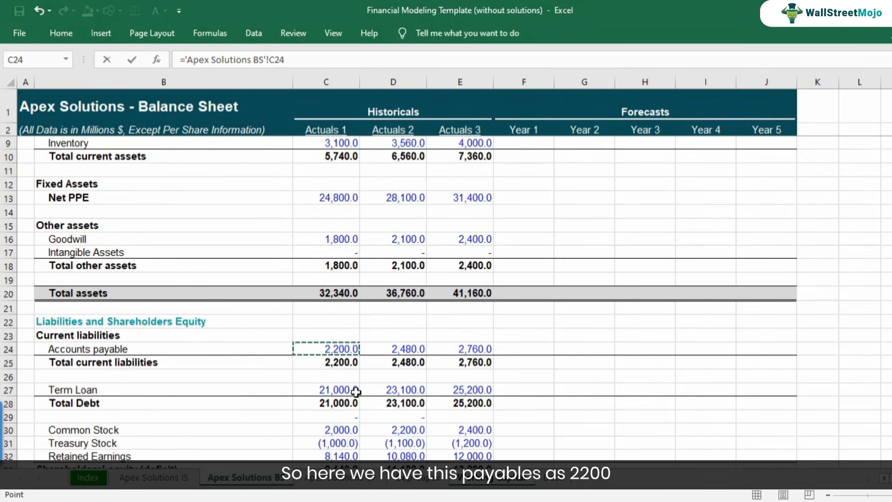
key(Return)
key(ctrl+c)
key(shift+Right)
key(shift+Right)
key(shift+Right)
key(shift+Left)
key(ctrl+v)
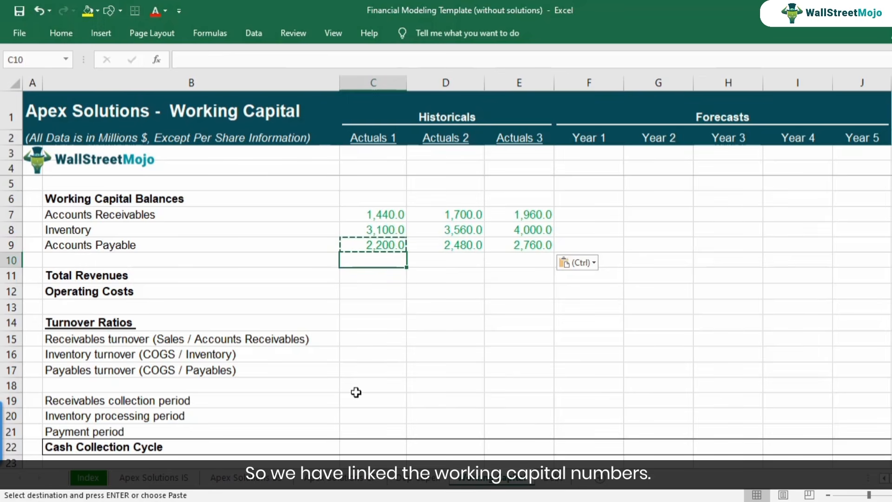
key(Down)
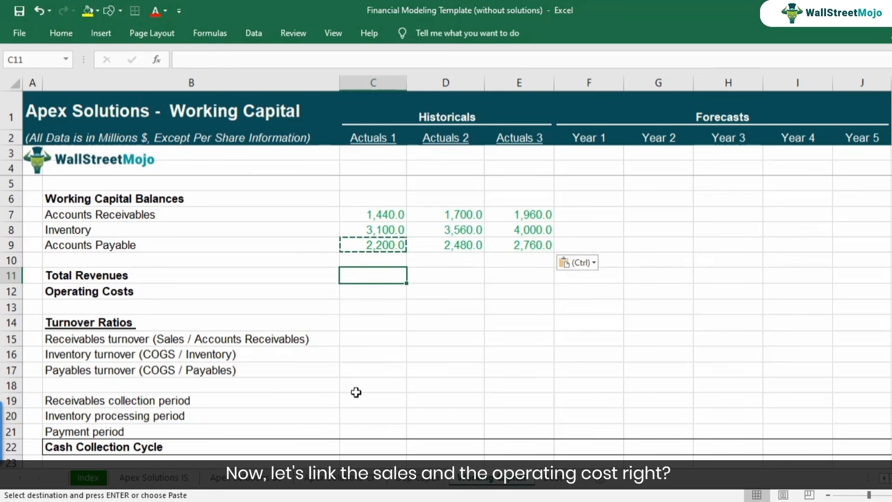
click(169, 344)
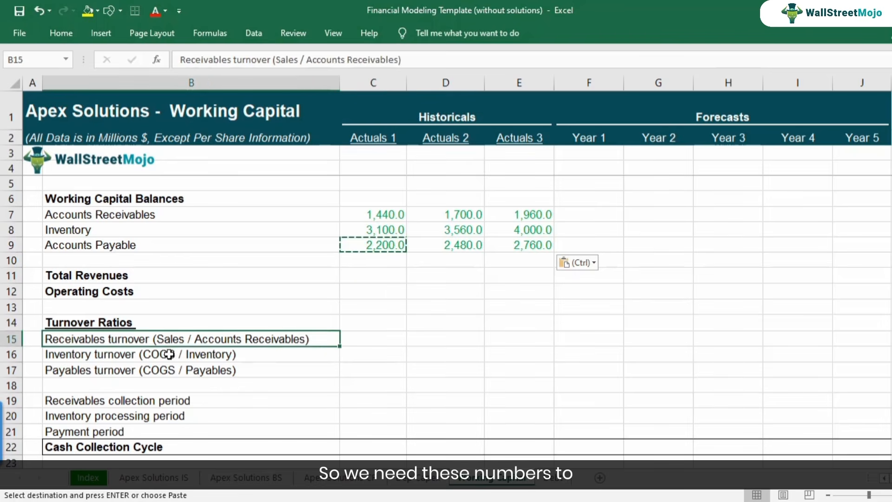
click(167, 356)
click(167, 368)
Link Actuals 1 Total Revenues in C11 to the income statement with ='Apex Solutions IS'!C9.
click(390, 280)
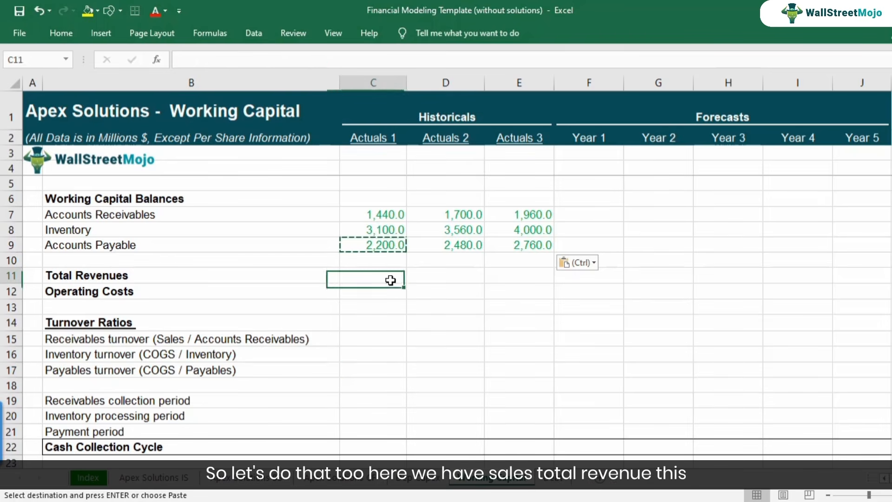
text(=)
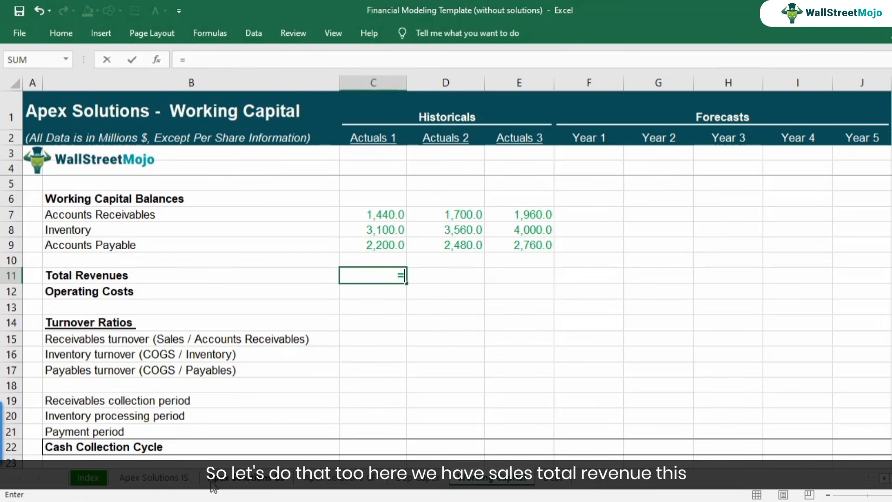
click(154, 477)
scroll(389, 361, up, 1)
scroll(389, 361, up, 3)
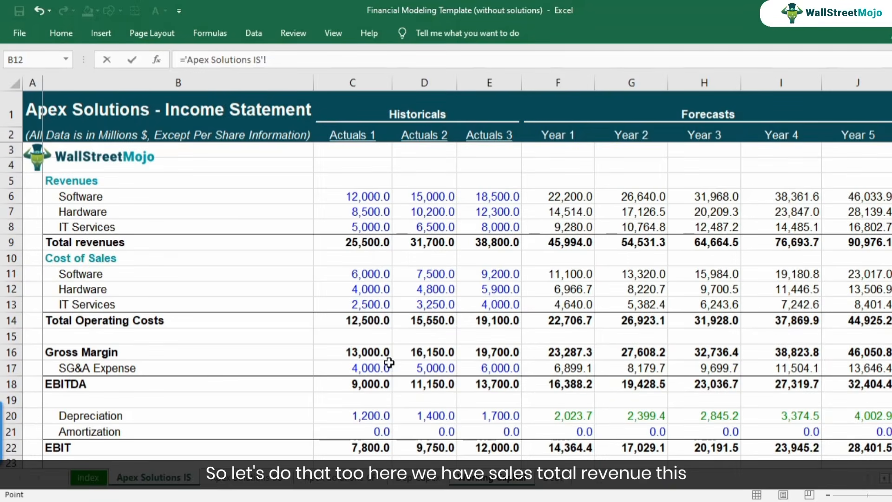
click(365, 246)
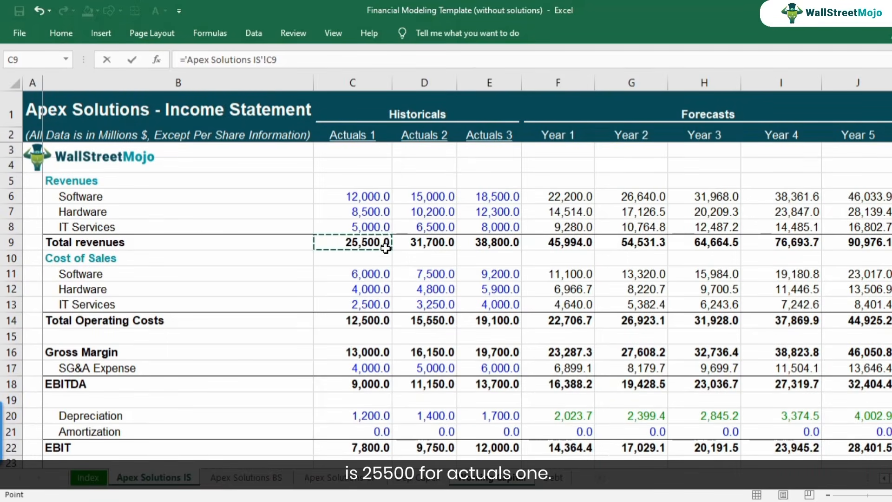
key(Return)
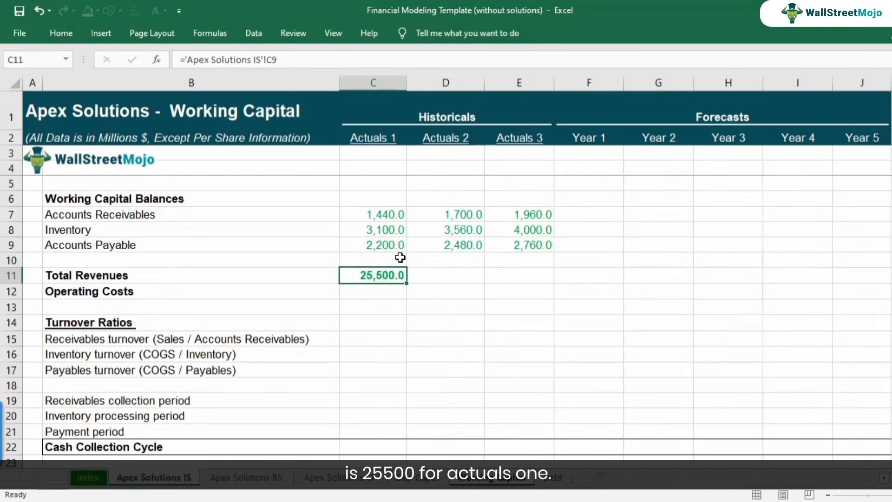
Copy the Total Revenues link from C11 across all historical and forecast years through Year 5.
key(ctrl+c)
key(shift+Right)
key(shift+Right)
key(shift+Right)
key(shift+Right)
key(shift+Right)
key(shift+Right)
key(shift+Right)
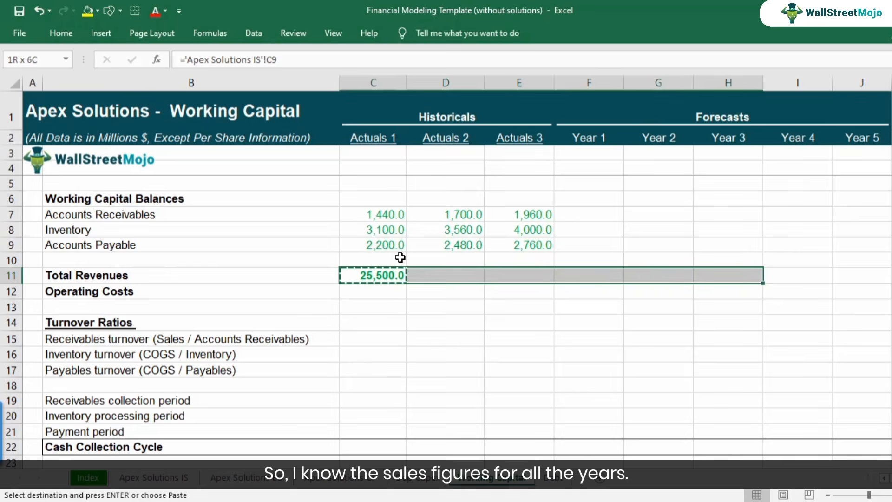
key(ctrl+v)
Check the income statement references in the Total Revenues row from Actuals 1 through the forecast years.
key(Down)
key(Up)
key(F2)
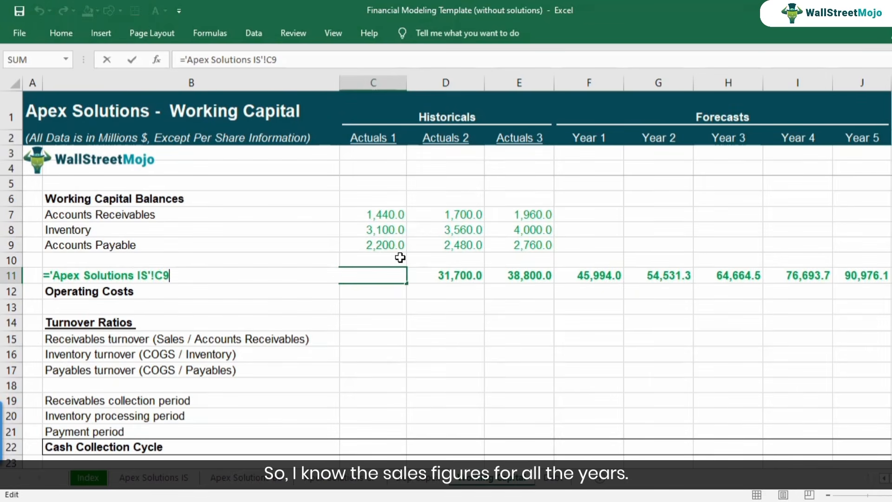
key(Escape)
key(Right)
key(Right)
key(Right)
key(Right)
key(Right)
key(Right)
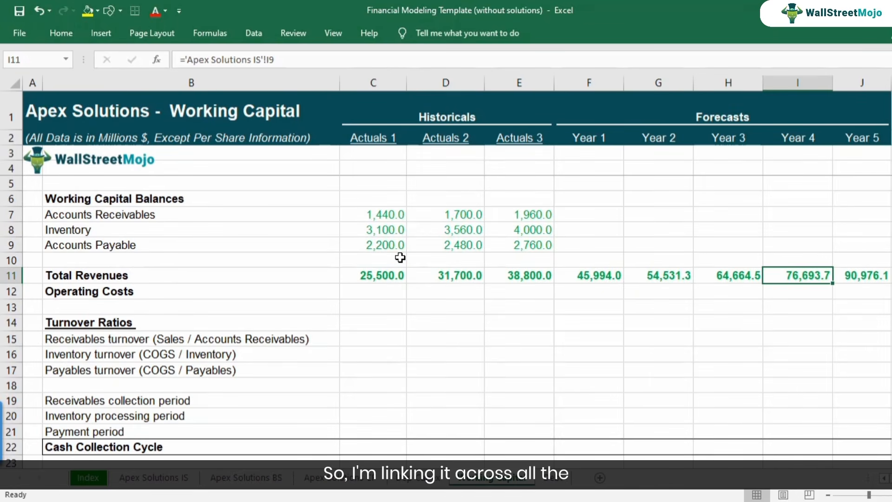
key(Right)
key(Left)
key(Left)
key(Left)
key(Left)
key(Left)
key(Left)
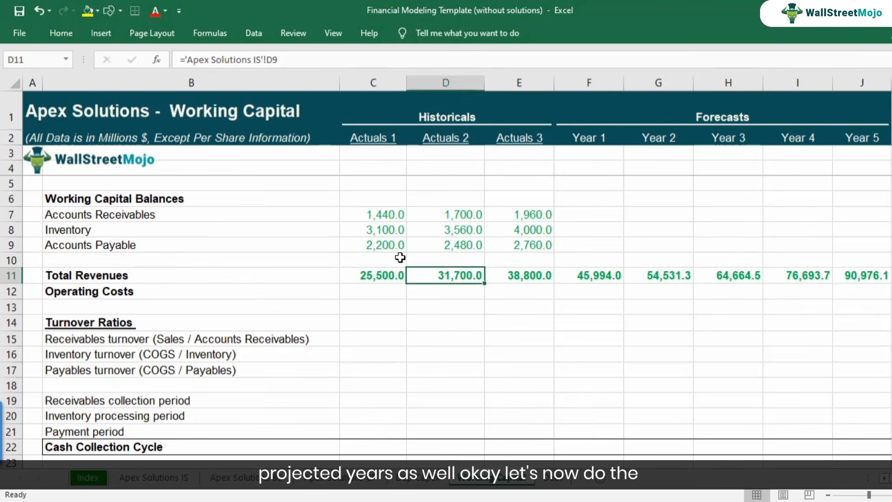
Link Actuals 1 Operating Costs in C12 to the income statement's Total Operating Costs with ='Apex Solutions IS'!C14.
key(Left)
key(Down)
text(=)
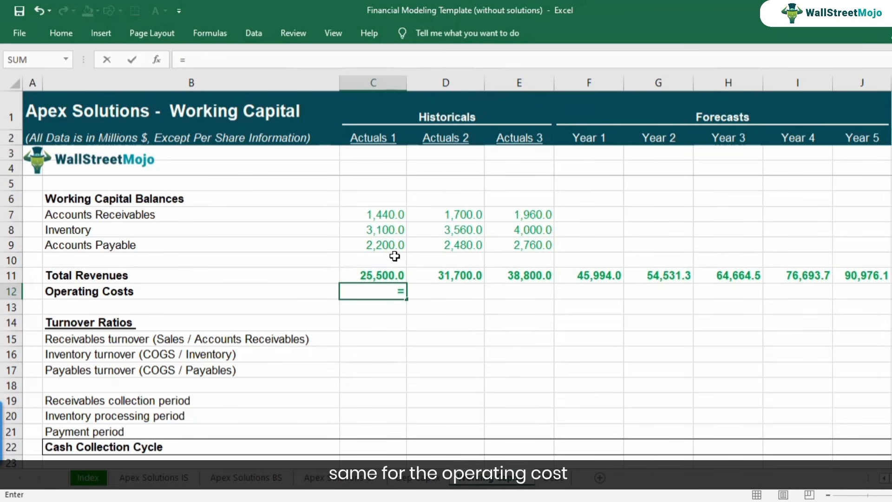
click(162, 483)
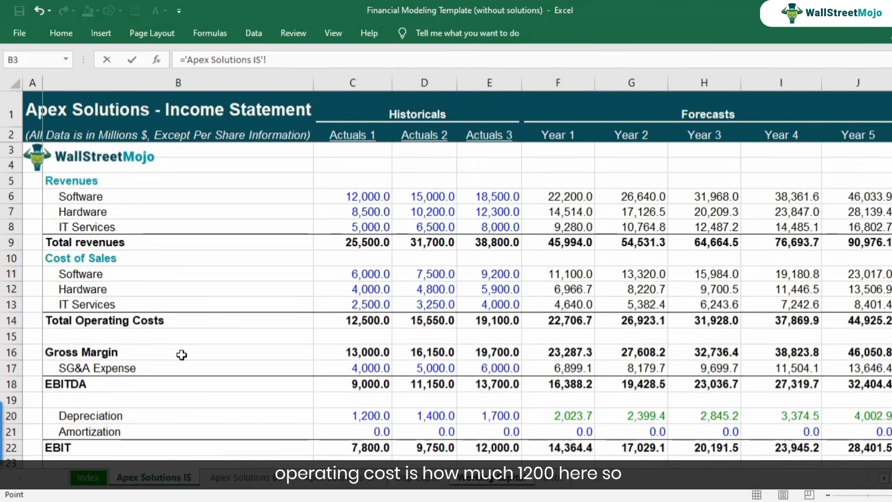
click(358, 323)
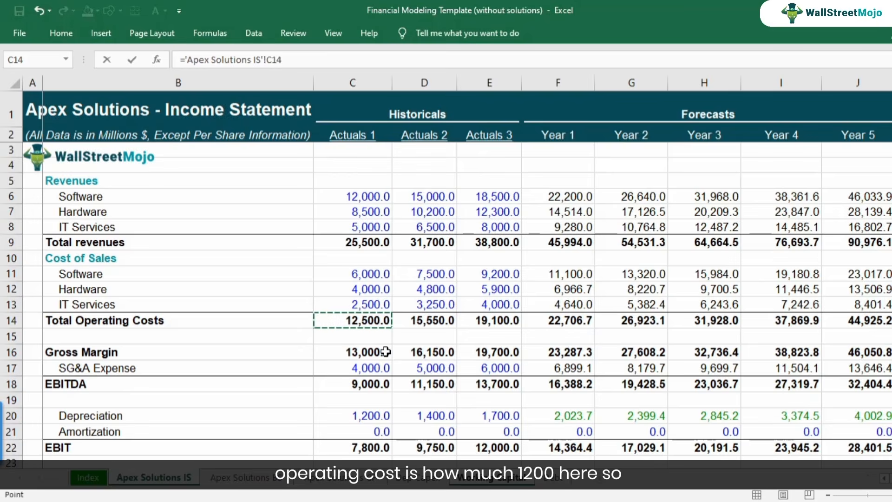
key(Return)
Copy the Operating Costs link from C12 across all historical and forecast years through Year 5.
key(ctrl+c)
key(shift+Right)
key(shift+Right)
key(shift+Right)
key(shift+Right)
key(shift+Right)
key(shift+Right)
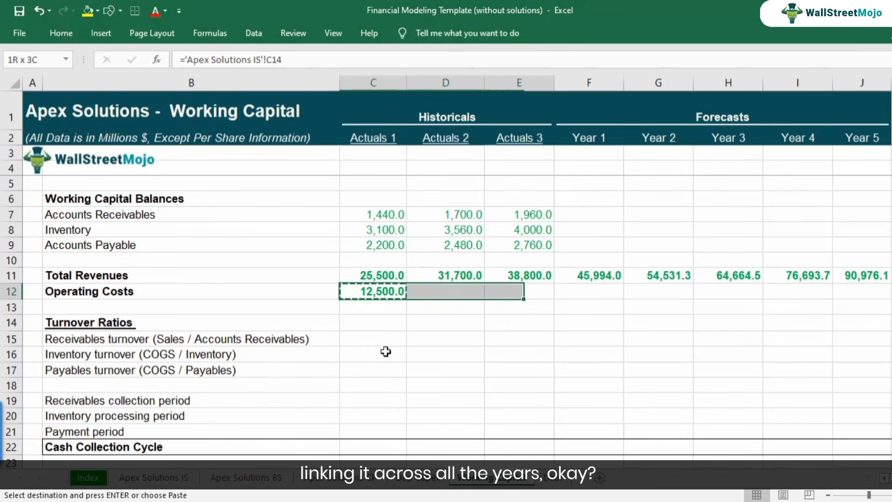
key(shift+Right)
key(ctrl+v)
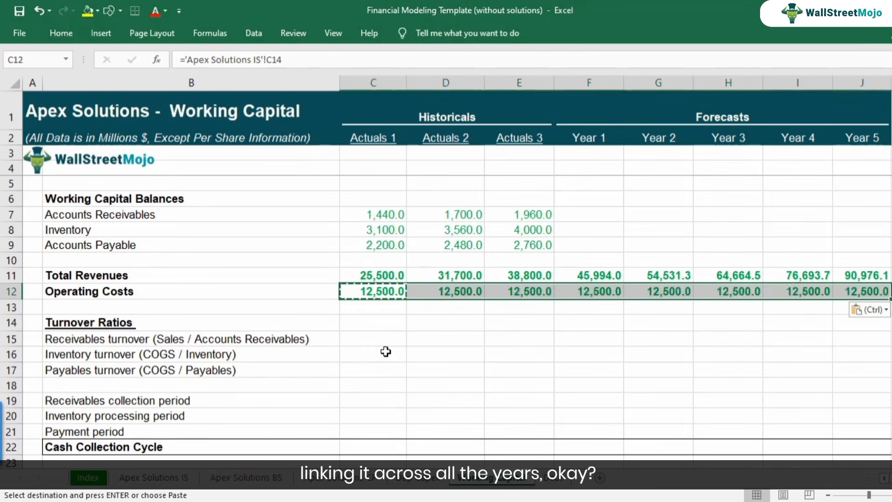
key(F2)
key(Return)
Calculate the Actuals 1 receivables turnover in C15 as Total Revenues divided by Accounts Receivables, =C11/C7.
key(Down)
key(Down)
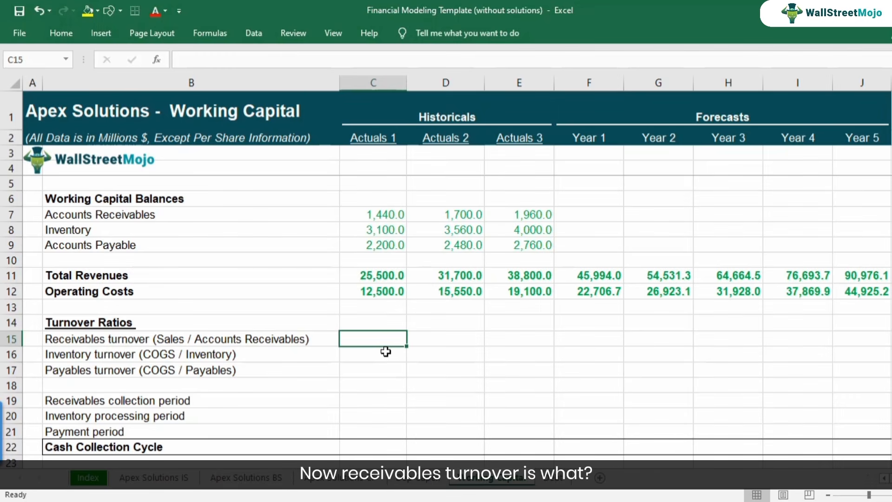
text(=)
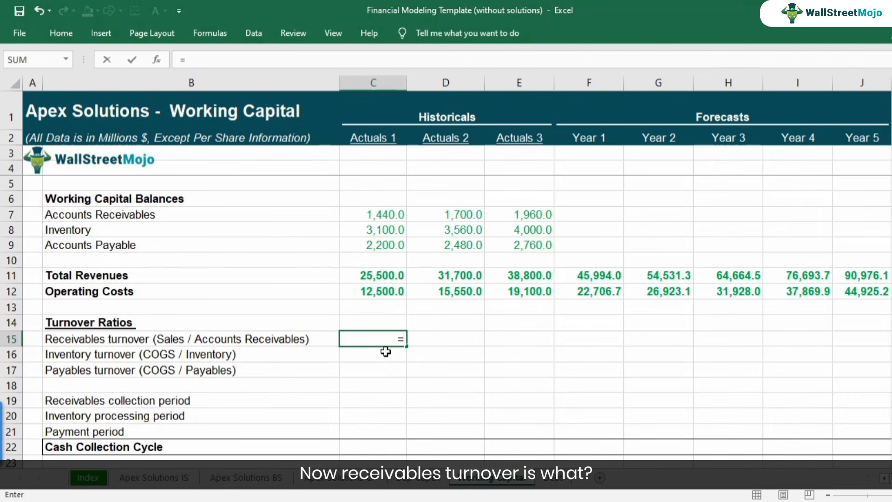
key(Up)
key(Up)
key(Up)
key(Up)
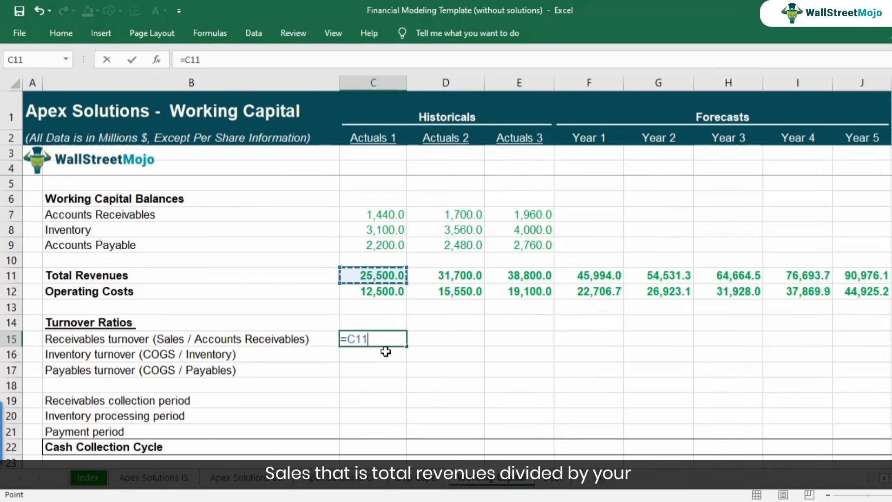
text(/)
key(Up)
key(Up)
key(Up)
key(Up)
key(Up)
key(Up)
key(Up)
key(Up)
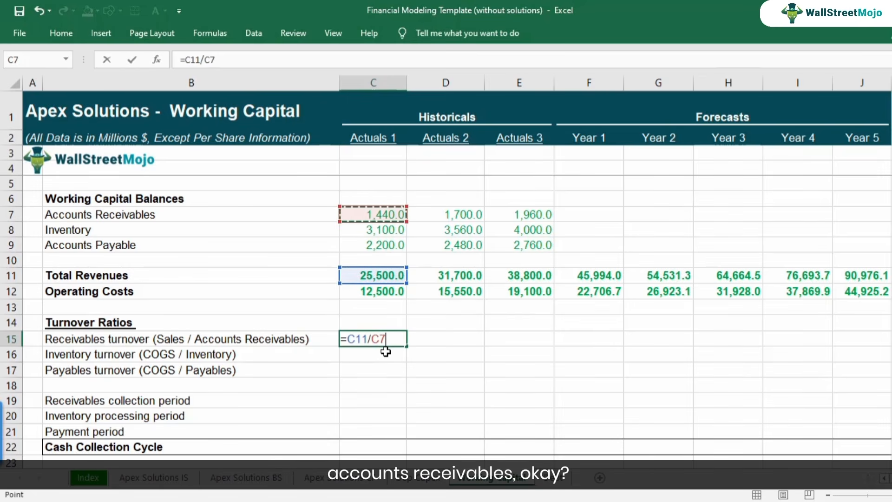
key(Return)
key(Up)
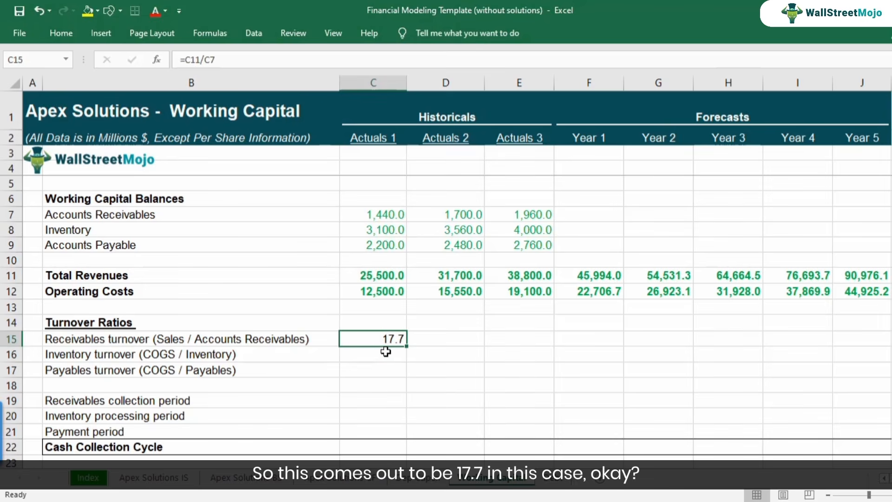
key(F2)
key(Escape)
Calculate the Actuals 1 inventory turnover in C16 as Operating Costs divided by Inventory, =C12/C8.
key(Down)
text(=)
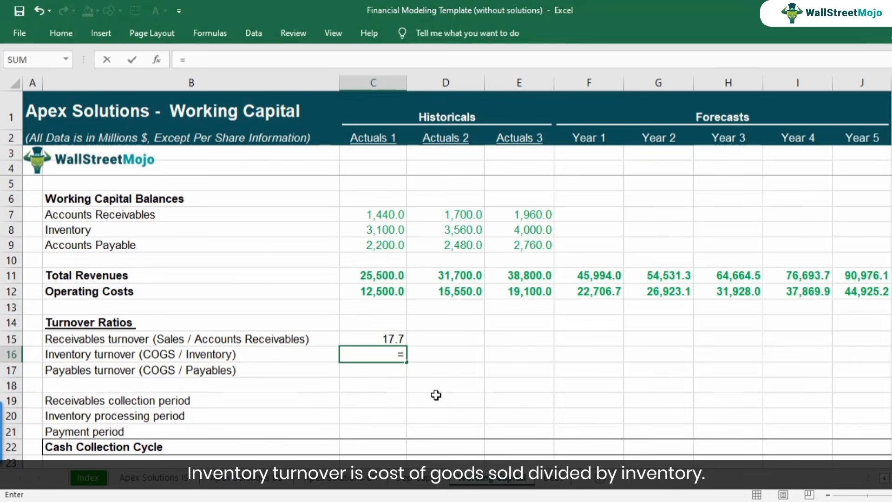
click(381, 290)
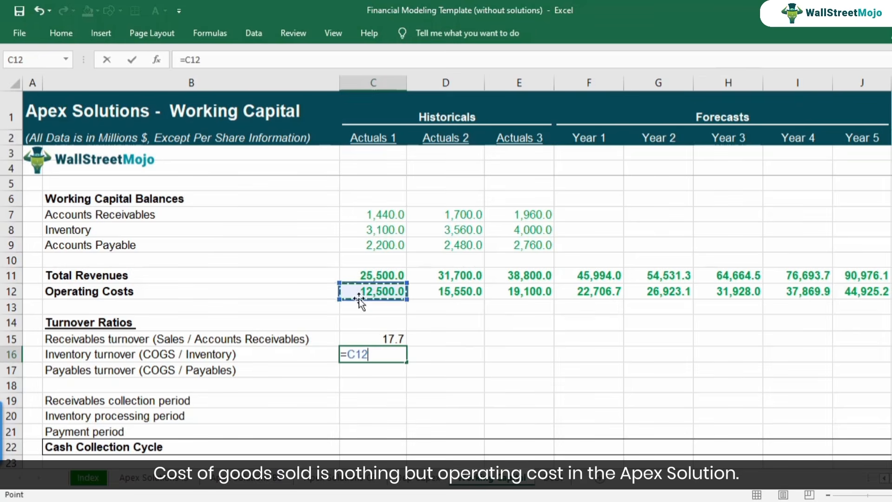
text(/)
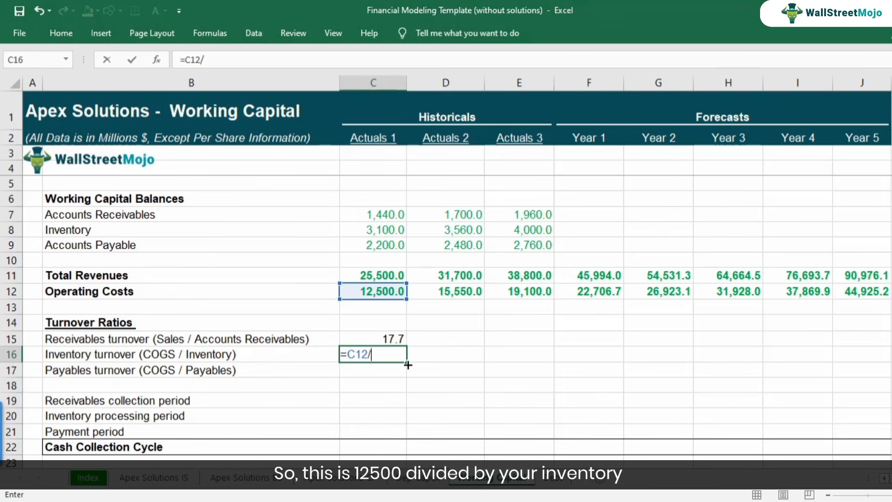
key(Up)
key(Up)
key(Up)
key(Up)
key(Up)
key(Up)
key(Up)
key(Up)
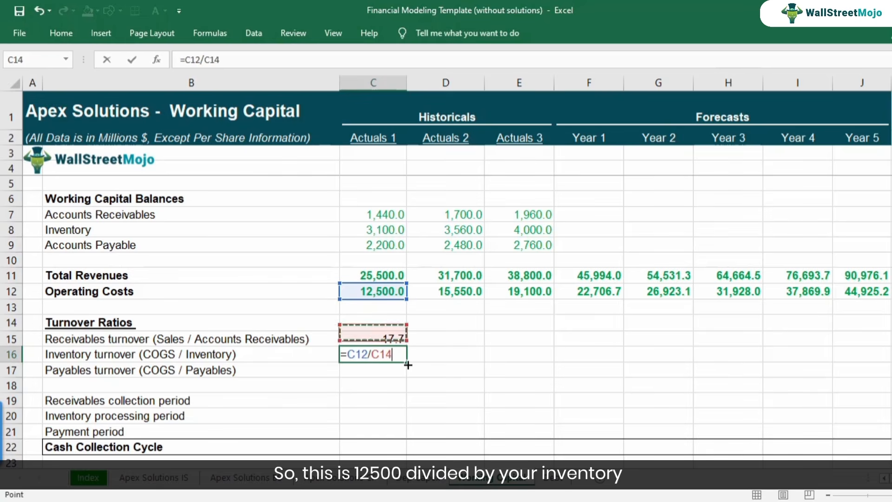
key(Return)
key(Up)
key(F2)
key(Escape)
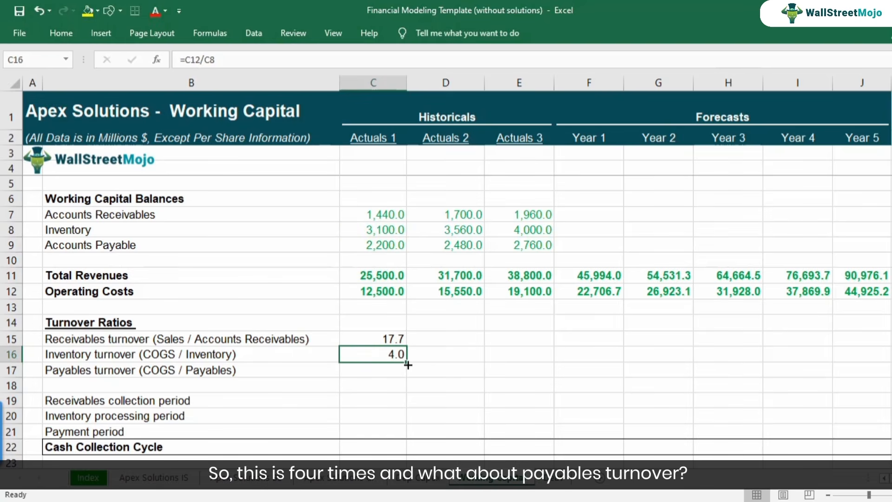
Calculate the Actuals 1 payables turnover in C17 as Operating Costs divided by Accounts Payable, =C12/C9.
key(Down)
text(=)
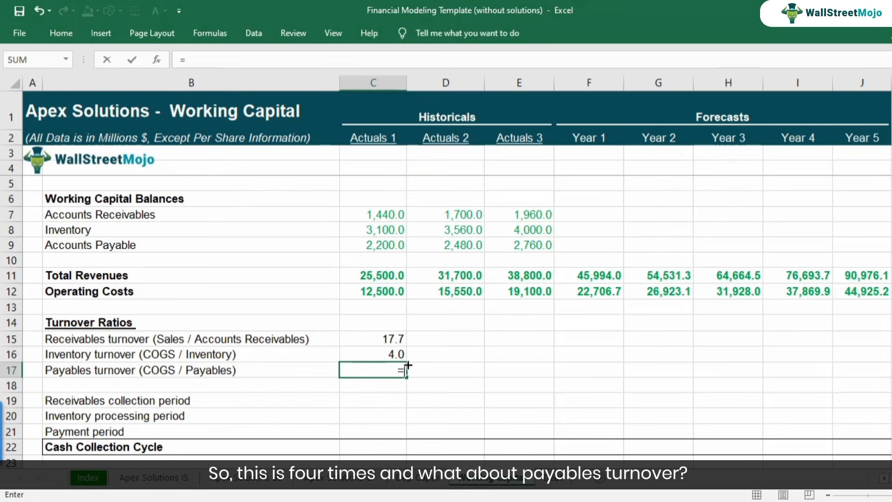
click(378, 292)
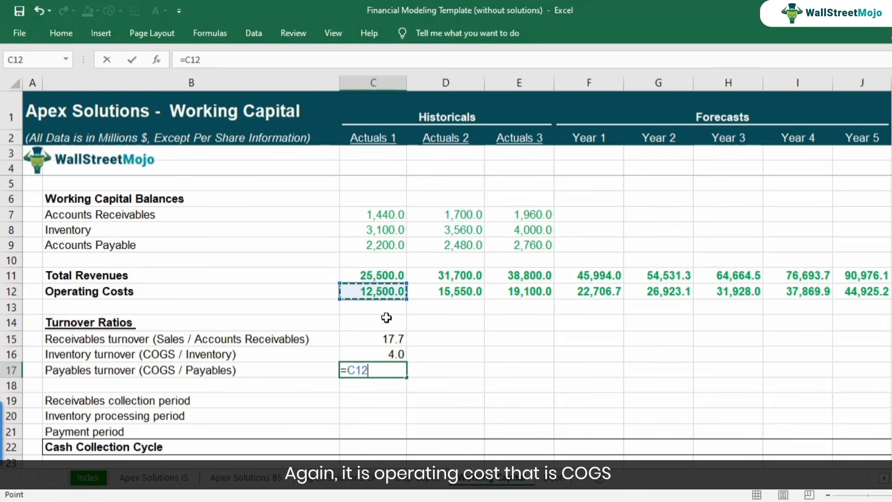
text(/)
click(382, 246)
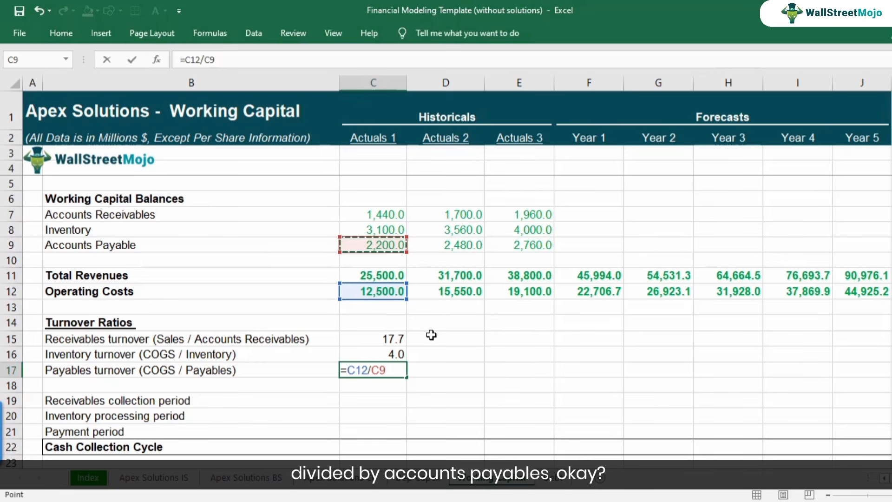
key(Return)
key(Up)
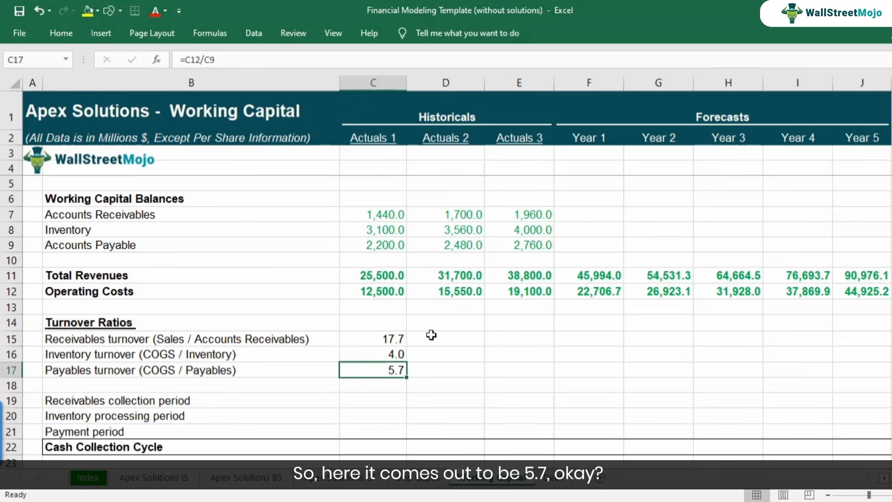
Review the three Actuals 1 turnover ratios for receivables, inventory and payables in C15 to C17.
key(Up)
key(Up)
key(Down)
key(Down)
key(Up)
key(Up)
key(Up)
key(Down)
key(Down)
key(Up)
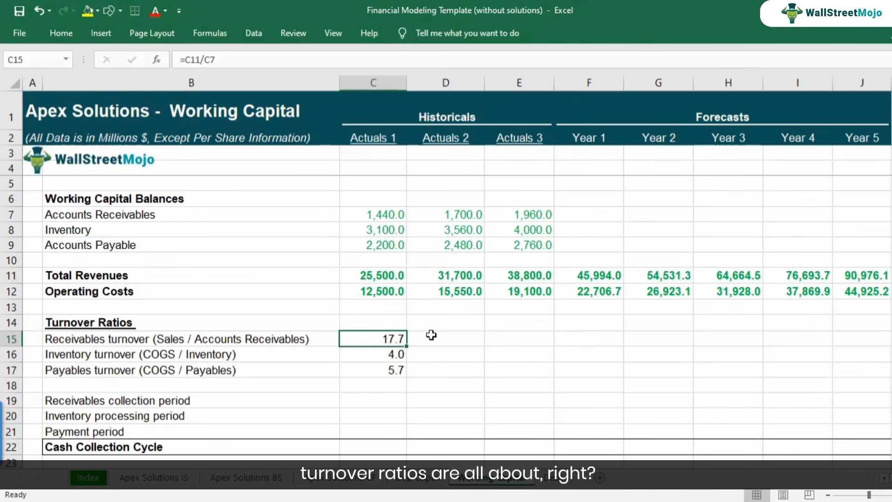
Examine how the receivables collection period in row 19 relates to the Actuals 1 receivables turnover in C15.
key(Down)
key(Down)
key(Down)
key(Down)
scroll(393, 354, down, 1)
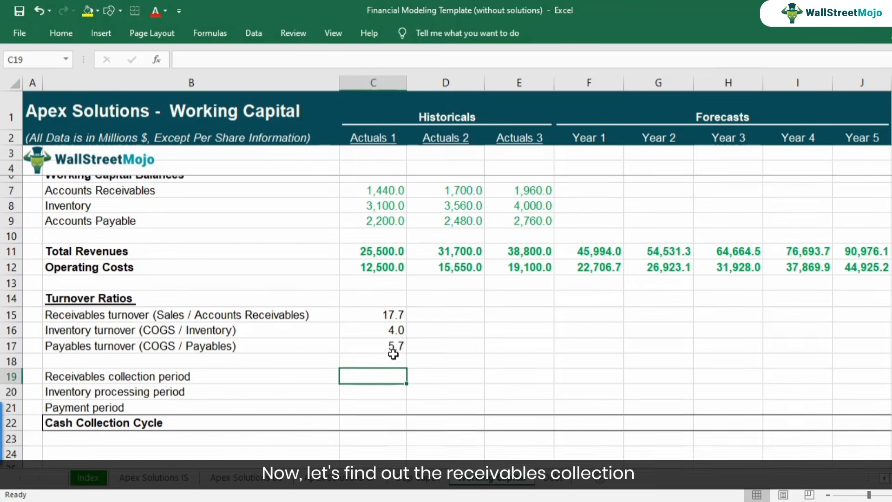
click(173, 353)
click(366, 355)
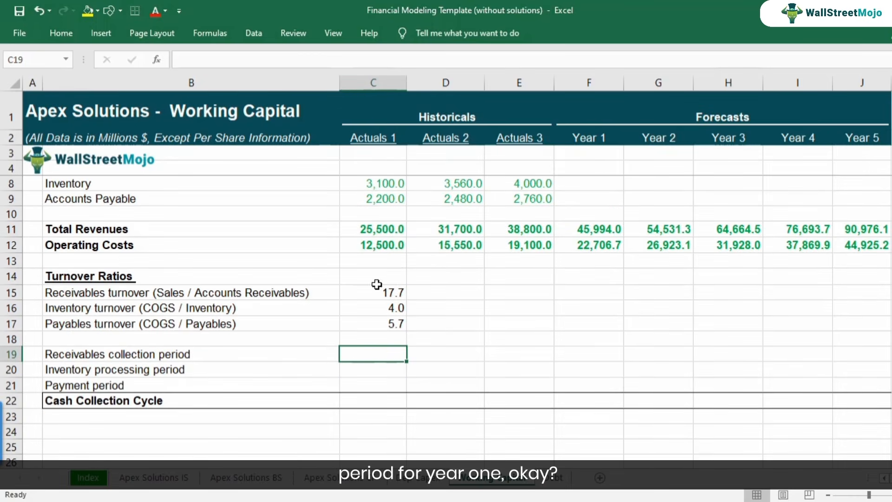
click(245, 355)
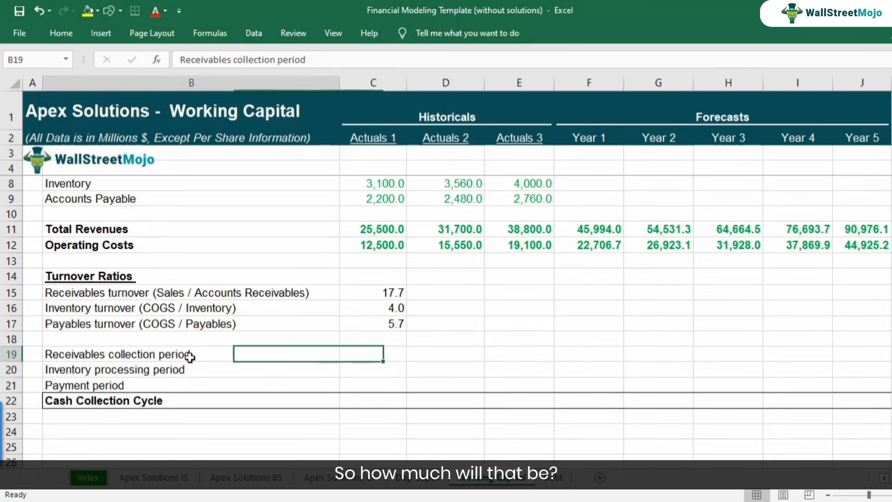
click(383, 357)
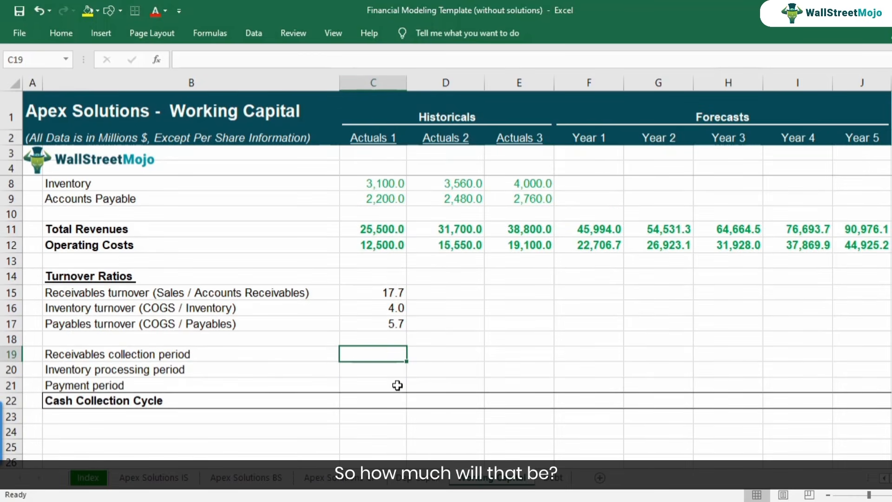
click(383, 292)
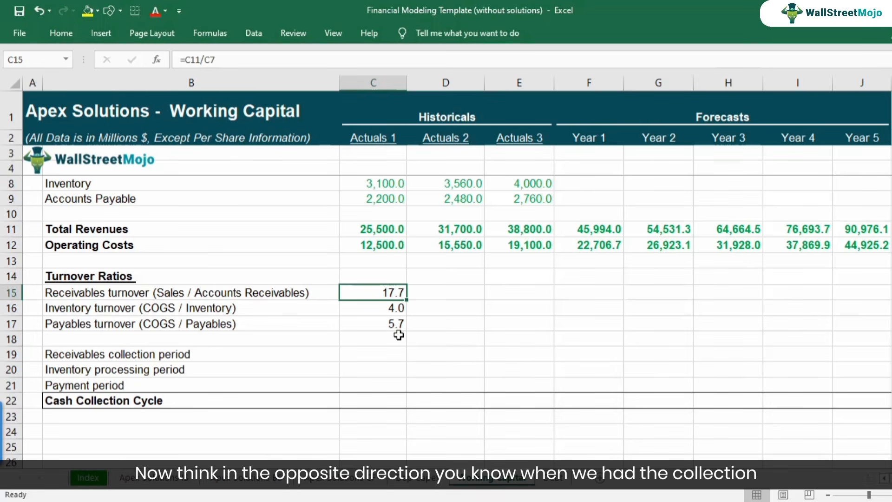
click(387, 354)
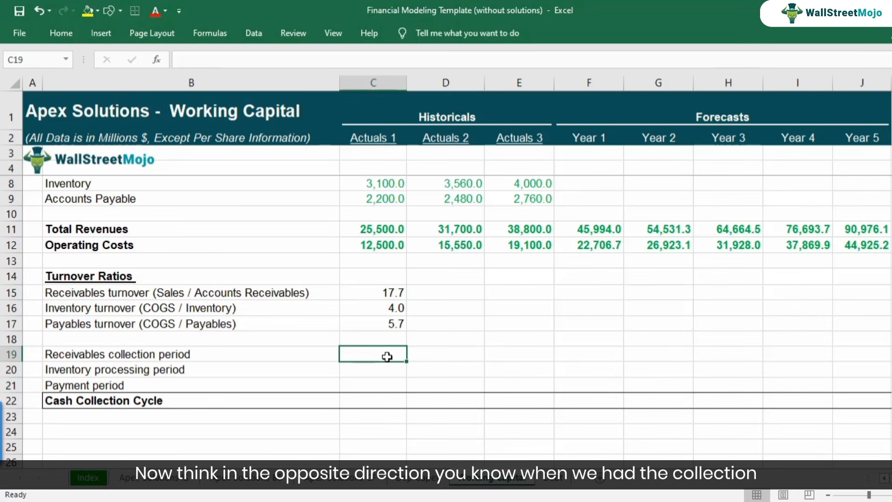
click(391, 291)
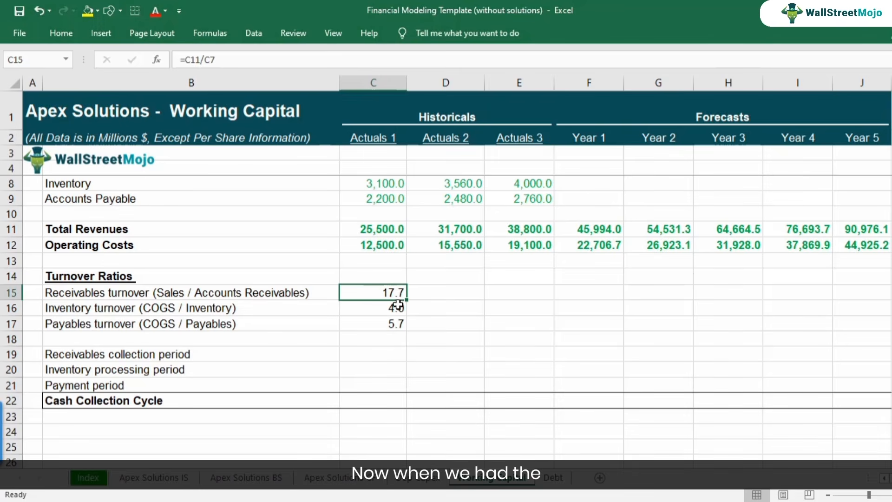
click(384, 355)
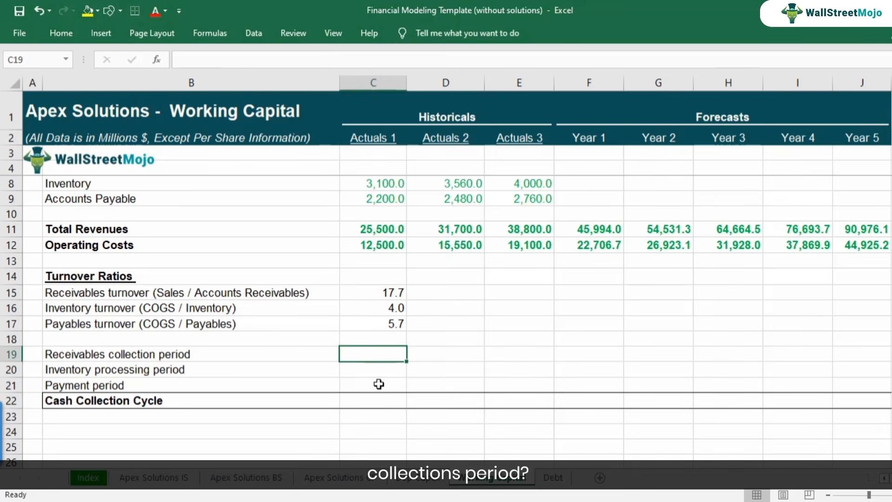
click(391, 291)
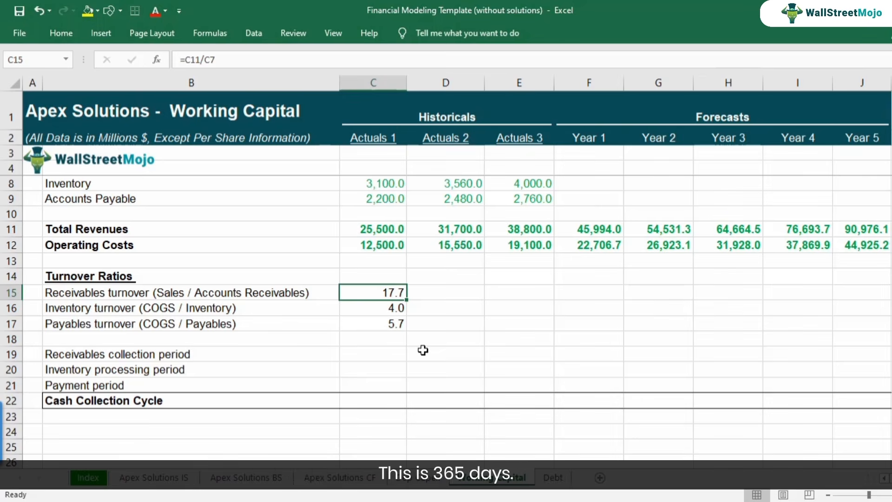
Extend the label in B19 to read "Receivables collection period (365/receivables turnover)".
key(Down)
key(Down)
key(Down)
key(Down)
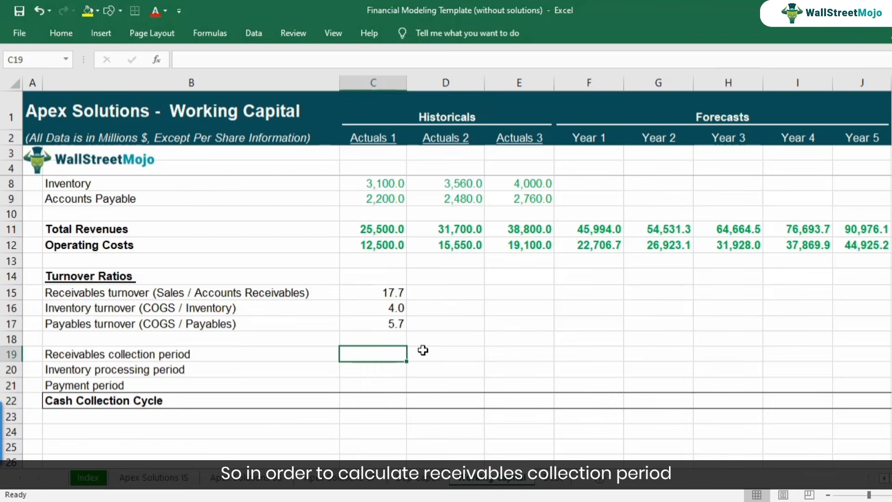
key(Left)
key(F2)
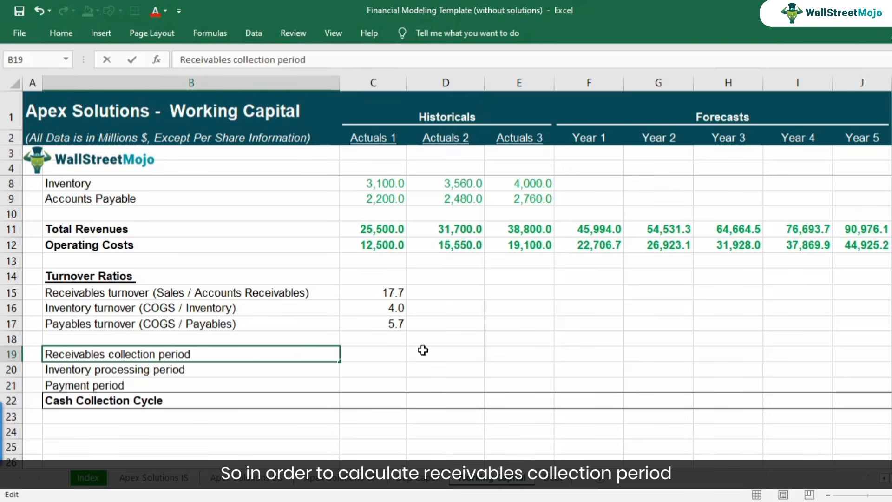
text((365/receifvabe)
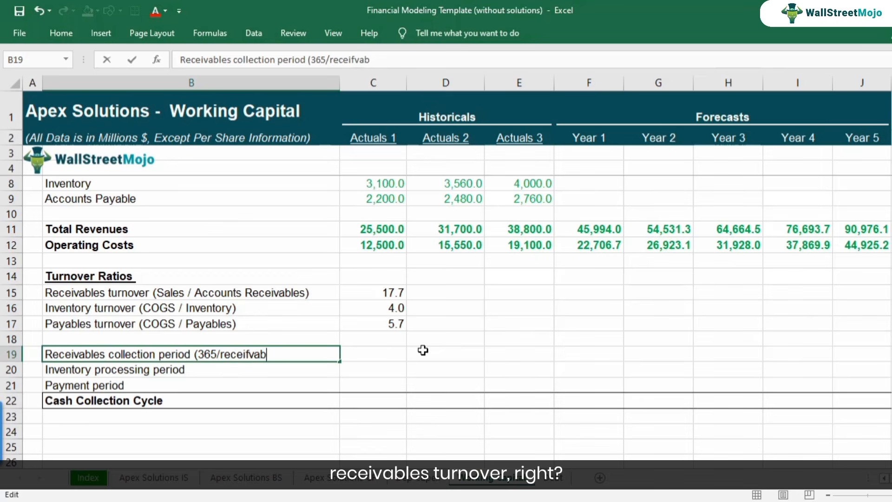
key(BackSpace)
key(BackSpace)
key(BackSpace)
text(vables turnover))
key(Return)
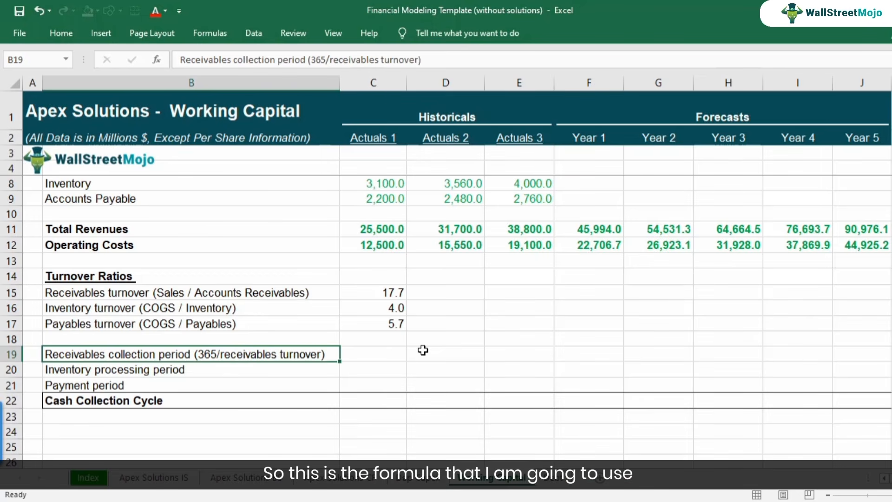
Calculate the Actuals 1 receivables collection period in C19 with the formula =L16/C15.
key(Up)
key(Right)
text(=)
key(Right)
key(Right)
key(Right)
key(Right)
key(Right)
key(Right)
key(Right)
key(Right)
key(Right)
key(Left)
key(Up)
key(Up)
key(Up)
key(Right)
text(/)
key(Left)
key(Right)
key(Up)
key(Up)
key(Up)
key(Up)
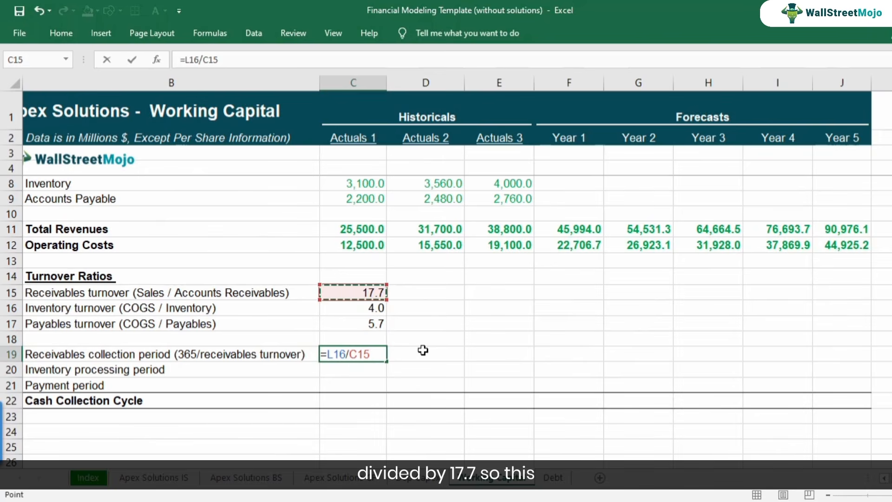
key(Return)
key(Up)
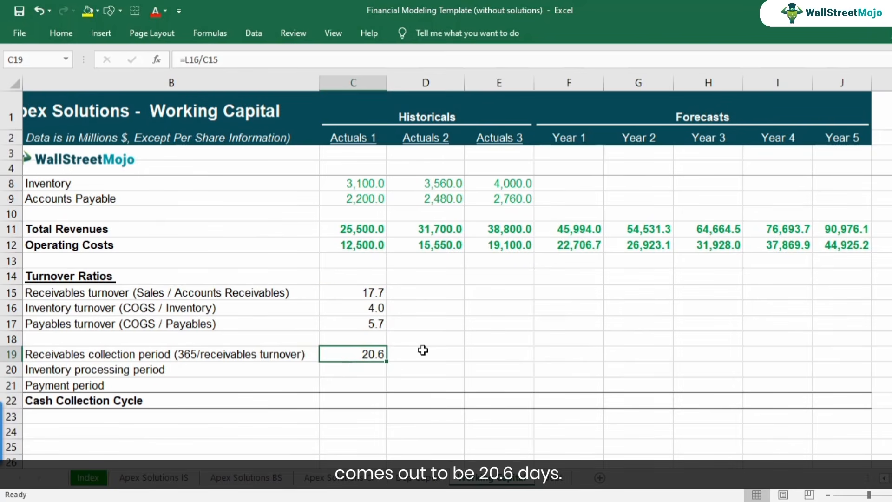
Extend the label in B20 to read "Inventory processing period (365/inventory turnover)".
key(F2)
key(Escape)
key(Left)
key(Down)
key(F2)
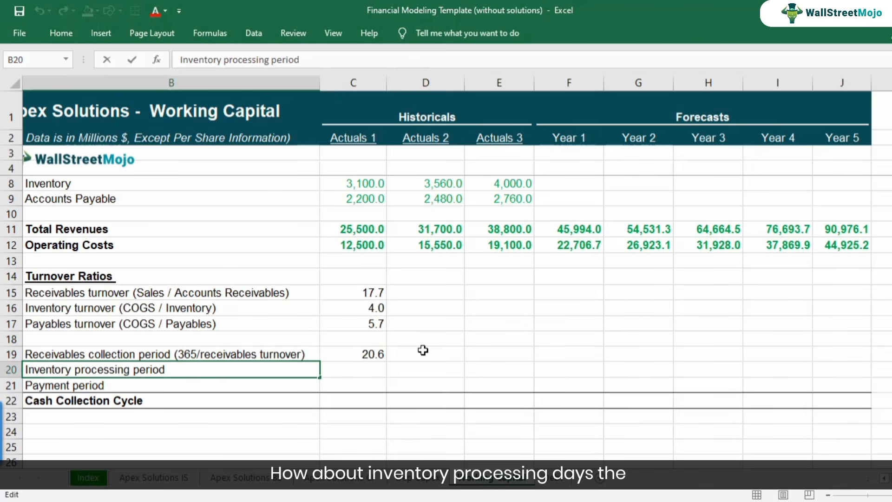
text((365)
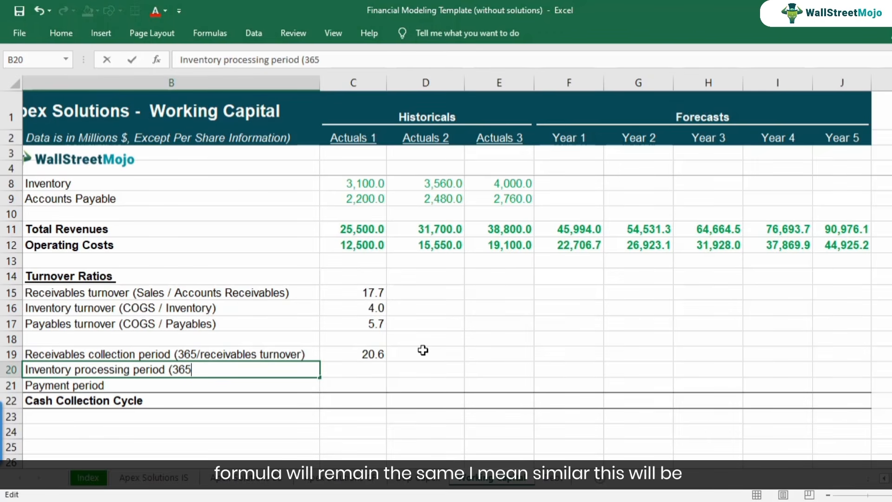
text(/inv)
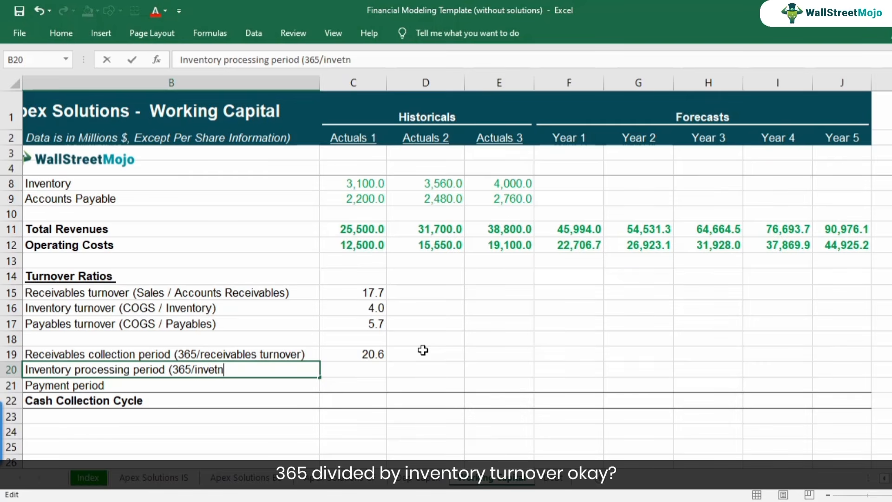
text(entory turnover)
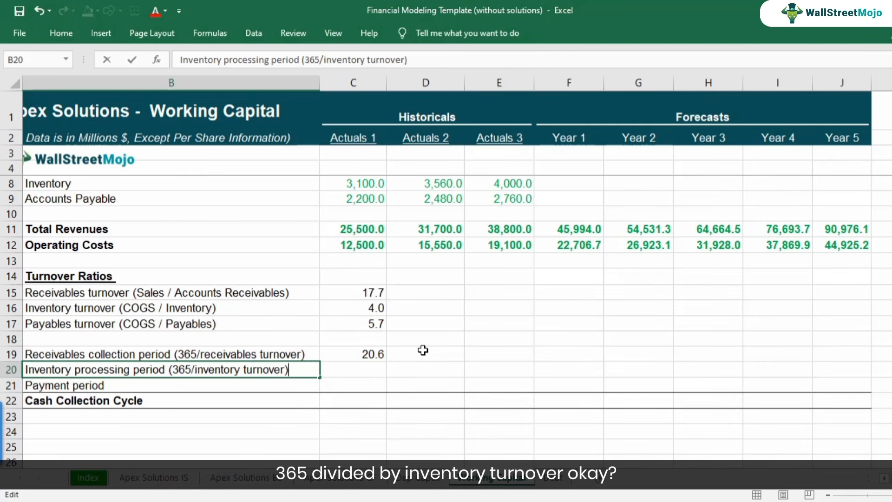
key(Return)
Extend the label in B21 to read "Payment period (365/payables turnover)".
key(F2)
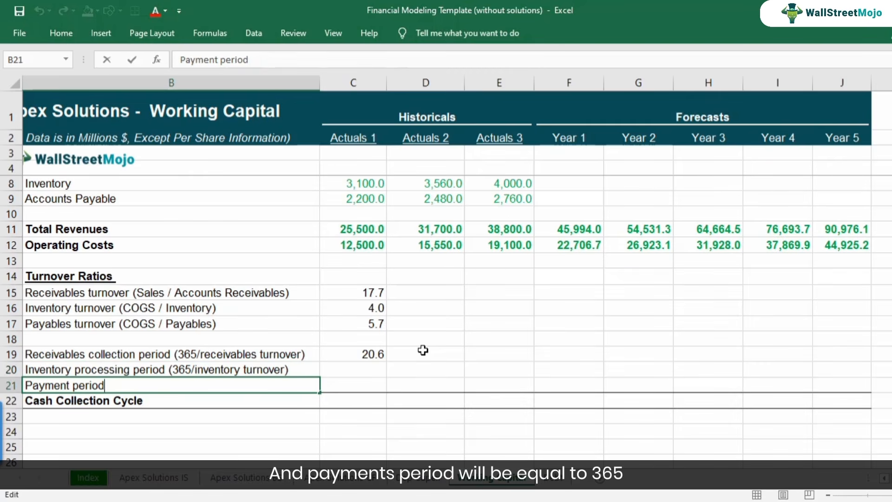
text((365/payables turnover)
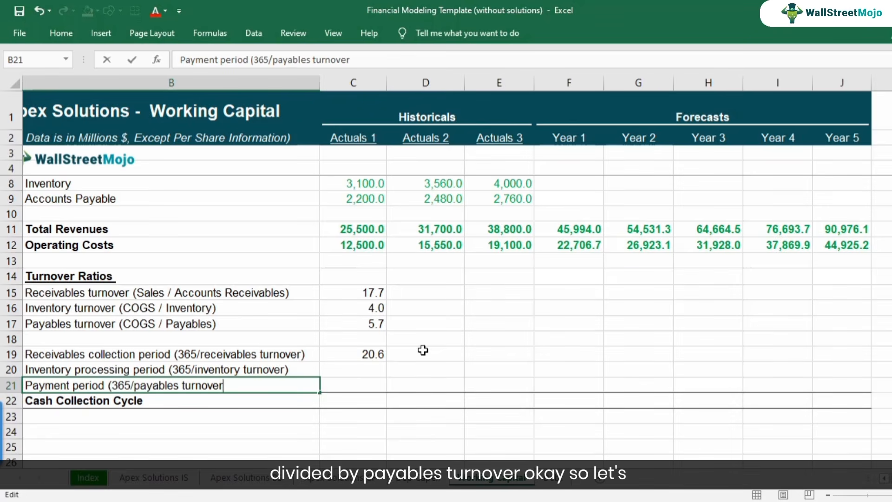
text())
key(Return)
Calculate the Actuals 1 inventory processing period in C20 with the formula =L16/C16.
key(Up)
key(Up)
key(Right)
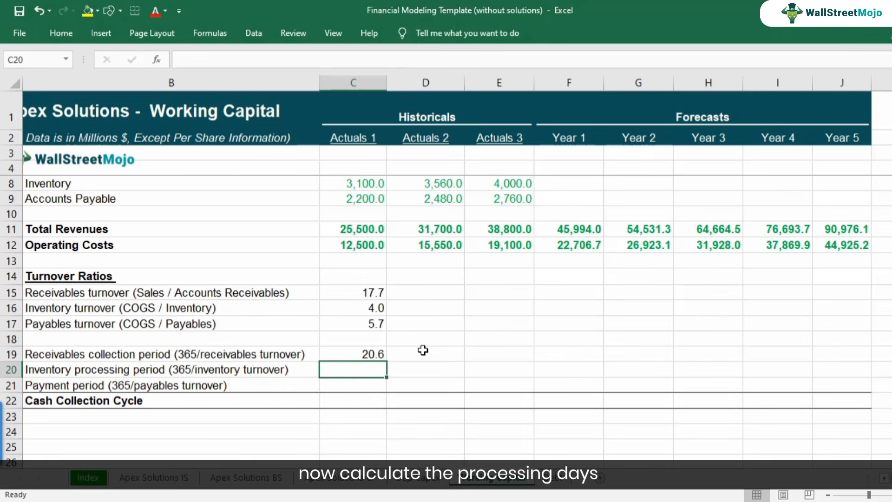
text(=)
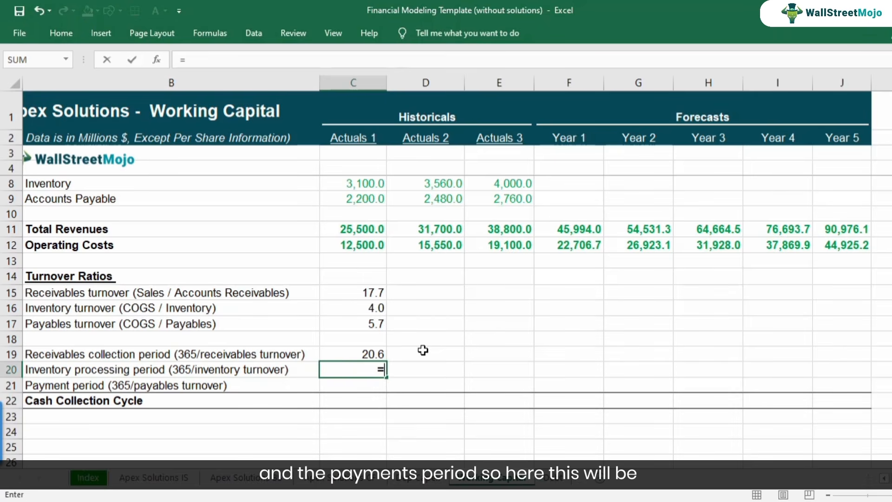
key(Right)
key(Right)
key(Right)
key(Right)
key(Right)
key(Right)
key(Right)
key(Right)
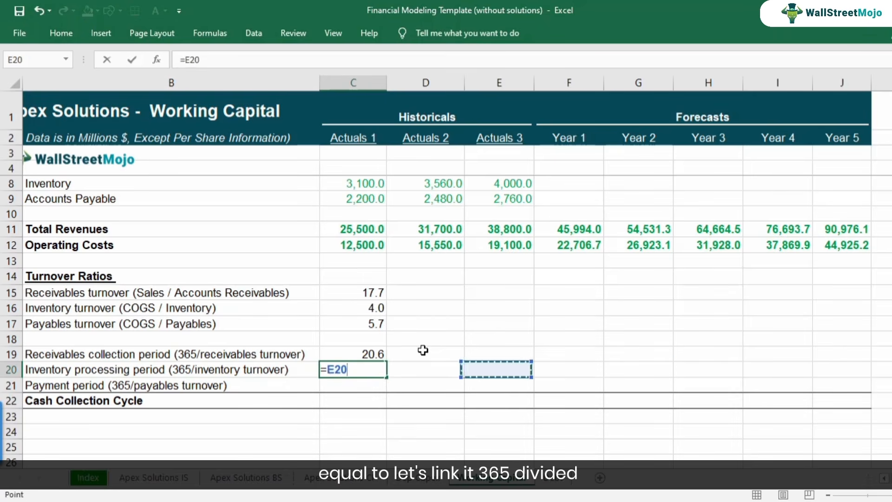
key(Right)
key(Up)
key(Up)
key(Up)
key(Up)
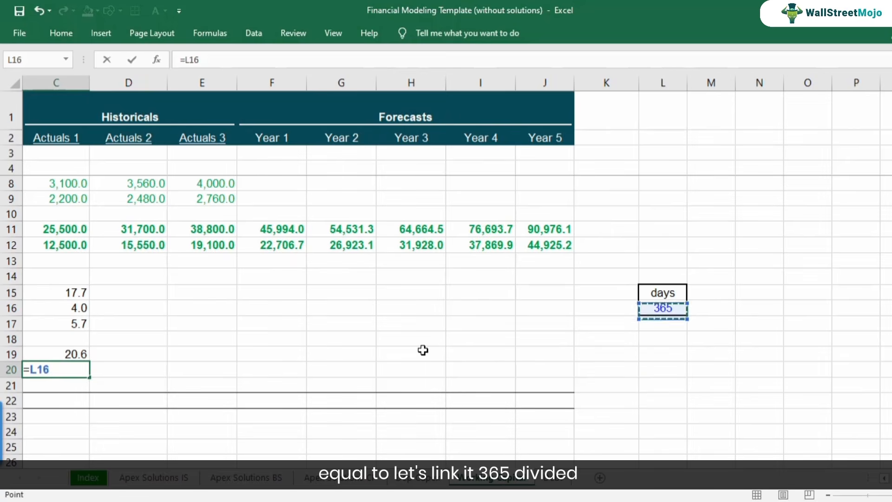
key(Return)
key(Up)
key(Left)
key(Right)
key(F2)
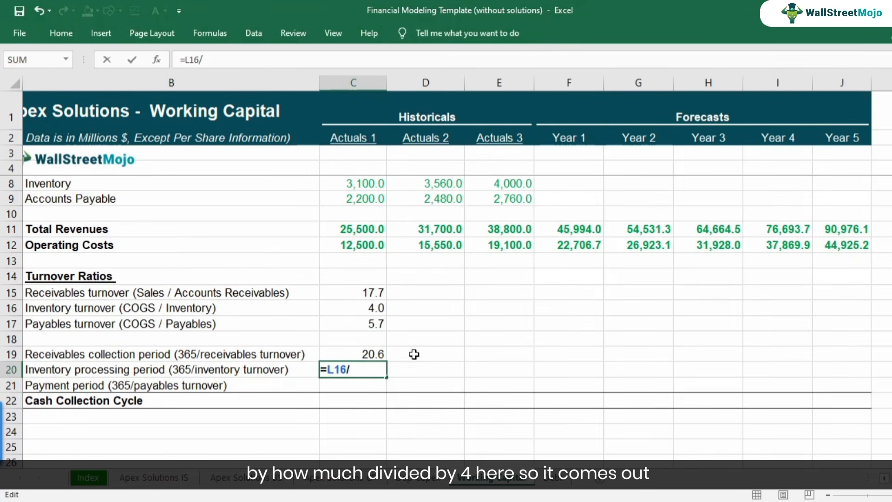
click(378, 306)
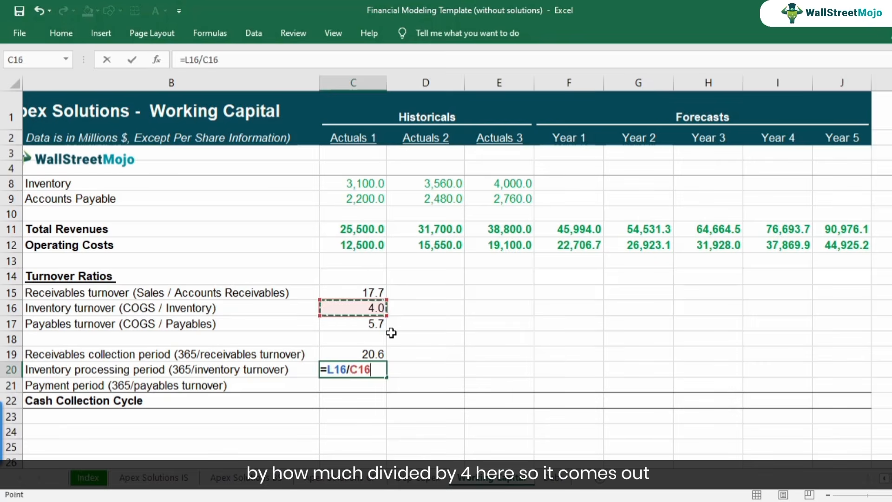
key(Return)
key(Up)
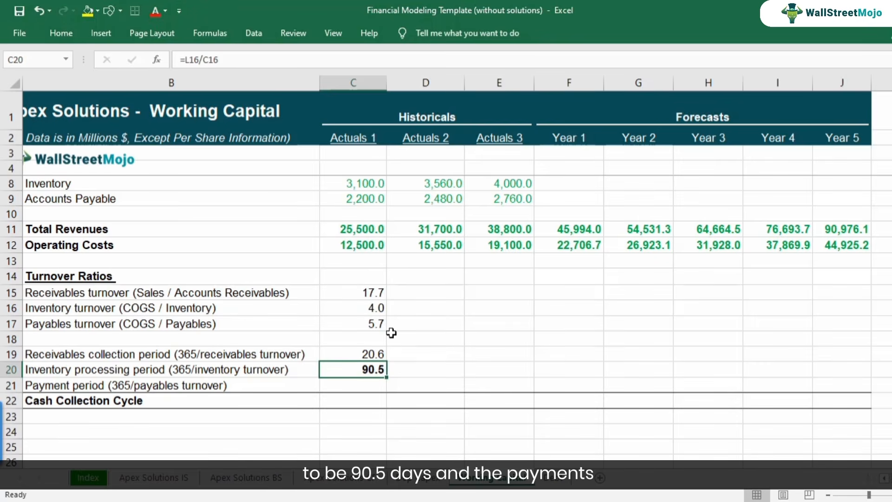
Calculate the Actuals 1 payment period in C21 with the formula =L16/C17.
key(Down)
text(=)
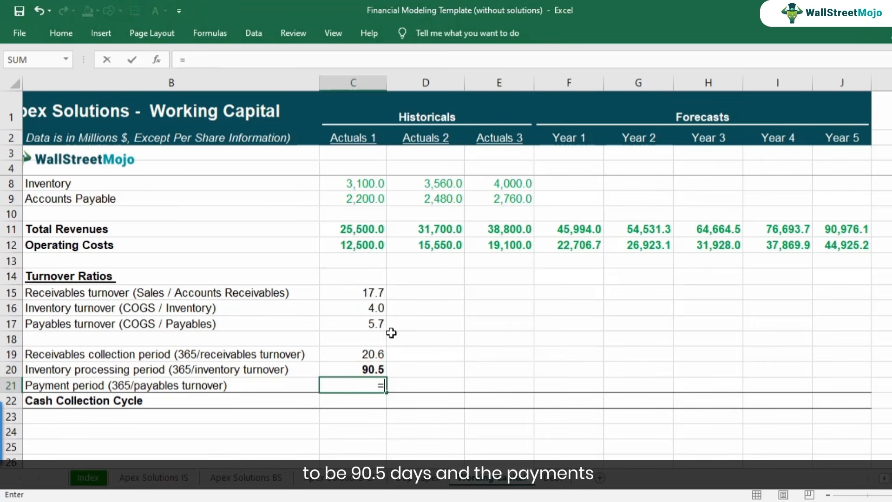
key(Right)
key(Right)
key(Right)
key(Right)
key(Right)
key(Right)
key(Right)
key(Right)
key(Right)
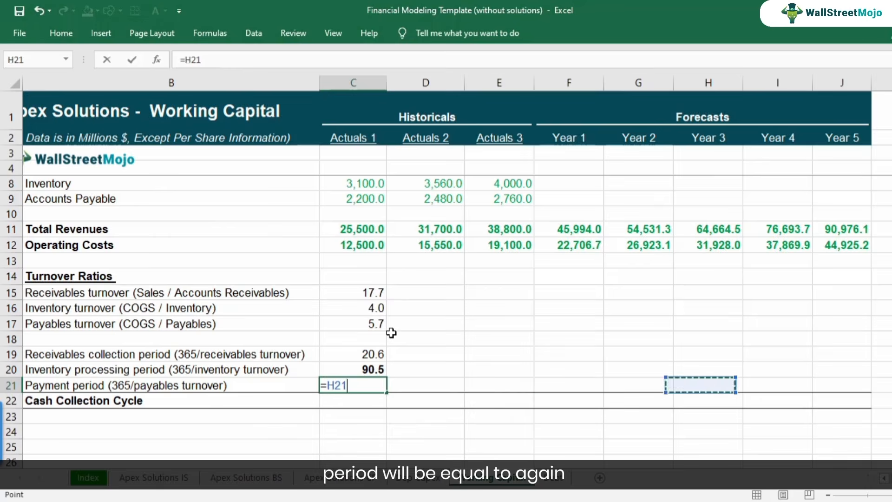
key(Up)
key(Up)
key(Up)
key(Up)
key(Up)
text(/)
key(Left)
key(Left)
key(Right)
key(Right)
key(Up)
key(Up)
key(Up)
key(Up)
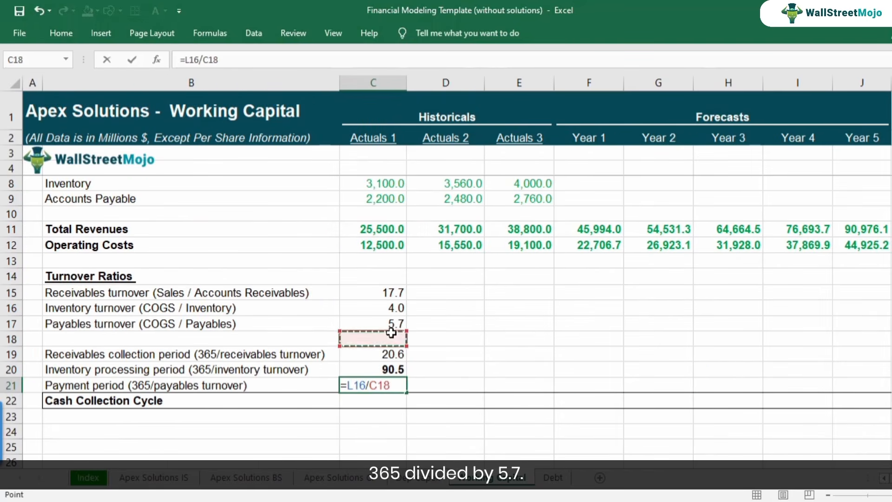
key(Return)
key(Up)
key(F2)
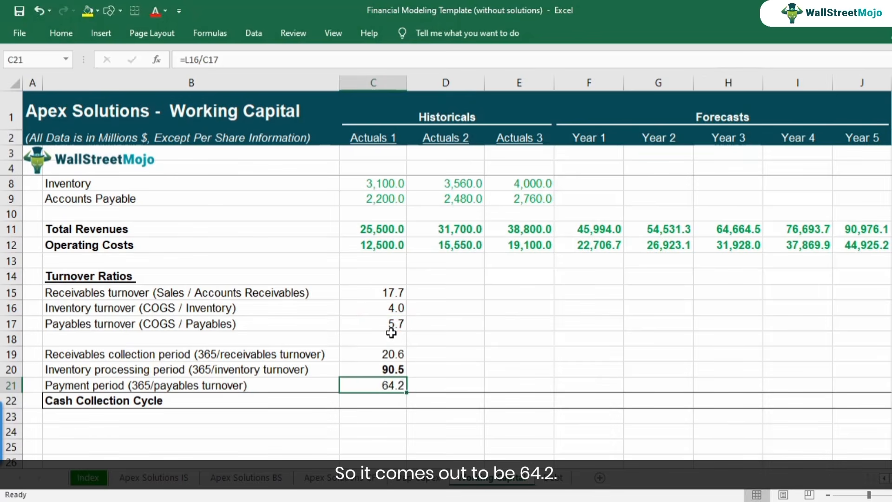
key(Escape)
Calculate the Actuals 1 cash collection cycle in C22 with the formula =C19+C20-C21.
key(Down)
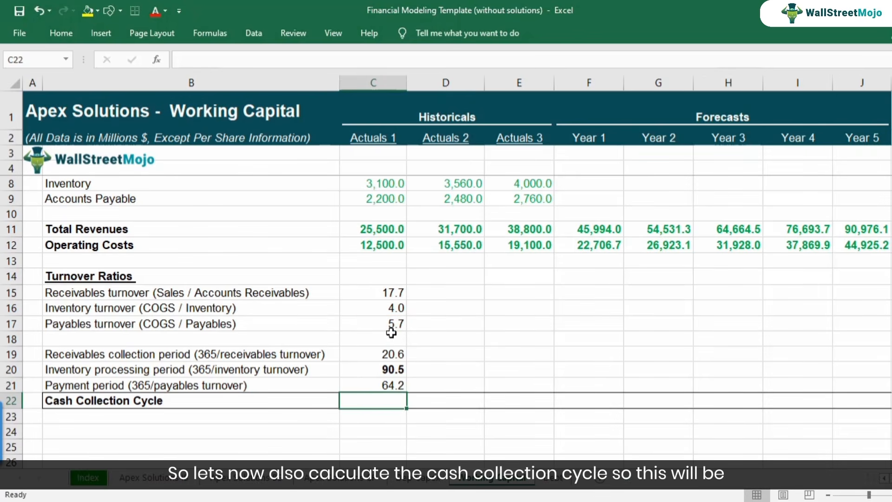
text(=)
key(Up)
key(Up)
key(Up)
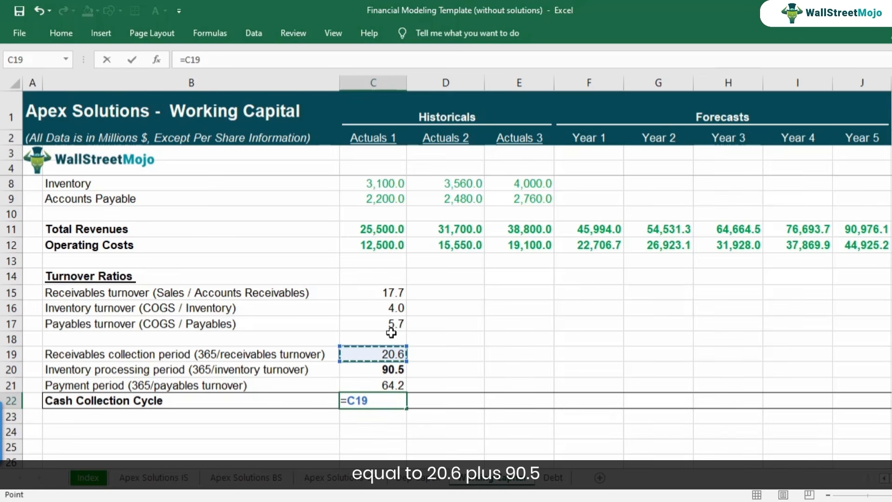
text(+)
key(Up)
key(Up)
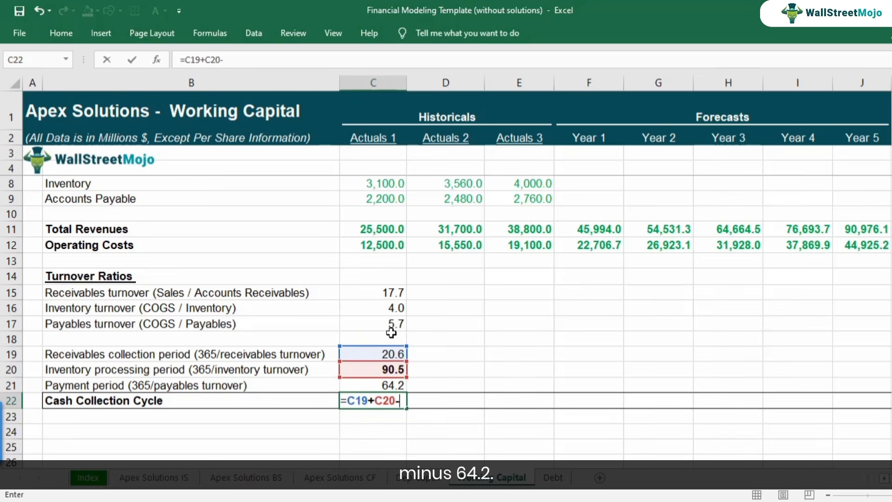
text(-)
key(Up)
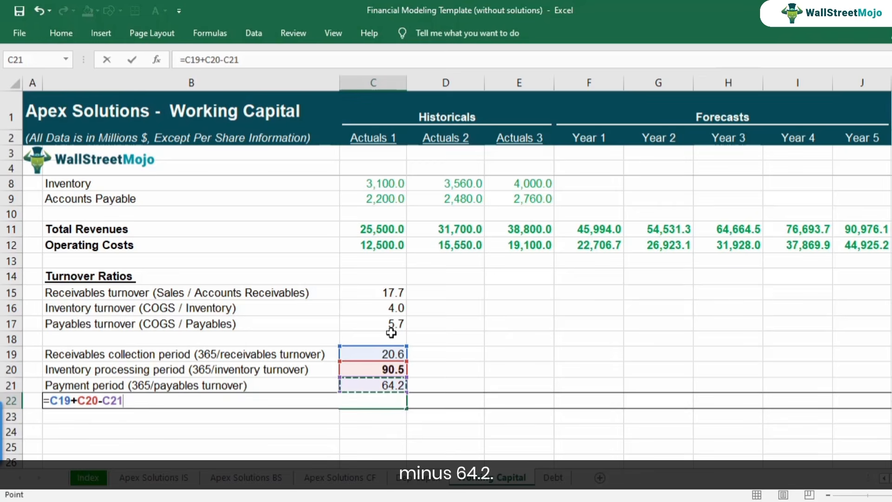
key(Return)
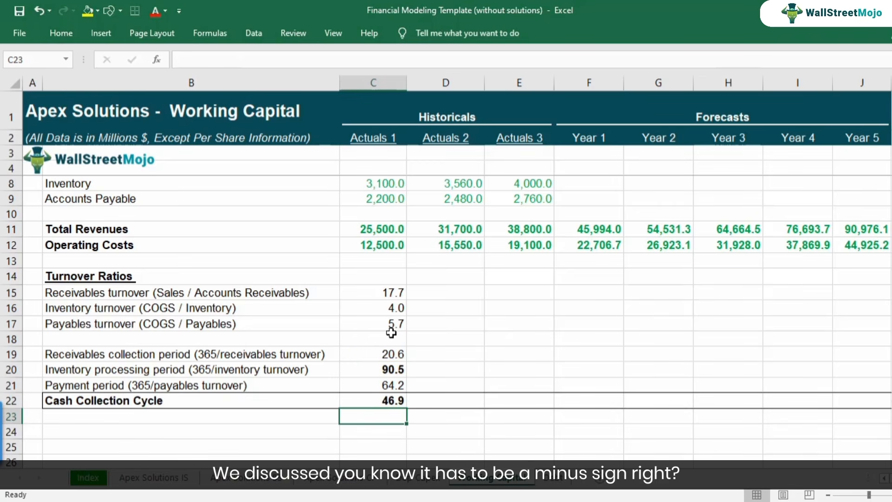
Review the Actuals 1 collection, processing and payment periods in C19 to C21 against the cash collection cycle in C22.
key(Up)
key(Up)
key(Up)
key(Up)
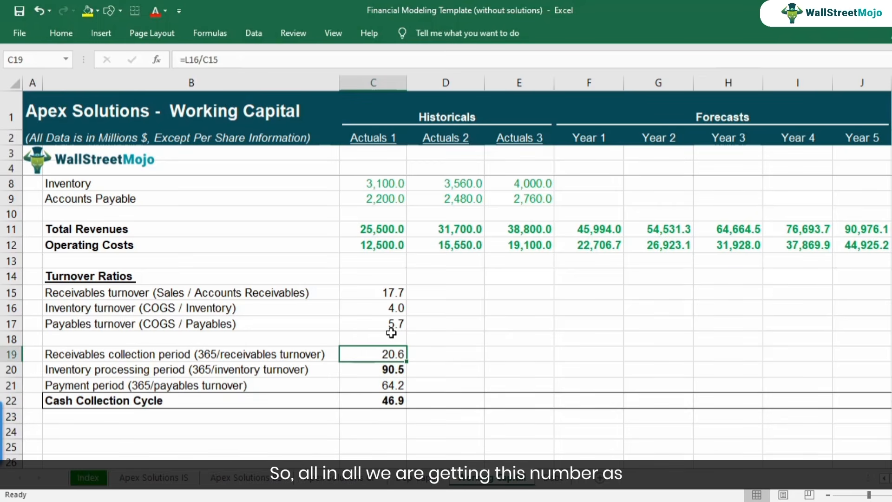
key(Down)
key(Down)
key(Down)
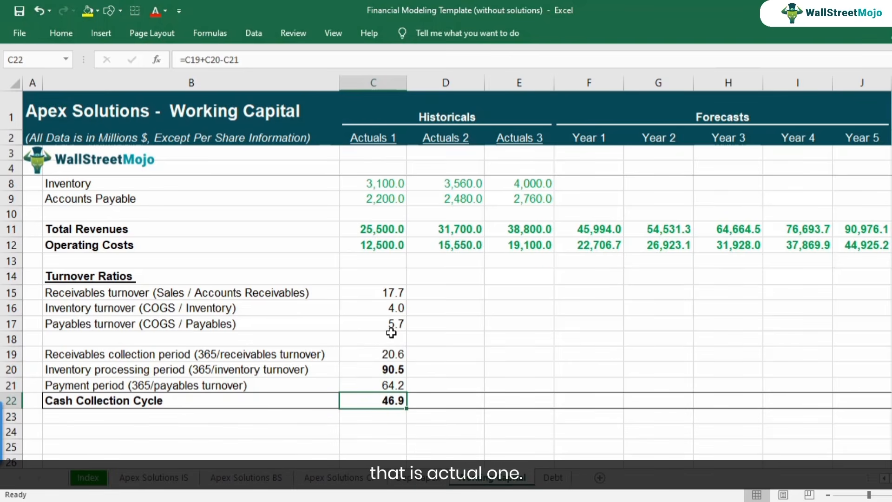
key(Up)
key(Up)
key(Up)
key(Up)
key(Up)
key(Up)
key(Up)
key(Down)
key(Down)
key(Down)
key(Down)
Examine how the period formulas in C19 and C20 reference the days value in L16.
key(F2)
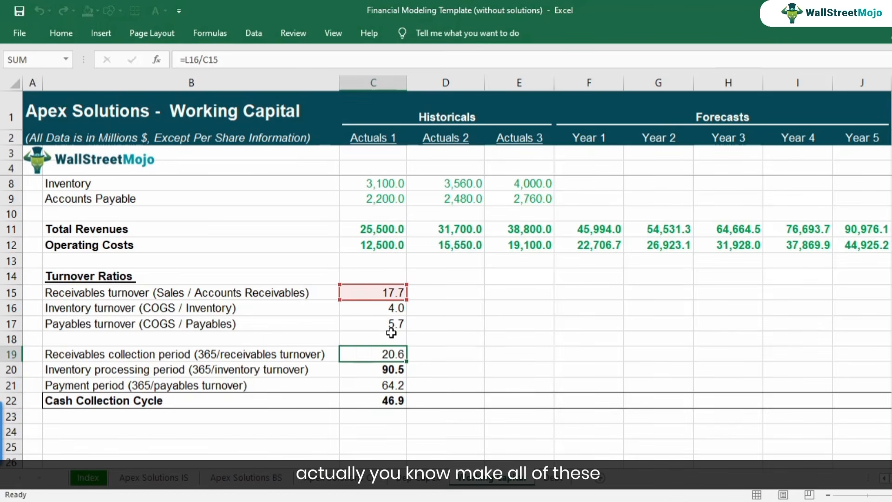
key(Return)
key(F2)
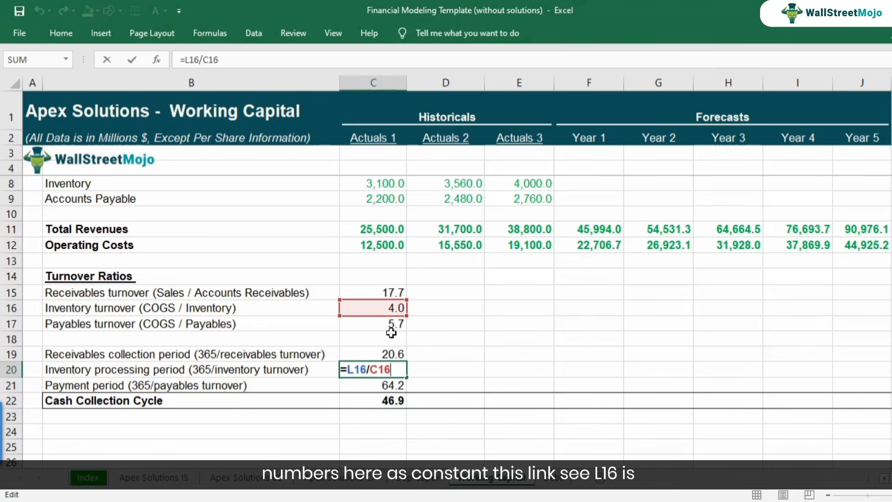
key(shift+Return)
key(F2)
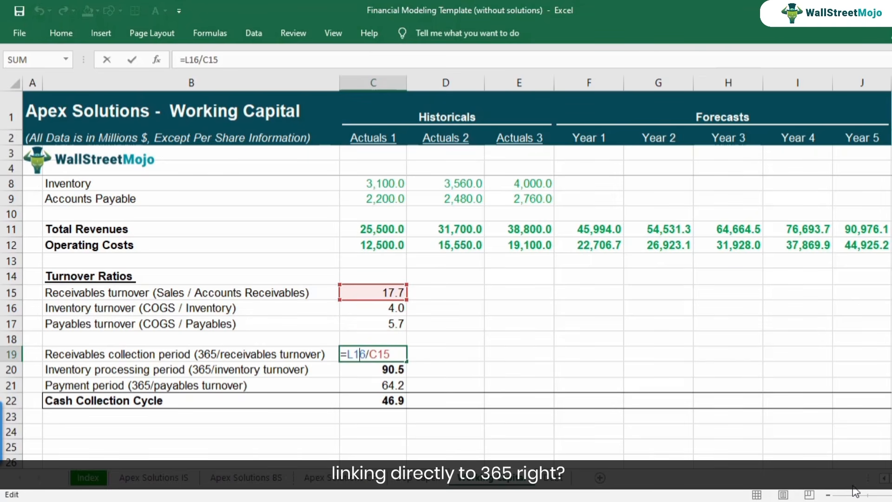
scroll(885, 483, right, 3)
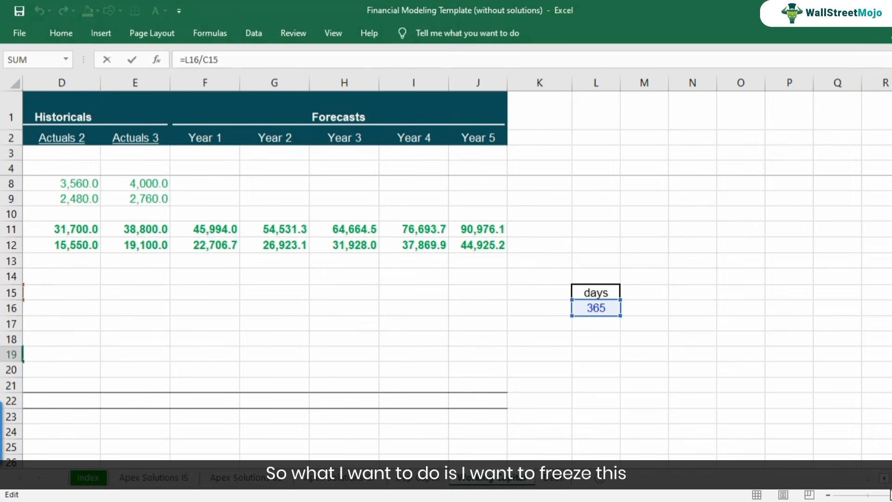
scroll(884, 483, left, 3)
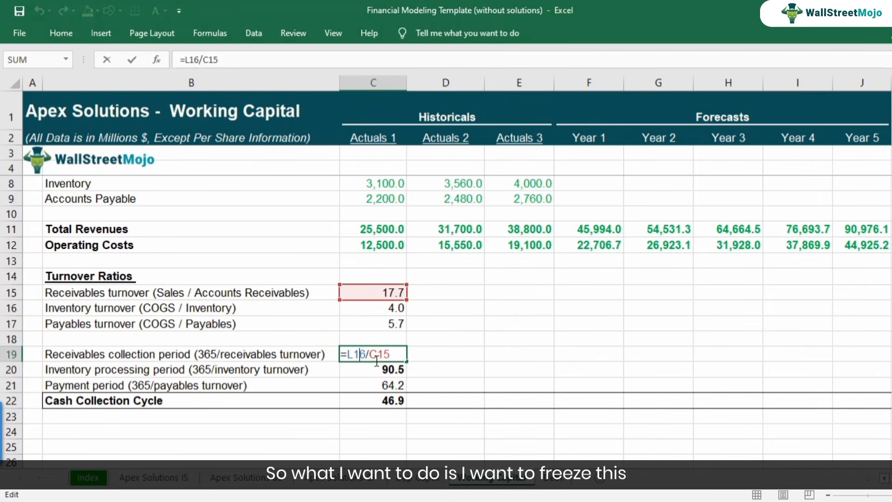
key(F4)
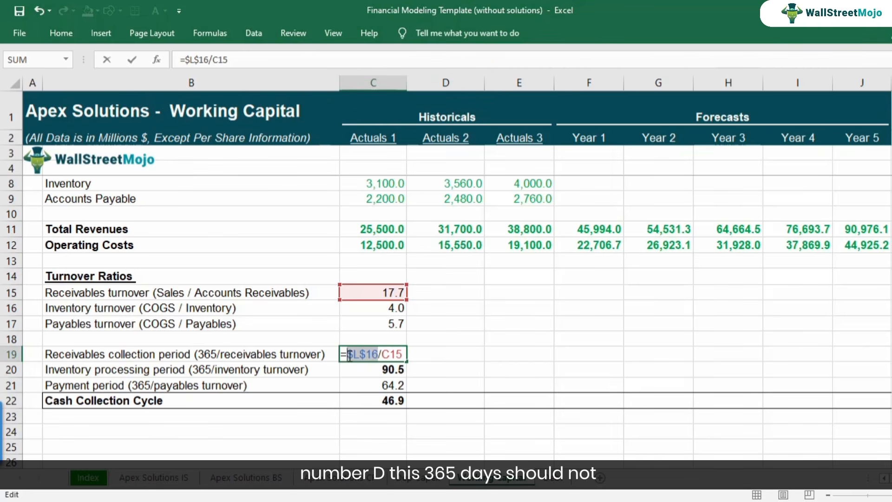
click(385, 369)
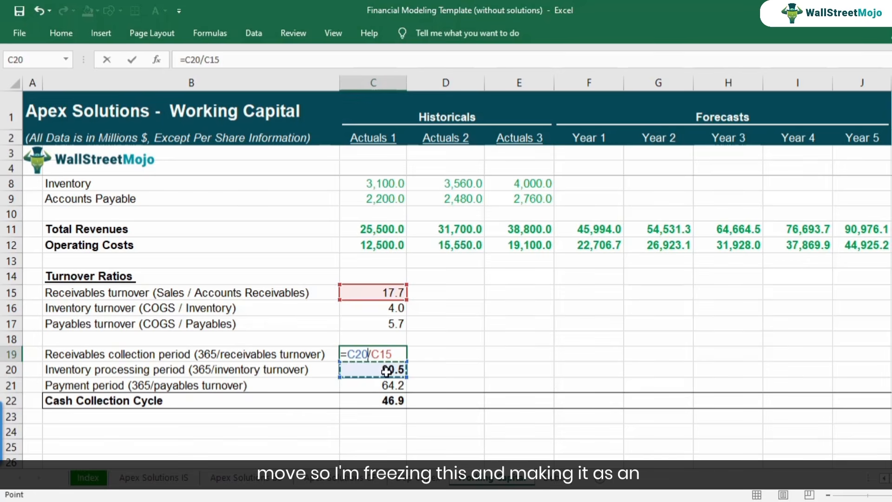
key(Escape)
Make the days reference absolute in the receivables collection period formula in C19, giving =$L$16/C15.
double_click(358, 354)
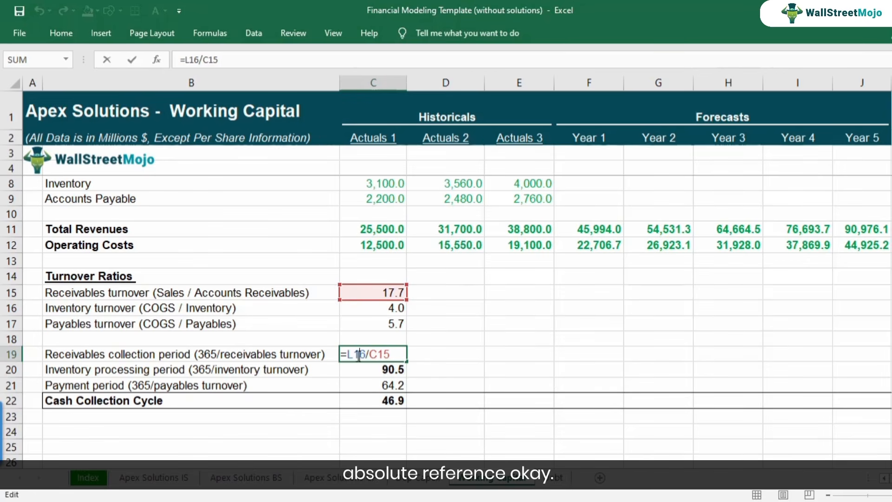
key(F4)
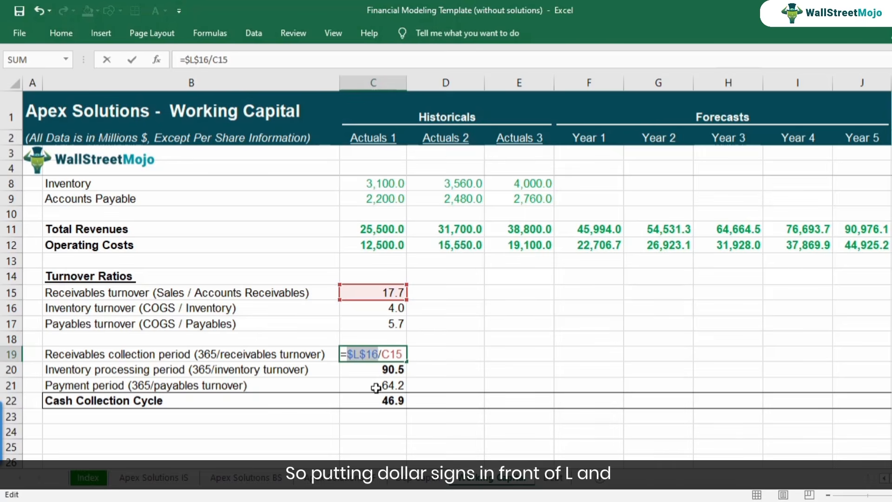
key(Return)
Make the days reference absolute in the inventory processing period formula in C20, giving =$L$16/C16.
key(F2)
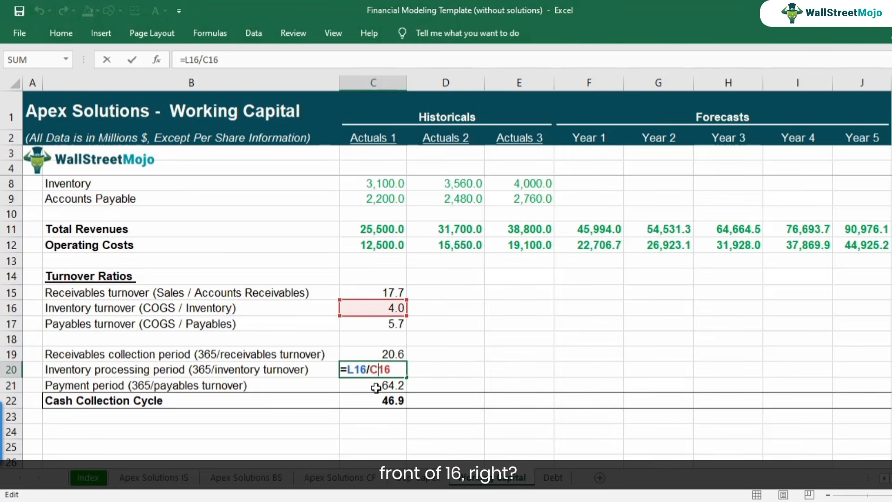
key(Left)
key(Left)
key(Left)
key(Left)
key(Left)
key(F4)
key(Return)
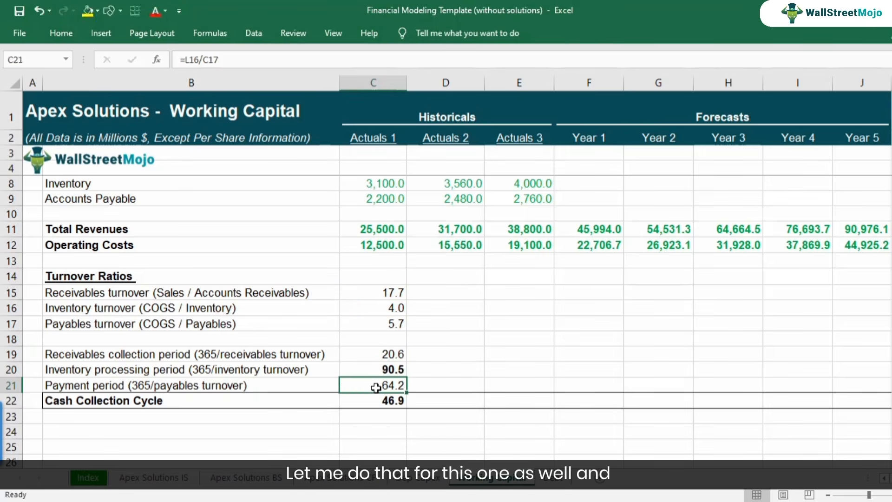
Make the days reference absolute in the payment period formula in C21, giving =$L$16/C17.
key(F2)
key(Left)
key(Left)
key(Left)
key(Left)
key(F4)
key(Return)
Copy the Actuals 1 turnover ratios, periods and cash collection cycle in C15:C22 across to Actuals 2 and Actuals 3.
key(Up)
key(Up)
key(Up)
key(Up)
key(Up)
key(Up)
key(Up)
key(shift+Down)
key(shift+Down)
key(shift+Down)
key(shift+Down)
key(shift+Down)
key(shift+Down)
key(shift+Down)
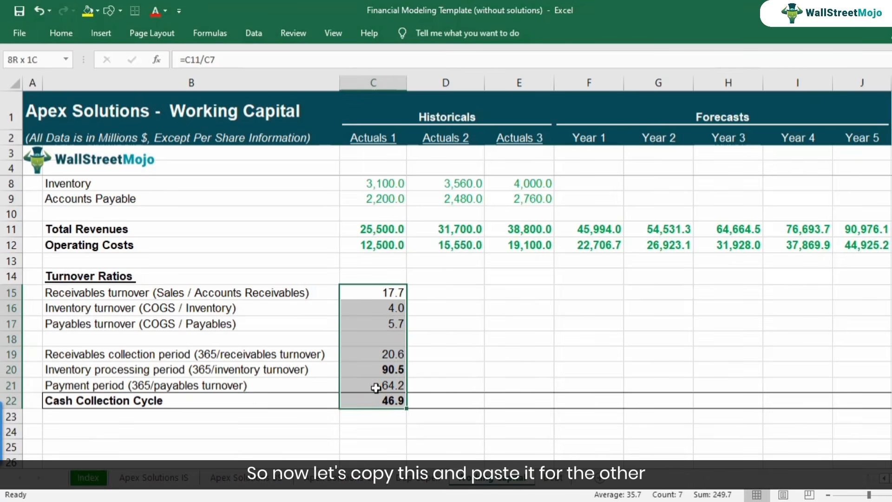
key(ctrl+c)
key(Right)
key(ctrl+v)
key(Right)
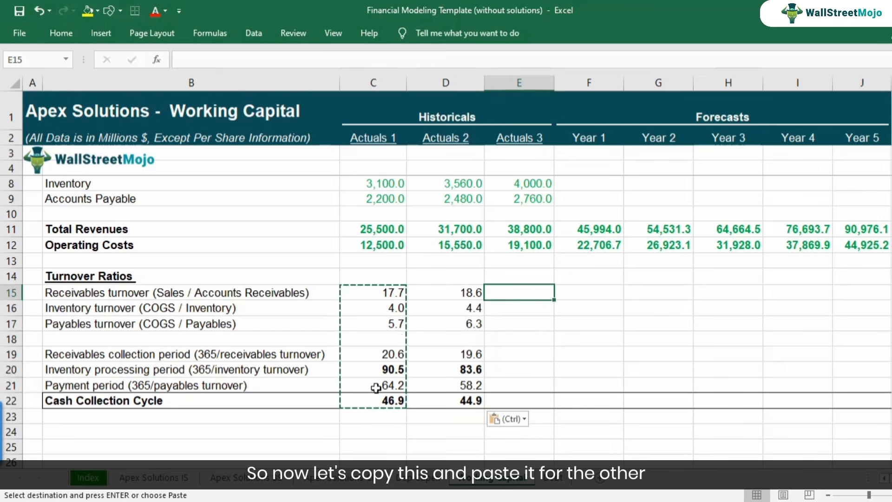
key(ctrl+v)
Check the cell references in the copied period formulas in D19 to D21 and in the cash collection cycle formula in C22.
key(Left)
key(Left)
key(Right)
key(Right)
key(Down)
key(Down)
key(Down)
key(Down)
key(Down)
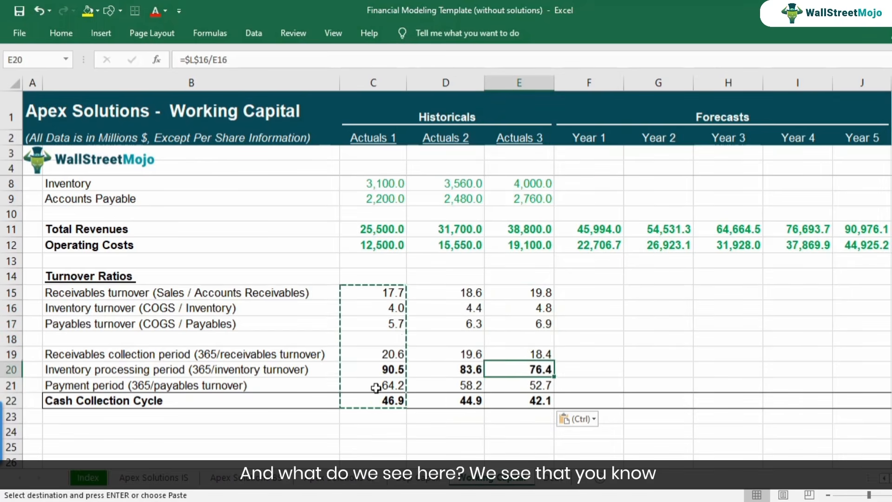
key(Left)
key(Up)
key(F2)
key(Return)
key(F2)
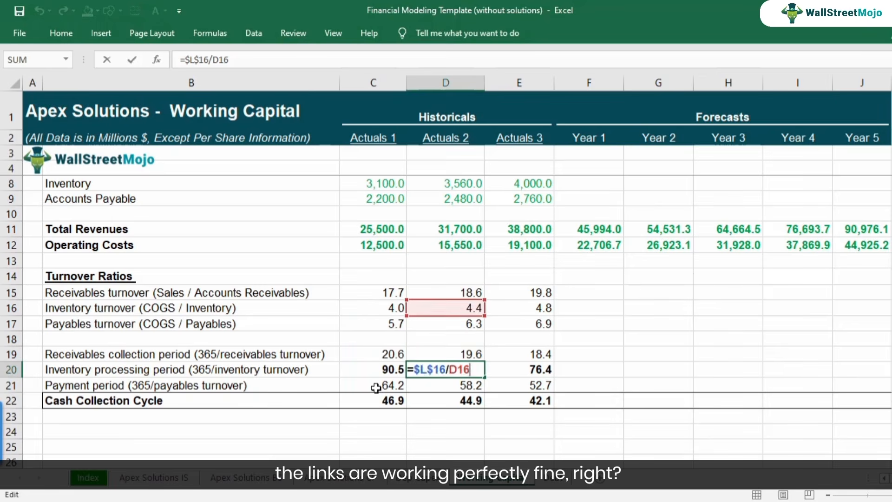
key(Return)
key(F2)
key(Escape)
key(Left)
key(Down)
key(F2)
key(Escape)
Compare the cash collection cycle in row 22 across Actuals 1, Actuals 2 and Actuals 3.
key(Right)
key(Right)
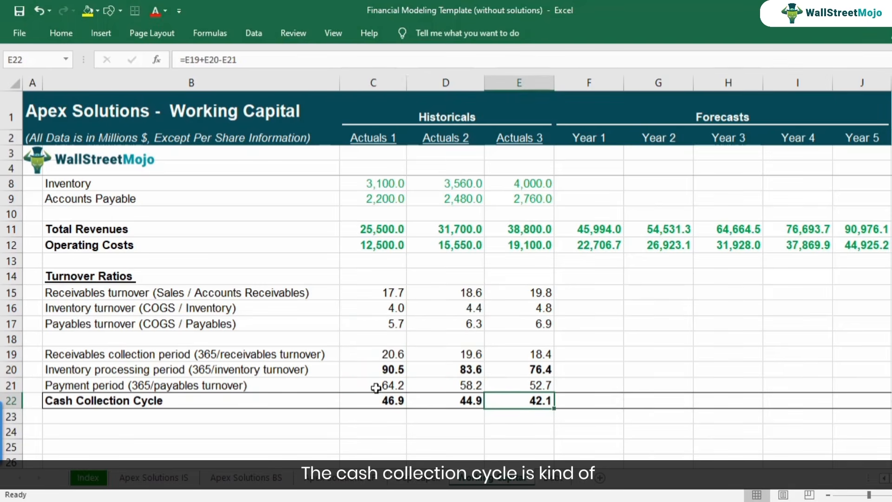
key(Left)
key(Left)
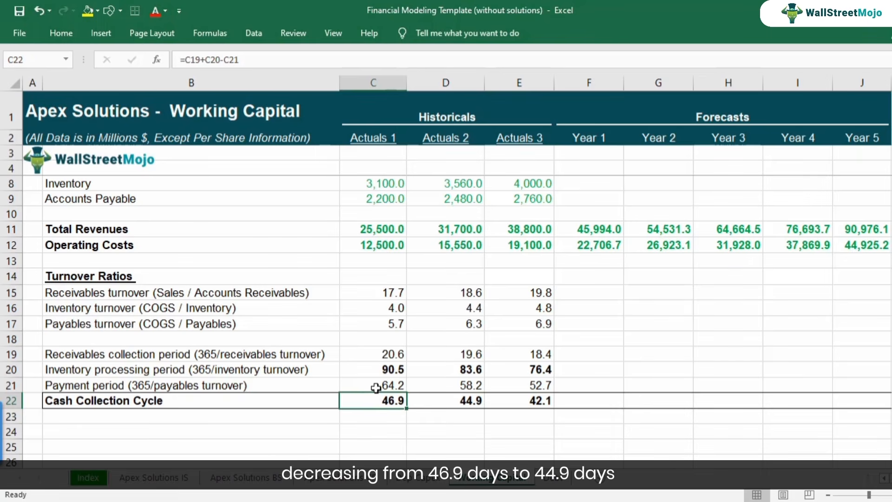
key(Right)
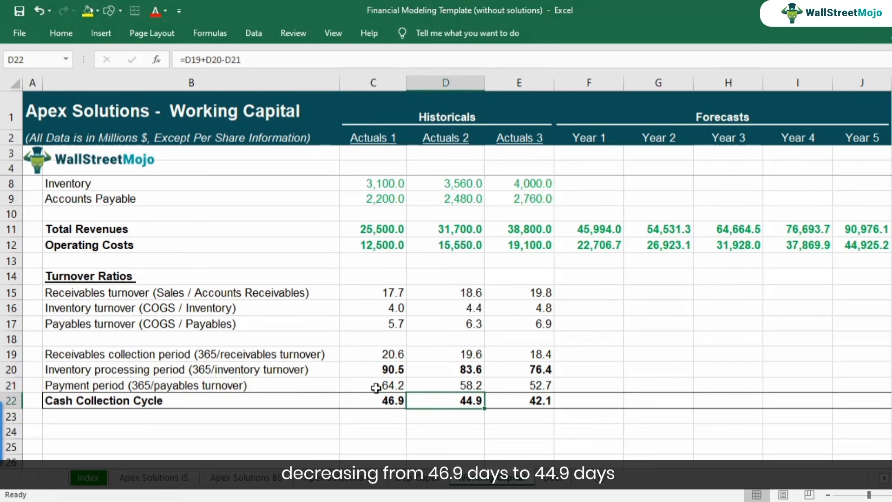
key(Right)
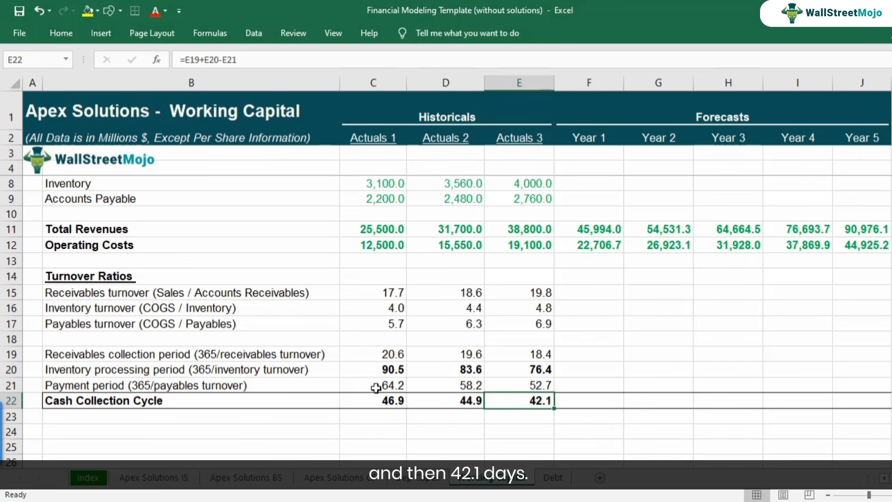
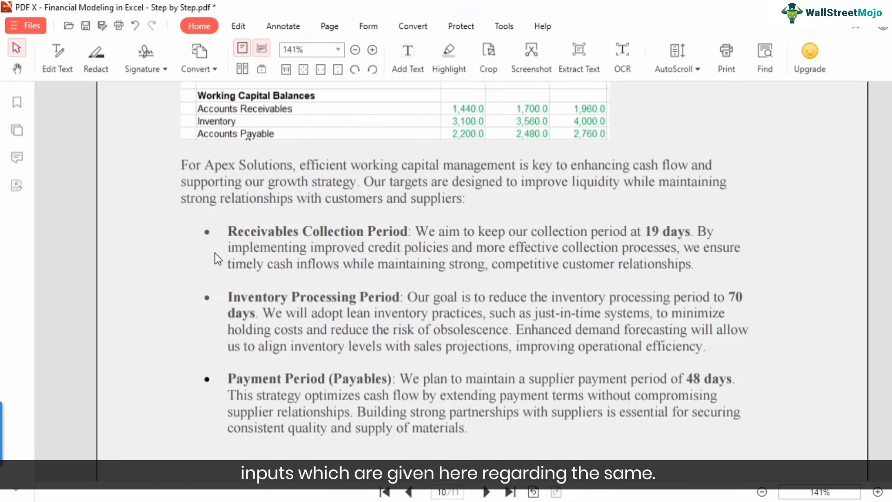
Highlight "19 days" in yellow in the Receivables Collection Period paragraph of the Working Capital Management section.
scroll(214, 253, up, 3)
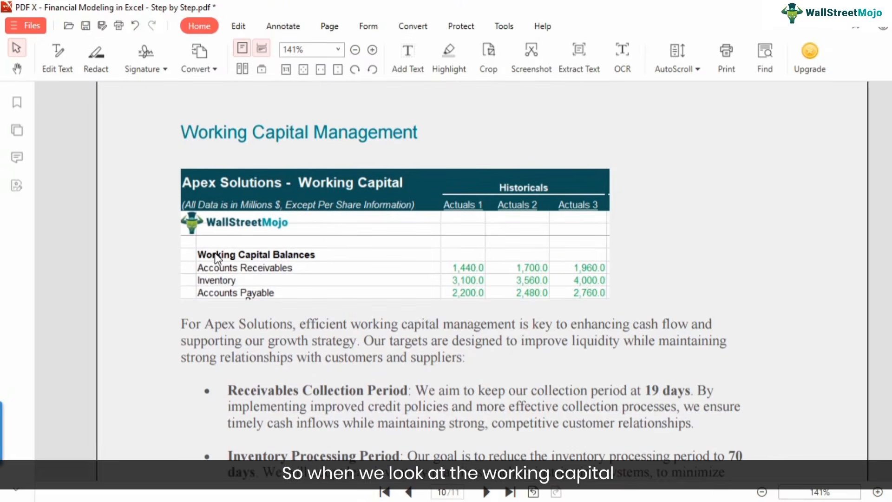
scroll(326, 310, down, 2)
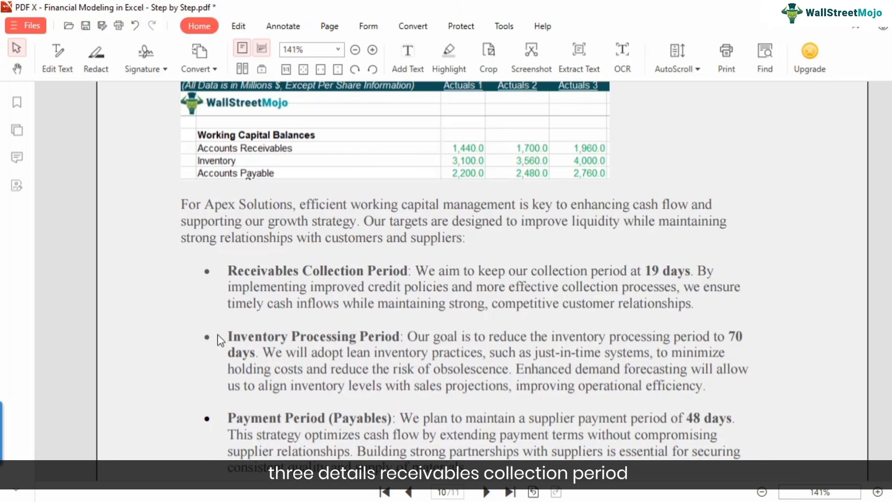
scroll(316, 381, down, 1)
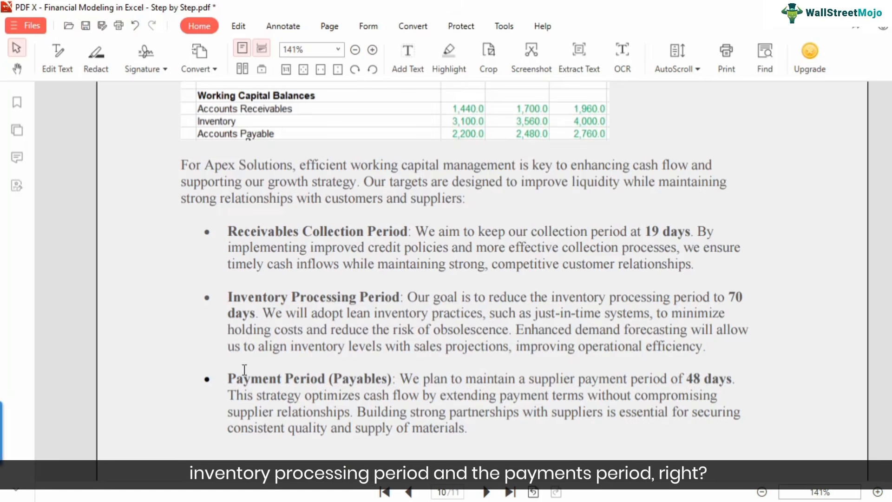
scroll(429, 306, up, 1)
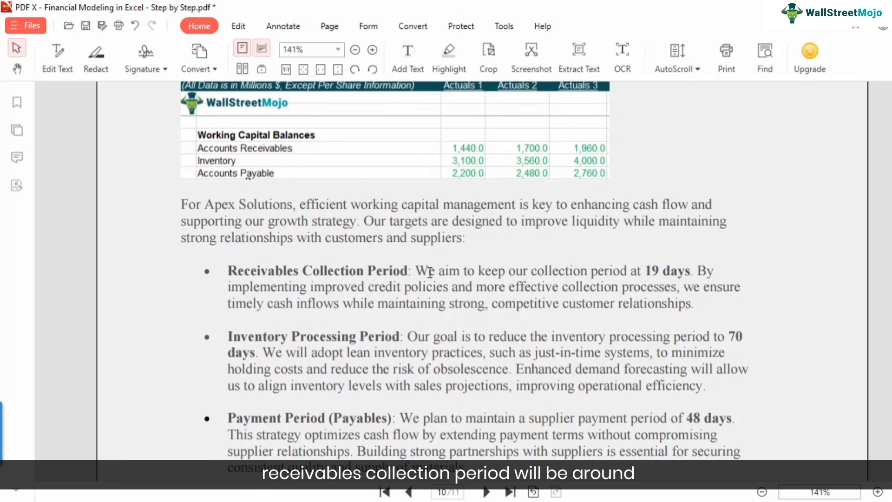
drag(646, 271, 691, 272)
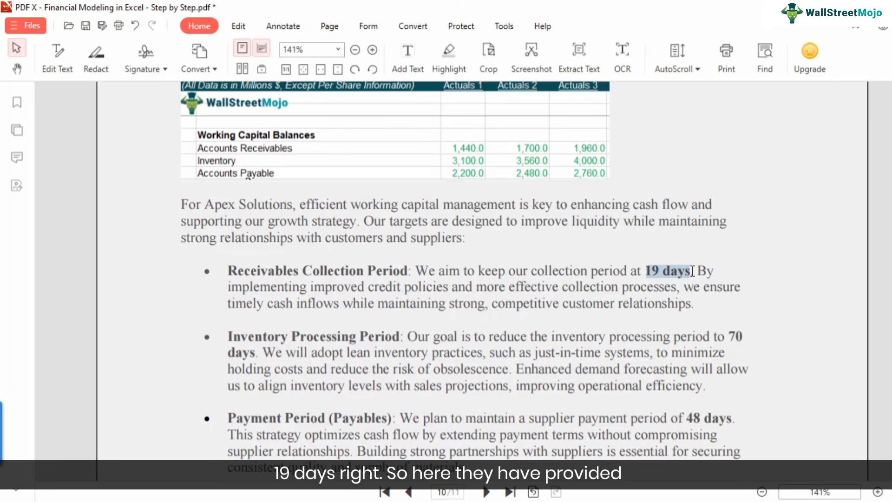
click(761, 314)
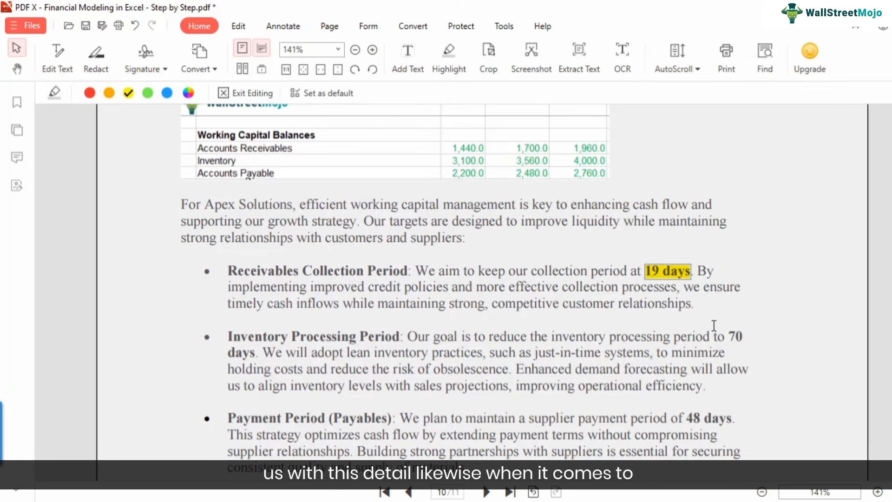
Highlight "70 days" in the Inventory Processing Period paragraph and "48 days" in the Payment Period paragraph in yellow.
drag(732, 336, 253, 352)
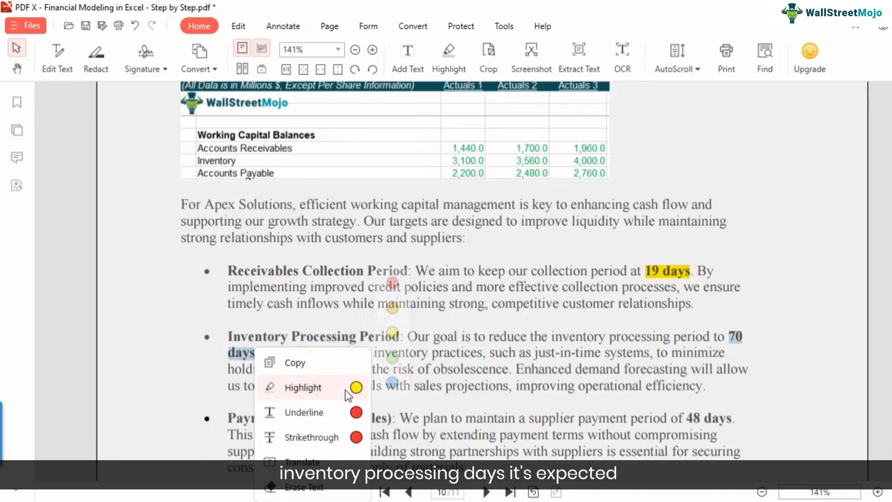
click(346, 387)
click(379, 361)
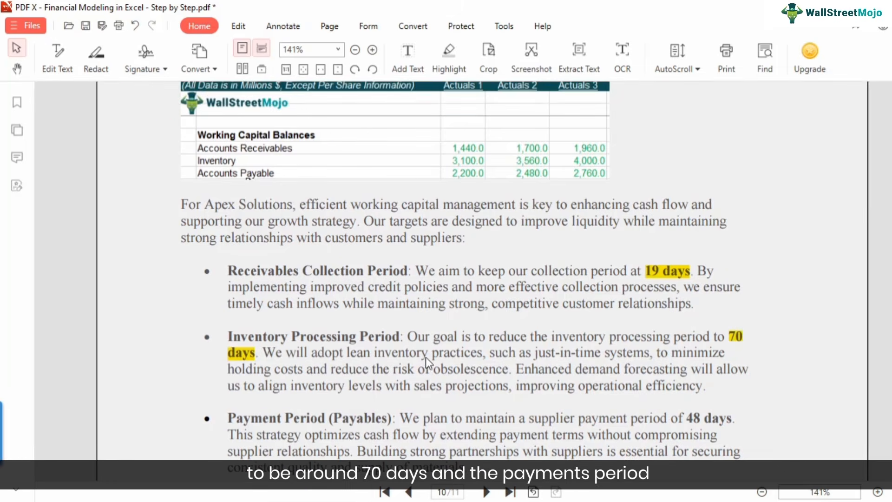
scroll(534, 367, down, 1)
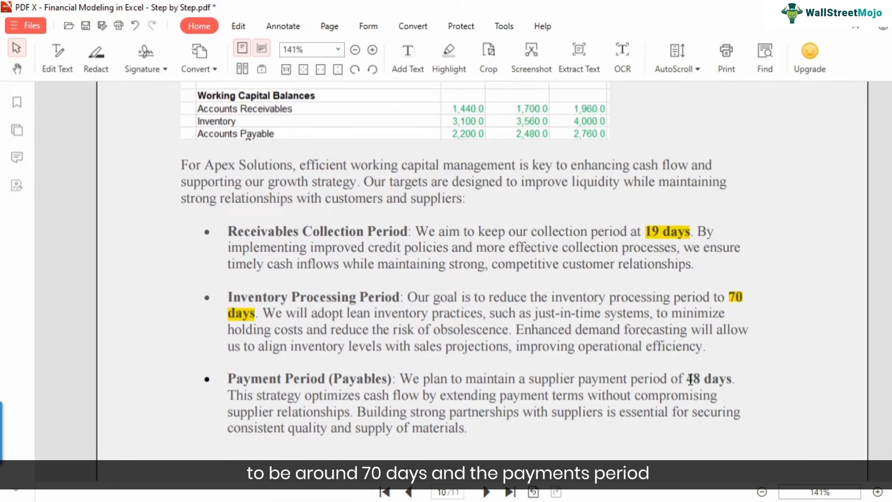
drag(690, 379, 735, 380)
click(790, 387)
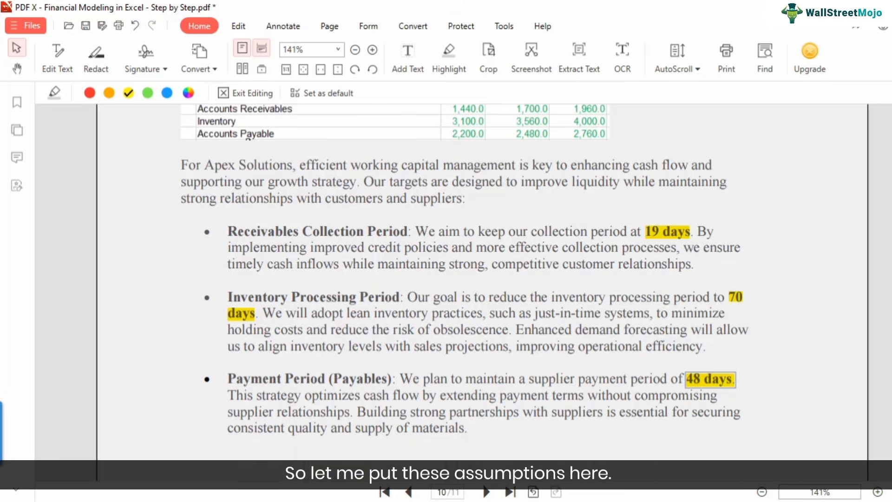
Switch to the Excel model and enter the Year 1 periods: 19 for receivables collection, 70 for inventory processing and 48 for payment in F19:F21.
click(583, 411)
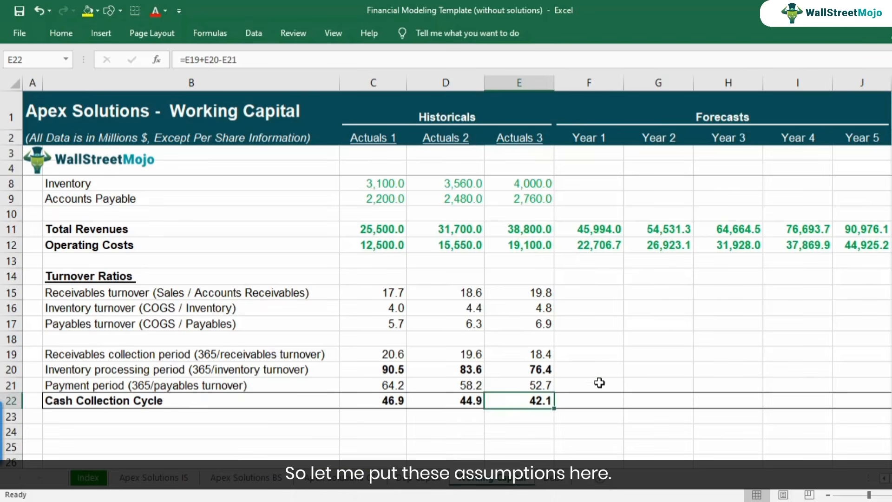
click(578, 354)
text(19)
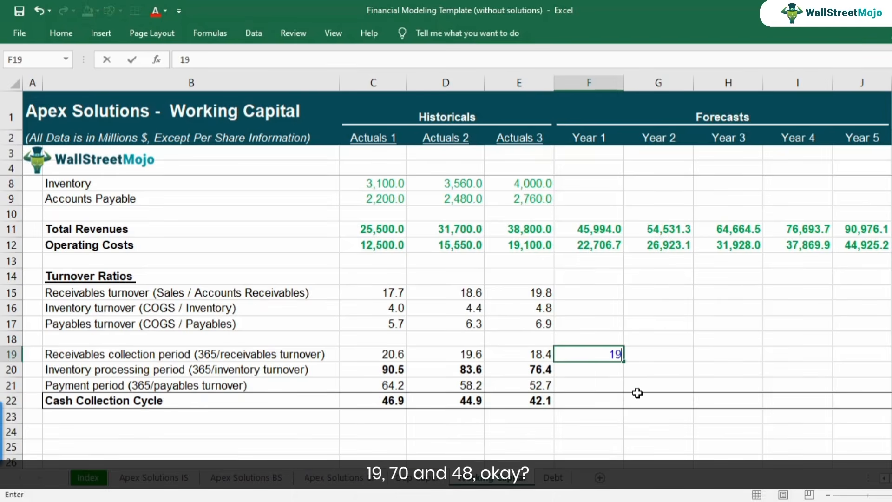
key(Return)
text(70)
key(Return)
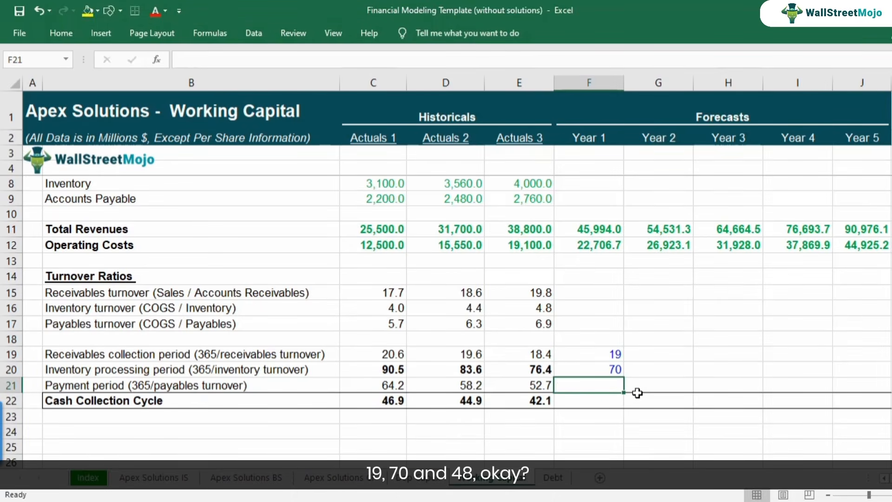
text(48)
key(Return)
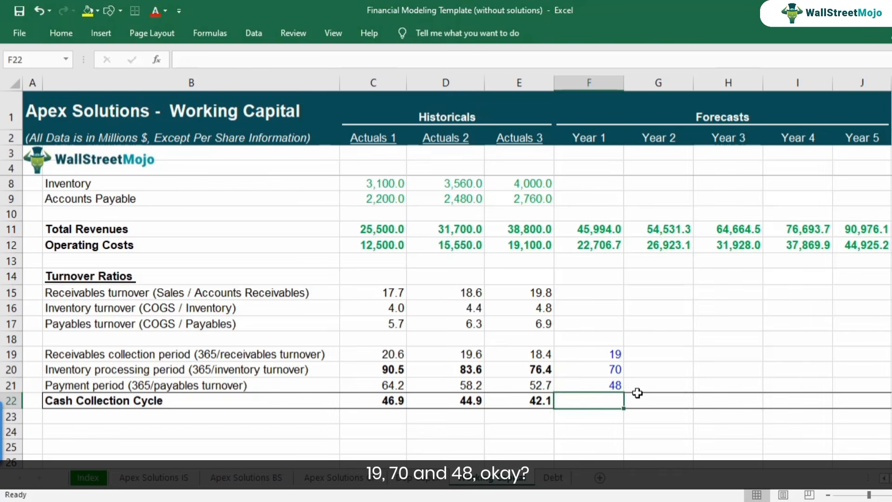
Copy the Cash Collection Cycle formula from Actuals 3 in E22 to Year 1 in F22.
key(Left)
key(ctrl+c)
key(Right)
key(ctrl+v)
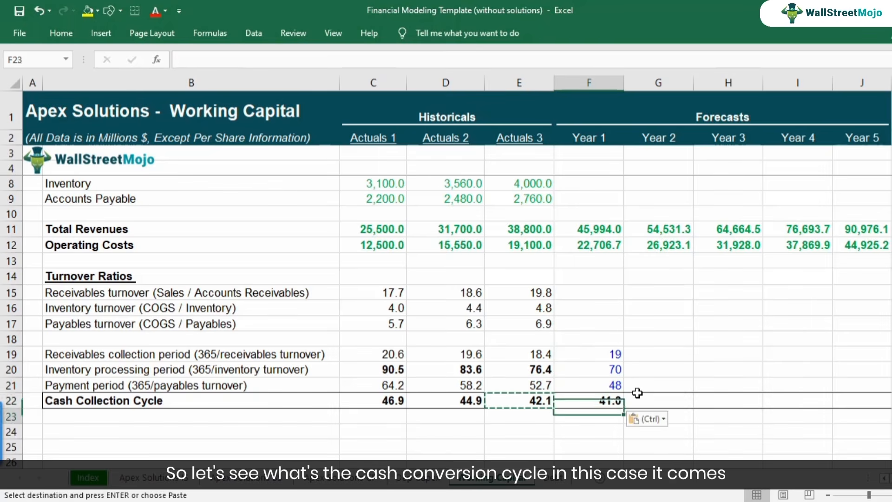
key(F2)
key(Escape)
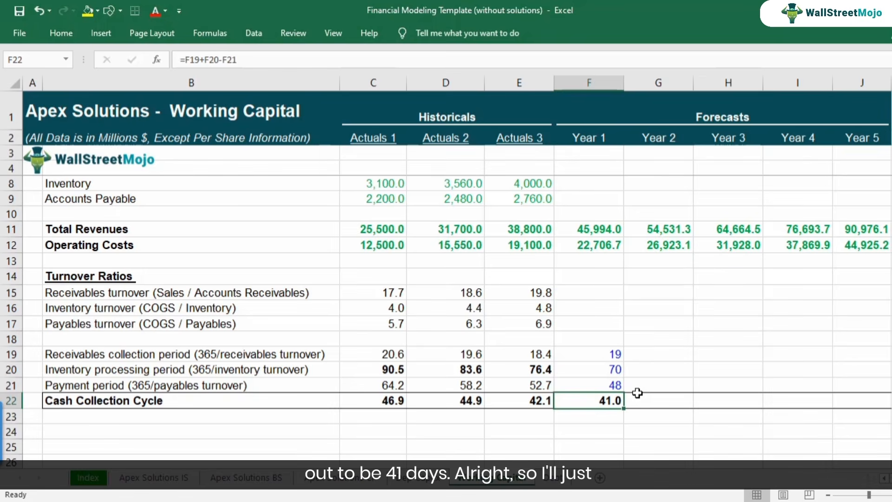
Copy the Year 1 period assumptions and Cash Collection Cycle in F19:F22 across Year 2 to Year 5.
key(Up)
key(Up)
key(Up)
key(shift+Down)
key(shift+Down)
key(shift+Down)
key(ctrl+c)
key(shift+Right)
key(shift+Right)
key(shift+Right)
key(shift+Right)
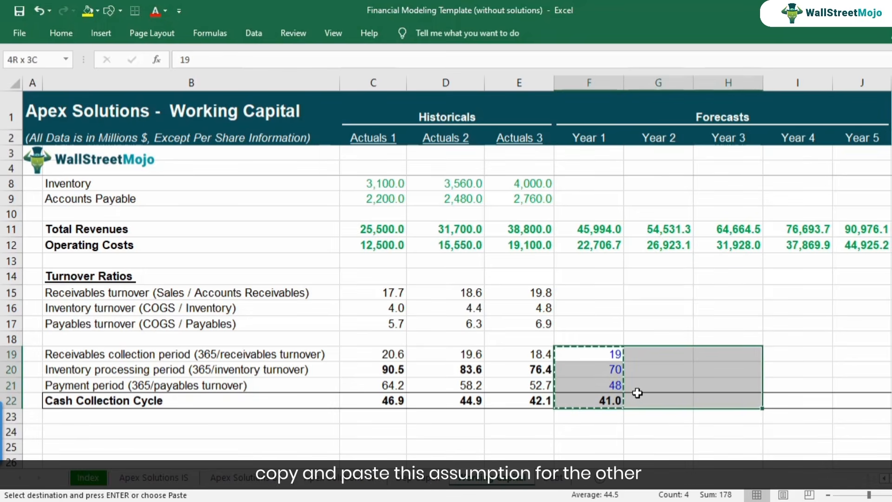
key(ctrl+v)
key(Right)
key(Right)
key(Right)
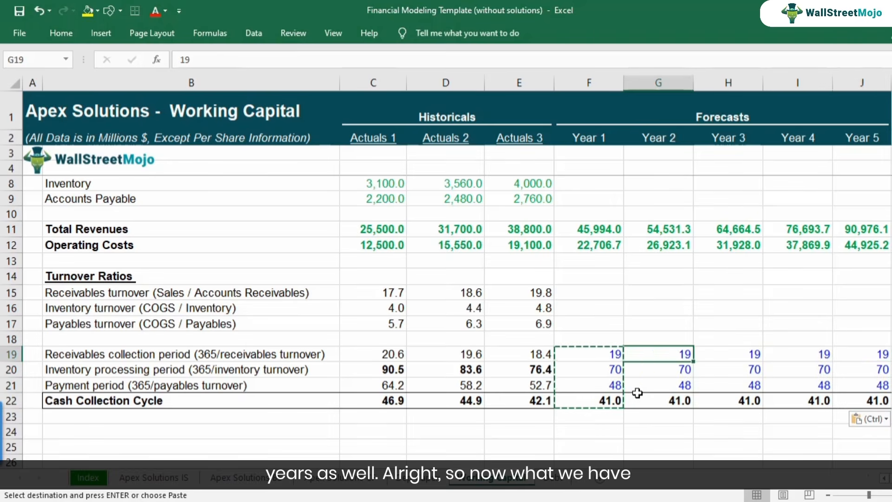
Review the Cash Collection Cycle row across the forecast years, Year 1 to Year 5.
key(Left)
key(Left)
key(Left)
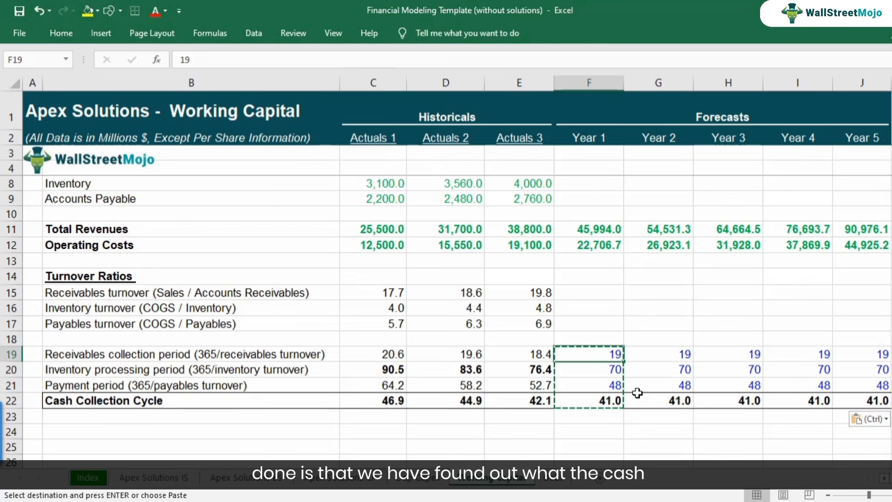
key(Down)
key(Down)
key(Down)
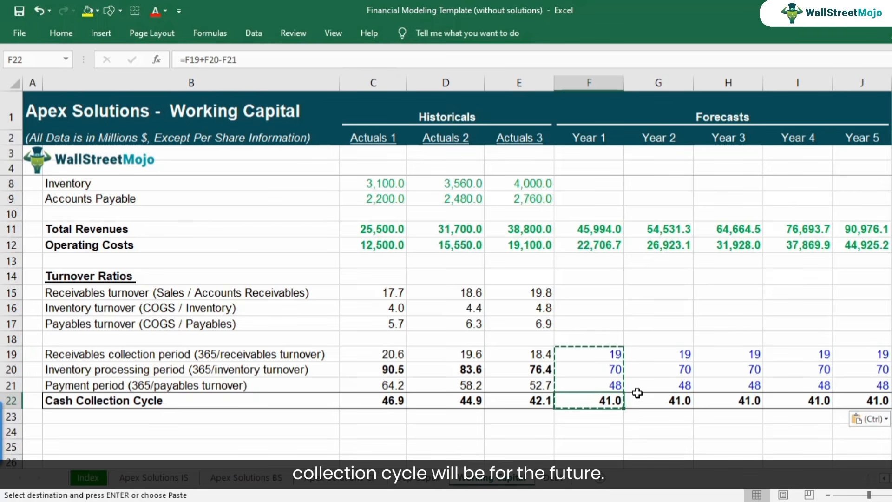
key(Right)
key(Right)
key(Right)
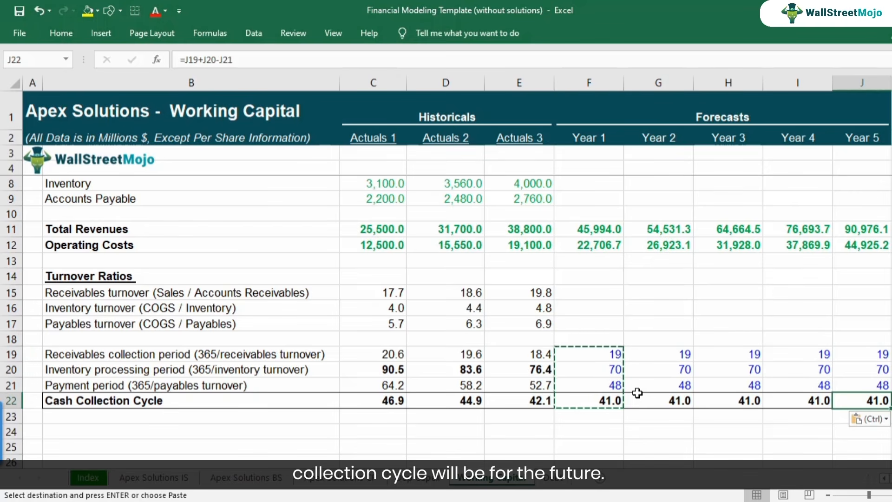
key(Left)
key(Left)
key(Left)
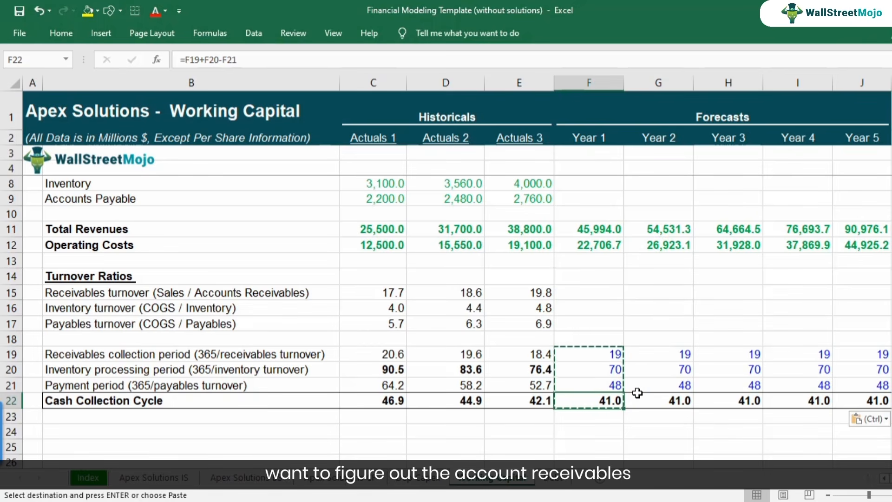
Examine the Year 1 accounts receivable, turnover ratio and period cells to see which inputs the receivables forecast needs.
scroll(637, 392, up, 1)
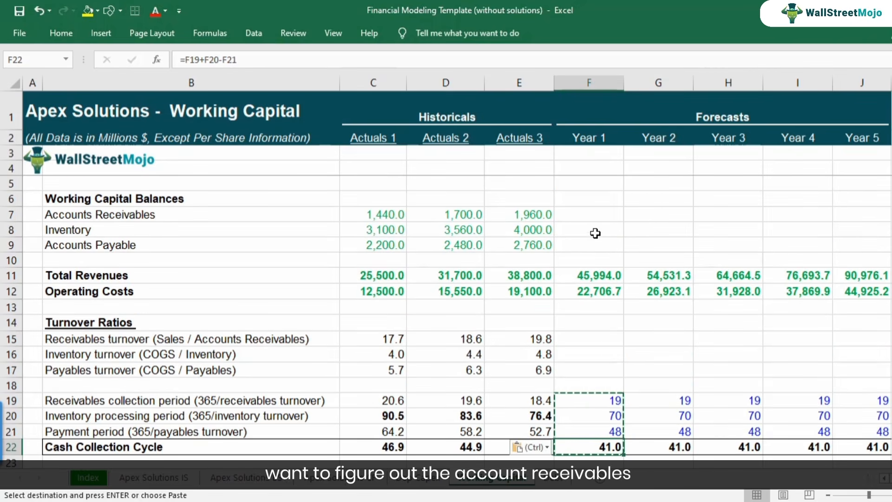
click(596, 212)
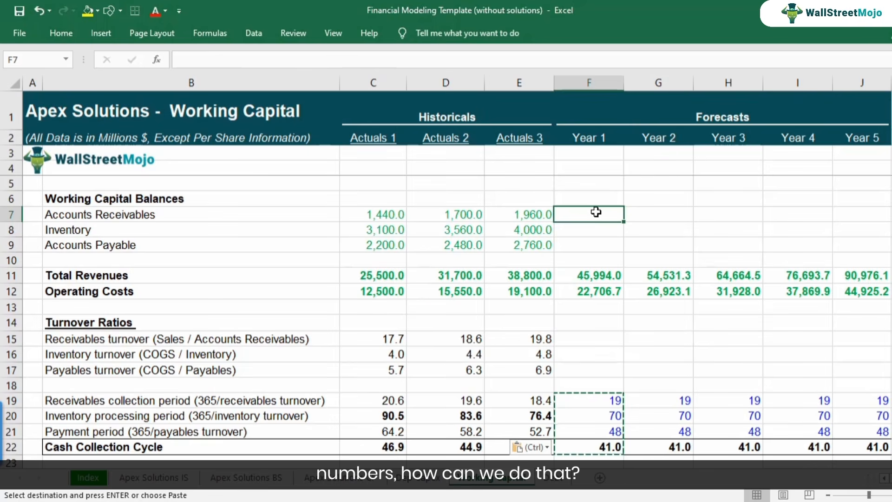
double_click(592, 402)
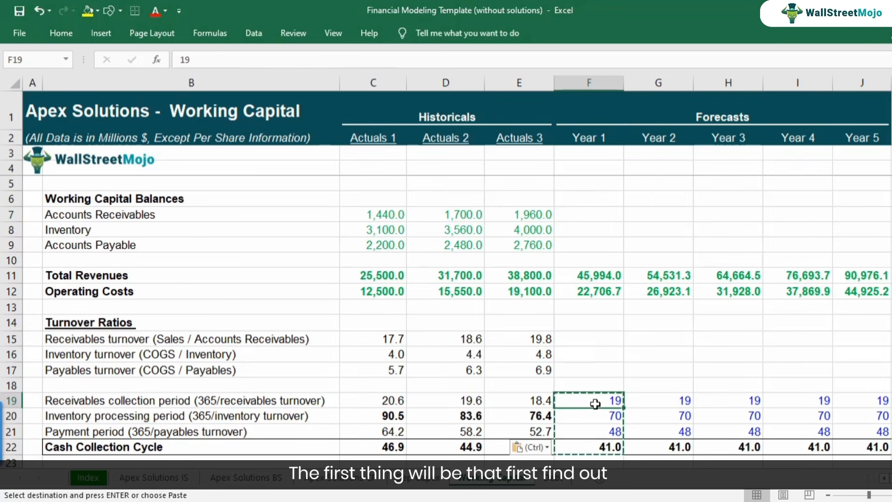
key(Escape)
click(588, 337)
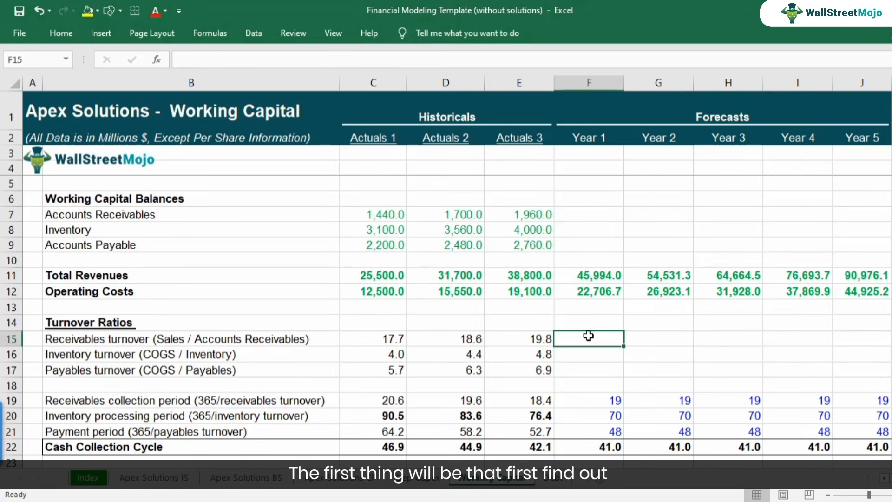
click(586, 355)
click(583, 372)
click(583, 343)
click(585, 355)
click(584, 380)
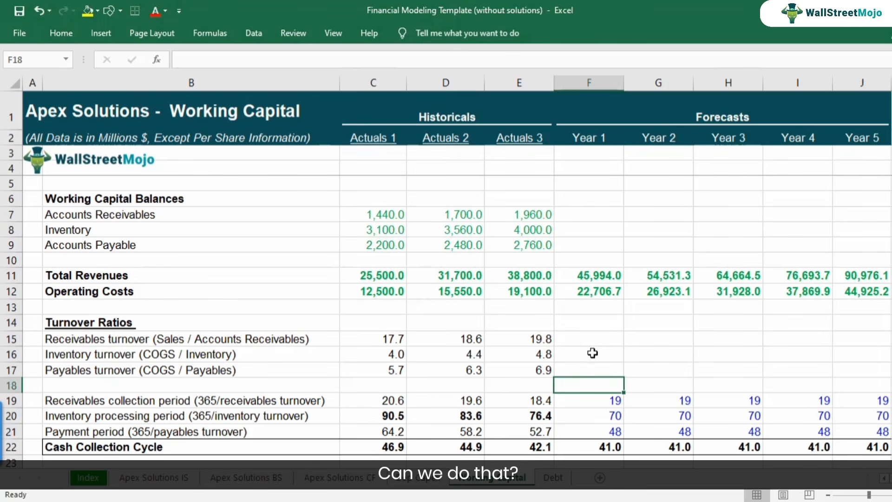
click(590, 338)
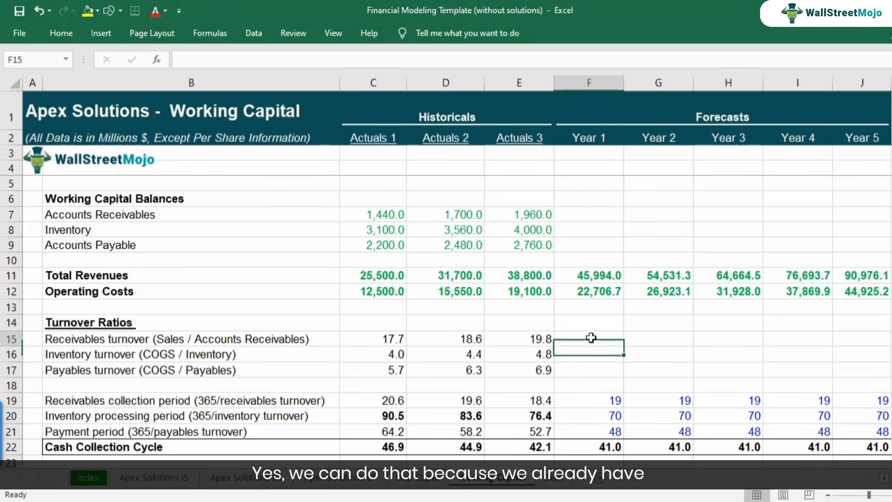
click(600, 399)
click(596, 419)
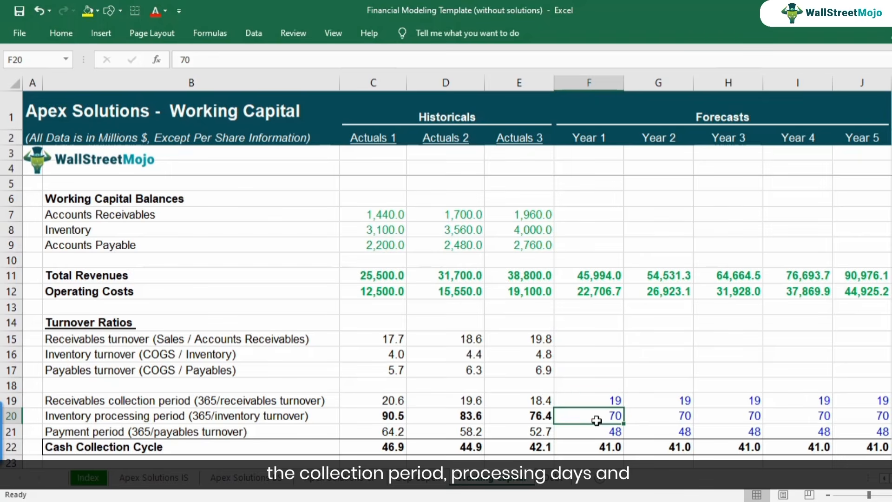
click(596, 430)
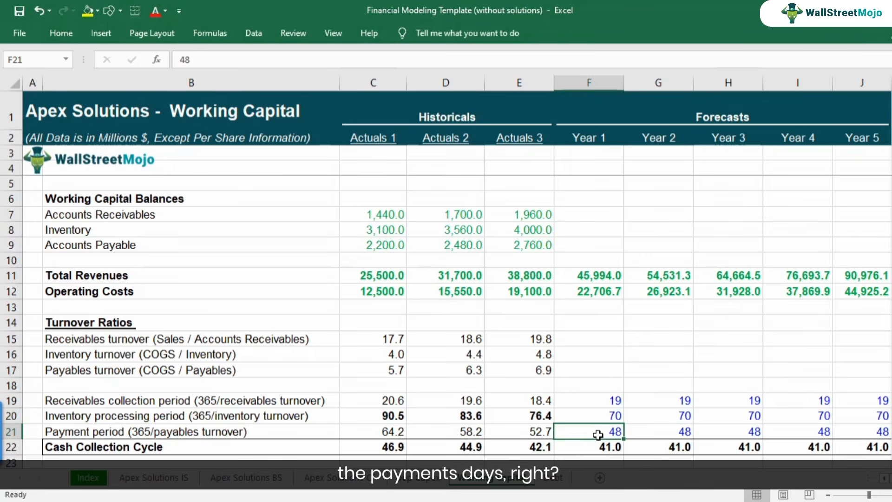
click(593, 342)
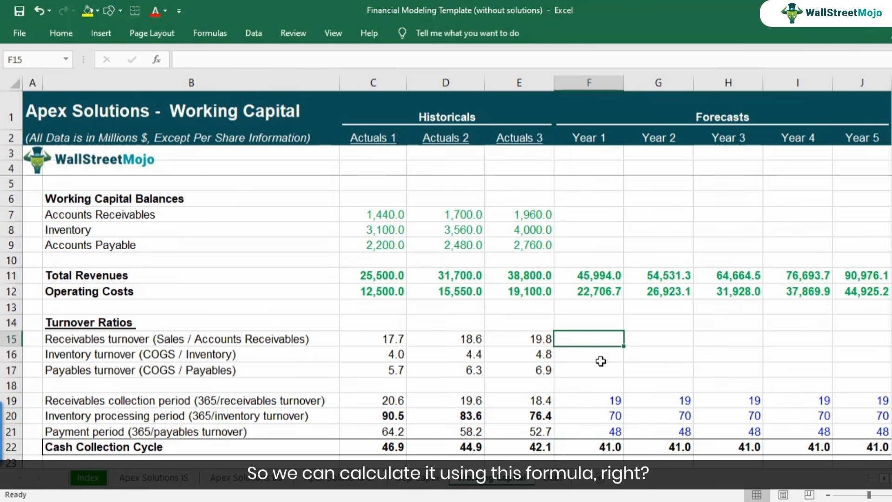
text(=)
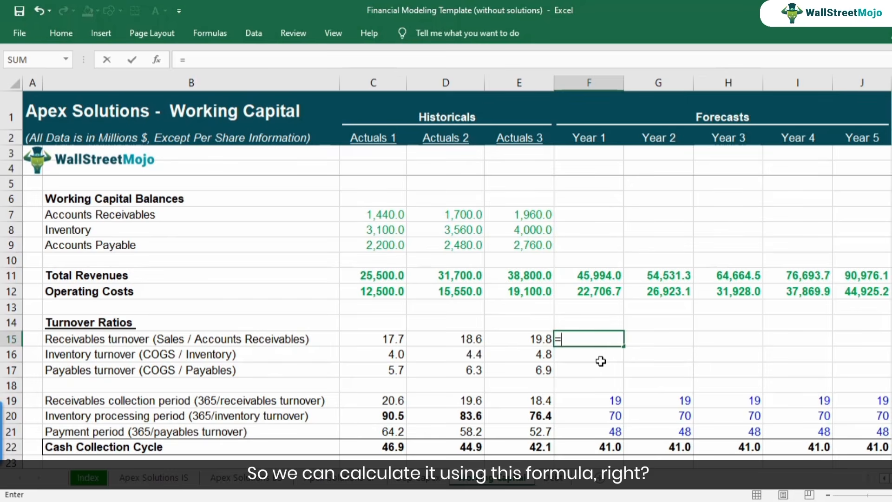
key(Right)
key(Right)
key(Right)
key(Right)
key(Right)
key(Right)
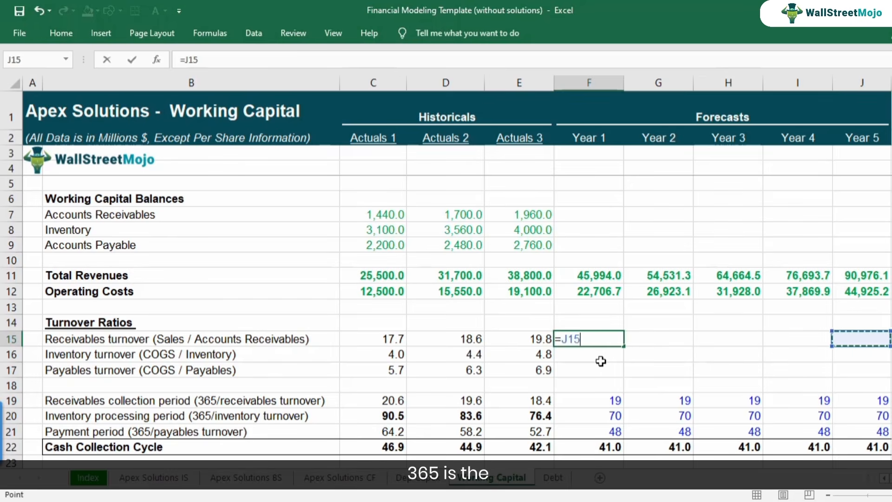
key(Down)
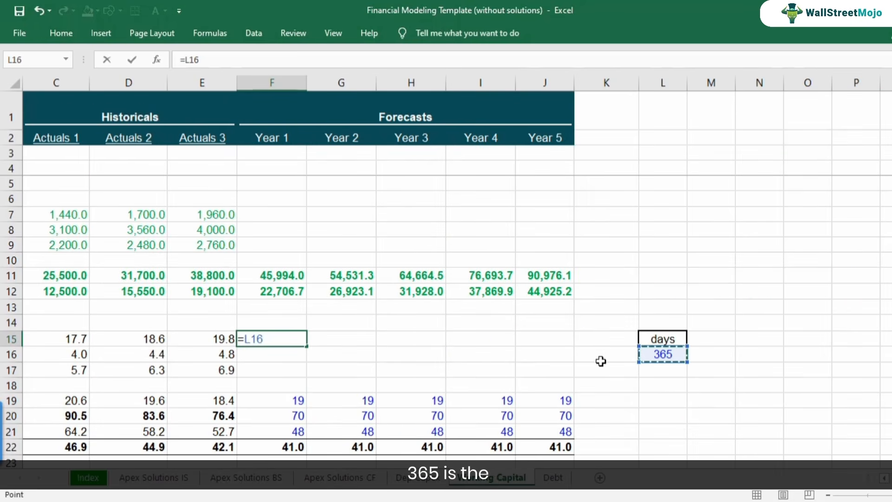
key(F4)
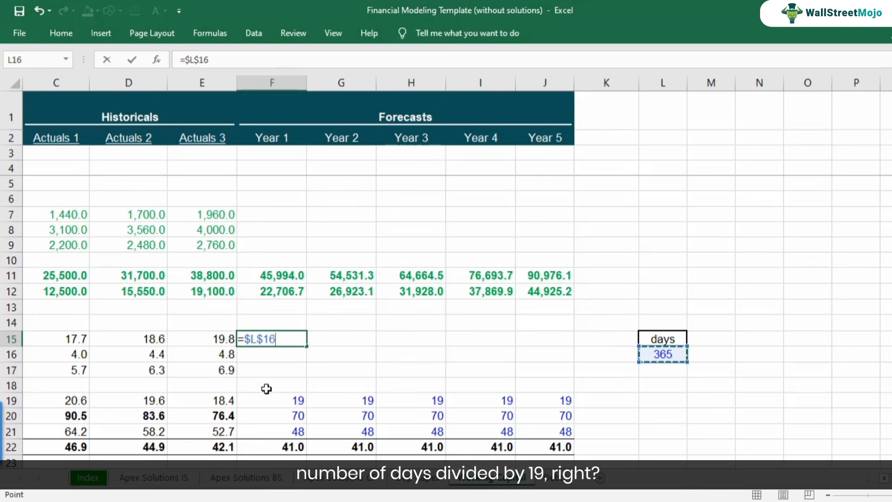
click(276, 402)
key(Escape)
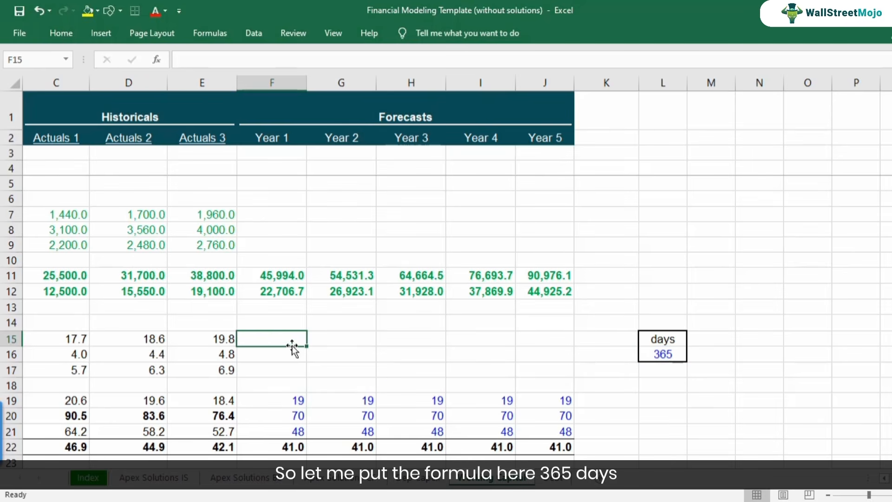
Calculate the Year 1 receivables turnover in F15 as days divided by the collection period with =$L$16/F19.
text(=)
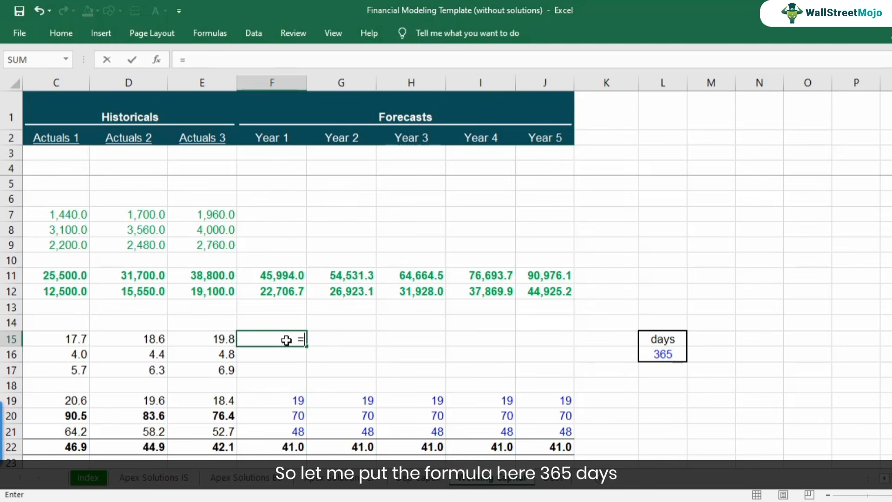
click(660, 355)
key(F4)
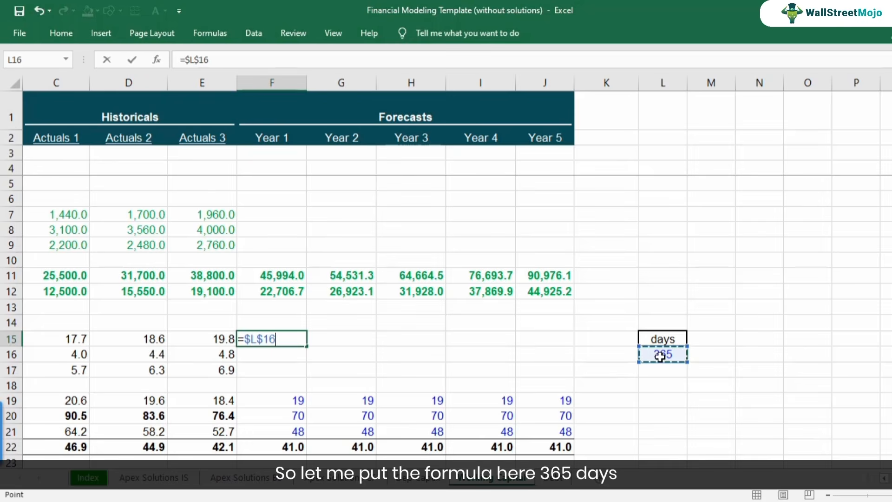
text(/)
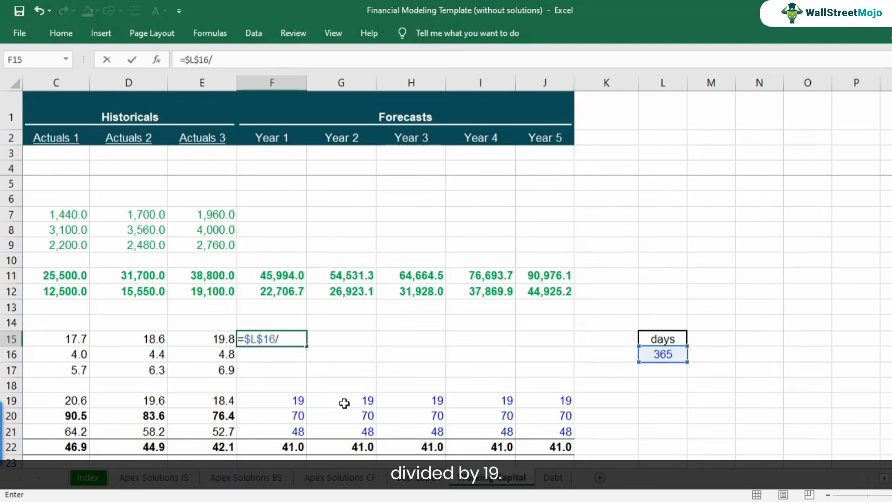
click(296, 403)
key(Return)
Review the Year 1 receivables turnover formula in F15 against the receivables collection period in F19.
key(Up)
key(Up)
key(Left)
key(Left)
key(Left)
key(Left)
key(Left)
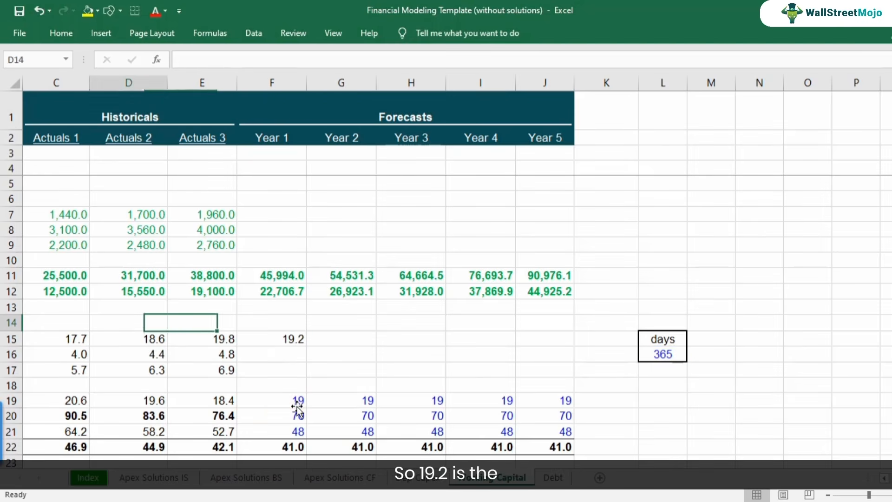
key(Right)
key(Right)
key(Right)
key(Right)
key(Right)
key(Down)
key(F2)
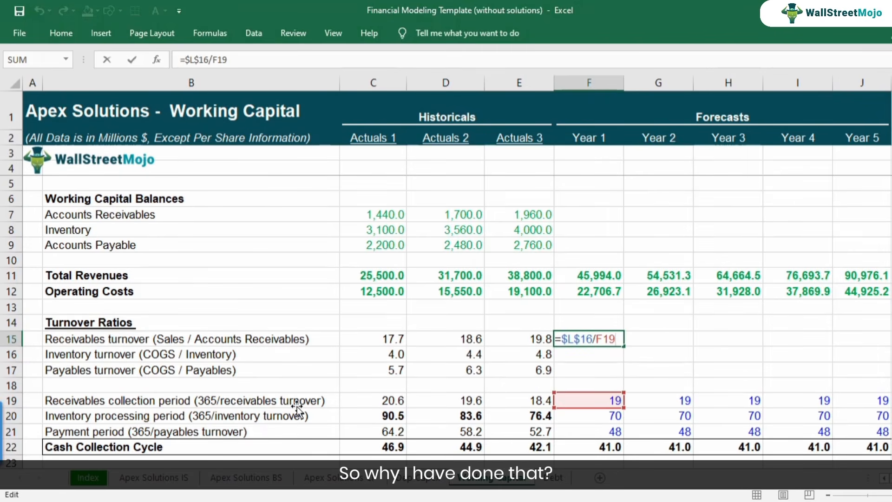
key(Escape)
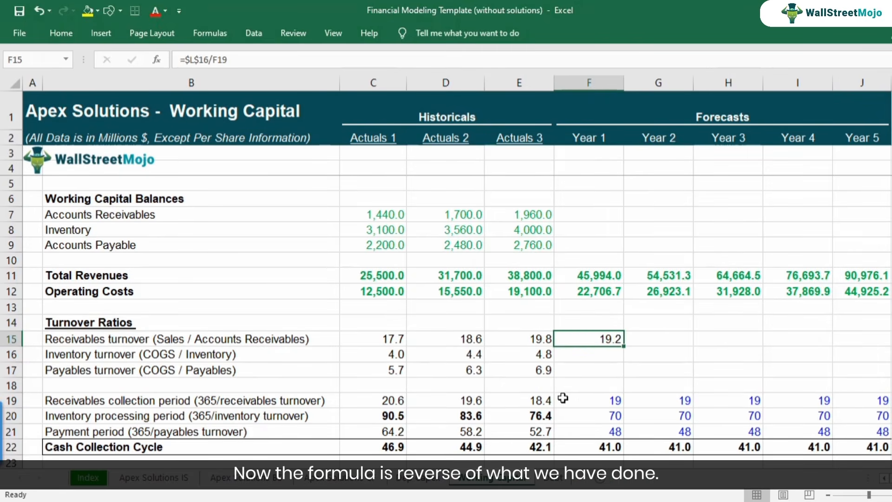
click(583, 399)
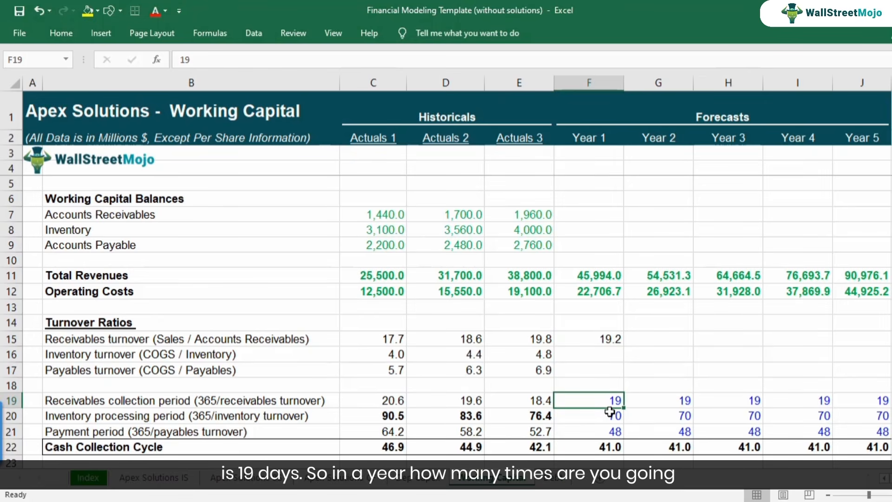
key(Up)
key(Up)
key(Up)
key(Up)
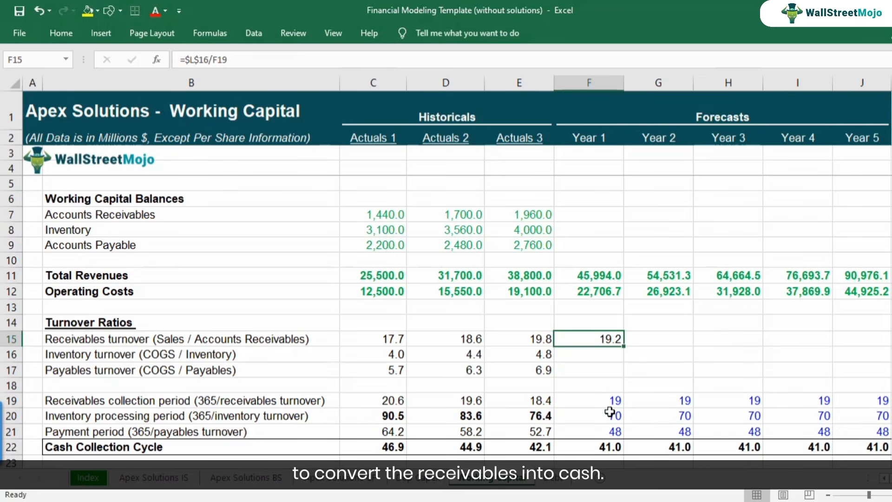
key(F2)
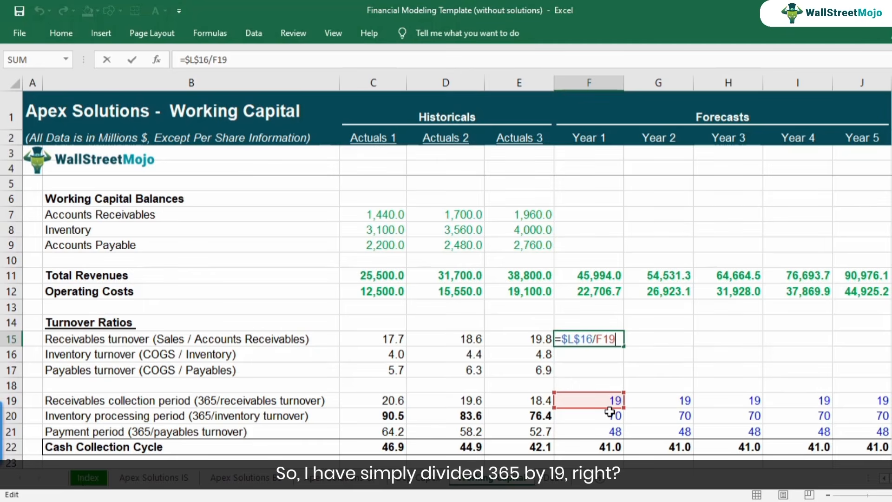
key(Escape)
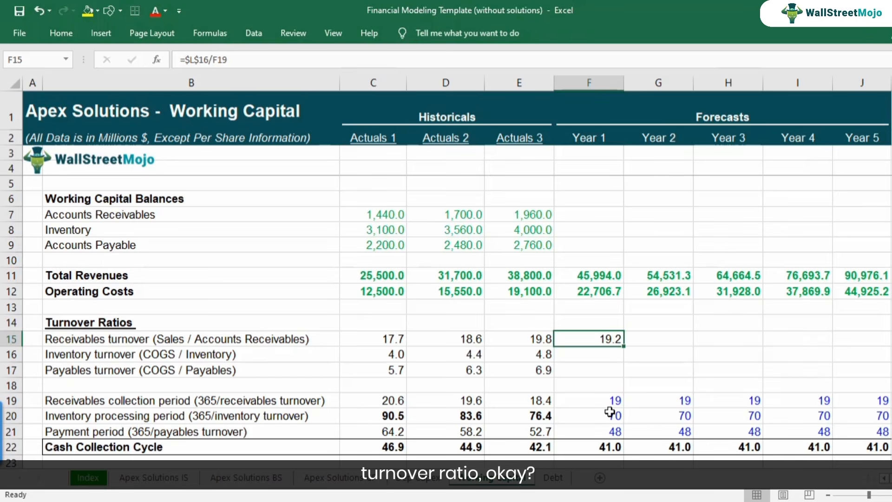
Calculate the Year 1 inventory turnover in F16 as days divided by the inventory processing period with =$L$16/F20.
key(Down)
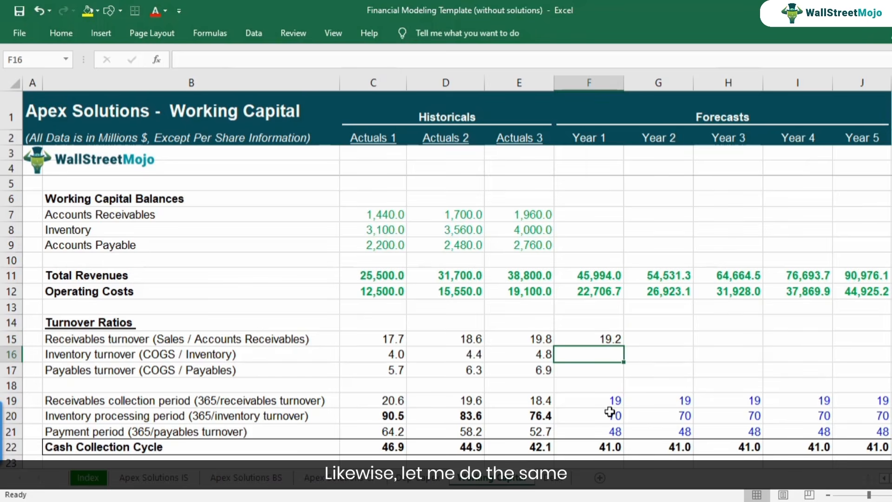
text(=)
key(Right)
key(Right)
key(Right)
key(Right)
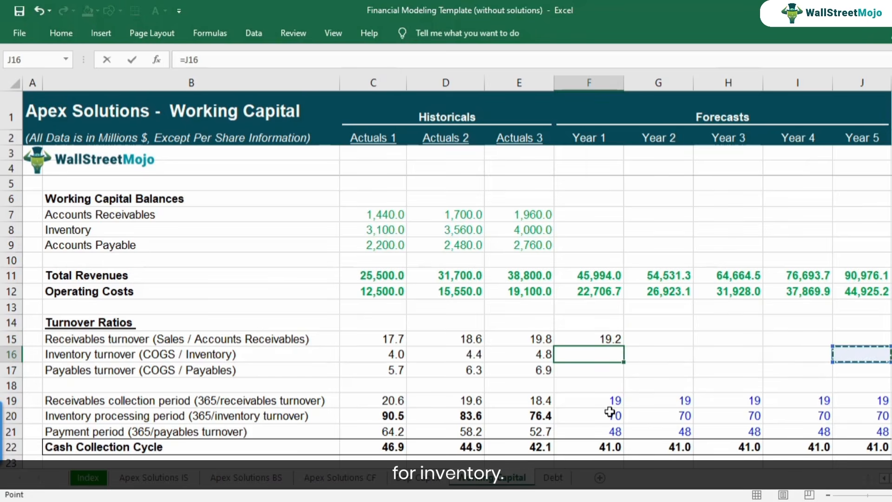
key(Right)
key(Right)
key(F4)
text(/)
click(285, 413)
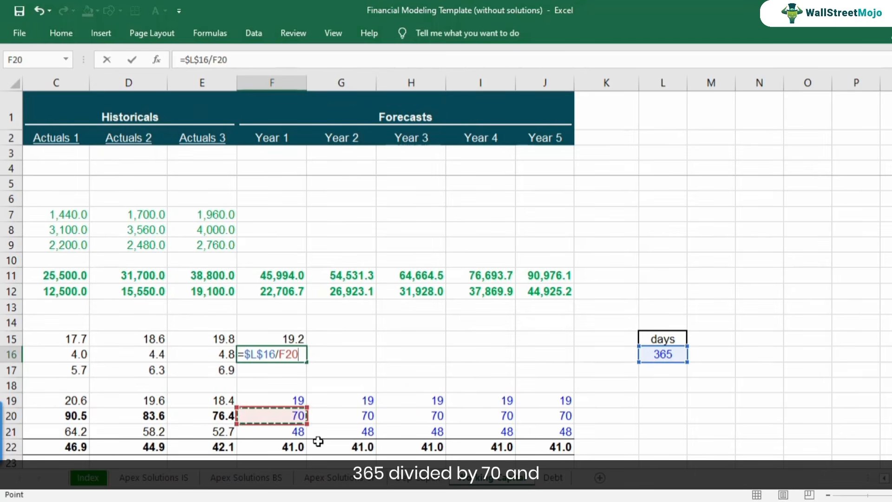
key(Return)
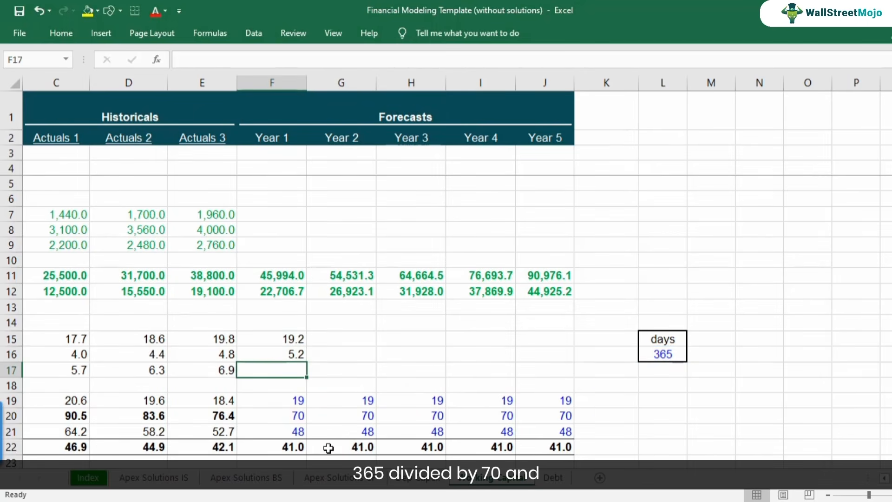
Calculate the Year 1 payables turnover in F17 as days divided by the payment period with =$L$16/F21.
text(=)
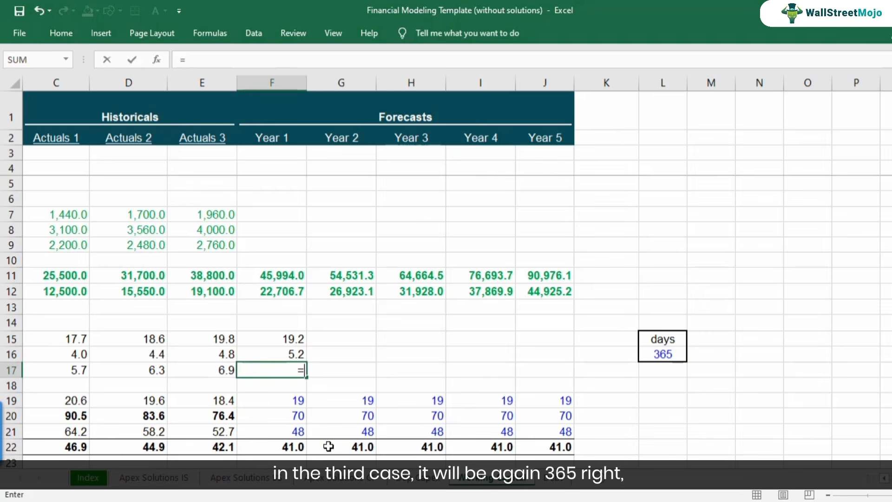
click(647, 361)
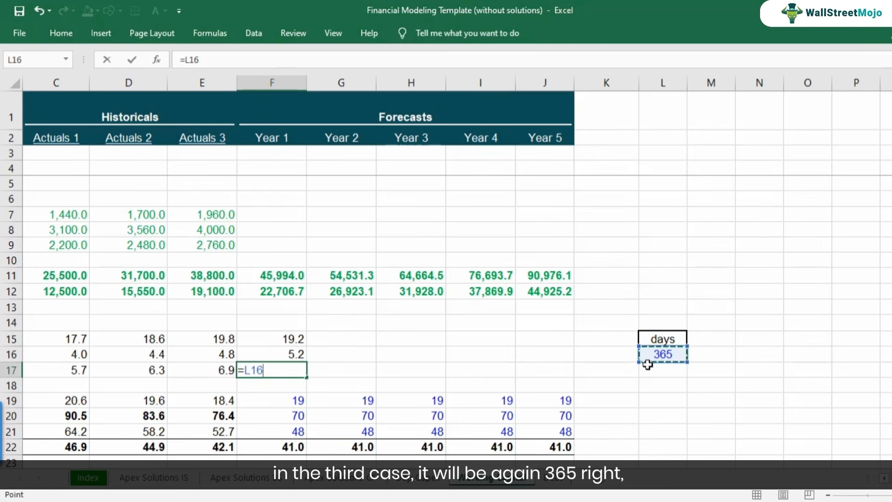
key(F4)
text(/)
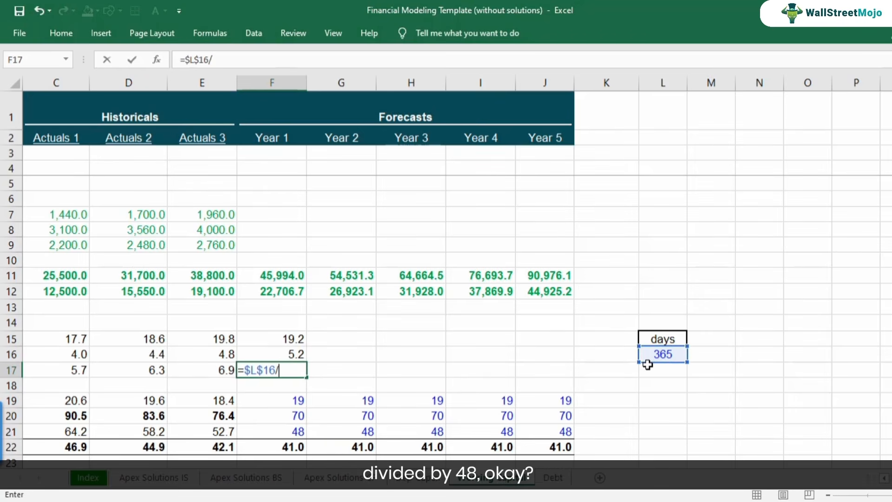
click(297, 432)
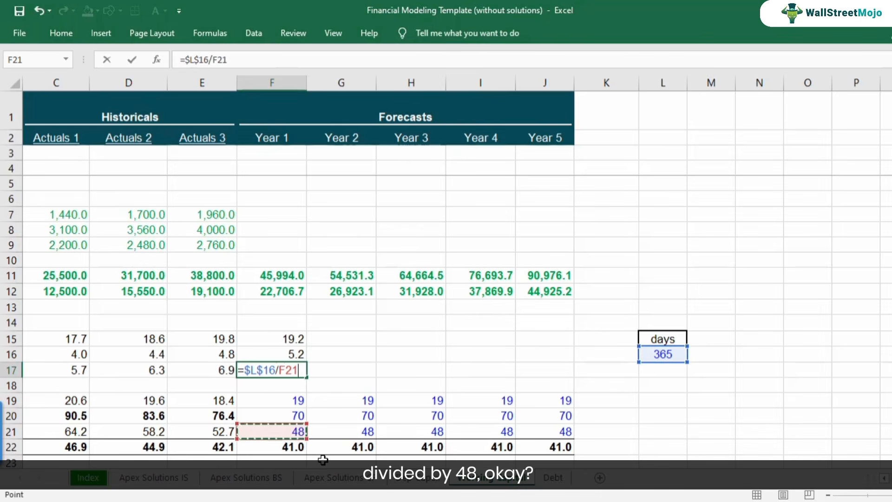
key(Return)
Check the Year 1 inventory turnover formula in F16 and the cell references it uses.
key(Up)
key(Left)
key(Left)
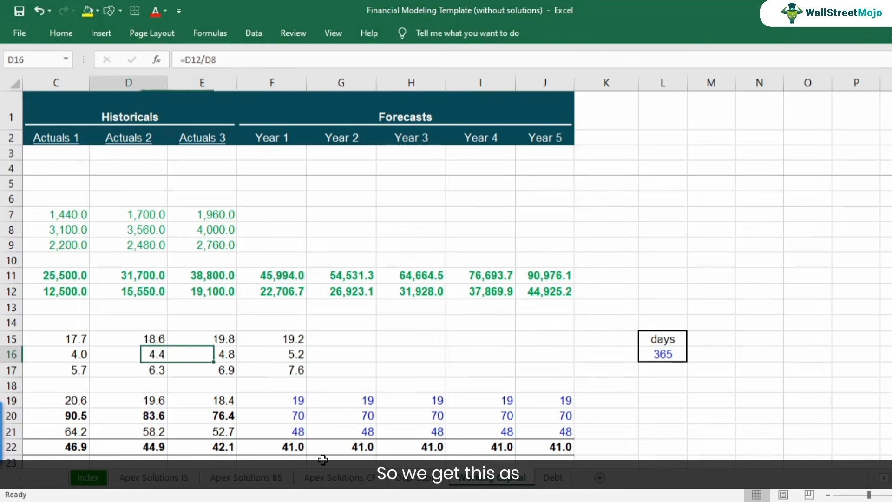
key(Left)
key(Left)
key(Left)
key(Right)
key(Right)
key(Right)
key(Right)
key(Right)
key(Down)
key(F2)
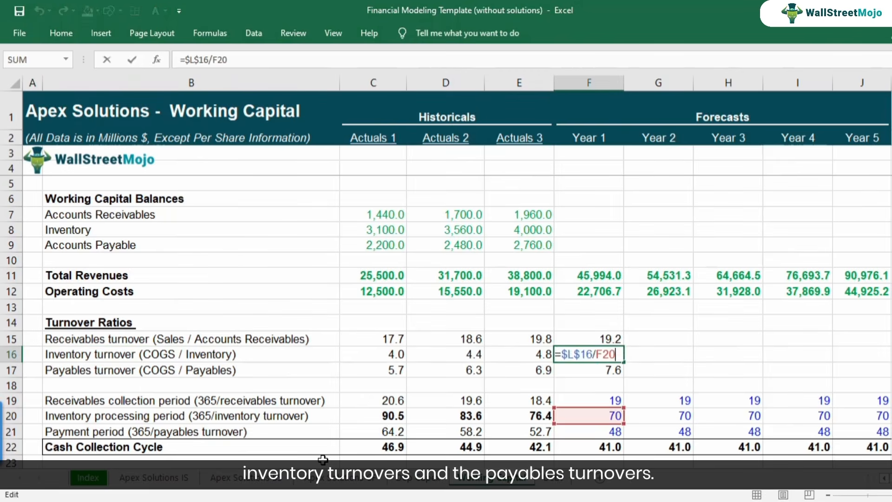
key(Escape)
key(F2)
key(Escape)
Copy the Year 1 turnover ratio formulas in F15:F17 across Year 2 to Year 5.
key(Up)
key(Up)
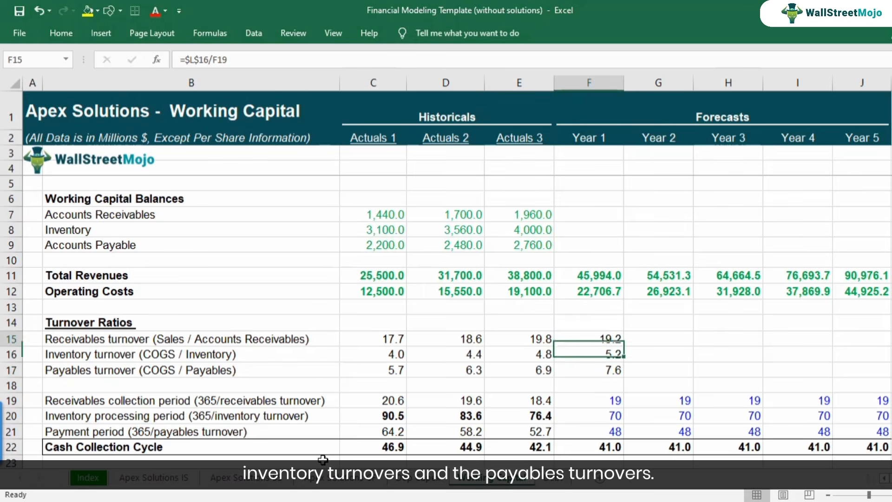
key(shift+Down)
key(shift+Down)
key(ctrl+c)
key(shift+Right)
key(shift+Right)
key(shift+Right)
key(shift+Right)
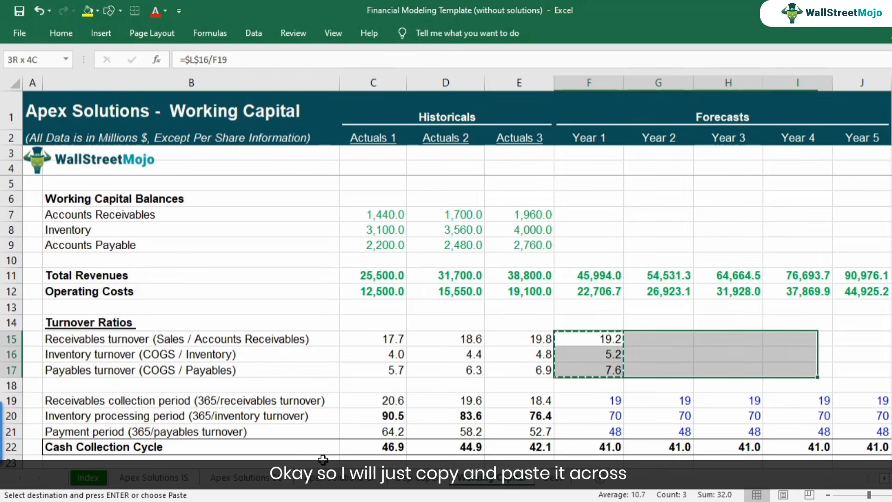
key(ctrl+v)
Check the copied receivables turnover formula in G15 and look along the row across the forecast years.
key(Right)
key(F2)
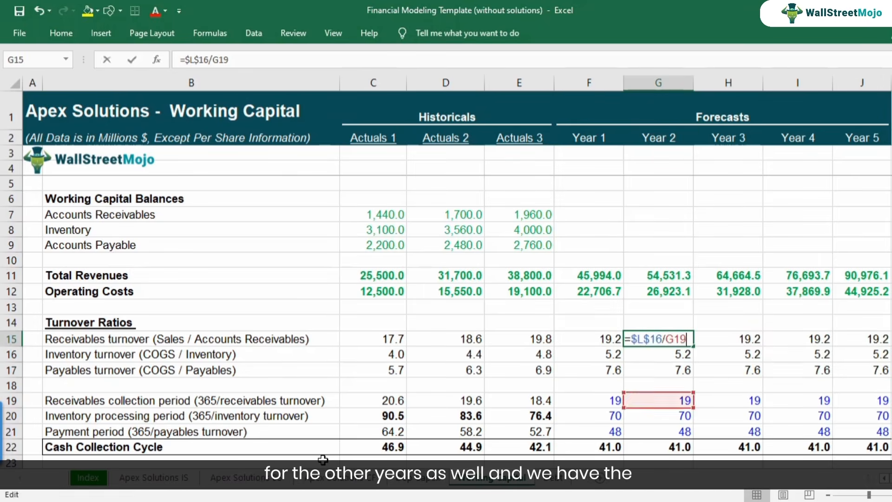
key(Escape)
key(Right)
Review the Year 1 turnover ratios and the Sales / Accounts Receivables definition in the B15 label without changing it.
key(Right)
key(Right)
key(Left)
key(Left)
key(Left)
key(Left)
key(Left)
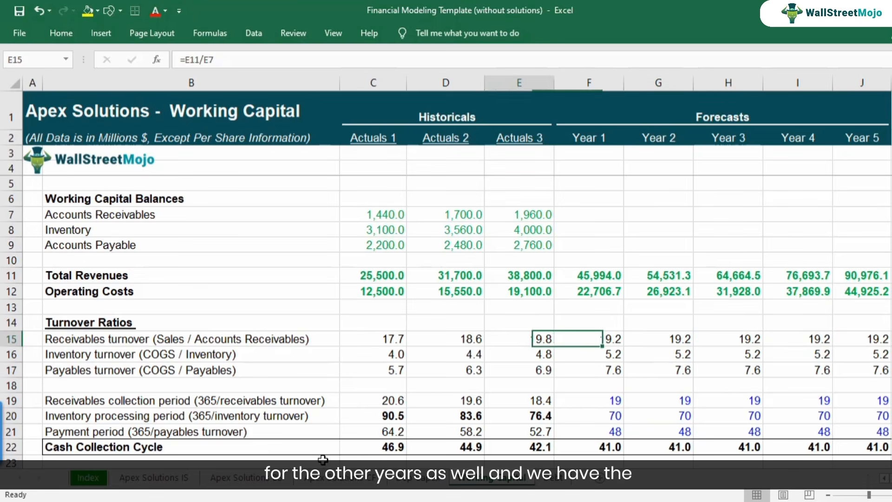
key(Right)
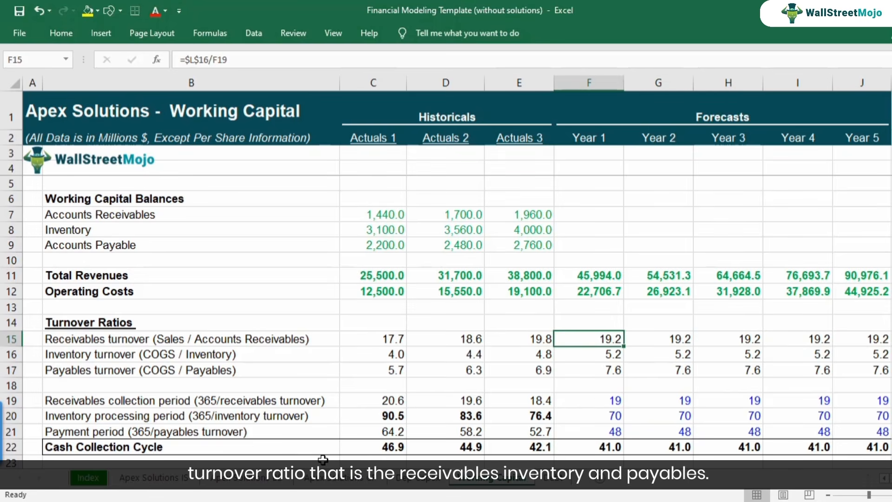
key(Down)
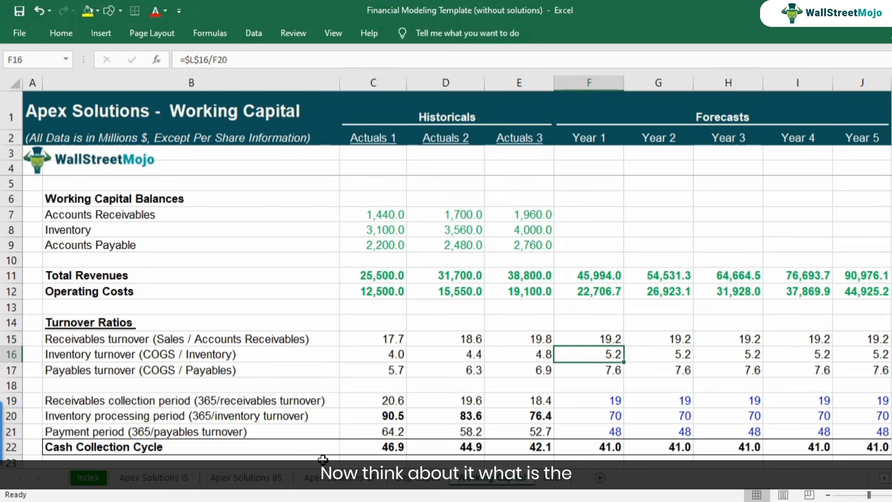
key(Down)
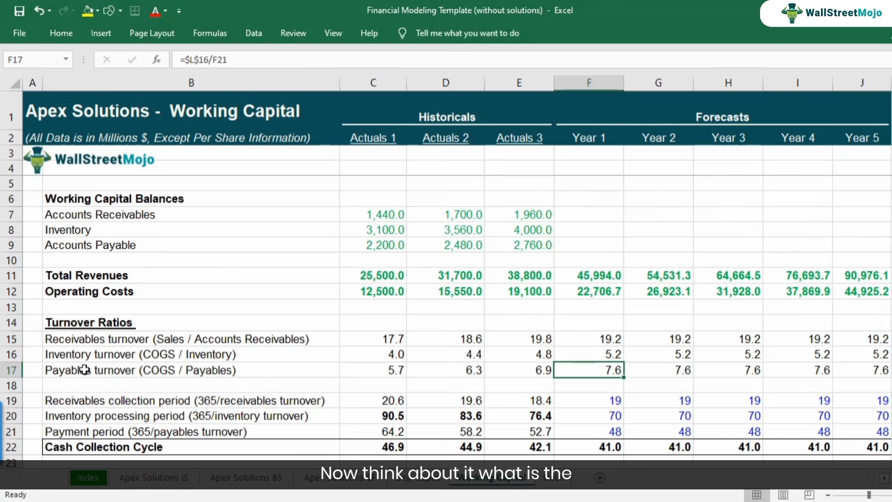
double_click(105, 343)
drag(153, 338, 313, 349)
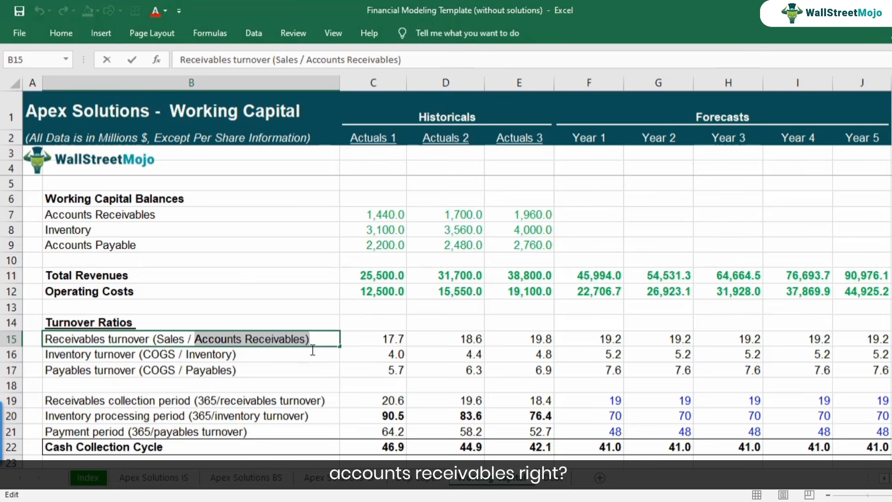
key(Escape)
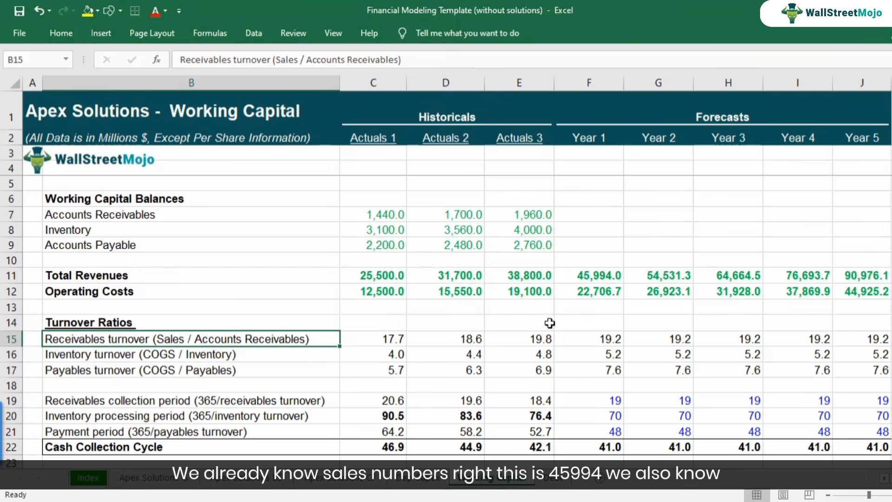
Insert an equals sign into the B15 label so it reads "Receivables turnover = (Sales / Accounts Receivables)".
click(606, 341)
click(594, 275)
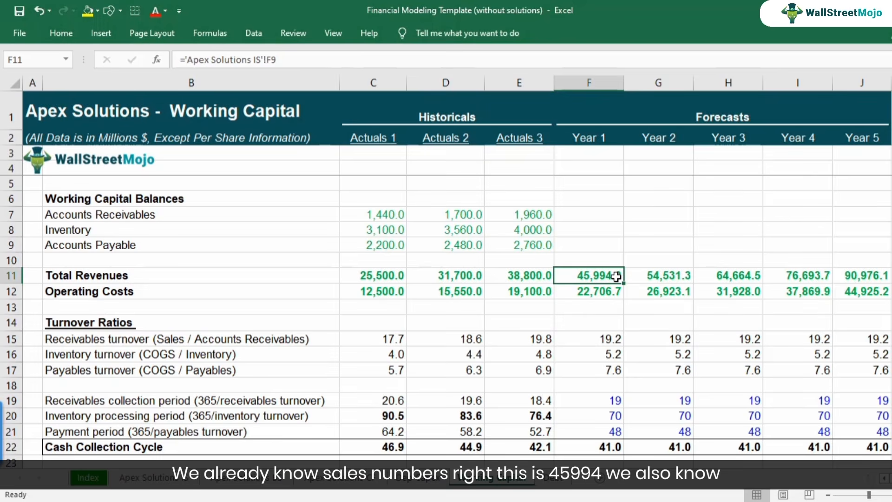
click(149, 347)
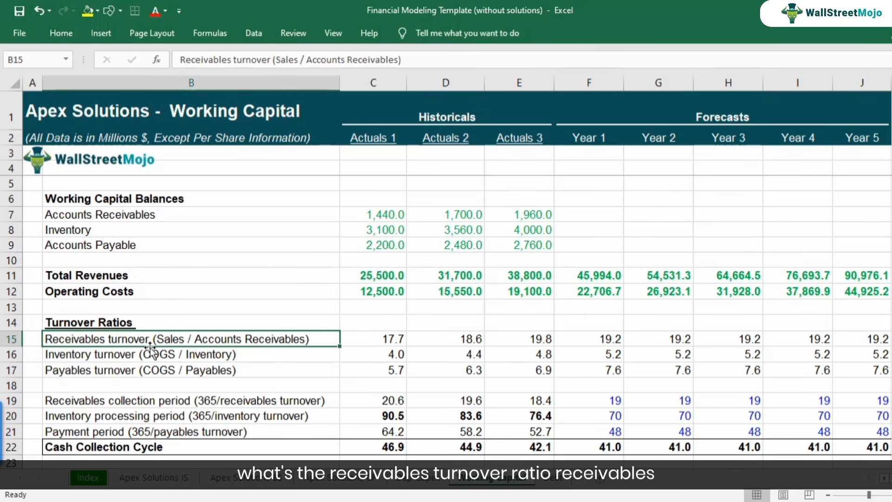
double_click(151, 338)
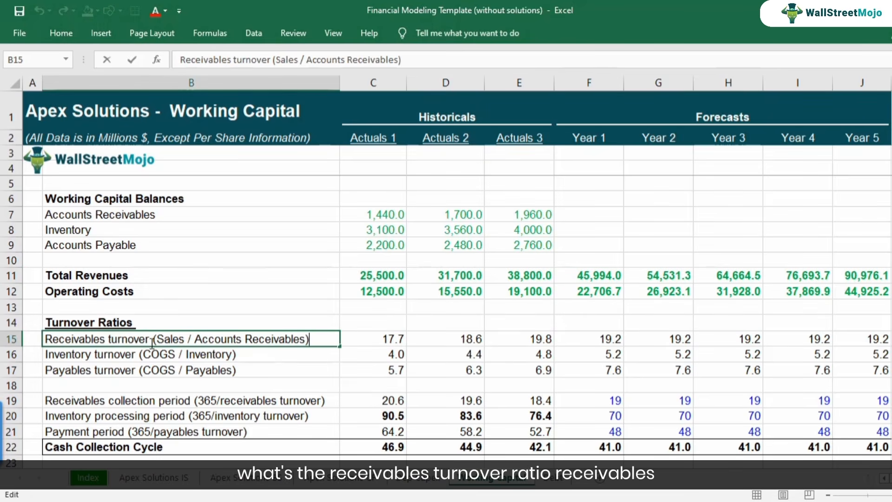
text(=)
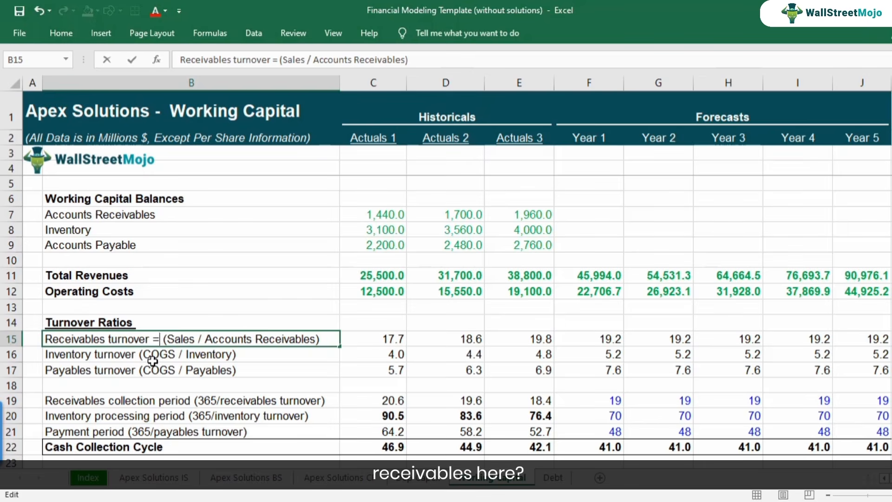
click(152, 361)
click(578, 211)
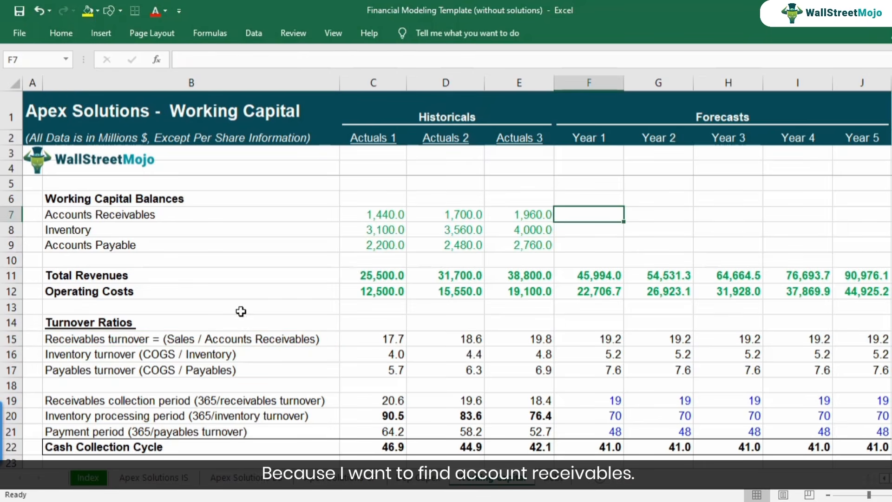
Copy the receivables turnover definition text from B15 into B27 below the table.
click(201, 334)
key(F2)
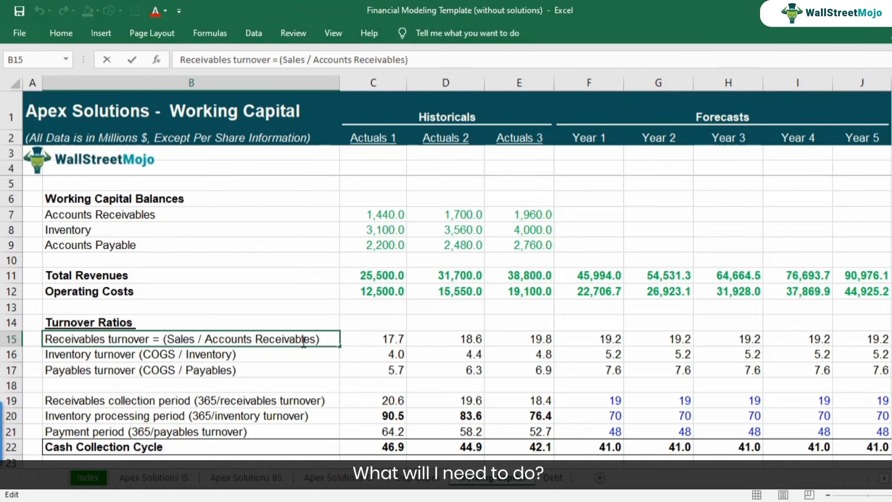
drag(324, 339, 20, 333)
key(Escape)
scroll(179, 381, down, 2)
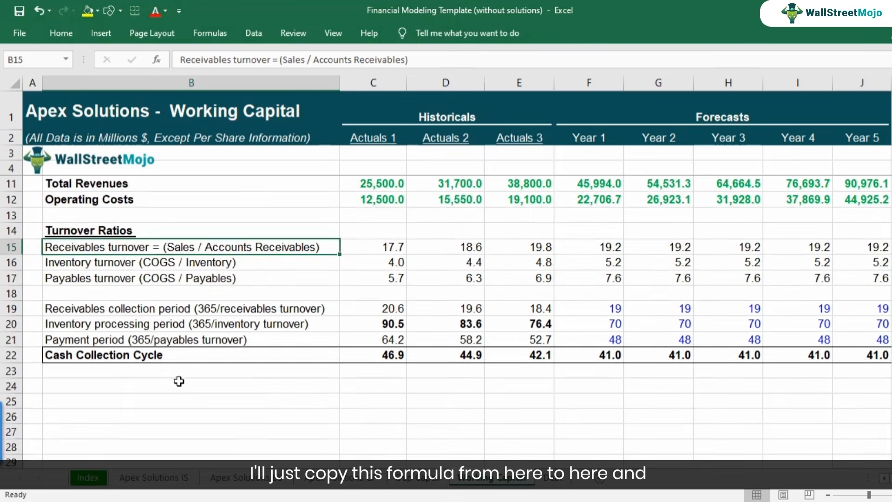
scroll(179, 380, down, 1)
double_click(160, 385)
key(ctrl+v)
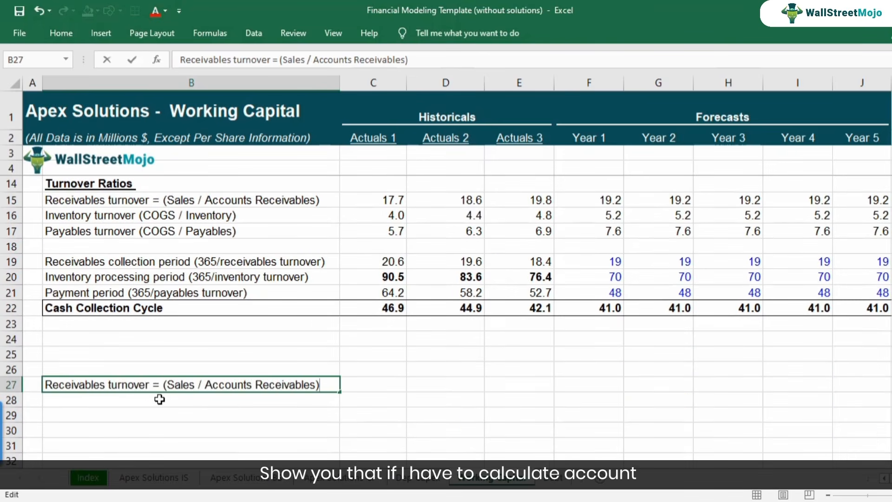
key(Return)
key(Return)
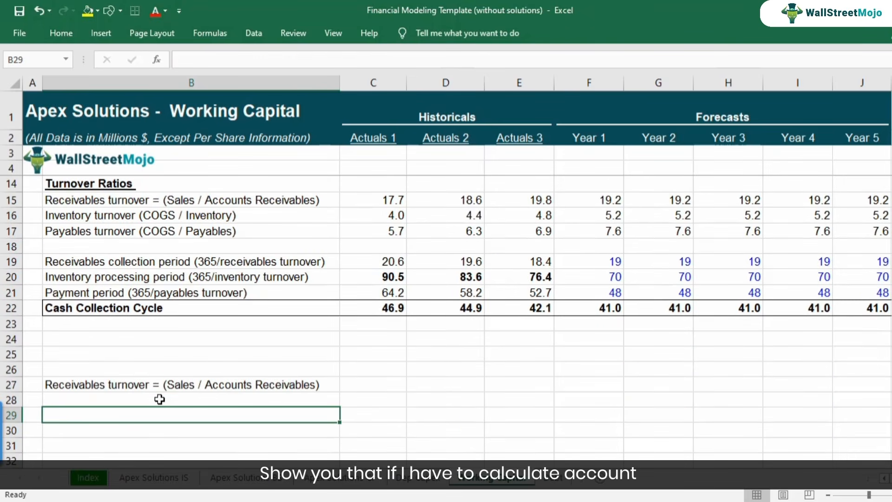
Start a rearranged definition in B29 with "Accounts Receivables =", reusing the term from B27.
click(210, 384)
key(F2)
drag(206, 385, 321, 384)
key(ctrl+c)
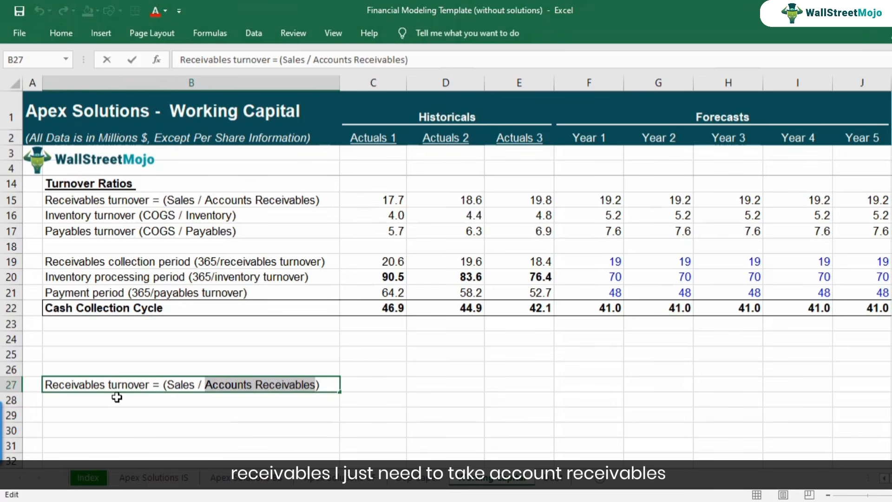
click(116, 415)
key(F2)
key(ctrl+v)
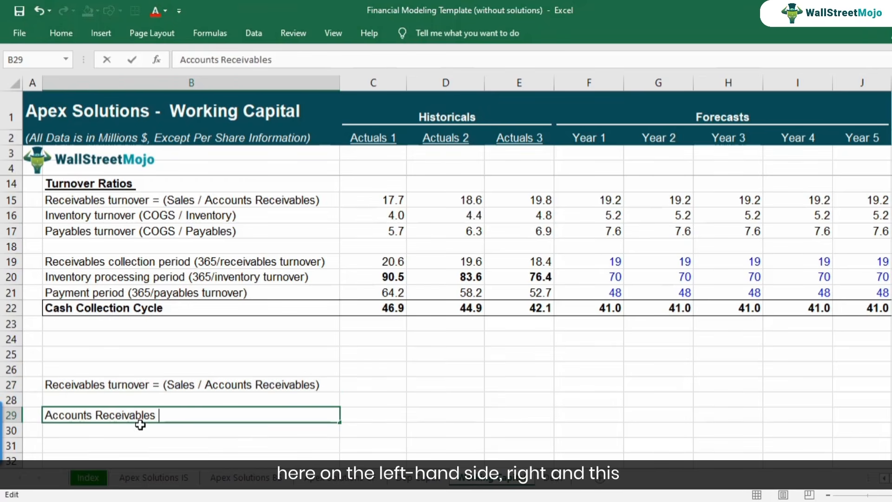
text(=)
key(ctrl+Return)
Append "(Sales /" from the B27 definition to the text in B29.
key(Up)
key(Up)
key(F2)
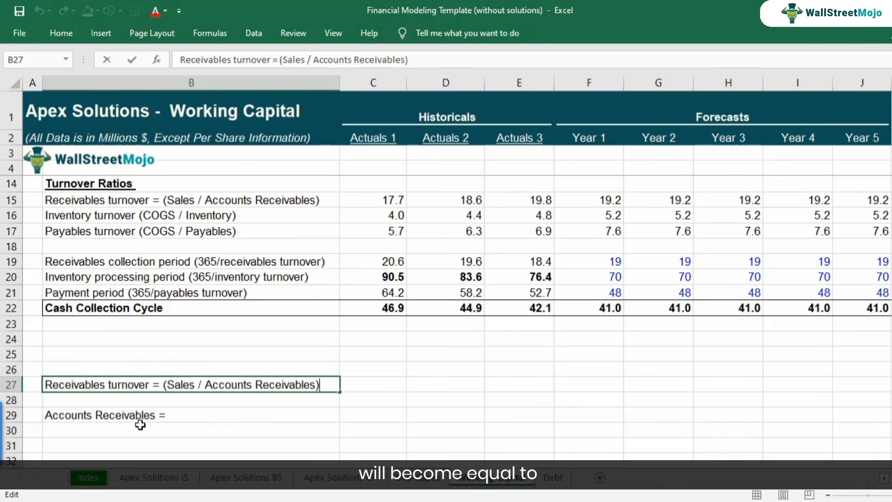
drag(149, 386, 31, 381)
key(ctrl+c)
key(Escape)
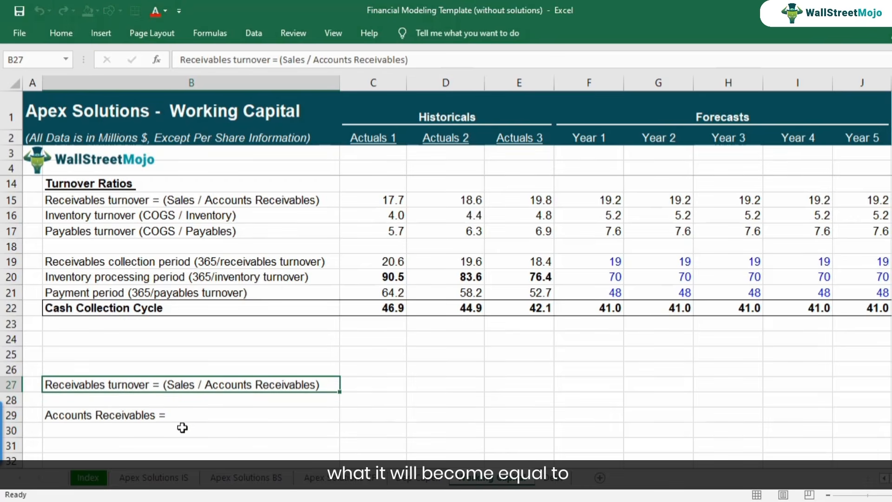
double_click(202, 384)
drag(203, 384, 164, 387)
key(ctrl+c)
key(Escape)
click(190, 412)
key(F2)
key(ctrl+v)
key(Return)
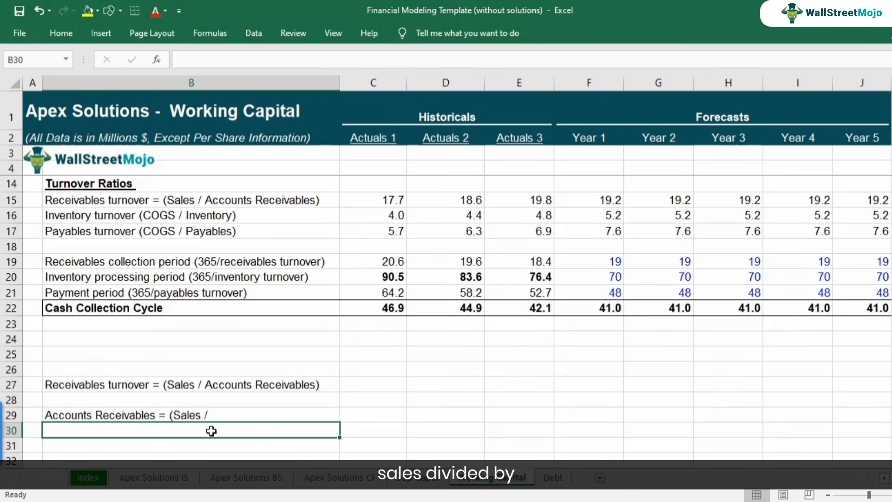
Complete the B29 text with the term from B27 so it reads "Accounts Receivables = (Sales / Receivables turnover)".
key(Up)
key(Up)
key(Up)
key(F2)
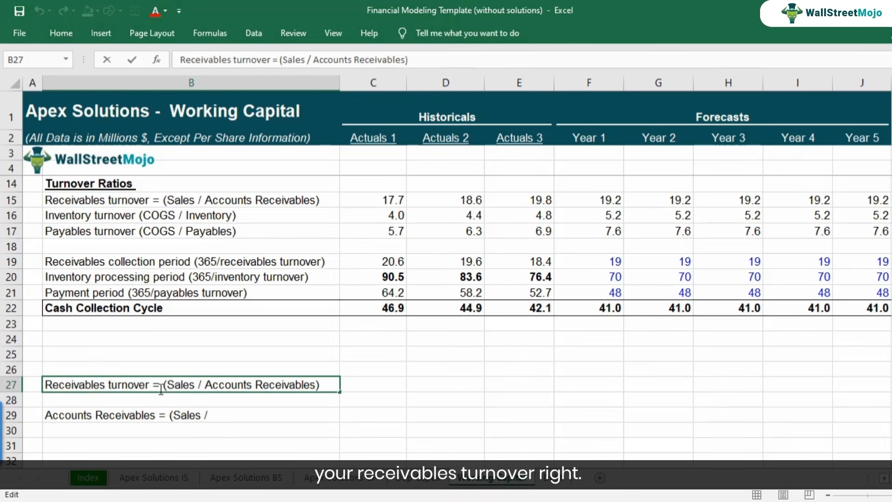
drag(45, 385, 132, 385)
key(ctrl+c)
key(Escape)
click(213, 415)
key(F2)
key(ctrl+v)
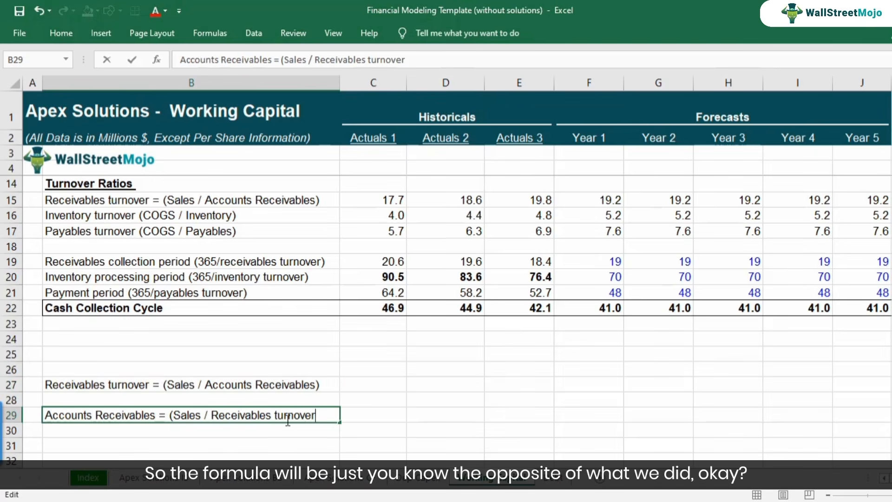
key(Return)
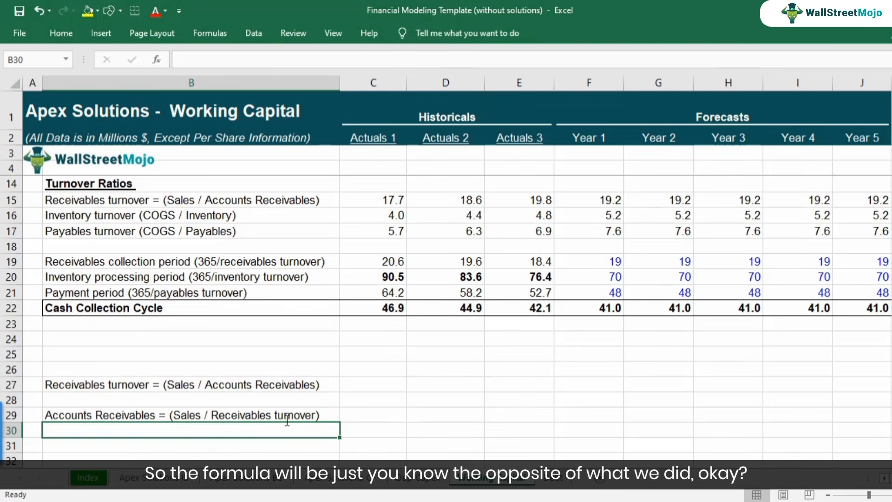
click(281, 409)
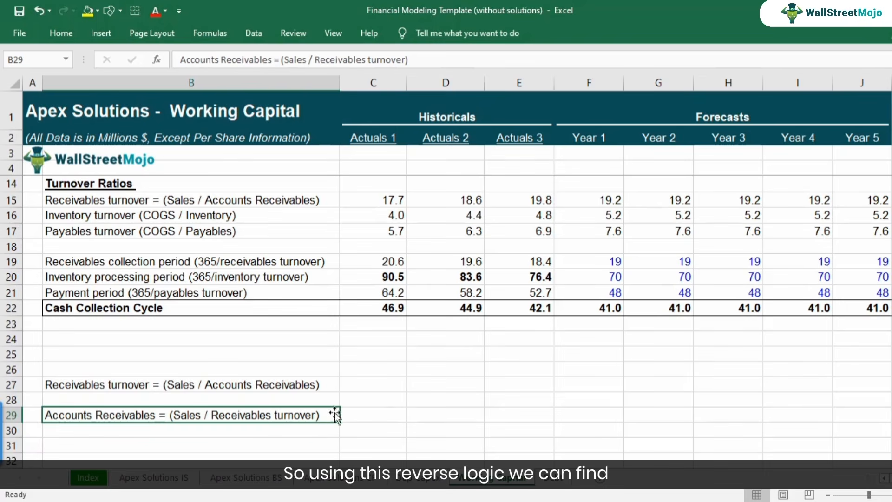
Calculate Year 1 Accounts Receivables in F7 as =F11/F15 and check the cells it references.
scroll(618, 344, up, 2)
scroll(618, 344, up, 1)
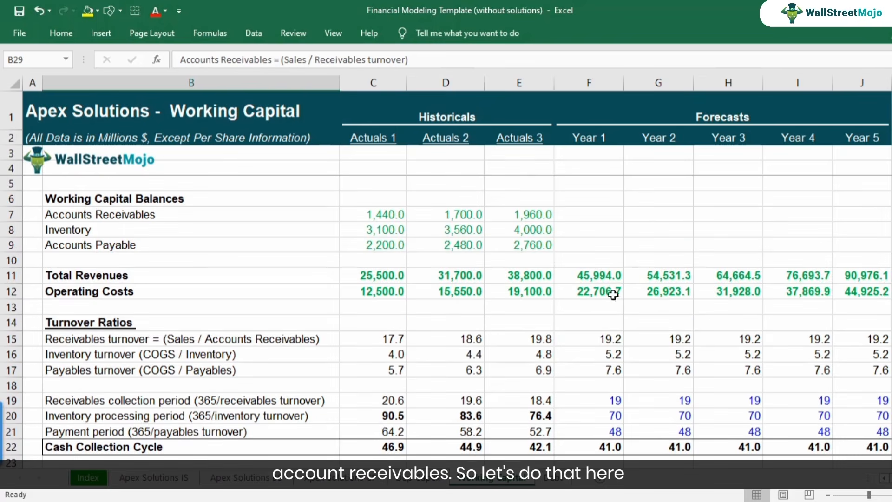
click(596, 219)
text(=)
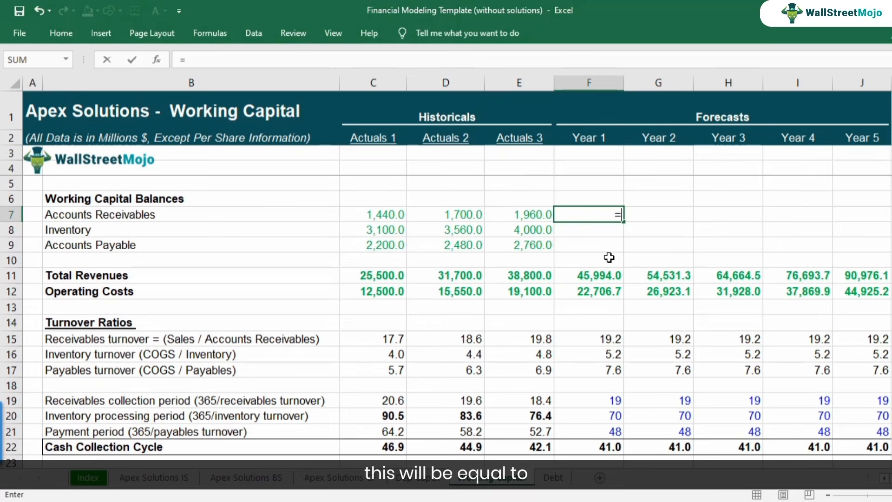
click(597, 274)
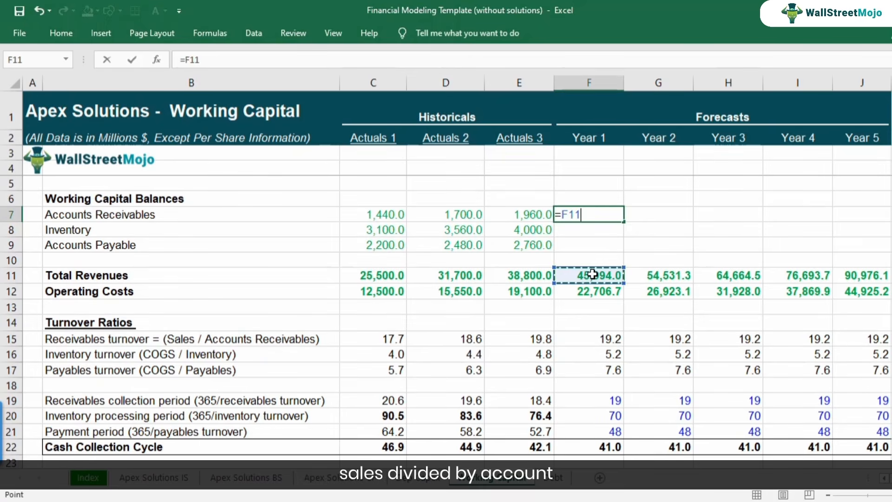
text(/)
click(599, 337)
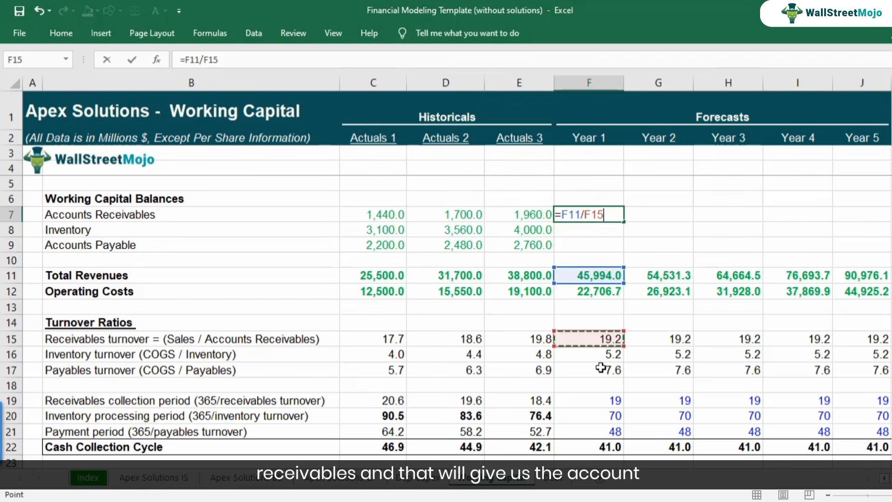
key(Return)
key(Up)
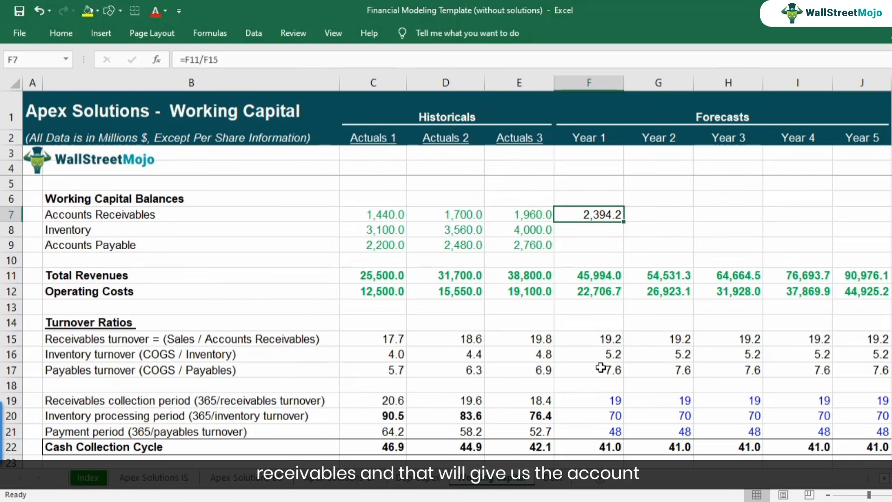
key(F2)
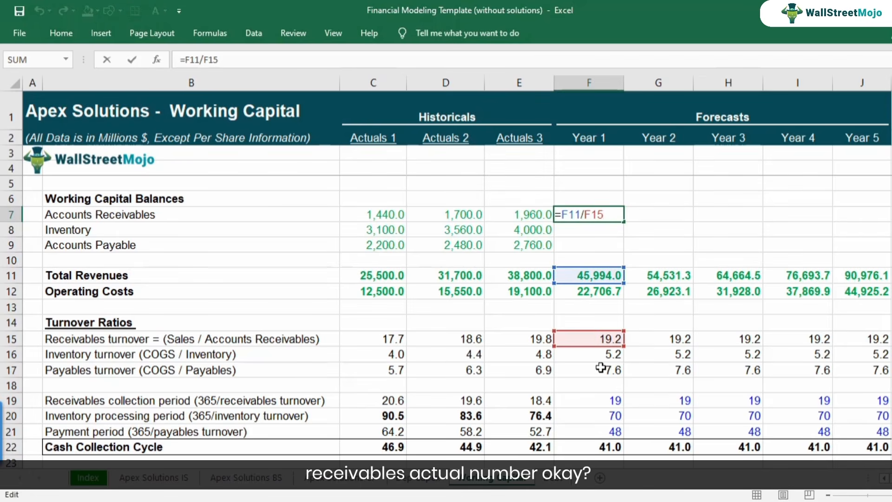
key(Escape)
Calculate Year 1 Inventory in F8 as operating costs divided by inventory turnover, =F12/F16.
key(Down)
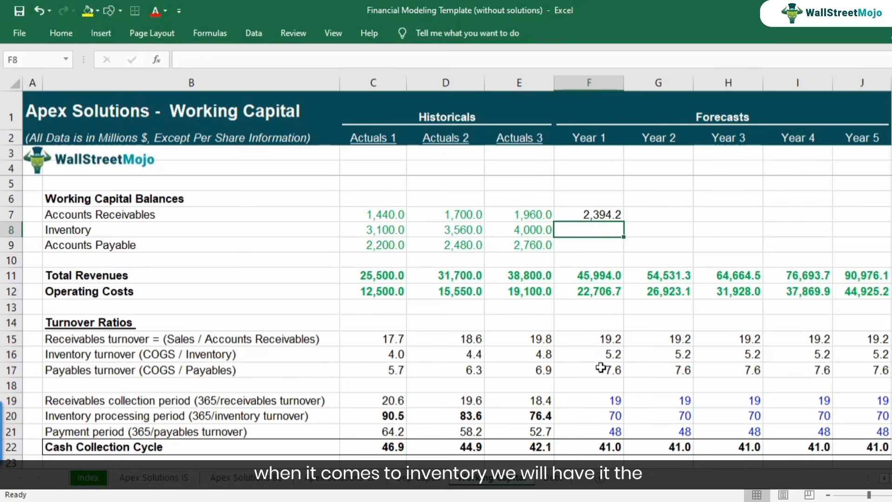
text(=)
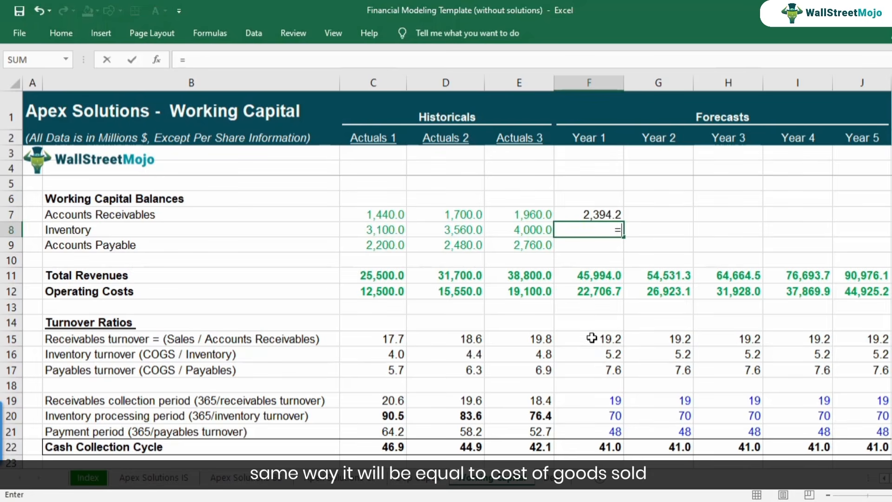
click(595, 294)
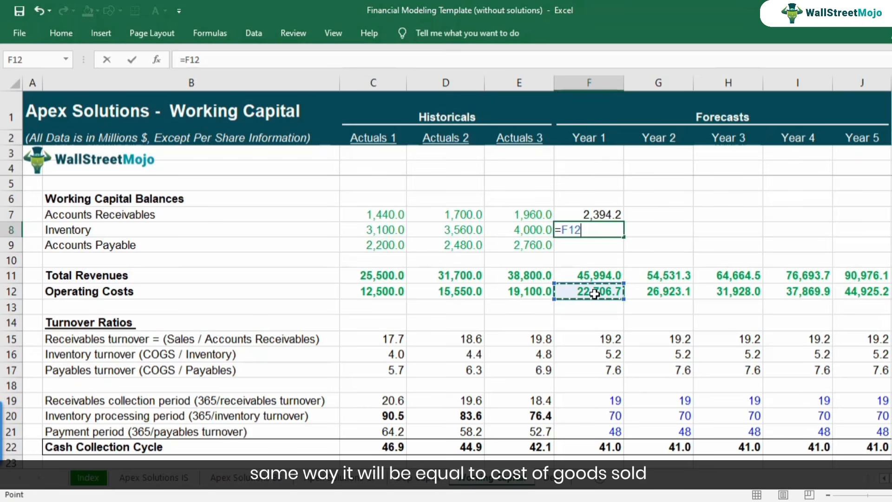
text(/)
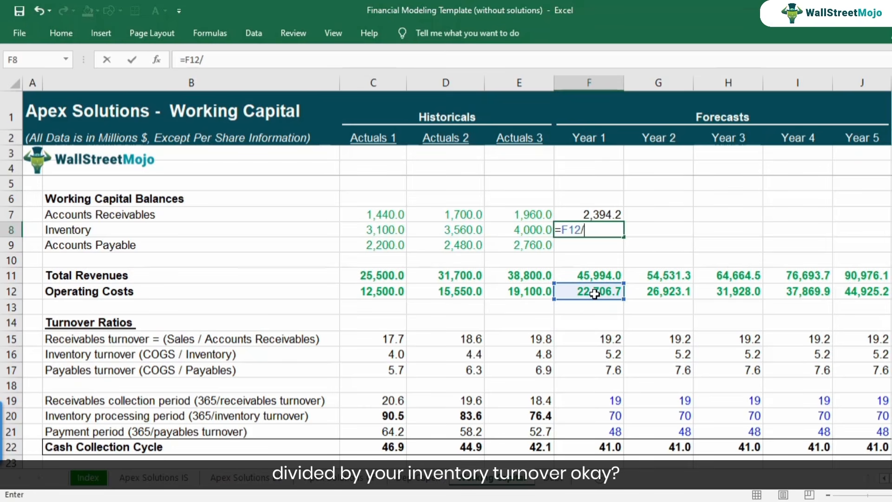
click(592, 353)
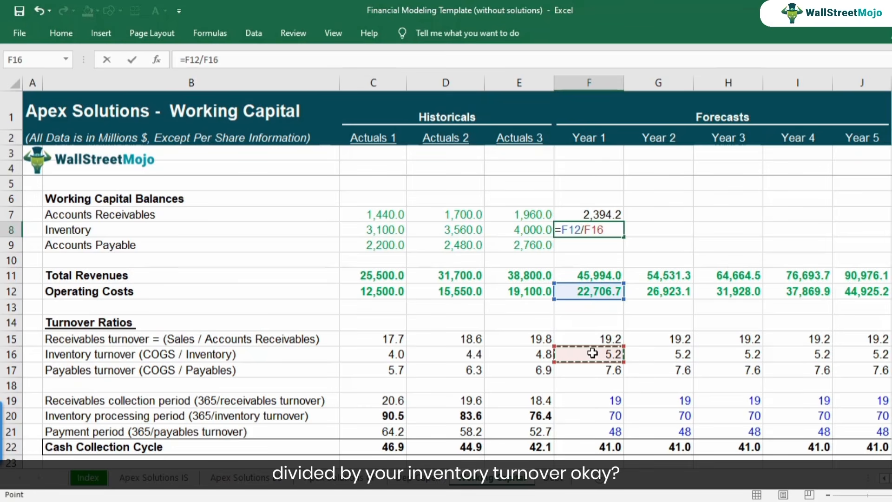
key(Return)
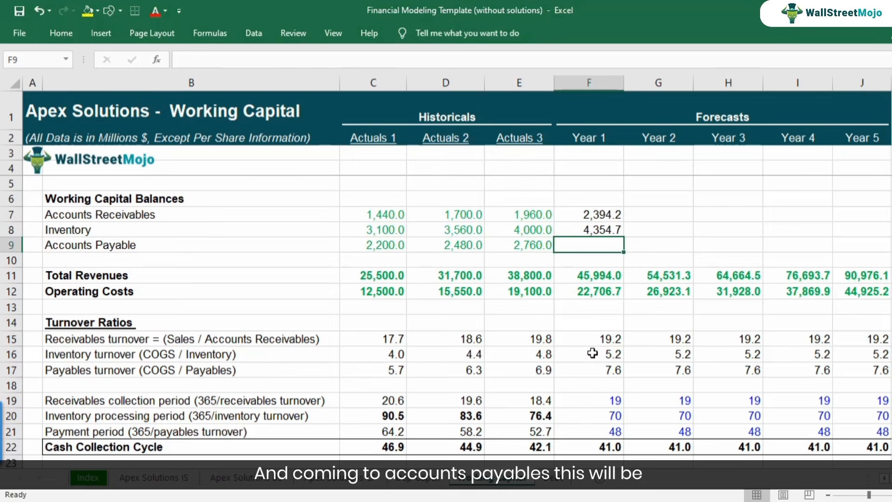
Calculate Year 1 Accounts Payable in F9 as operating costs divided by payables turnover, =F12/F17.
text(=)
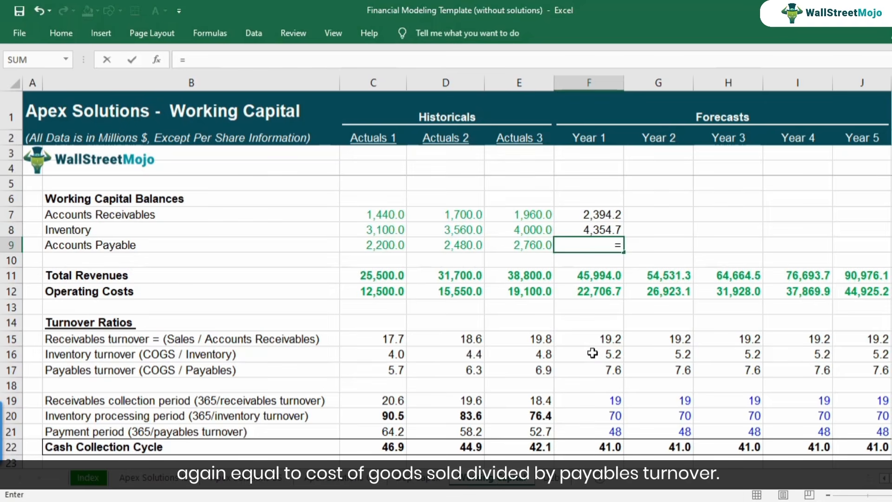
click(599, 298)
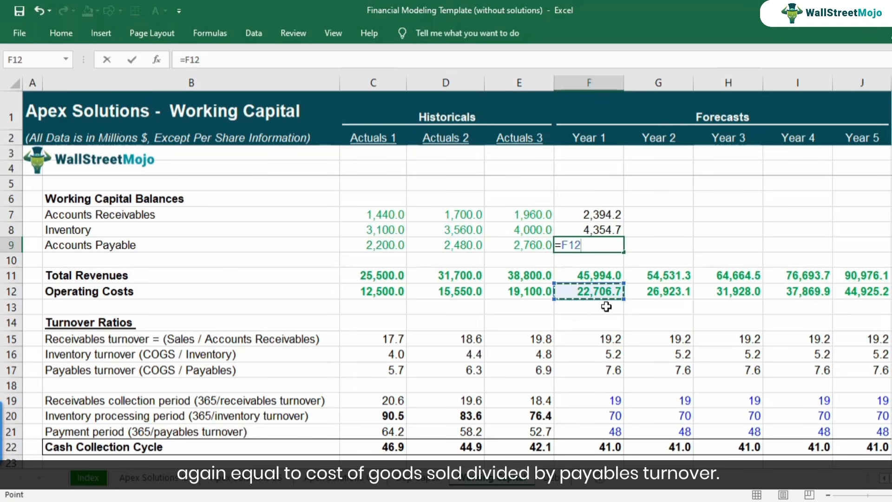
text(/)
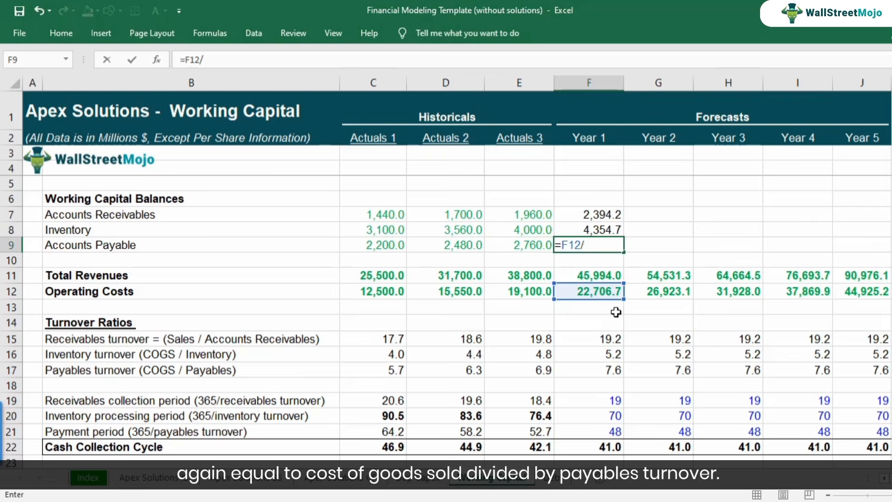
click(596, 369)
key(Return)
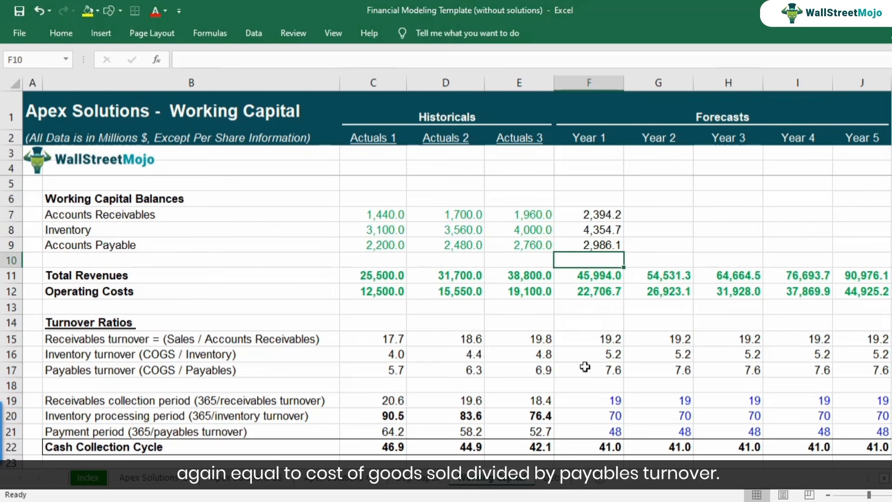
key(Up)
key(Up)
key(Up)
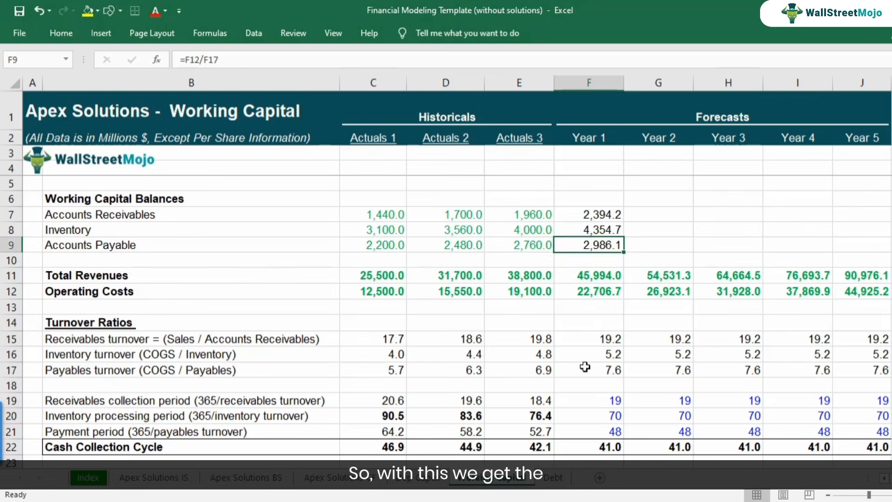
key(F2)
key(Escape)
key(Down)
key(F2)
key(Escape)
key(Down)
key(F2)
key(Escape)
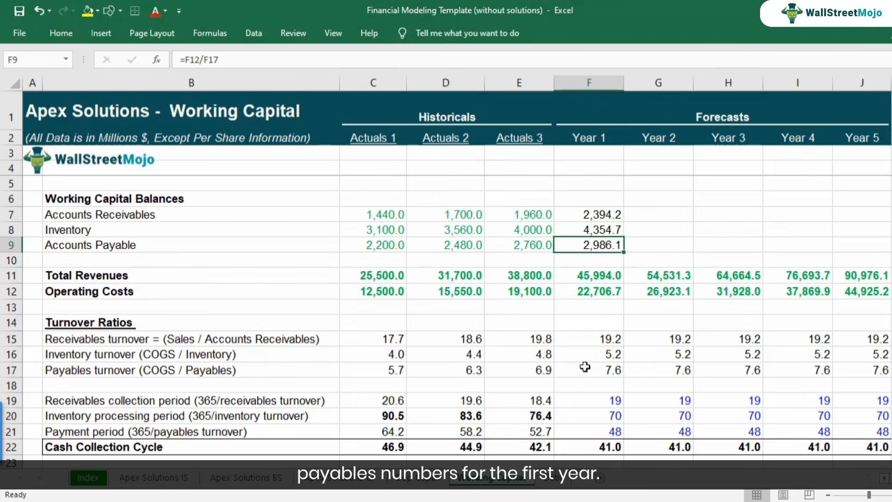
Copy the Year 1 receivables, inventory and payables formulas in F7:F9 across to Years 2 to 5 in G7:J9.
key(Up)
key(Up)
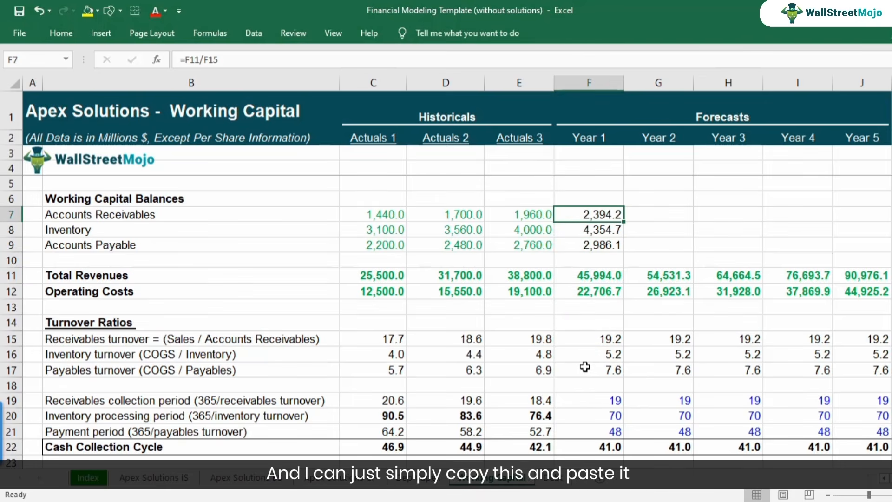
key(shift+Down)
key(shift+Down)
key(ctrl+c)
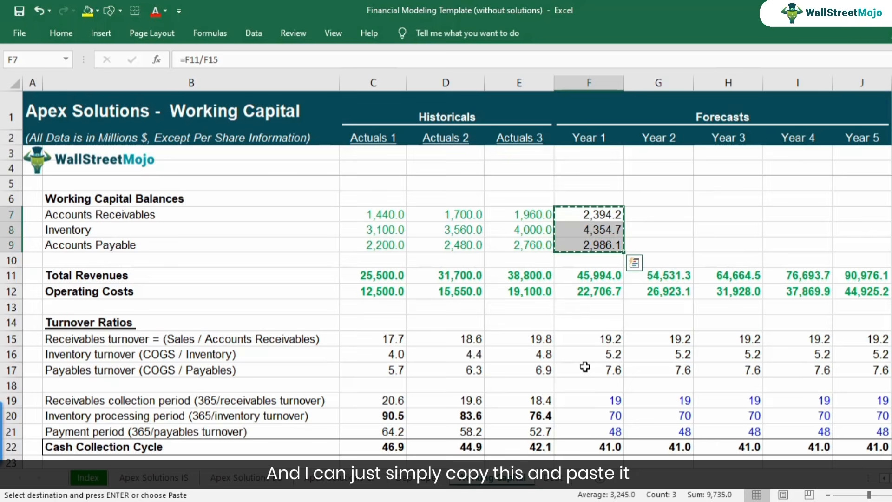
key(shift+Right)
key(shift+Right)
key(shift+Right)
key(shift+Right)
key(ctrl+v)
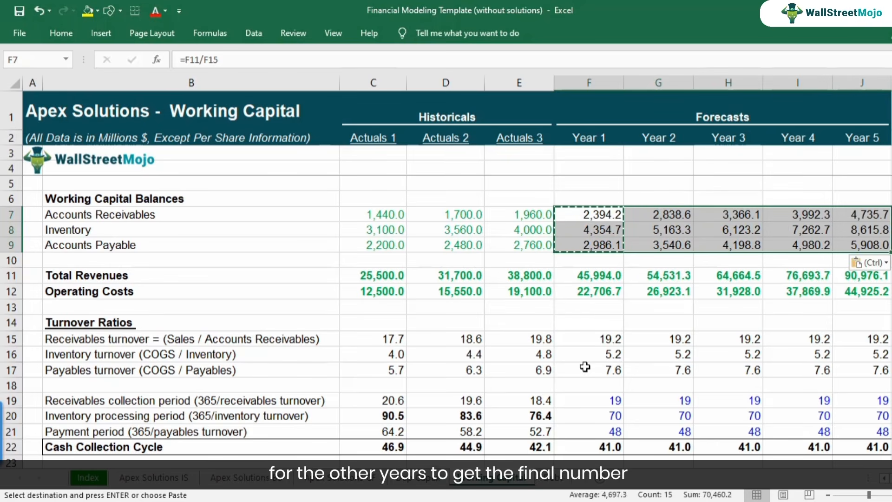
Look over the forecast balances through Year 5 and check the formulas in F7, F8 and F9.
key(Right)
key(Right)
key(Right)
key(Right)
key(Left)
key(Left)
key(Left)
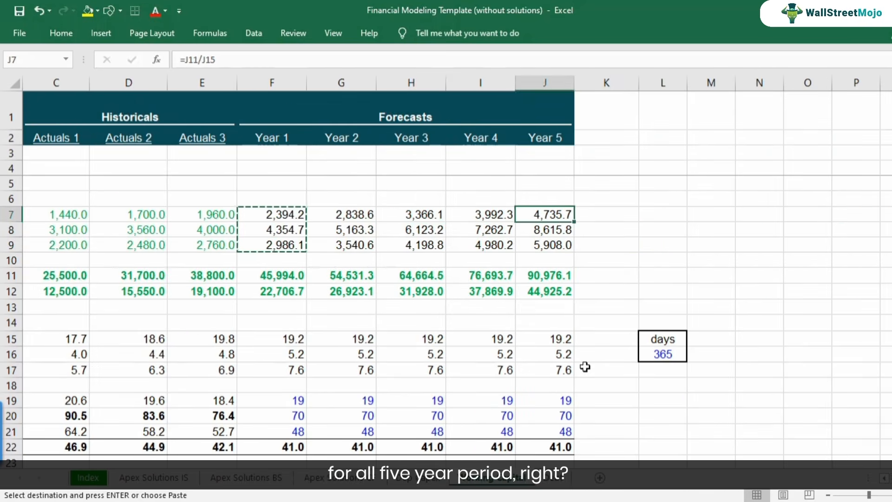
key(Home)
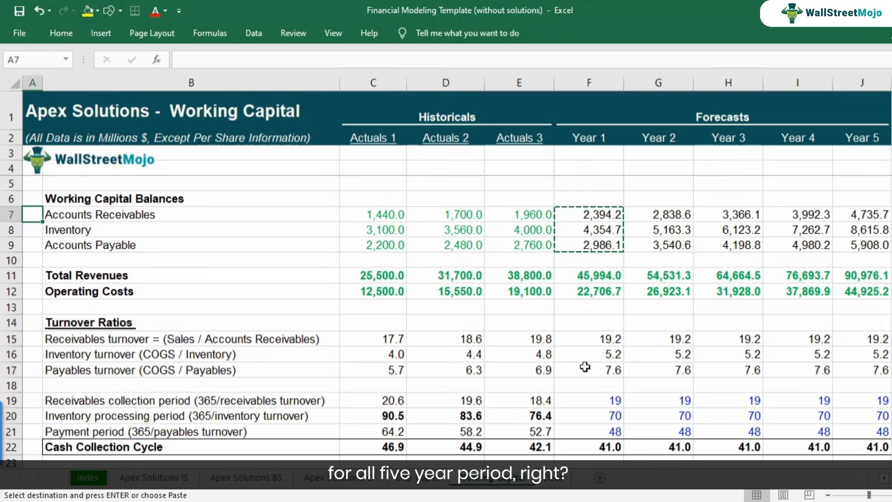
ctrl+scroll(532, 329, down, 1)
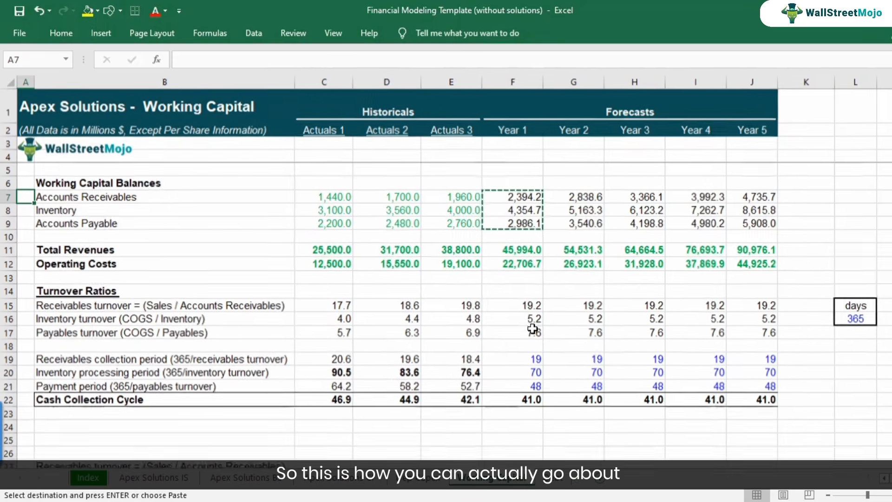
click(527, 200)
key(F2)
key(Return)
key(F2)
key(Return)
key(F2)
key(Escape)
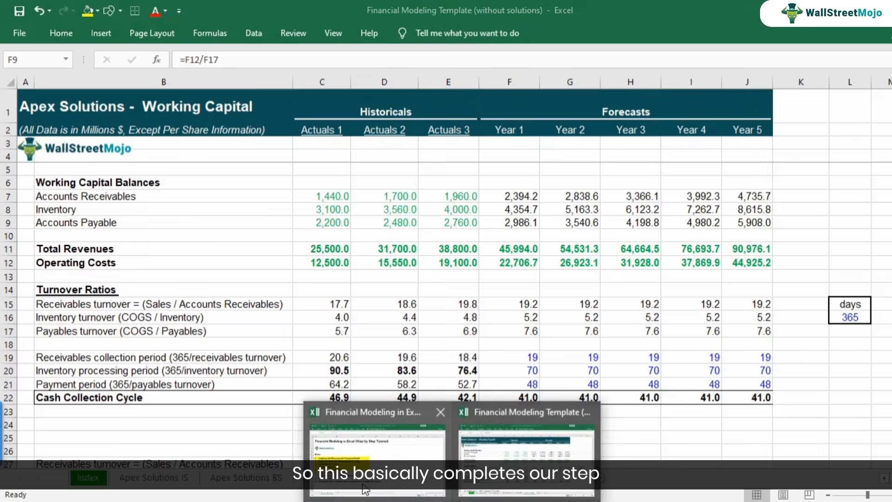
In the step-by-step tutorial workbook, fill the step 6 row "Projecting Working Capital" (A12:C12) yellow and select step 7.
click(376, 432)
click(11, 337)
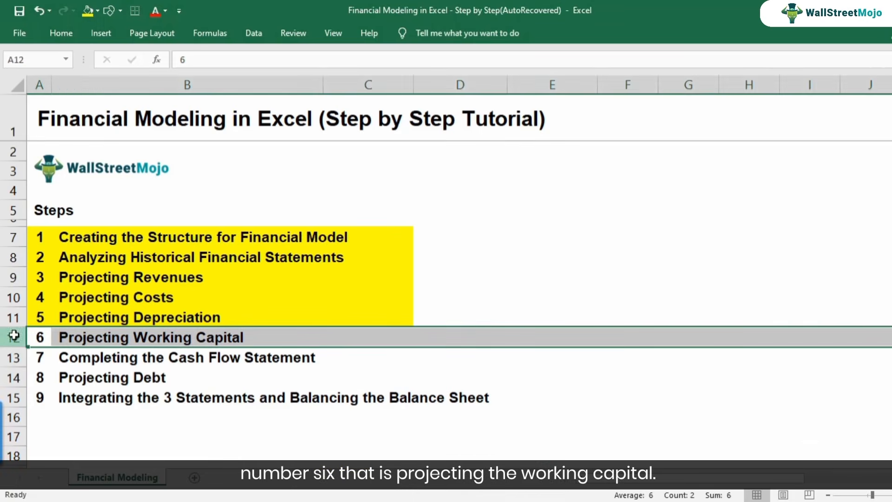
drag(44, 337, 335, 339)
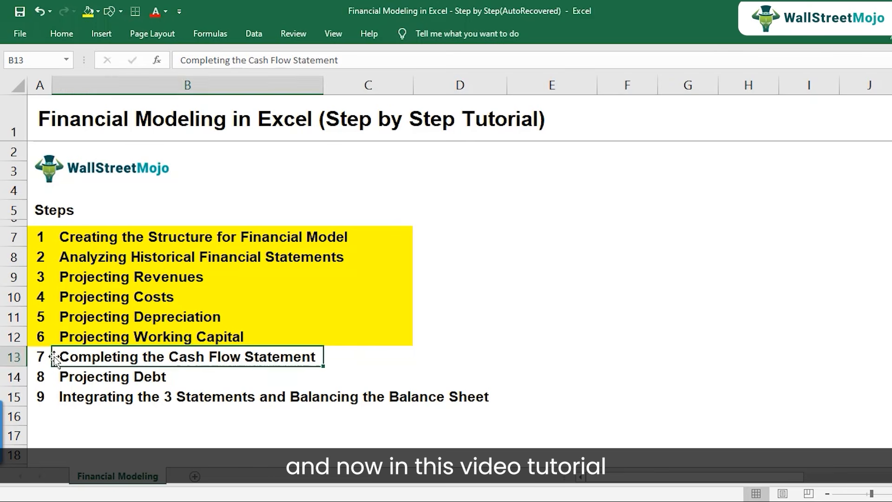
click(45, 356)
click(19, 357)
click(60, 353)
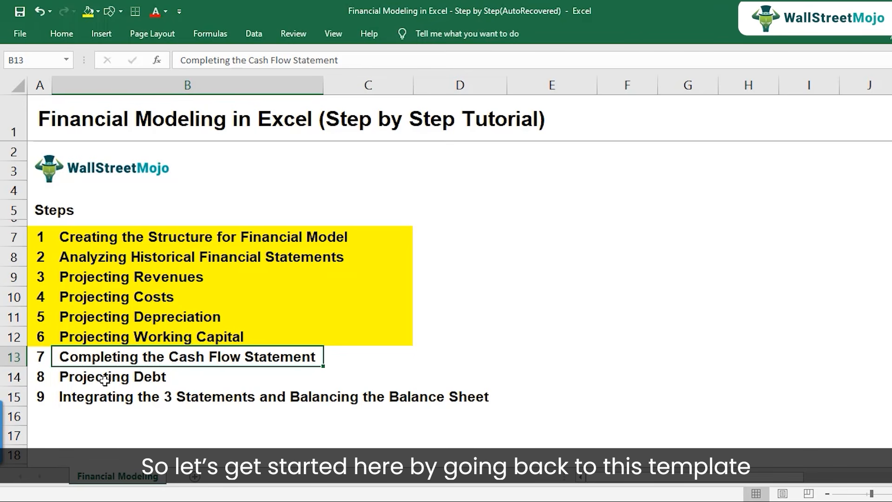
Return to the Financial Modeling Template workbook and open the Apex Solutions CF sheet.
click(450, 501)
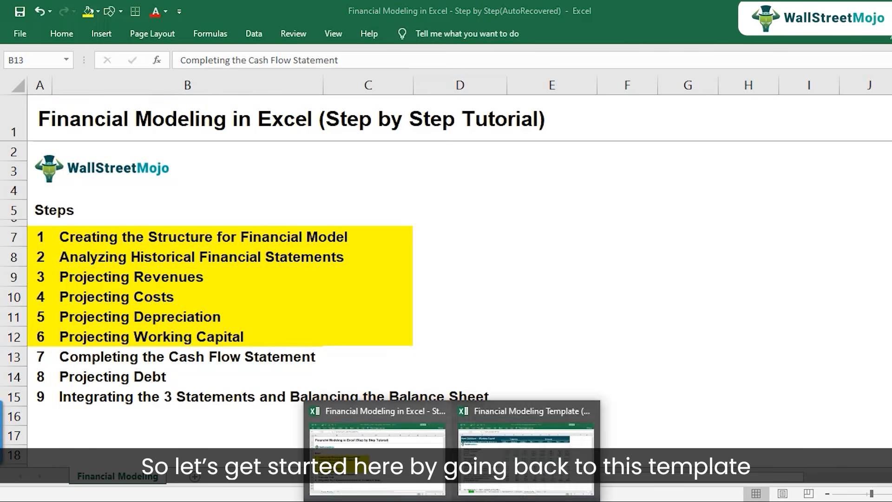
click(524, 485)
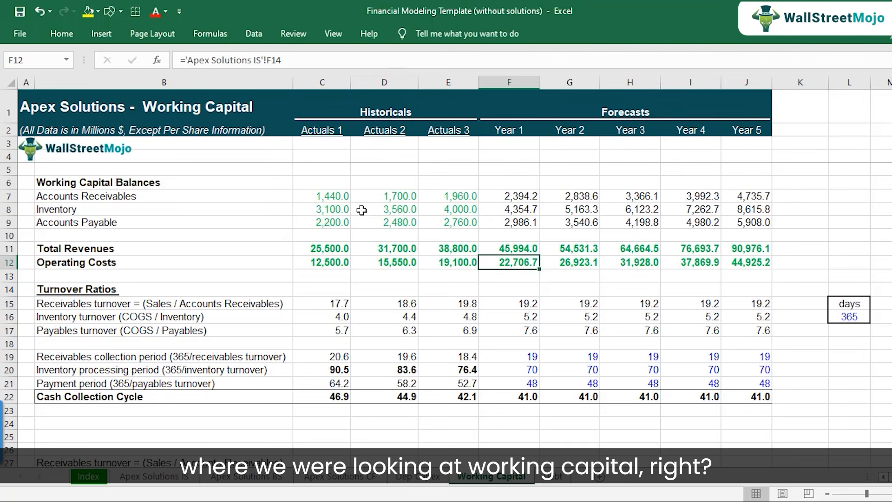
click(326, 201)
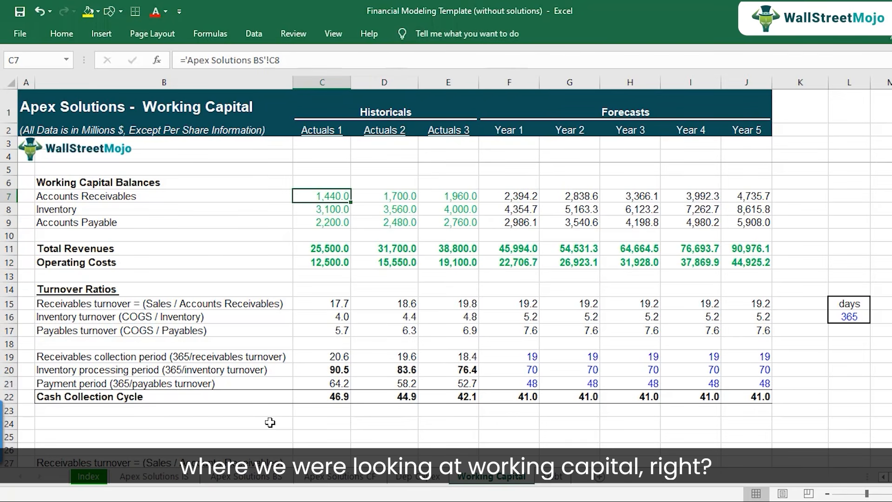
click(362, 481)
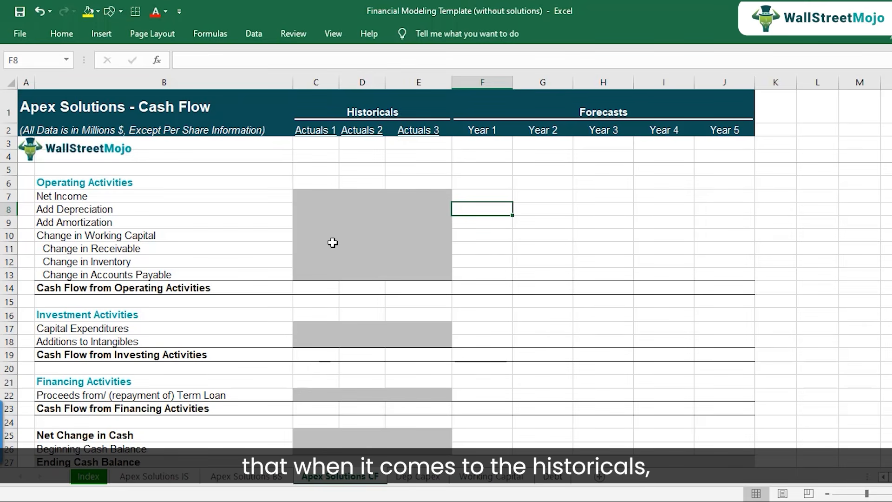
Examine the cash flow sheet's historical and forecast areas and its operating, investing and financing sections, starting line Net Income.
drag(312, 83, 398, 91)
scroll(378, 298, down, 3)
scroll(379, 305, up, 3)
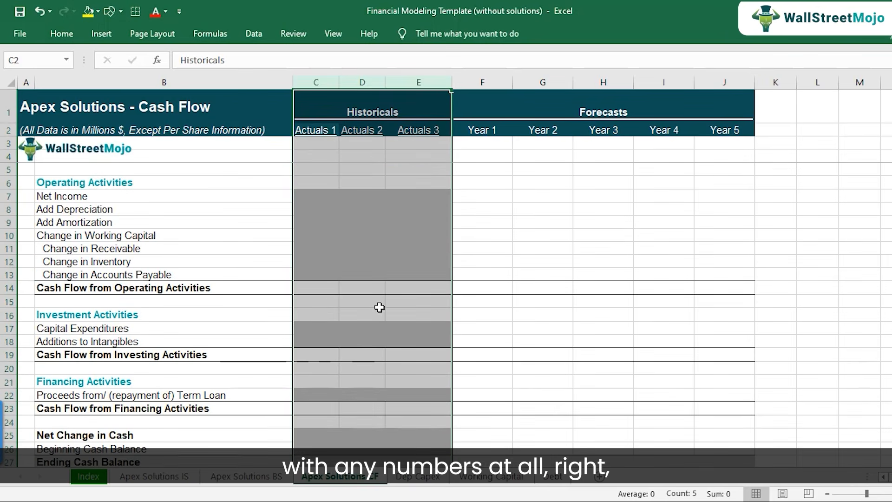
drag(318, 196, 438, 279)
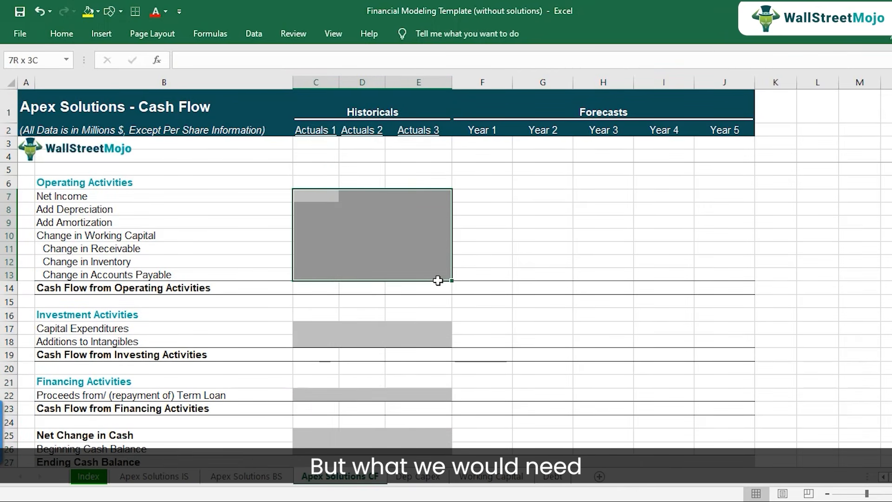
click(478, 197)
drag(477, 197, 698, 272)
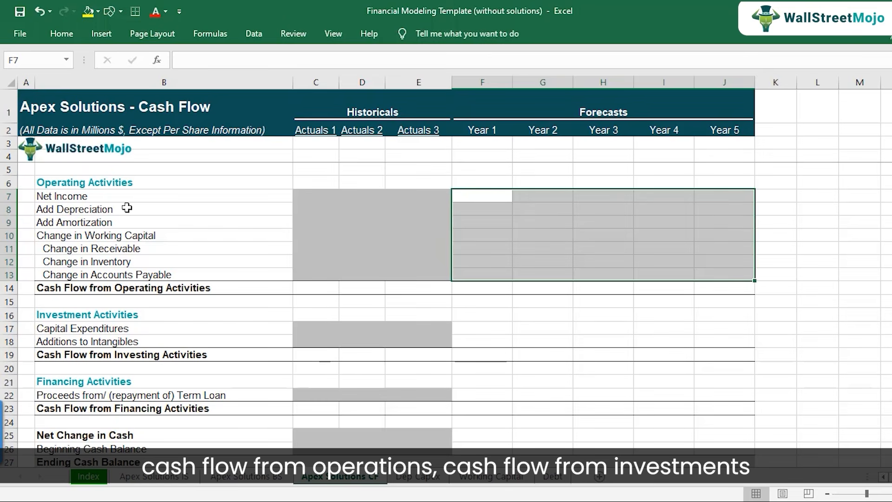
scroll(119, 342, down, 1)
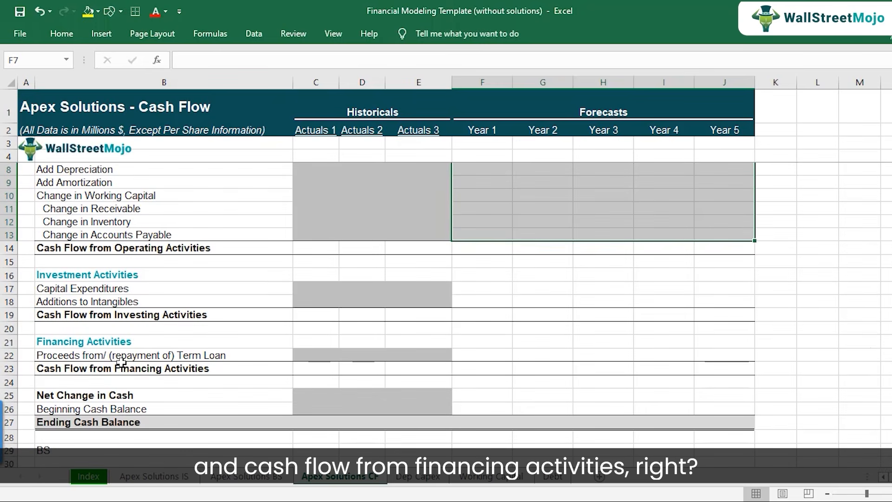
scroll(121, 363, up, 1)
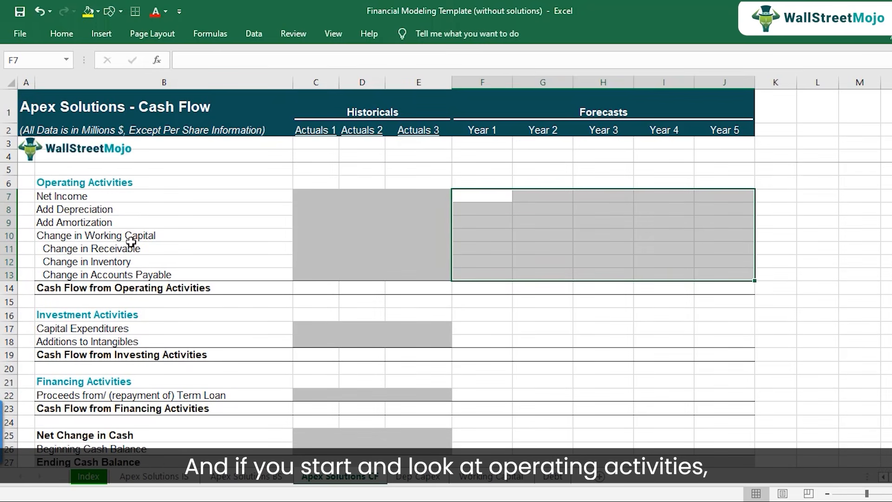
click(117, 197)
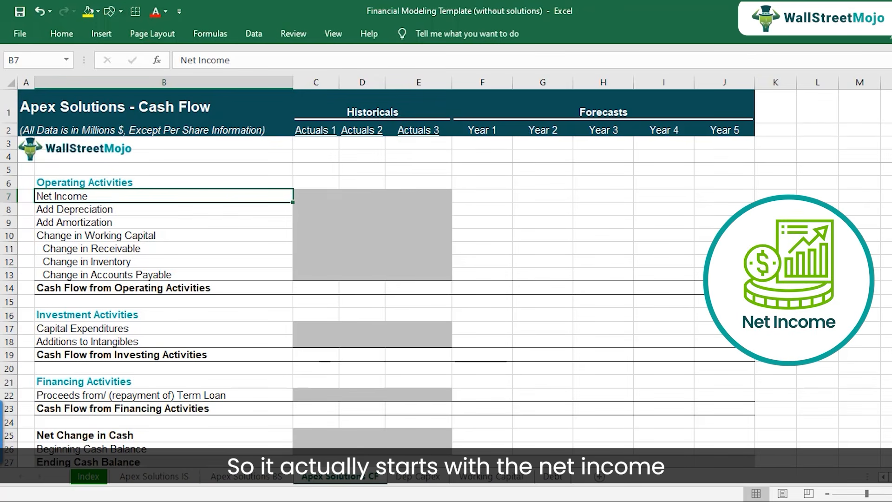
View the Net income row of the income statement, including the Actuals 1 and Year 1 cells C30 and F30.
click(155, 476)
scroll(492, 384, down, 3)
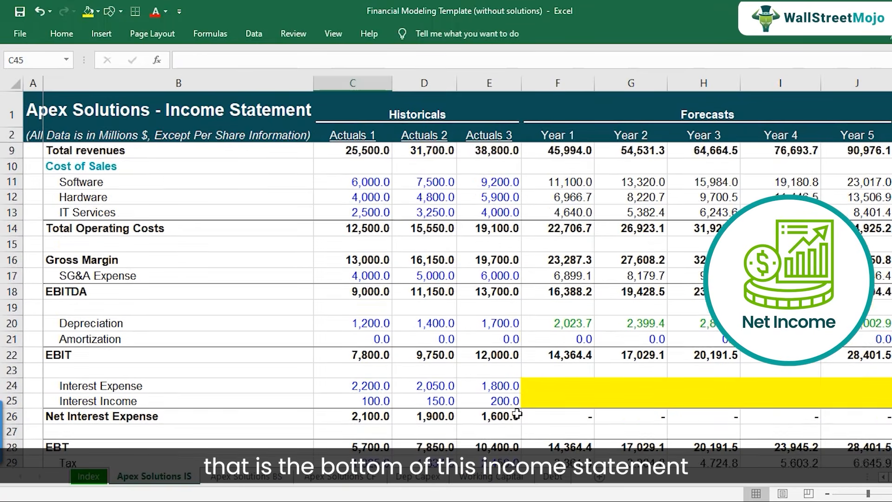
click(372, 433)
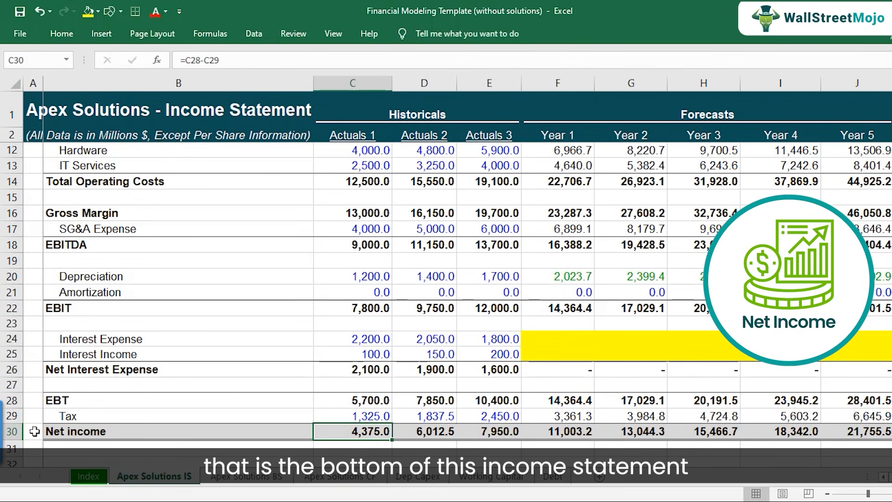
click(561, 431)
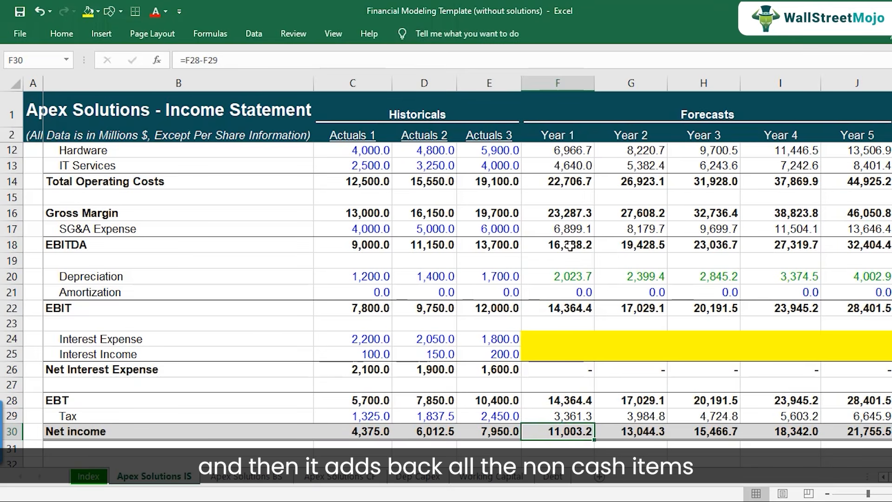
On the Apex Solutions CF sheet, link Year 1 Net Income in F7 to the income statement with ='Apex Solutions IS'!F30.
click(354, 477)
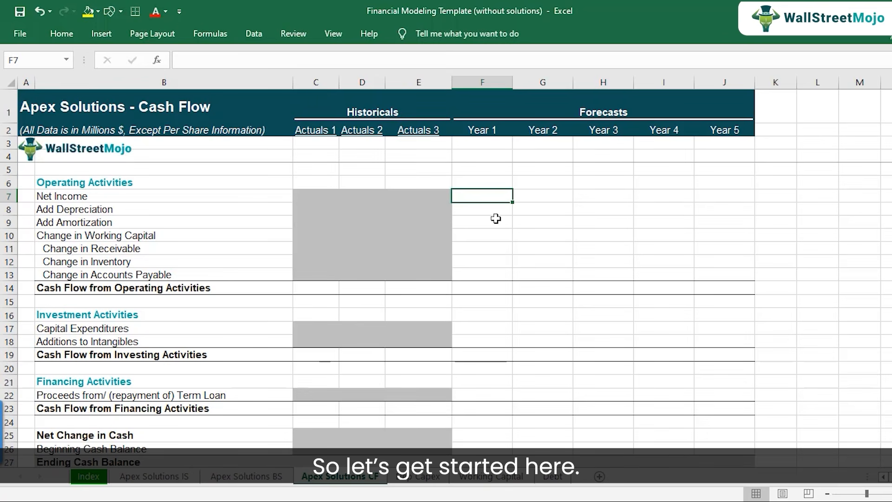
text(=)
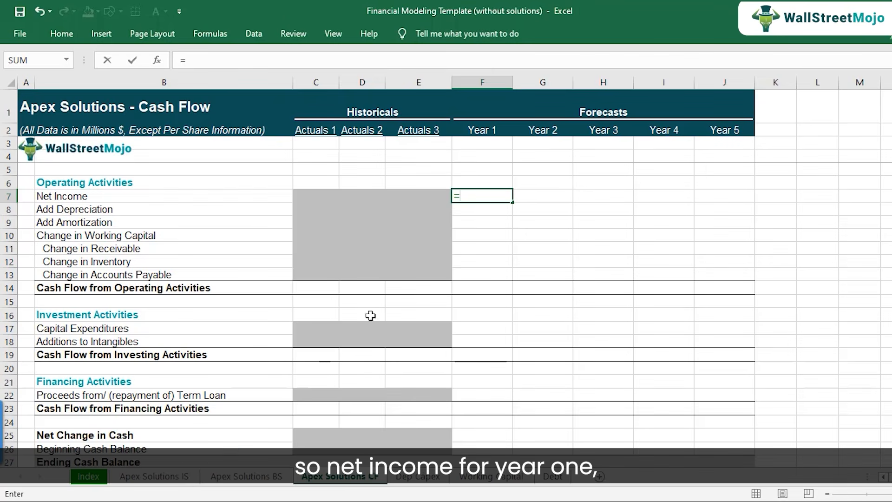
click(168, 477)
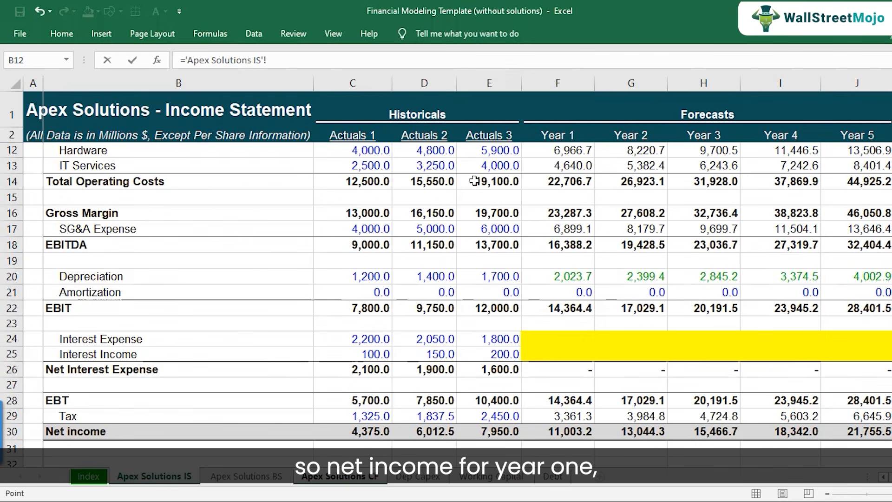
click(557, 430)
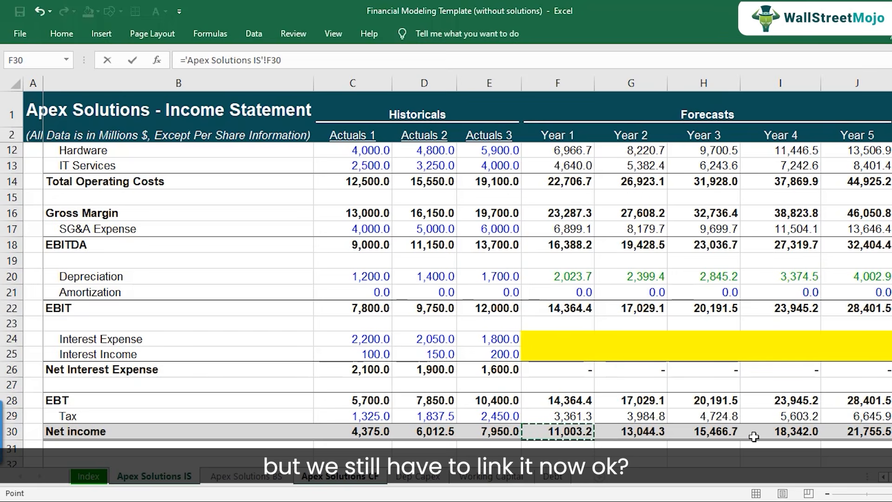
key(Return)
Copy the Net Income link from F7 across to Year 5 in J7 and check the formula in F7.
key(Up)
key(ctrl+c)
key(shift+Right)
key(shift+Right)
key(shift+Right)
key(shift+Right)
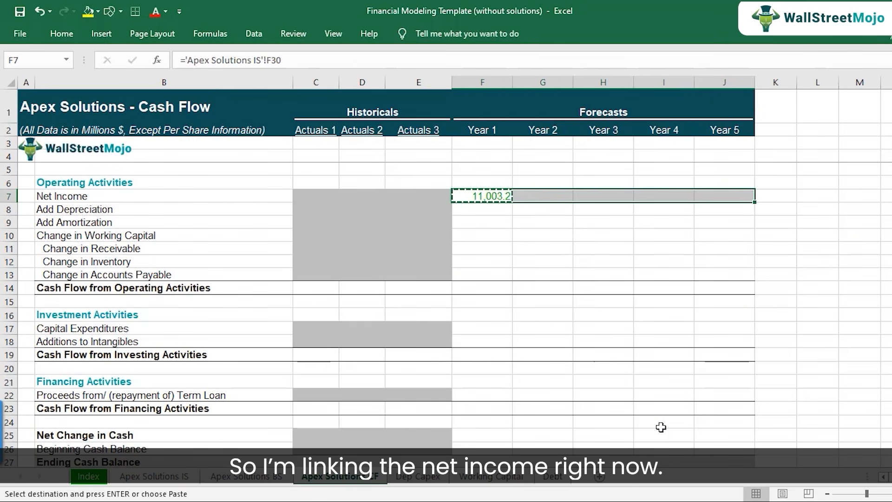
key(ctrl+v)
key(Down)
key(Up)
key(F2)
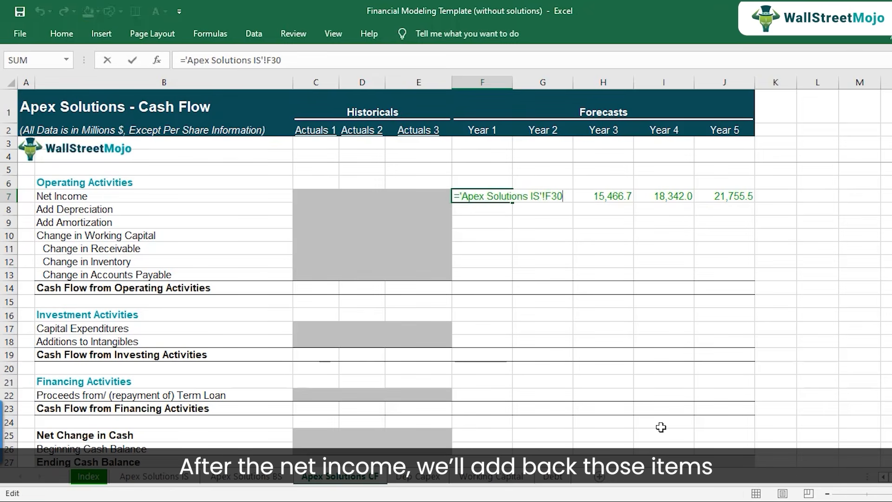
key(Return)
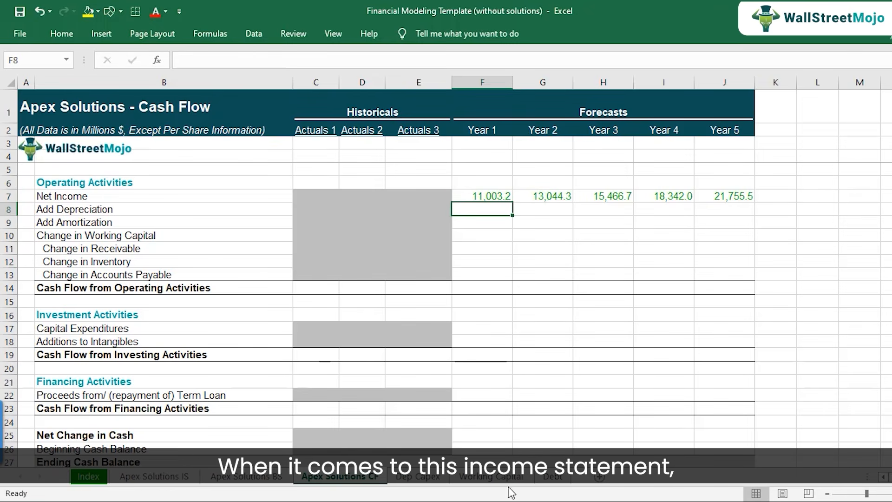
Examine the Depreciation and Amortization rows, 20 and 21, on the income statement sheet.
click(179, 479)
scroll(482, 347, up, 1)
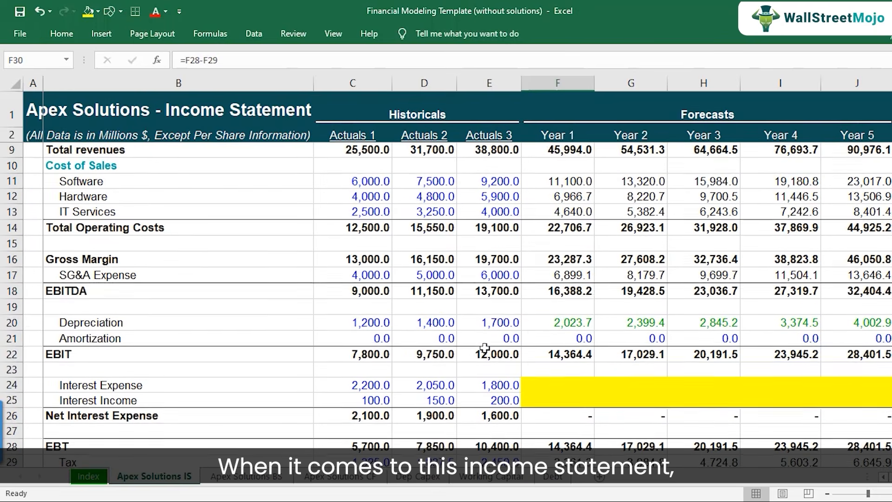
drag(10, 323, 8, 339)
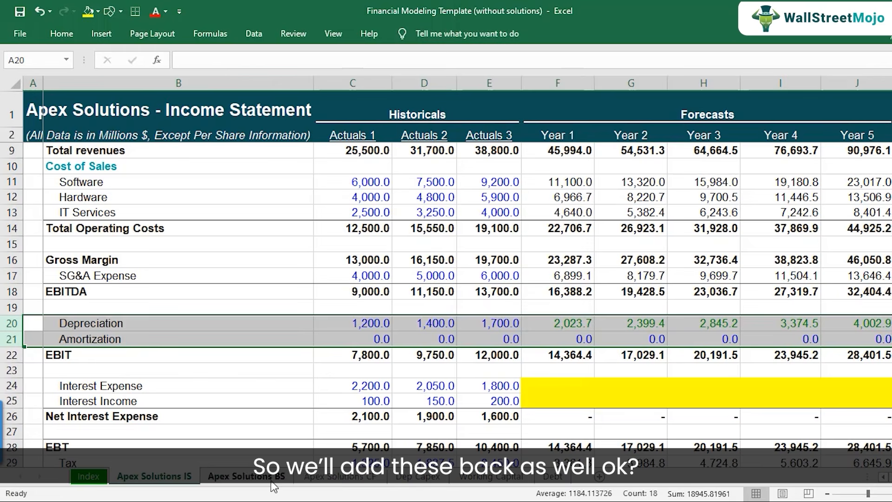
On the Apex Solutions CF sheet, link Year 1 Add Depreciation in F8 to the income statement with ='Apex Solutions IS'!F20.
click(333, 478)
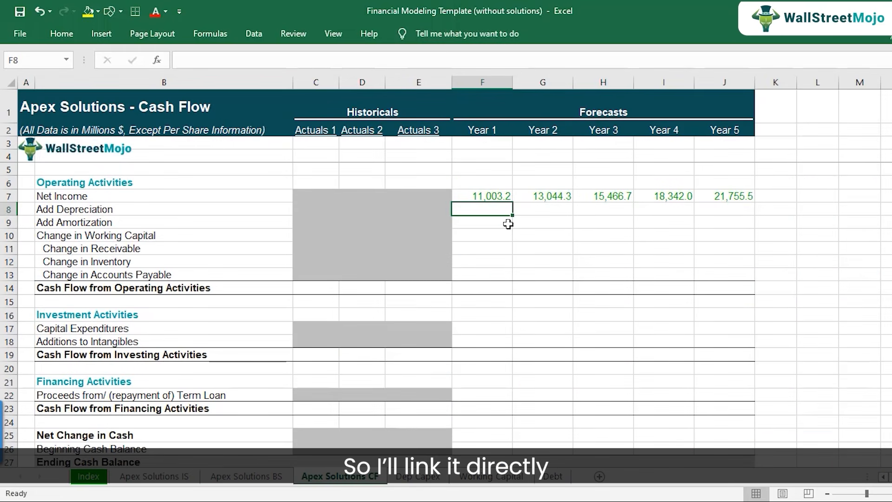
text(=)
click(175, 476)
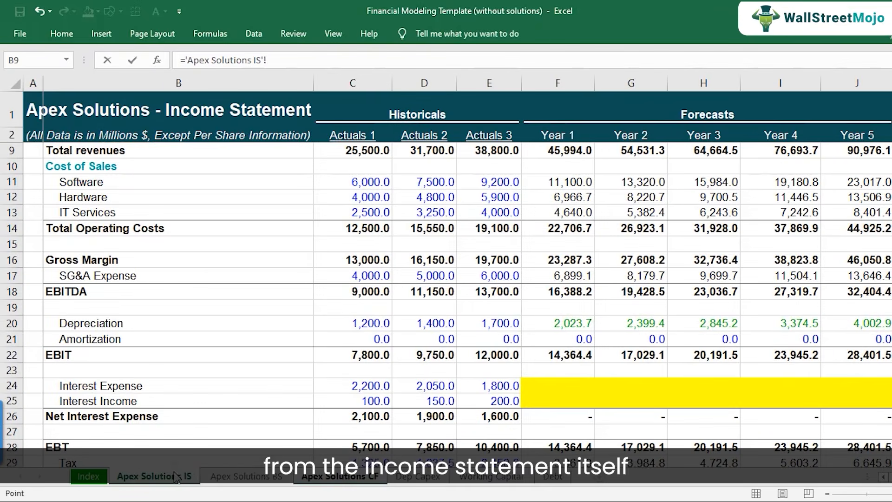
click(548, 322)
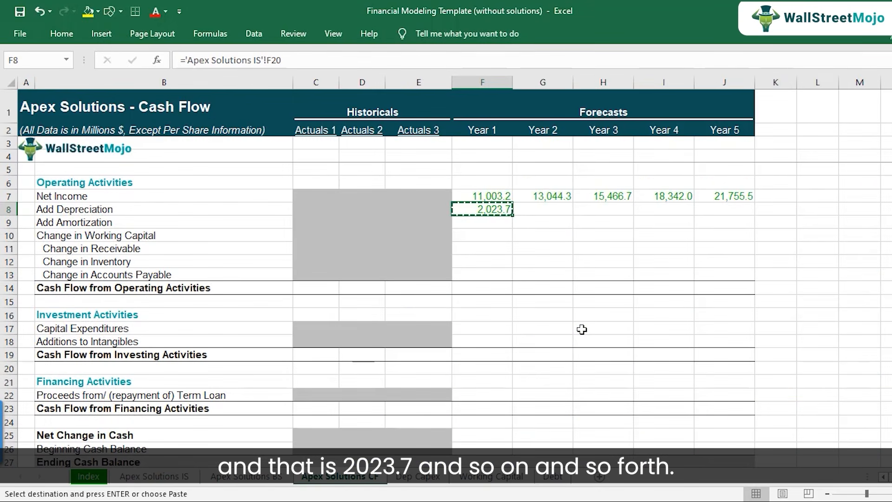
Copy the Add Depreciation link from F8 across the forecast years to Year 5 in J8.
key(shift+Right)
key(shift+Right)
key(shift+Right)
key(shift+Right)
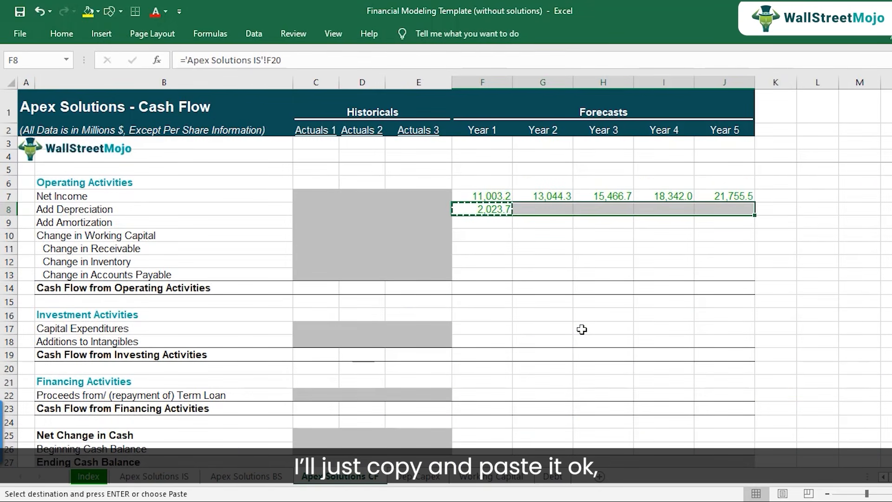
key(ctrl+v)
Link Year 1 Add Amortization in F9 to the income statement with ='Apex Solutions IS'!F21.
key(Down)
text(=)
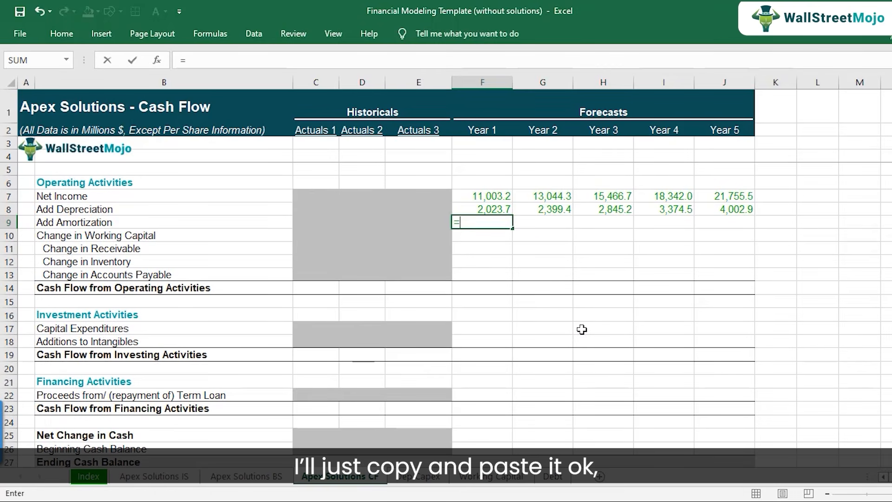
click(154, 475)
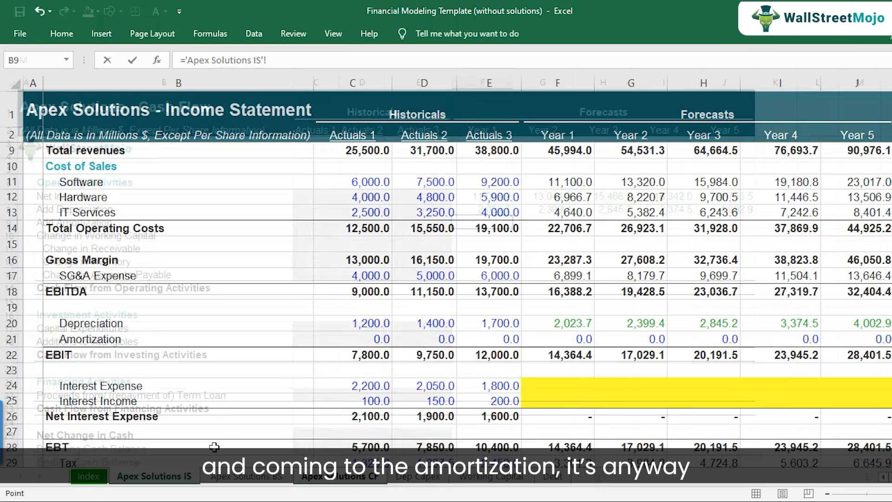
click(557, 344)
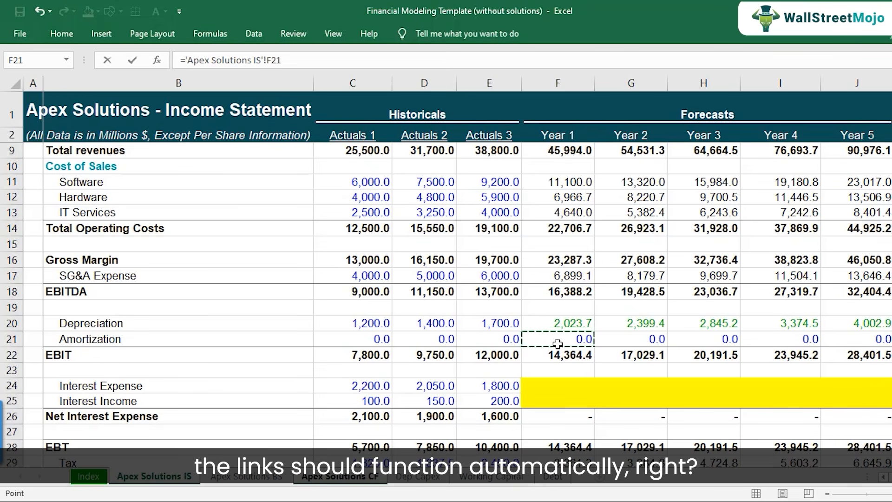
key(Return)
Copy the Add Amortization link from F9 across the forecast years to Year 5 in J9.
key(Up)
key(ctrl+c)
key(shift+Right)
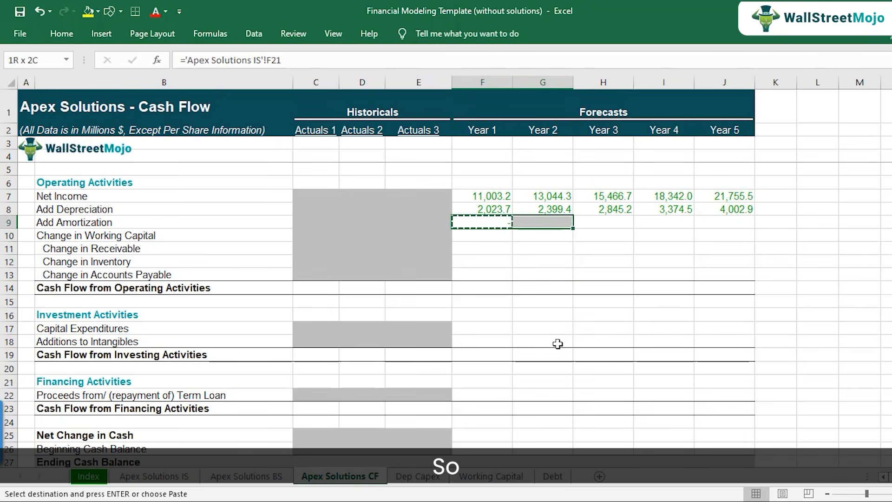
key(shift+Right)
key(shift+Right)
key(shift+Right)
key(ctrl+v)
key(Down)
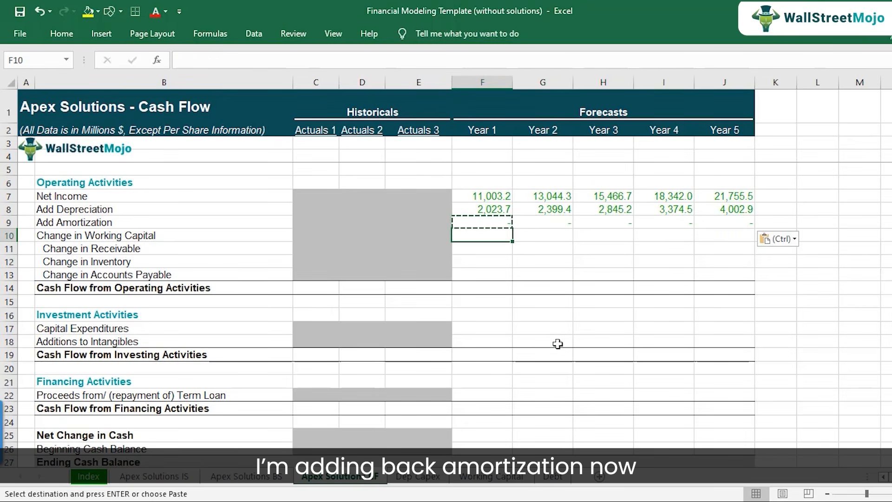
Examine the Change in Working Capital, Receivable and Inventory rows and the Year 1 Net Income on the cash flow sheet.
key(Left)
key(Left)
key(Left)
key(Left)
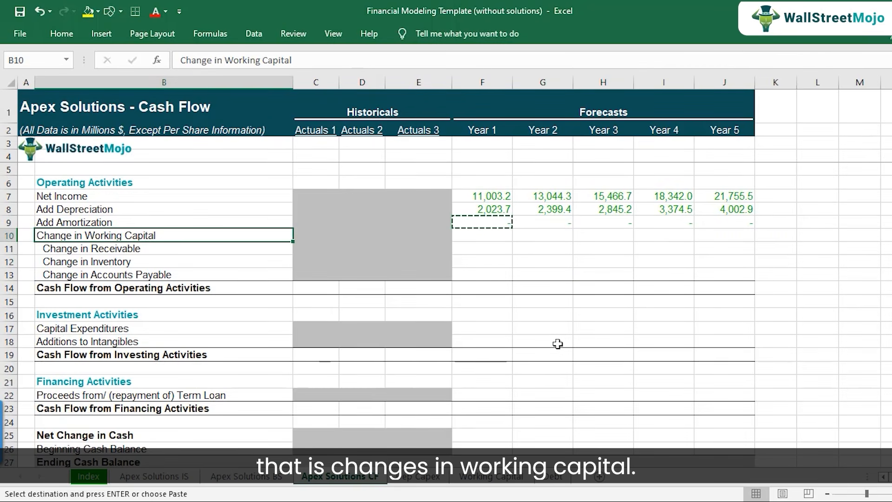
key(Escape)
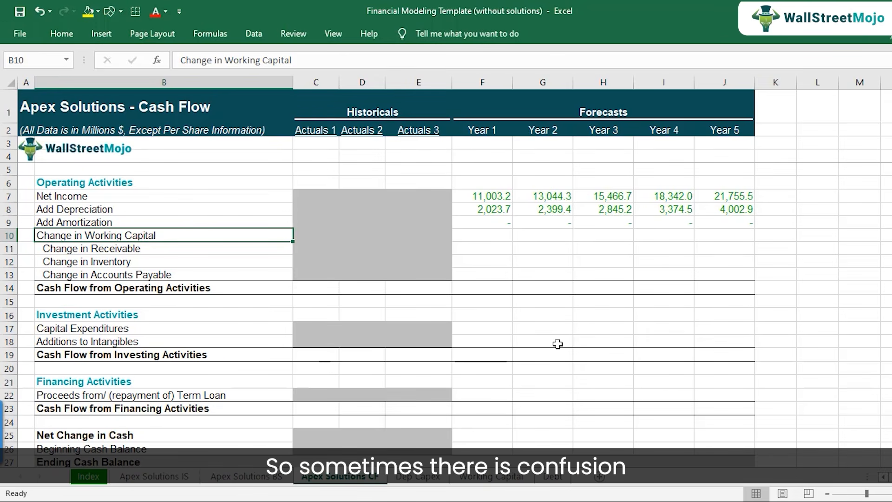
click(496, 248)
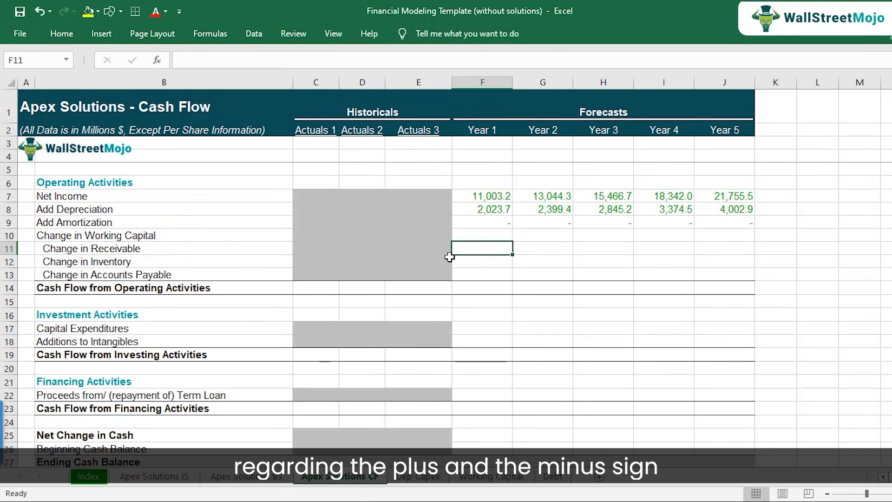
click(477, 263)
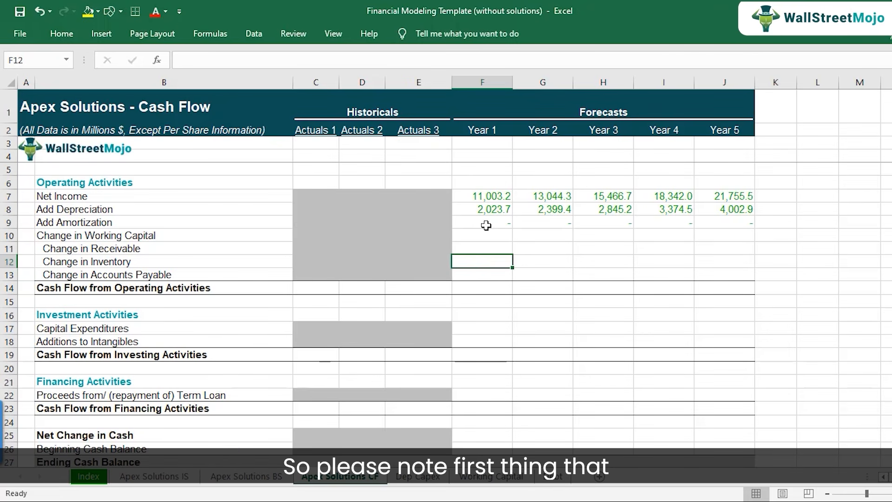
click(491, 196)
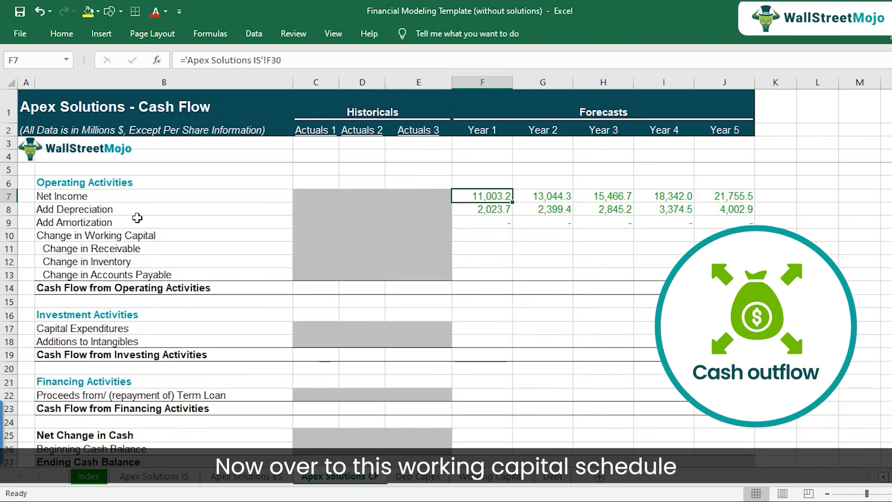
click(118, 236)
click(119, 248)
click(120, 260)
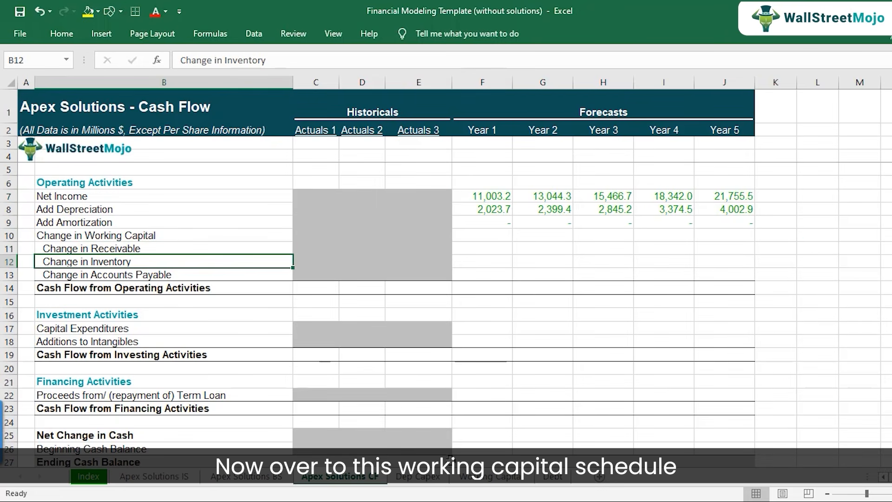
On the Working Capital sheet, compare the Actuals 3 and Year 1 balances in the receivables, inventory and payables rows.
click(488, 477)
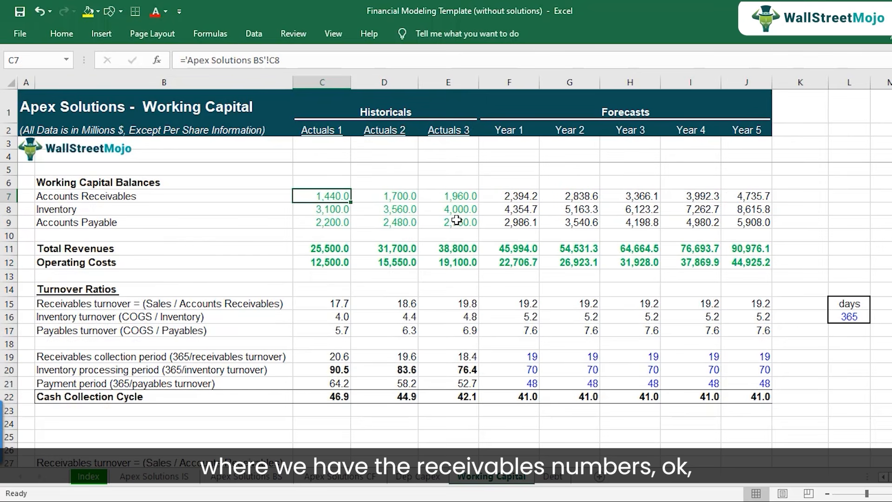
click(452, 199)
click(517, 195)
click(454, 209)
click(511, 209)
click(453, 209)
click(508, 222)
Compare the Actuals 3 and Year 1 columns, focusing on Accounts Receivables in E7 and F7.
click(462, 197)
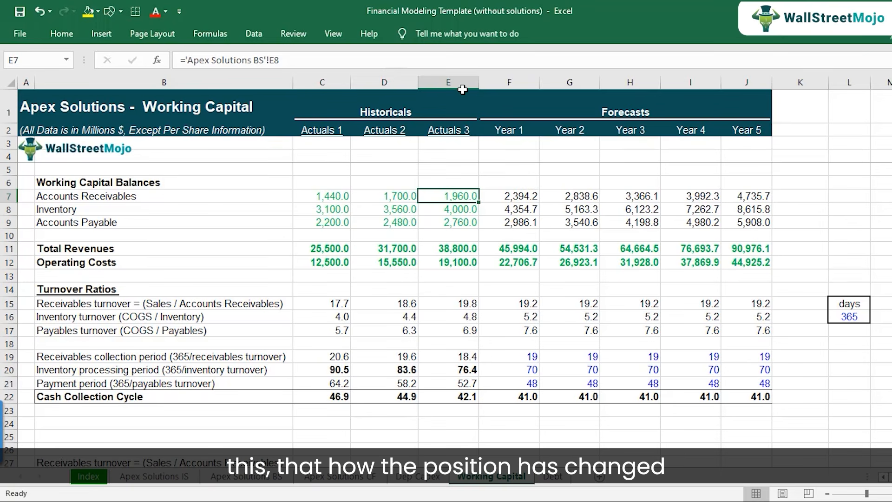
click(504, 82)
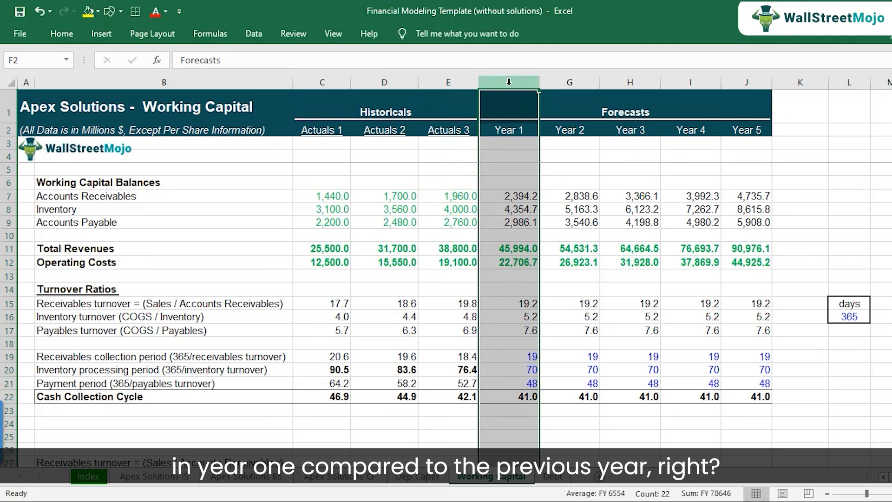
click(458, 82)
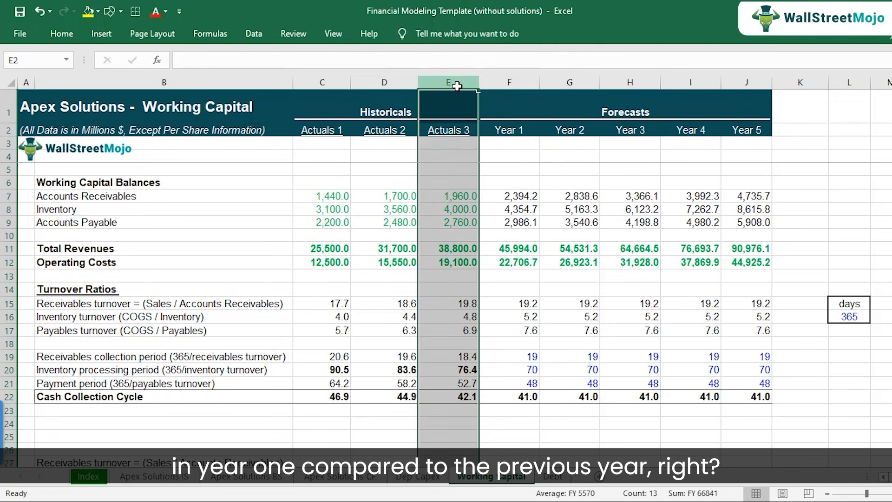
click(459, 197)
click(62, 199)
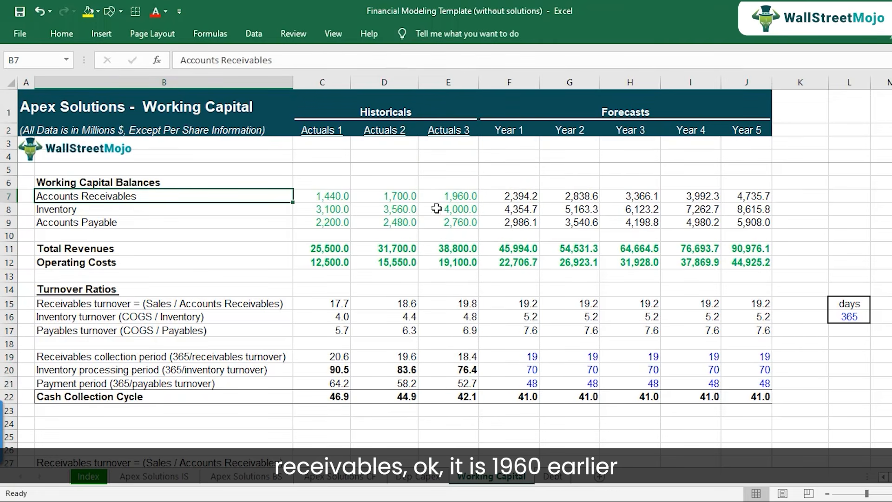
click(458, 197)
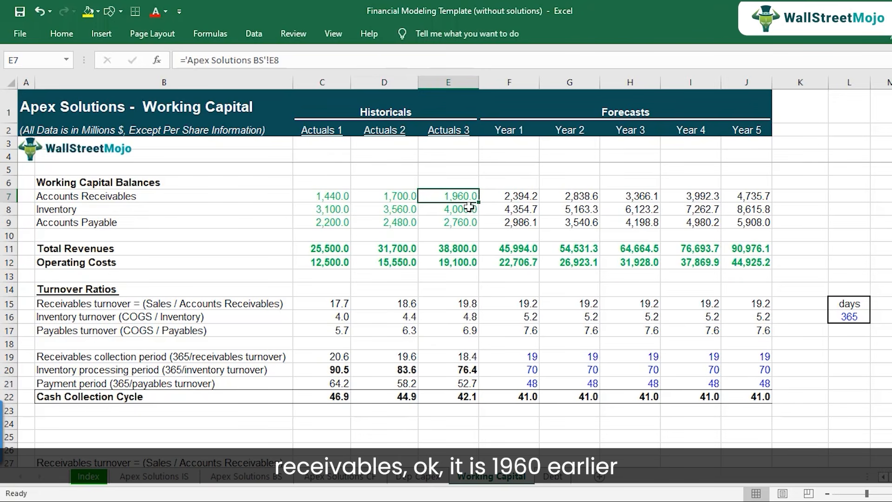
click(507, 196)
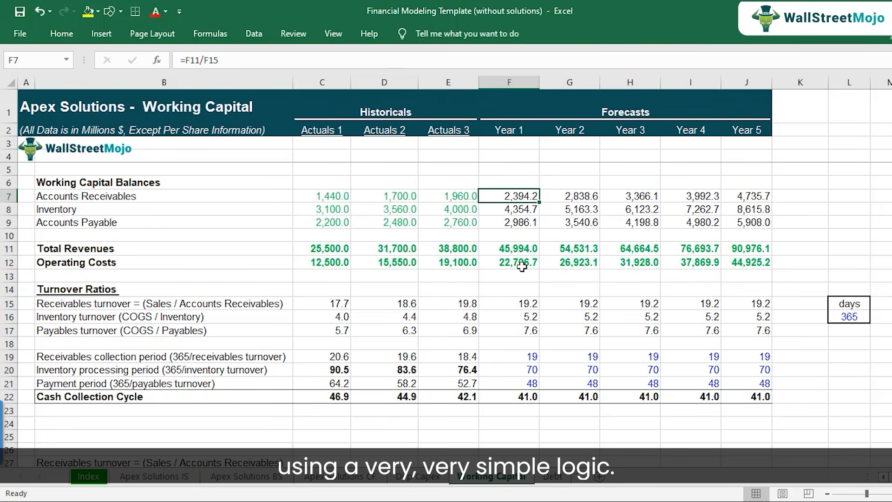
Below the turnover notes on the Working Capital sheet, enter "Assets" in B32 and "Increase?" in C32.
scroll(211, 368, down, 4)
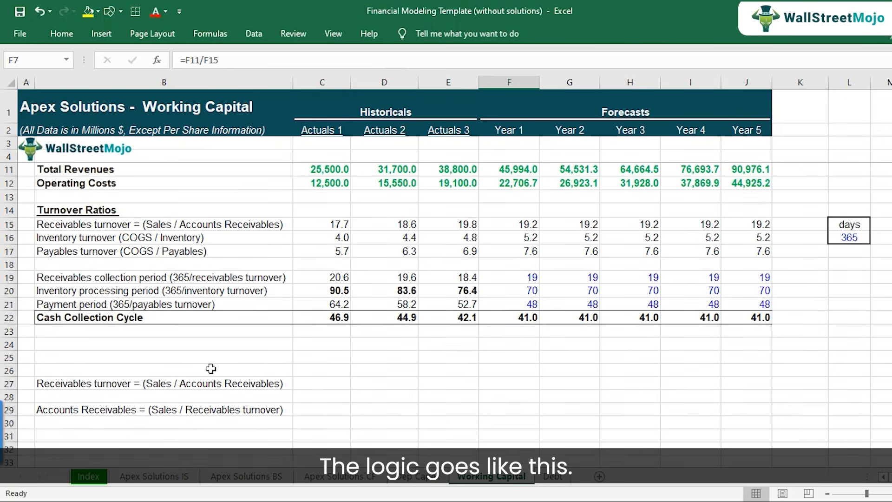
click(137, 368)
scroll(165, 391, down, 2)
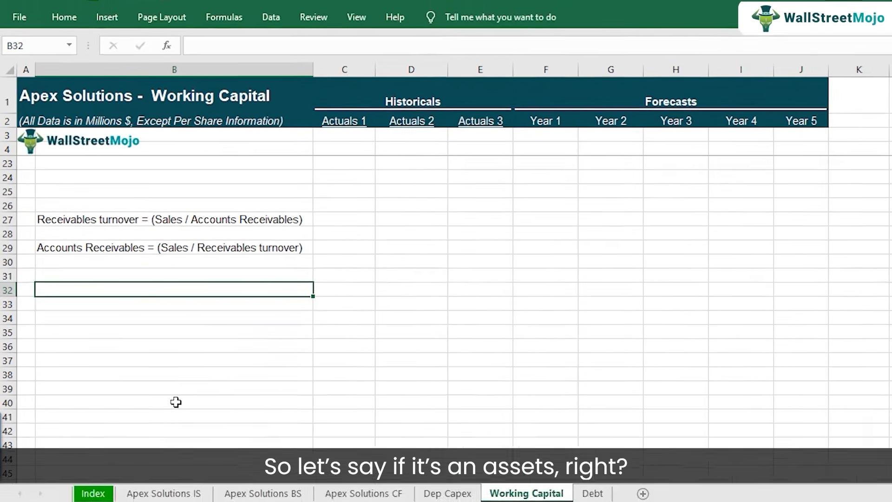
text(Assets)
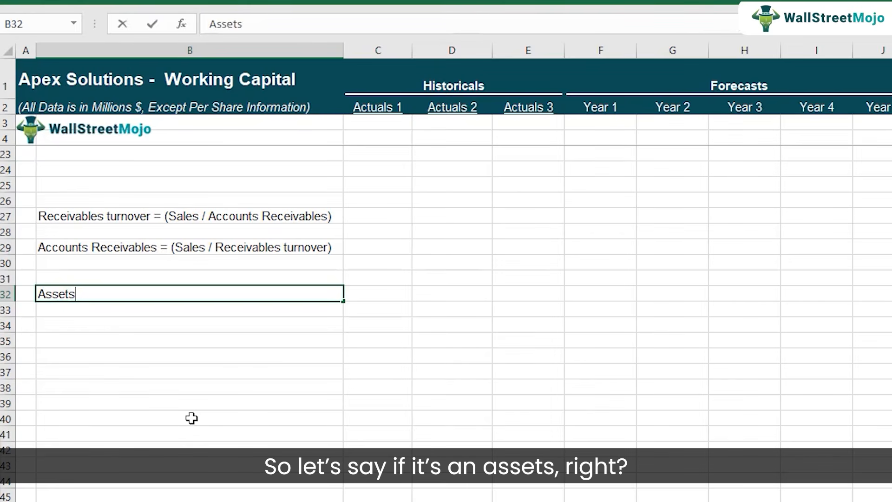
key(Return)
key(Up)
key(Right)
text(Increase?)
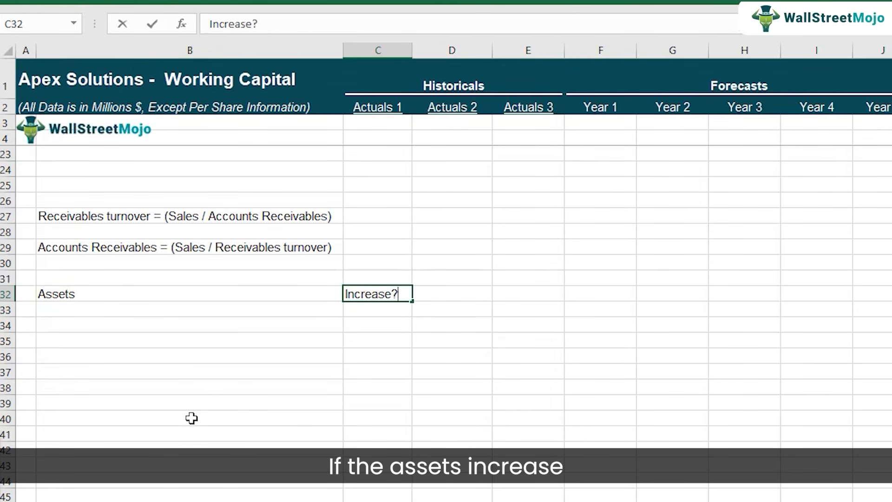
key(Return)
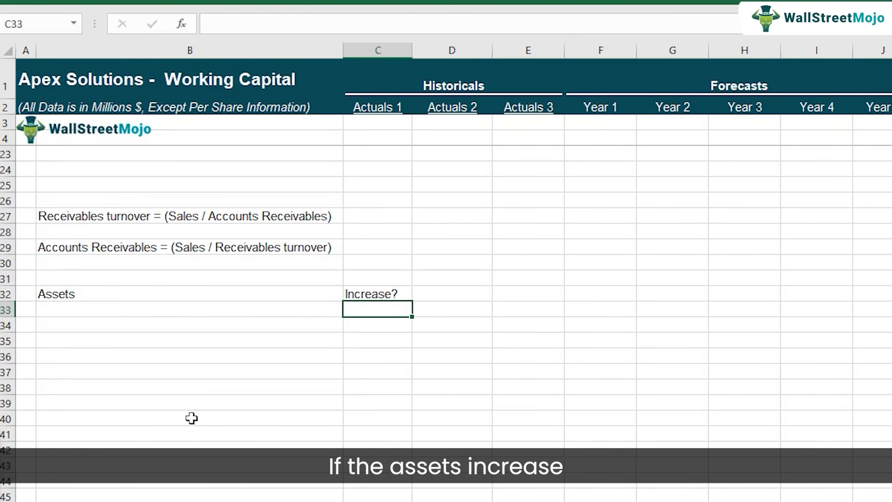
Enter "cash outflow" in D32, beside the "Increase?" label.
key(Up)
key(Right)
text(ca)
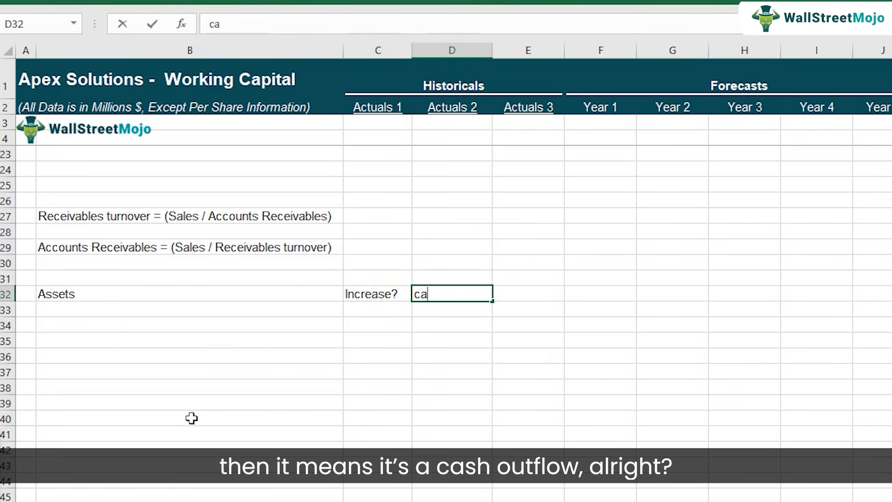
text(sh outflow)
key(Return)
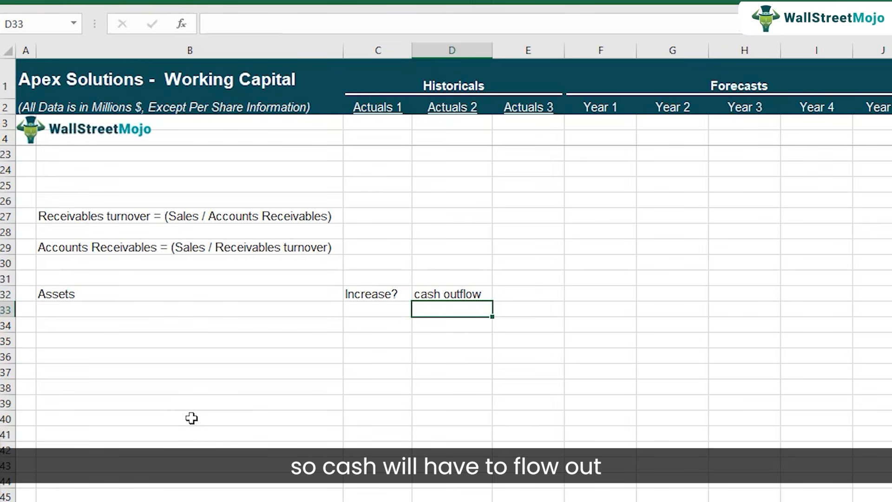
Move the "Assets" label from B32 down to B33.
key(Up)
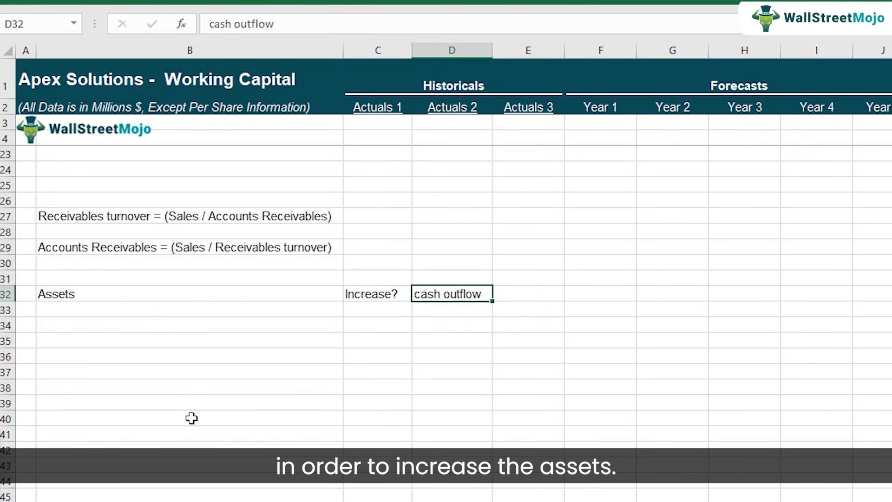
key(Left)
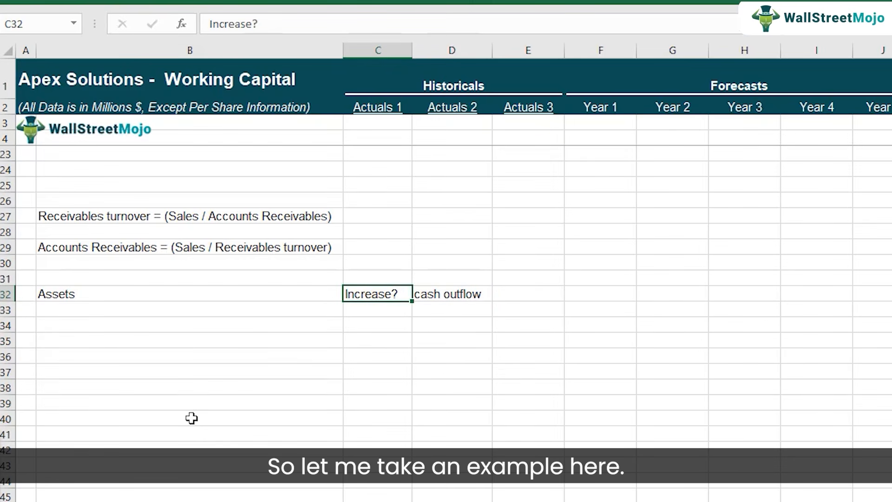
key(Left)
key(ctrl+x)
key(Down)
key(ctrl+v)
Enter the example asset increase "10 -> 20" in C33, beside the Assets label.
key(Right)
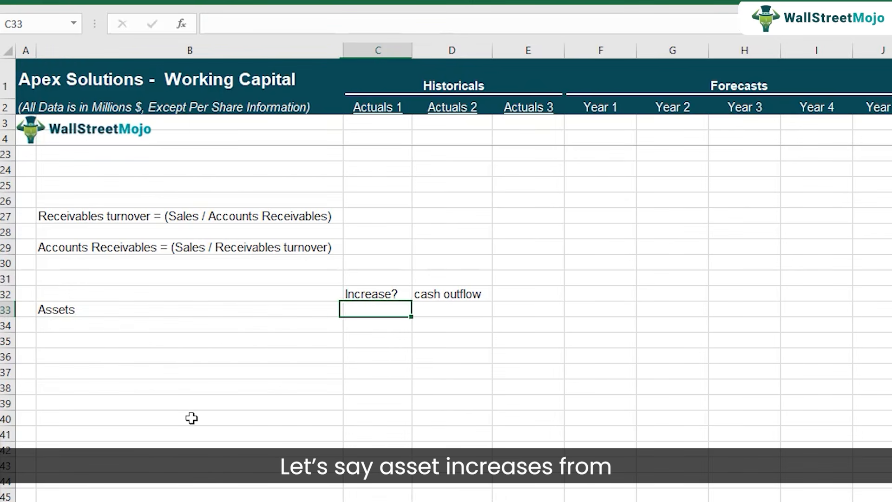
text(10 -> 20)
key(Return)
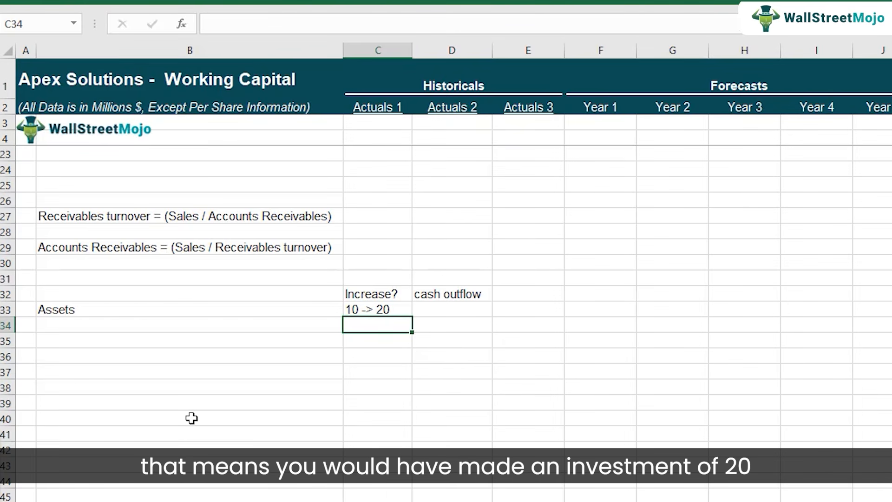
Calculate the example's investment in C34 with the formula =20-10.
key(Up)
key(Left)
key(Right)
key(Down)
text(=20-10)
key(ctrl+Return)
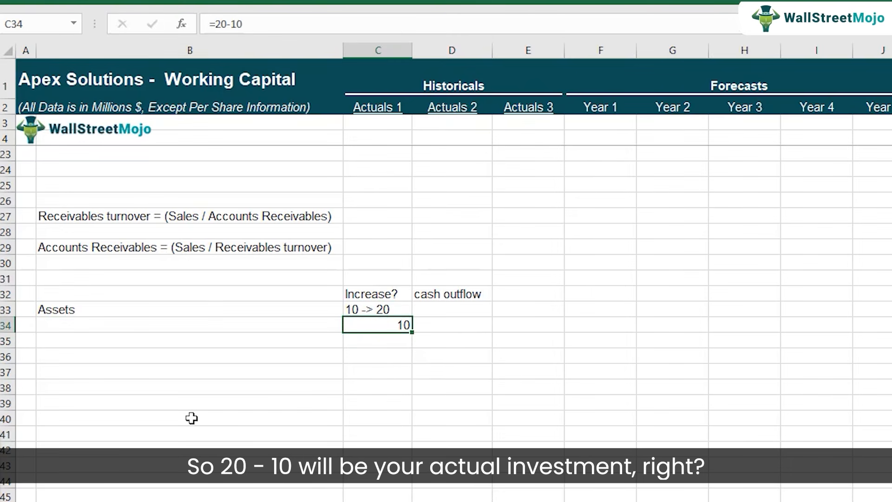
key(ctrl+b)
key(ctrl+b)
key(ctrl+b)
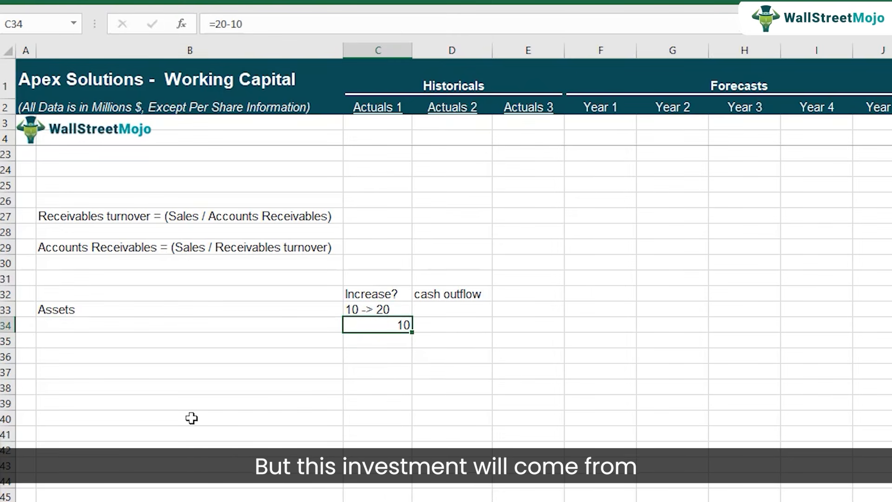
Enter "cash outflow" in D34, beside the example's calculated change.
key(ctrl+b)
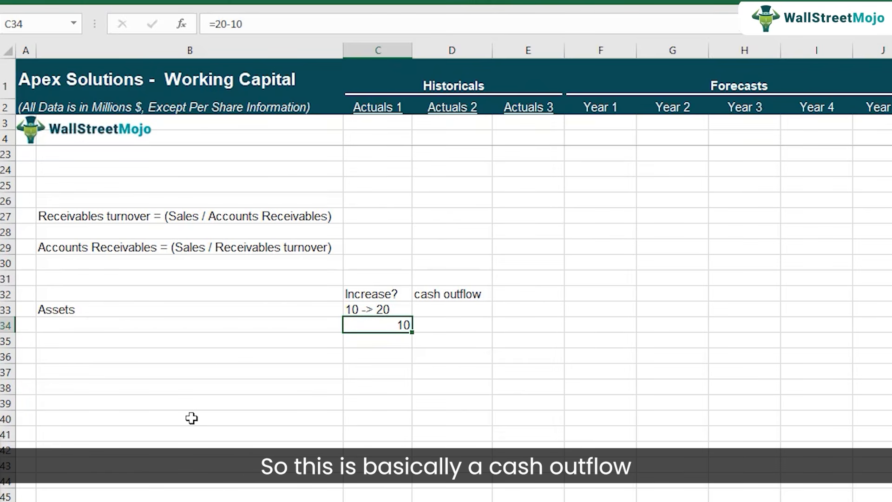
key(Right)
text(cash o)
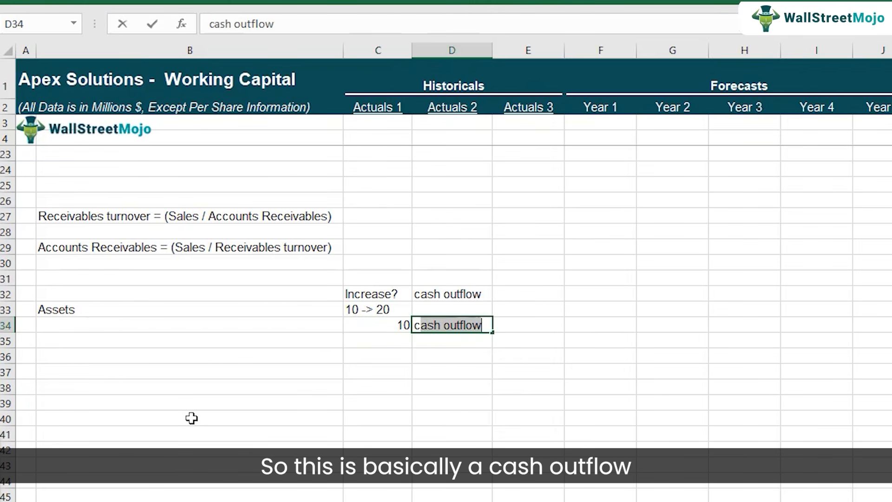
text(utflow)
key(Return)
Reverse the subtraction in C34 so the formula reads =10-20, previous year minus current year.
key(Up)
key(Left)
key(F2)
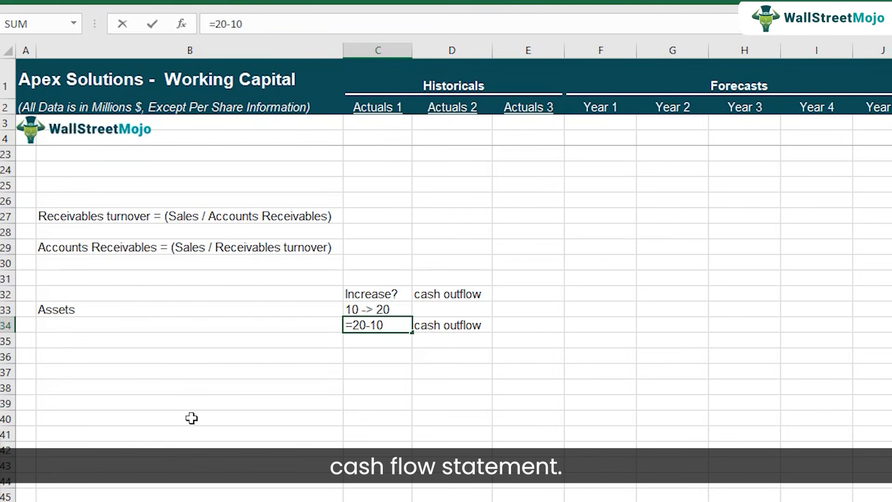
key(Left)
key(Left)
key(Left)
key(shift+Left)
key(shift+Left)
key(Delete)
key(Delete)
key(Right)
key(Right)
text(-)
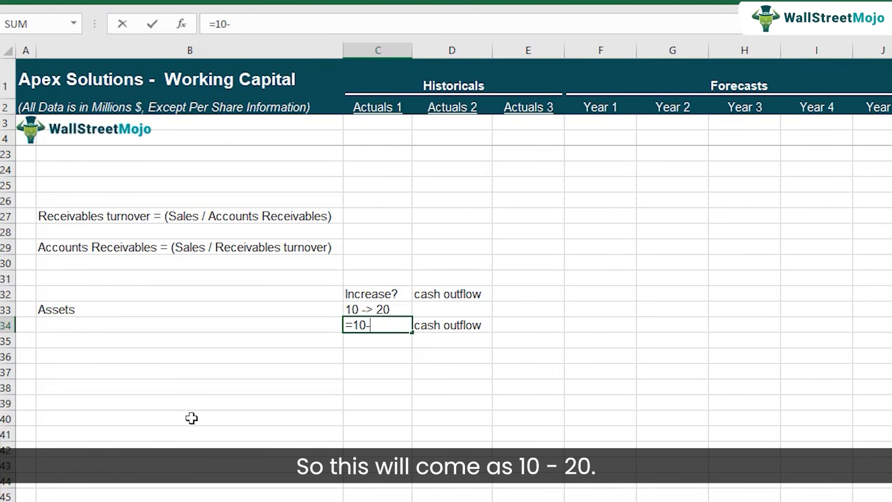
text(> 20)
key(Return)
key(Up)
key(Up)
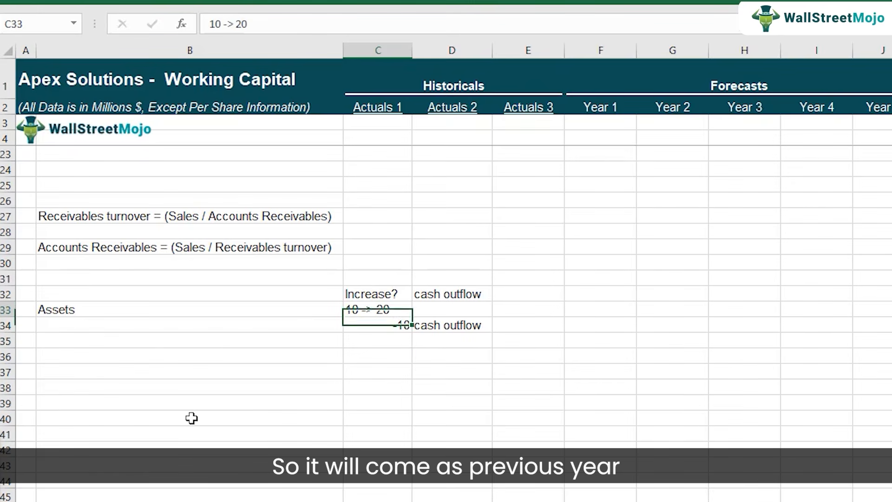
Examine the previous-year and current-year figures in the C33 example, leaving its text unedited.
key(F2)
key(Left)
key(Left)
key(Left)
key(Left)
key(Left)
key(Left)
key(shift+Left)
key(shift+Left)
key(Right)
key(Right)
key(Right)
key(Right)
key(Right)
key(shift+Right)
key(shift+Right)
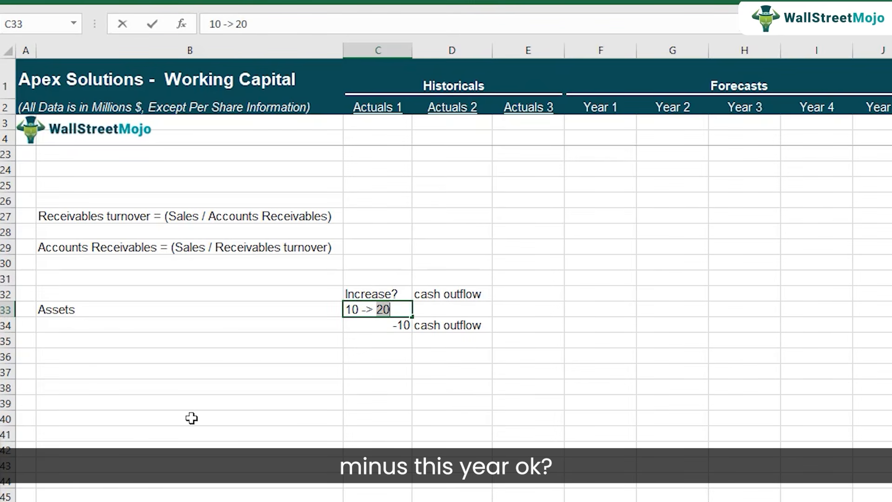
key(Return)
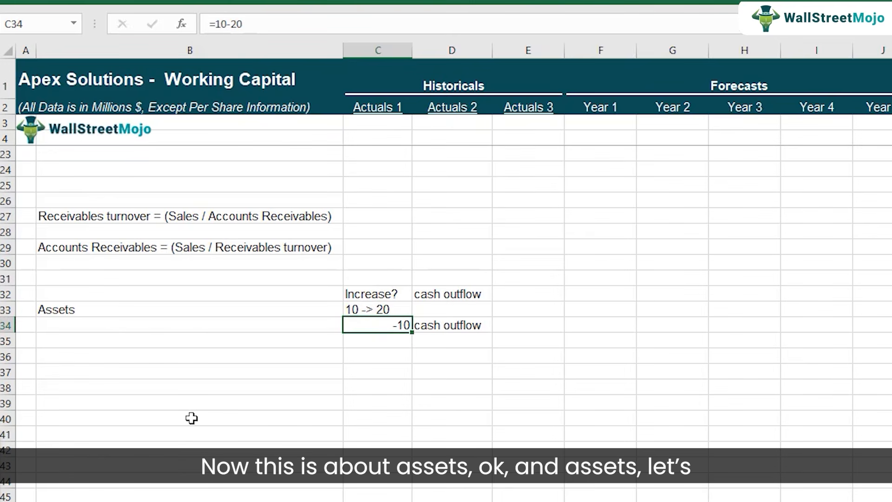
Copy the C33 example to C36 and change it to the asset decrease "10 -> 5".
key(Down)
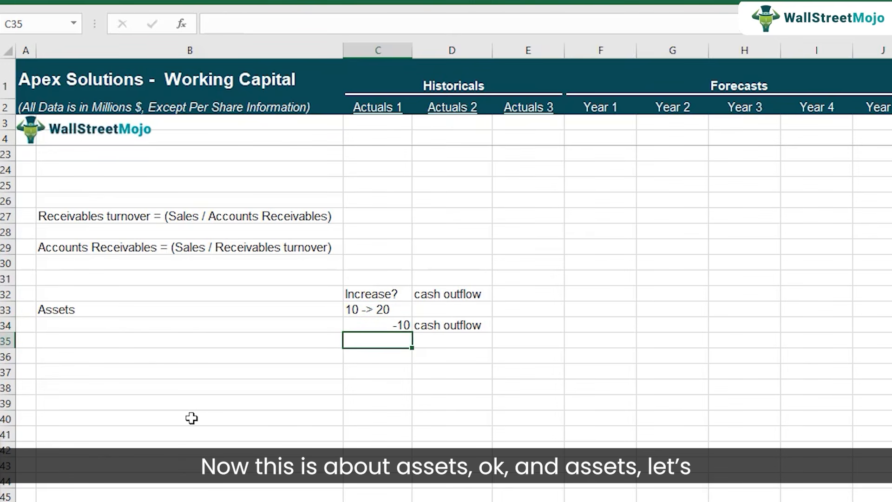
key(Up)
key(Up)
key(ctrl+c)
key(Down)
key(Down)
key(Down)
key(ctrl+v)
key(Escape)
key(F2)
key(BackSpace)
key(BackSpace)
text(5)
key(Return)
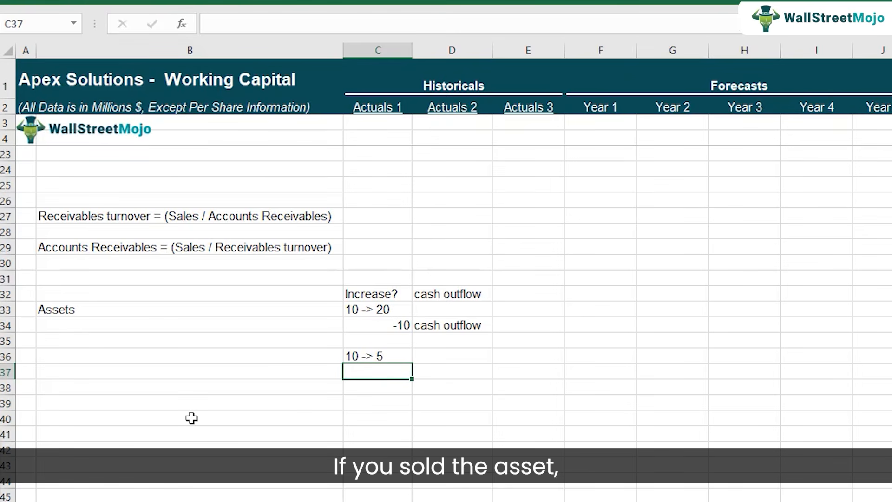
Enter "cash inflows" in D36, beside the asset decrease example.
key(Up)
key(Right)
text(cash )
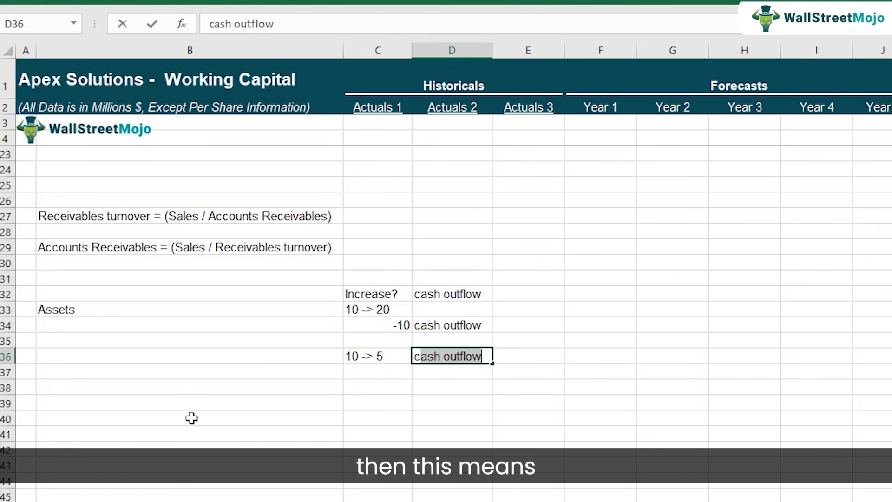
text(inflows)
key(Return)
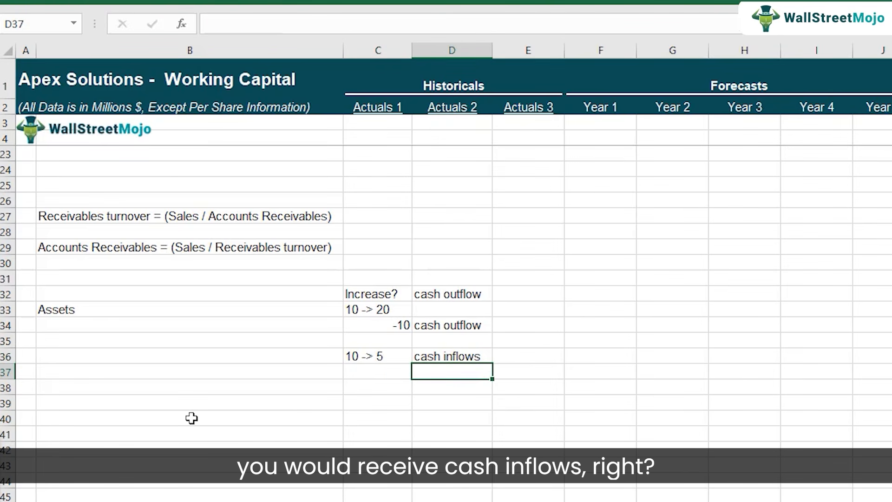
Calculate the decrease in C37 with the formula =10-5 and label it "cash inflows" in D37.
key(Left)
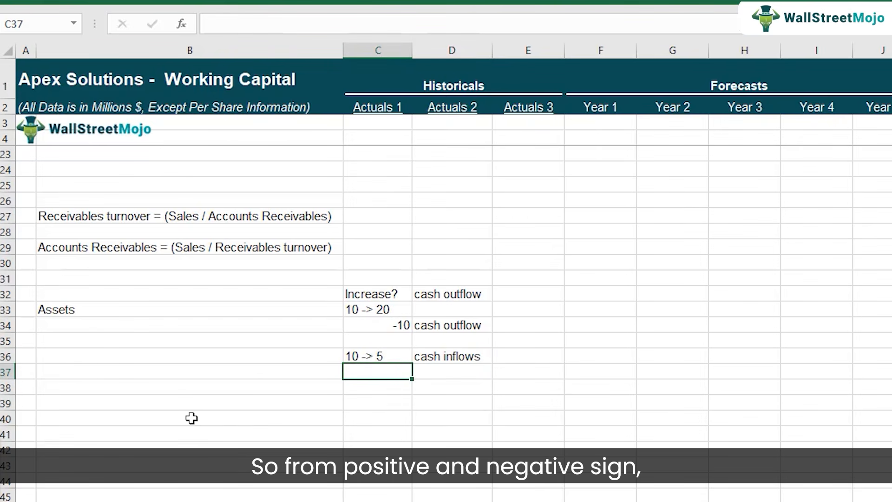
text(=)
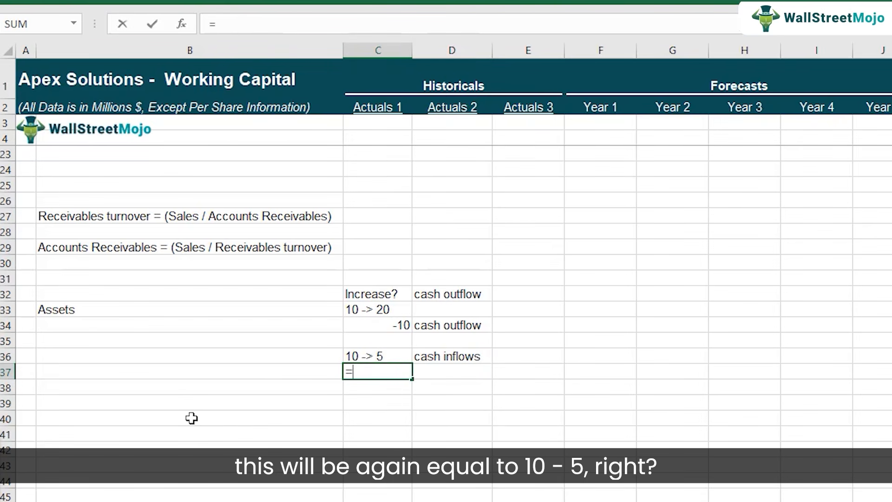
text(10-5)
key(Return)
key(Up)
key(Right)
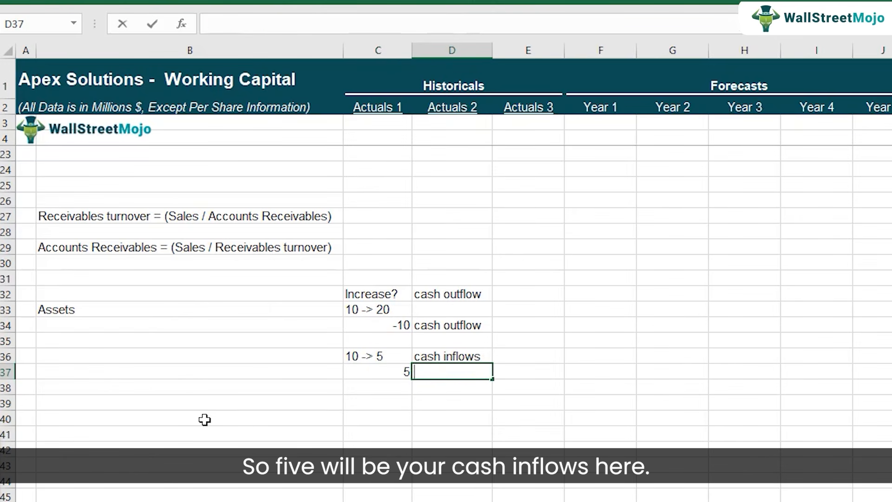
text(cash inflows)
key(Return)
Make the "Assets" label in B33 bold.
key(Up)
key(Up)
key(Up)
key(Up)
key(Up)
key(Left)
key(Left)
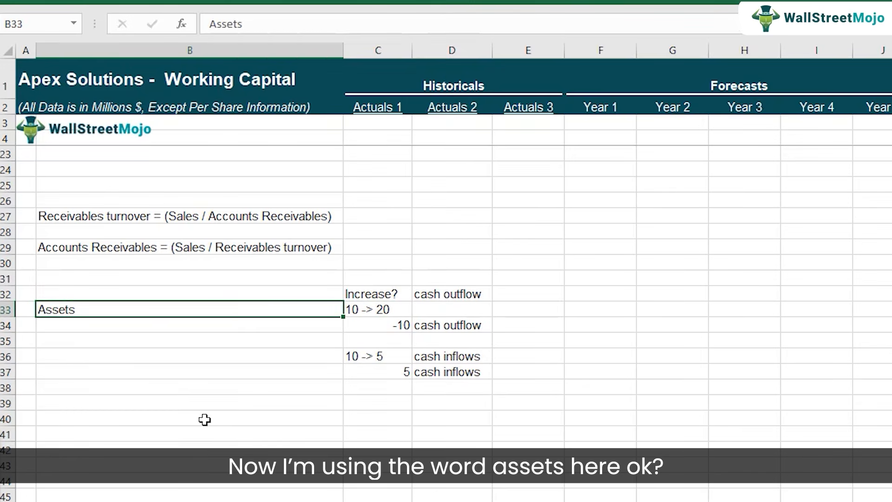
key(ctrl+b)
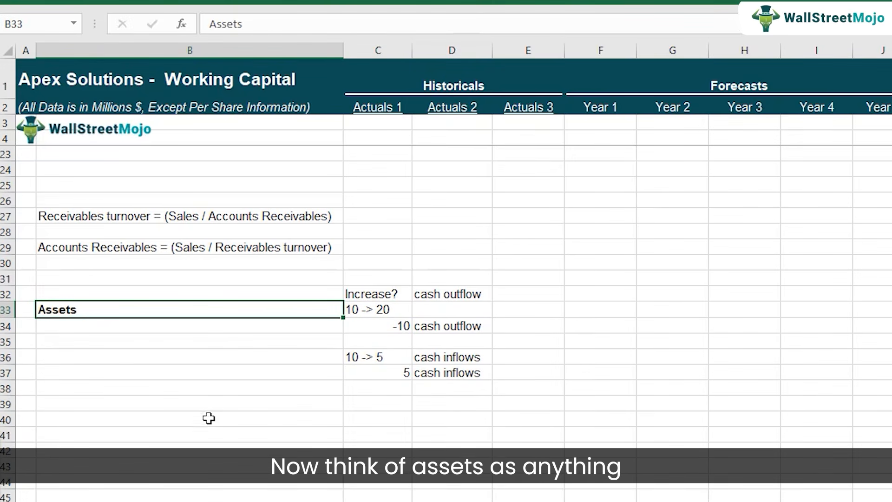
Review the Accounts Receivables and Inventory lines under current assets on the balance sheet.
click(297, 501)
scroll(225, 404, up, 2)
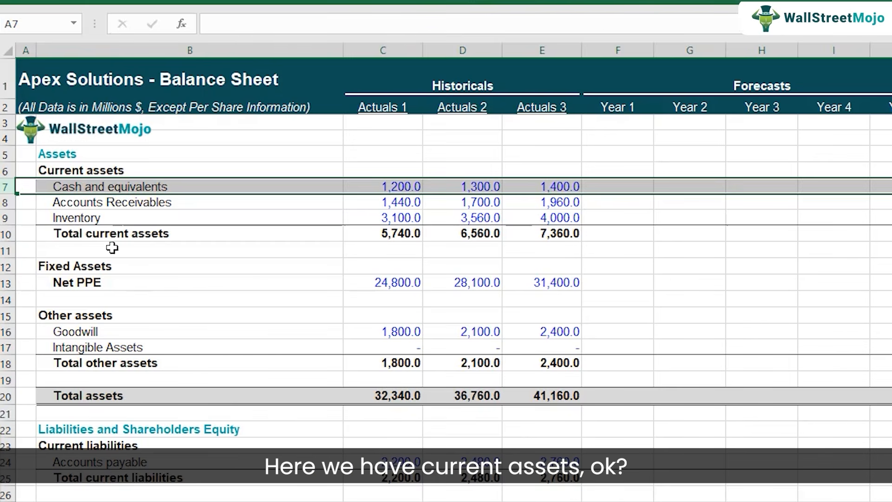
click(115, 234)
click(112, 203)
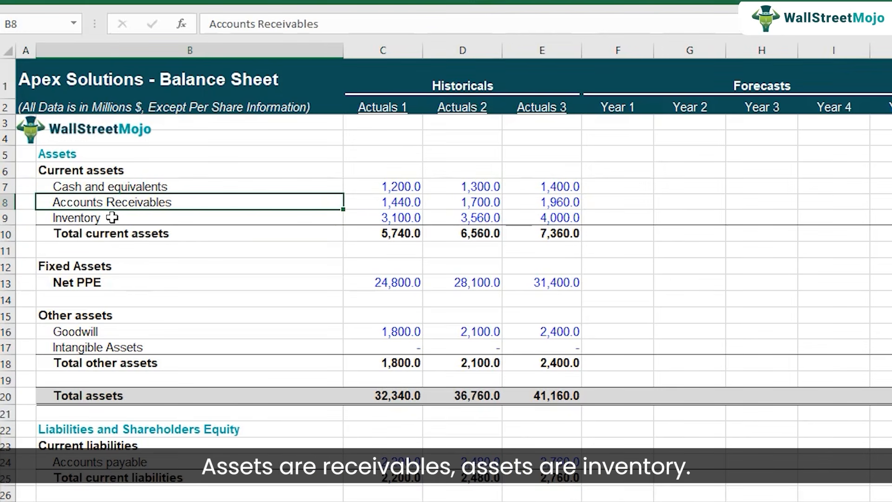
click(116, 216)
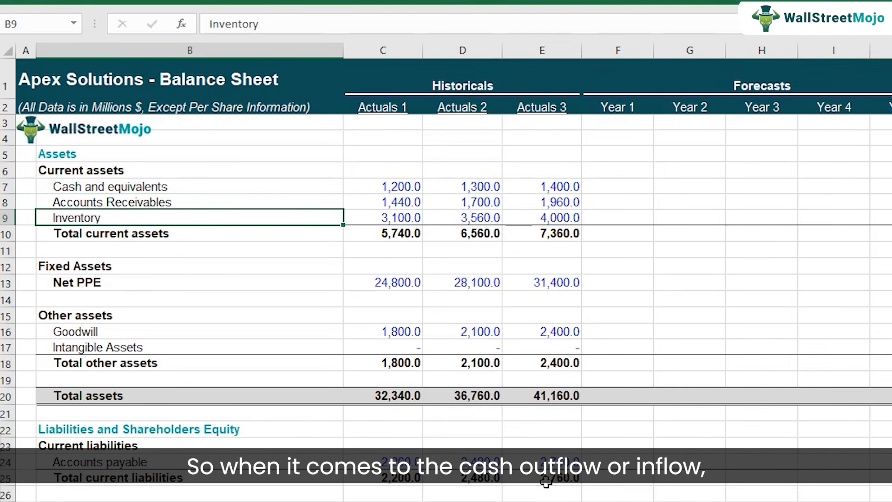
On the Working Capital sheet, replace the B33 label with "Accounts Receivables" and add a bold "Inventory" label in B34.
click(325, 501)
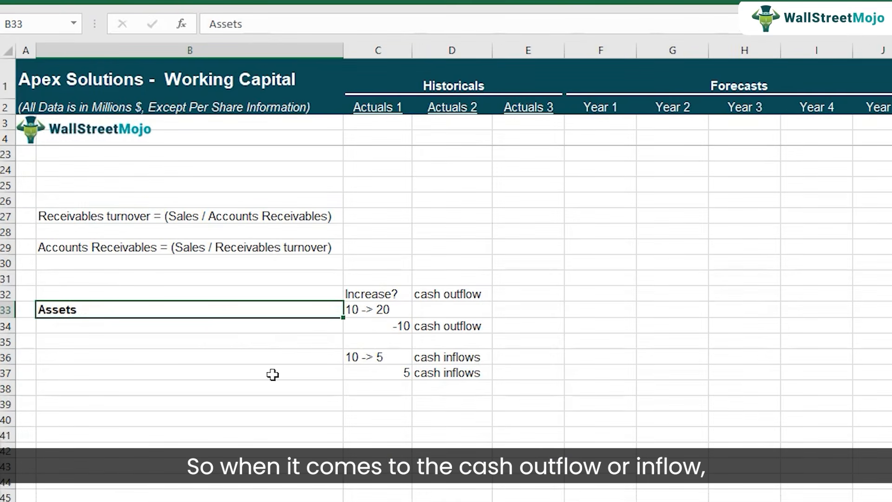
text(Acc)
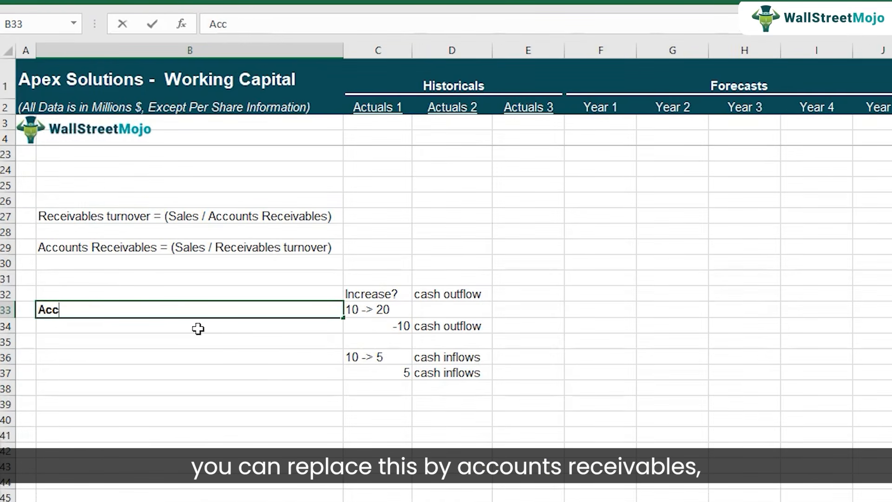
text(ounts REceivables)
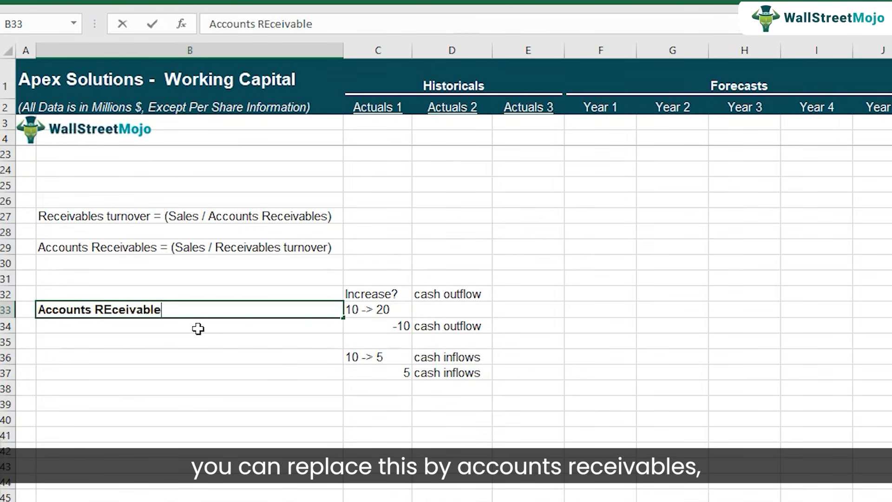
key(Return)
text(Inventory)
key(Return)
click(198, 328)
key(ctrl+b)
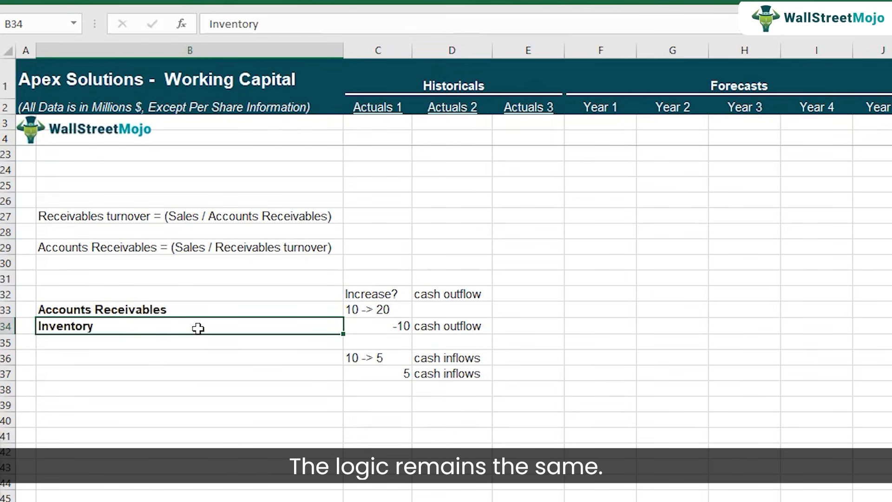
Compare the Actuals 3 and Year 1 Accounts Receivables balances in row 7 of the Working Capital sheet.
key(Right)
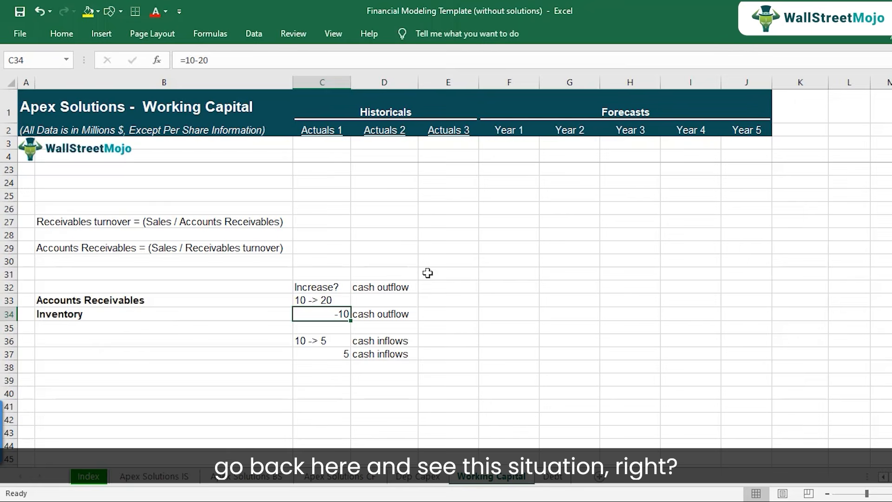
scroll(522, 281, up, 4)
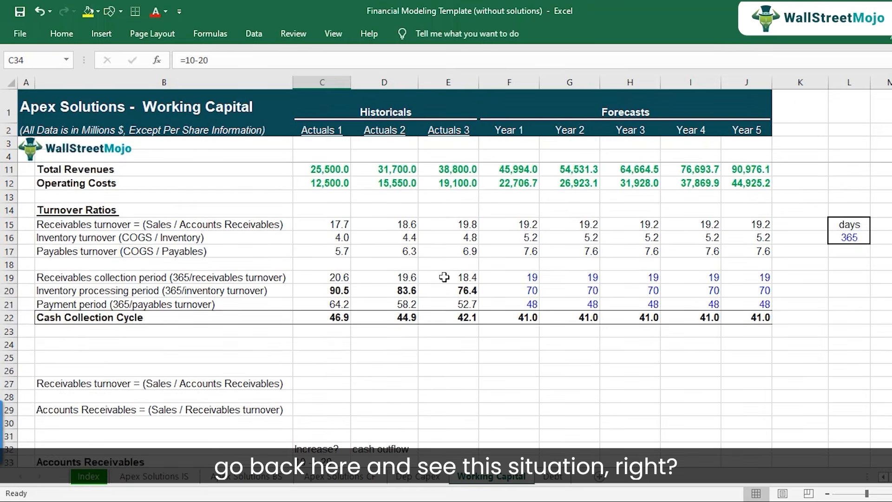
scroll(444, 277, up, 2)
click(457, 208)
click(454, 195)
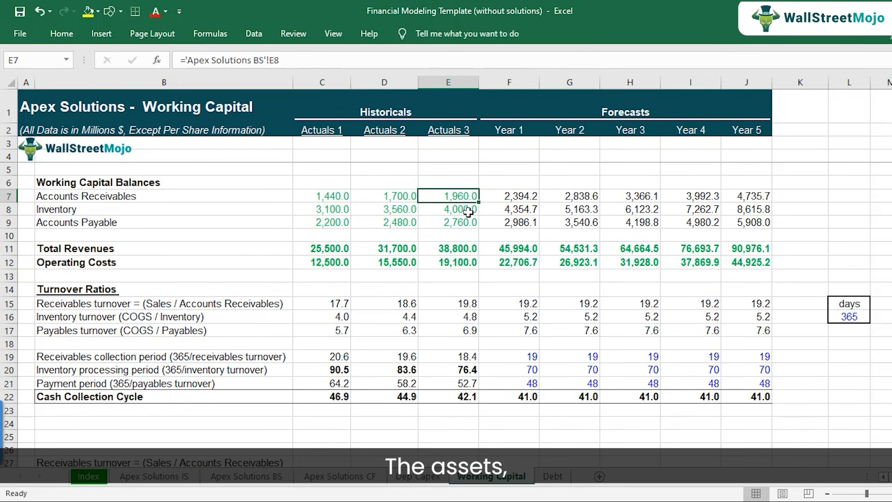
key(Left)
key(Left)
key(Left)
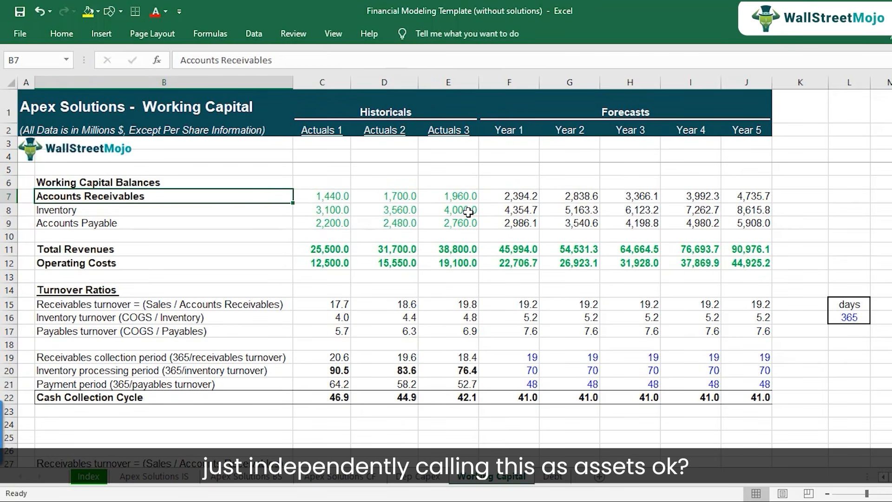
key(Right)
key(Right)
key(Right)
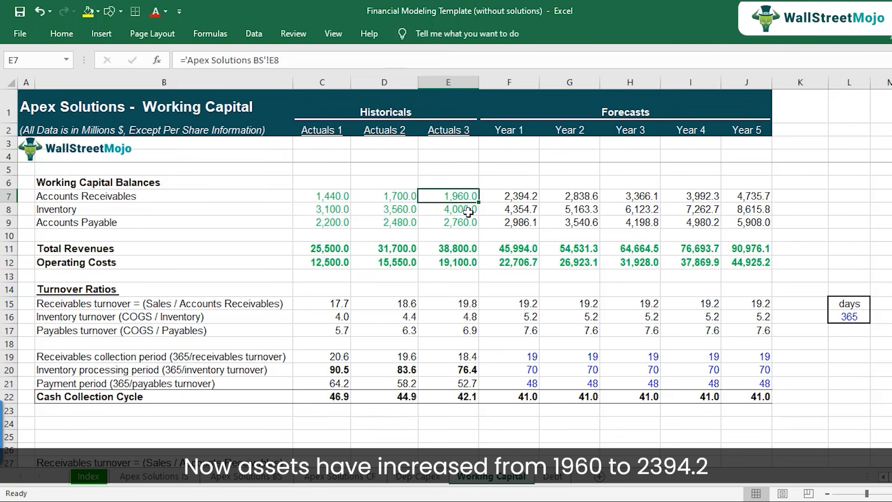
key(shift+Right)
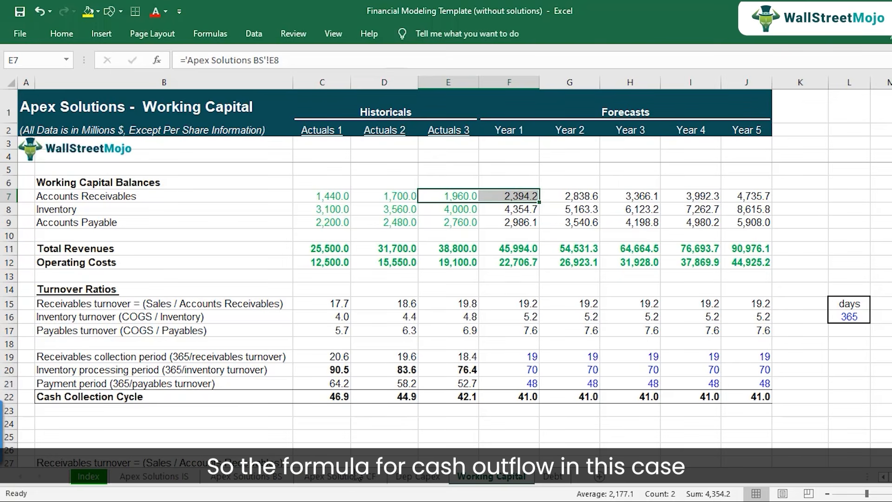
Calculate Year 1 Change in Receivable in F11 of the cash flow sheet as ='Working Capital'!E7-'Working Capital'!F7.
click(340, 475)
click(479, 234)
click(480, 250)
click(123, 250)
click(503, 248)
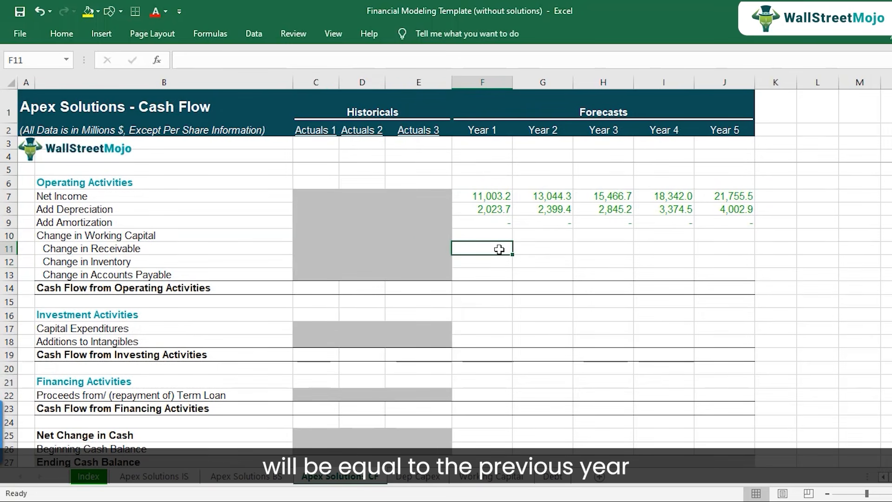
text(=)
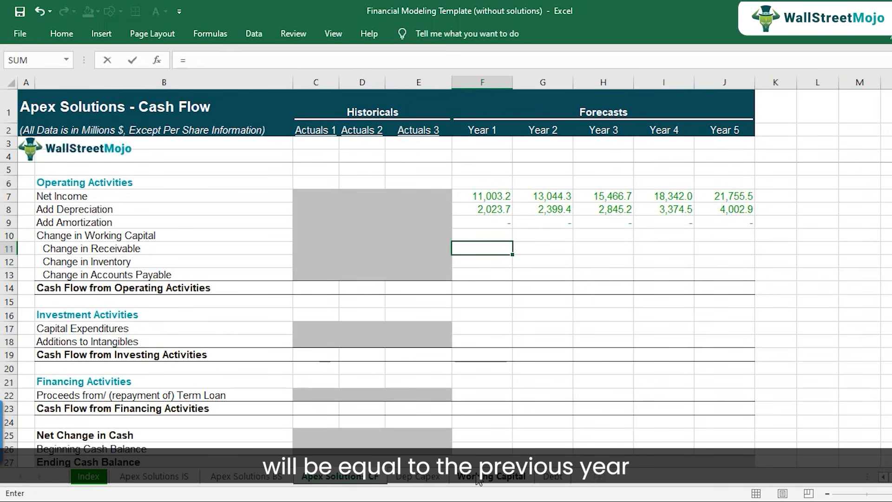
click(479, 476)
click(455, 198)
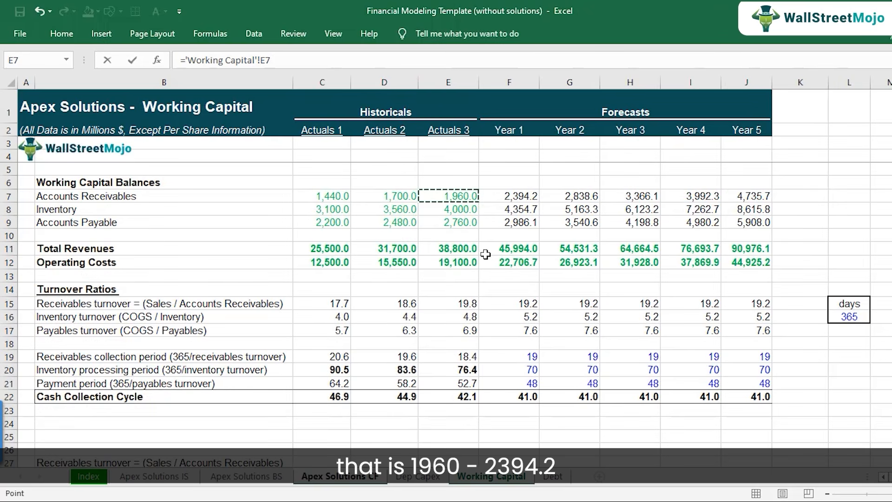
text(-)
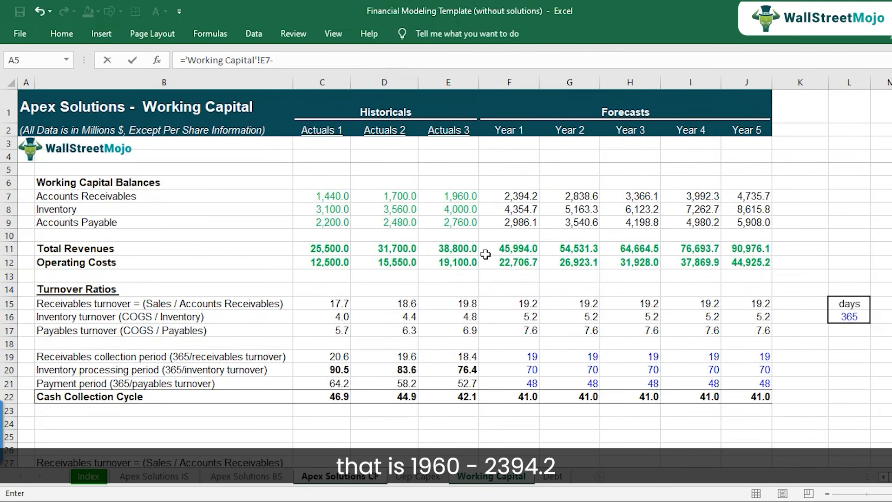
click(511, 197)
key(Return)
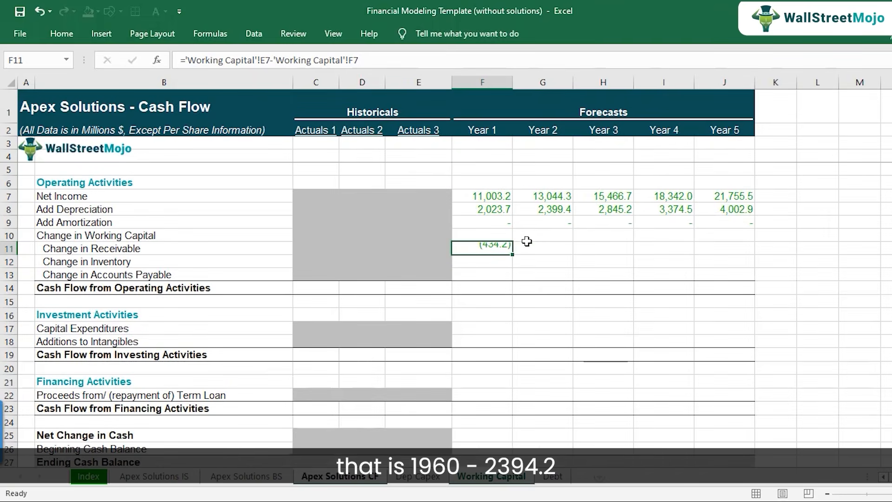
key(Up)
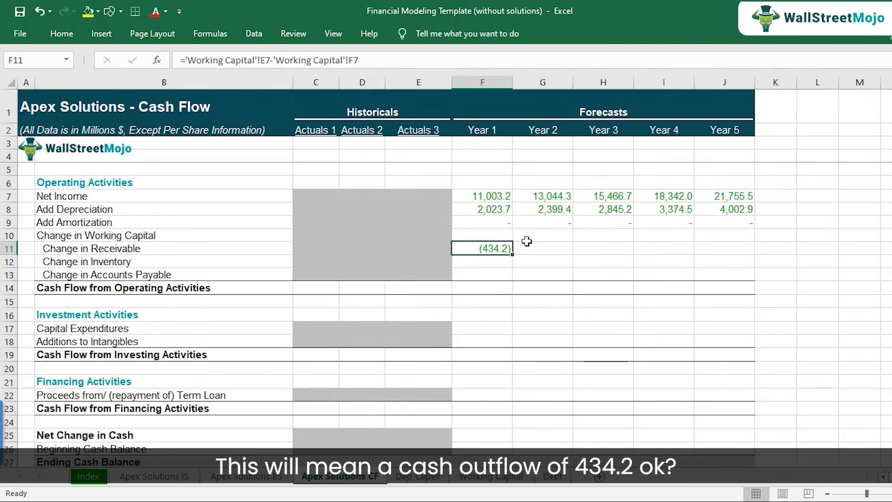
Calculate Year 1 Change in Inventory in F12 of the cash flow sheet as ='Working Capital'!E8-'Working Capital'!F8.
click(498, 264)
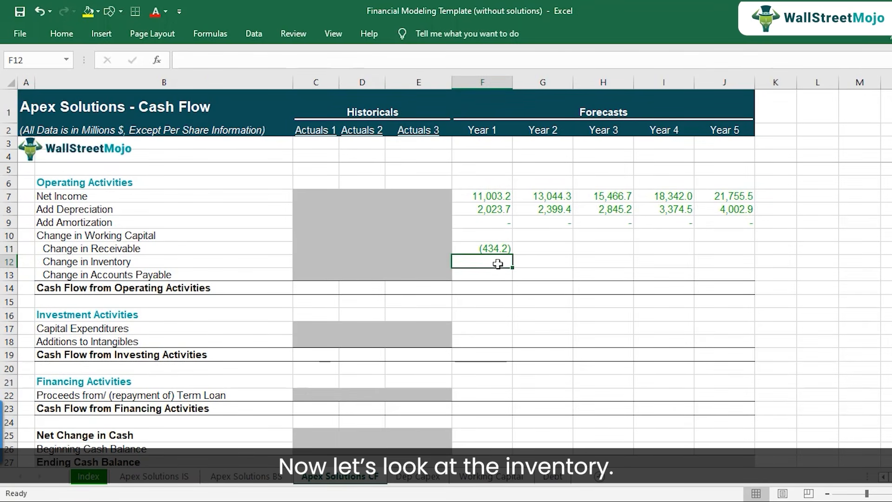
text(=)
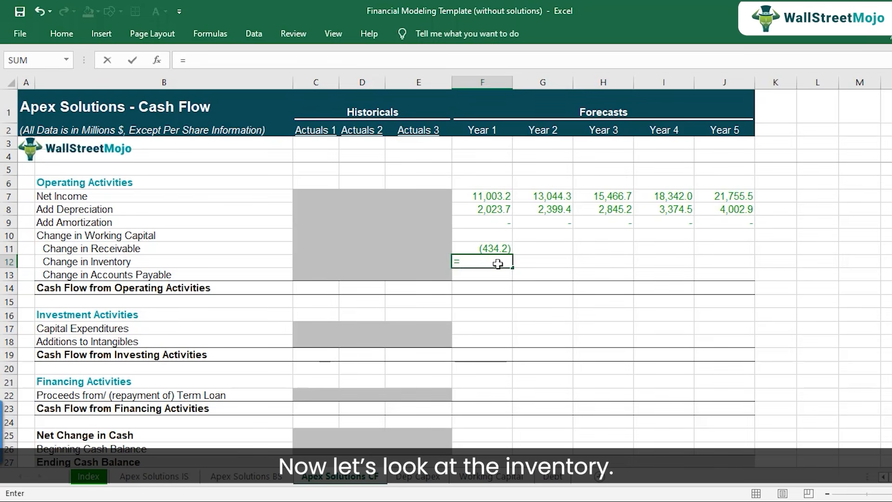
click(496, 482)
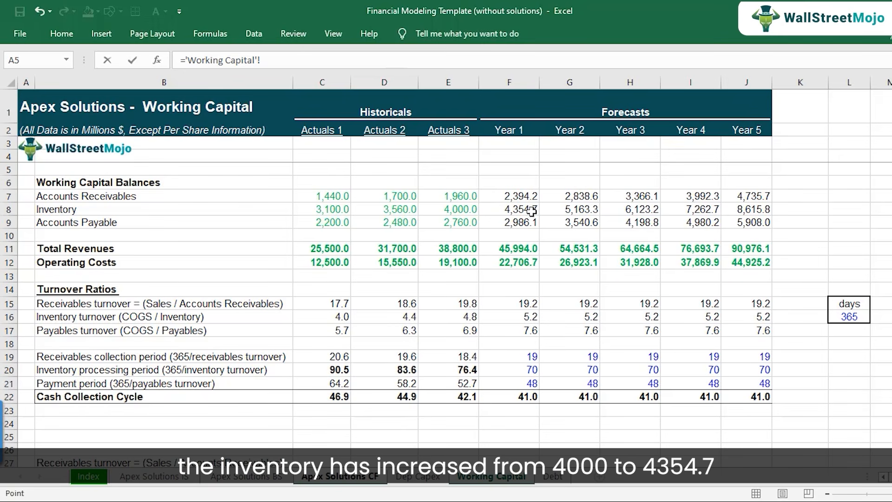
click(471, 209)
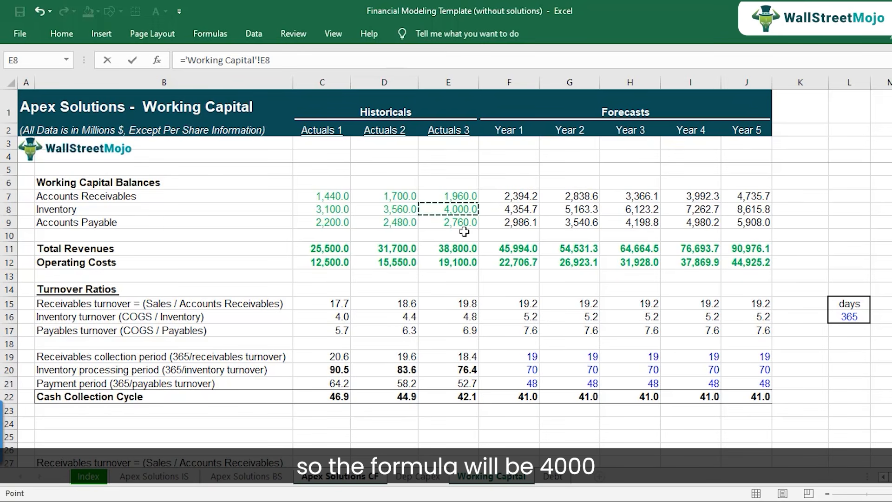
text(-)
click(500, 211)
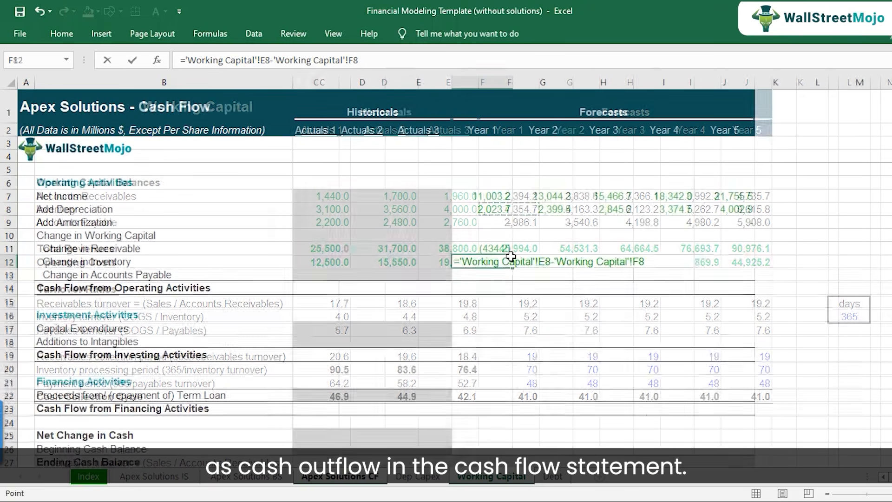
key(Return)
key(Up)
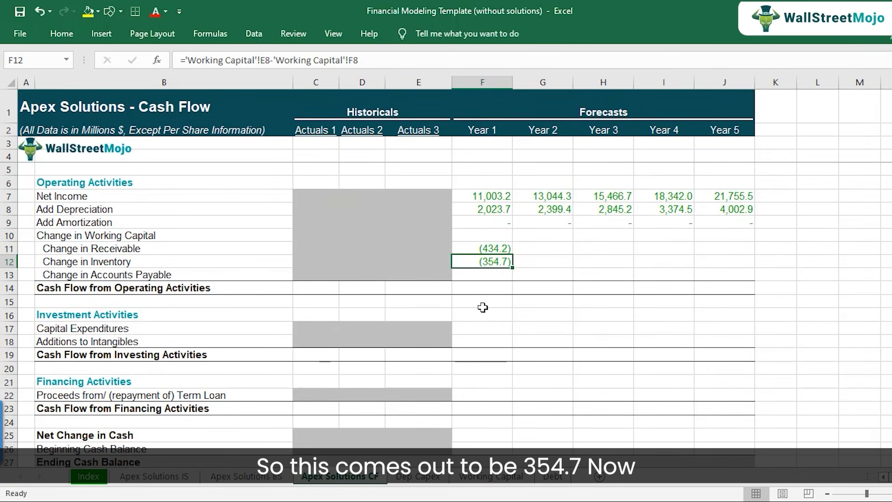
Review Accounts Payable on the Working Capital sheet and its place under current liabilities on the balance sheet.
click(477, 479)
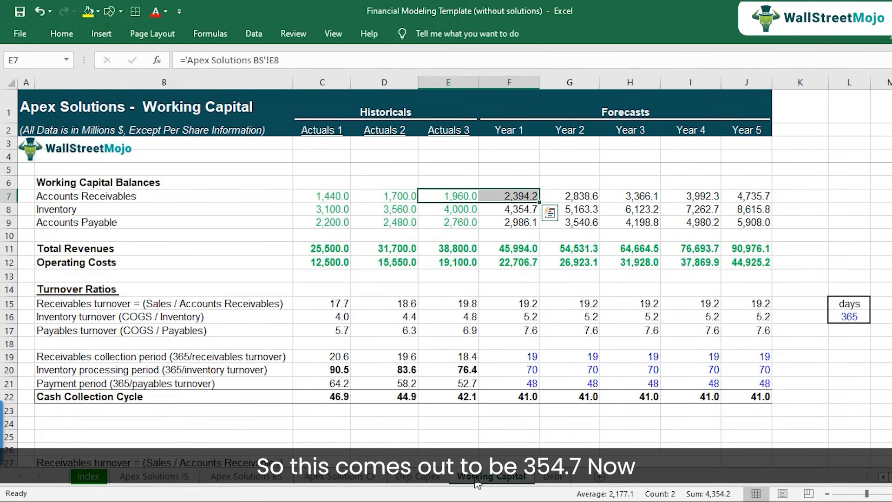
click(95, 226)
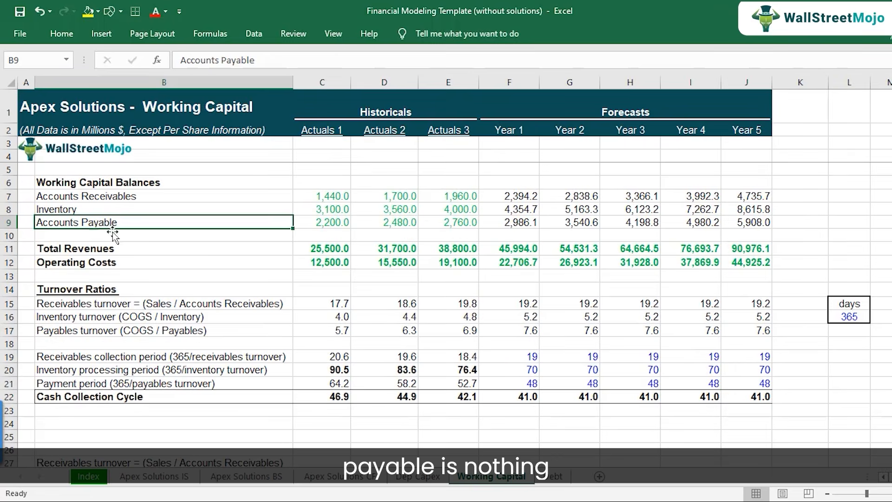
click(236, 480)
scroll(124, 365, down, 2)
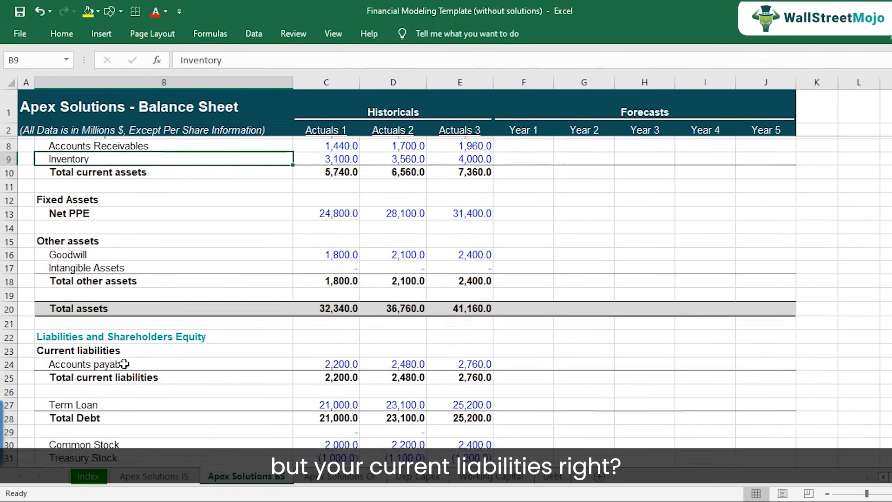
click(100, 371)
click(139, 363)
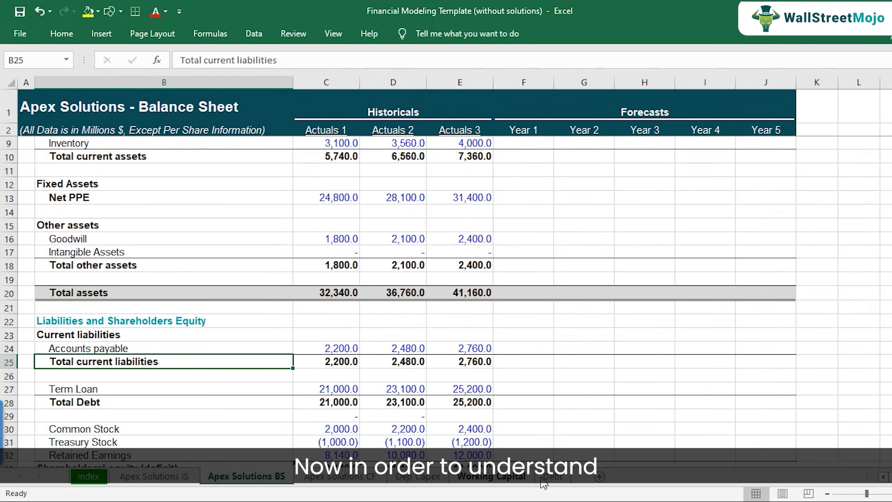
On the Working Capital sheet, enter the labels "Liablities" in B41 and "Loan" in B42 below the receivables example.
click(505, 483)
scroll(350, 281, down, 7)
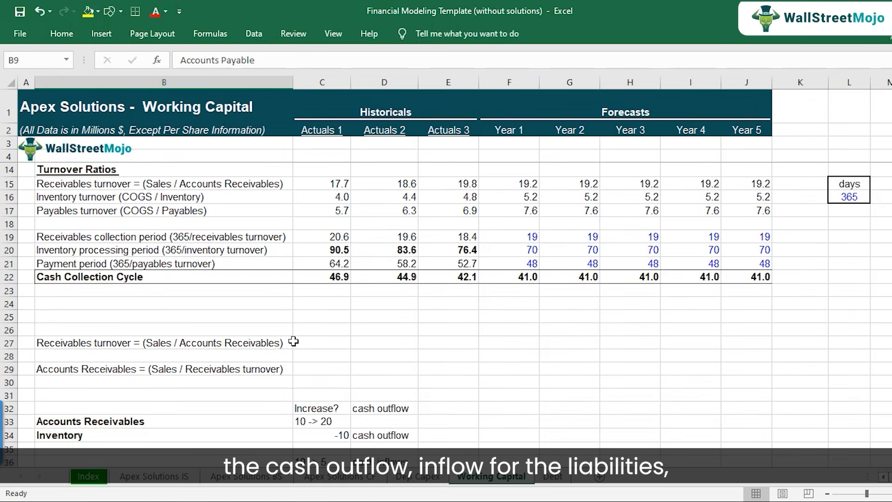
click(120, 366)
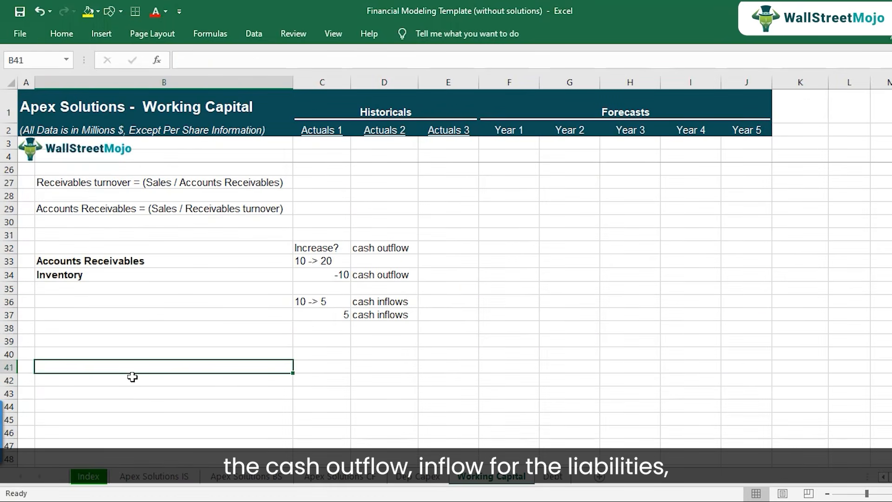
text(Liablities)
key(Return)
text(Loan)
key(Return)
Enter the example loan increase "50 -> 100" in C42 beside the Loan label.
key(Up)
key(Right)
text(5)
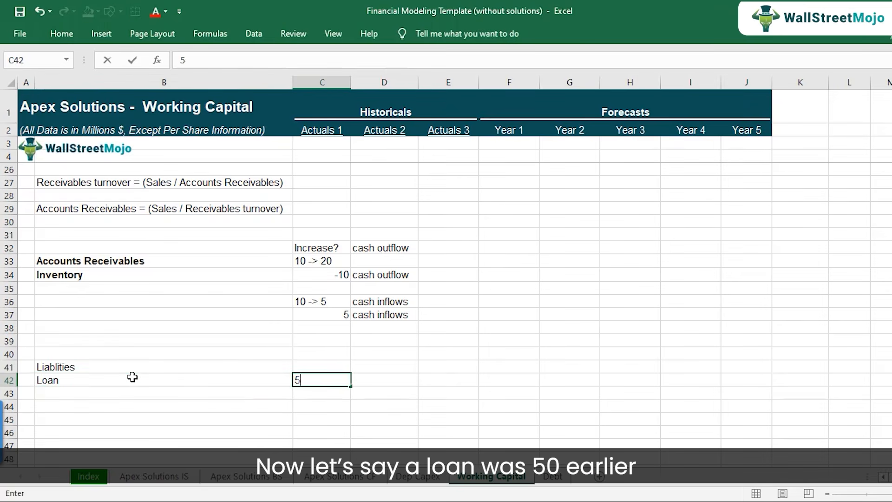
text(0 -> 100)
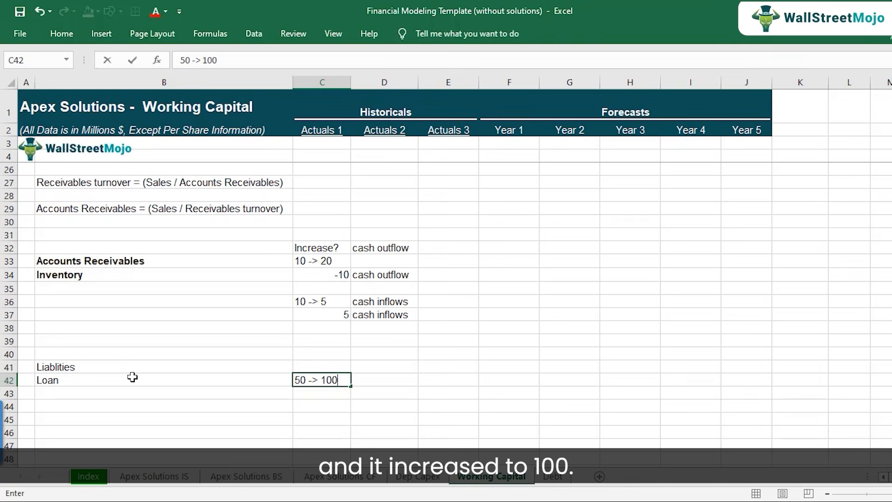
key(Return)
key(Up)
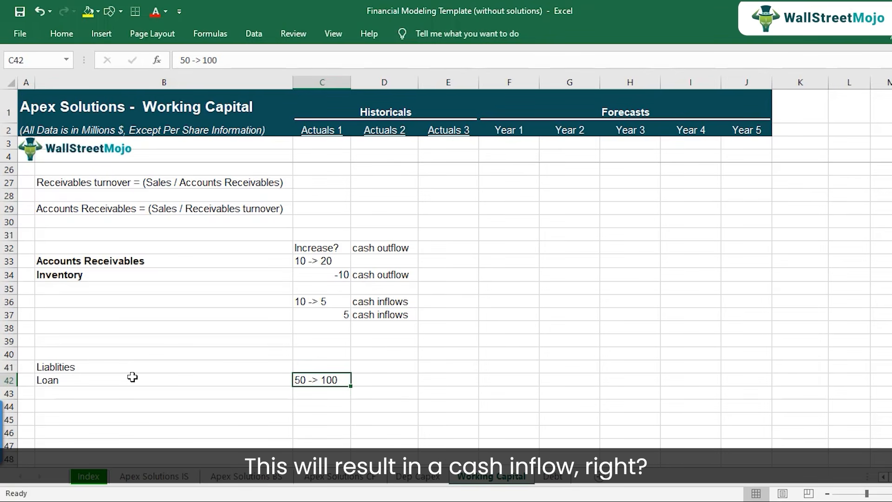
Put the note "cash inflow" in D43 and calculate the loan change in C43 as =100-50.
key(Right)
text(cash inf)
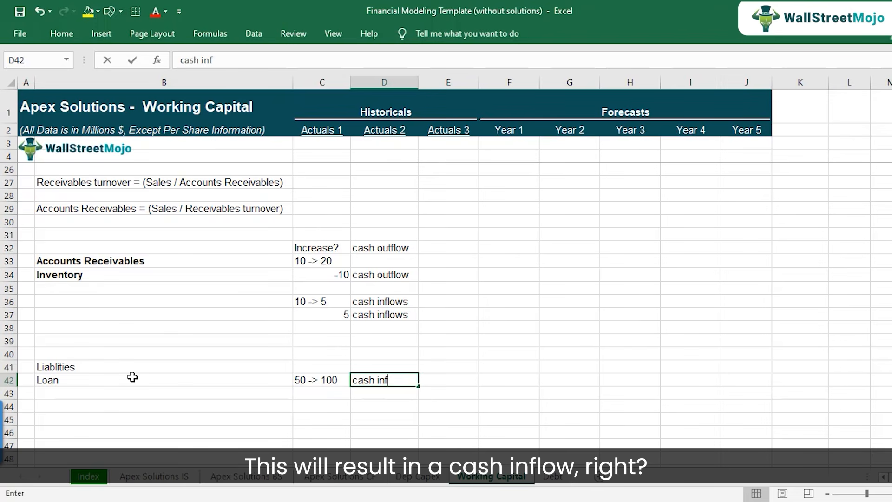
key(Return)
key(Up)
key(ctrl+x)
key(Down)
key(ctrl+v)
key(Left)
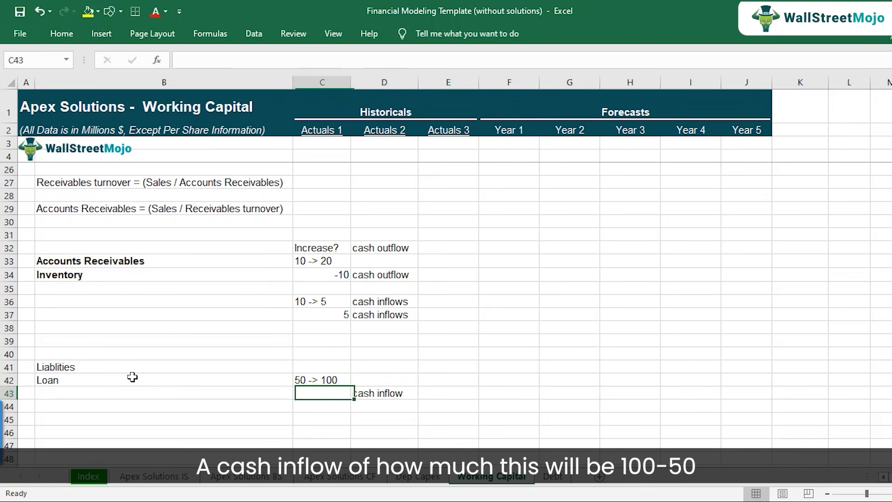
text(=100-50)
key(Return)
Examine the old and new loan amounts in C42 and the formula in C43 without changing them.
key(Up)
key(Up)
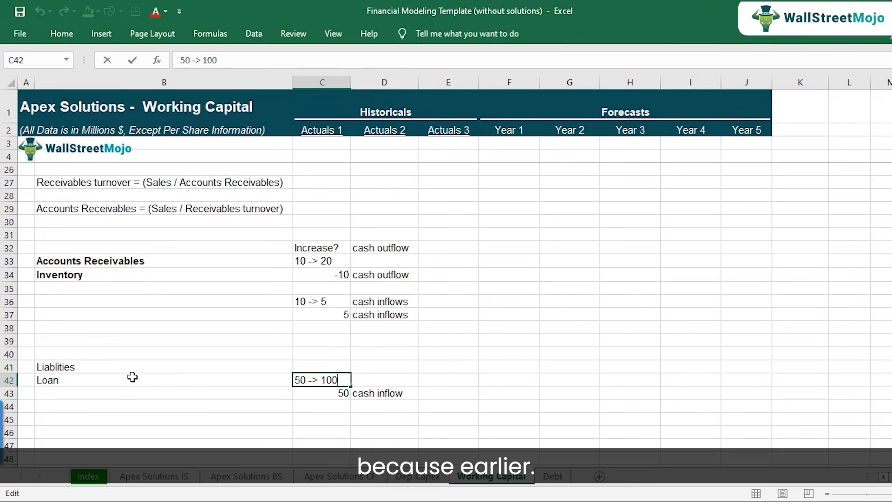
key(F2)
key(Left)
key(Left)
key(Left)
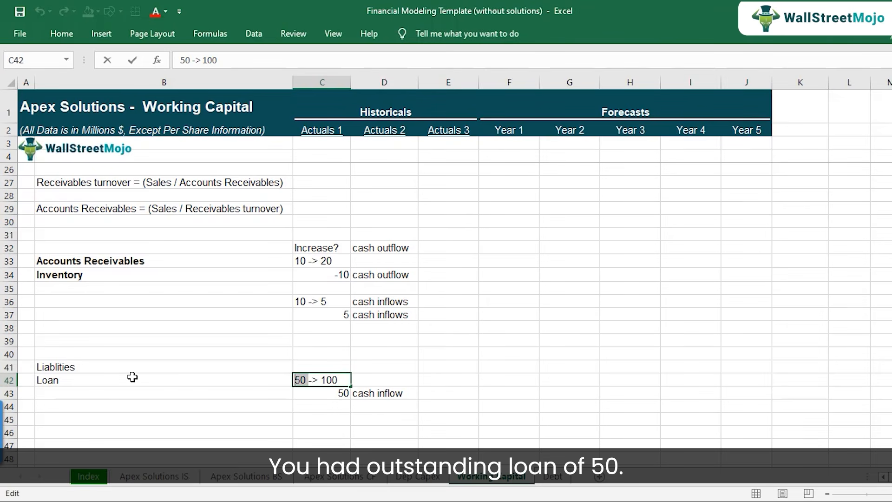
key(Right)
key(shift+Right)
key(shift+Right)
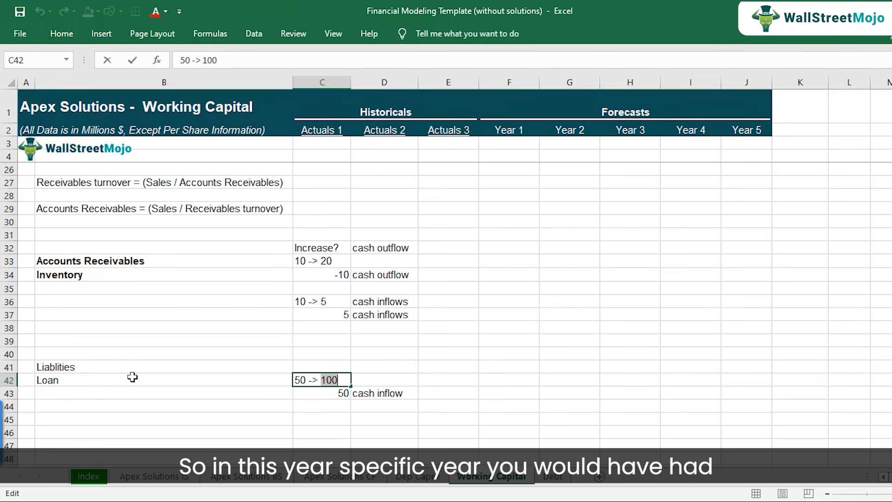
key(Return)
key(F2)
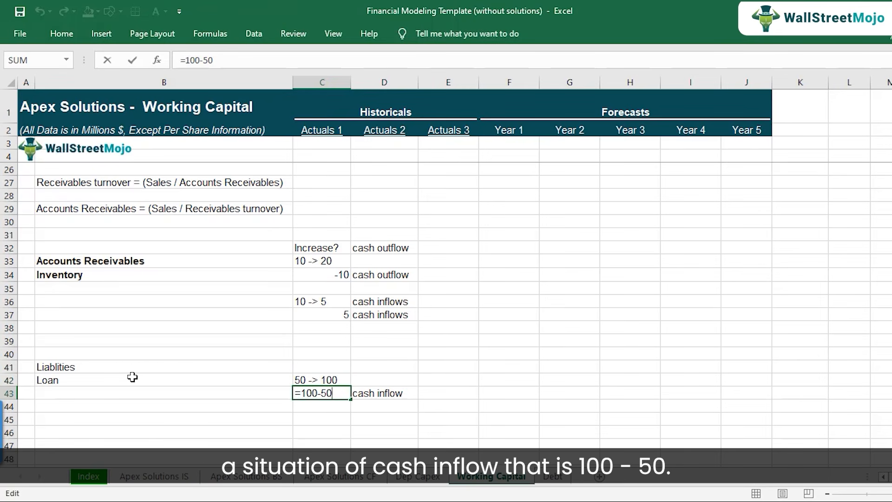
key(shift+Return)
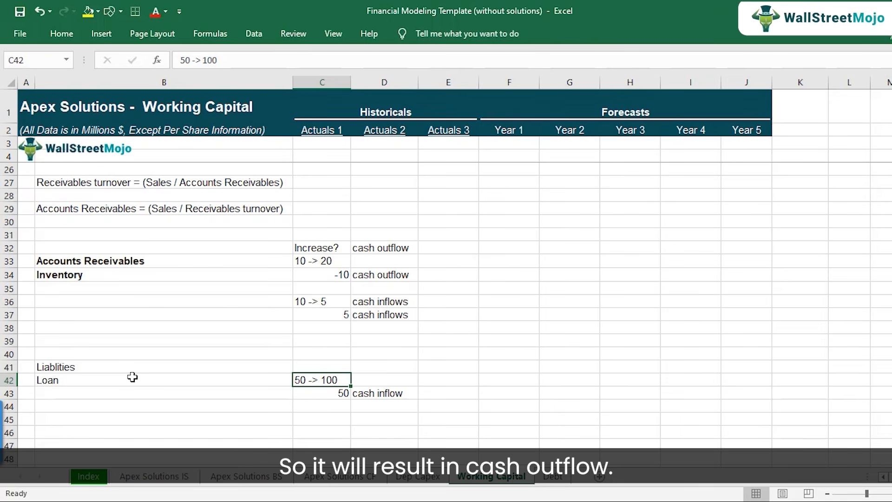
Compare the Actuals 3 and Year 1 Accounts Payable balances in row 9 of the Working Capital sheet.
scroll(144, 364, up, 7)
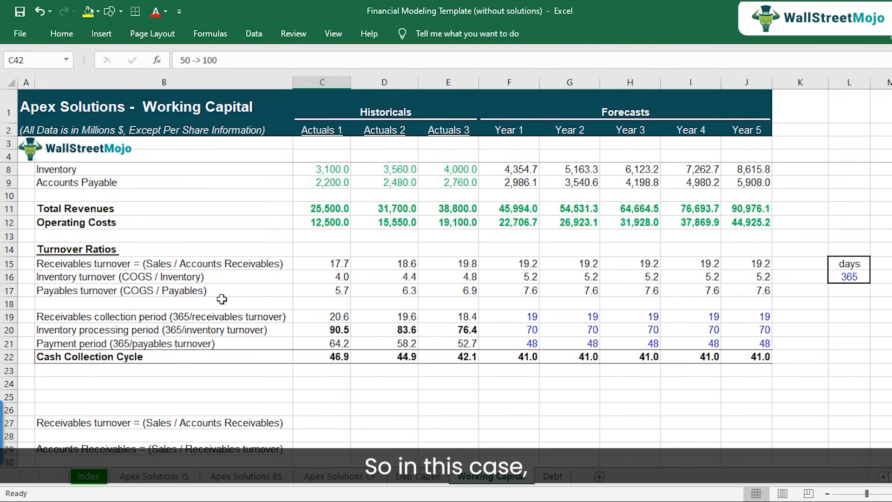
click(68, 222)
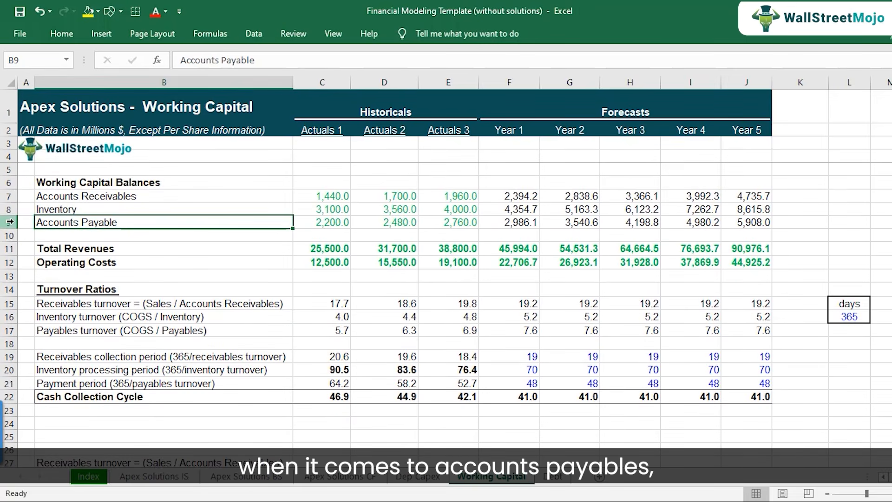
click(9, 222)
click(115, 227)
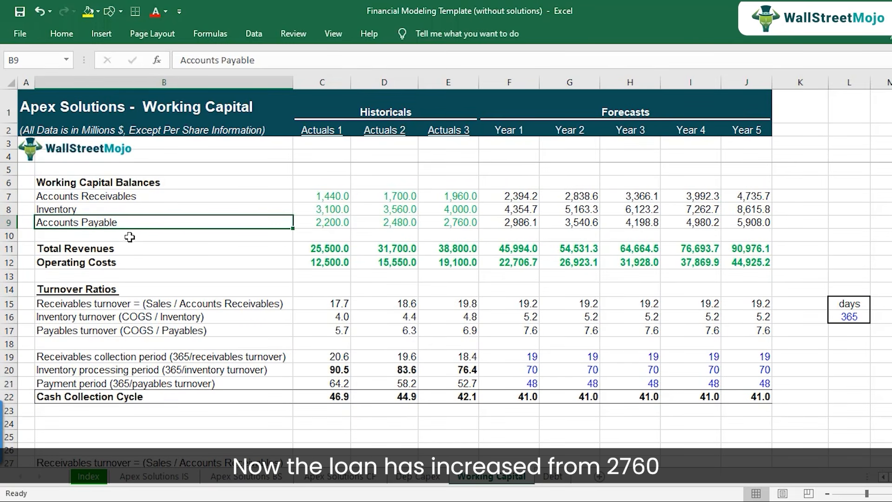
click(451, 222)
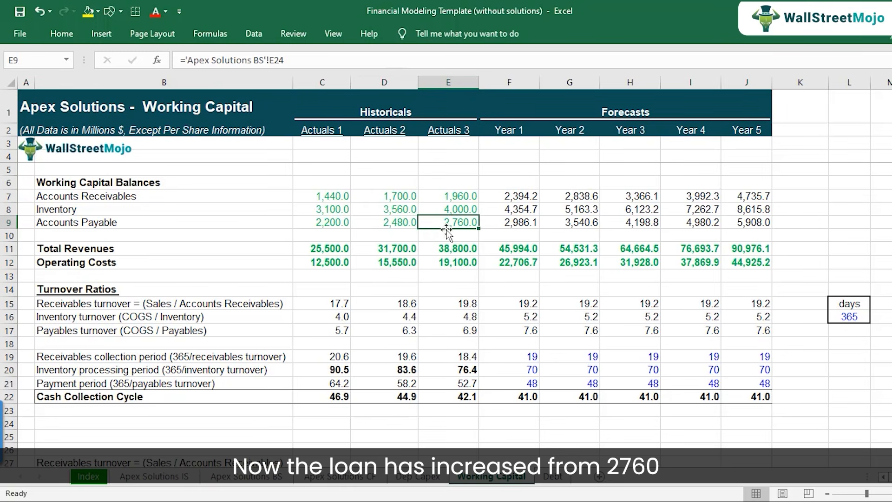
click(504, 225)
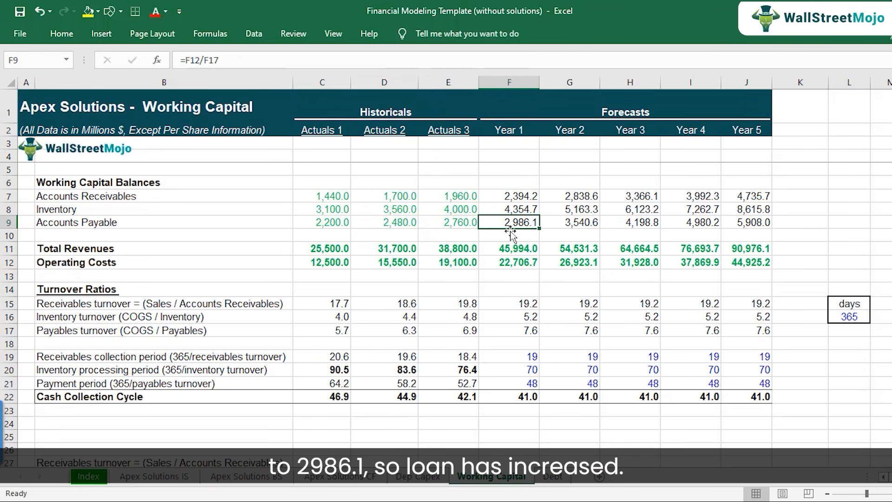
click(464, 225)
click(503, 223)
click(457, 227)
click(507, 227)
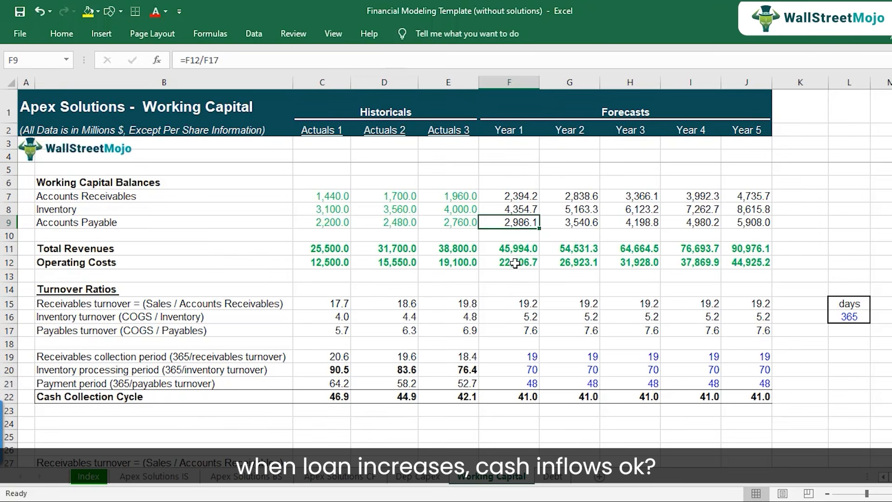
Calculate Year 1 Change in Accounts Payable in F13 of the cash flow sheet as ='Working Capital'!F9-'Working Capital'!E9.
click(344, 486)
click(489, 274)
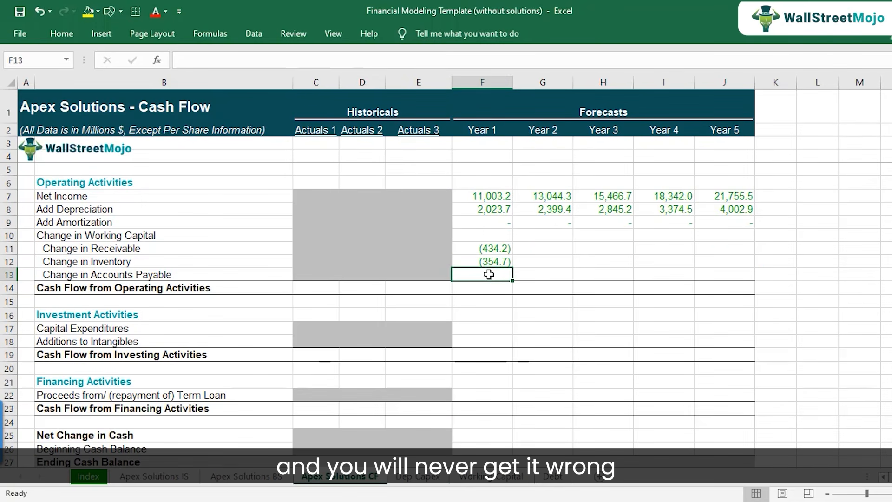
text(=)
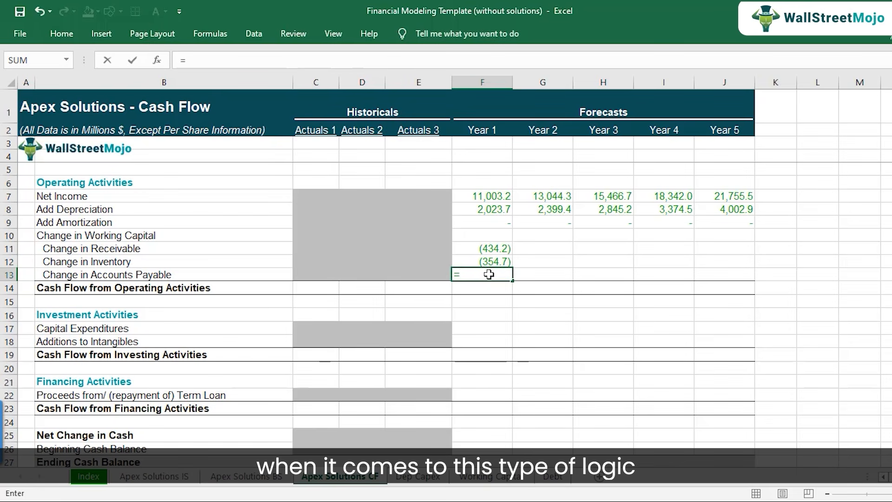
click(488, 476)
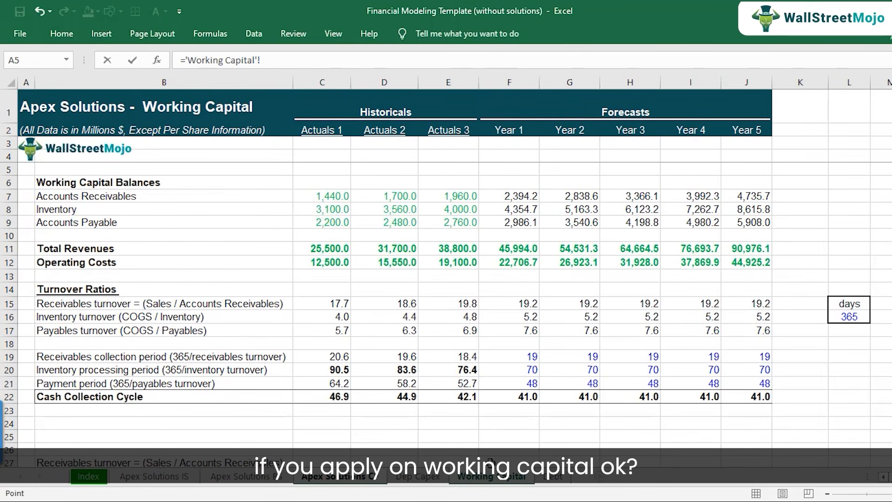
click(504, 226)
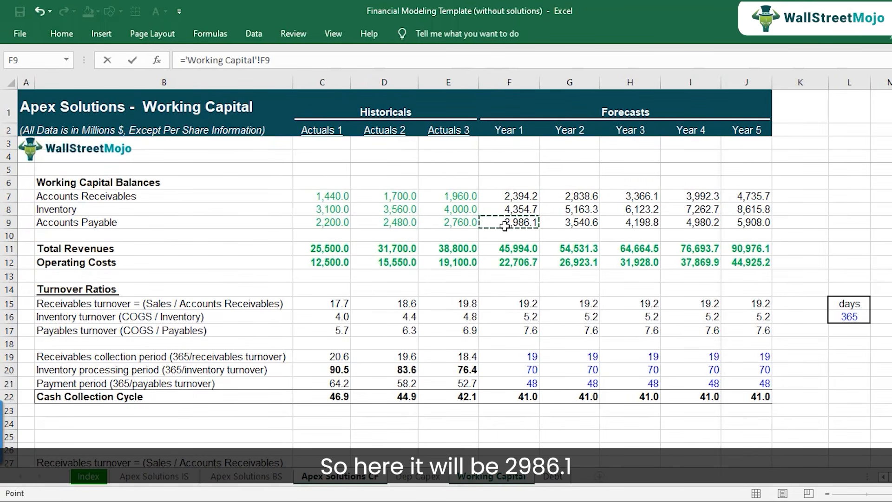
text(-)
click(451, 225)
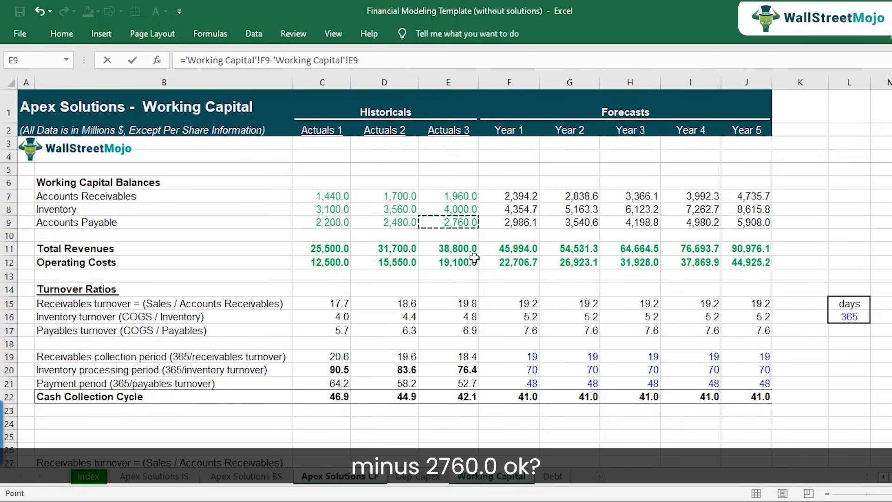
key(Return)
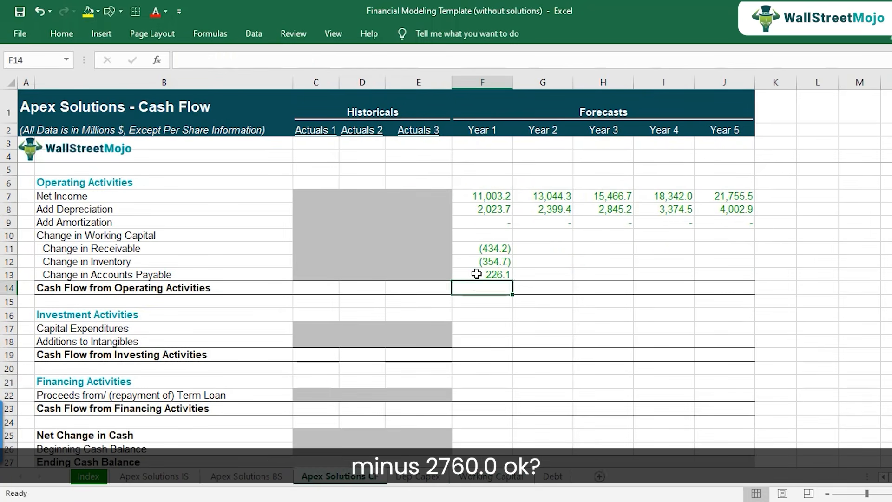
double_click(476, 273)
key(Return)
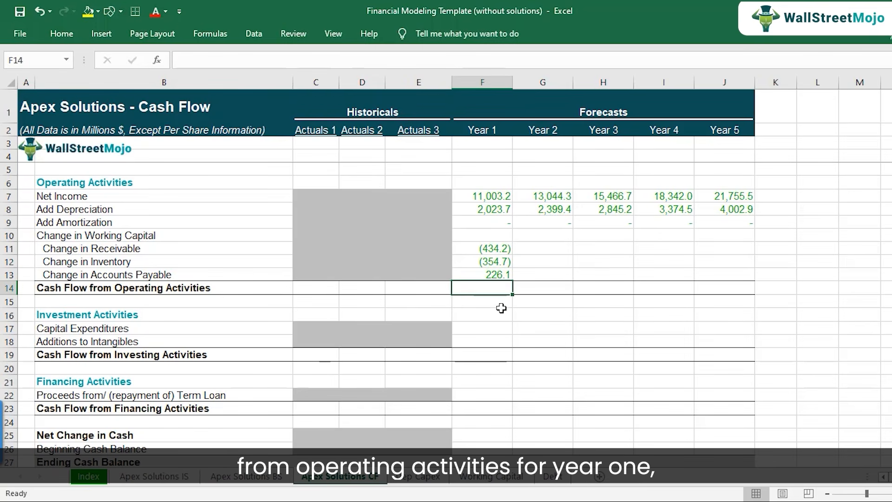
Calculate Year 1 Cash Flow from Operating Activities in F14 as =SUM(F7:F13).
text(=sum()
key(Up)
key(shift+Up)
key(shift+Up)
key(shift+Up)
key(shift+Up)
key(shift+Up)
key(shift+Up)
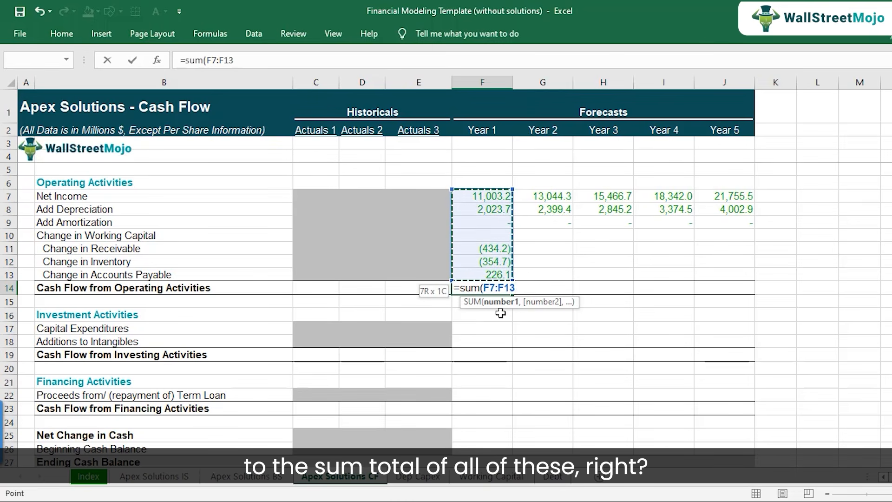
text())
key(Return)
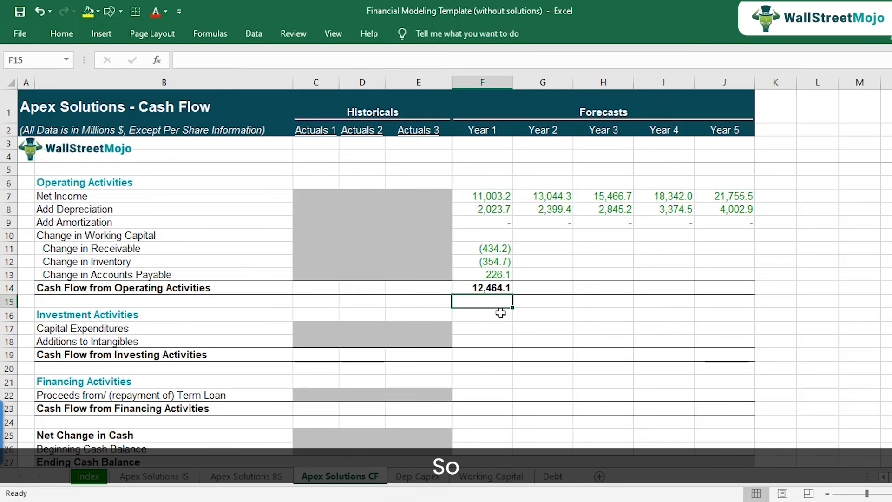
key(Up)
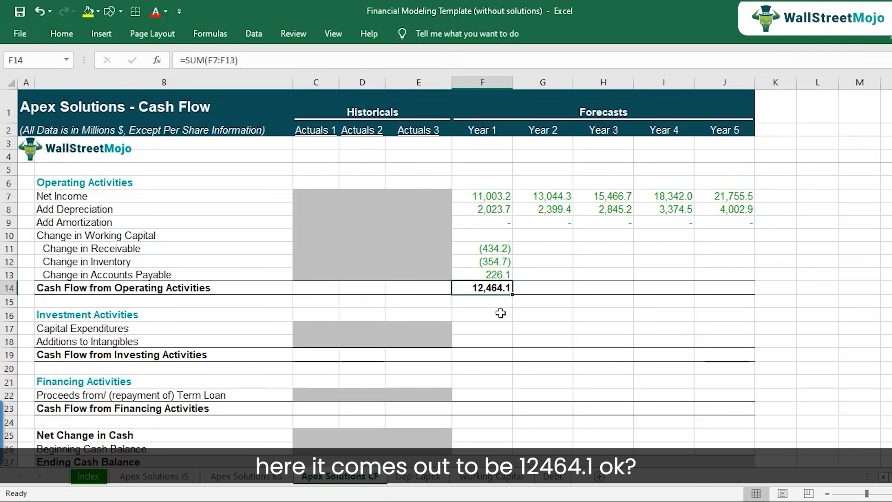
Copy the Year 1 working capital changes and operating cash flow total in F11:F14 across to Years 2 through 5 (G11:J14).
key(Up)
key(Up)
key(Up)
key(shift+Down)
key(shift+Down)
key(shift+Down)
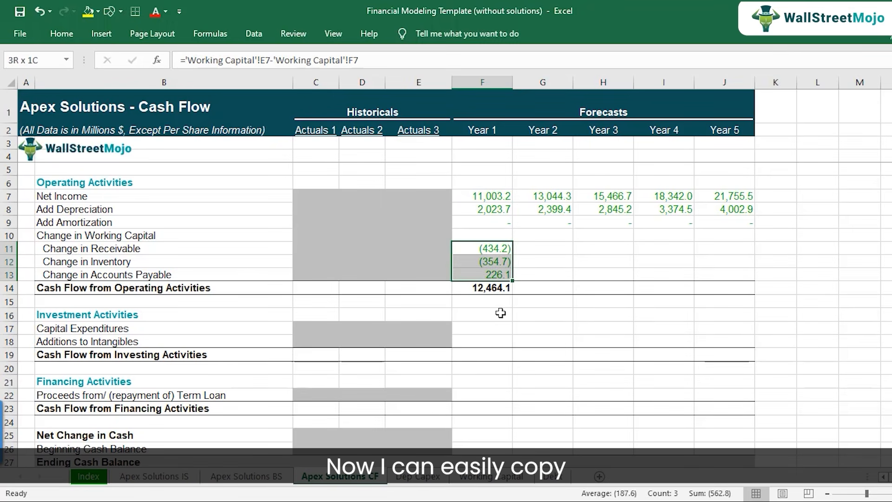
key(ctrl+c)
key(shift+Right)
key(shift+Right)
key(shift+Right)
key(shift+Right)
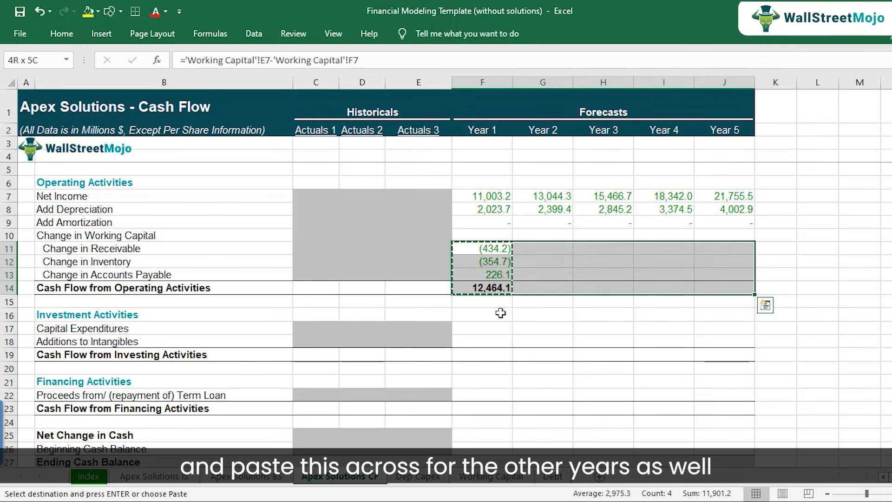
key(ctrl+v)
Review the Cash Flow from Operating Activities row and its Year 1 formula without changing them.
key(Left)
key(Down)
key(Down)
key(Down)
key(Down)
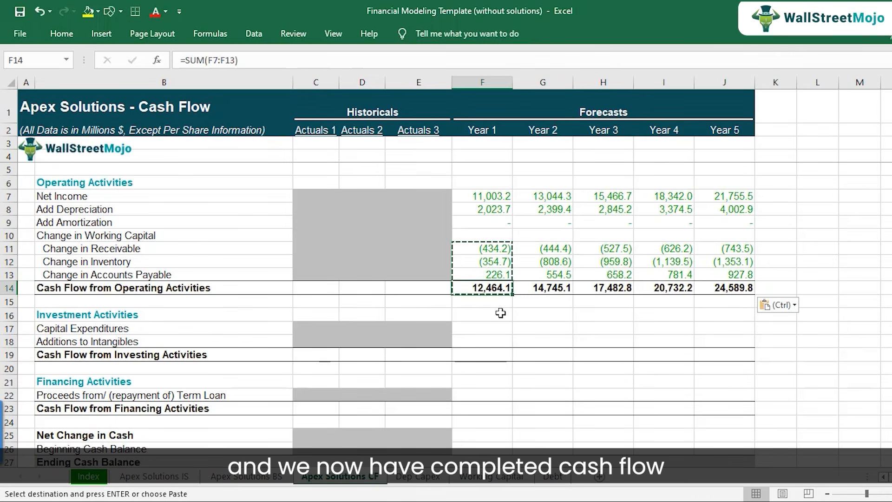
key(Up)
key(F2)
key(Escape)
key(Left)
key(Left)
key(Left)
key(Left)
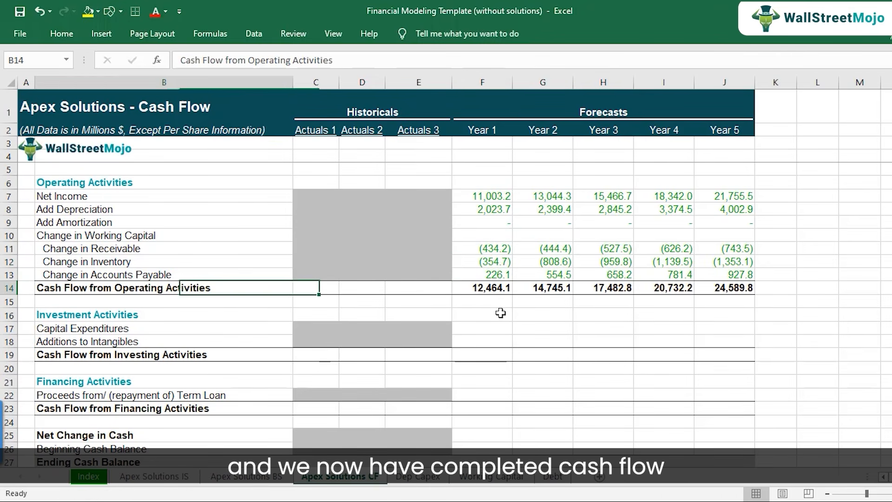
key(Right)
key(Right)
key(Right)
key(Right)
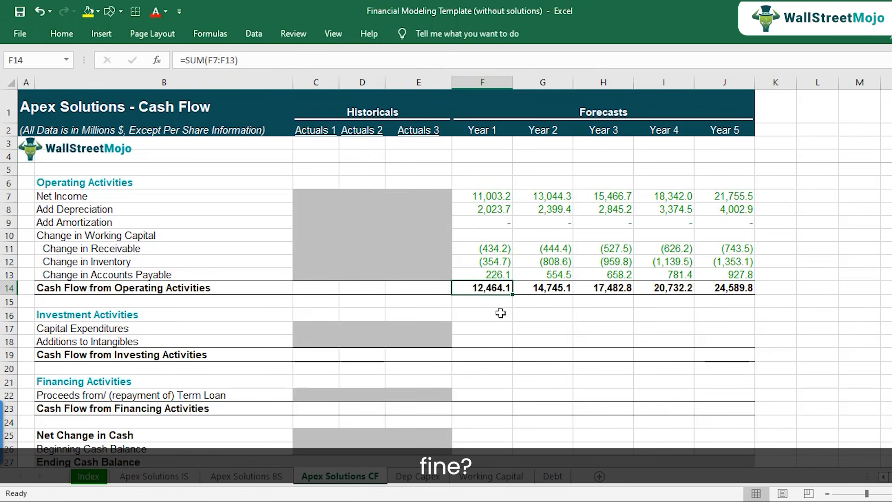
For the cash flow sheet's Capital Expenditures line, examine the sign of the Year 1 to Year 5 Capital Expenditure figures in Dep Capex row 11.
key(Down)
key(Down)
key(Down)
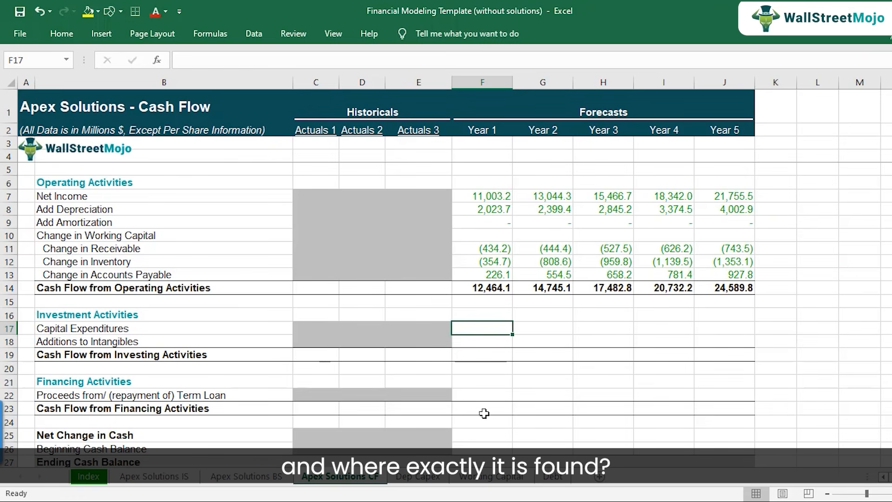
click(416, 476)
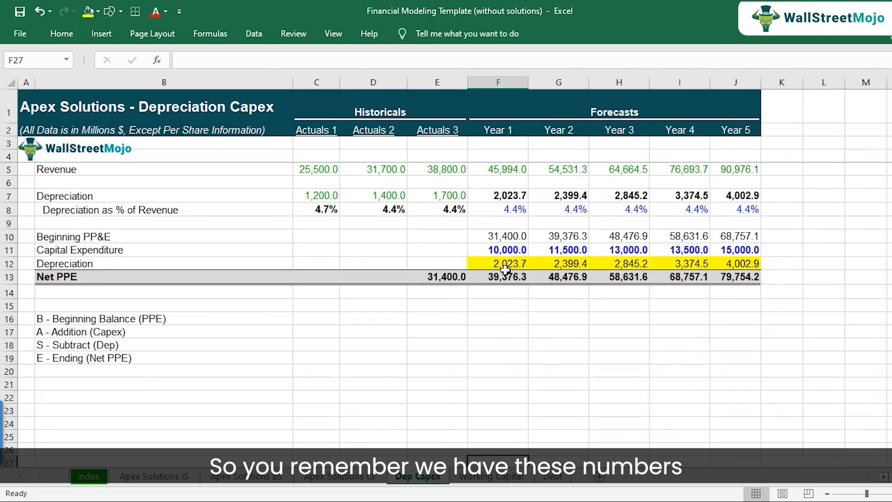
drag(502, 250, 738, 243)
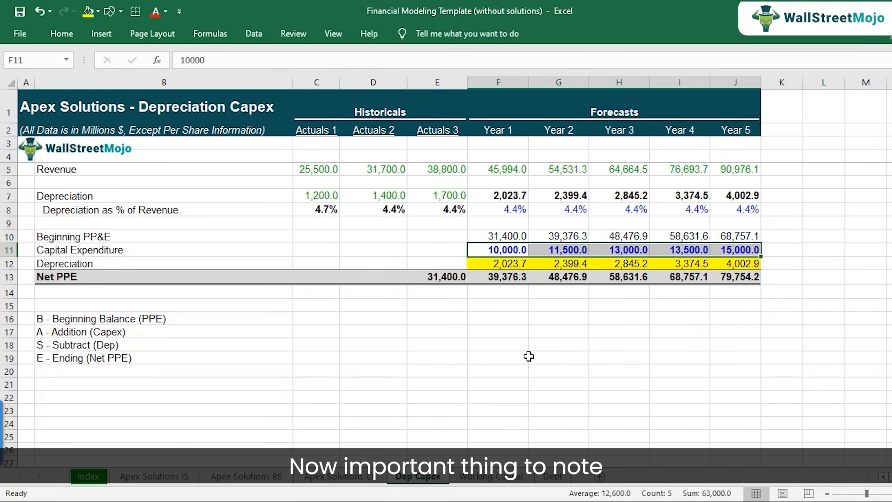
click(503, 251)
click(571, 249)
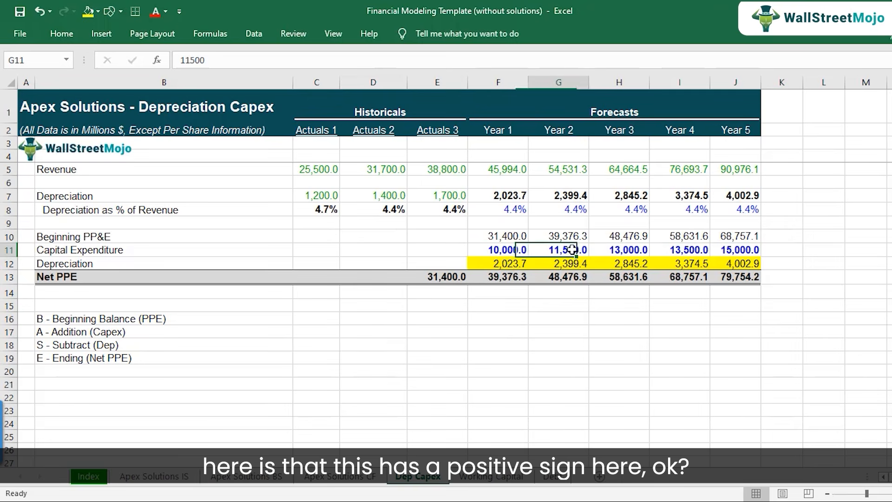
click(616, 251)
click(687, 252)
click(737, 254)
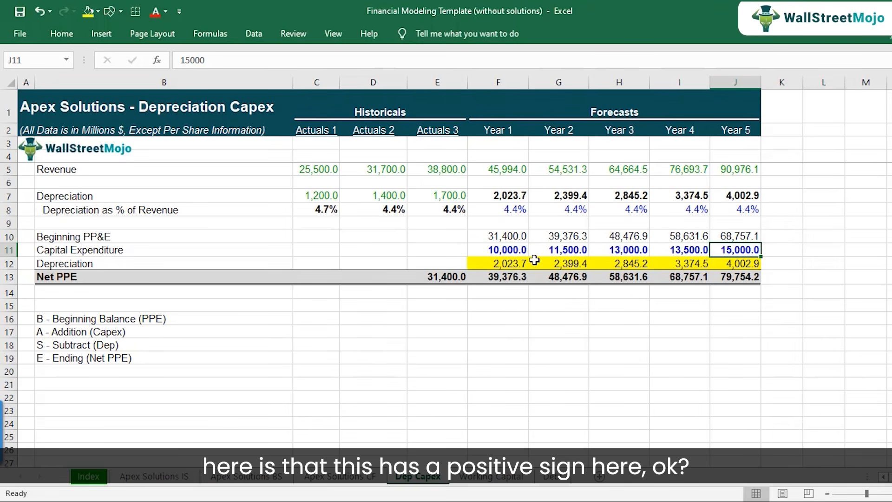
click(505, 252)
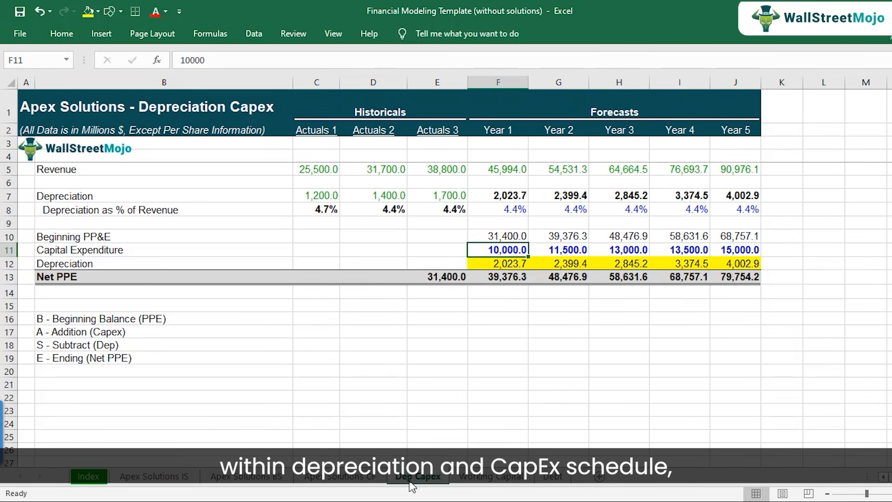
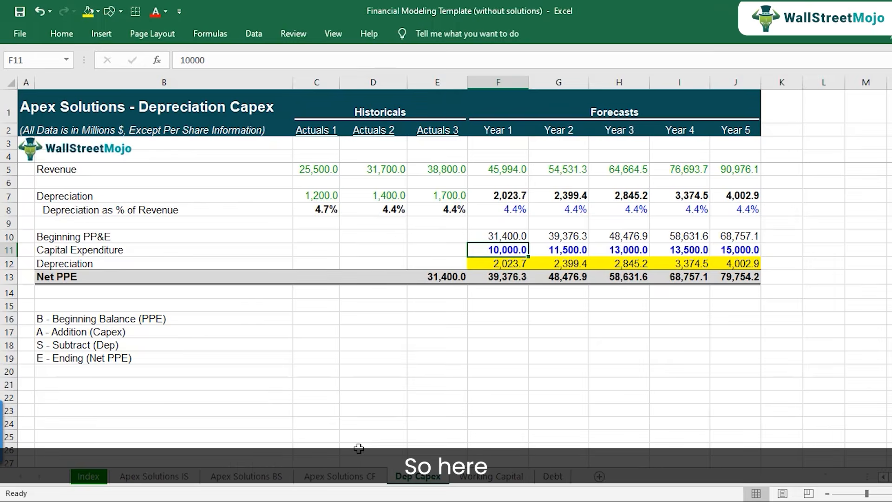
Link Year 1 Capital Expenditures in the cash flow sheet's F17 as a negative to the depreciation sheet: =-'Dep Capex'!F11.
click(361, 476)
text(=-)
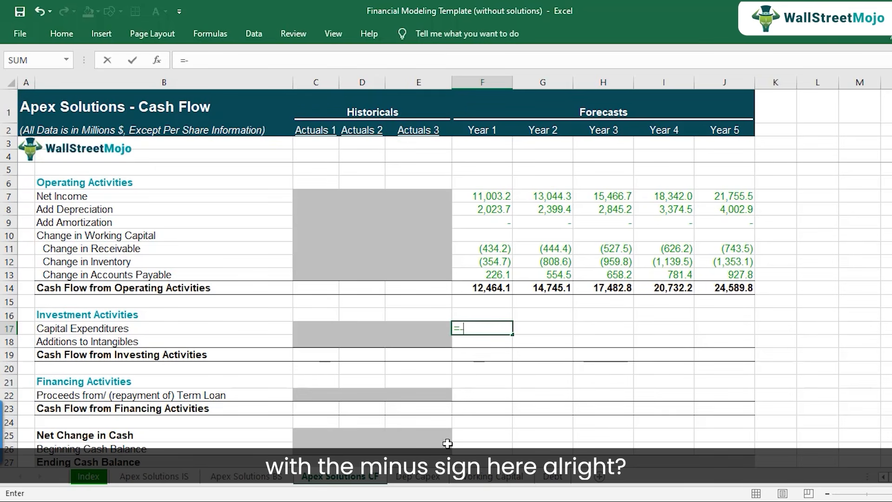
click(434, 477)
click(501, 251)
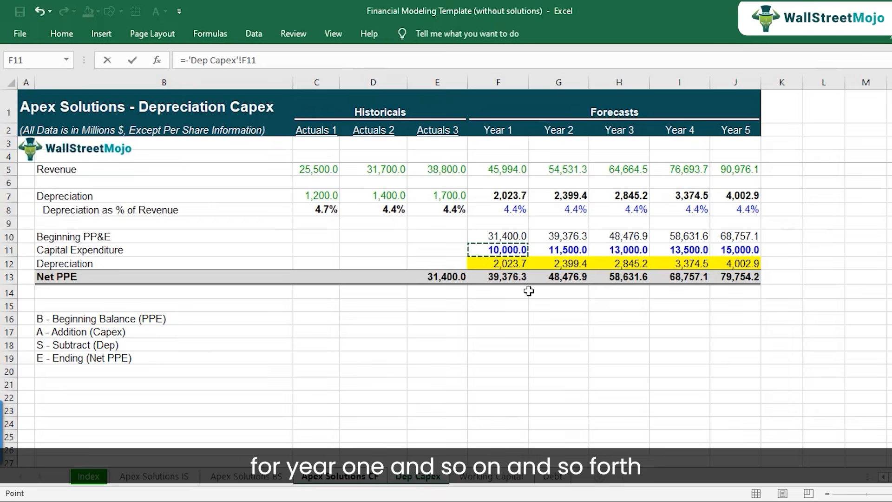
key(Return)
Copy the Year 1 Capital Expenditures link in F17 across to Years 2 through 5 (G17:J17).
key(Up)
key(ctrl+c)
key(shift+Right)
key(shift+Right)
key(shift+Right)
key(shift+Right)
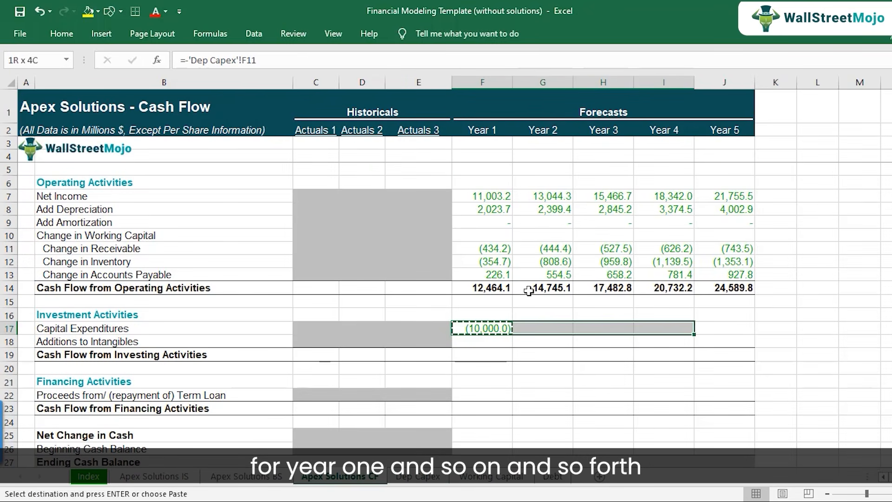
key(ctrl+v)
Check the Capital Expenditures link formulas across the forecast years in row 17 without changing them.
key(F2)
key(Tab)
key(Tab)
key(F2)
key(Tab)
key(Tab)
key(Left)
key(Left)
key(Left)
key(Left)
key(Left)
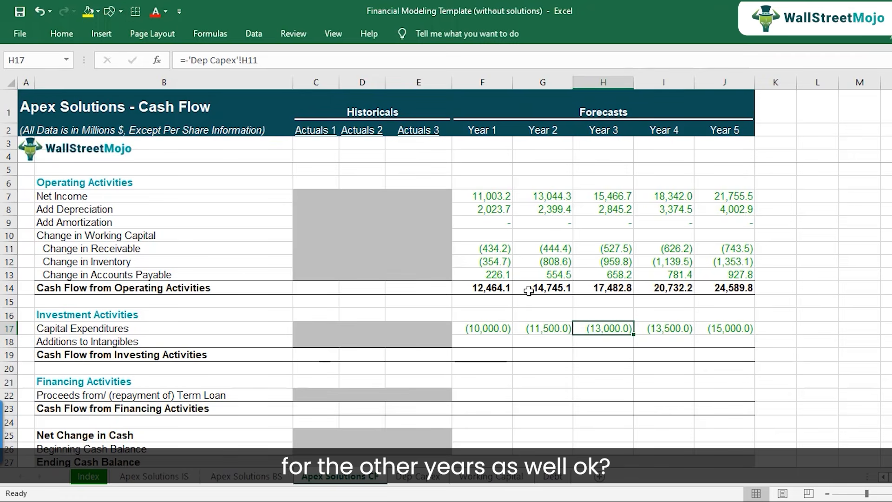
key(Right)
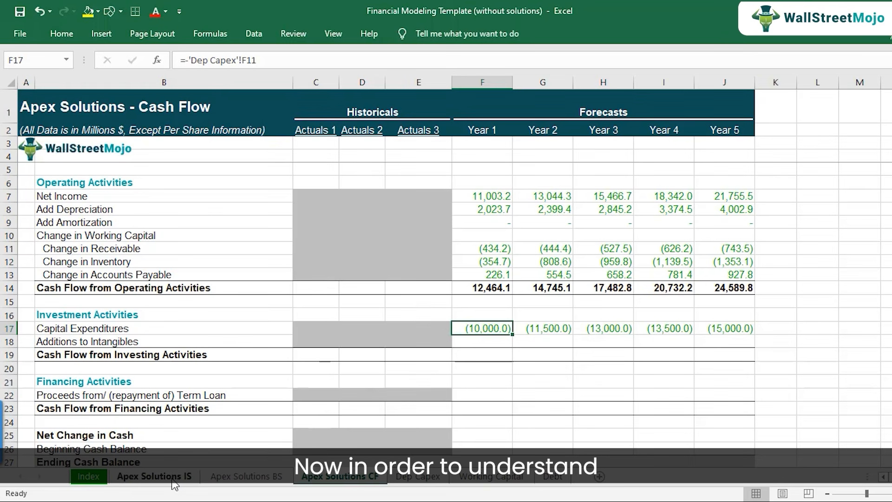
Examine the historical Intangible Assets figures for Actuals 1 to 3 on row 17 of the Apex Solutions BS sheet.
click(234, 482)
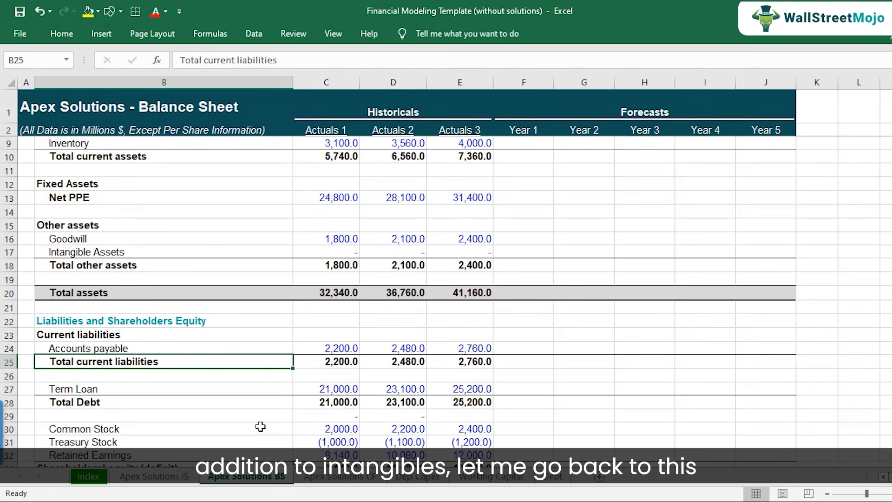
scroll(257, 325, up, 1)
scroll(257, 326, up, 1)
click(133, 331)
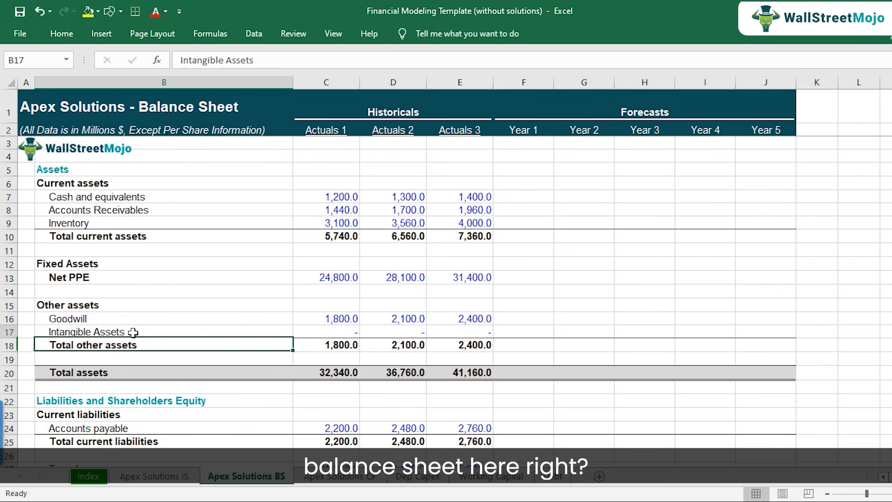
click(4, 332)
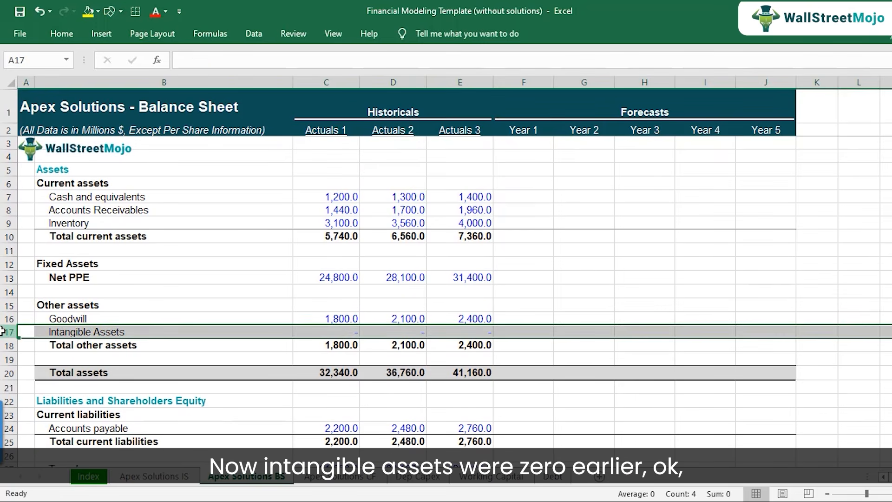
click(320, 332)
click(403, 332)
click(462, 332)
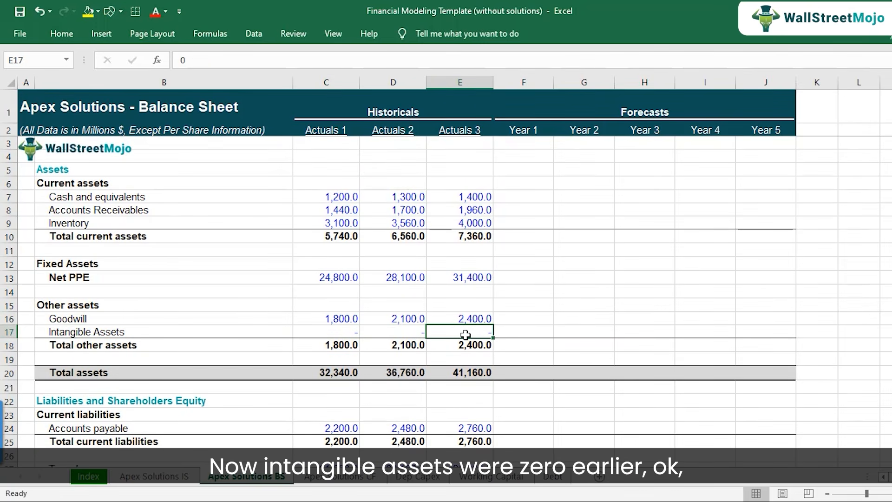
Enter 0 for Intangible Assets in each forecast year, F17 through J17, on the balance sheet.
click(515, 331)
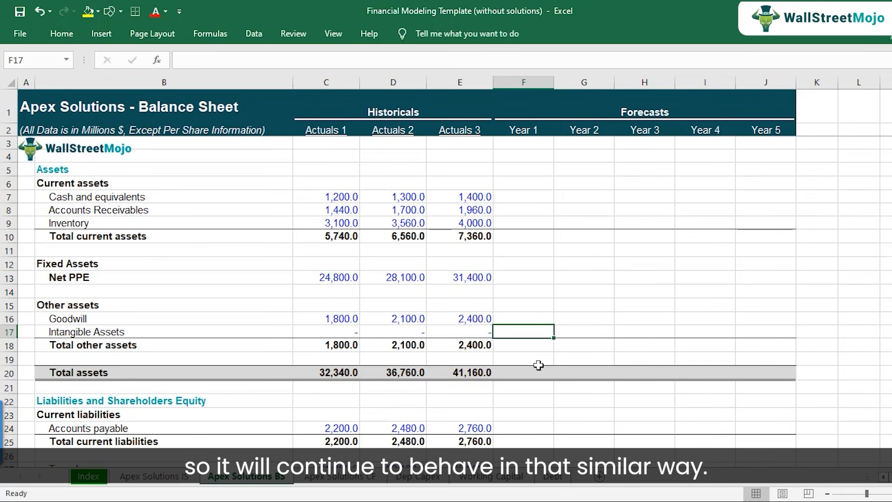
text(0)
key(Tab)
text(0)
key(Tab)
text(0)
key(Tab)
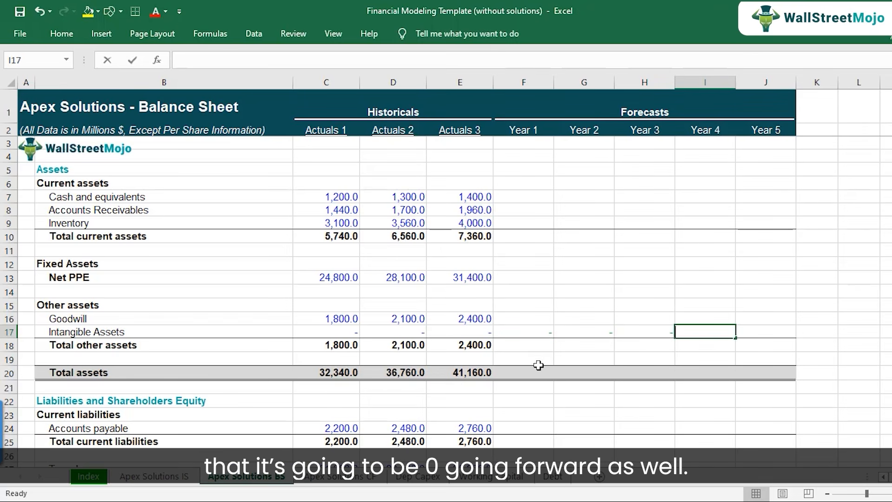
text(0)
key(Tab)
text(0)
key(Return)
key(Up)
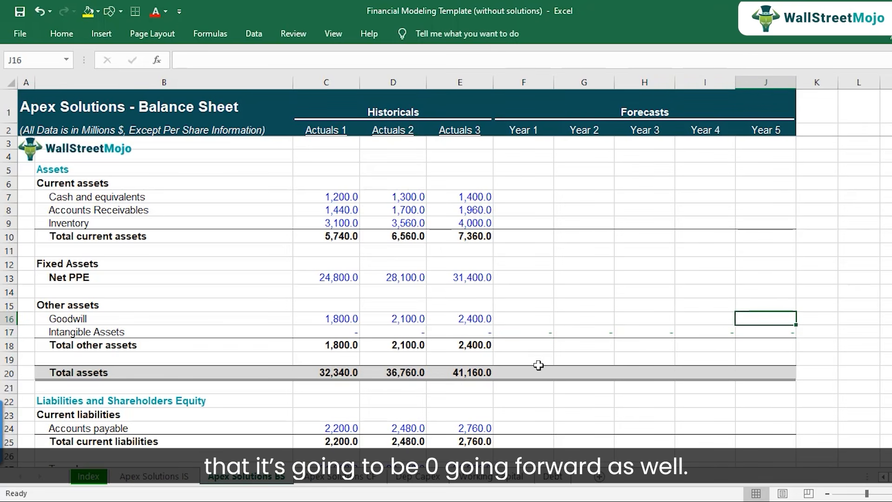
Link Year 1 Intangible Assets in F17 of the balance sheet to the prior year with =E17.
key(Left)
key(Left)
key(Left)
key(Left)
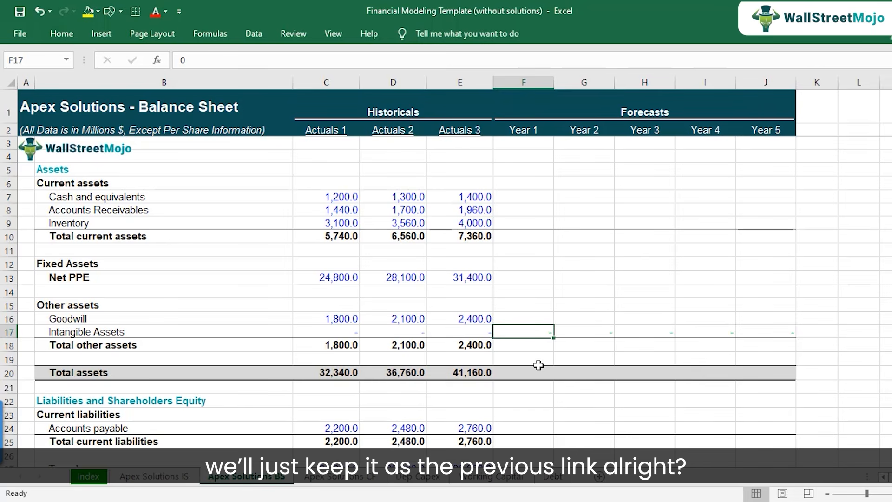
text(=)
key(Left)
key(ctrl+Return)
Copy the Intangible Assets prior-year link in F17 across to Years 2 through 5 (G17:J17).
key(ctrl+c)
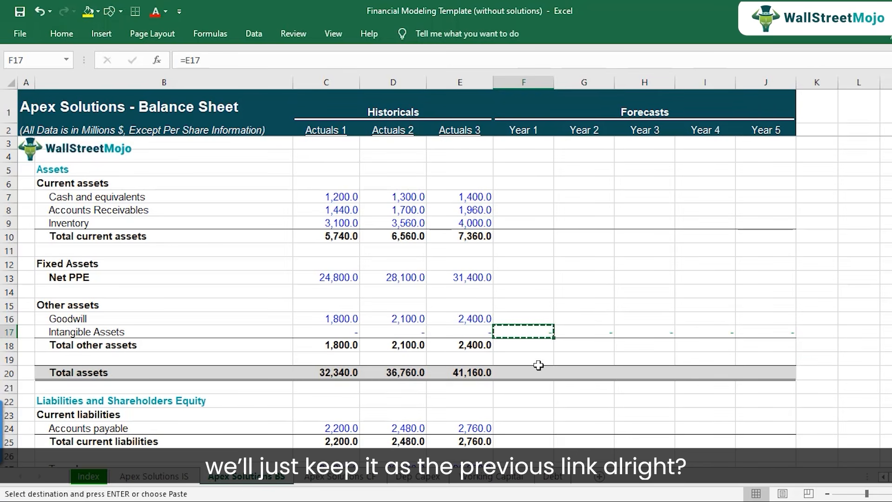
key(shift+Right)
key(shift+Right)
key(shift+Right)
key(shift+Right)
key(ctrl+v)
Check that each forecast-year Intangible Assets formula in F17:J17 refers to the preceding year.
key(F2)
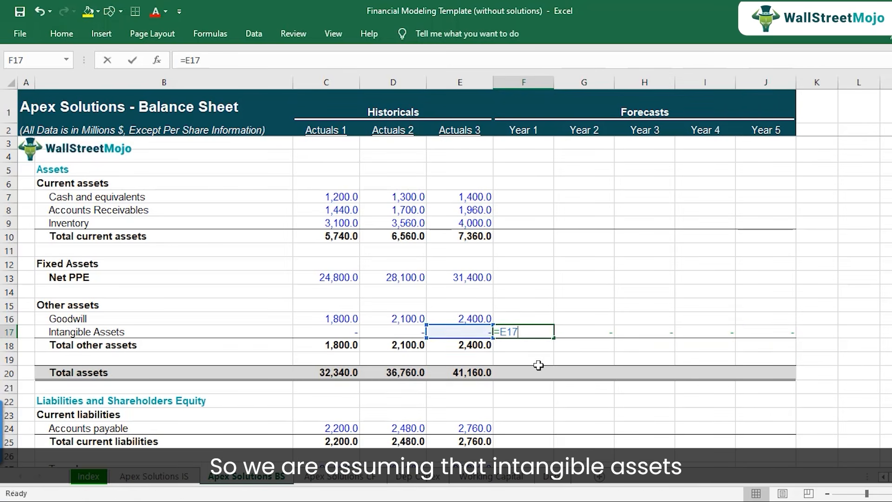
key(Escape)
key(Right)
key(F2)
key(Escape)
key(Right)
key(F2)
key(Escape)
key(Right)
key(F2)
key(Escape)
key(Right)
key(F2)
key(Escape)
key(Left)
key(Left)
key(Left)
key(Left)
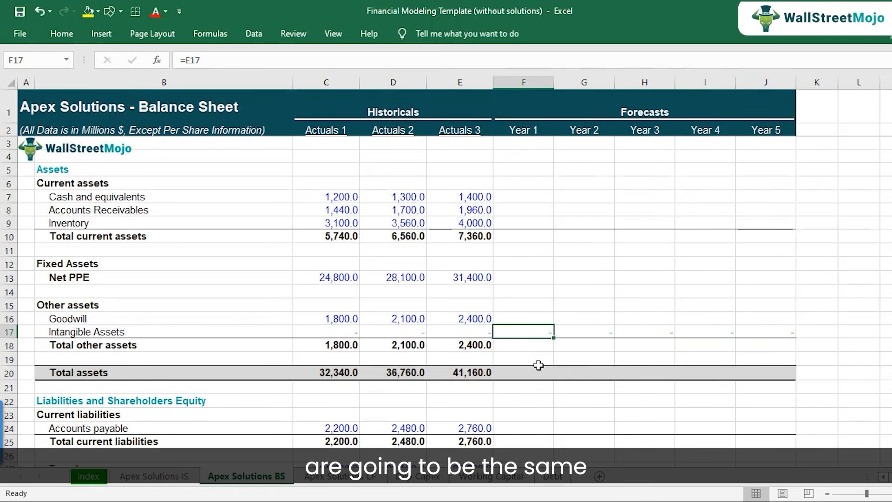
In the cash flow sheet's F18, calculate Year 1 Additions to Intangibles as ='Apex Solutions BS'!E17-'Apex Solutions BS'!F17.
click(336, 483)
click(158, 341)
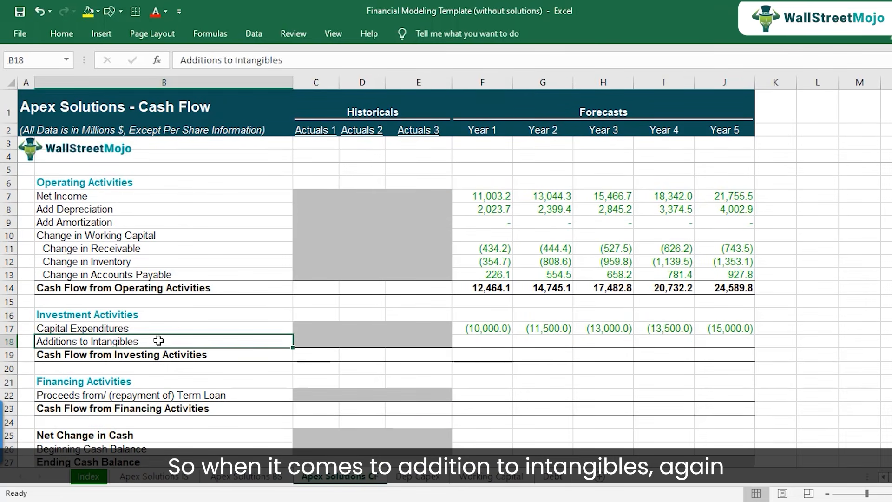
click(479, 343)
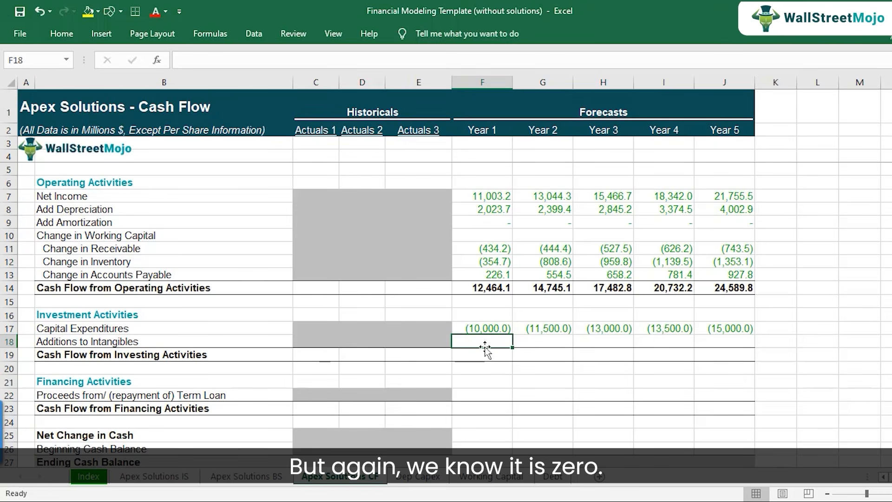
text(=)
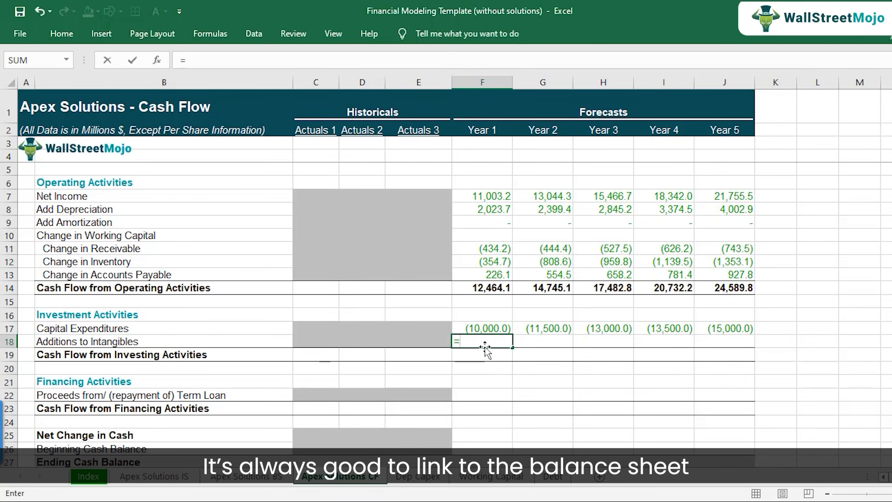
click(256, 483)
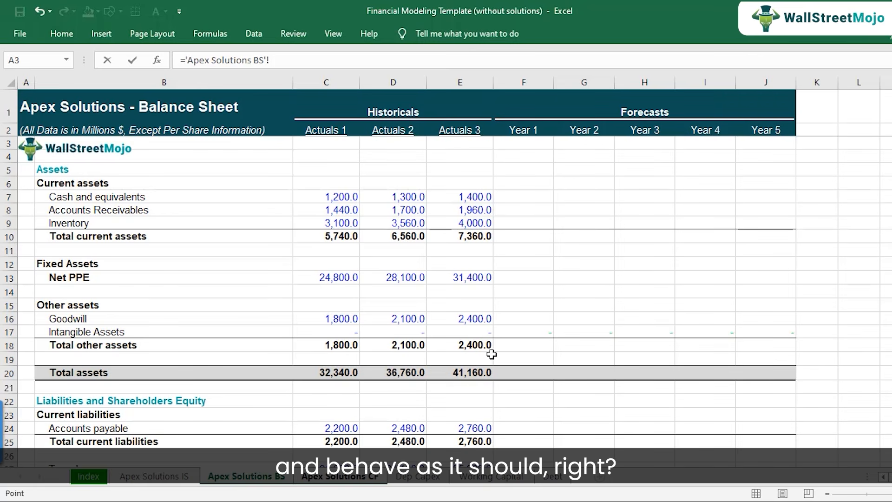
click(485, 333)
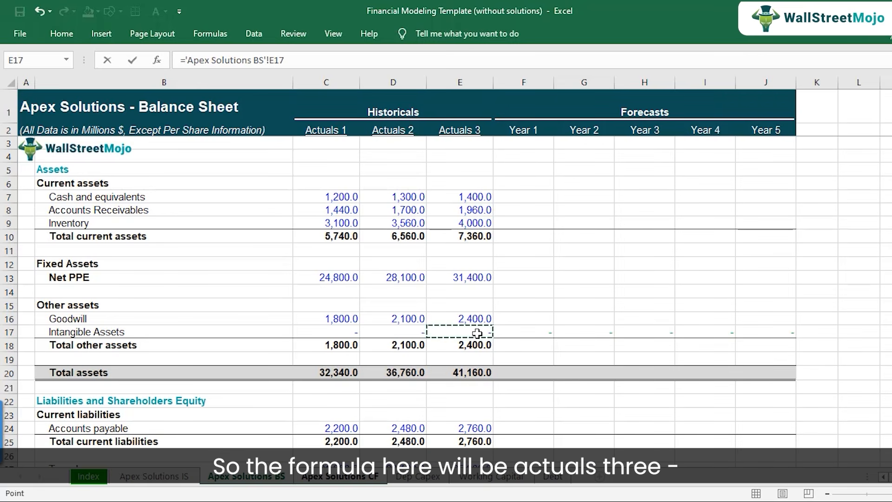
text(-)
click(521, 332)
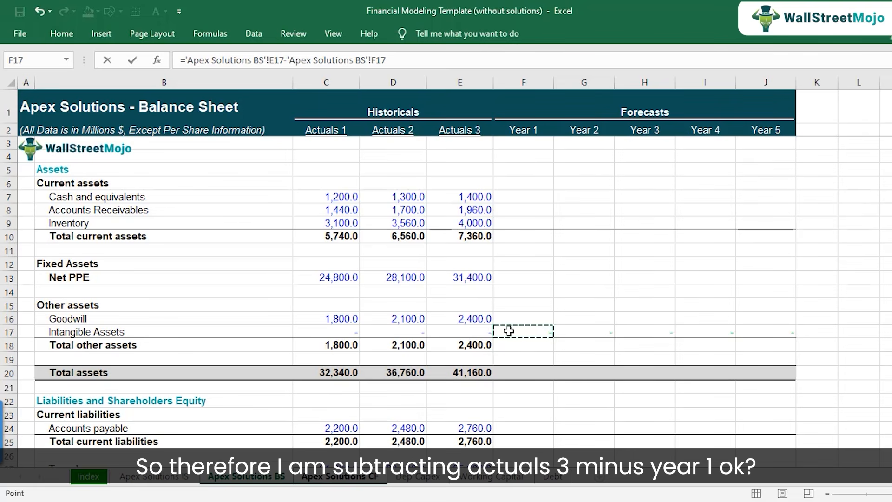
key(Return)
key(Up)
key(F2)
key(Escape)
Copy the Year 1 Additions to Intangibles formula in F18 across to Years 2 through 5 (G18:J18).
key(ctrl+c)
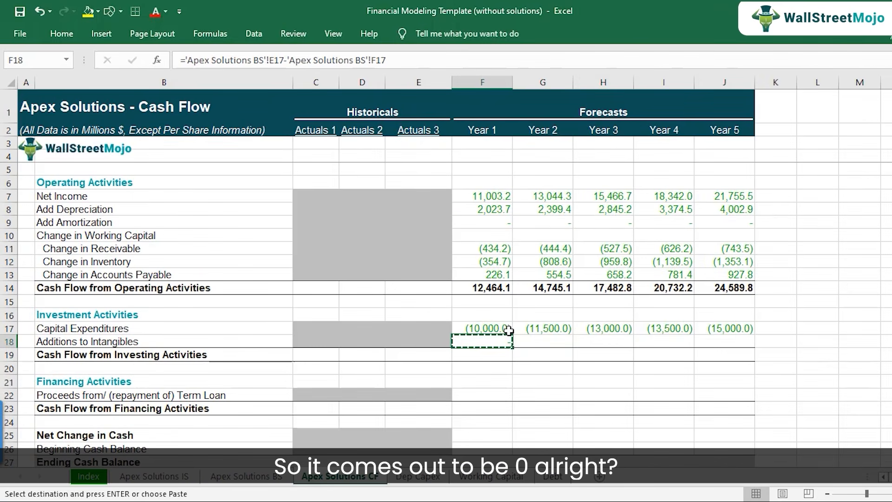
key(shift+Right)
key(shift+Right)
key(shift+Right)
key(shift+Right)
key(ctrl+v)
Calculate Year 1 Cash Flow from Investing Activities in F19 as =SUM(F17:F18).
key(Down)
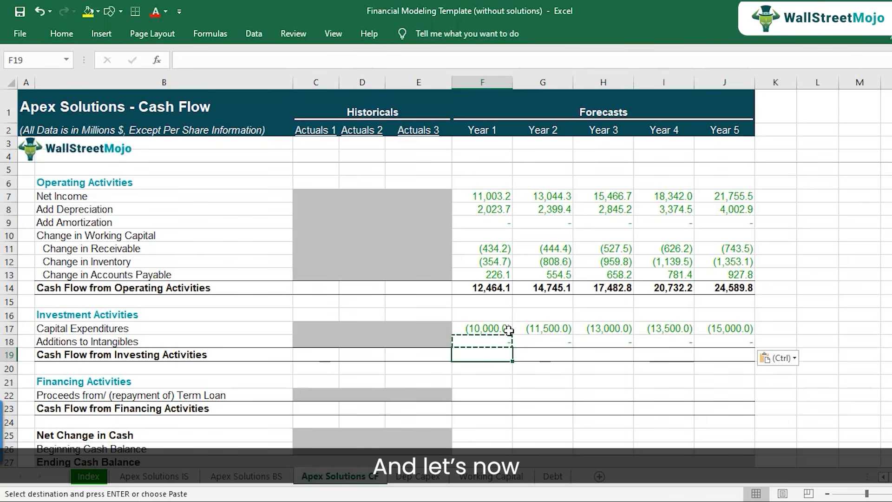
text(=sum()
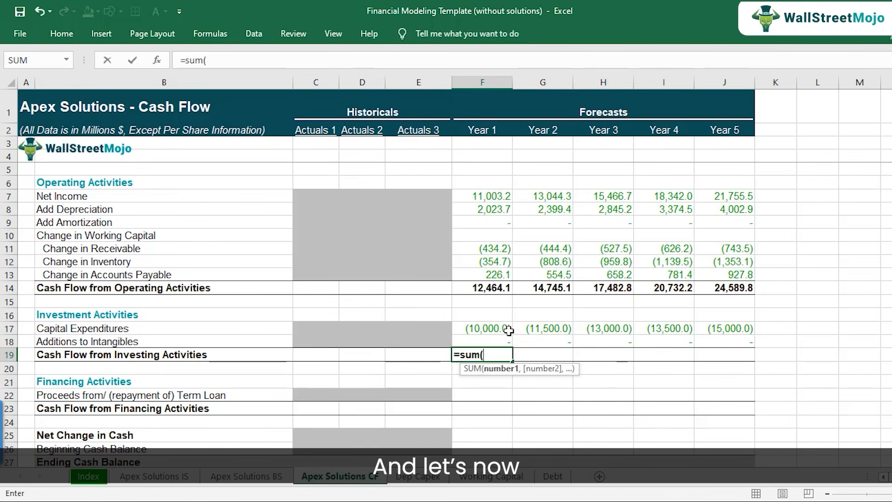
key(Up)
key(shift+Up)
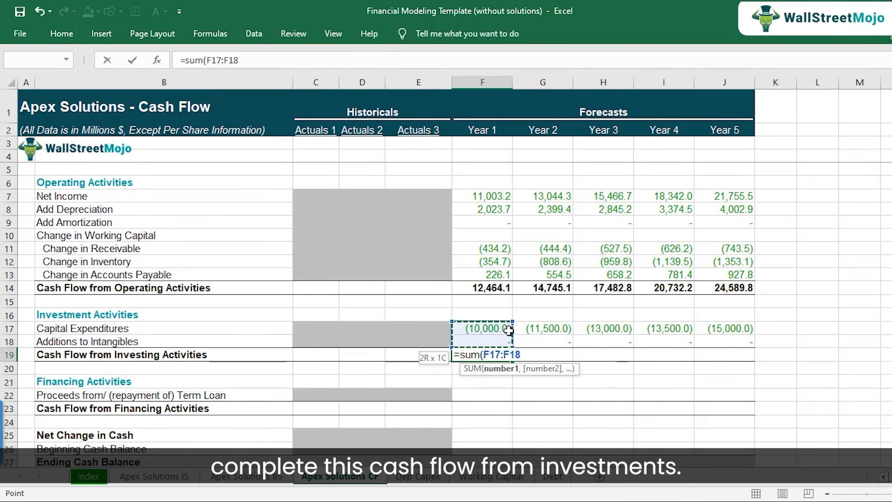
key(ctrl+Return)
key(F2)
key(Escape)
Copy the Cash Flow from Investing Activities total in F19 across to Years 2 through 5 (G19:J19).
key(ctrl+c)
key(Right)
key(shift+Right)
key(shift+Right)
key(shift+Right)
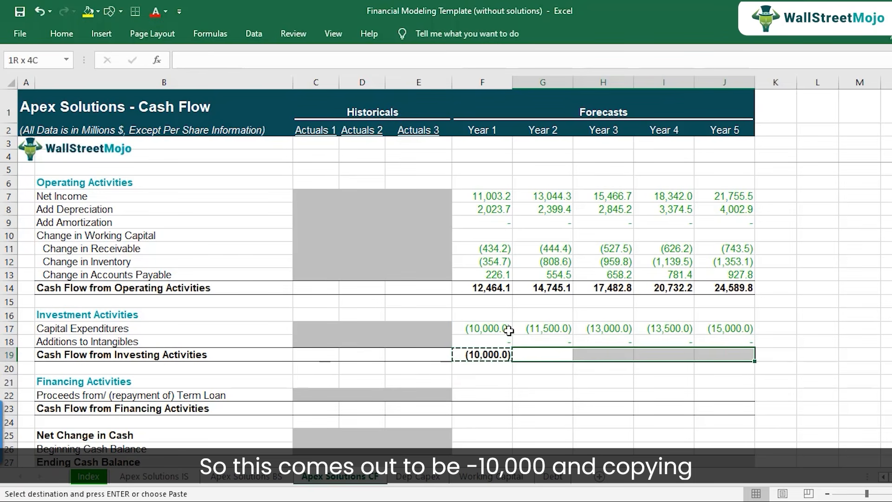
key(ctrl+v)
key(Escape)
key(Left)
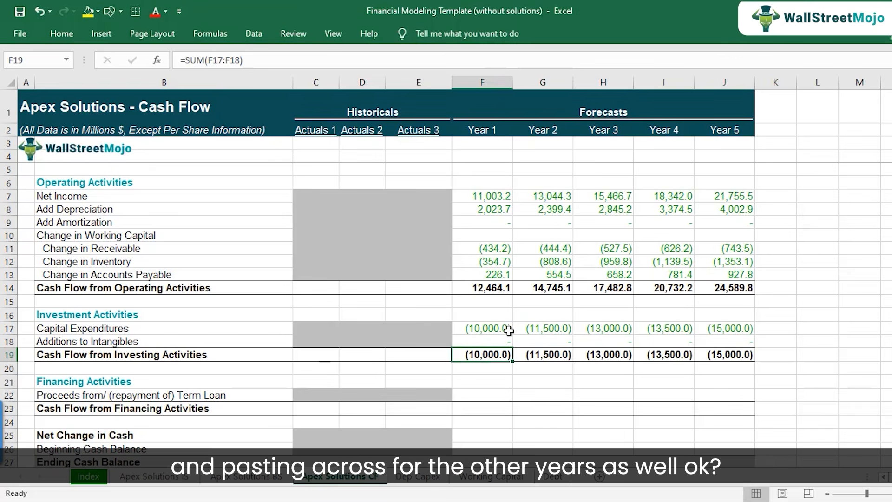
Set Year 1 Cash Flow from Financing Activities in F23 to =F22, leaving the term loan proceeds row blank.
scroll(509, 330, down, 1)
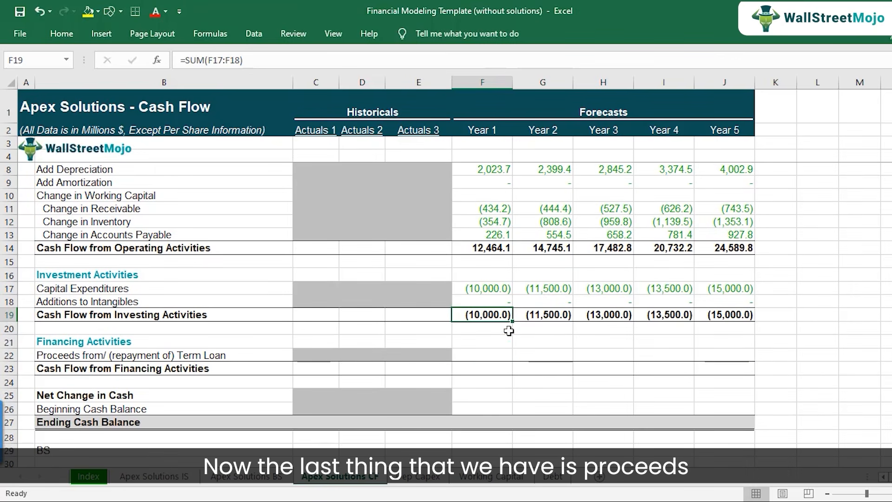
click(89, 356)
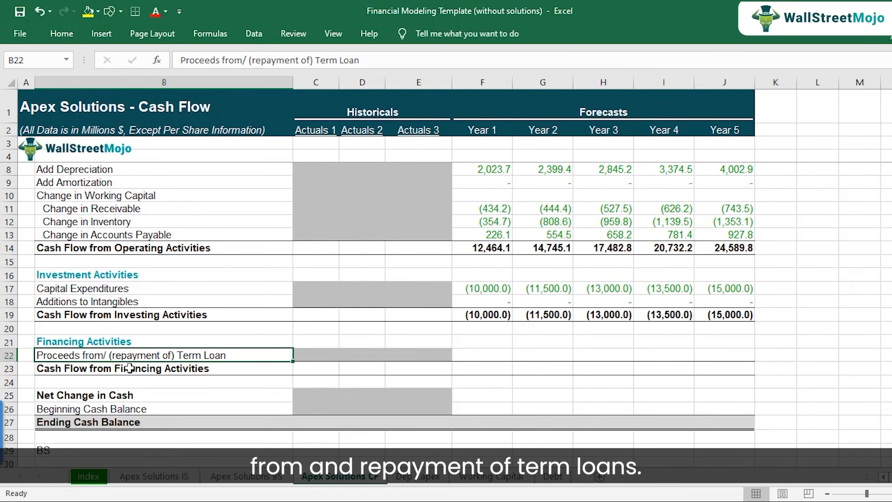
drag(469, 355, 730, 358)
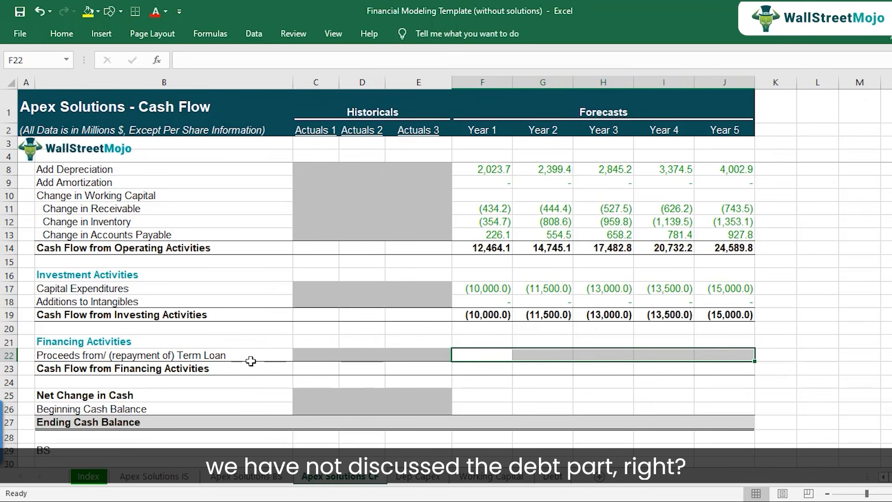
drag(468, 354, 731, 355)
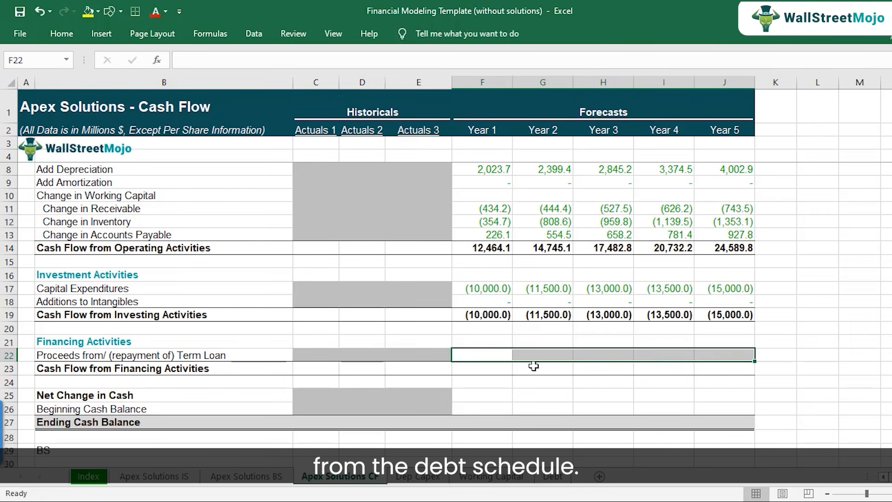
click(472, 371)
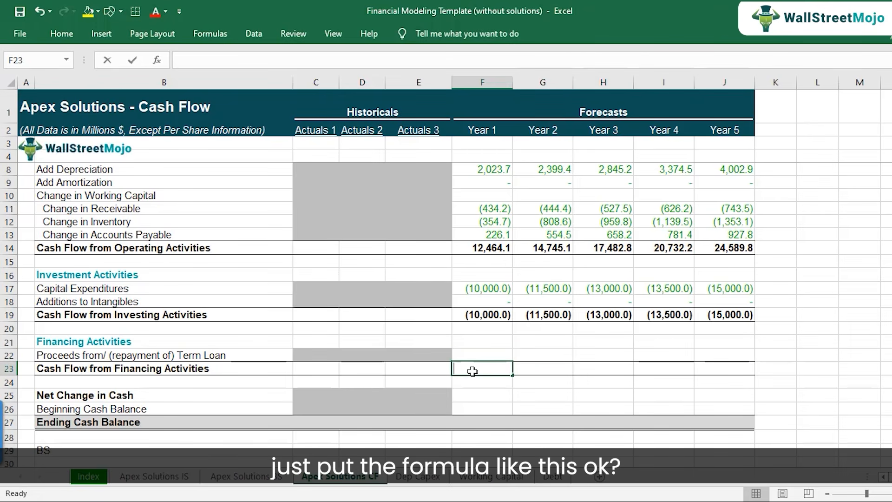
text(=)
key(Up)
key(Return)
Copy the Cash Flow from Financing Activities formula in F23 across to Years 2 through 5 and check the copied references.
click(472, 371)
key(ctrl+c)
key(shift+Right)
key(shift+Right)
key(shift+Right)
key(shift+Right)
key(ctrl+v)
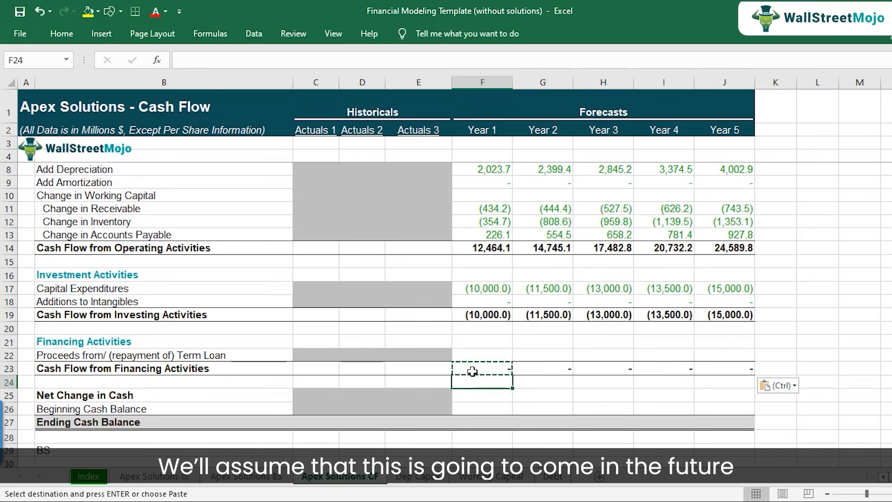
double_click(472, 370)
key(Escape)
key(Right)
key(Right)
key(Right)
key(Right)
key(Right)
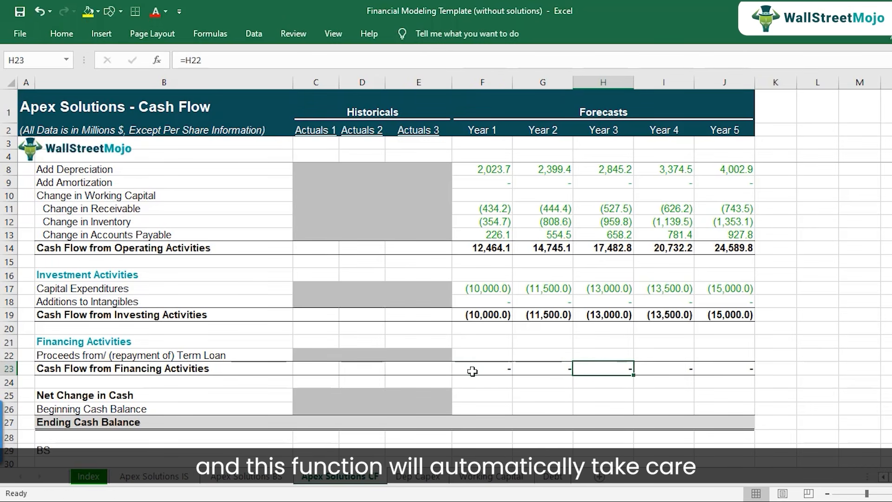
Check the cell reference in Year 1's Cash Flow from Financing Activities formula in F23.
key(Left)
key(Left)
key(Left)
key(Left)
key(Left)
double_click(472, 371)
key(Escape)
key(Up)
key(Down)
double_click(472, 370)
key(Escape)
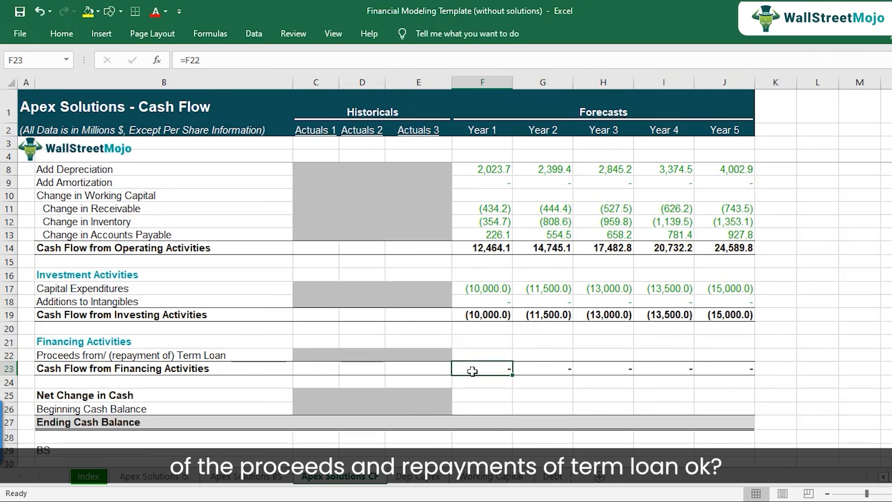
Review the highlighted forecast interest rows F24:J25 and the Year 1 net income formula on the Apex Solutions IS sheet.
key(Down)
key(Down)
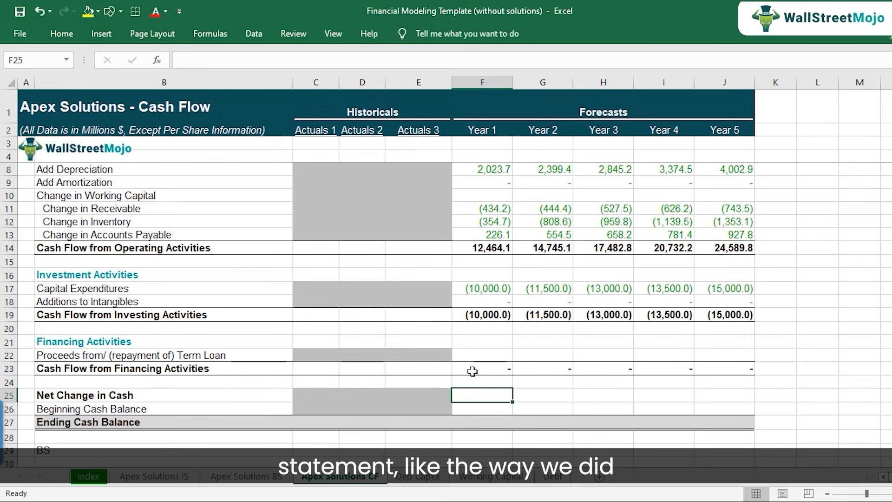
click(189, 479)
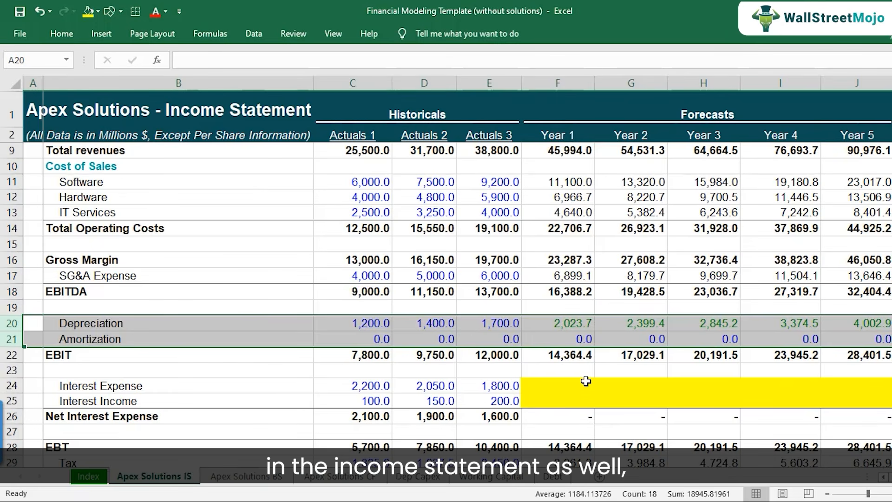
scroll(586, 381, down, 1)
drag(579, 338, 847, 349)
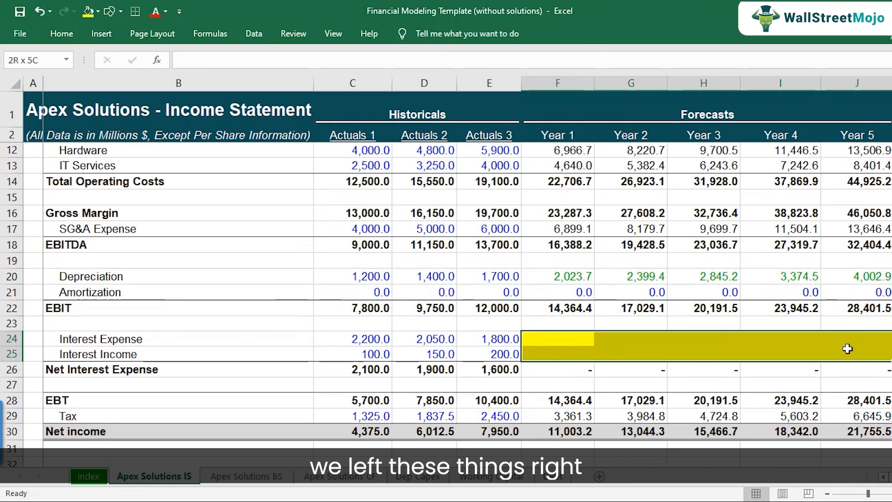
click(566, 432)
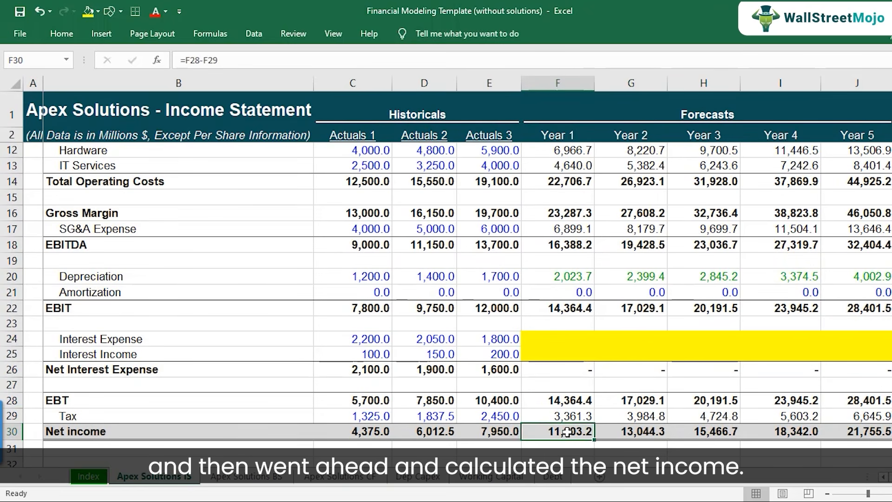
Fill the blank term loan proceeds/repayment forecast cells F22:J22 on the Apex Solutions CF sheet with yellow.
click(340, 477)
drag(486, 354, 723, 356)
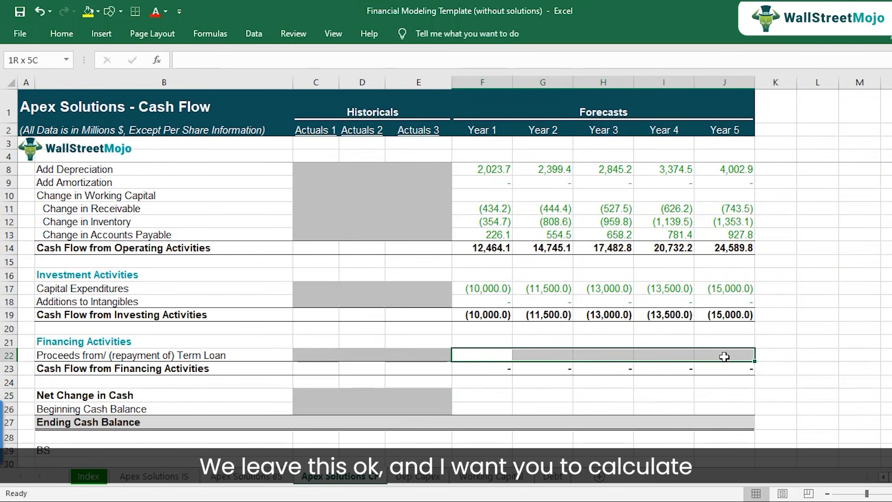
click(90, 12)
Calculate Year 1 Net Change in Cash in F25 as =F14+F19+F23.
click(493, 394)
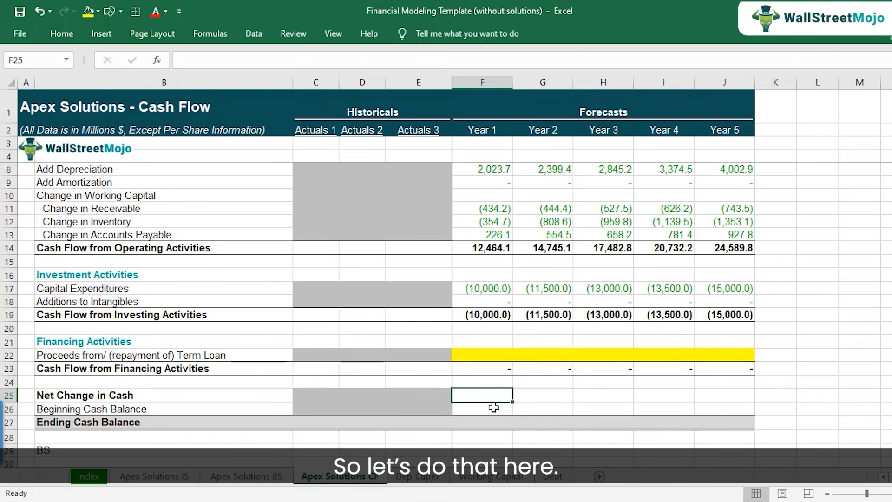
text(=)
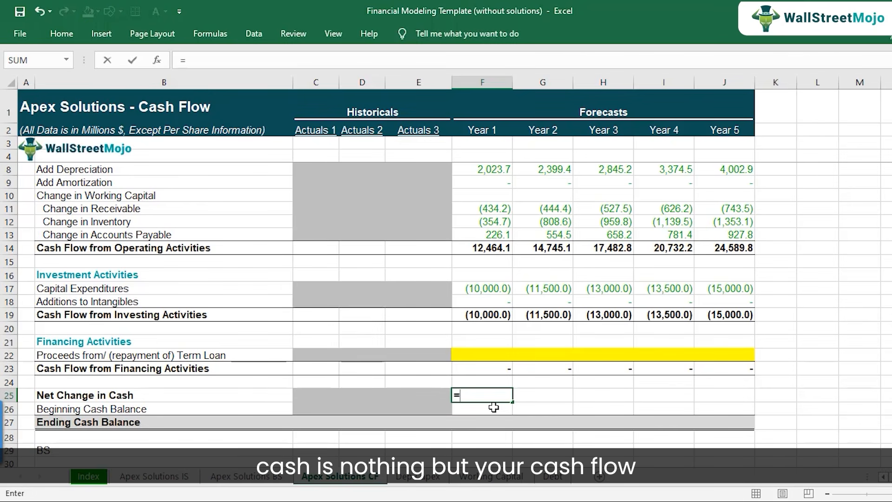
click(486, 247)
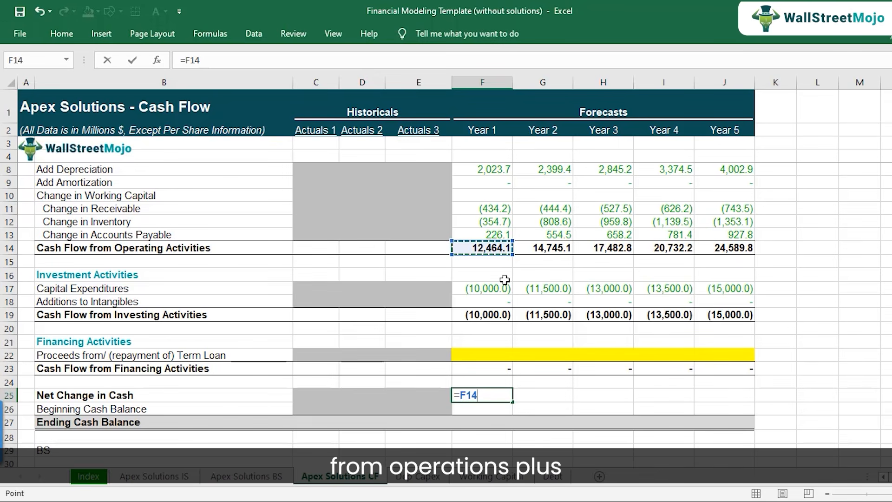
text(+)
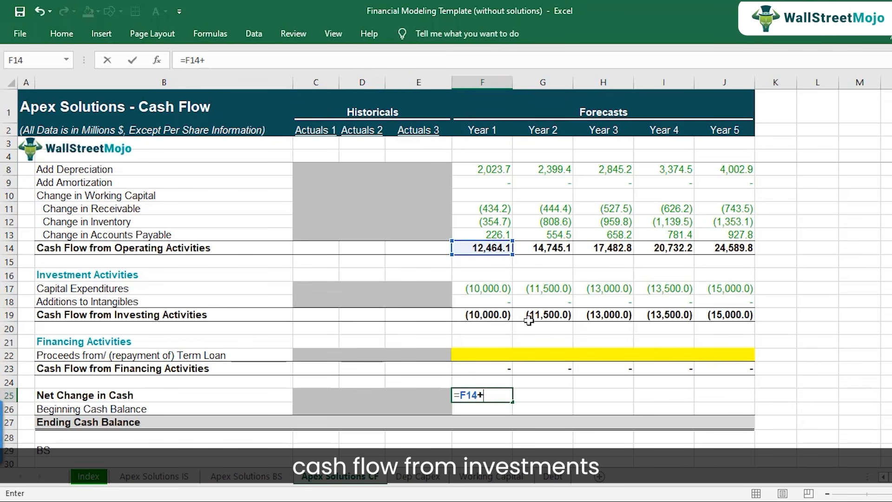
click(486, 315)
text(+)
click(484, 368)
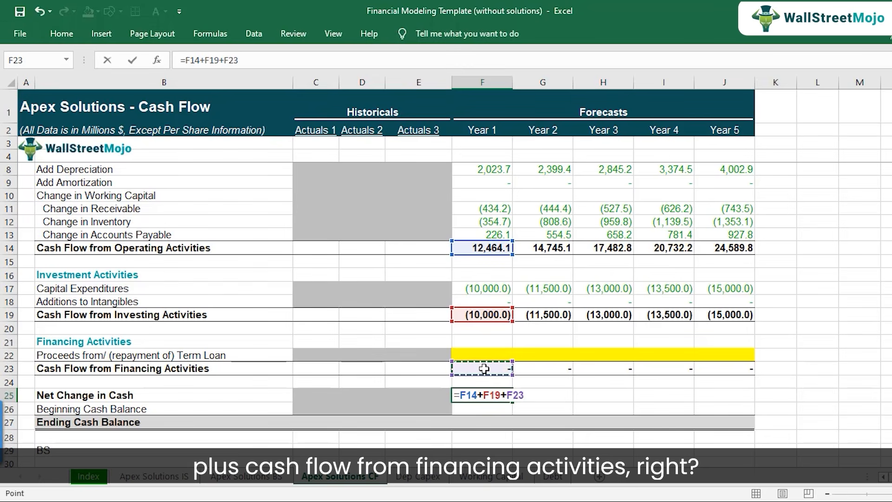
key(Return)
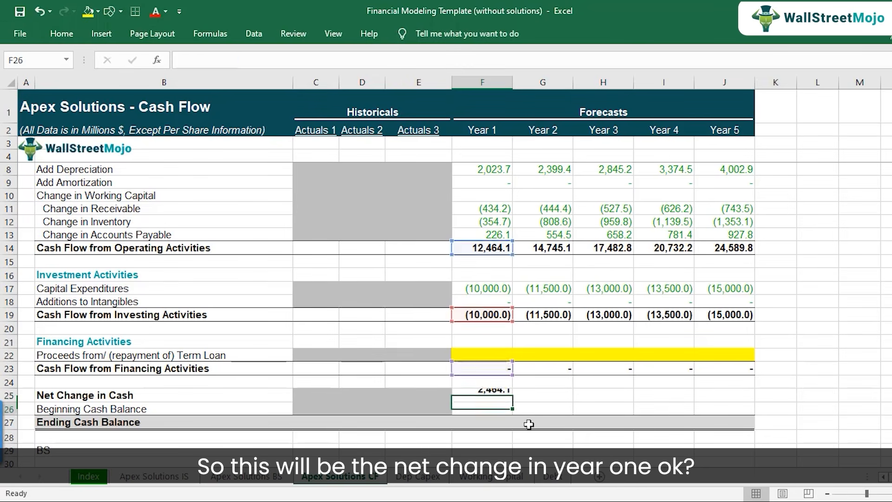
key(Up)
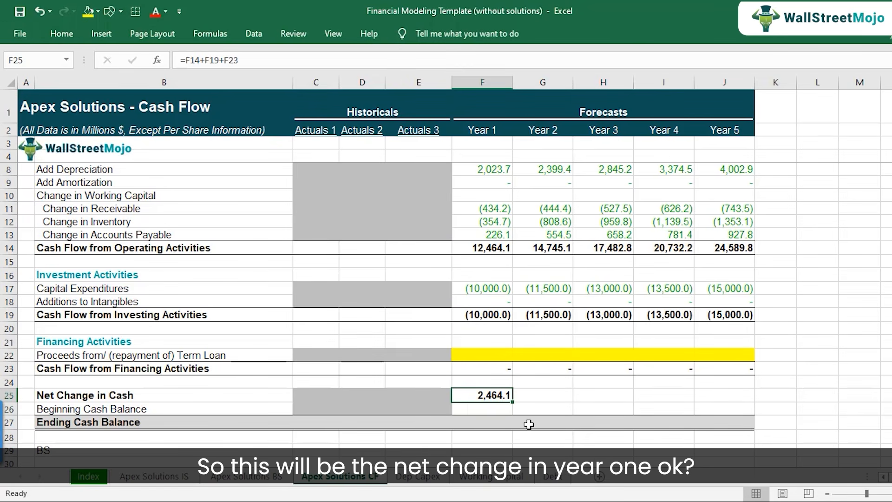
Copy the Net Change in Cash formula in F25 across to Years 2 through 5 and check the copied references.
key(F2)
key(Escape)
key(ctrl+c)
key(shift+Right)
key(shift+Right)
key(shift+Right)
key(shift+Right)
key(ctrl+v)
key(Right)
key(Escape)
key(Right)
key(Right)
key(Right)
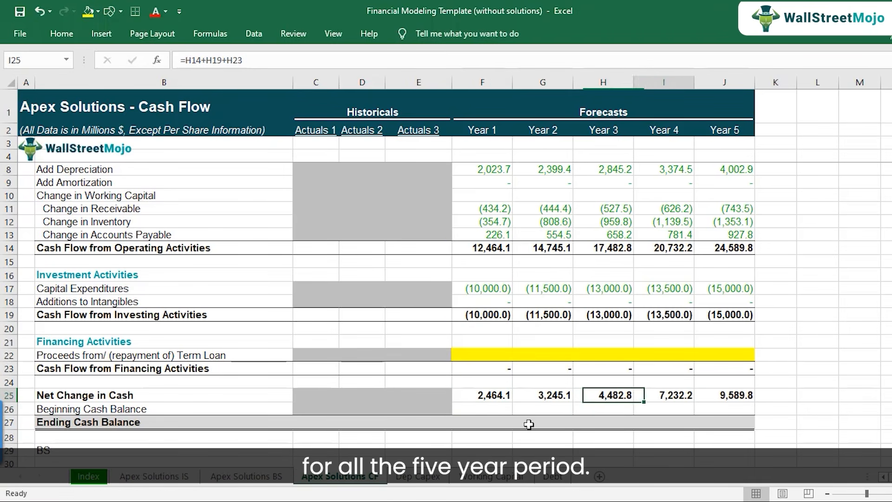
key(Left)
key(Left)
key(Left)
key(Left)
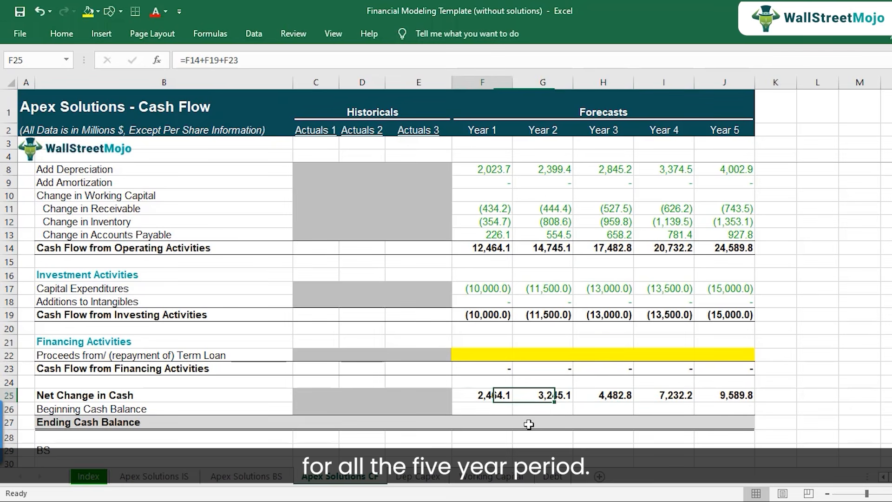
Link the Actuals 3 Ending Cash Balance in E27 to the balance sheet's cash and equivalents with ='Apex Solutions BS'!E7.
key(Down)
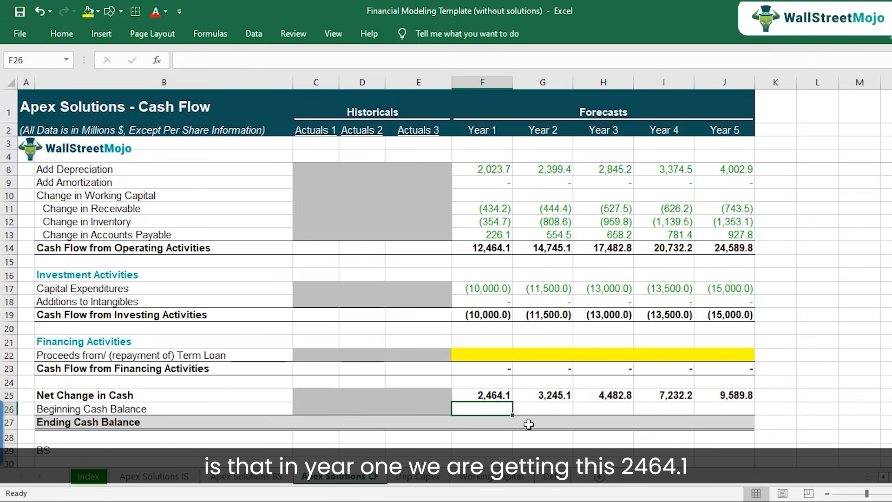
key(Up)
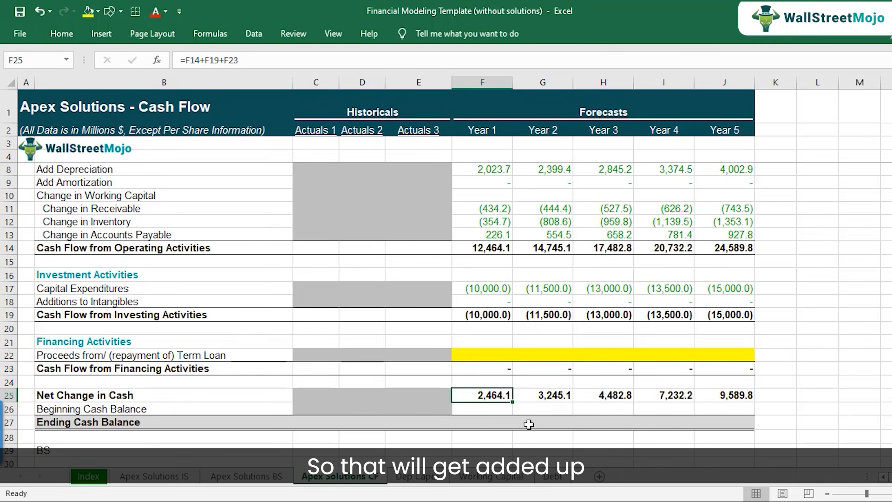
key(Down)
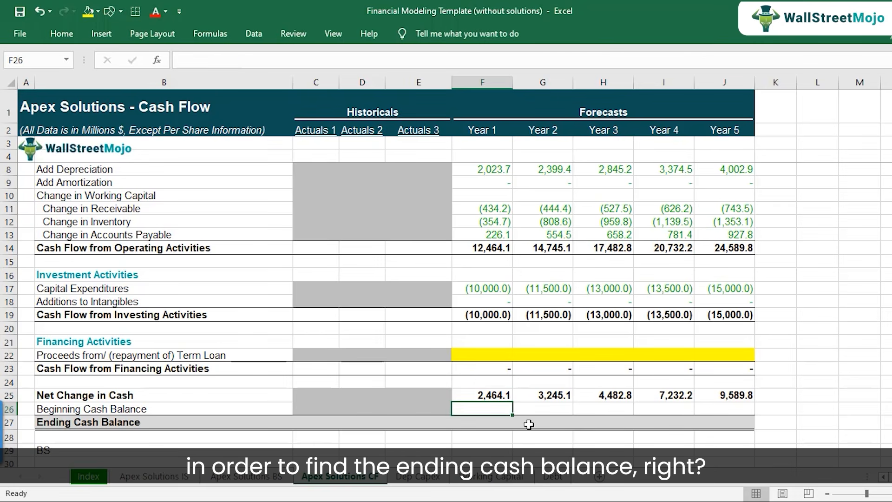
key(Down)
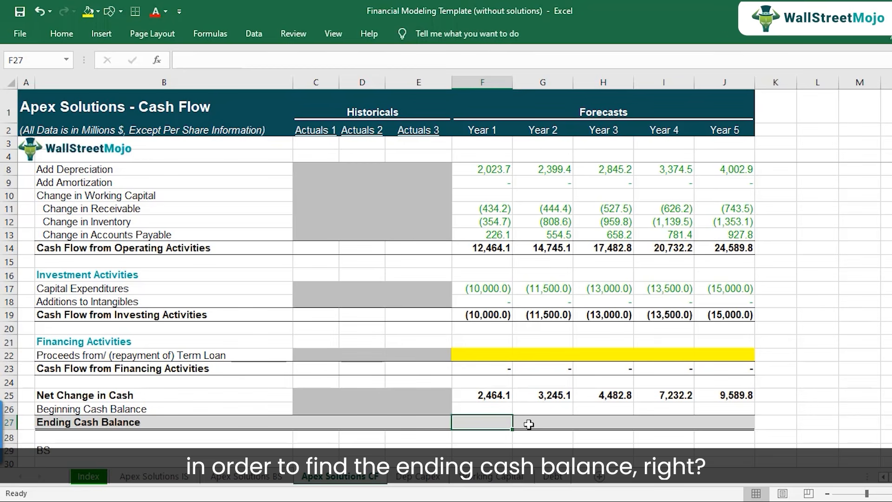
key(Up)
key(Down)
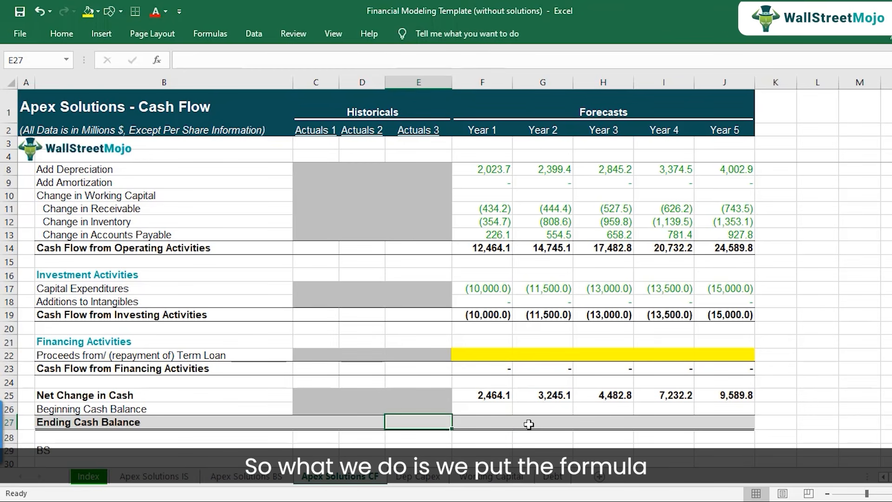
text(=)
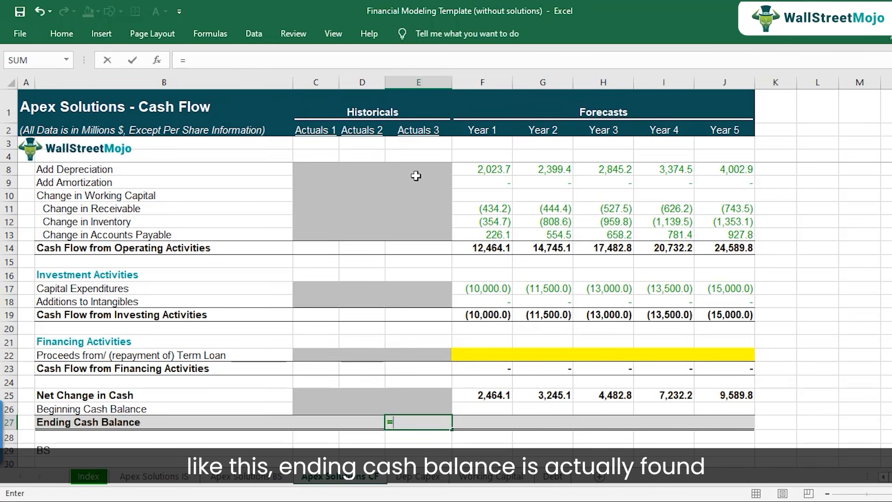
click(274, 480)
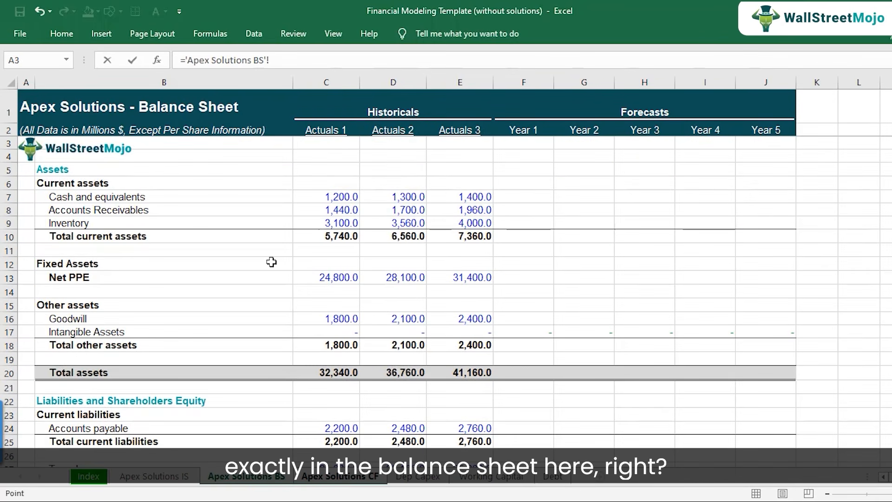
click(465, 197)
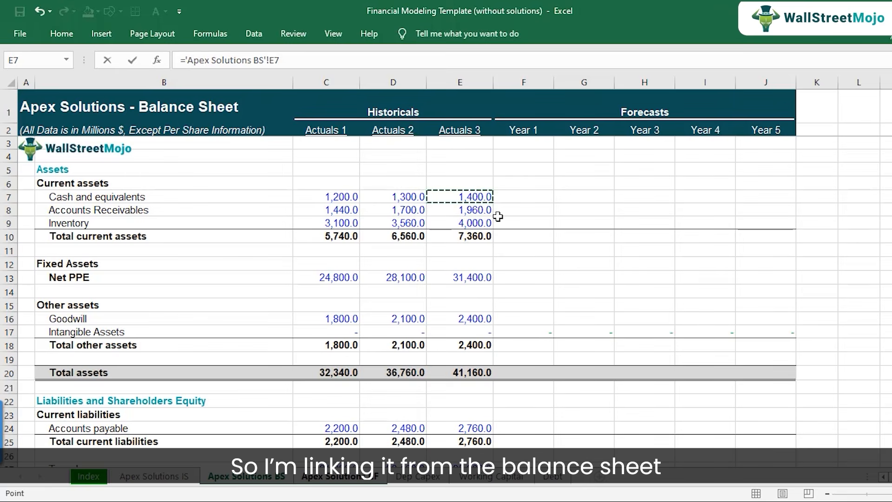
key(Return)
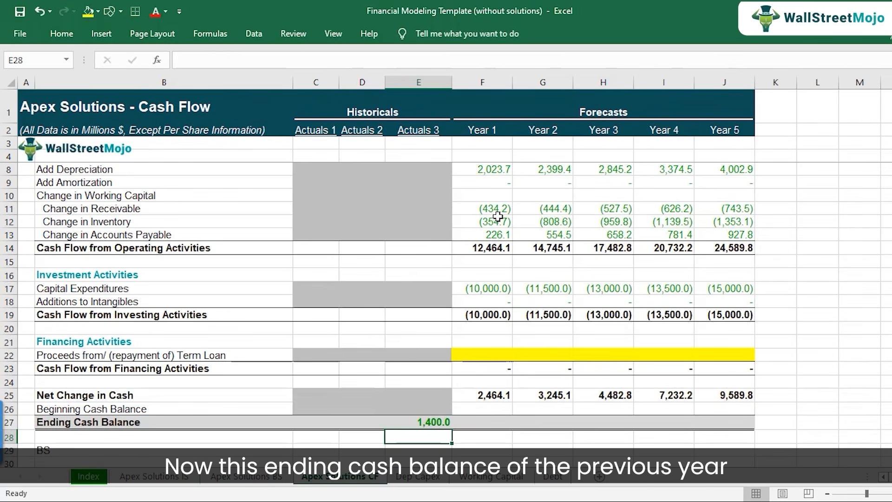
key(Up)
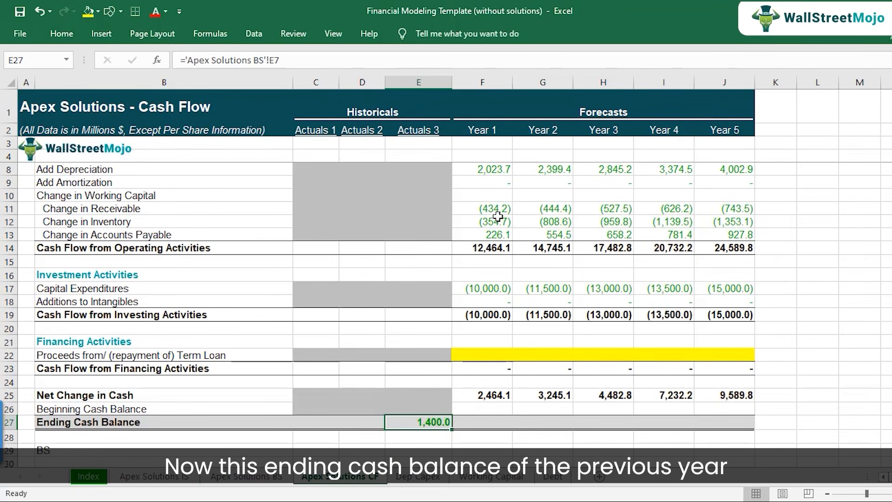
Set Year 1 Beginning Cash Balance in F26 to the prior year's ending balance with =E27.
key(Up)
key(Right)
text(=)
key(Left)
key(Down)
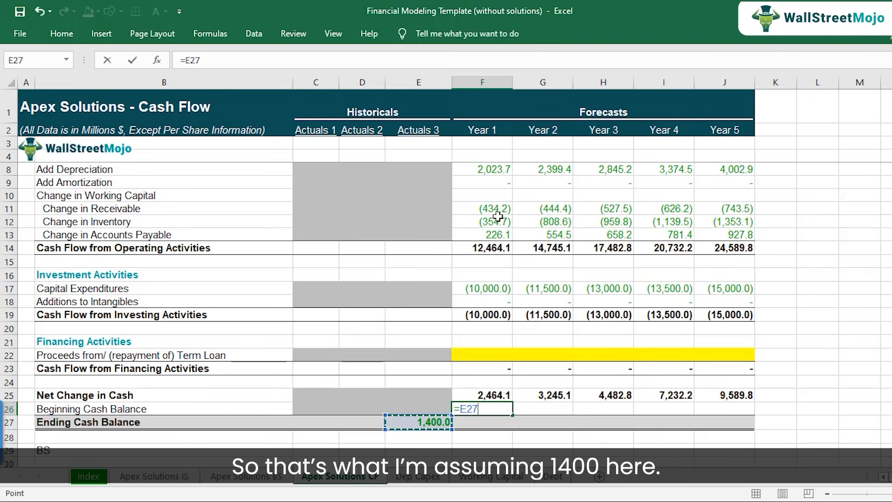
key(Return)
key(Up)
key(F2)
key(Escape)
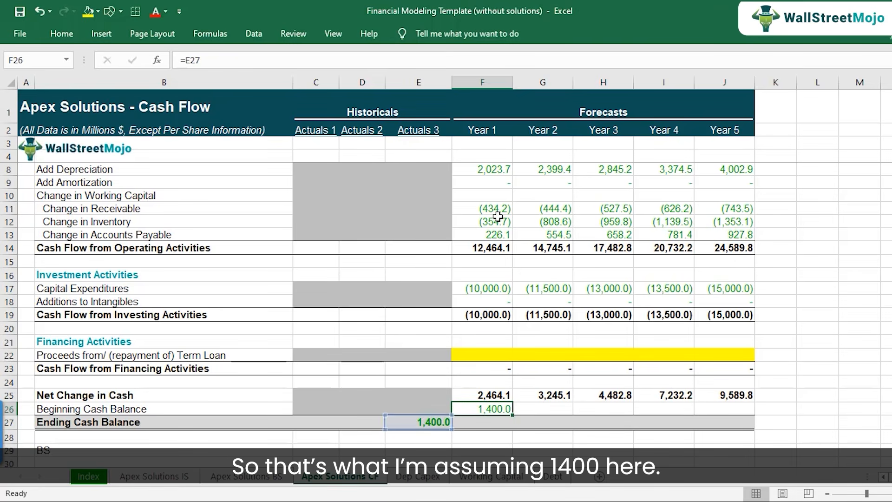
Calculate Year 1 Ending Cash Balance in F27 as =F25+F26 and check the formulas in F26 and F27.
key(Down)
text(=)
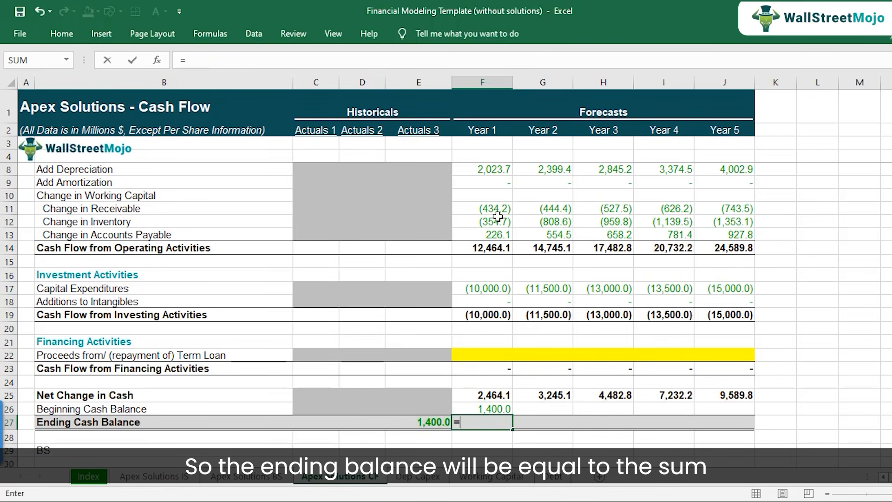
key(Up)
key(Up)
text(+)
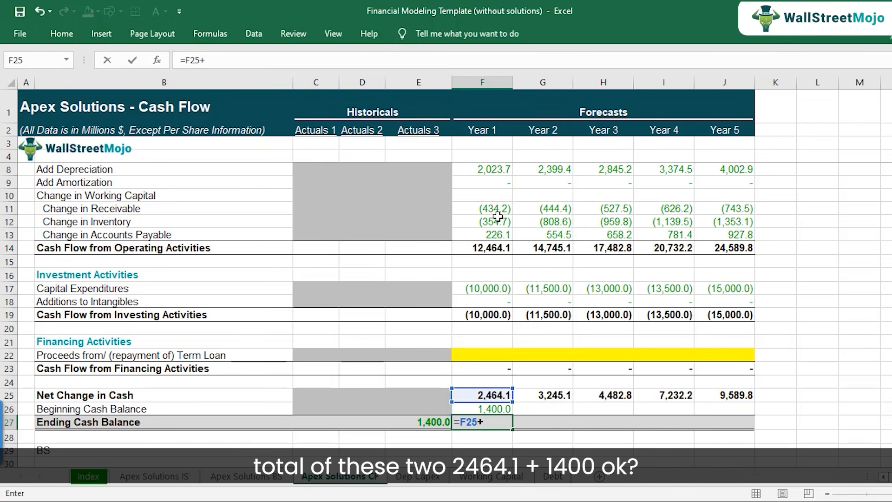
key(Up)
key(Return)
key(Up)
Copy the beginning and ending cash balance formulas in F26:F27 across to Years 2 through 5.
key(Up)
key(F2)
key(Escape)
key(Down)
key(F2)
key(Escape)
key(Up)
key(shift+Down)
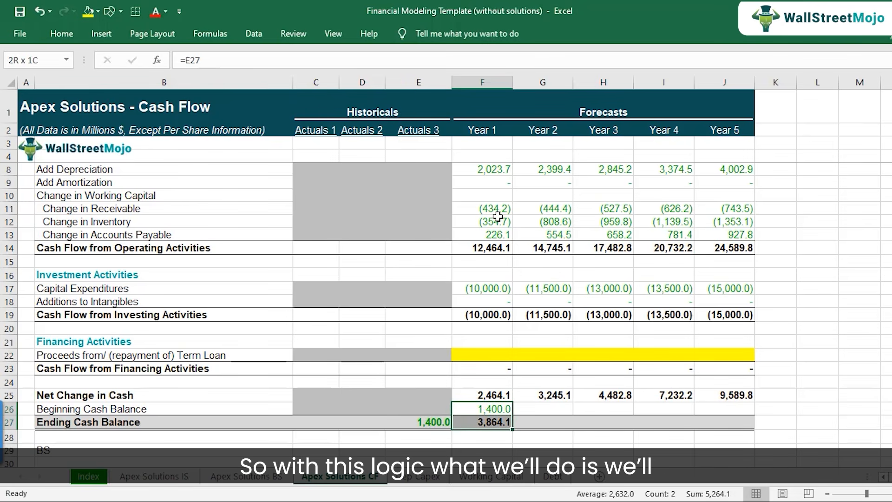
key(ctrl+c)
key(shift+Right)
key(shift+Right)
key(shift+Right)
key(shift+Right)
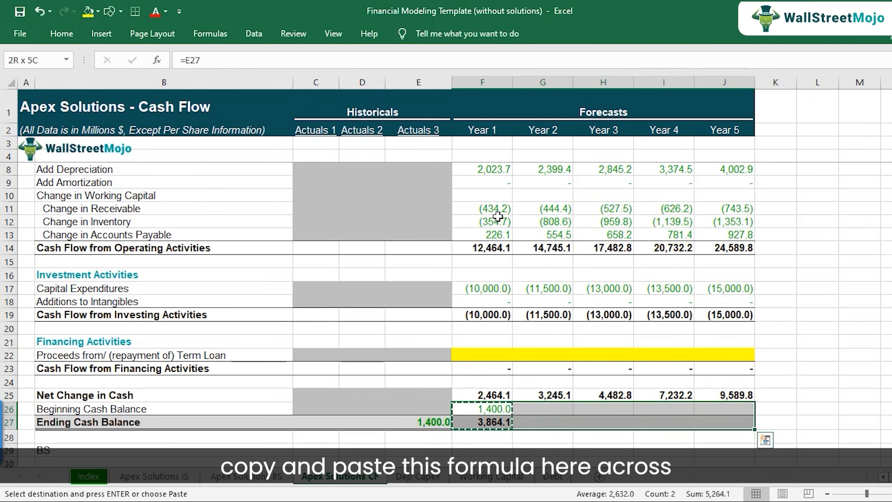
key(ctrl+v)
Check the Year 1 Beginning Cash Balance formula in F26 and the Ending Cash Balance formula in F27.
key(F2)
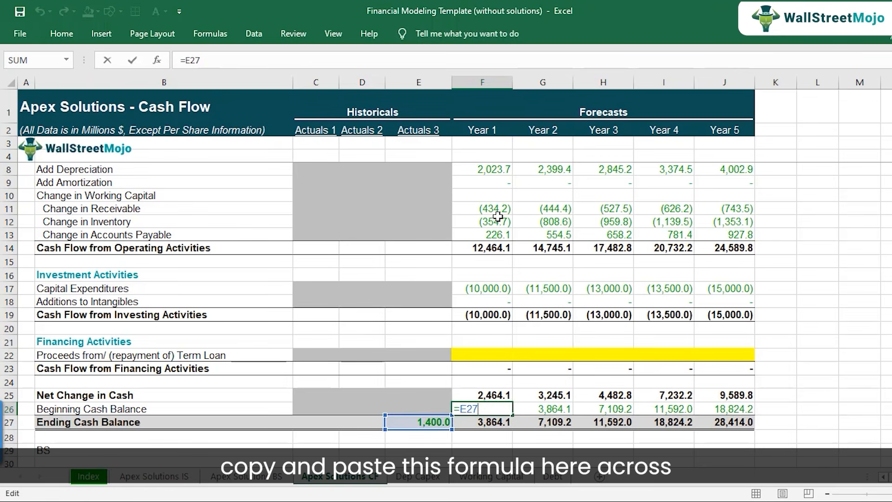
key(Escape)
key(Down)
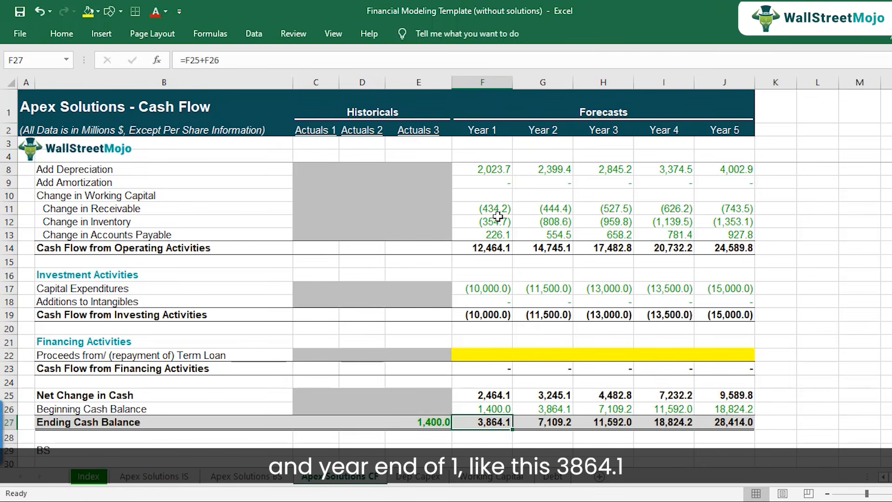
key(F2)
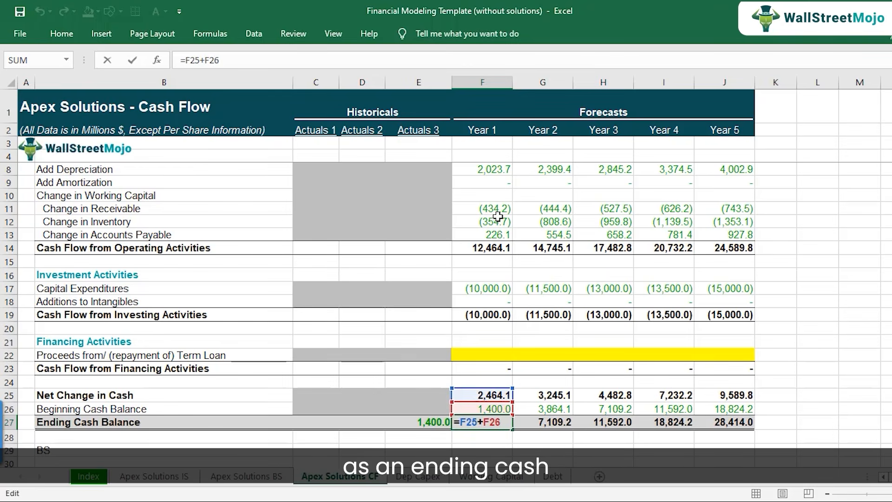
key(Escape)
Check that the Beginning Cash Balance formulas from G26 onward each reference the prior year's ending balance.
key(Up)
key(Right)
key(F2)
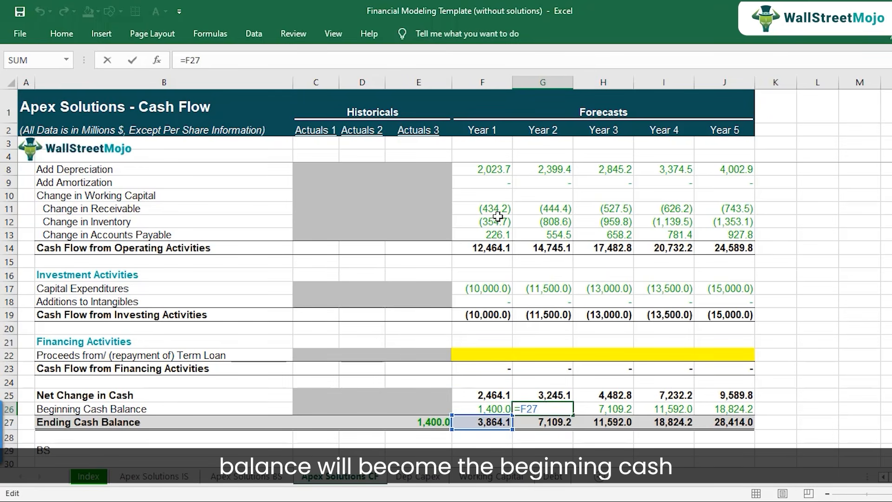
key(Escape)
key(Right)
key(F2)
key(Escape)
key(Right)
key(F2)
key(Escape)
key(Right)
key(F2)
key(Escape)
key(Left)
key(Left)
key(Left)
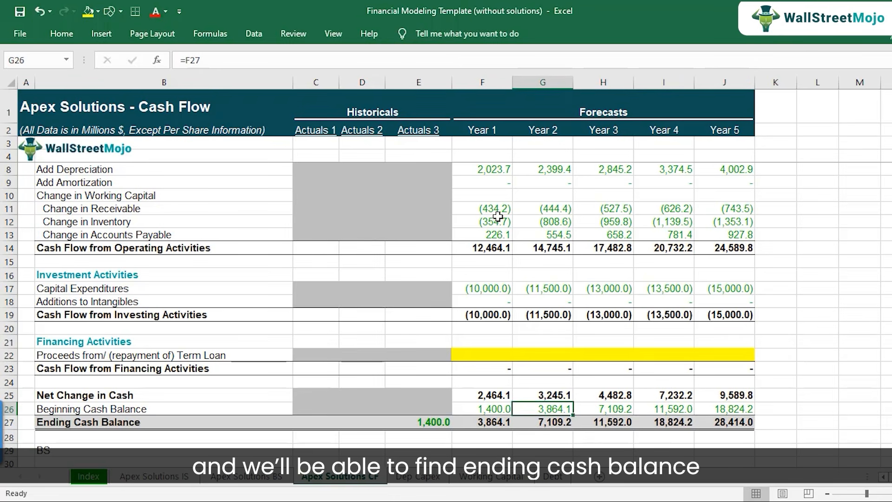
Review the forecast Ending Cash Balance figures in row 27, starting from Year 1.
key(Down)
key(Left)
key(shift+Right)
key(shift+Right)
key(shift+Right)
key(shift+Right)
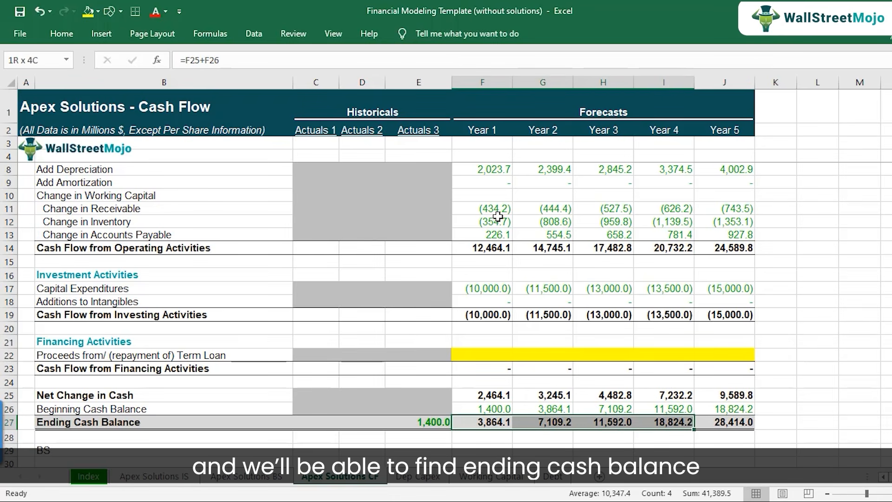
key(ctrl+b)
key(ctrl+b)
key(ctrl+b)
key(ctrl+b)
key(ctrl+b)
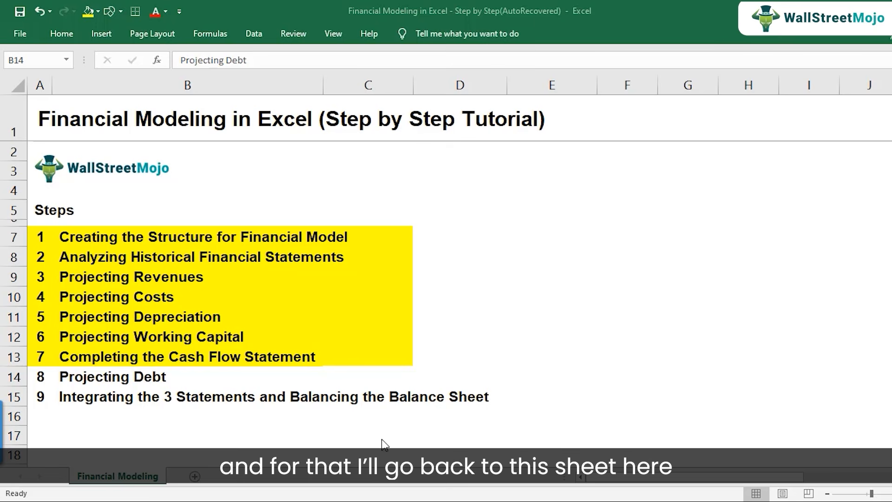
Switch back to the Financial Modeling Template workbook, highlight the forecast ending cash balances in F27:J27, and view the Debt sheet.
click(520, 476)
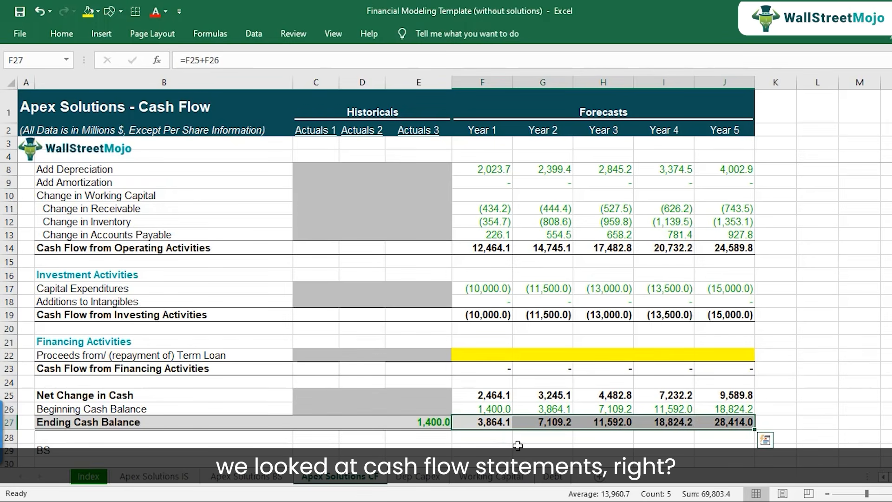
drag(495, 424, 732, 424)
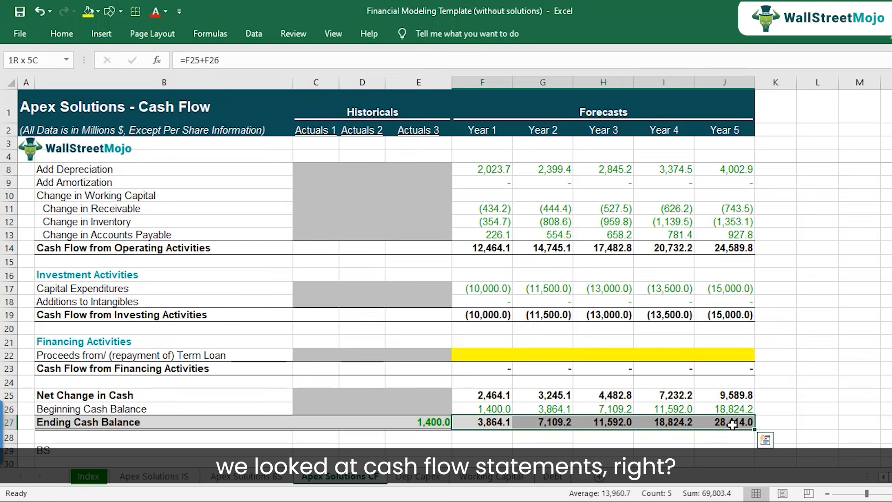
click(557, 477)
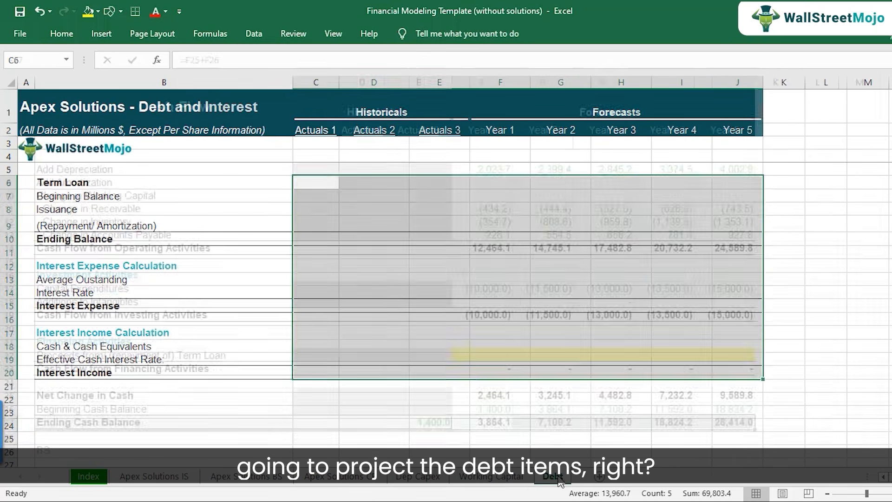
click(546, 201)
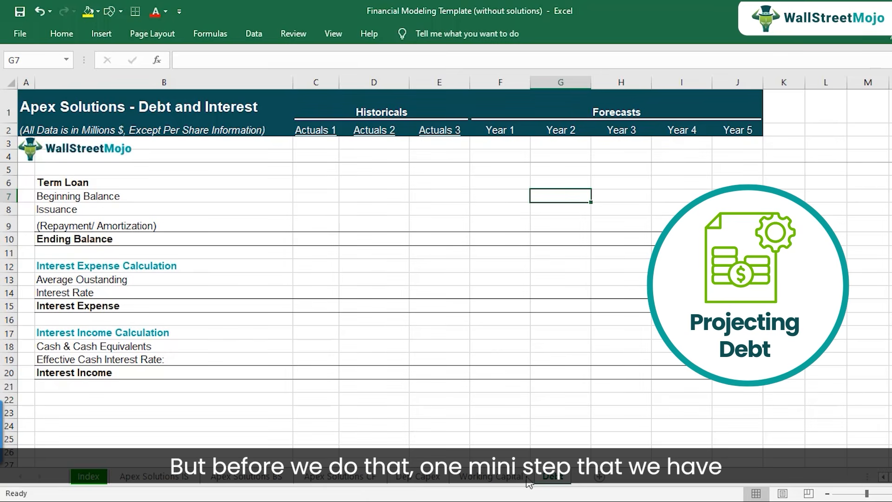
Review the Cash and equivalents row on the balance sheet, covering the three historical years and forecast cells F7:J7.
click(280, 476)
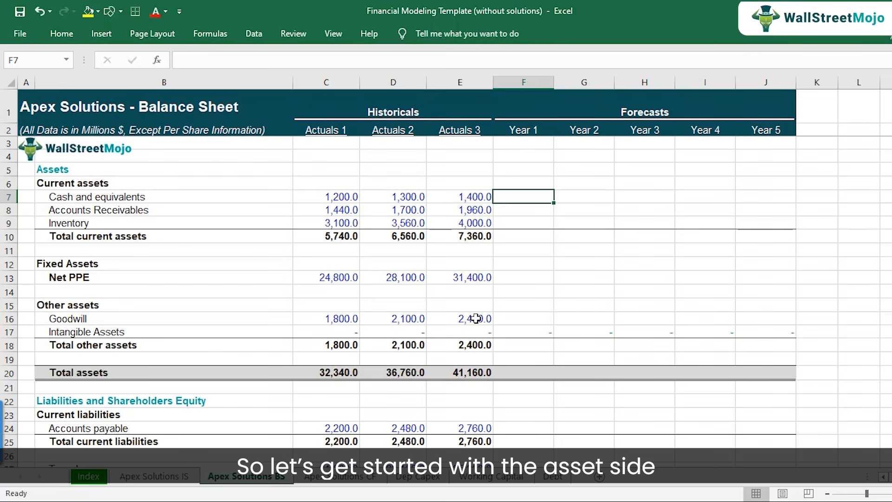
click(7, 195)
click(100, 195)
click(315, 196)
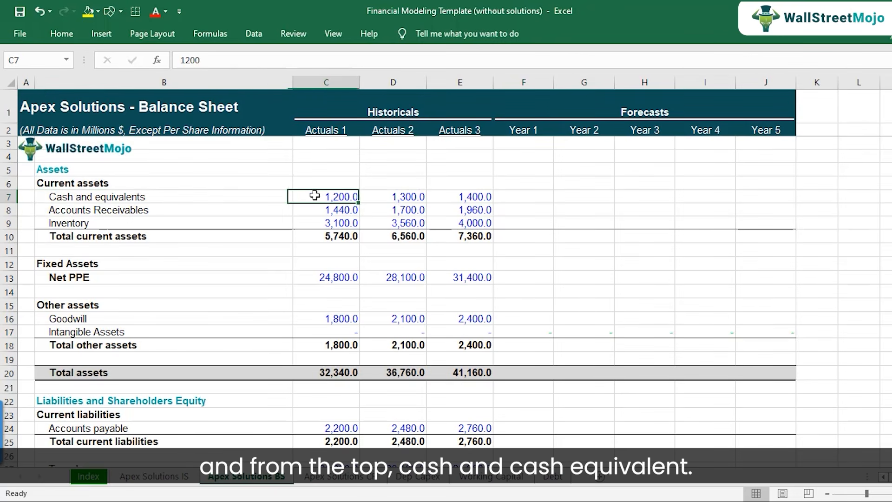
click(408, 196)
click(458, 196)
drag(515, 195, 786, 193)
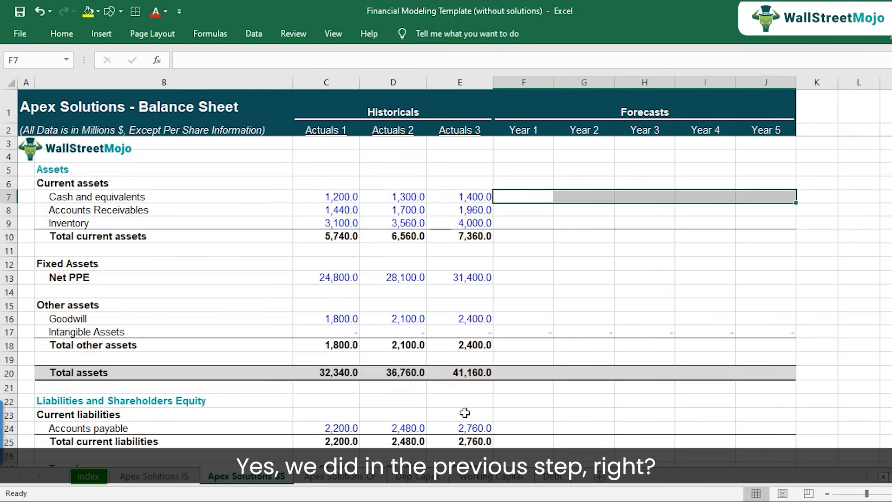
Review the Year 1 to Year 5 ending cash balances in row 27 of the cash flow sheet.
click(341, 475)
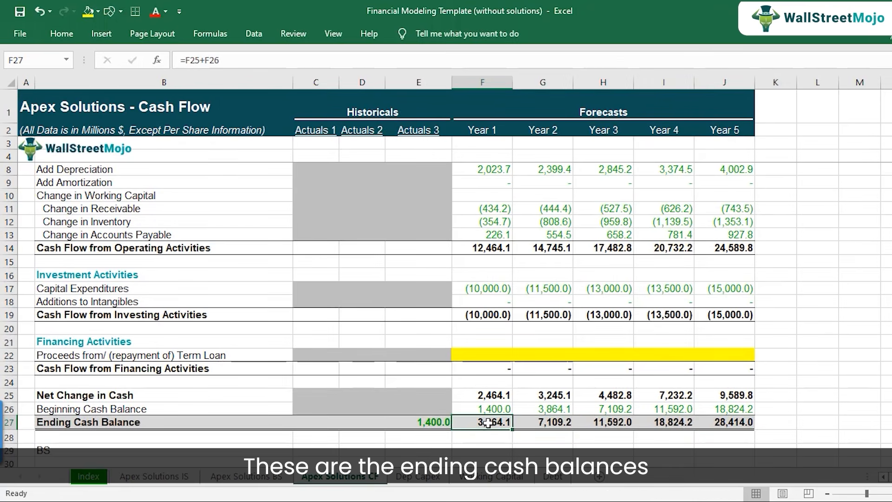
key(Right)
key(Right)
key(Right)
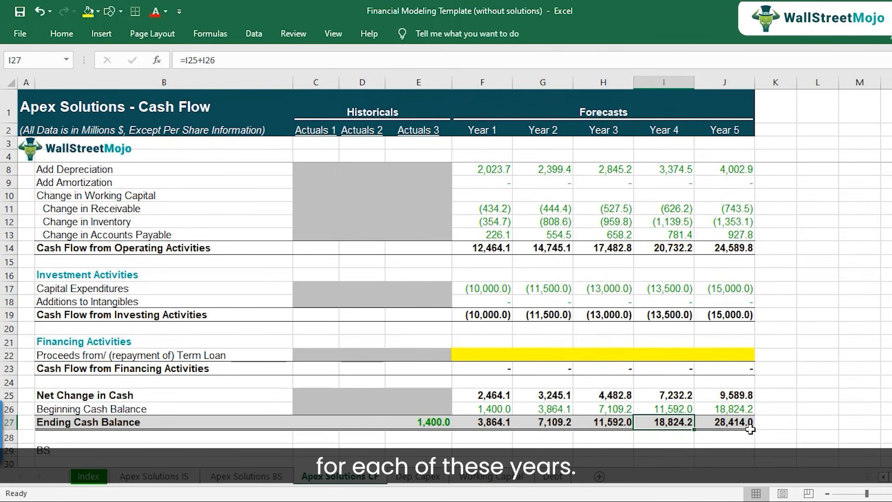
key(Right)
Link Year 1 Cash and equivalents in F7 of the balance sheet to the ending cash balance with ='Apex Solutions CF'!F27.
click(246, 476)
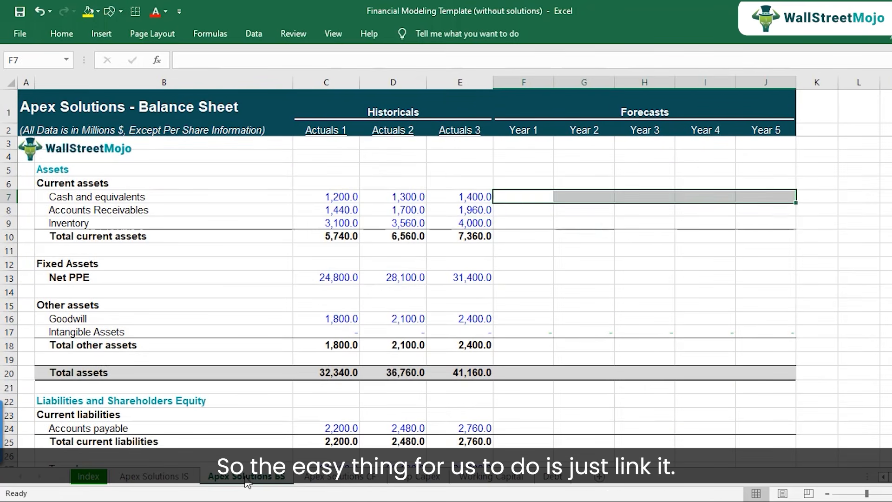
click(517, 198)
text(=)
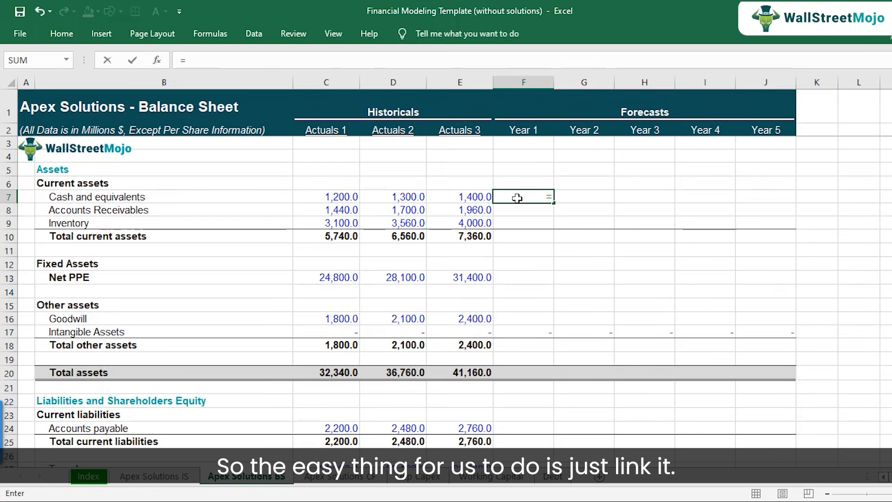
click(339, 476)
click(483, 425)
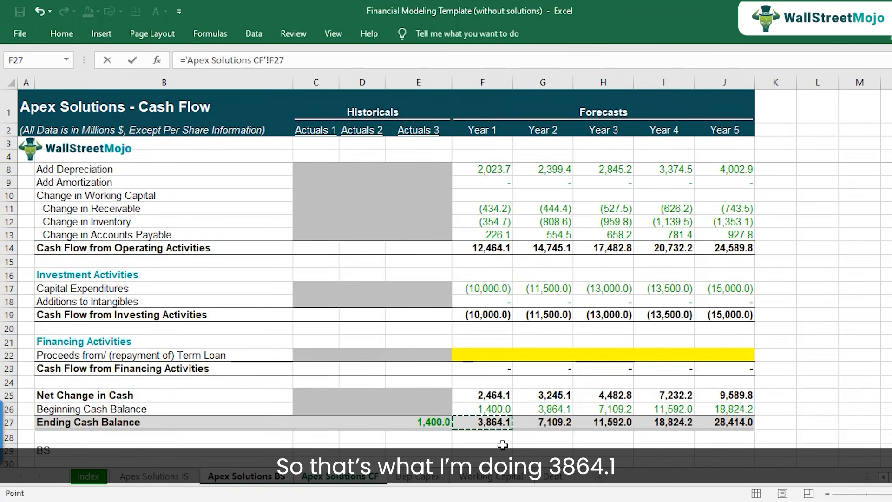
key(Return)
Copy the Year 1 Cash and equivalents link in F7 across to Years 2 through 5.
key(Up)
key(ctrl+c)
key(shift+Right)
key(shift+Right)
key(shift+Right)
key(shift+Right)
key(ctrl+v)
key(Down)
key(Left)
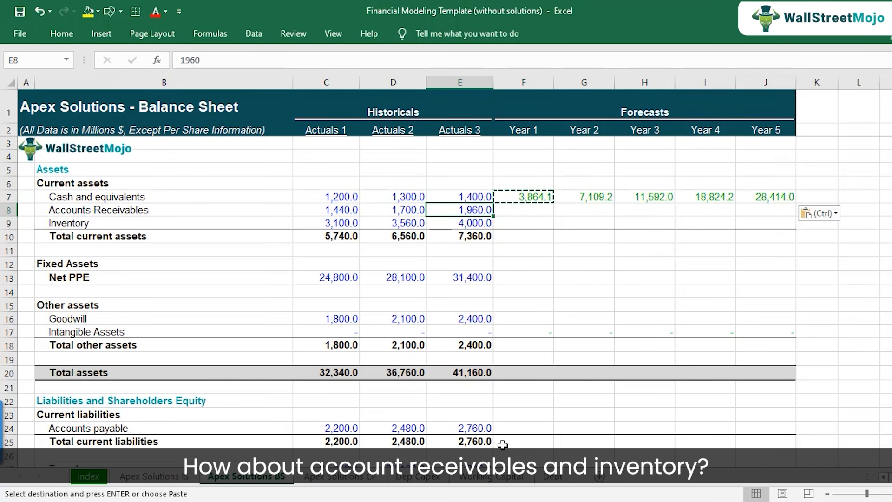
key(Right)
key(Escape)
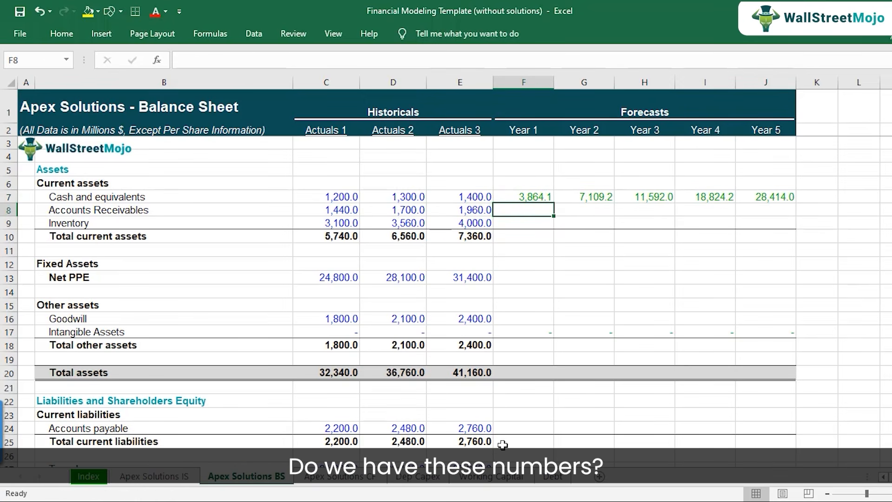
Link Year 1 Accounts Receivables in F8 of the balance sheet to the working capital schedule with ='Working Capital'!F7.
click(491, 476)
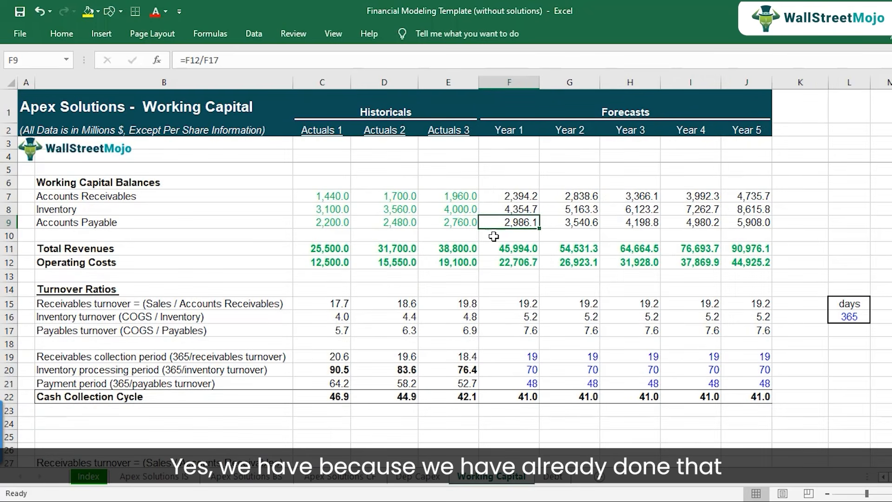
drag(509, 198, 753, 213)
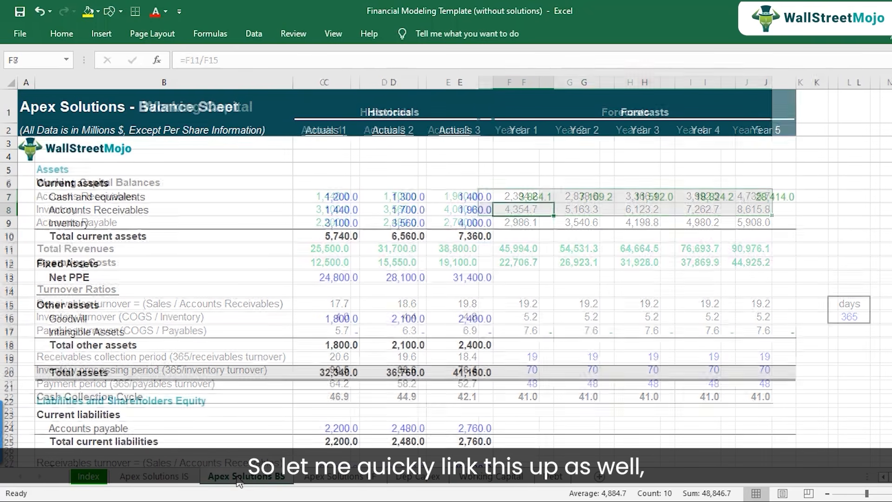
text(=)
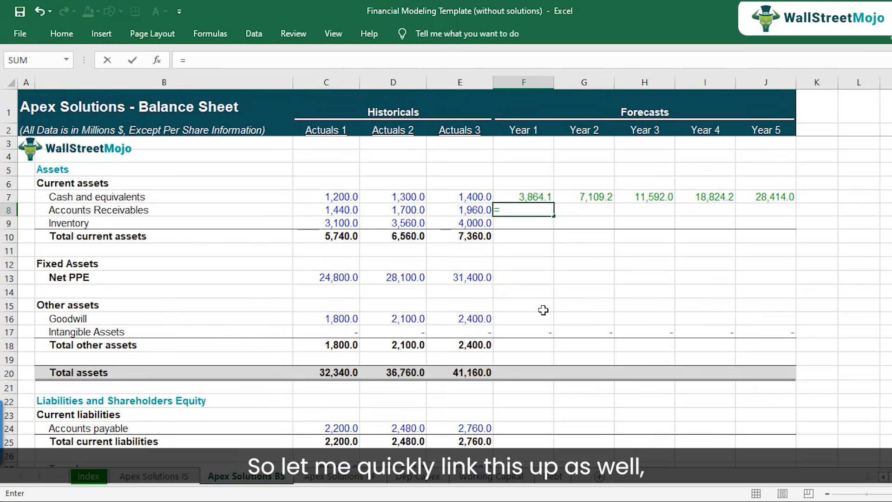
click(489, 477)
click(518, 198)
key(Return)
Copy the Accounts Receivables link in F8 down to Year 1 Inventory in F9 and check the resulting formula.
key(ctrl+c)
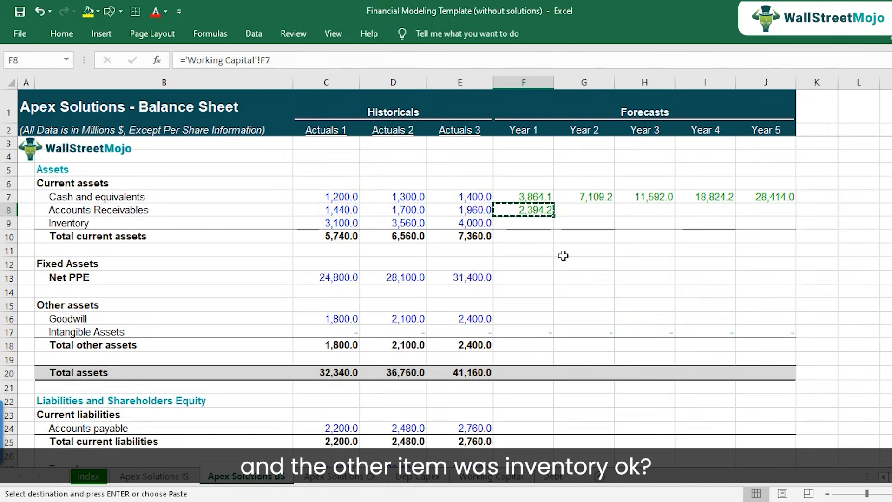
key(Down)
key(ctrl+v)
key(Down)
key(Up)
key(F2)
key(Escape)
key(Up)
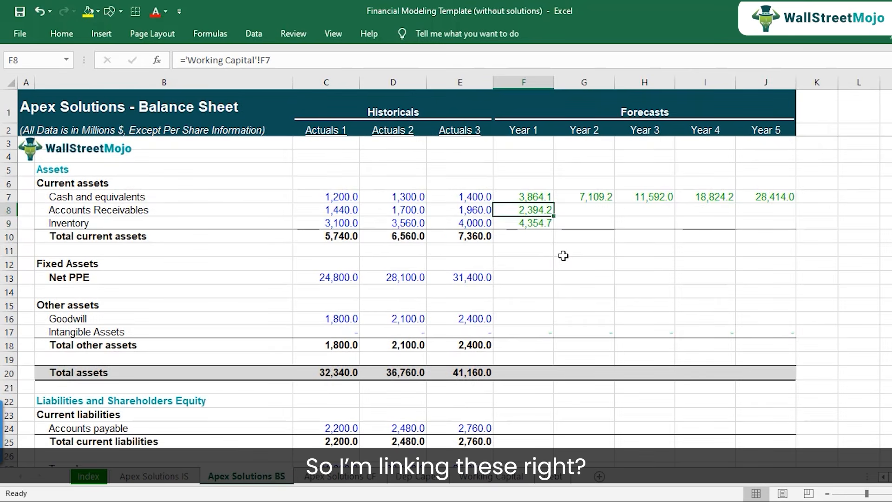
Copy the Accounts Receivables and Inventory links in F8:F9 across to Years 2 through 5.
key(shift+Down)
key(ctrl+c)
key(shift+Right)
key(shift+Right)
key(shift+Right)
key(shift+Right)
key(ctrl+v)
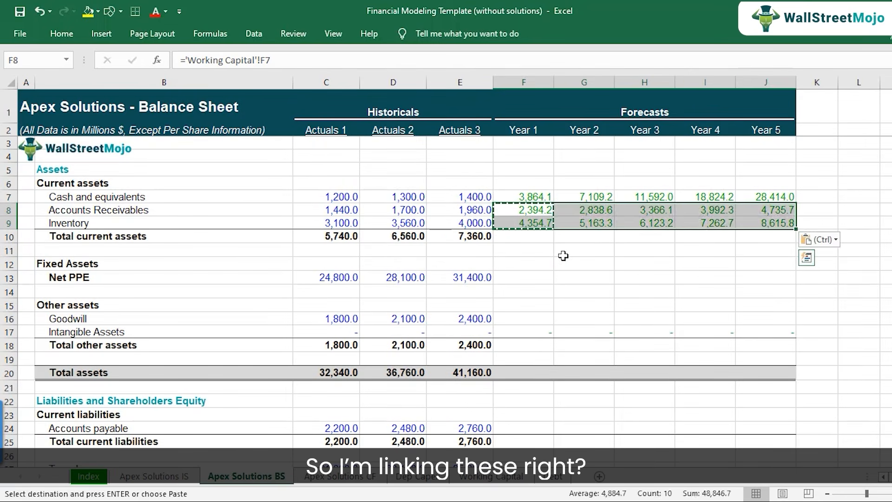
Check the Actuals 3 Total current assets formula in E10 and copy it across the forecast years in F10:J10.
key(Down)
key(Left)
key(Down)
key(F2)
key(Escape)
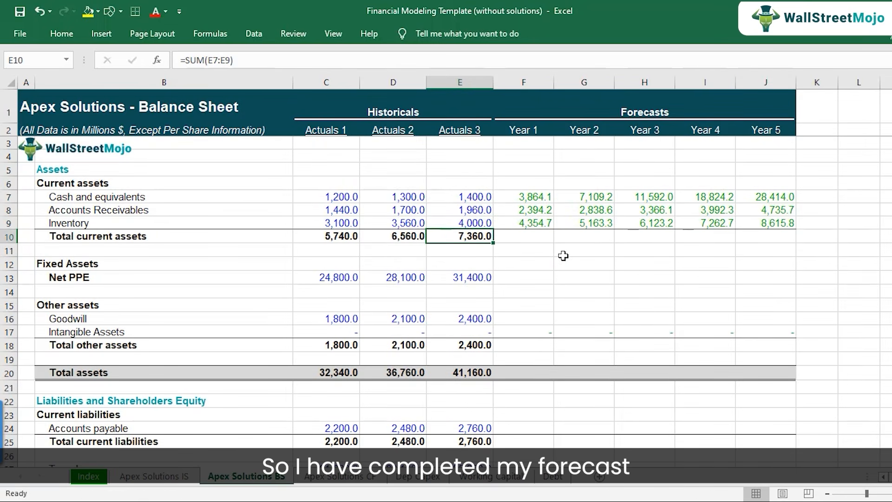
key(ctrl+c)
key(Right)
key(shift+Right)
key(shift+Right)
key(shift+Right)
key(shift+Right)
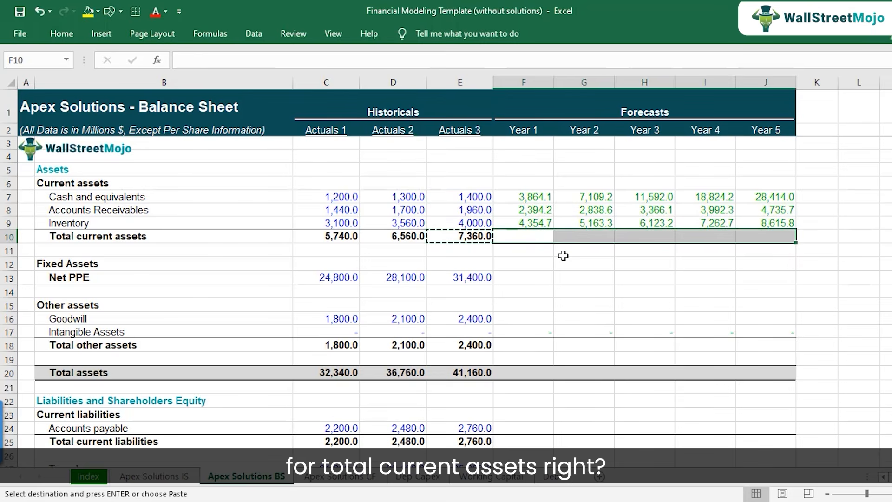
key(ctrl+v)
Review the forecast Net PPE balances in F13:J13 of the Dep Capex sheet, then return to the balance sheet's Year 1 Net PPE cell.
key(Down)
key(Down)
key(Down)
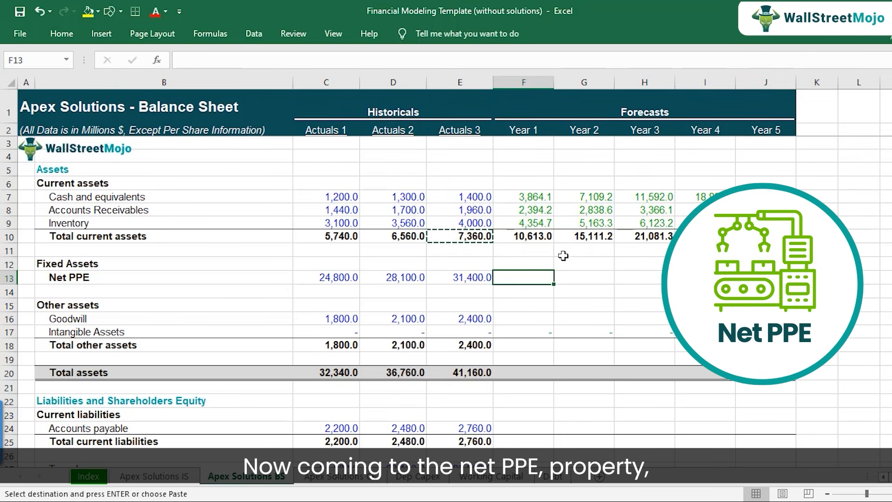
click(480, 274)
click(512, 274)
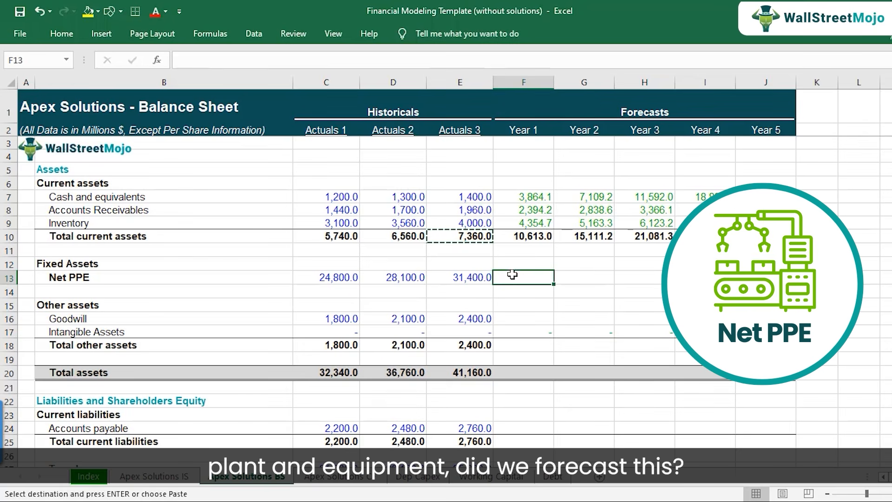
click(428, 478)
click(505, 277)
click(582, 278)
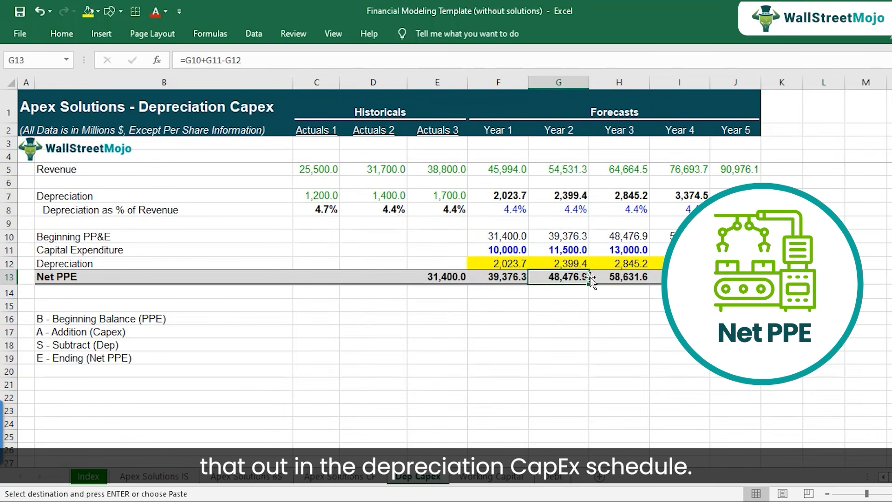
click(626, 277)
drag(506, 277, 729, 277)
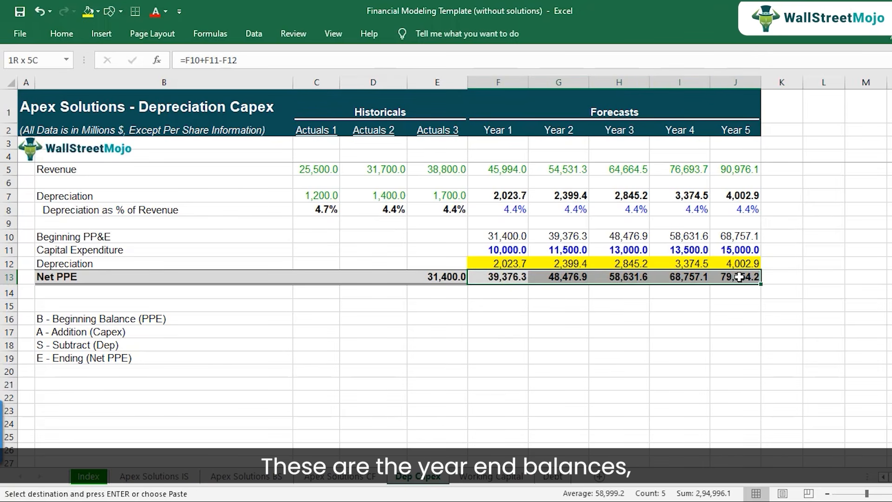
drag(504, 277, 750, 277)
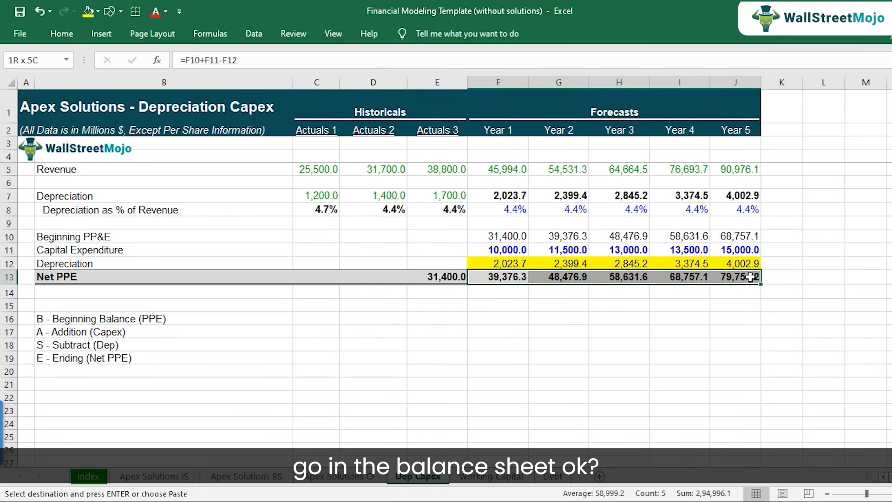
click(265, 476)
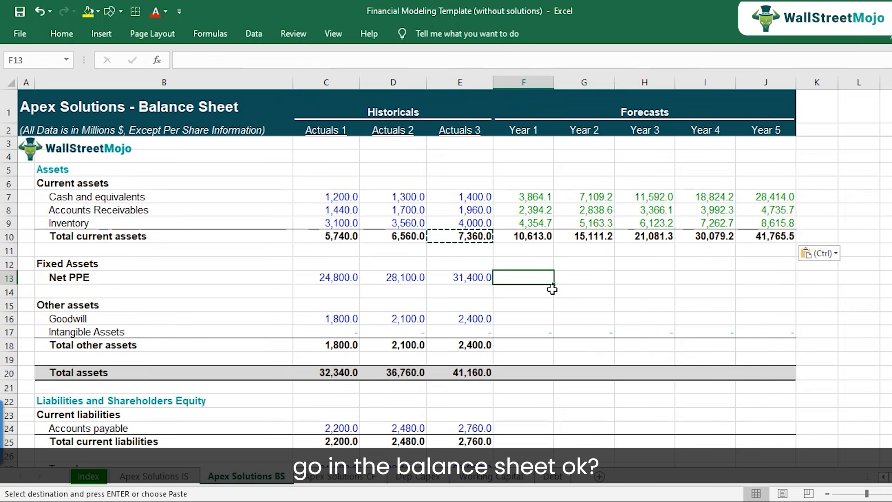
Link Year 1 Net PPE in F13 to cell F13 of the Dep Capex sheet and copy the link across to Years 2 through 5.
text(=)
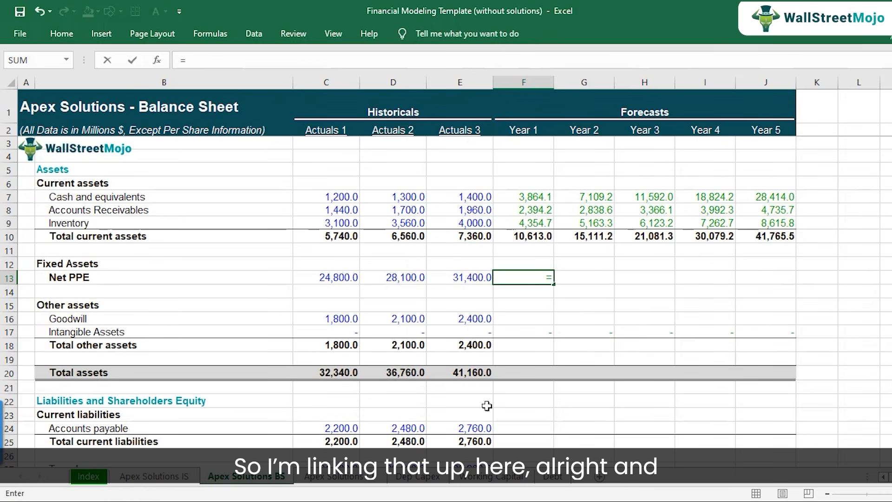
click(417, 476)
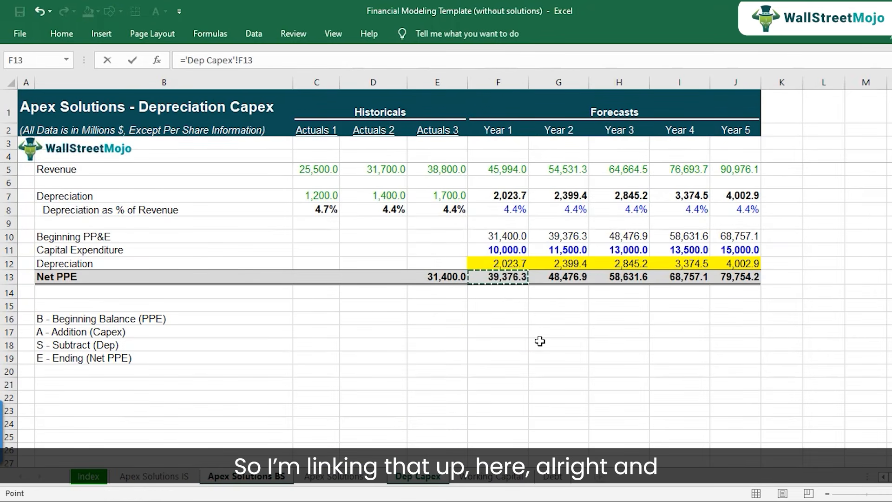
key(Return)
key(ctrl+c)
key(shift+Right)
key(shift+Right)
key(shift+Right)
key(shift+Right)
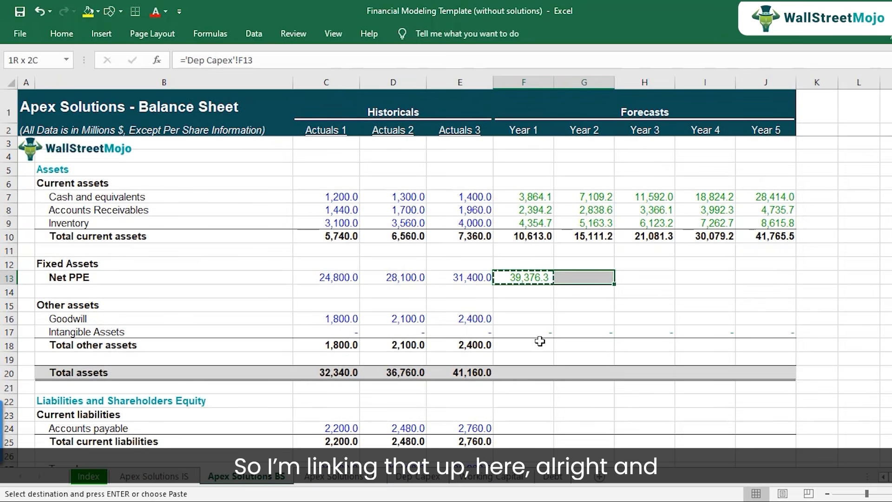
key(ctrl+v)
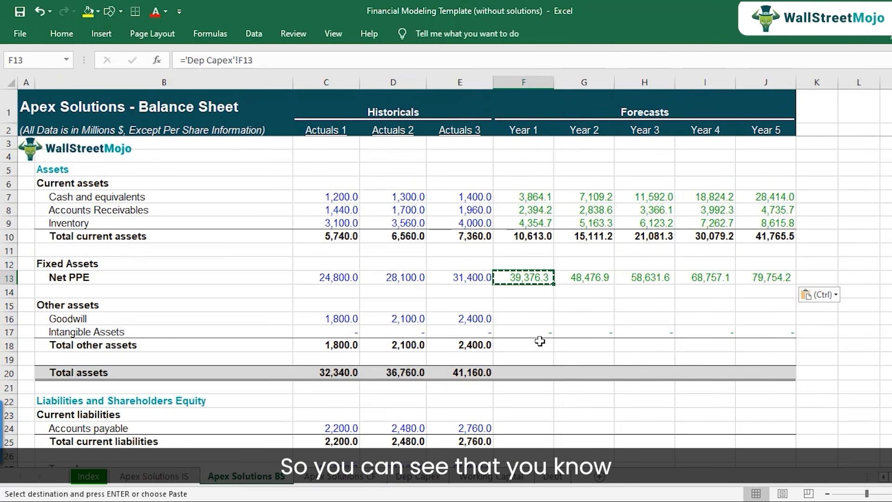
Review the linked forecast current assets in F7:J9, then go to the Year 1 Goodwill cell F16.
drag(532, 197, 766, 222)
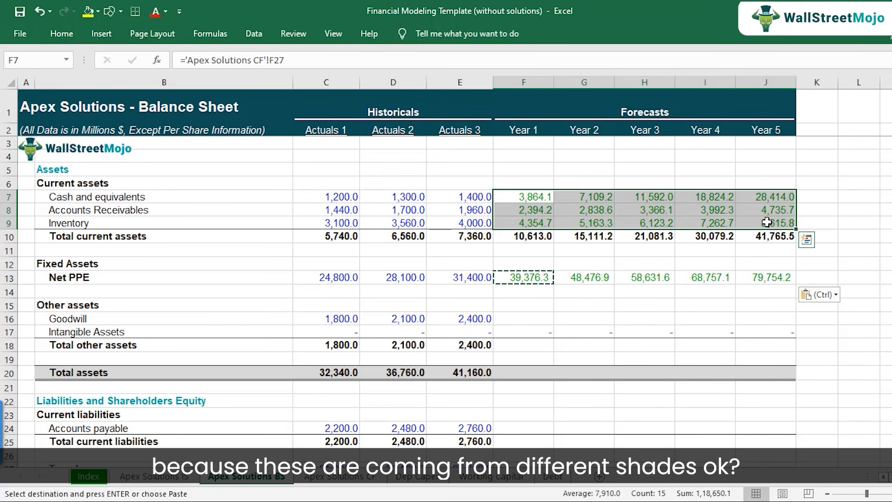
click(523, 308)
click(121, 319)
click(511, 319)
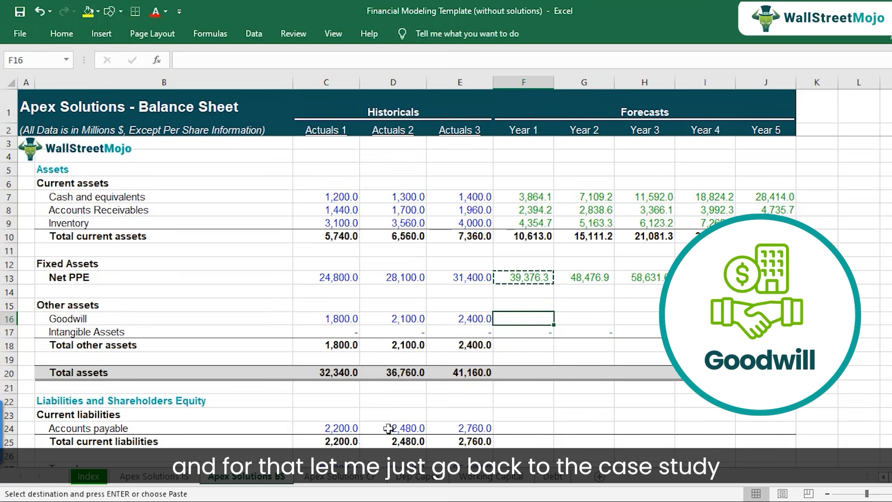
Switch to the case study PDF and find the Goodwill Impairment section on page 9.
click(356, 501)
click(177, 300)
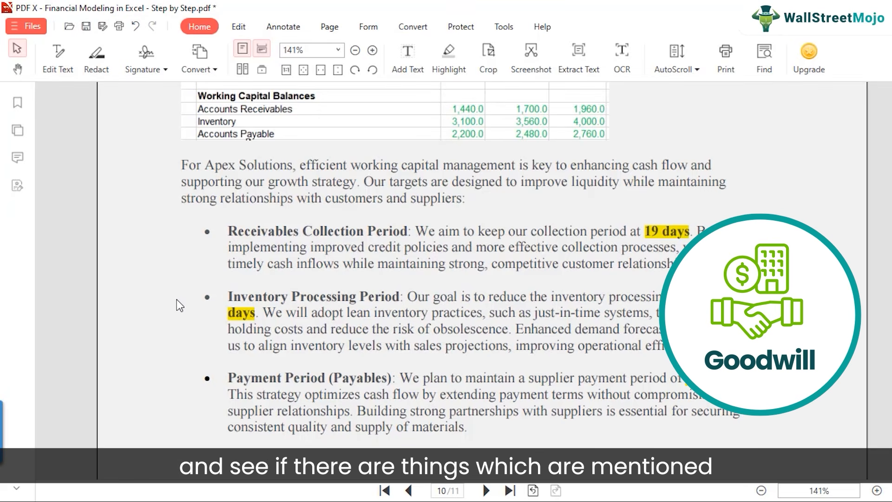
scroll(176, 302, down, 10)
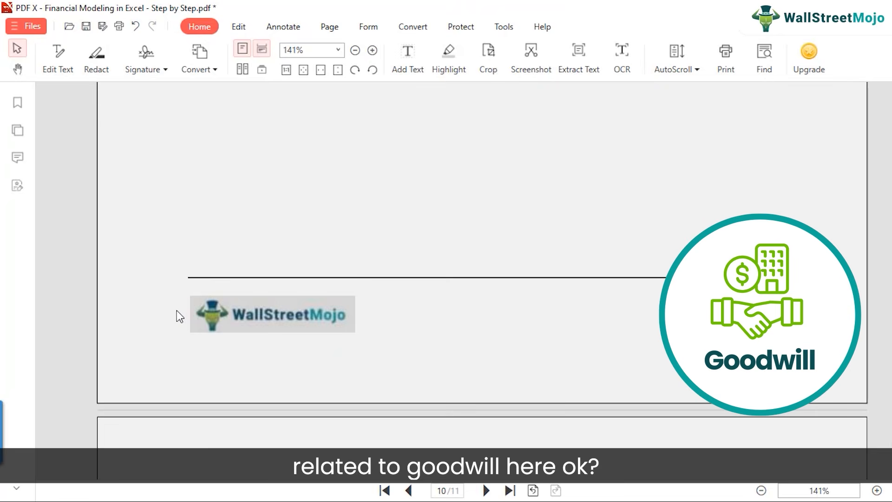
scroll(176, 310, down, 4)
scroll(177, 311, up, 12)
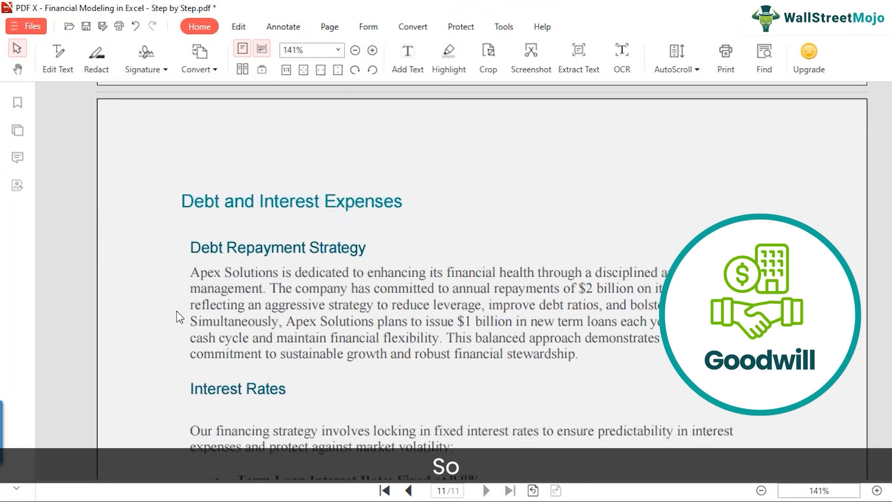
scroll(177, 311, up, 15)
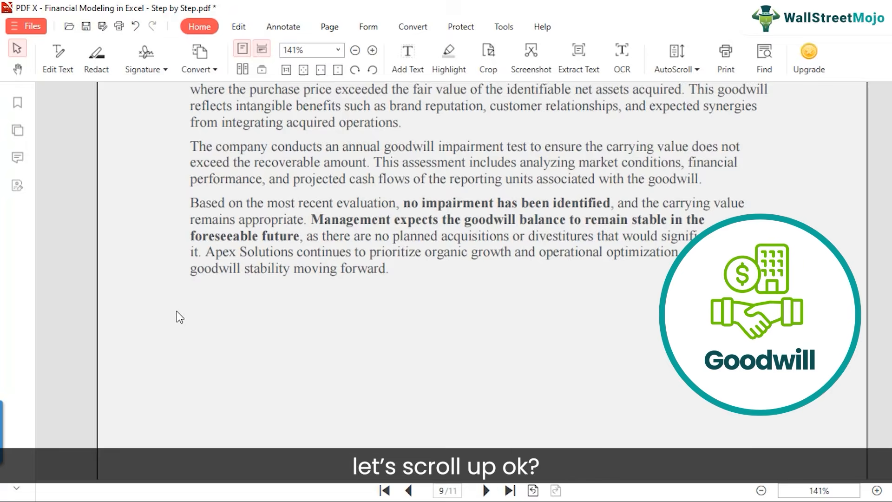
scroll(177, 311, down, 2)
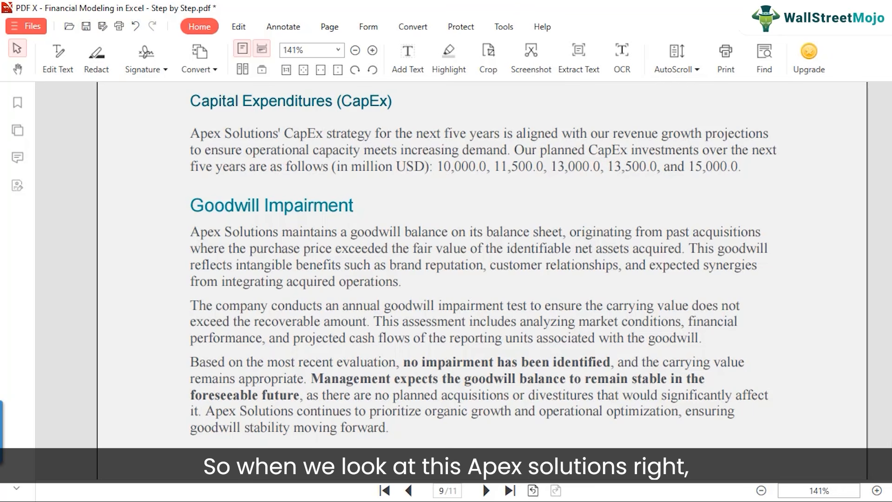
Return to the balance sheet in Excel and examine the historical Goodwill balances and the empty forecast cells F16:J16.
mouse_move(449, 501)
click(505, 483)
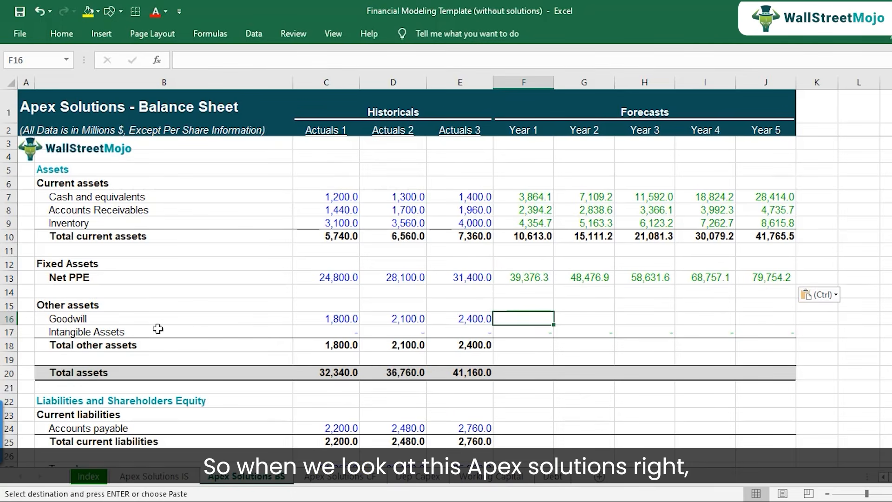
click(131, 320)
click(415, 319)
click(469, 318)
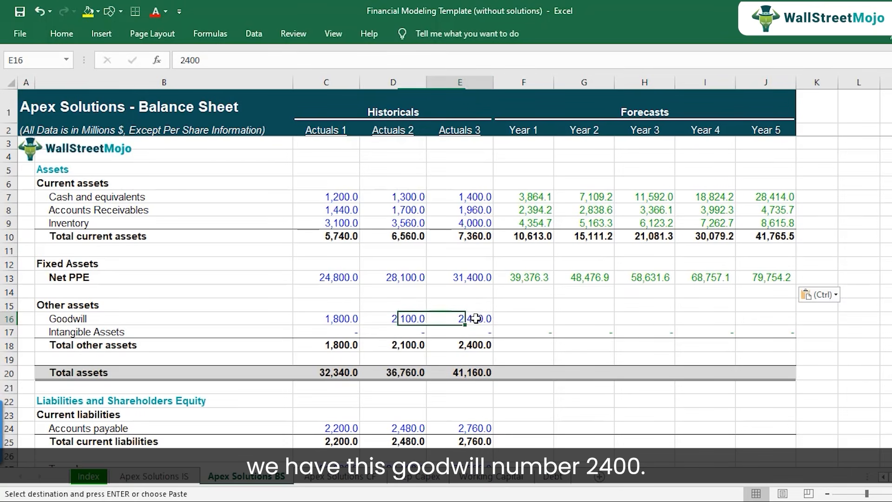
drag(514, 318, 760, 318)
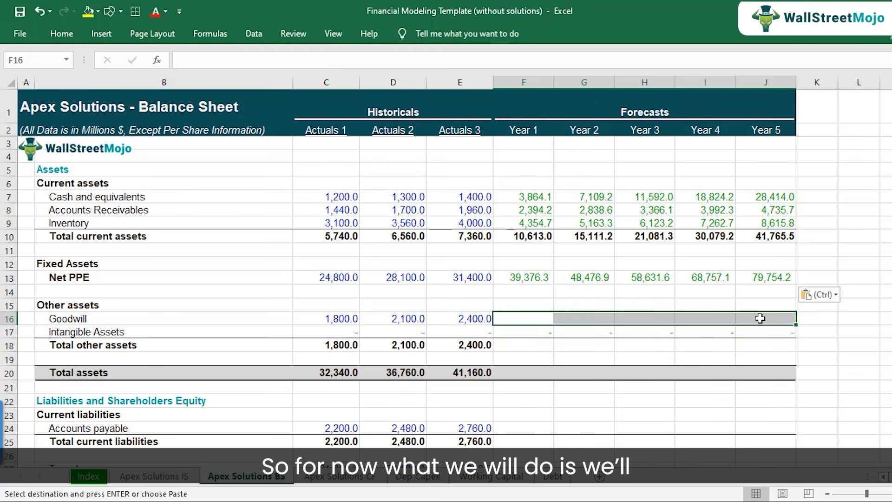
key(Down)
key(Up)
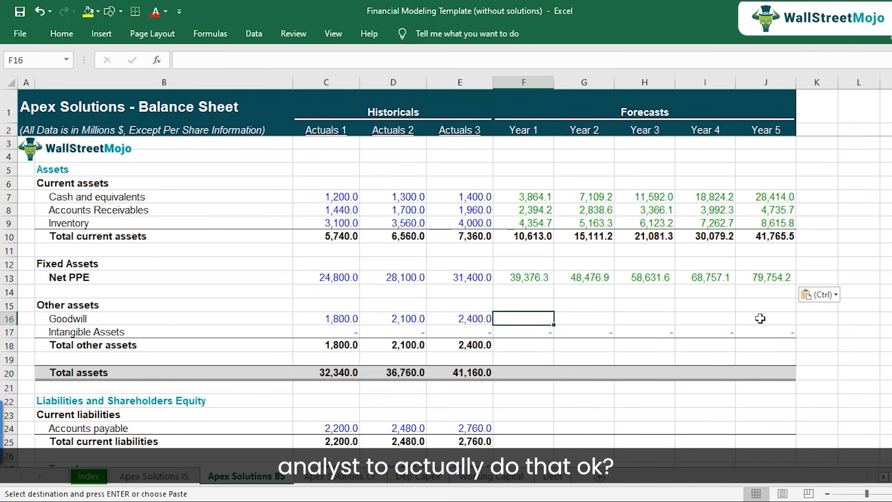
Set Year 1 Goodwill in F16 equal to the previous year with =E16 and copy it across to Years 2 through 5.
text(=)
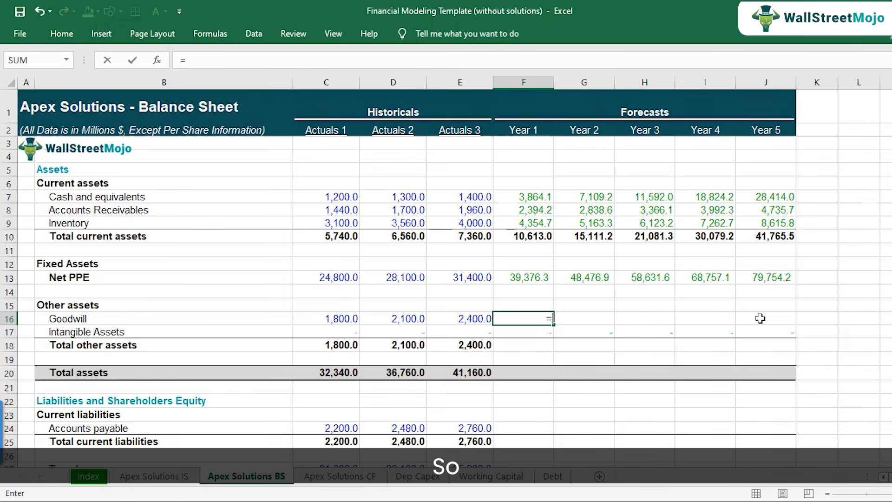
key(Left)
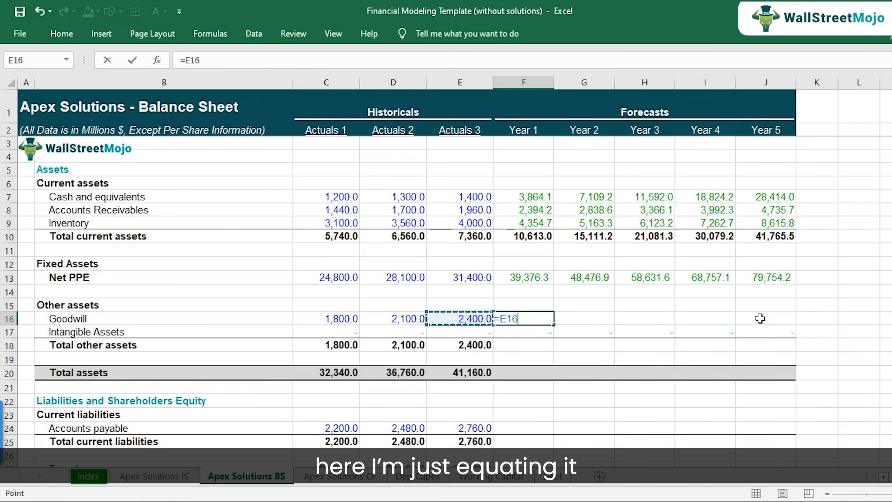
key(Return)
key(Up)
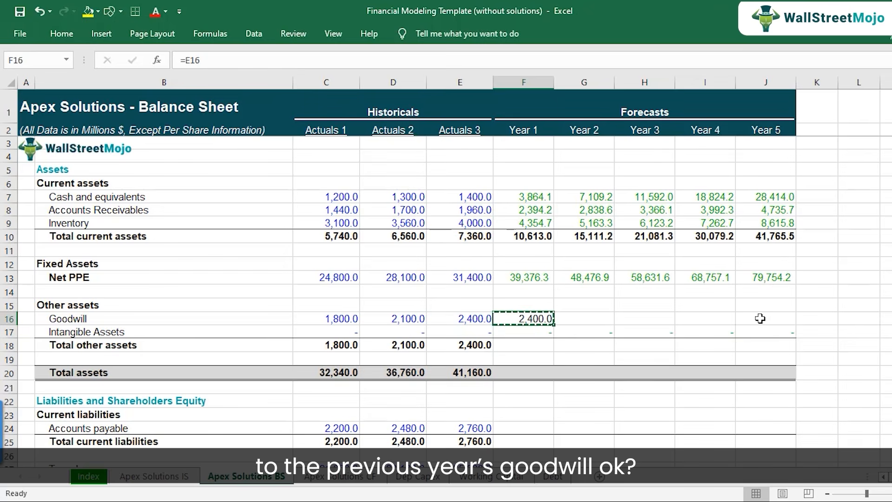
key(ctrl+c)
key(shift+Right)
key(shift+Right)
key(shift+Right)
key(shift+Right)
key(ctrl+v)
key(Down)
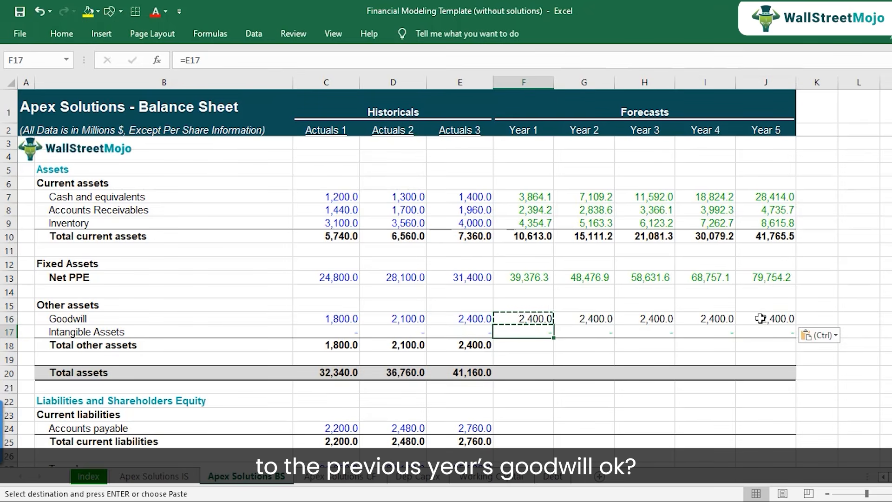
Copy the Actuals 3 Total other assets formula in E18 across the forecast years in F18:J18.
key(Down)
key(Left)
key(alt+equal)
key(Return)
key(Up)
key(ctrl+c)
key(Right)
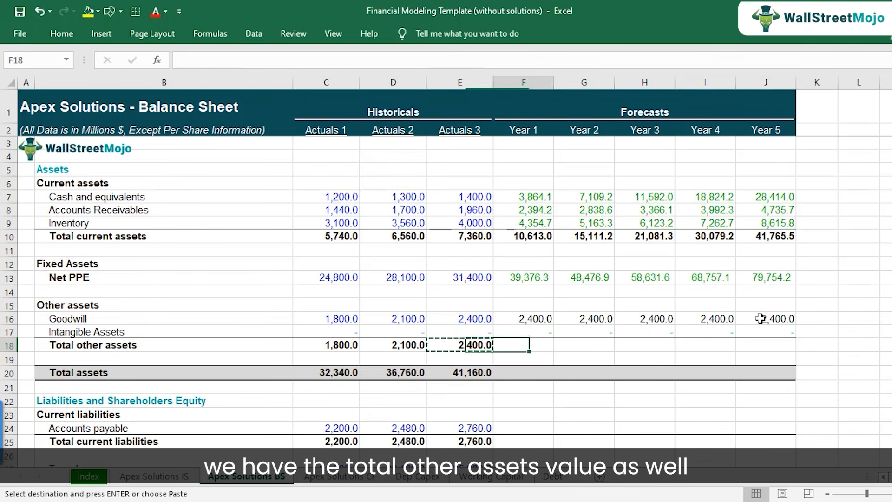
key(shift+Right)
key(shift+Right)
key(shift+Right)
key(shift+Right)
key(ctrl+v)
Copy the Actuals 3 Total assets formula in E20 across F20:J20 and check the Year 1 formula.
key(Down)
key(Down)
key(Left)
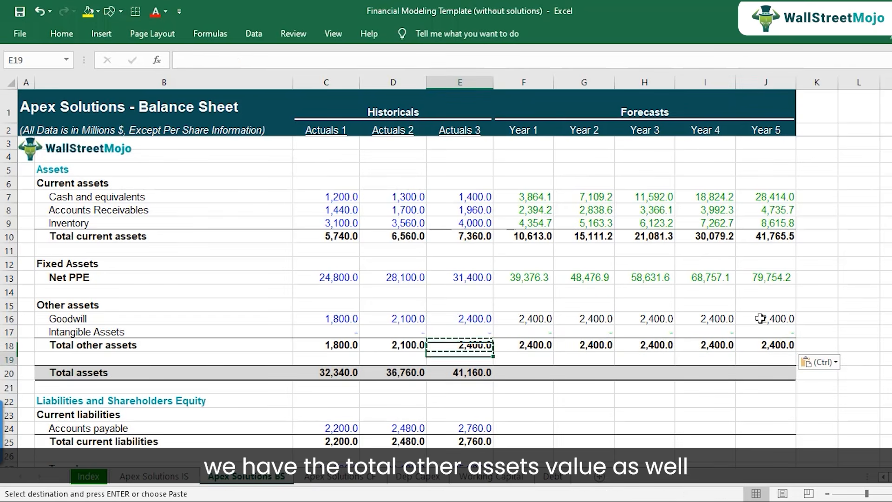
key(ctrl+c)
key(Right)
key(shift+Right)
key(shift+Right)
key(shift+Right)
key(shift+Right)
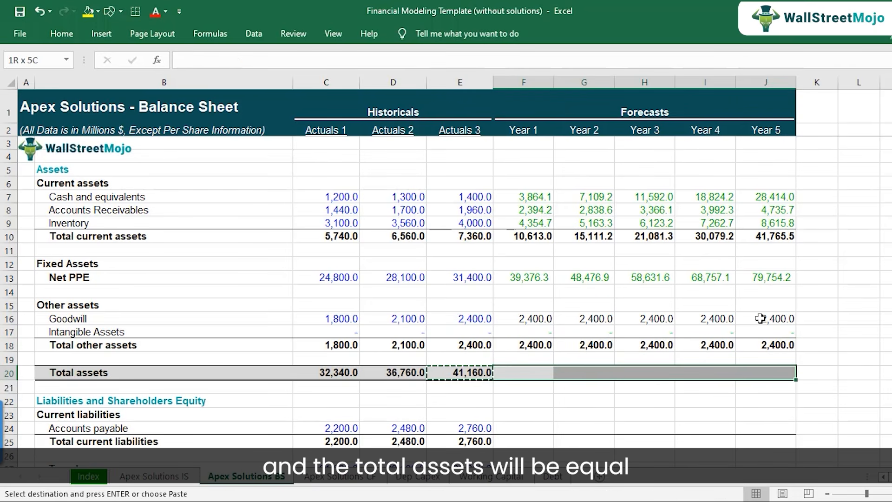
key(ctrl+v)
key(F2)
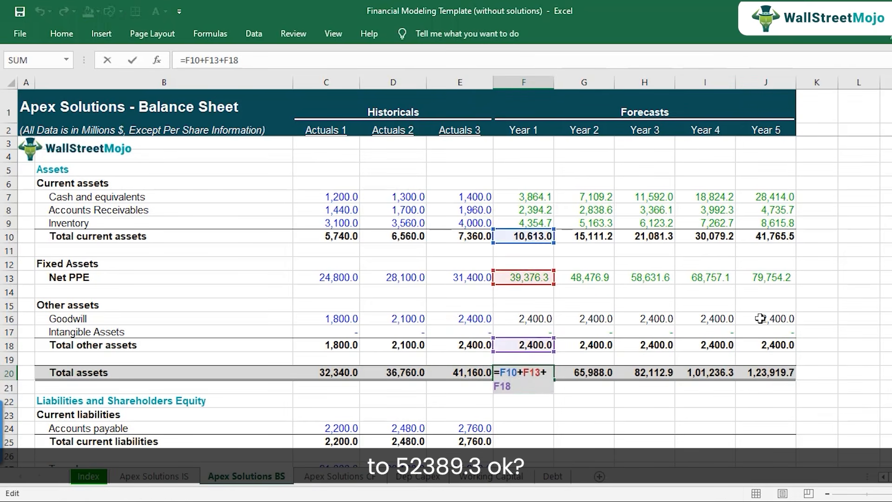
key(Escape)
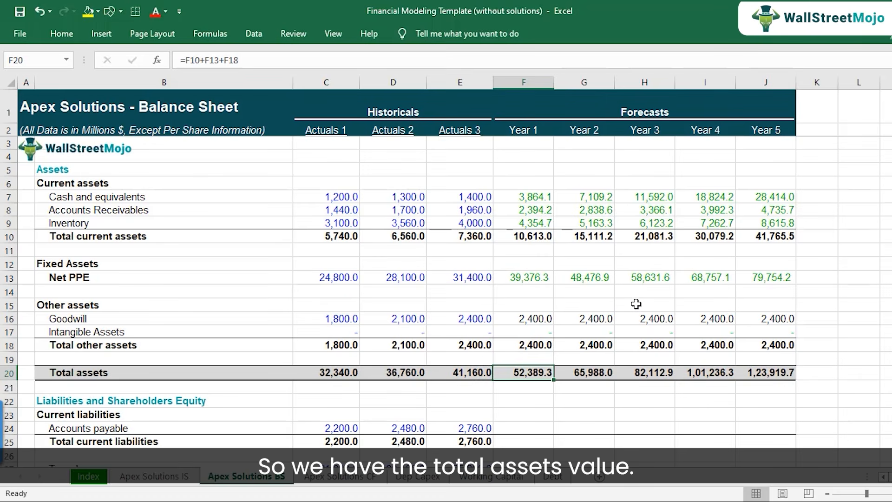
Link Year 1 Accounts payable in F24 to the Year 1 Accounts Payable balance in F9 of the Working Capital sheet.
scroll(558, 289, down, 5)
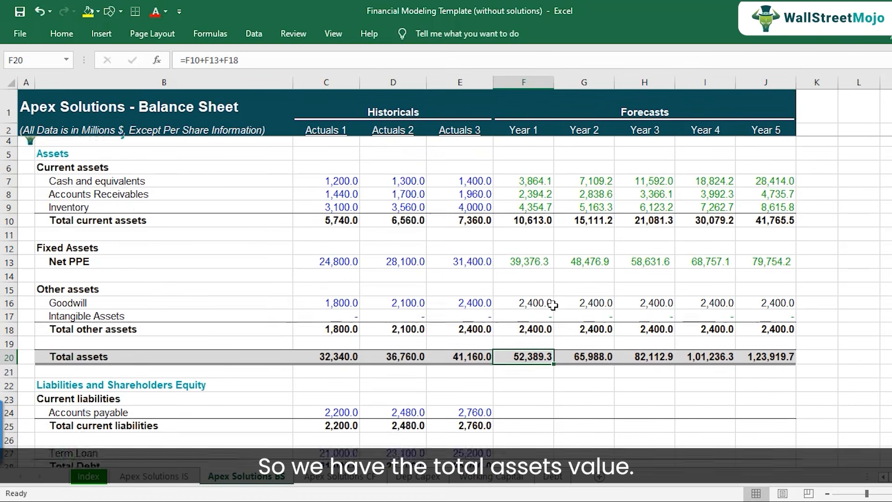
scroll(547, 318, down, 1)
scroll(546, 319, up, 2)
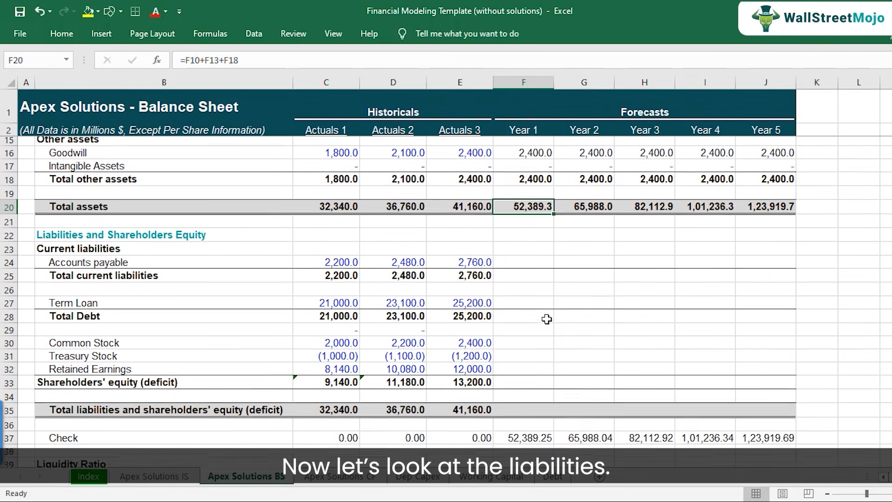
click(461, 265)
click(529, 269)
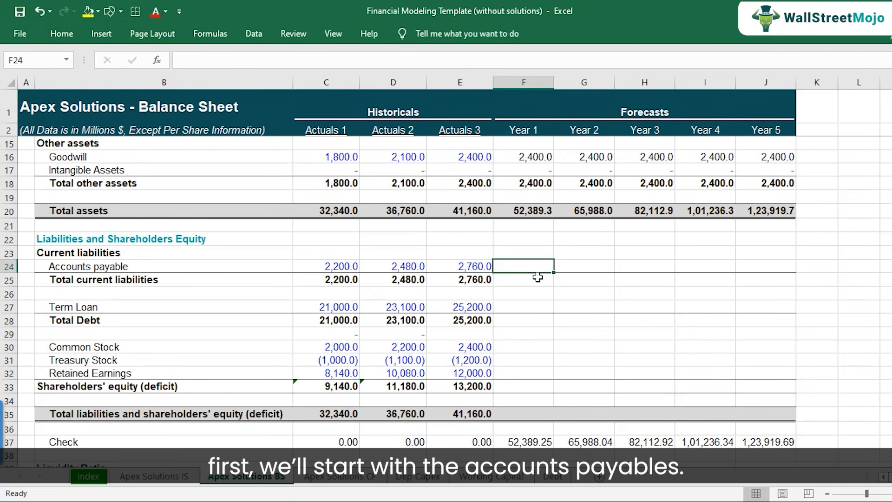
text(=)
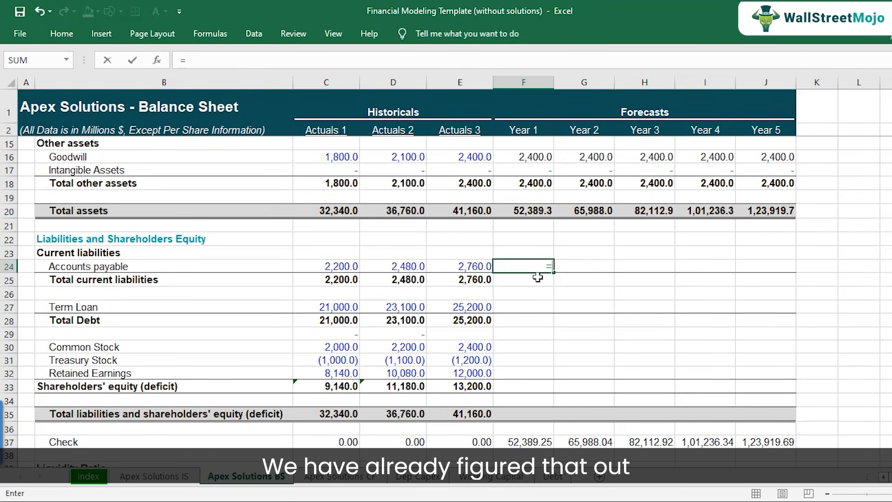
click(496, 478)
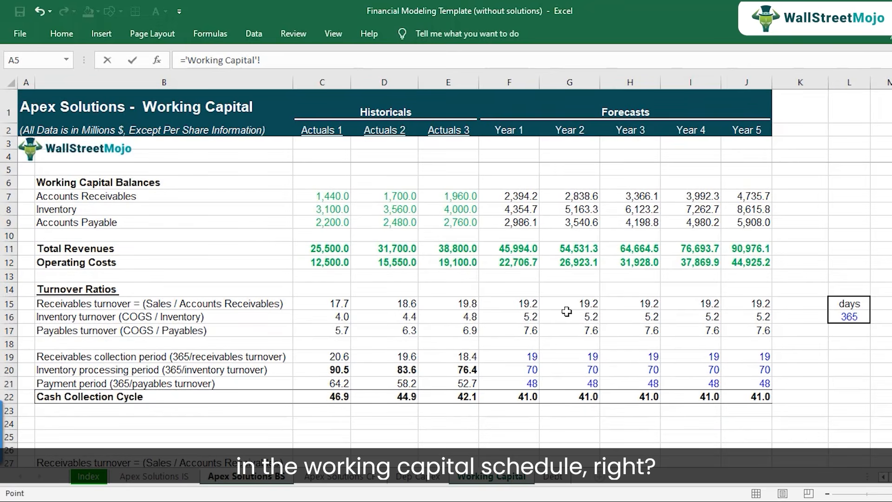
click(523, 223)
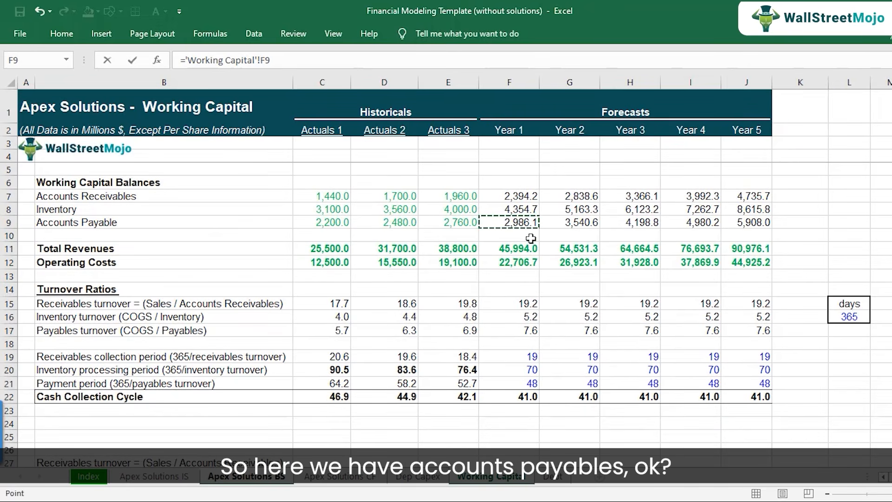
key(Return)
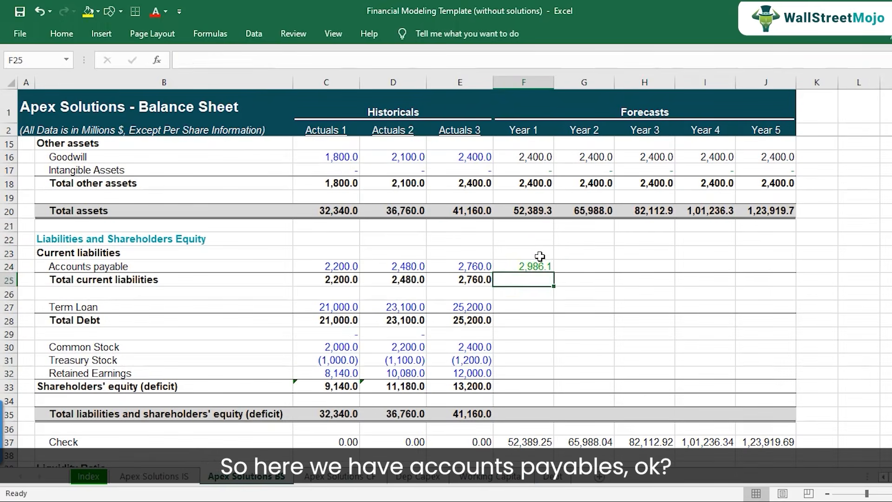
Copy the Accounts payable link in F24 across to Years 2 through 5.
key(Up)
key(ctrl+c)
key(shift+Right)
Copy the Actuals 3 Total current liabilities formula in E25 across F25:J25 and check the Year 1 formula.
key(shift+Right)
key(shift+Right)
key(shift+Right)
key(ctrl+v)
key(Left)
key(Down)
key(ctrl+c)
key(Right)
key(shift+Right)
key(shift+Right)
key(shift+Right)
key(shift+Right)
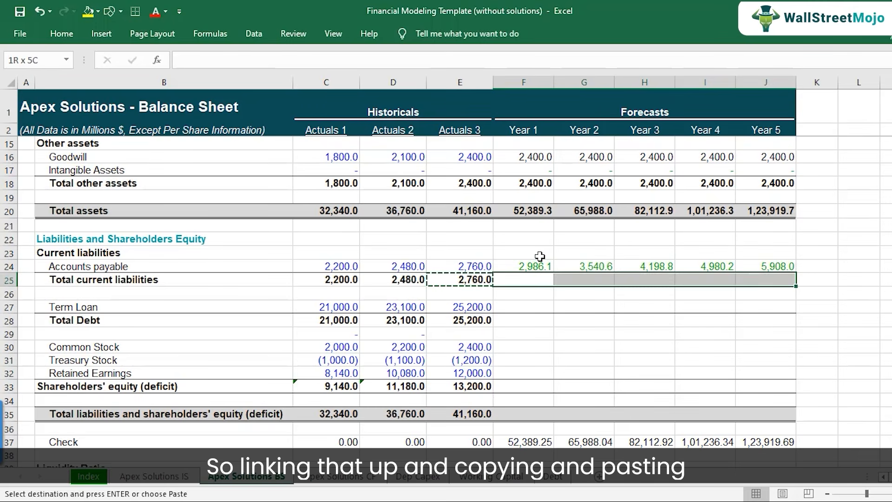
key(ctrl+v)
key(Down)
key(Up)
key(F2)
key(Escape)
Highlight the forecast Term Loan cells F27:J27 with yellow fill.
key(Left)
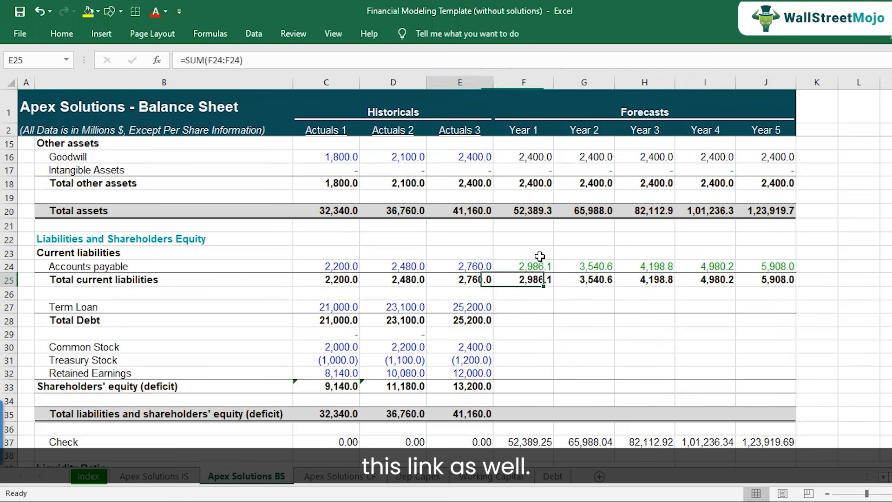
key(Down)
key(Down)
key(Right)
key(shift+Right)
key(shift+Right)
key(shift+Right)
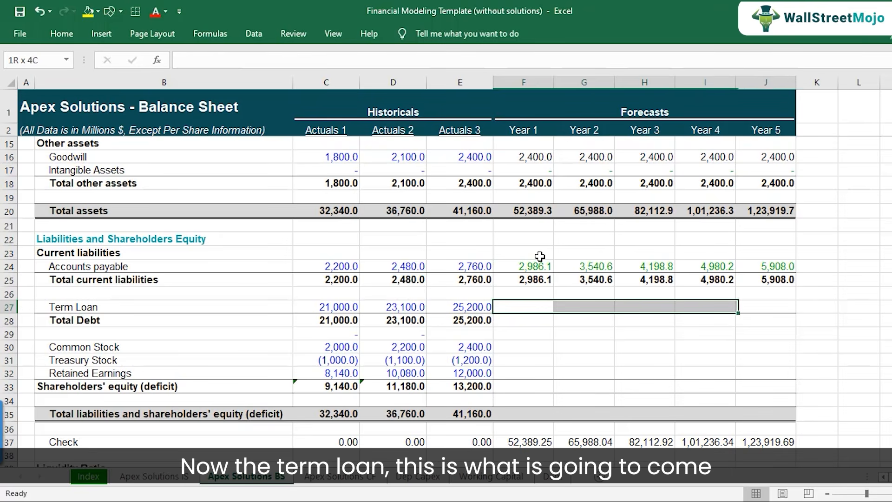
key(shift+Right)
click(87, 10)
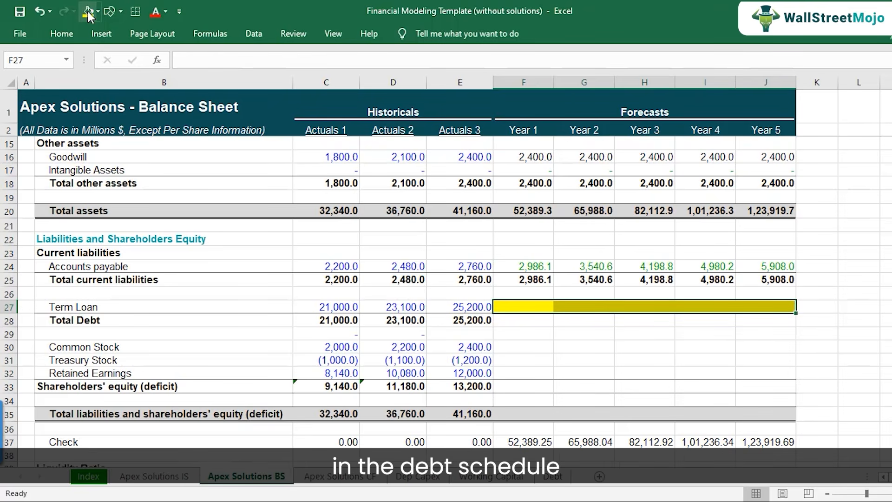
Copy the Actuals 3 Total Debt formula in E28 across F28:J28 and check the Year 1 formula.
click(474, 319)
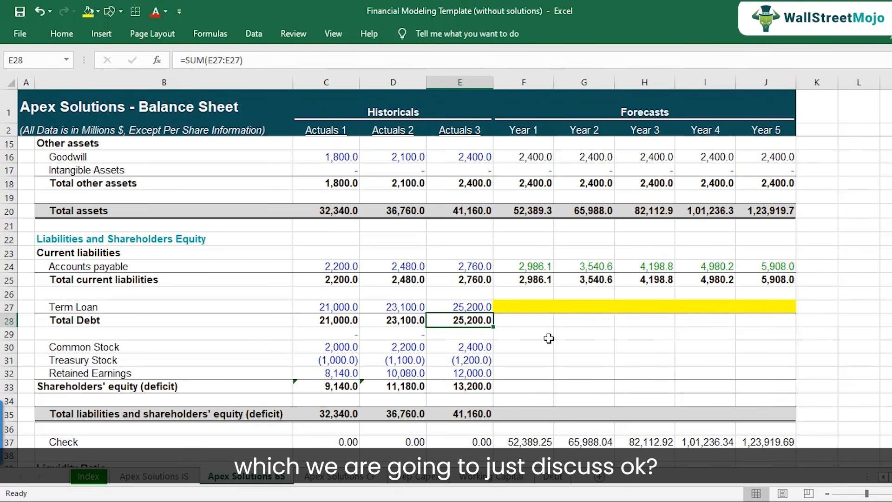
key(ctrl+c)
key(Right)
key(shift+Right)
key(shift+Right)
key(shift+Right)
key(shift+Right)
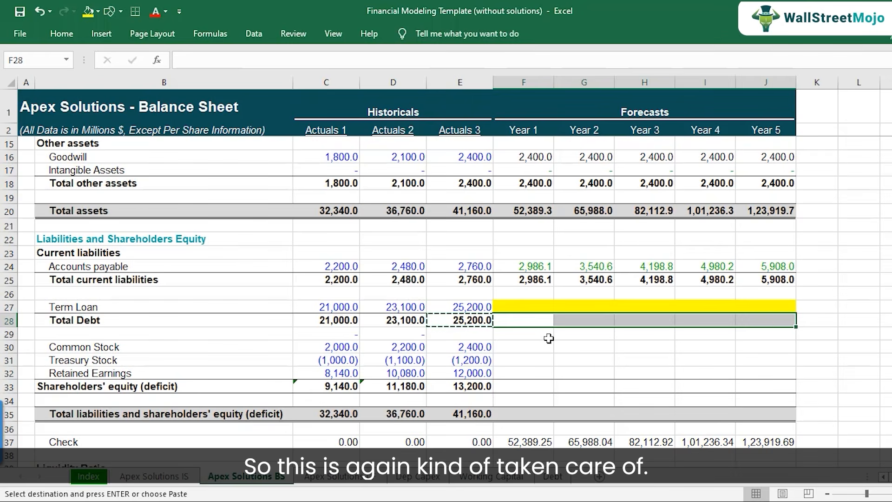
key(ctrl+v)
key(F2)
key(Escape)
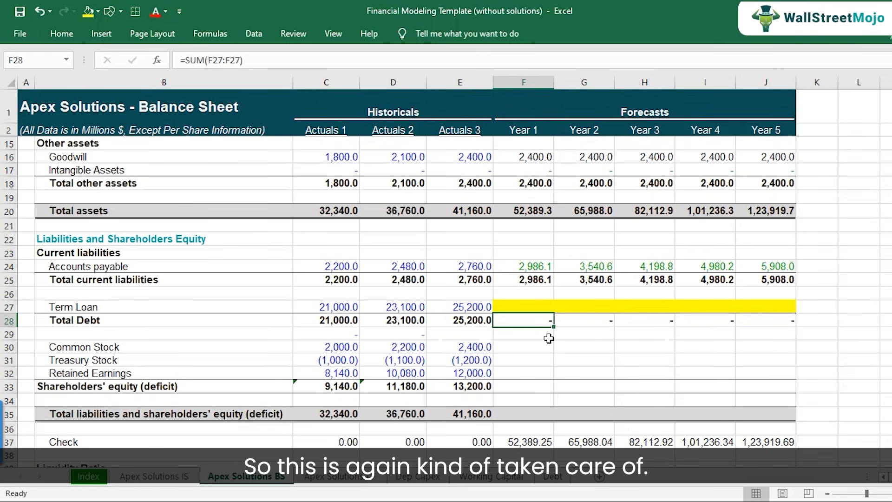
Switch to the case study PDF, look through it for shareholders' equity assumptions, and return to the balance sheet template in Excel.
key(Down)
key(Down)
key(Down)
key(Down)
key(Down)
key(Up)
key(Up)
key(Up)
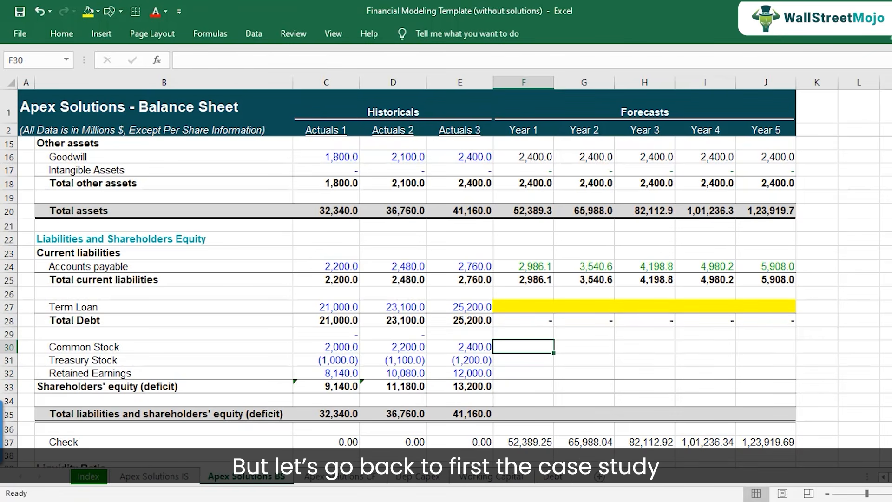
click(297, 501)
scroll(228, 330, down, 10)
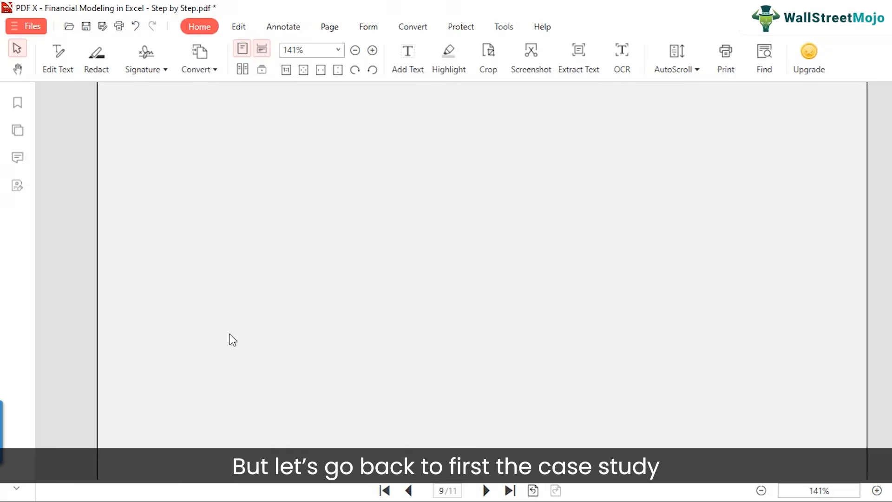
scroll(233, 349, down, 10)
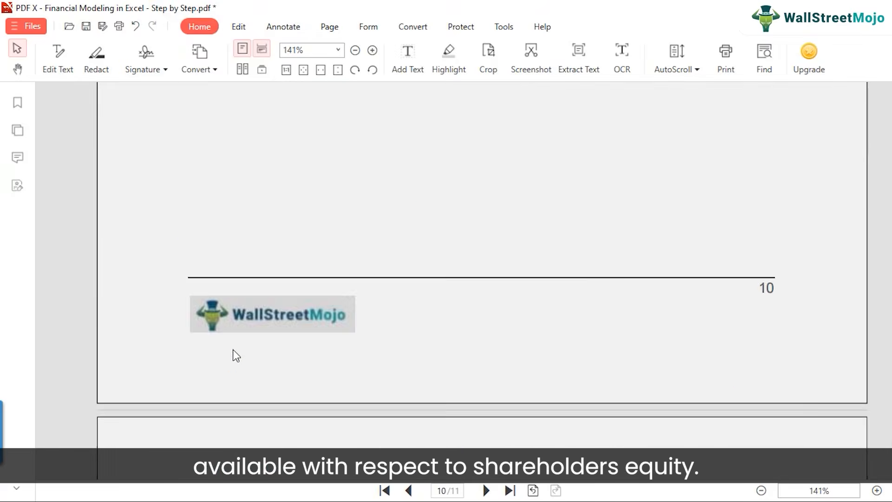
scroll(233, 349, up, 10)
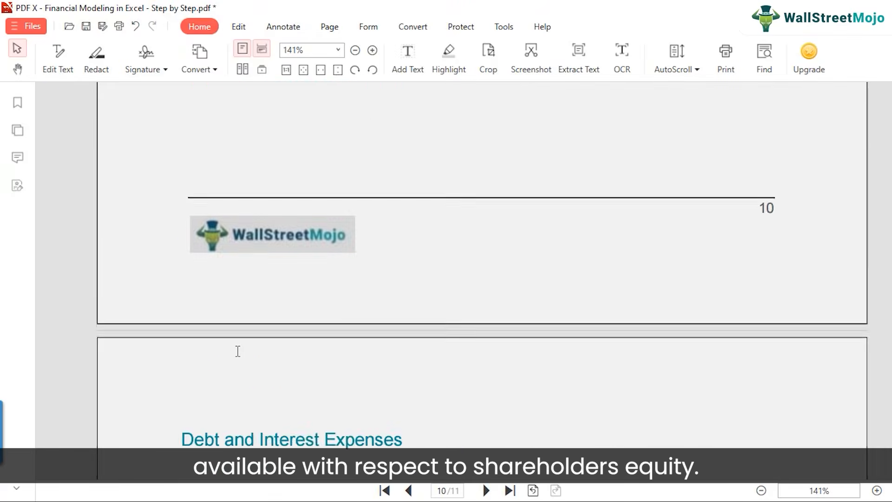
scroll(242, 358, up, 15)
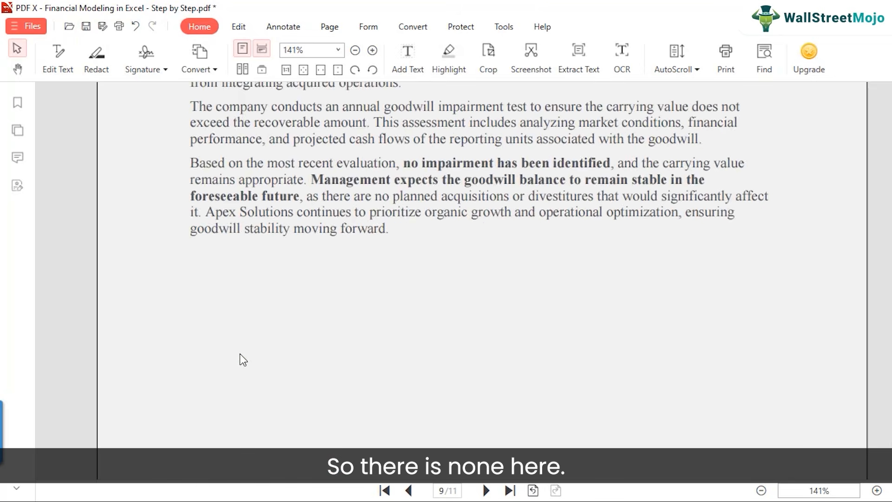
scroll(241, 355, down, 4)
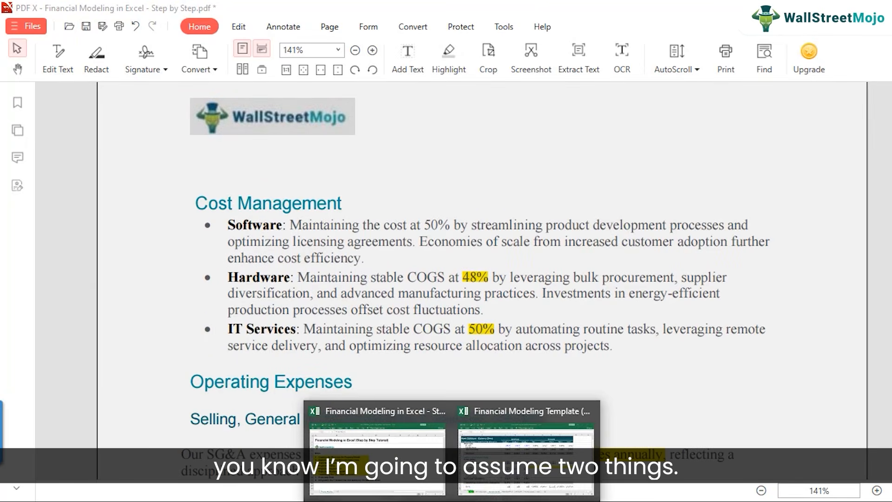
click(546, 444)
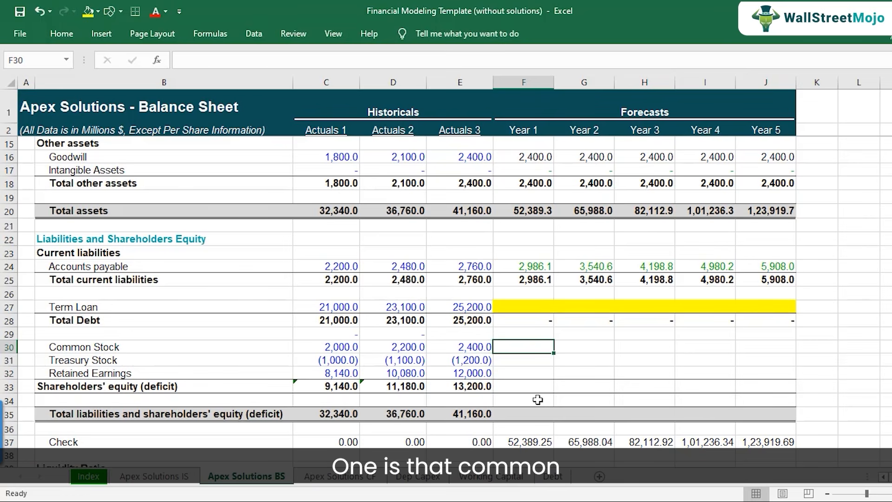
Set Year 1 Common Stock in F30 equal to Actuals 3 in E30 and copy the formula across Years 2 through 5.
text(=)
key(Left)
key(Return)
key(Up)
key(ctrl+c)
key(shift+Right)
key(shift+Right)
key(shift+Right)
key(shift+Right)
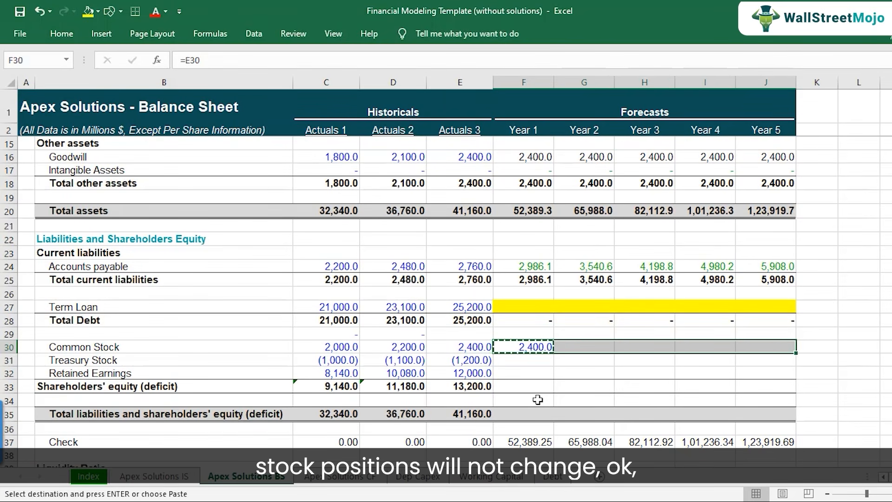
key(ctrl+v)
Set Year 1 Treasury Stock in F31 equal to the Actuals 3 balance in E31.
key(Down)
text(=)
key(Left)
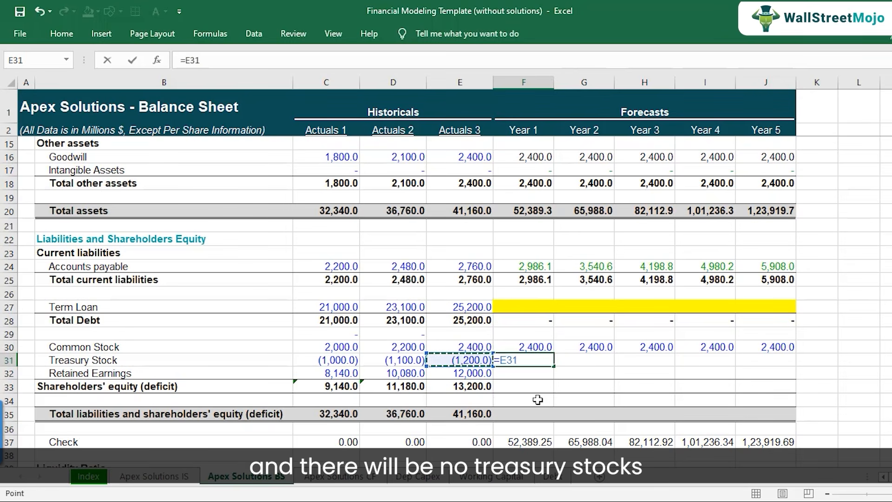
key(Return)
key(Up)
Copy the Treasury Stock formula in F31 across Years 2 through 5 and check the Year 1 formula.
key(ctrl+c)
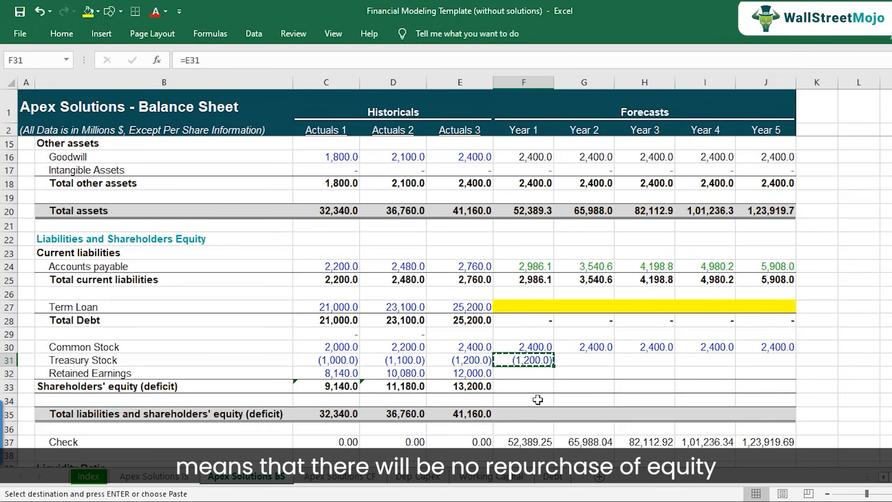
key(shift+Right)
key(shift+Right)
key(shift+Right)
key(shift+Right)
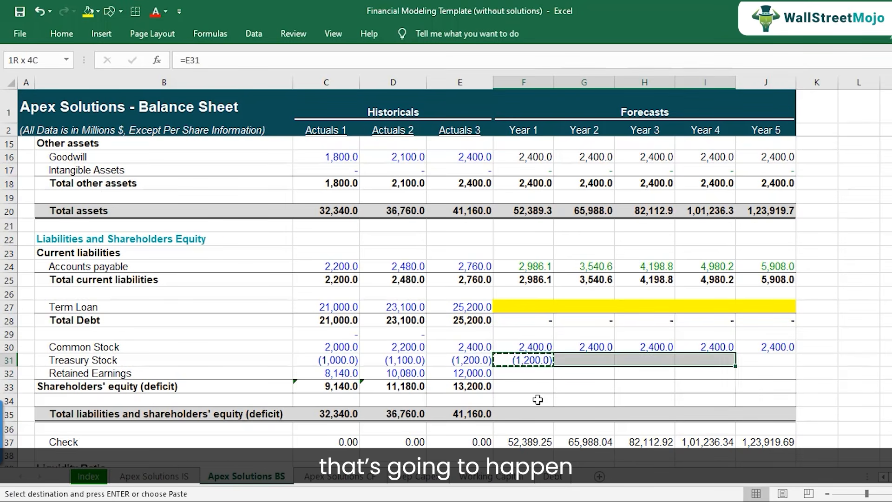
key(ctrl+v)
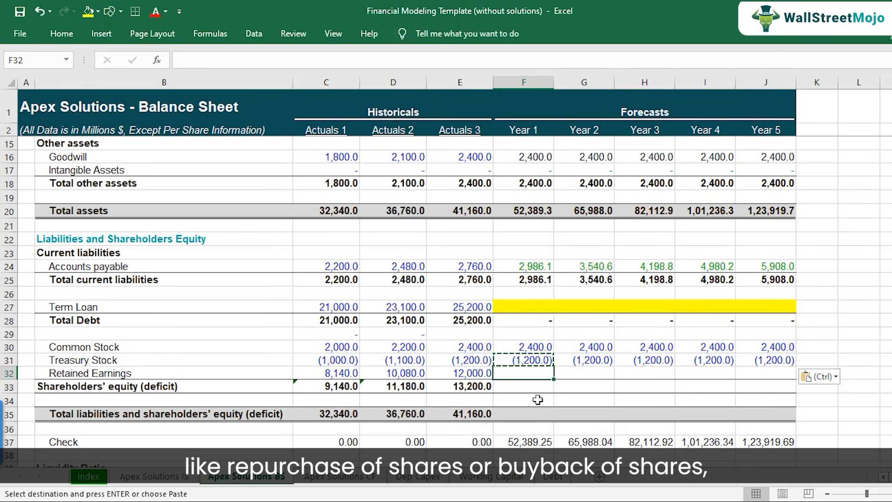
key(F2)
key(Escape)
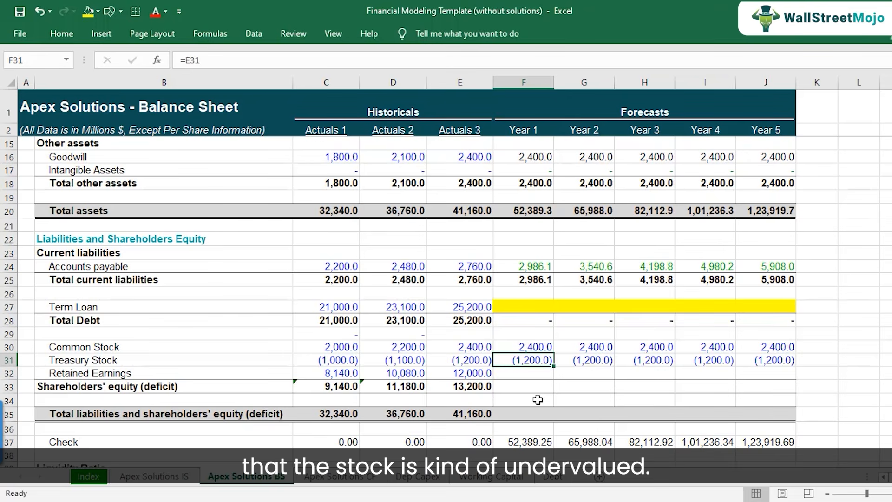
key(Up)
key(Down)
key(F2)
key(Return)
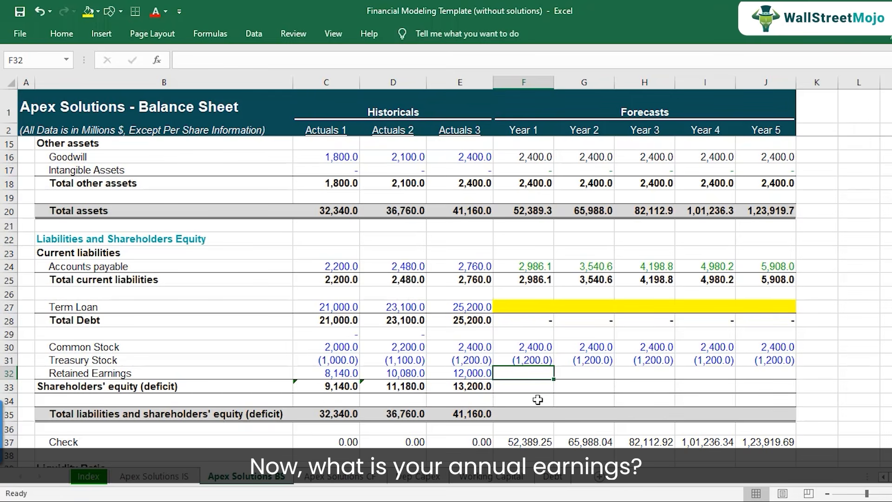
Calculate Year 1 Retained Earnings in F32 as E32 plus Year 1 Net income in F30 of the Apex Solutions IS sheet.
click(178, 475)
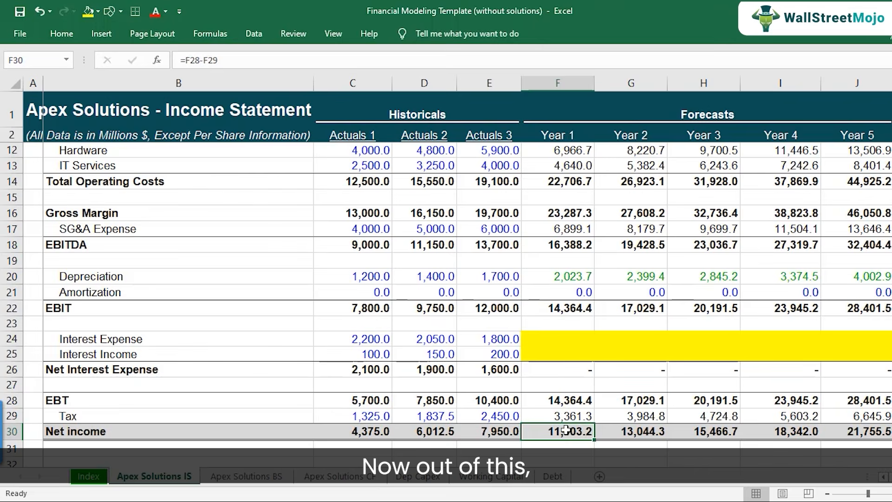
scroll(566, 430, down, 1)
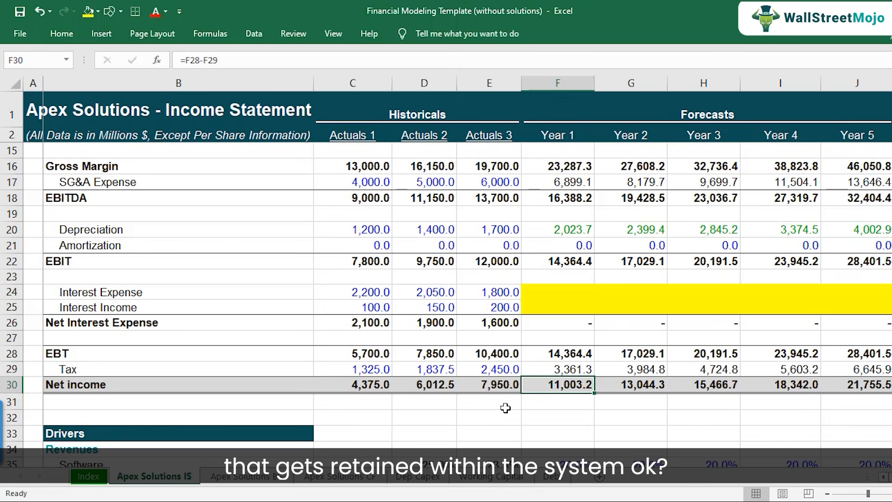
click(281, 479)
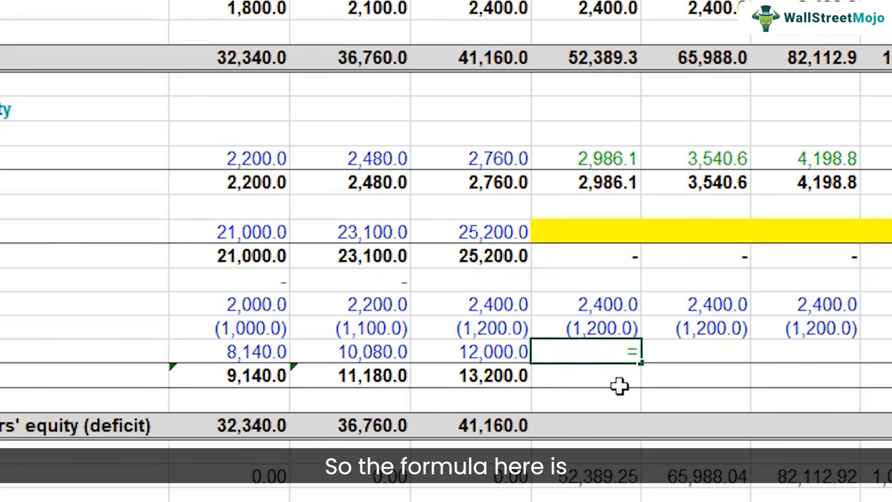
text(=)
key(Left)
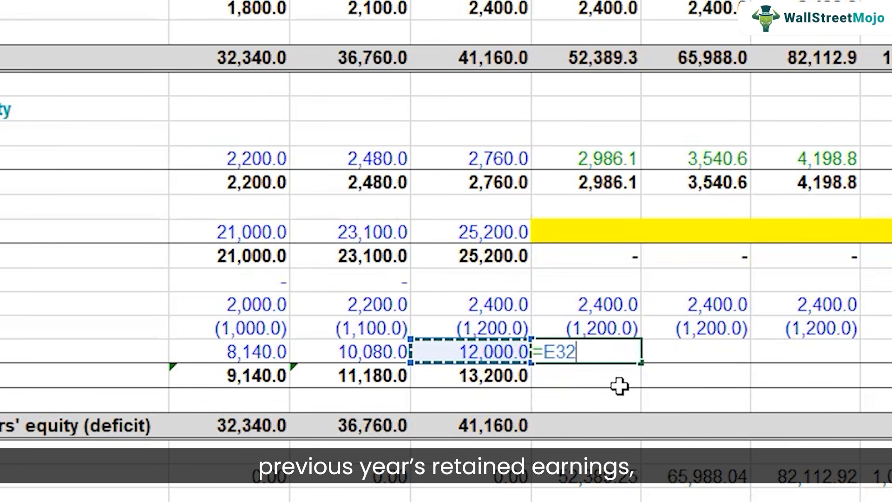
text(+)
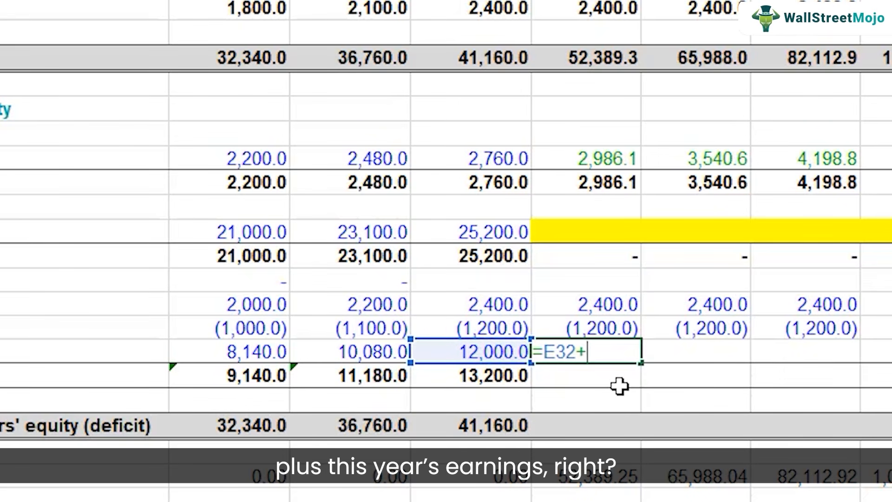
click(181, 478)
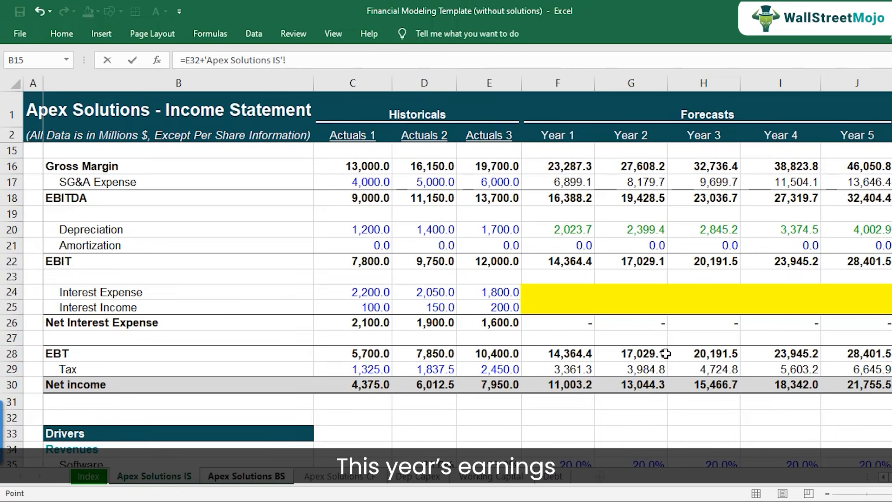
click(574, 386)
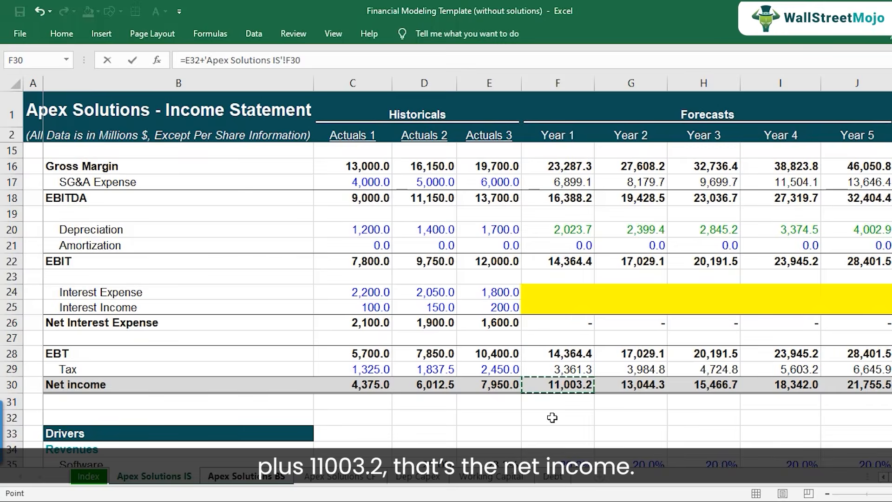
key(Return)
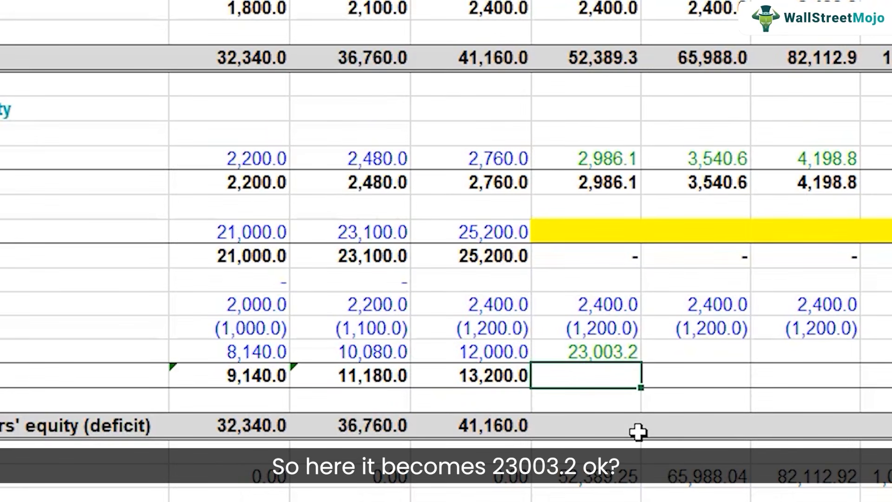
key(Up)
key(Down)
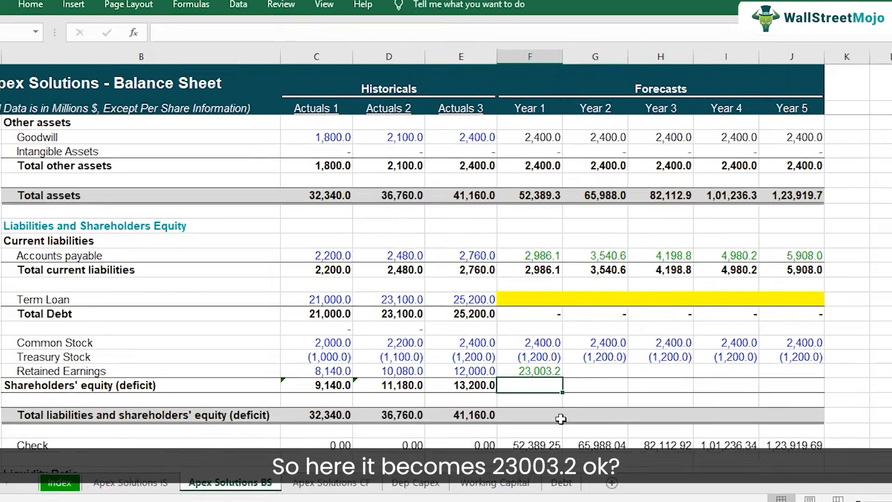
Copy the Actuals 3 Shareholders' equity formula in E33 to Year 1 in F33 and check it.
key(Left)
key(F2)
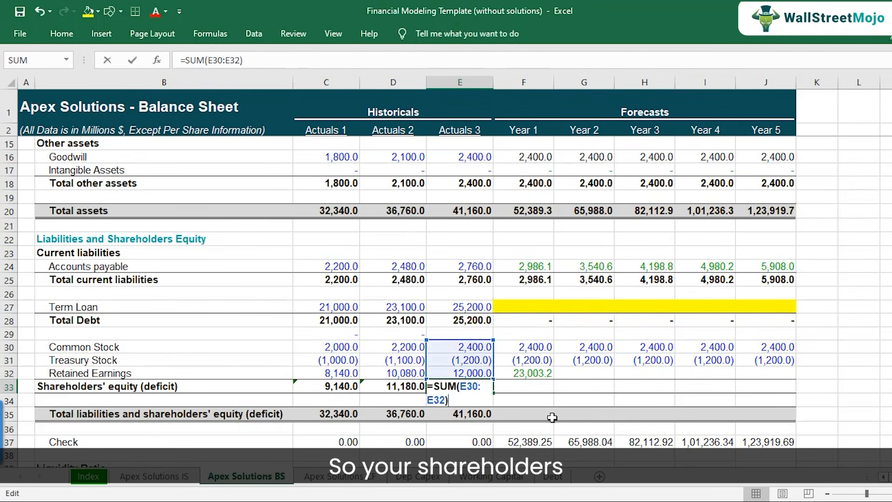
key(Escape)
key(ctrl+c)
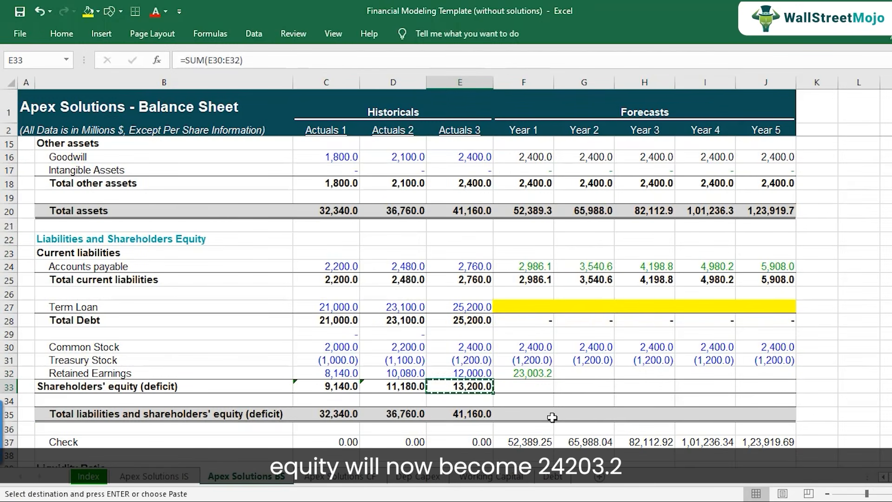
key(Right)
key(ctrl+v)
key(Down)
key(Up)
key(F2)
key(Escape)
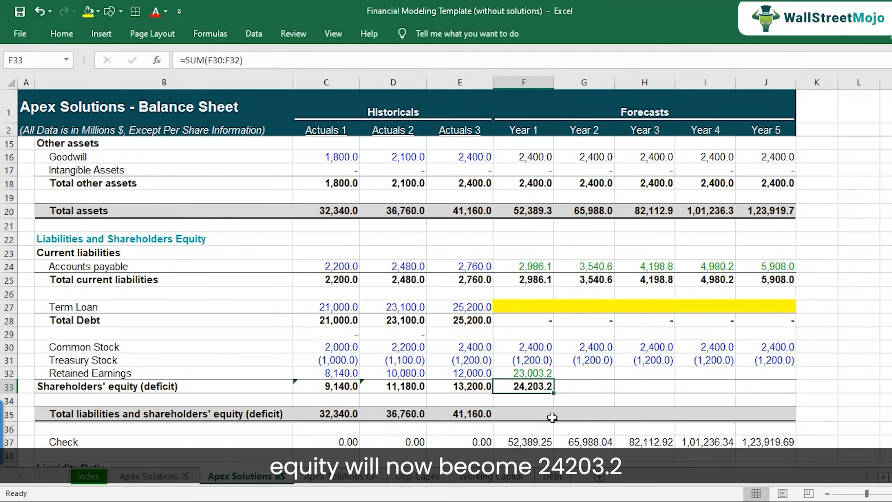
Copy the Actuals 3 Total liabilities and shareholders' equity formula in E35 to Year 1 in F35 and check it.
key(Left)
key(Down)
key(Down)
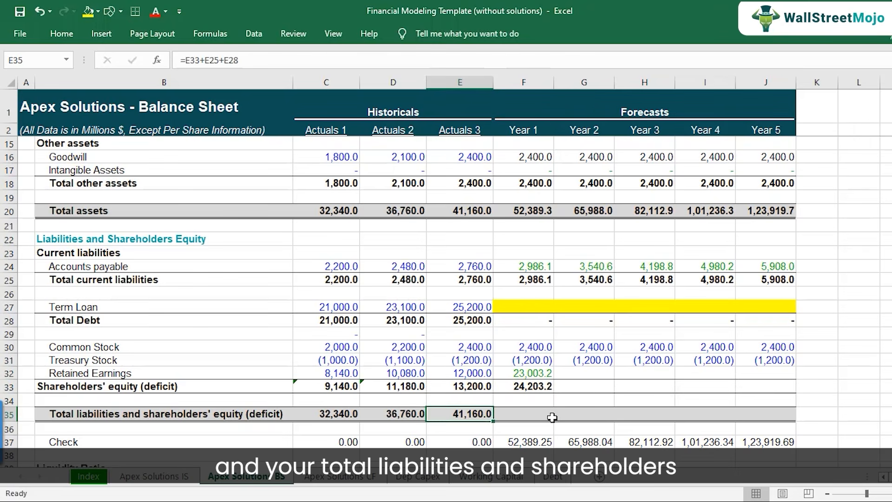
key(ctrl+c)
key(Right)
key(ctrl+v)
key(F2)
key(Escape)
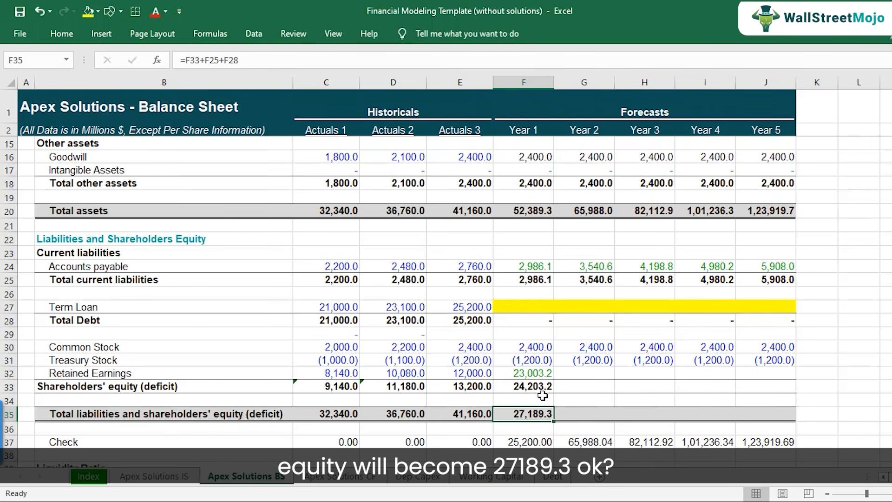
Copy the Year 1 equity formulas in F32:F35 across Years 2 through 5 and check the copied formulas.
drag(540, 378, 548, 411)
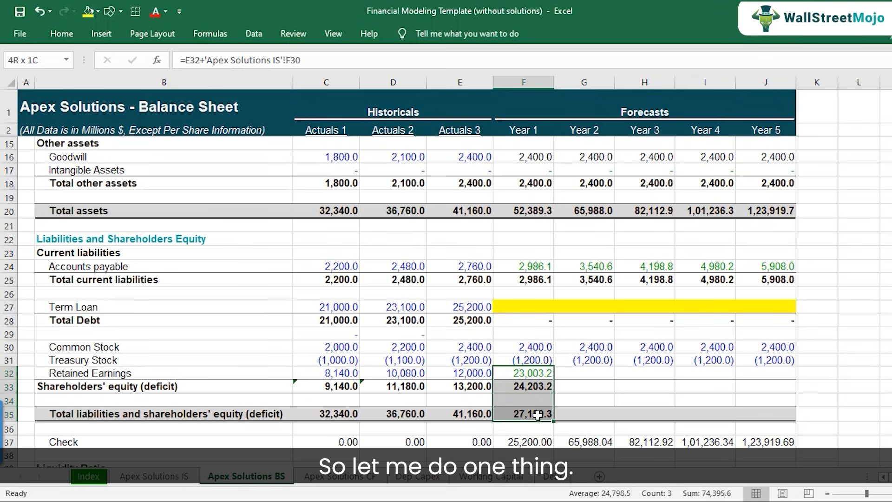
key(ctrl+c)
drag(579, 373, 767, 374)
key(ctrl+v)
double_click(671, 372)
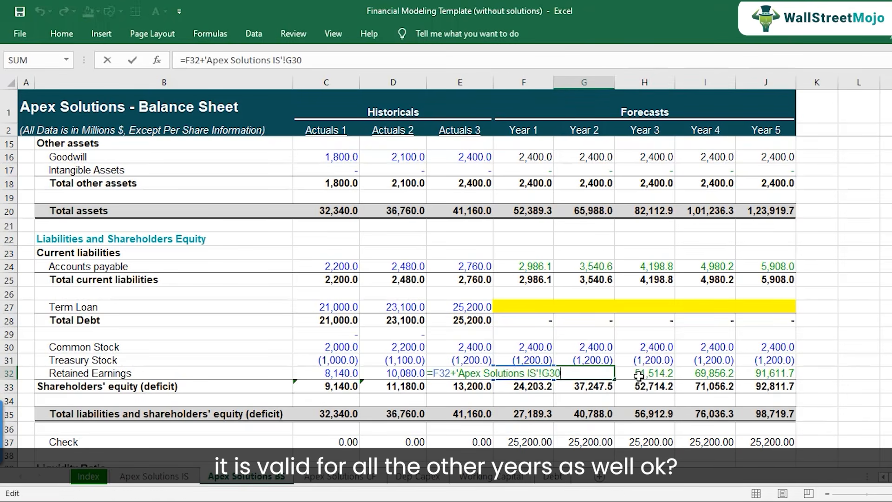
double_click(695, 373)
double_click(769, 373)
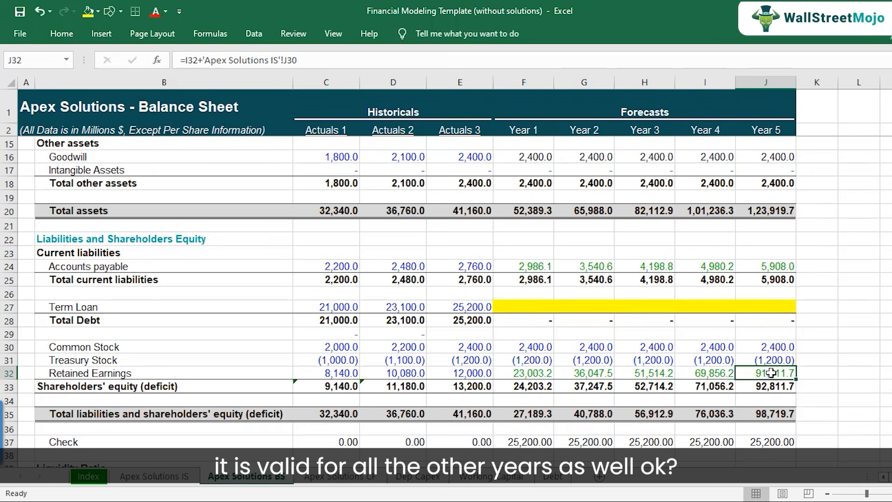
key(Escape)
click(532, 414)
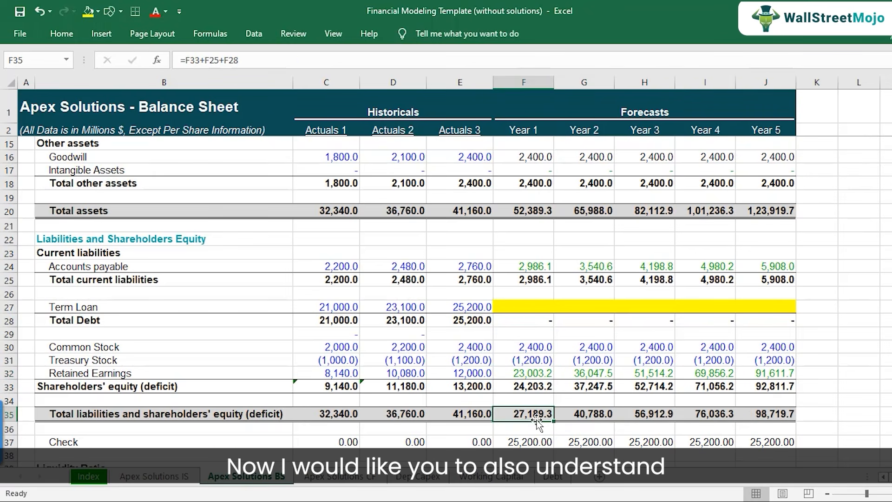
scroll(536, 420, down, 1)
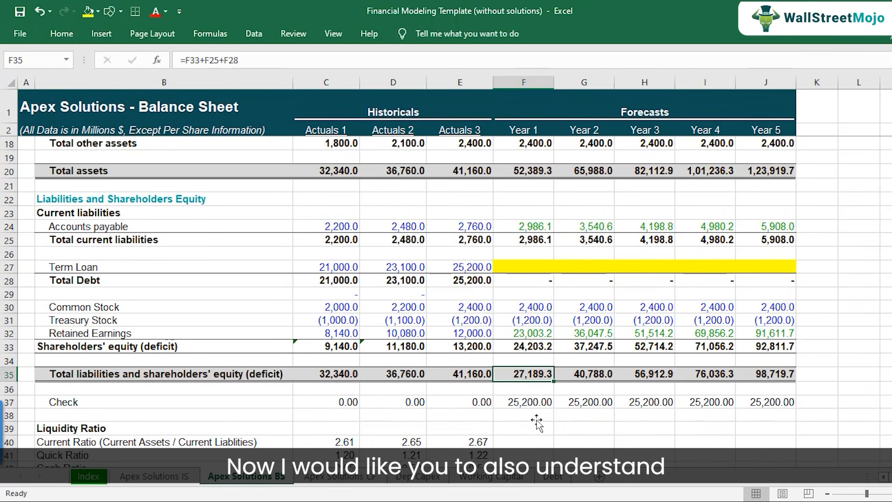
Examine the balance check formula in C37 and compare the Check row's historical values with its Year 1 to Year 5 forecasts.
click(14, 403)
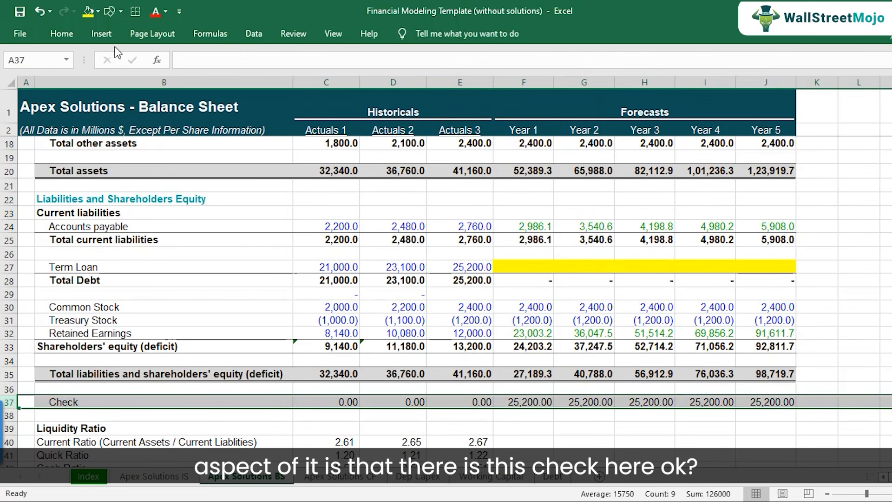
click(344, 405)
key(F2)
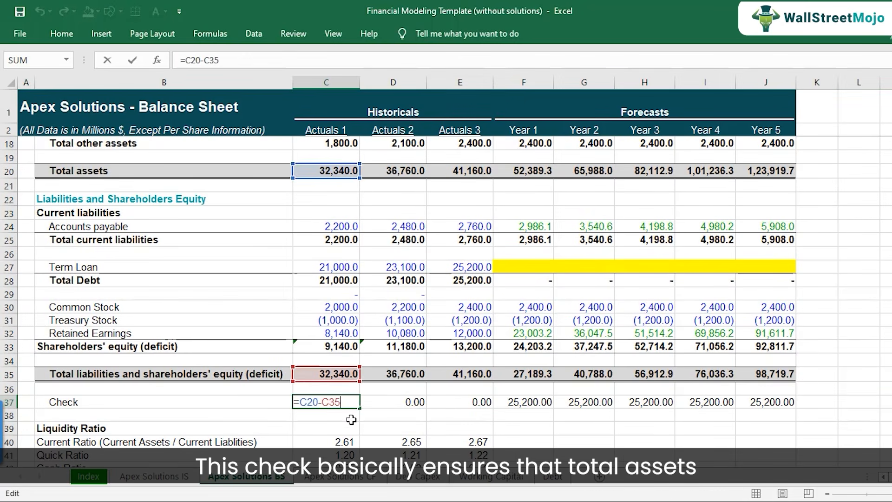
scroll(350, 419, up, 1)
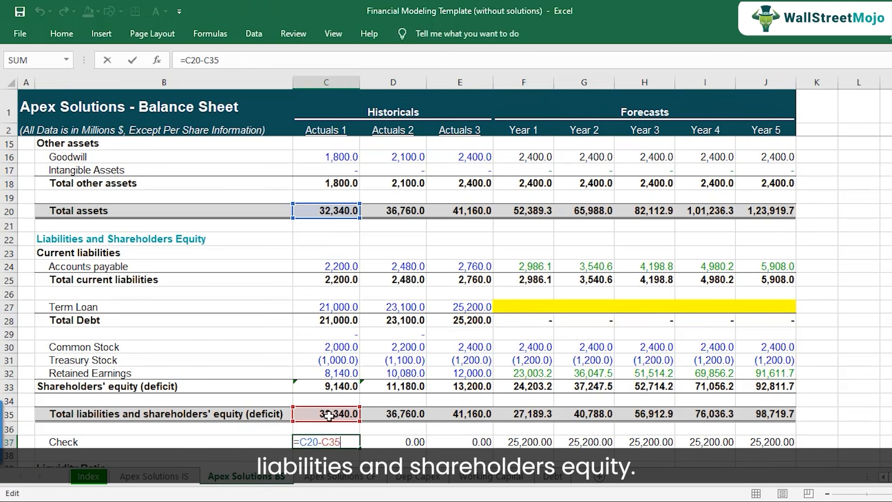
key(ctrl+Return)
drag(348, 440, 466, 439)
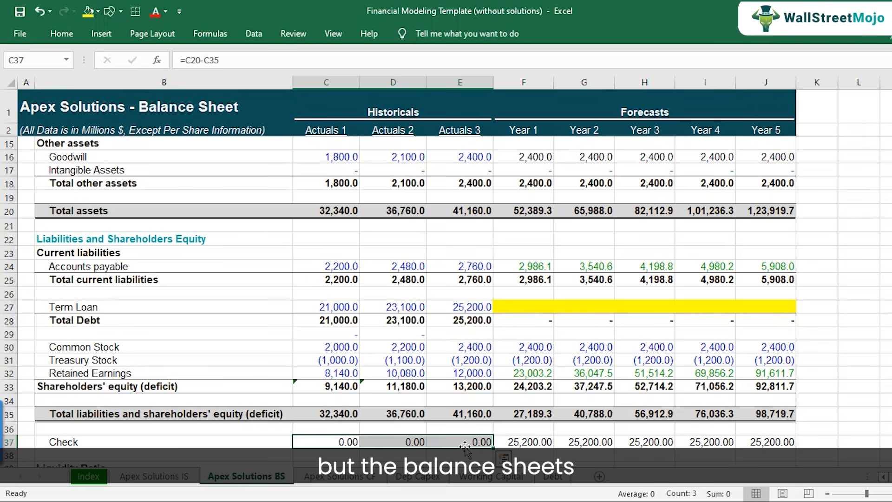
scroll(488, 442, down, 1)
drag(529, 405, 763, 399)
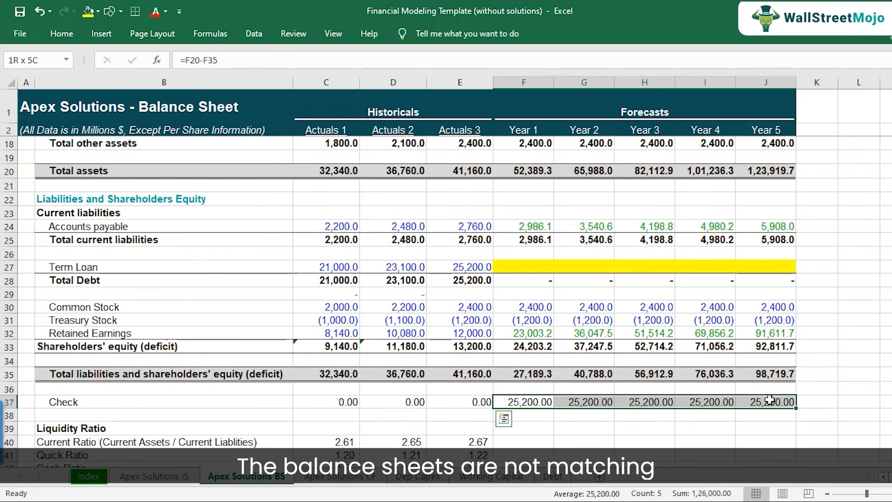
Review the blank Term Loan forecast cells F27:J27 and look at the Debt sheet that will supply them.
scroll(557, 325, up, 1)
drag(513, 307, 786, 304)
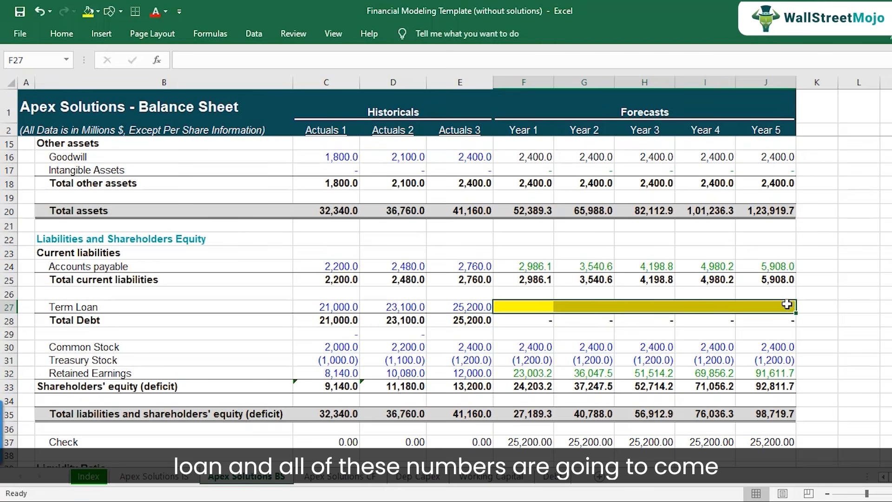
click(560, 480)
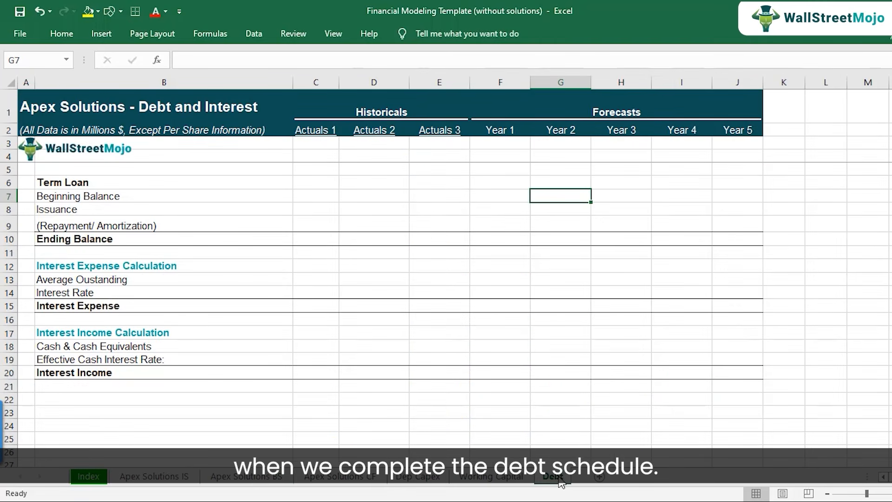
click(244, 476)
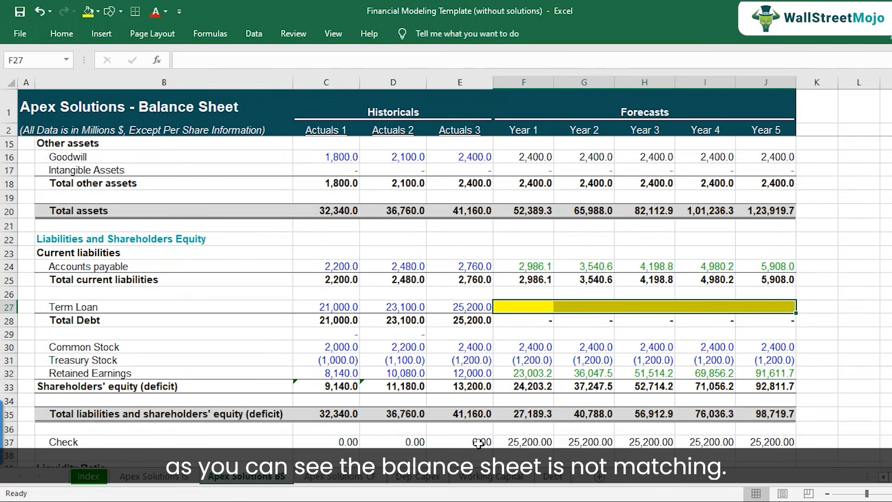
Review the balance sheet's Year 1 to Year 5 Check values in F37:J37 again.
scroll(490, 427, down, 1)
drag(521, 408, 771, 401)
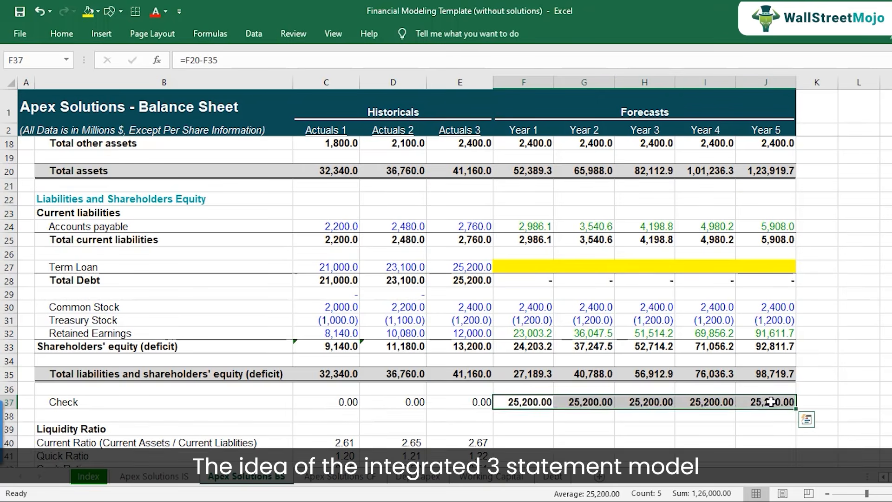
click(542, 425)
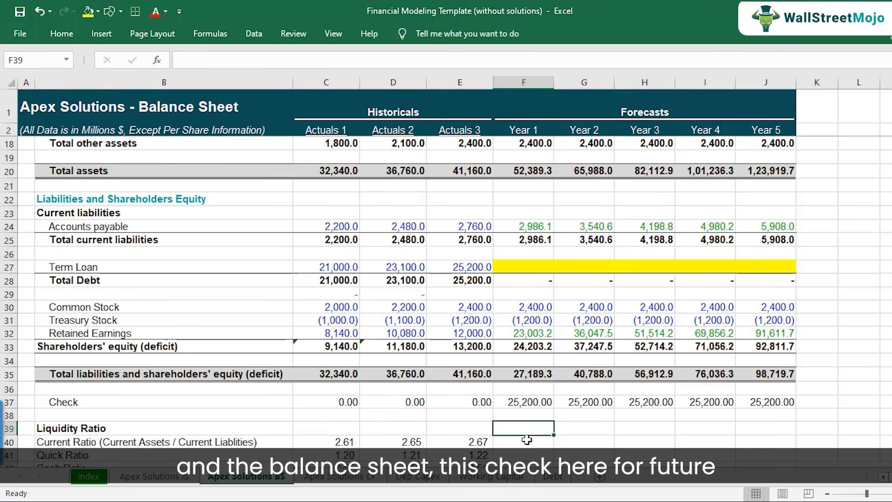
drag(522, 403, 765, 400)
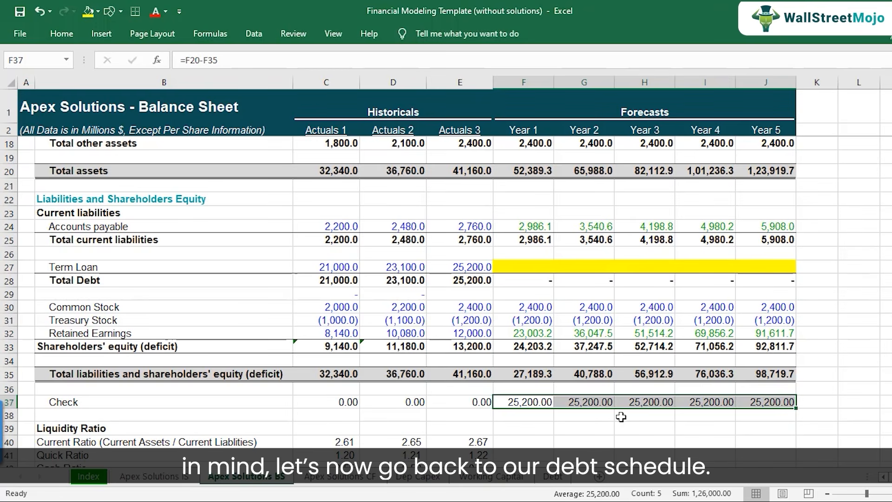
Open the Debt sheet and examine the term loan Ending Balance row and the forecast interest rows.
click(553, 476)
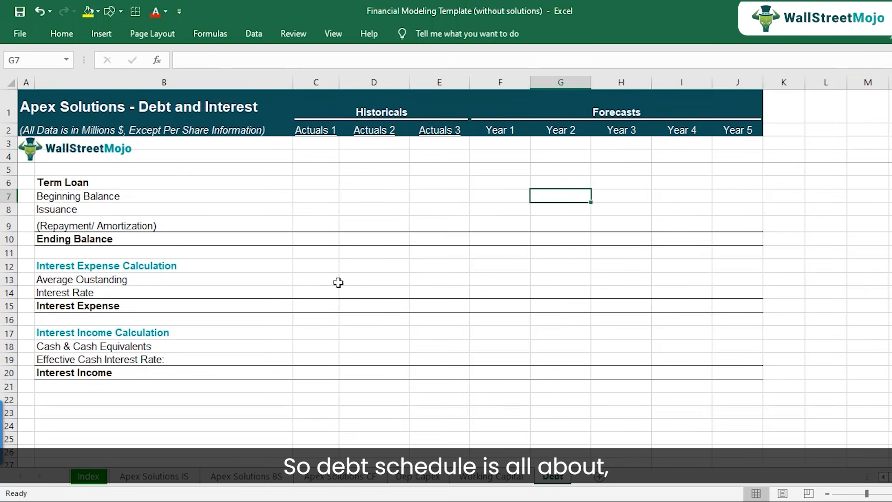
click(165, 239)
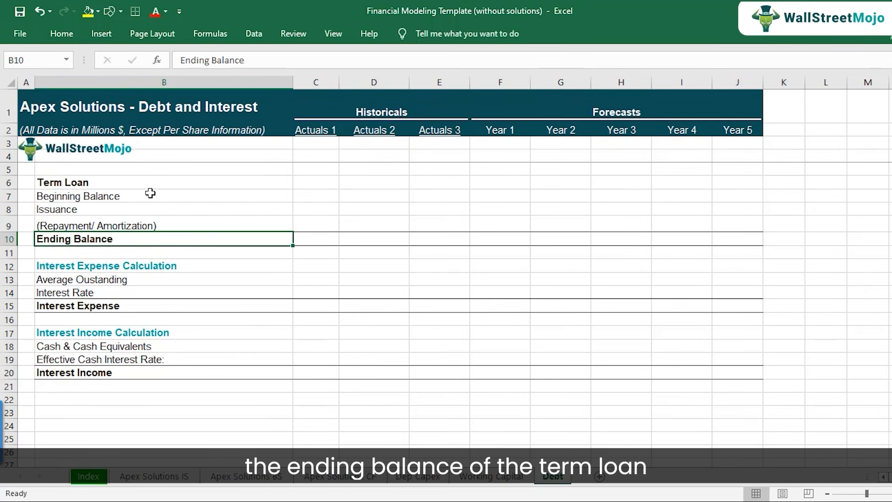
drag(466, 238, 747, 236)
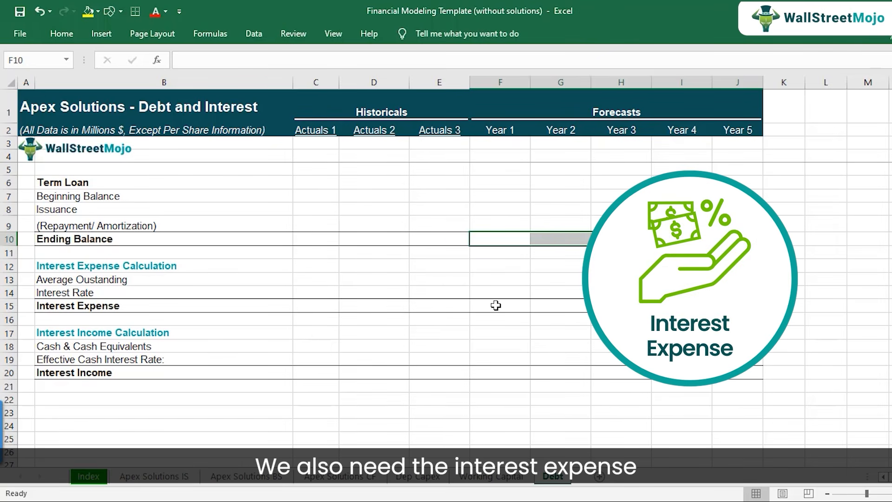
click(509, 376)
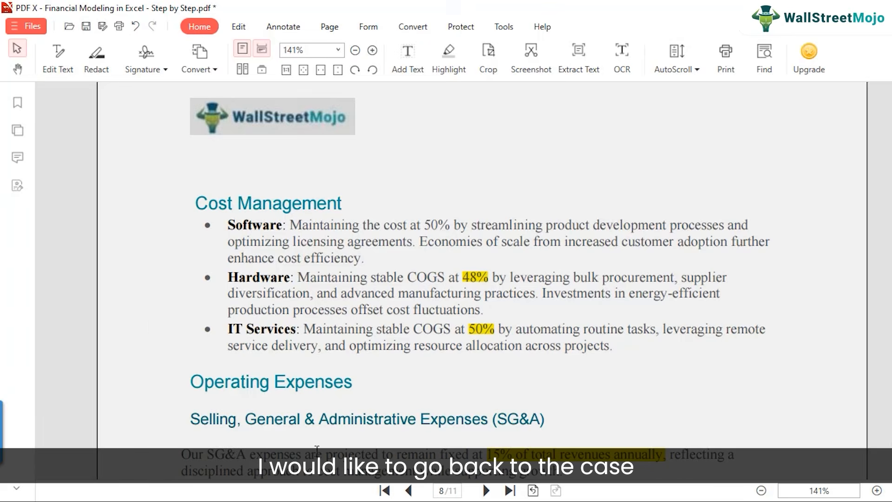
Switch to the case study PDF and find the Debt and Interest Expenses section on page 11.
scroll(150, 330, down, 10)
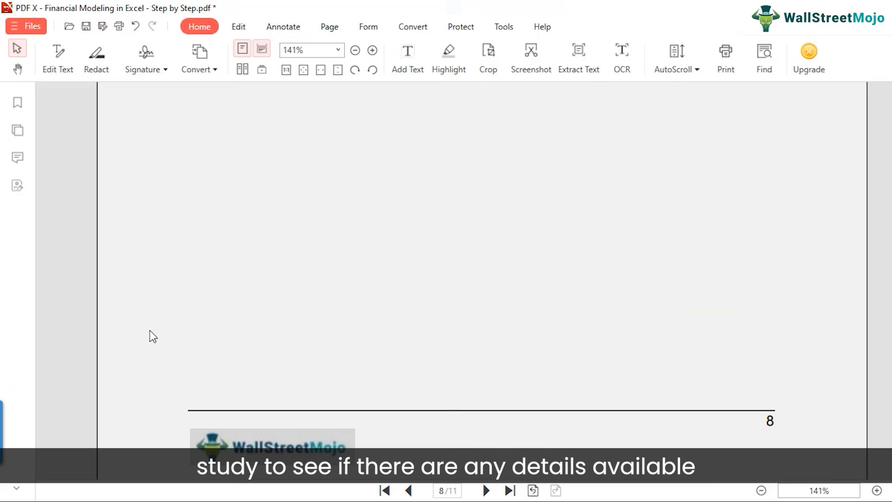
scroll(150, 346, down, 15)
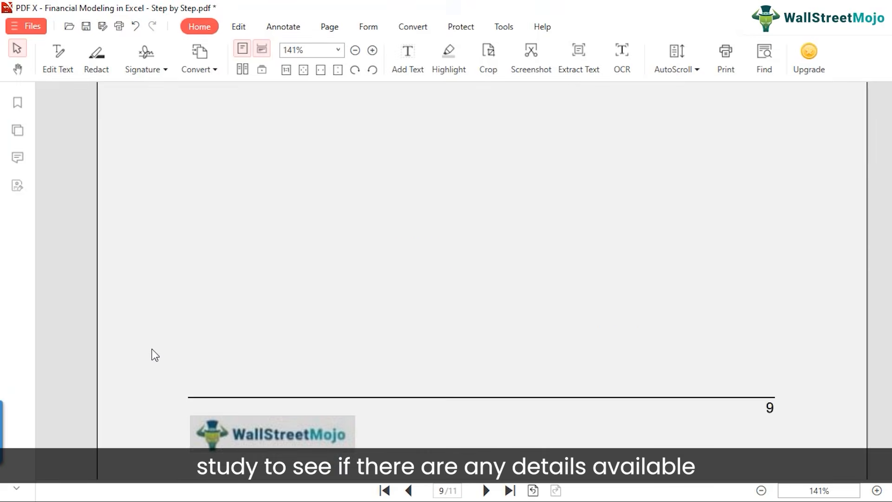
scroll(160, 363, down, 10)
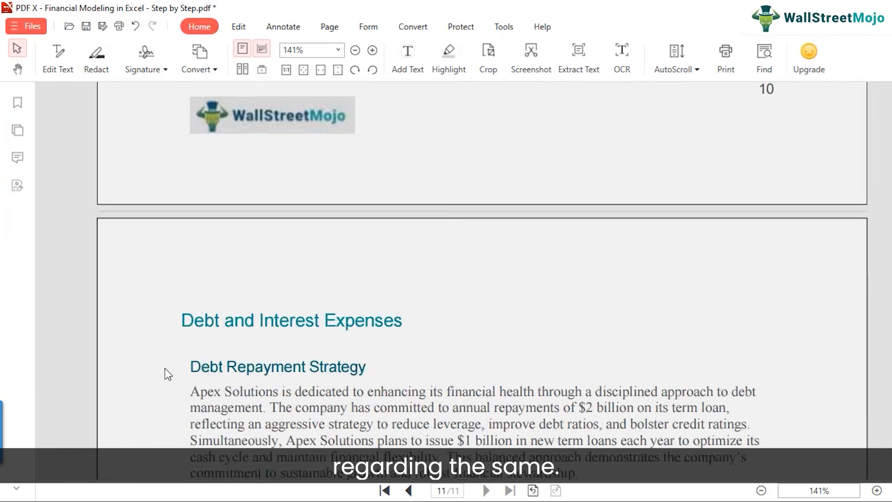
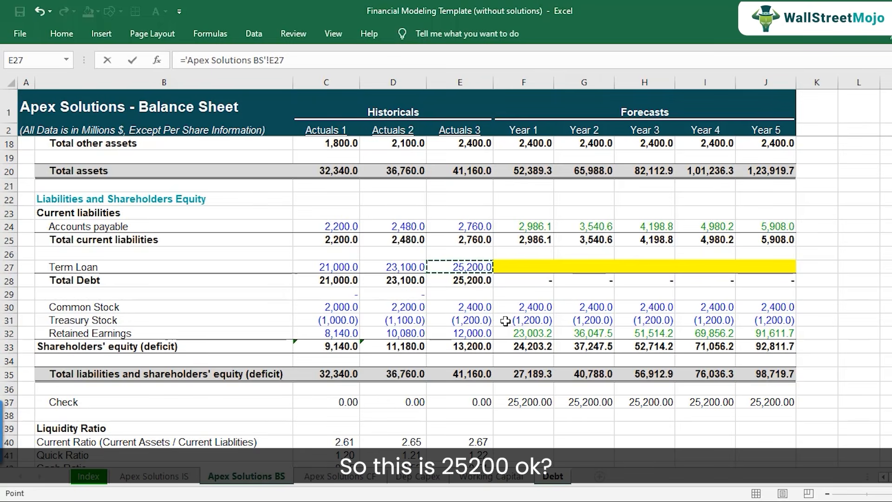
Link the Actuals 3 Ending Balance in E10 to the balance sheet's E27 and set the Year 1 Beginning Balance F7 to =E10.
key(Return)
key(Up)
key(Up)
key(Up)
key(Up)
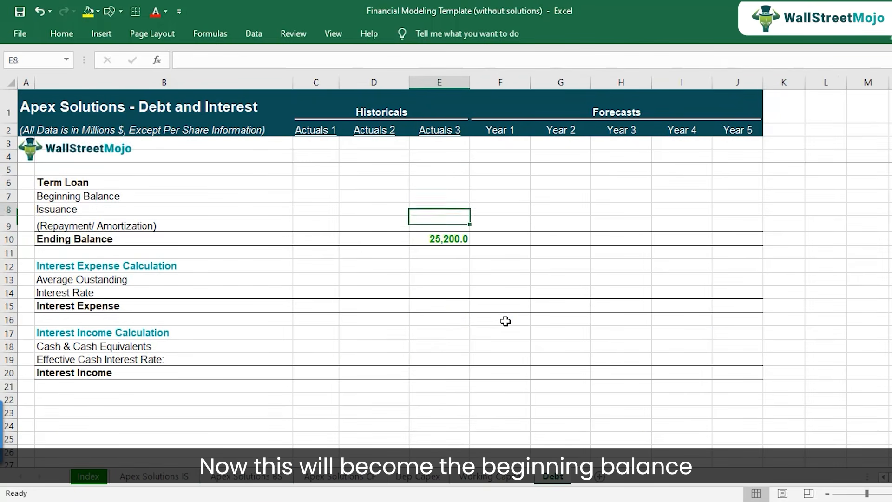
key(Right)
text(=)
key(Left)
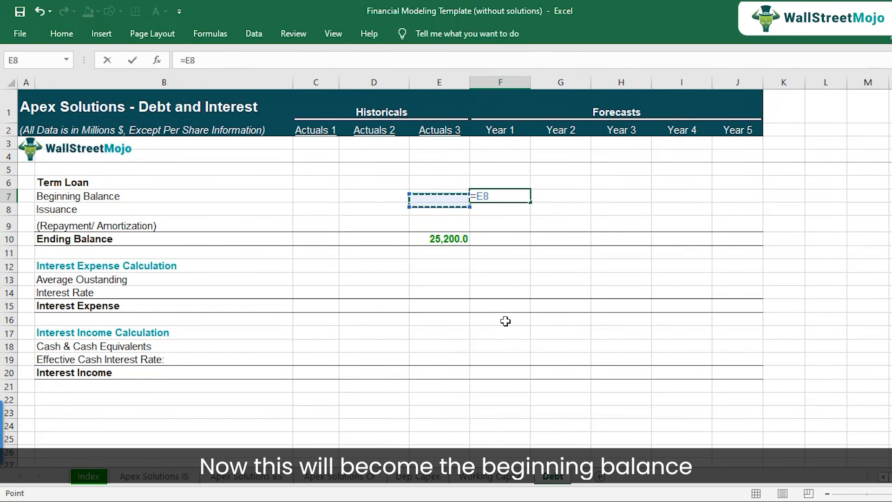
key(Down)
key(Down)
key(Down)
key(Down)
key(Up)
key(Return)
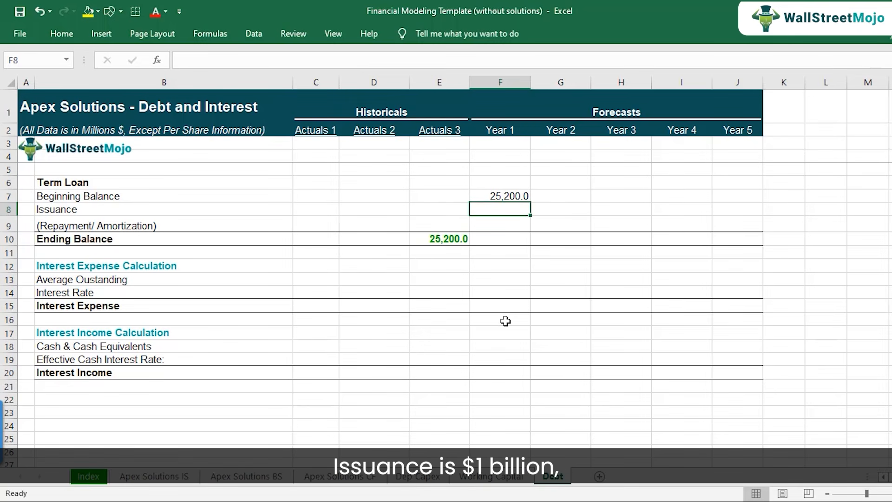
Enter the Year 1 Issuance as 1000 in F8 and the Repayment as -2000 in F9.
text(1000)
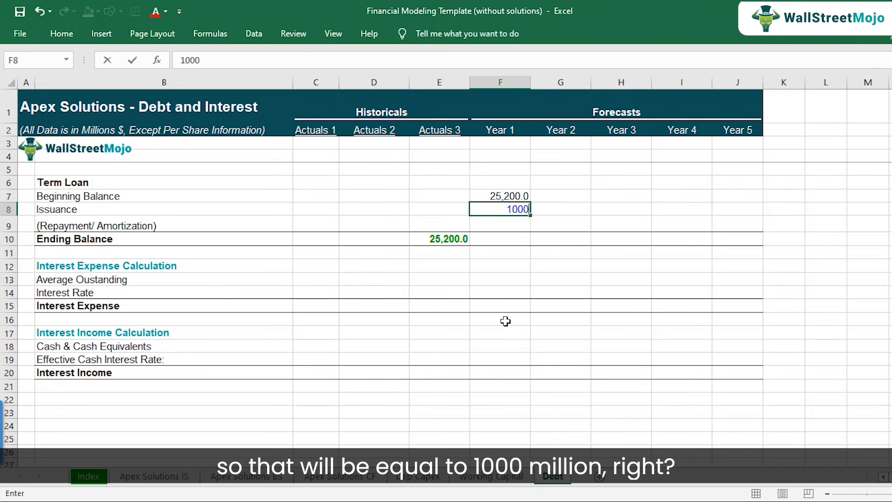
key(Return)
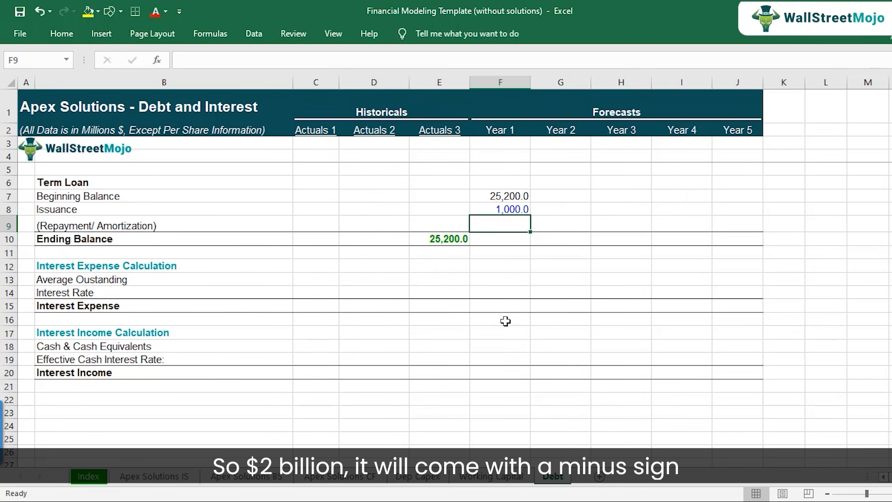
text(-)
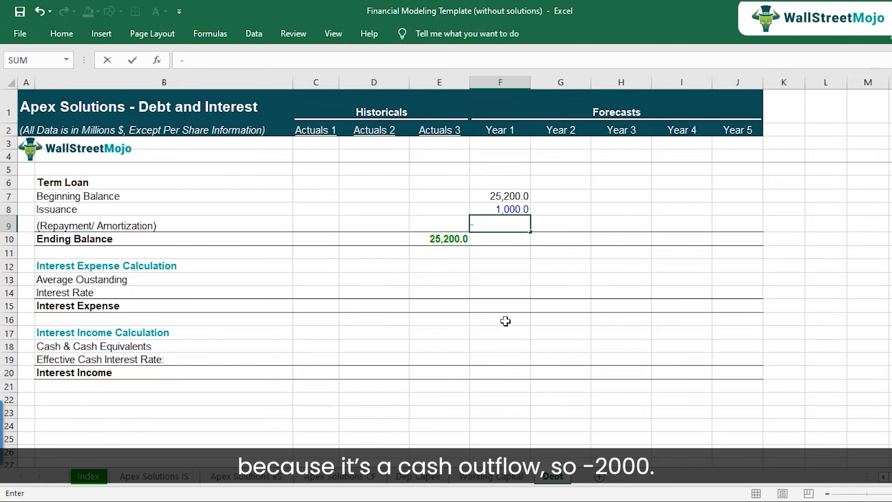
text(2000)
key(Return)
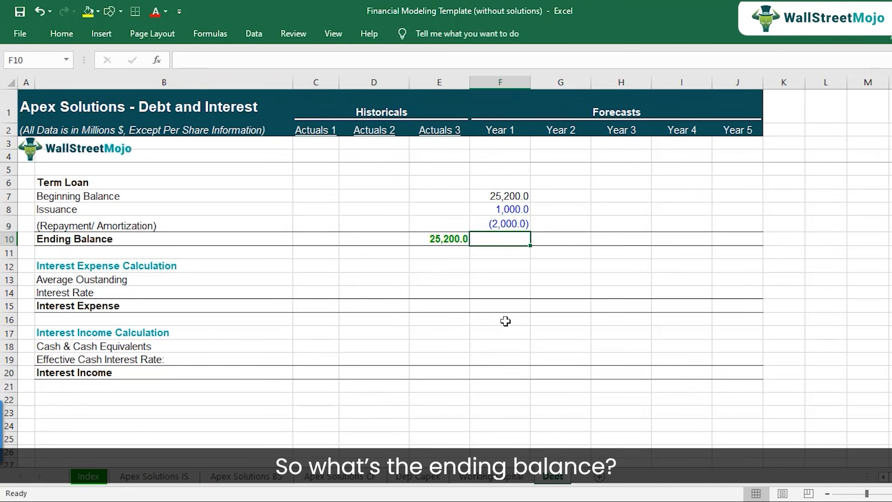
text(=)
key(Up)
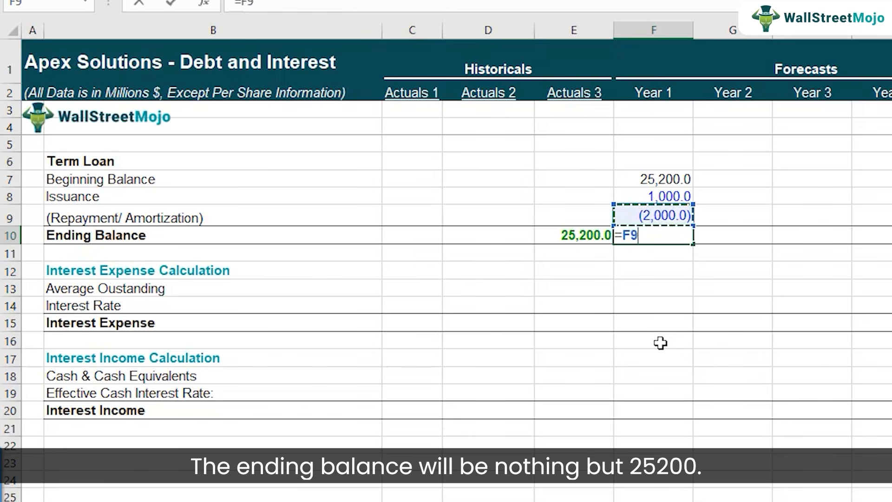
key(Up)
key(Up)
text(+)
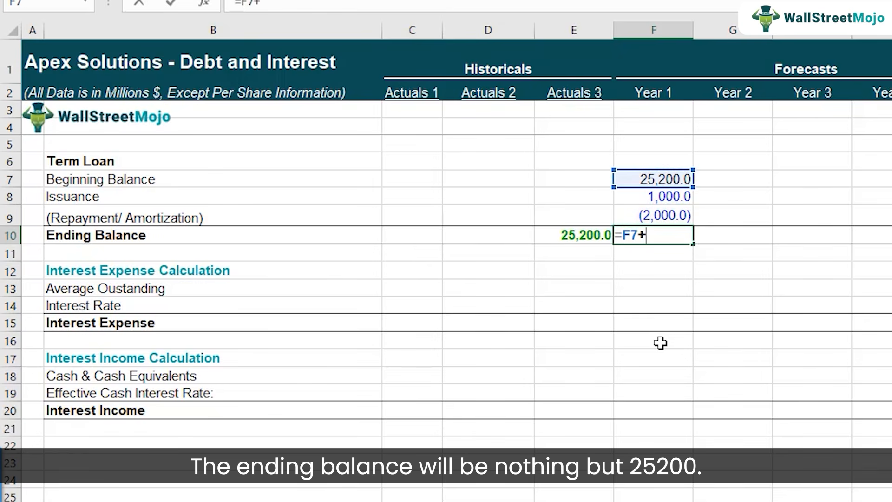
key(Up)
key(Escape)
Calculate the Year 1 Ending Balance in F10 with =SUM(F7:F9).
text(=s)
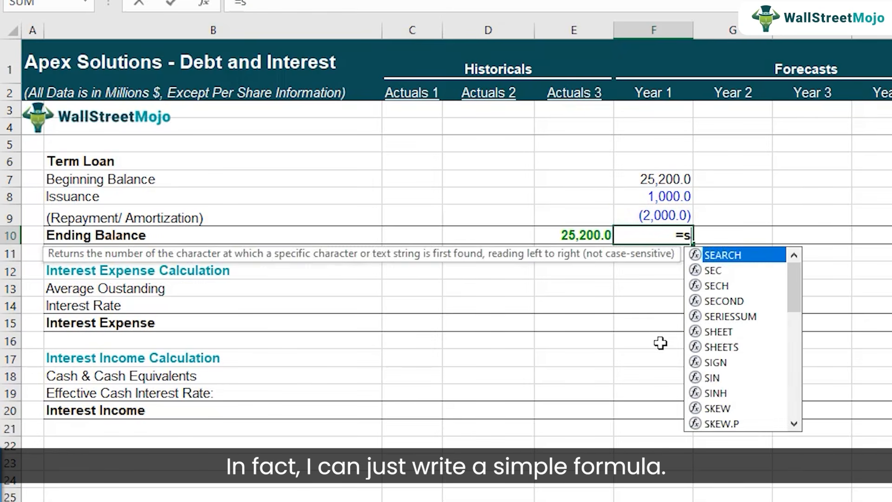
text(um()
key(Up)
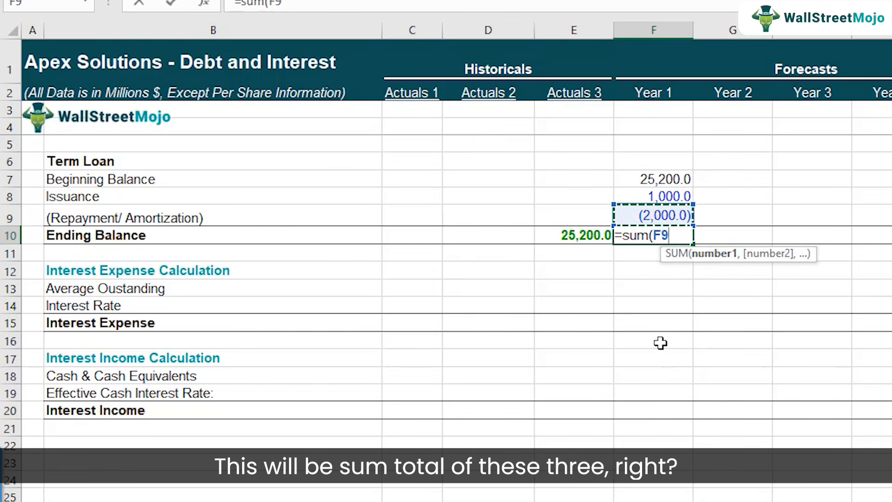
key(shift+Up)
key(shift+Up)
key(Return)
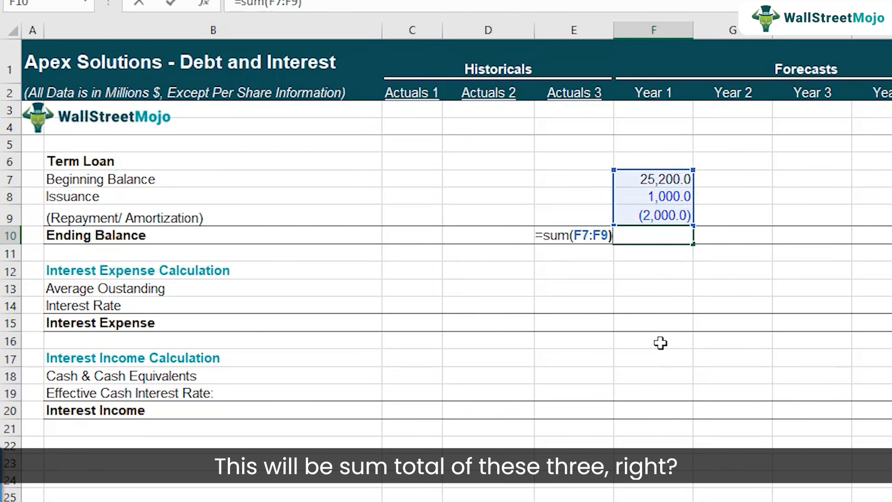
key(Up)
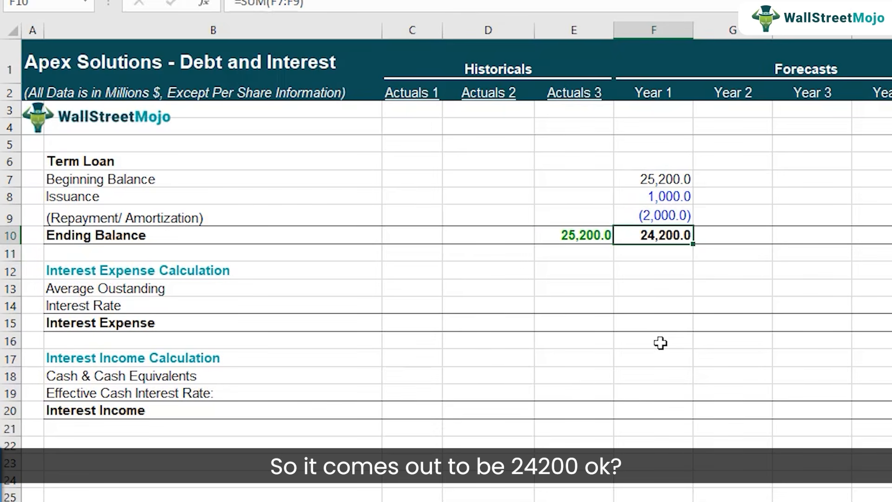
Set the Year 2 Beginning Balance in G7 to the Year 1 Ending Balance with =F10.
key(Up)
key(Up)
key(Up)
key(Right)
text(=)
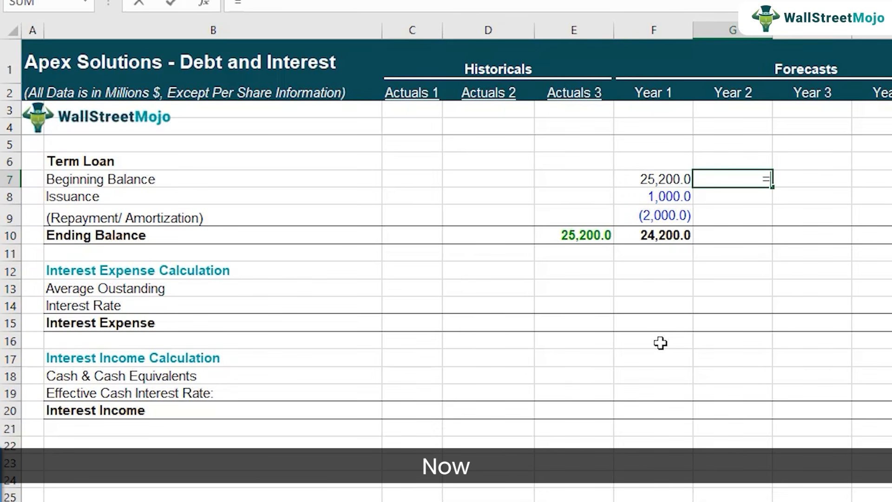
key(Left)
key(Down)
key(Down)
key(Down)
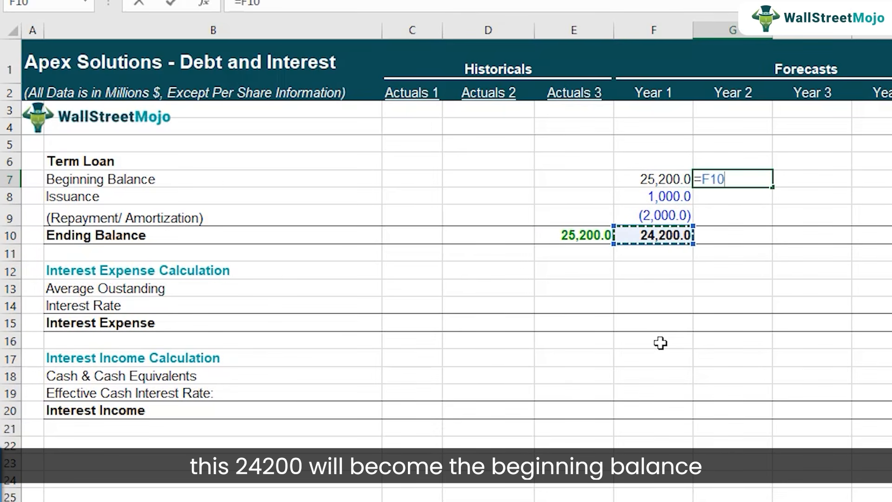
key(Return)
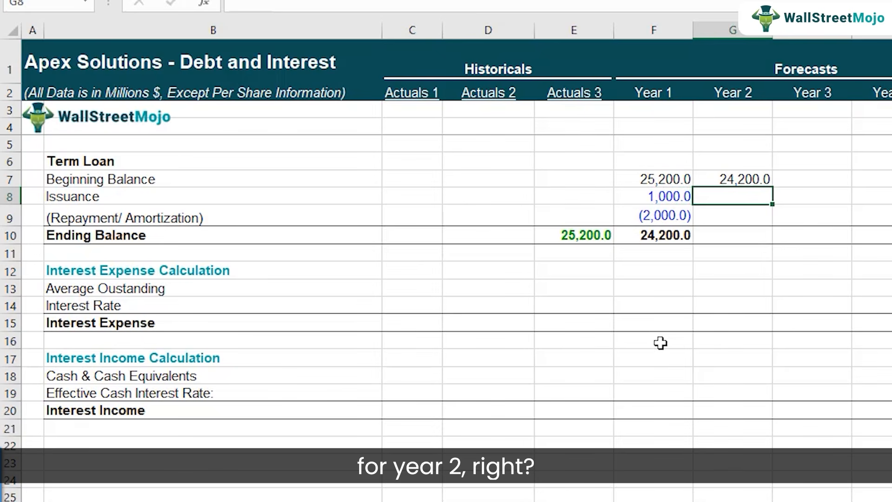
Copy the Year 1 Issuance and Repayment values from F8:F9 into Year 2 cells G8:G9.
key(Left)
key(shift+Down)
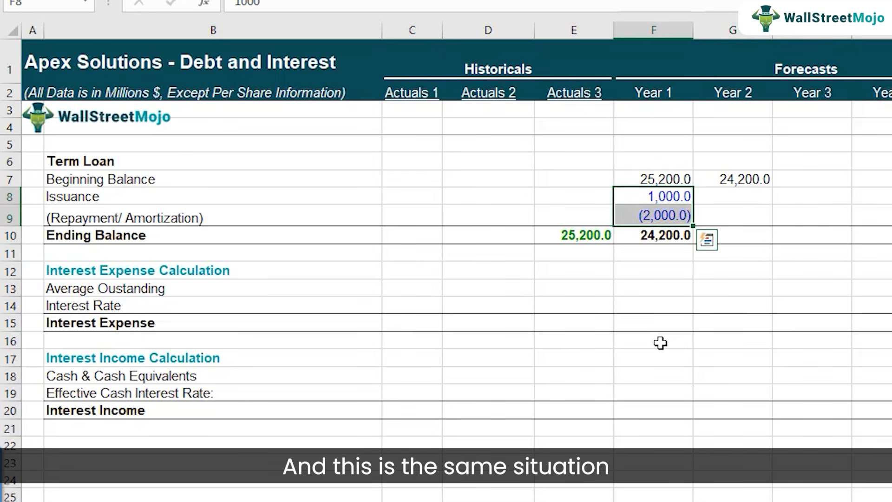
key(ctrl+c)
key(Right)
key(ctrl+v)
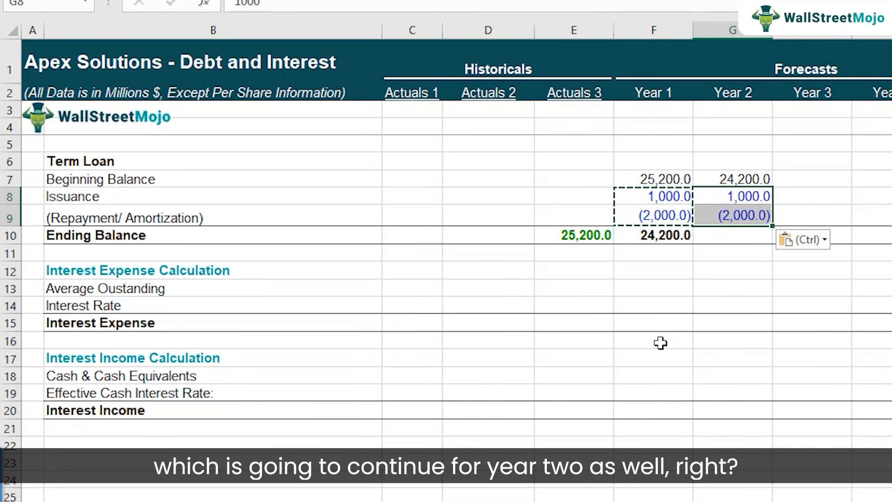
Copy the Ending Balance formula from F10 into G10 for Year 2 and check its referenced range.
key(Down)
key(Left)
key(Down)
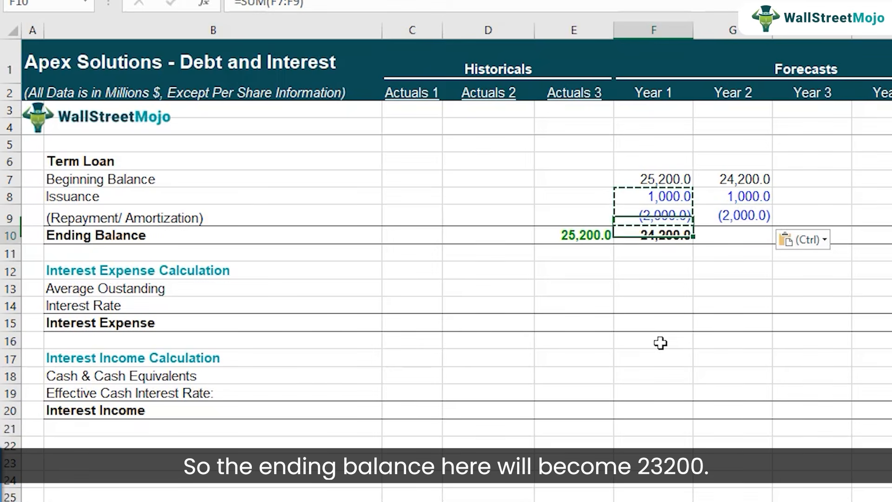
key(ctrl+c)
key(Right)
key(ctrl+v)
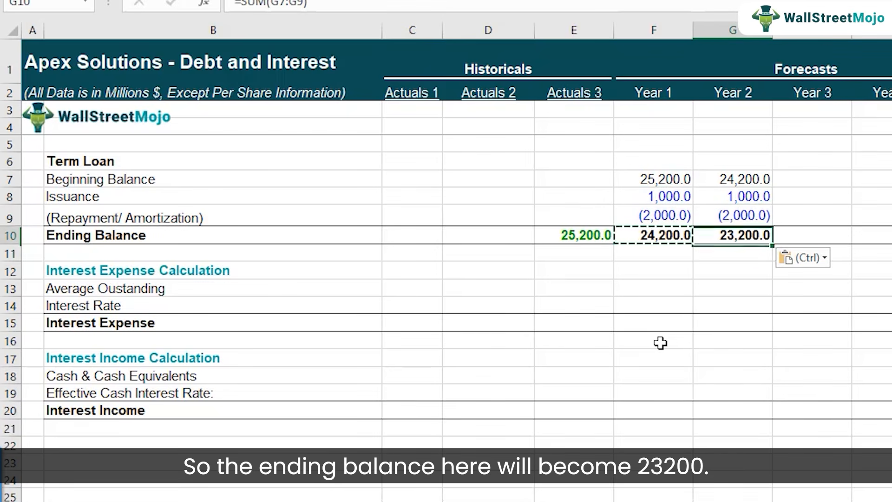
key(F2)
key(Escape)
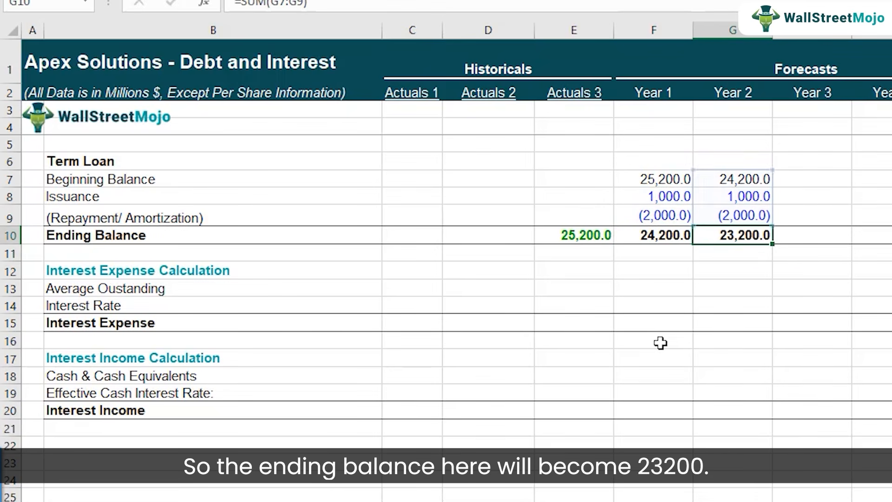
Copy the Year 2 term loan block G7:G10 across Years 3 to 5 in columns H through J.
key(Up)
key(Up)
key(Up)
key(shift+Down)
key(shift+Down)
key(shift+Down)
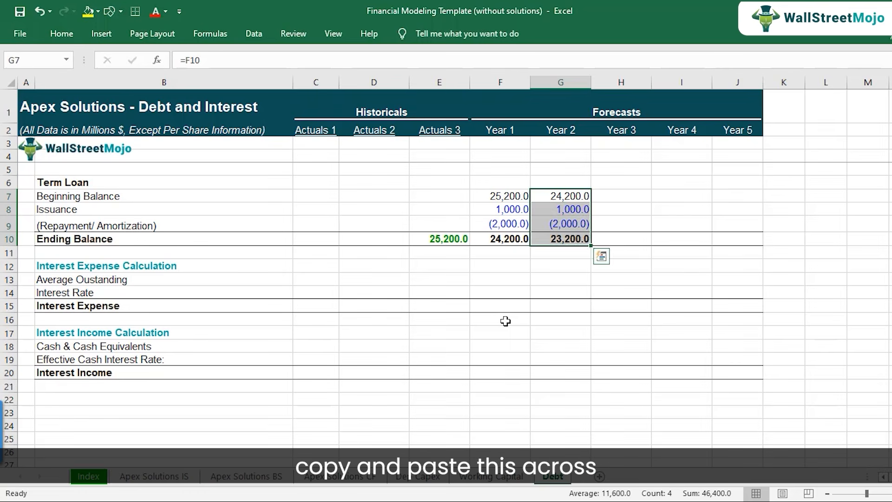
key(ctrl+c)
key(shift+Right)
key(shift+Right)
key(shift+Right)
key(ctrl+v)
key(Down)
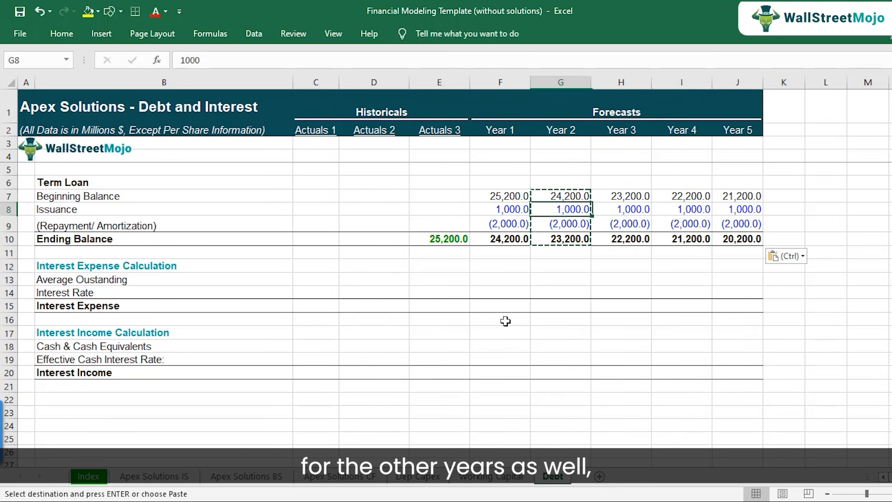
Review the term loan Ending Balance cells from Actuals 3 to Year 5, inspecting the Year 4 and Year 5 formulas.
key(Right)
key(Right)
key(Down)
key(Down)
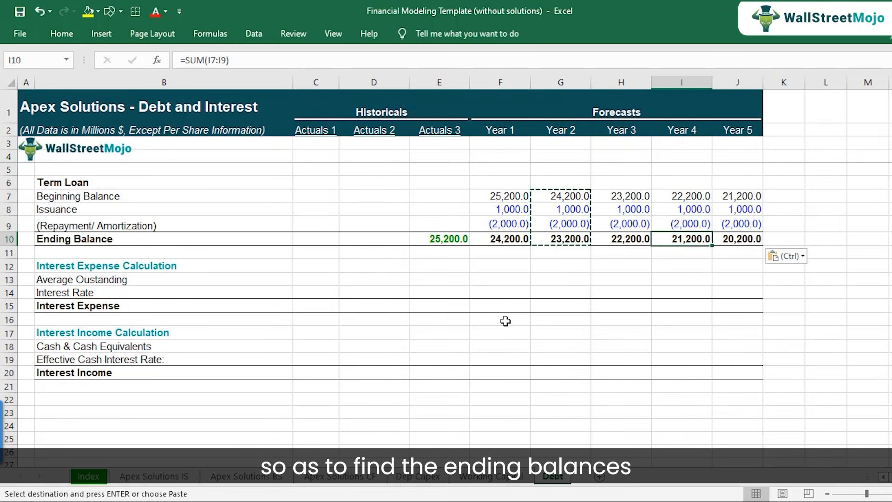
key(Right)
key(F2)
key(Escape)
key(Left)
key(F2)
key(Escape)
key(Left)
key(F2)
key(Escape)
key(Left)
key(Left)
key(Left)
key(Right)
key(Right)
key(Right)
key(Right)
key(Right)
key(Left)
key(Left)
key(Left)
key(Left)
key(Left)
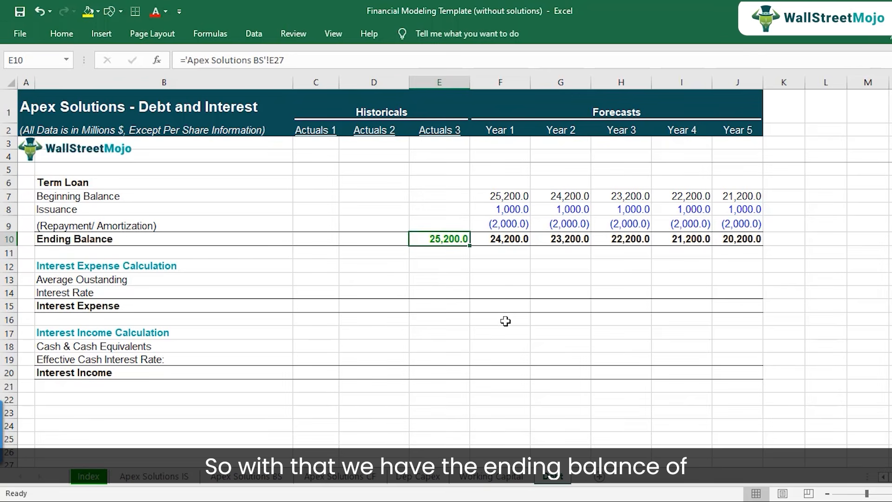
key(Right)
key(Right)
key(Right)
key(Right)
key(Right)
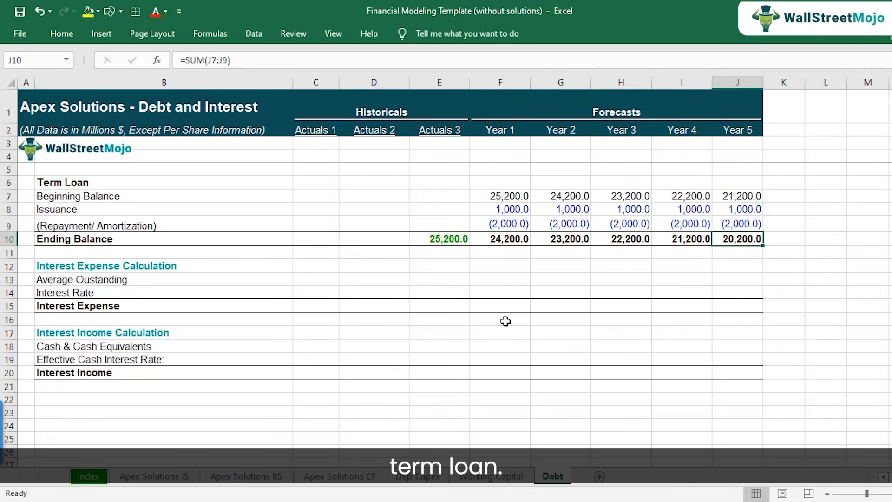
Examine the Actuals 3 and Year 1 Ending Balances in E10:F10 as the basis for the Average Outstanding row.
key(Left)
key(Left)
key(Left)
key(Left)
key(Left)
key(Down)
key(Down)
key(Down)
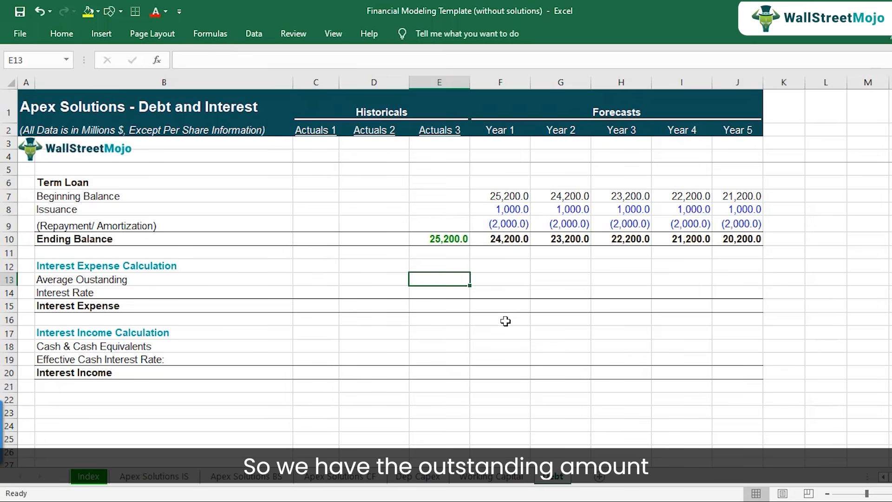
key(Up)
key(Up)
key(Up)
key(F2)
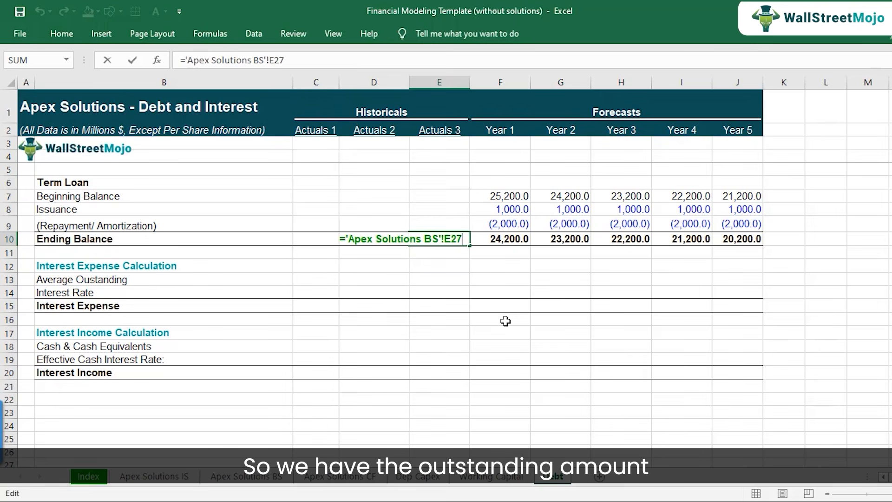
key(Escape)
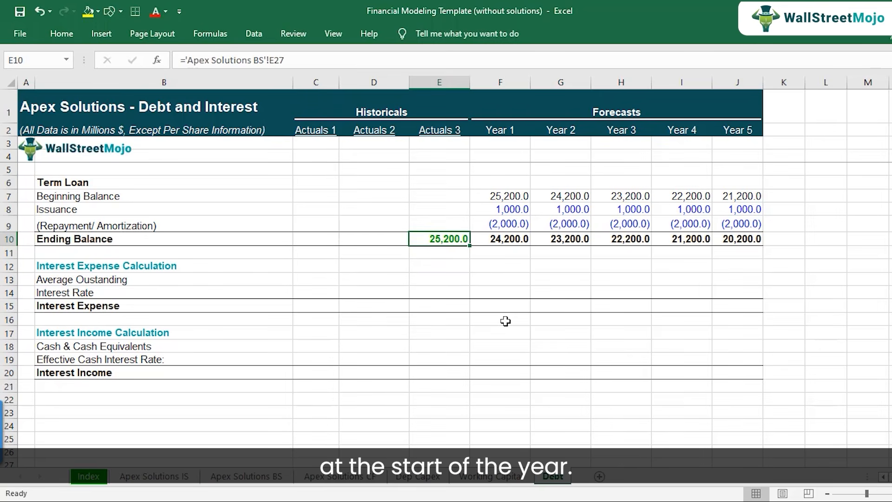
key(Right)
key(F2)
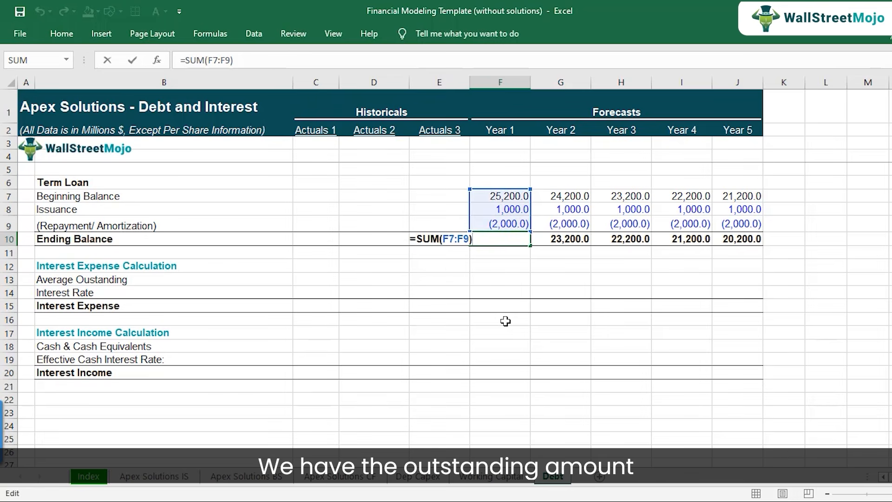
key(Escape)
key(Left)
key(Down)
key(Down)
key(Down)
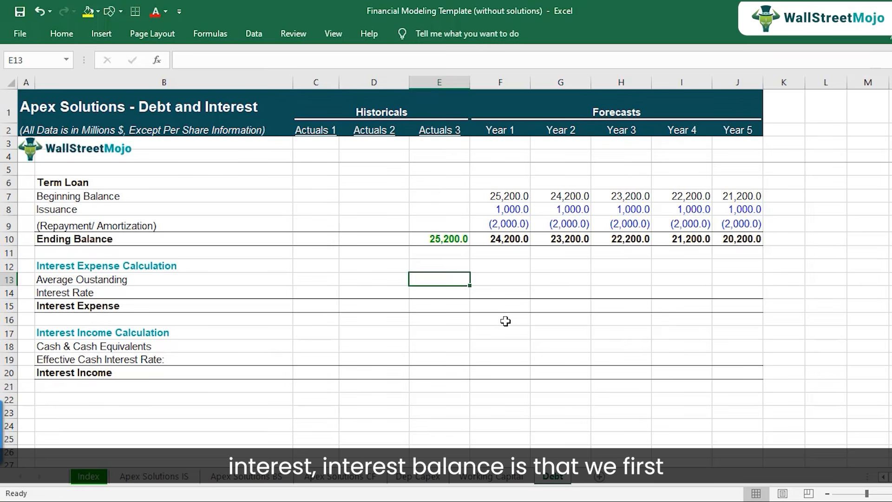
key(Right)
key(Up)
key(Up)
key(Up)
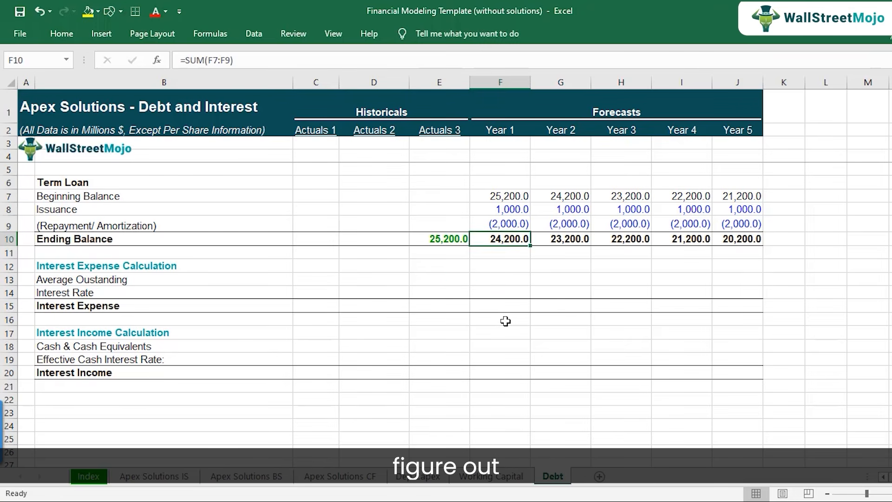
key(shift+Left)
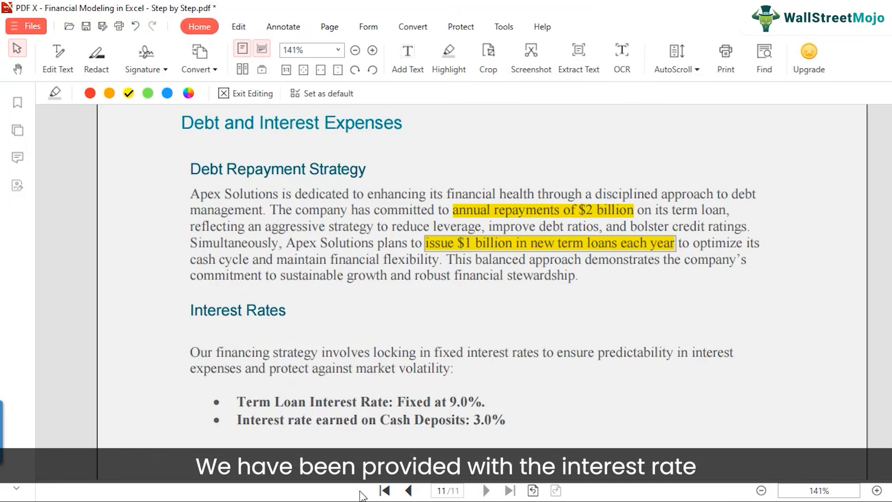
Switch to the case study PDF and highlight the fixed 9.0% Term Loan Interest Rate under Interest Rates.
scroll(426, 343, down, 3)
click(440, 321)
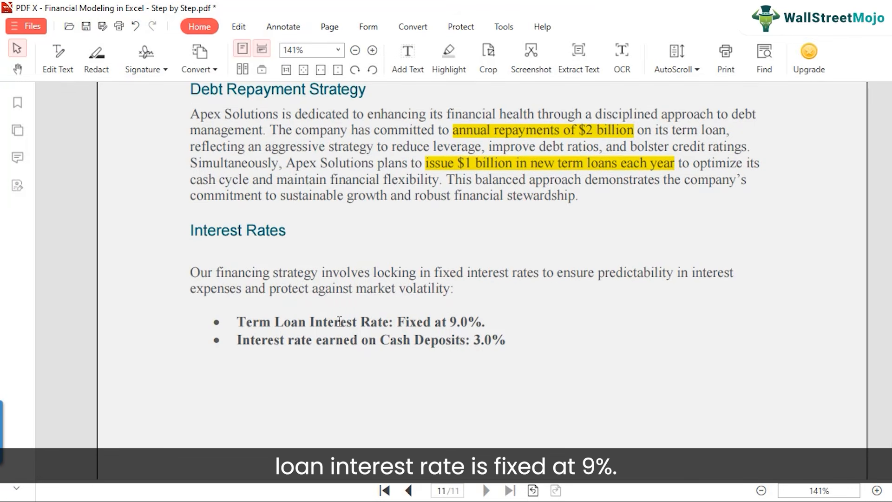
drag(453, 321, 483, 322)
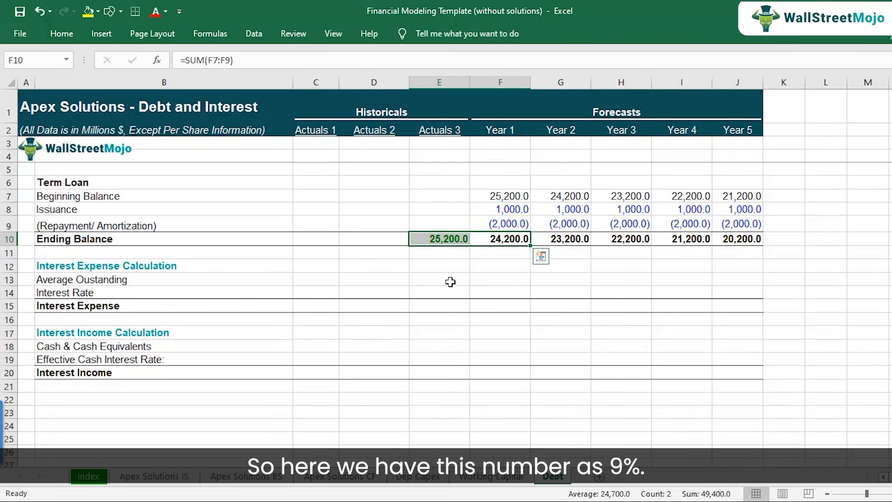
Return to the Debt sheet in Excel and enter 9% as the Year 1 Interest Rate in F14.
click(496, 293)
text(9%)
key(ctrl+Return)
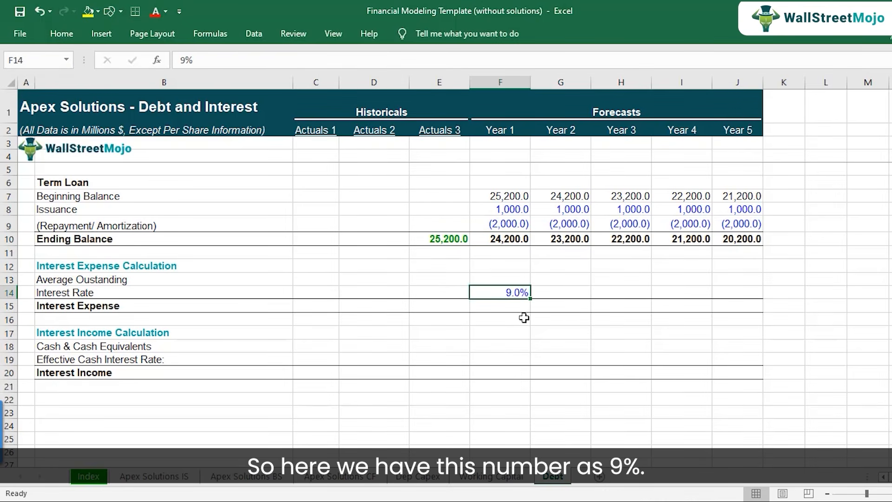
Copy the Year 1 Interest Rate from F14 across Year 2 to Year 5 in G14:J14.
key(ctrl+c)
key(shift+Right)
key(shift+Right)
key(shift+Right)
key(shift+Right)
key(ctrl+v)
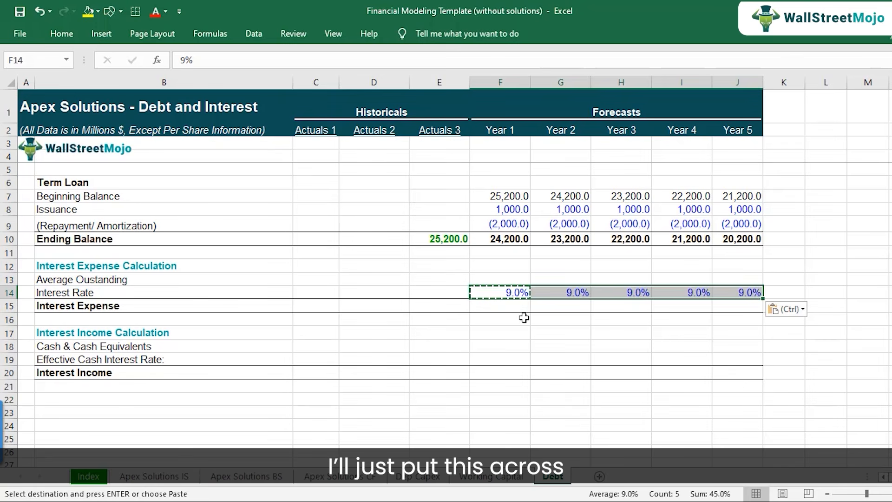
Review the copied Interest Rate cells along row 14 of the Interest Expense Calculation.
key(Right)
key(Left)
key(F2)
key(Escape)
key(Right)
key(Right)
key(Right)
key(Left)
key(Left)
key(Left)
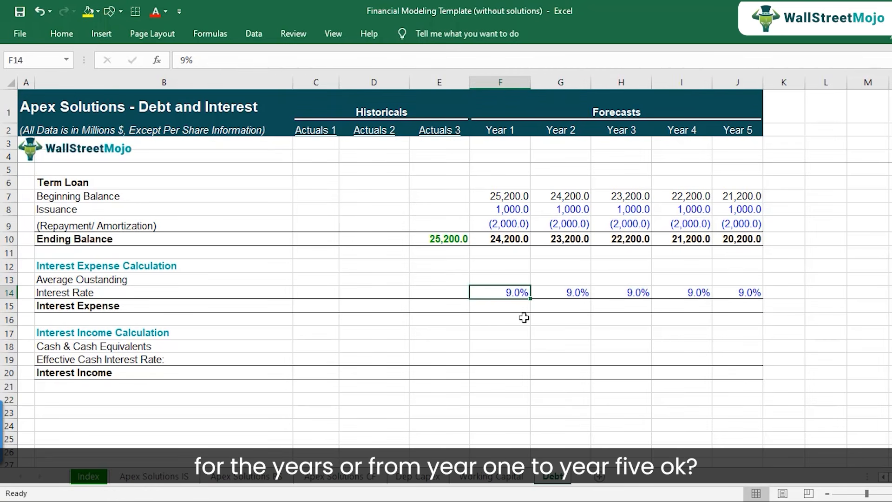
Calculate the Year 1 Average Outstanding in F13 with =AVERAGE(E10:F10), using the Actuals 3 and Year 1 Ending Balances.
key(Up)
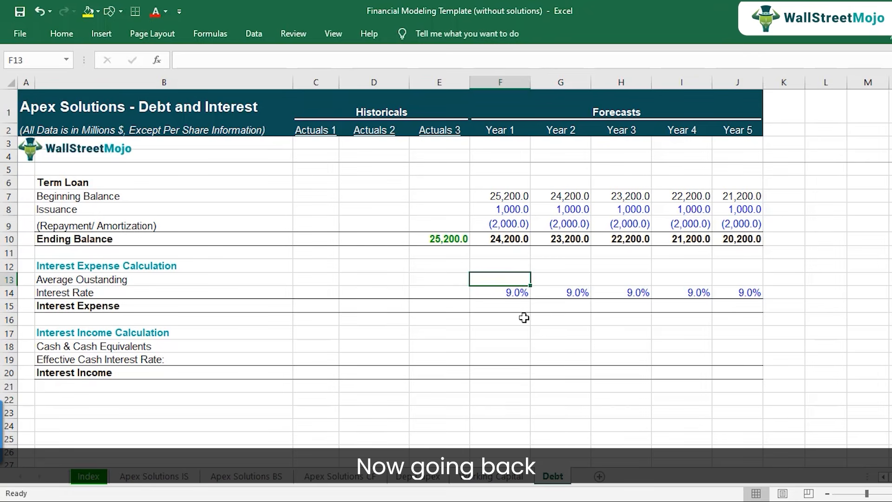
text(=average)
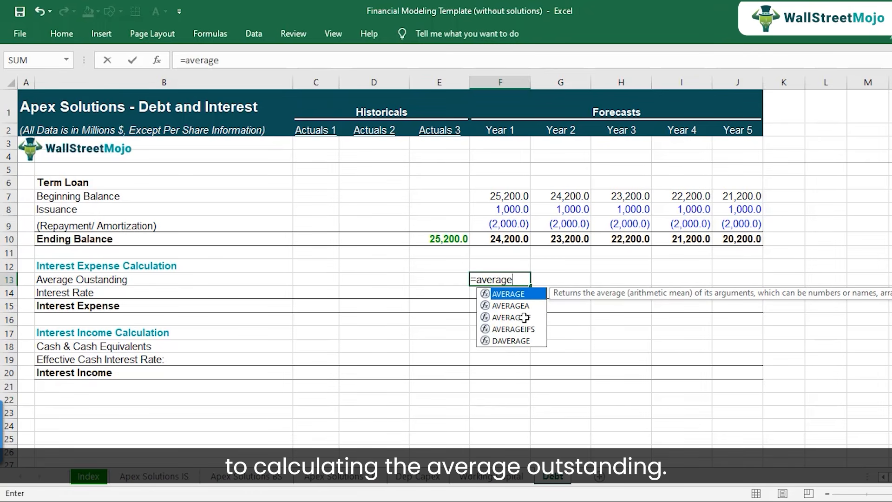
text(()
key(Up)
key(Up)
key(Up)
key(Left)
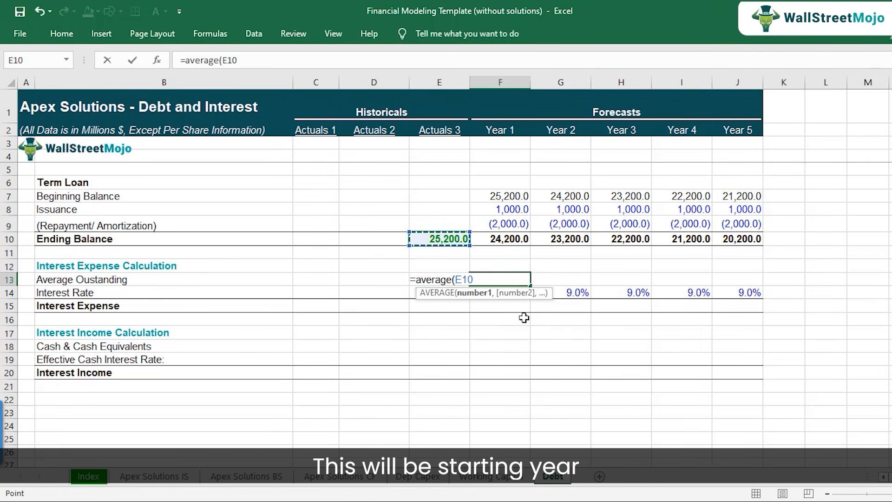
key(shift+Right)
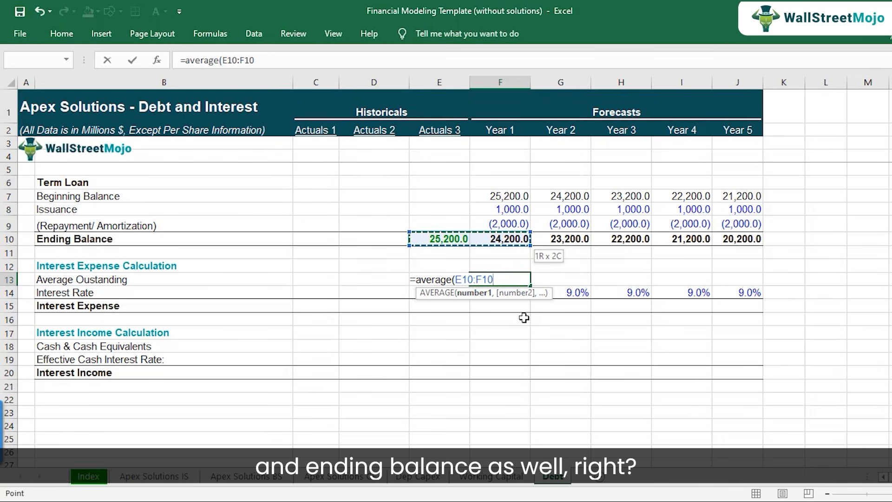
text())
key(Return)
key(Up)
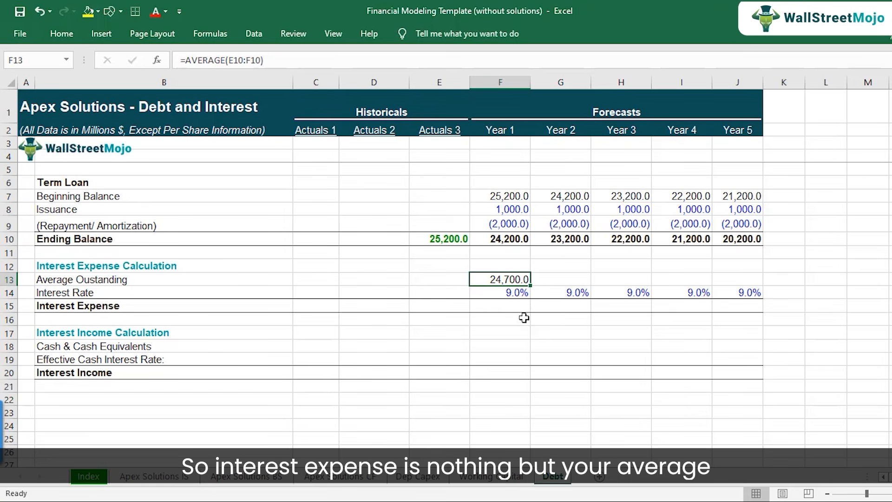
Calculate the Year 1 Interest Expense in F15 as Average Outstanding times Interest Rate, =F13*F14.
key(Down)
key(Down)
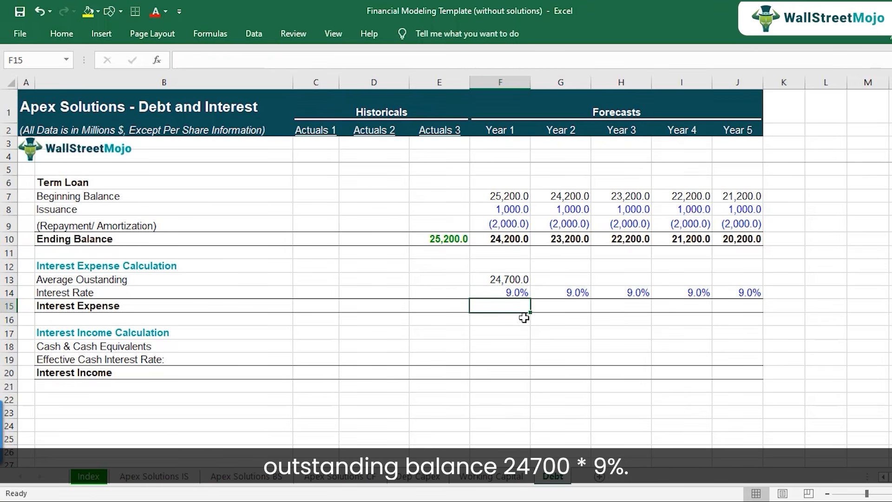
text(=)
key(Up)
key(Up)
text(*)
key(Up)
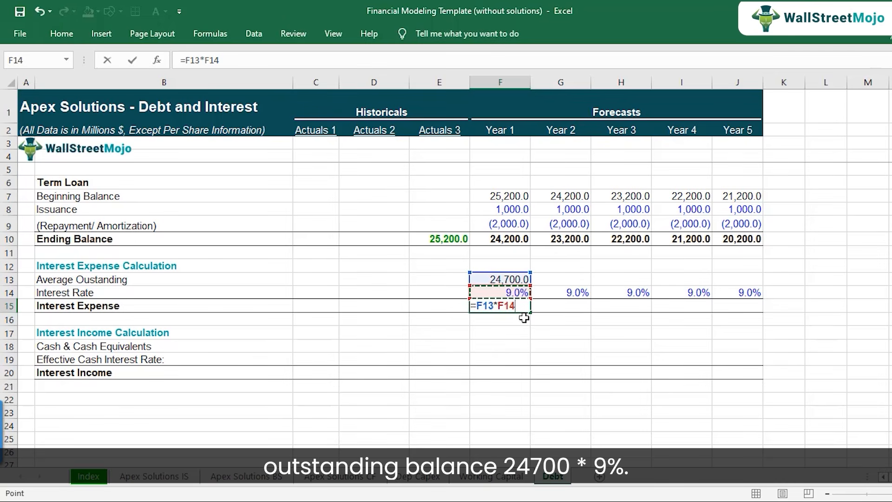
key(Return)
key(Up)
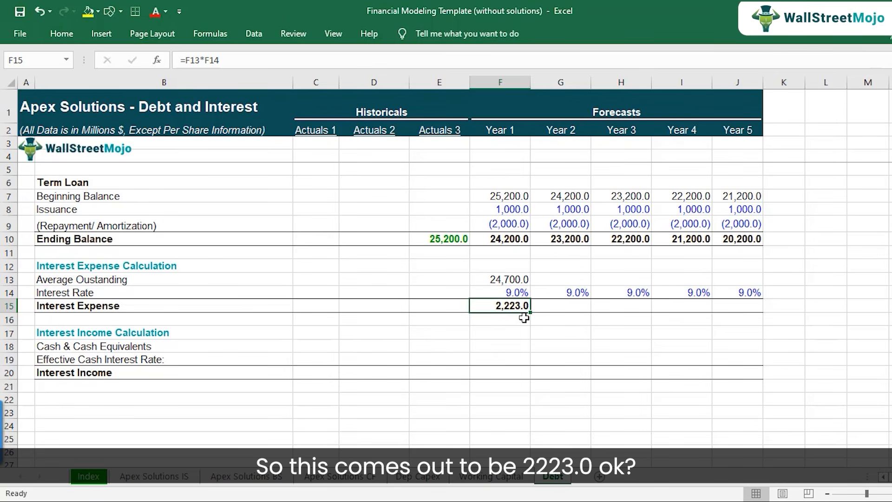
Copy the Year 1 Average Outstanding formula from F13 across to Year 5 in J13.
key(Up)
key(Up)
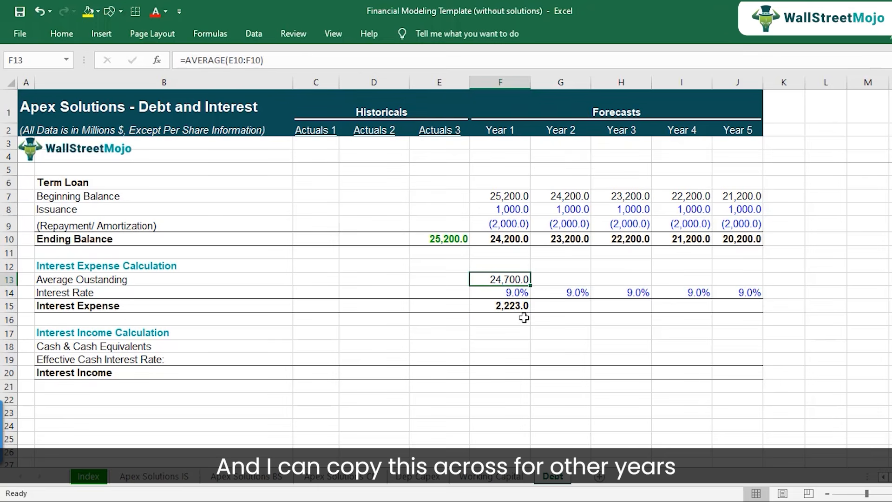
key(ctrl+c)
key(shift+Right)
key(shift+Right)
key(shift+Right)
key(shift+Right)
key(ctrl+v)
key(Down)
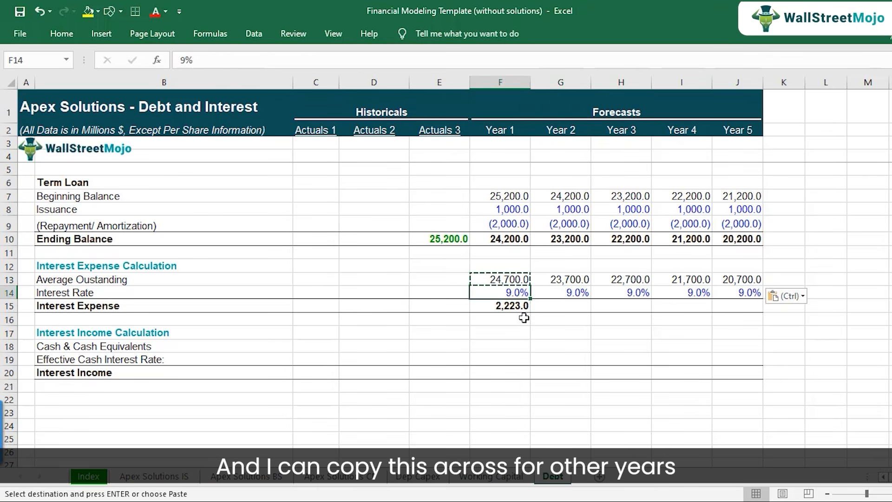
Inspect the copied Average Outstanding formulas in G13:J13 for Year 2 to Year 5.
key(Up)
key(Right)
key(F2)
key(Tab)
key(F2)
key(Tab)
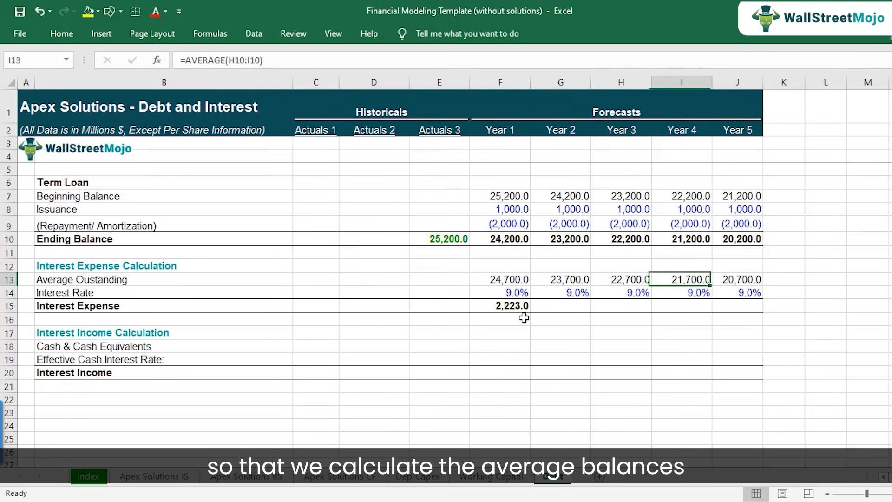
key(F2)
key(Tab)
key(F2)
key(Escape)
key(Left)
key(Left)
key(Left)
key(Left)
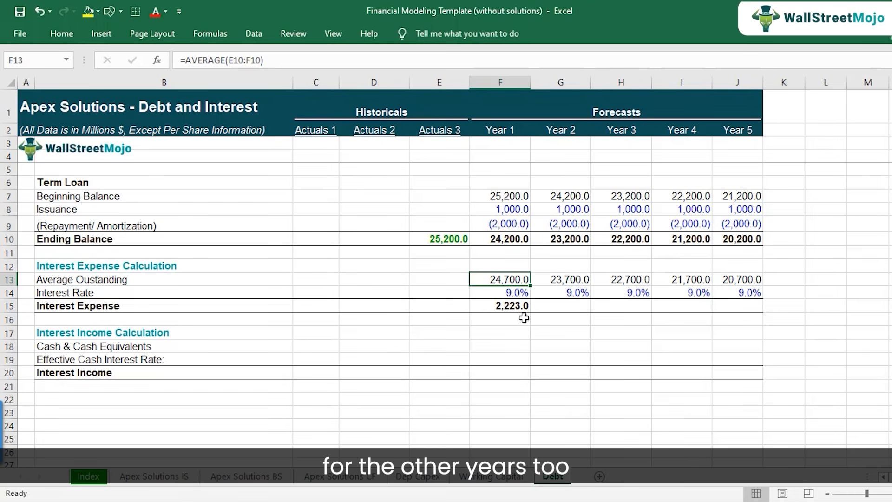
Copy the Year 1 Interest Expense formula from F15 into G15:J15 for Year 2 to Year 5.
key(Down)
key(Down)
key(ctrl+c)
key(Right)
key(shift+Right)
key(shift+Right)
key(shift+Right)
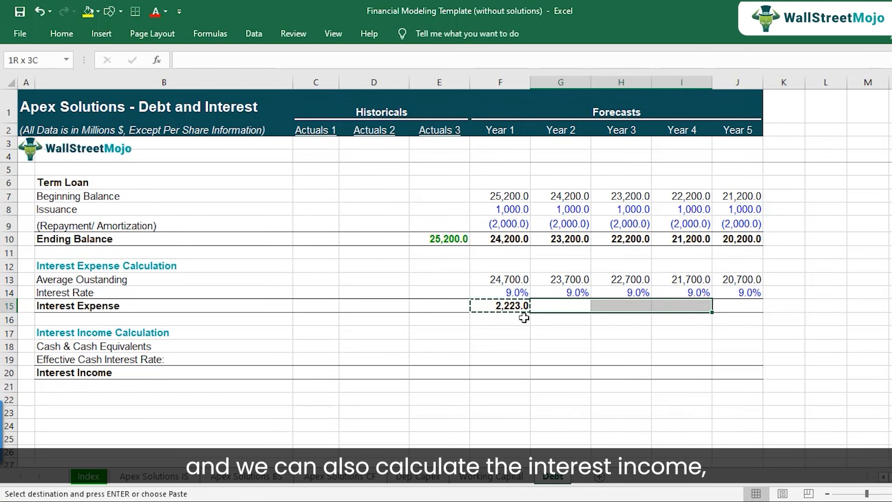
key(ctrl+v)
Inspect the copied Interest Expense formulas in row 15 from Year 2 through Year 5.
key(Down)
key(Up)
key(F2)
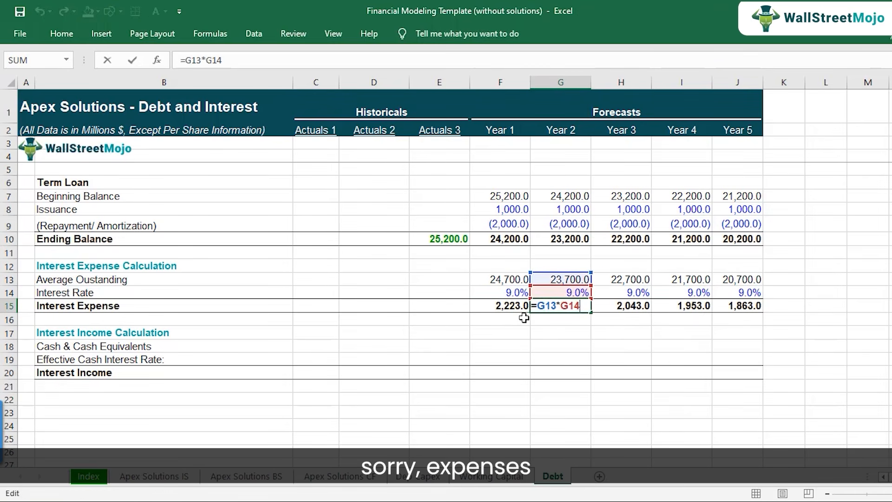
key(Tab)
key(F2)
key(Tab)
key(F2)
key(Tab)
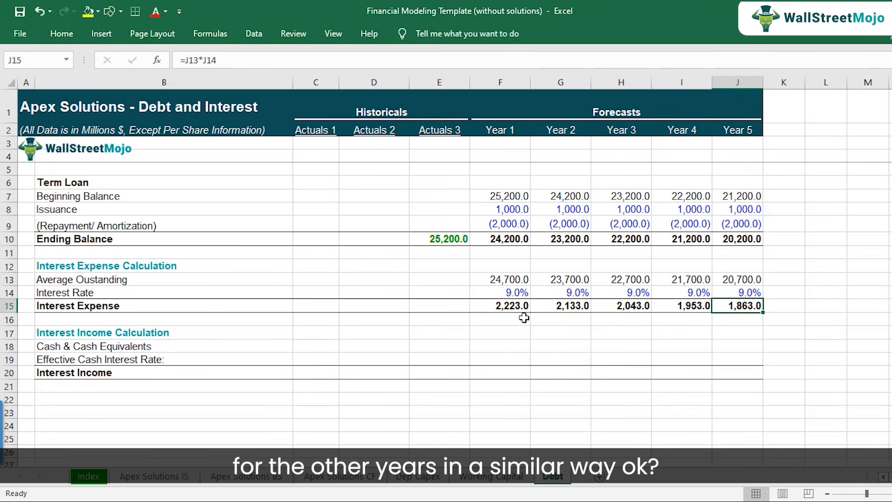
key(Left)
key(Left)
key(Left)
key(Left)
Switch to the case study PDF and highlight the 3.0% interest rate earned on Cash Deposits under Interest Rates.
key(Down)
key(Down)
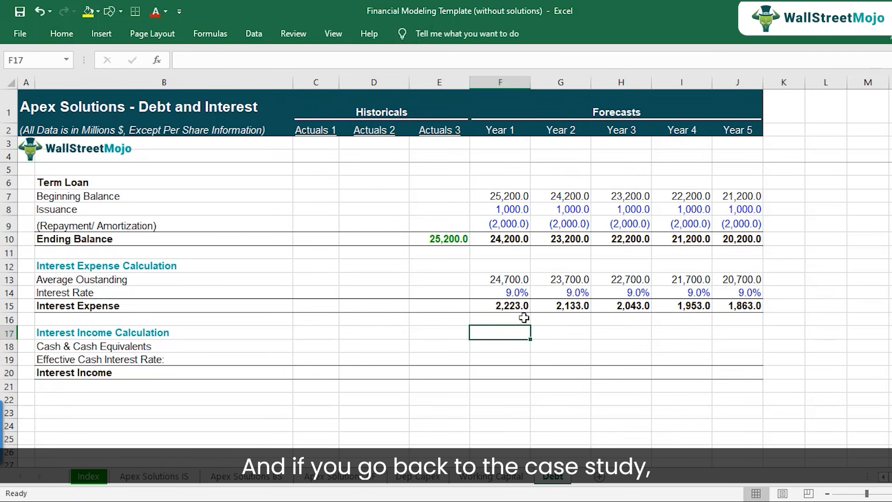
click(367, 501)
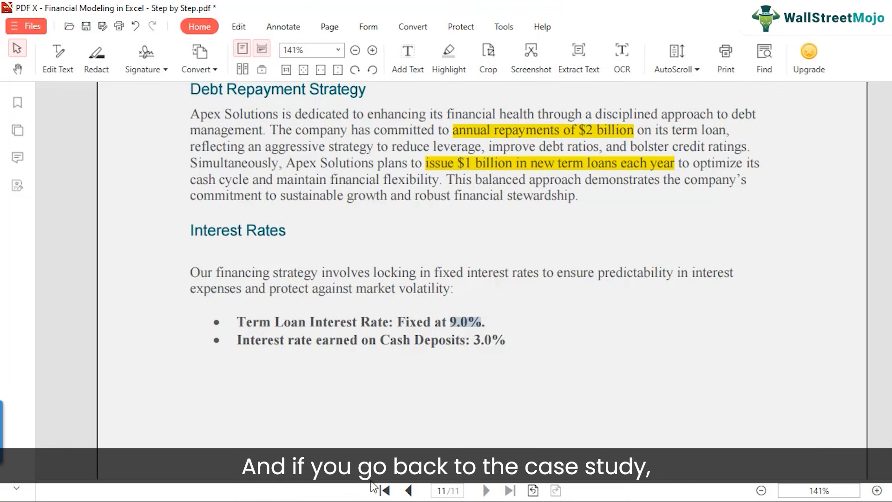
click(294, 343)
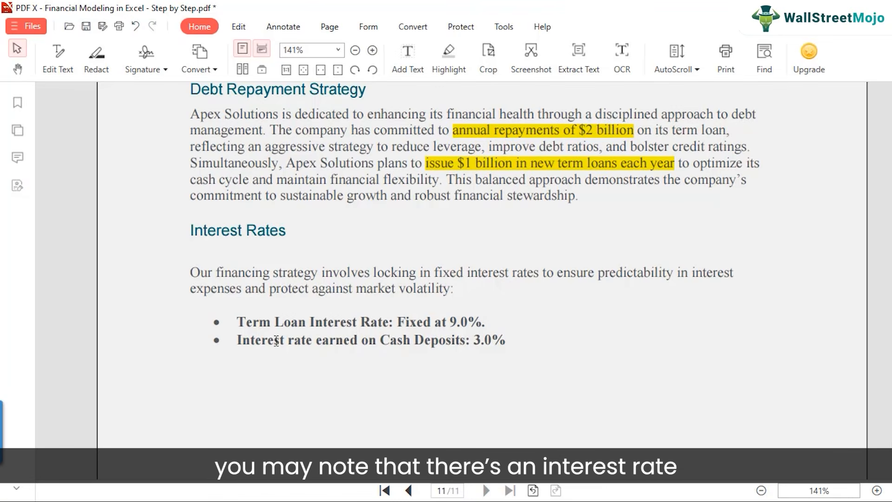
drag(474, 341, 505, 342)
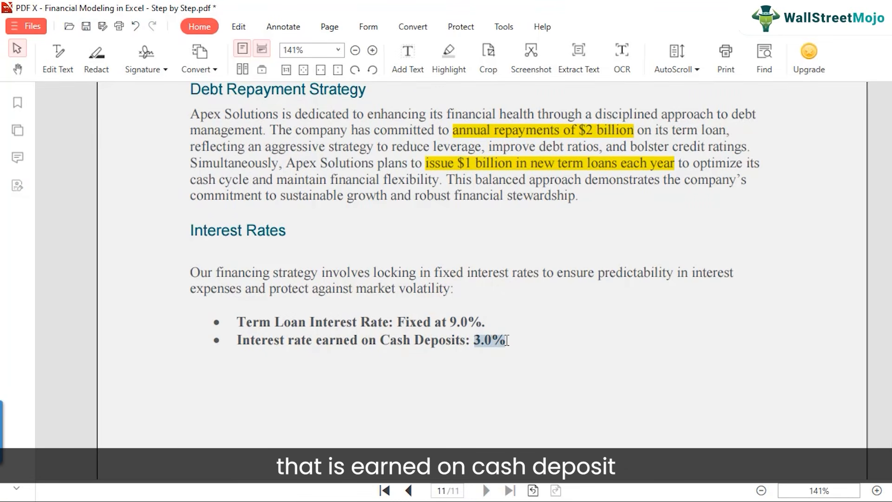
click(586, 383)
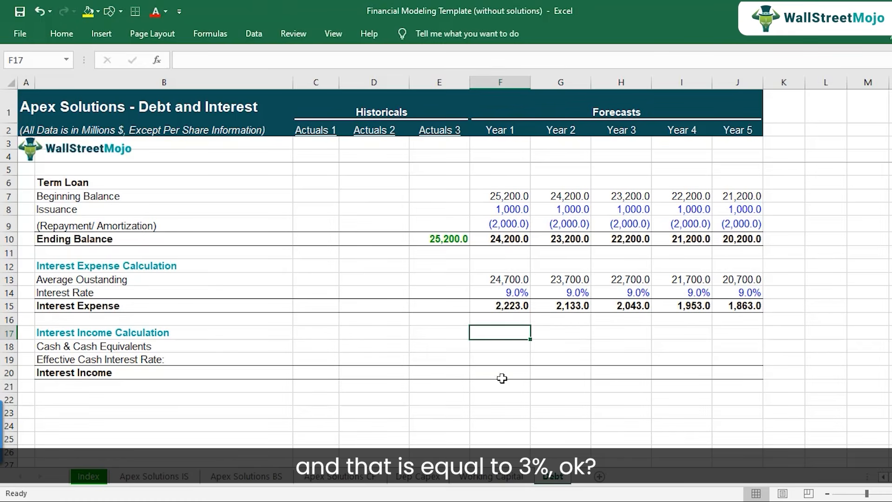
Return to the Debt sheet in Excel and enter 3% as the Year 1 Effective Cash Interest Rate in F19.
click(517, 363)
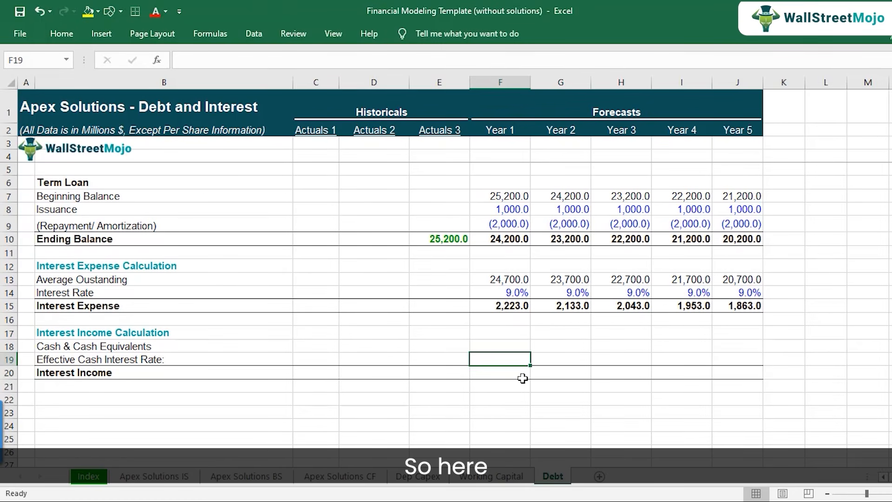
text(3%)
key(Return)
key(Up)
Copy the Year 1 Effective Cash Interest Rate from F19 across Year 2 to Year 5 in G19:J19.
key(ctrl+c)
key(shift+Right)
key(shift+Right)
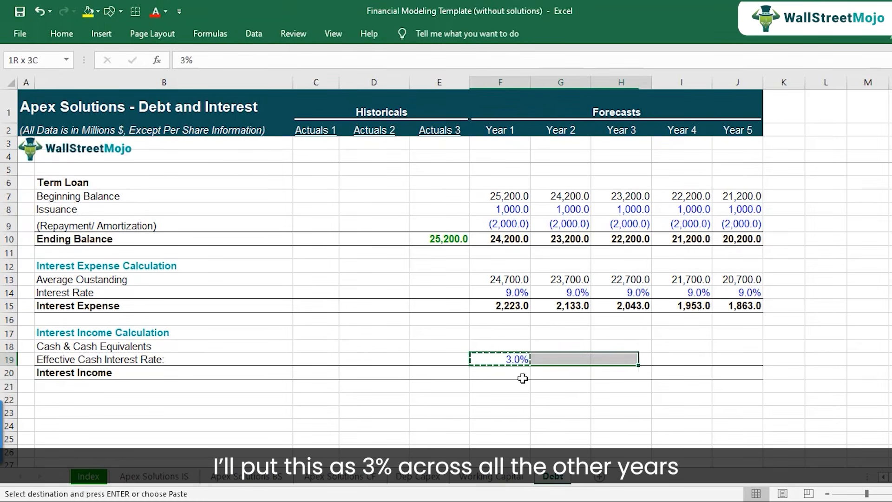
key(shift+Right)
key(shift+Right)
key(ctrl+v)
key(shift+Left)
key(shift+Left)
key(shift+Left)
key(shift+Left)
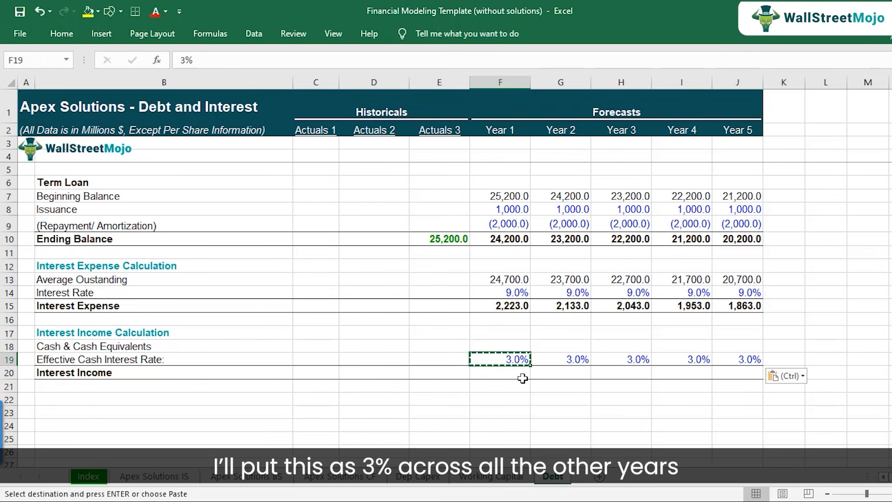
Examine the Year 1 Average Outstanding formula in F13 as the pattern for averaging the cash balance.
key(Up)
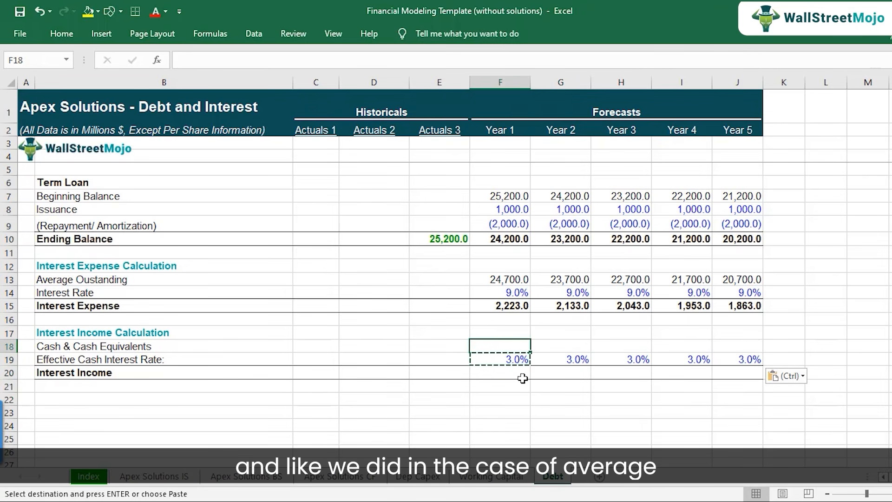
key(Up)
key(Up)
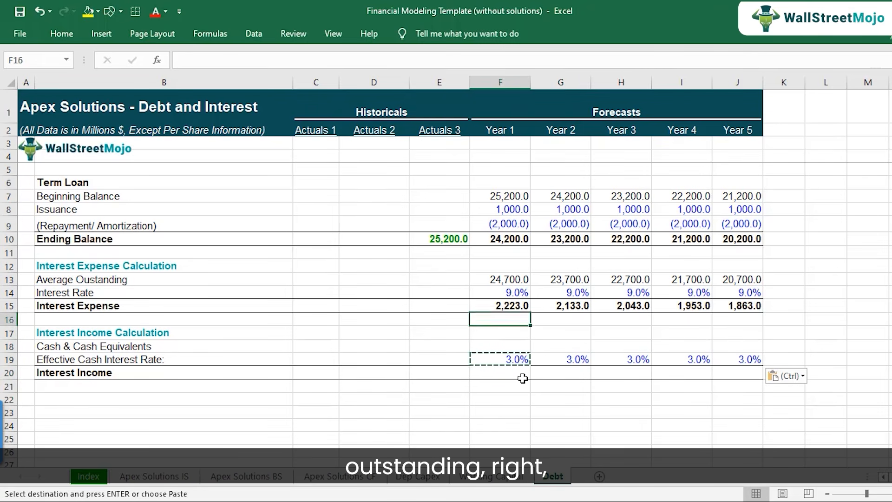
key(Up)
key(Up)
key(Up)
key(F2)
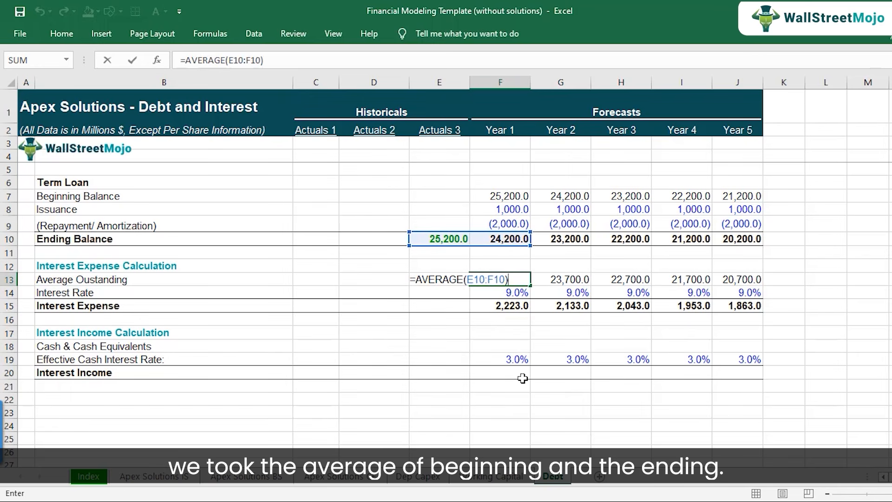
key(Return)
Calculate Year 1 Cash & Cash Equivalents in F18 as the average of balance sheet cash, =AVERAGE('Apex Solutions BS'!E7:F7).
key(Down)
key(Down)
key(Down)
key(Down)
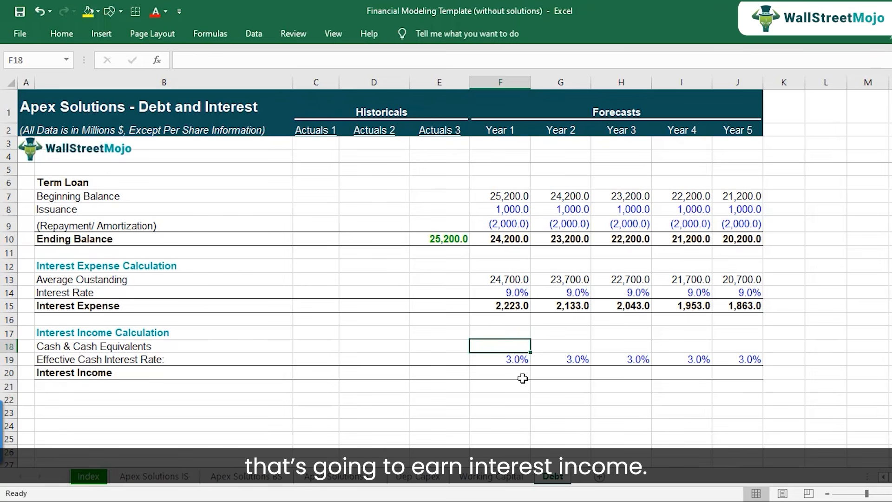
text(=)
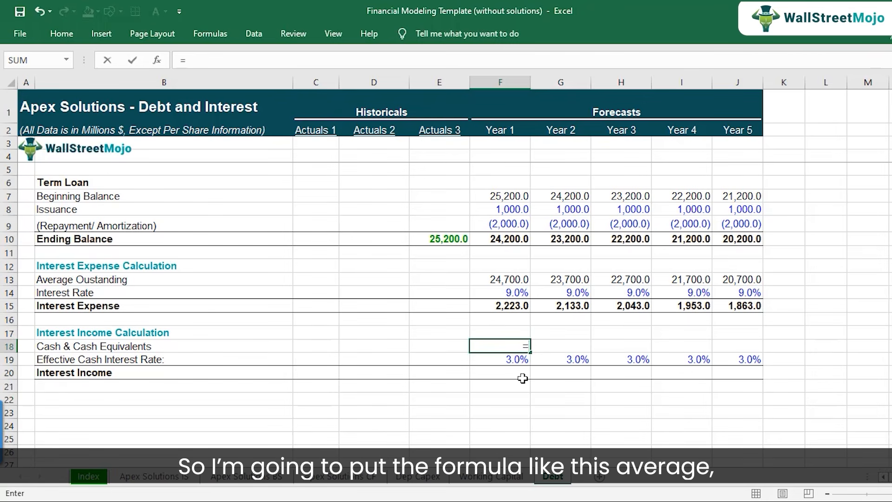
text(average)
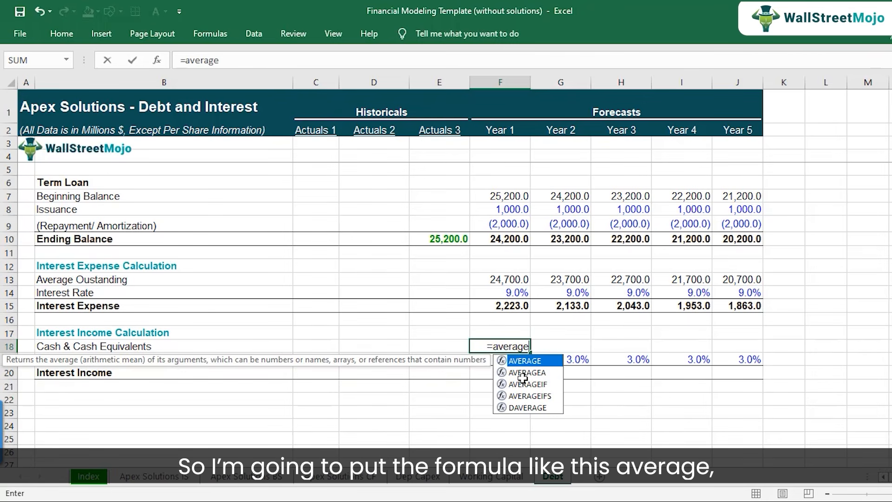
text(()
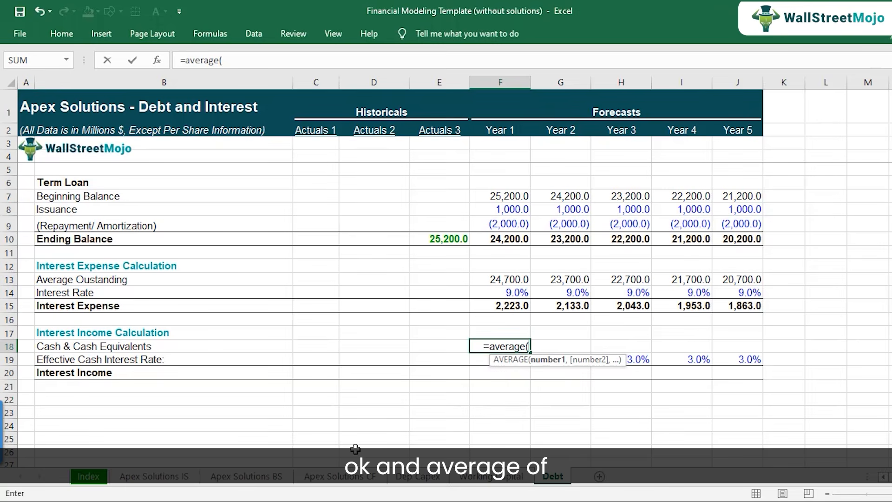
click(246, 475)
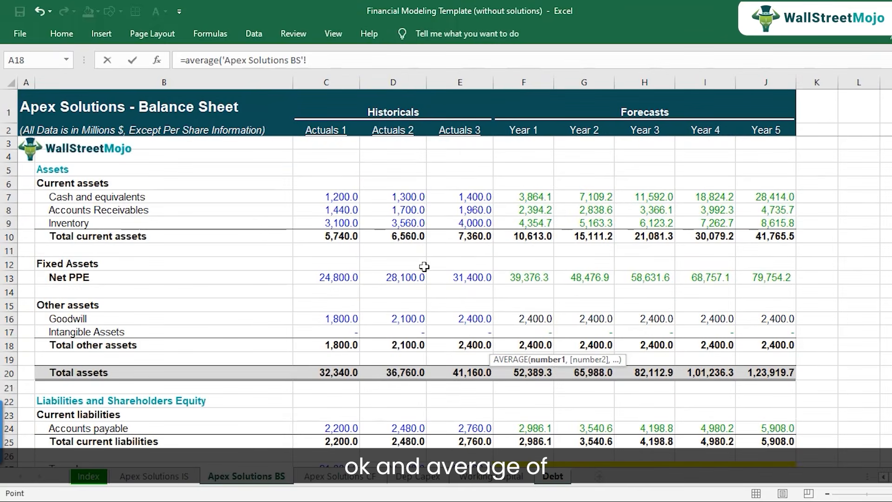
drag(458, 198, 504, 196)
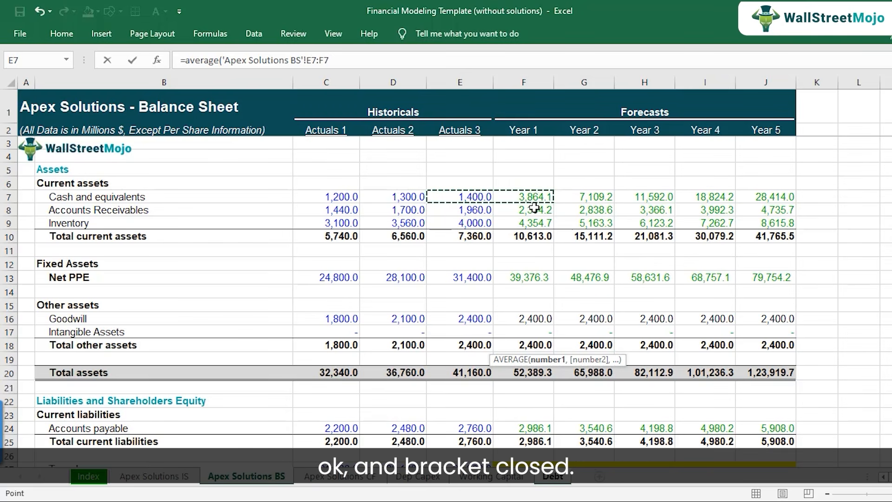
text())
key(Return)
key(Up)
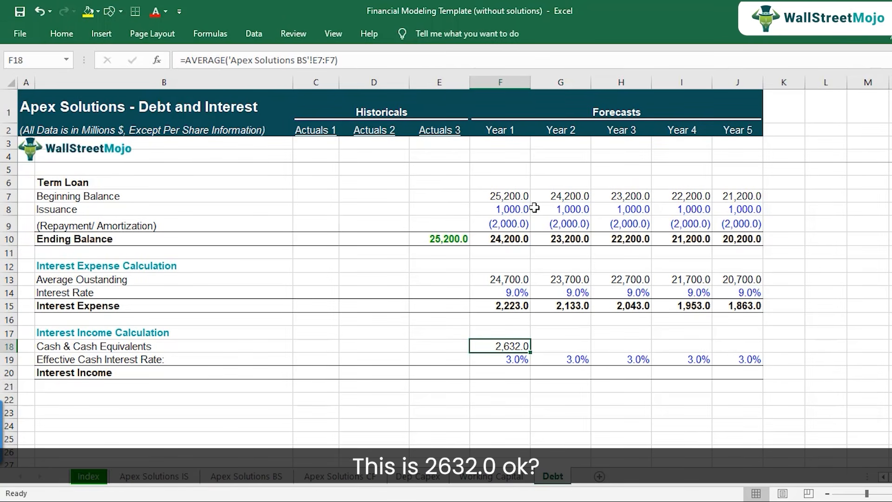
Calculate the Year 1 Interest Income in F20 as average cash times the effective cash interest rate, =F18*F19.
key(Down)
key(Down)
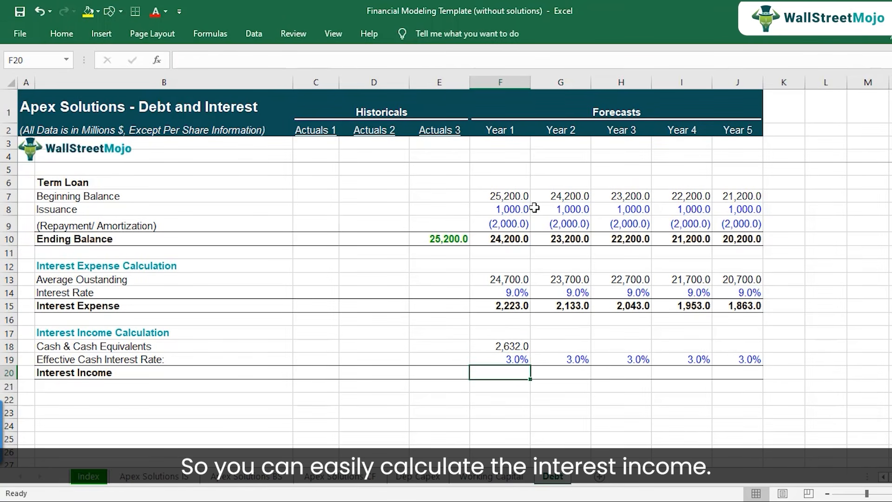
text(=)
key(Up)
key(Up)
text(*)
key(Up)
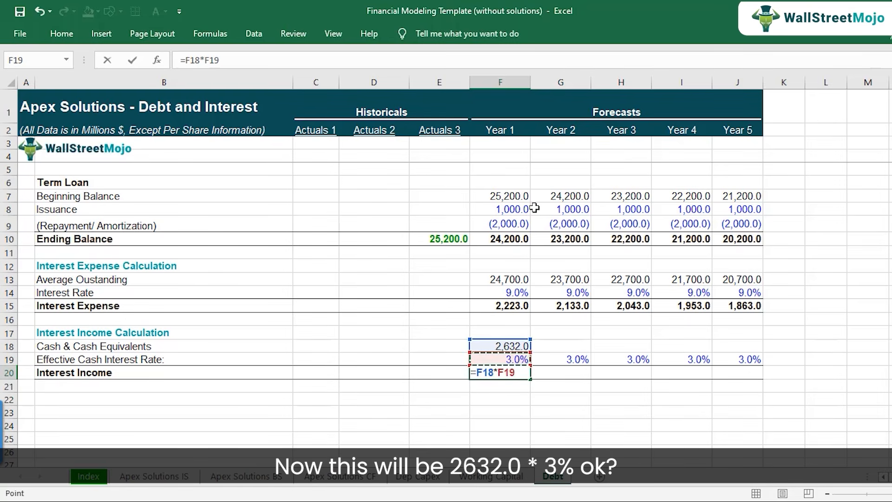
key(Return)
key(Up)
key(Up)
key(Down)
key(F2)
key(Escape)
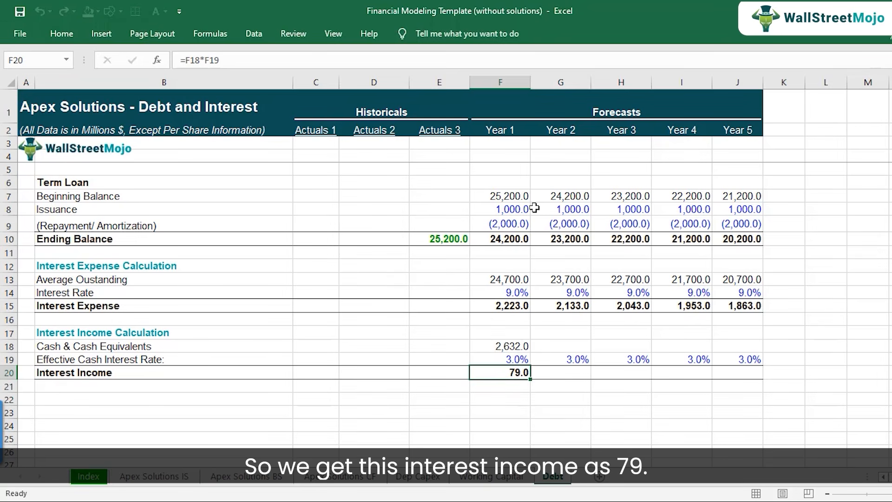
Copy the Year 1 Cash & Cash Equivalents average from F18 across Year 2 to Year 5 in G18:J18.
key(Up)
key(Up)
key(ctrl+c)
key(shift+Right)
key(shift+Right)
key(shift+Right)
key(shift+Right)
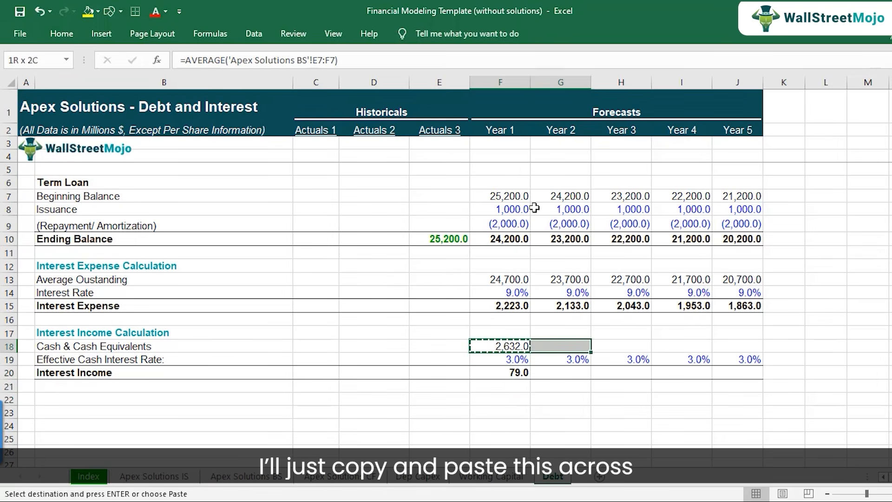
key(ctrl+v)
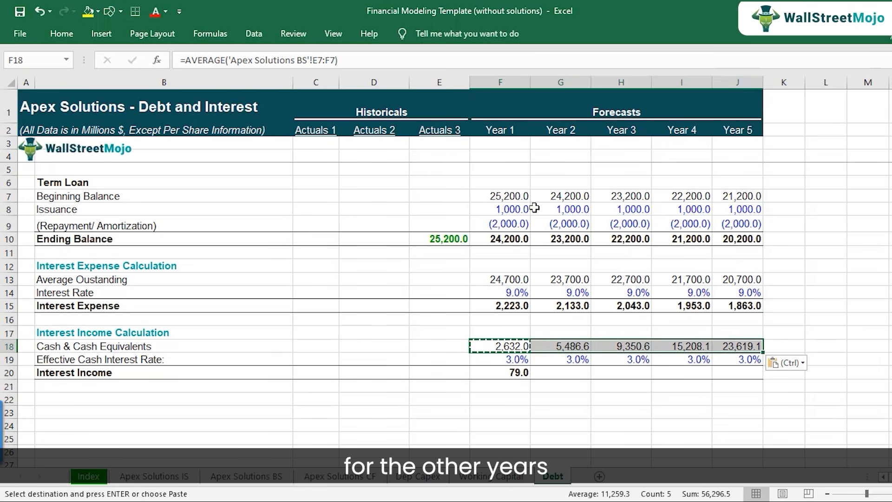
Copy the Year 1 Interest Income formula from F20 across Year 2 to Year 5 in G20:J20.
key(Down)
key(Down)
key(ctrl+c)
key(shift+Right)
key(shift+Right)
key(shift+Right)
key(shift+Right)
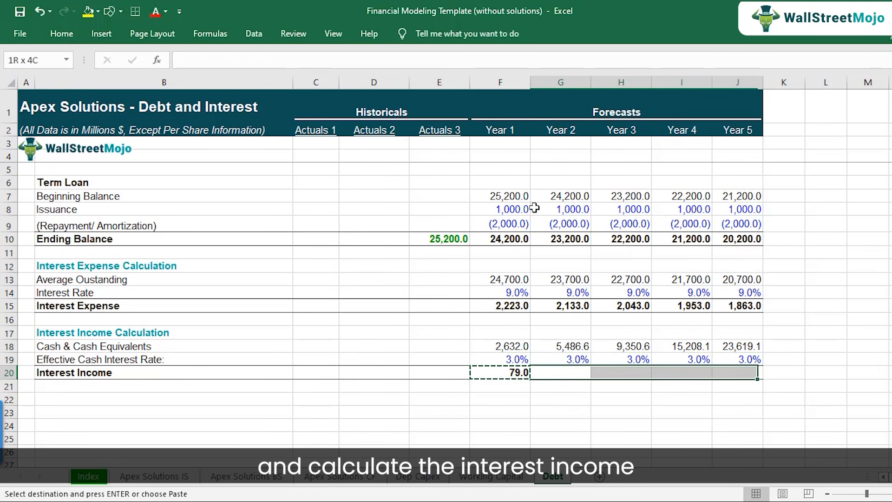
key(ctrl+v)
Check the copied Interest Income formulas across the forecast years in row 20.
key(F2)
key(Tab)
key(Tab)
key(Right)
key(Left)
key(Left)
key(Left)
key(Left)
key(Left)
key(Right)
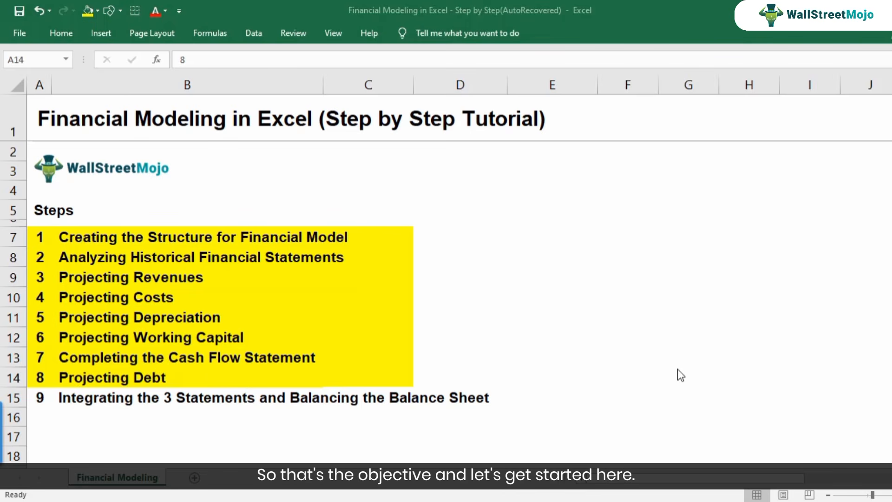
Switch back to the Financial Modeling Template workbook and locate the empty forecast interest rows F24:J25 on the Apex Solutions IS sheet.
mouse_move(453, 501)
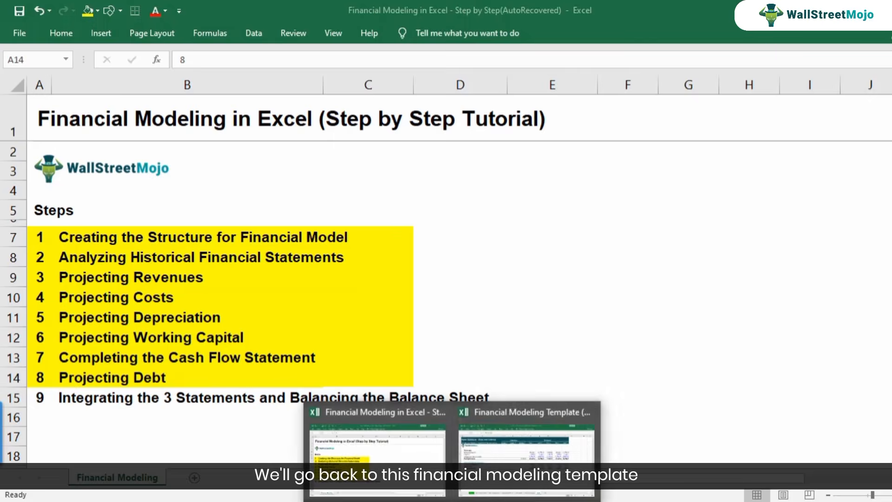
click(520, 453)
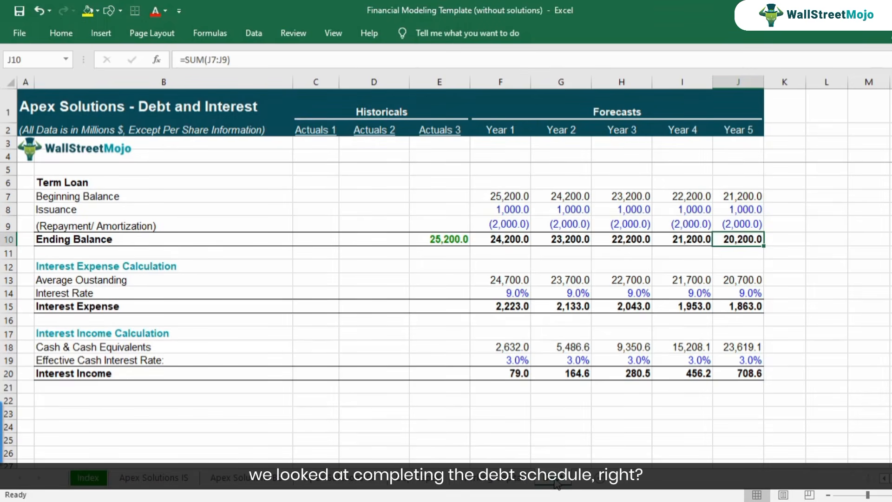
click(573, 374)
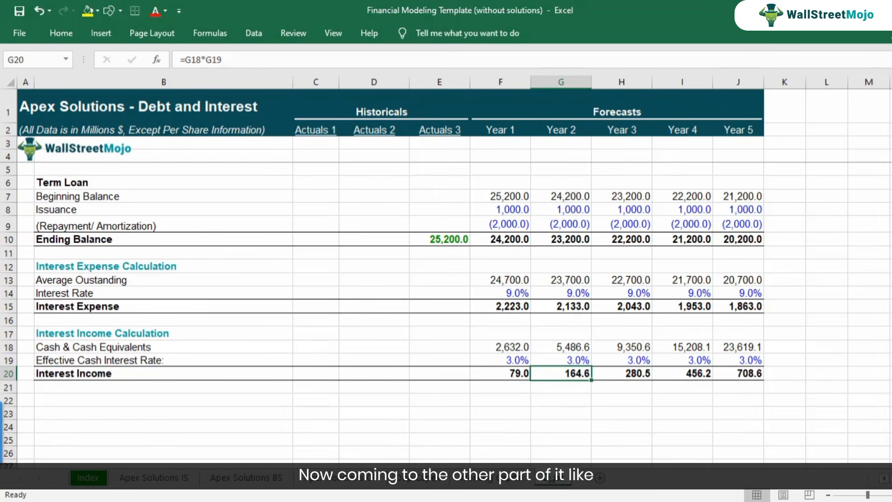
click(179, 477)
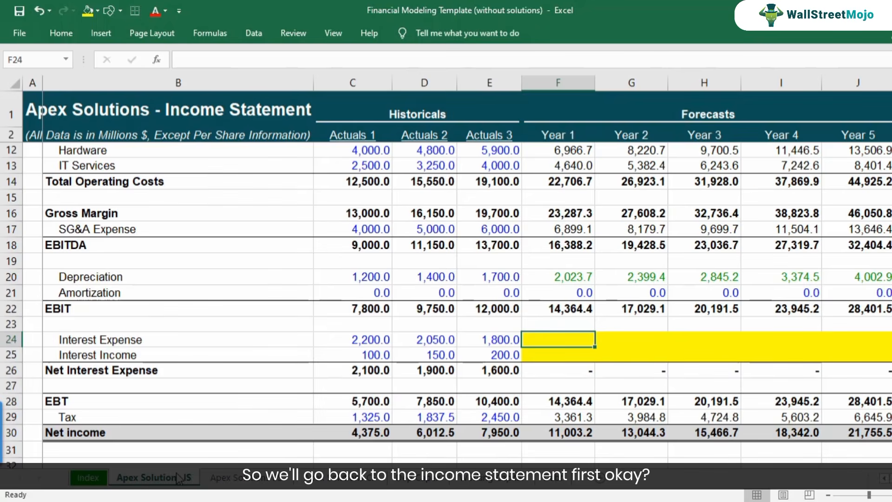
click(139, 343)
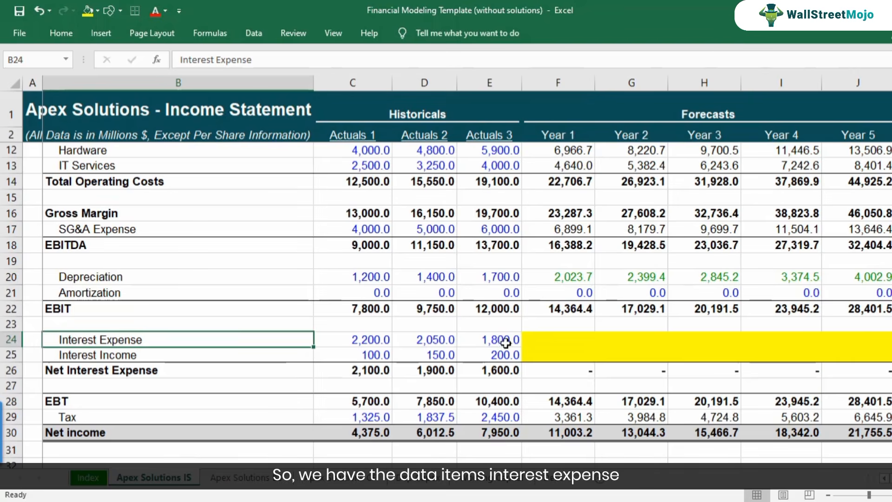
click(541, 344)
drag(541, 344, 874, 356)
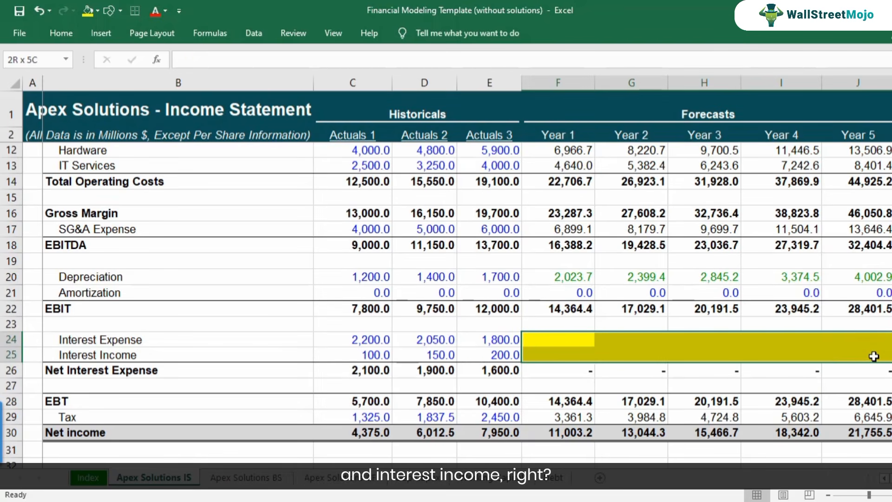
Link the Year 1 Interest Expense in F24 of the income statement to the debt schedule with =Debt!F15.
click(562, 341)
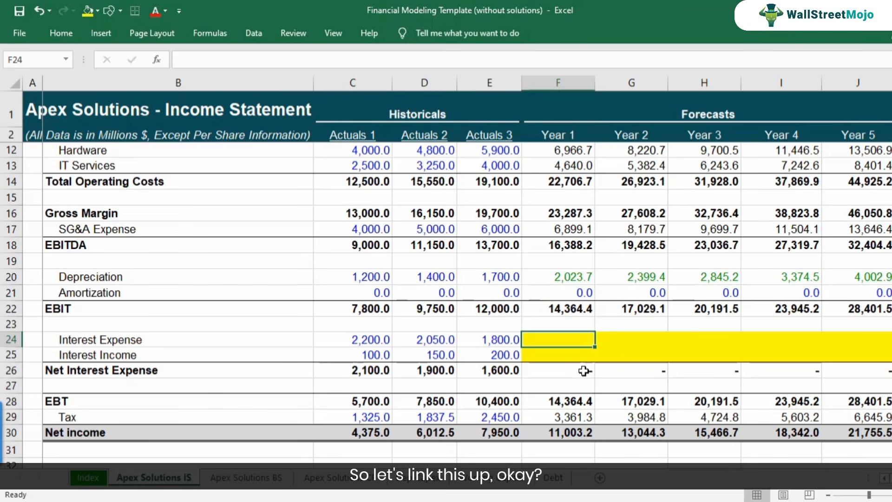
text(=)
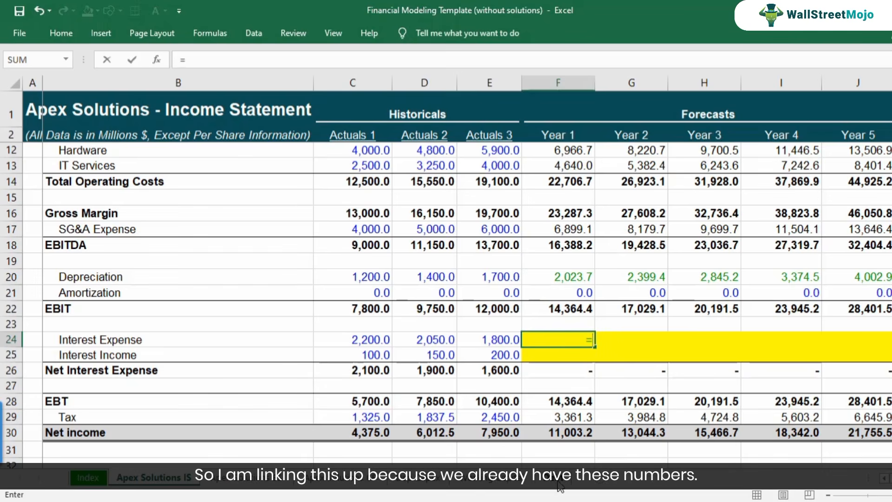
click(558, 483)
click(501, 307)
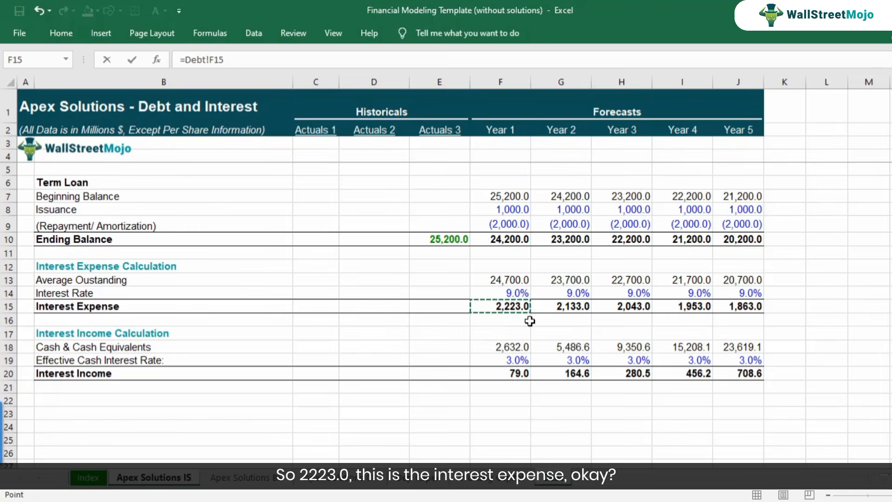
key(Return)
Copy the Year 1 Interest Expense link from F24 across Year 2 to Year 5 in G24:J24.
key(ctrl+c)
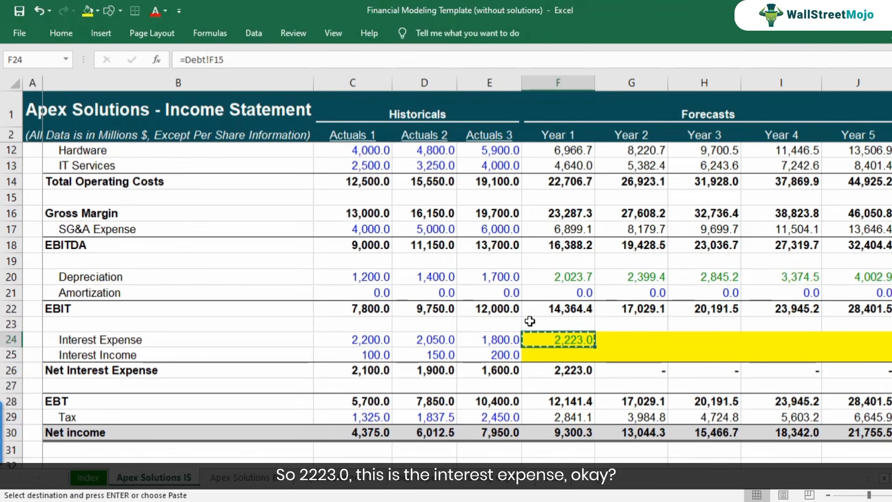
key(shift+Right)
key(shift+Right)
key(shift+Right)
key(shift+Right)
key(ctrl+v)
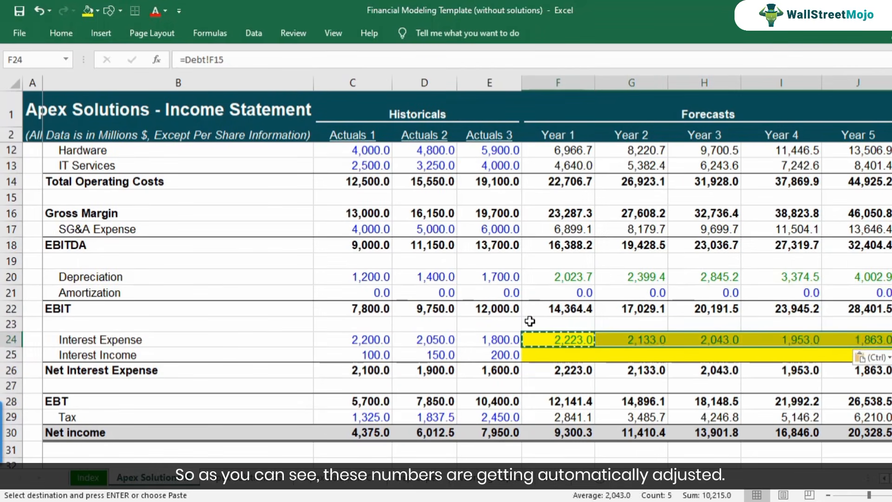
Examine the Year 1 Net Interest Expense formula in F26 and the resulting Net Income in F30.
key(Down)
key(Down)
key(F2)
key(Escape)
key(Down)
key(Down)
key(Down)
key(Down)
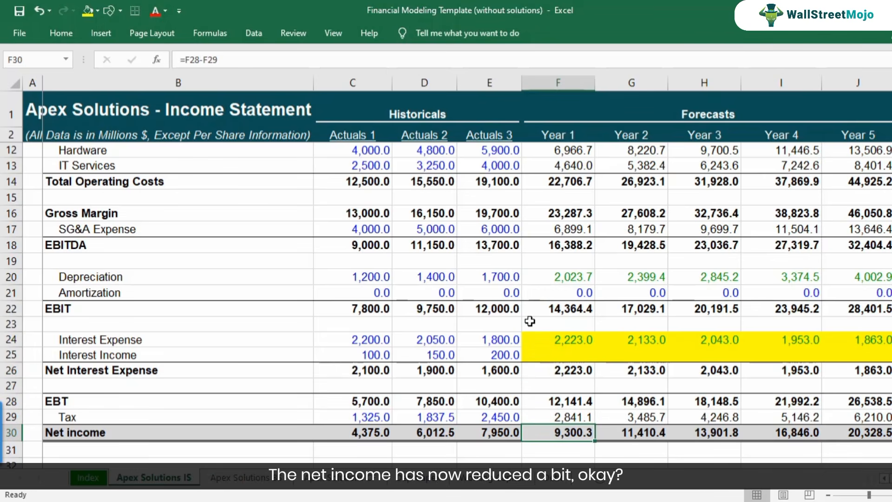
Link the Year 1 Interest Income in F25 of the income statement to the debt schedule with =Debt!F20.
key(Up)
key(Up)
key(Up)
key(Up)
key(Up)
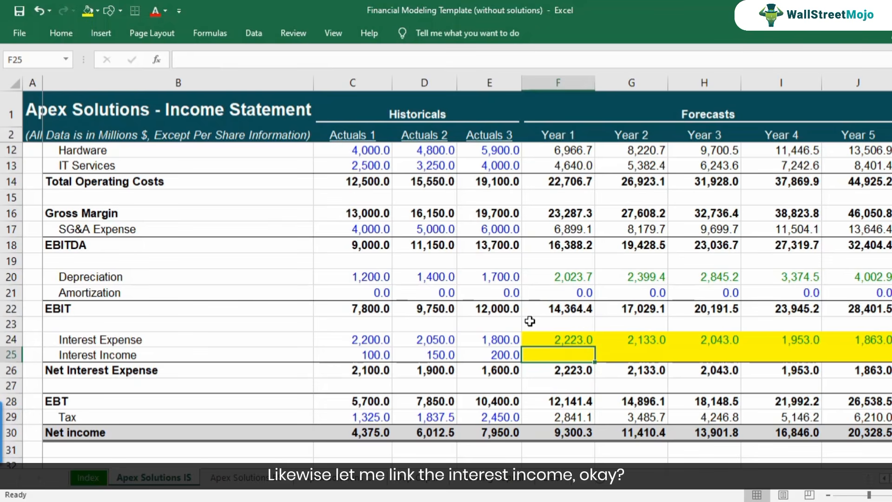
text(=)
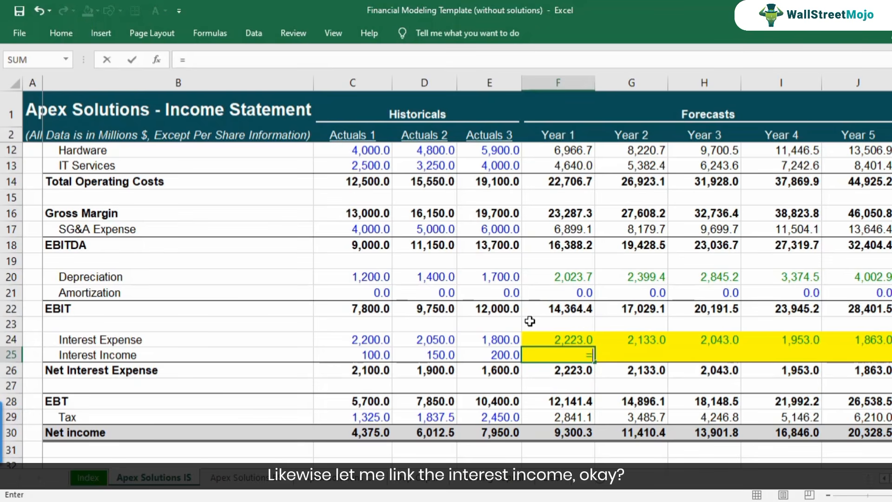
click(555, 477)
click(522, 375)
key(Return)
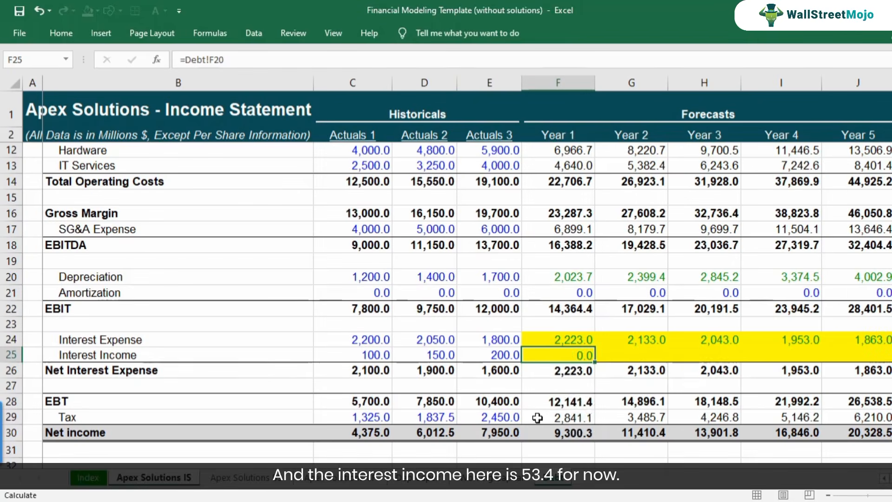
Copy the Year 1 Interest Income link from F25 across G25:J25 and check the Year 1 interest formulas.
key(Up)
key(ctrl+c)
key(shift+Right)
key(shift+Right)
key(shift+Right)
key(shift+Right)
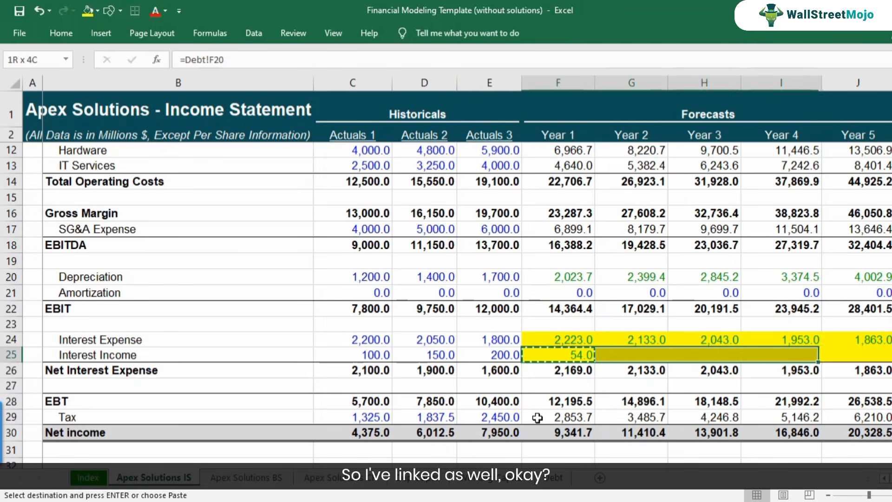
key(ctrl+v)
key(Down)
key(Up)
key(F2)
key(Return)
key(F2)
key(Escape)
Remove the yellow fill from the forecast Interest Expense and Interest Income cells F24:J25.
key(Up)
key(Up)
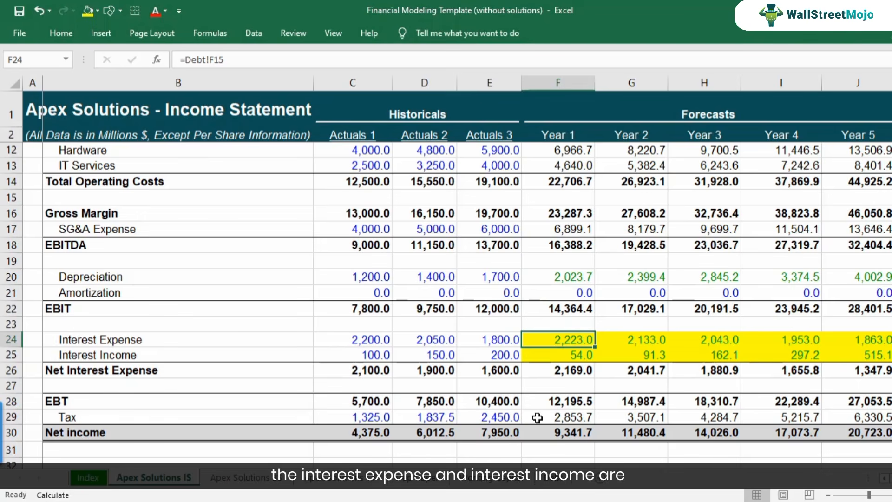
key(shift+Down)
key(shift+Right)
key(shift+Right)
key(shift+Right)
key(shift+Right)
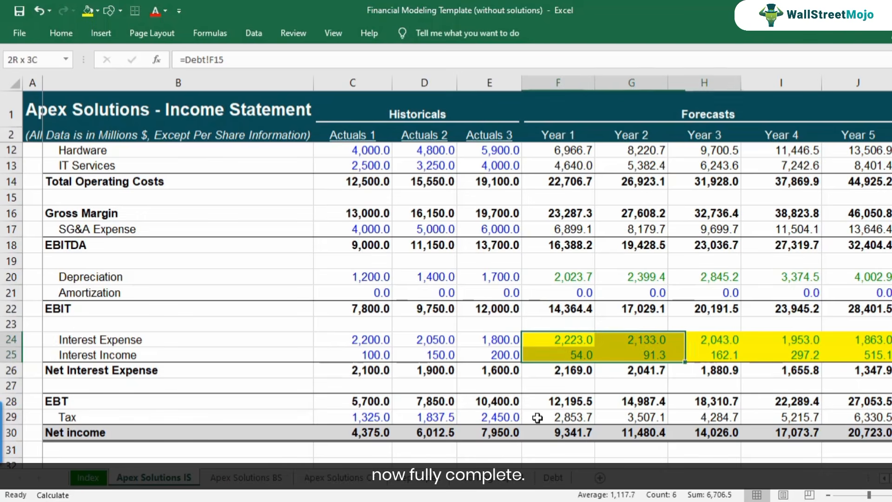
click(97, 11)
click(110, 161)
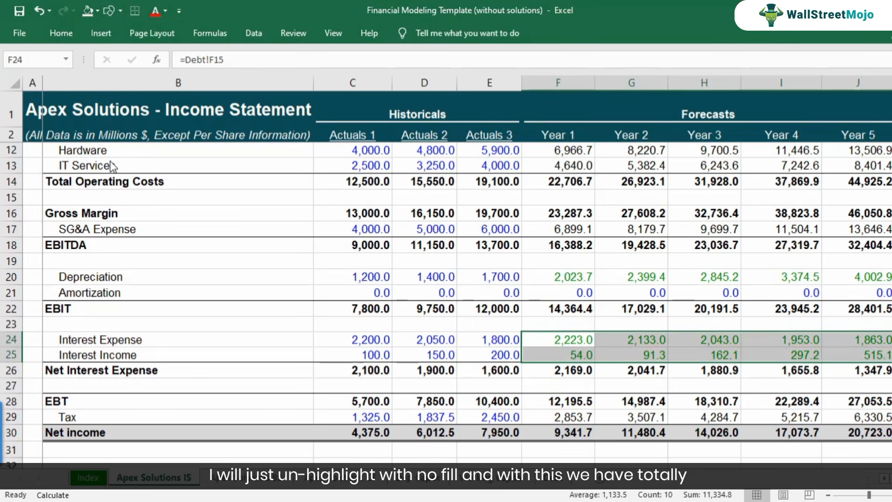
click(581, 355)
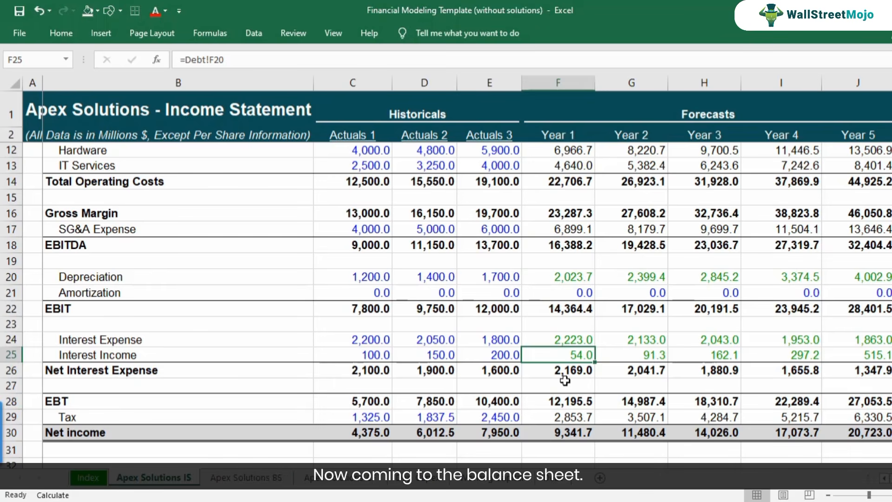
Go to the Apex Solutions BS sheet and examine the Term Loan row for missing forecast balances in F27:J27.
click(266, 471)
scroll(557, 361, down, 3)
scroll(557, 360, down, 3)
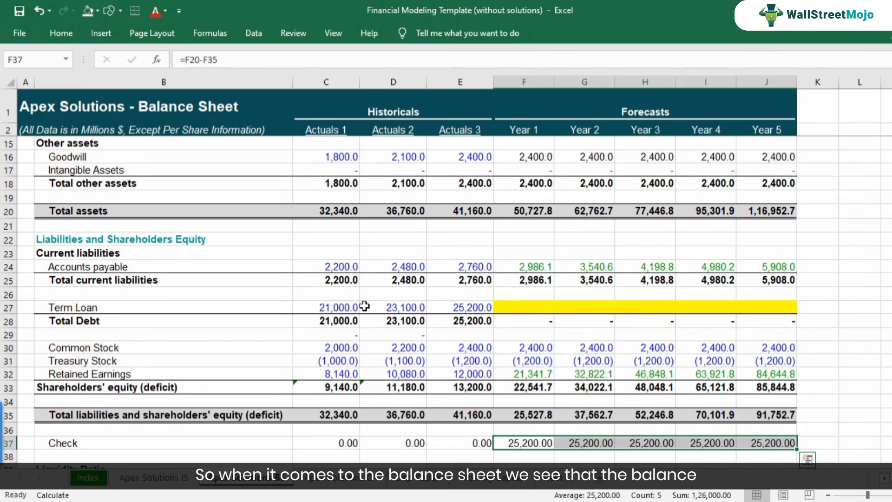
click(465, 305)
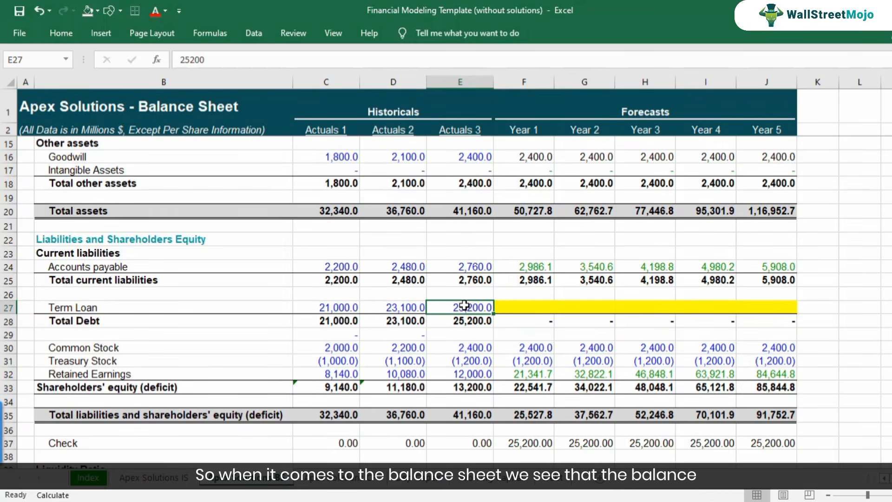
click(538, 309)
scroll(541, 304, up, 4)
scroll(541, 304, down, 4)
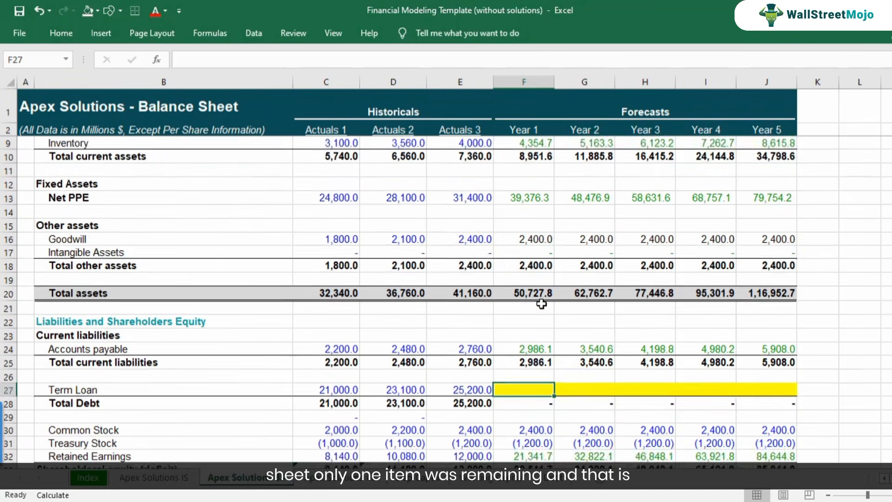
drag(538, 309, 783, 308)
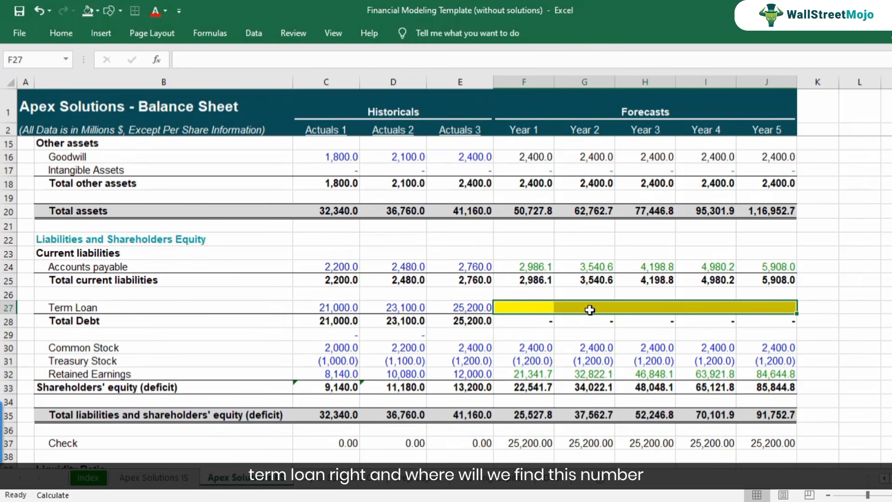
Review the term loan Ending Balance forecasts in F10:J10 on the Debt sheet, and return to the balance sheet's Year 1 Term Loan cell.
click(534, 308)
click(553, 481)
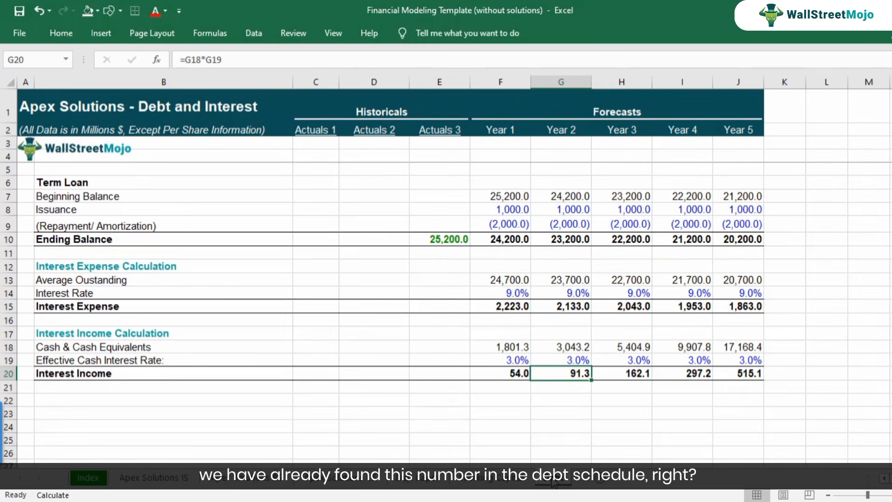
click(511, 239)
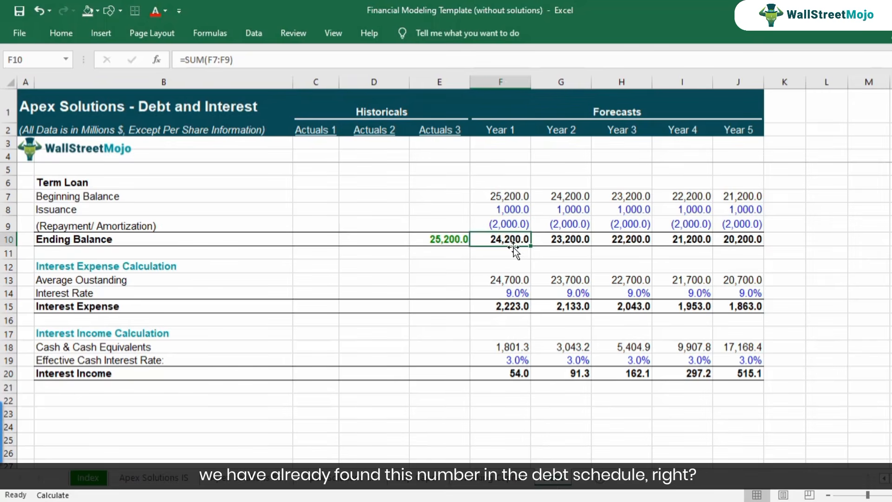
click(107, 238)
drag(497, 240, 749, 242)
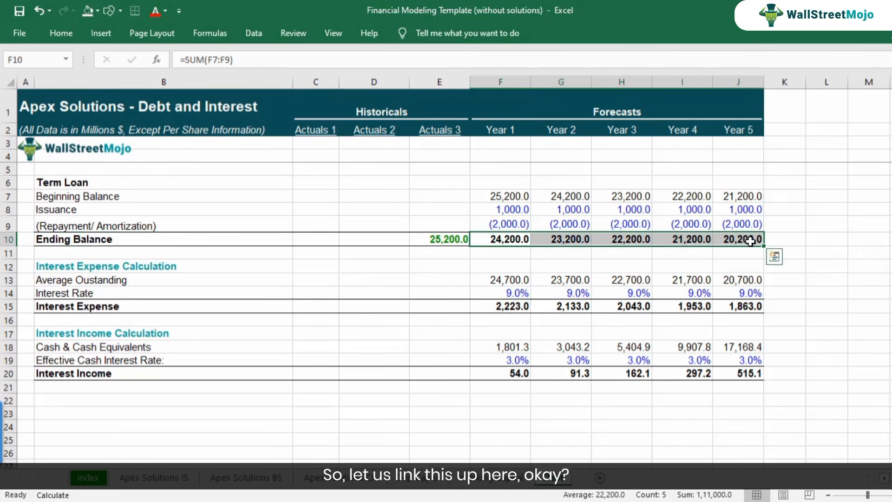
click(246, 477)
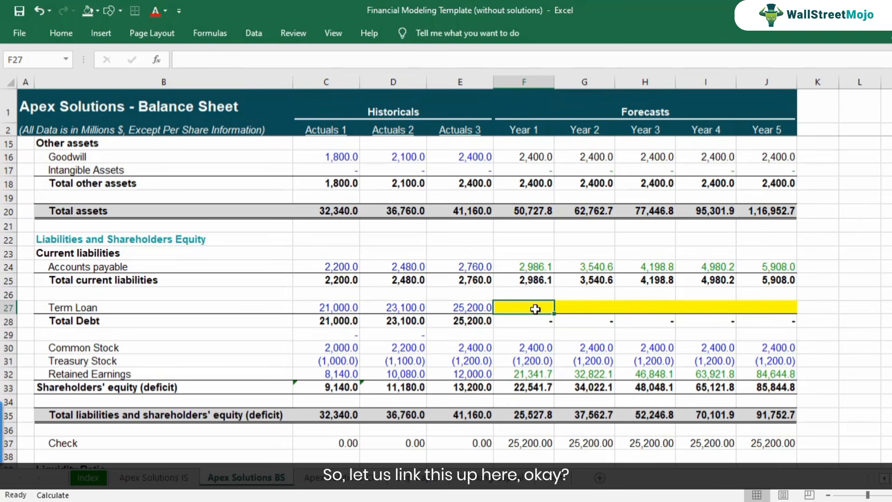
Link the Year 1 Term Loan cell F27 to the ending balance on the Debt sheet with =Debt!F10.
text(=)
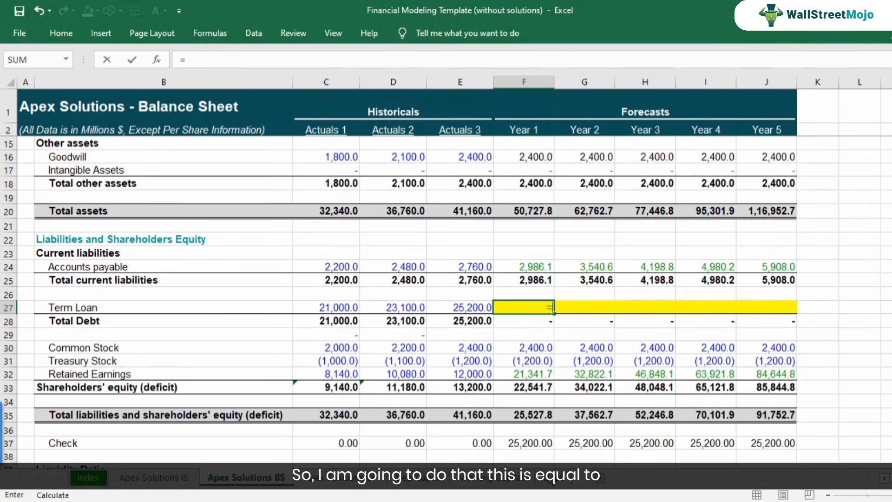
click(552, 478)
click(492, 244)
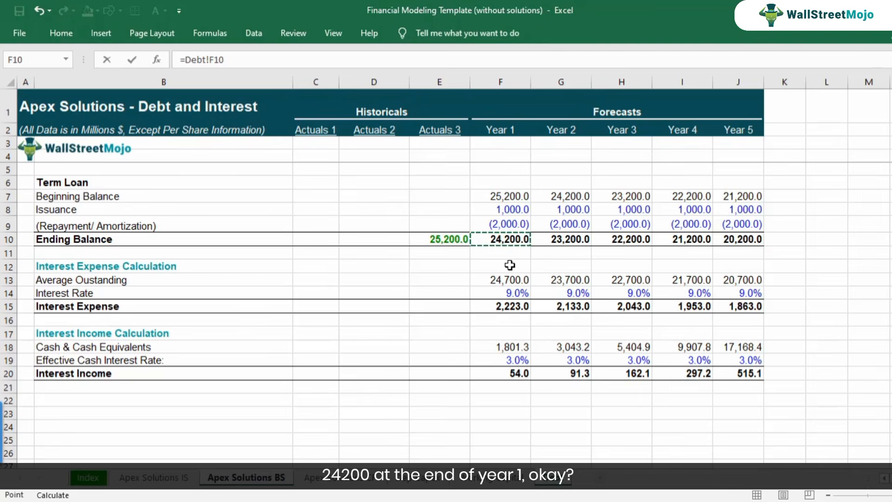
key(Return)
key(Up)
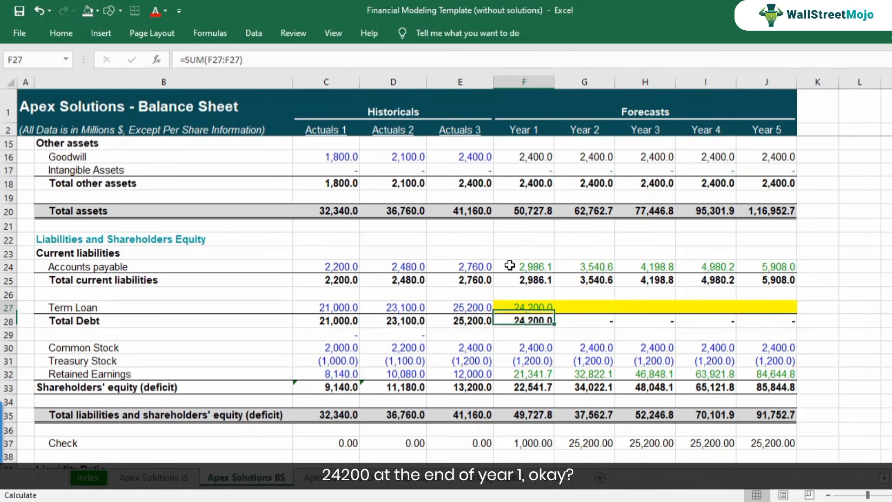
Copy the Year 1 Term Loan link across to Year 5 in G27:J27 and check the Year 1 and Year 2 formulas.
key(ctrl+c)
key(shift+Right)
key(shift+Right)
key(shift+Right)
key(shift+Right)
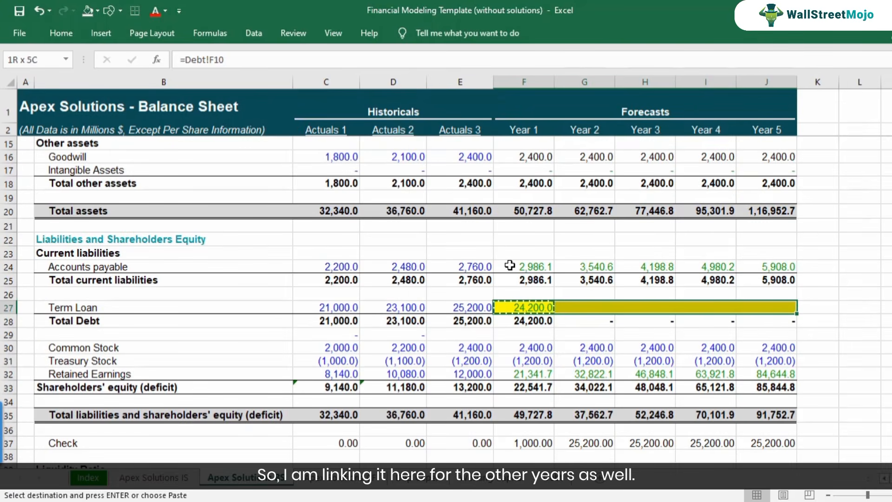
key(ctrl+v)
key(F2)
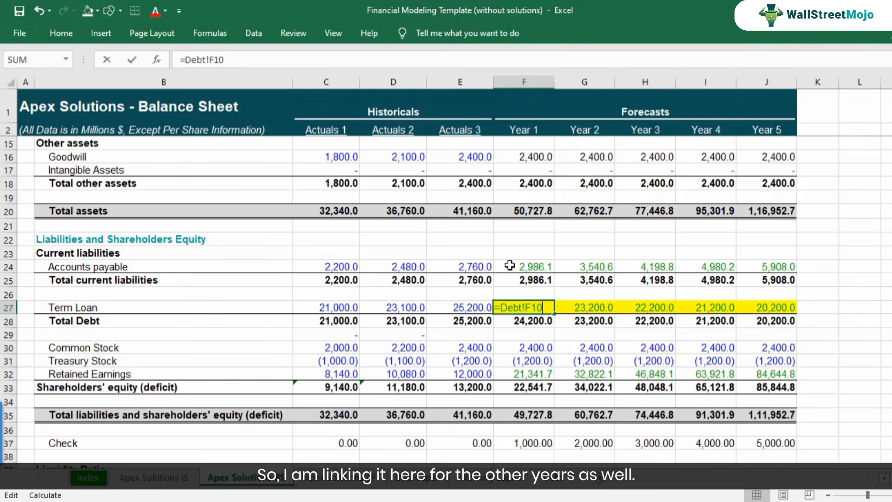
key(Escape)
key(Right)
key(F2)
key(Escape)
Remove the yellow fill from the forecast Term Loan cells F27:J27.
key(Left)
key(shift+Right)
key(shift+Right)
key(shift+Right)
key(shift+Right)
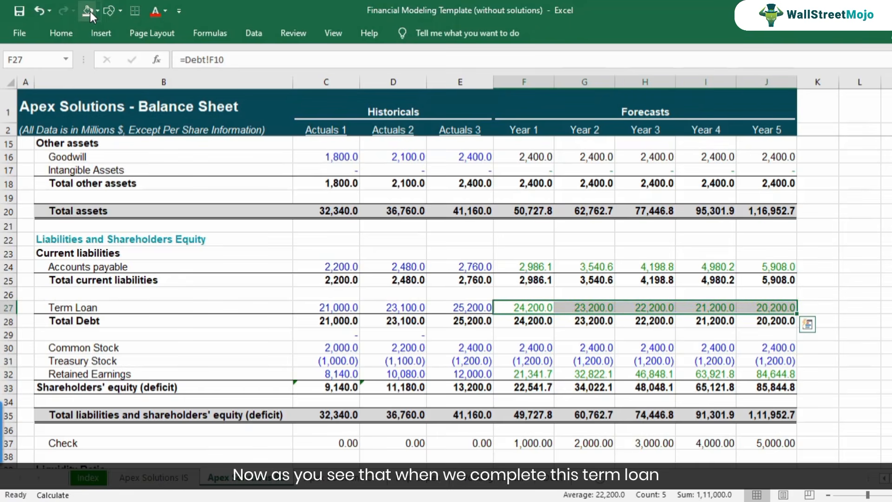
click(122, 308)
click(545, 310)
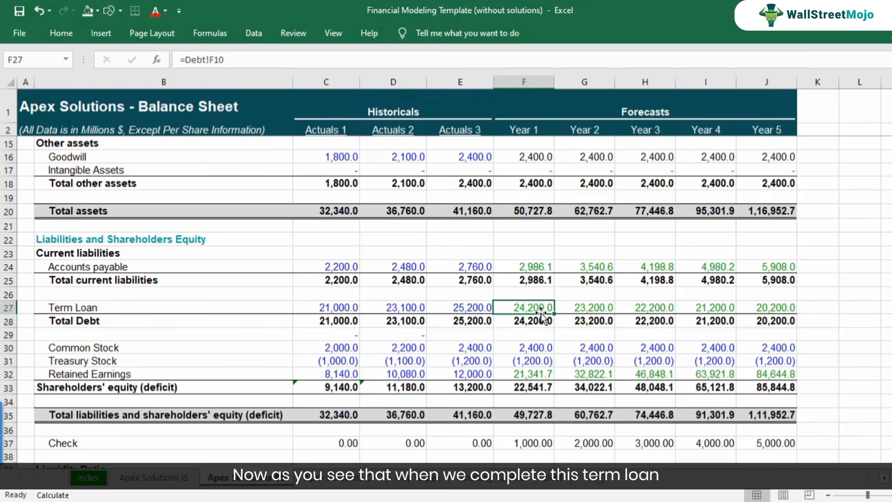
Inspect the Year 1 Check formula in F37 against total assets and total liabilities and shareholders' equity.
scroll(541, 325, down, 2)
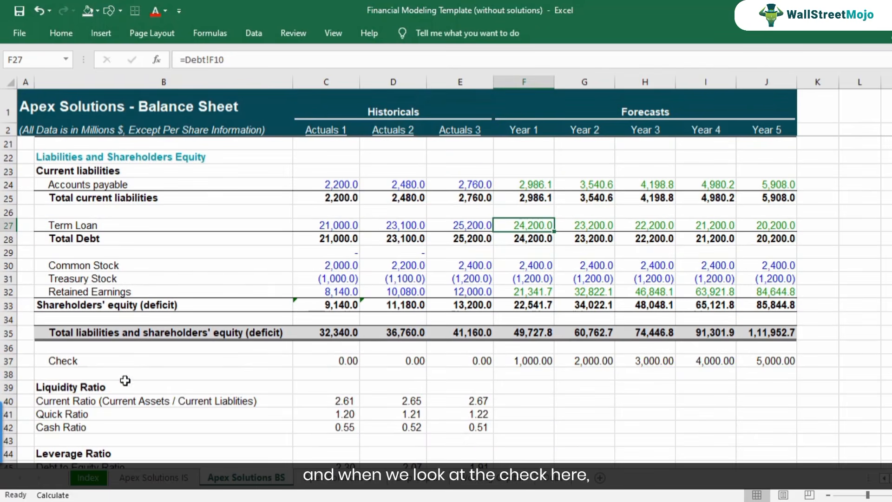
click(7, 361)
click(540, 357)
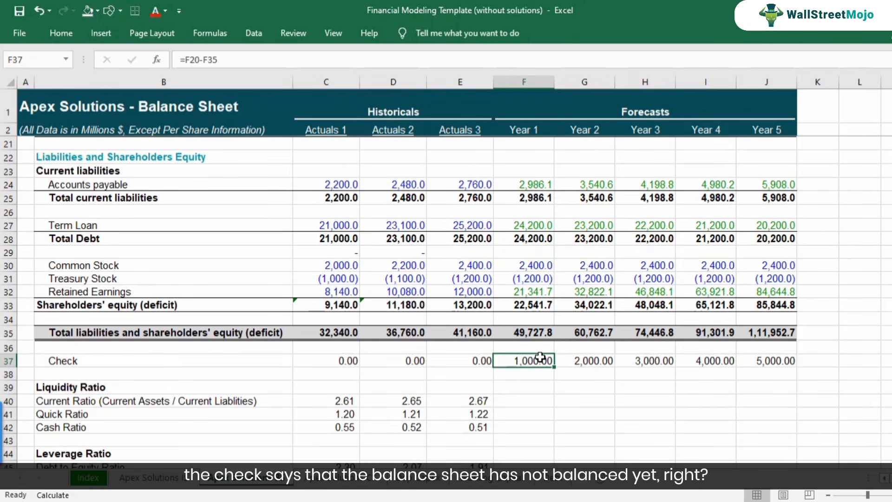
double_click(540, 358)
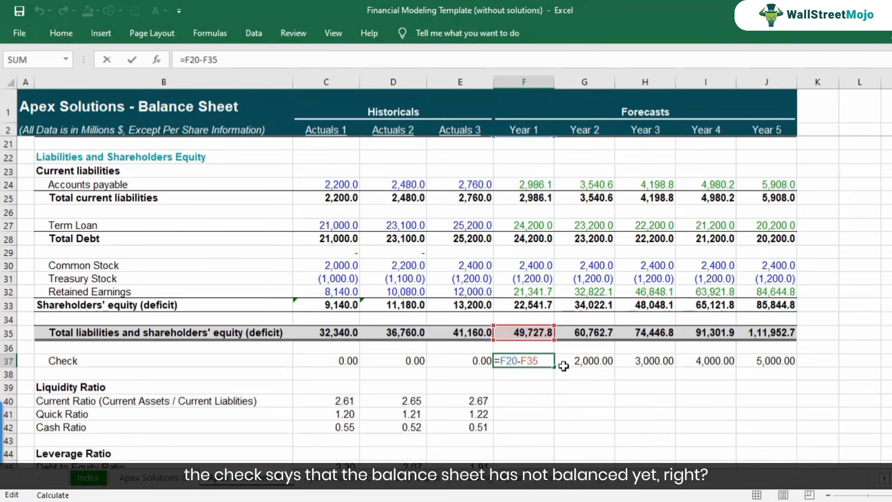
key(Escape)
scroll(564, 369, up, 2)
scroll(564, 369, up, 3)
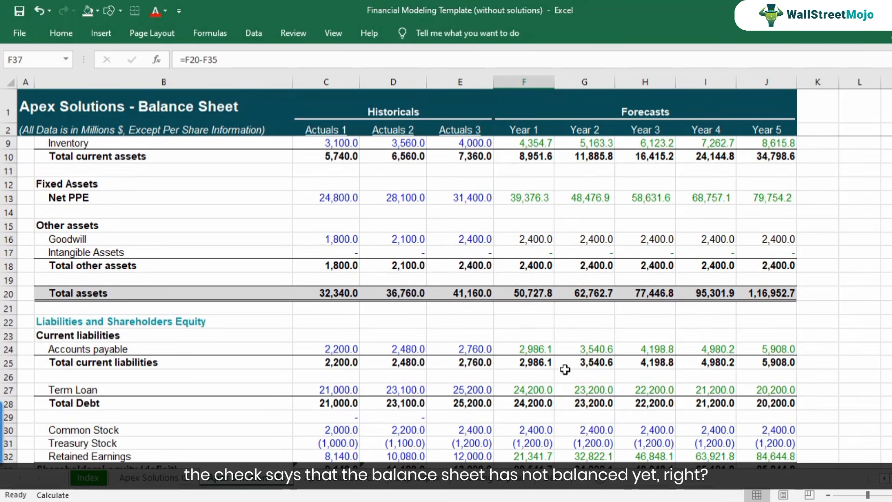
click(537, 295)
scroll(536, 311, down, 3)
click(529, 374)
click(528, 404)
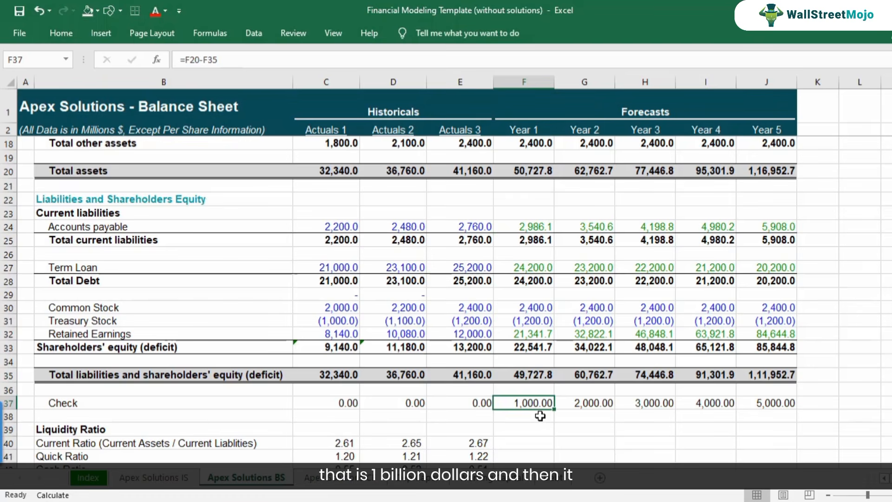
Review the balance sheet Check values across the forecast years in F37:J37.
click(588, 400)
click(664, 406)
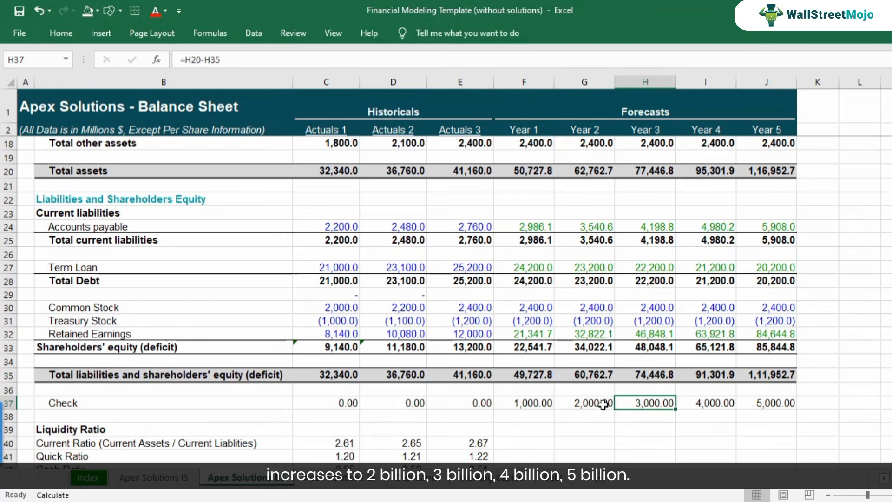
click(716, 405)
click(762, 404)
drag(529, 403, 766, 401)
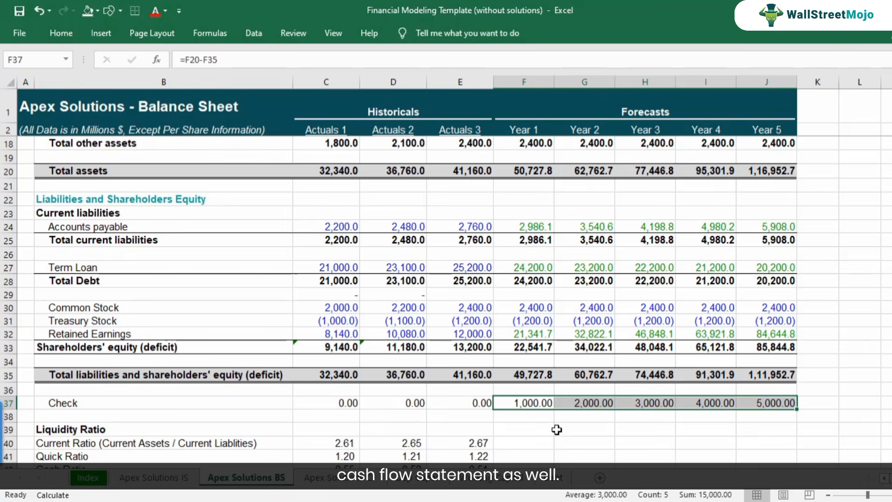
Go to the Debt sheet and review the Year 1 term loan issuance and repayment inputs in F8 and F9.
click(551, 478)
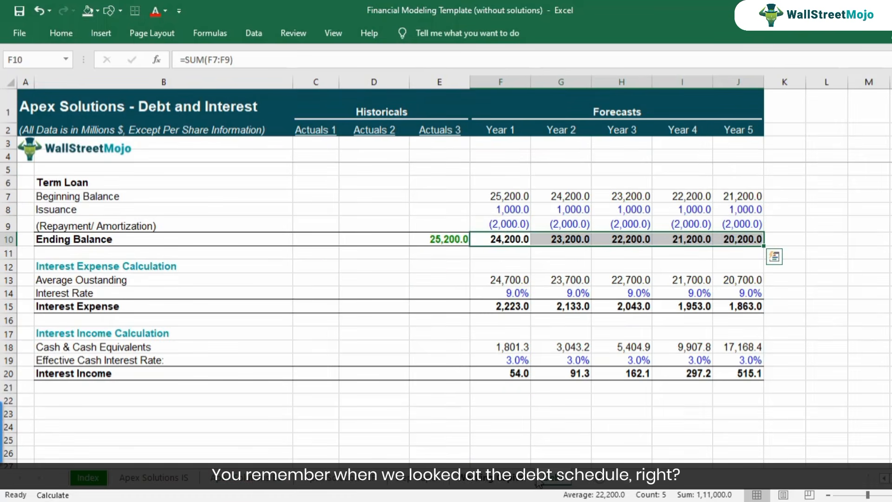
click(502, 208)
key(F2)
key(Escape)
key(Down)
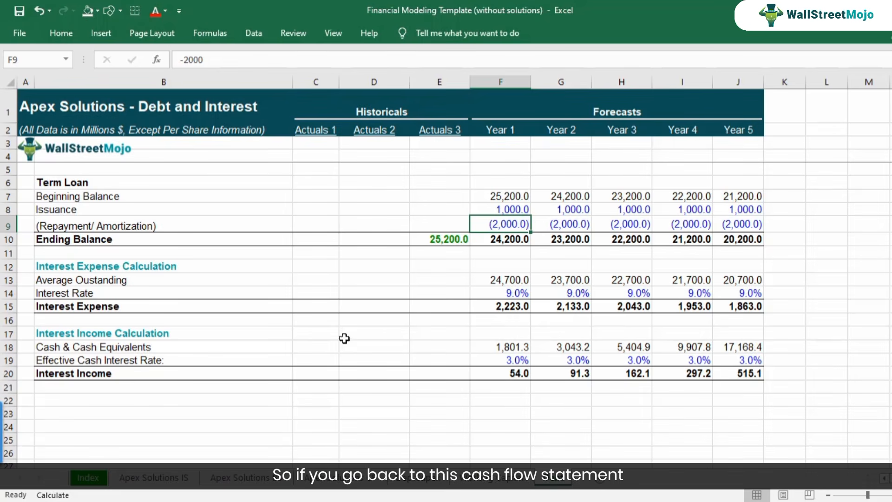
Go to the cash flow sheet and examine the Proceeds from/(repayment of) Term Loan forecast cells F22:J22.
click(333, 486)
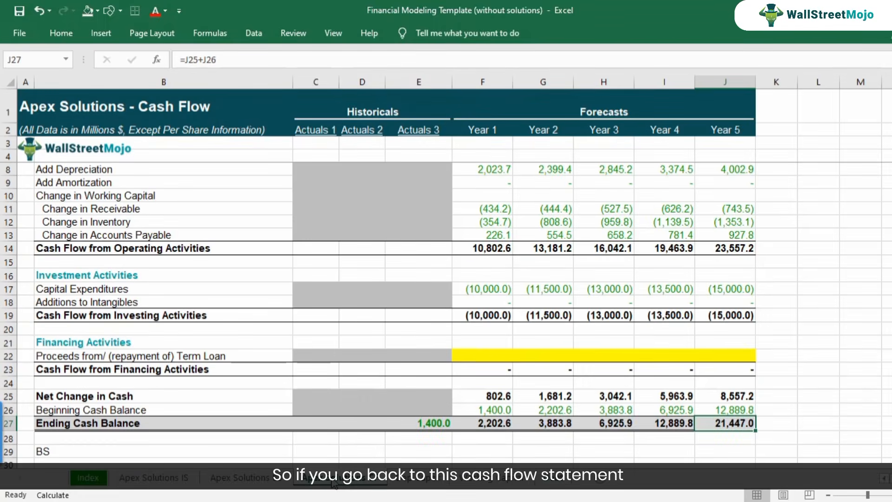
scroll(354, 424, up, 1)
scroll(481, 288, down, 2)
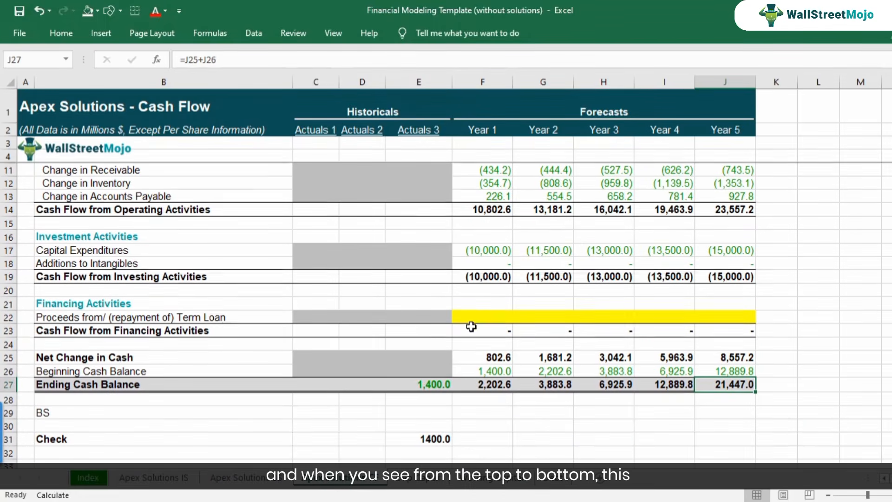
drag(472, 318, 737, 317)
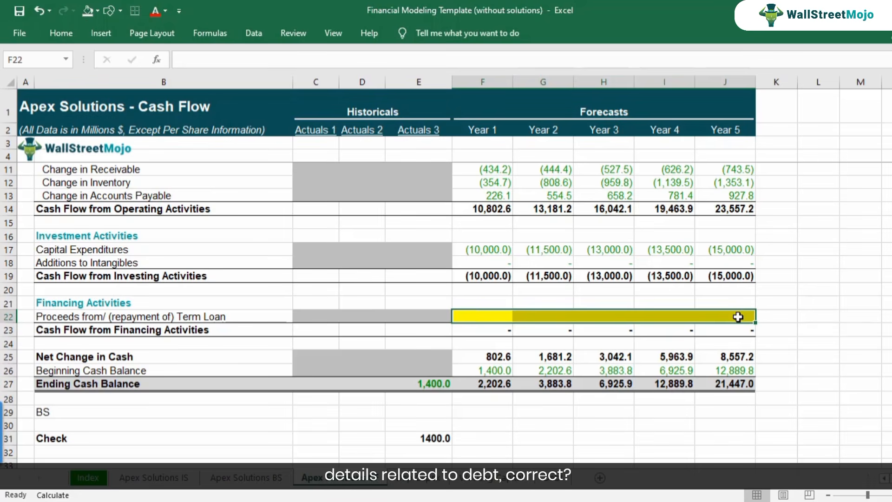
Link Year 1 Proceeds from/(repayment of) Term Loan in F22 to issuance plus repayment with =Debt!F8+Debt!F9.
key(Down)
key(Up)
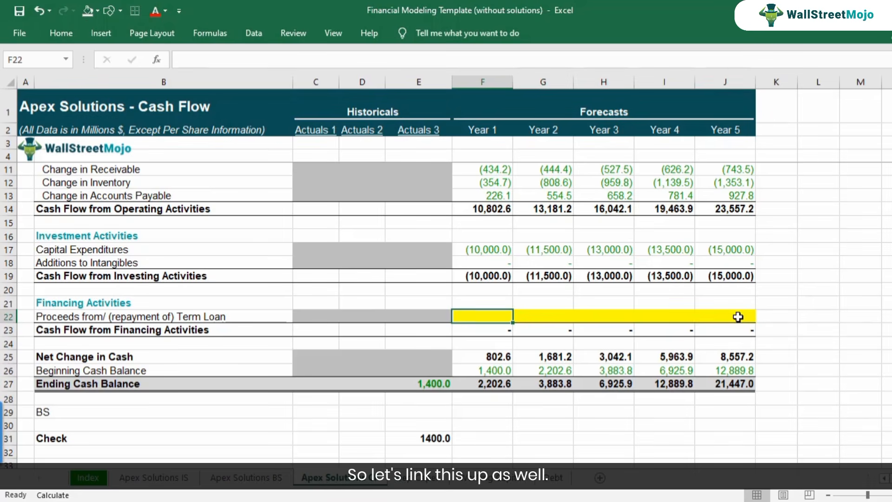
text(=)
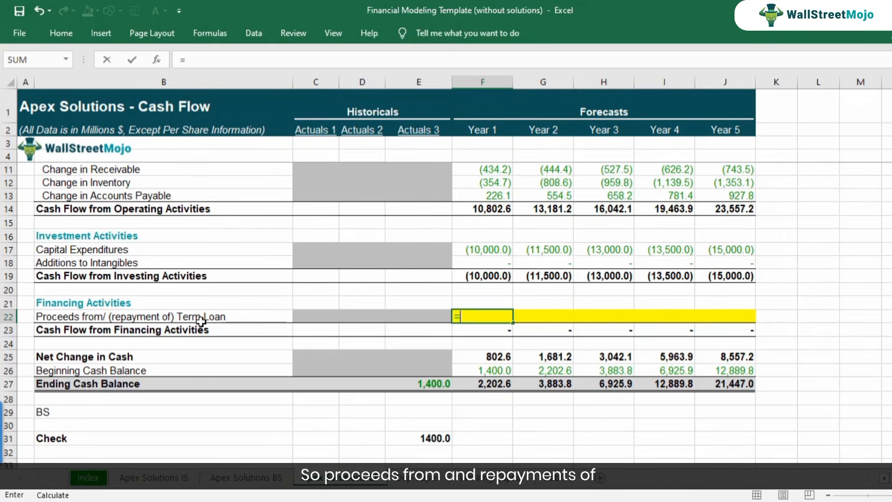
click(547, 483)
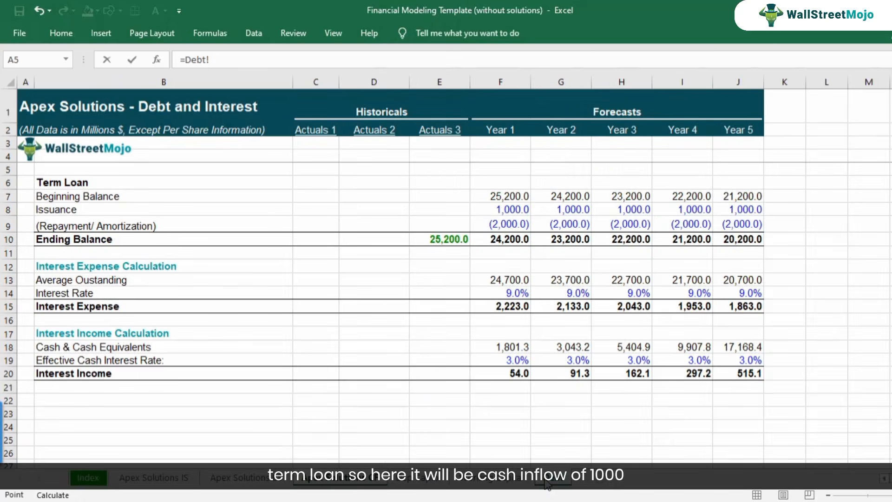
click(502, 210)
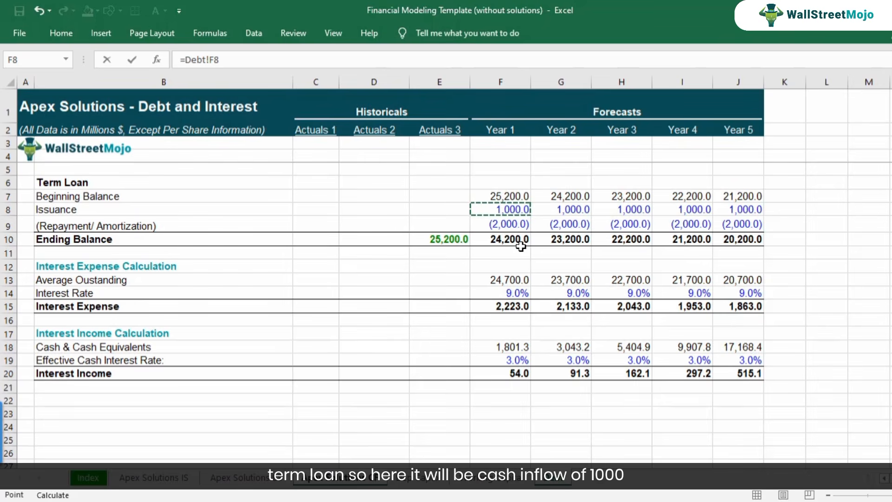
text(+)
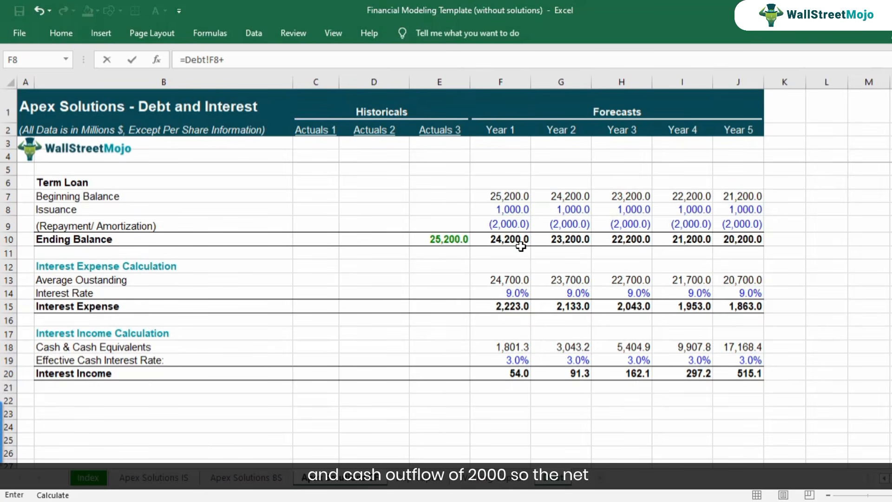
click(506, 225)
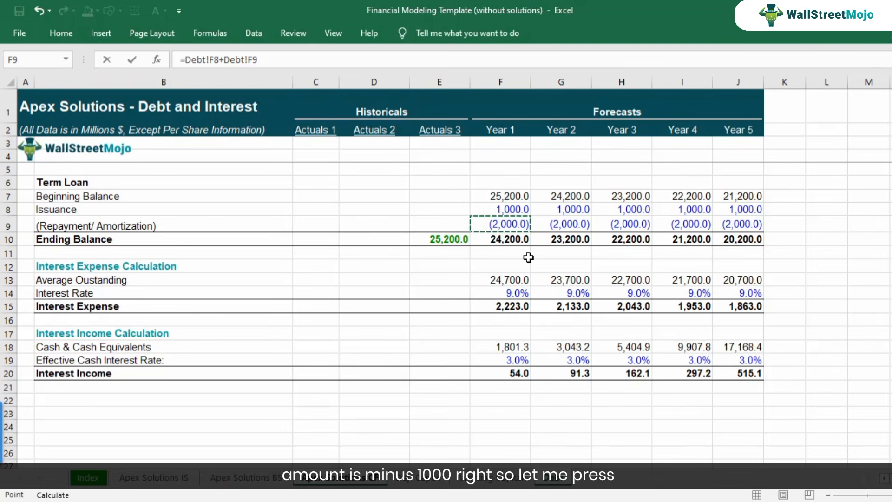
key(Return)
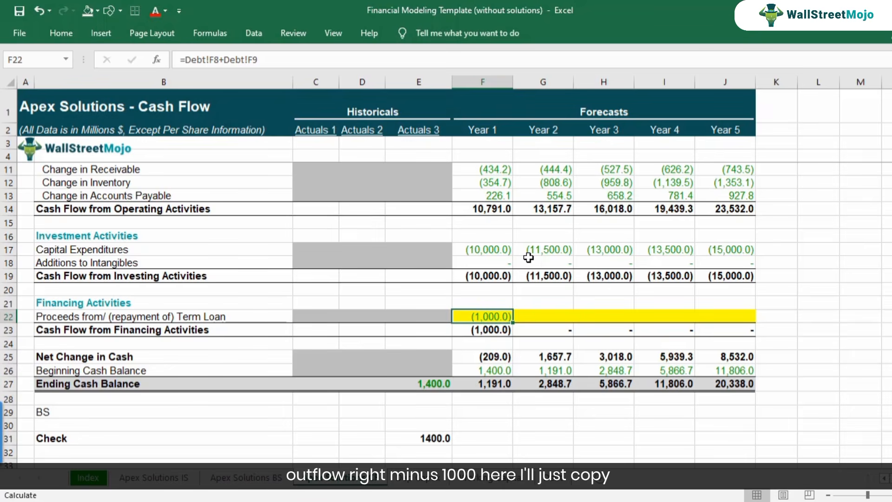
Copy the Year 1 term loan cash flow formula from F22 across G22:J22.
key(ctrl+c)
key(Right)
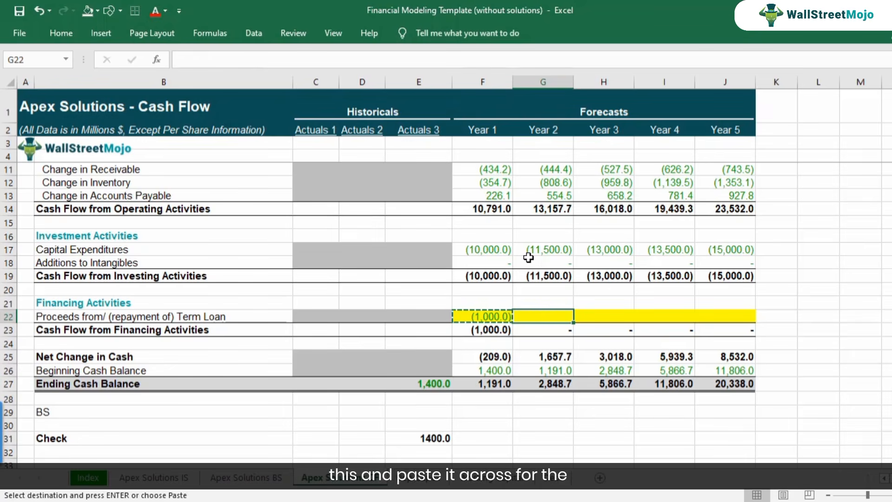
key(shift+Right)
key(shift+Right)
key(shift+Right)
key(ctrl+v)
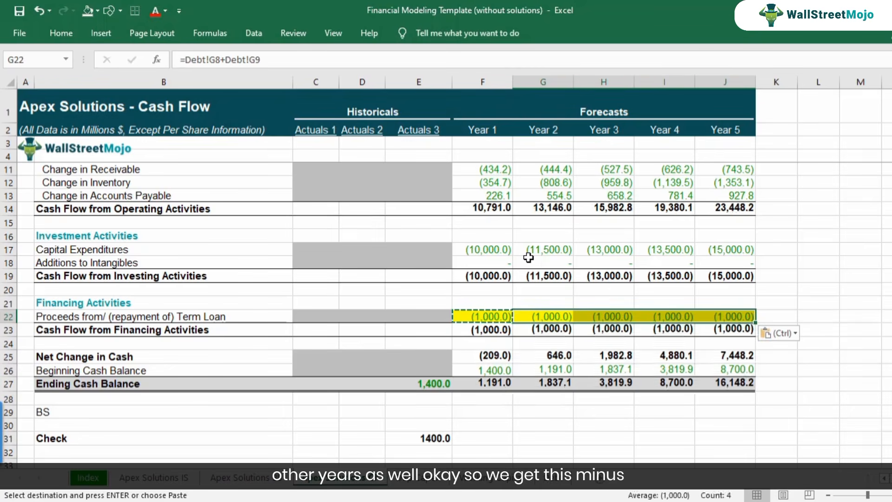
Check the term loan cash flow formulas year by year across F22:J22.
key(shift+Left)
key(shift+Left)
key(shift+Left)
key(F2)
key(Escape)
key(Right)
key(Right)
key(Right)
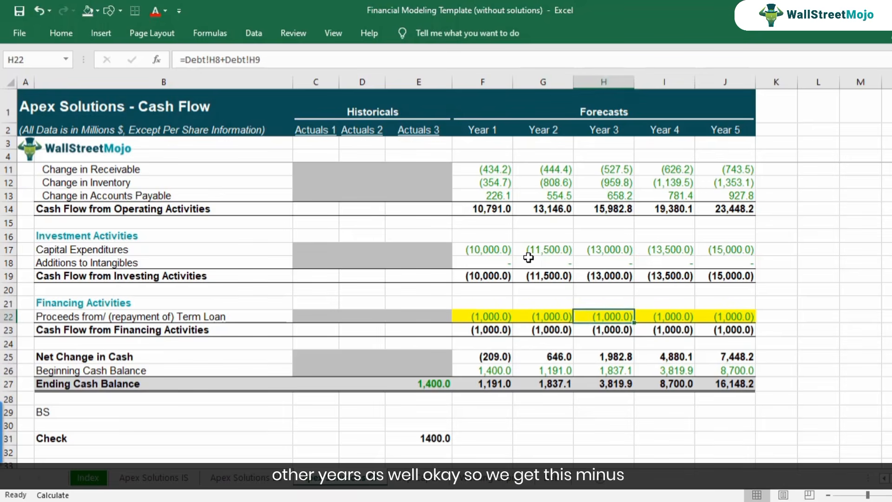
key(Left)
key(Left)
key(Left)
key(Left)
key(Right)
Remove the yellow fill from the forecast term loan cash flow cells F22:J22.
key(Right)
key(Right)
key(Right)
key(Left)
key(Left)
key(Left)
key(Left)
key(Left)
key(Right)
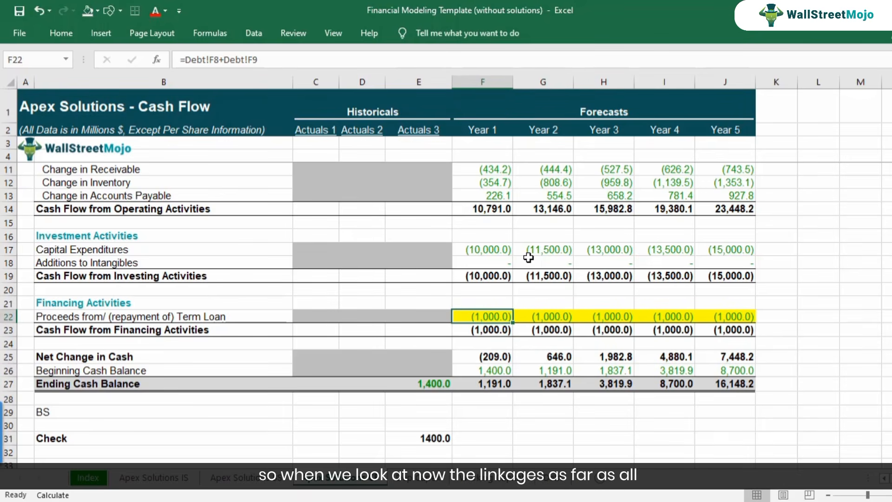
key(shift+Right)
key(shift+Right)
key(shift+Right)
key(shift+Right)
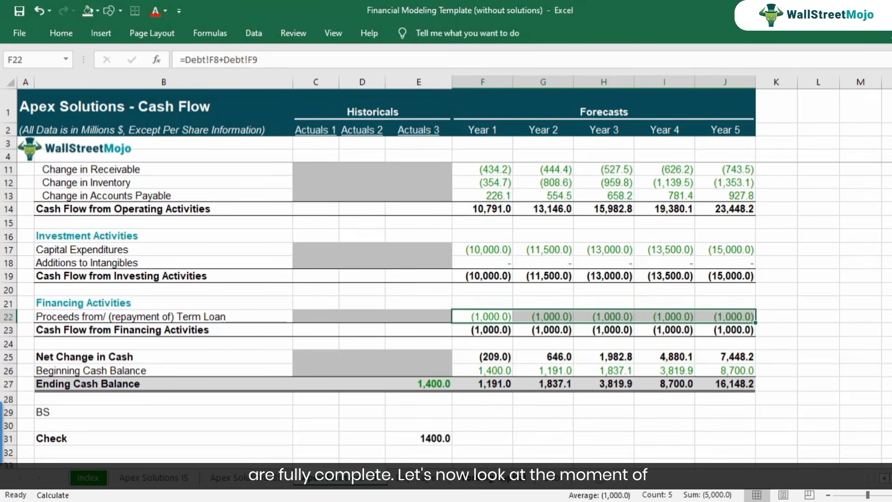
Return to the Apex Solutions BS sheet and highlight the forecast Check cells F37:J37 with yellow fill.
click(274, 483)
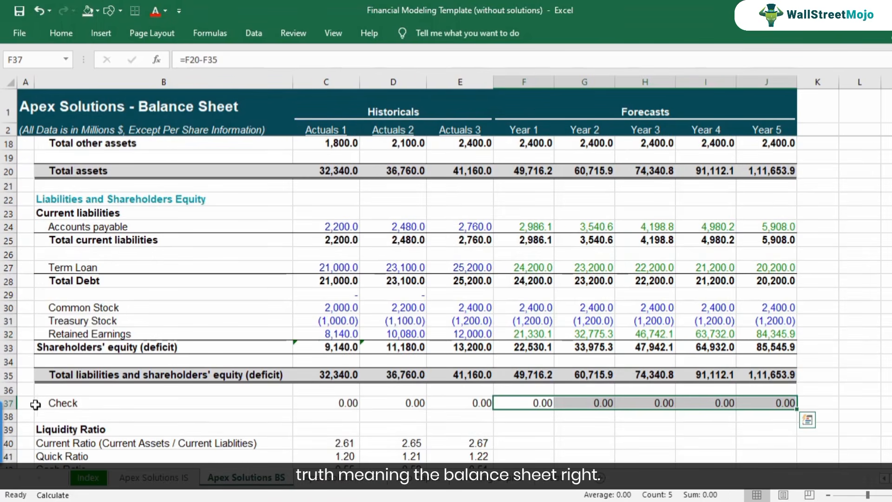
click(97, 12)
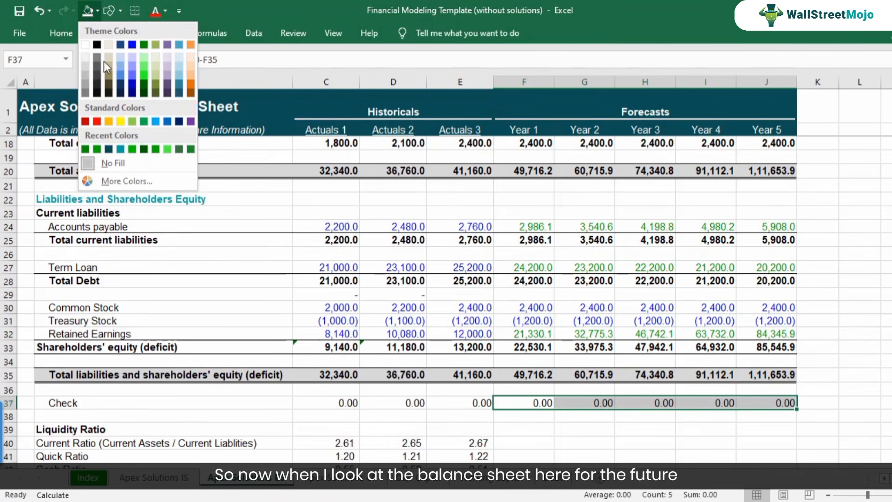
click(121, 120)
click(538, 423)
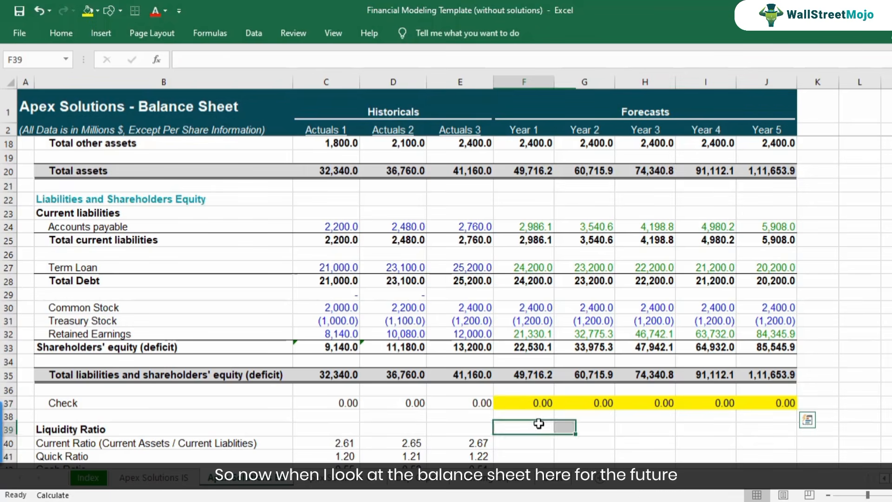
Recheck the highlighted Year 1 Check formula in F37.
click(541, 405)
key(F2)
key(Escape)
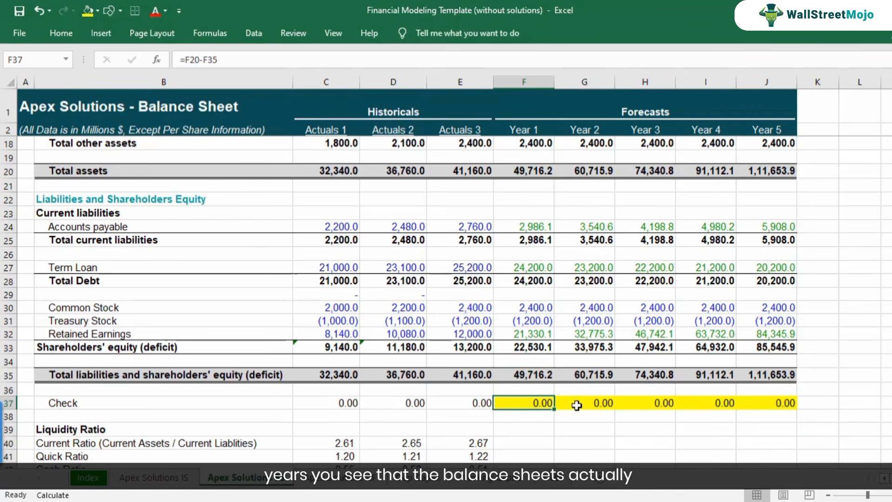
Check the balance sheet Check formulas year by year across the forecast cells F37:J37.
click(577, 405)
key(F2)
key(Escape)
key(Left)
key(F2)
key(Escape)
key(Right)
key(Right)
key(Right)
key(Right)
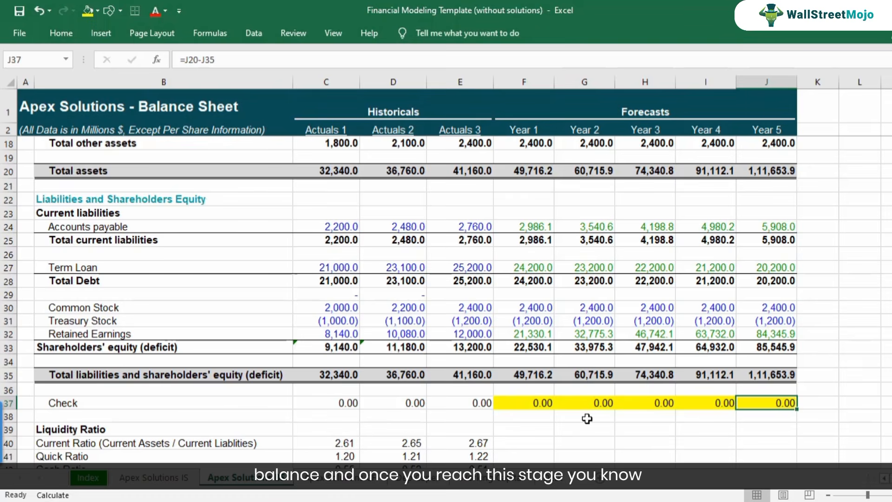
key(Left)
key(Left)
key(Left)
key(Left)
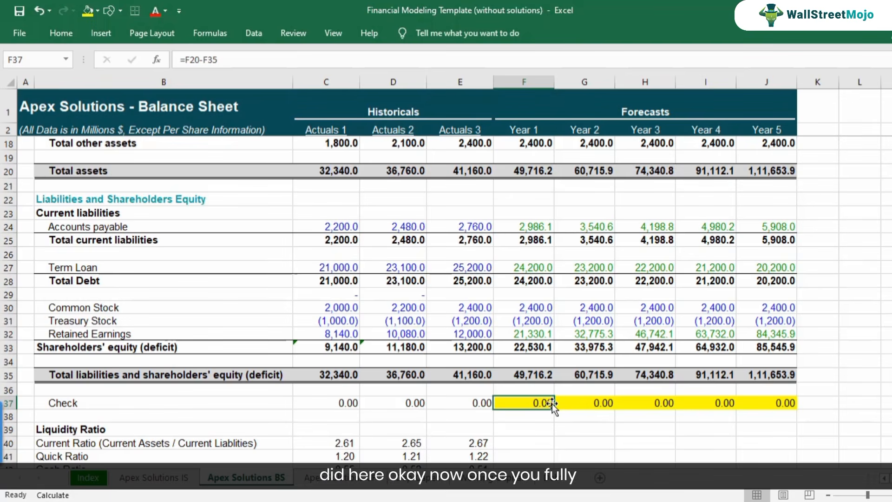
Review the forecast columns F:J on the income statement, balance sheet and cash flow sheets.
scroll(551, 403, up, 1)
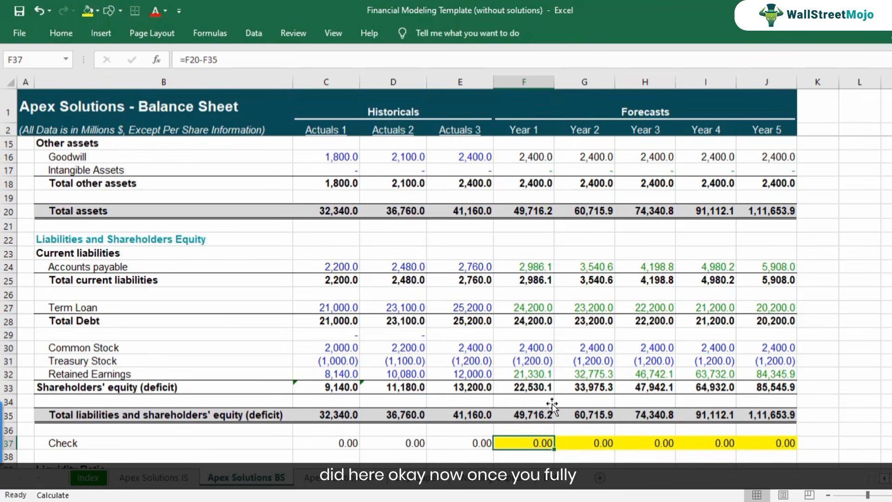
scroll(552, 403, up, 3)
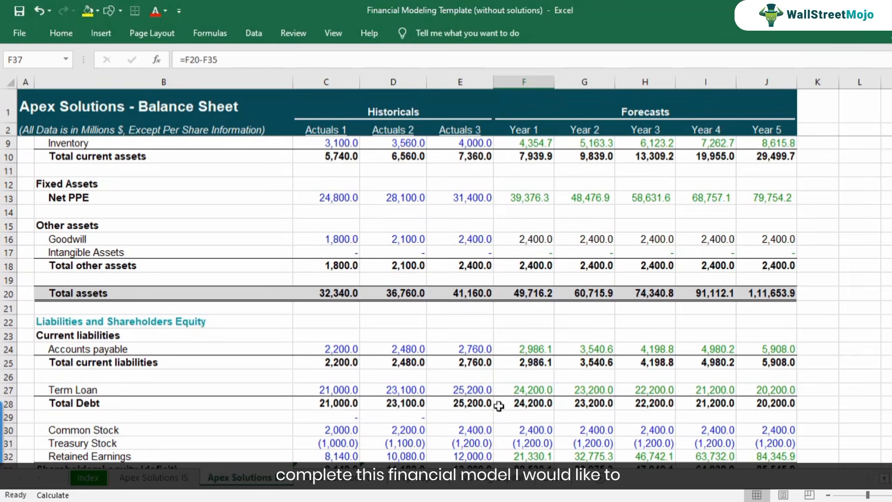
scroll(452, 400, up, 2)
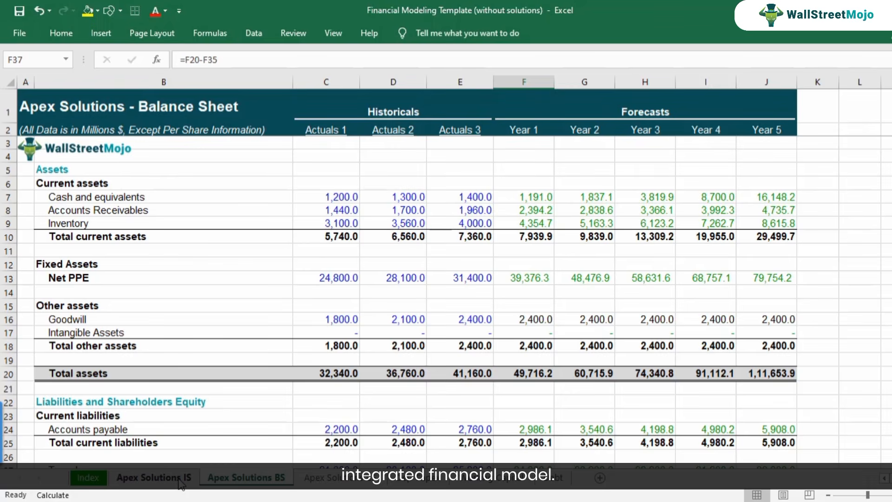
click(179, 480)
scroll(590, 266, up, 3)
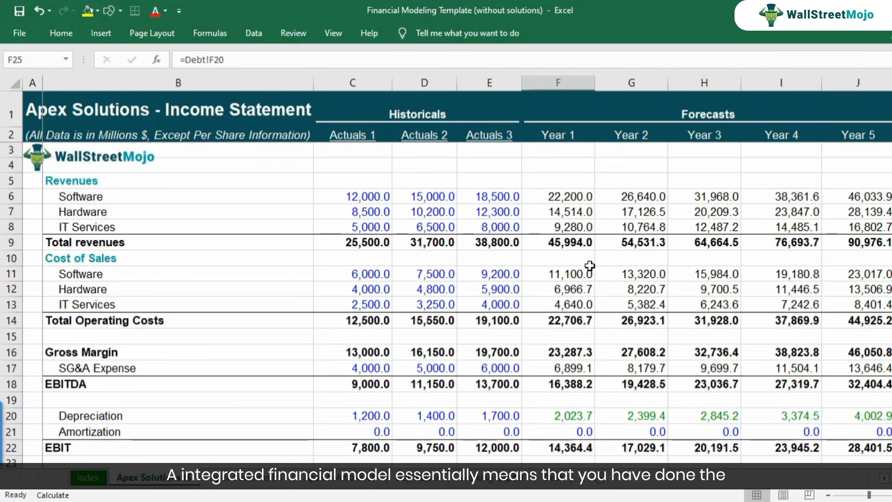
scroll(589, 265, down, 1)
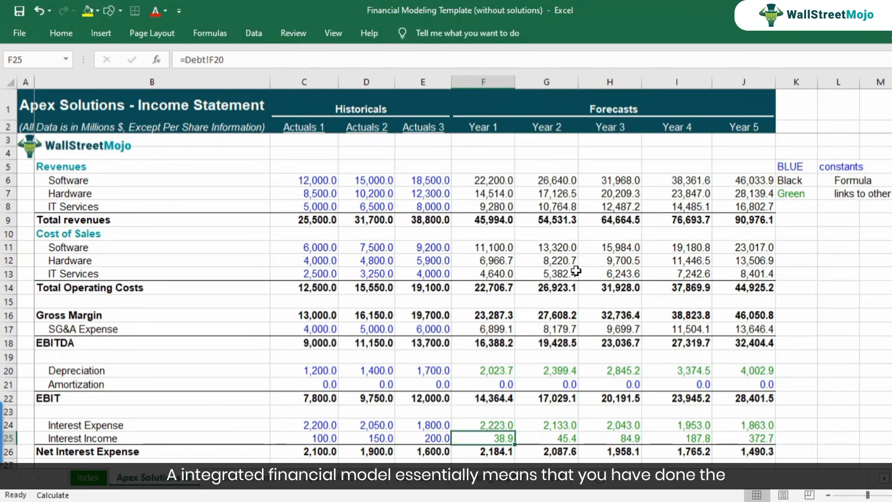
drag(483, 82, 728, 81)
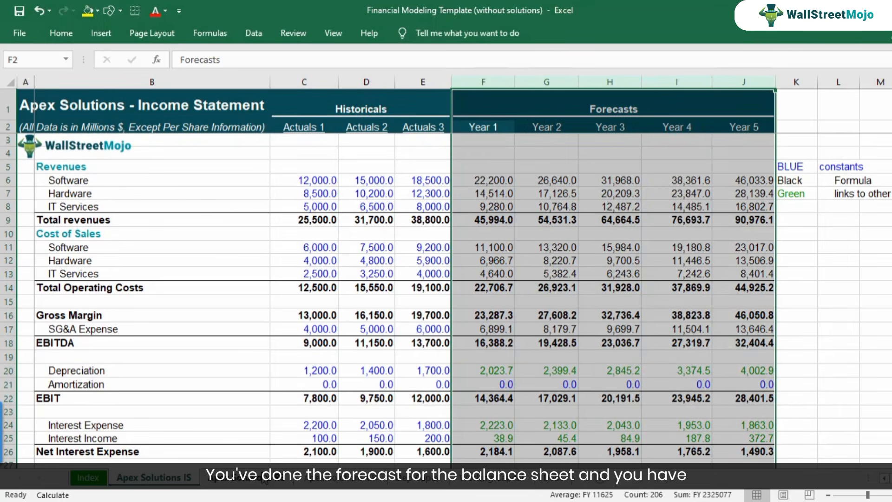
click(245, 477)
drag(522, 78, 762, 77)
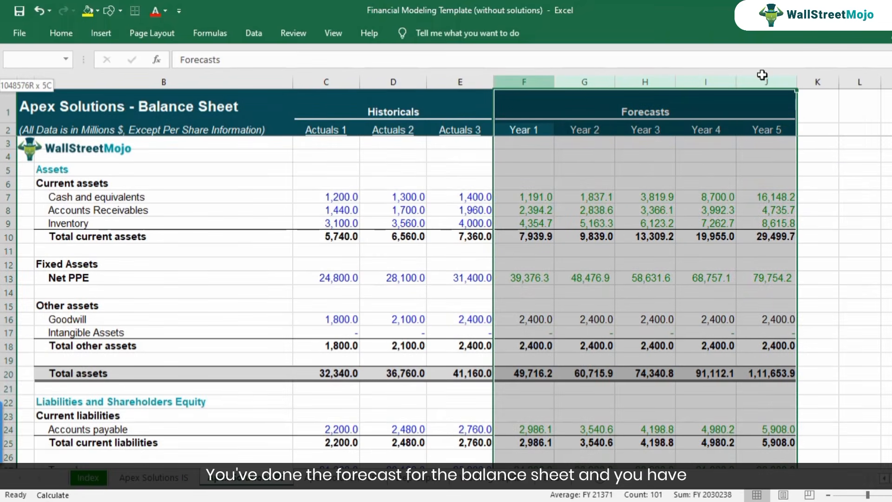
click(355, 479)
drag(483, 82, 723, 82)
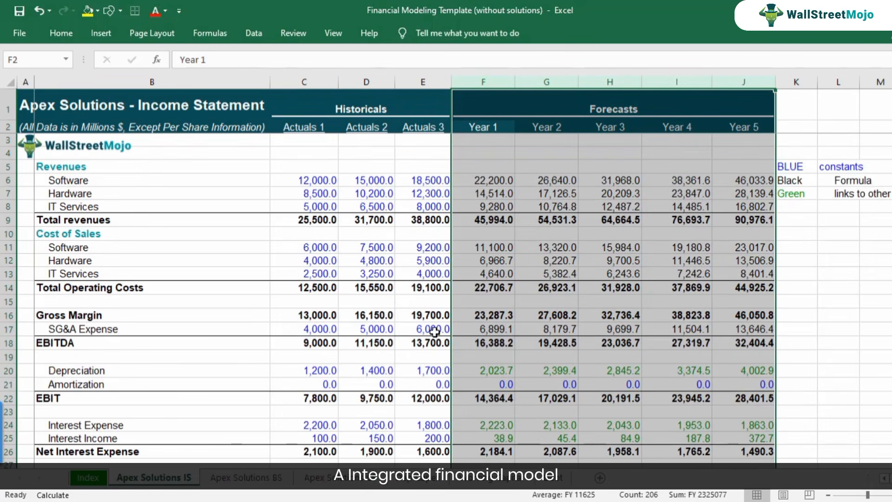
Examine the Year 1 software revenue formula in F6 of the income statement and the drivers it depends on.
click(483, 273)
scroll(481, 364, down, 3)
scroll(481, 367, down, 3)
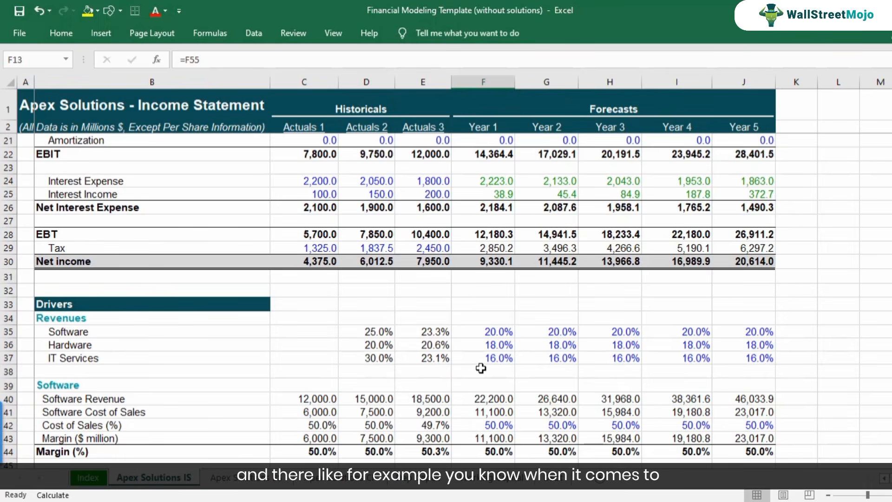
scroll(481, 368, up, 6)
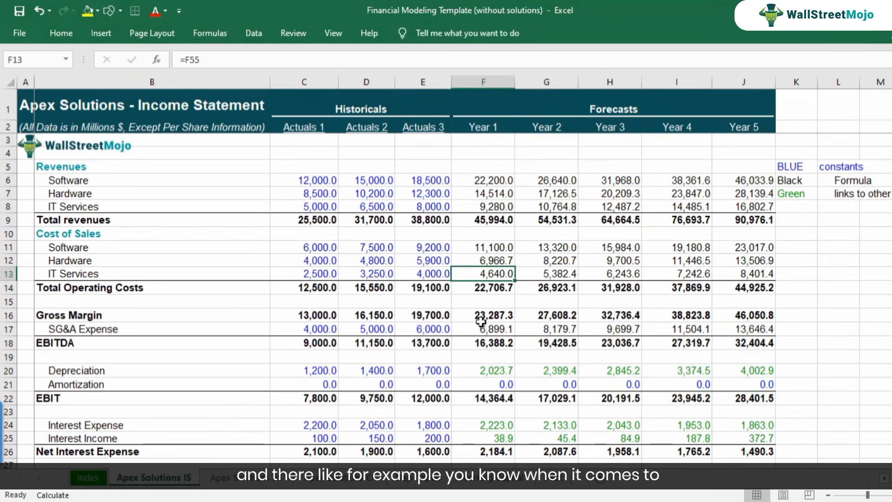
click(487, 185)
scroll(487, 185, down, 6)
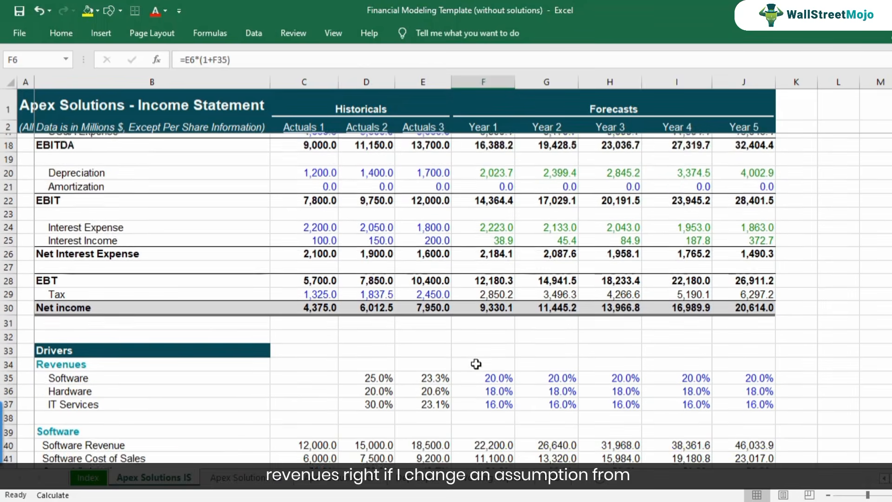
Set the Software revenue growth driver to 15% for all five forecast years in F35:J35.
click(496, 331)
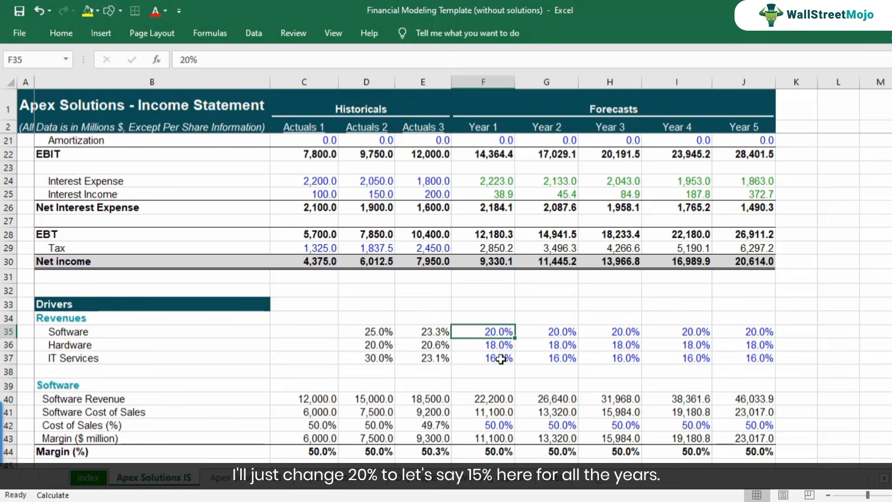
text(15)
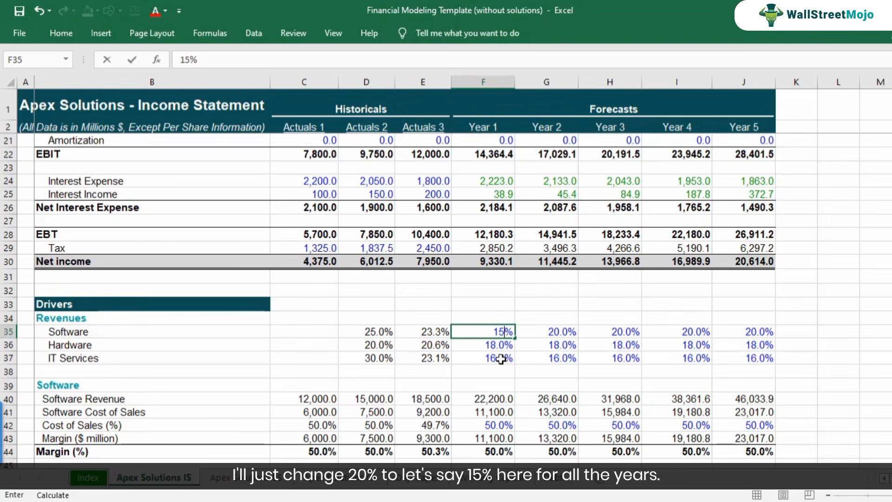
key(Return)
key(Up)
key(ctrl+c)
key(shift+Right)
key(shift+Right)
key(shift+Right)
key(shift+Right)
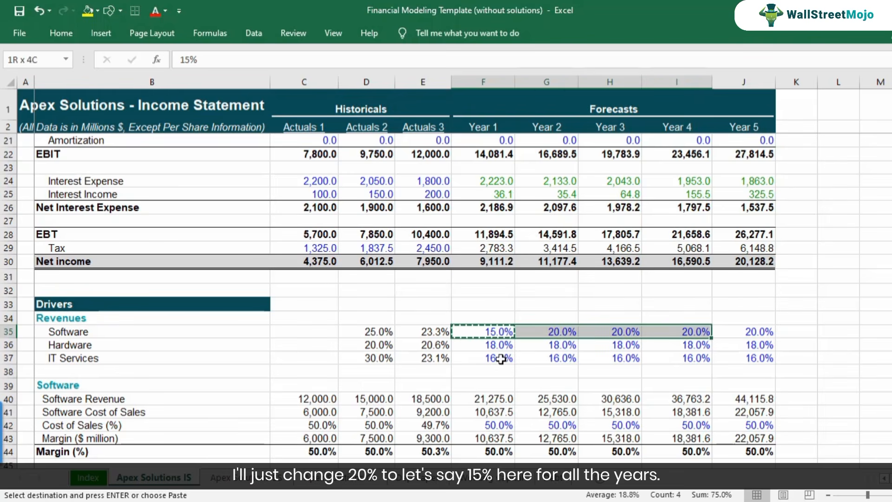
key(ctrl+v)
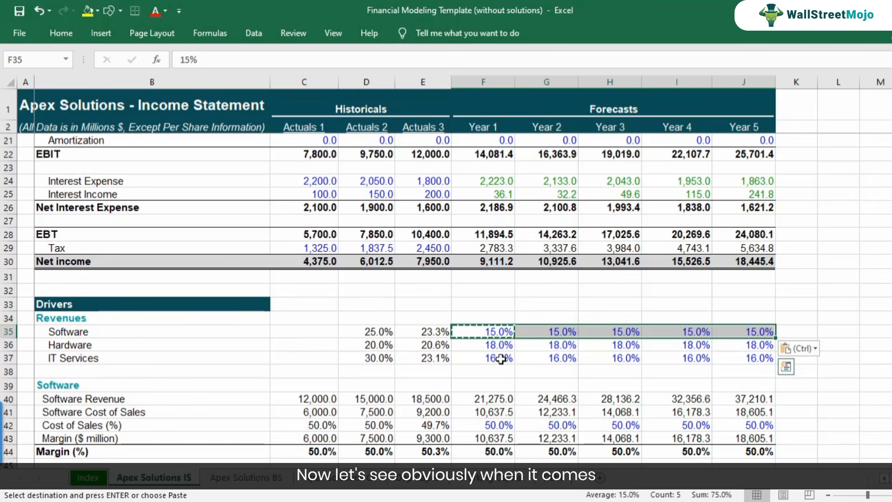
Inspect the Year 1 software revenue and net income formulas in F6 and F30 of the income statement.
click(497, 262)
scroll(500, 300, up, 6)
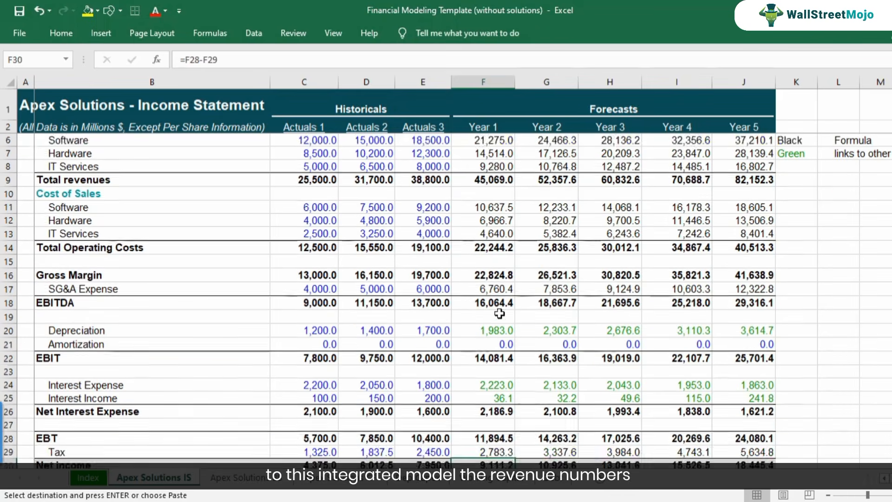
click(496, 181)
key(F2)
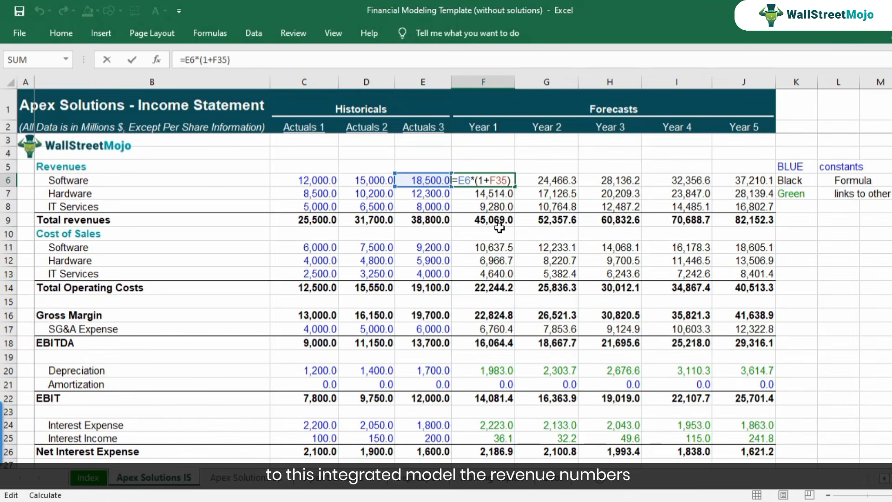
key(Escape)
scroll(474, 201, down, 5)
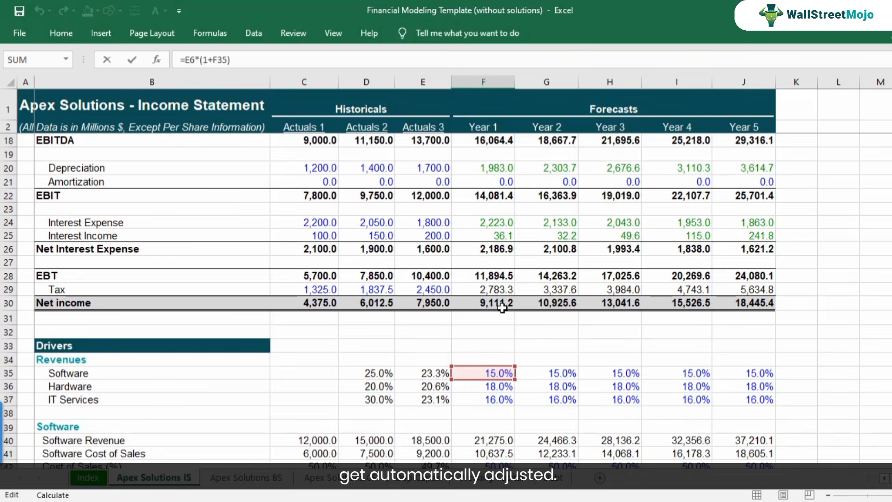
scroll(502, 306, up, 3)
scroll(496, 340, down, 2)
double_click(494, 385)
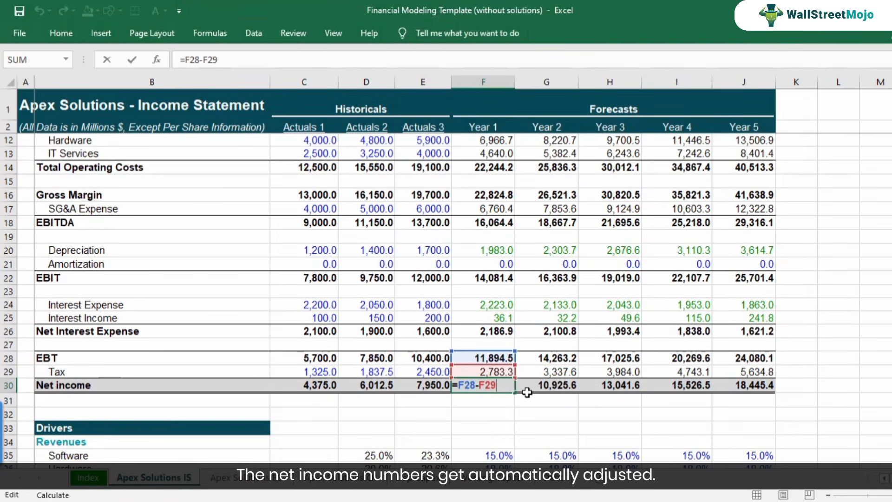
key(Escape)
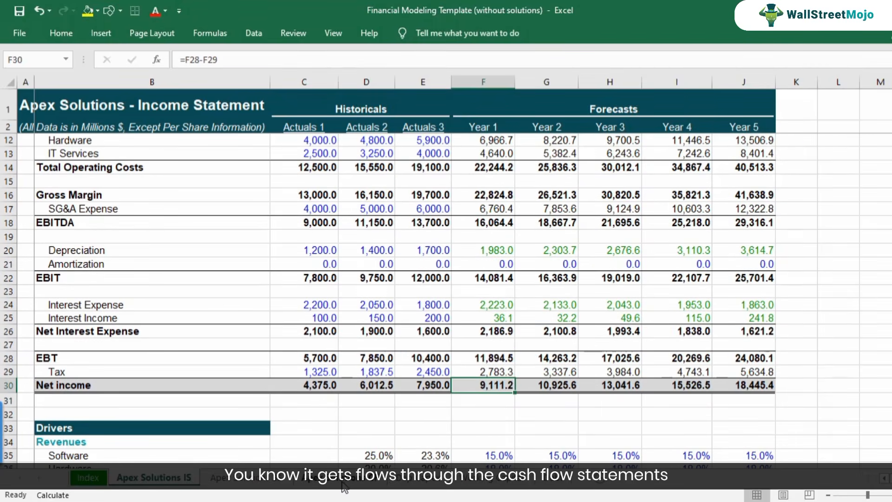
Trace Year 1 net income in F7 of the cash flow sheet through to the ending cash balance in F27.
click(345, 485)
scroll(508, 197, up, 2)
double_click(495, 197)
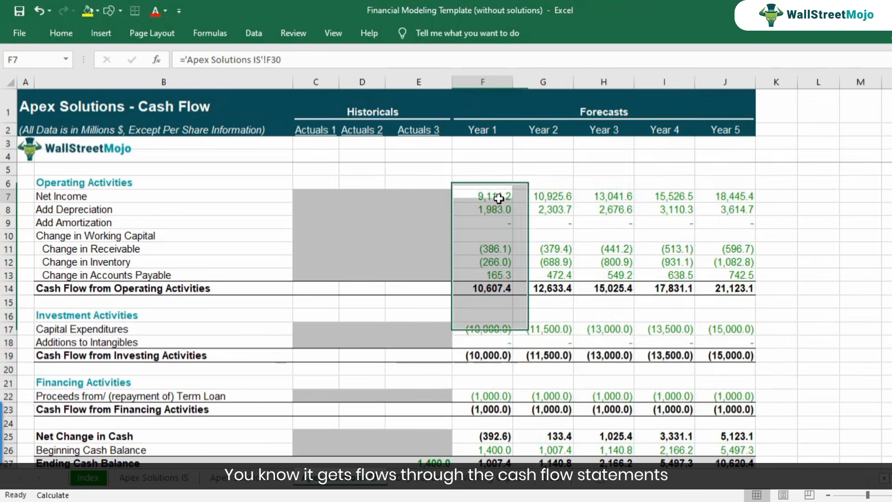
key(Escape)
scroll(520, 307, down, 3)
click(495, 344)
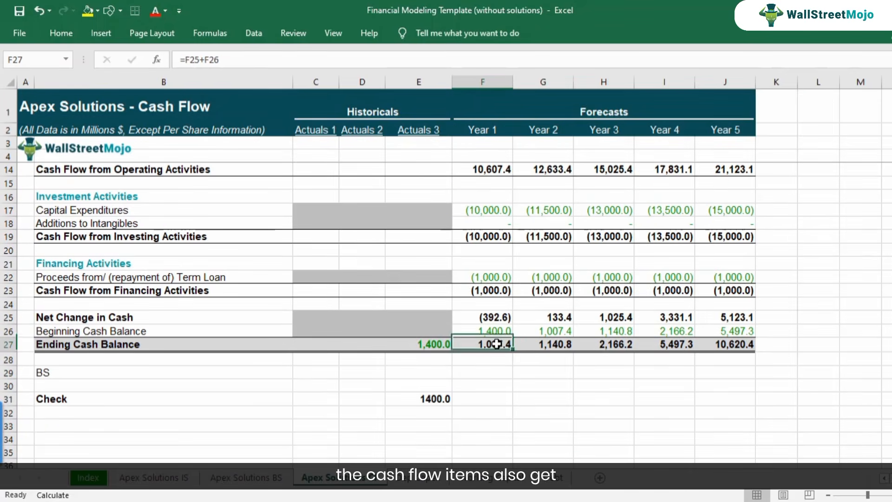
Review the balance sheet's forecast totals for current assets and for liabilities and equity, and the Check row F37:J37.
click(267, 478)
click(541, 236)
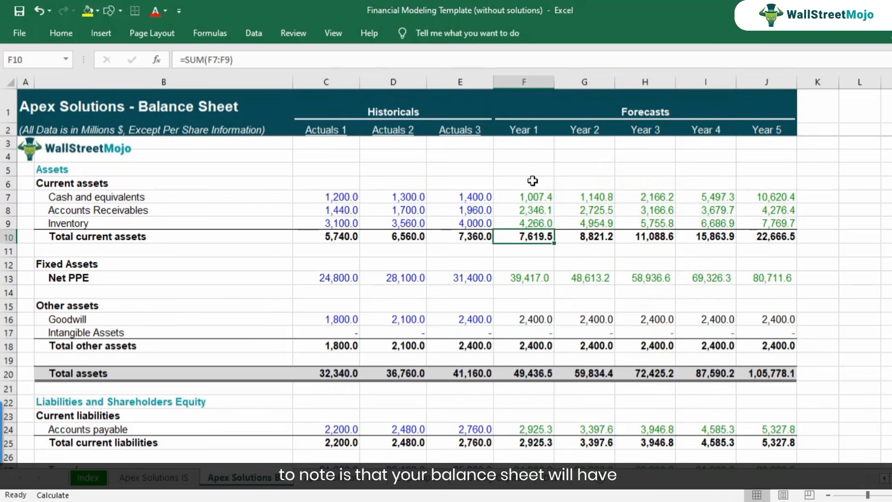
scroll(551, 237, down, 2)
scroll(545, 263, down, 3)
click(534, 374)
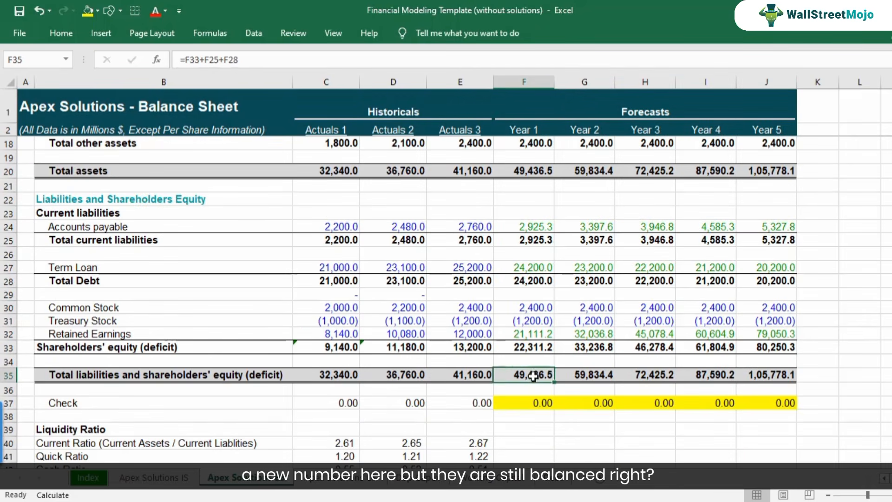
click(585, 372)
click(653, 374)
drag(534, 402, 760, 403)
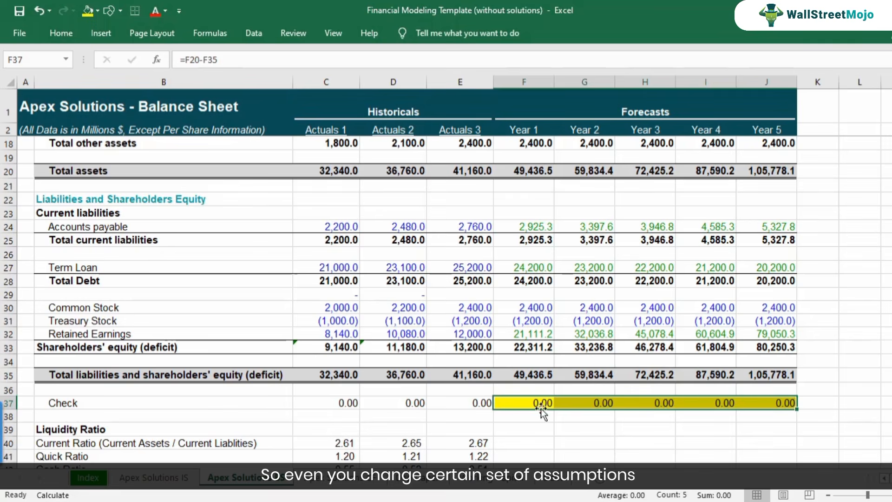
click(522, 403)
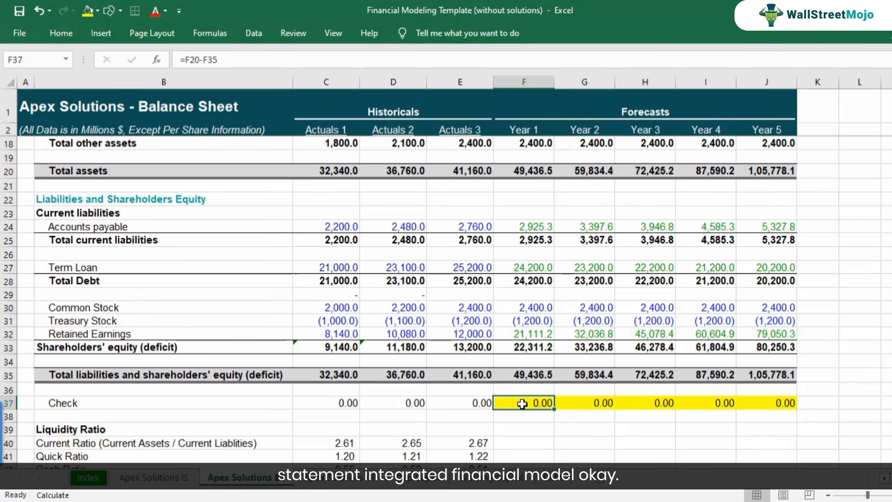
Set the Software revenue growth driver to 20% across F35:J35 on the Apex Solutions IS sheet.
click(172, 478)
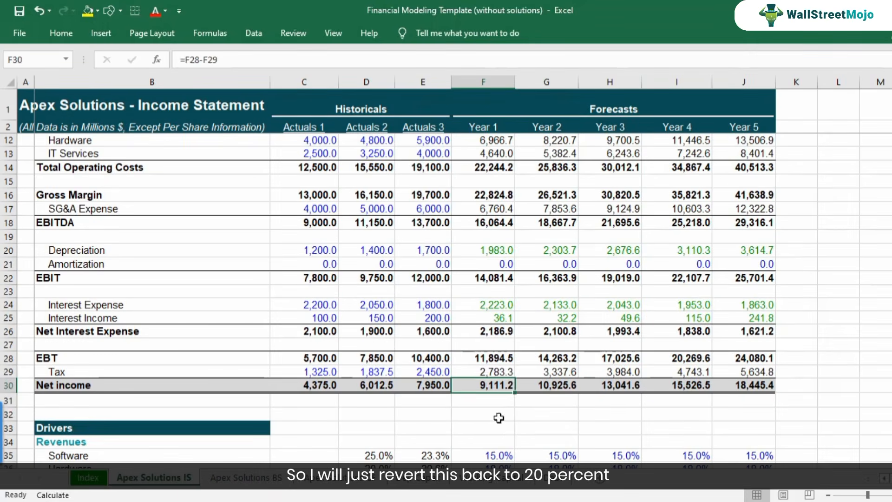
click(489, 450)
scroll(490, 446, down, 2)
text(20)
key(ctrl+Return)
key(ctrl+c)
key(shift+Right)
key(shift+Right)
key(shift+Right)
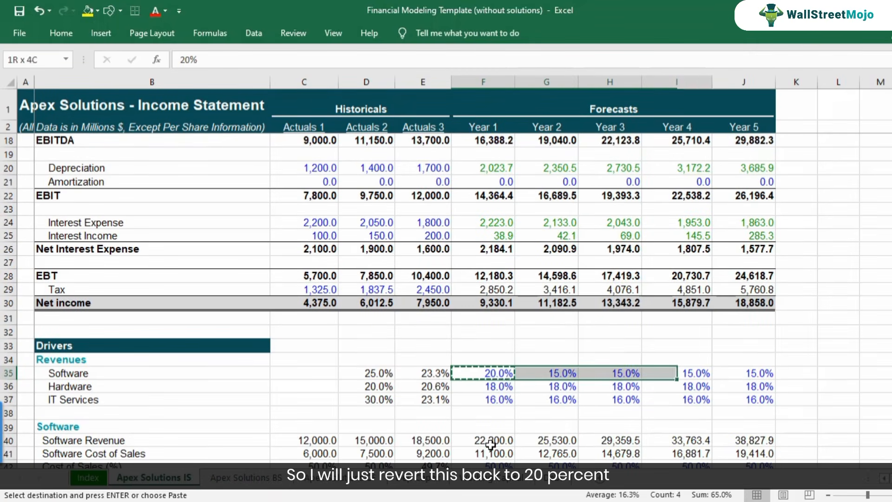
key(ctrl+v)
key(Down)
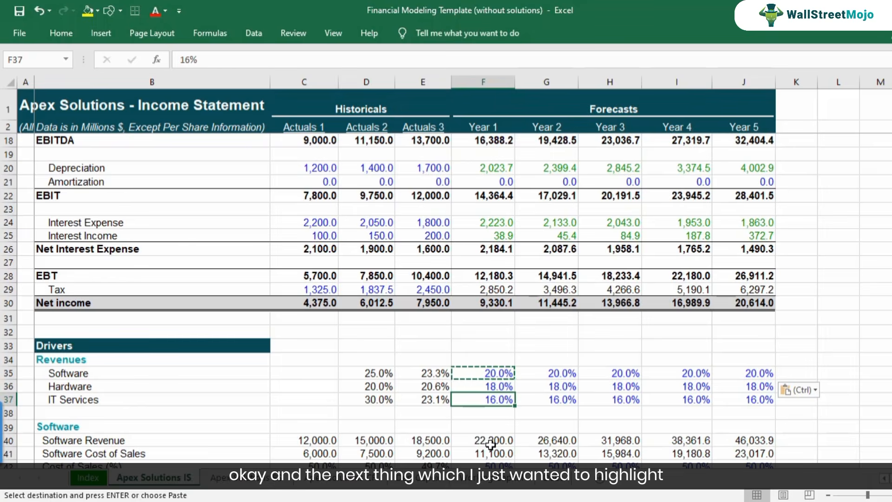
Review the historical gross, EBITDA, EBIT, EBT and net income margins in rows 65 to 69 of the income statement.
scroll(490, 444, down, 7)
scroll(473, 390, down, 4)
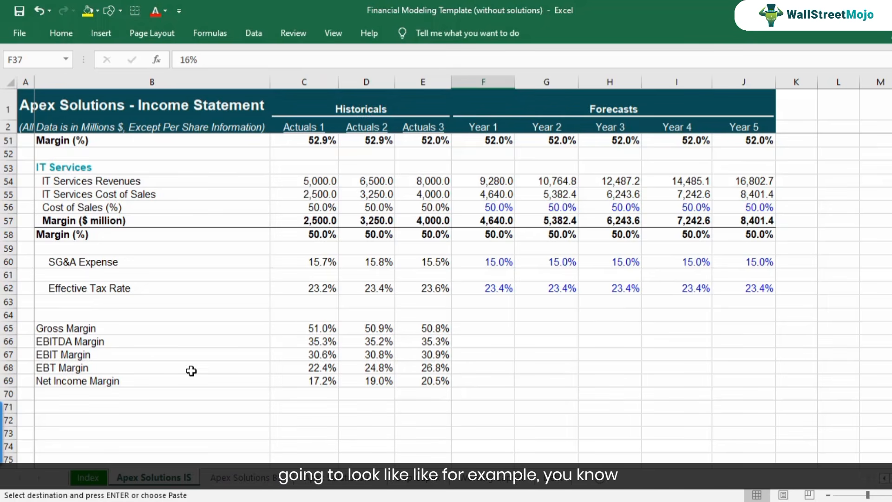
click(123, 336)
click(285, 324)
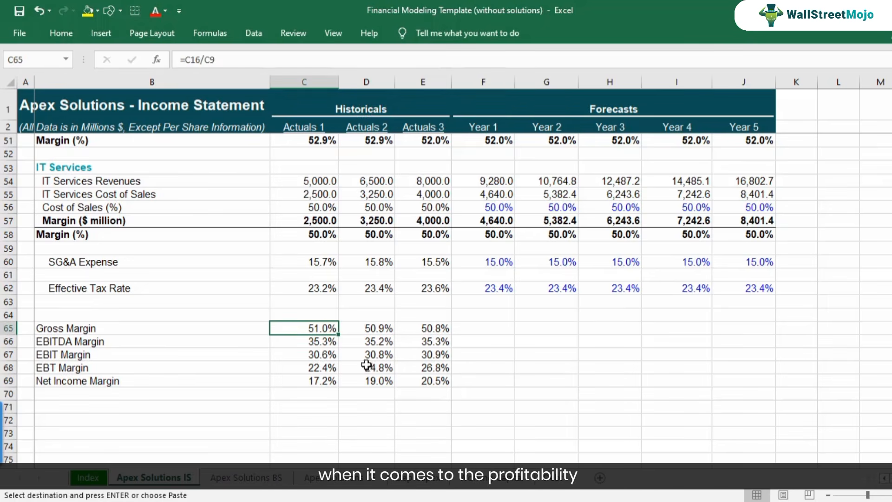
drag(430, 321, 425, 380)
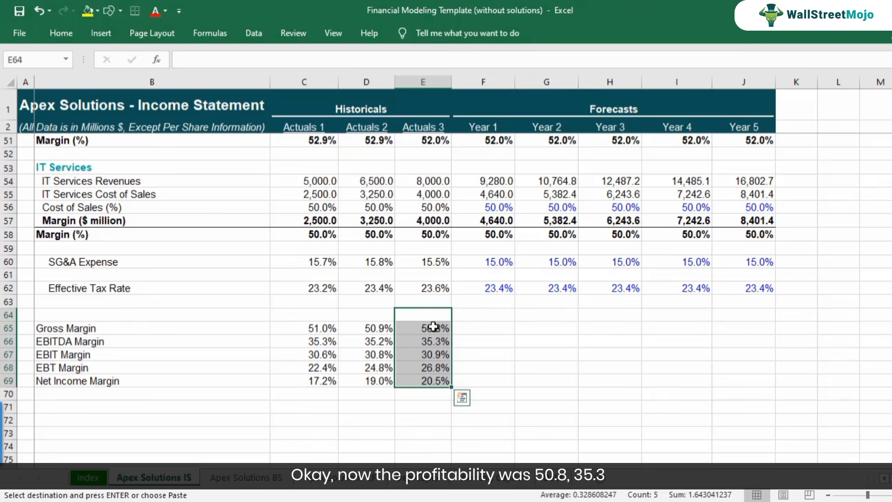
click(433, 326)
shift+click(432, 346)
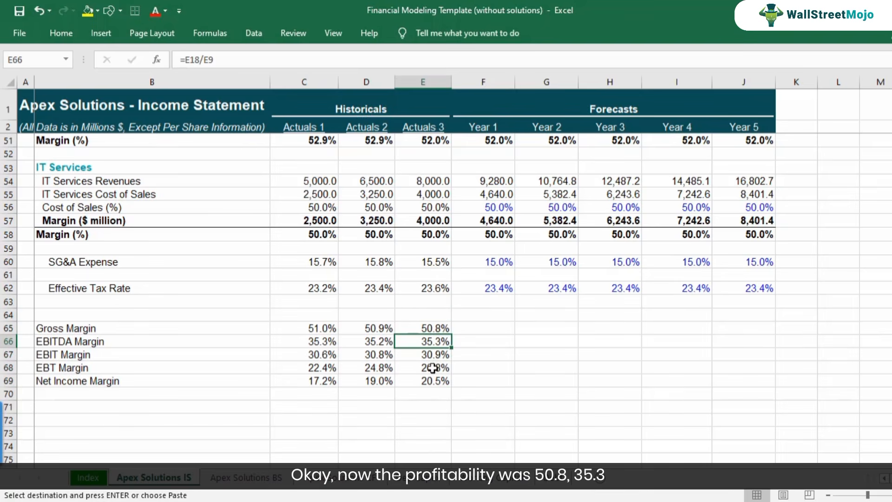
click(73, 328)
click(70, 341)
click(74, 368)
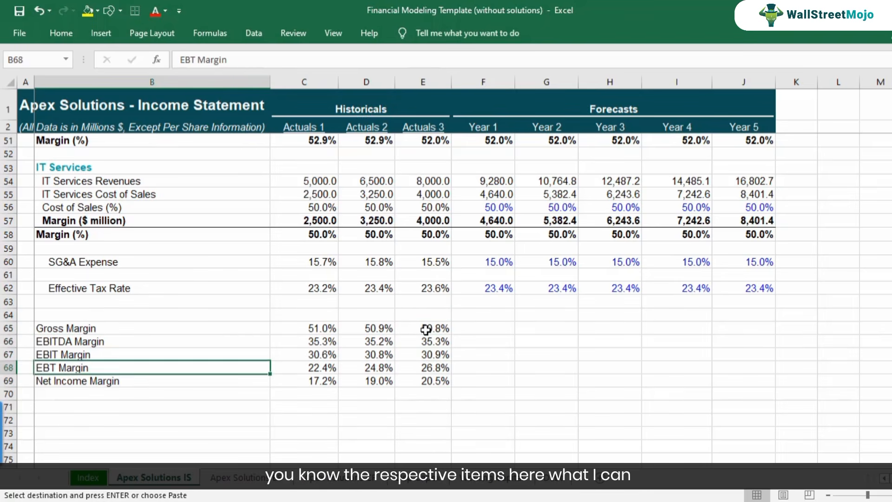
Copy the Actuals 3 margin formulas in E65:E69 across the Year 1 to Year 5 forecast columns F65:J69.
drag(421, 328, 423, 386)
key(ctrl+c)
drag(480, 328, 736, 328)
key(ctrl+v)
Inspect the Year 1 gross margin formula in F65 and compare the forecast margins with the Actuals 3 figures.
click(486, 340)
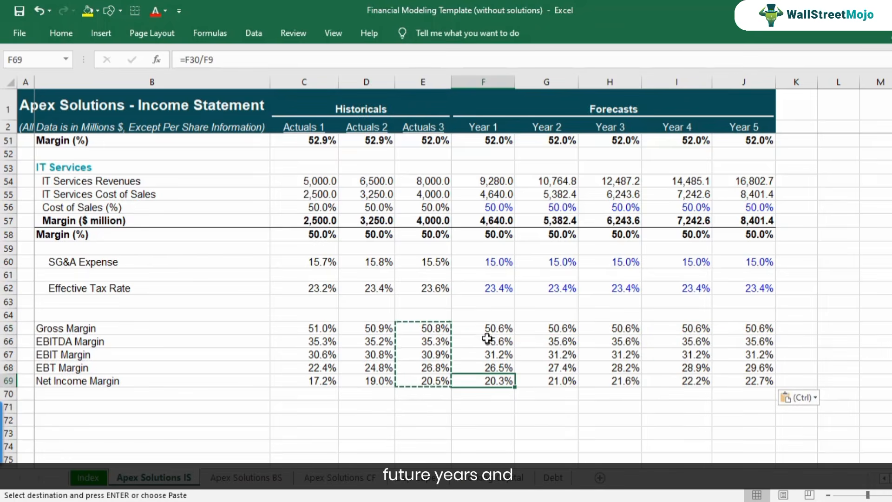
click(493, 329)
key(F2)
key(Escape)
click(491, 381)
click(425, 380)
drag(499, 329, 736, 327)
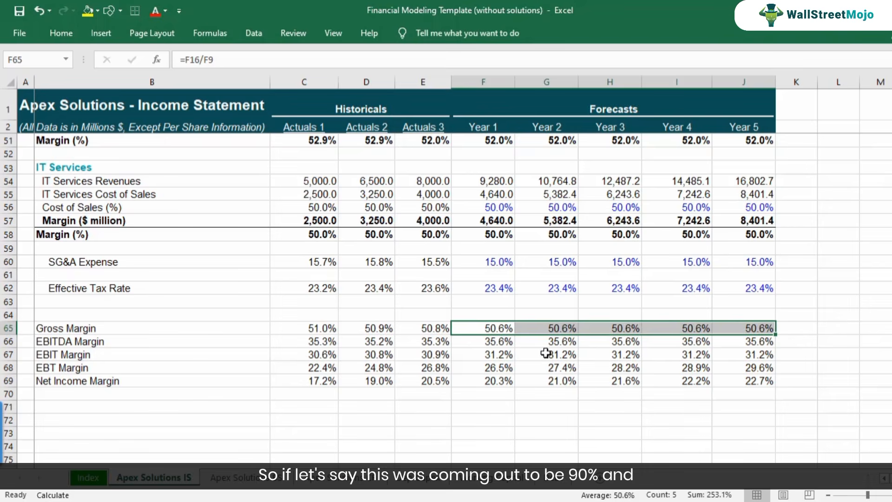
click(491, 329)
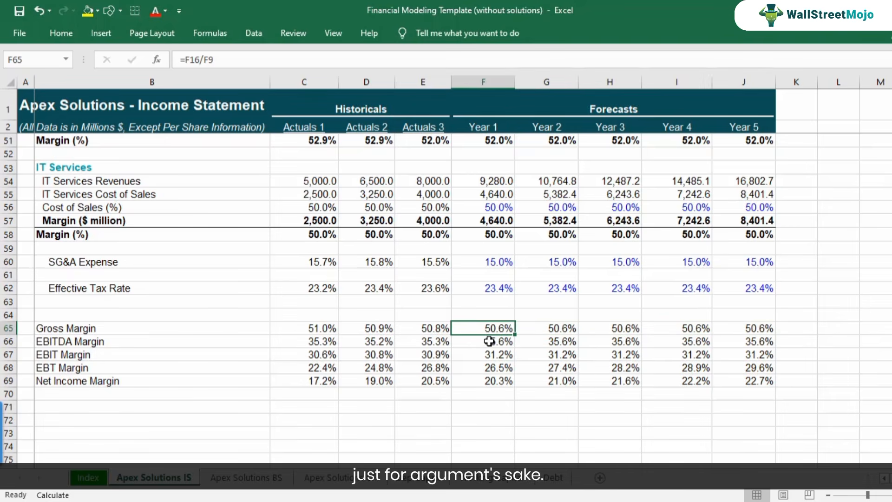
key(F2)
key(Escape)
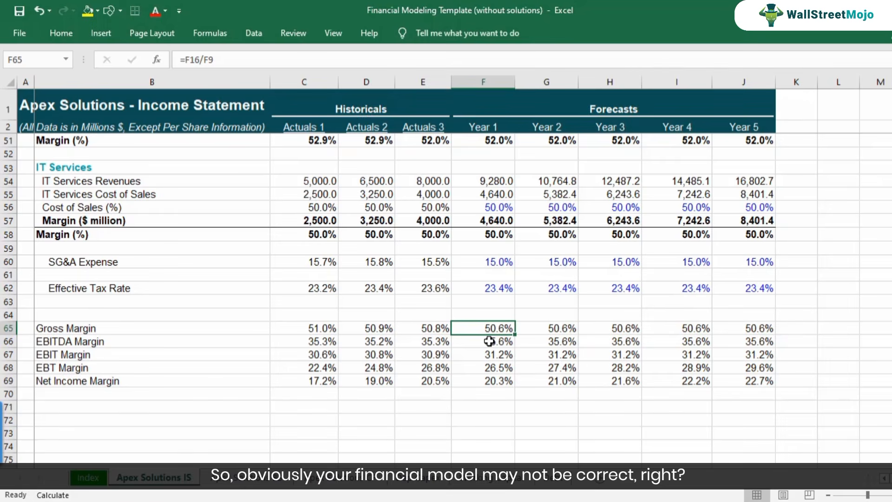
Review the forecast margins in F65:J69 across the years, from gross margin down to net income margin.
key(Right)
key(Right)
key(Right)
key(Right)
key(Right)
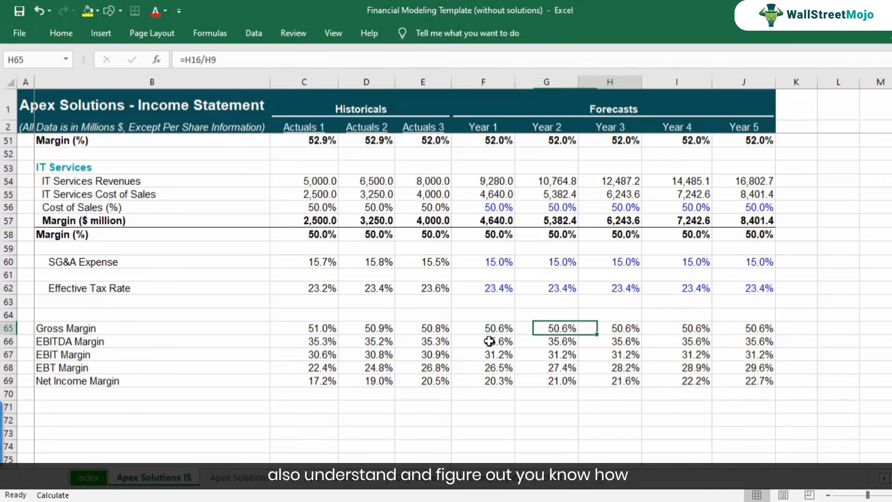
key(Left)
key(Left)
key(Left)
key(Left)
key(Left)
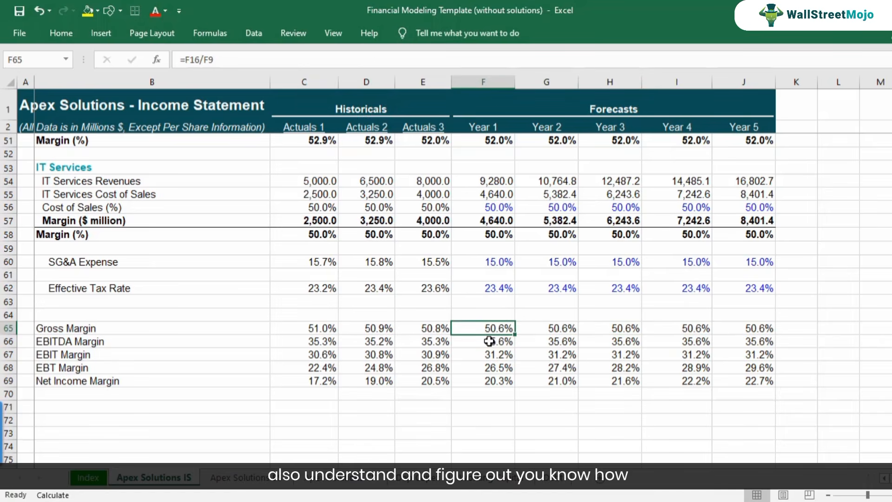
key(Down)
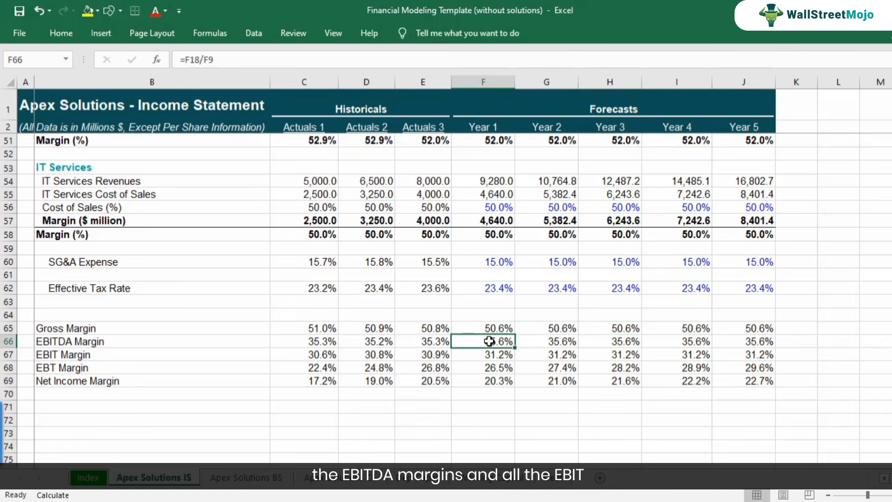
key(Down)
key(Down)
key(Down)
key(Right)
key(Right)
key(Right)
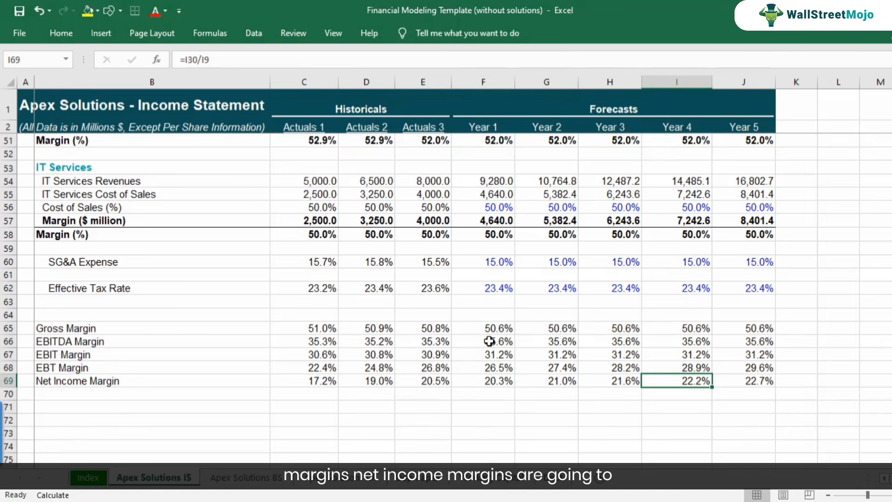
key(Right)
key(Left)
key(Left)
key(Left)
key(Left)
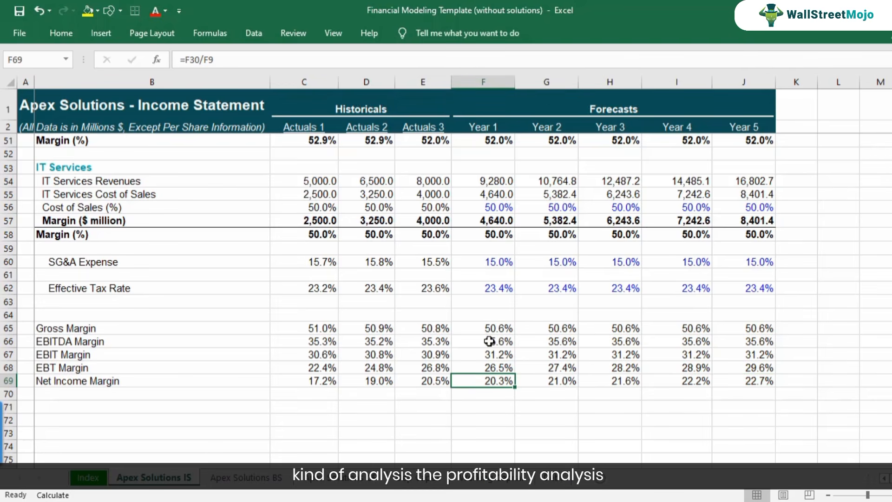
Copy the Actuals 3 liquidity, leverage and ROE formulas in E40:E47 of the balance sheet across the forecast columns F40:J47.
click(276, 482)
scroll(406, 401, down, 4)
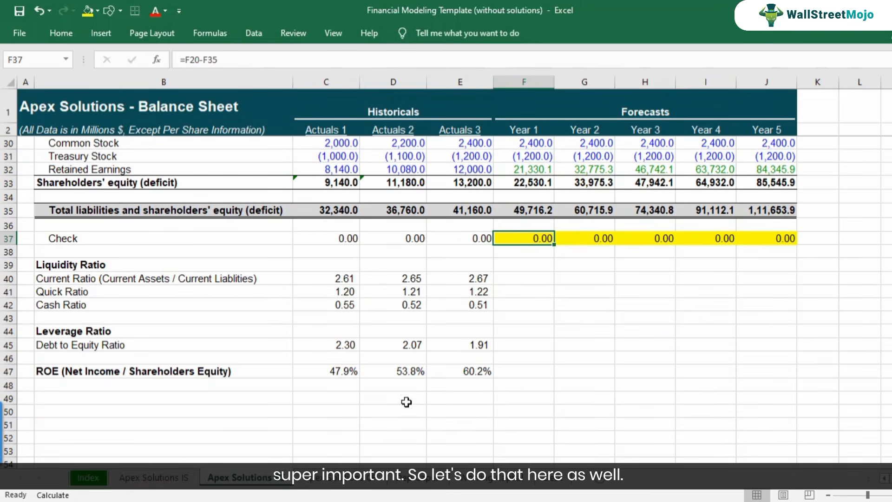
drag(468, 279, 470, 370)
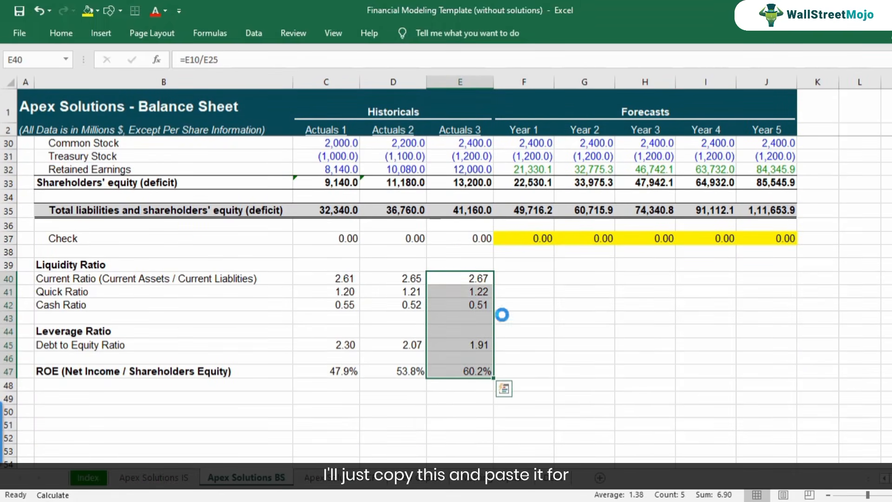
key(ctrl+c)
drag(513, 281, 776, 277)
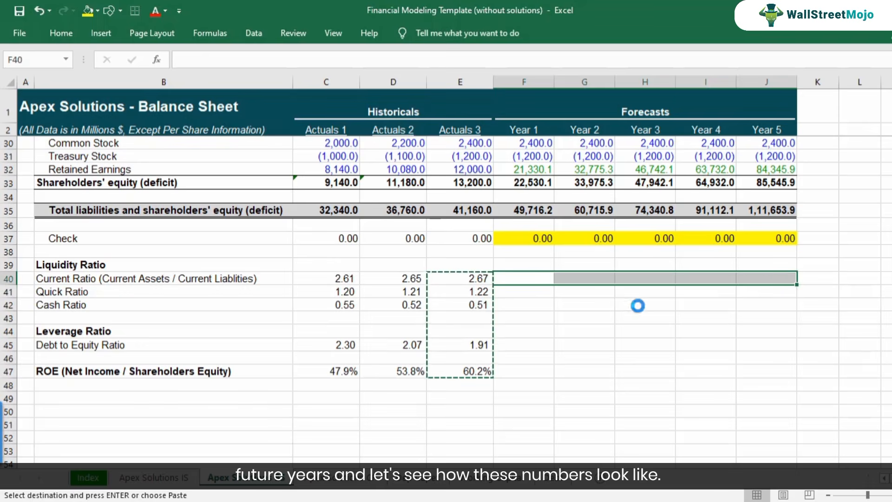
key(ctrl+v)
Examine the trend of the forecast current ratio from Year 1 to Year 5 in F40:J40.
click(540, 279)
click(581, 280)
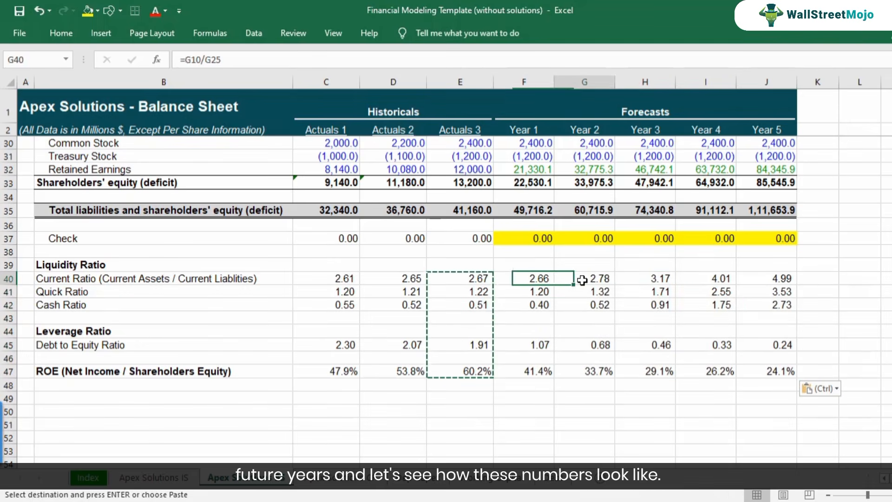
click(625, 280)
click(701, 278)
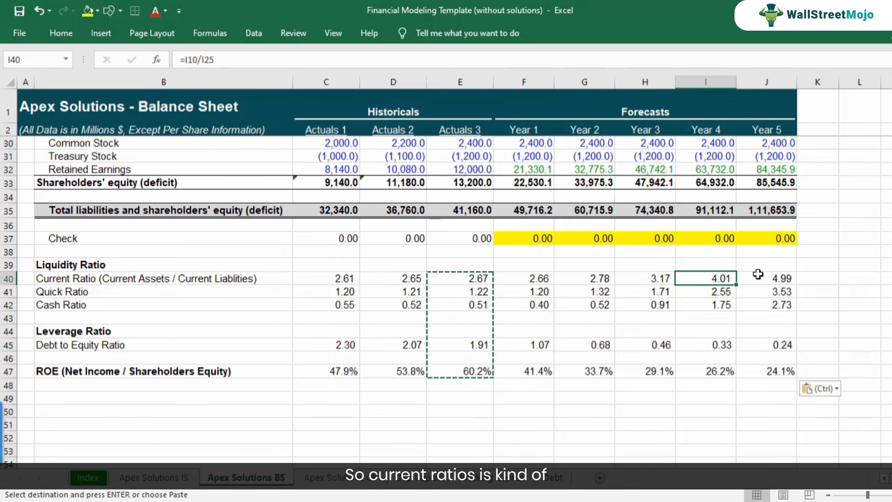
click(761, 277)
click(509, 278)
click(587, 278)
click(661, 278)
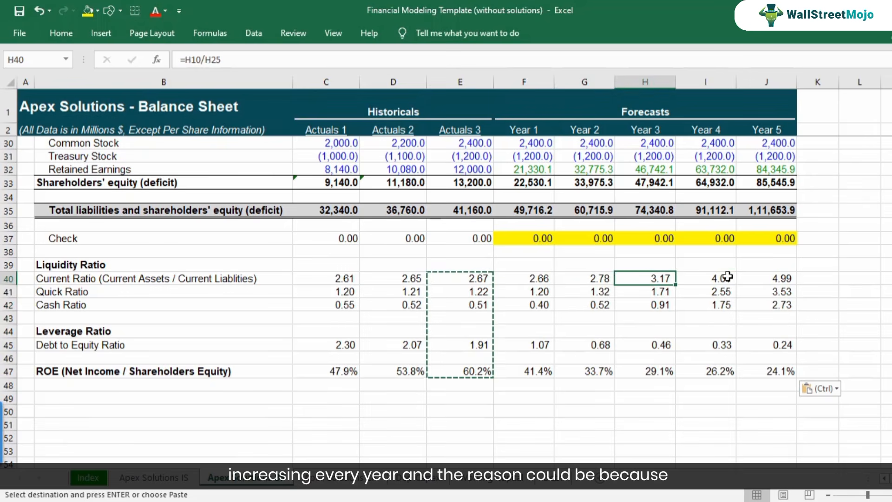
click(727, 277)
click(780, 278)
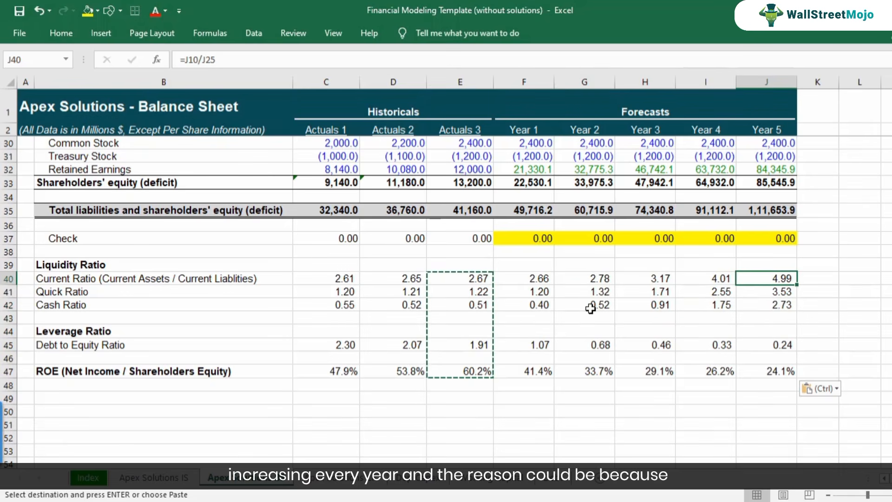
Review forecast cash and equivalents in F7:J7 of the balance sheet and inspect the source of the Year 5 value.
scroll(590, 308, up, 9)
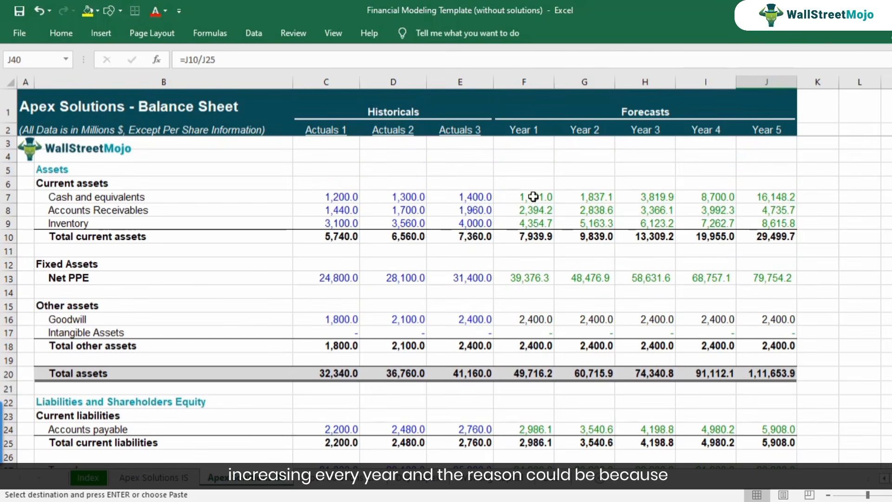
click(533, 197)
click(589, 197)
click(650, 197)
click(704, 199)
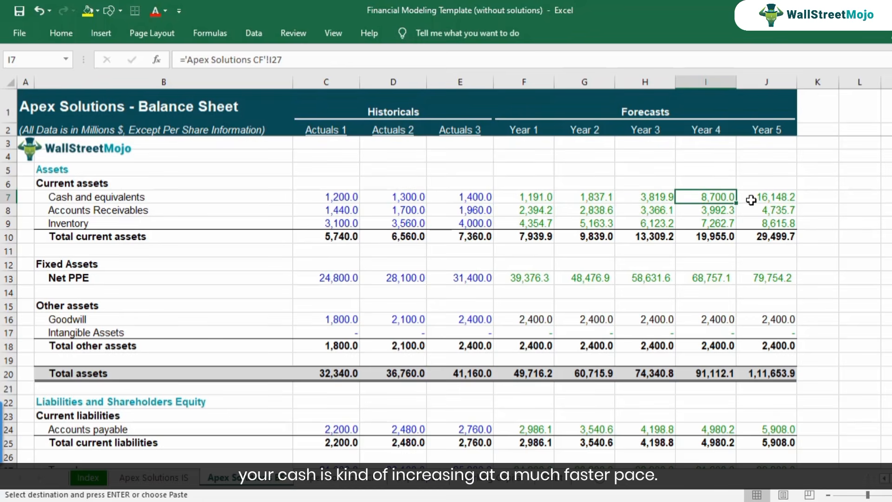
click(751, 199)
double_click(759, 196)
key(Escape)
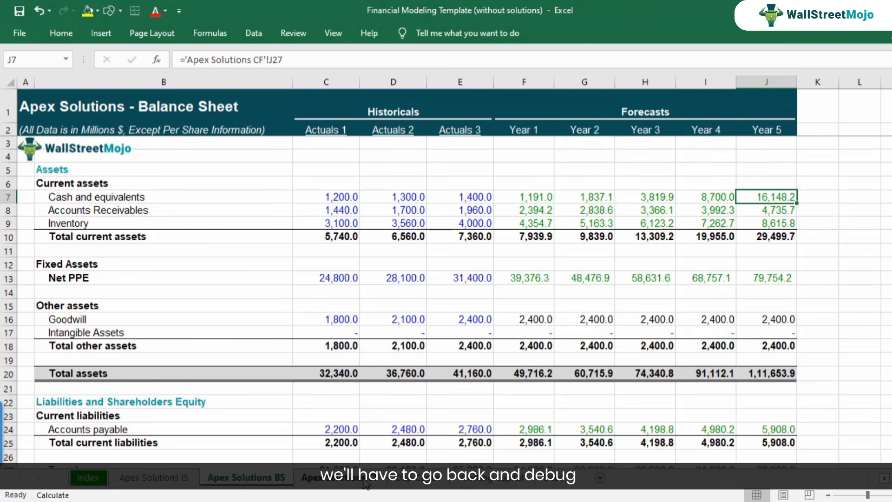
Examine Year 5 net income and the operating, investing and financing cash flows in column J of the cash flow sheet.
click(366, 483)
scroll(582, 306, up, 3)
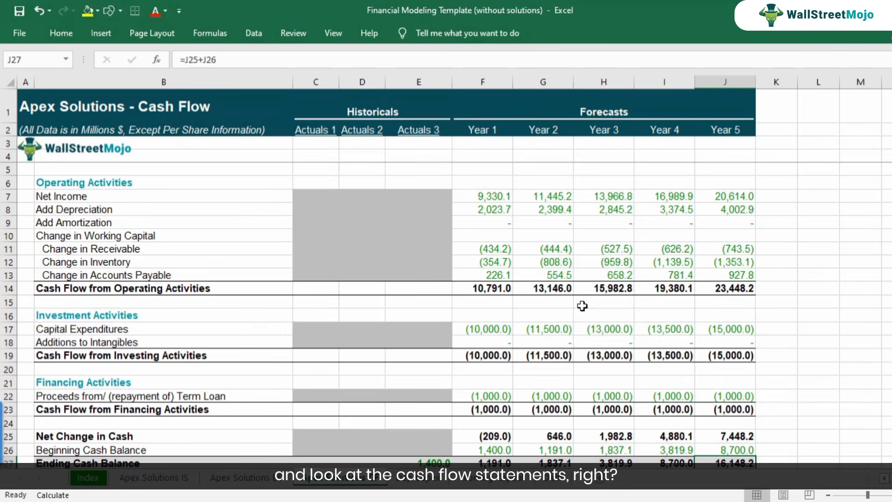
scroll(691, 312, down, 2)
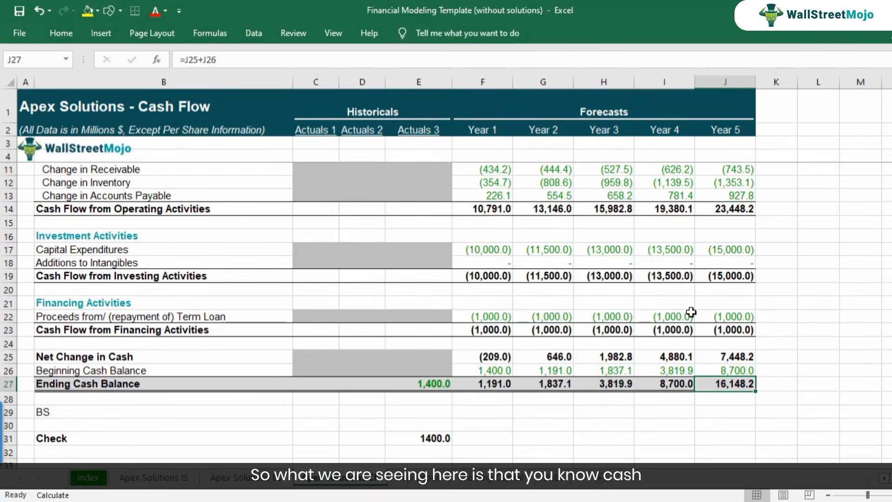
scroll(698, 312, up, 2)
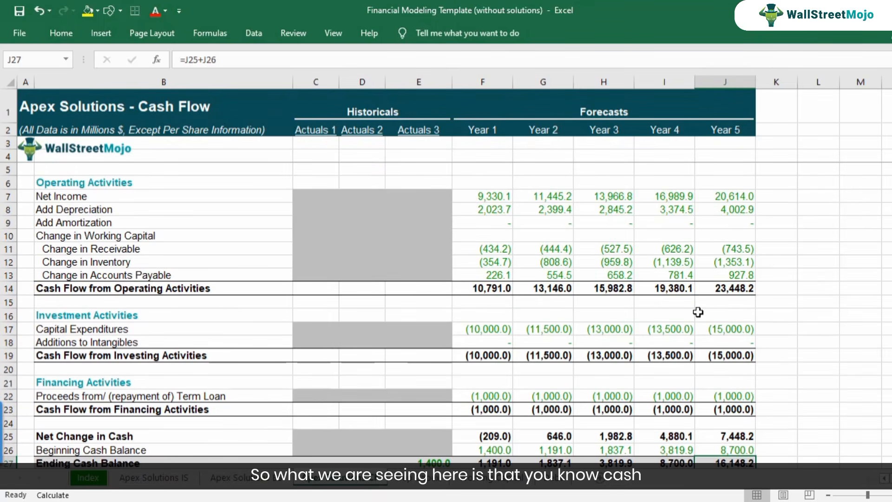
click(734, 196)
click(734, 292)
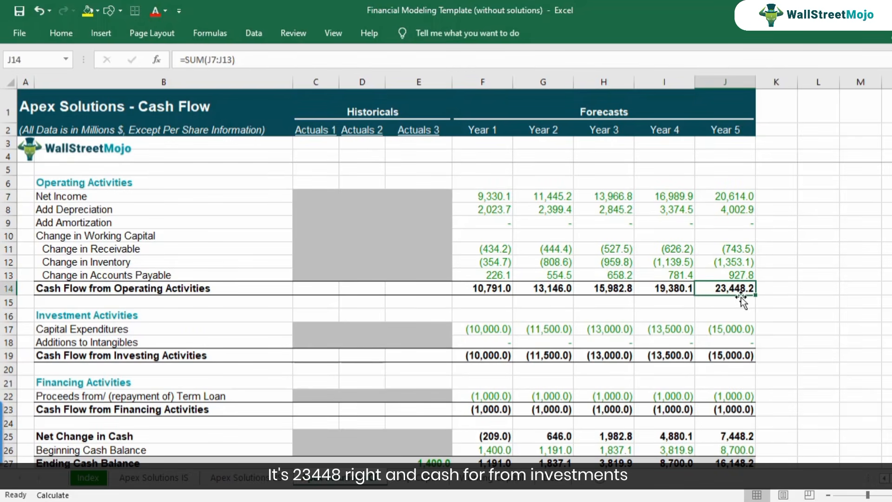
click(732, 356)
click(733, 407)
click(726, 356)
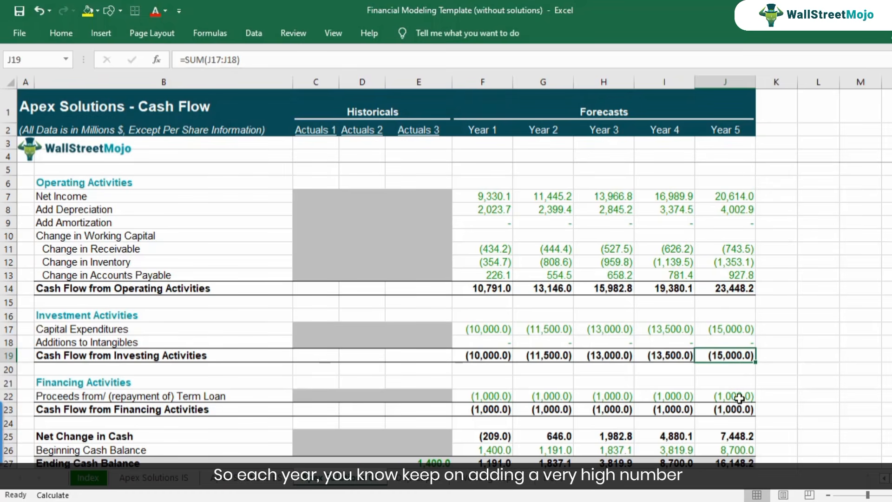
click(739, 398)
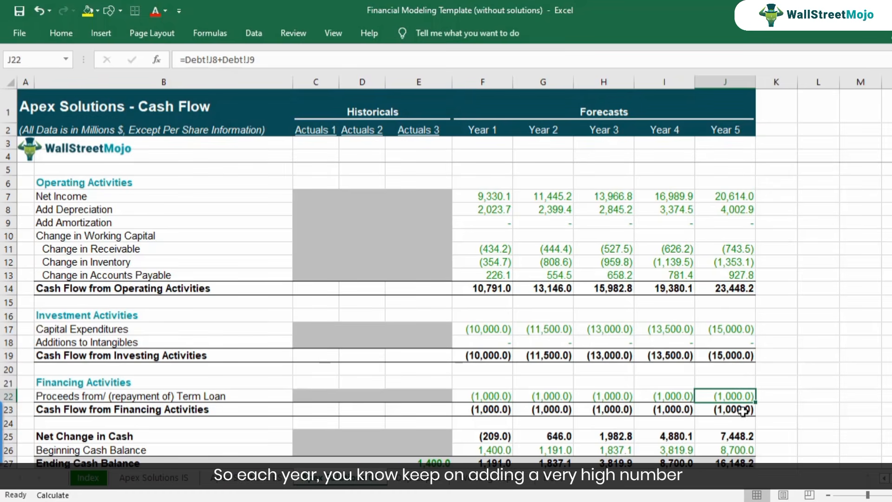
Check the Year 5 net change in cash in J25 against the forecast cash row F7:J7 of the balance sheet.
scroll(741, 418, down, 1)
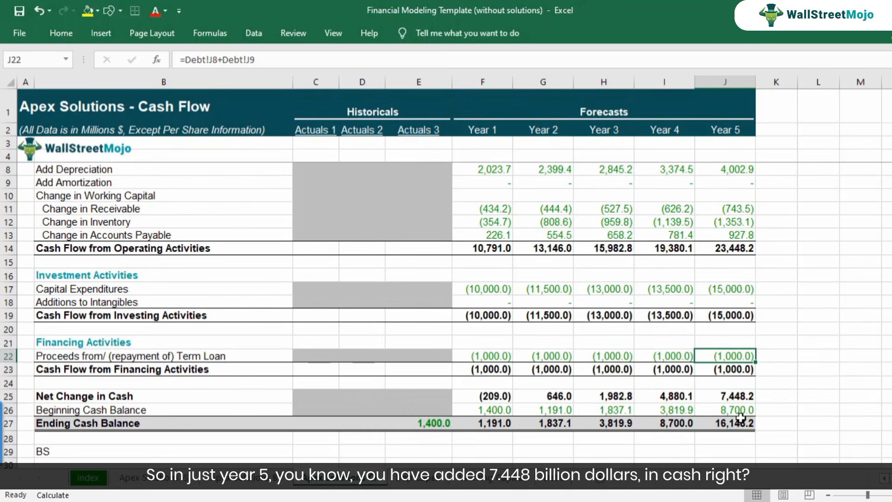
click(742, 398)
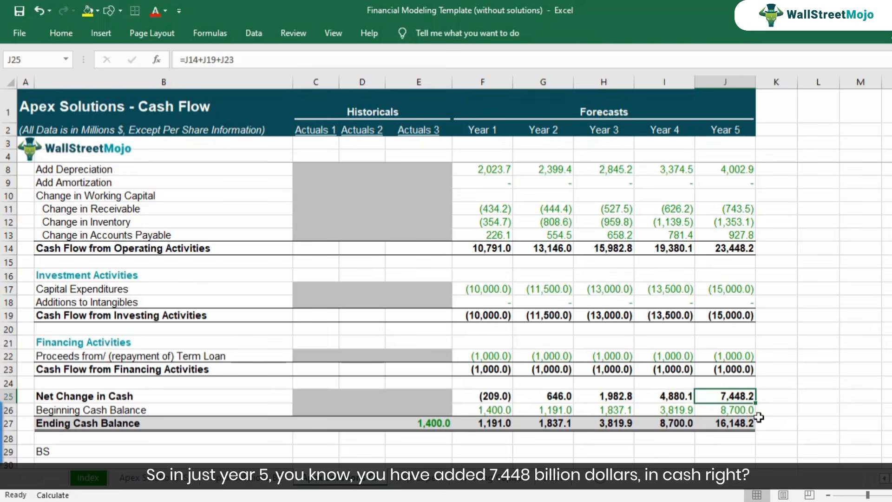
click(250, 480)
drag(534, 197, 769, 193)
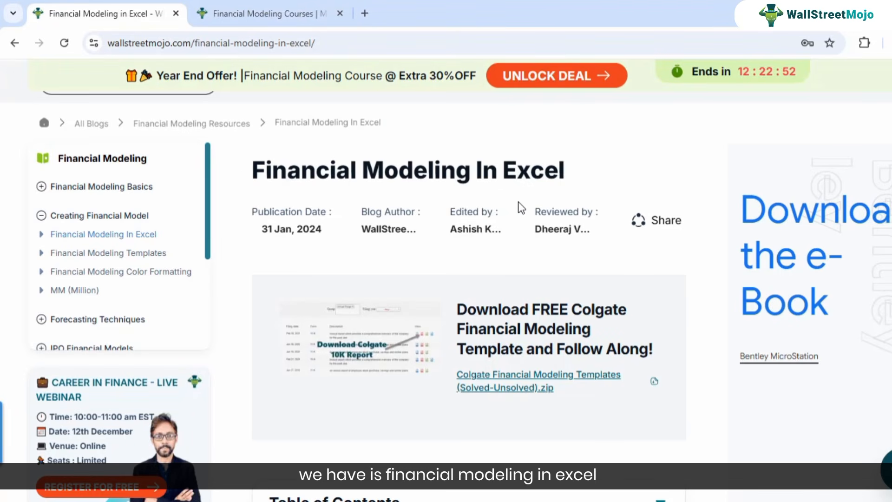
Expand the Table of Contents of WallStreetMojo's Financial Modeling In Excel article and review its listed modeling steps.
scroll(522, 227, down, 1)
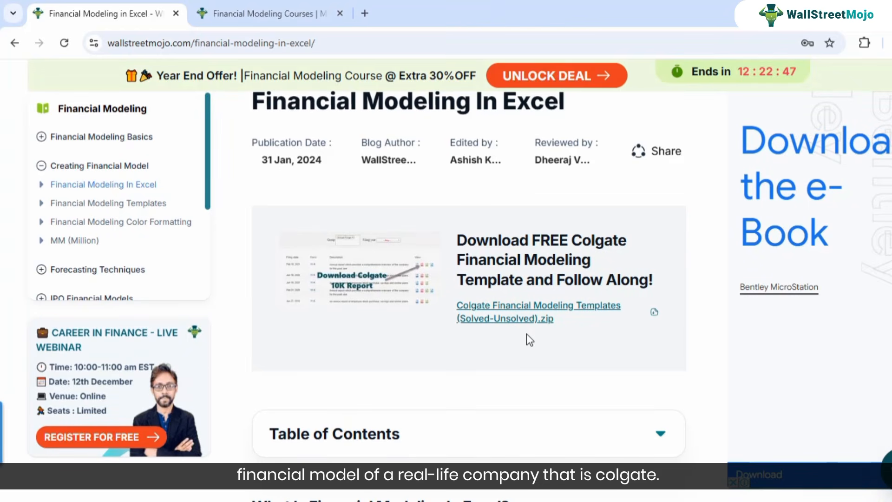
scroll(522, 339, down, 4)
click(457, 241)
scroll(445, 274, down, 4)
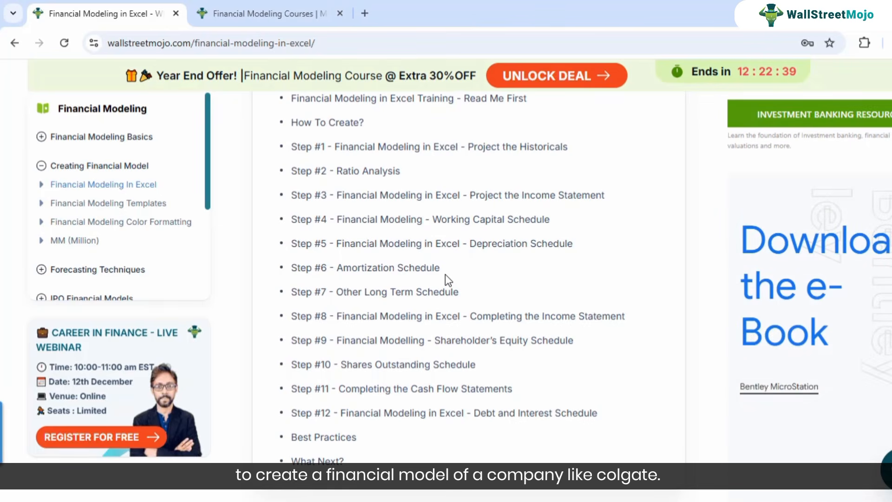
Skim the Financial Modeling in Excel article from the modeling steps list through Colgate's historical statements, ratio analysis and risk analysis.
scroll(445, 279, down, 10)
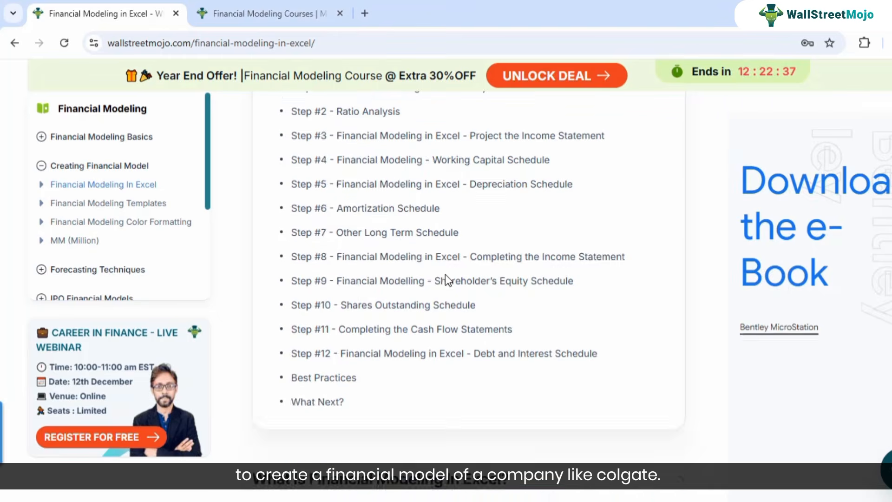
scroll(429, 361, down, 10)
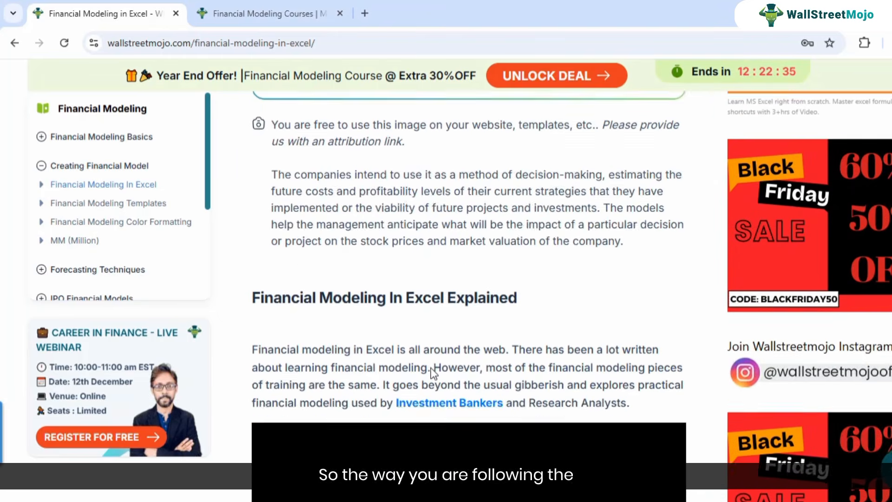
scroll(431, 361, down, 4)
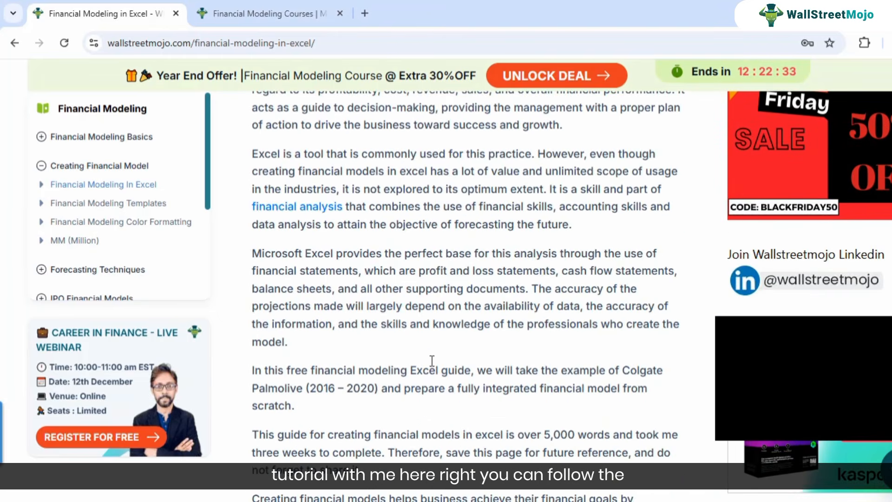
scroll(429, 353, down, 8)
scroll(429, 353, down, 15)
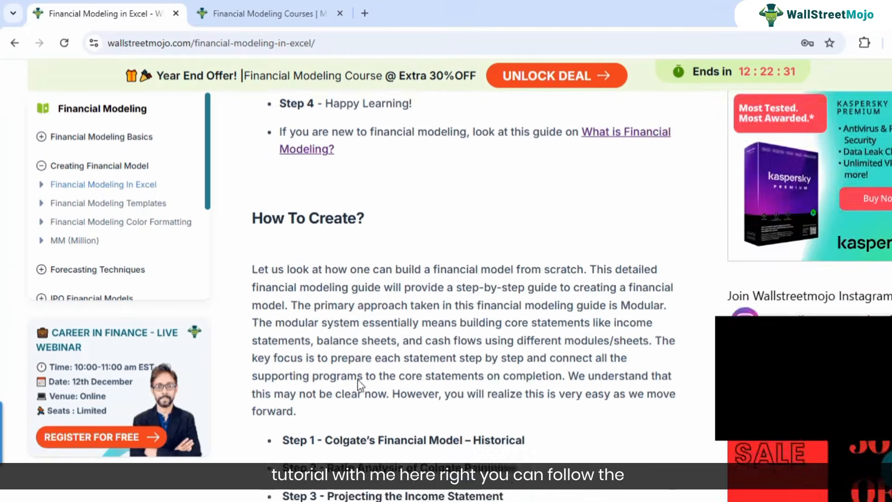
scroll(332, 354, down, 10)
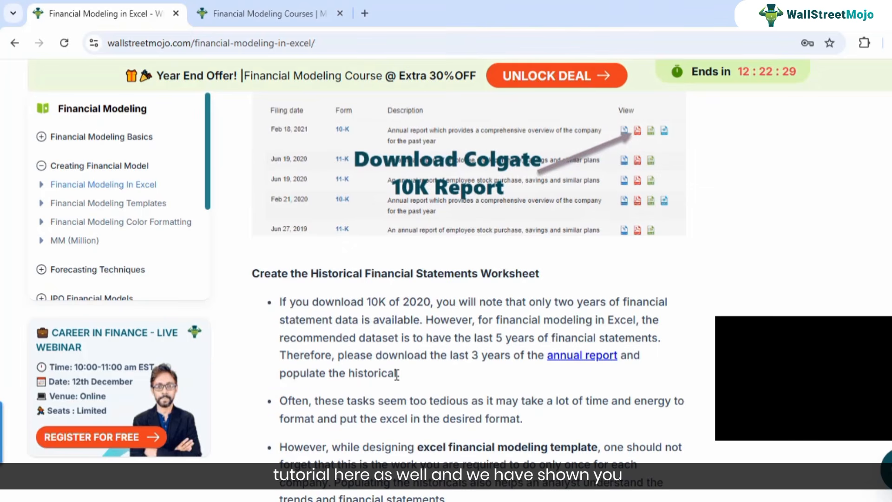
scroll(396, 373, down, 18)
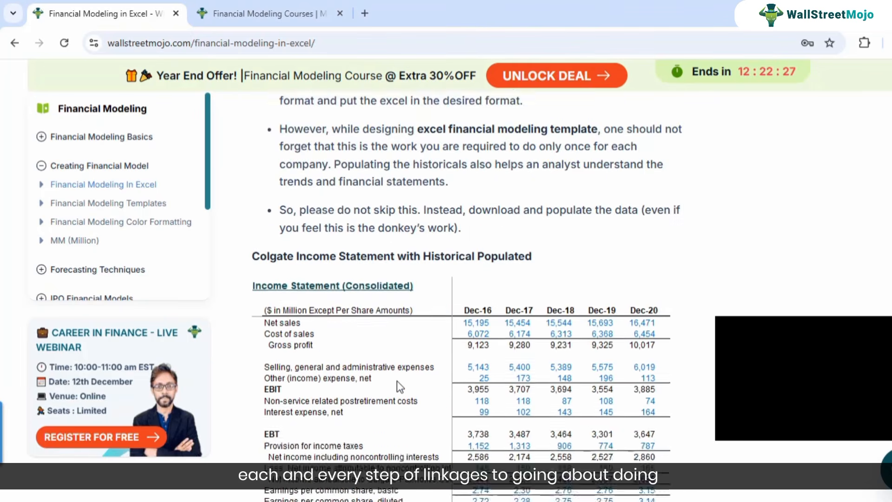
scroll(394, 404, down, 15)
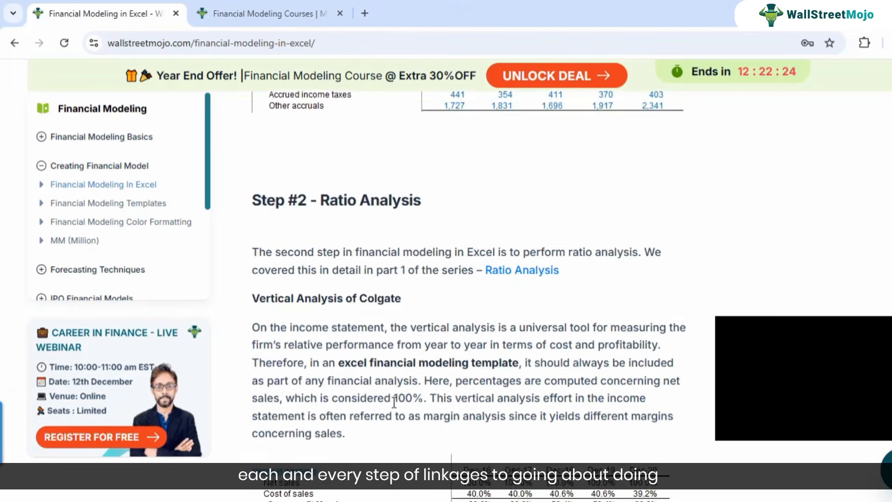
scroll(394, 402, down, 15)
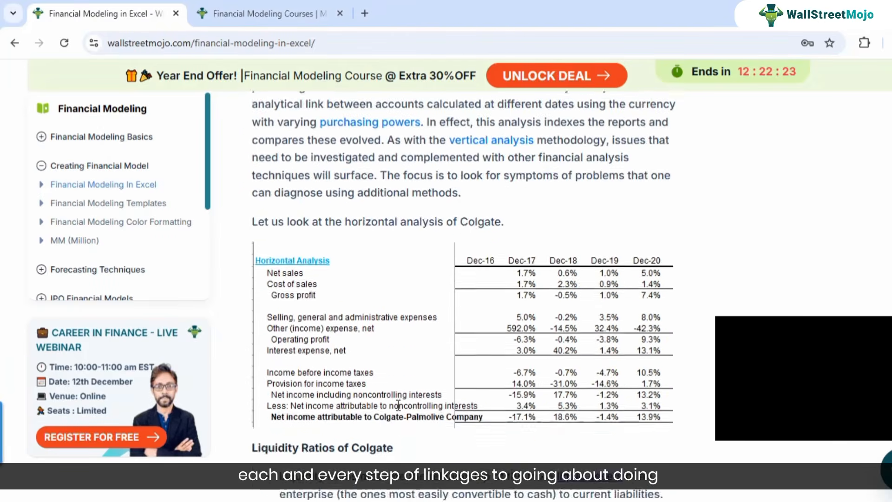
scroll(398, 407, down, 3)
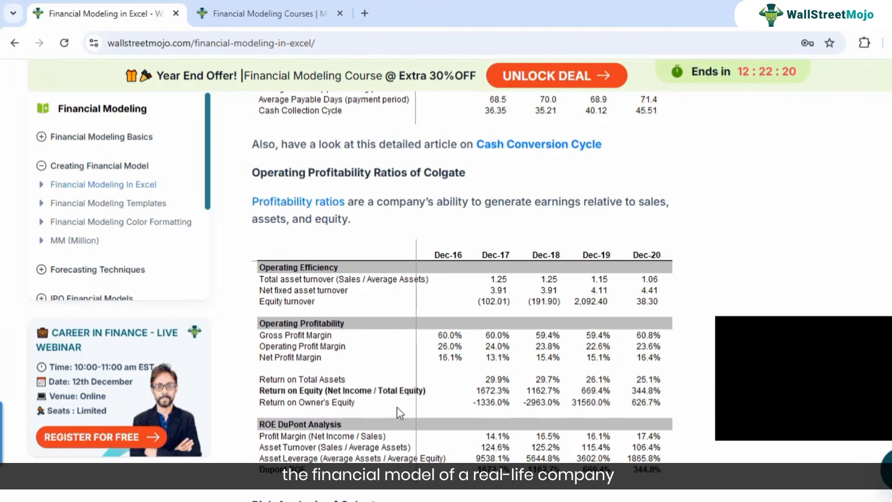
scroll(396, 404, down, 7)
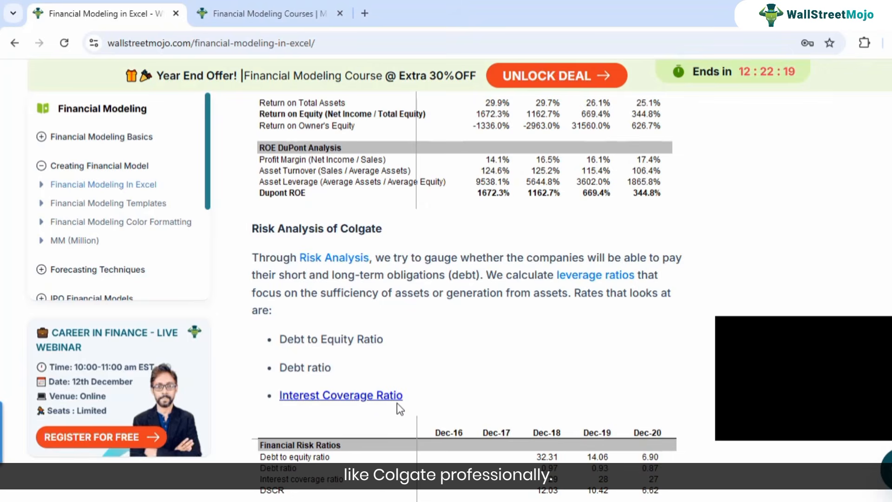
scroll(395, 403, up, 7)
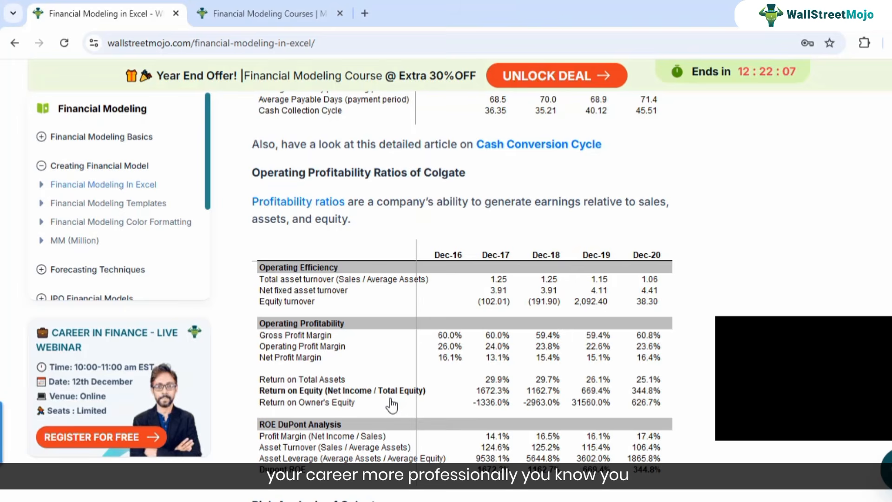
View WallStreetMojo's Financial Modeling Courses page and look over the listed self-study and live class courses.
click(277, 14)
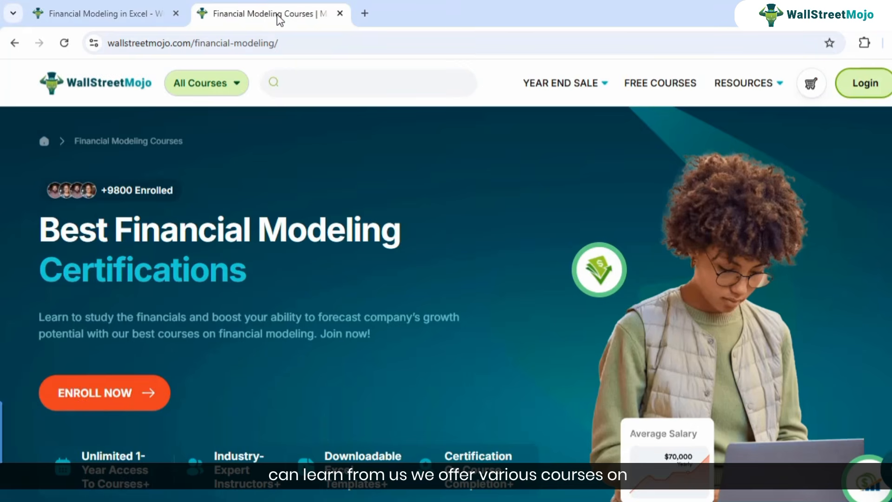
scroll(300, 283, down, 3)
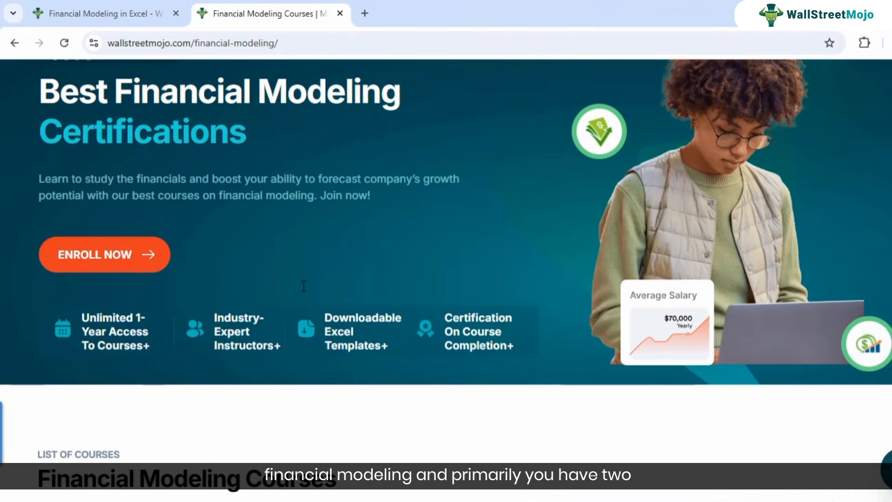
scroll(303, 286, down, 8)
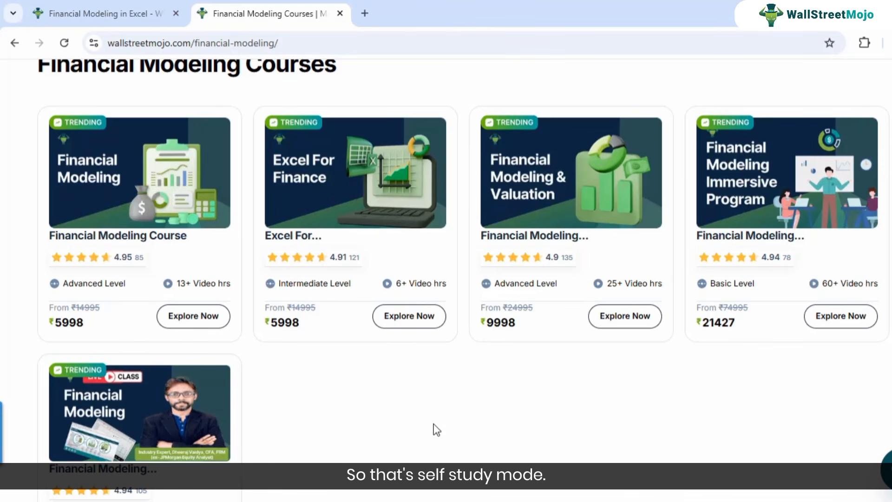
scroll(389, 427, down, 2)
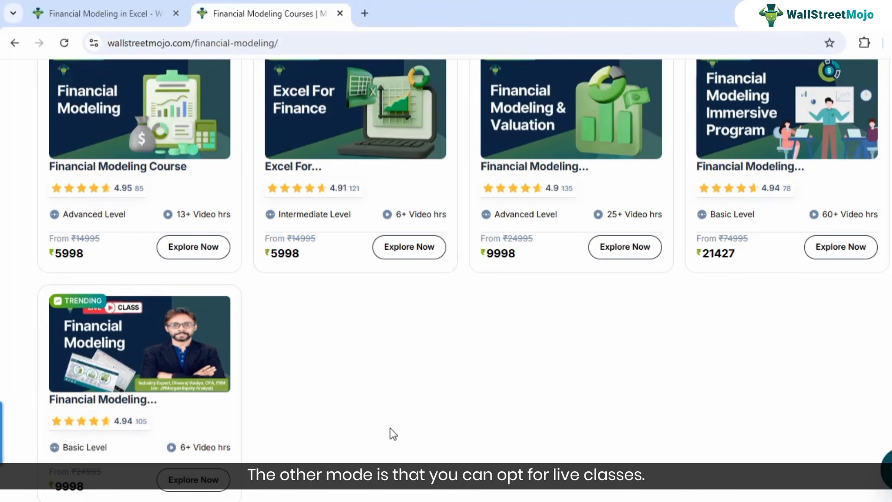